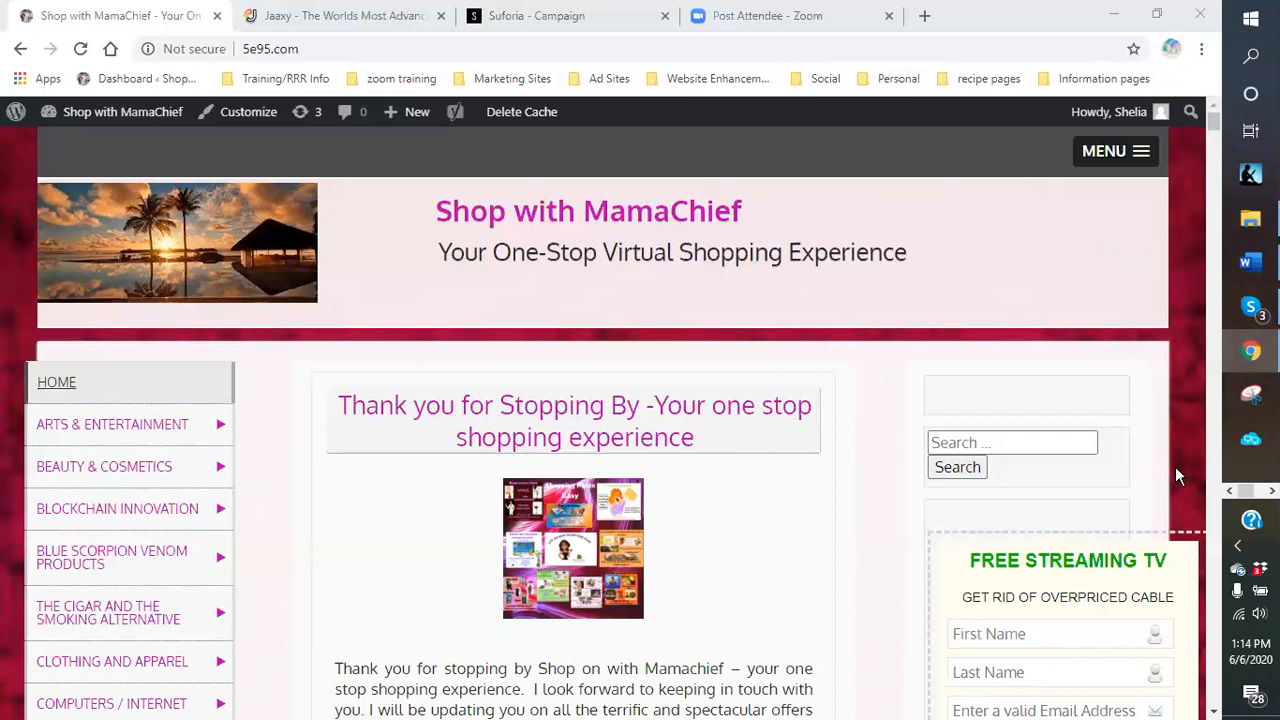
From the MRVL campaign tab, return to Suforia's home page and sign in to reach the dashboard.
left_click(548, 16)
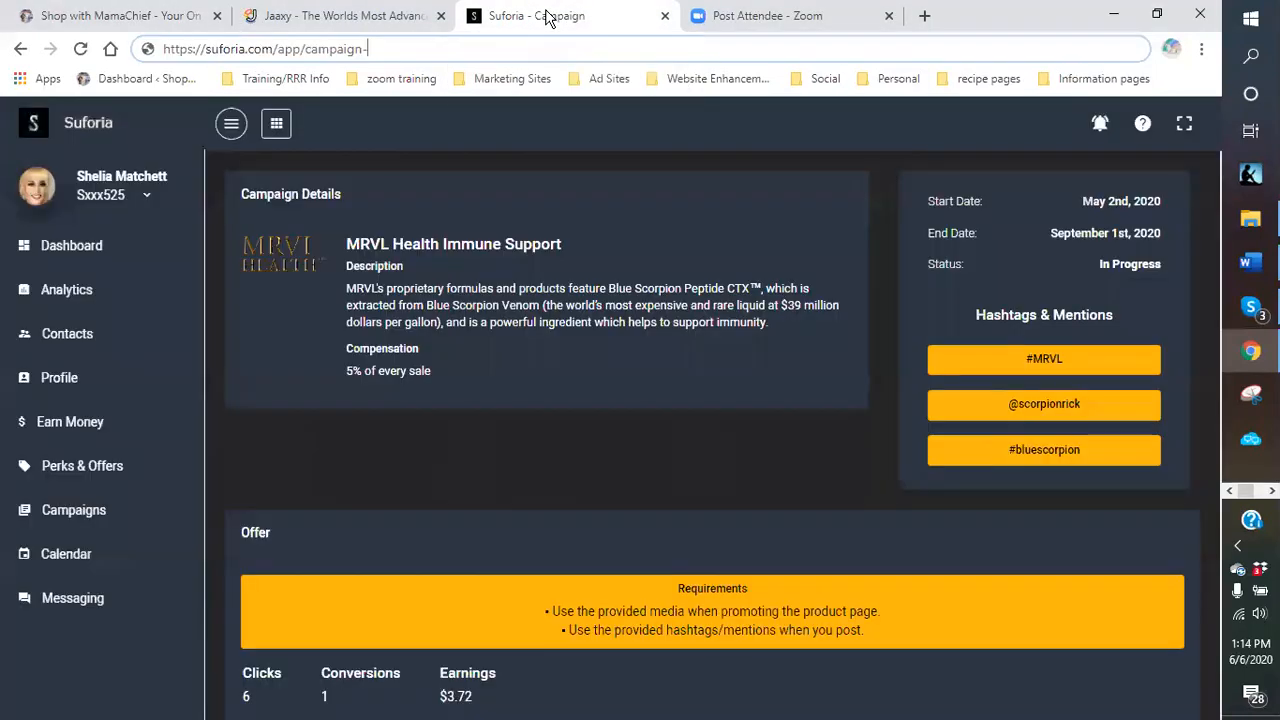
left_click(84, 130)
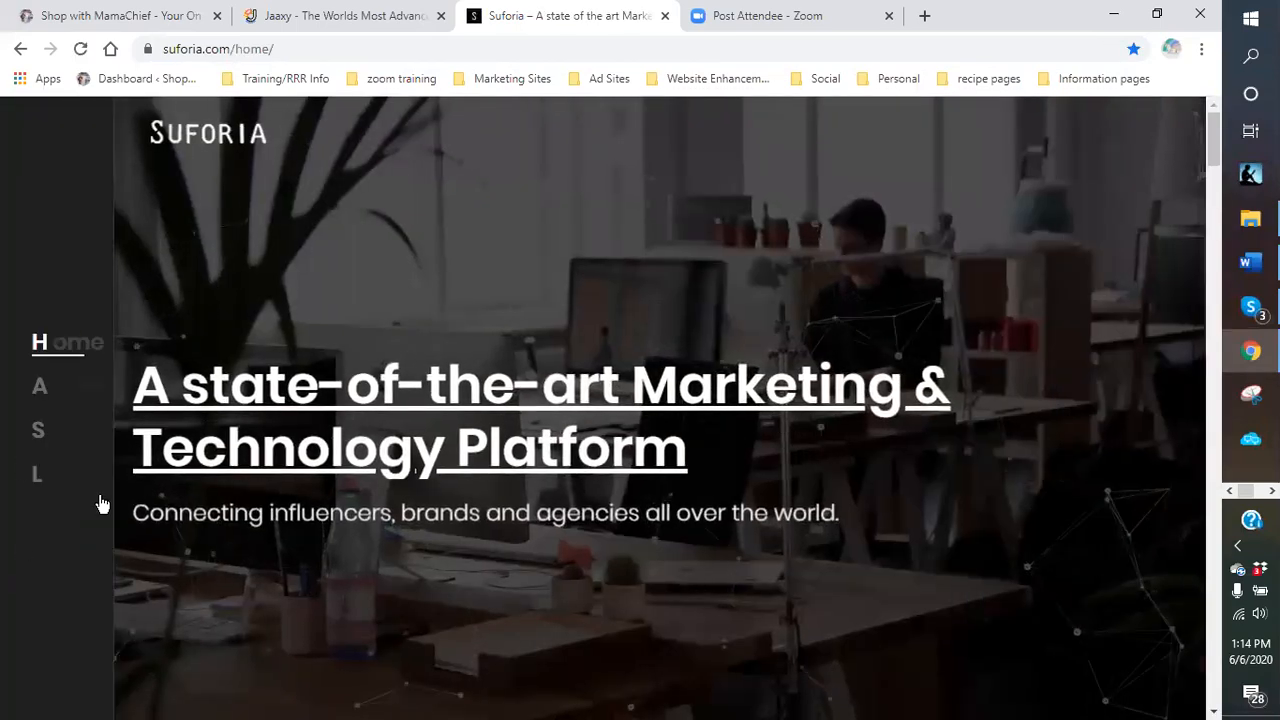
mouse_move(57, 481)
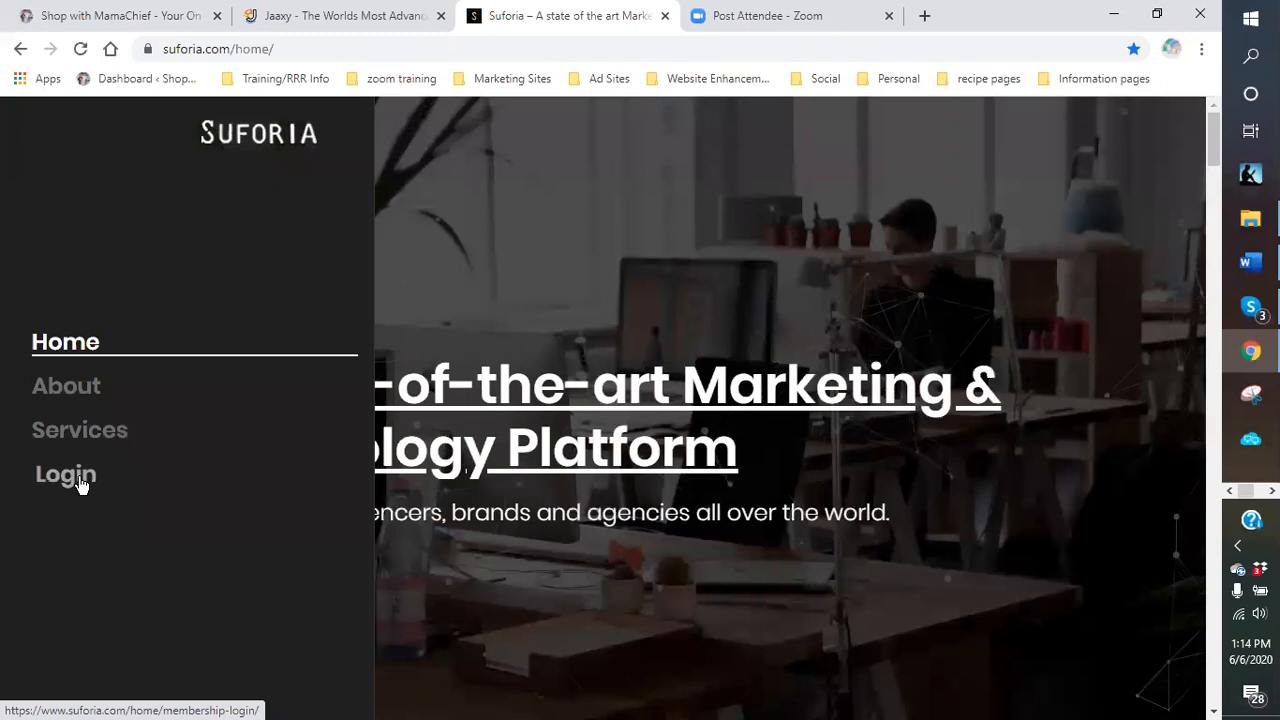
left_click(80, 483)
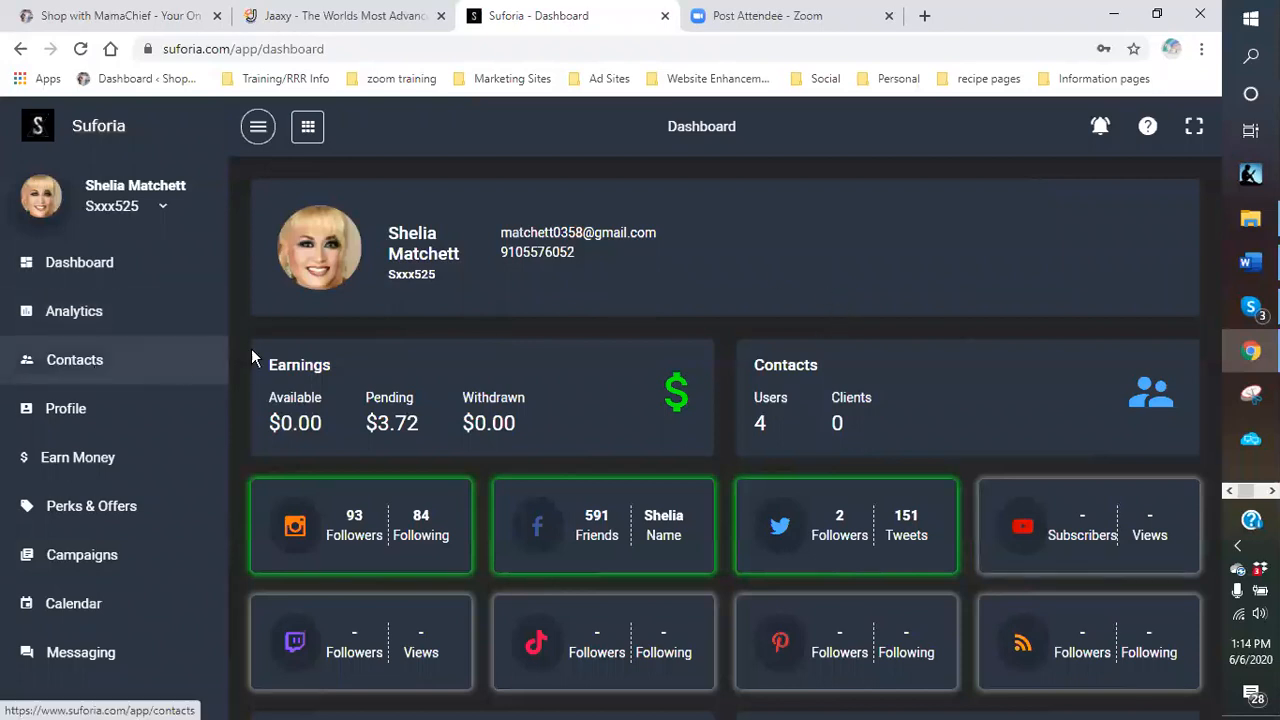
Show Suforia's Earn Money page with $3.72 pending and set the browser zoom to 90%.
left_click(101, 465)
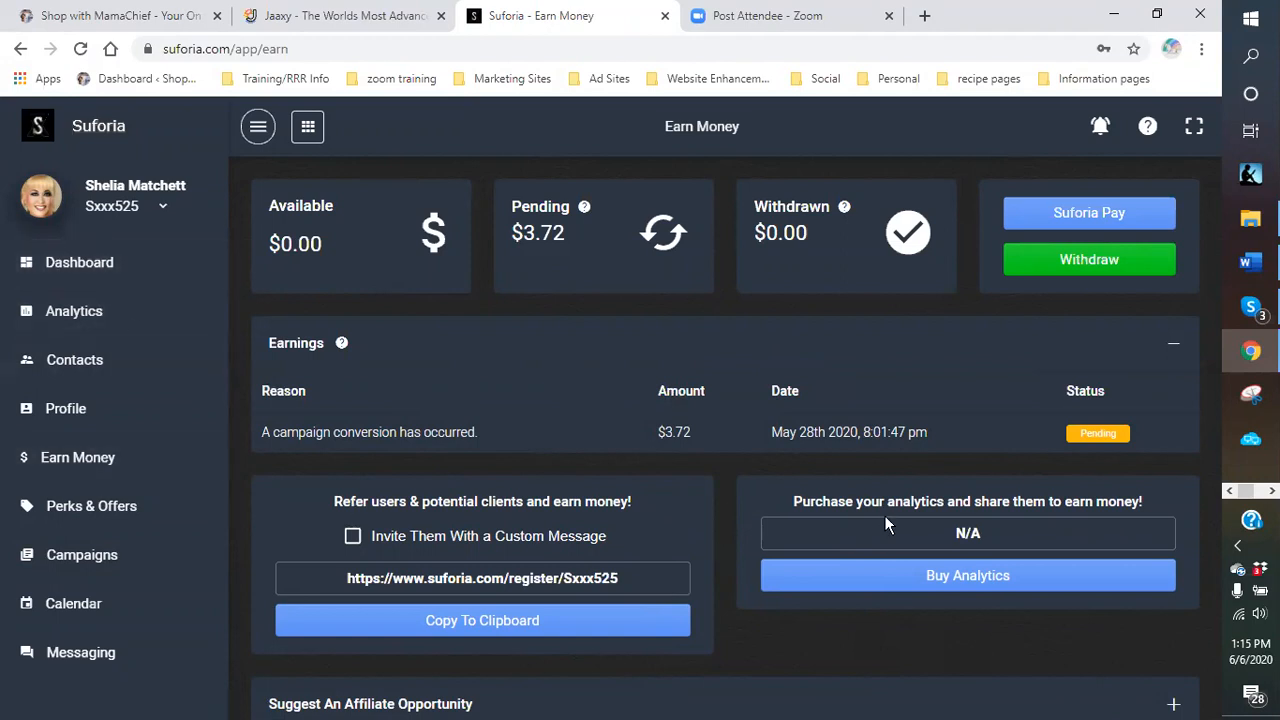
left_click(1203, 56)
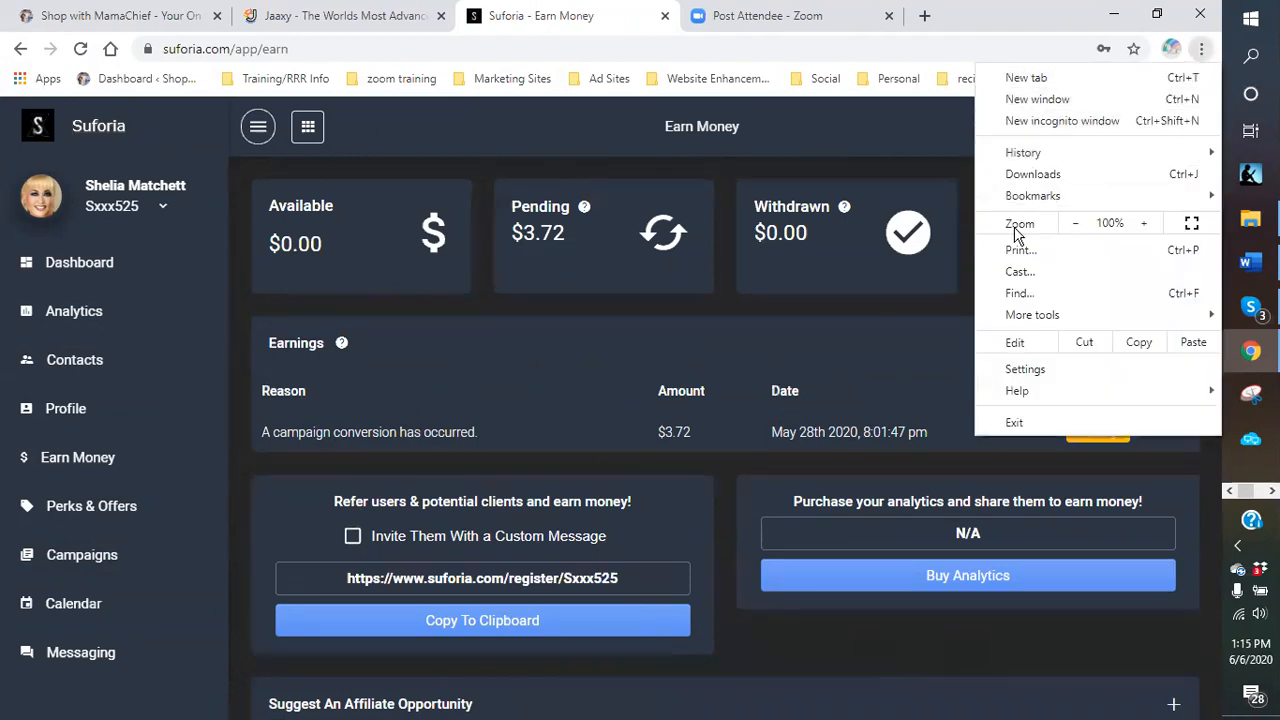
left_click(1076, 224)
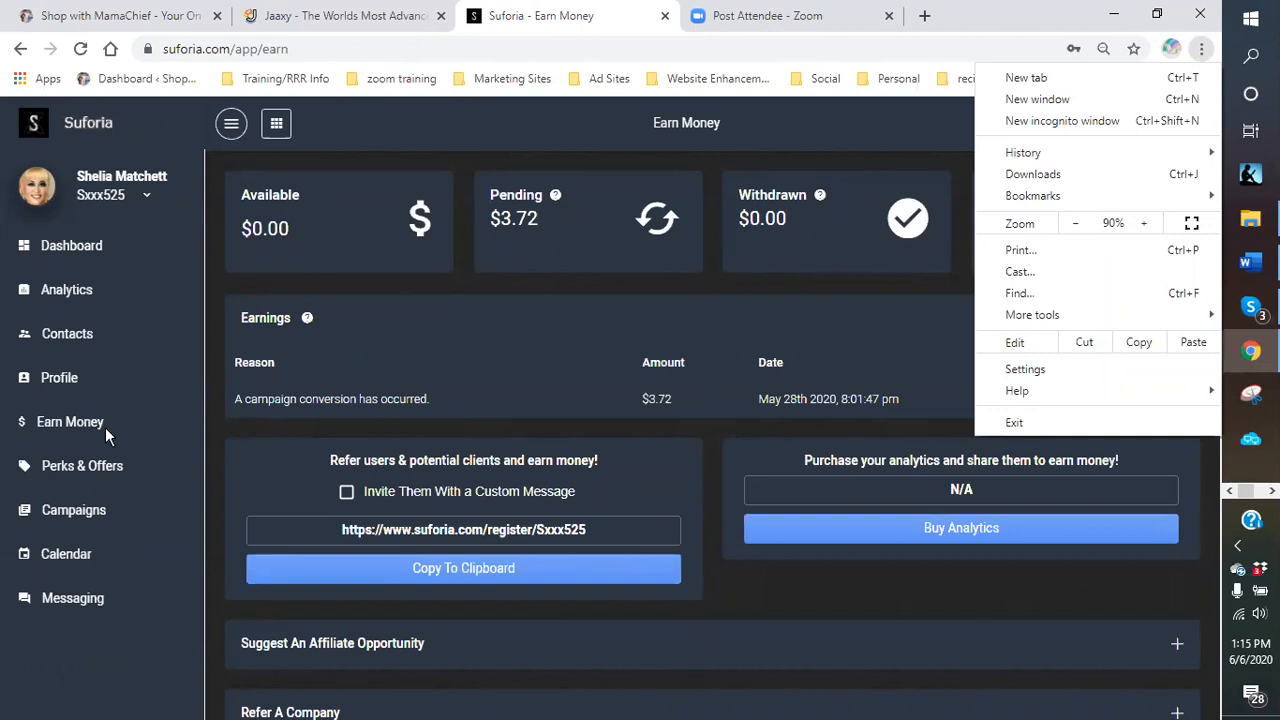
List the In Progress campaigns, MRVL Health Immune Support and MRVL Beauty, then open a new browser tab.
left_click(64, 512)
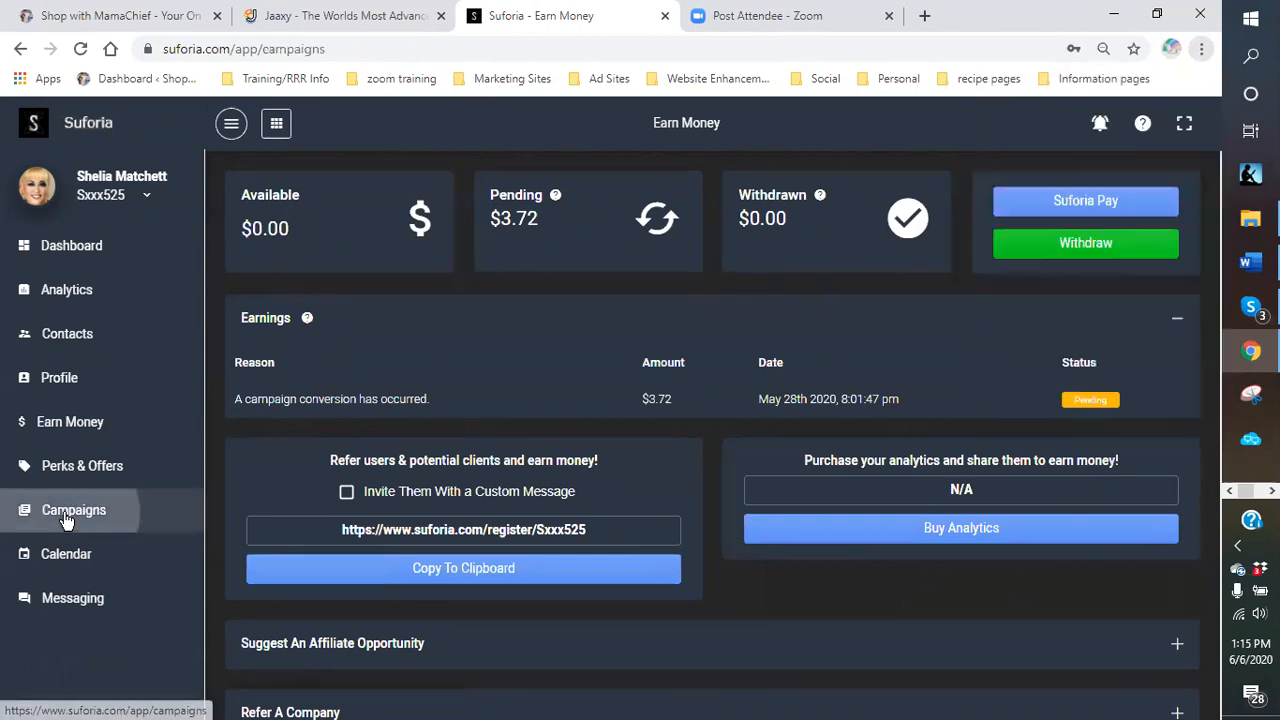
left_click(65, 515)
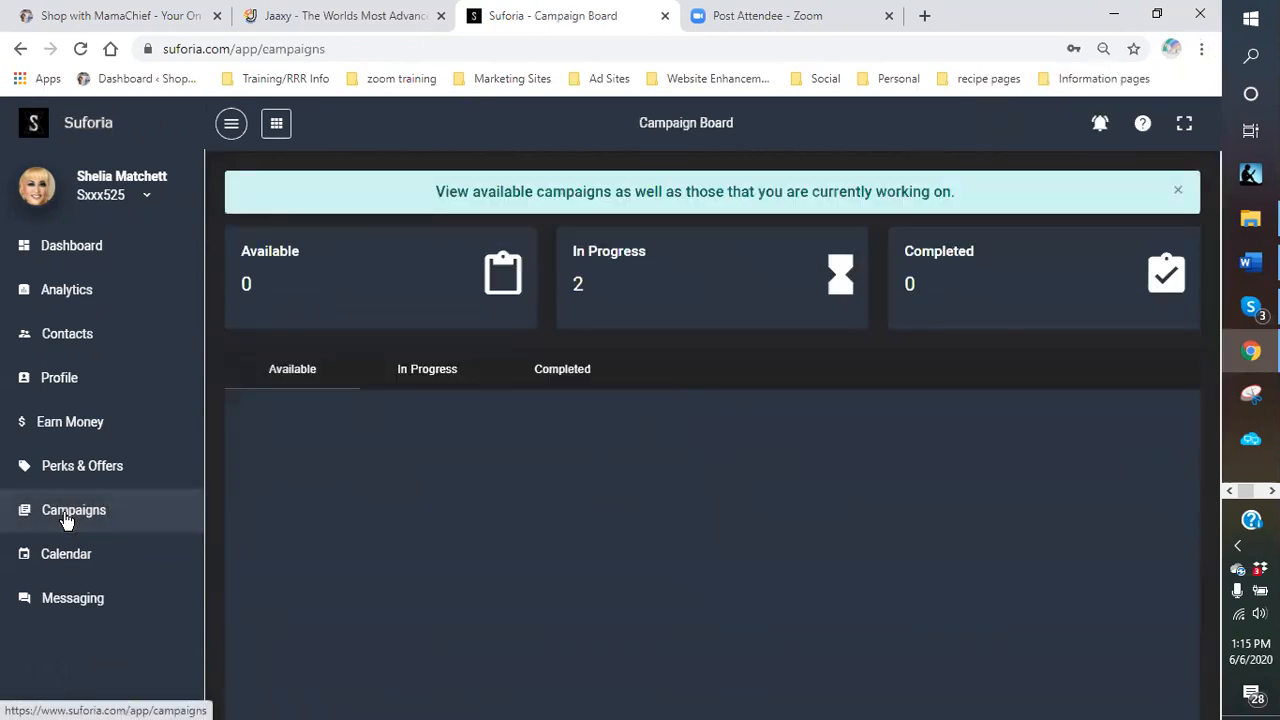
left_click(440, 382)
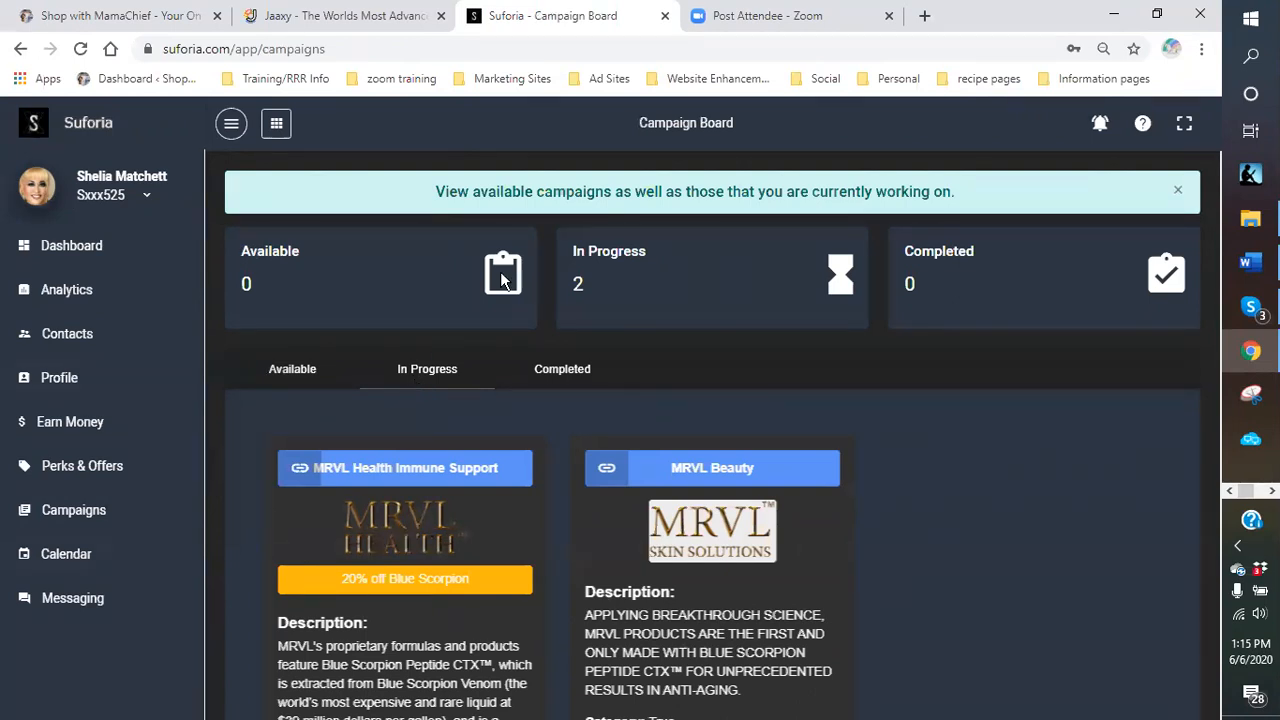
left_click(925, 16)
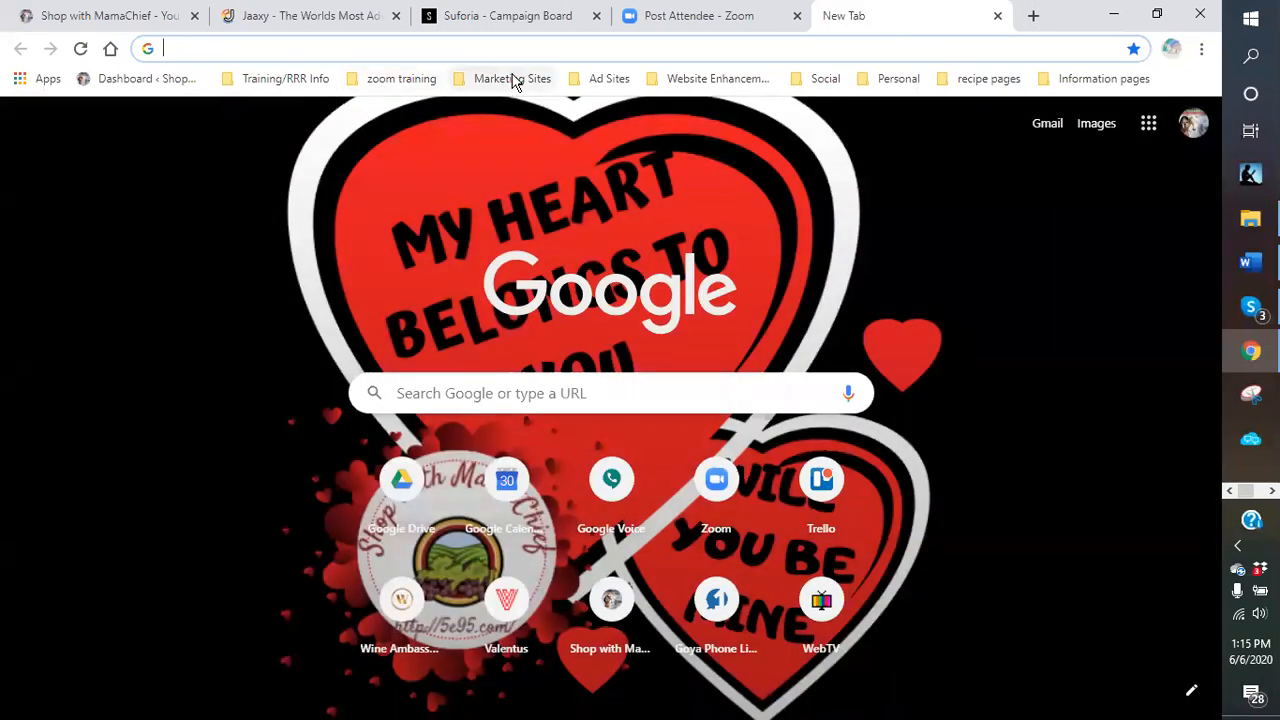
Load TippingCircle Portal from the Marketing Sites bookmarks and sign in.
left_click(512, 80)
left_click(556, 418)
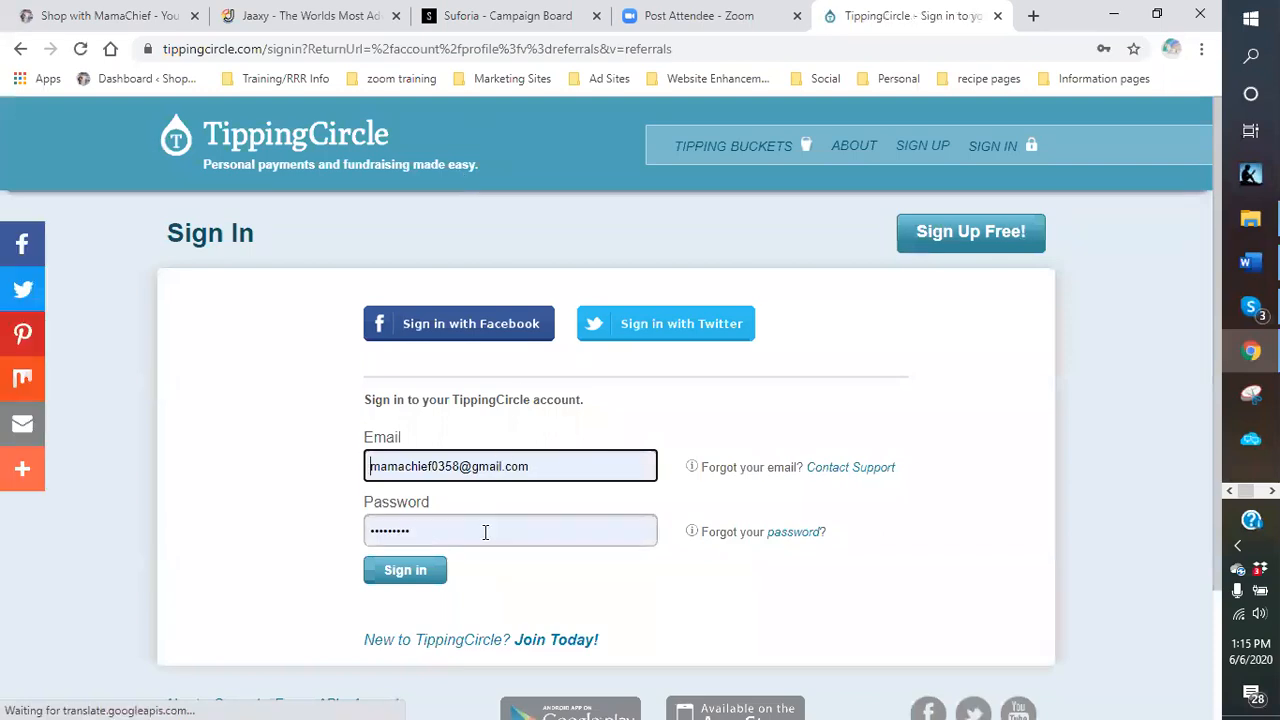
left_click(409, 571)
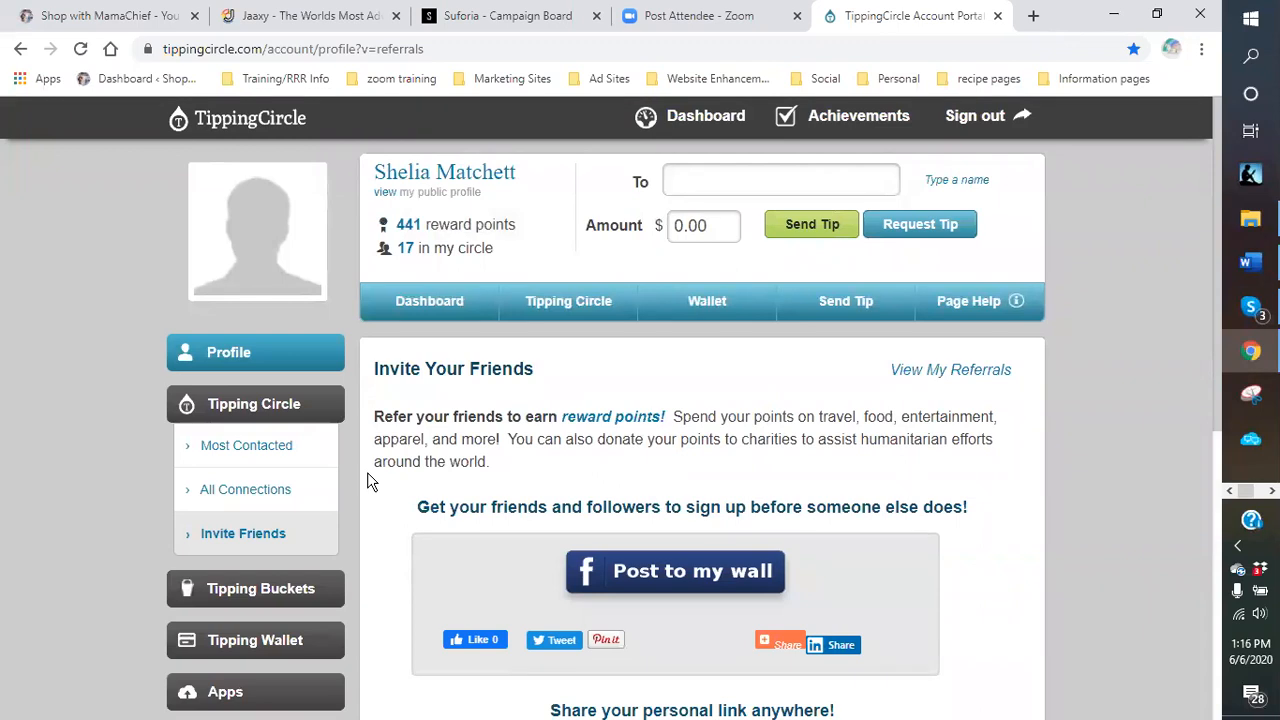
Review the Integrated Apps (PRIMEOne Play, Chat, TV, City), then close the TippingCircle tab.
scroll(360, 488, "down", 1)
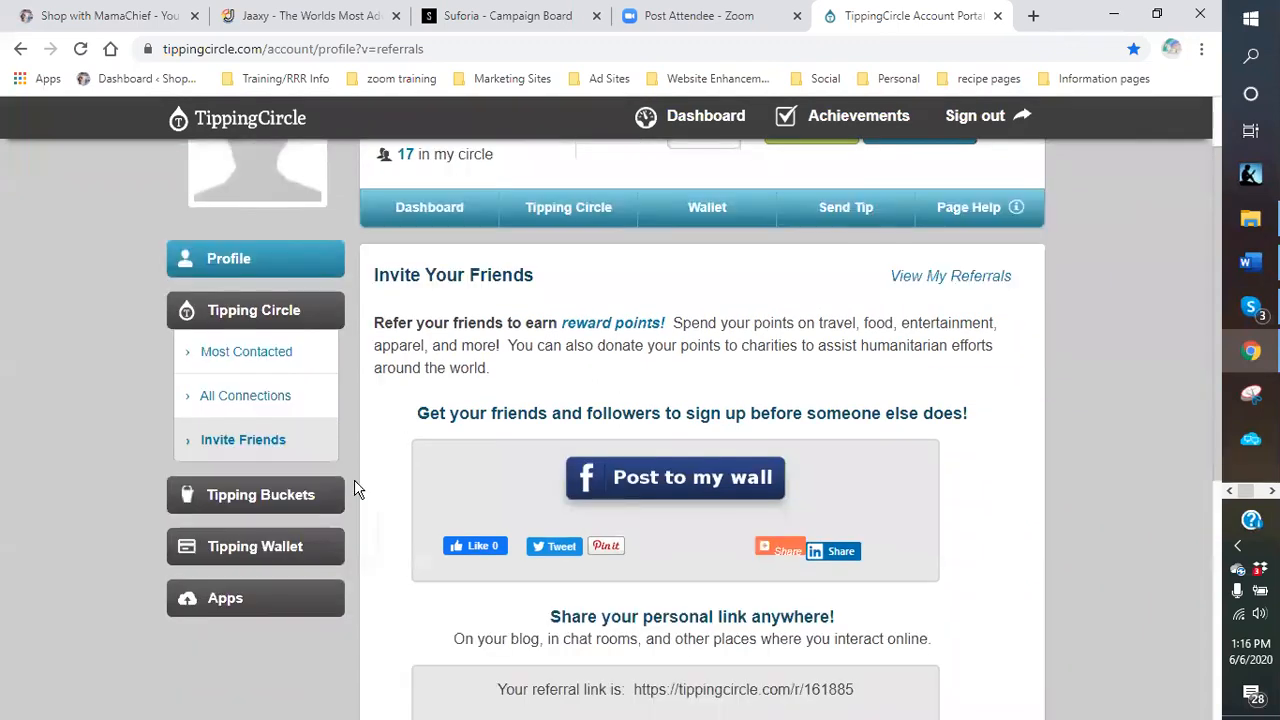
left_click(223, 600)
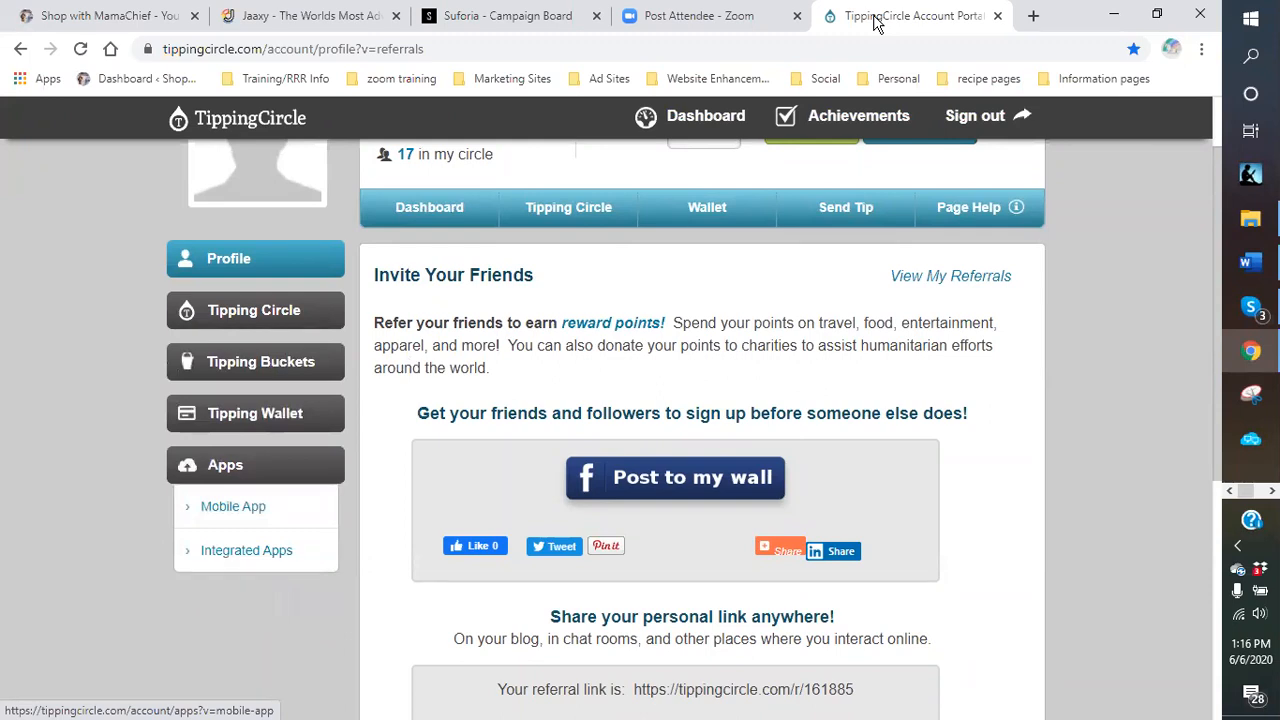
left_click(249, 551)
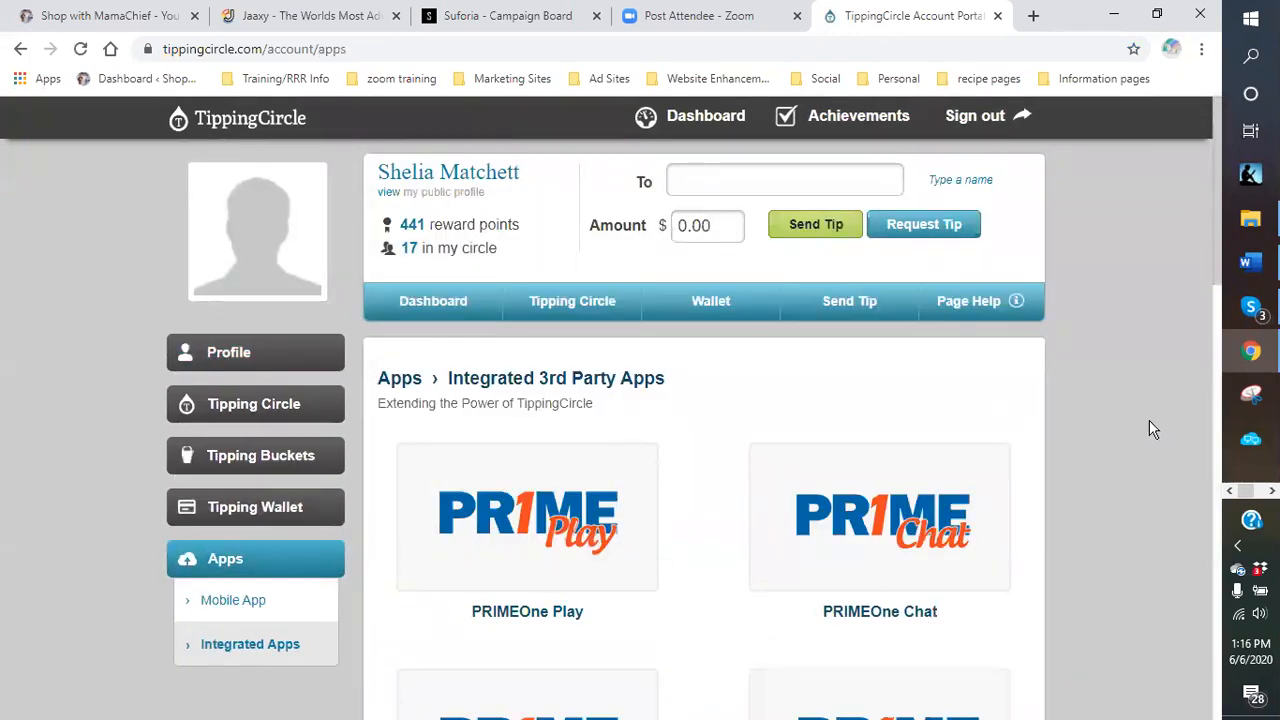
scroll(1147, 420, "down", 3)
scroll(1140, 419, "up", 1)
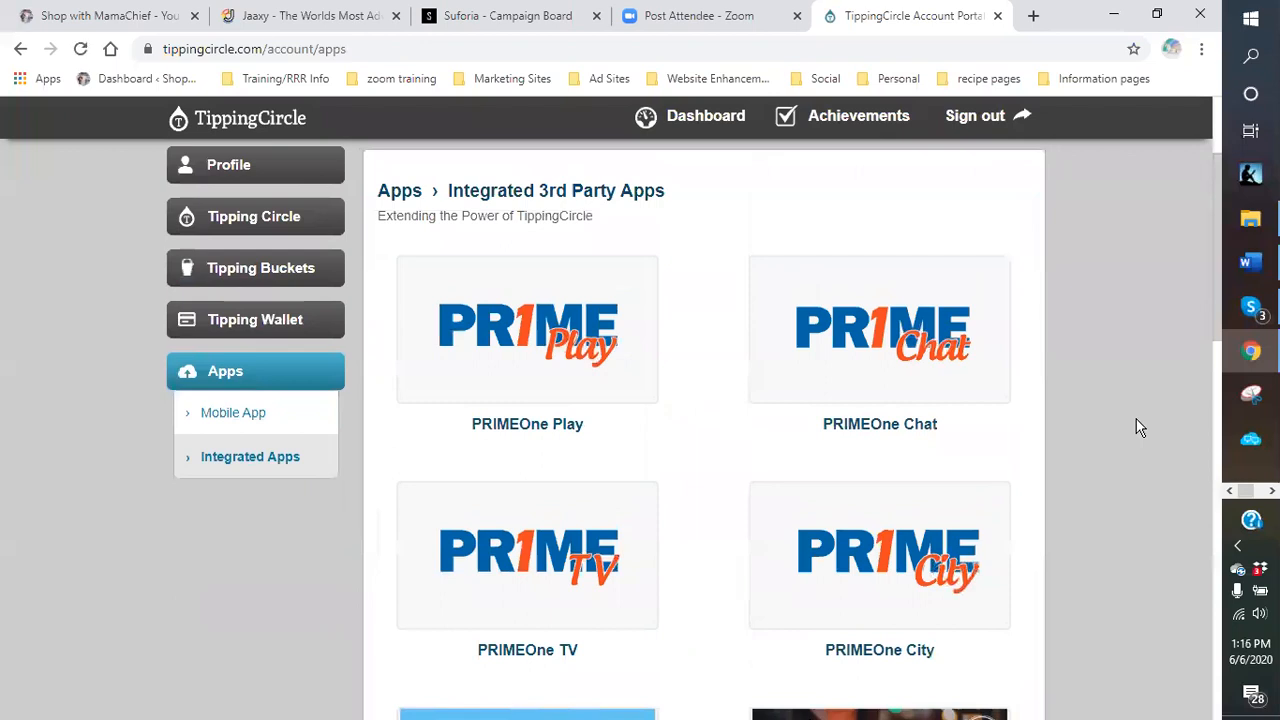
scroll(1136, 420, "up", 2)
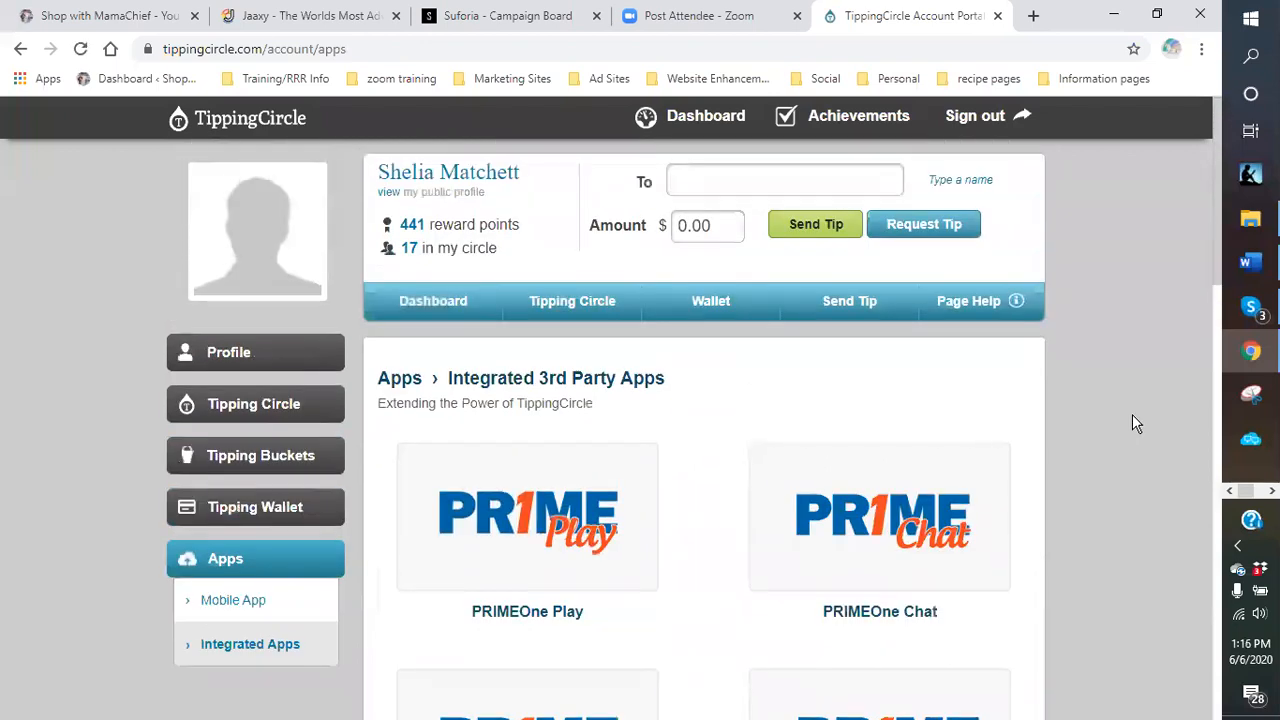
left_click(251, 571)
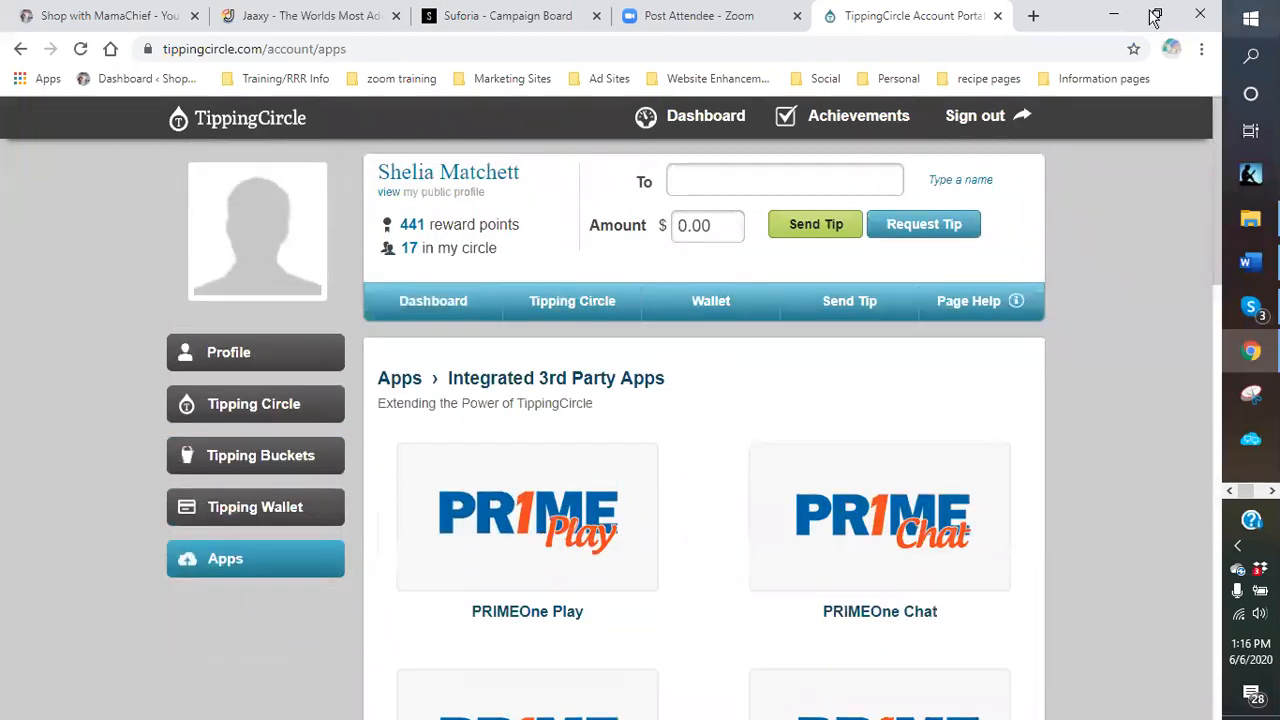
left_click(997, 16)
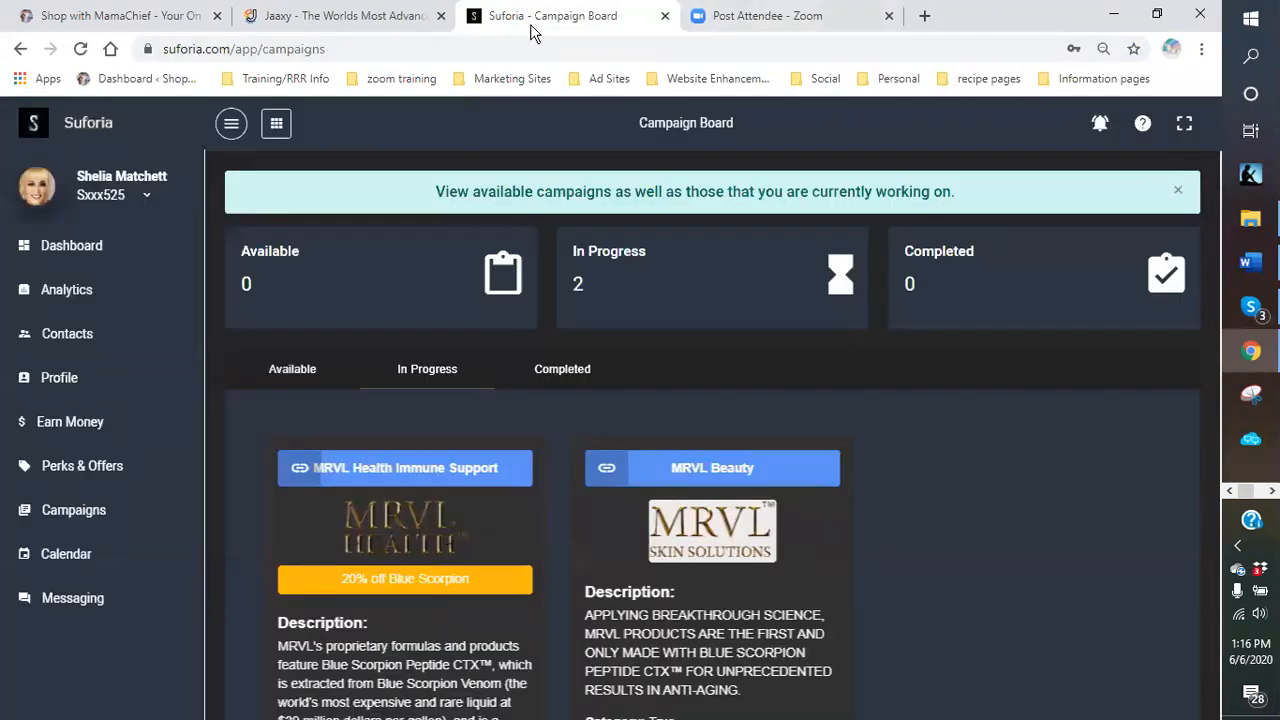
Switch to the Shop with MamaChief home page at 5e95.com.
left_click(104, 16)
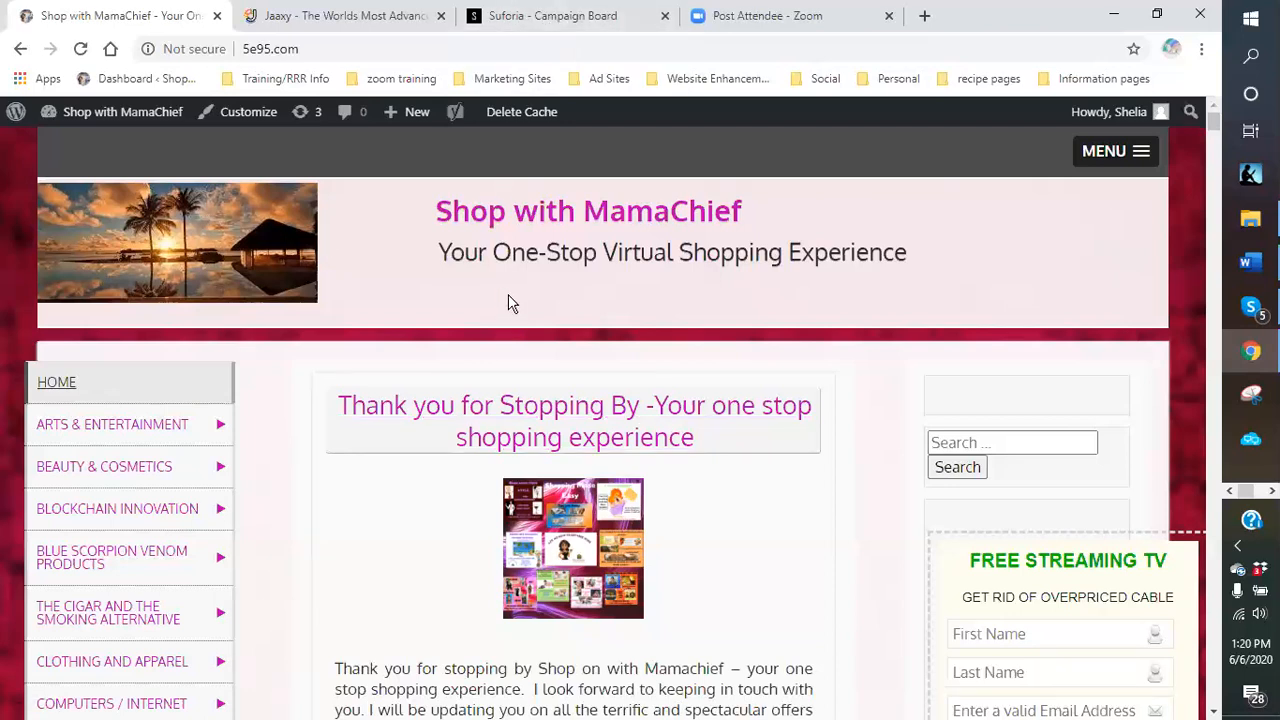
Open the MRVL Beauty campaign details from Suforia's campaign board.
left_click(560, 22)
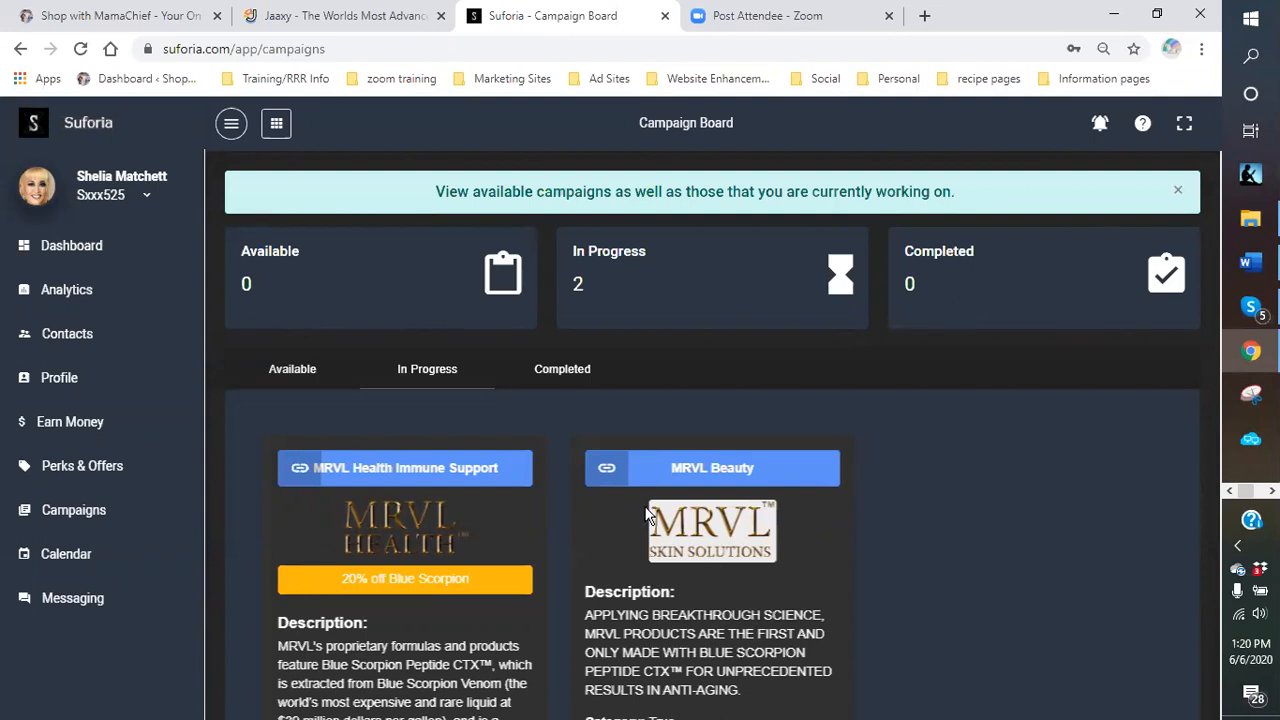
scroll(648, 514, "down", 2)
scroll(755, 579, "down", 2)
left_click(698, 541)
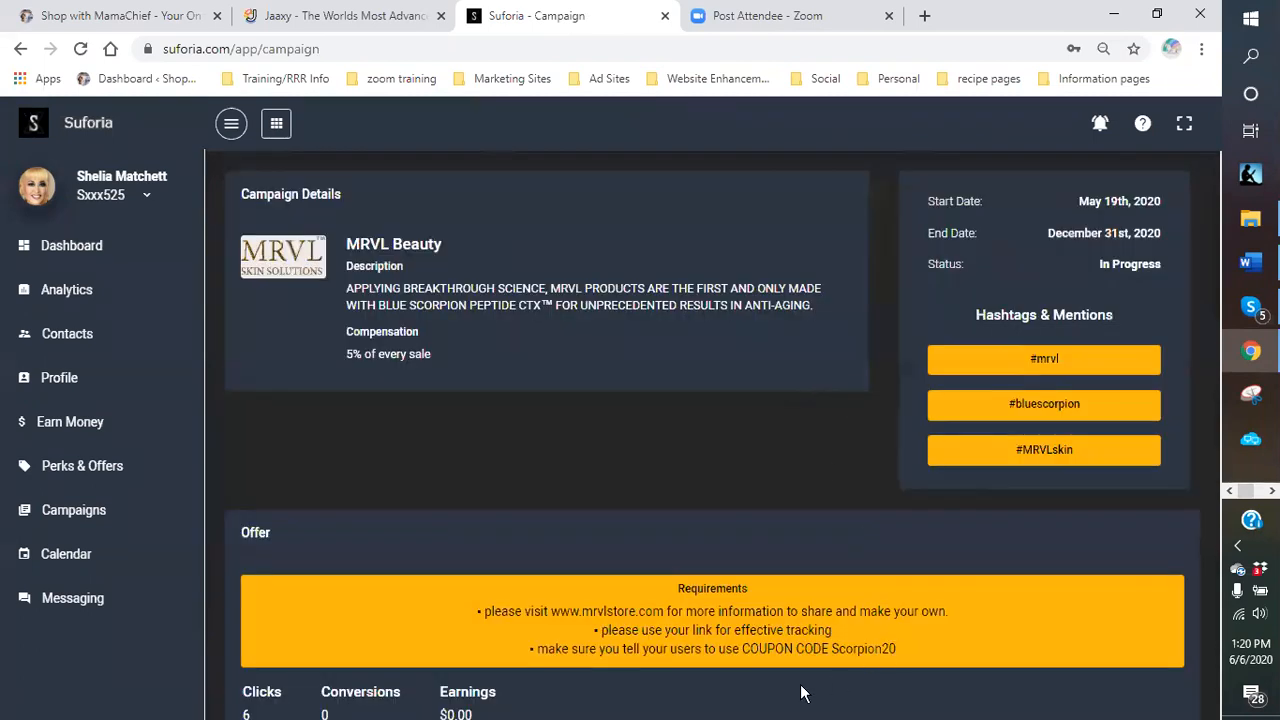
Select the MRVL Beauty affiliate tracking URL and bring up its context menu.
scroll(736, 412, "down", 2)
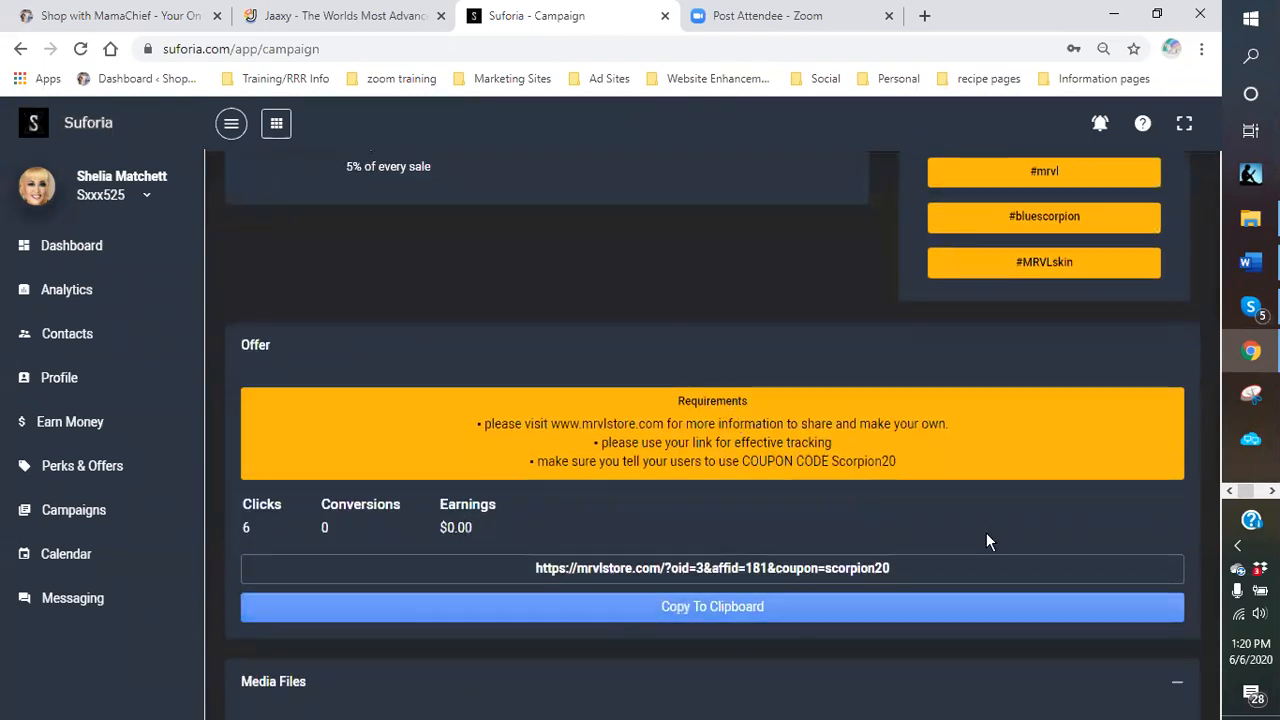
left_click_drag(926, 569, 541, 562)
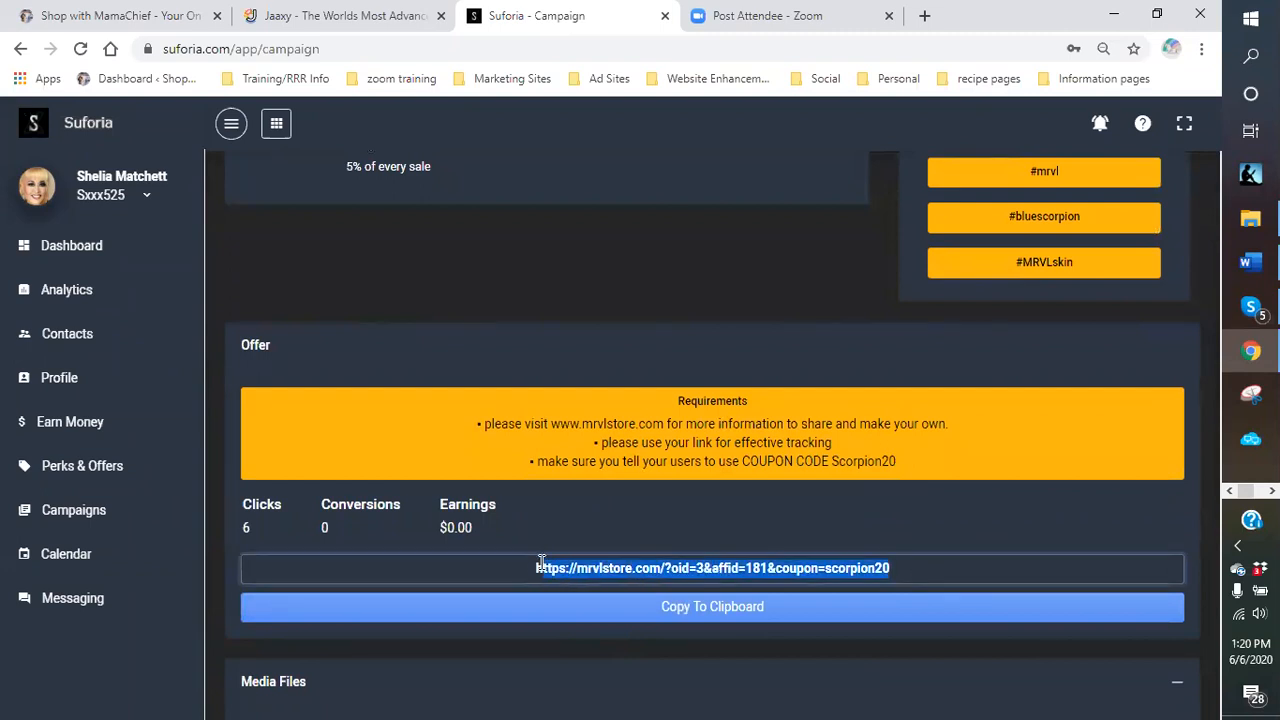
right_click(602, 569)
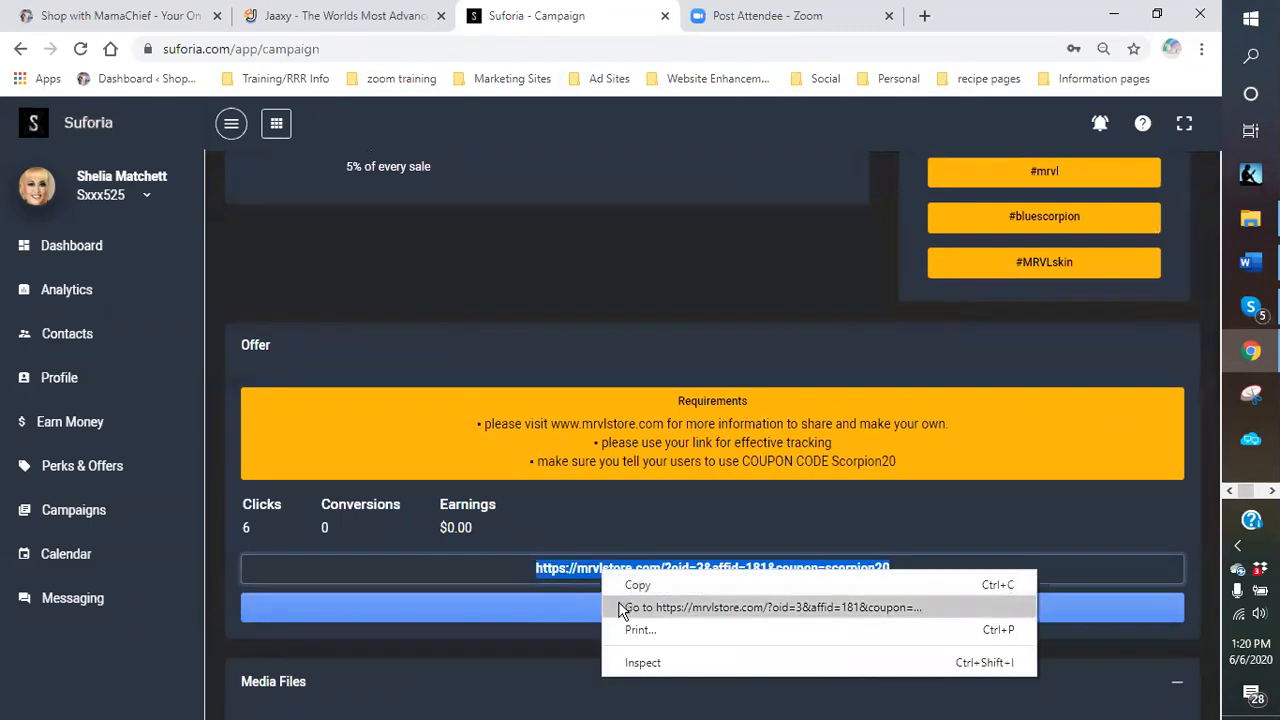
Open the scorpion20 affiliate link, dismiss the 10% off popup, and browse the Blue Scorpion featured products.
left_click(632, 607)
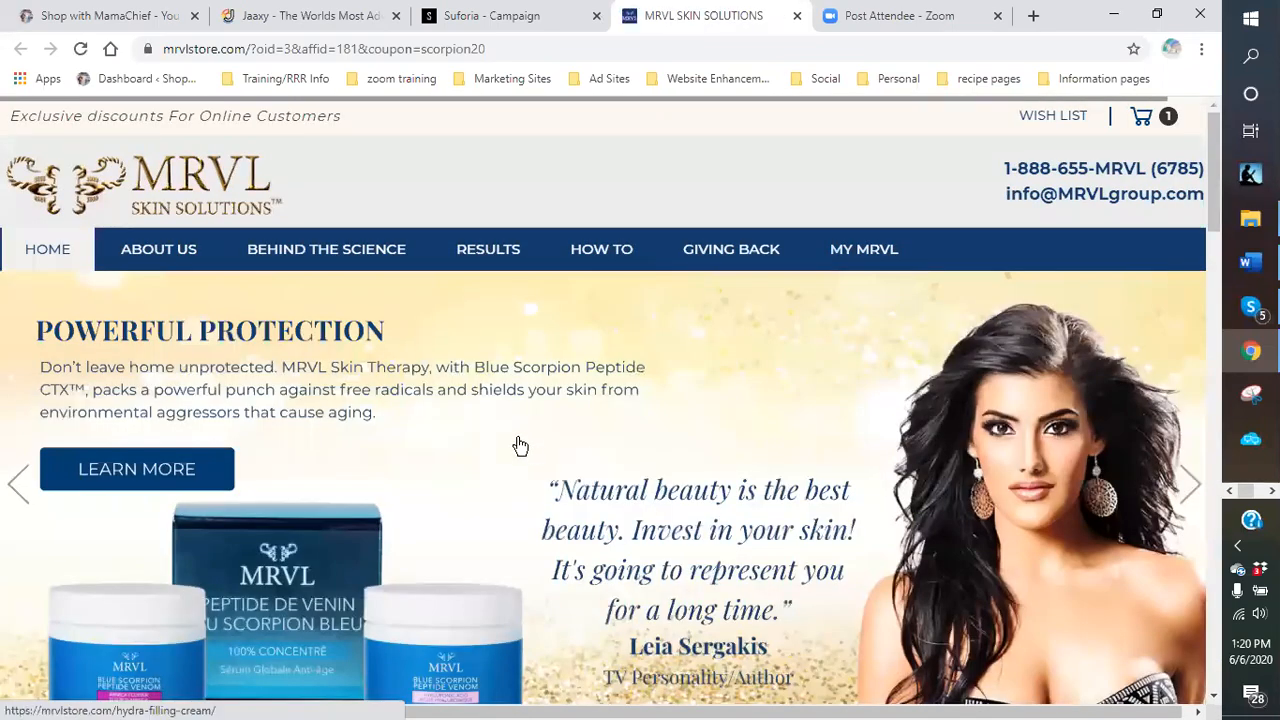
scroll(510, 446, "down", 4)
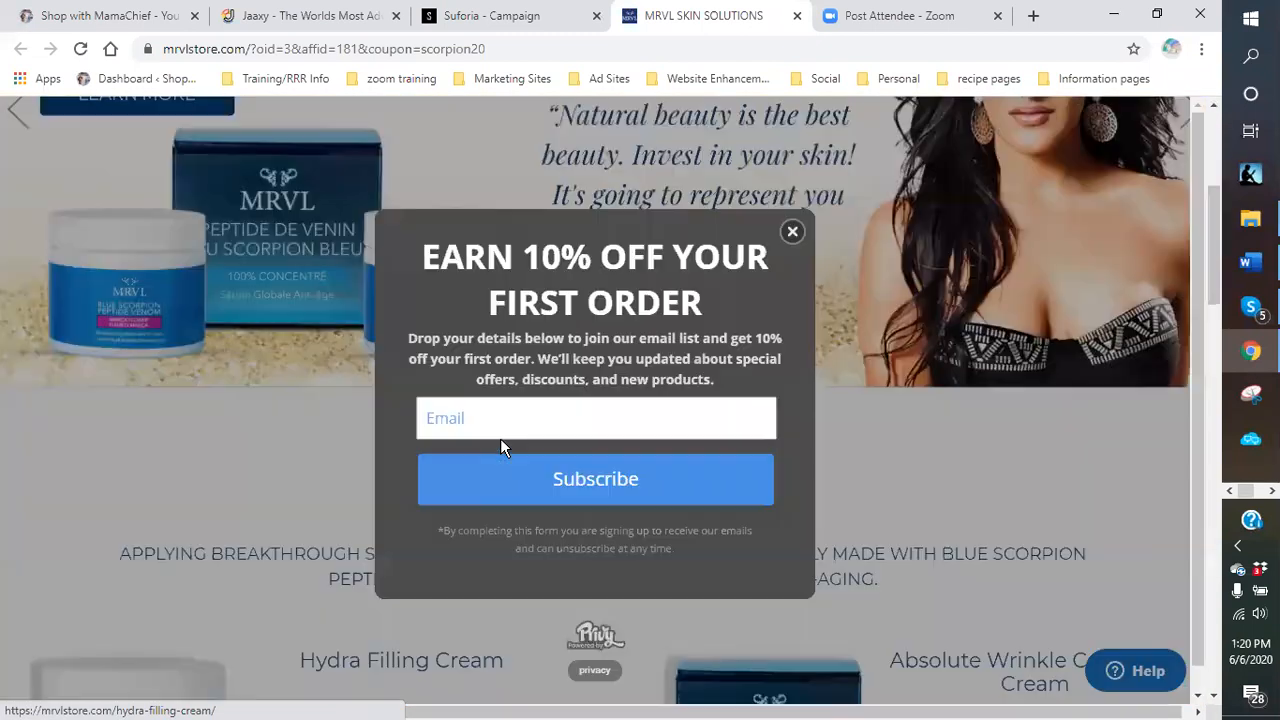
left_click(792, 232)
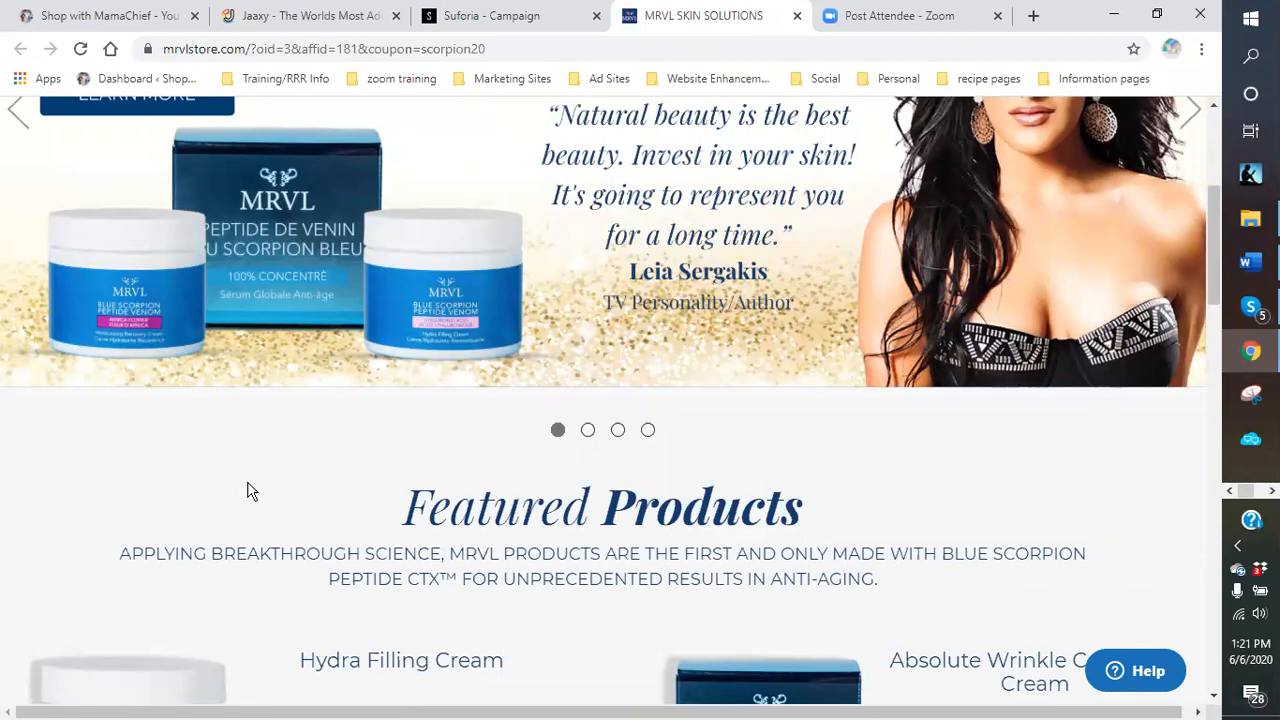
scroll(250, 490, "down", 4)
scroll(565, 158, "up", 3)
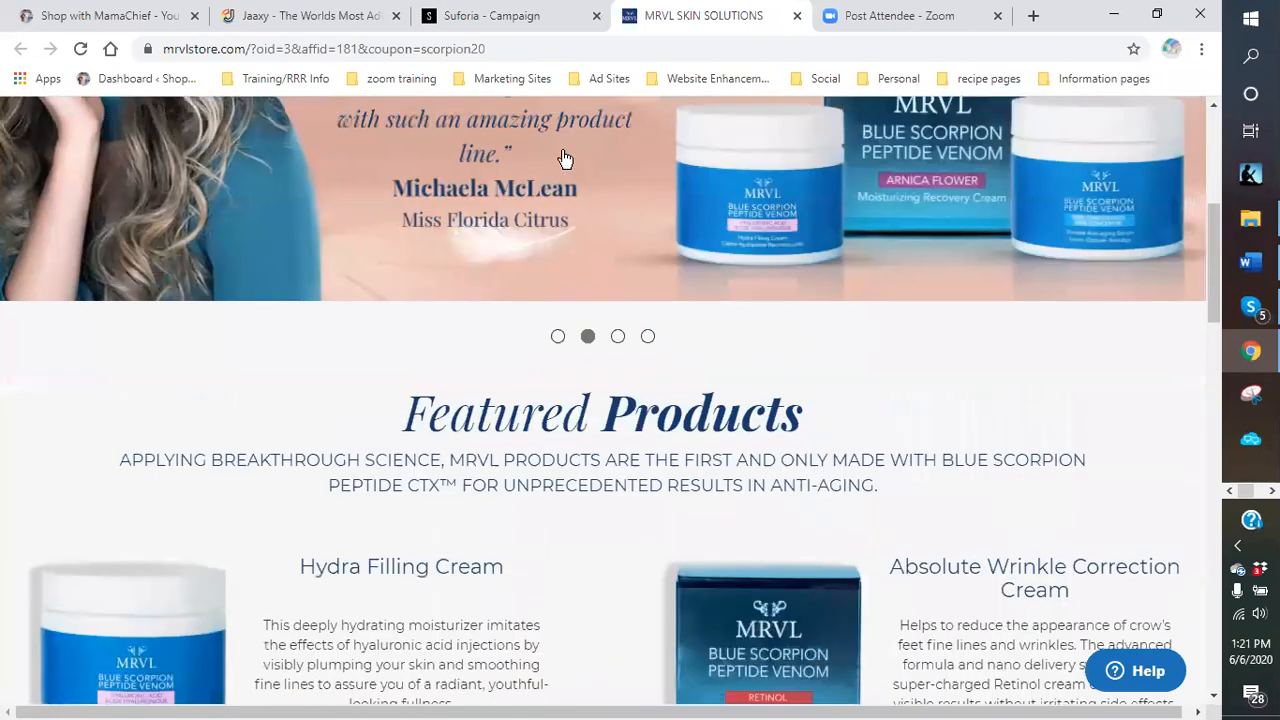
left_click(523, 22)
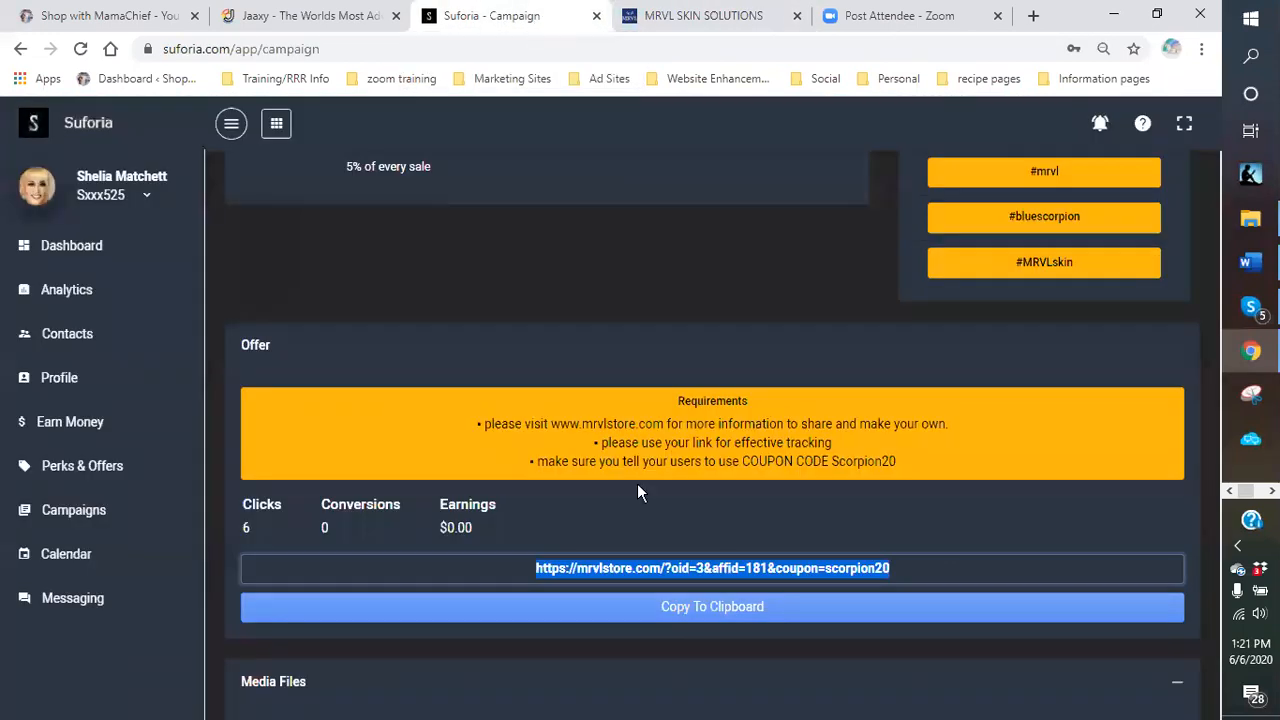
Return to the campaign board's In Progress list and open MRVL Health Immune Support.
left_click(20, 49)
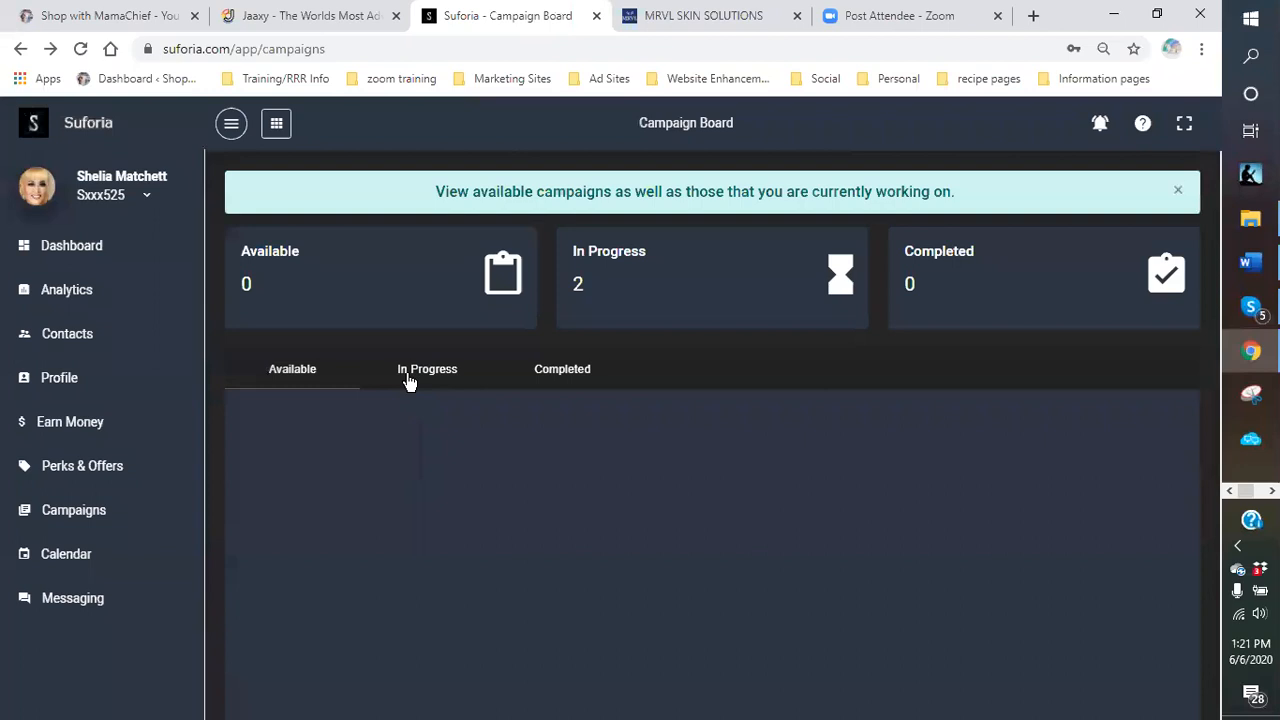
left_click(408, 375)
scroll(403, 560, "down", 3)
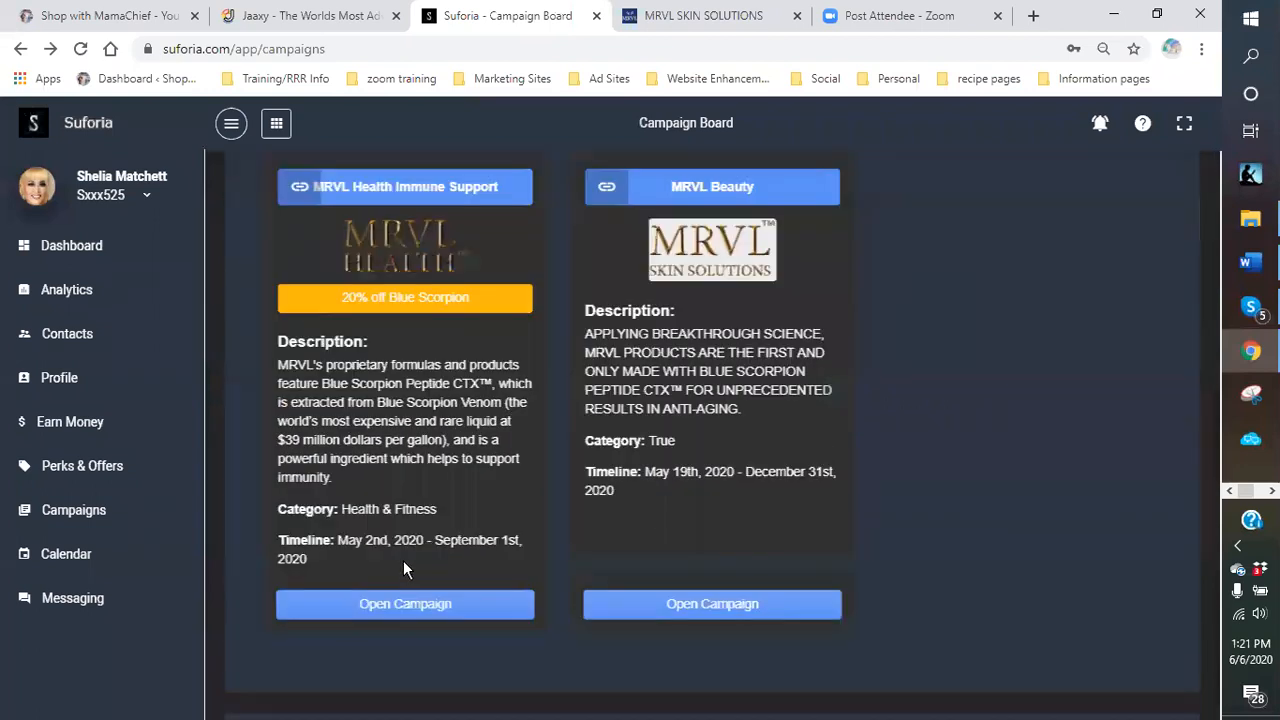
left_click(420, 612)
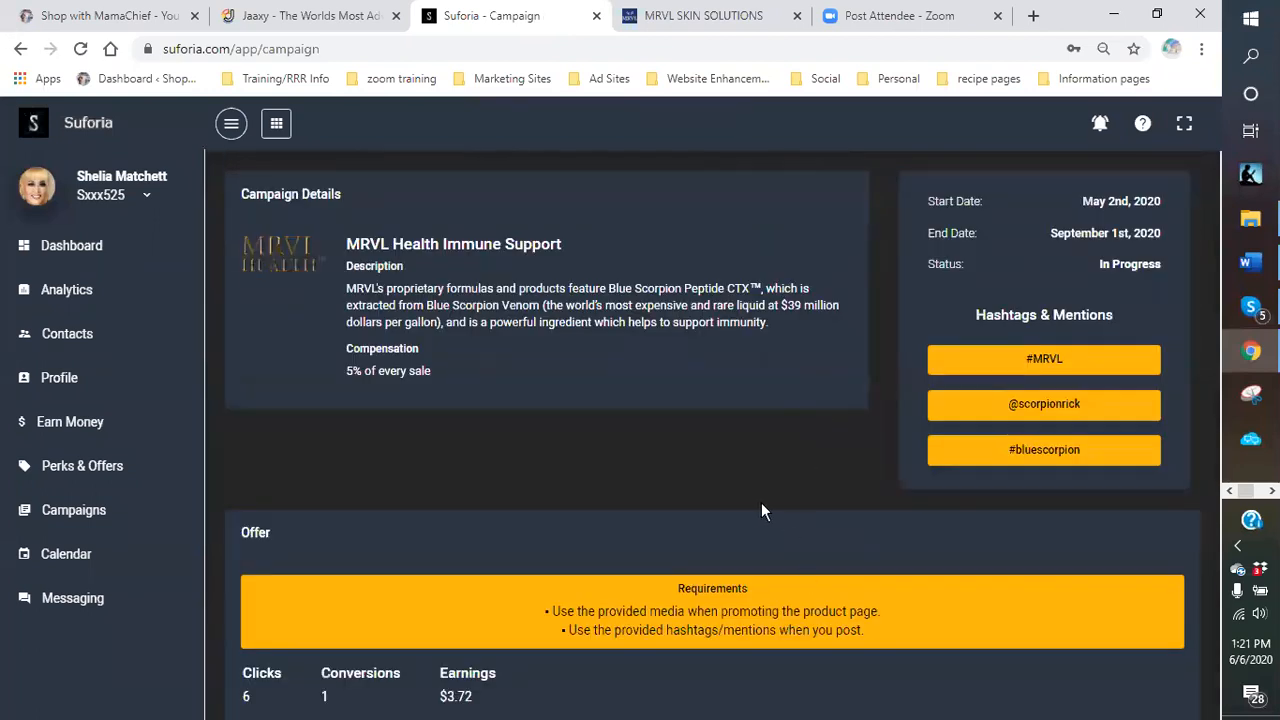
Select the mrvlhealth.com tracking link and bring up its context menu.
scroll(761, 511, "down", 3)
left_click_drag(893, 460, 513, 460)
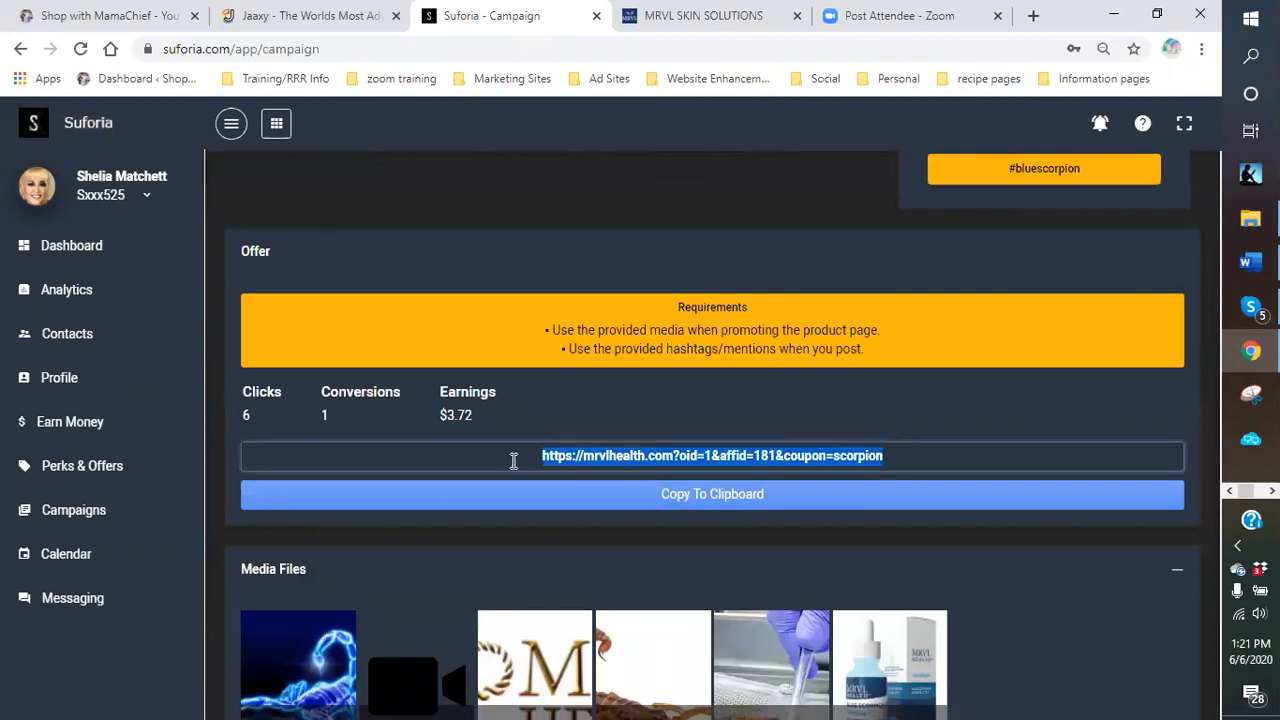
right_click(600, 448)
Open the mrvlhealth.com 'Making Your Body Stronger' page in a new tab, then return to Suforia.
left_click(658, 493)
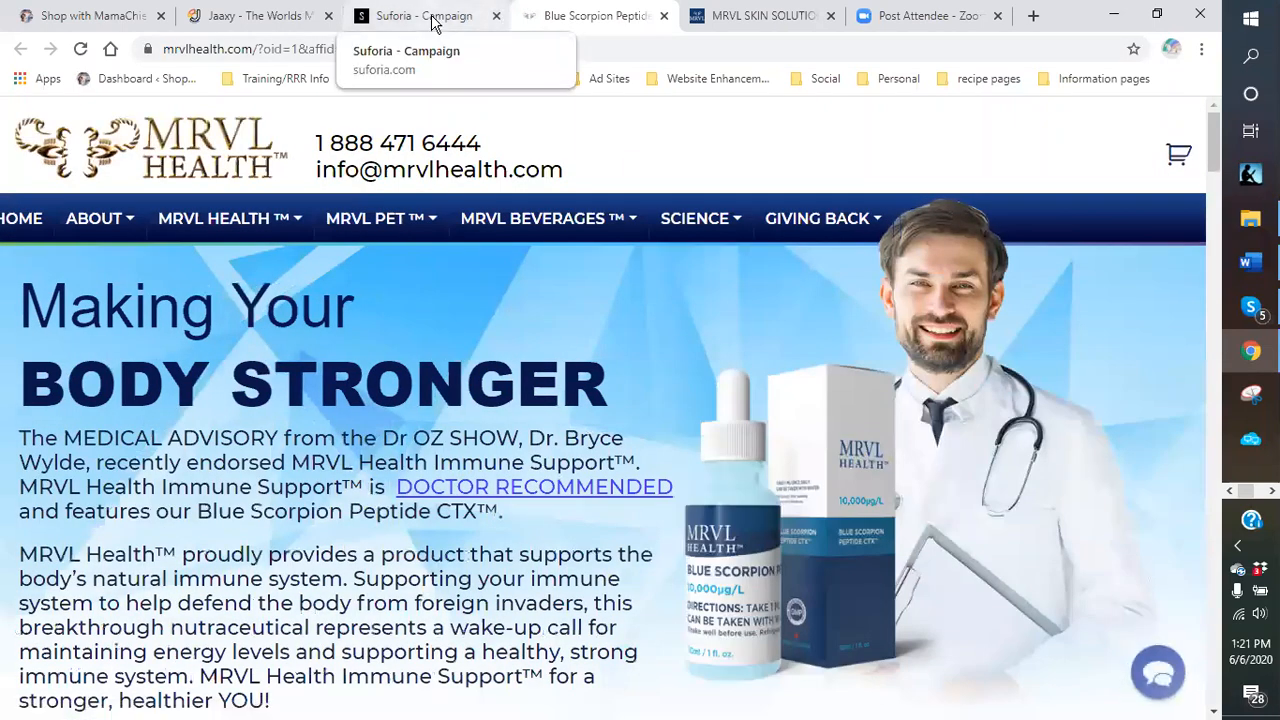
left_click(433, 22)
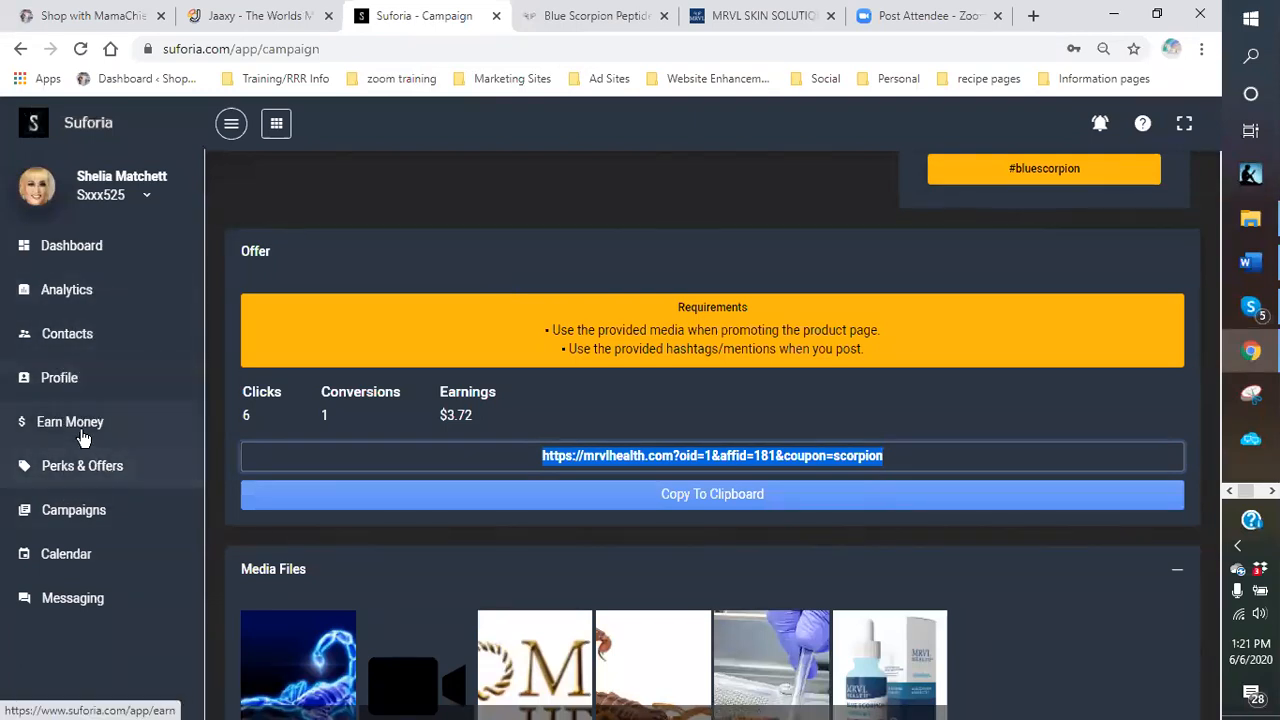
Browse Suforia's Perks & Offers, then return to the Earn Money page showing the referral link.
left_click(29, 429)
scroll(723, 442, "up", 1)
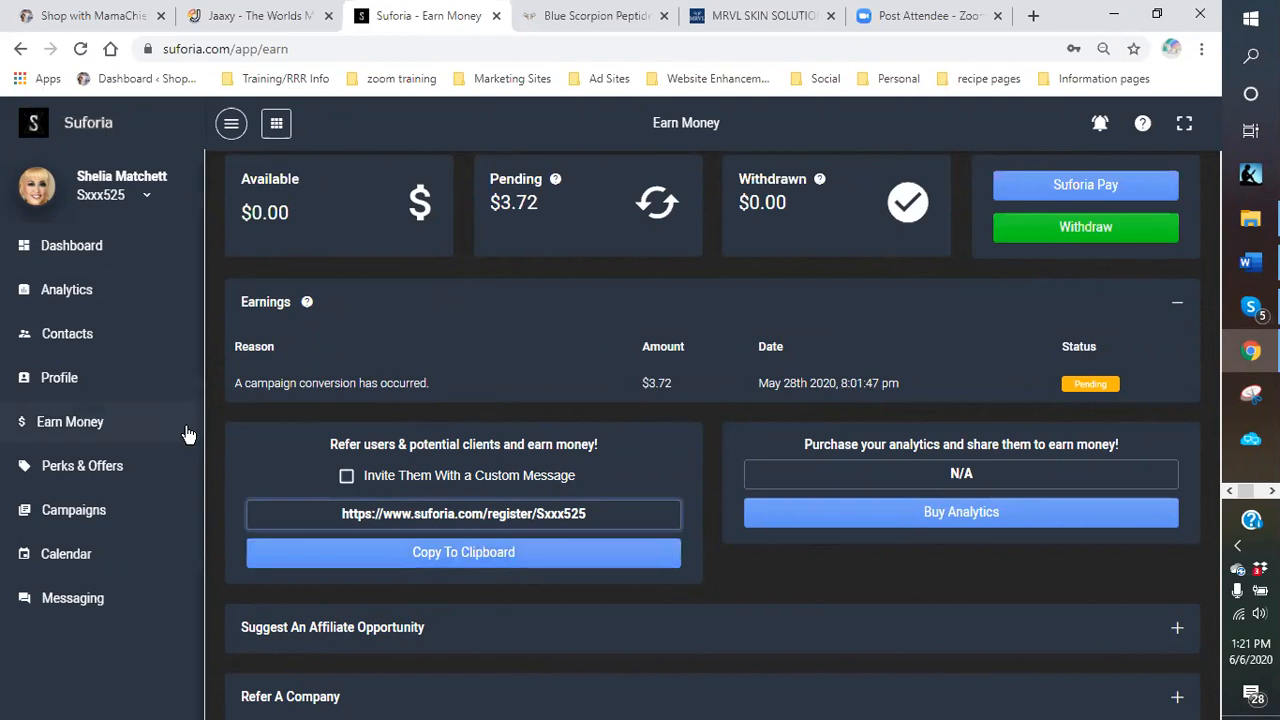
left_click(70, 472)
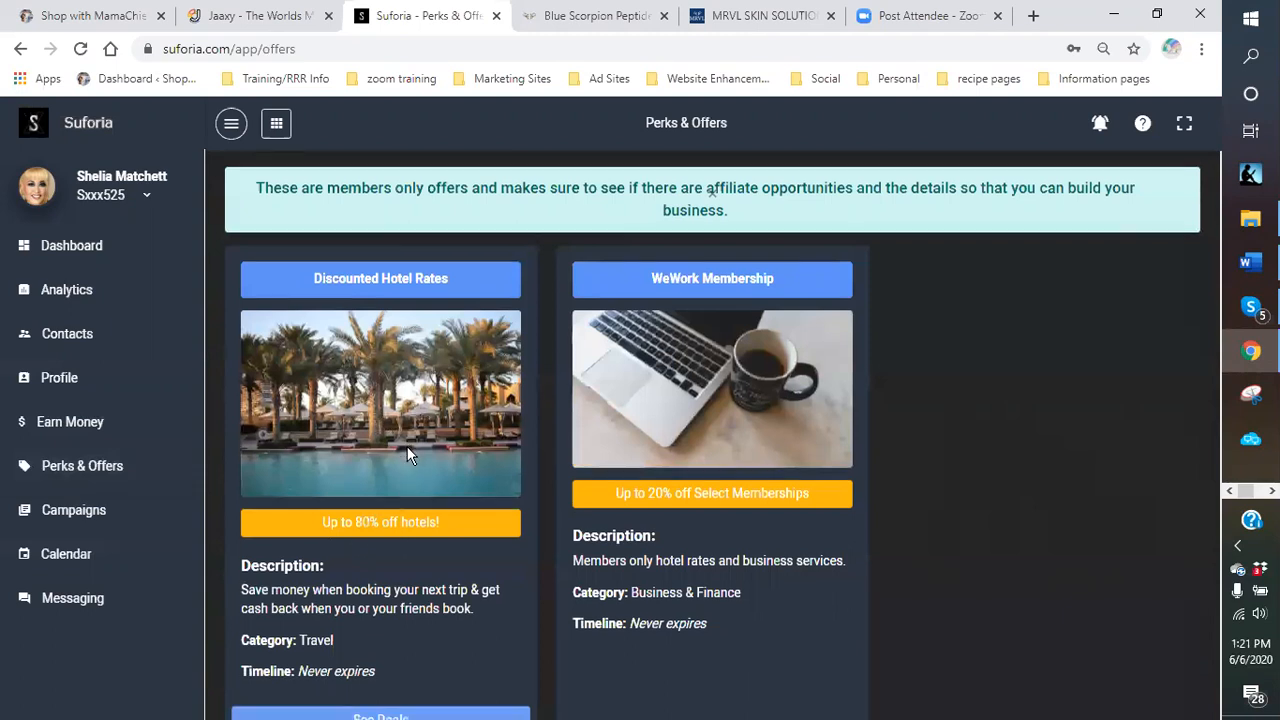
scroll(407, 446, "down", 3)
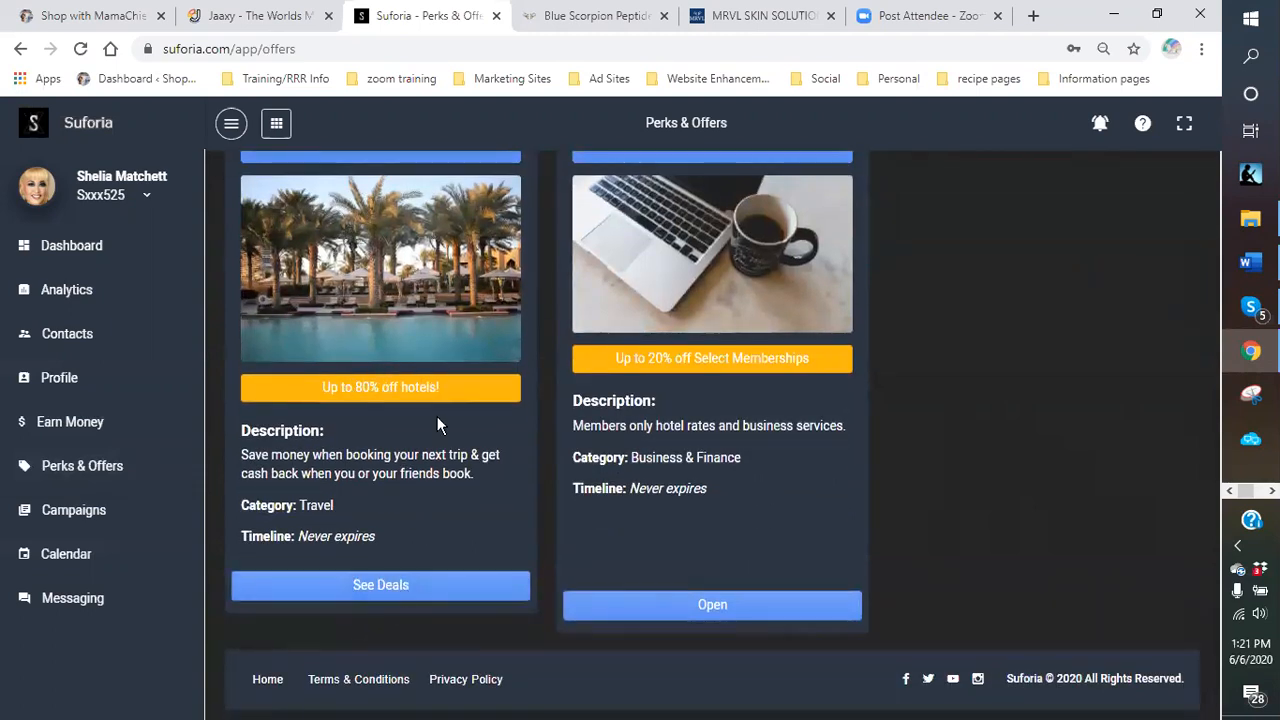
scroll(437, 423, "up", 3)
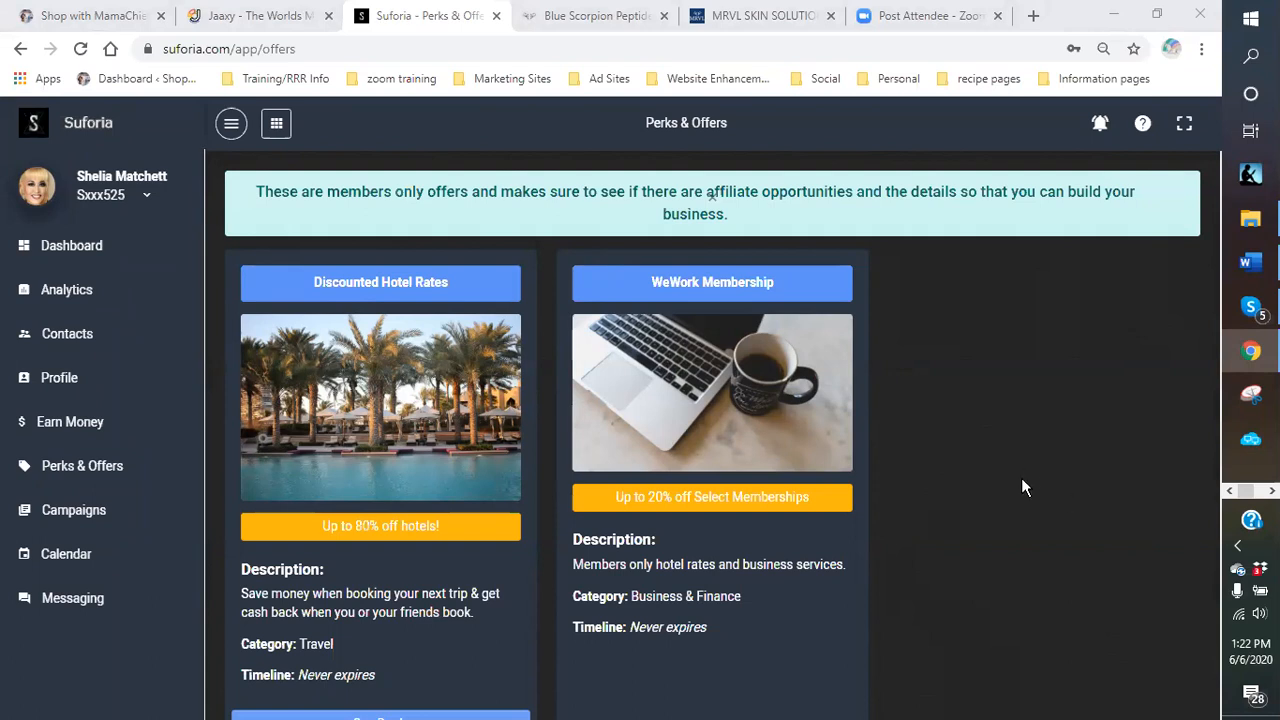
scroll(1029, 470, "down", 3)
scroll(1016, 490, "up", 3)
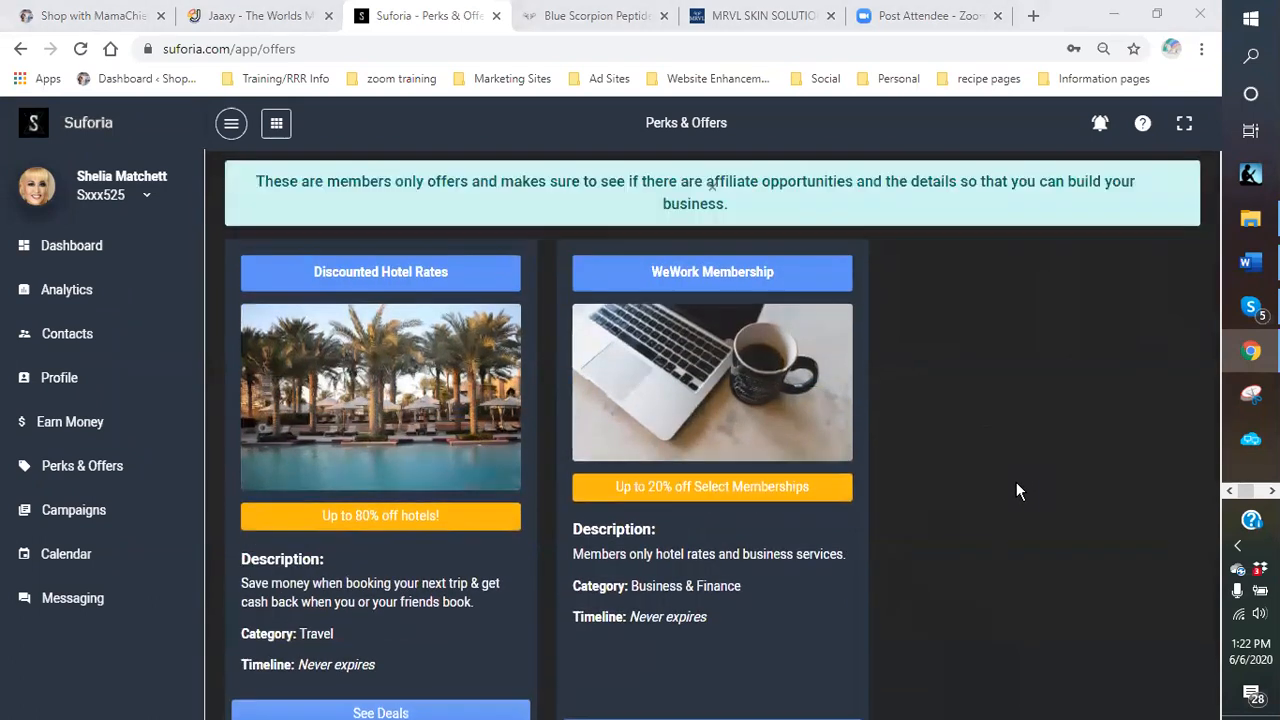
scroll(1016, 490, "up", 1)
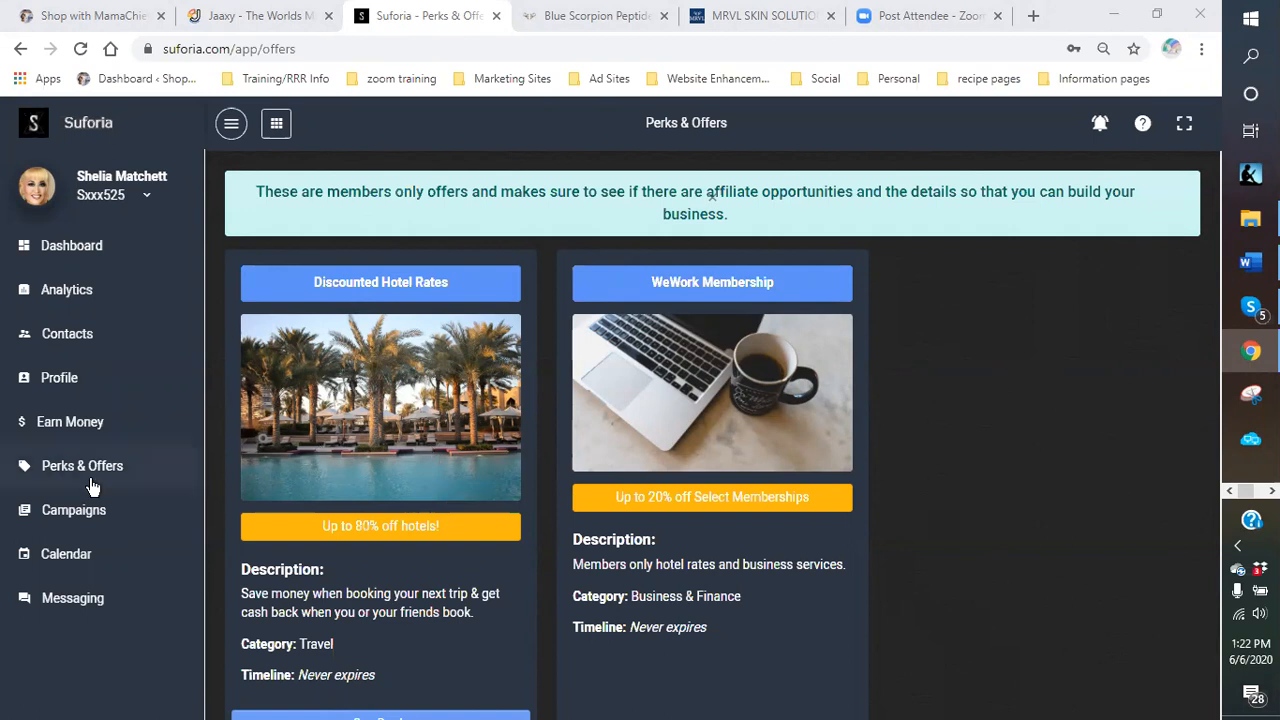
left_click(42, 428)
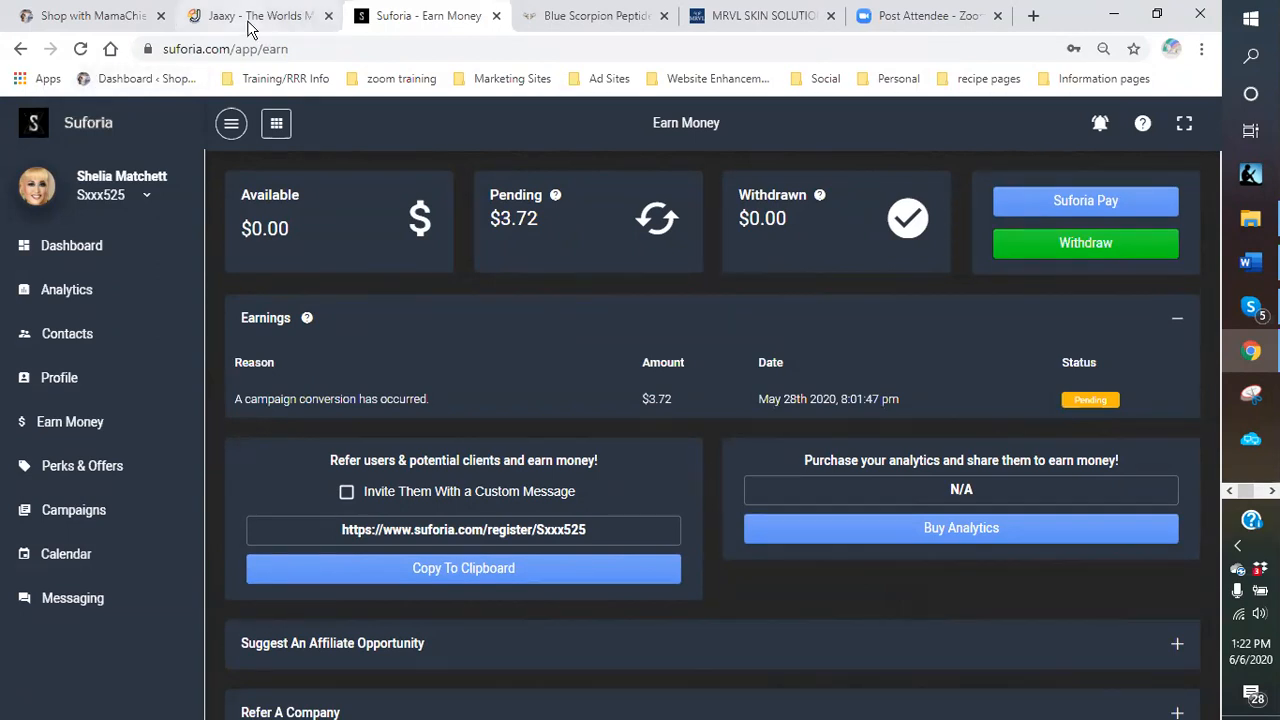
Create a blank new page on the Shop with MamaChief site from the + New menu.
left_click(66, 16)
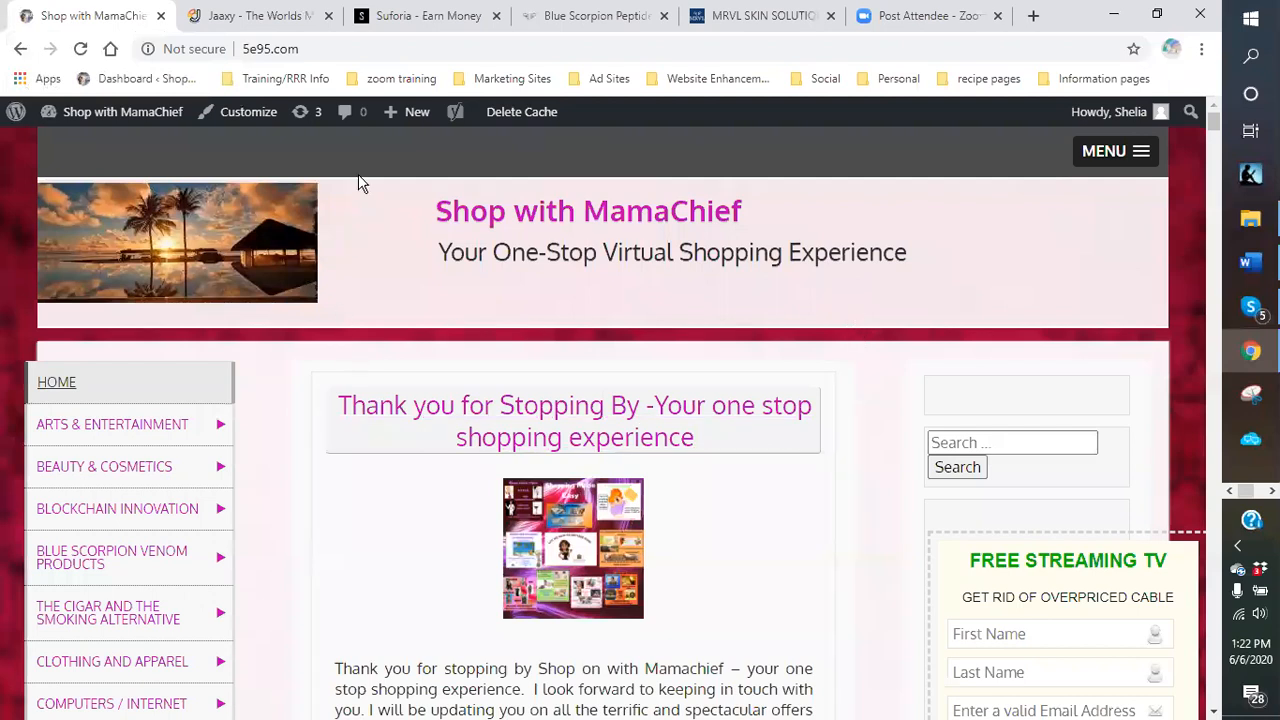
mouse_move(396, 121)
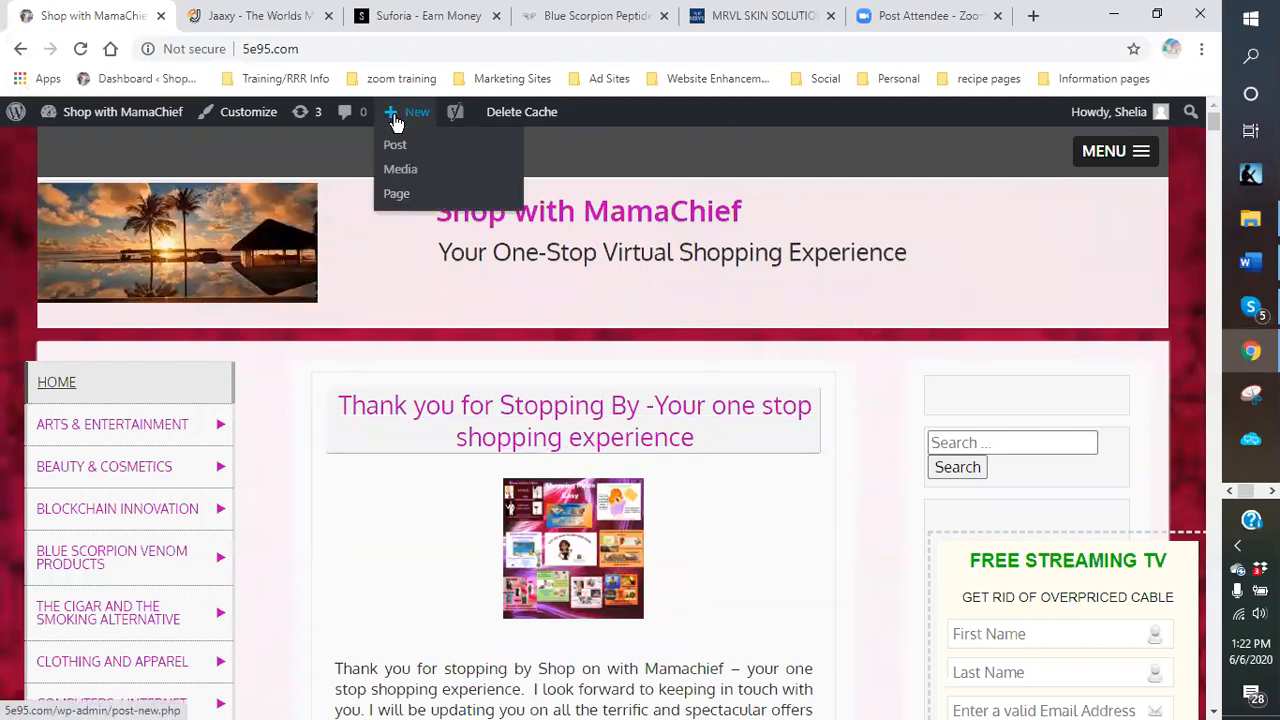
left_click(396, 194)
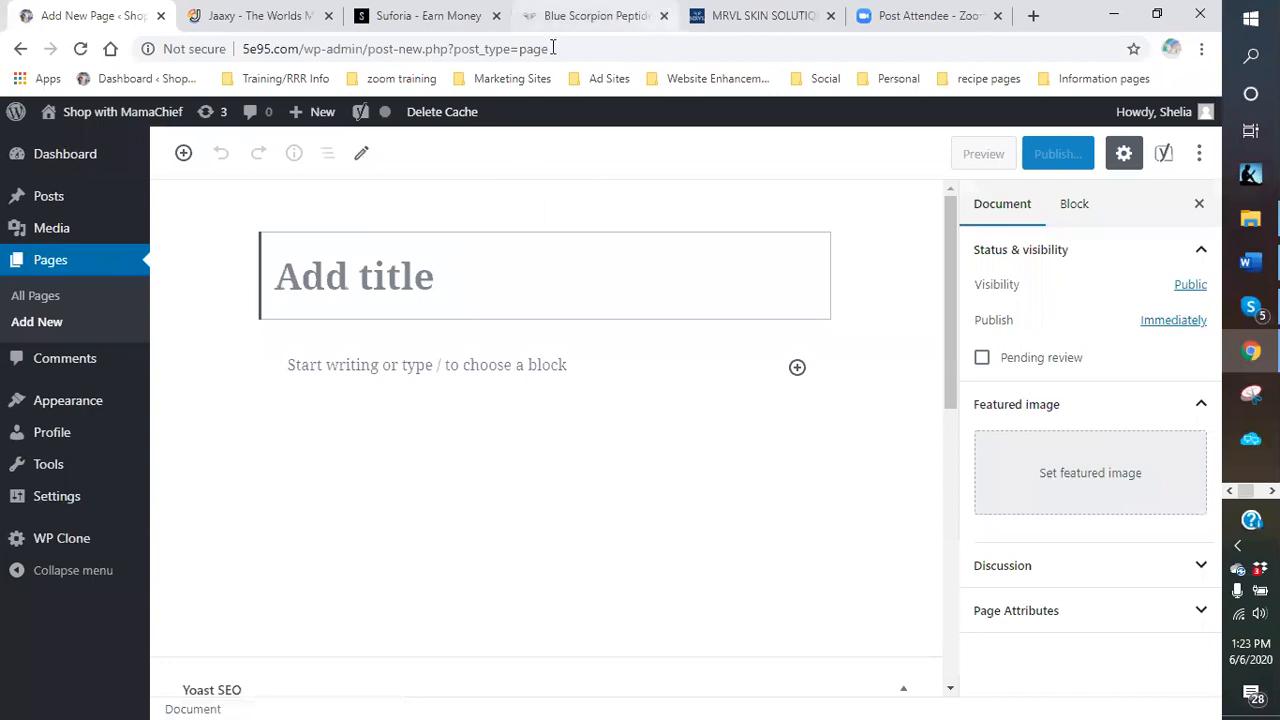
Review Jaaxy's 'skincare solutions' results (144 searches, 25 traffic, QSR 160) and select the search phrase.
left_click(229, 16)
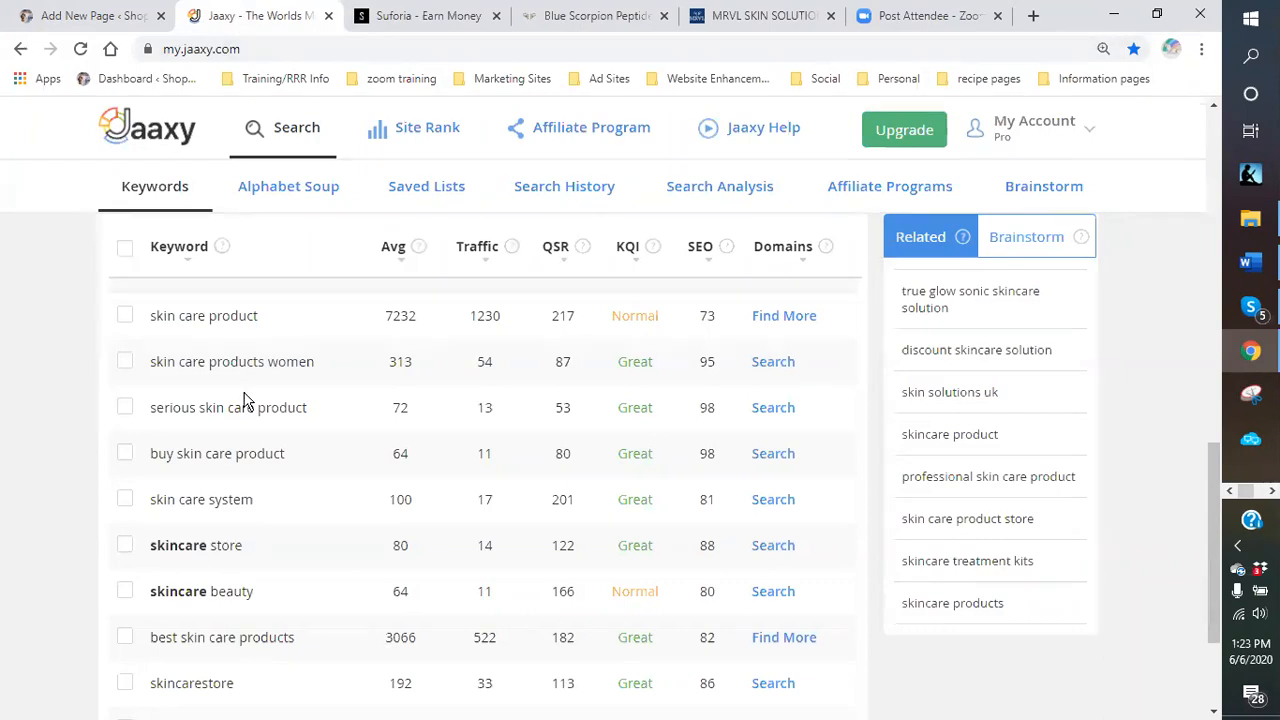
scroll(334, 420, "down", 3)
scroll(328, 412, "up", 15)
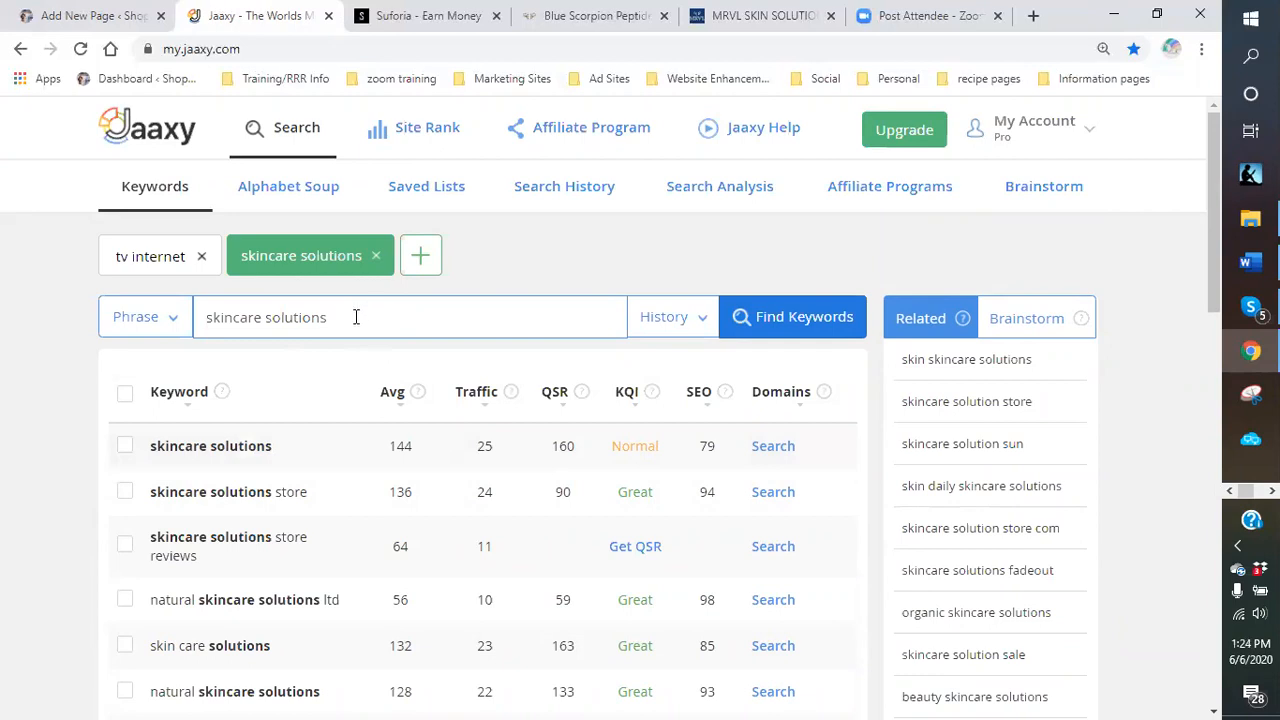
scroll(350, 318, "down", 3)
scroll(341, 321, "down", 4)
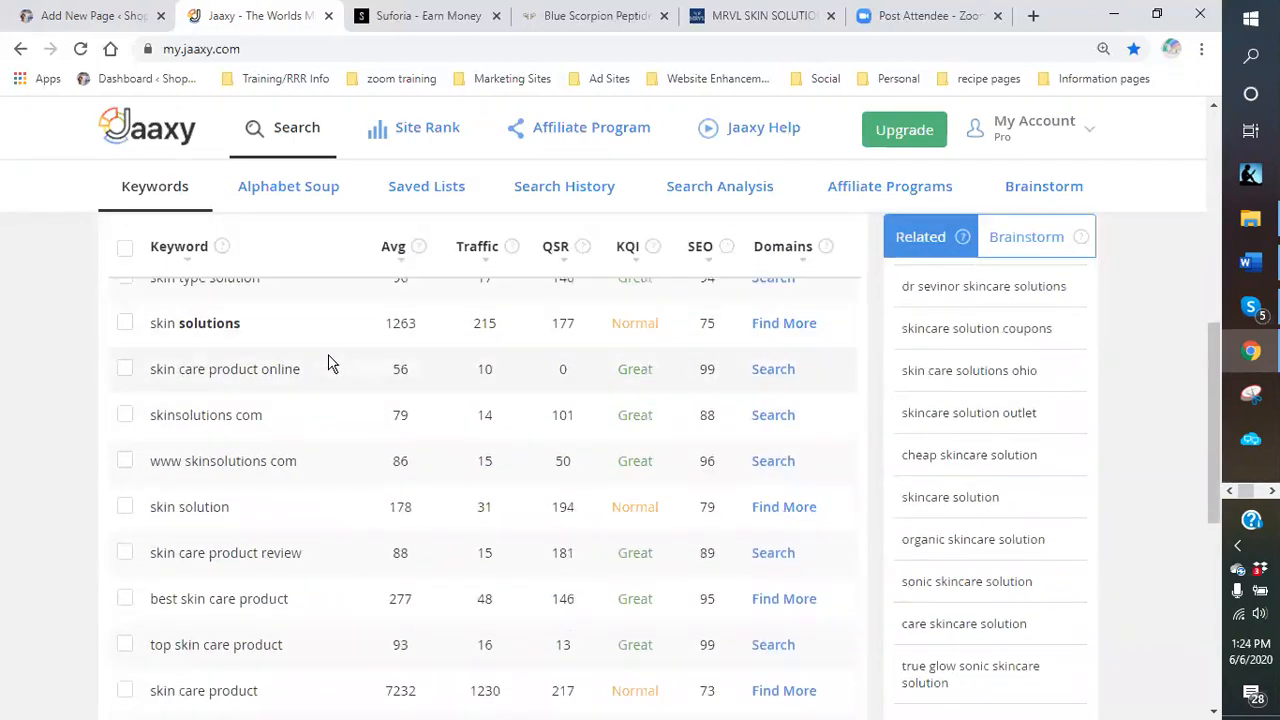
scroll(326, 355, "down", 3)
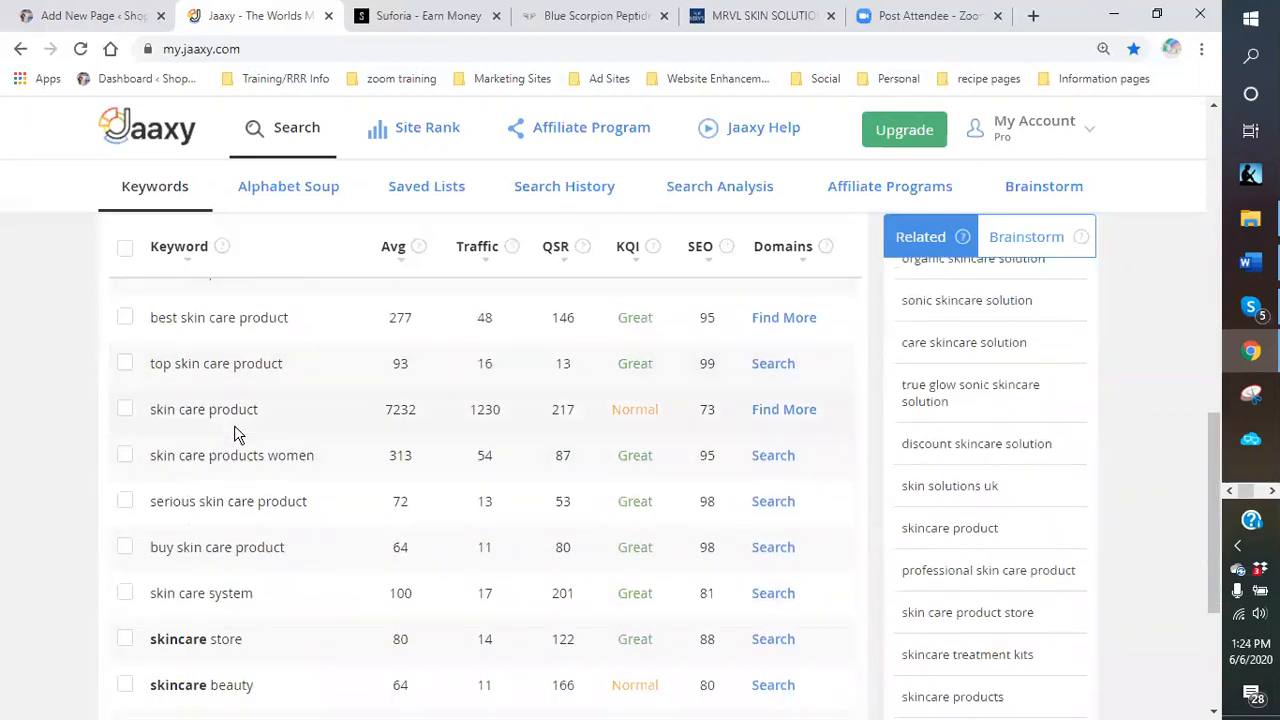
scroll(306, 432, "down", 1)
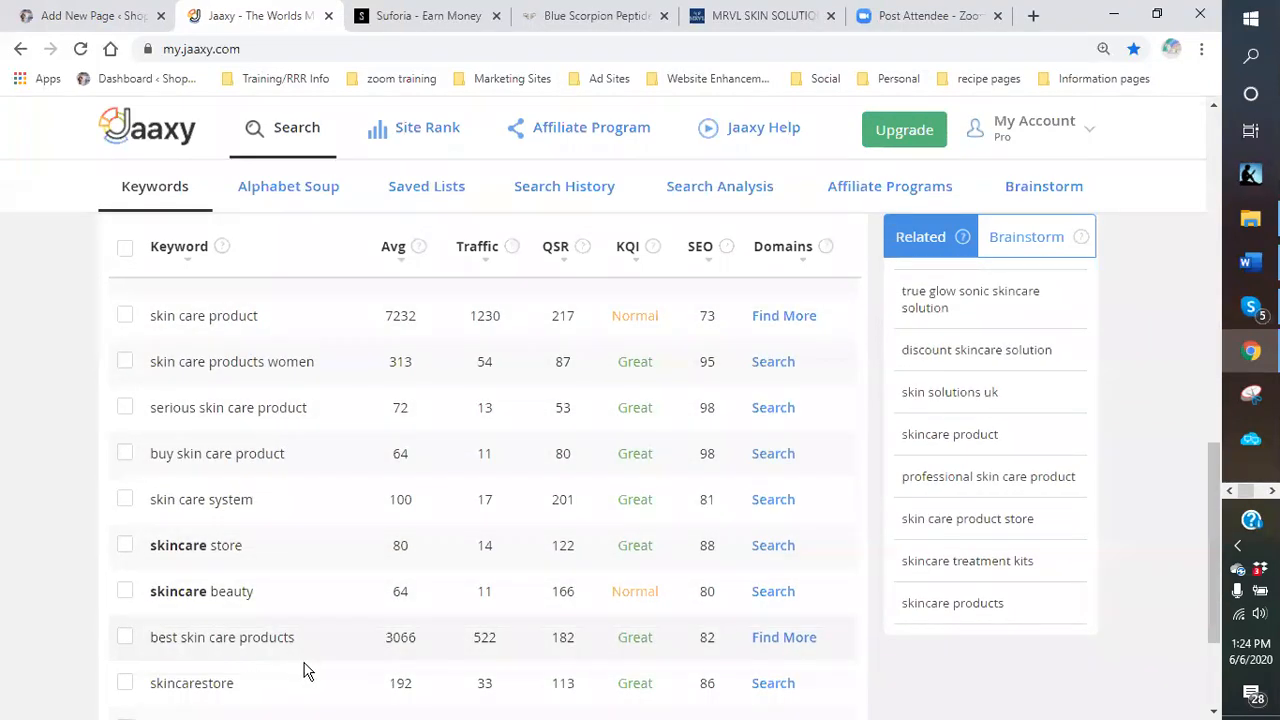
scroll(378, 645, "up", 5)
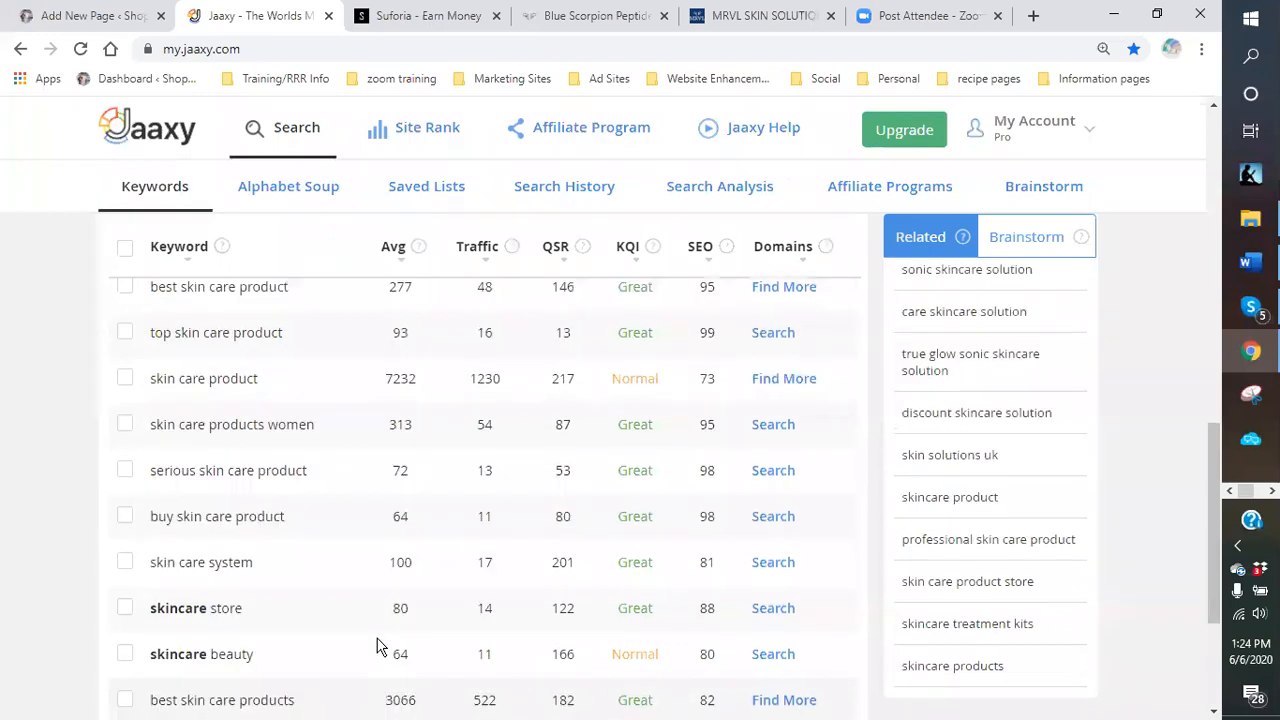
scroll(373, 634, "up", 6)
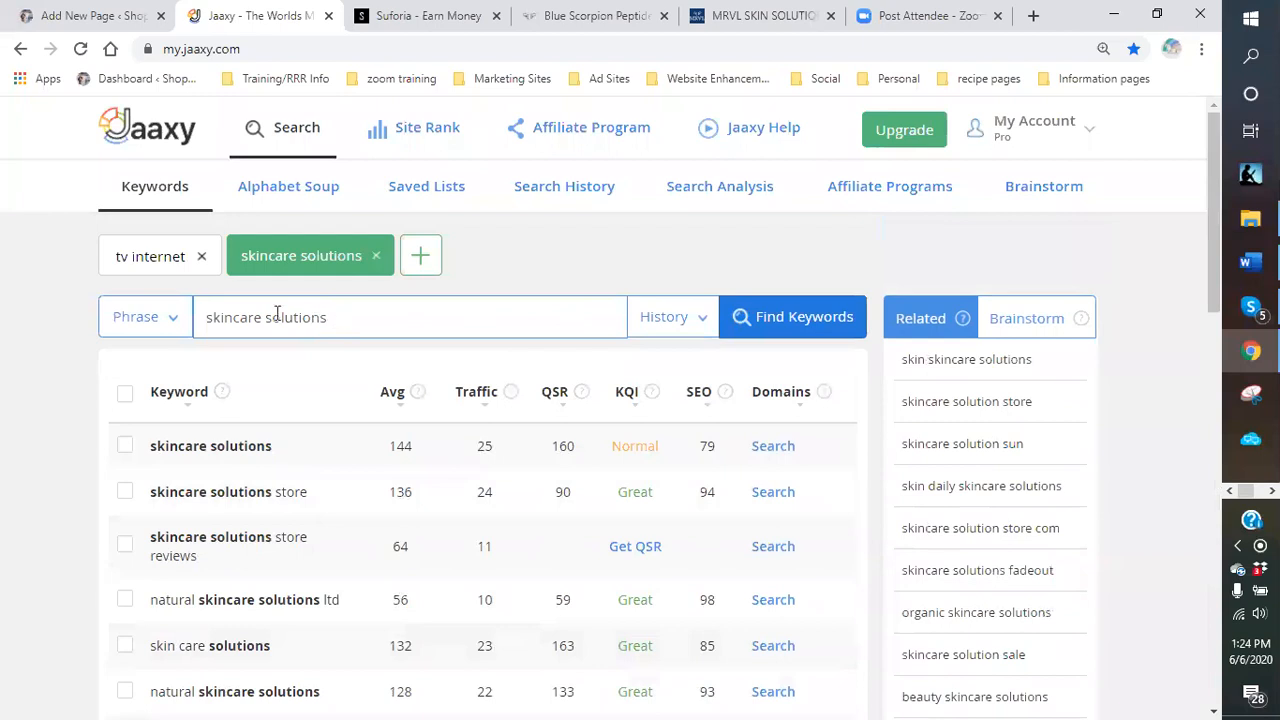
left_click_drag(333, 318, 197, 320)
Search Jaaxy for 'healthcare products', correcting the typed phrase first.
key("BackSpace")
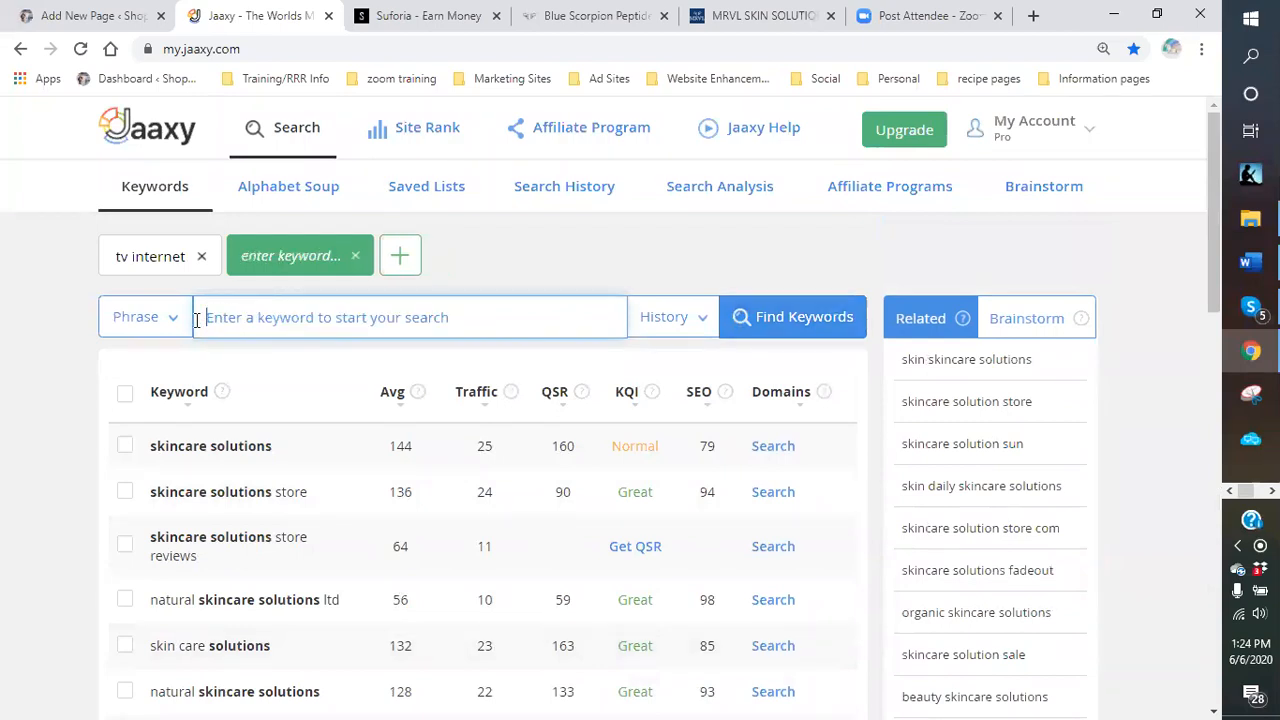
type("heL")
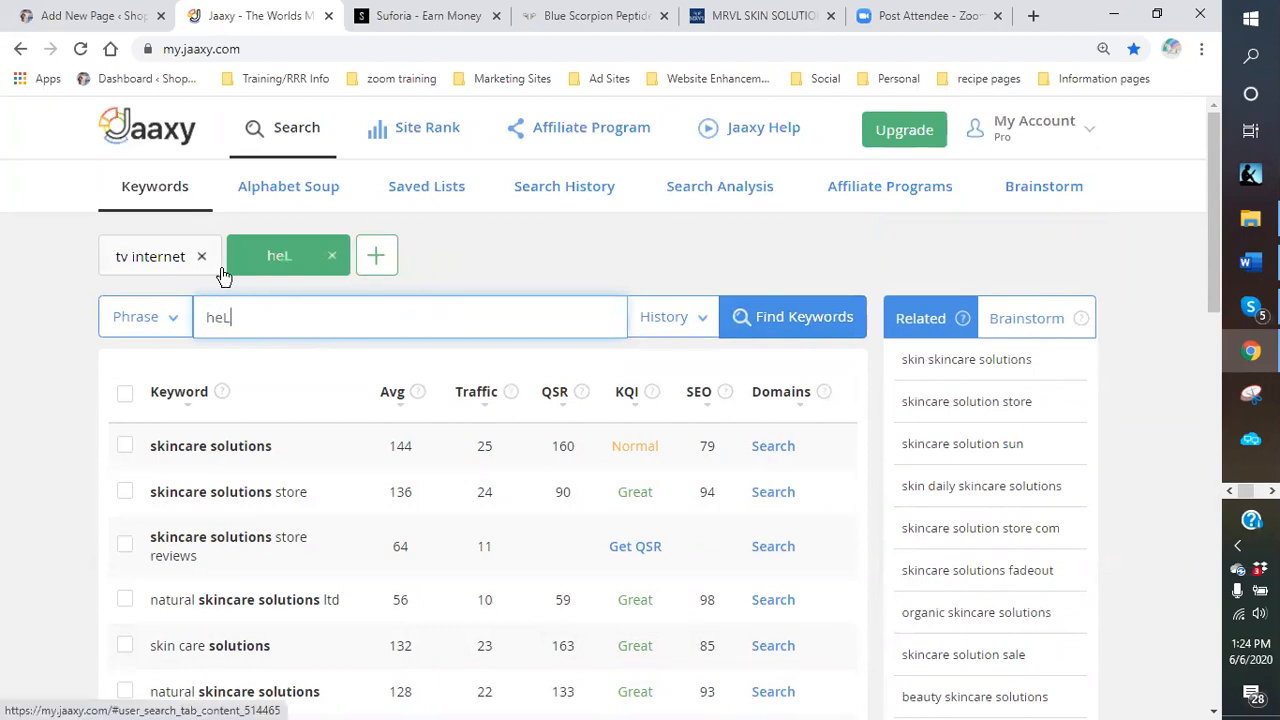
type("al")
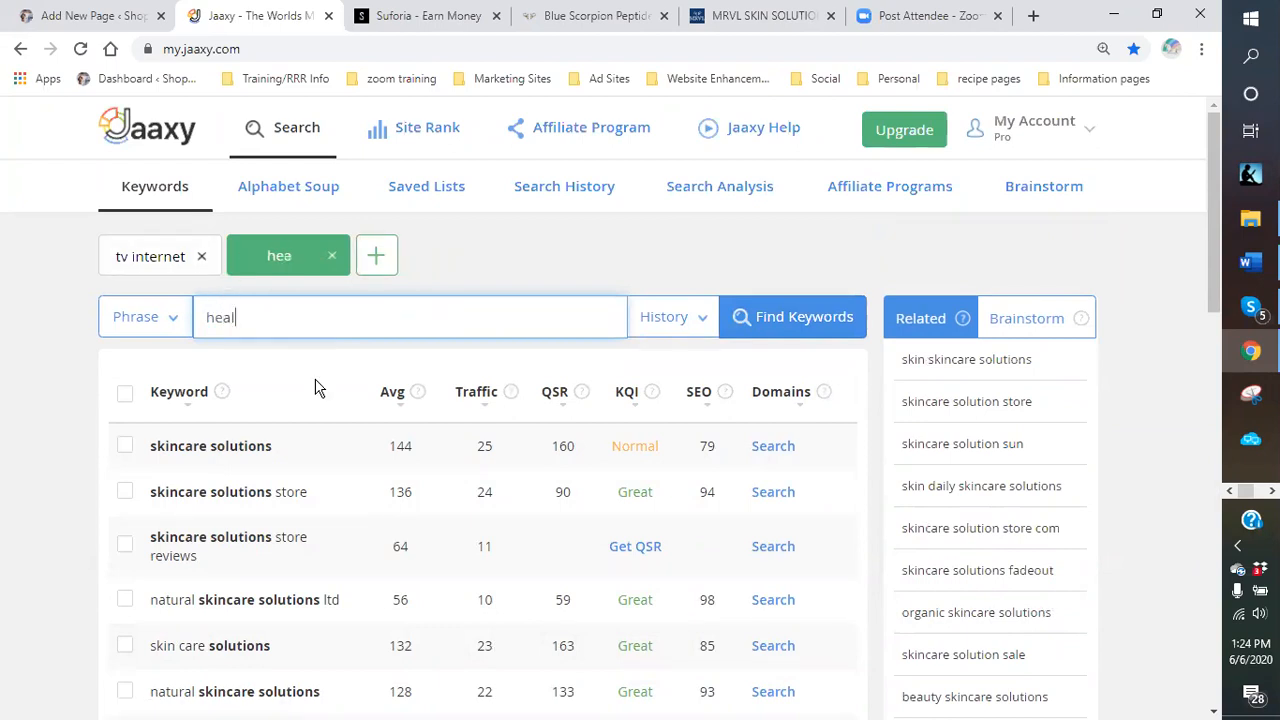
type("th care")
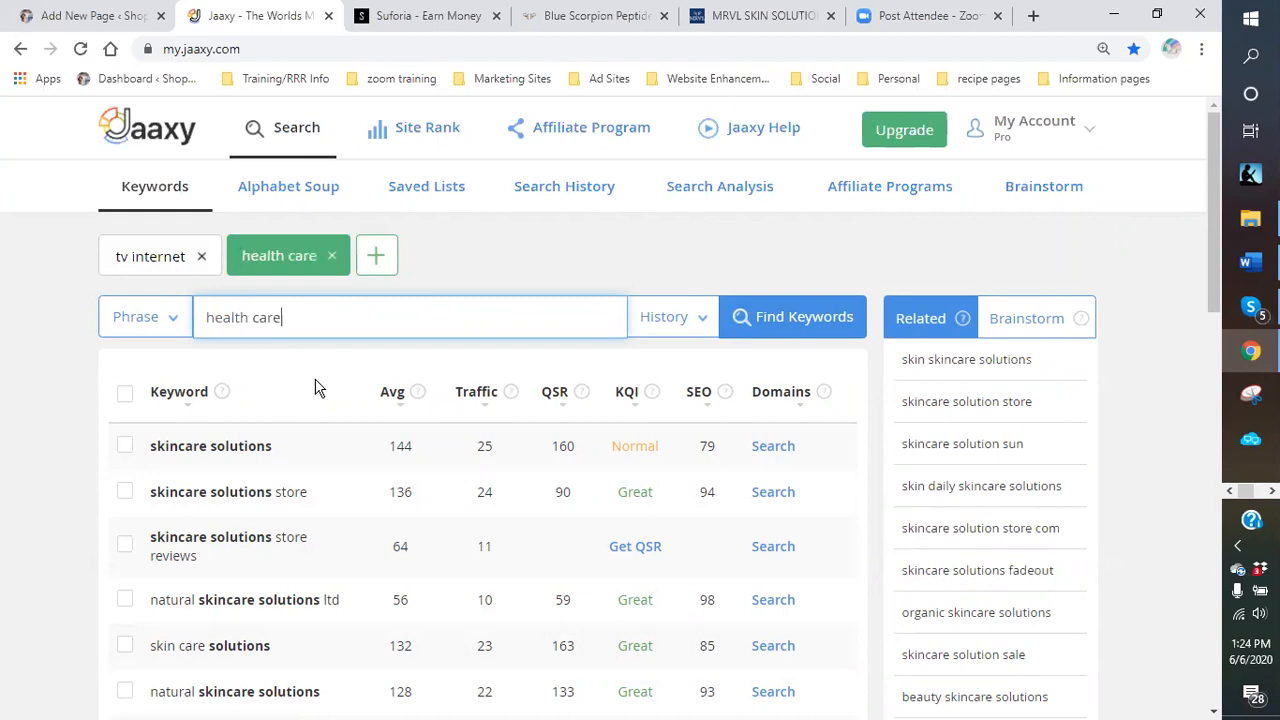
key("BackSpace")
key("BackSpace")
key("BackSpace")
key("BackSpace")
key("BackSpace")
type("care ")
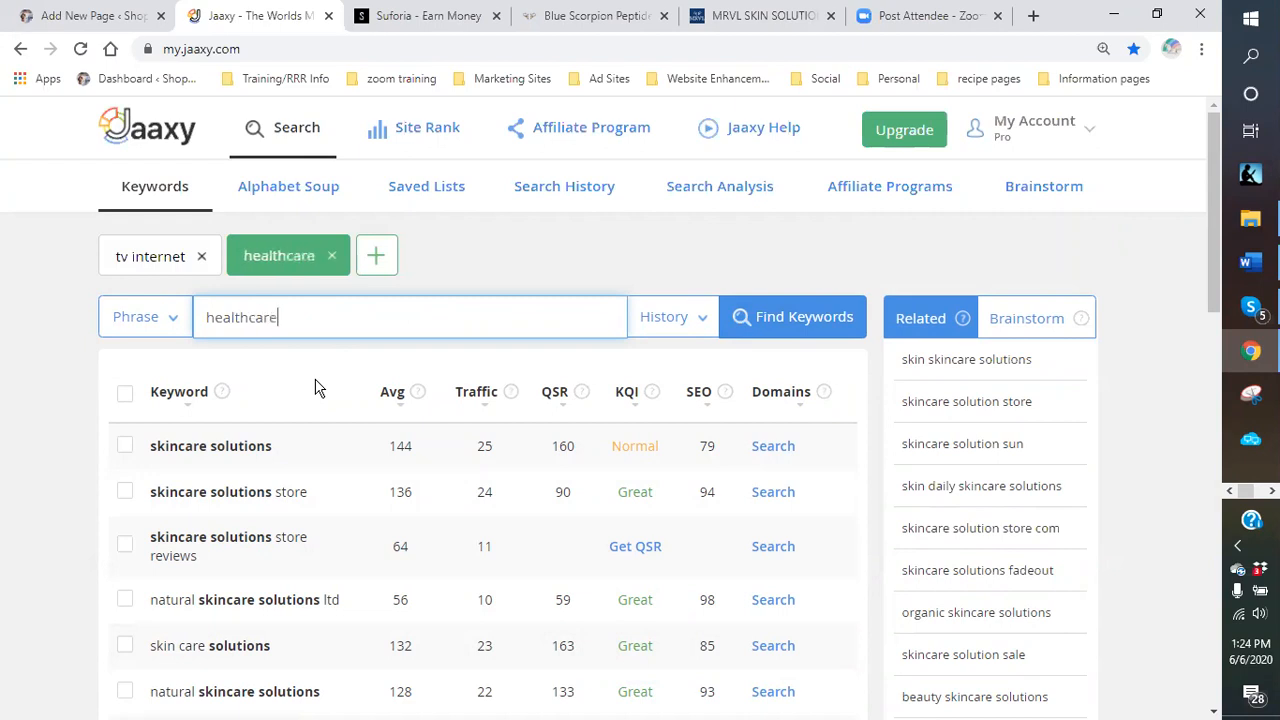
type("prodict")
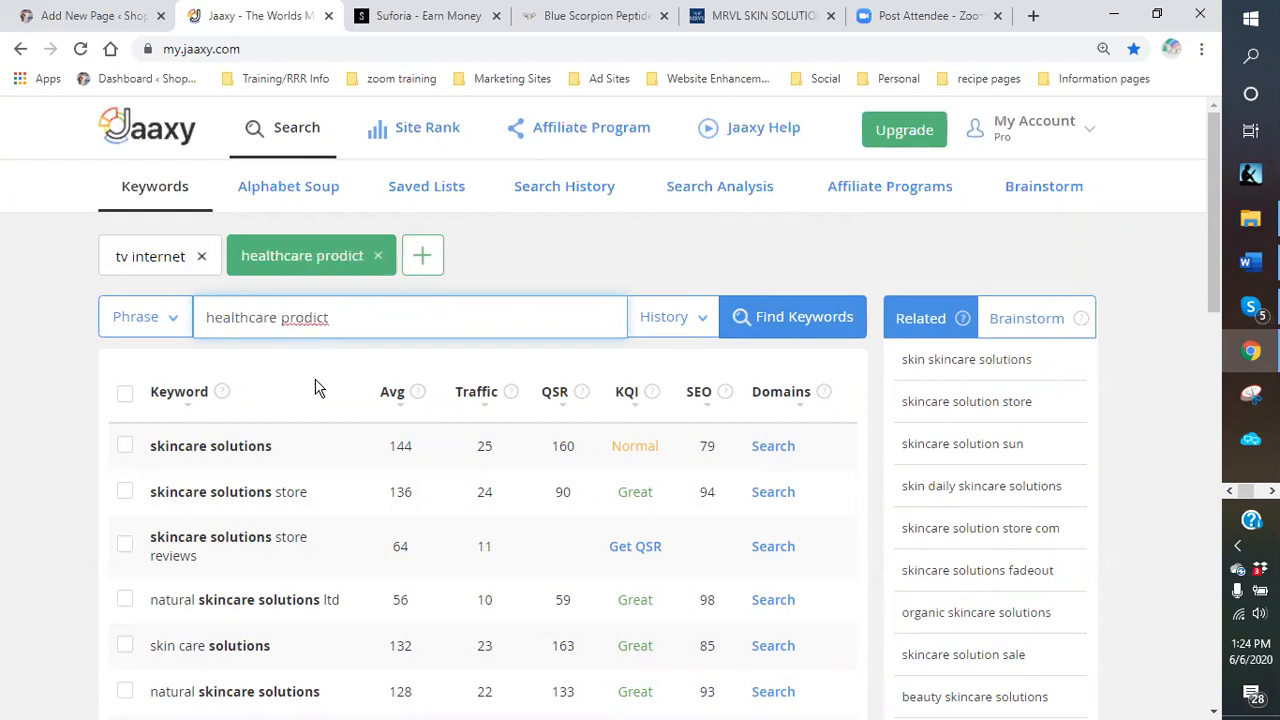
key("BackSpace")
key("BackSpace")
key("BackSpace")
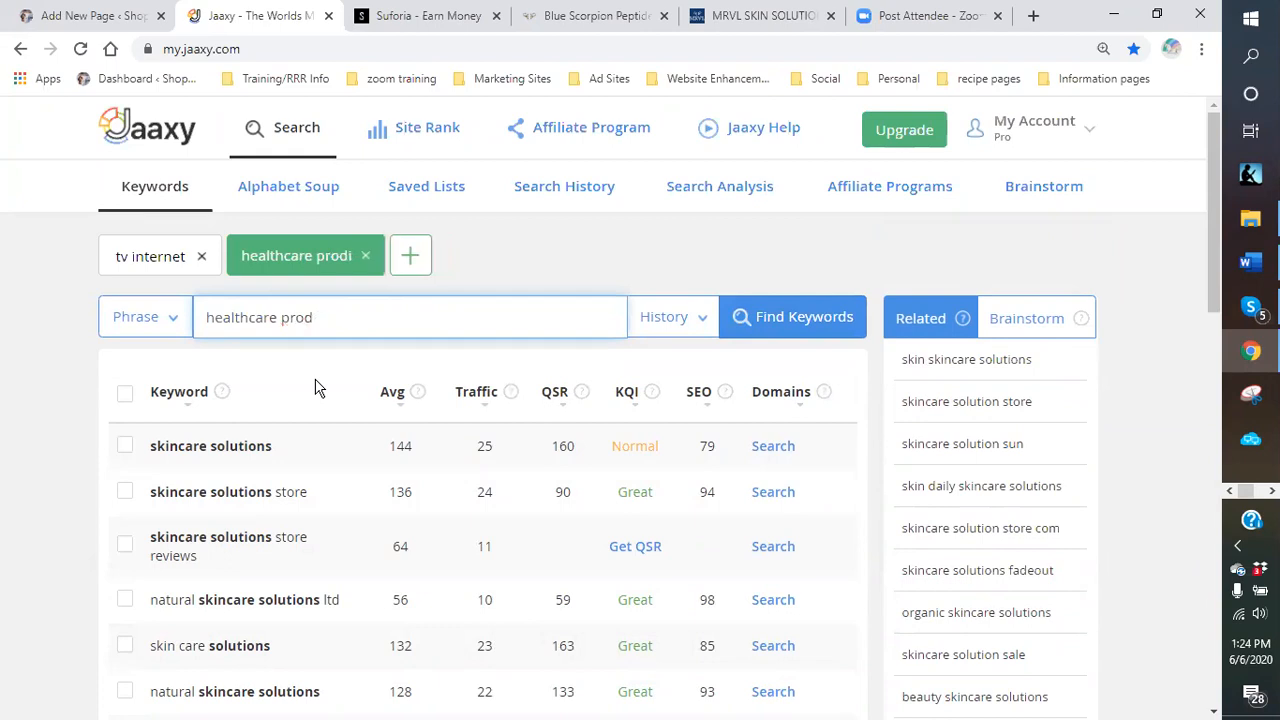
type("ucts")
key("Return")
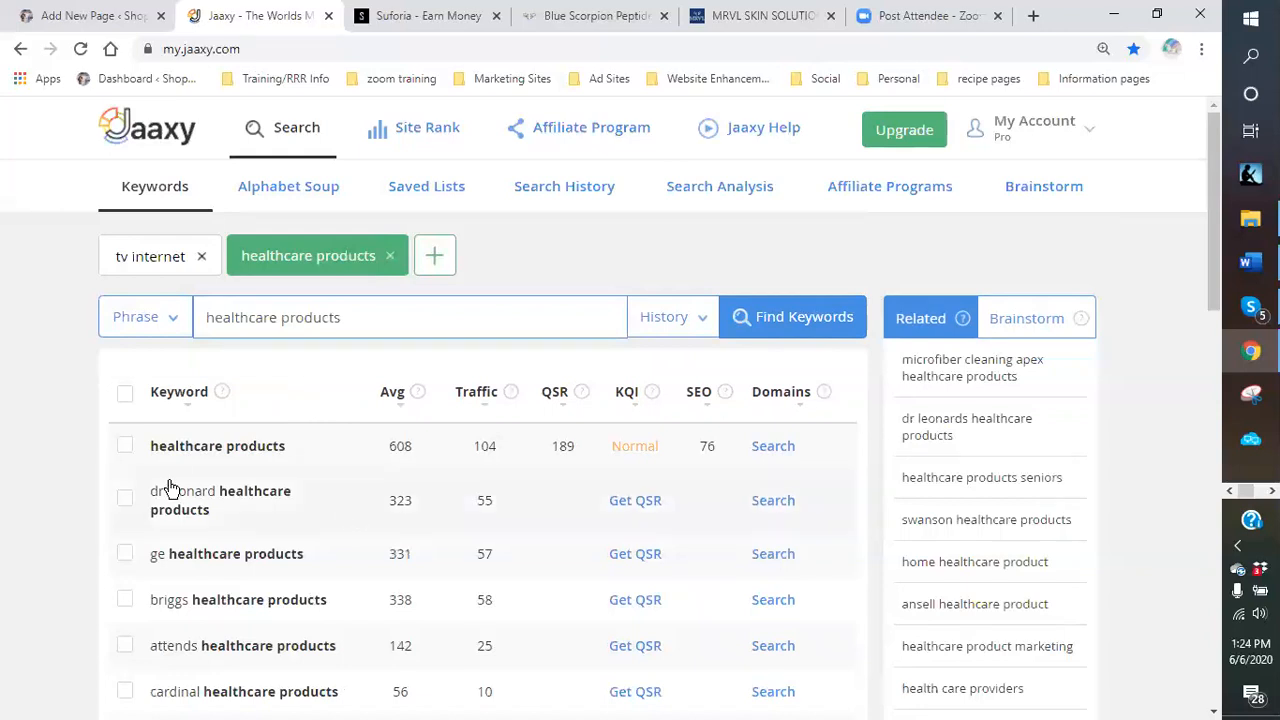
Select all results, get QSR for 'dr leonard healthcare products', refresh, and review the list.
scroll(461, 462, "down", 2)
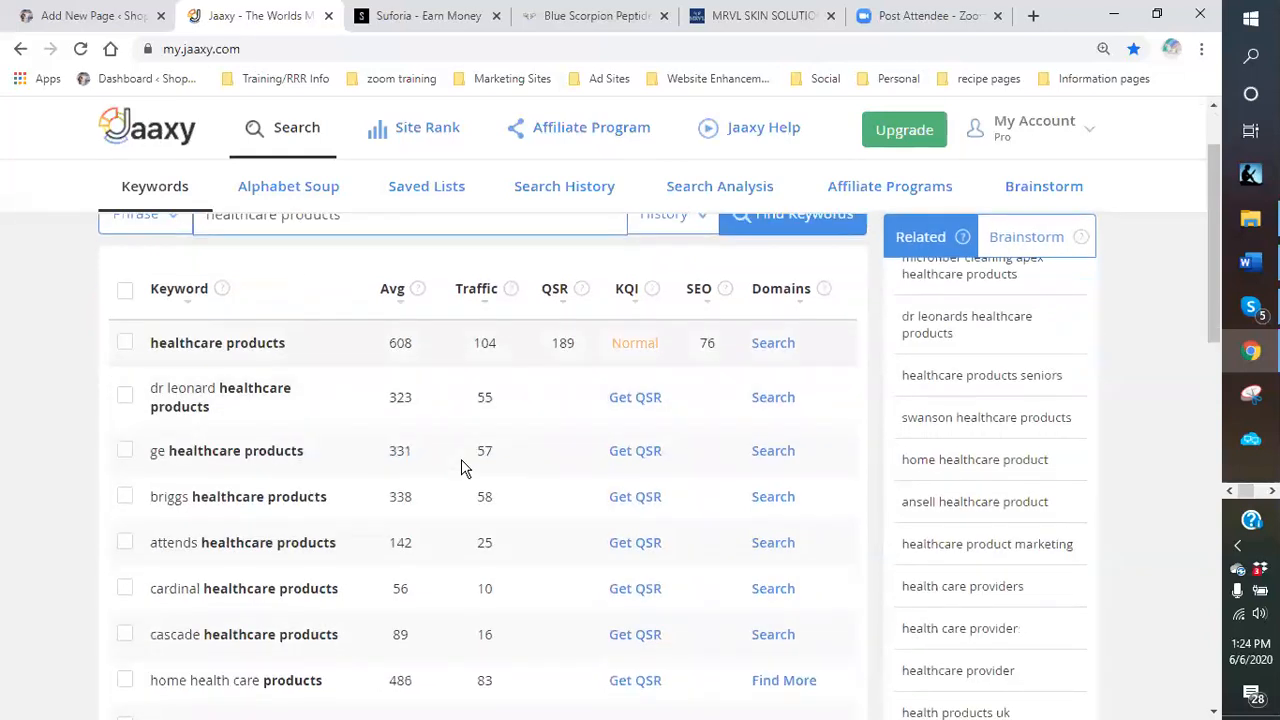
scroll(461, 462, "up", 2)
left_click(126, 396)
left_click(636, 503)
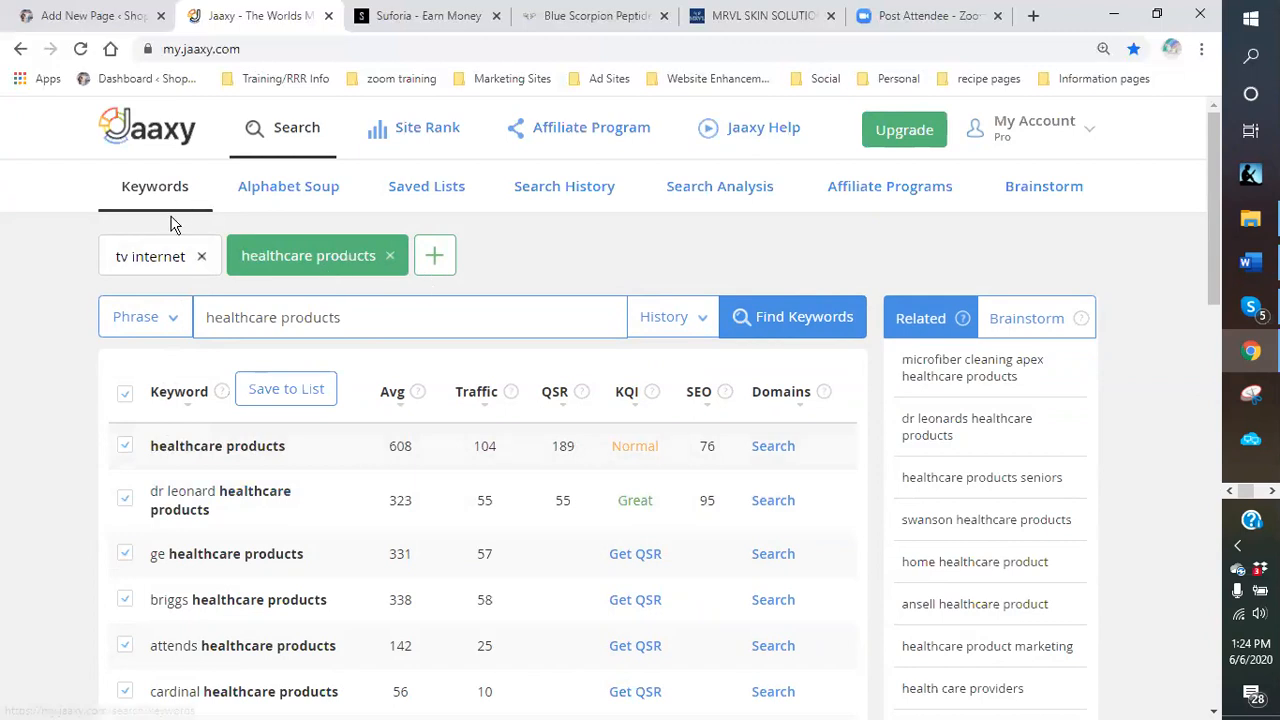
left_click(310, 136)
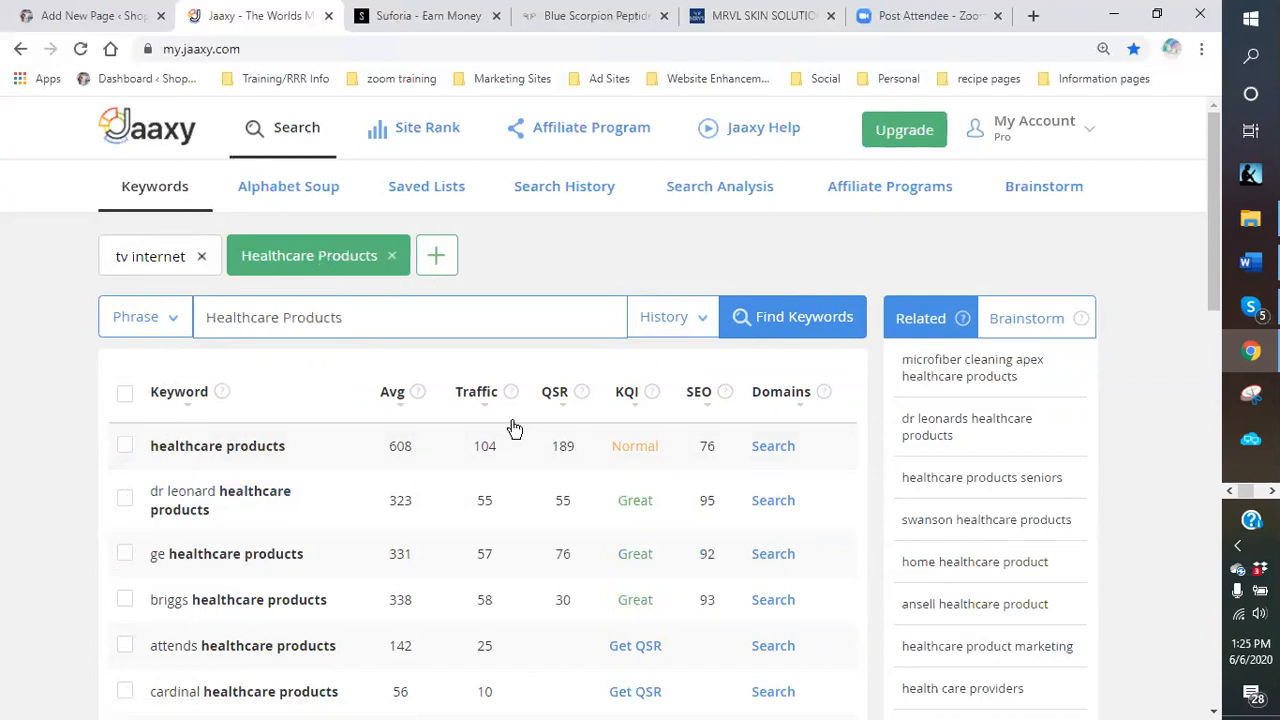
scroll(514, 428, "down", 1)
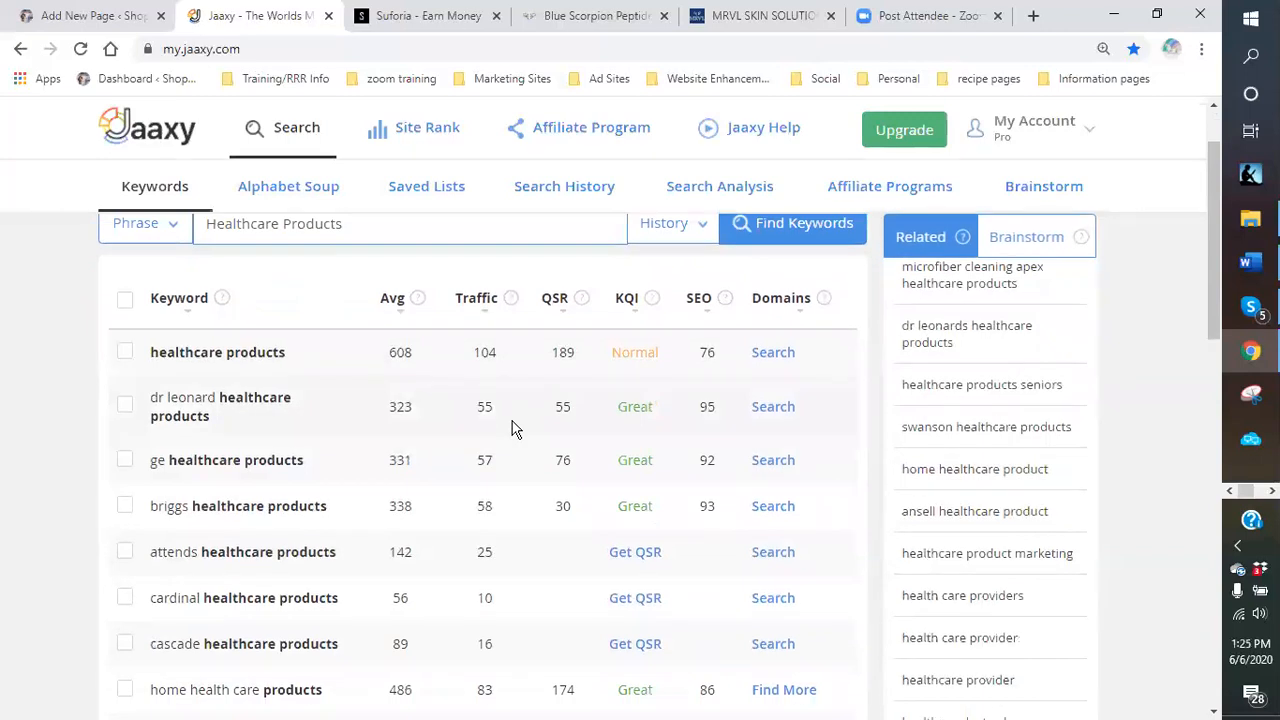
scroll(514, 428, "down", 1)
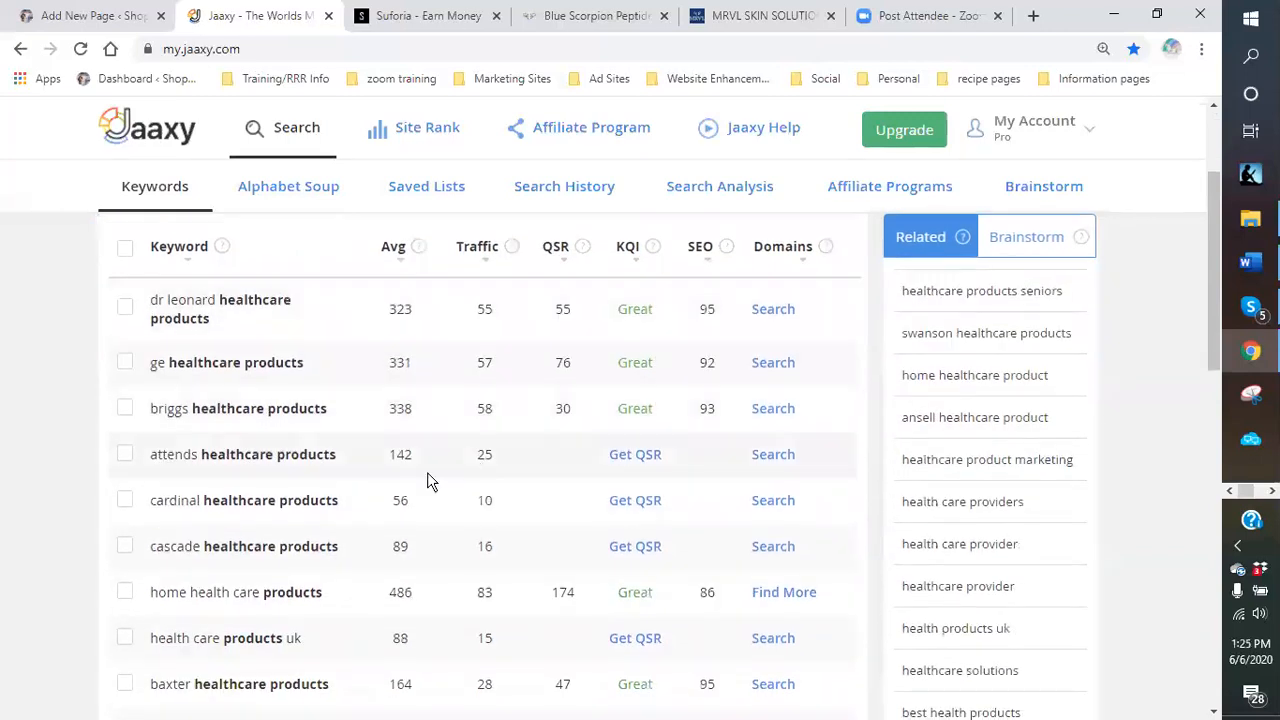
scroll(253, 491, "down", 1)
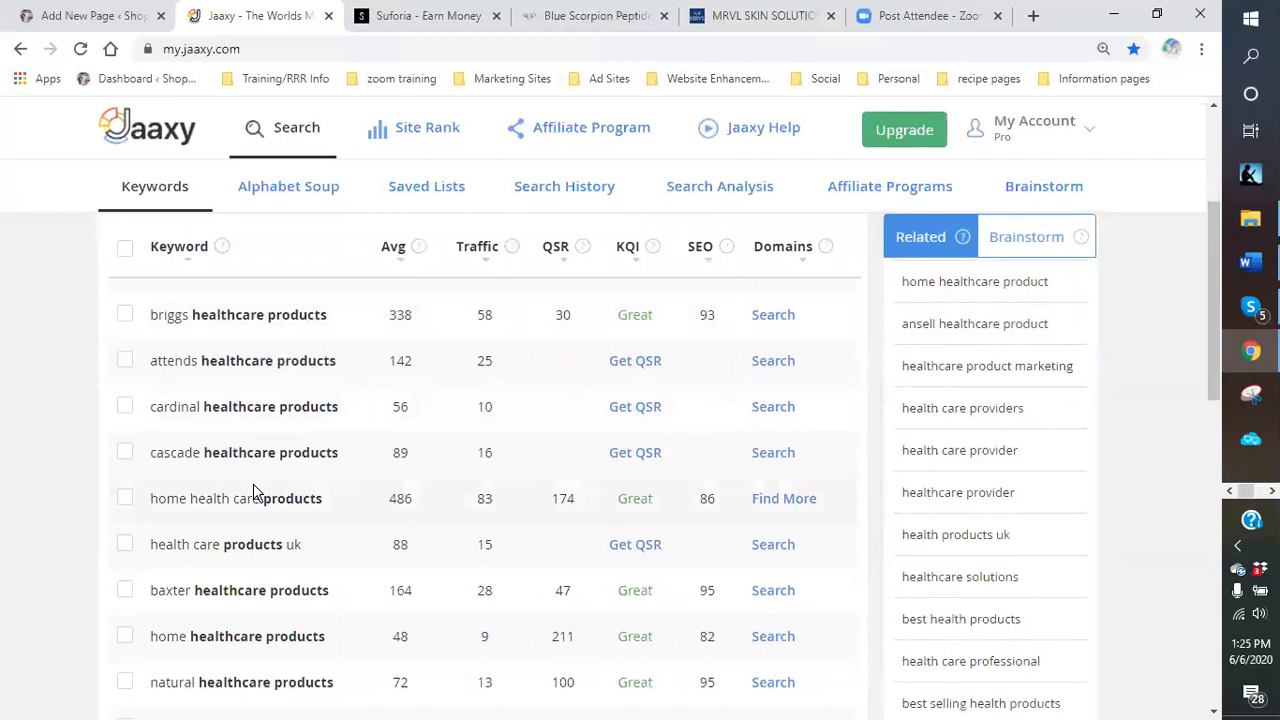
scroll(253, 491, "down", 1)
scroll(253, 491, "down", 2)
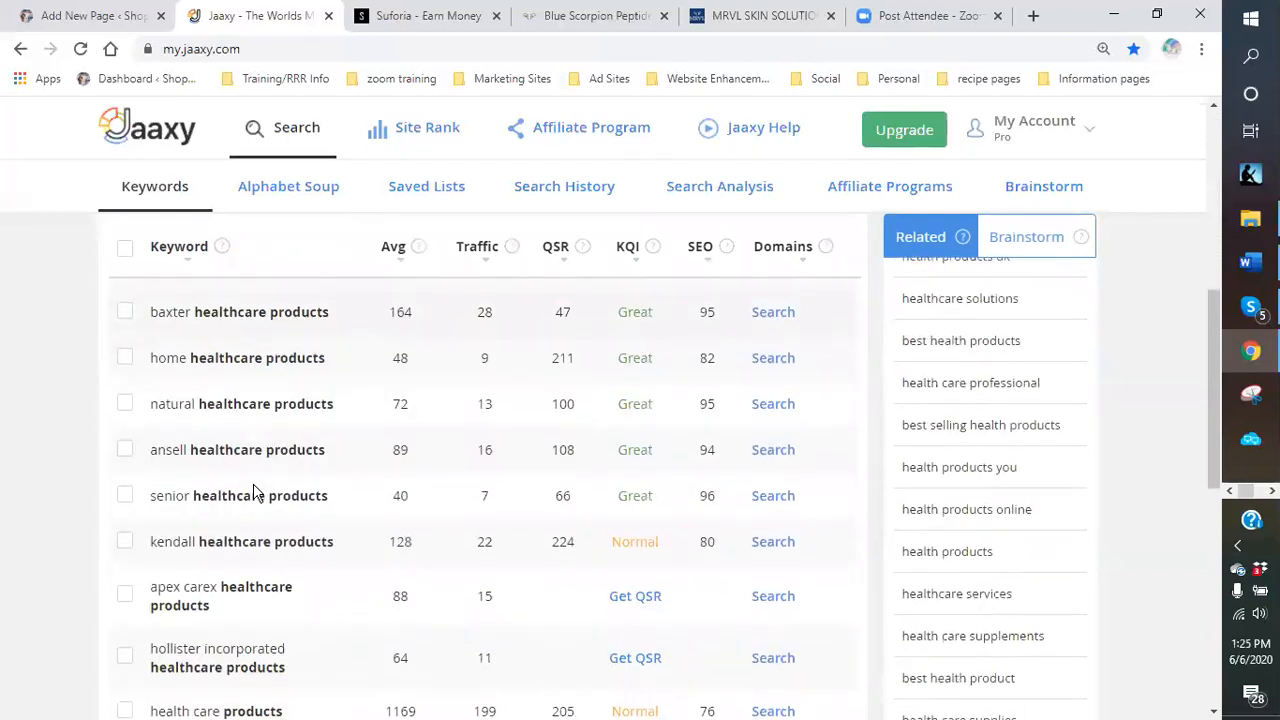
scroll(255, 492, "down", 1)
scroll(257, 491, "down", 1)
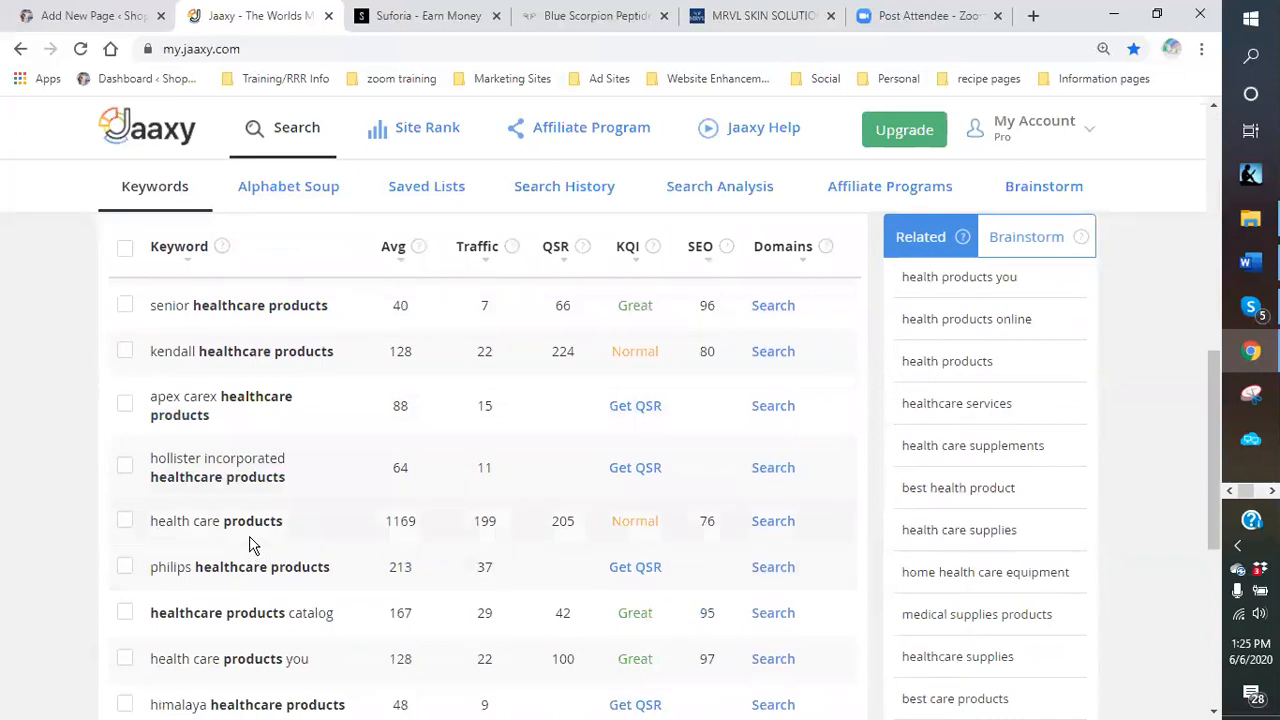
scroll(251, 543, "down", 2)
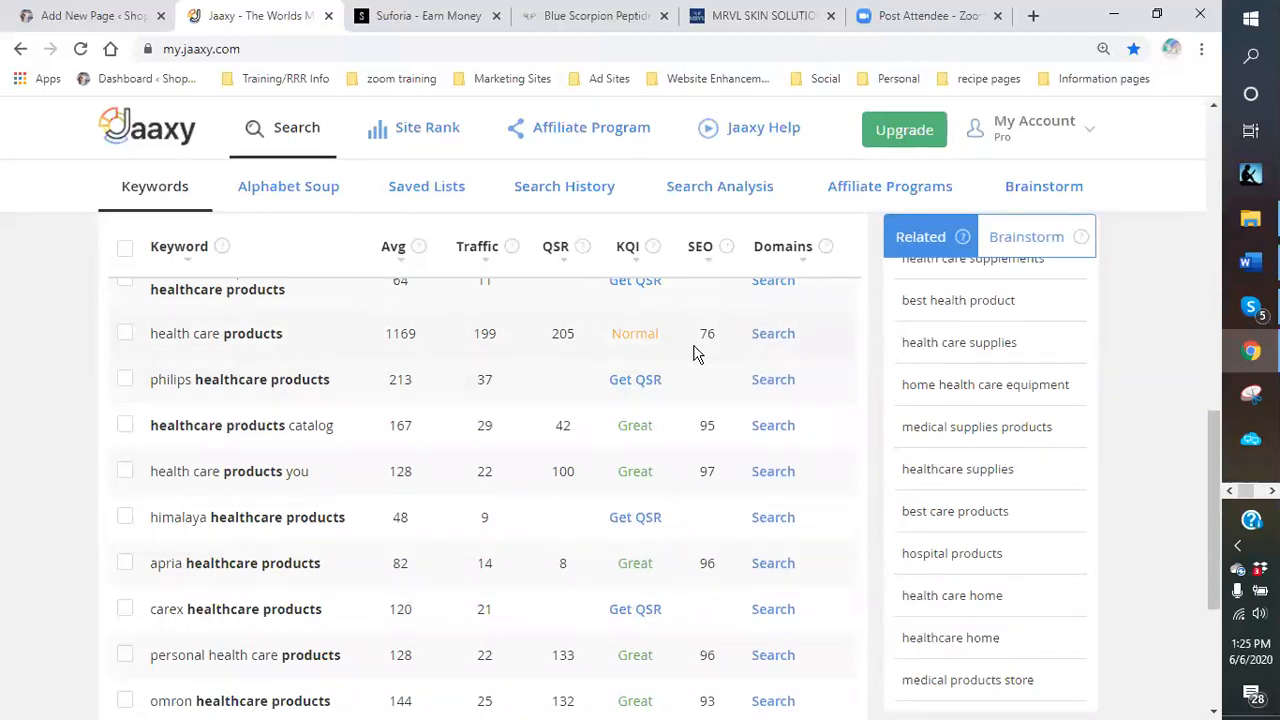
scroll(662, 368, "down", 2)
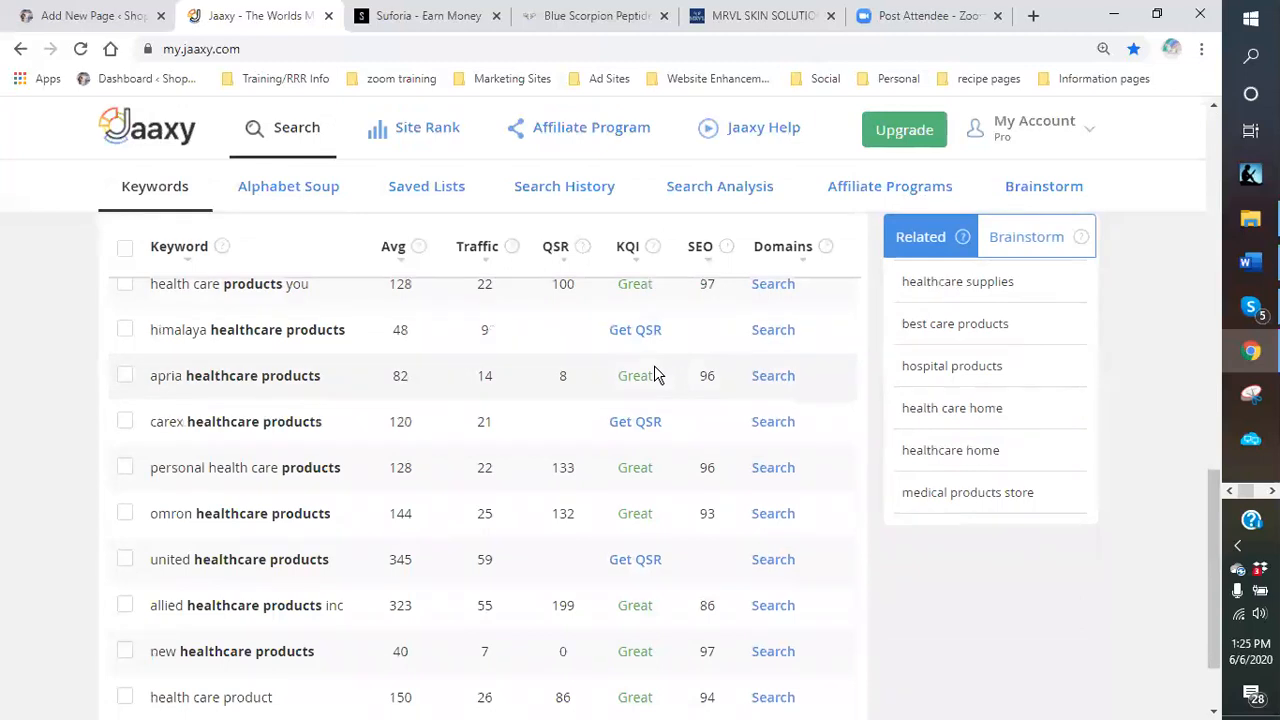
scroll(654, 375, "down", 1)
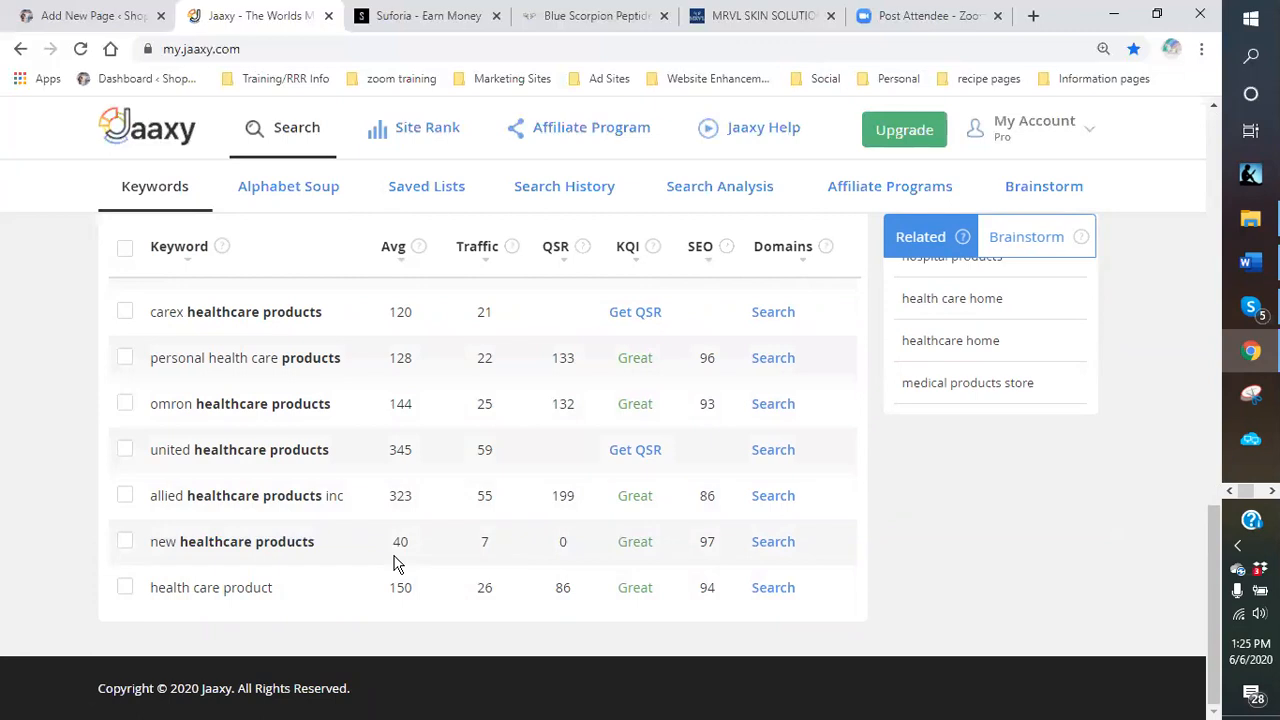
scroll(395, 560, "up", 15)
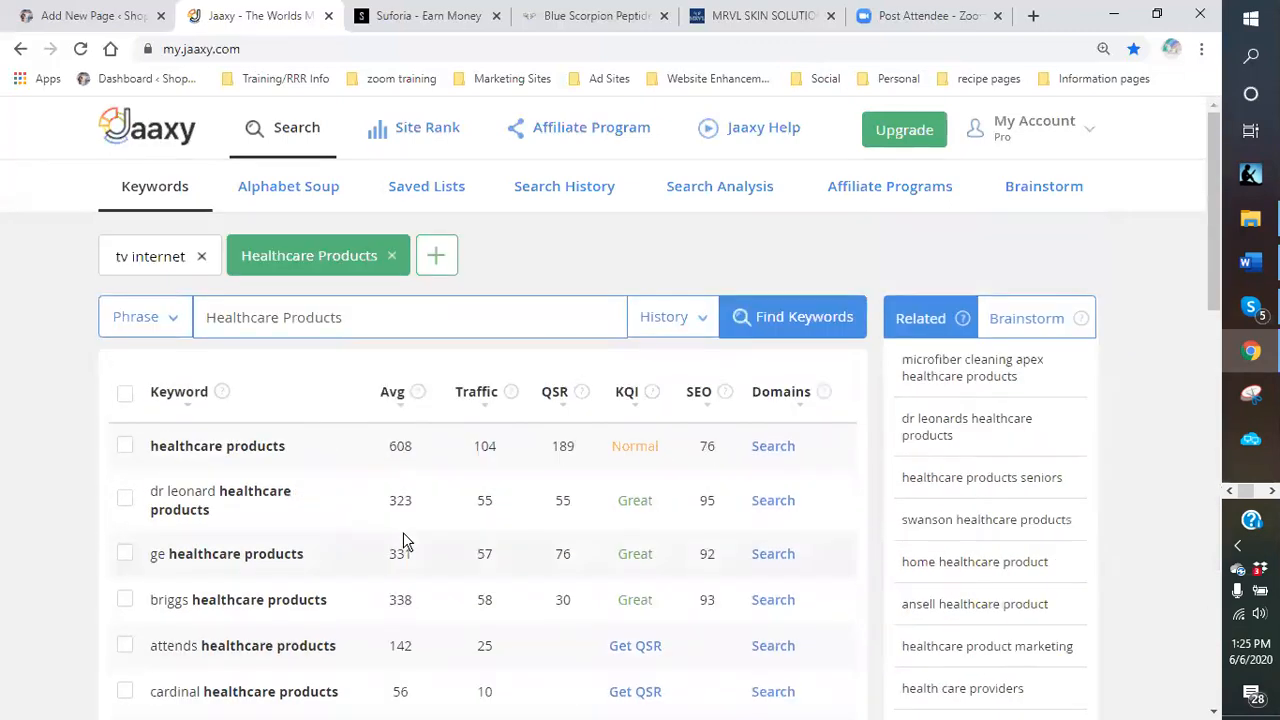
Search Jaaxy for 'venom Healthcare Products', then for 'scorpion Products'.
left_click(208, 316)
type("venom")
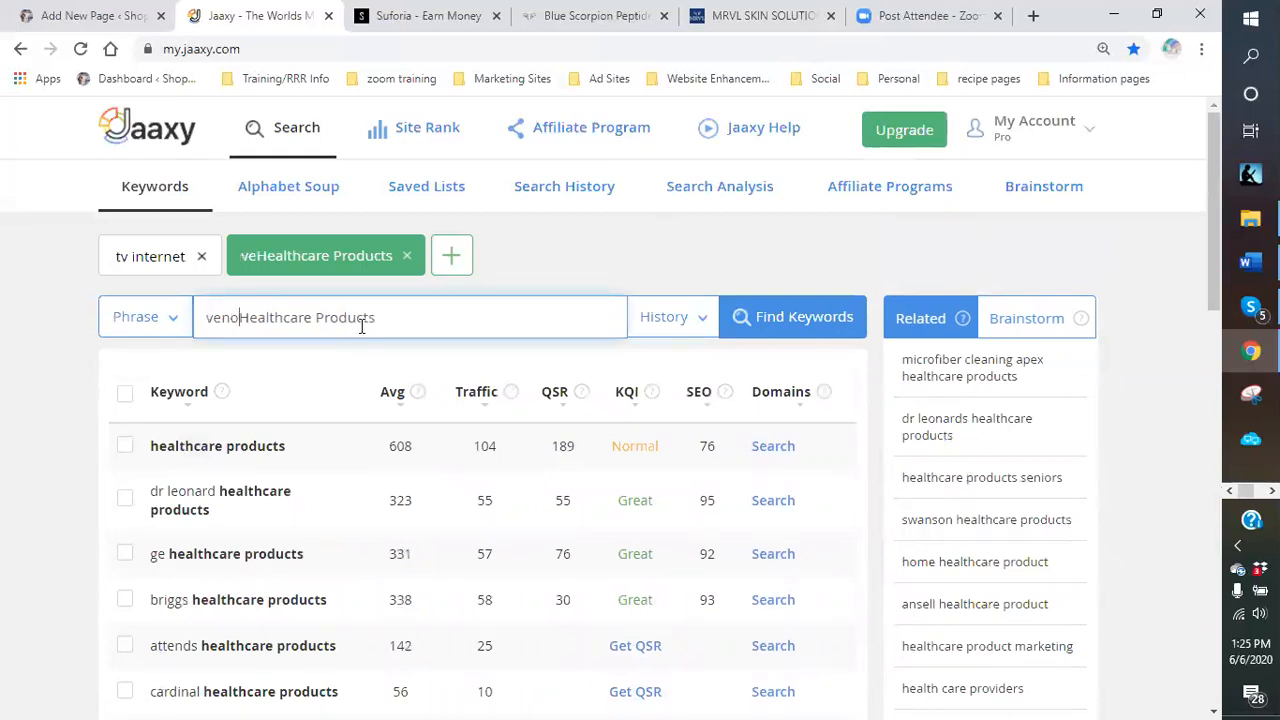
key("Return")
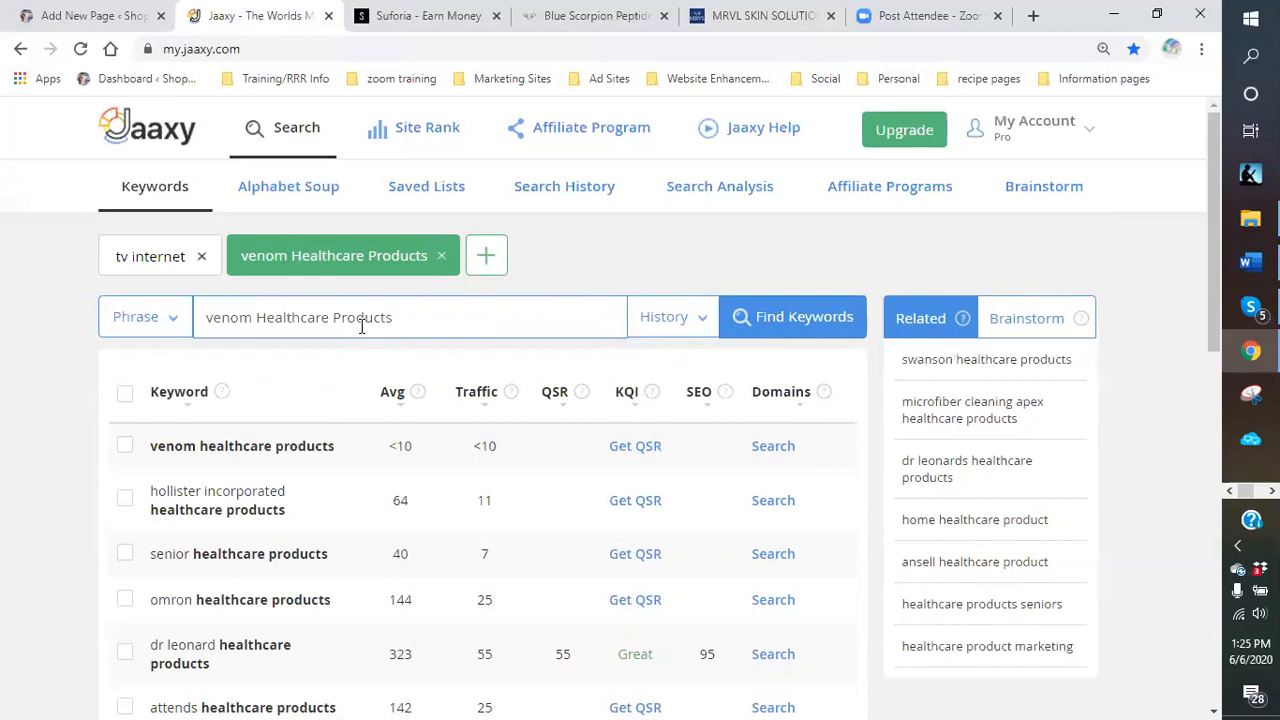
mouse_move(328, 318)
left_mouse_down()
mouse_move(240, 316)
mouse_move(264, 315)
left_mouse_up()
key("BackSpace")
key("BackSpace")
key("BackSpace")
key("BackSpace")
key("BackSpace")
key("BackSpace")
key("BackSpace")
key("BackSpace")
key("BackSpace")
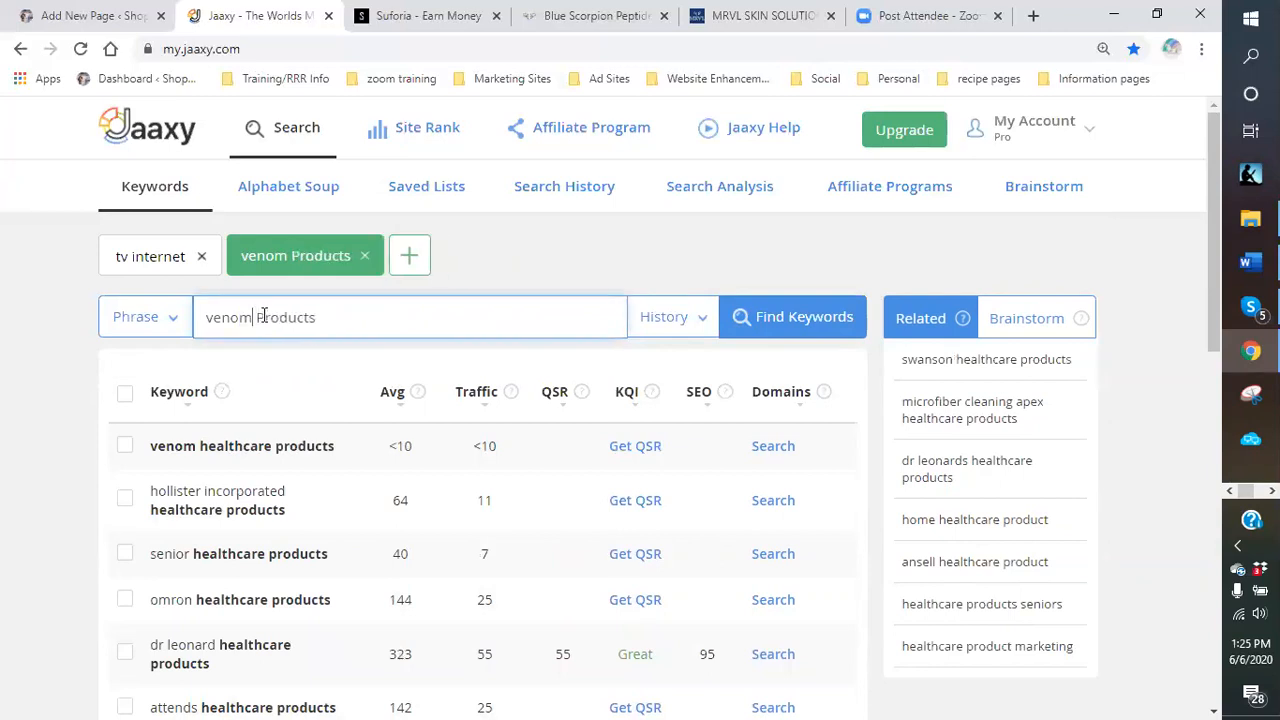
type("sc")
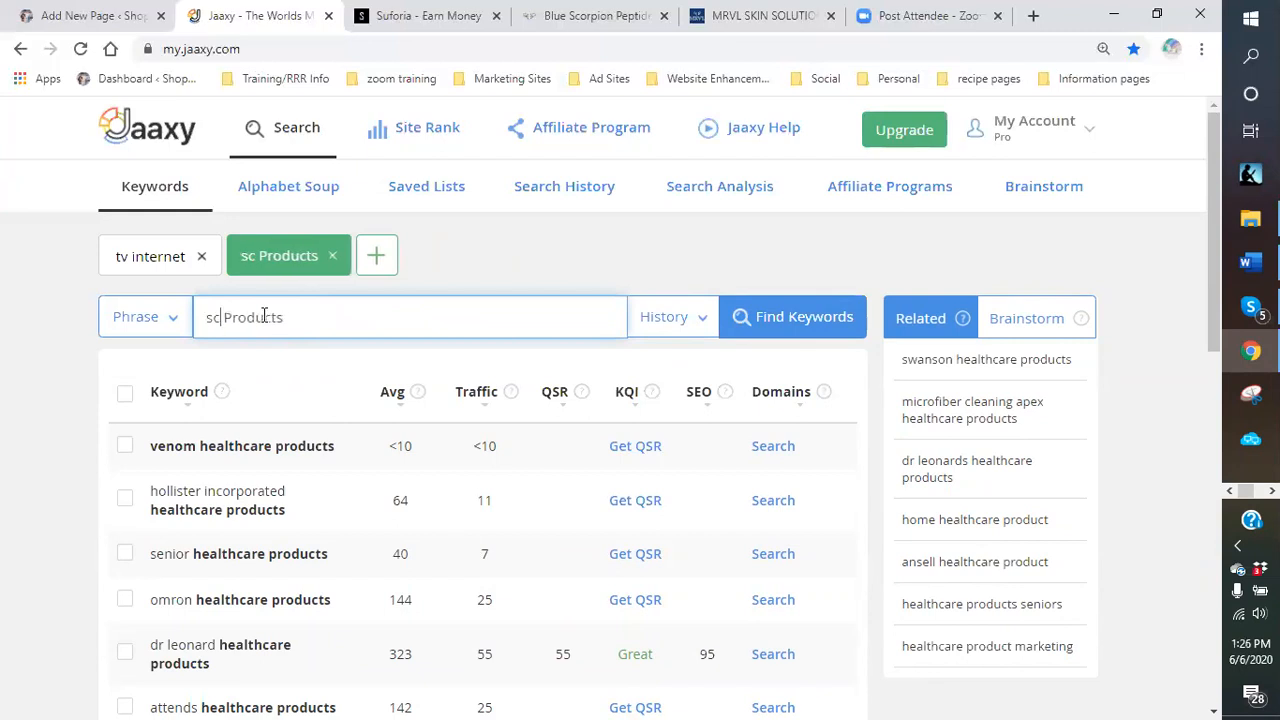
type("orpion")
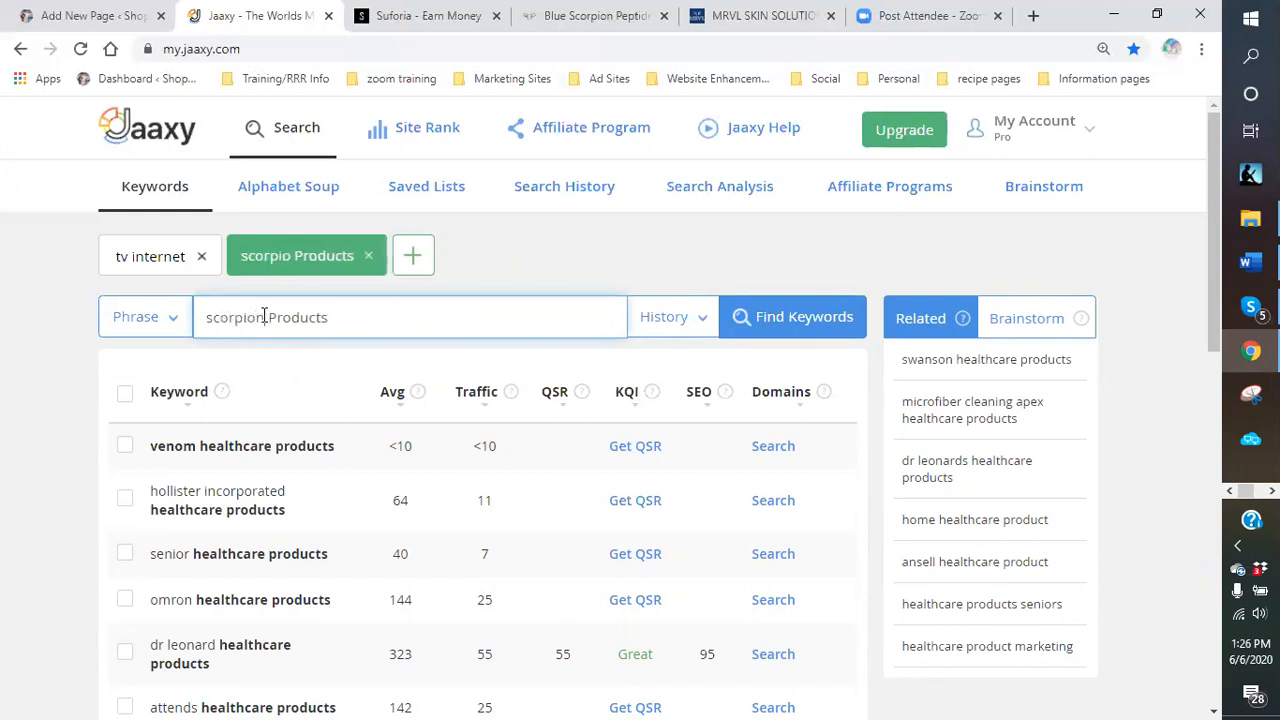
key("Return")
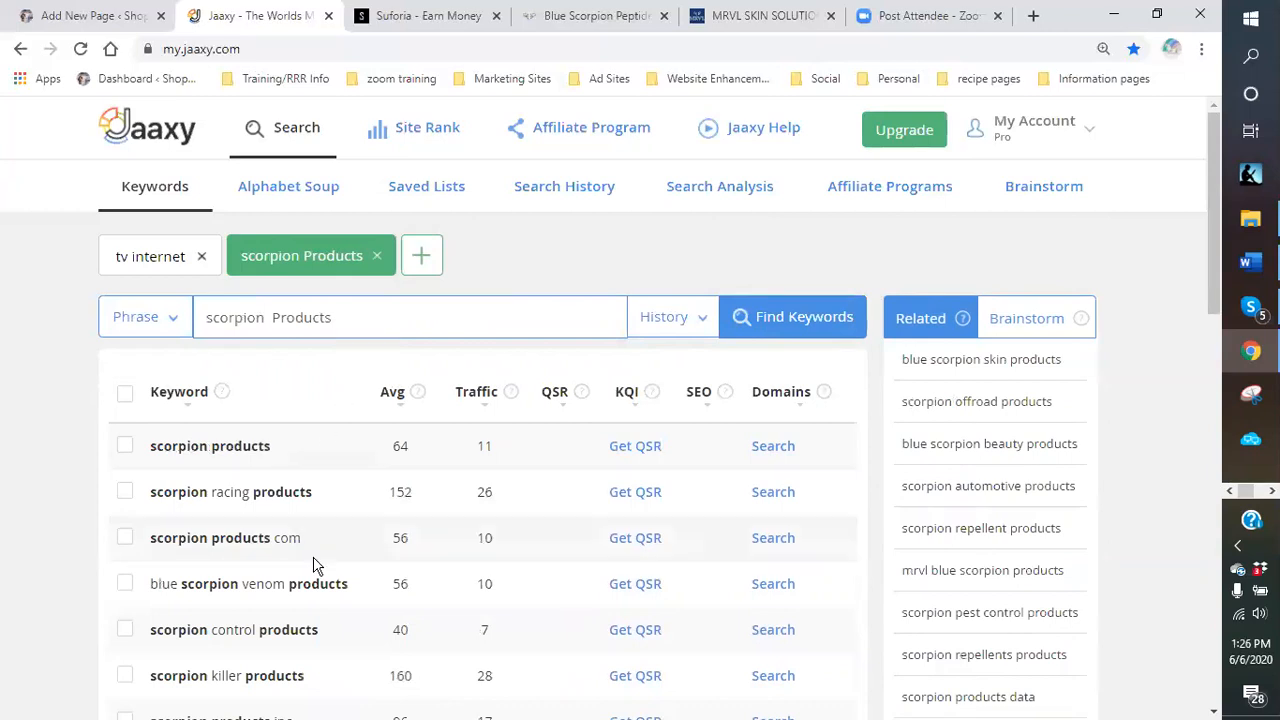
Get the QSR for 'blue scorpion venom products' (QSR 11, Great KQI, SEO 99).
scroll(337, 551, "down", 1)
left_click(131, 301)
left_click(255, 135)
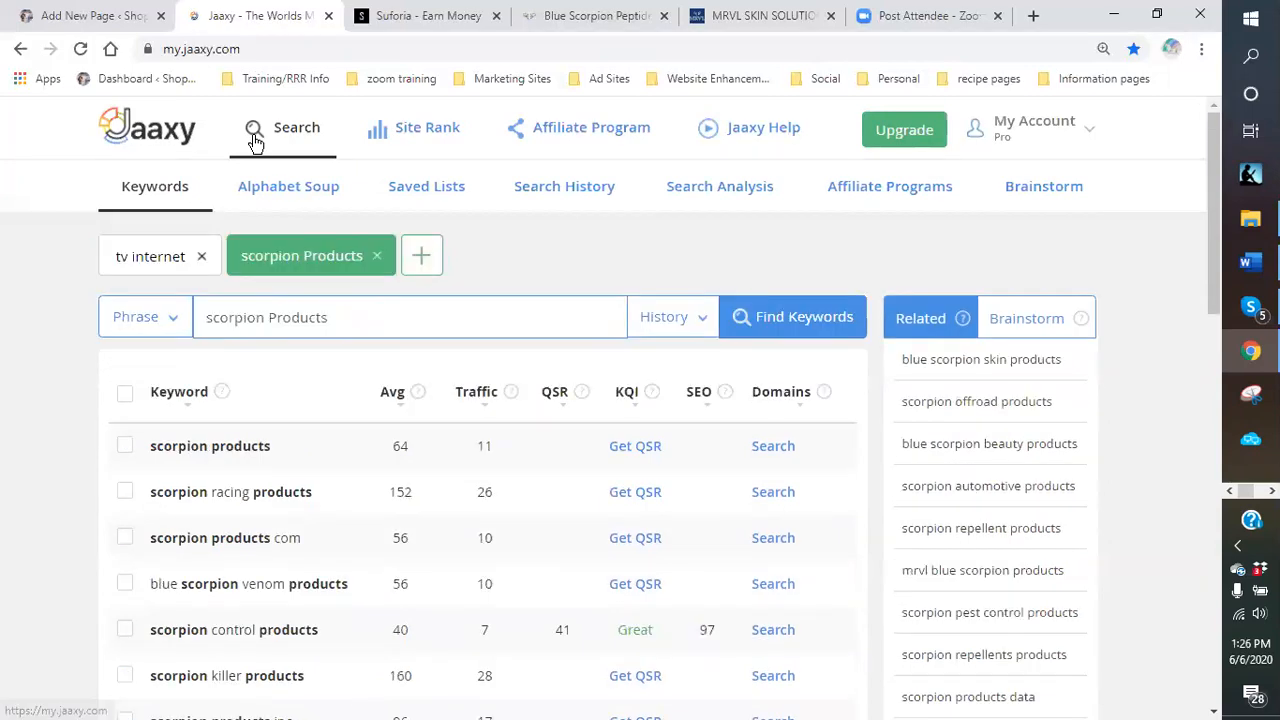
scroll(608, 520, "down", 1)
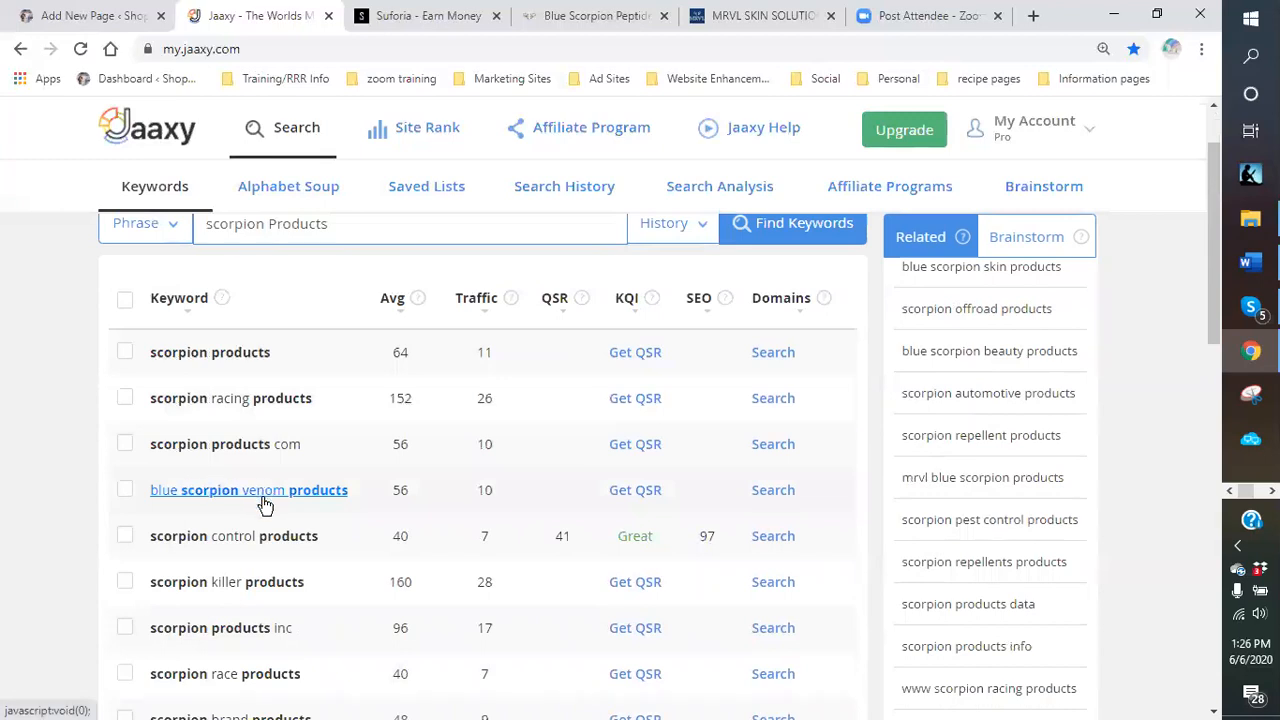
left_click(641, 499)
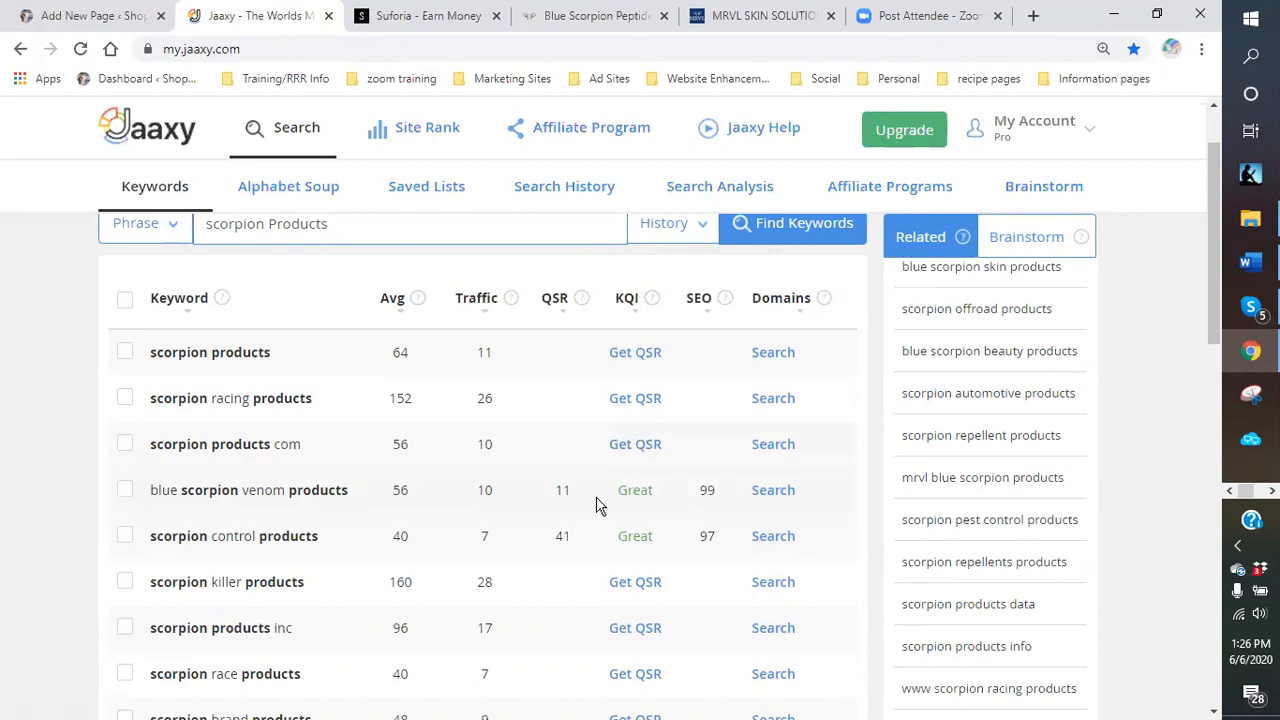
scroll(600, 508, "down", 1)
scroll(548, 491, "down", 2)
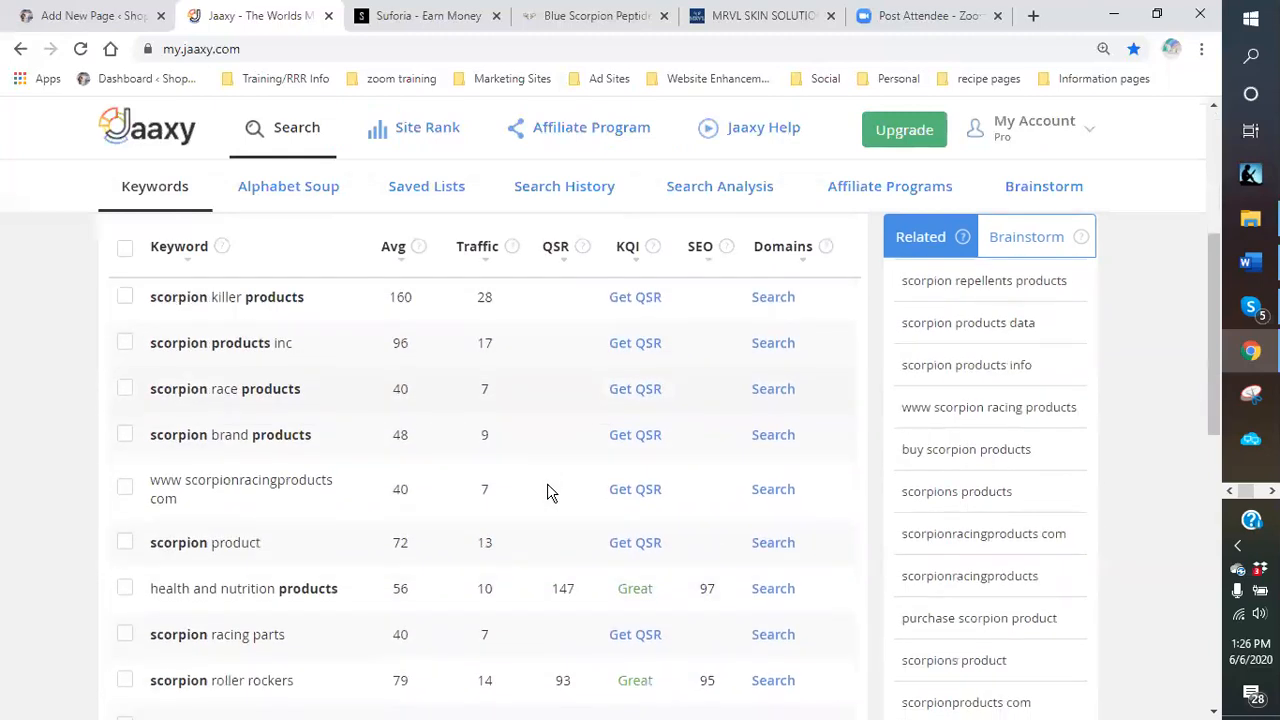
scroll(547, 491, "down", 2)
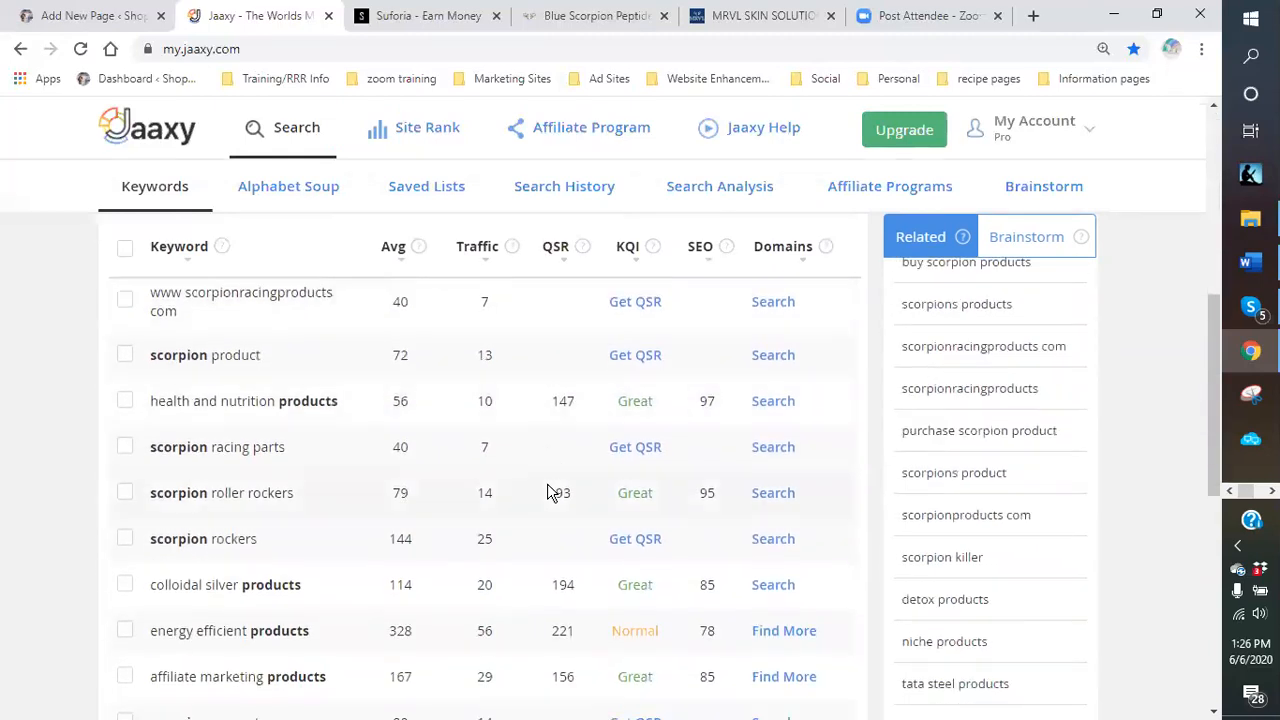
scroll(547, 491, "down", 1)
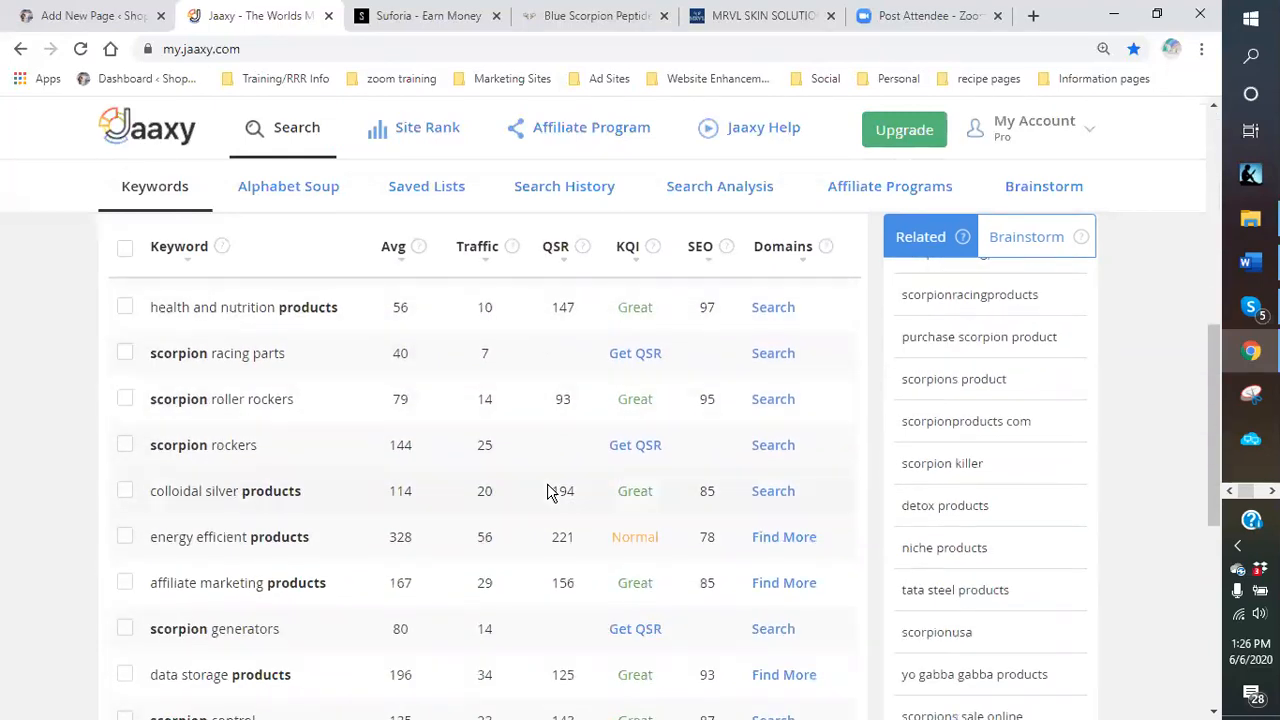
scroll(548, 491, "up", 6)
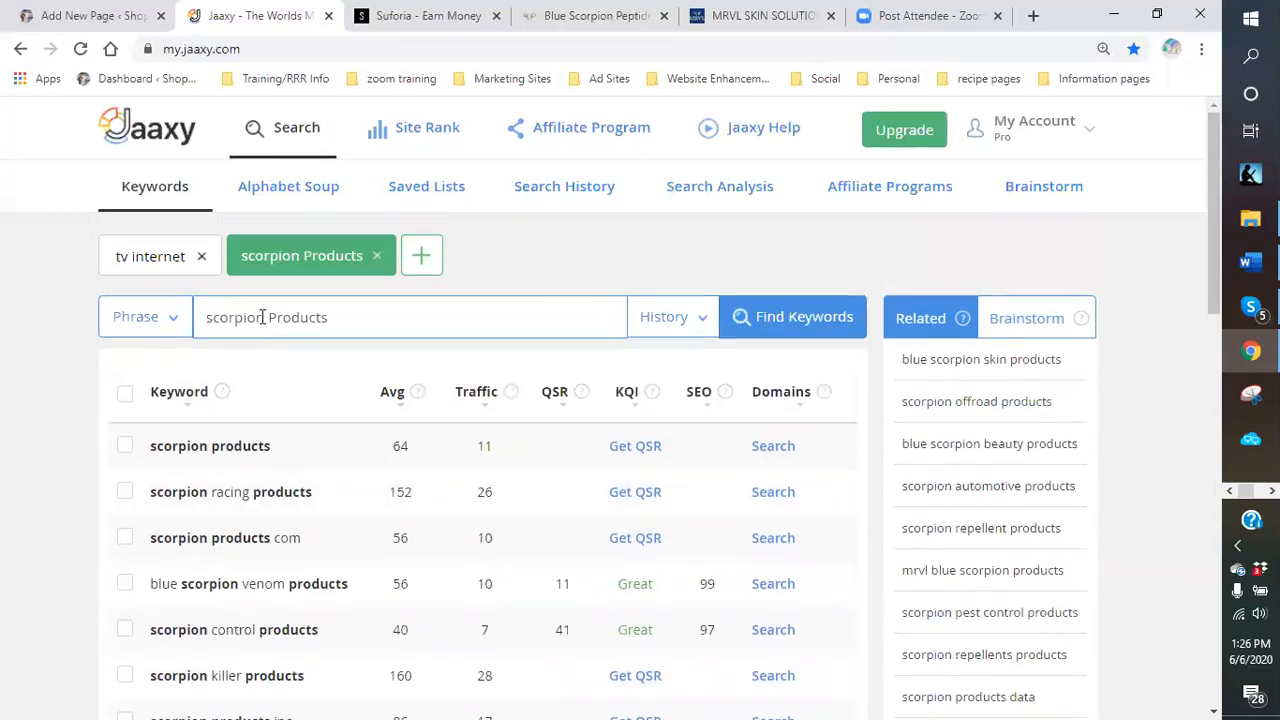
Search Jaaxy for 'venom Products', then return to the WordPress Add New Page editor.
left_click(266, 317)
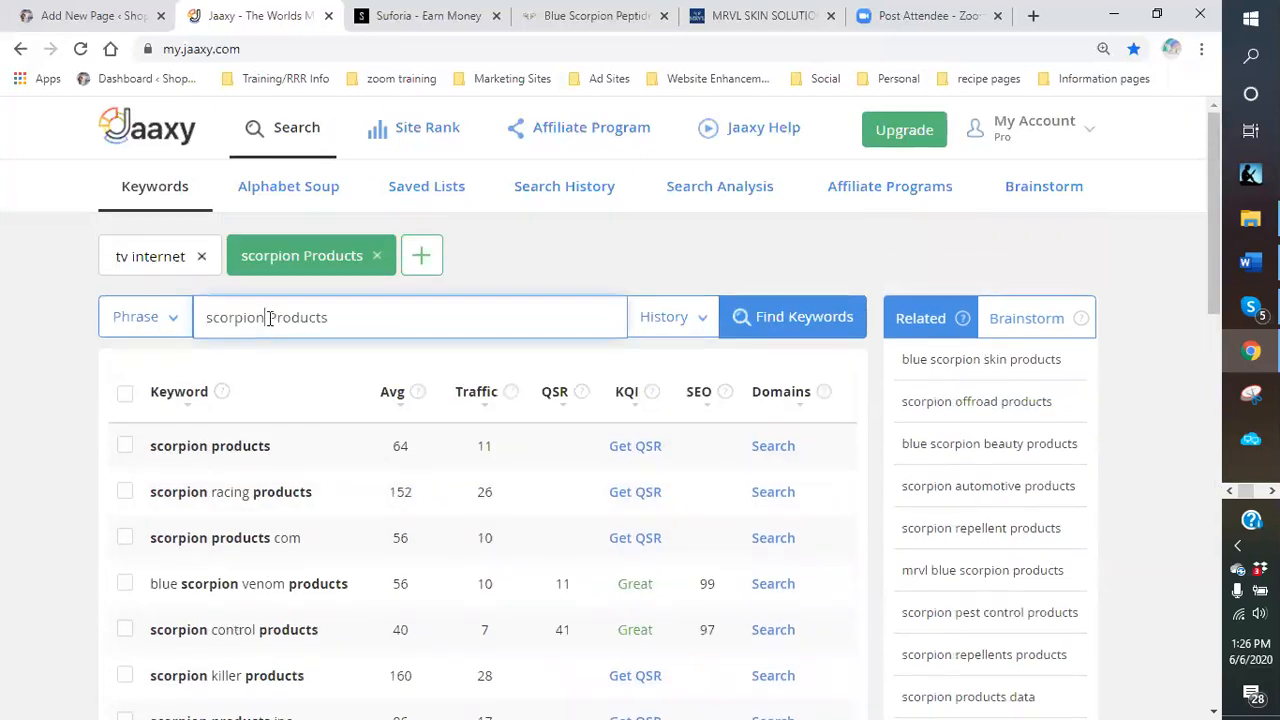
double_click(254, 318)
type("venom")
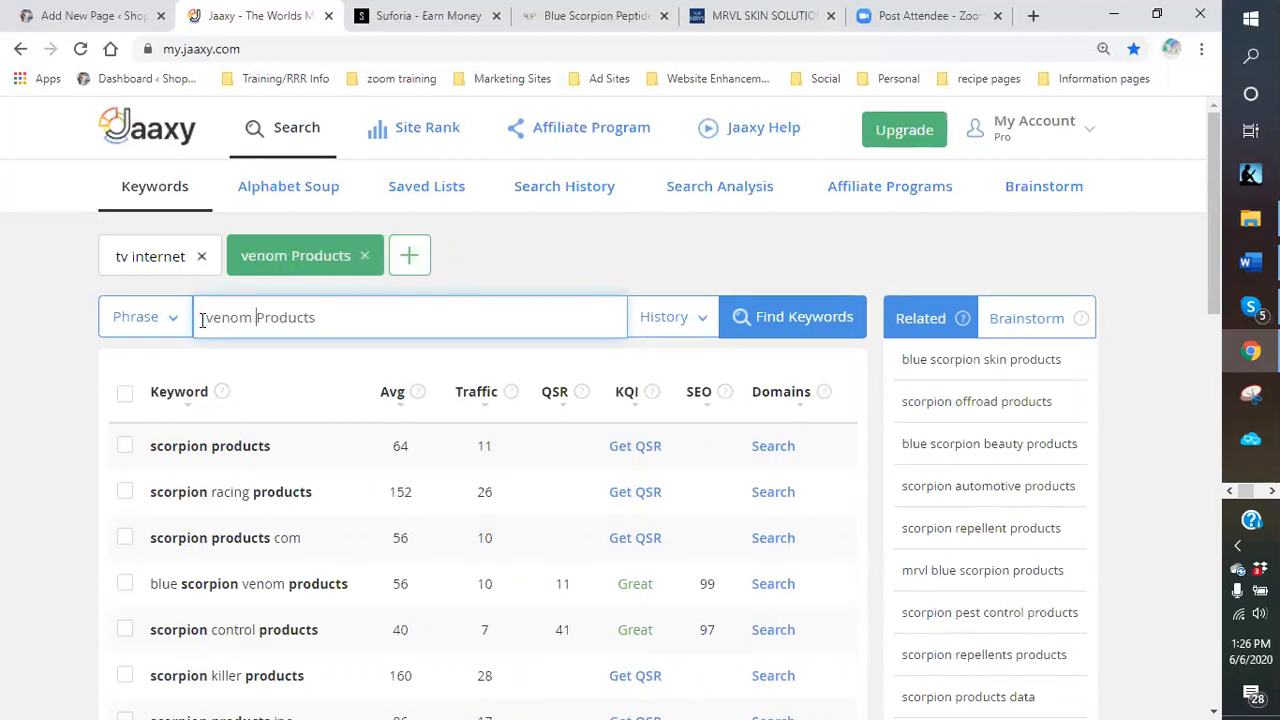
key("Return")
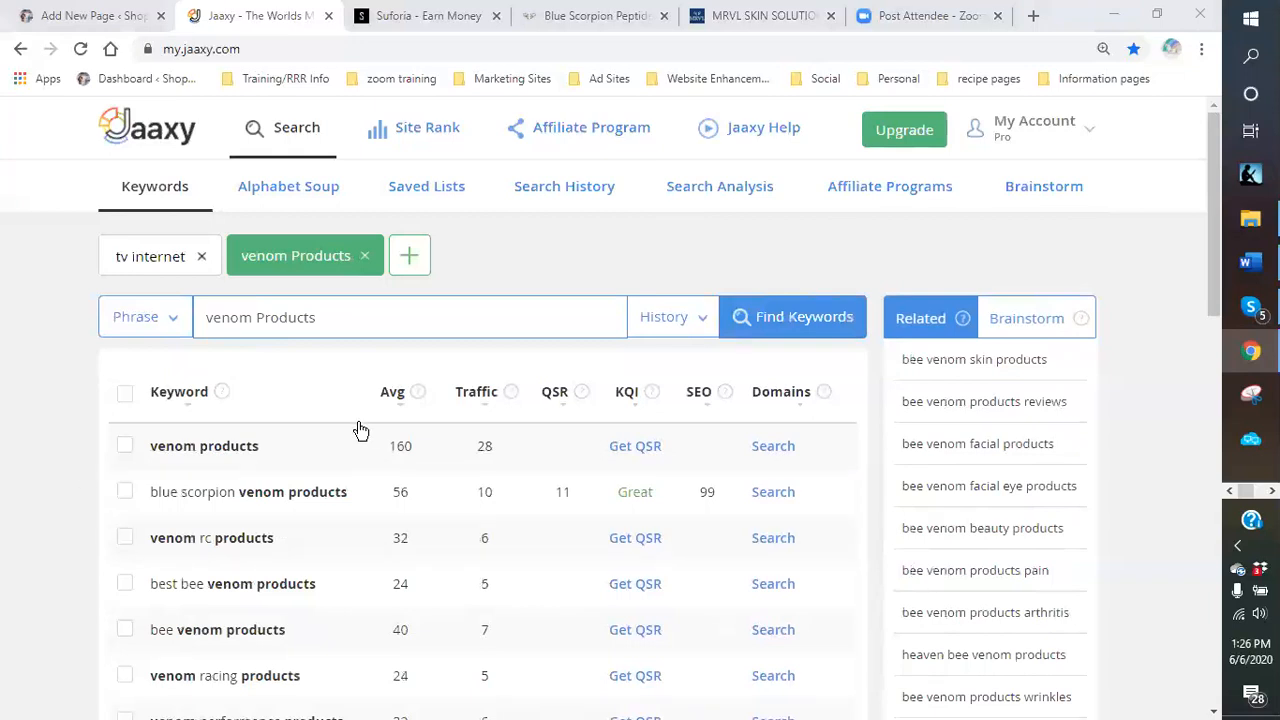
left_click(95, 15)
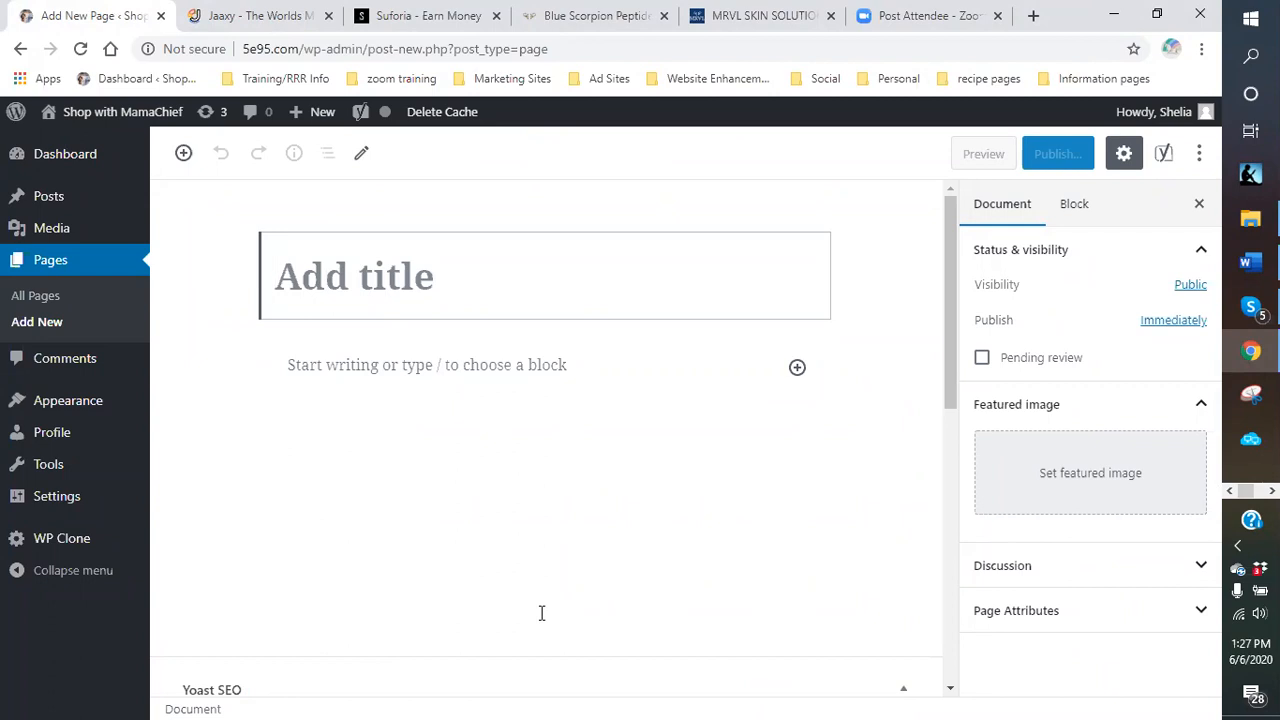
Type the page title 'Health and Skin Care Alternative', fixing typos along the way.
type("Bl")
key("BackSpace")
key("BackSpace")
key("Return")
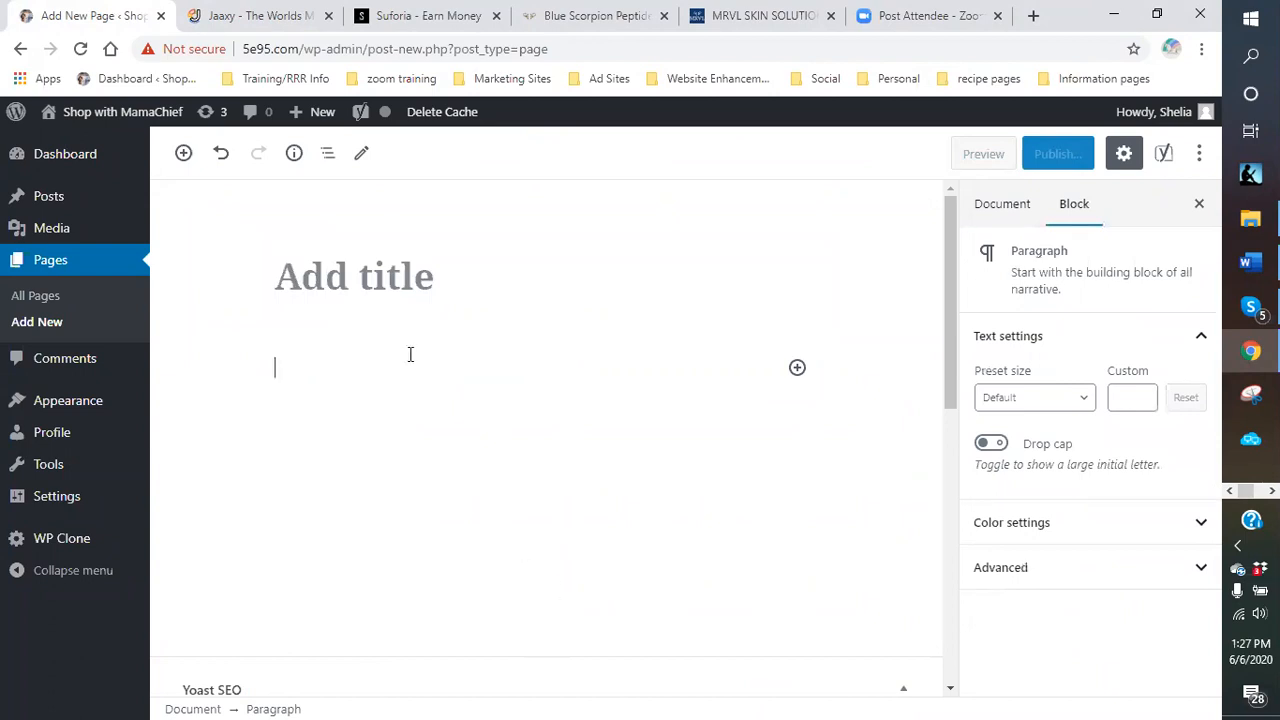
left_click(398, 276)
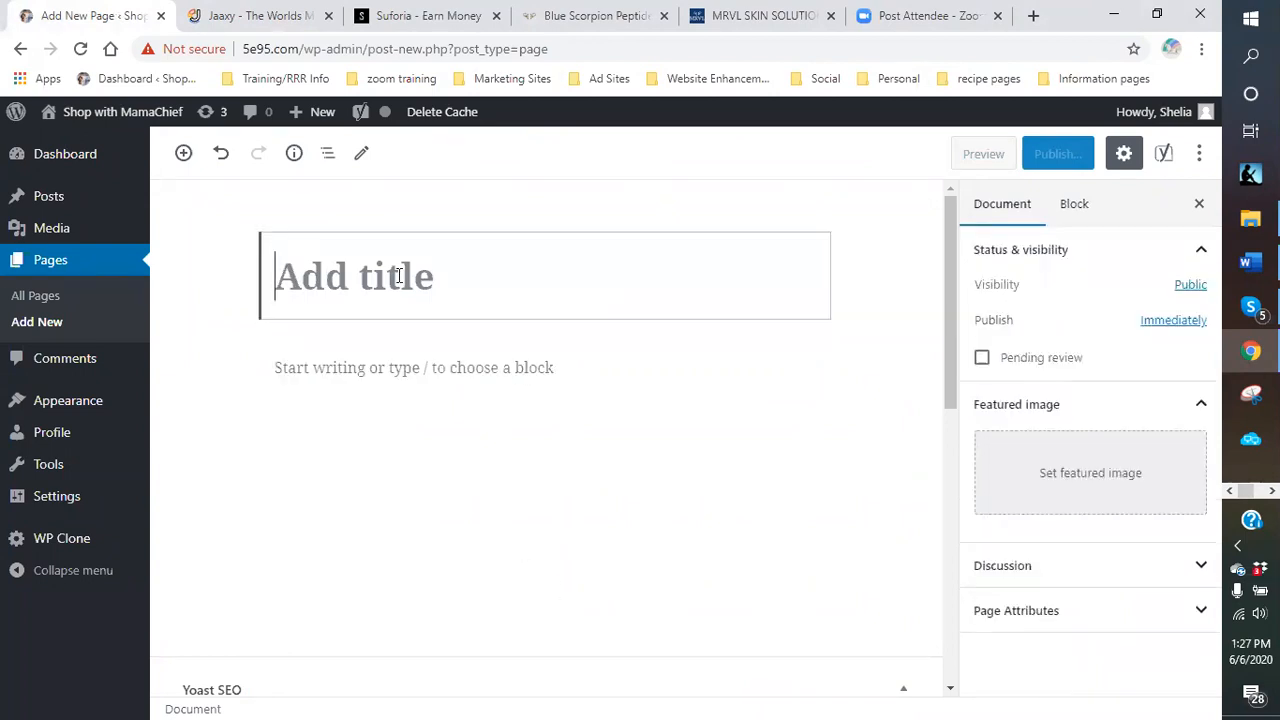
type("h")
key("BackSpace")
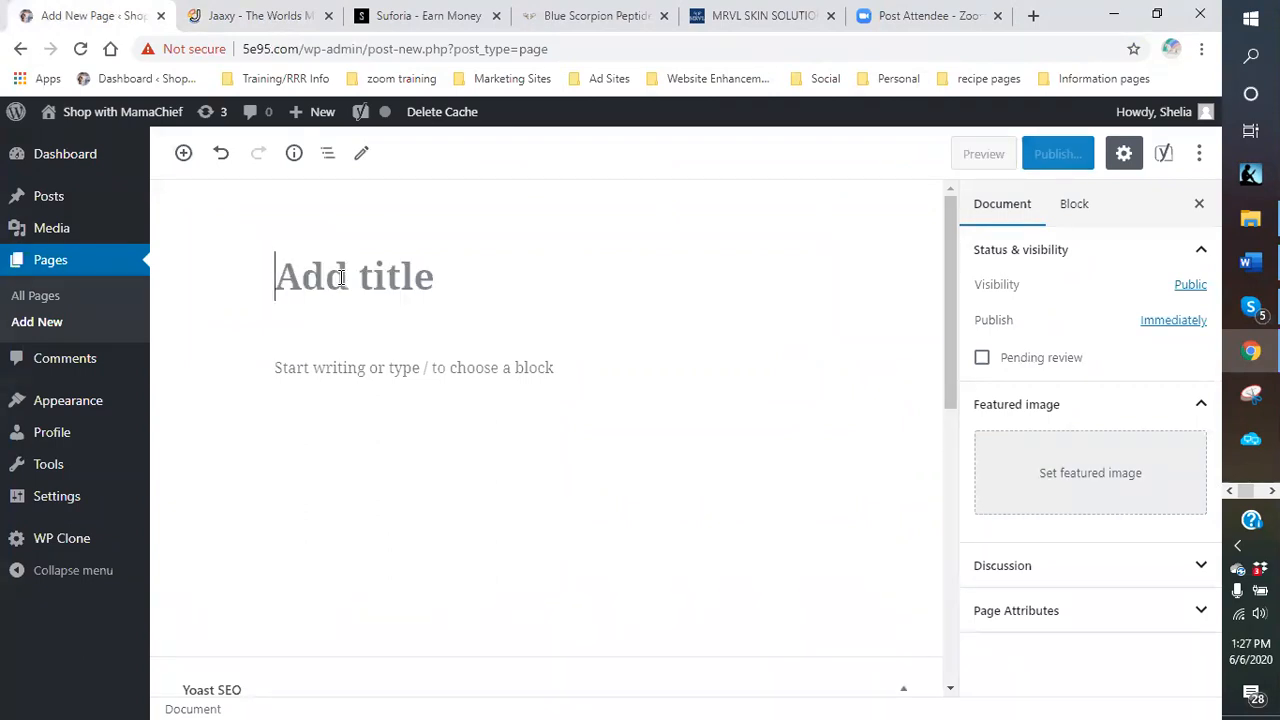
type("Healt")
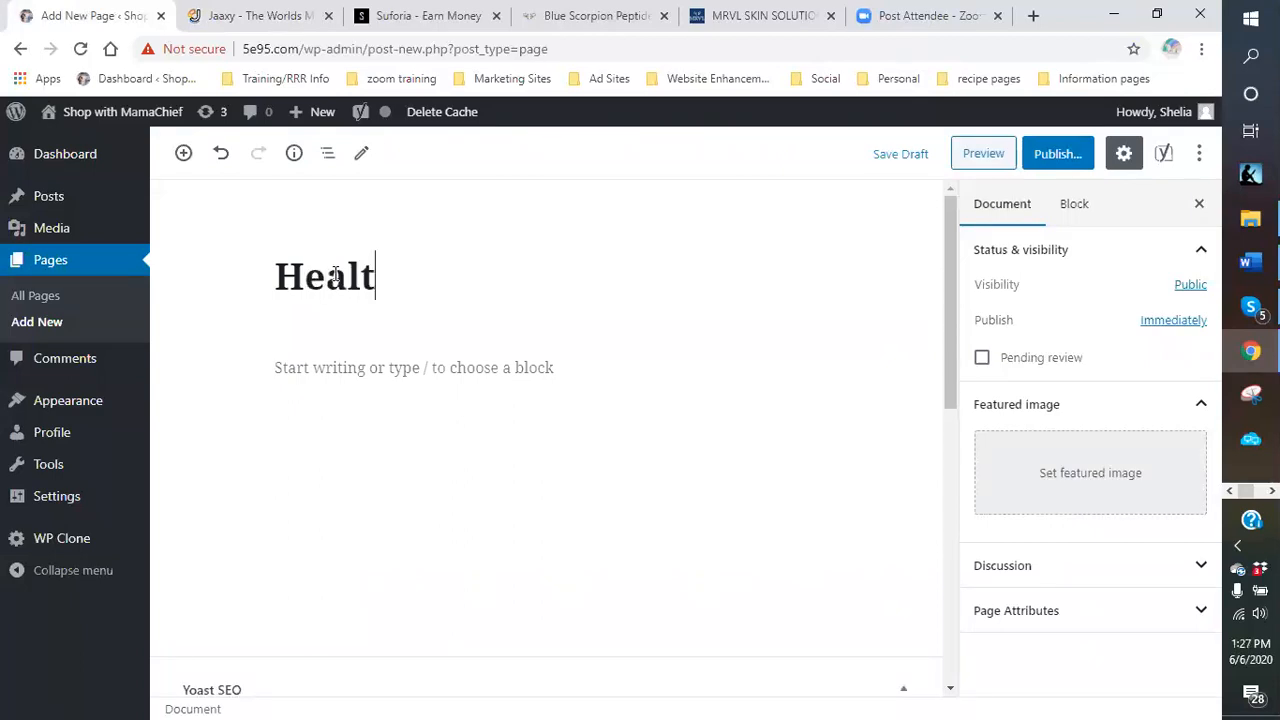
type("h and Skin ")
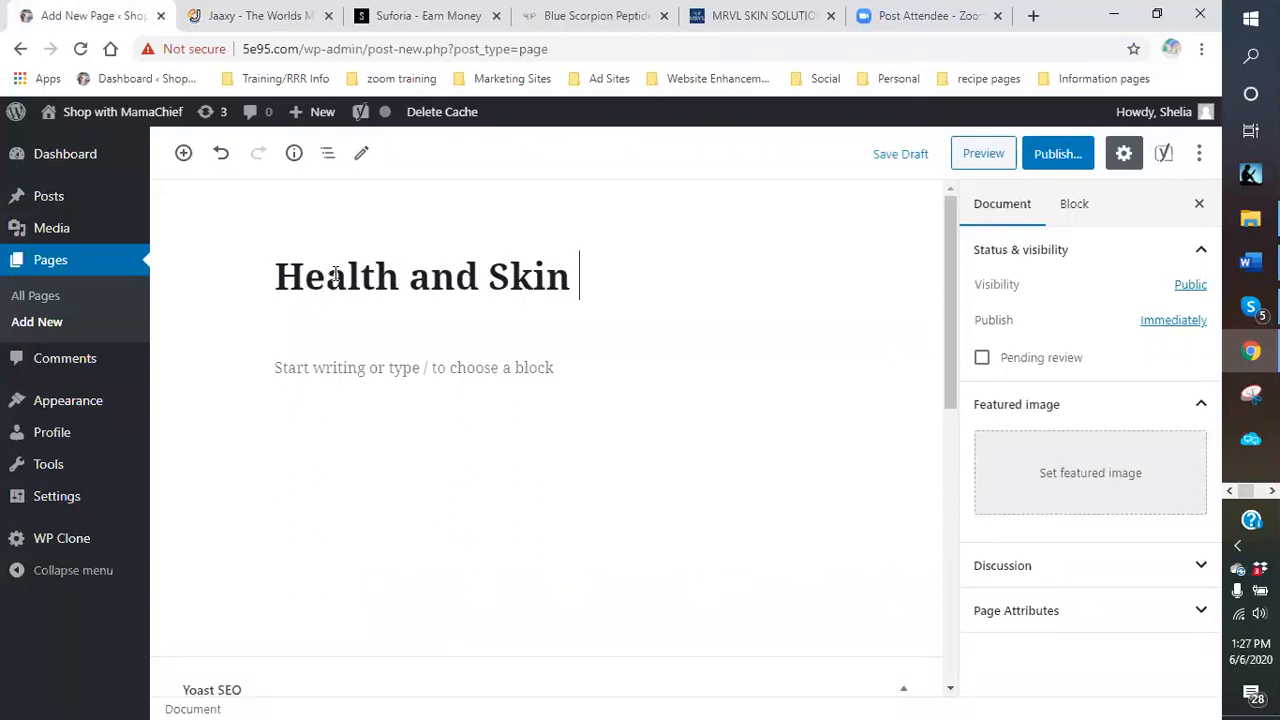
type("Care")
key("BackSpace")
key("BackSpace")
key("BackSpace")
key("BackSpace")
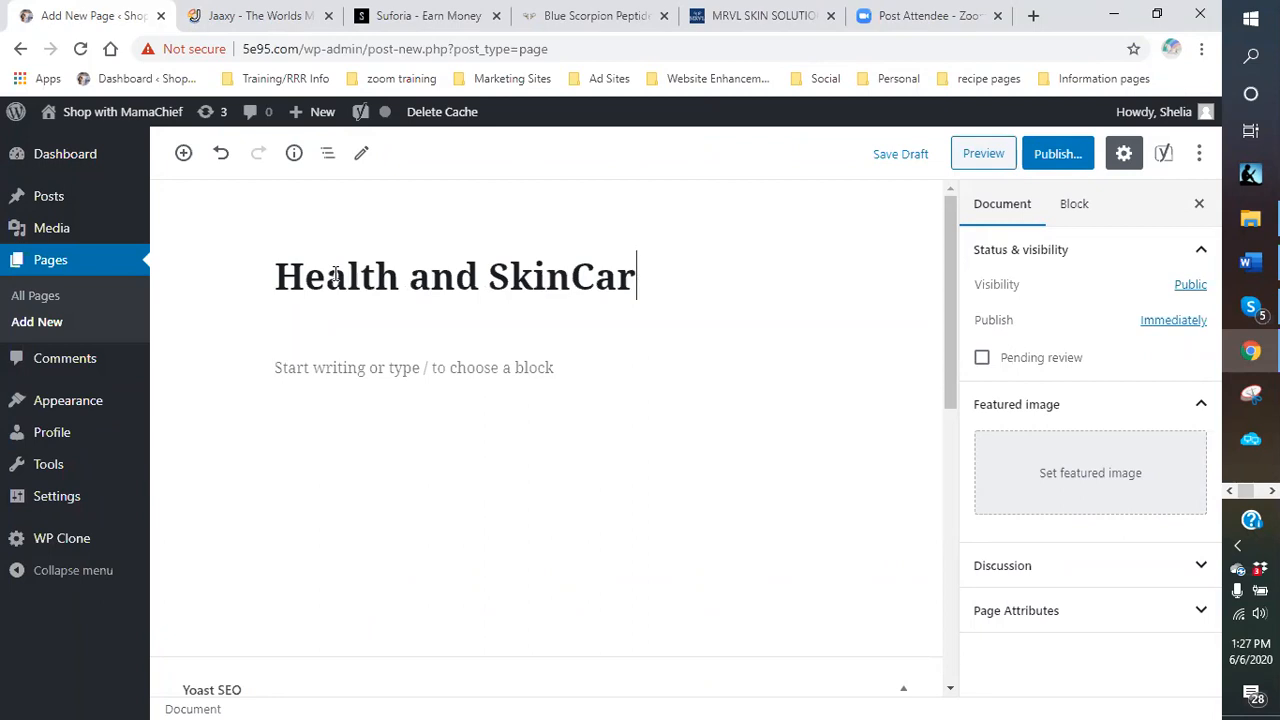
type("Care A")
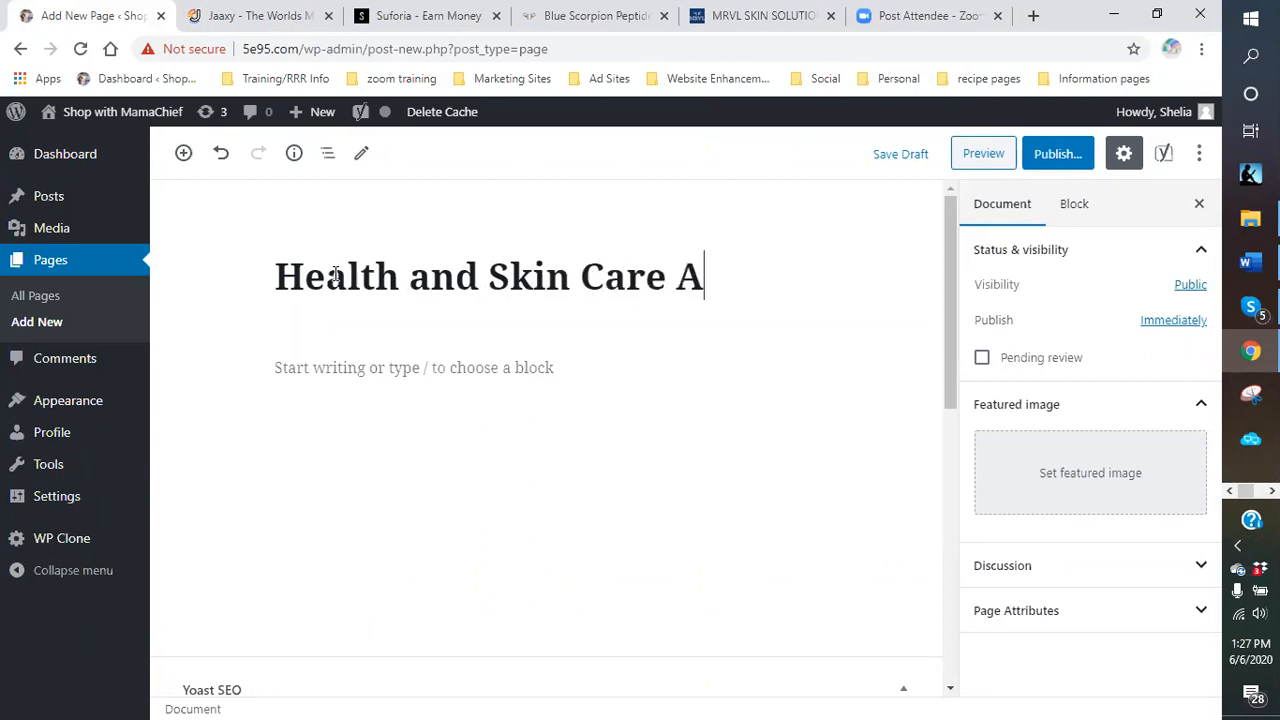
type("lternative")
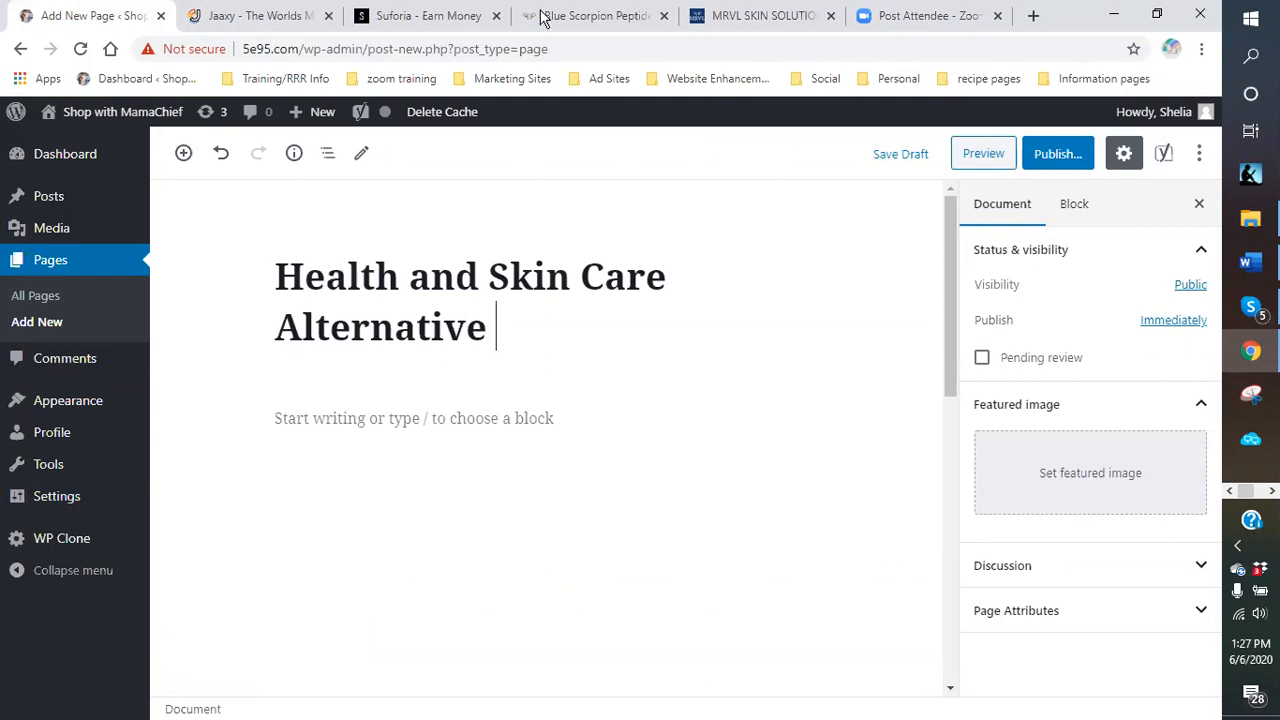
Search Jaaxy for 'alternative healthcare' and browse ideas like 'alternative healing' (803 searches).
left_click(243, 20)
left_click_drag(328, 332, 178, 332)
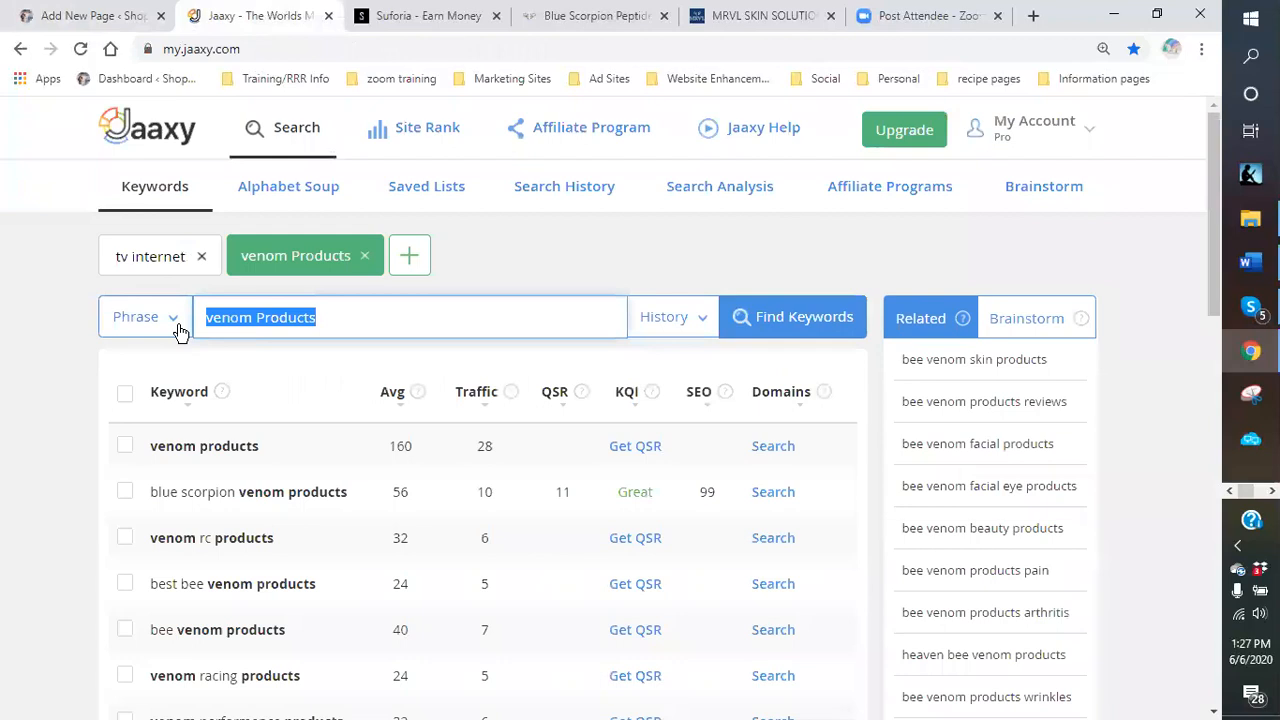
type("alte")
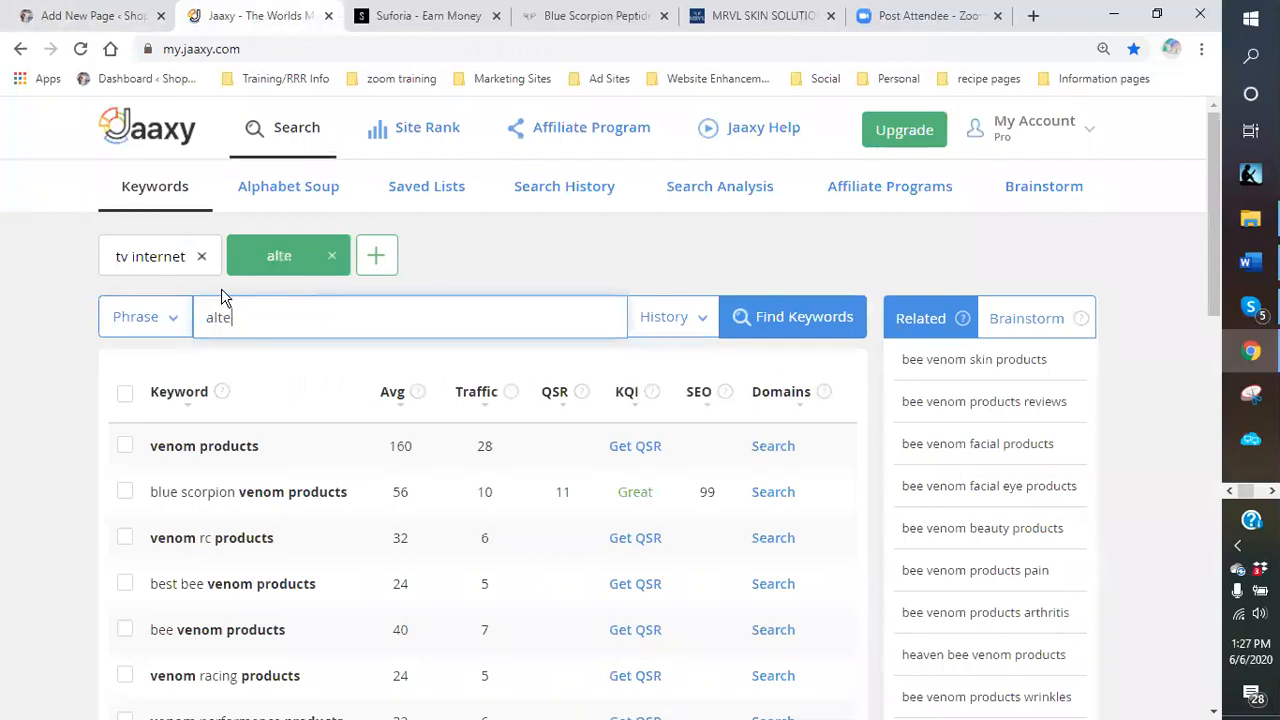
type("rnative health")
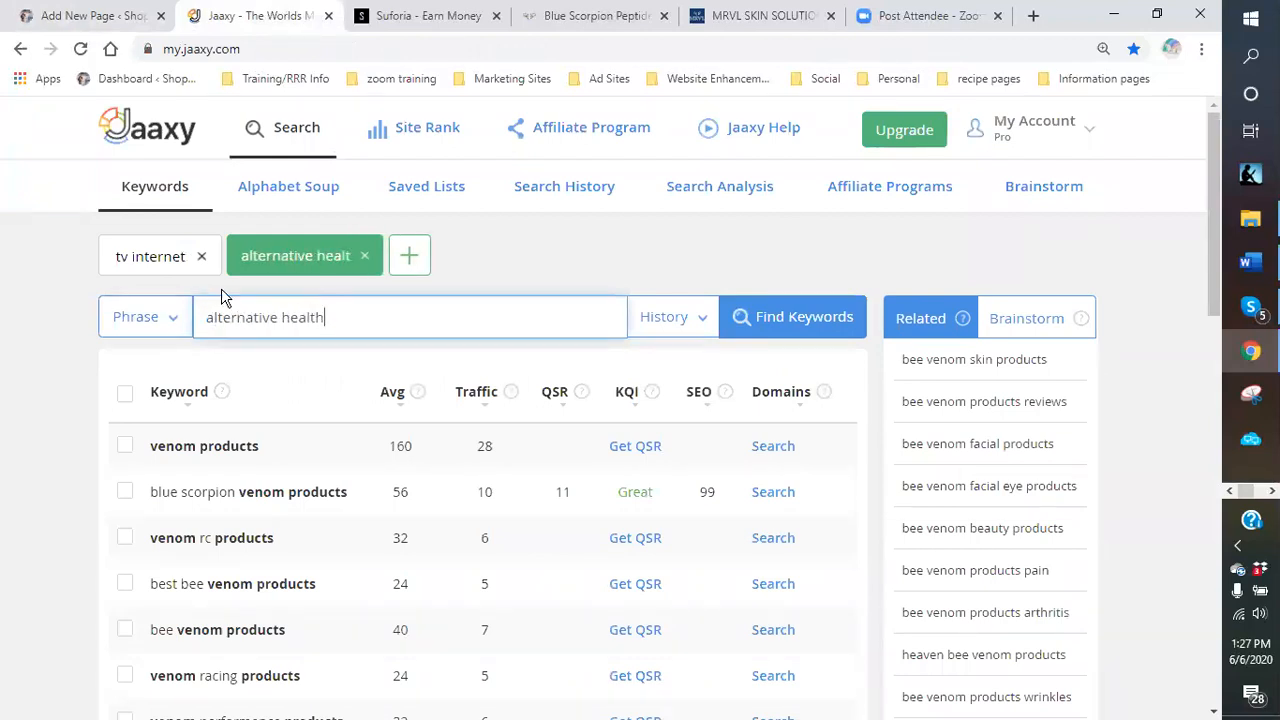
type("care")
key("Return")
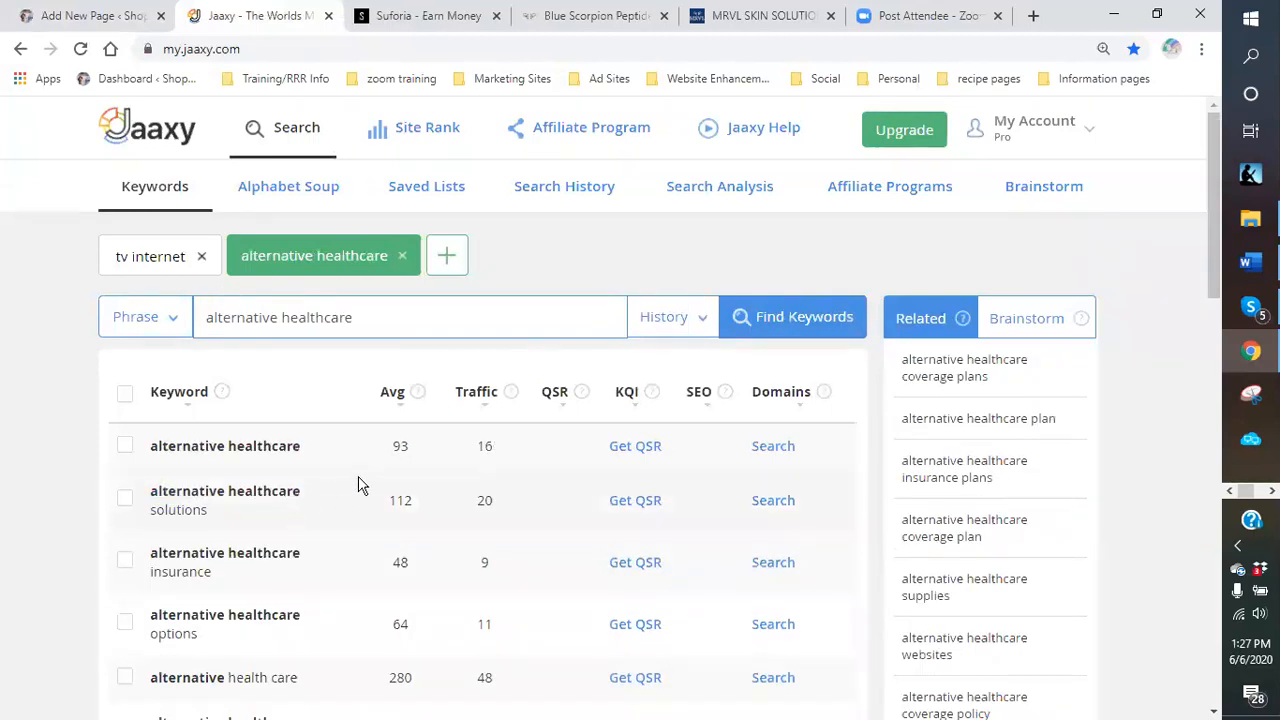
scroll(360, 484, "down", 5)
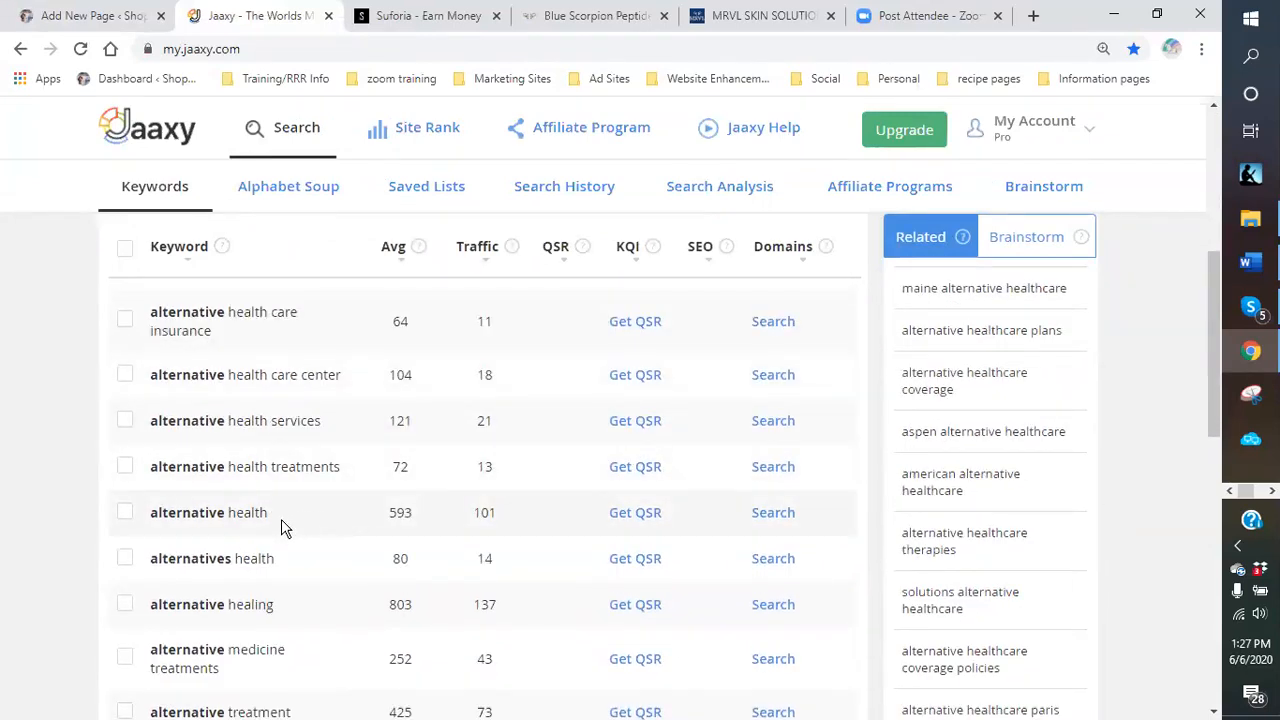
scroll(281, 519, "down", 1)
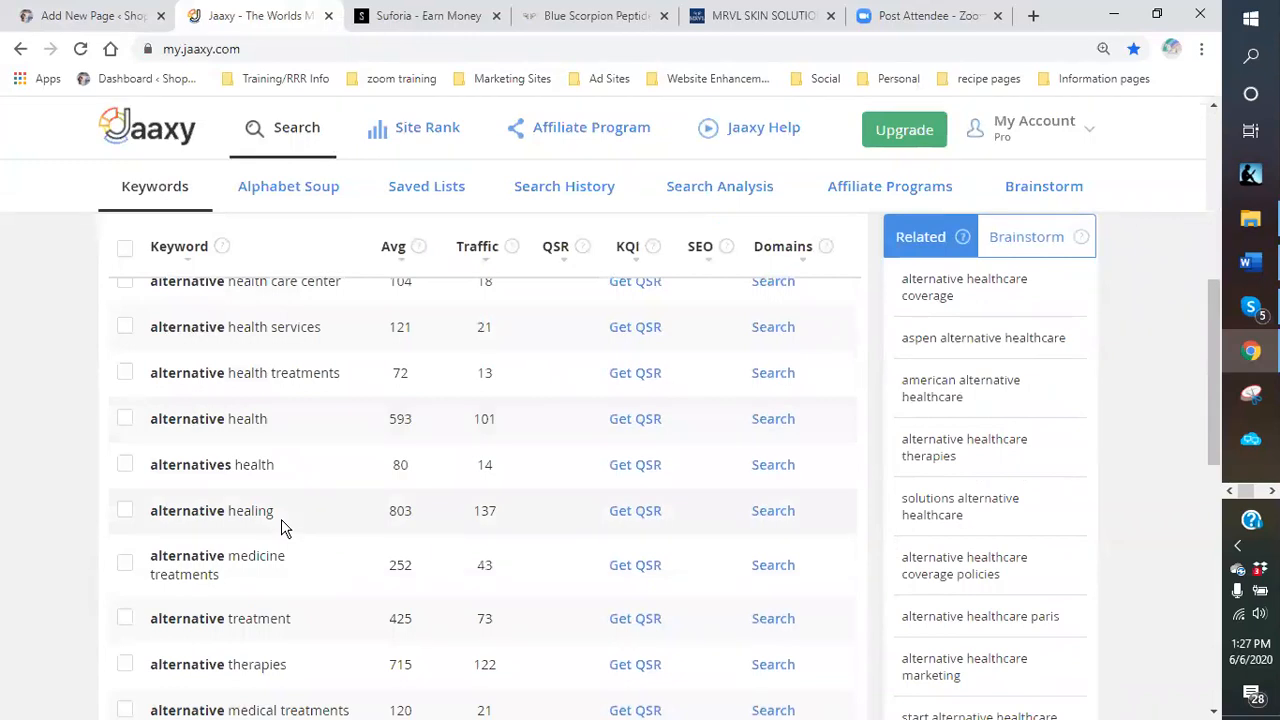
Select all 'alternative healthcare' keywords, refresh with QSR data, and scroll through the results.
left_click(124, 247)
left_click(283, 148)
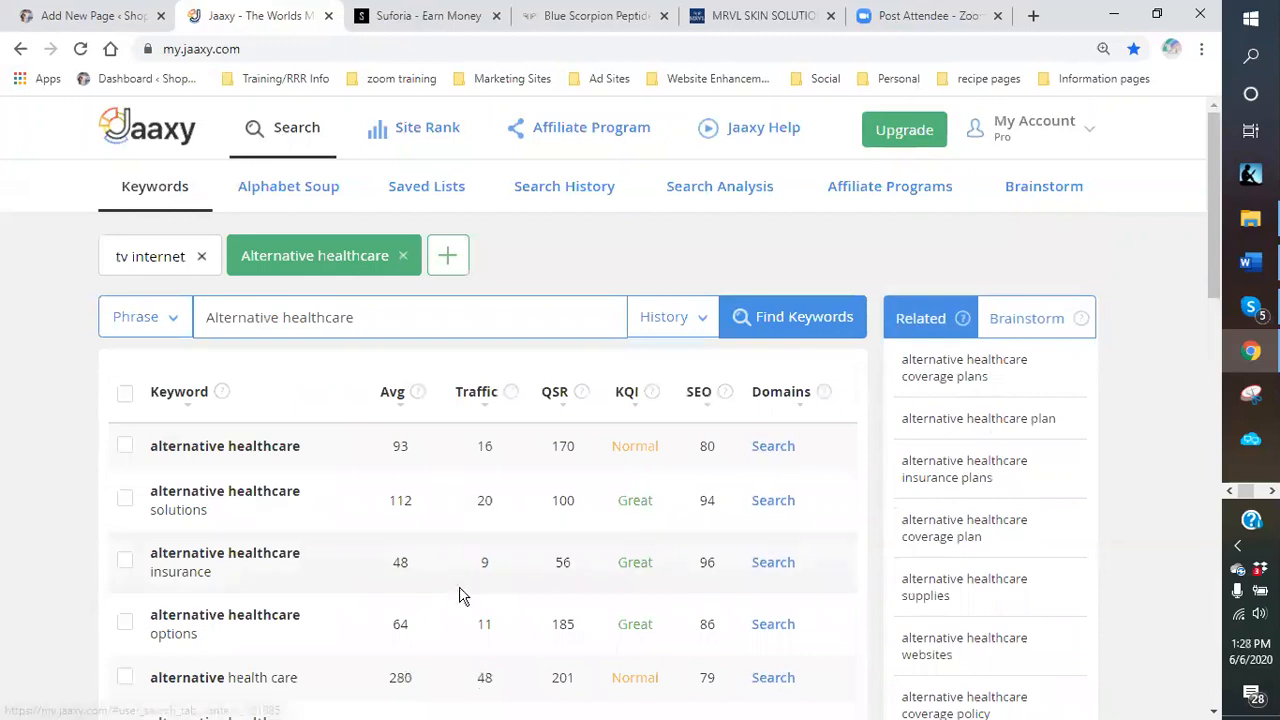
scroll(395, 507, "down", 2)
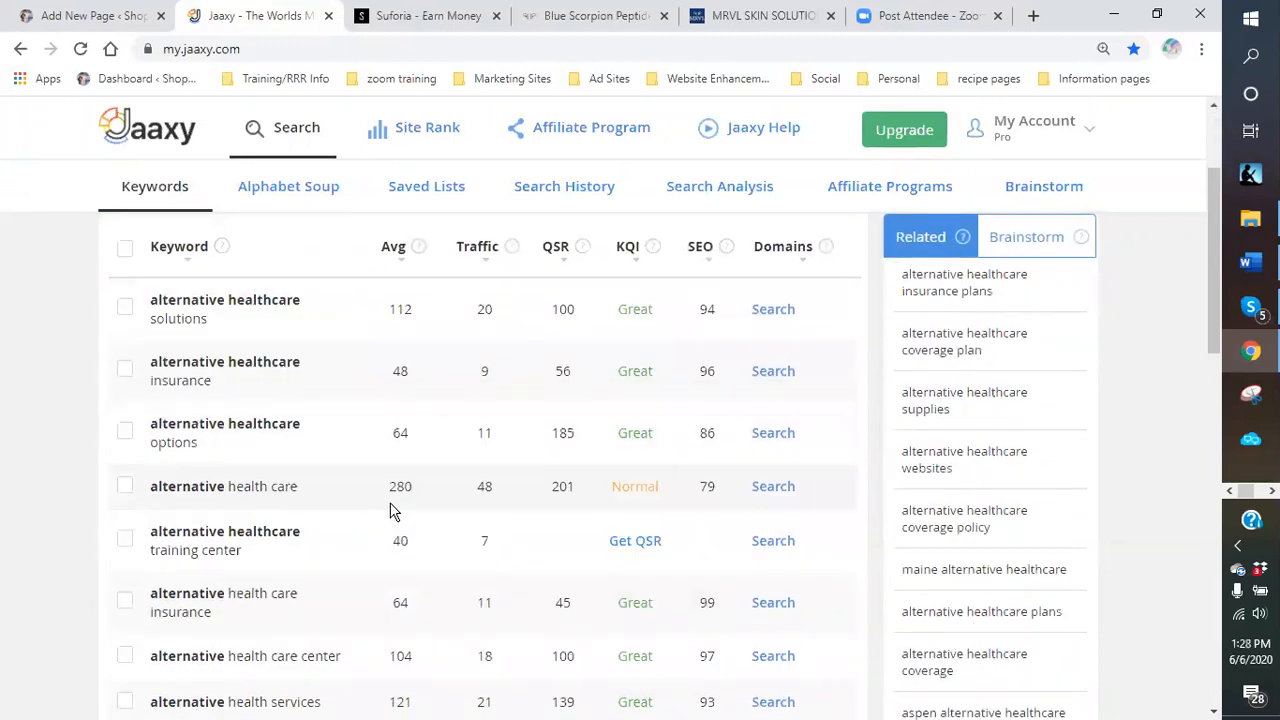
scroll(390, 511, "down", 1)
scroll(393, 513, "down", 1)
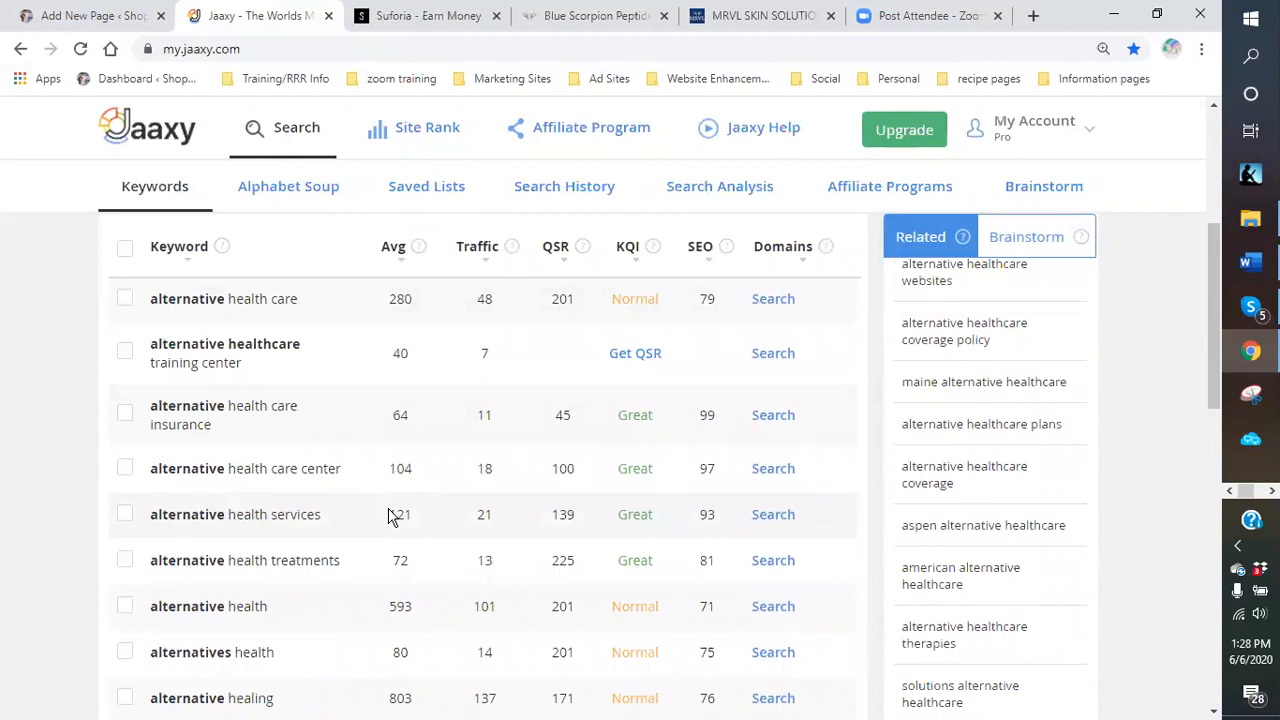
scroll(384, 515, "down", 1)
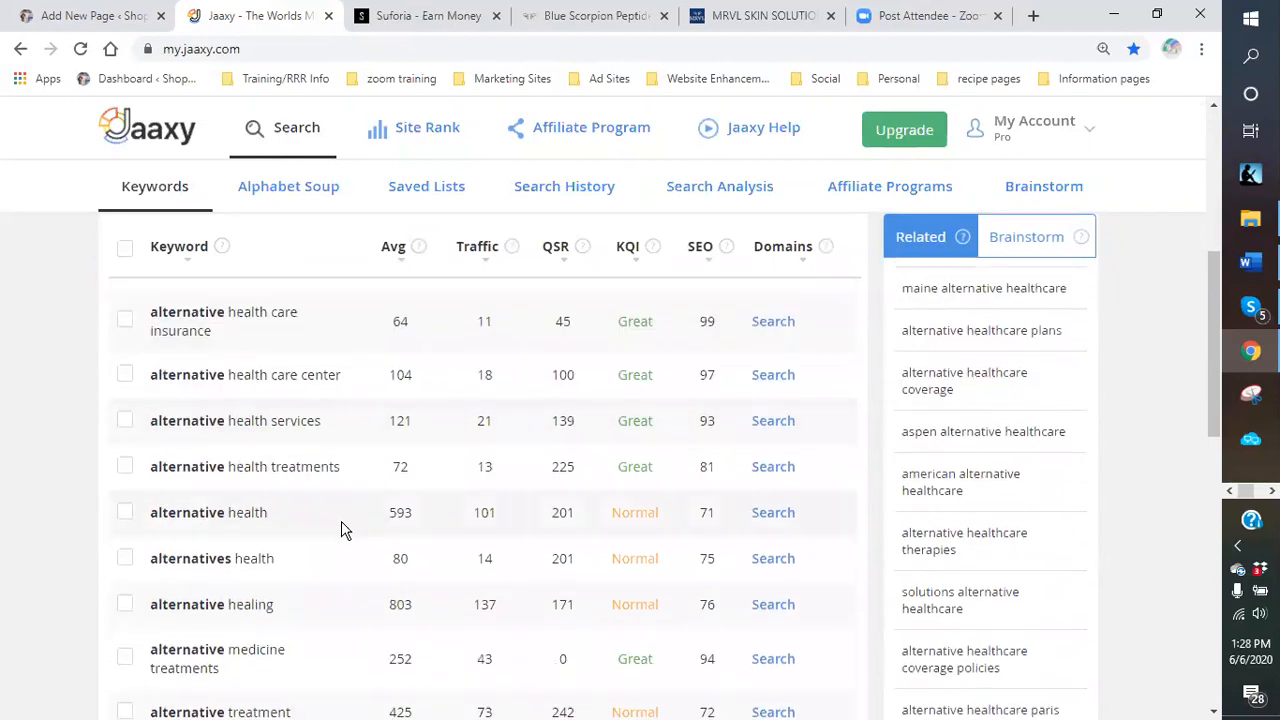
scroll(341, 530, "down", 1)
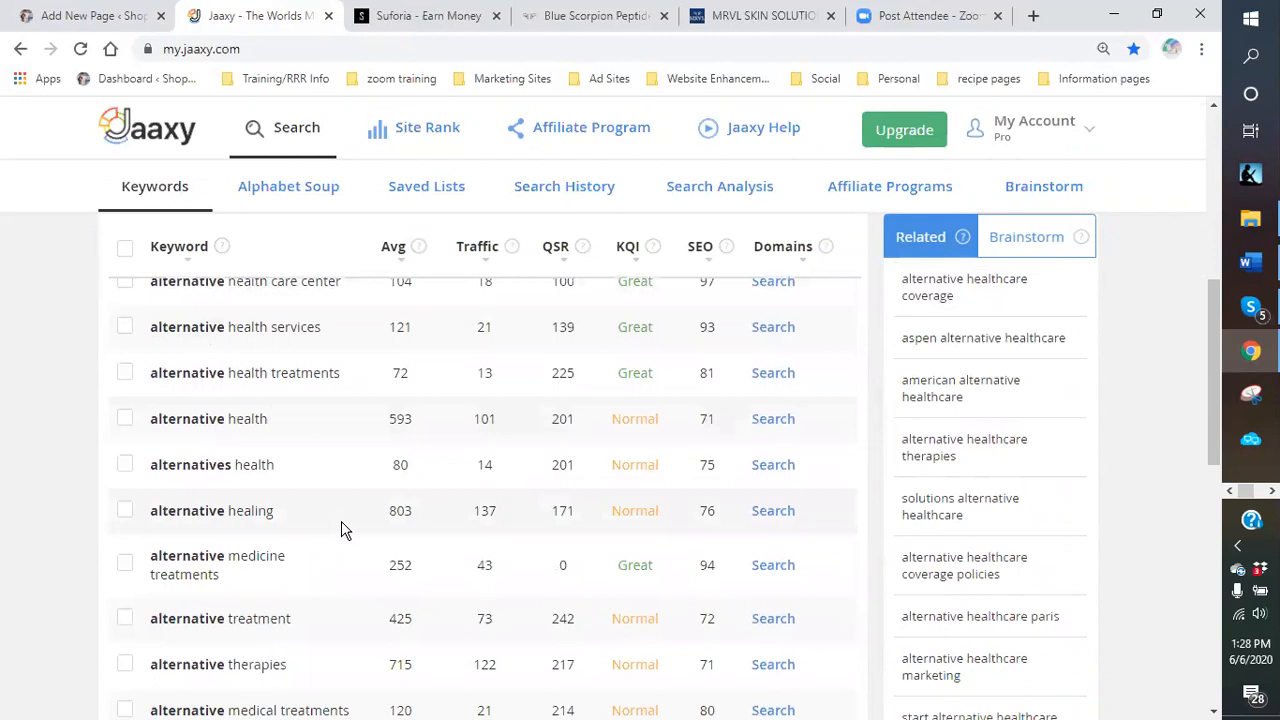
scroll(341, 530, "down", 1)
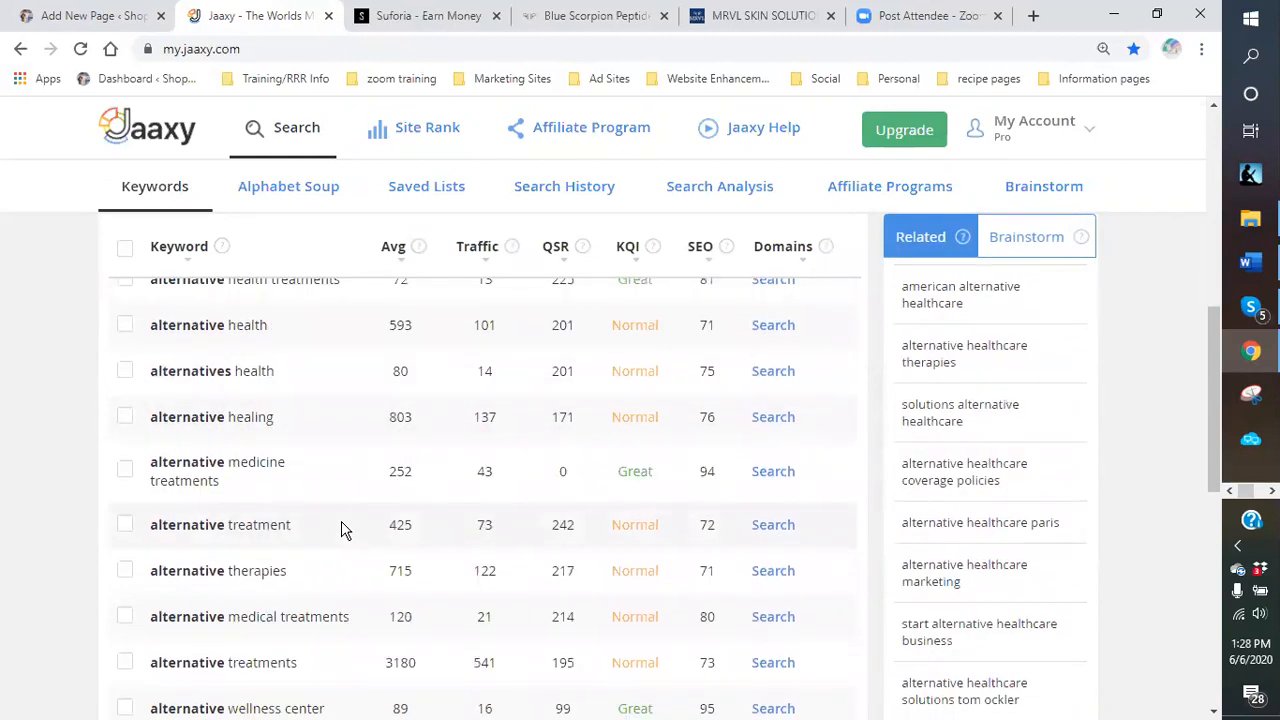
scroll(341, 530, "down", 1)
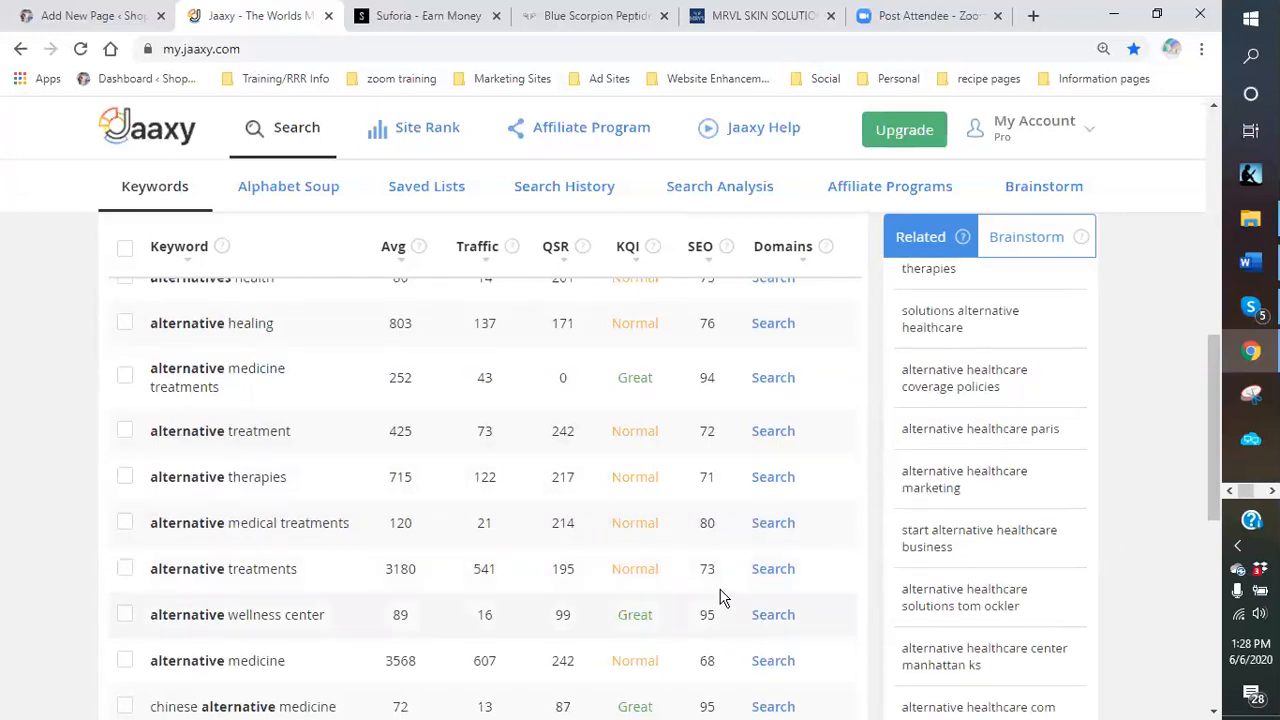
scroll(700, 590, "down", 2)
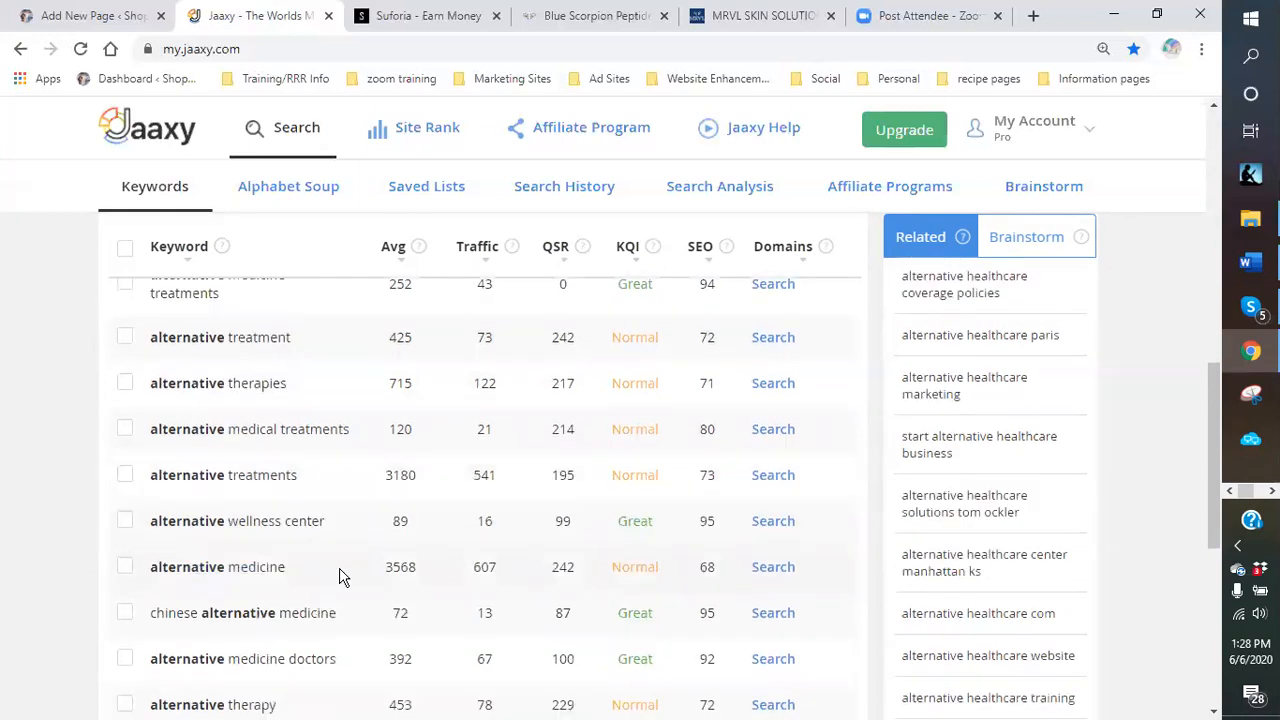
scroll(339, 577, "down", 4)
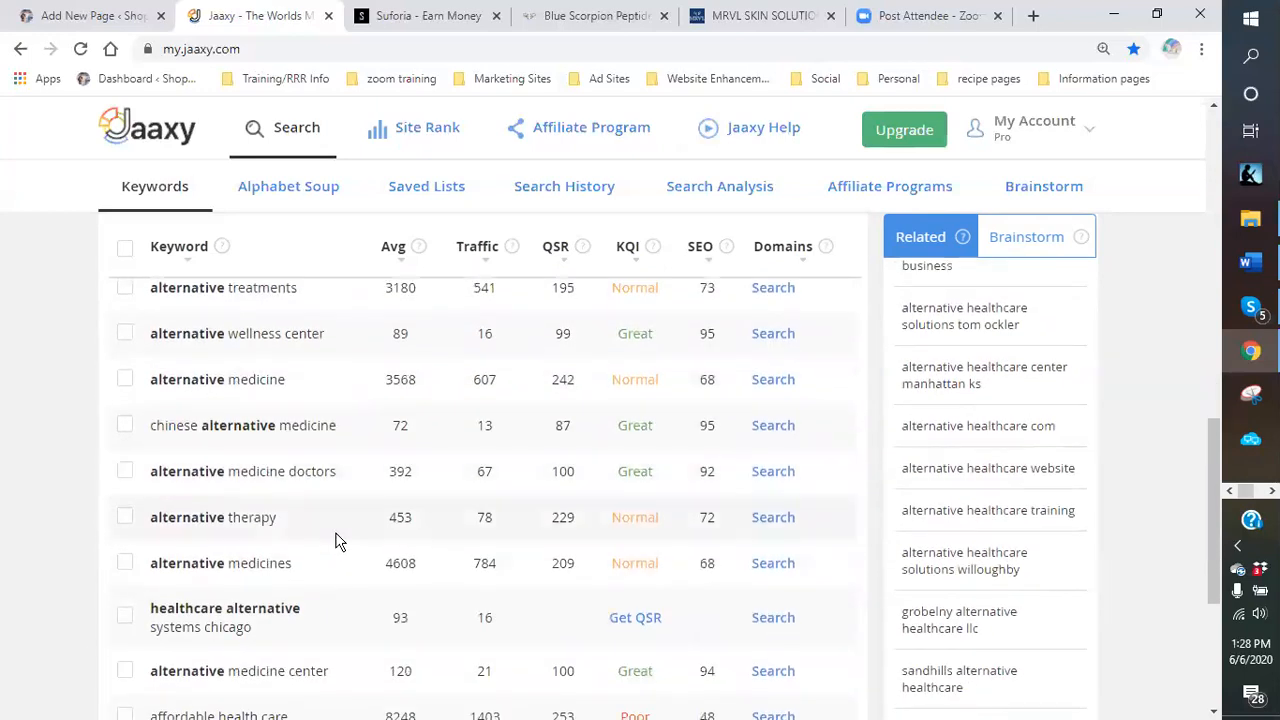
scroll(336, 541, "down", 2)
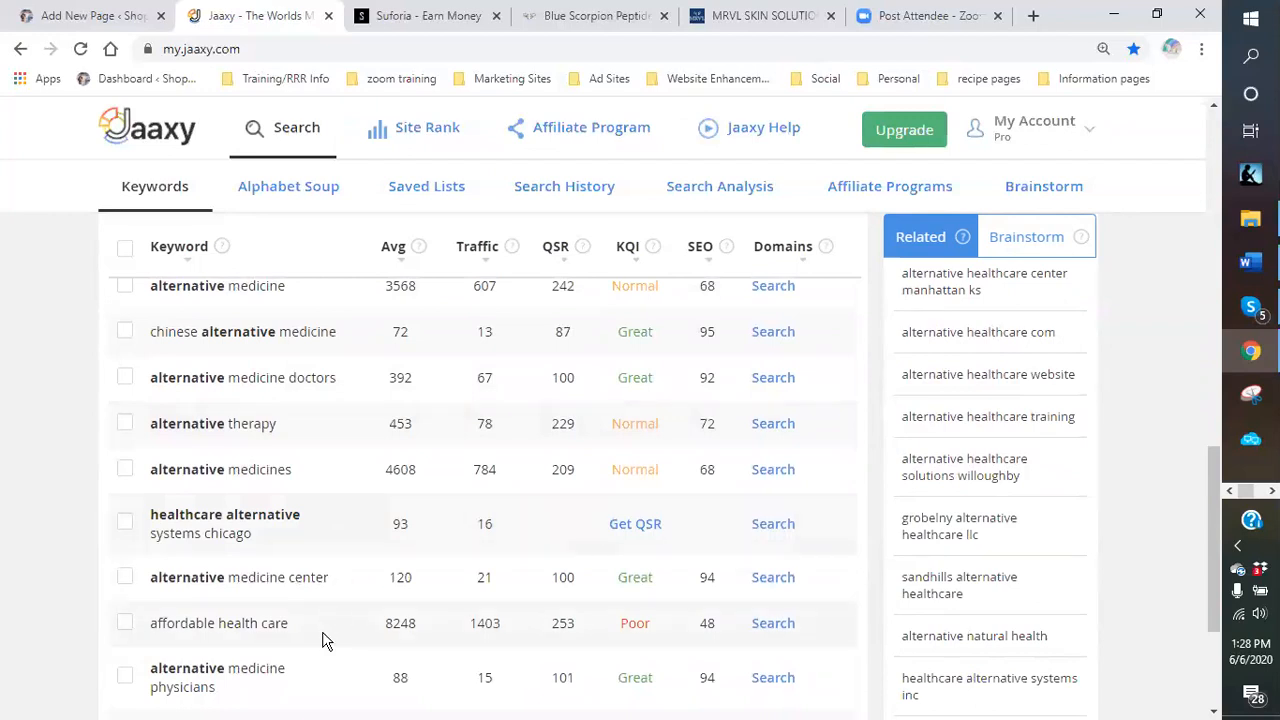
scroll(360, 634, "down", 4)
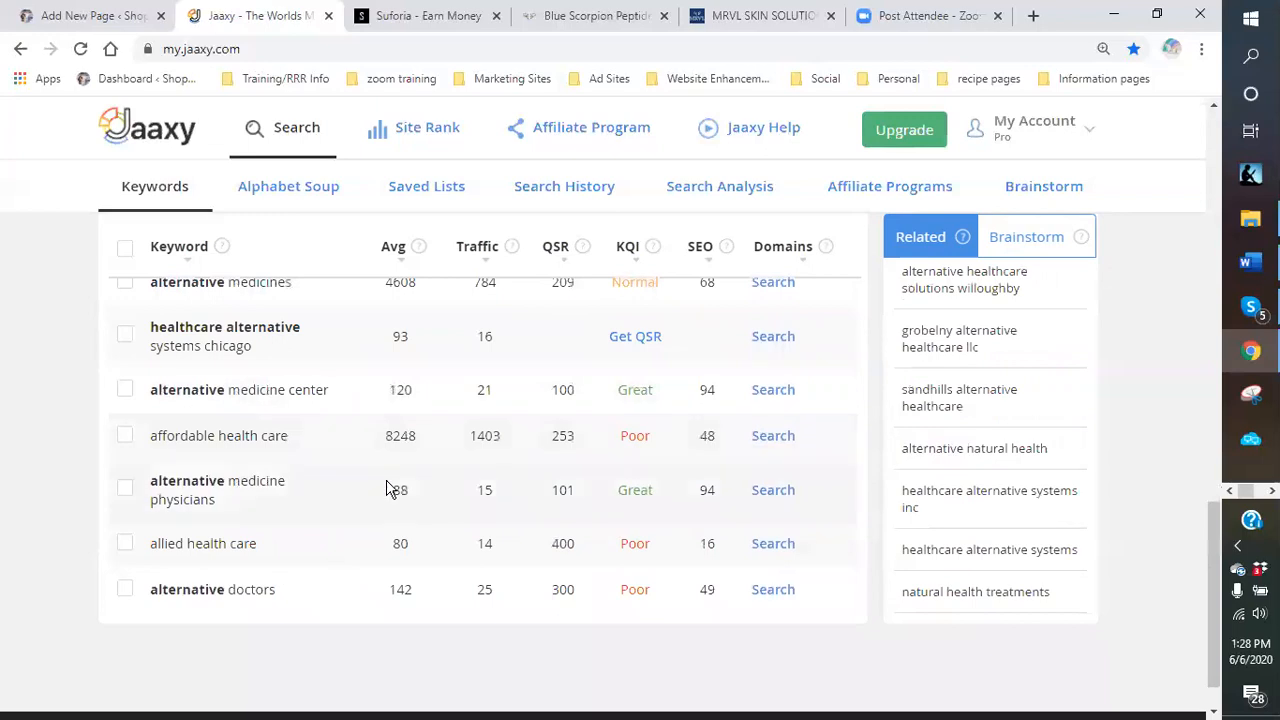
scroll(346, 517, "up", 6)
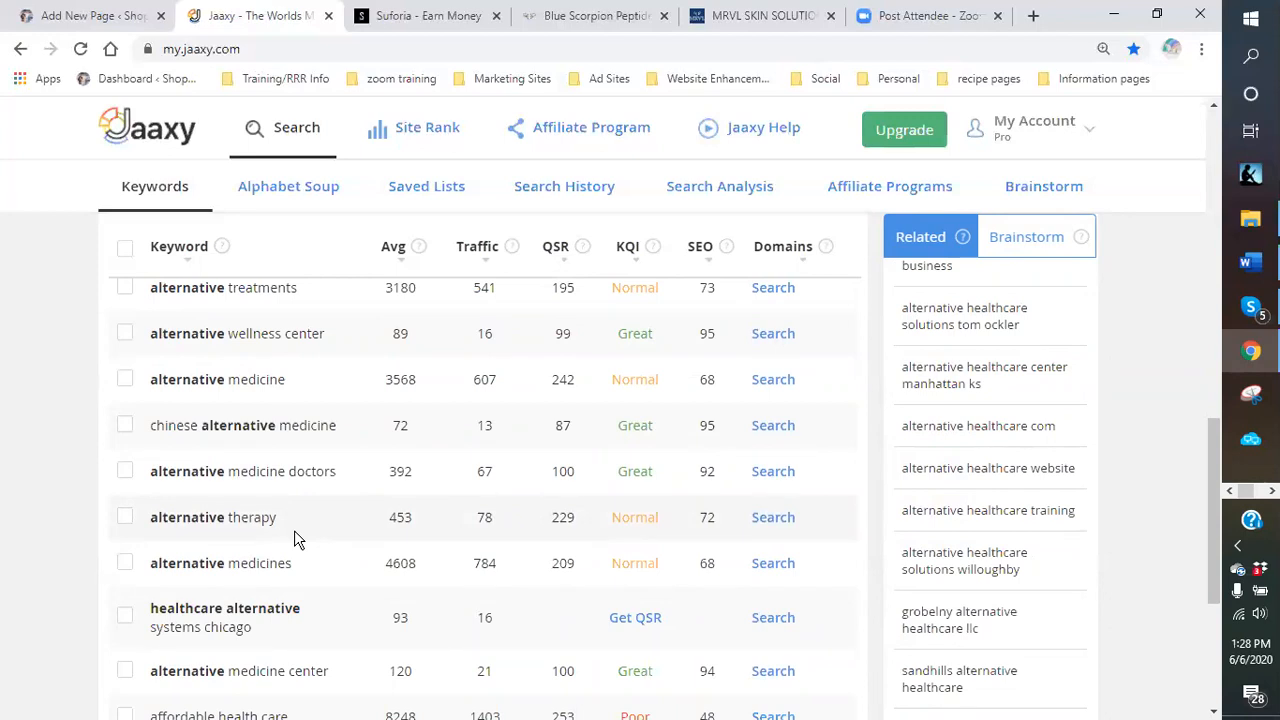
scroll(300, 520, "up", 2)
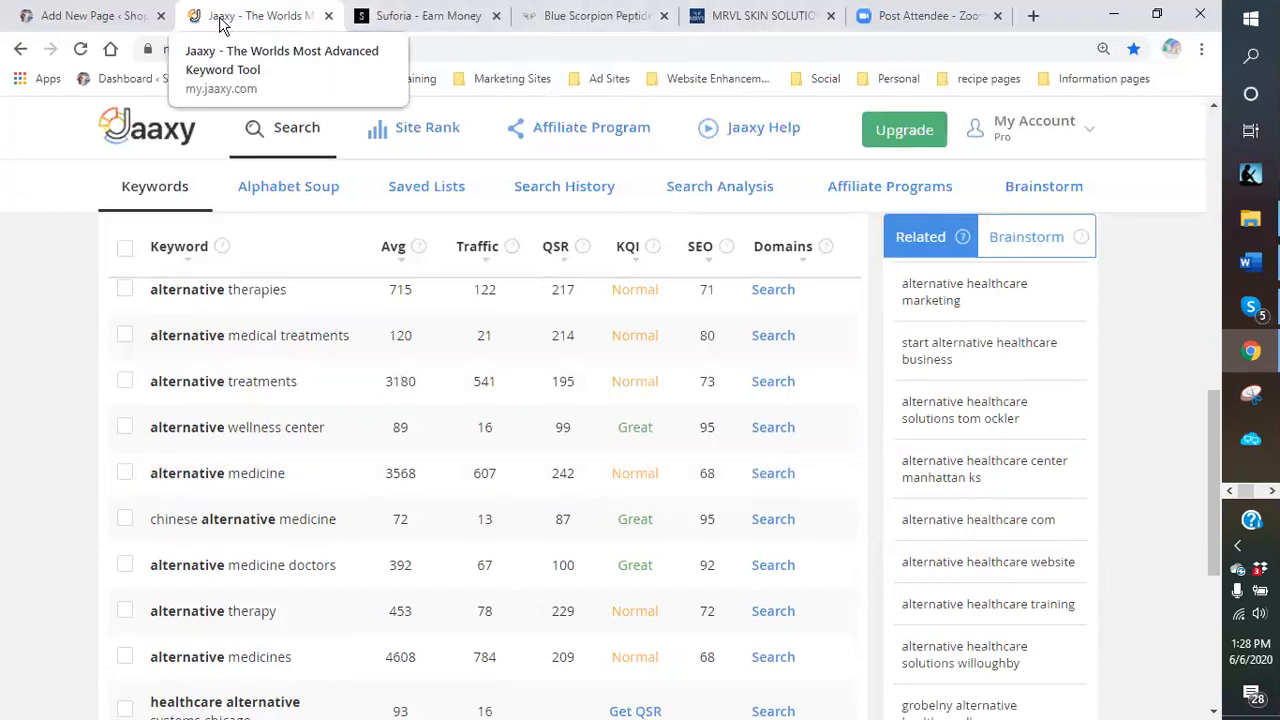
Complete the page title as 'Health and Skin Care Alternative Therapy'.
left_click(96, 20)
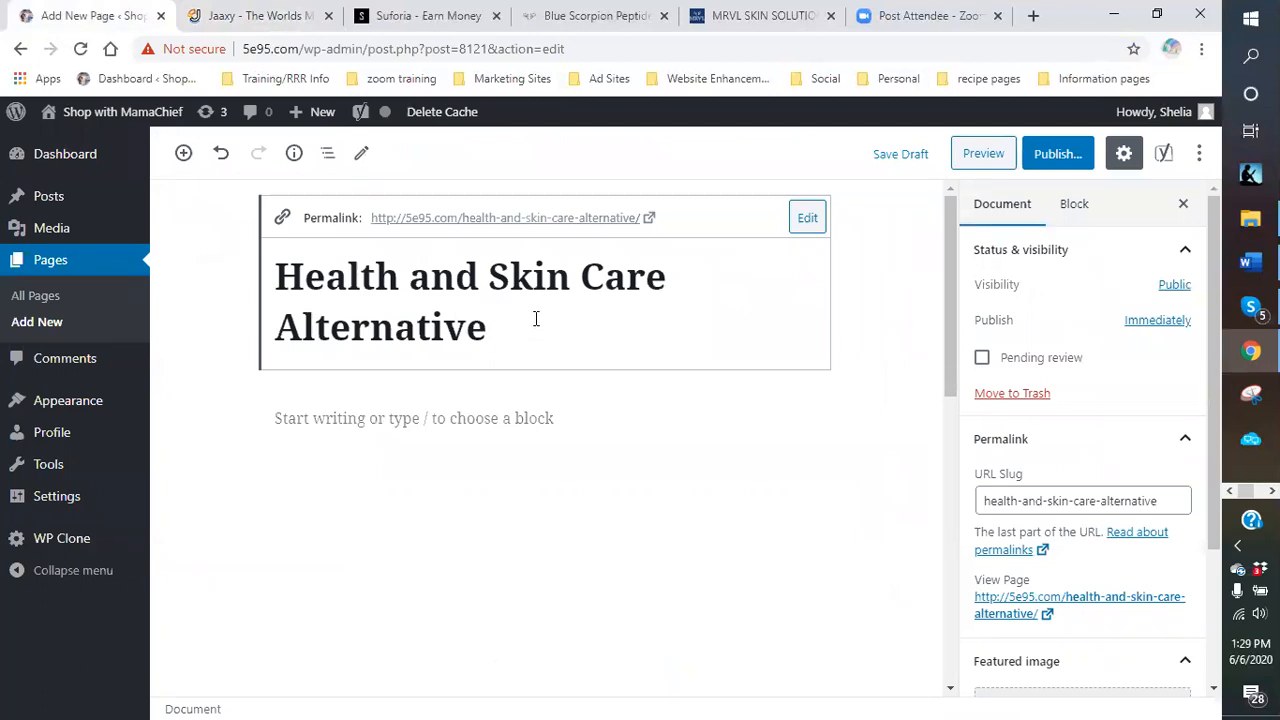
type("t")
key("BackSpace")
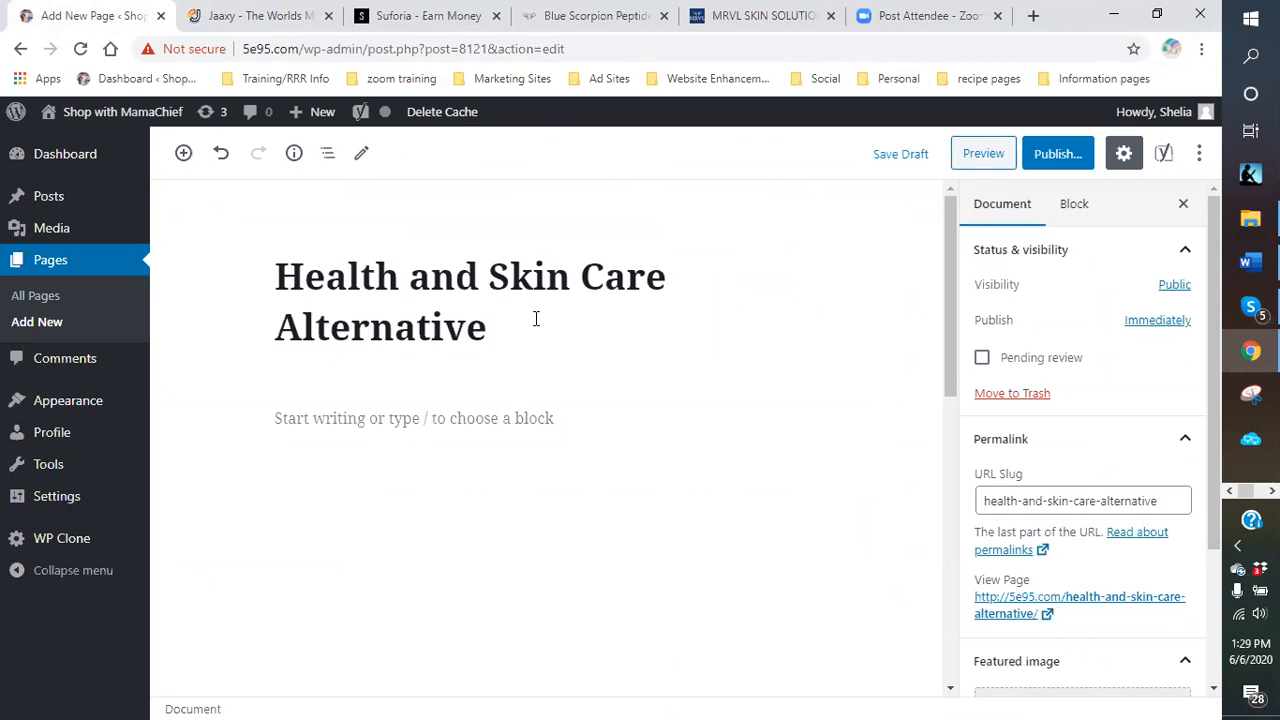
type("Therapy")
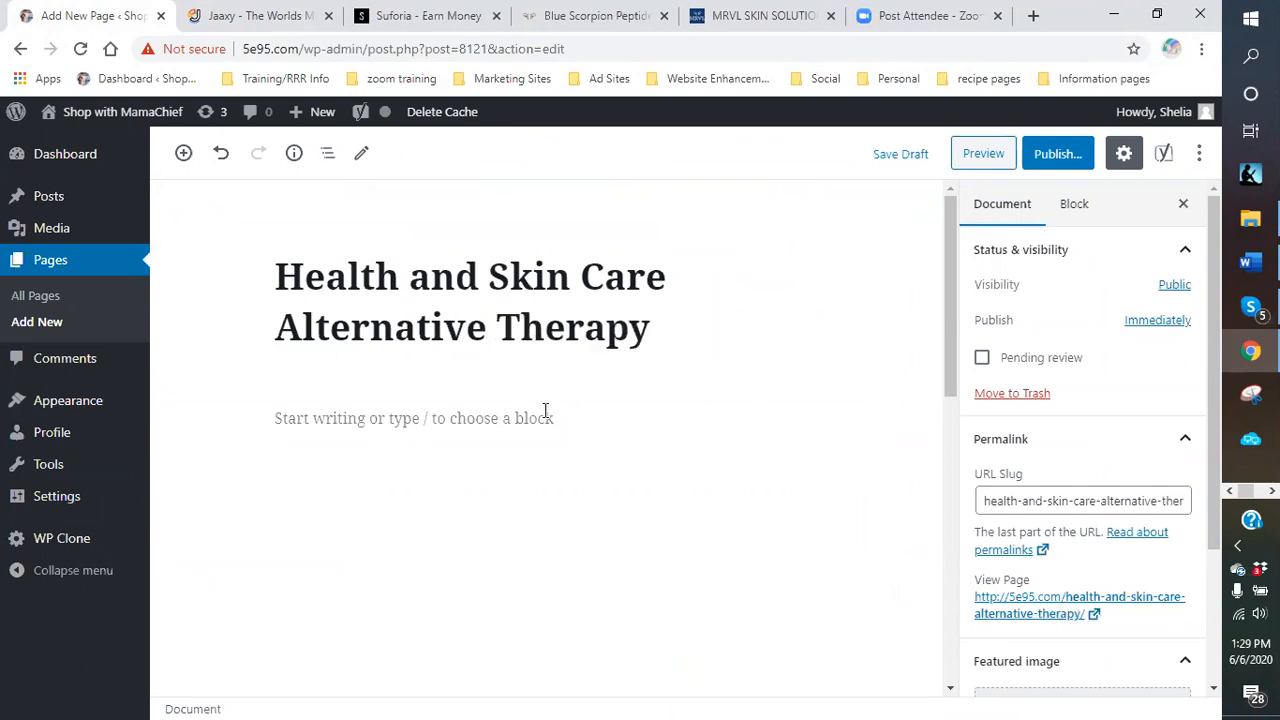
Set the Yoast SEO focus keyphrase to 'alternative therapy' and return to the empty paragraph.
left_click(466, 423)
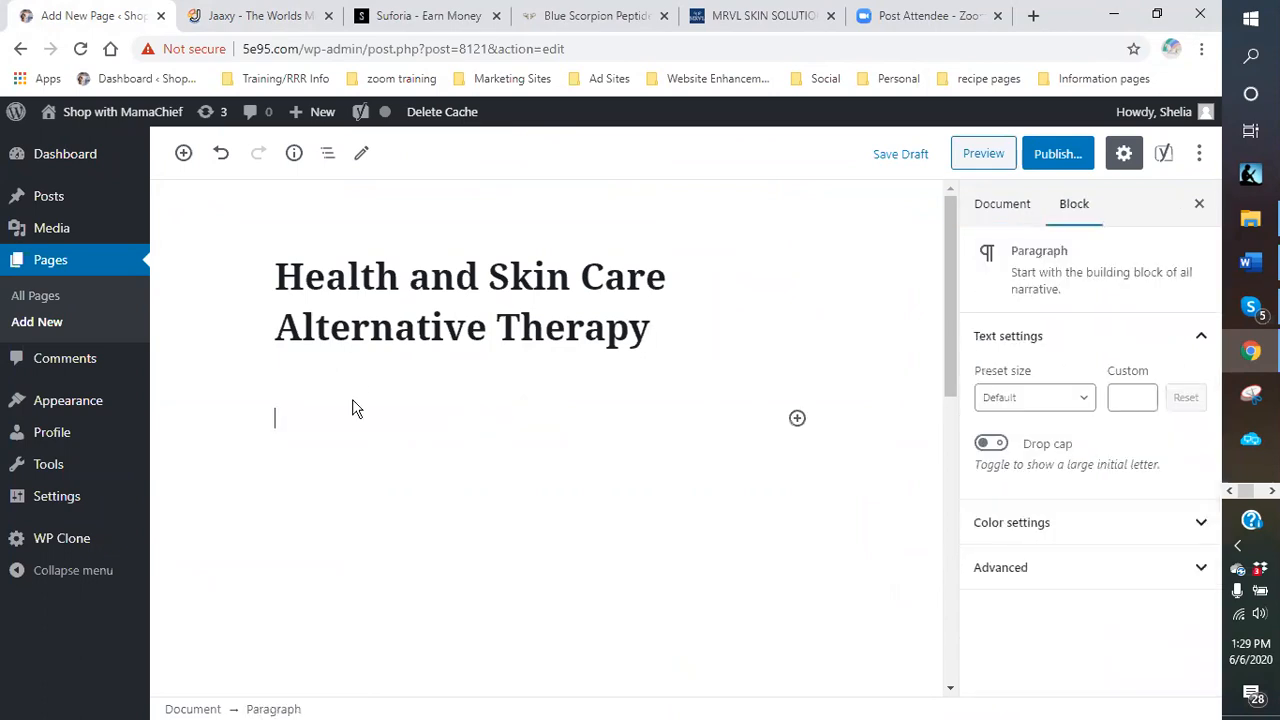
scroll(349, 423, "down", 5)
left_click(245, 489)
type("alternative therapy")
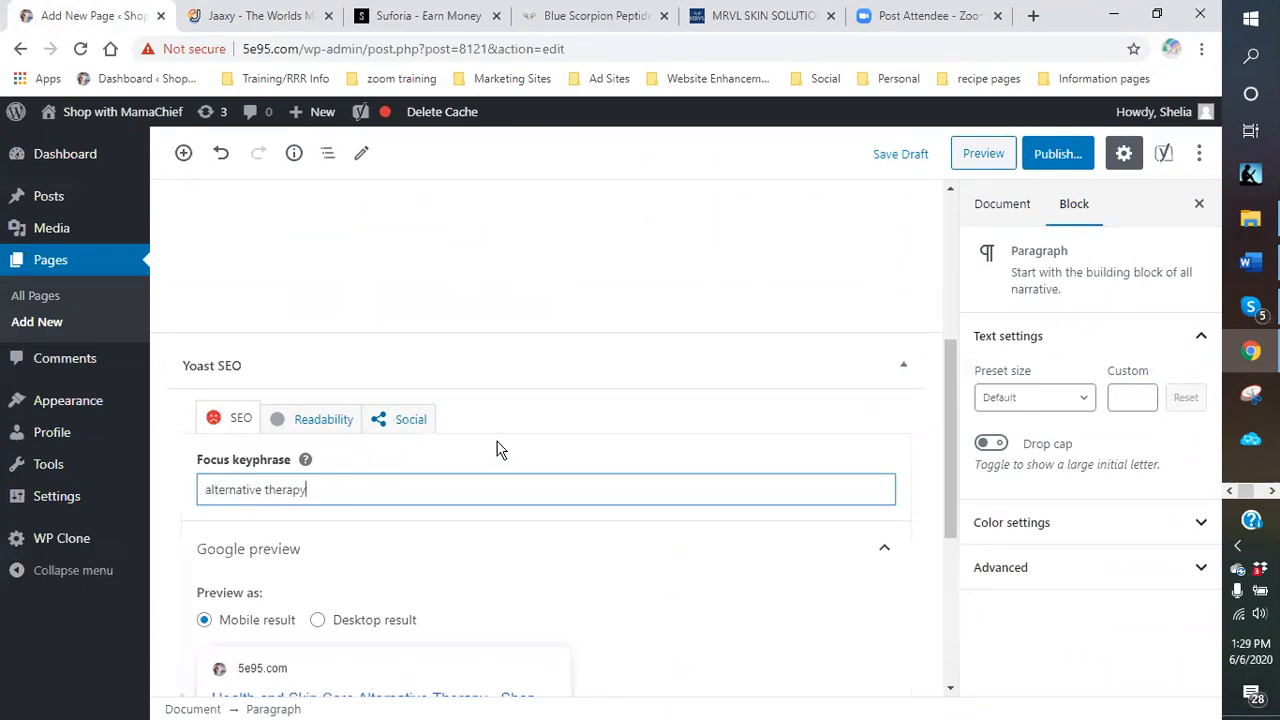
scroll(586, 377, "up", 10)
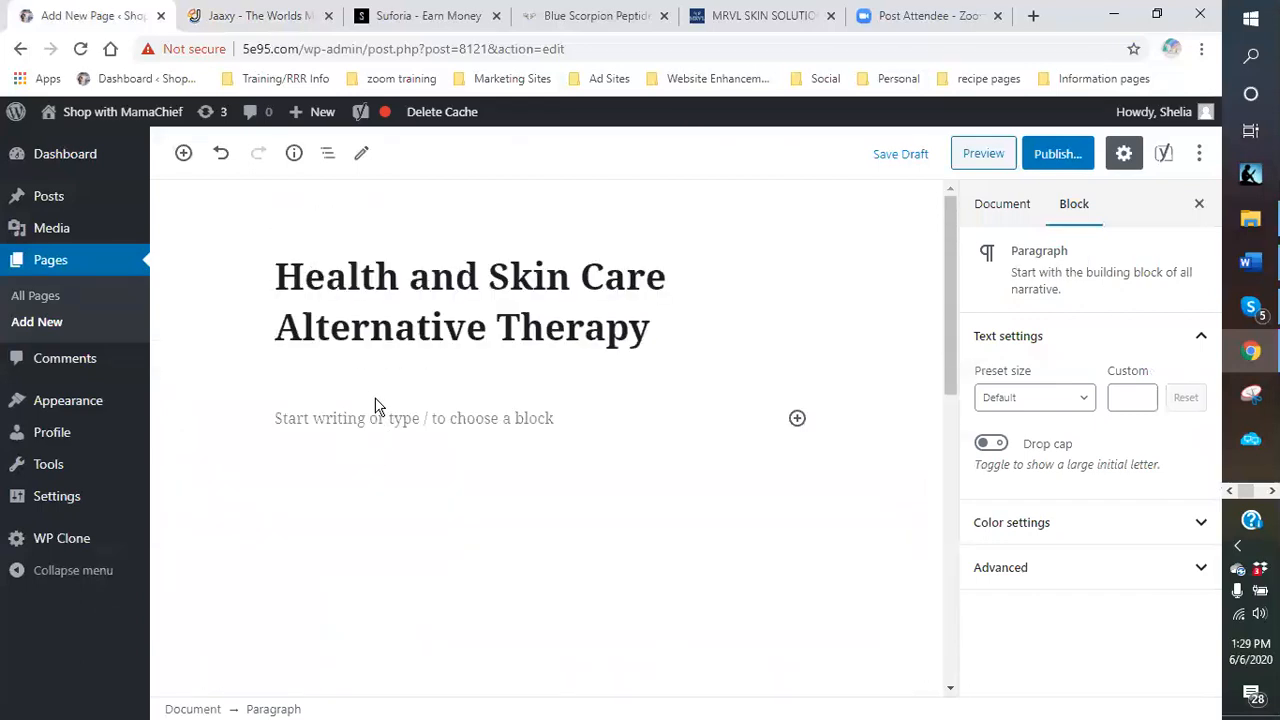
left_click(365, 416)
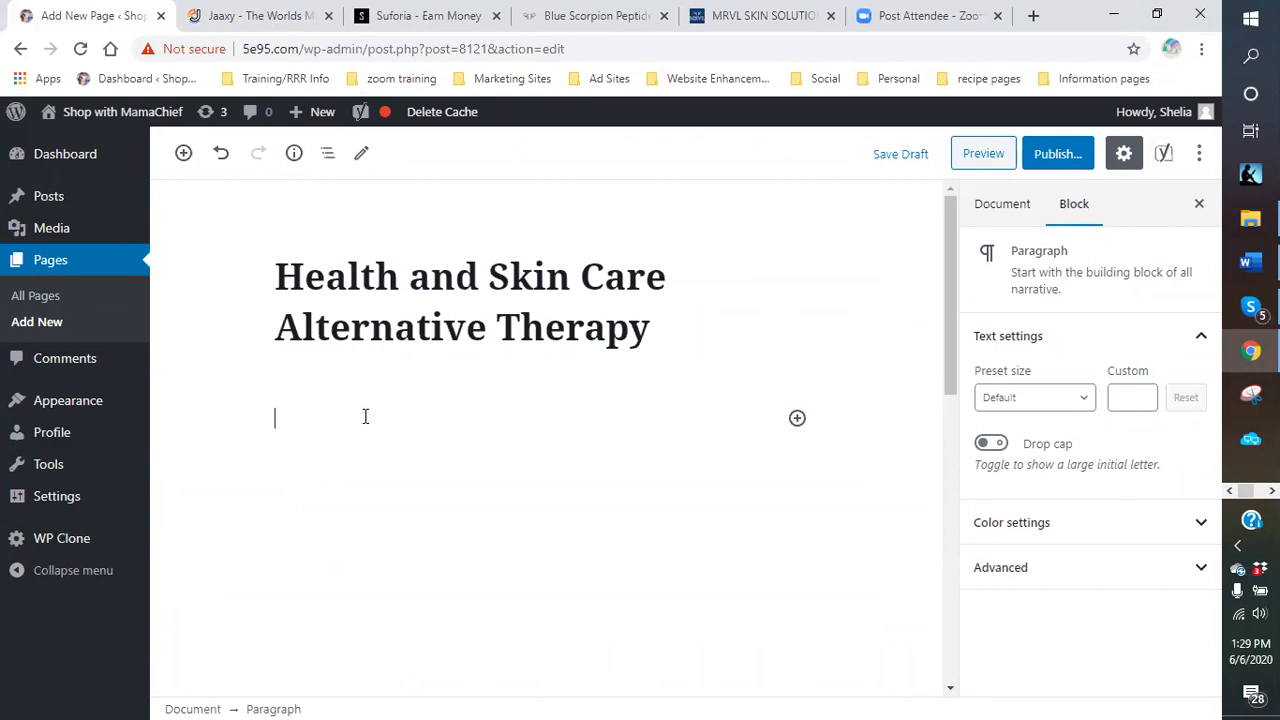
Add a heading block reading 'Blue Scorpion Venom' below the title.
left_click(797, 418)
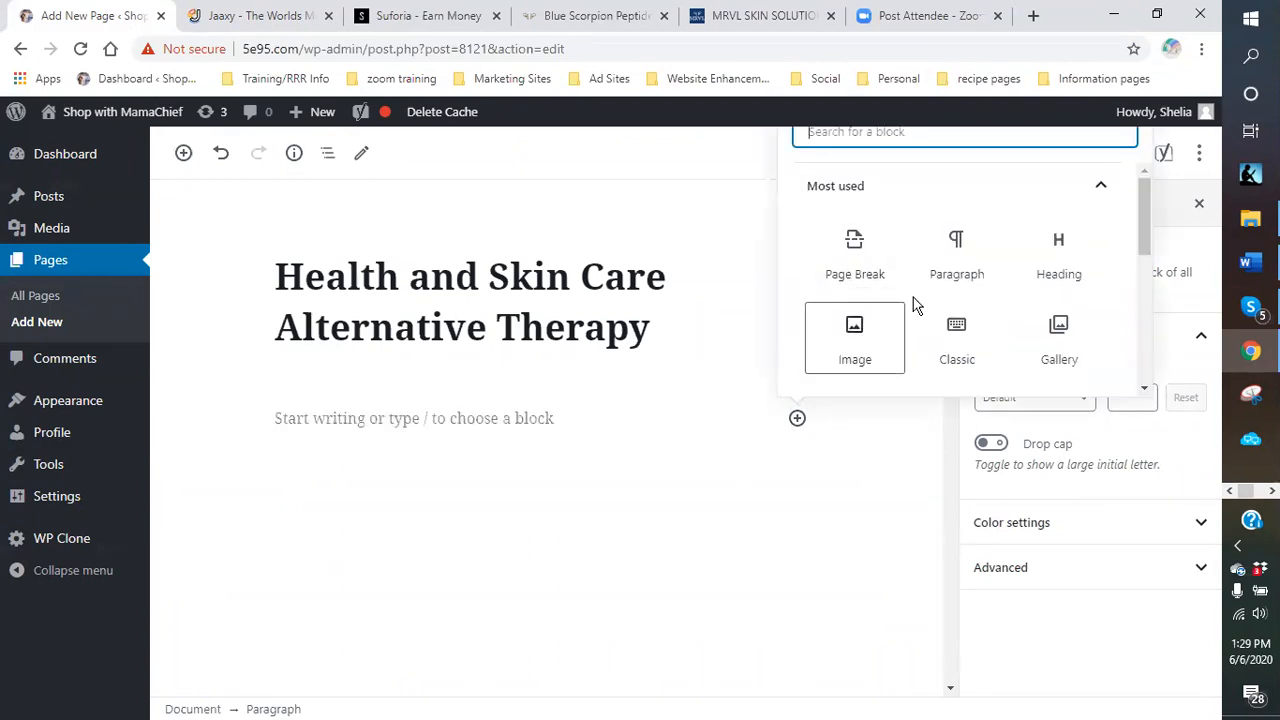
left_click(1056, 264)
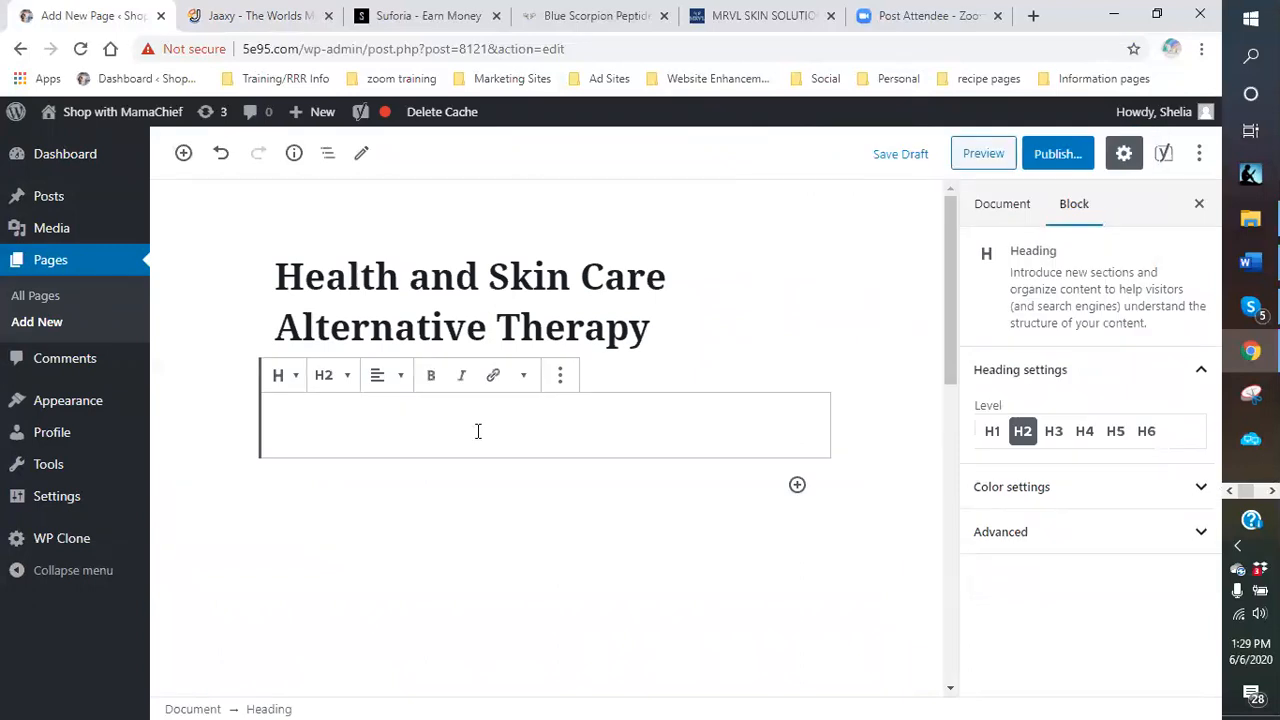
type("BLu")
key("BackSpace")
type("ue")
key("BackSpace")
key("BackSpace")
key("BackSpace")
type("lue")
type("Scorpion ")
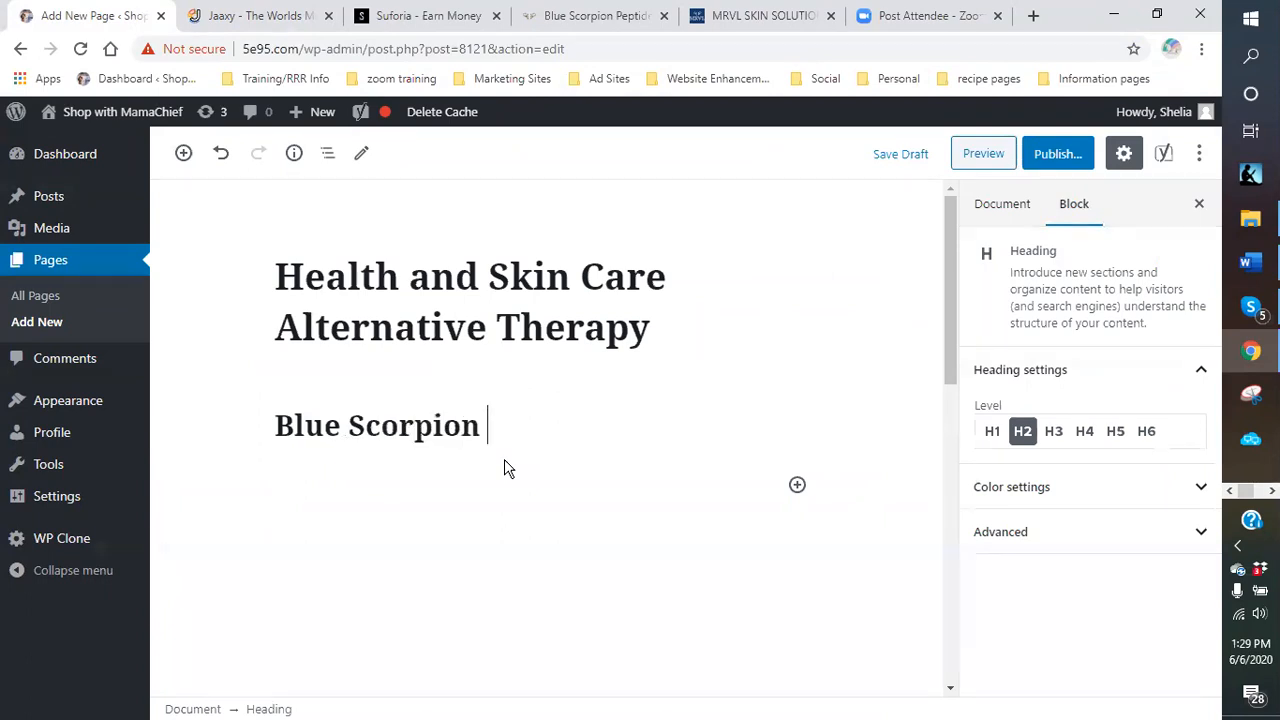
type("Venom")
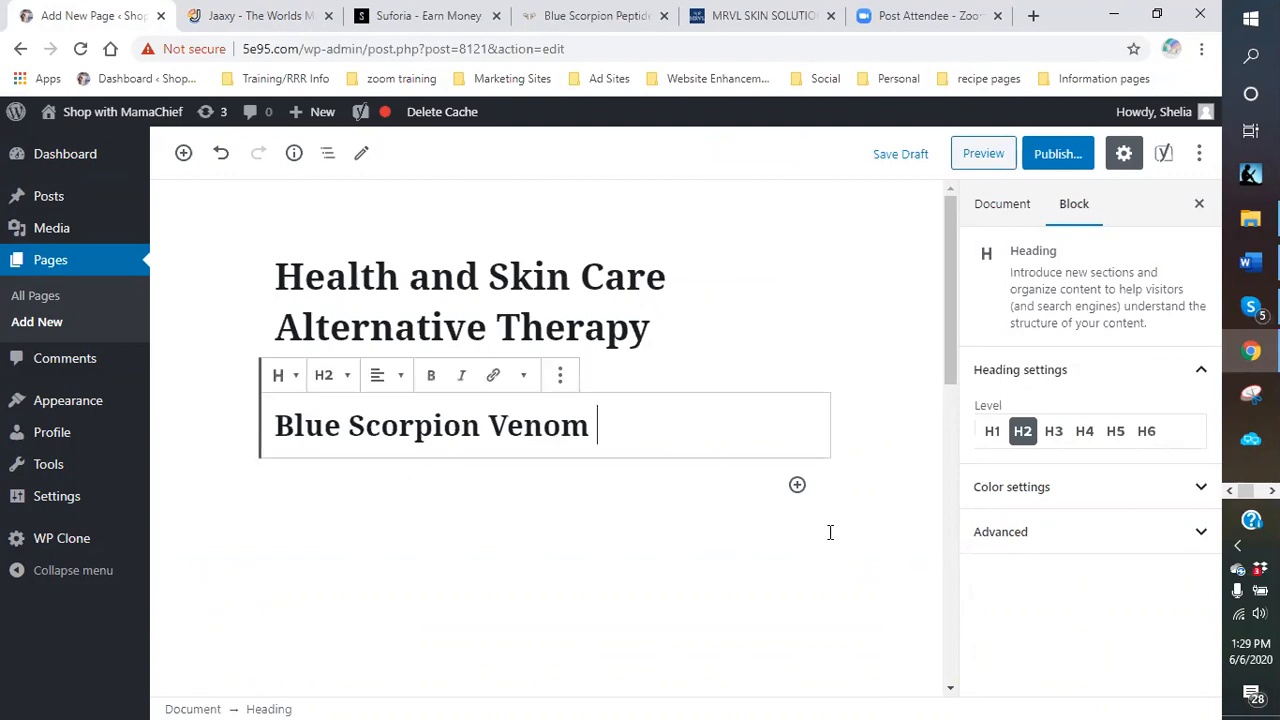
Add a centred heading 'Blue Scorpion Peptide Beauty products' below the first heading.
left_click(797, 485)
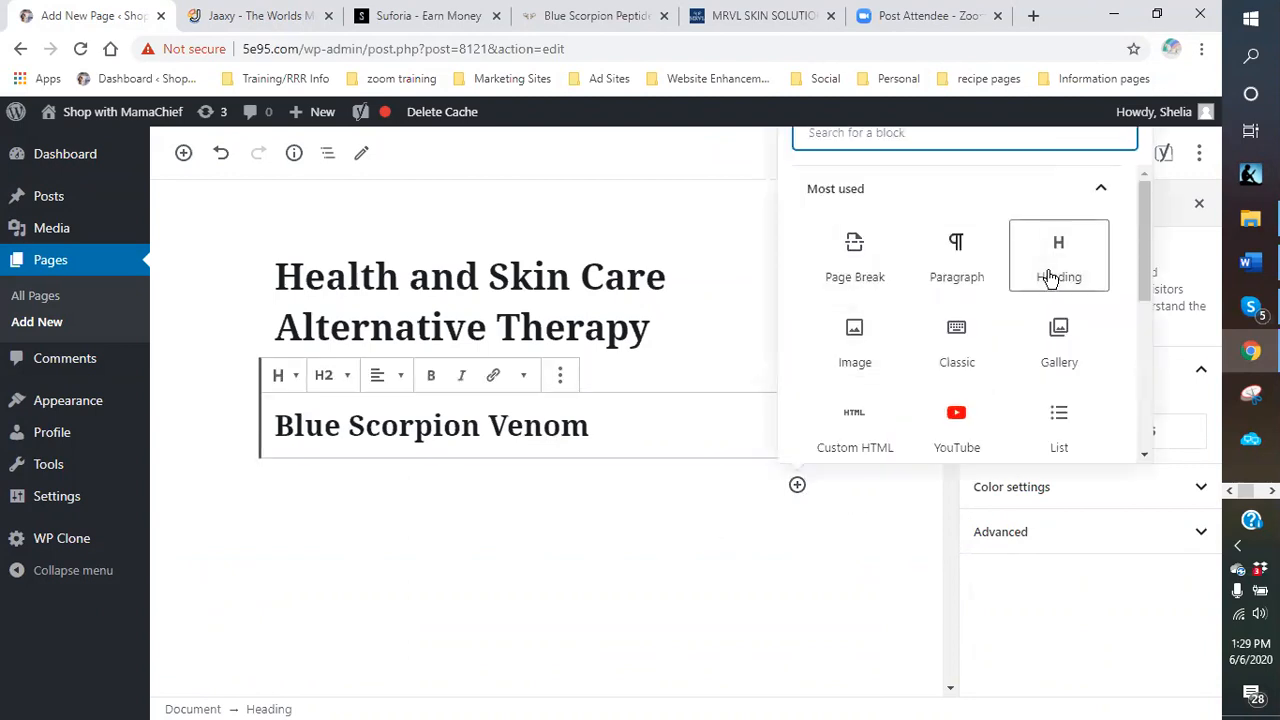
left_click(1050, 279)
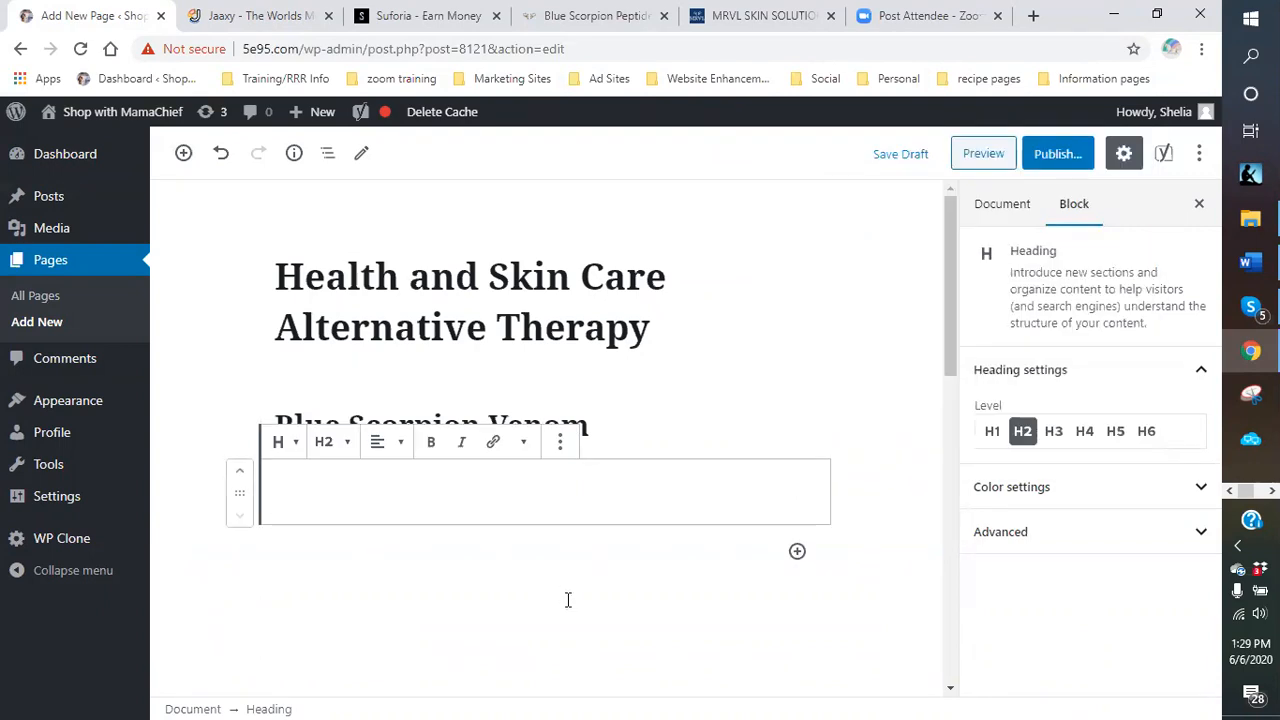
type("bl")
key("BackSpace")
key("BackSpace")
type("Bl")
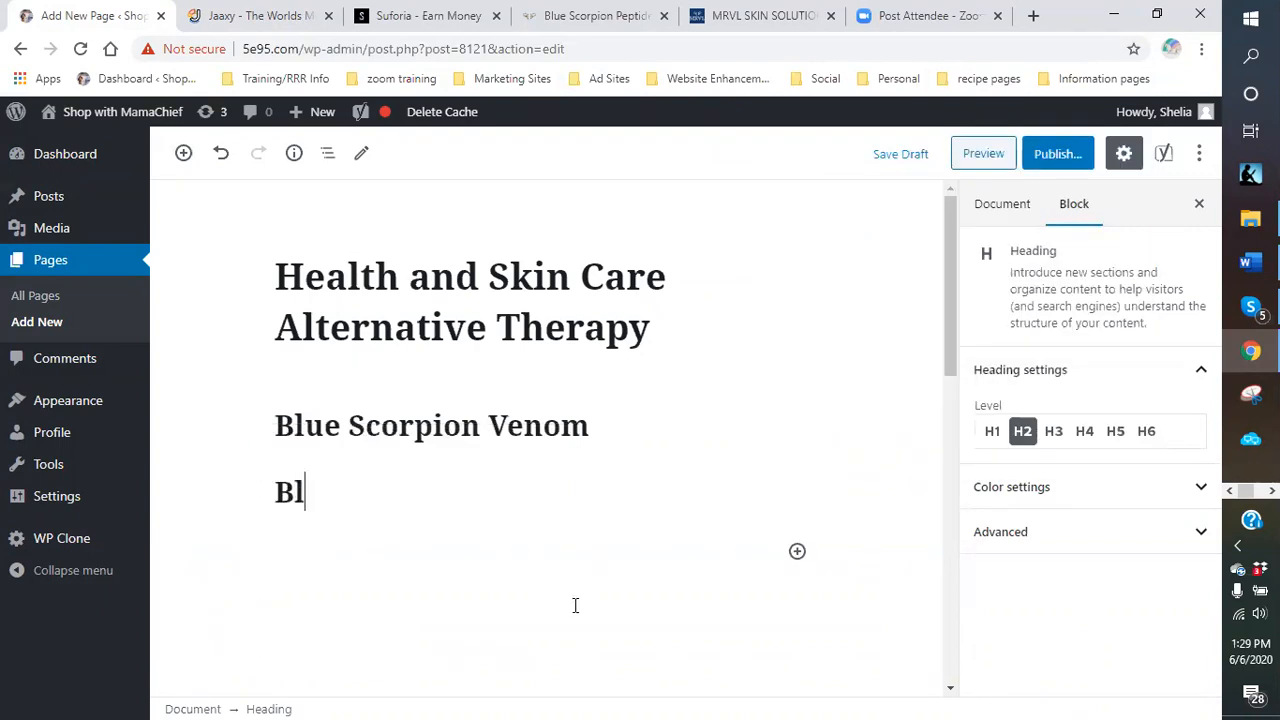
type("ue Scopr")
key("BackSpace")
key("BackSpace")
type("r")
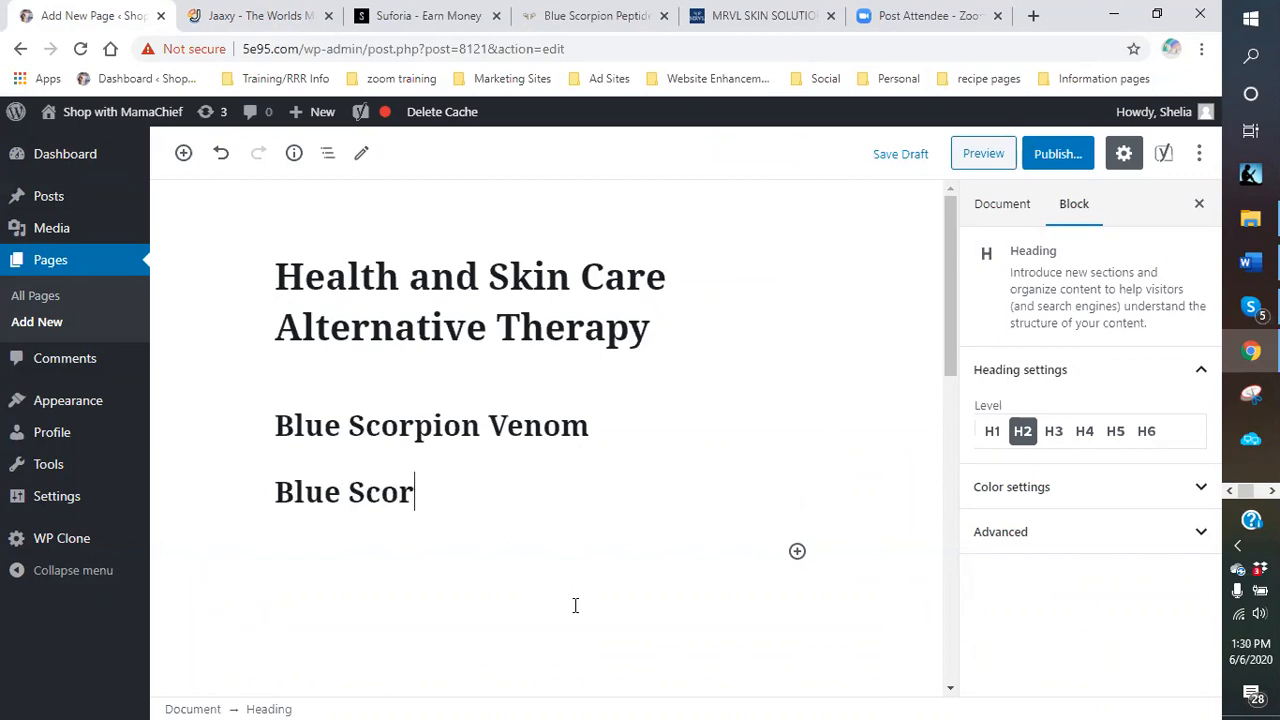
type("pion ")
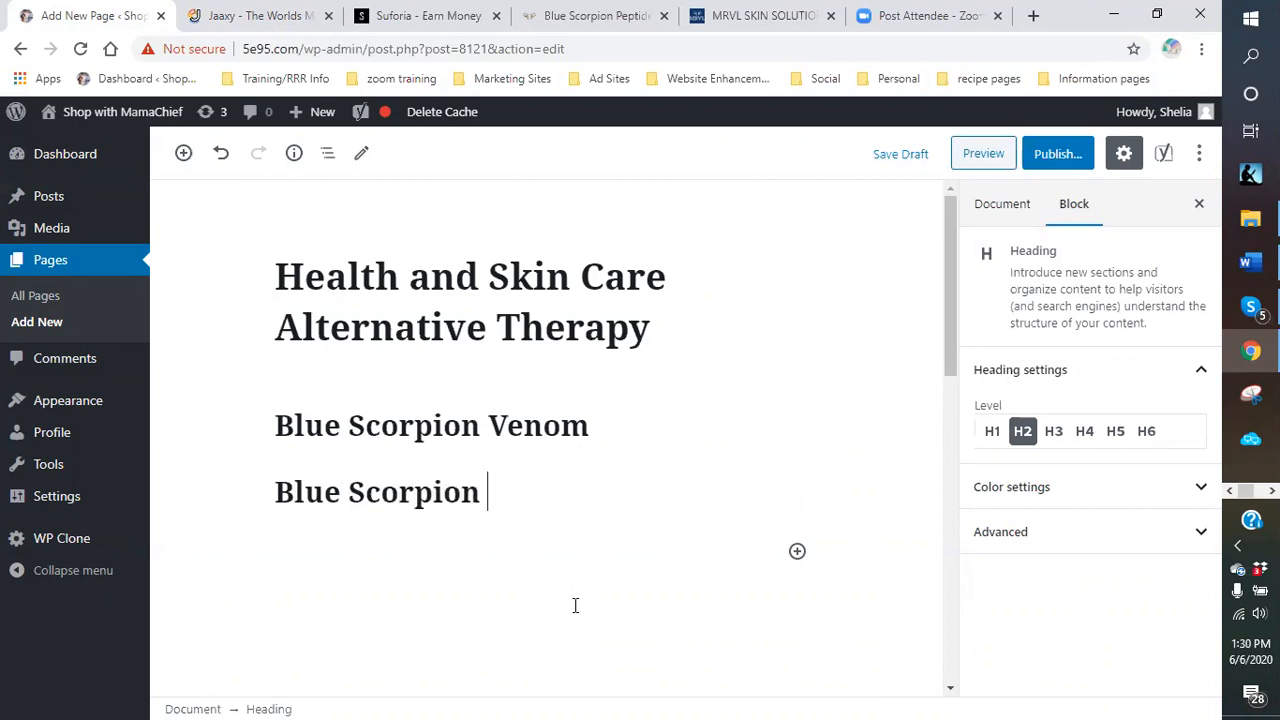
type("pe")
key("BackSpace")
key("BackSpace")
type("Peptide")
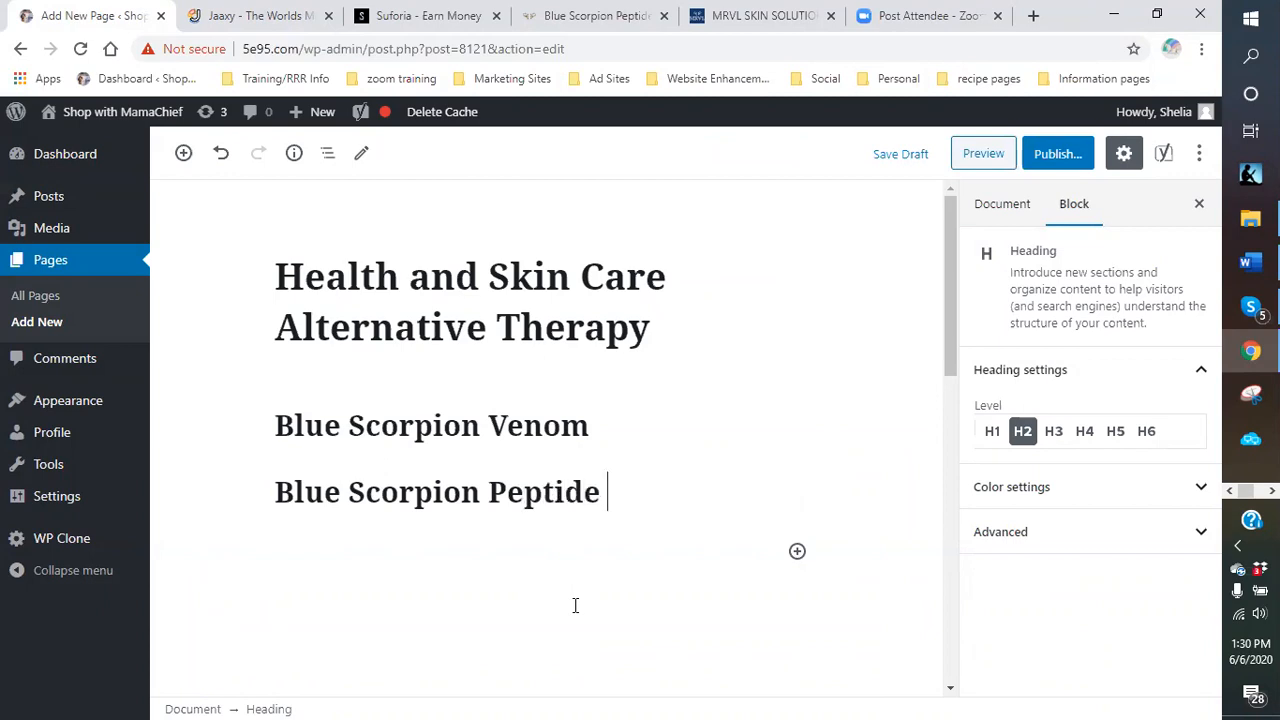
type(" Beau")
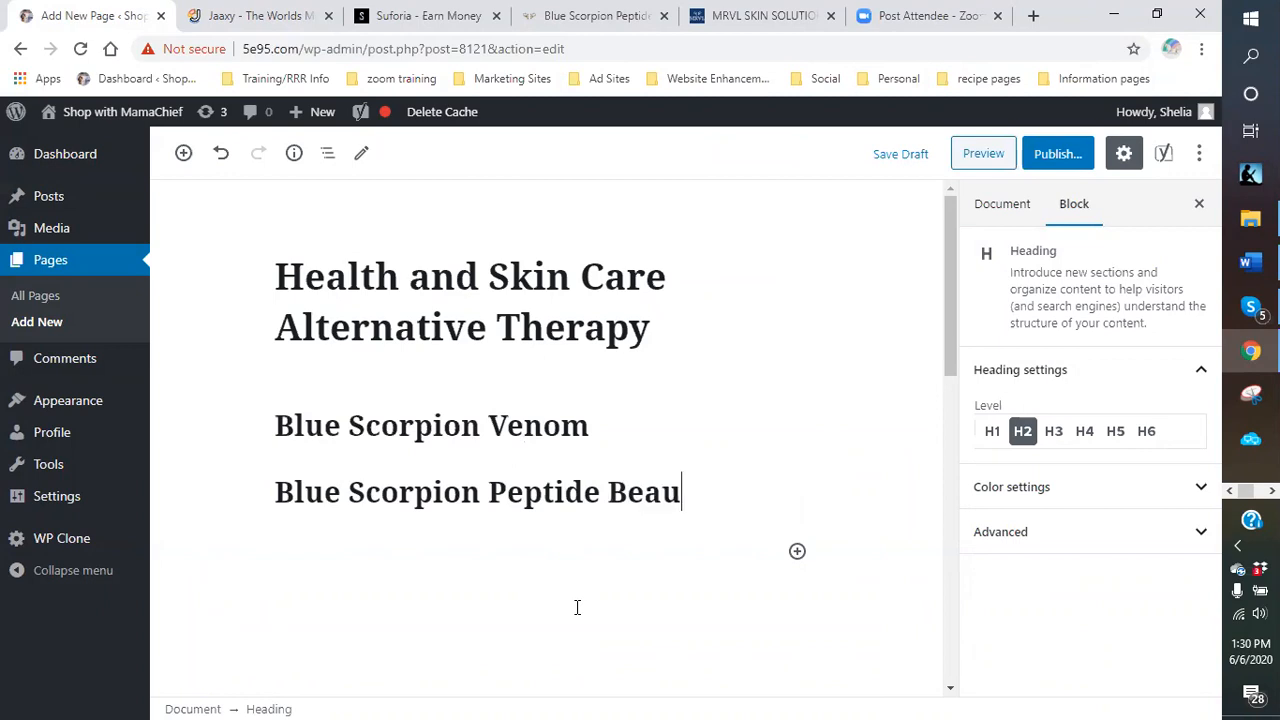
type("ty products")
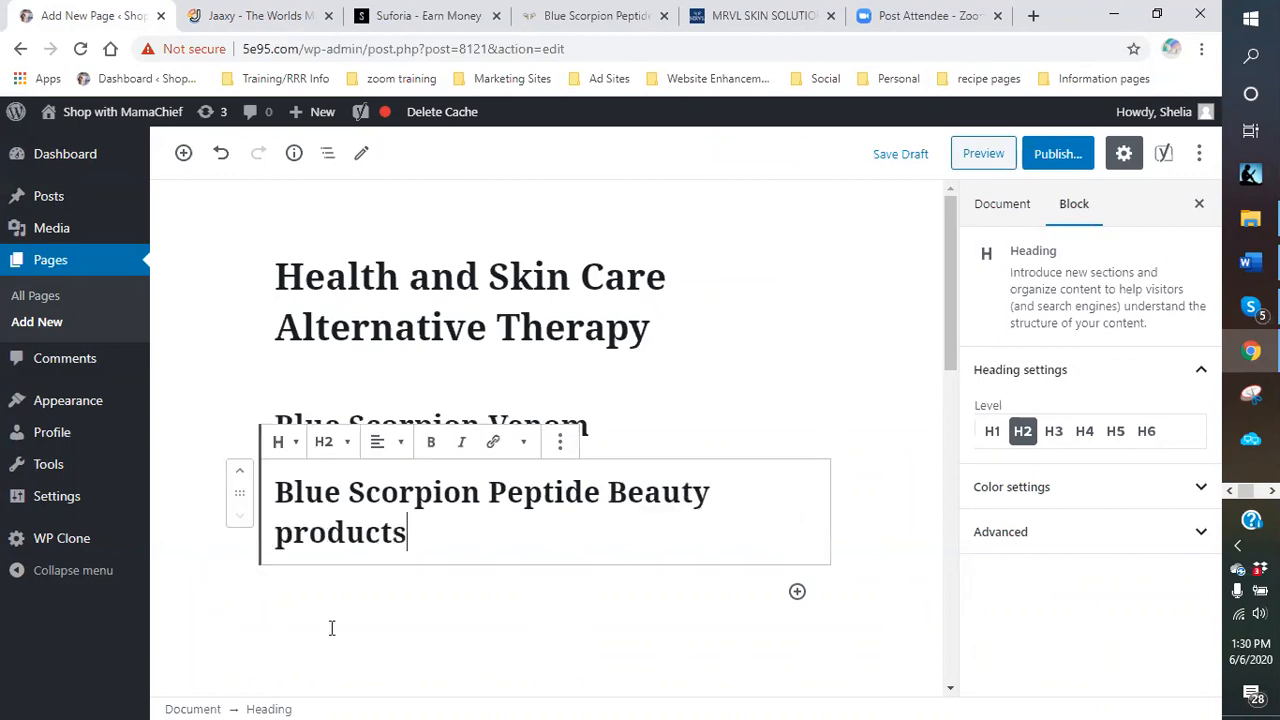
left_click(380, 443)
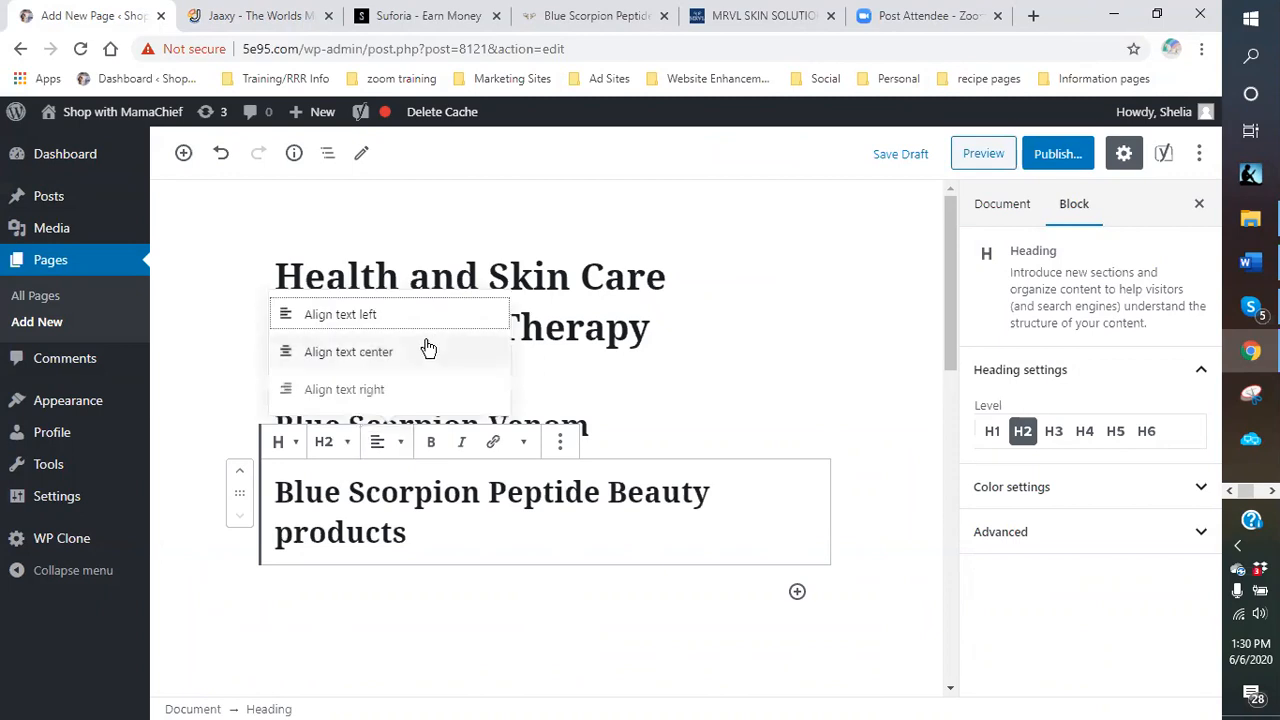
left_click(352, 354)
Add an empty paragraph below the headings and switch to the MRVL store page.
left_click(629, 574)
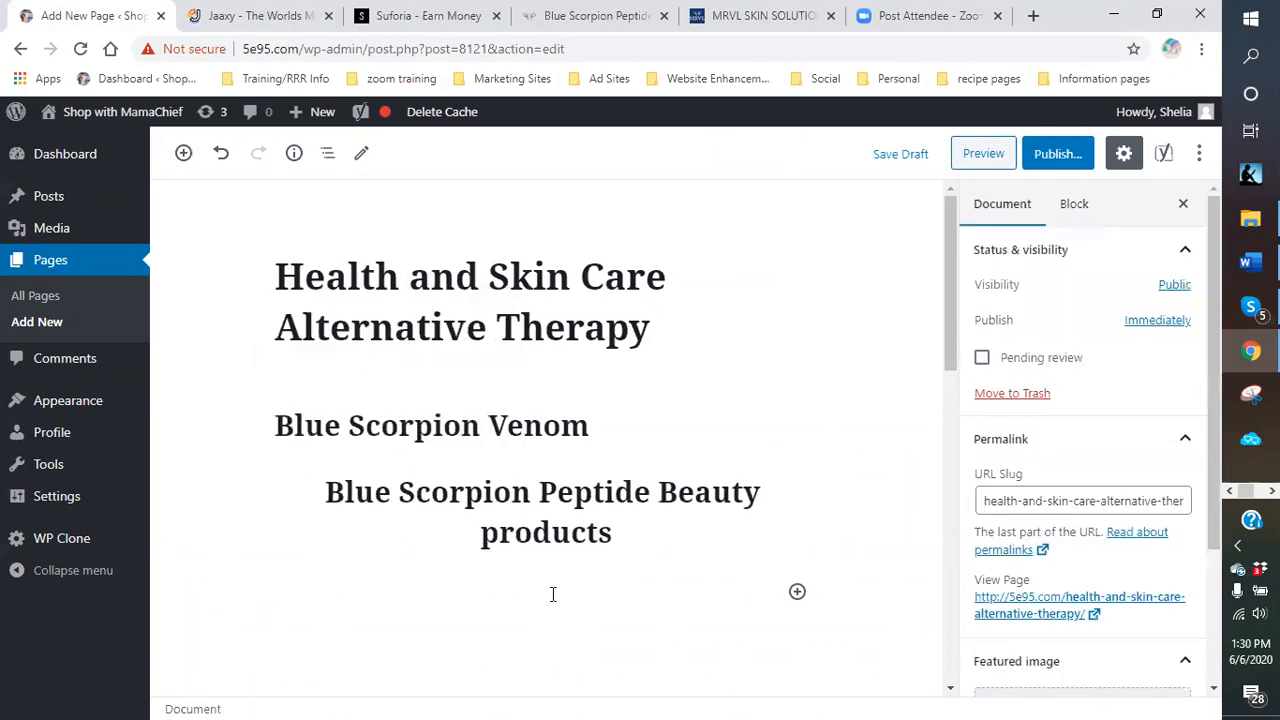
left_click(551, 591)
left_click(805, 610)
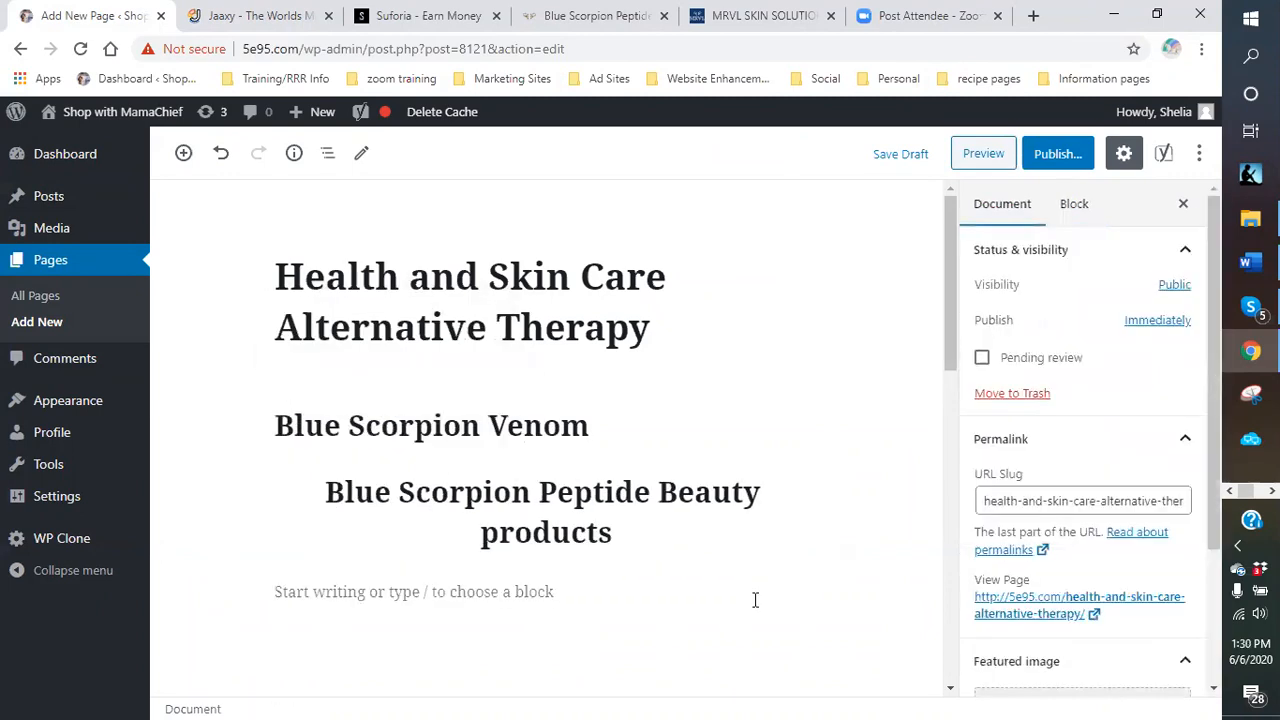
left_click(414, 590)
left_click(755, 16)
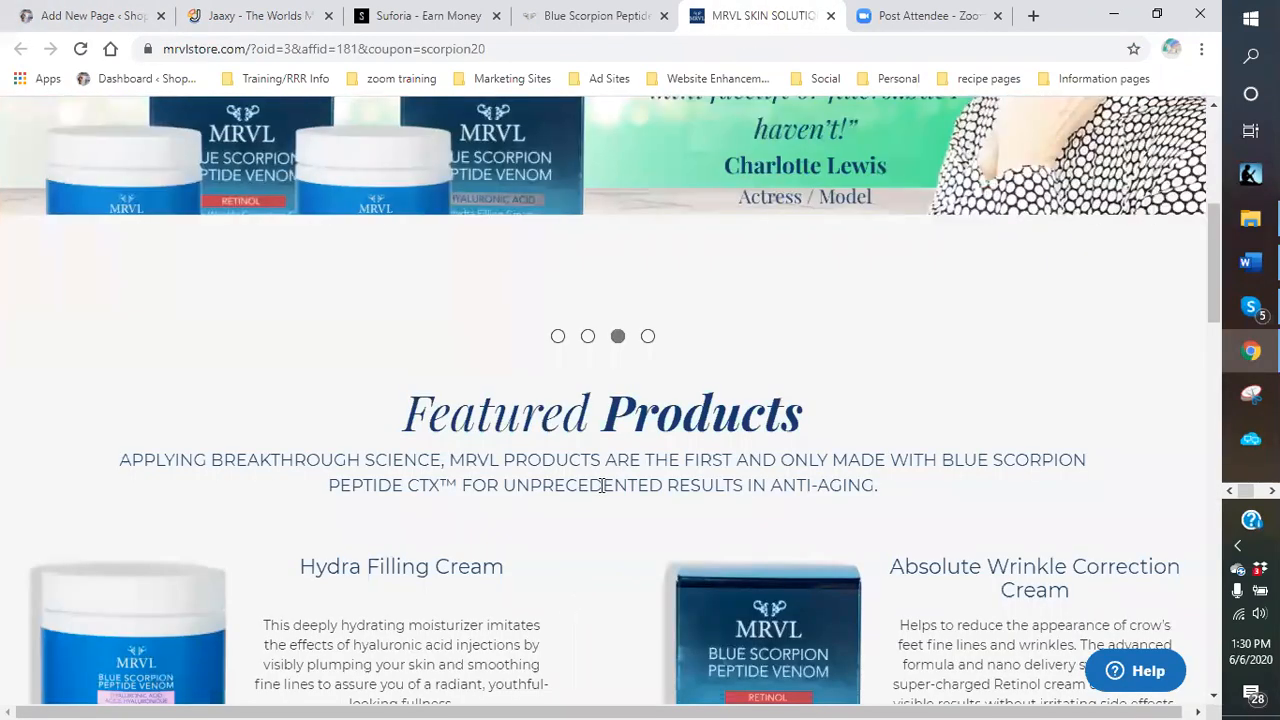
Browse the MRVL store's featured Blue Scorpion products, then go back to the WordPress page editor.
scroll(600, 498, "down", 2)
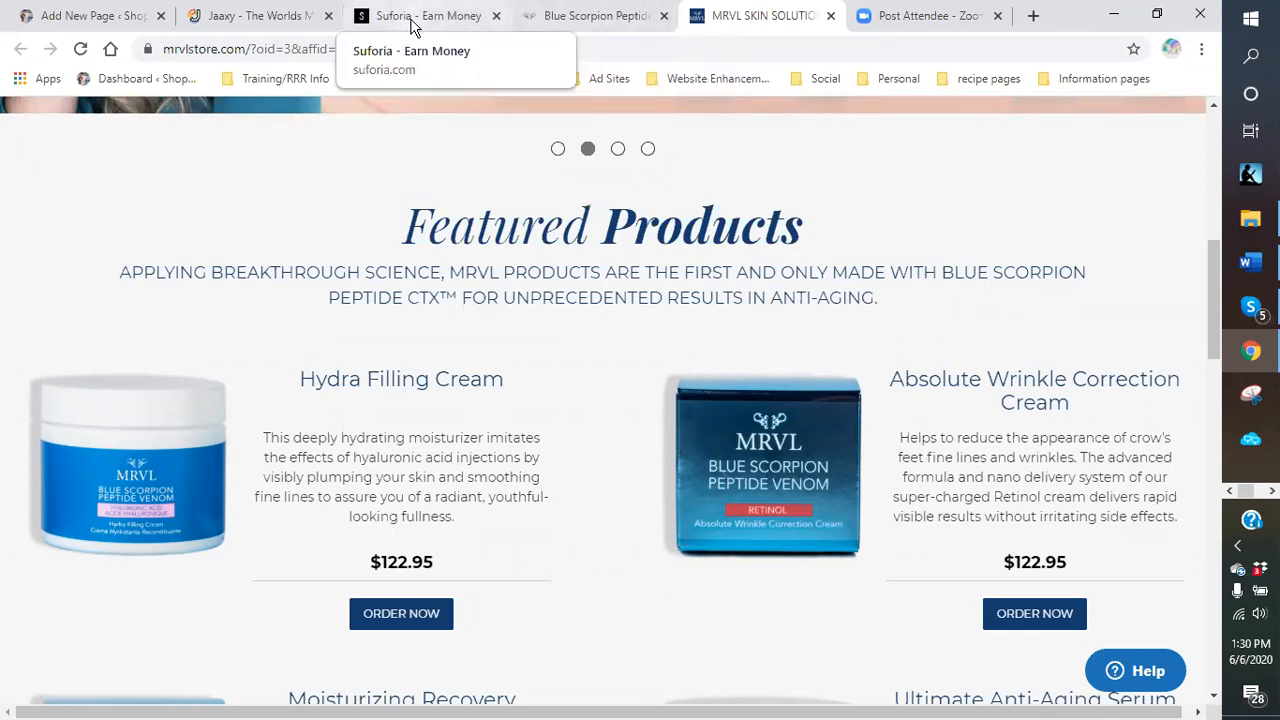
left_click(88, 16)
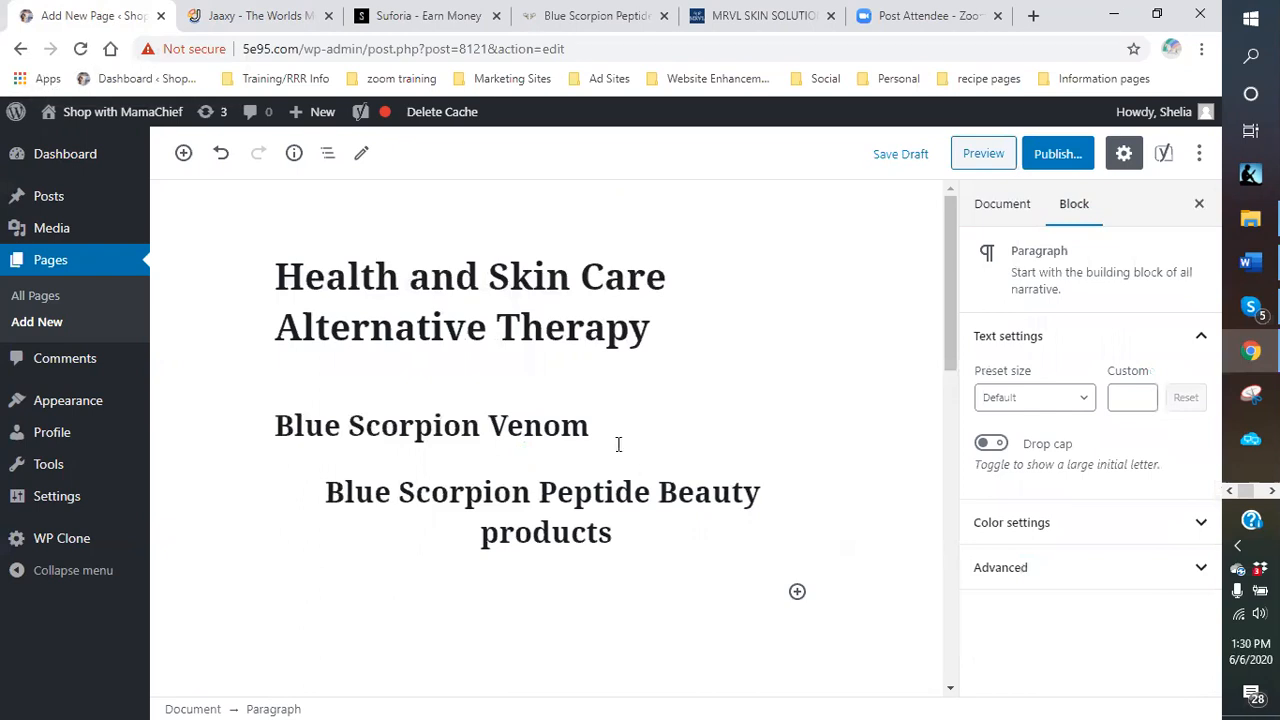
left_click(760, 16)
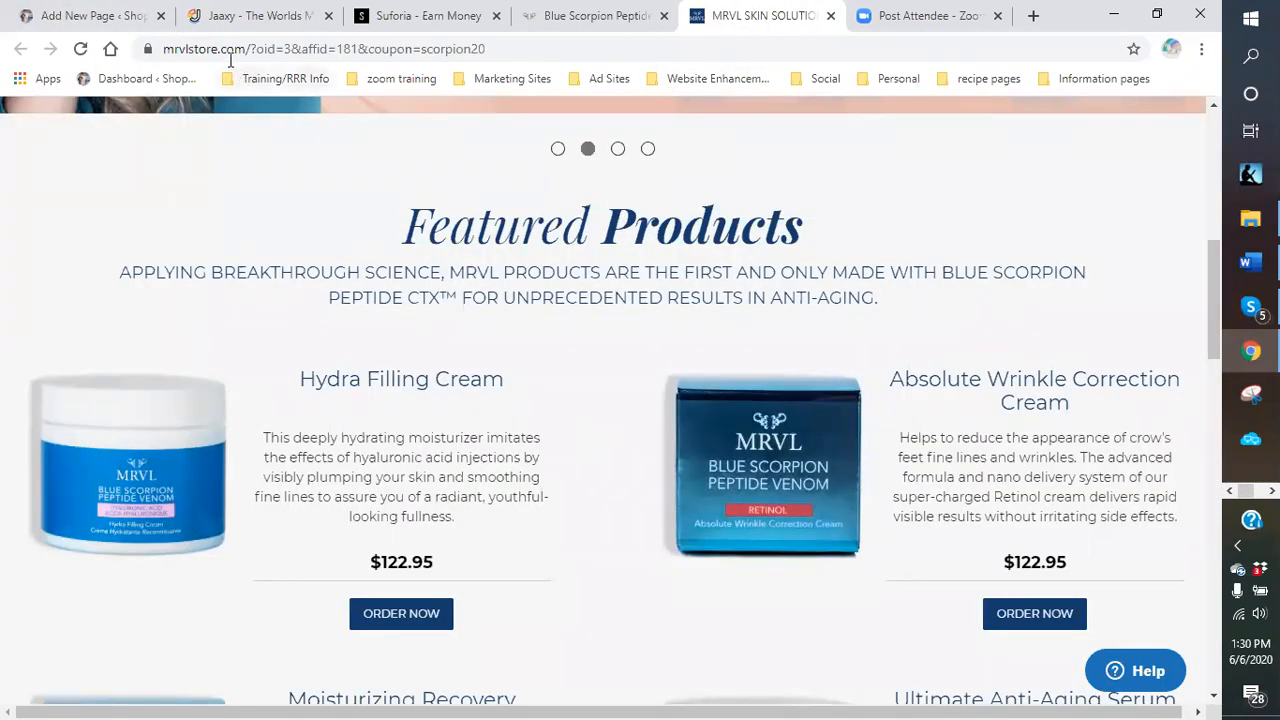
left_click(74, 18)
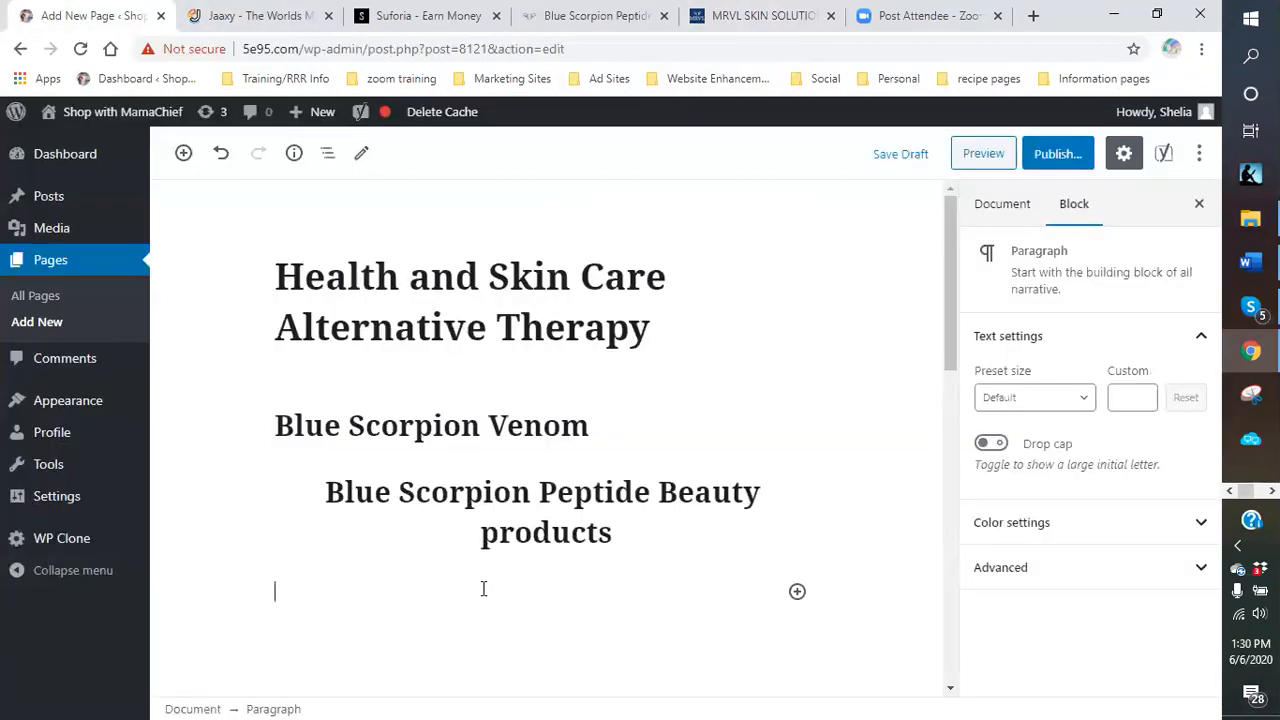
left_click(797, 591)
Add an H3 heading reading 'Hydra Filing cream - Alternative Therapy'.
left_click(1050, 338)
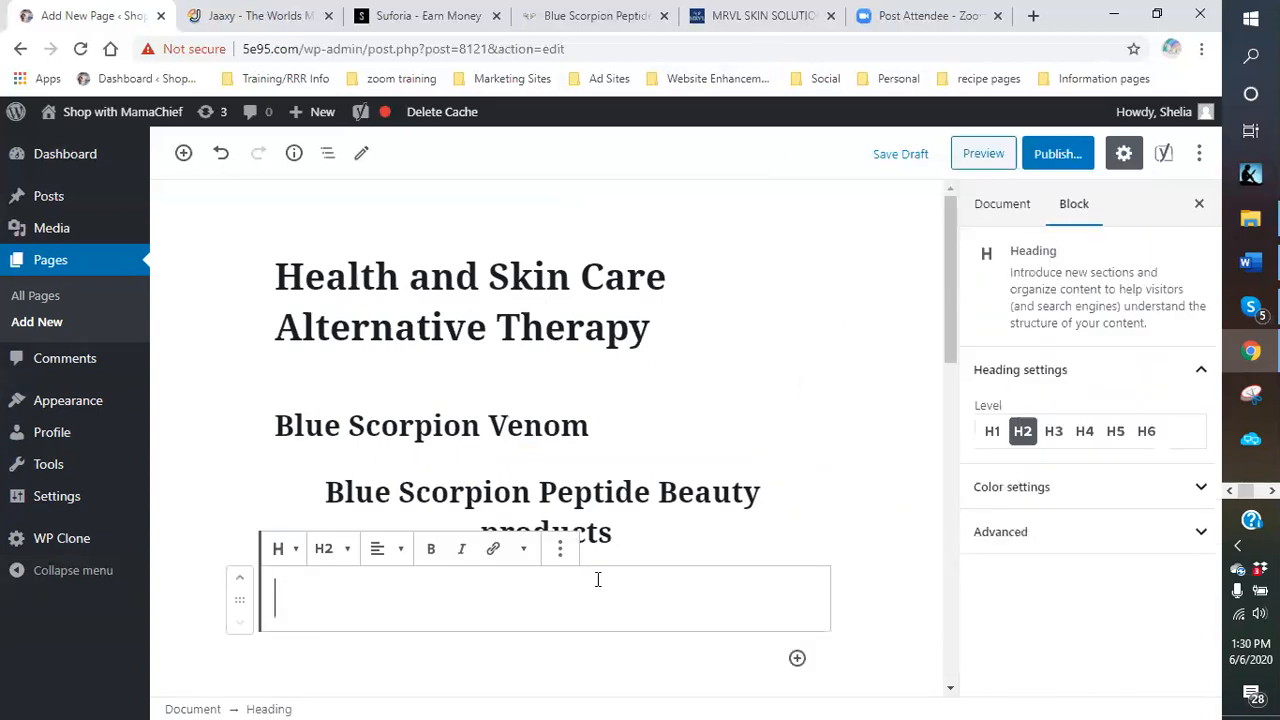
left_click(340, 550)
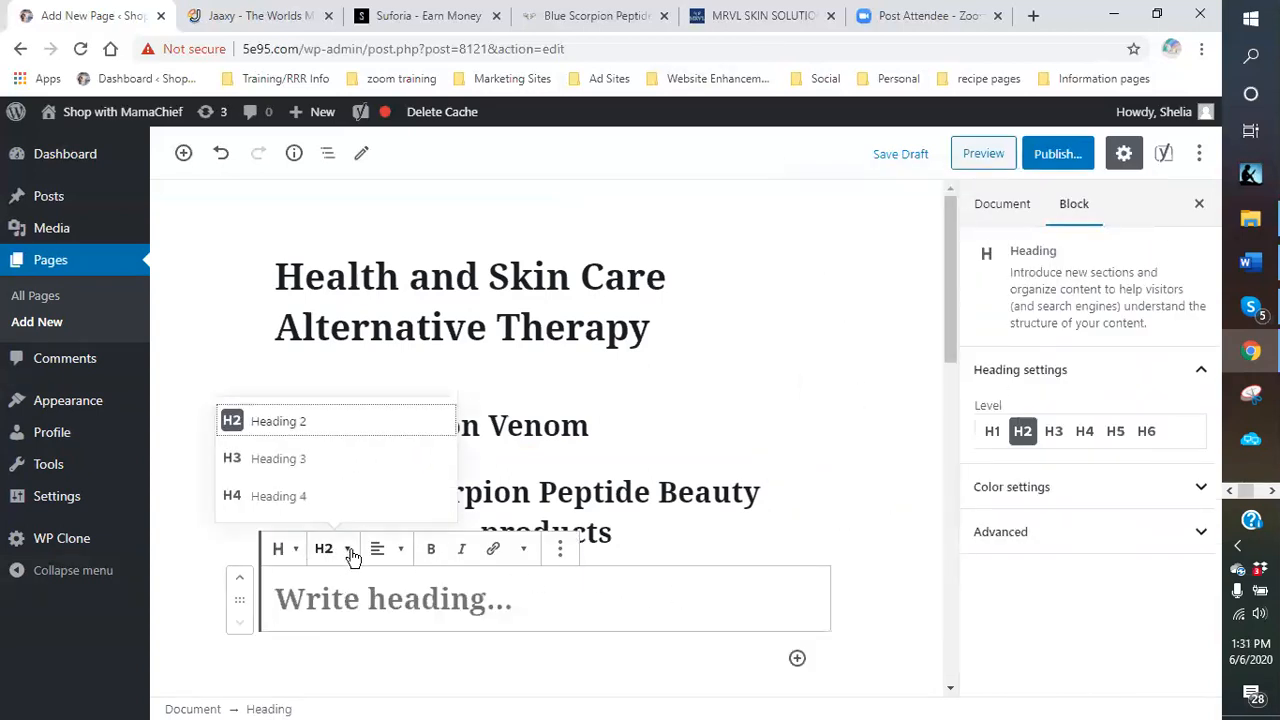
left_click(308, 460)
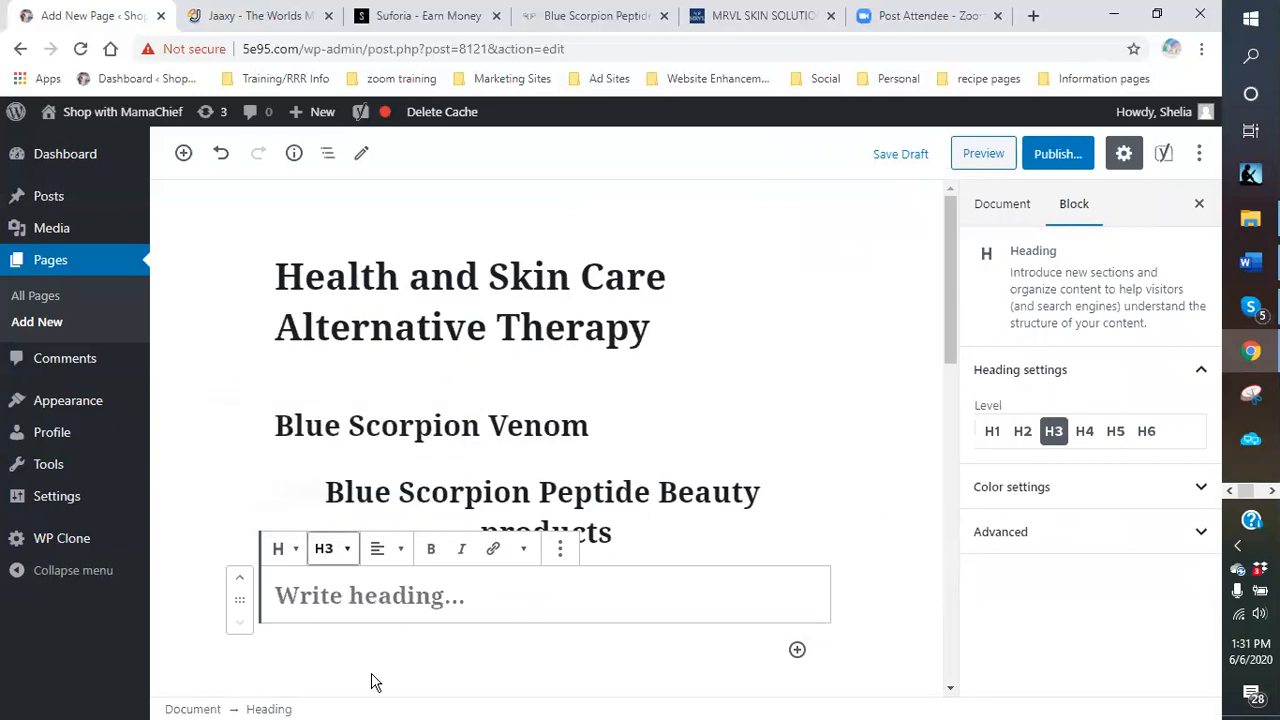
left_click(352, 594)
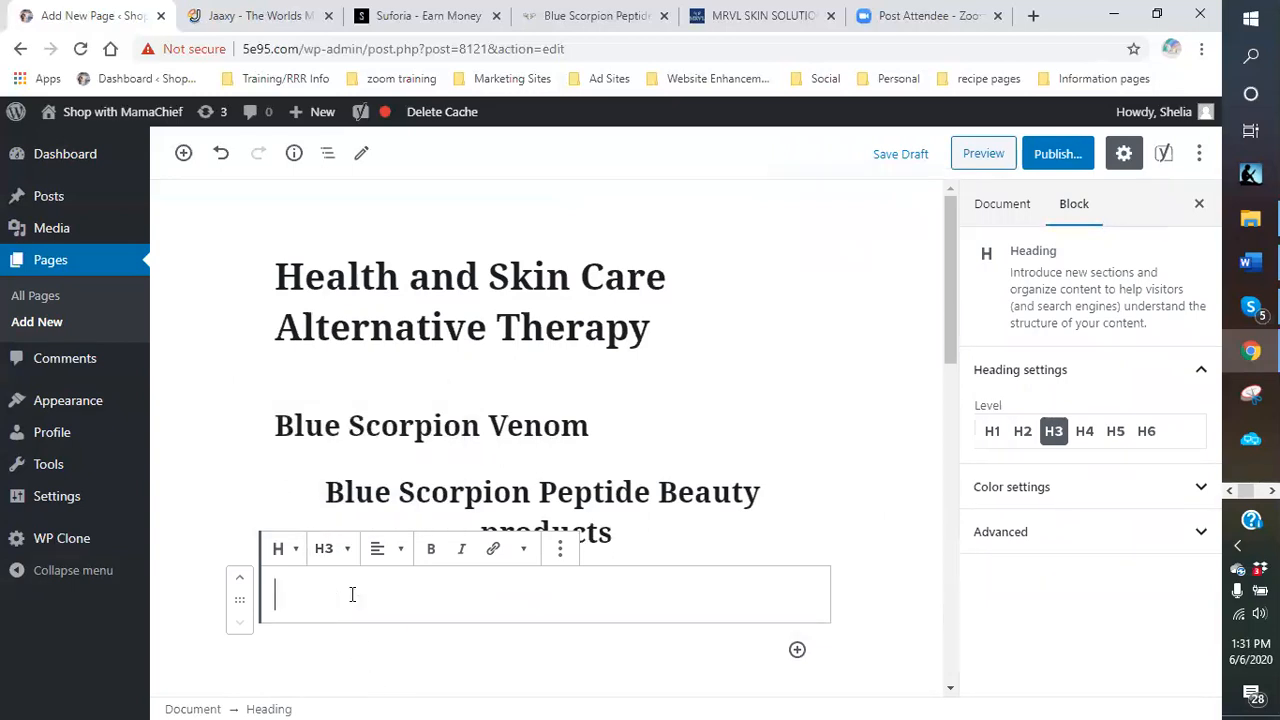
type("Hydra")
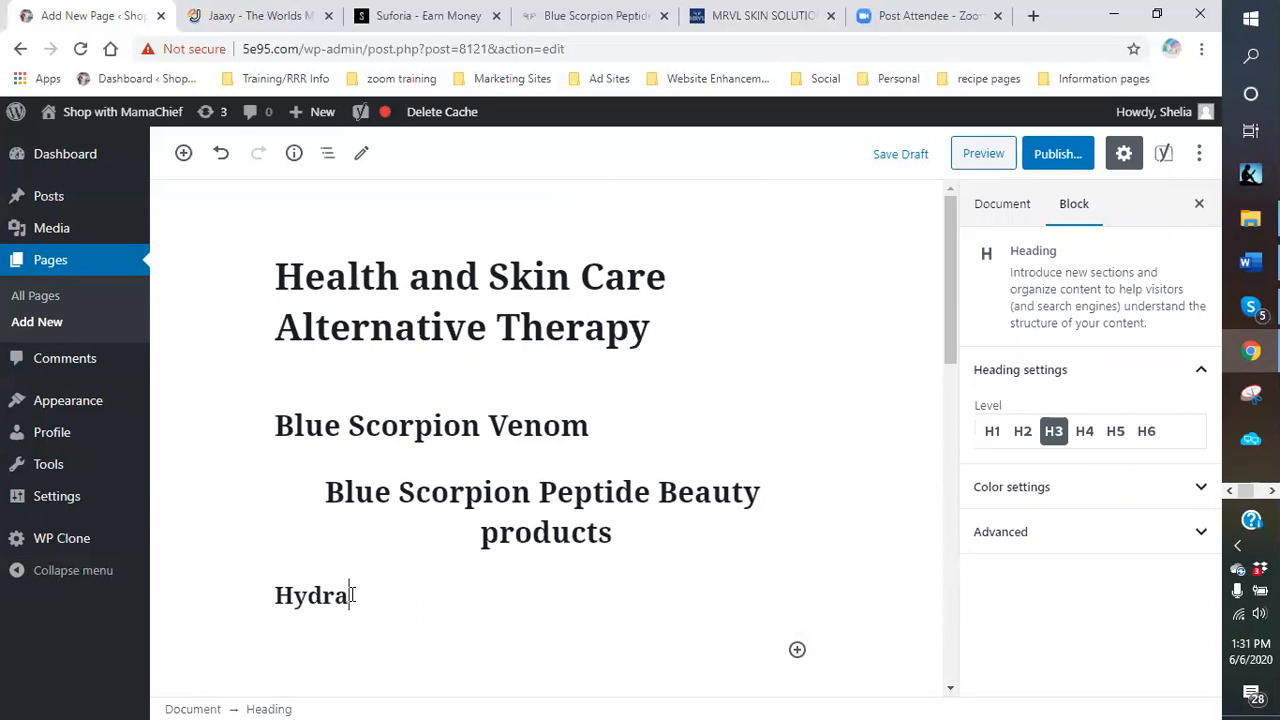
type(" Filing cre")
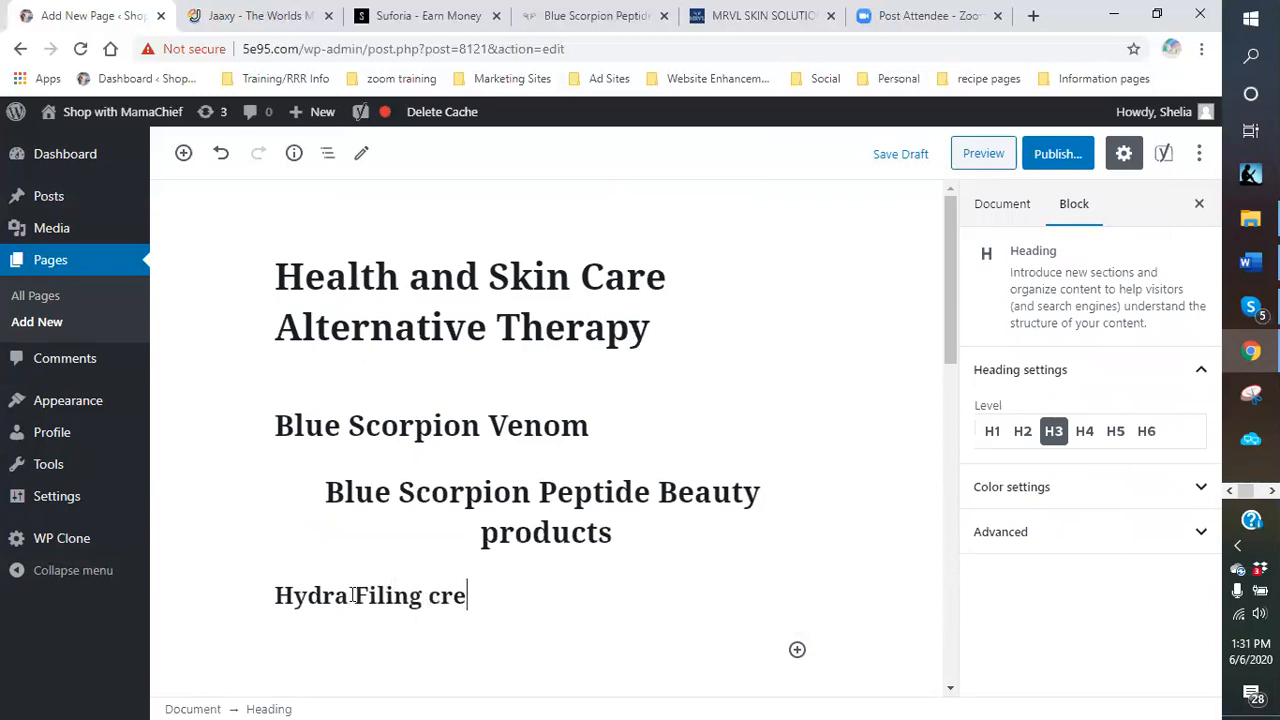
type("am - Alte")
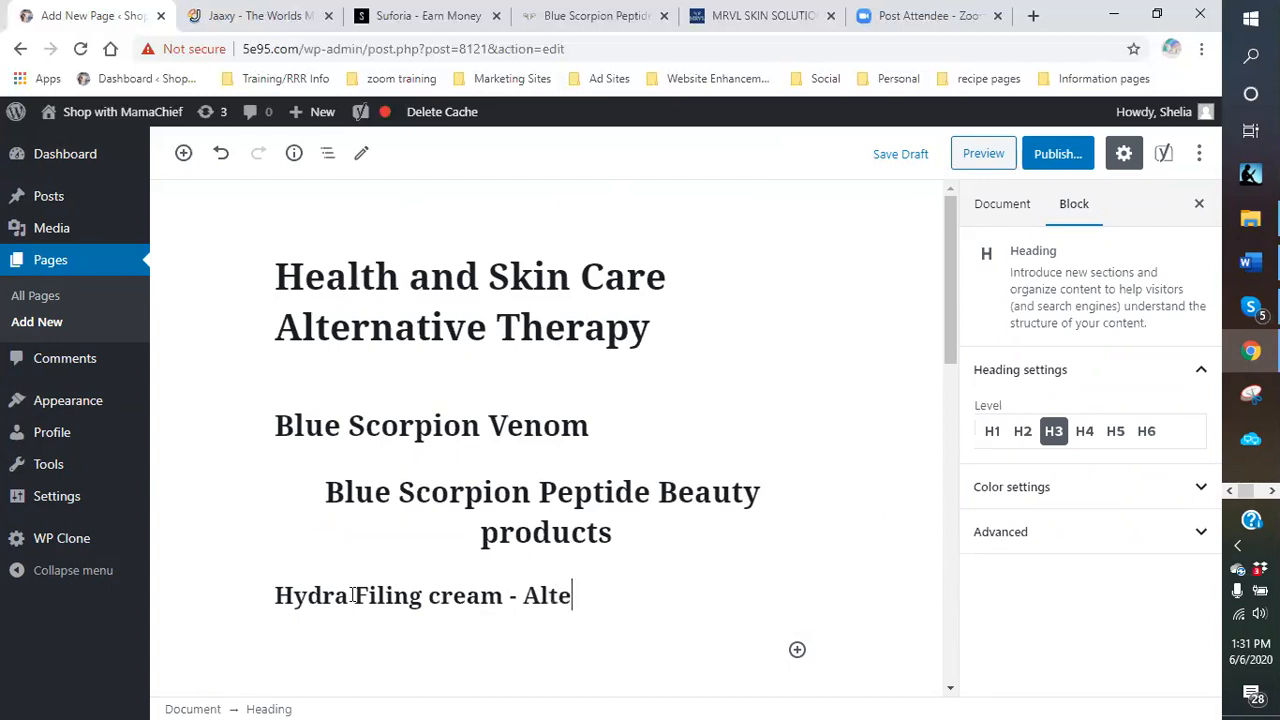
type("rnative Therapy")
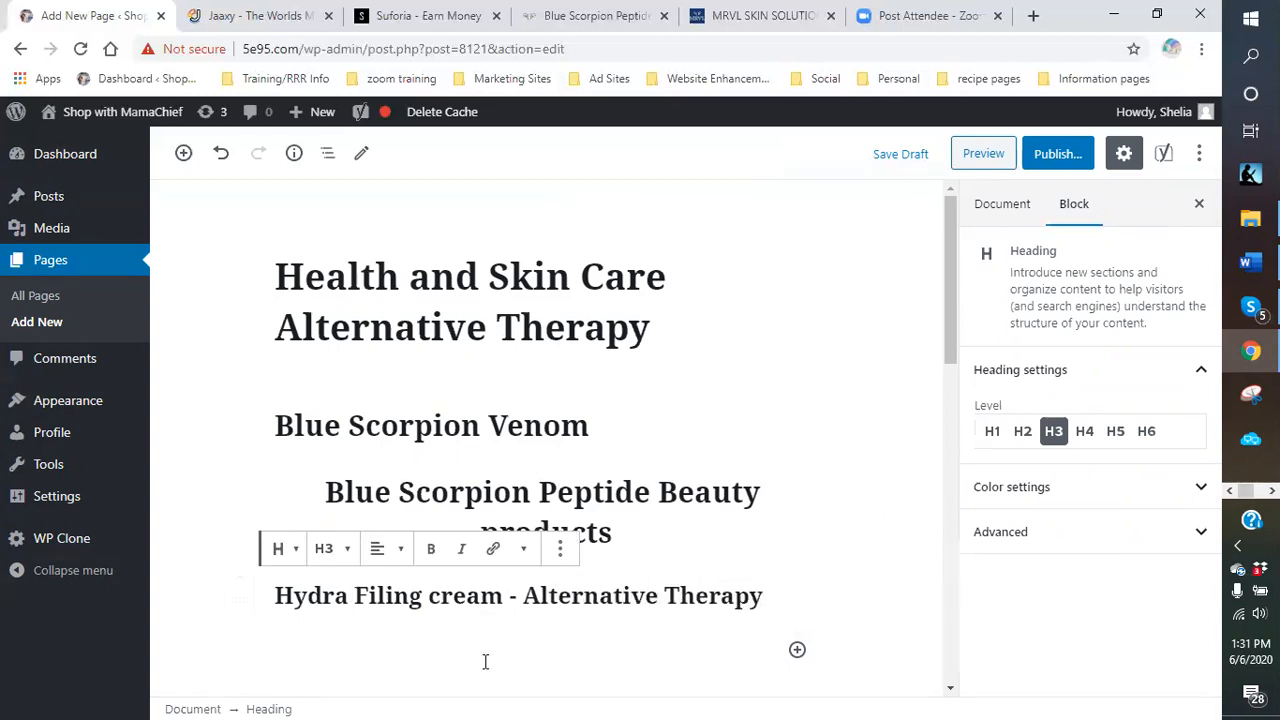
Insert another empty heading block below and switch to the MRVL store tab.
left_click(797, 649)
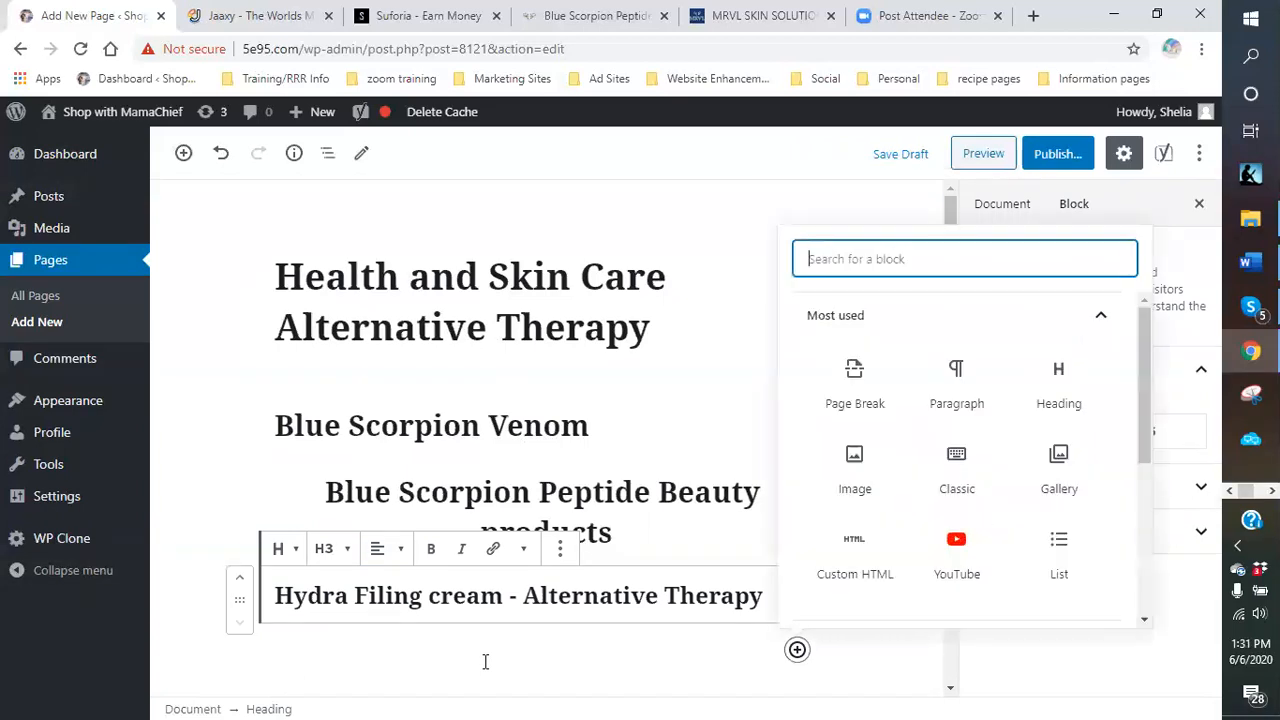
left_click(1051, 410)
left_click(752, 16)
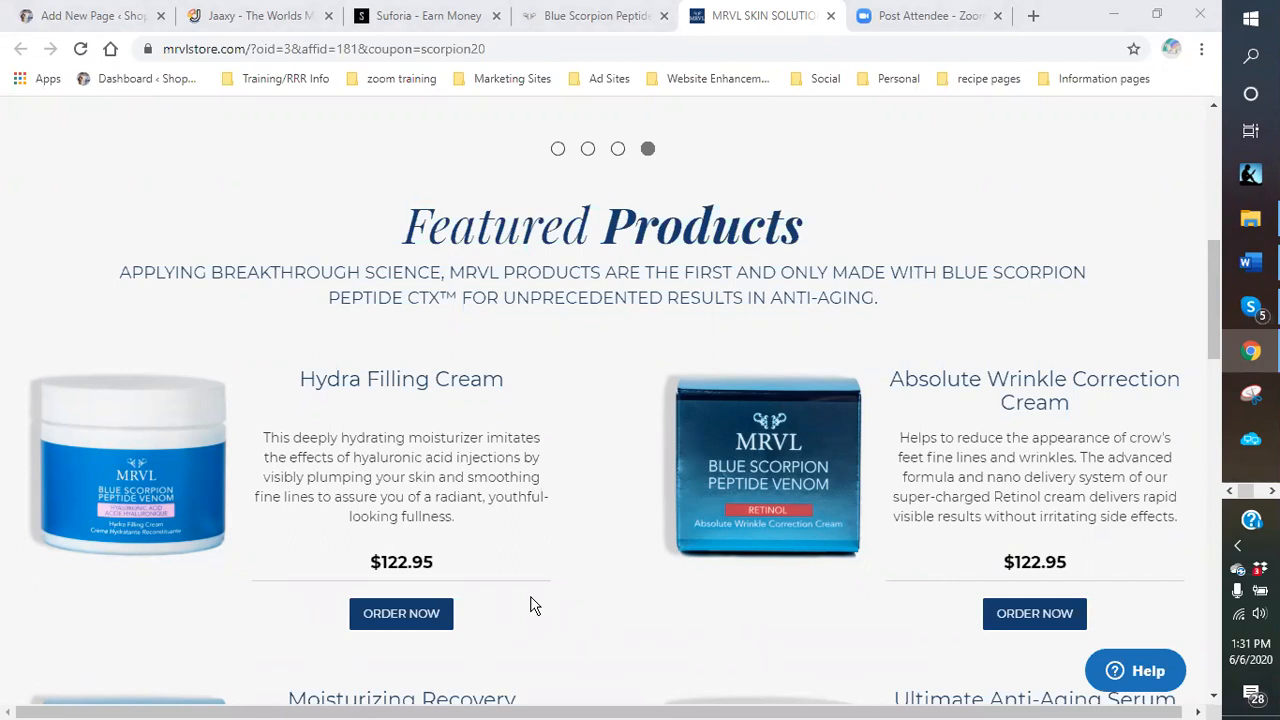
Copy 'Absolute Wrinkle Correction Cream' from the store and paste it as an unlinked H3 heading.
left_click_drag(1070, 400, 888, 385)
key("ctrl+c")
right_click(912, 387)
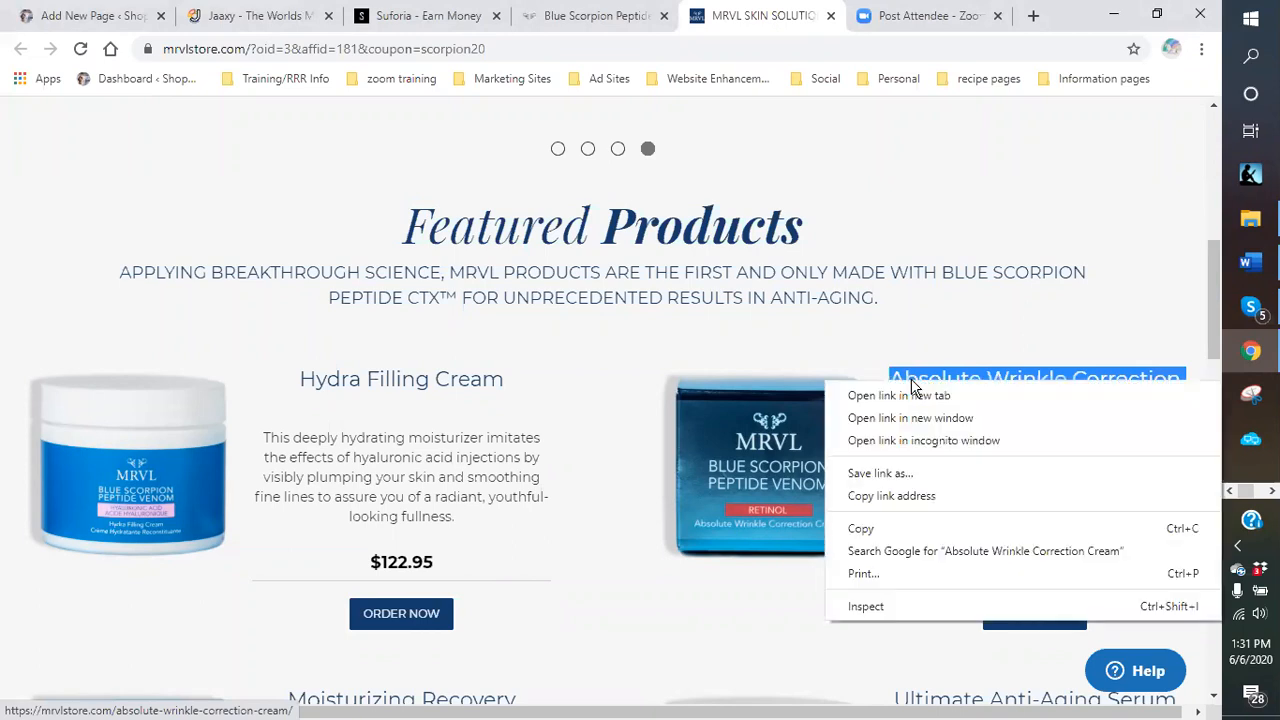
left_click(868, 529)
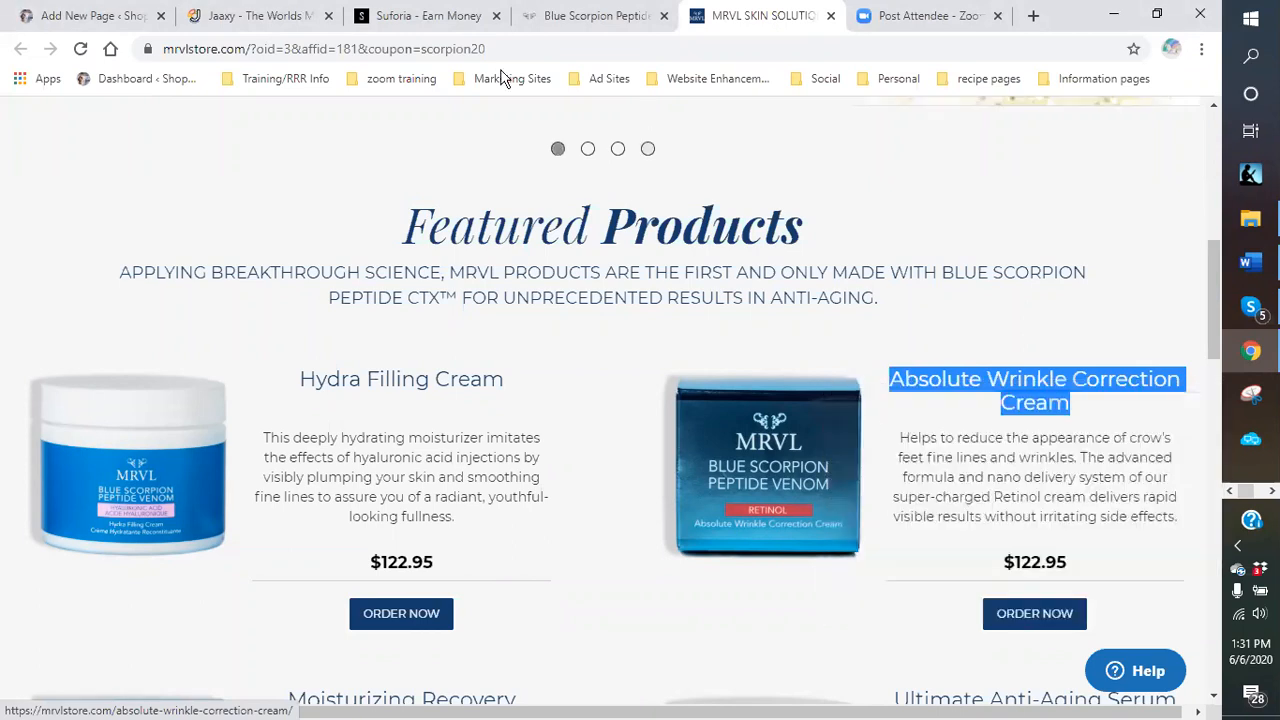
left_click(126, 16)
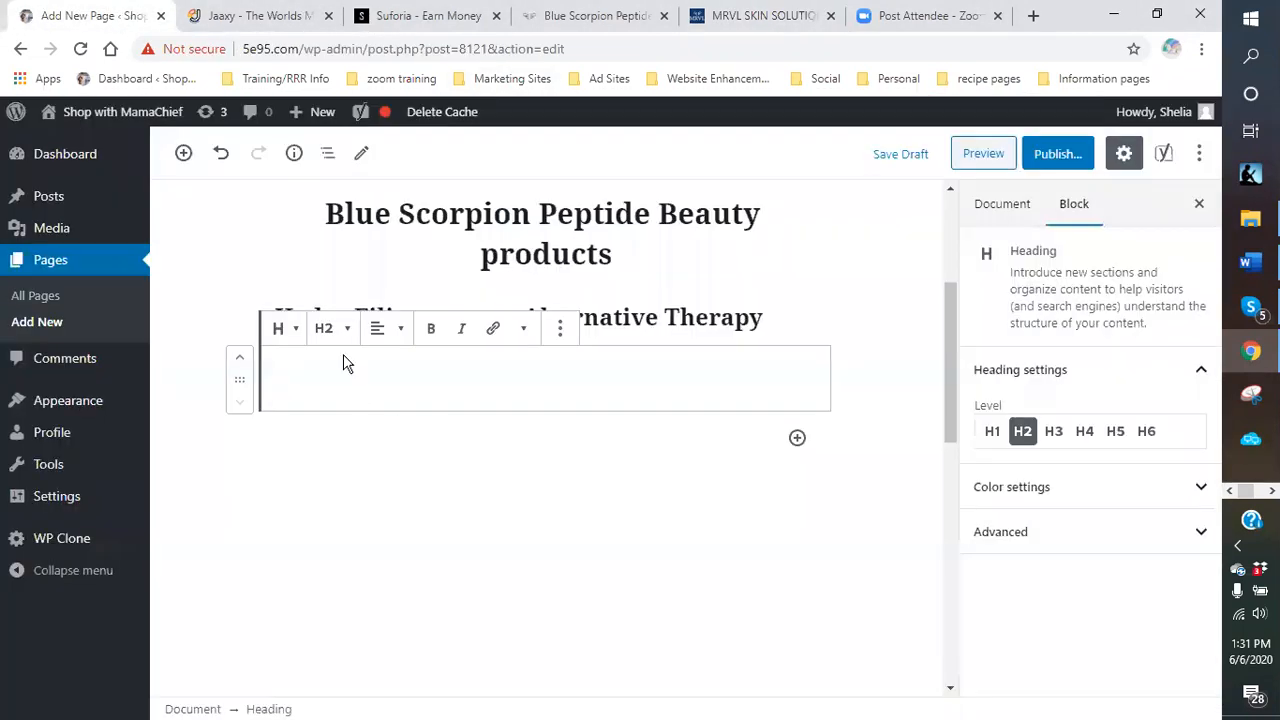
left_click(333, 328)
left_click(289, 249)
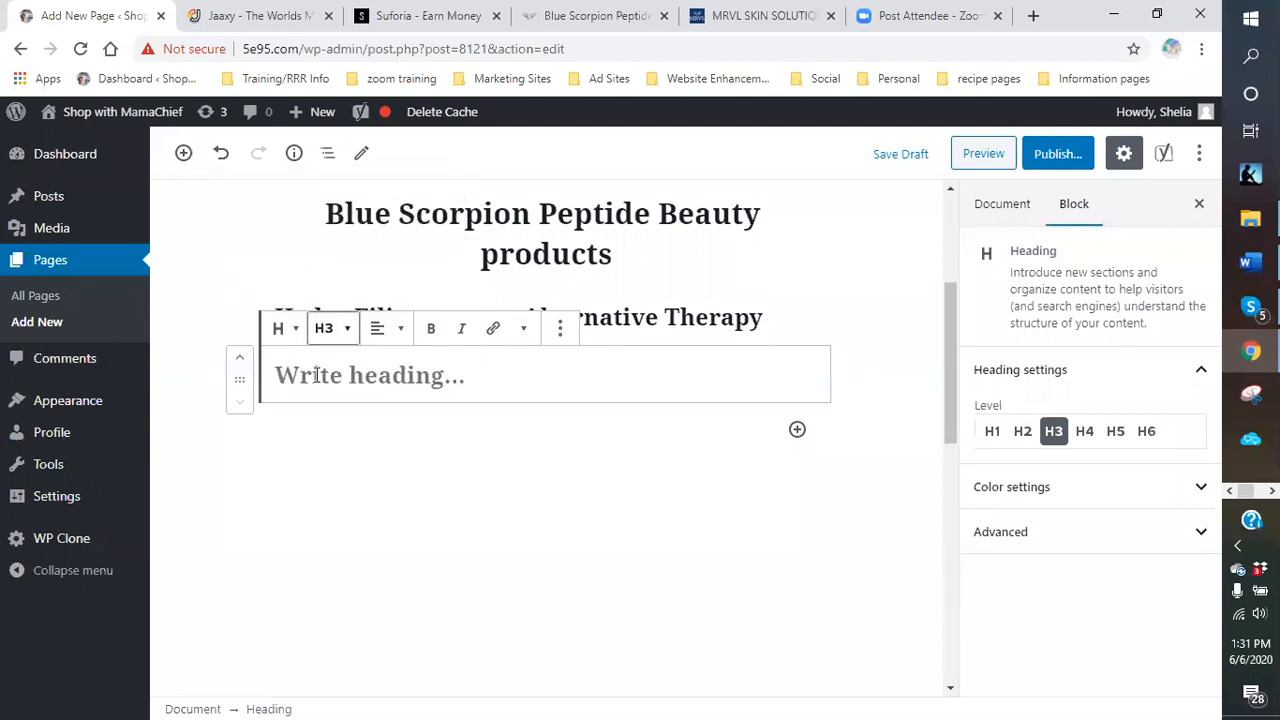
right_click(336, 375)
left_click(400, 523)
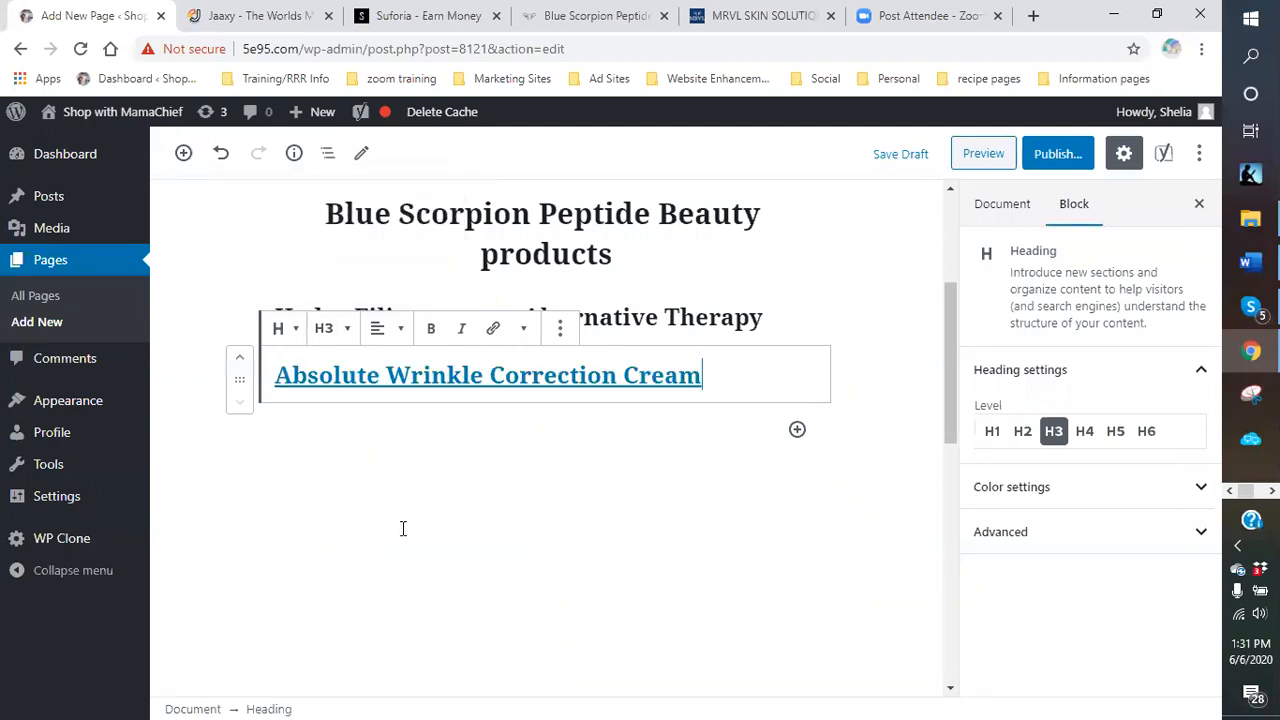
left_click(624, 405)
left_click(558, 375)
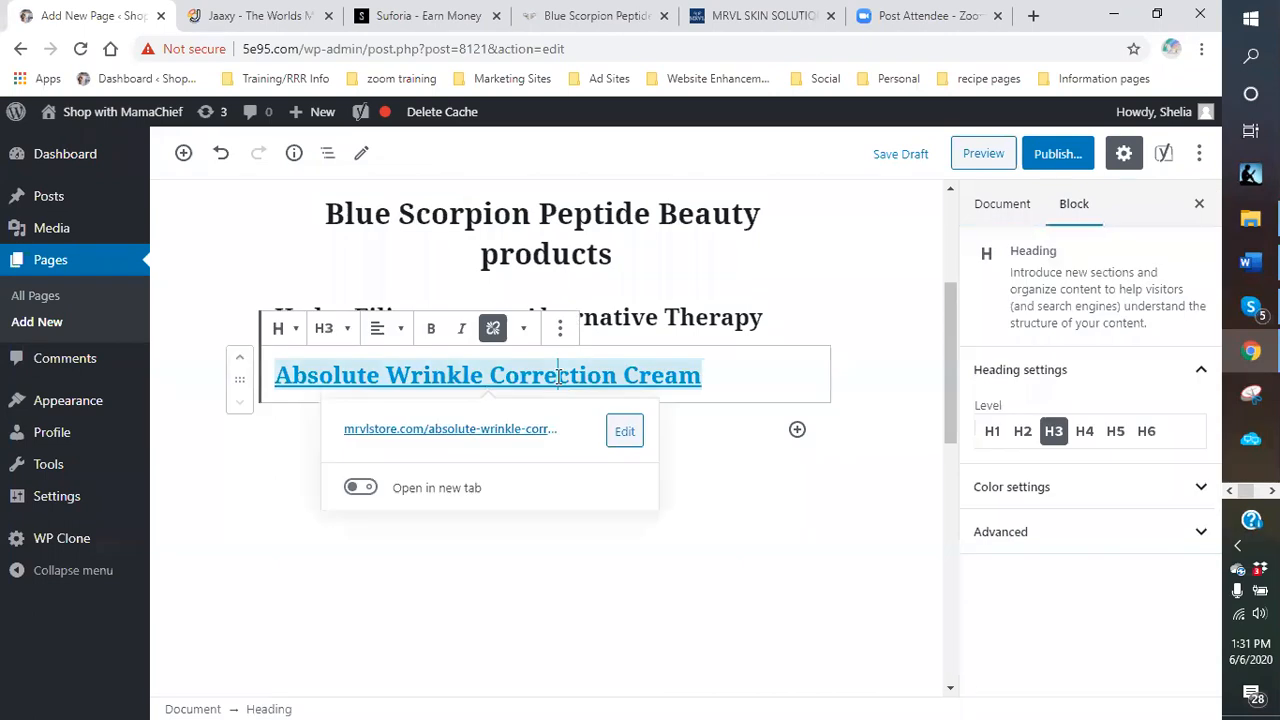
left_click(493, 328)
Copy the 'Moisturizing Recovery Cream' product name from the store and return to the editor.
left_click(797, 429)
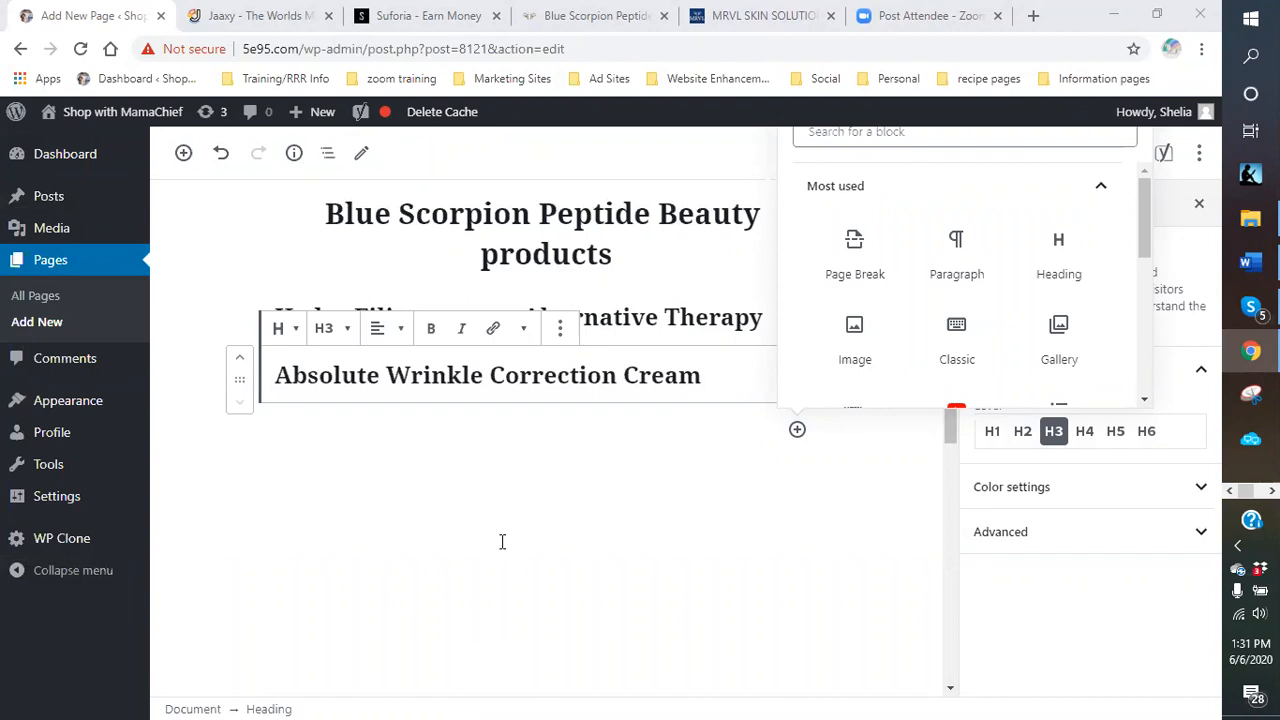
left_click(759, 18)
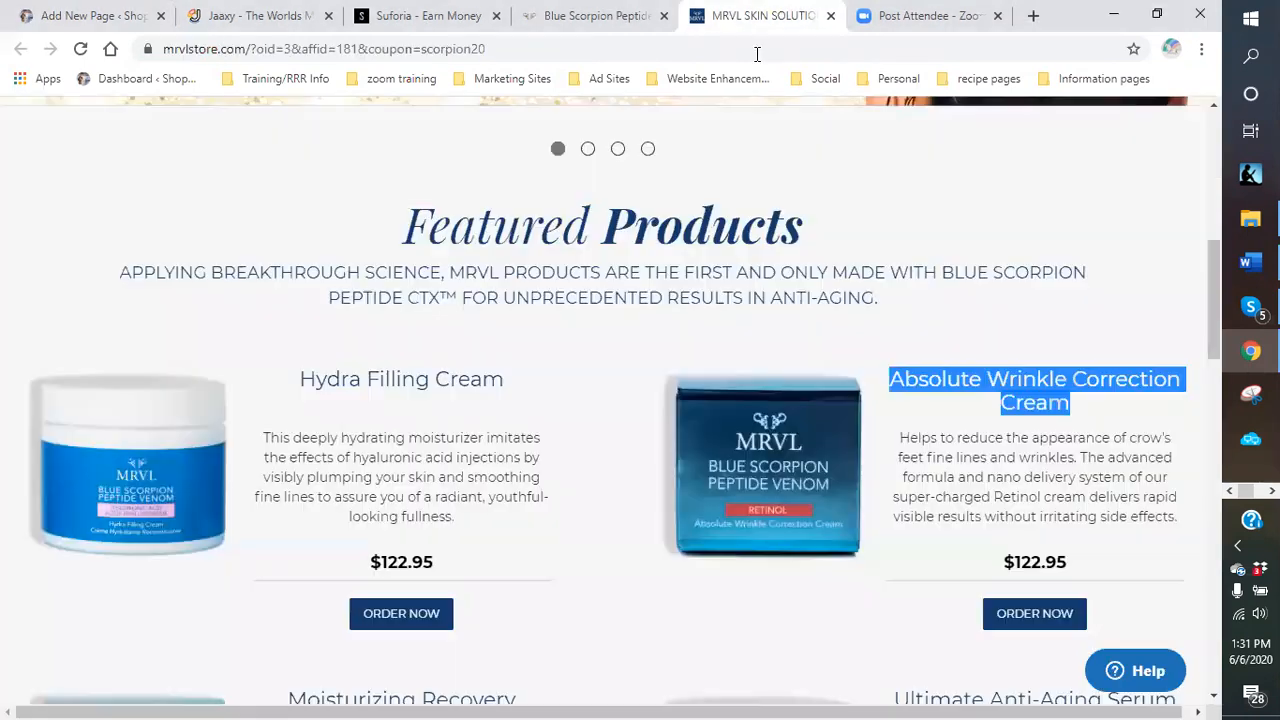
left_click(618, 612)
scroll(618, 612, "down", 3)
left_click_drag(482, 360, 310, 322)
right_click(344, 326)
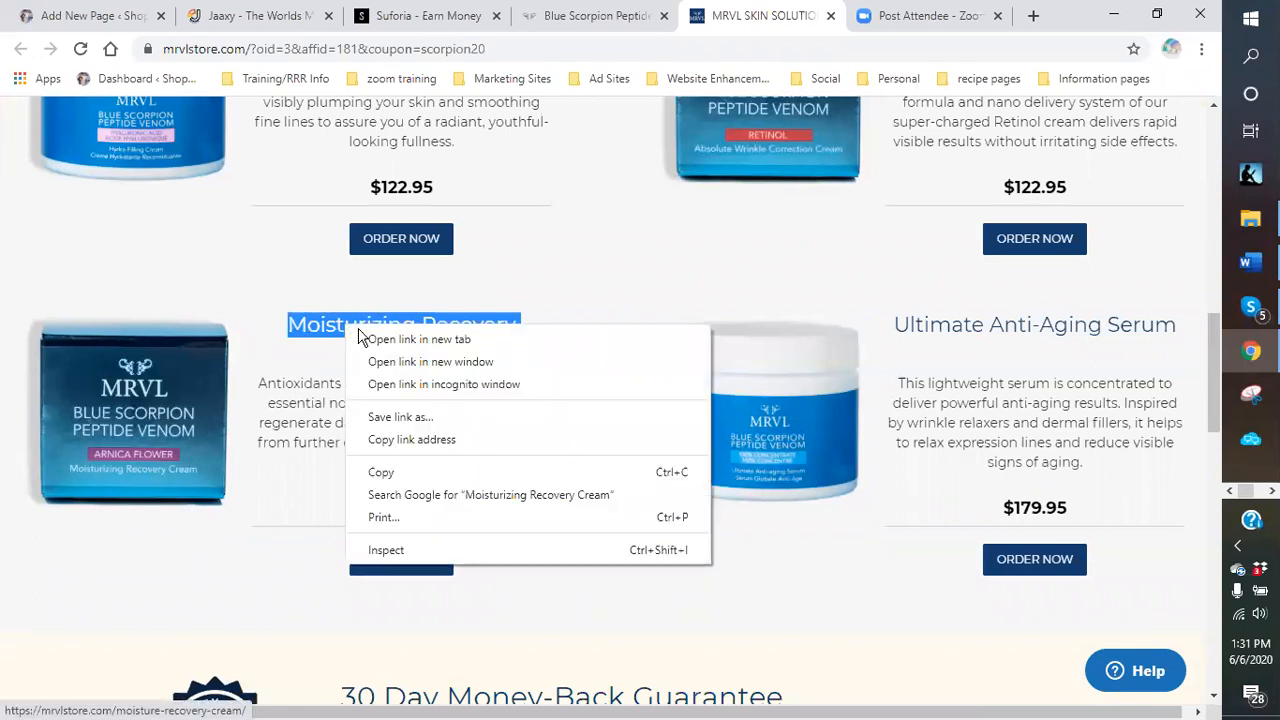
left_click(382, 472)
left_click(90, 16)
left_click(797, 432)
Add an unlinked H3 heading 'Moisturizing Recovery Cream' below the previous product heading.
left_click(797, 432)
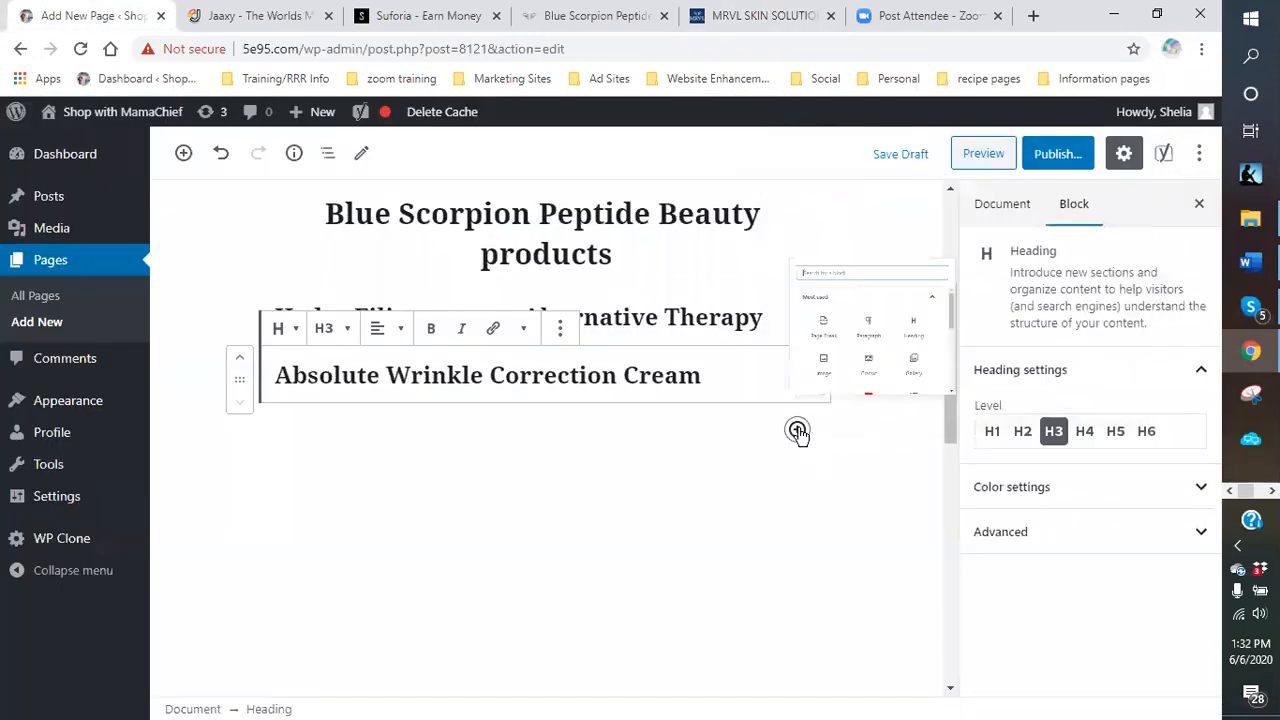
left_click(1058, 252)
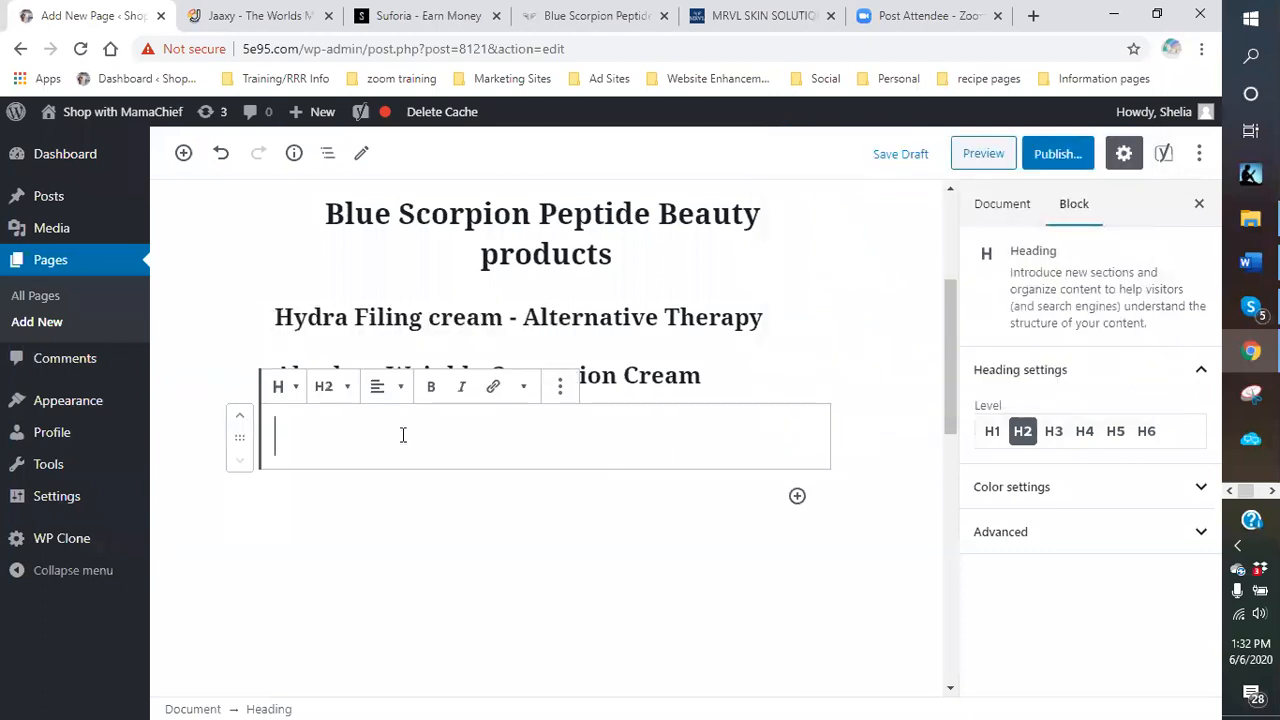
left_click(336, 386)
left_click(275, 296)
left_click(340, 446)
right_click(340, 446)
left_click(384, 292)
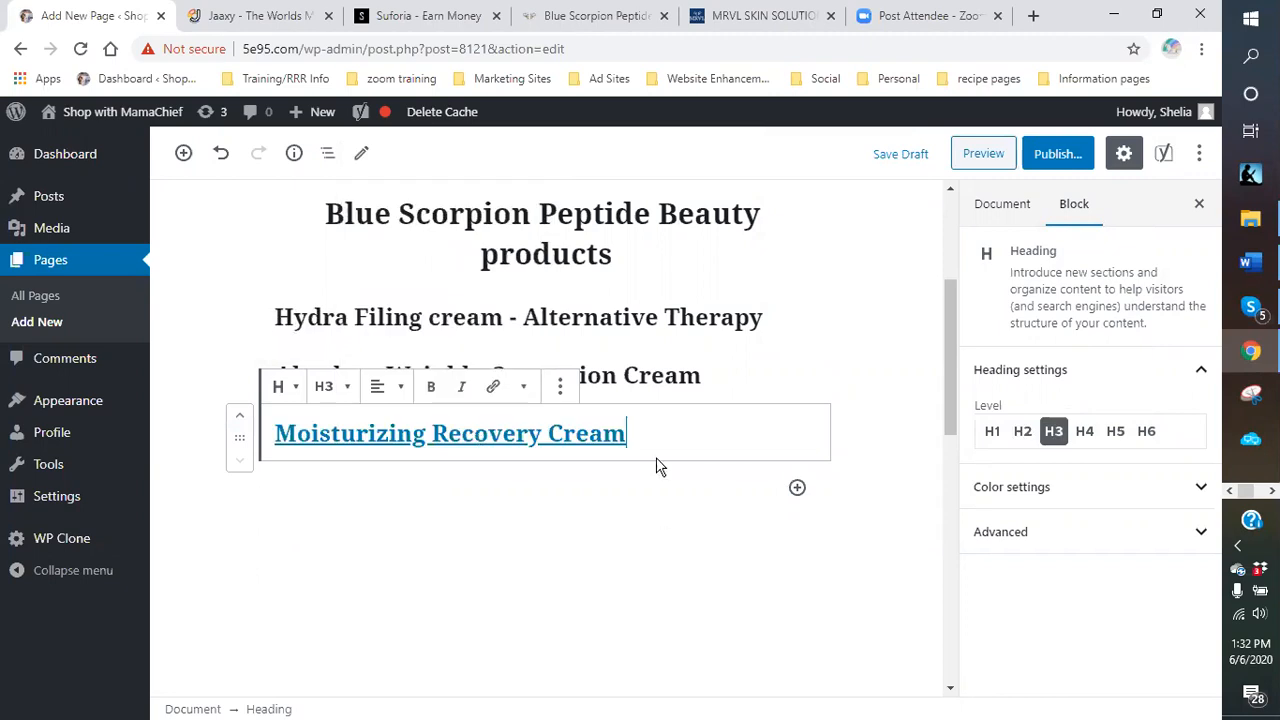
left_click(597, 510)
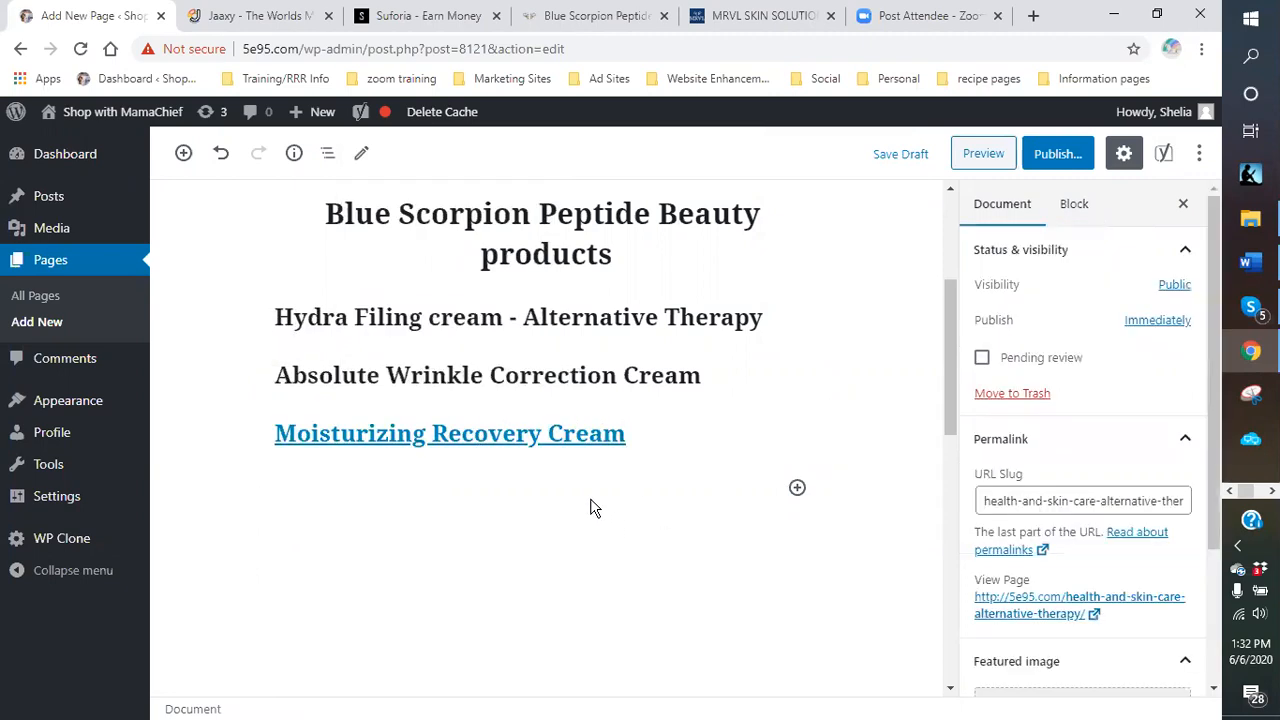
left_click(519, 440)
left_click(494, 389)
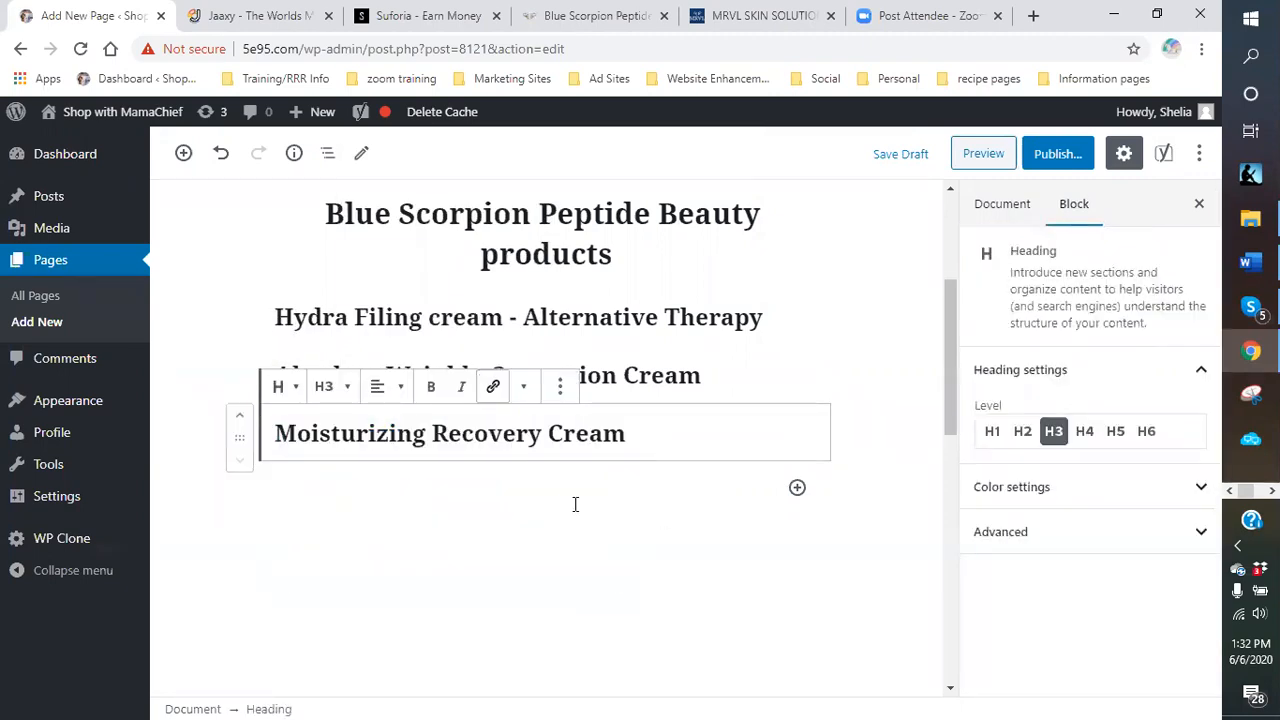
Add another heading block and copy 'Ultimate Anti-Aging Serum' from the MRVL store.
left_click(797, 487)
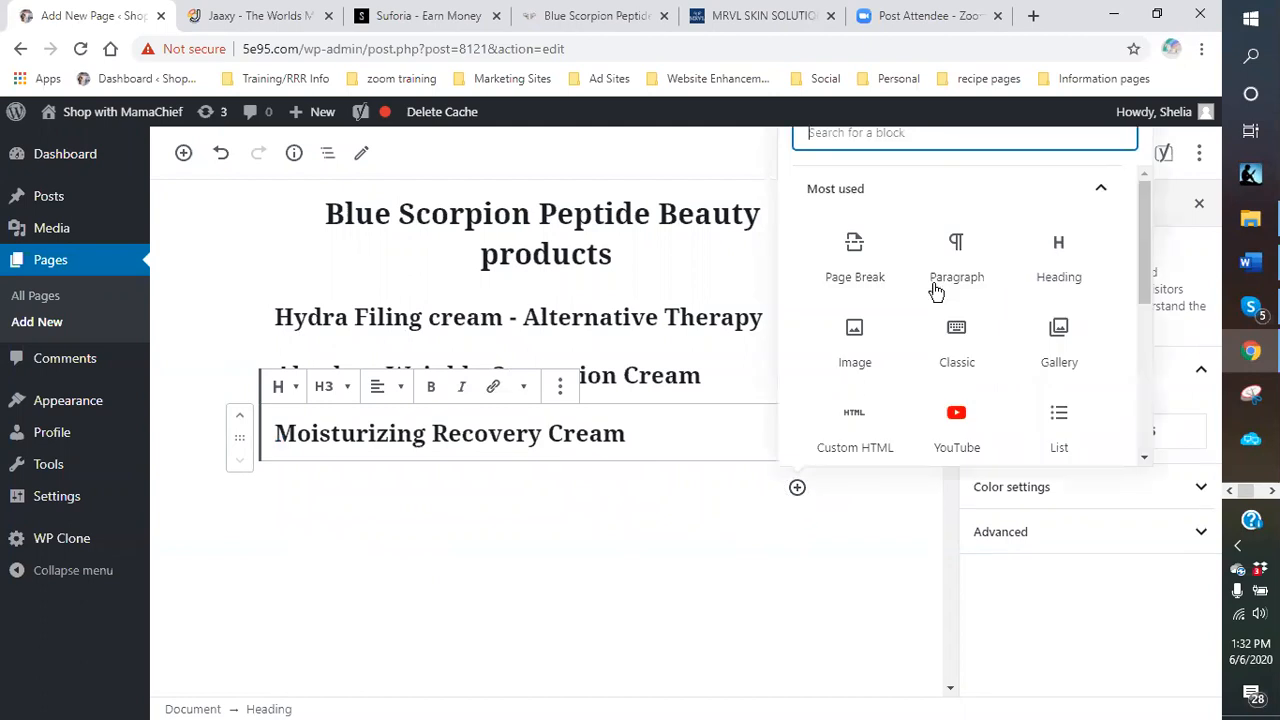
left_click(1060, 296)
left_click(751, 17)
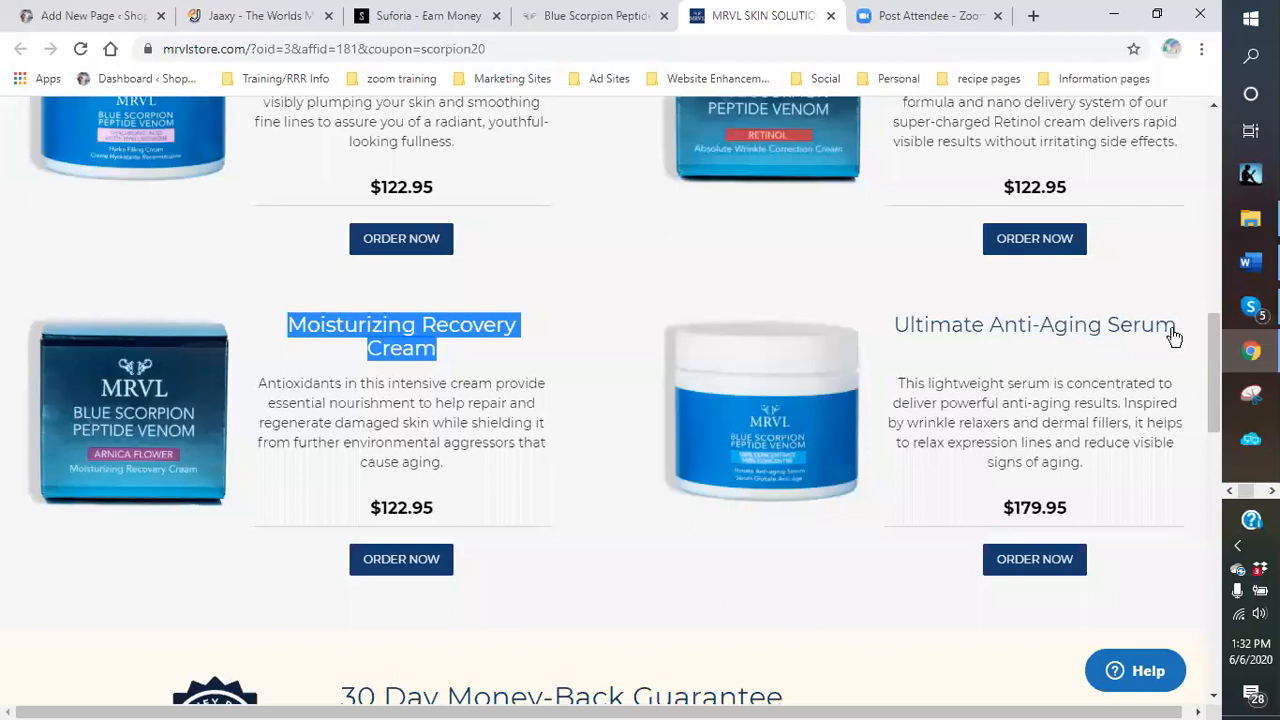
left_click_drag(1178, 326, 900, 326)
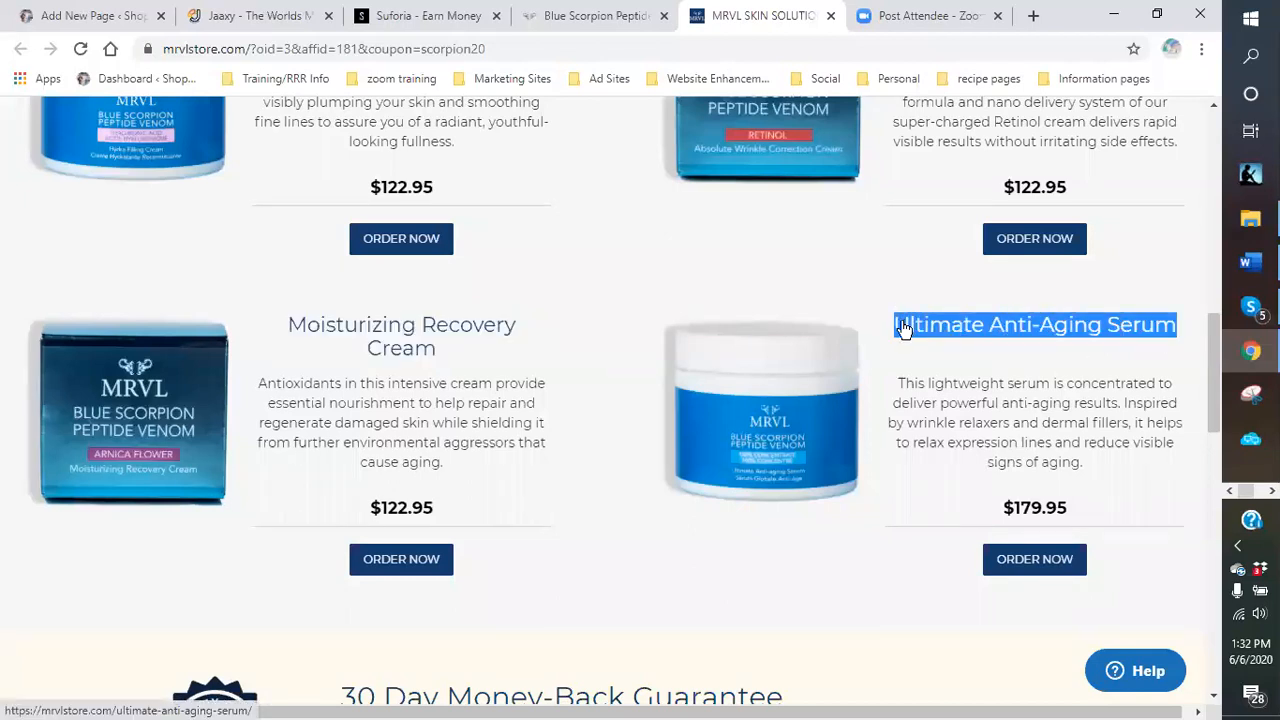
right_click(903, 323)
left_click(903, 471)
left_click(105, 15)
Make the new heading an unlinked H3 reading 'Ultimate Anti-Aging Serum'.
left_click(338, 445)
left_click(290, 356)
left_click(346, 497)
right_click(346, 497)
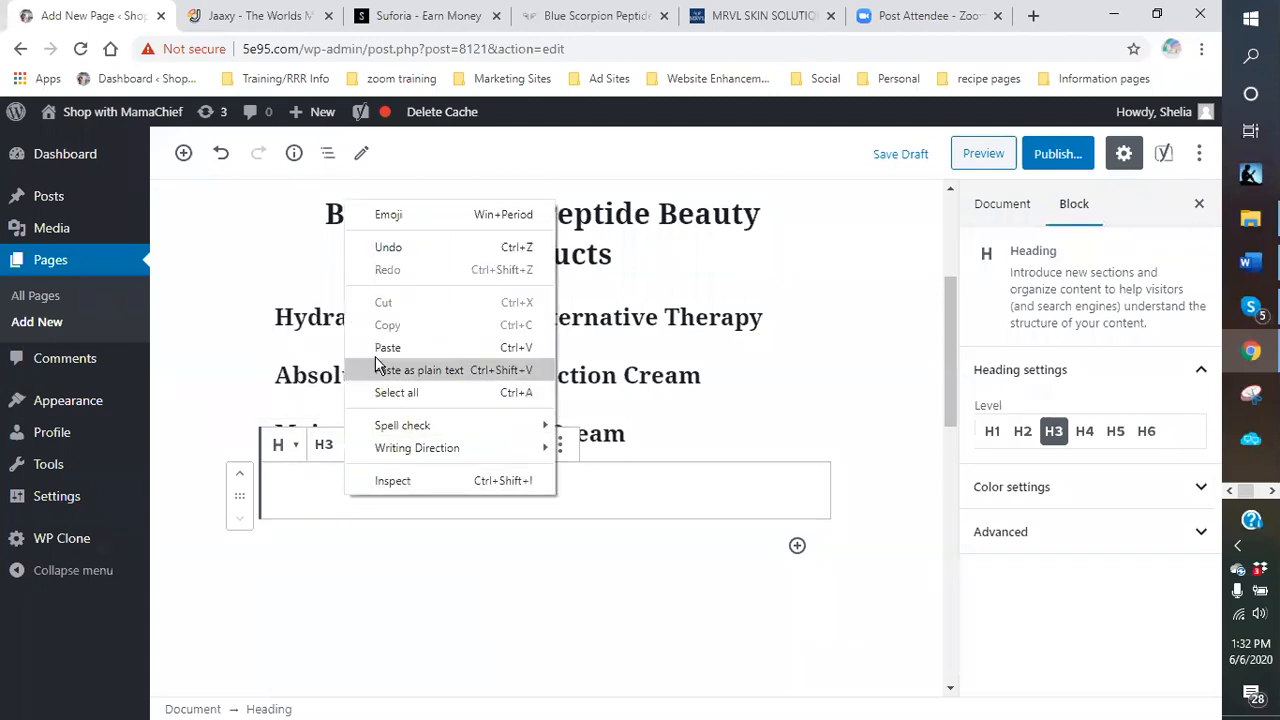
left_click(375, 347)
left_click(708, 590)
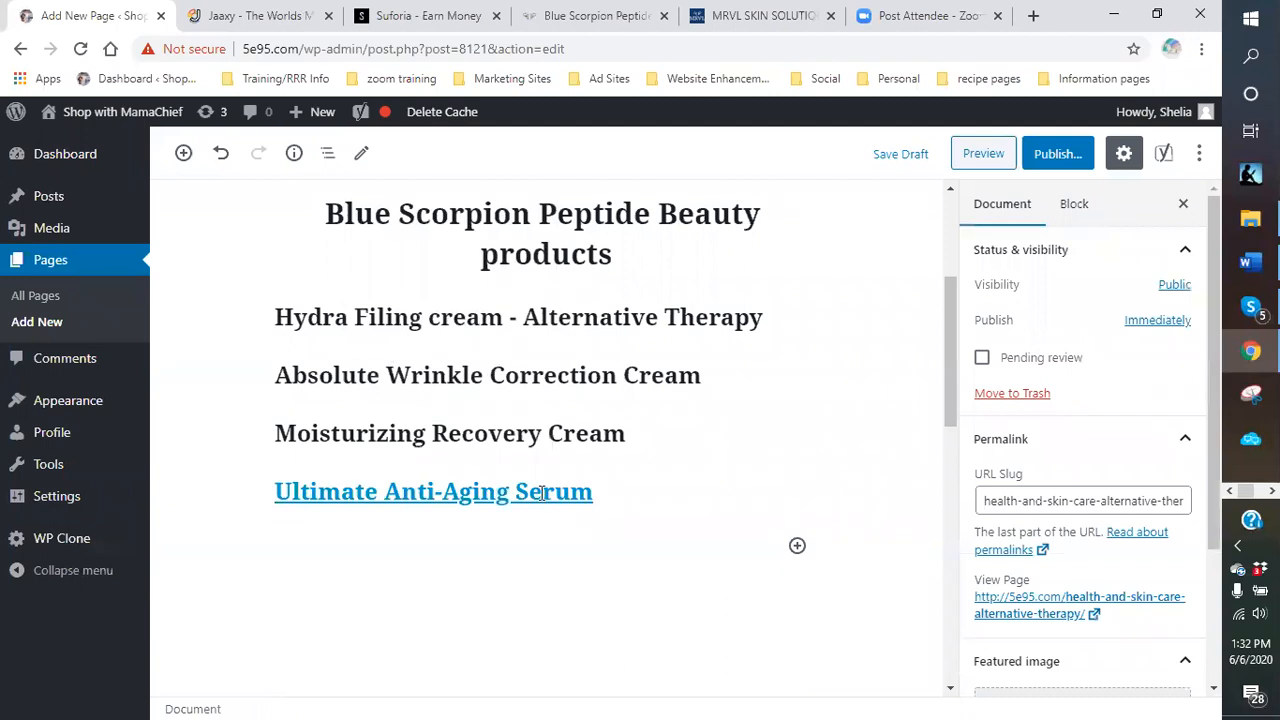
triple_click(543, 510)
left_click(492, 447)
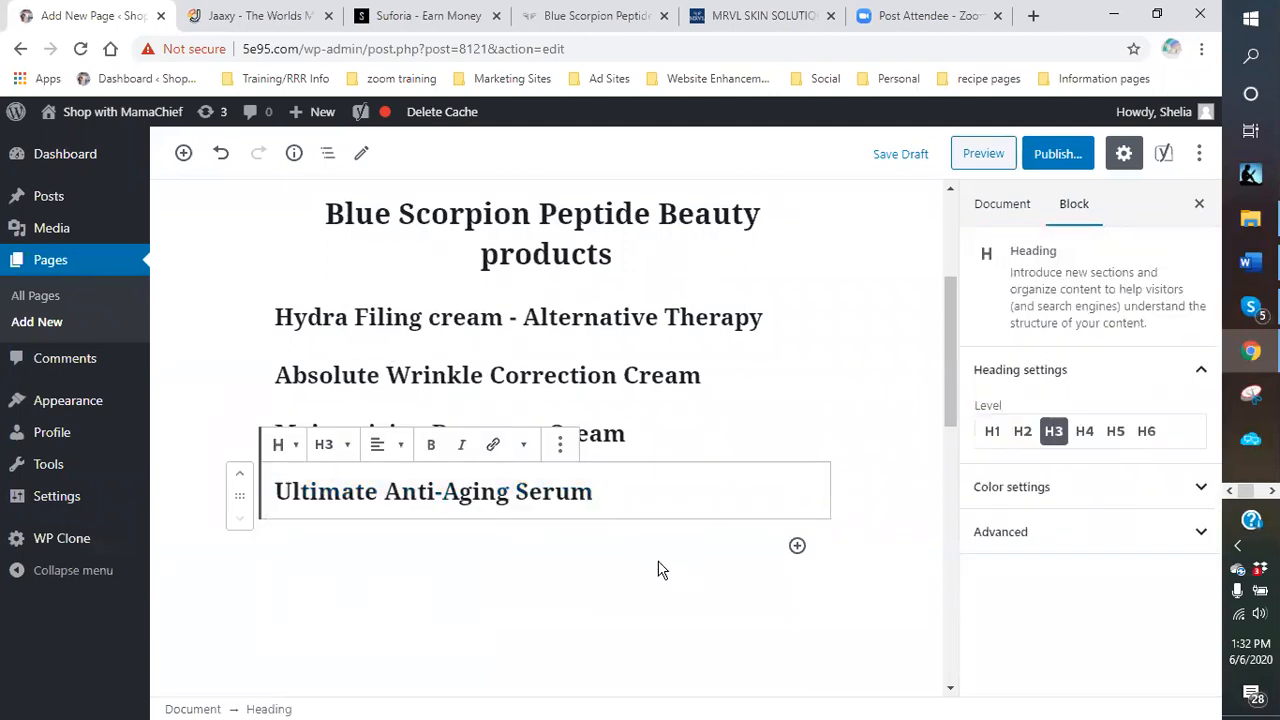
left_click(680, 409)
scroll(680, 410, "up", 3)
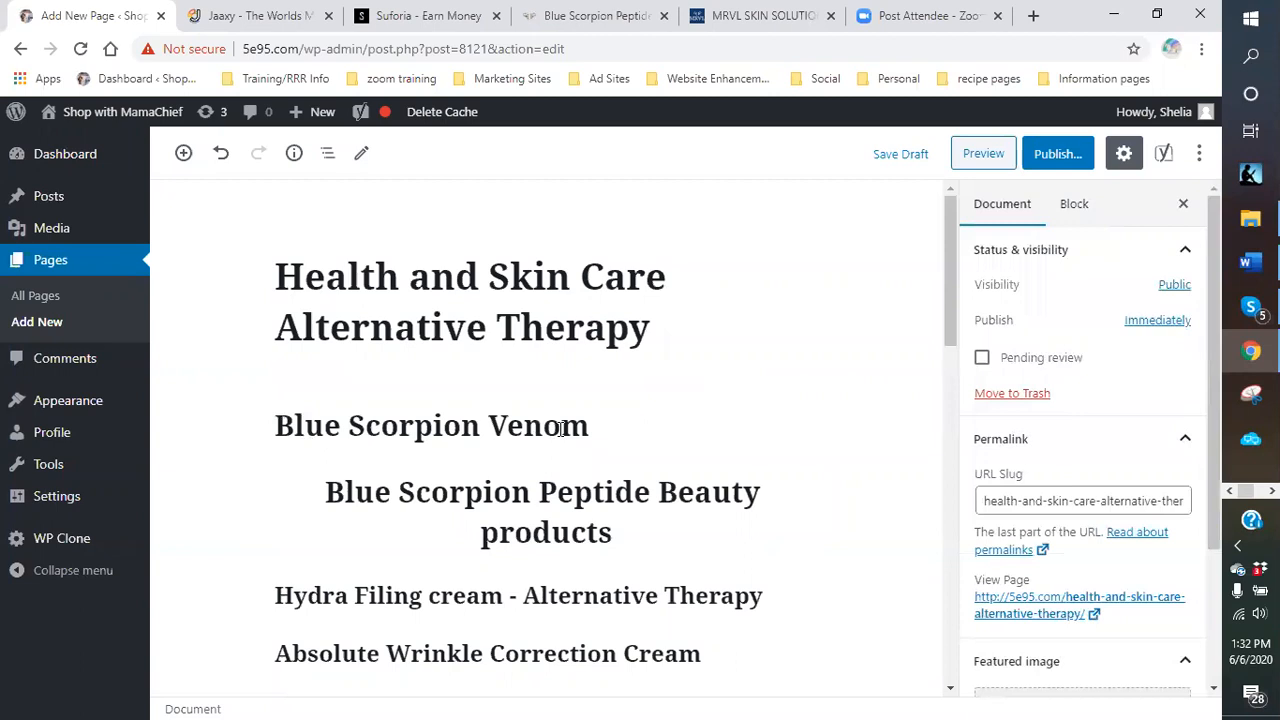
Start the intro paragraph under the title: 'Alternative therapy is something most people are looking today...'.
left_click(556, 367)
left_click(661, 343)
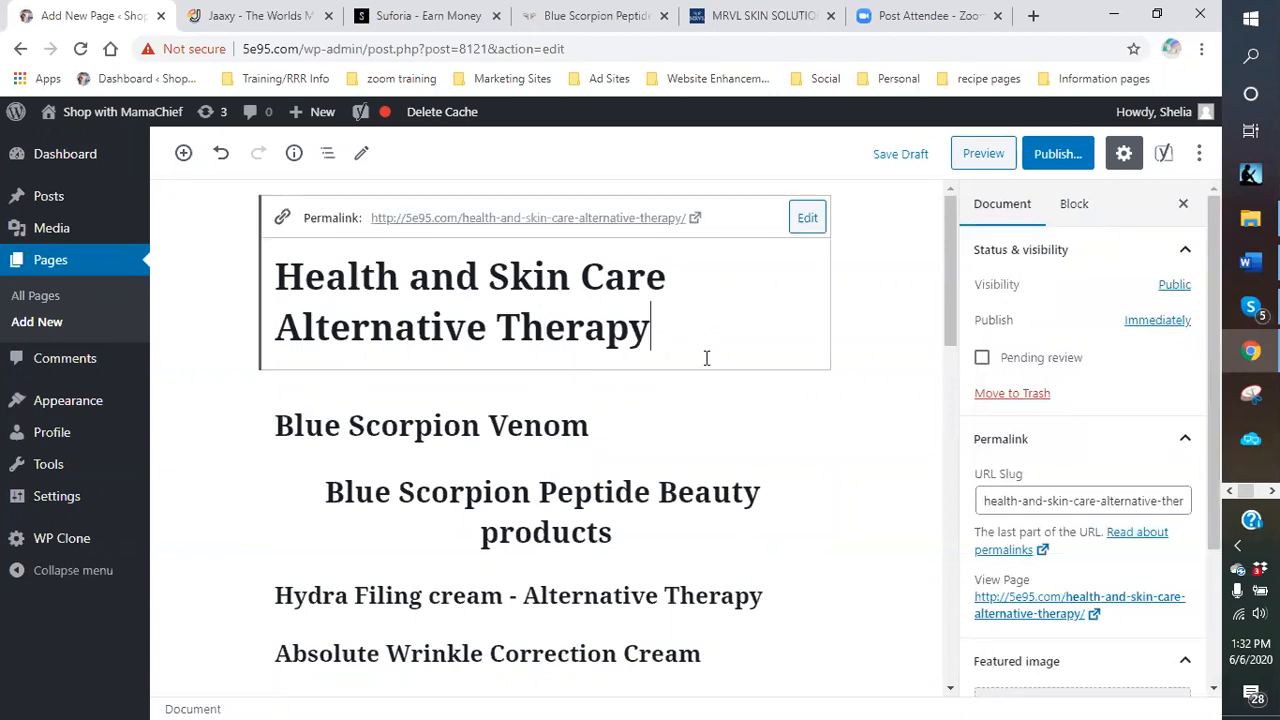
key("Return")
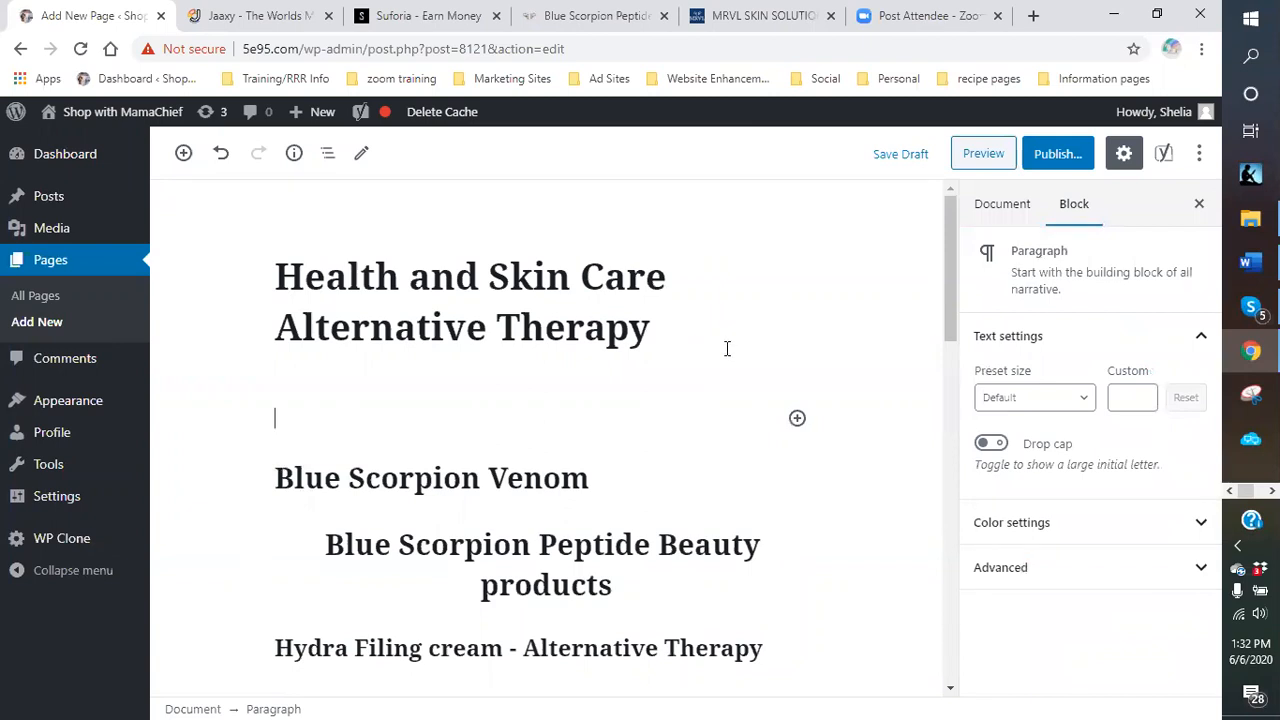
type("Alther")
key("BackSpace")
key("BackSpace")
key("BackSpace")
type("ternative")
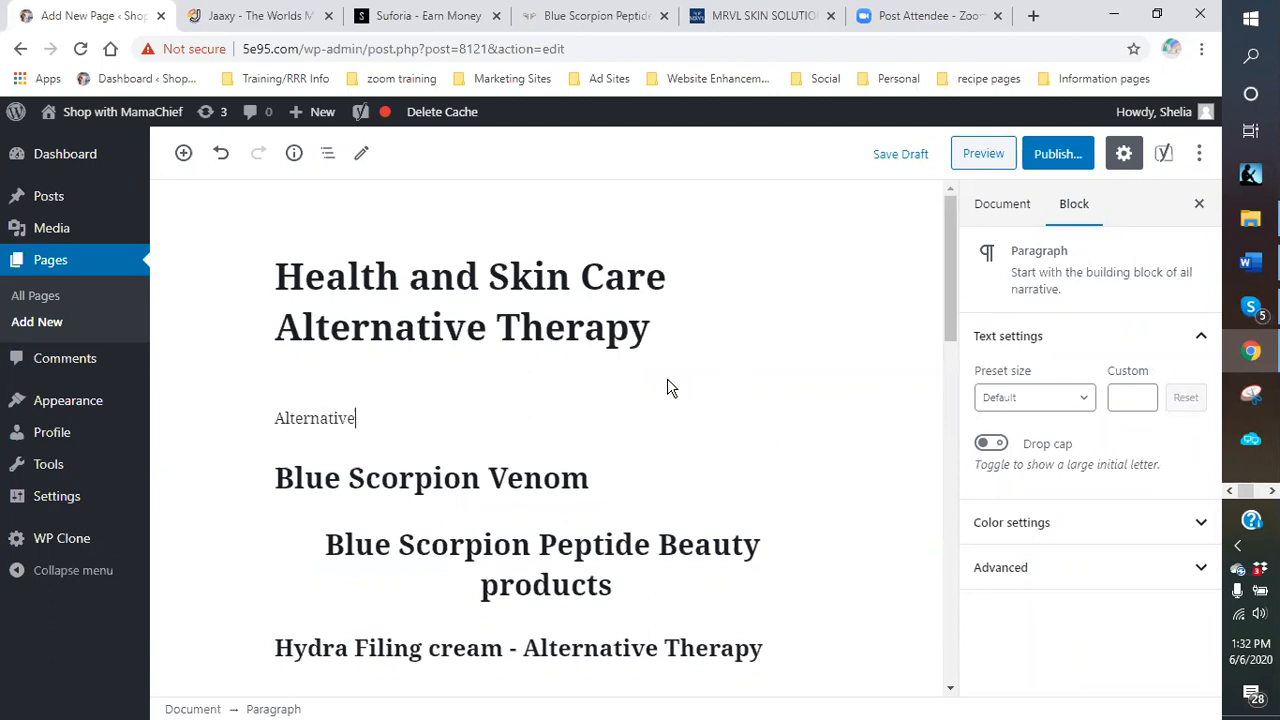
type(" therapy is something ")
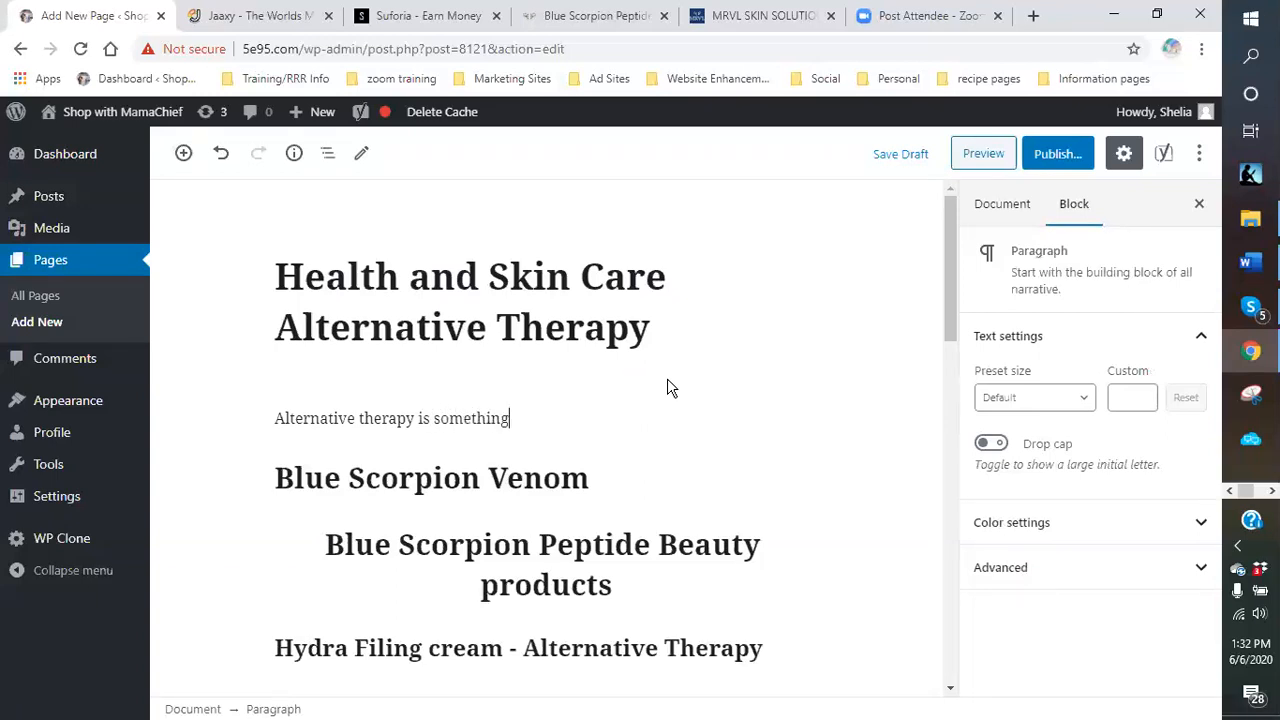
type("most people")
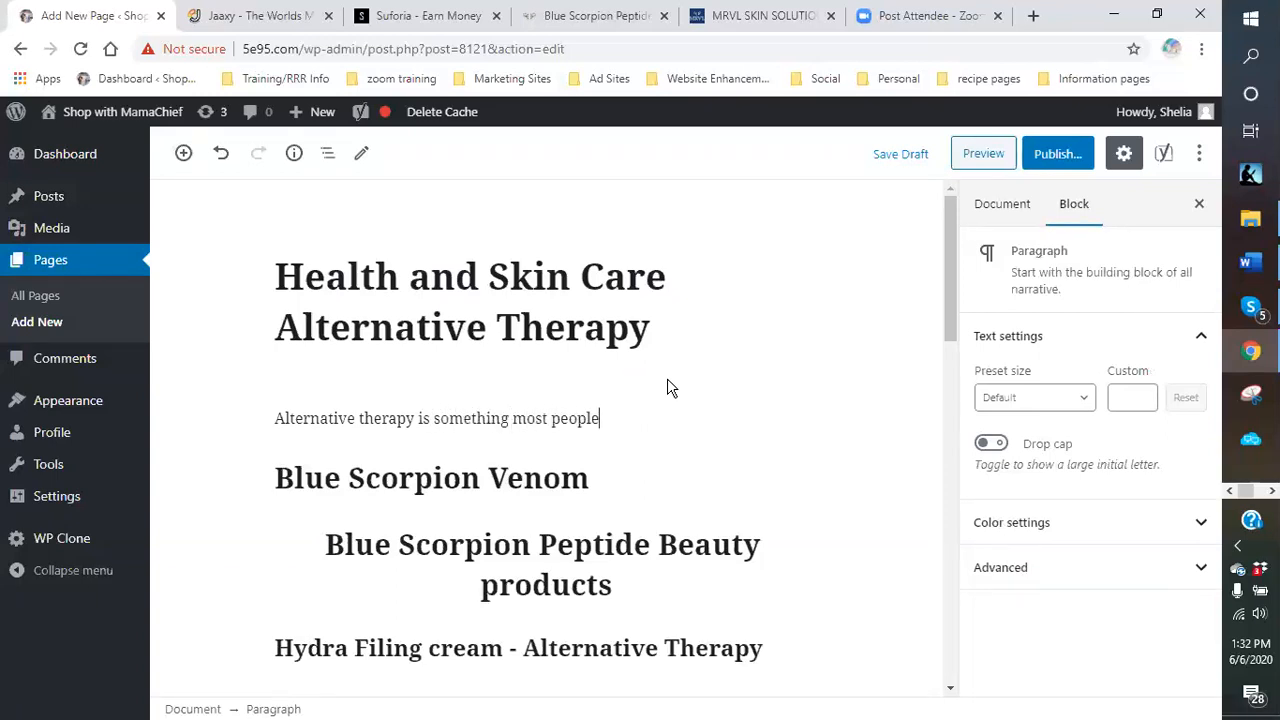
type(" are looking today.With traditiona")
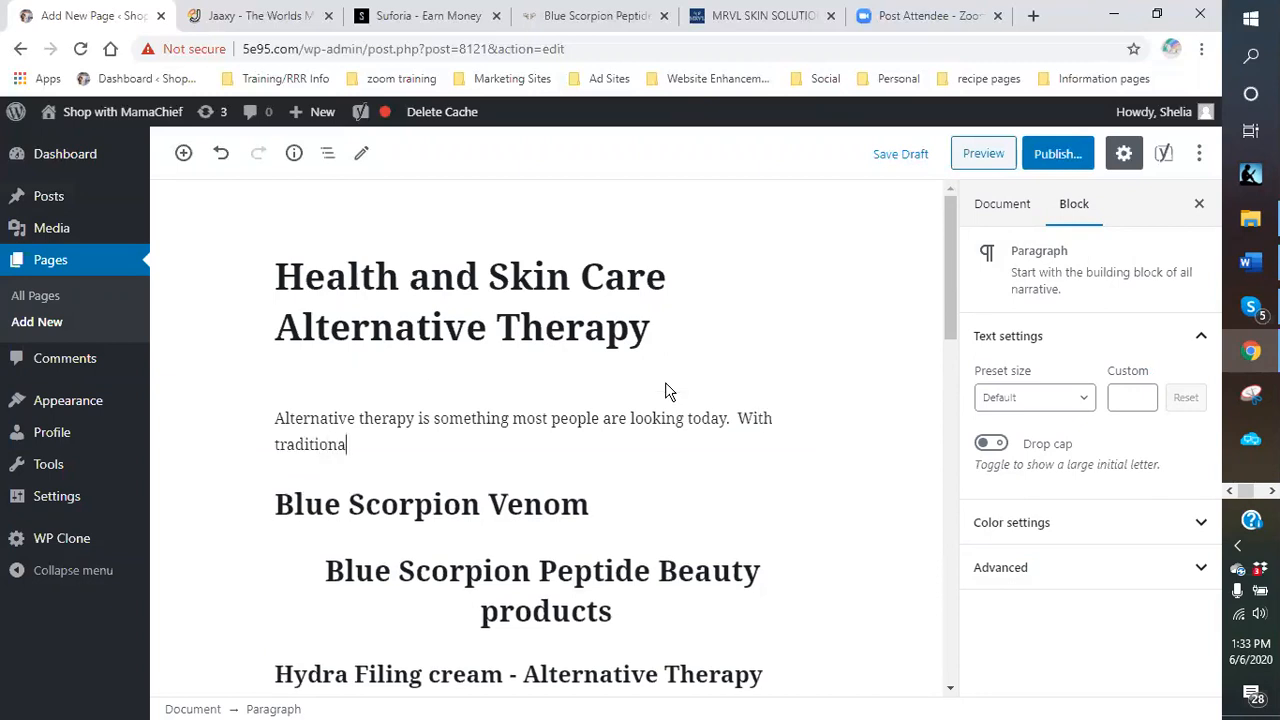
type("l medicines and treatm")
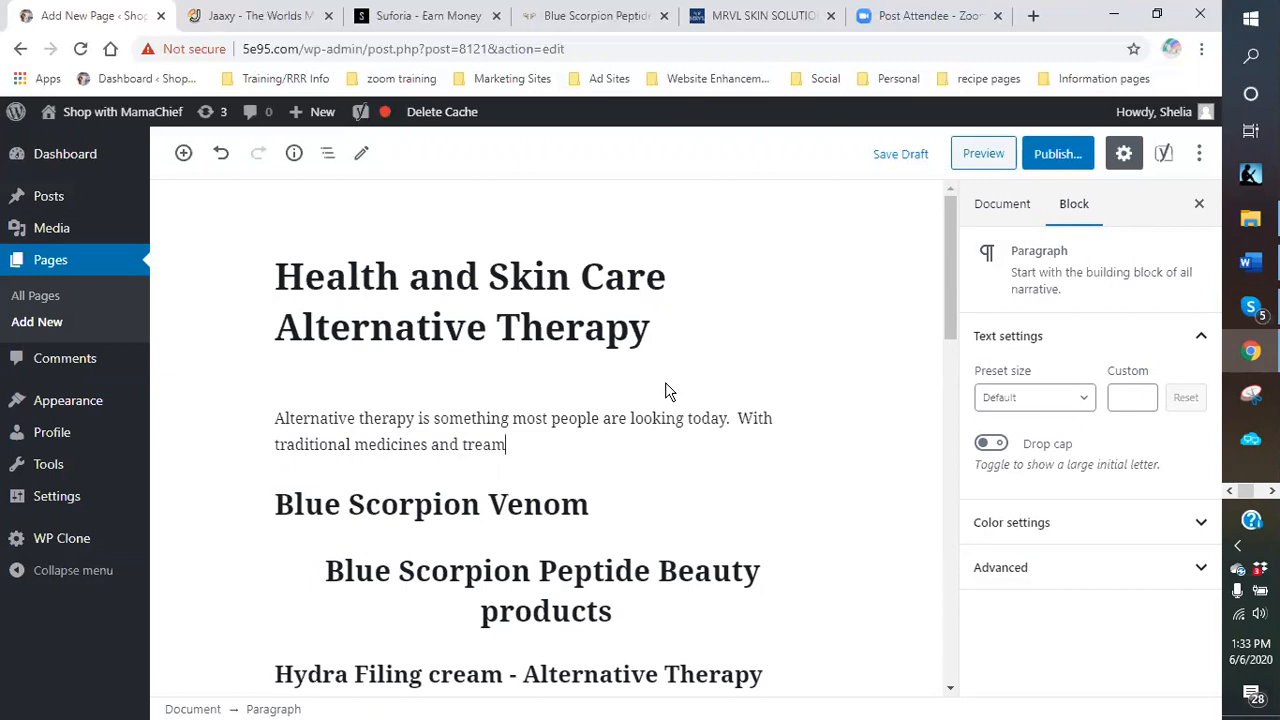
type("ents ye")
key("BackSpace")
type("e looking today.  With traditional medicines and treatments yielding the same re")
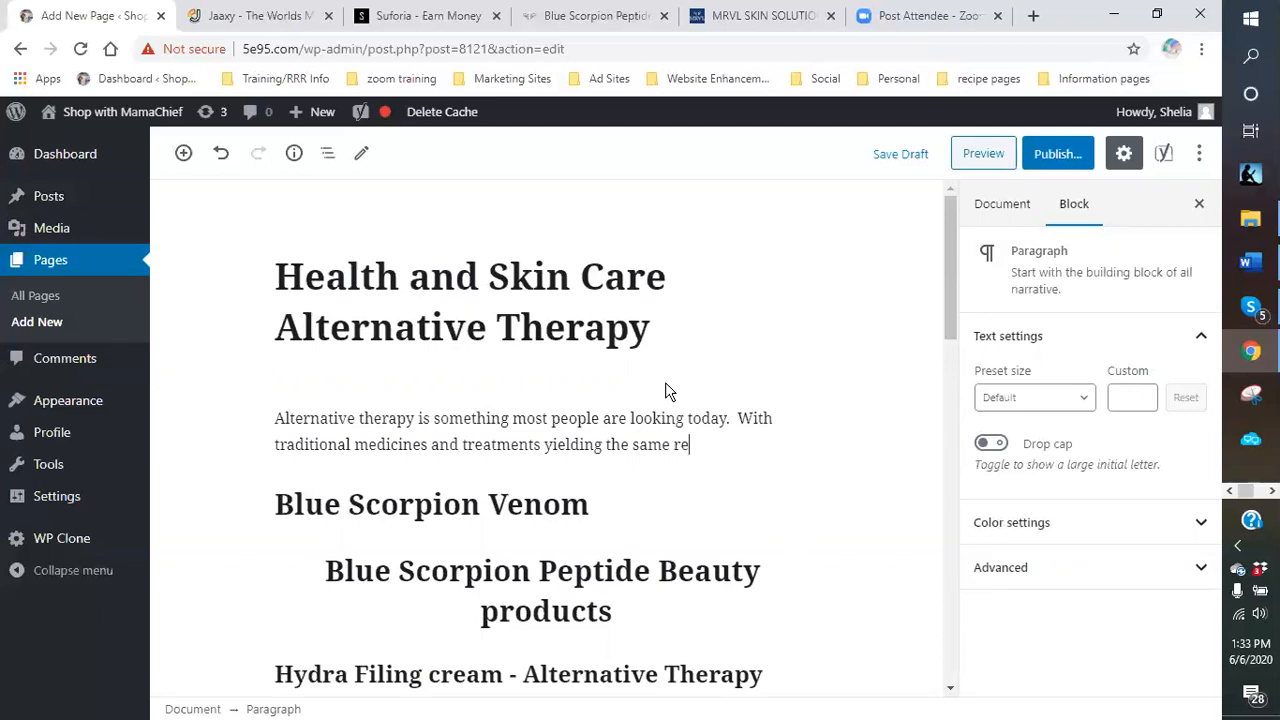
type("sults or no")
type(" results, ")
type("we are")
type(" searching for")
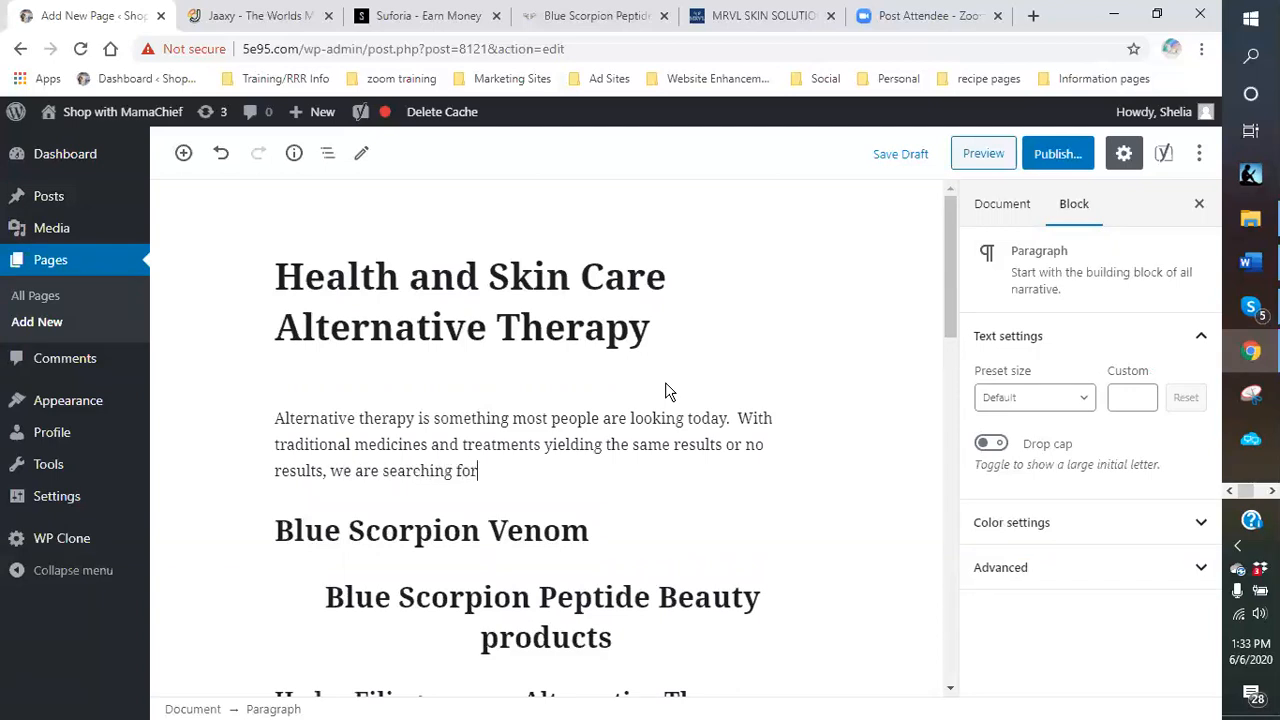
type(" something dirre")
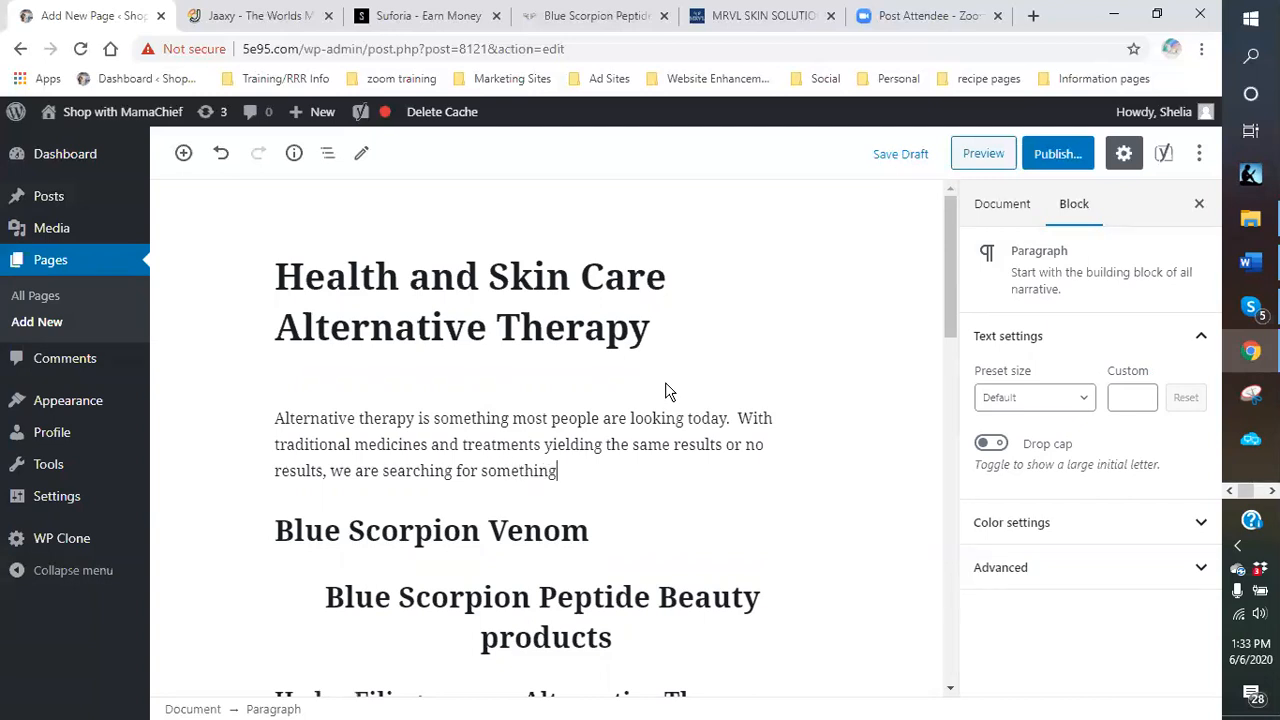
Add sentences about wanting something different, being pain free and keeping aging to a minimum.
key("BackSpace")
key("BackSpace")
type("ferent yet")
key("BackSpace")
key("BackSpace")
key("BackSpace")
type(".  Yet,")
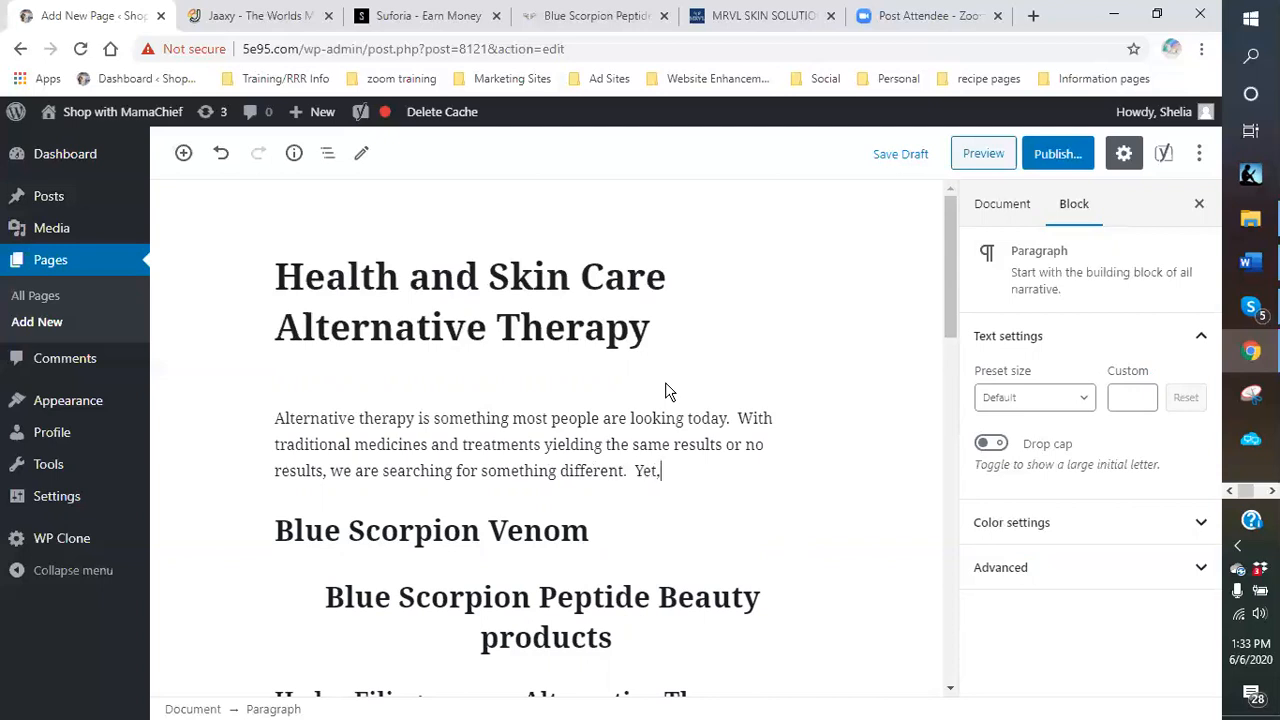
type(" we still want to be pain free")
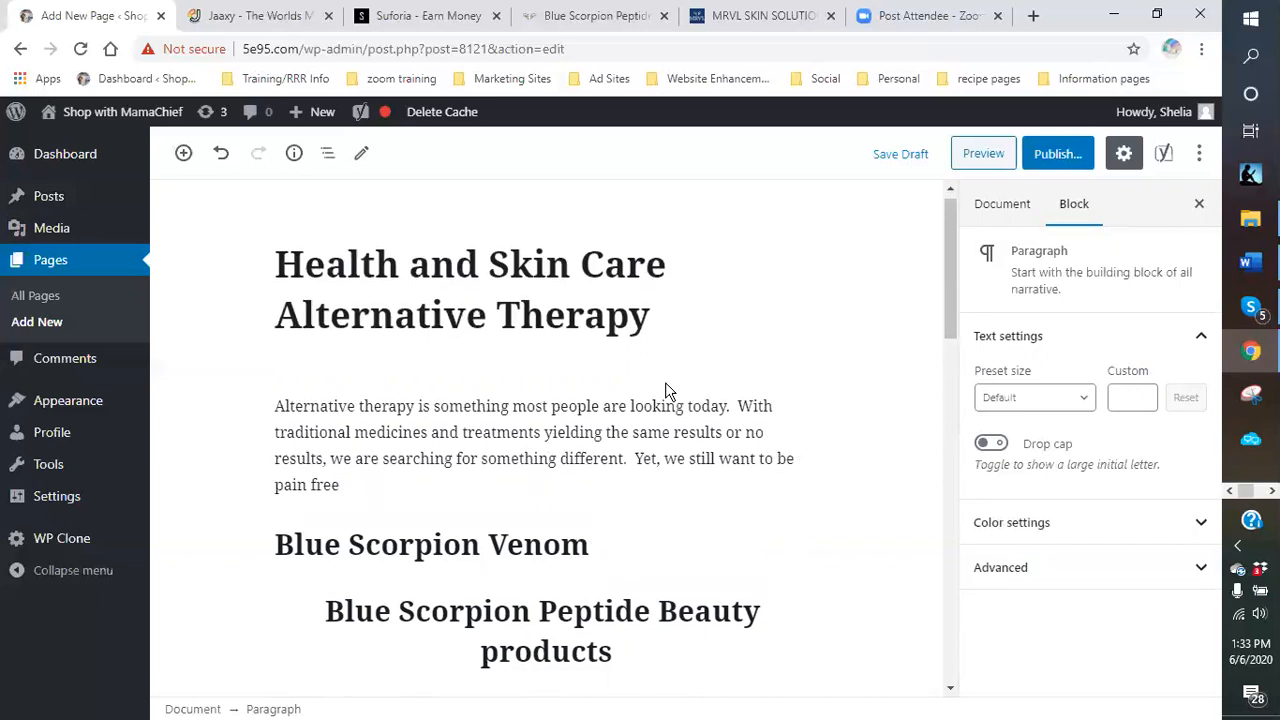
type(".  W")
key("BackSpace")
type("As a woman, as do most me")
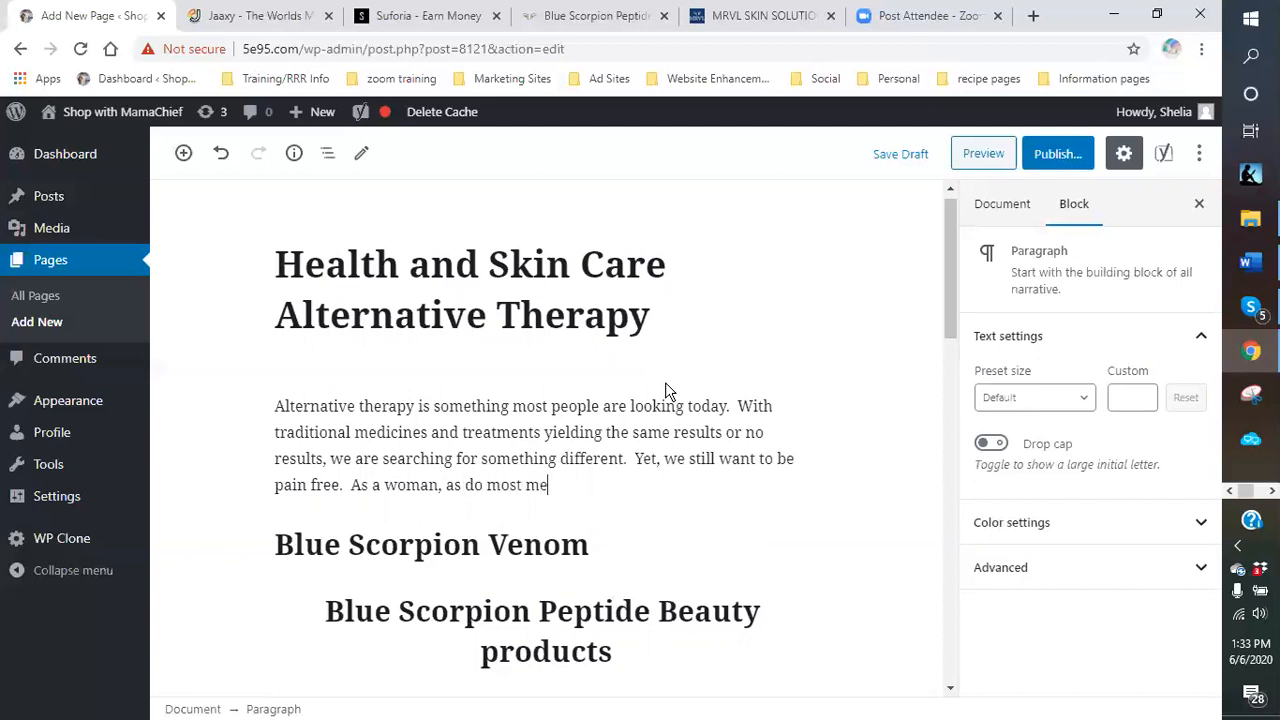
type("n, I also want to")
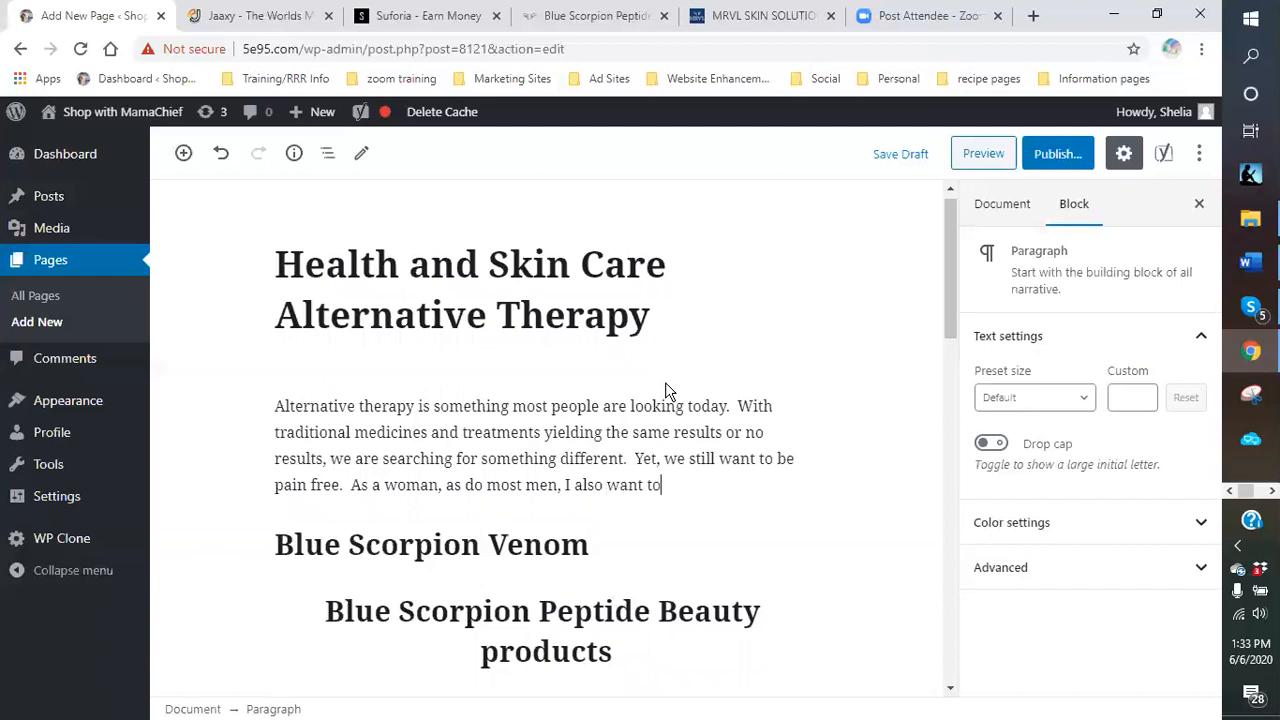
type(" keep the st")
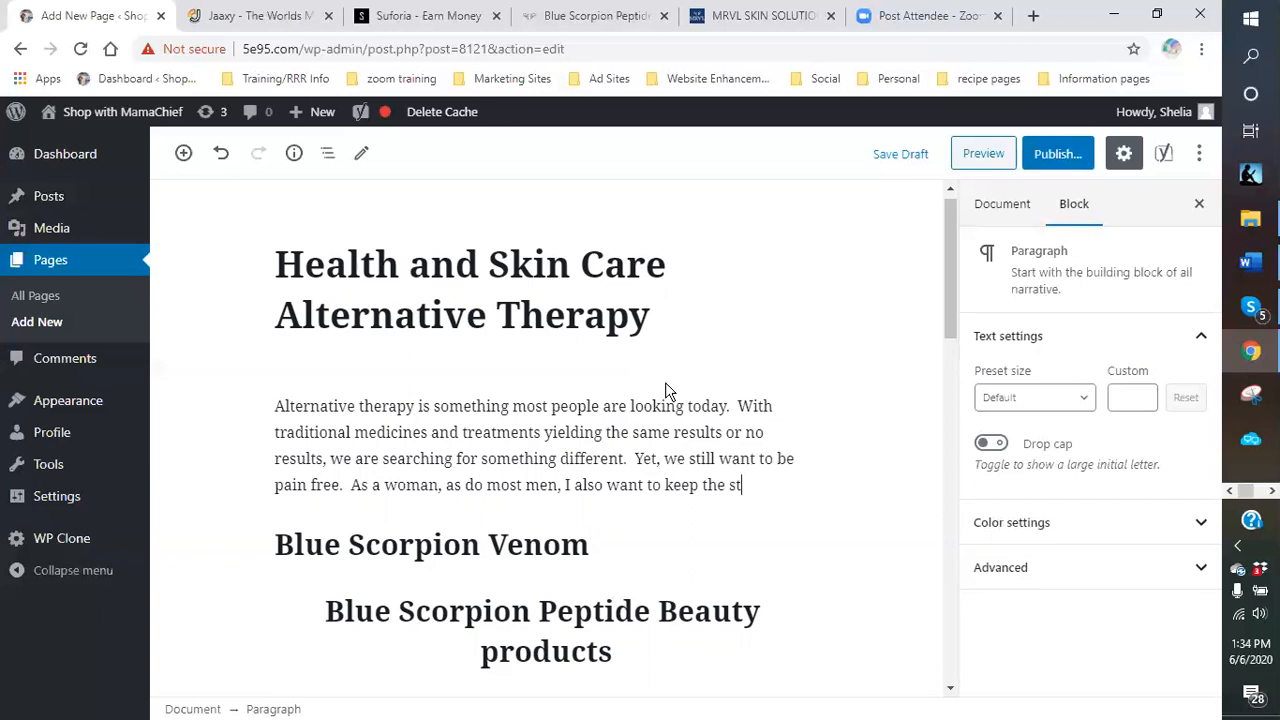
type("ressing of aging")
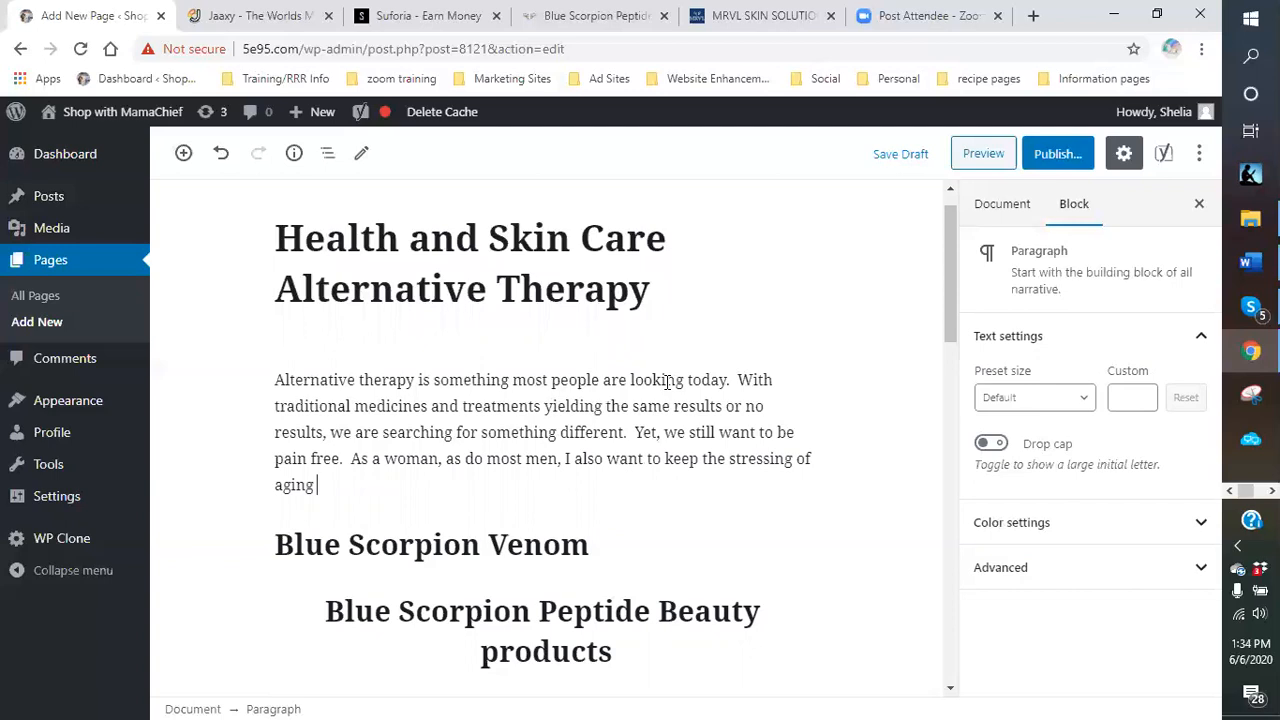
type(" down to a mininum.")
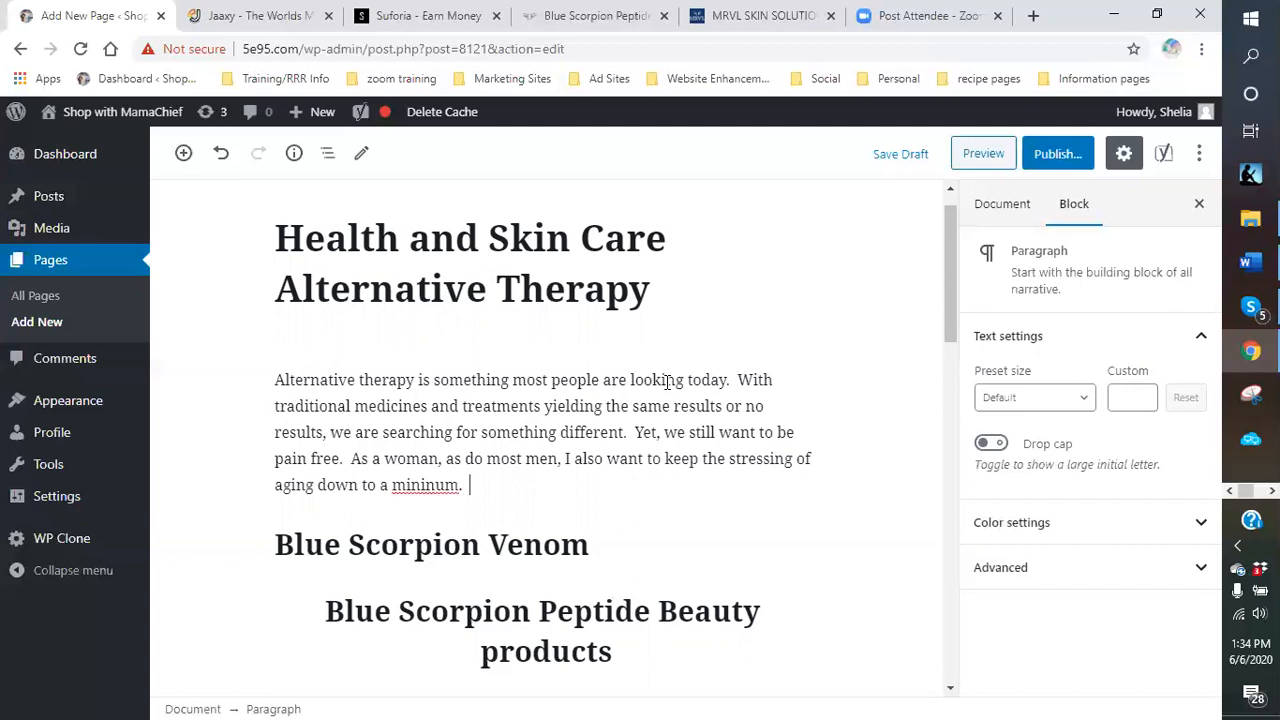
right_click(447, 485)
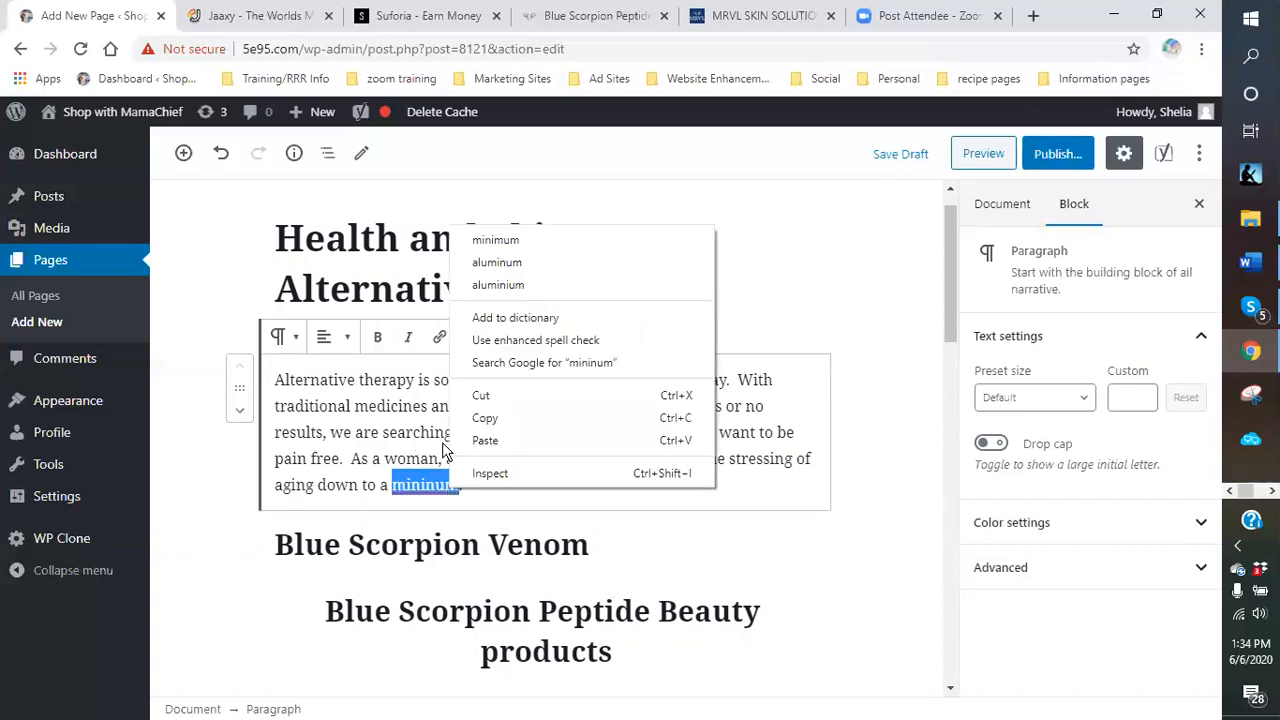
left_click(505, 242)
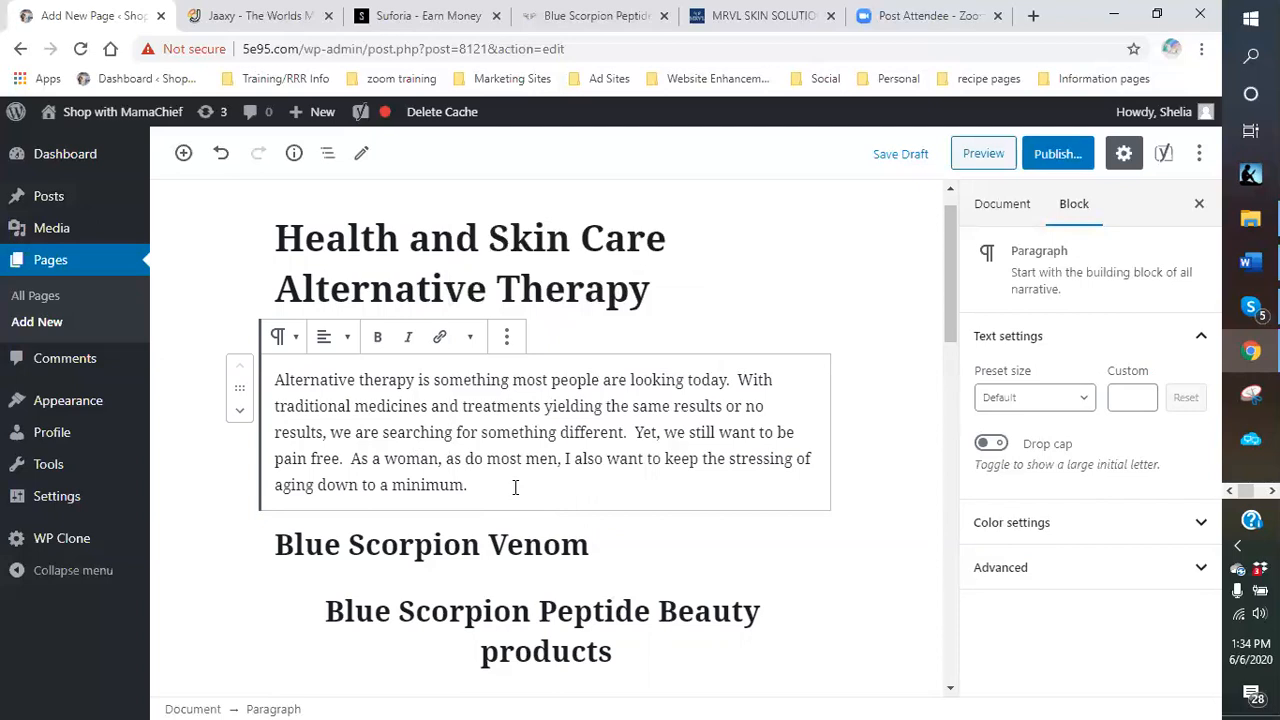
Add the sentence about not wanting wrinkles, age lines, brown spots or creaky knees and joints.
type("That's right.")
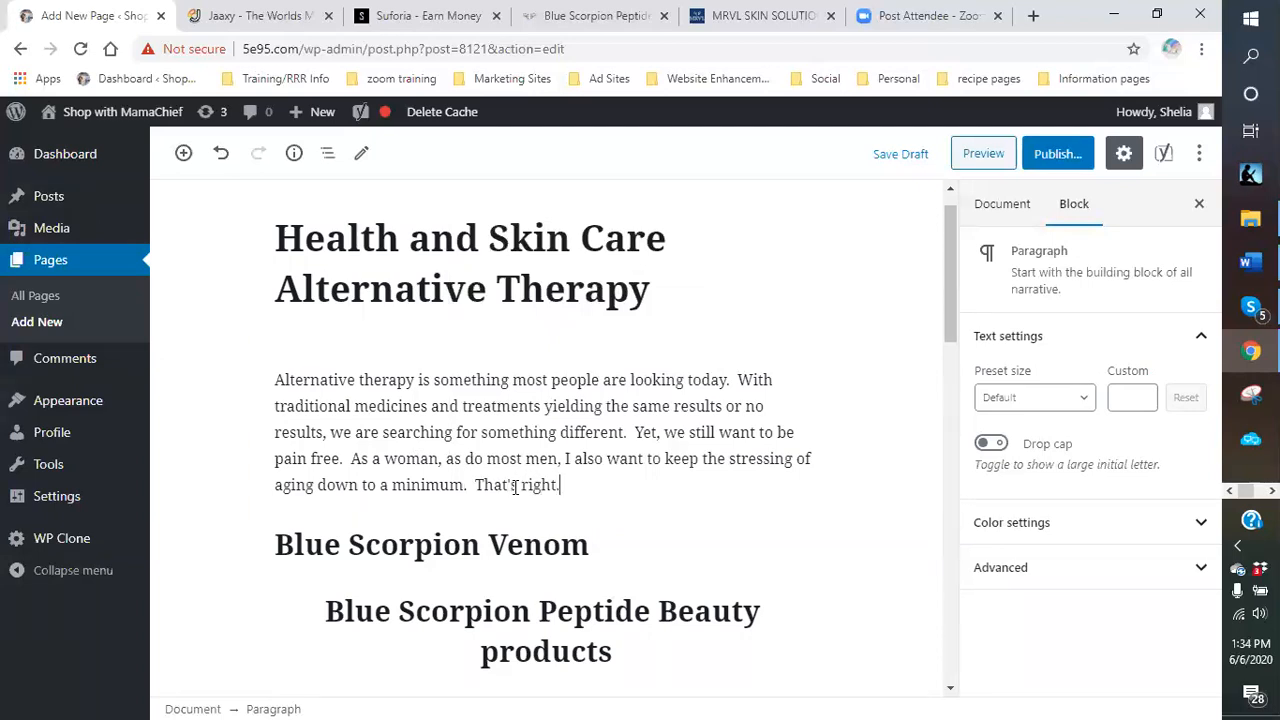
type("! I don't want to have wrnkle")
key("BackSpace")
key("BackSpace")
key("BackSpace")
key("BackSpace")
type("inklk")
key("BackSpace")
type("es, age lines")
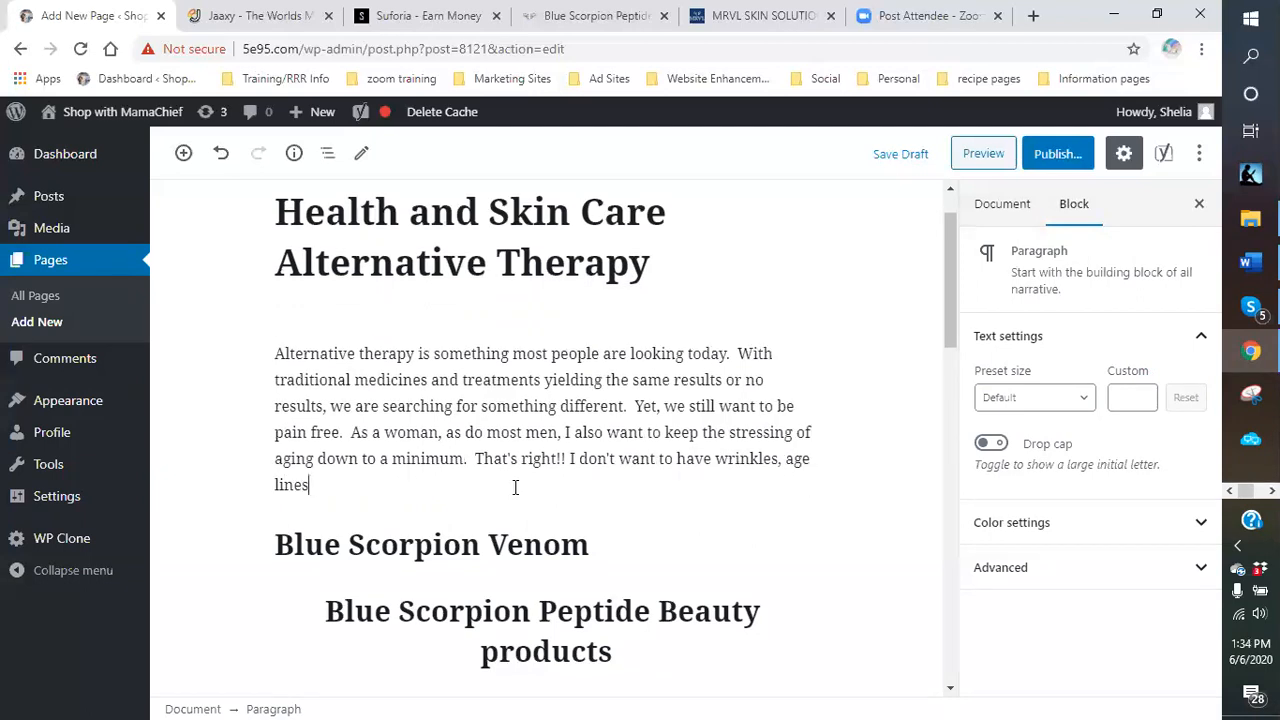
type(", brown spots or ")
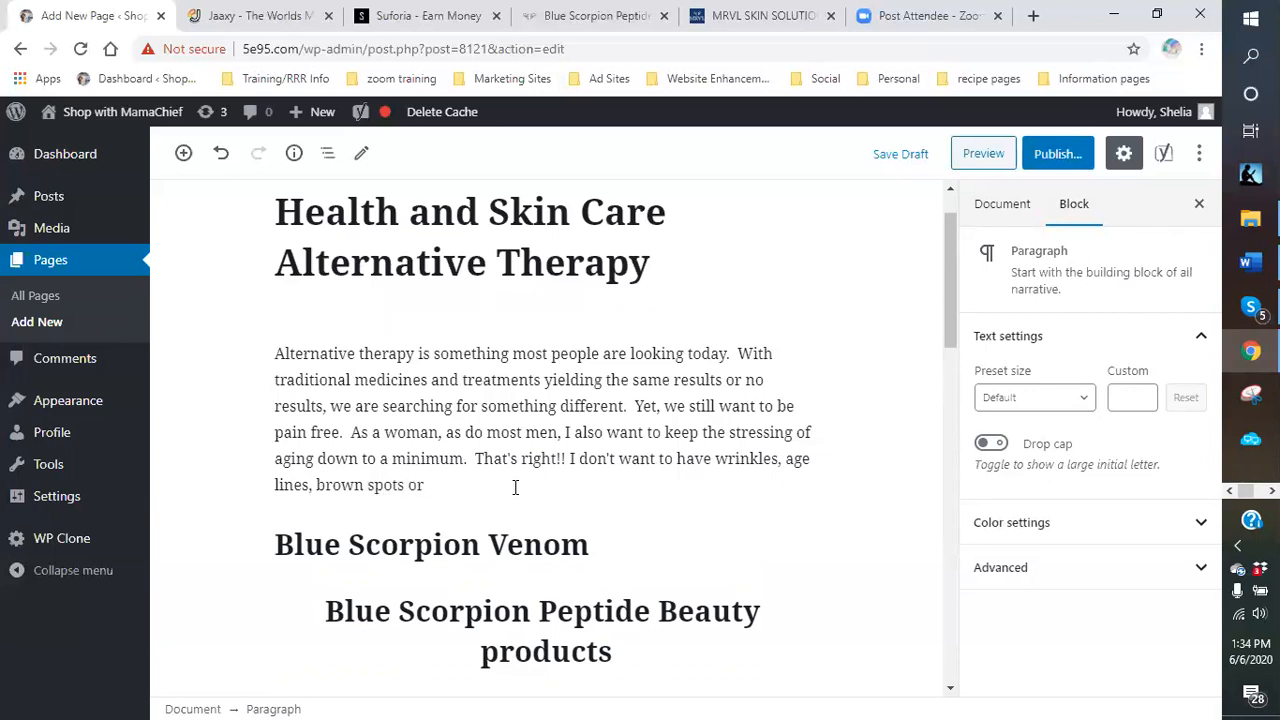
type("creaky")
type("nees and joints. ")
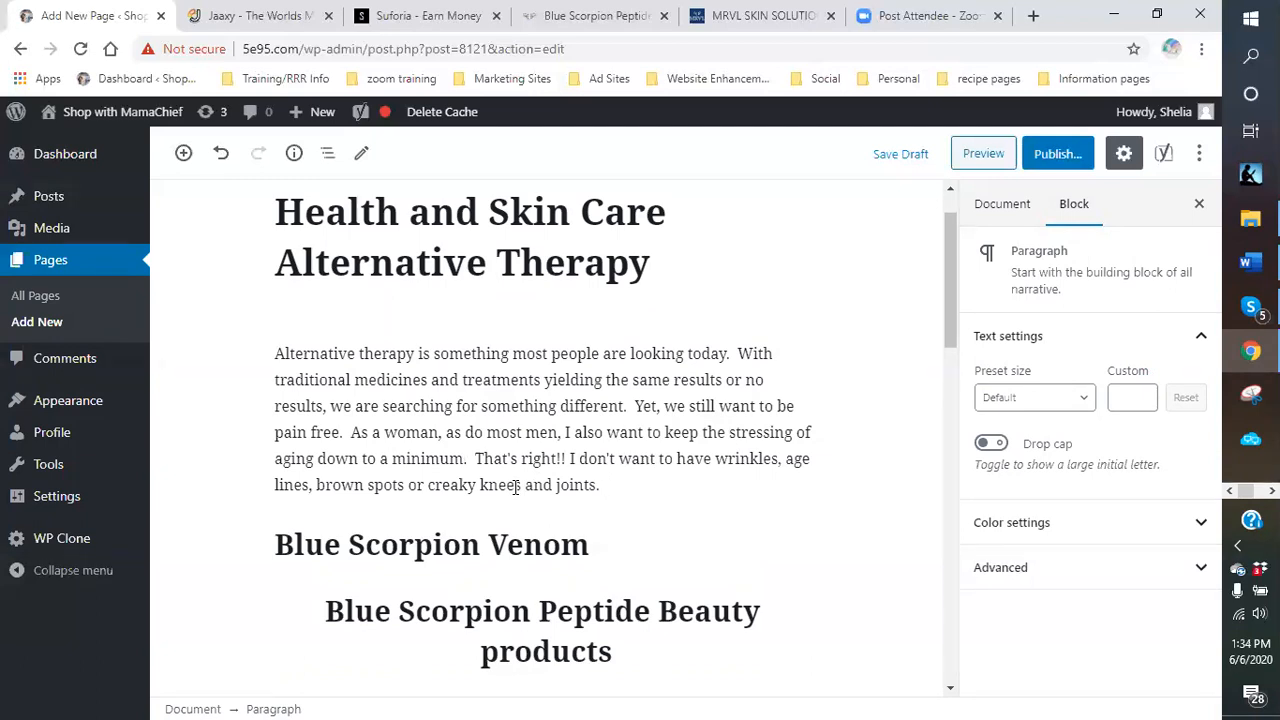
type(" I atakin")
key("BackSpace")
key("BackSpace")
key("BackSpace")
key("BackSpace")
key("BackSpace")
Continue with daily pills not being an option, finding a solution, and the Blue Scorpion Venom products.
type("Taking pills on a daily basis")
key("BackSpace")
key("BackSpace")
type("sis")
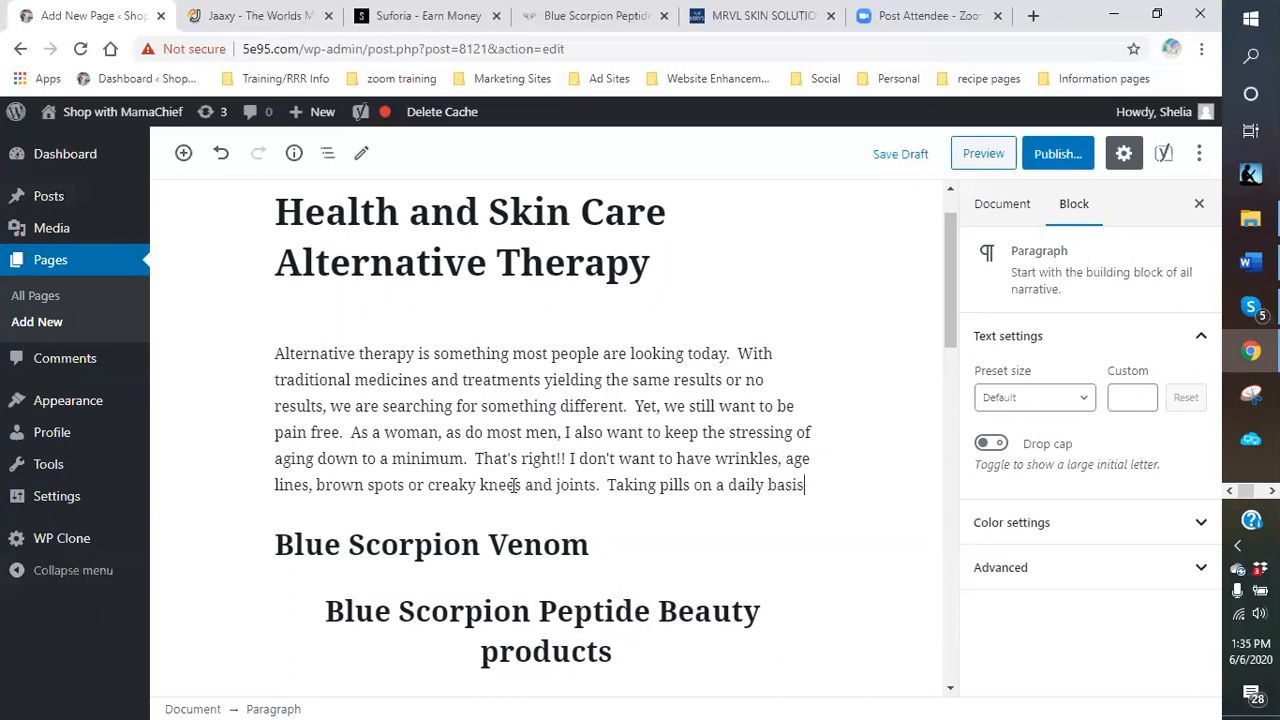
type(" is not for ")
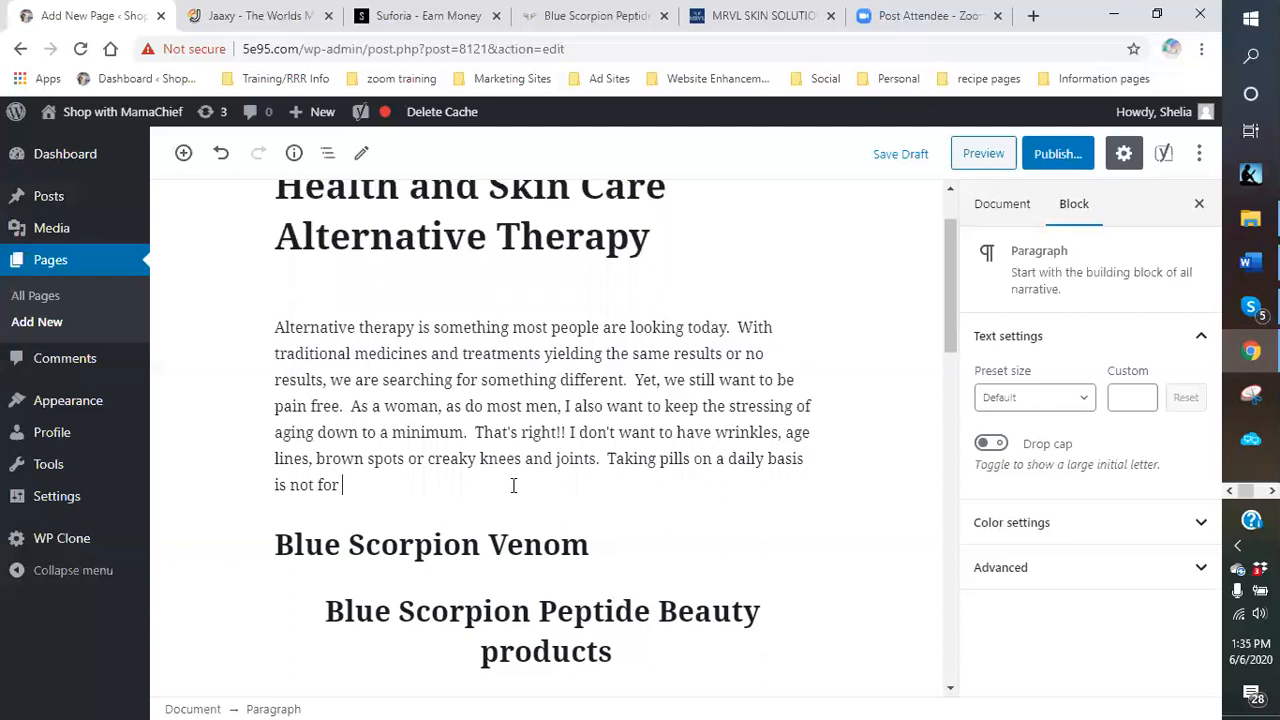
type("me either")
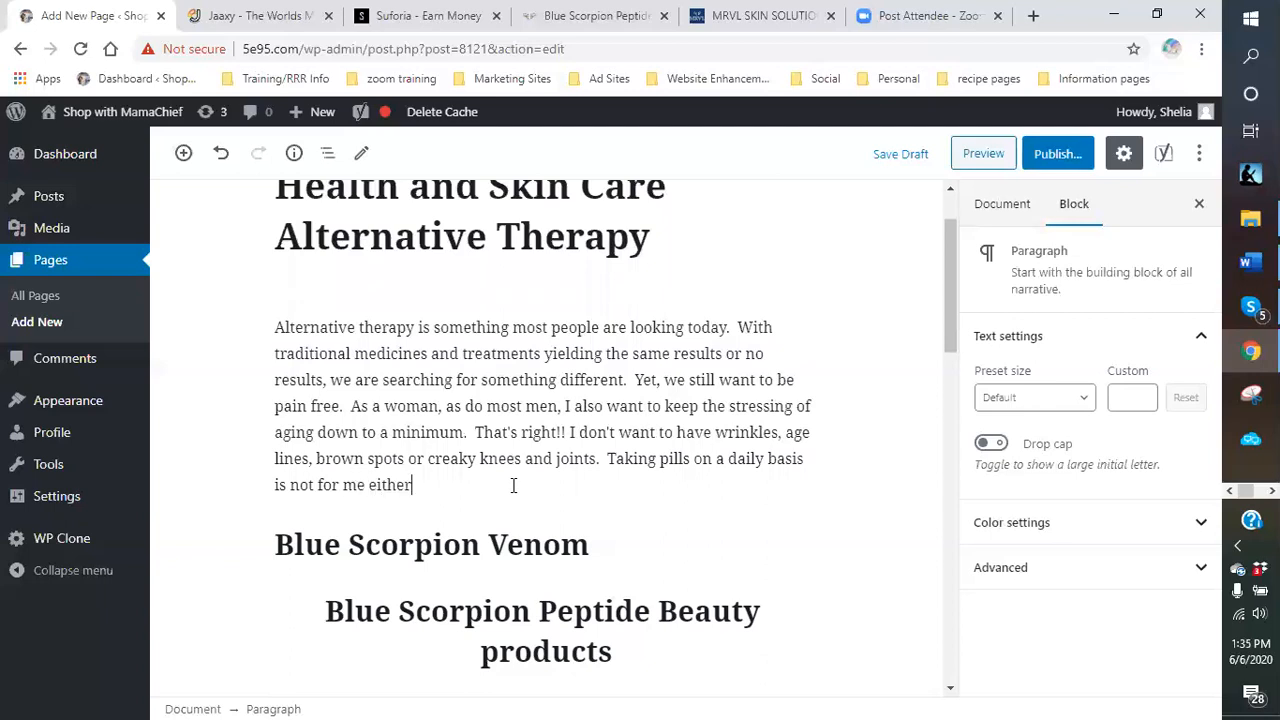
type(".  I want a solution that hel")
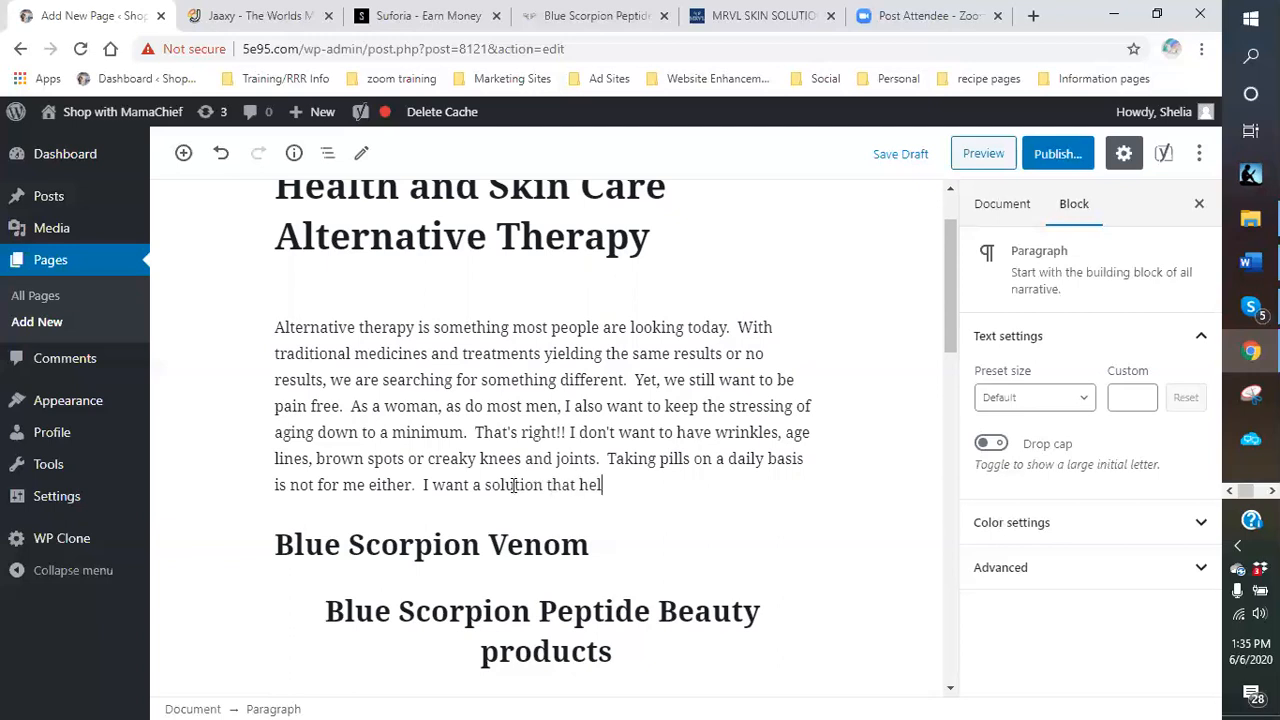
type("ps with all of this.  We ")
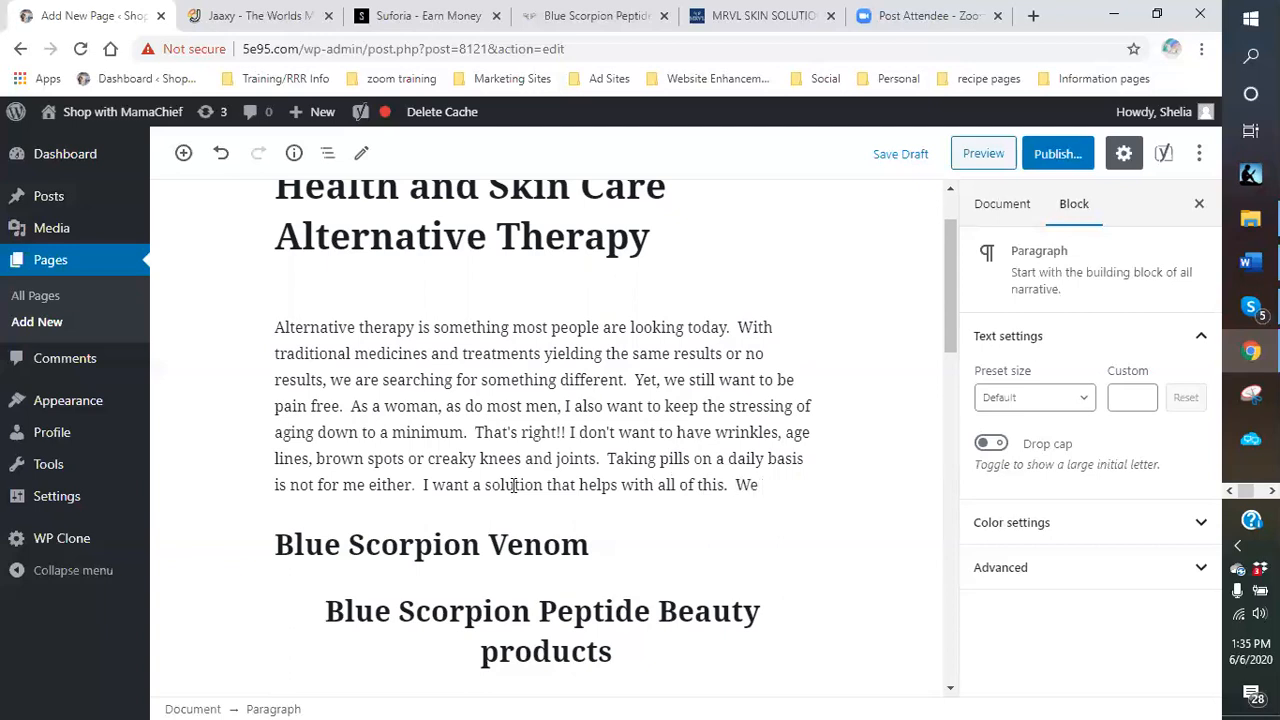
type("l, I have ou")
key("BackSpace")
key("BackSpace")
type("found")
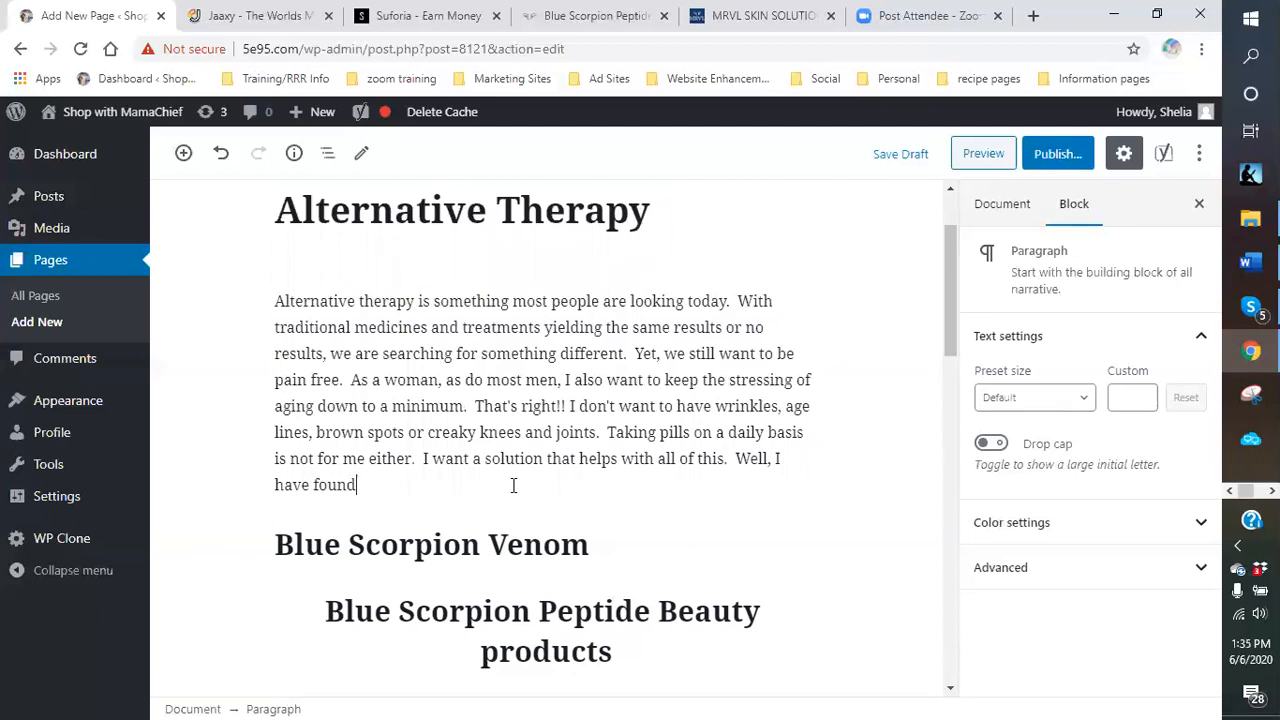
type(" it.  Blue")
key("BackSpace")
key("BackSpace")
key("BackSpace")
type("The Blue sc")
key("BackSpace")
key("BackSpace")
type("Scorpio")
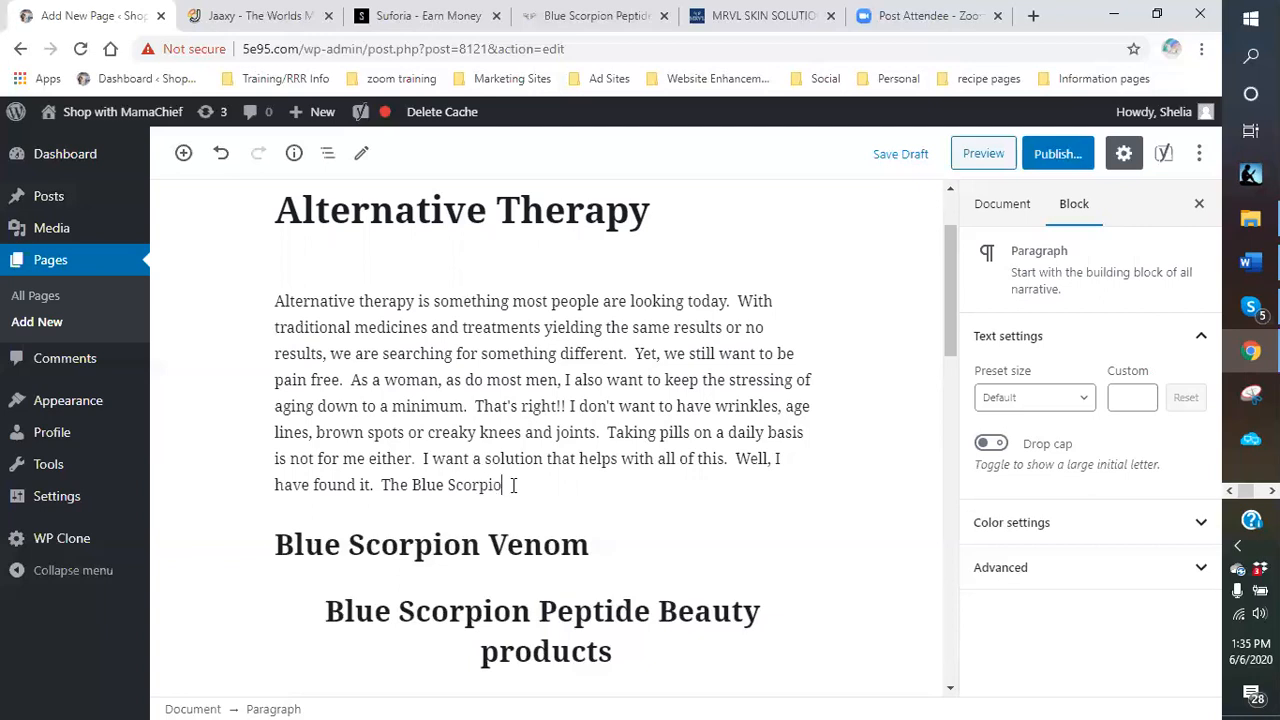
type("n Venom produc")
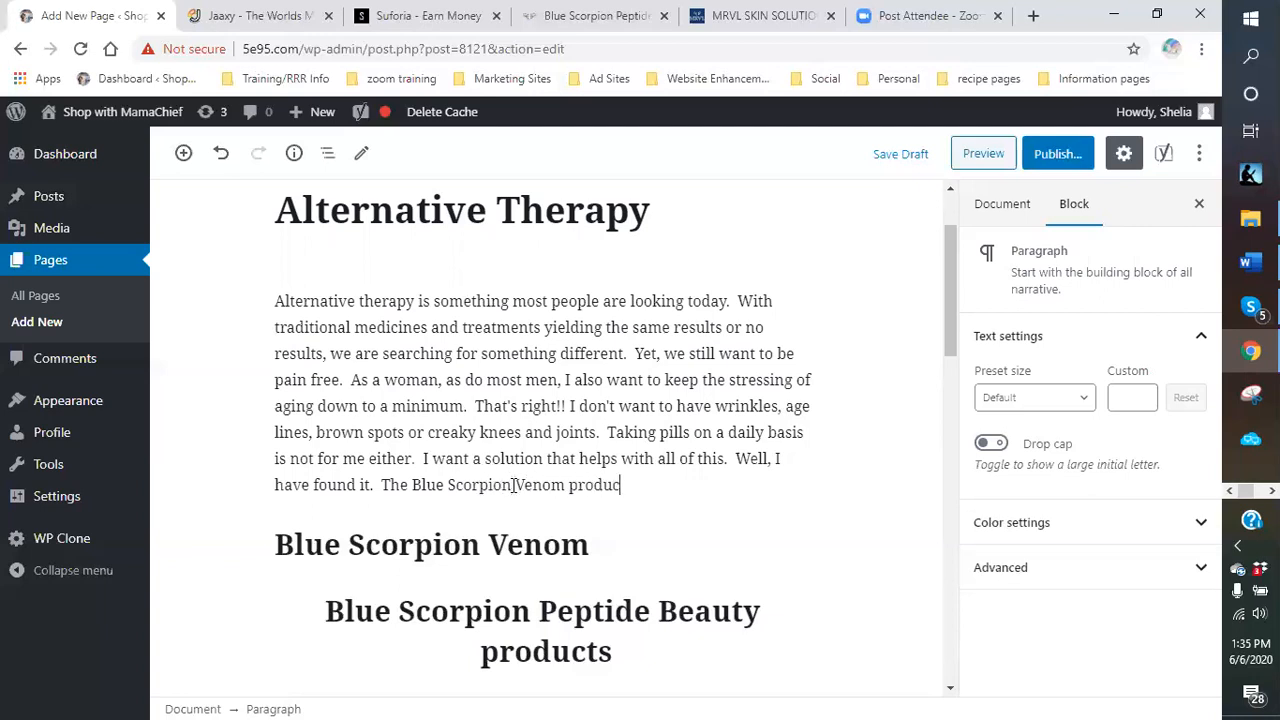
type("ts are just")
type(" we have be")
type("en looking for")
type(".  And with a")
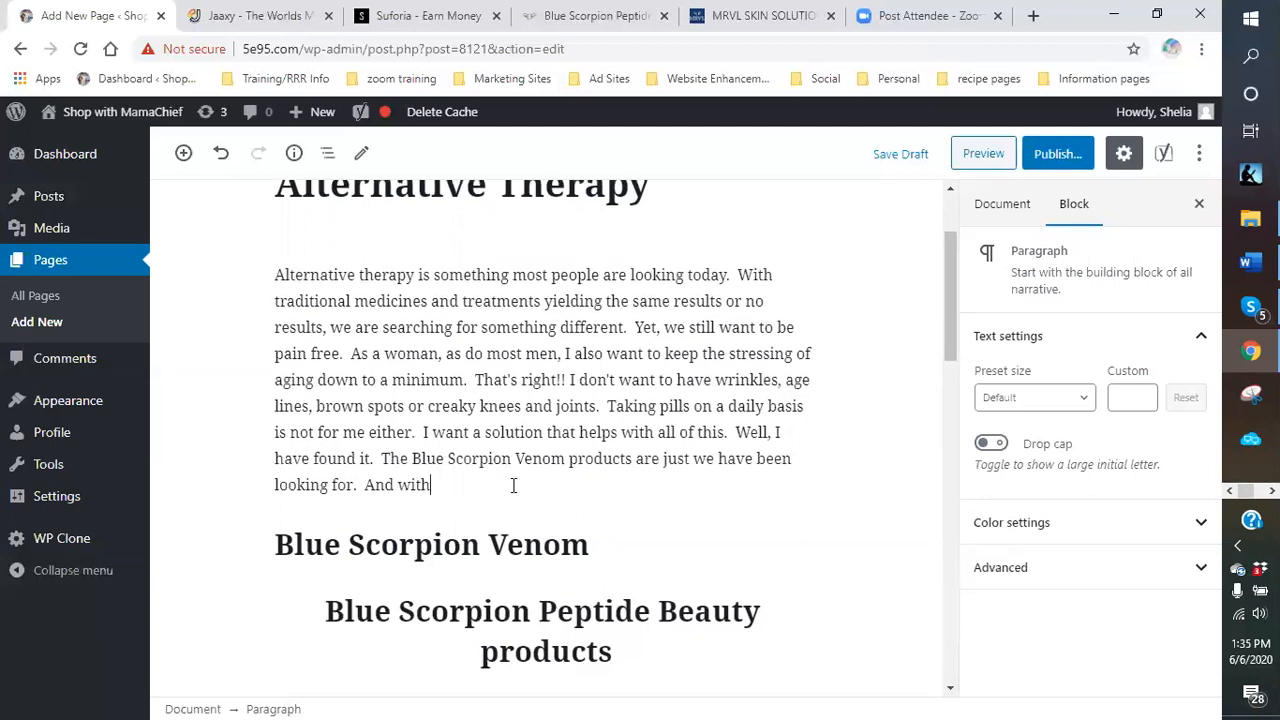
Retype the first product heading's misspelled characters so it reads 'Blue Scorpon venom'.
key("Down")
key("shift+Right")
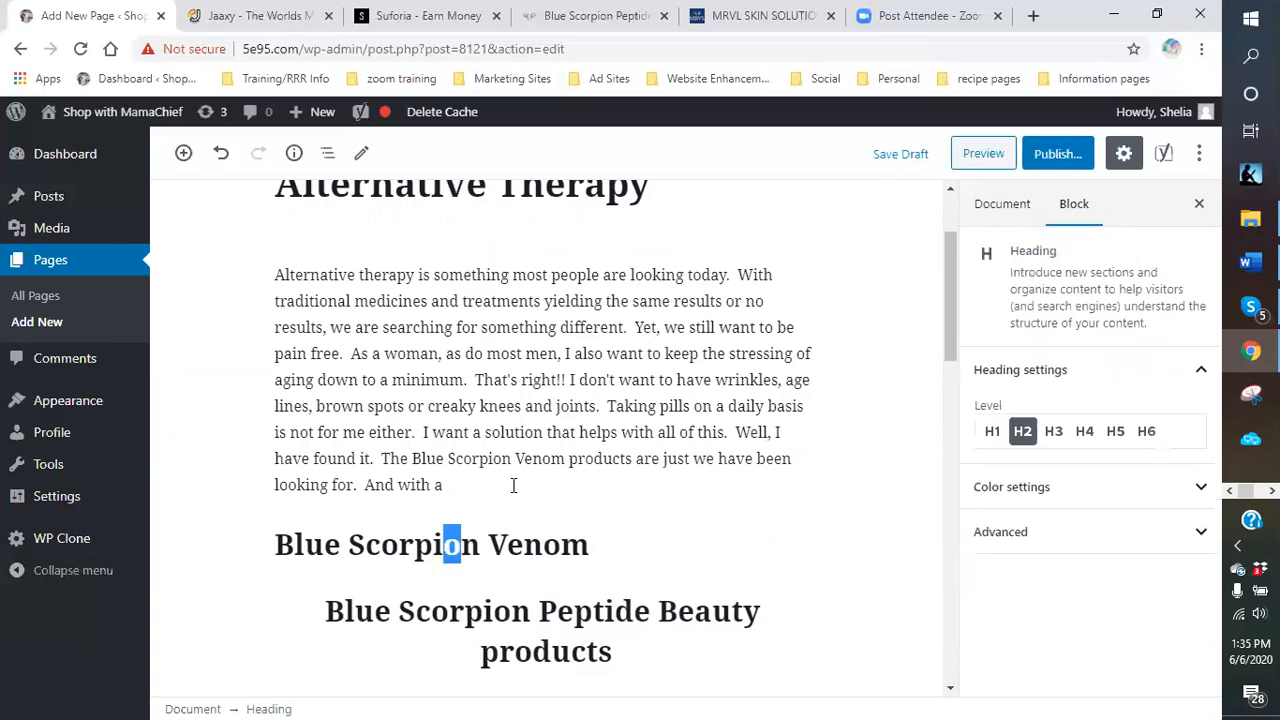
type("%")
key("shift+Right")
key("BackSpace")
key("BackSpace")
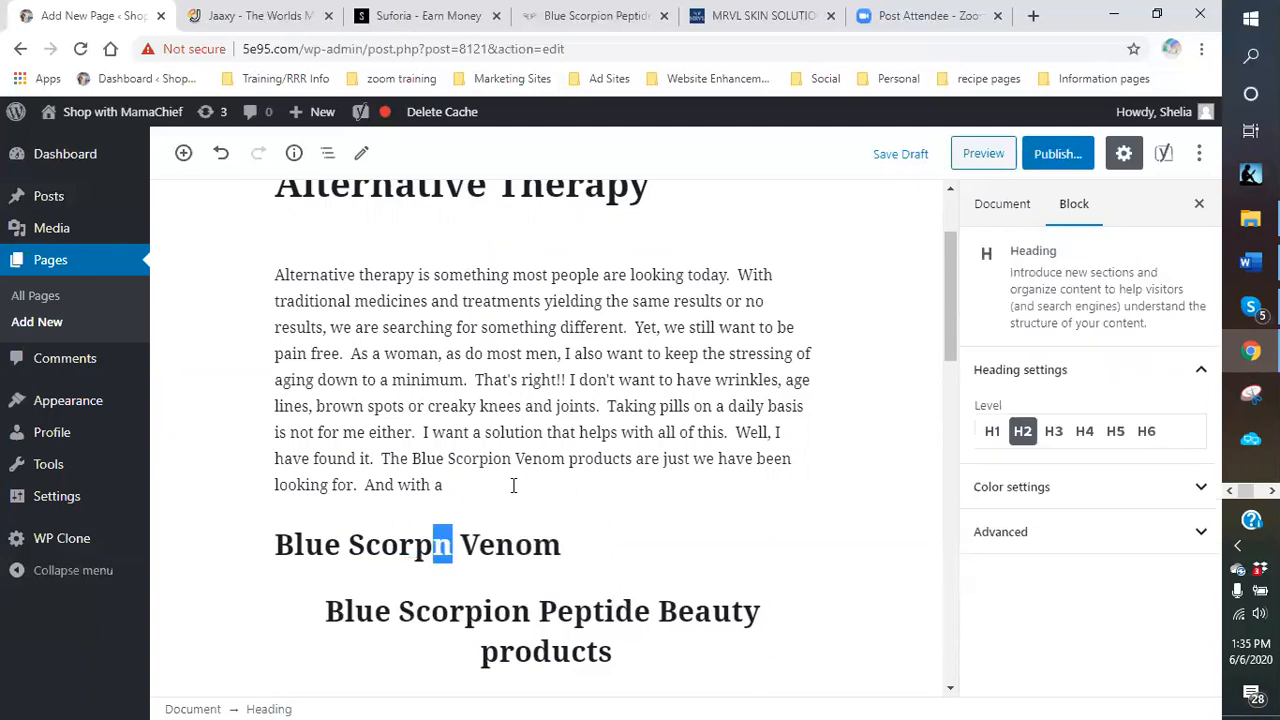
type("i")
key("shift+Right")
type("o")
key("shift+Right")
type("n")
key("shift+Right")
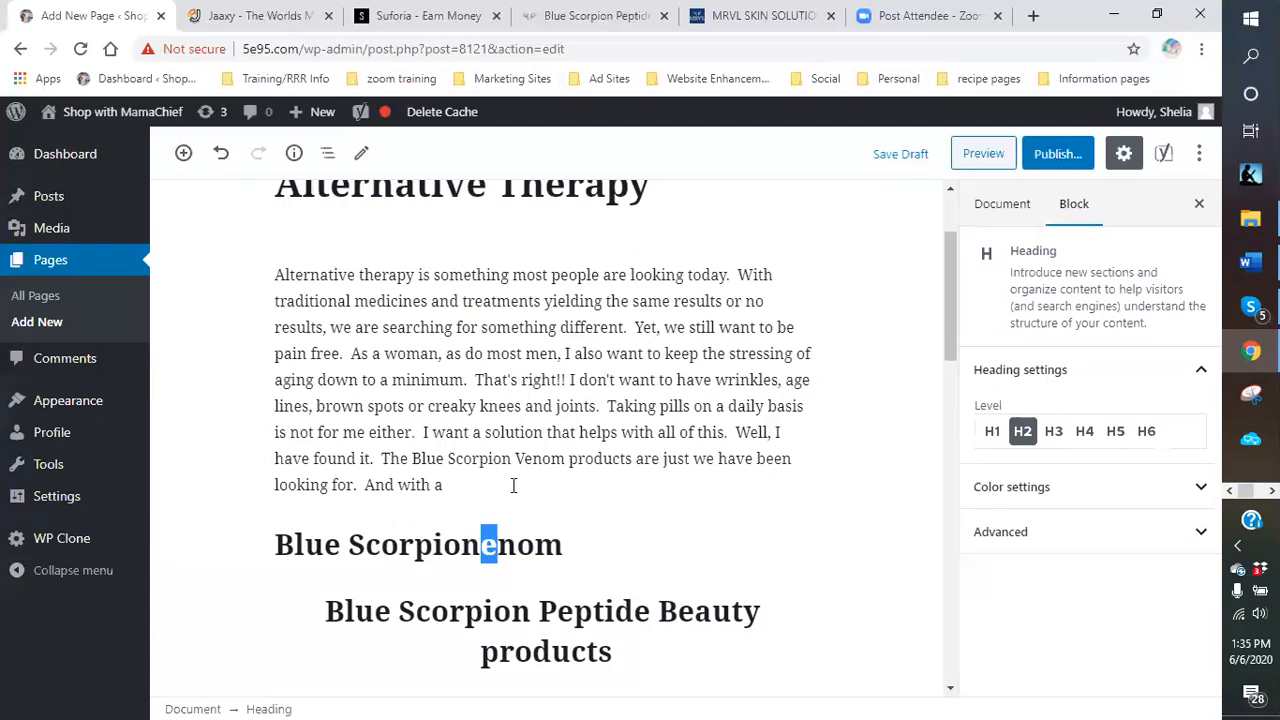
key("BackSpace")
key("shift+Right")
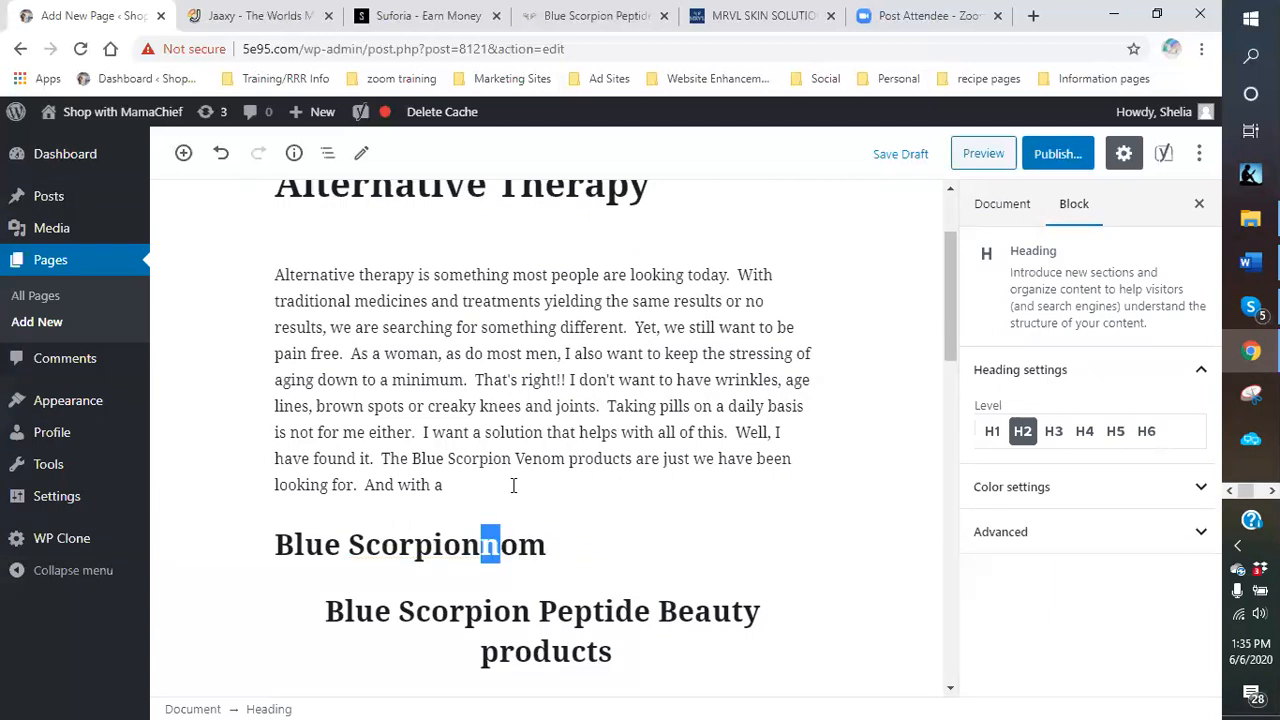
key("shift+End")
type("venom")
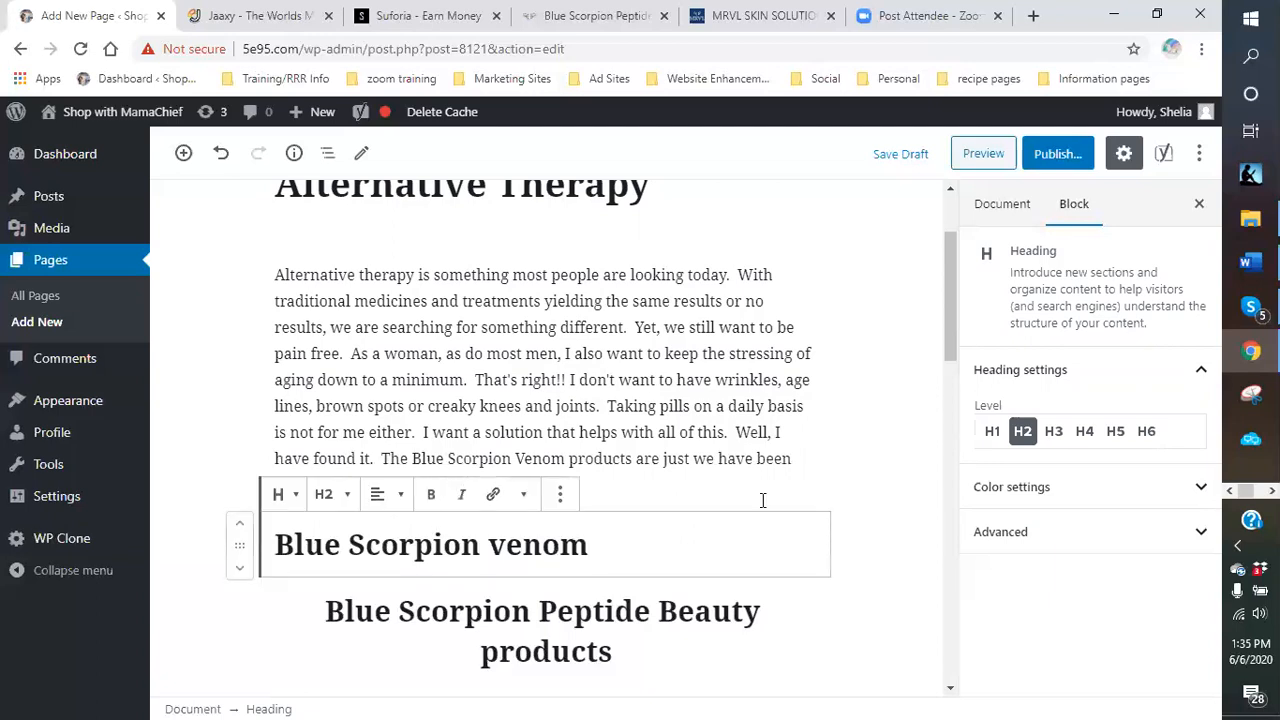
Remove a stray % from the heading and return to the end of the paragraph.
left_click(587, 480)
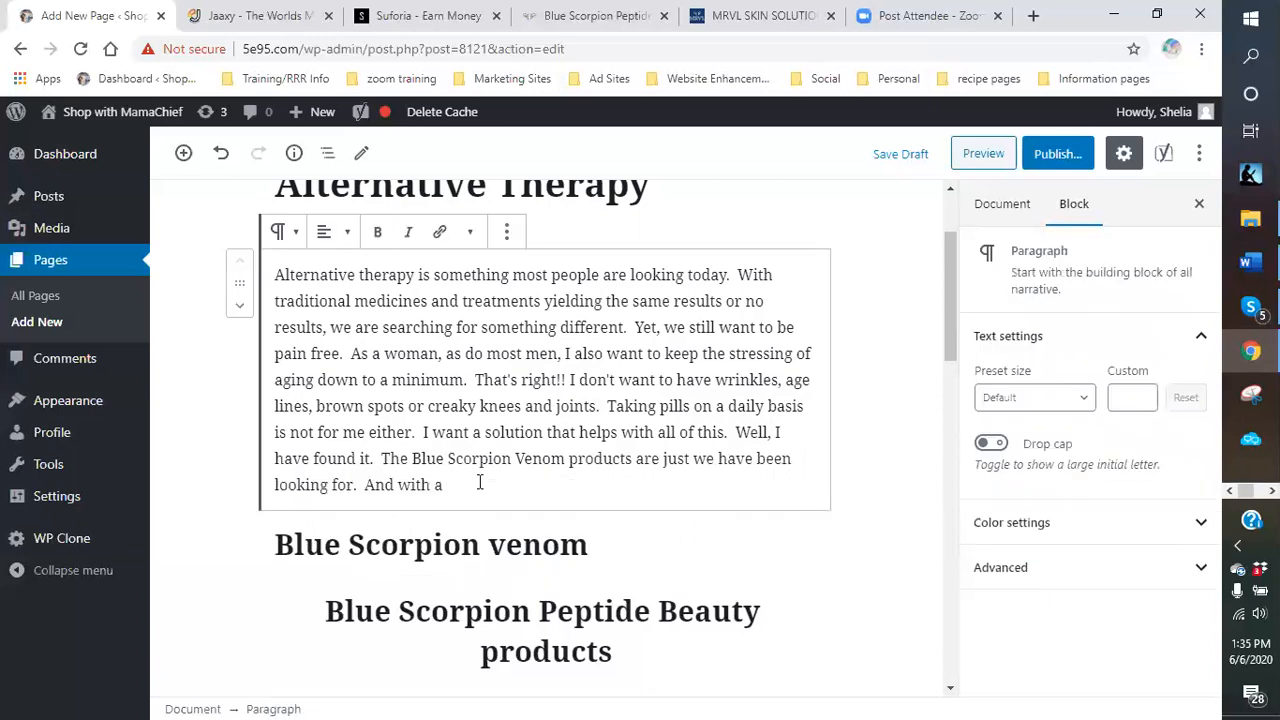
key("Down")
type("%")
key("BackSpace")
key("BackSpace")
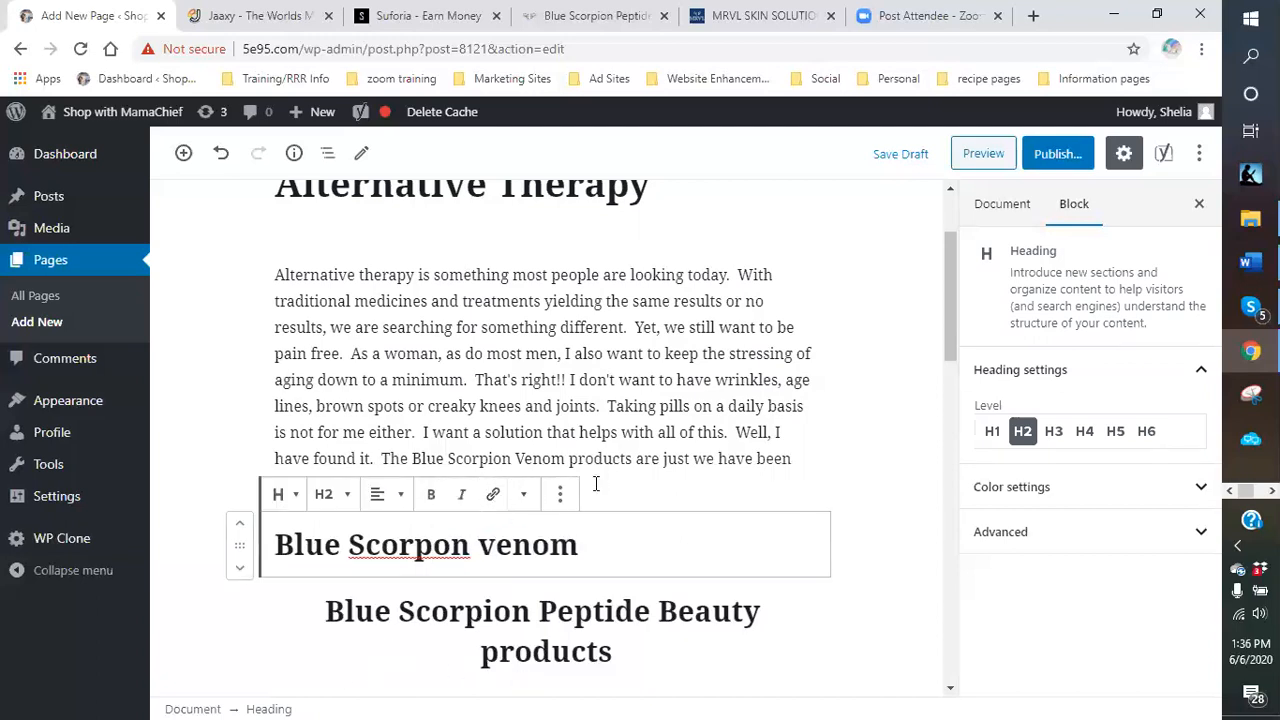
left_click(494, 491)
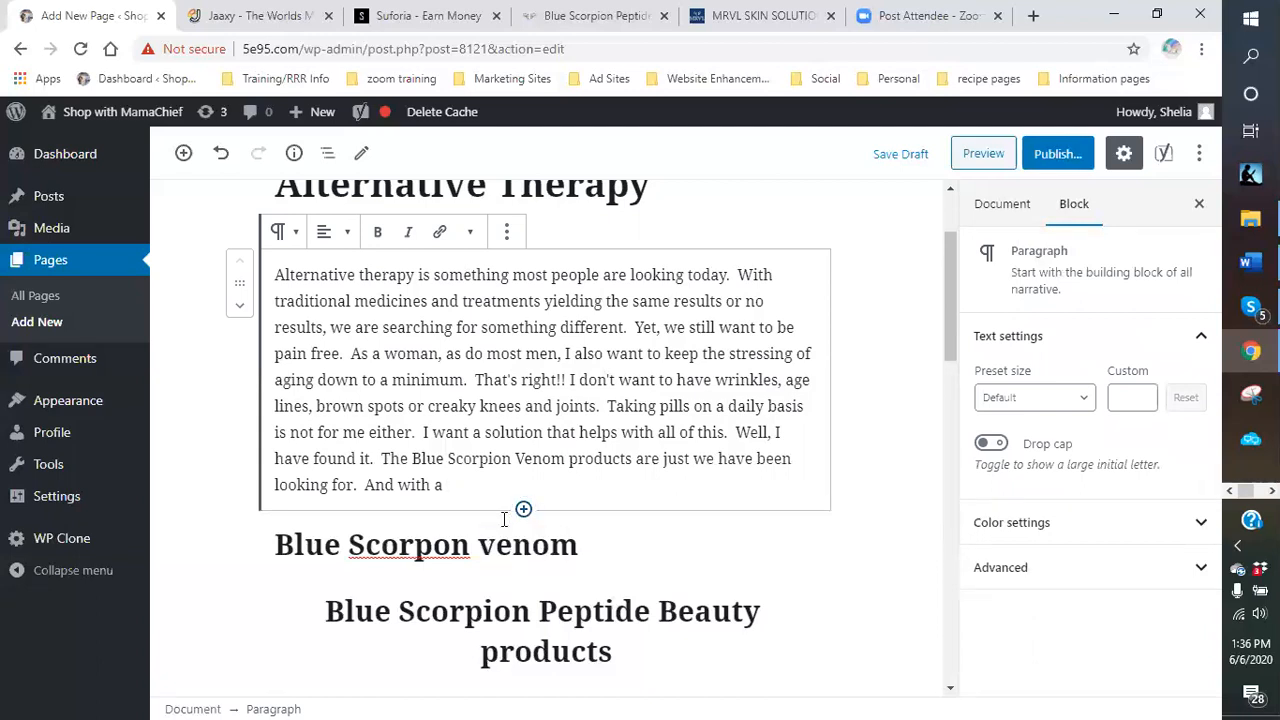
Add the 20% discount at checkout sentence, dropping the 'on the beauty care solutions' wording.
type("20%")
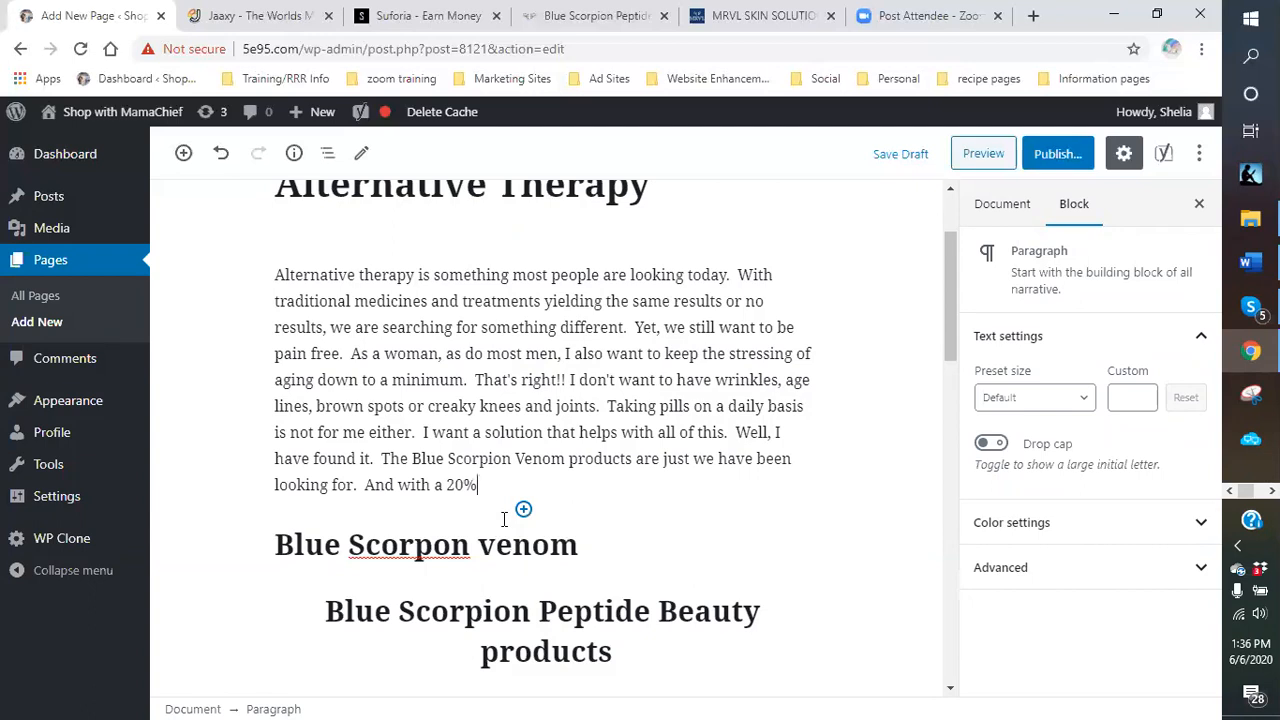
type(" discount at checkout on the ")
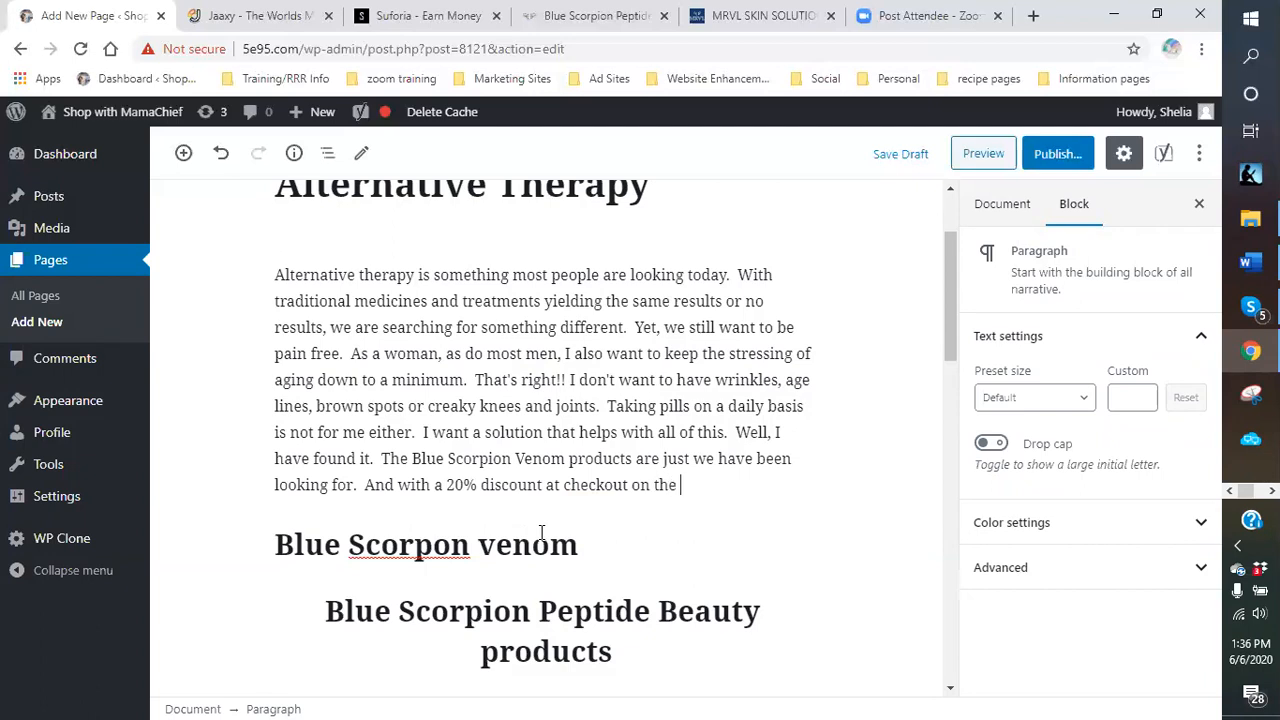
type("beauty care solutions")
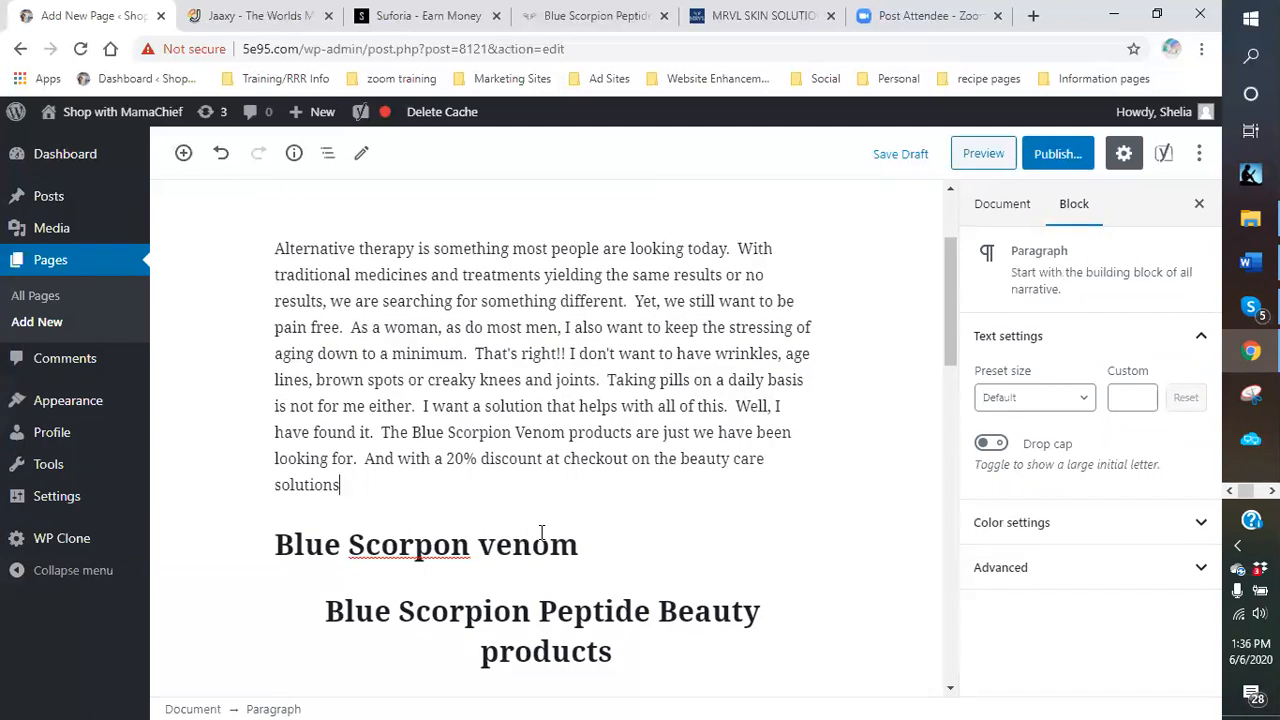
type(", what is not to try.")
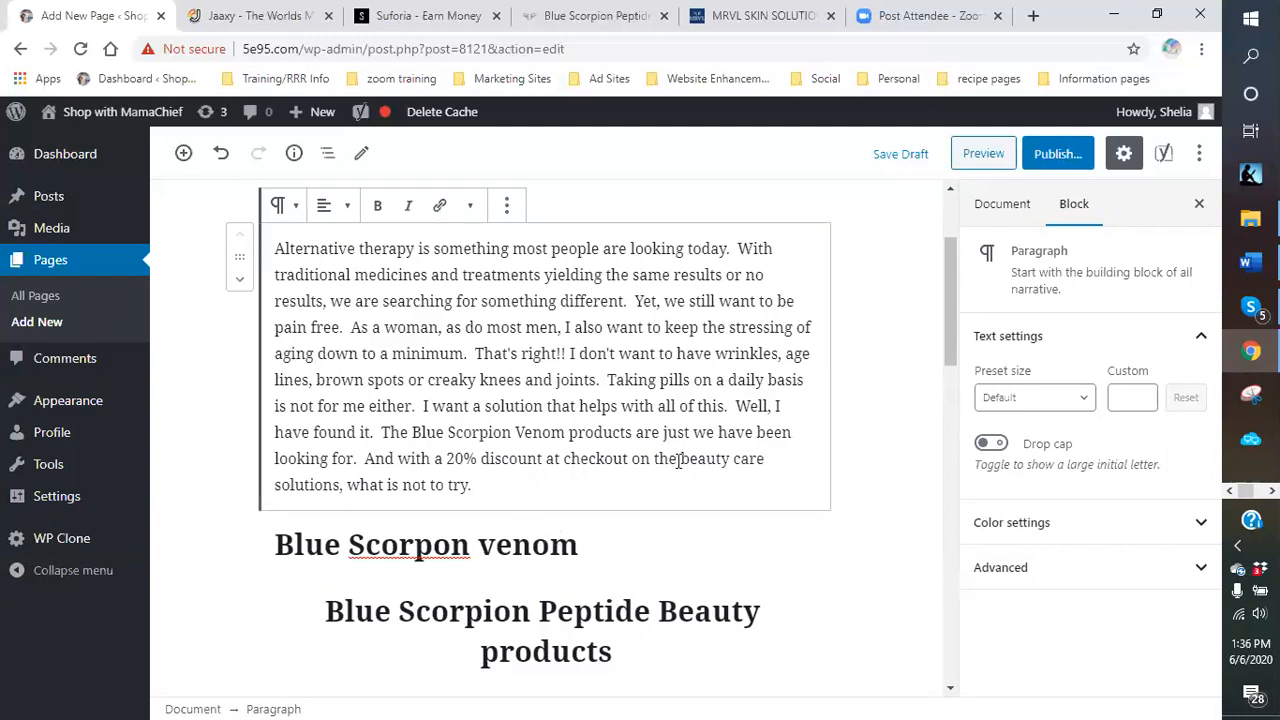
left_click_drag(679, 460, 711, 462)
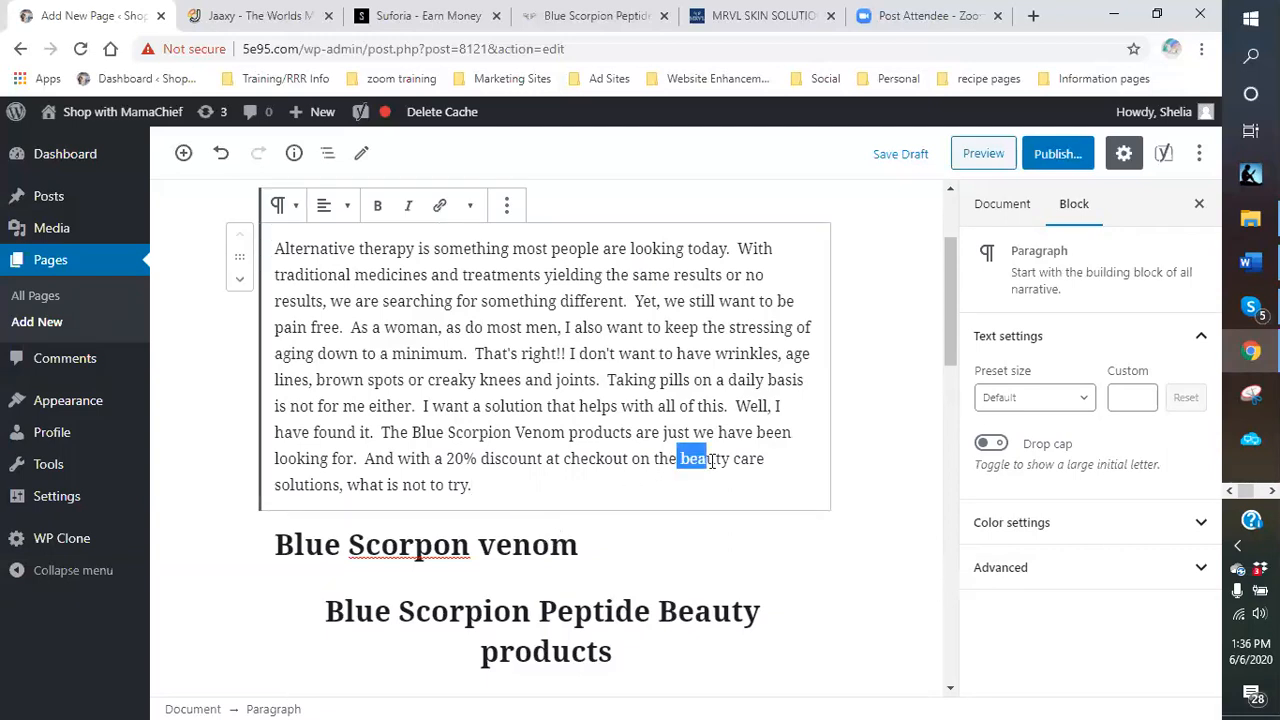
left_click(694, 458)
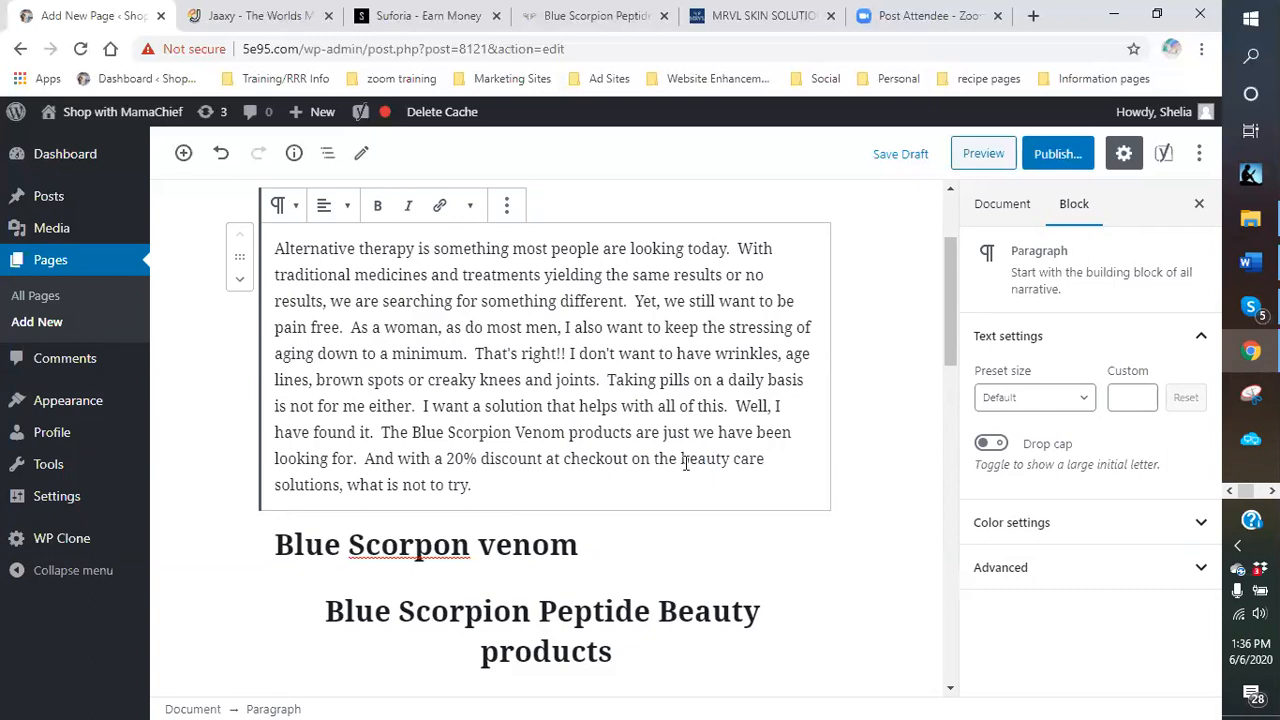
left_click_drag(681, 459, 355, 488)
key("BackSpace")
key("BackSpace")
key("BackSpace")
key("BackSpace")
key("BackSpace")
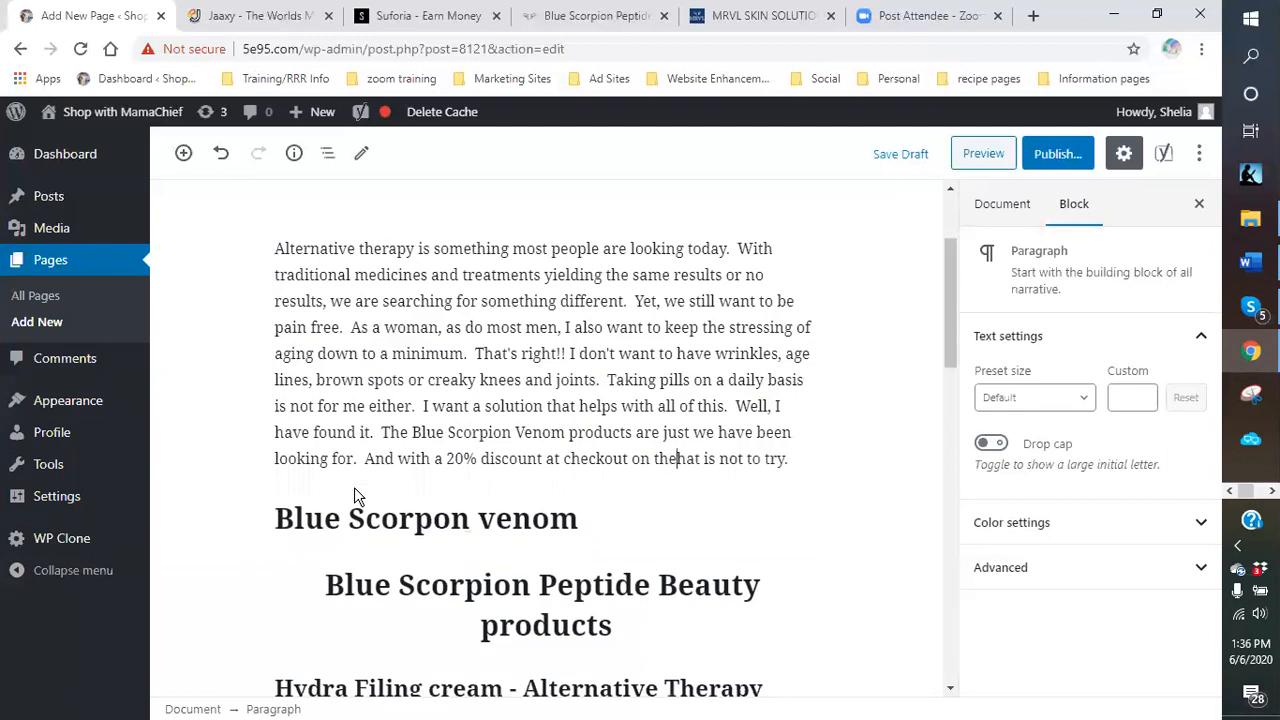
key("BackSpace")
key("BackSpace")
key("BackSpace")
key("BackSpace")
type(", w")
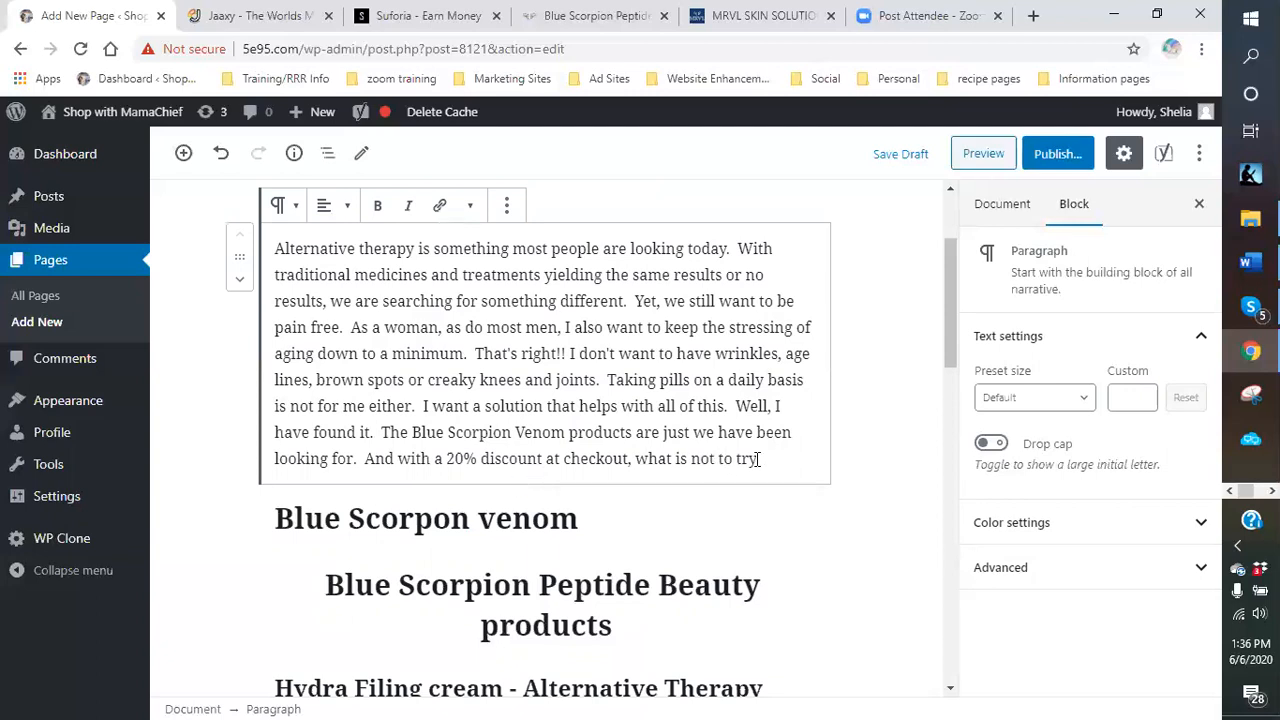
left_click_drag(759, 458, 676, 456)
End the intro with 'can it hurt to try', a check-out-the-site line and 'keep reading' sentence.
type("can it")
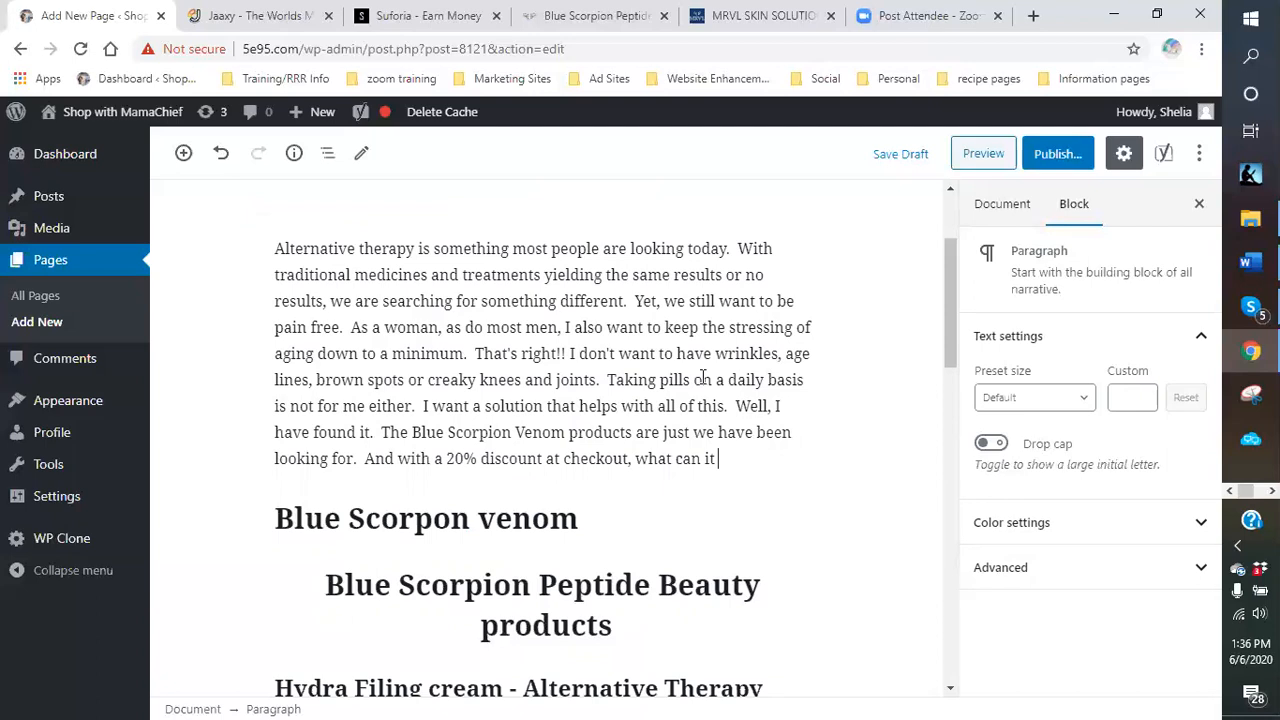
type(" hurt to try.")
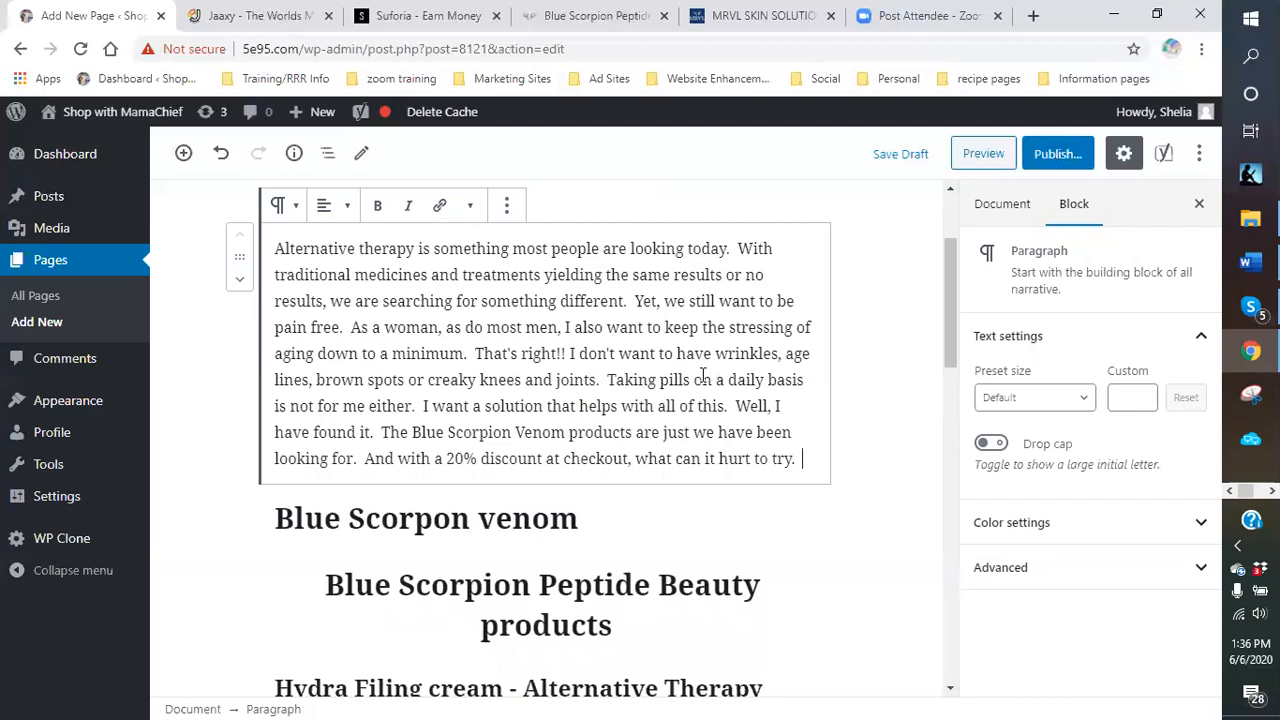
type("  Check")
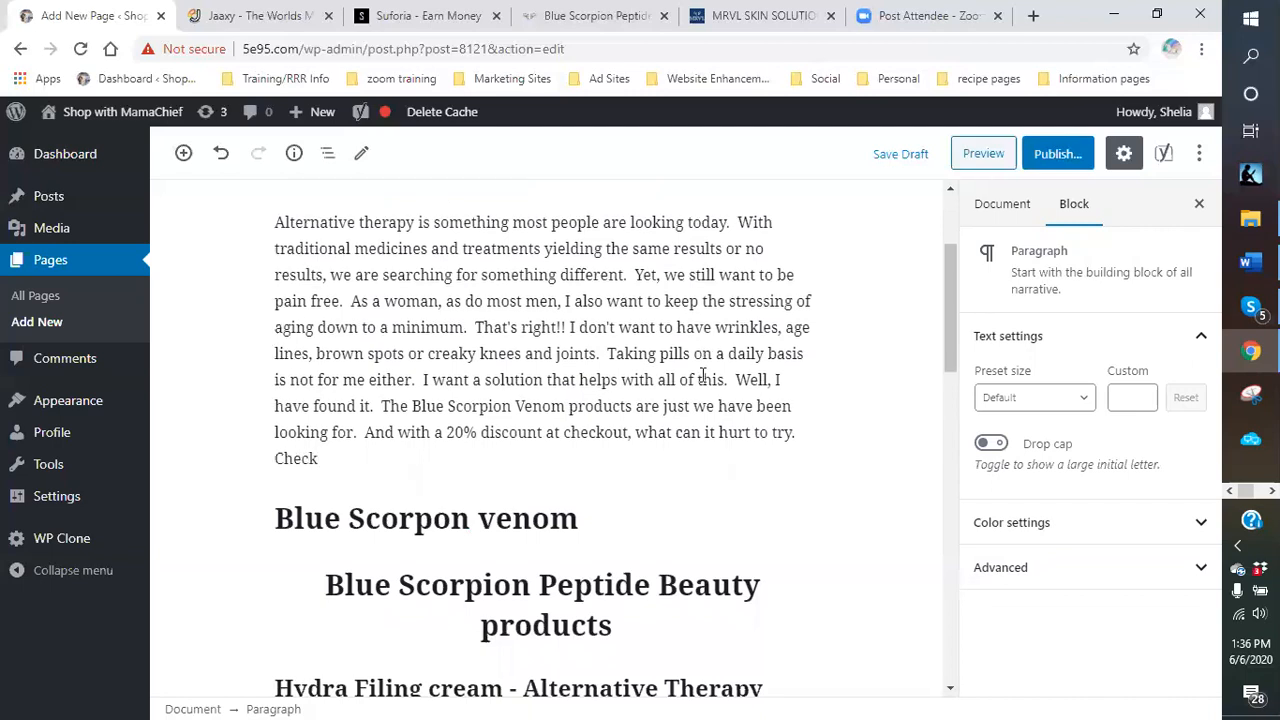
type(" out the site for youself")
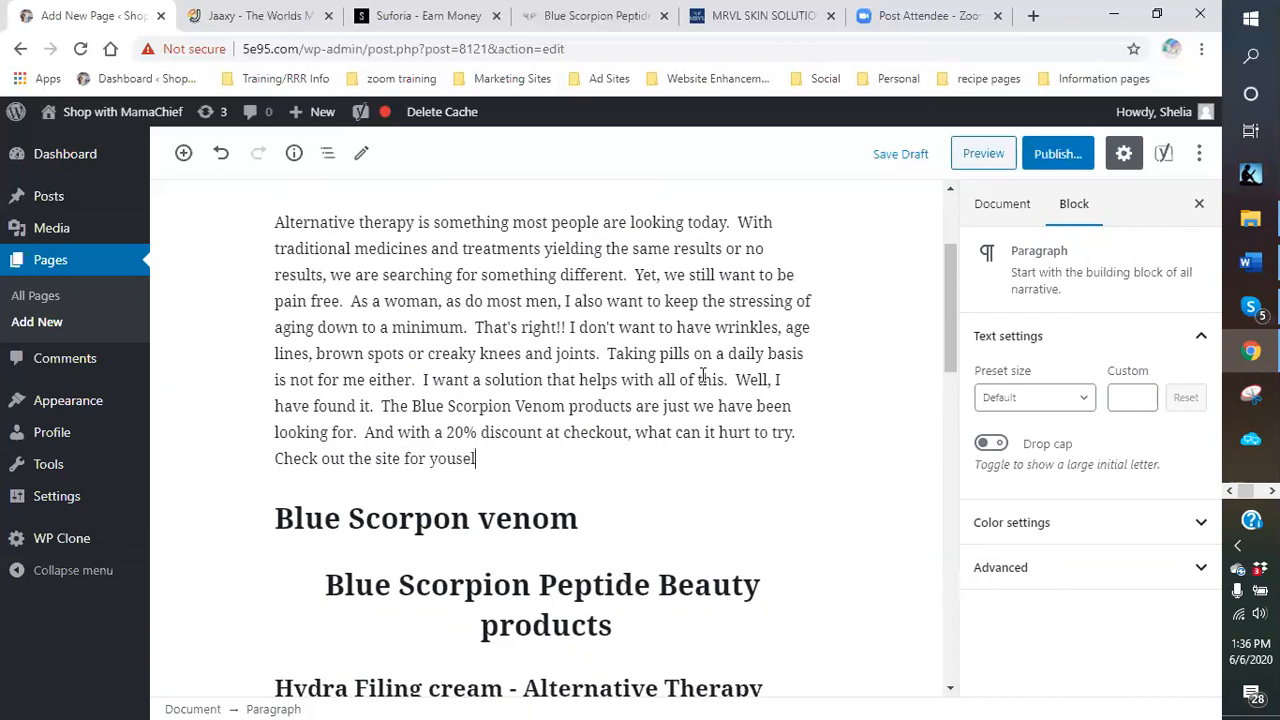
key("BackSpace")
key("BackSpace")
key("BackSpace")
key("BackSpace")
type("rself and see what")
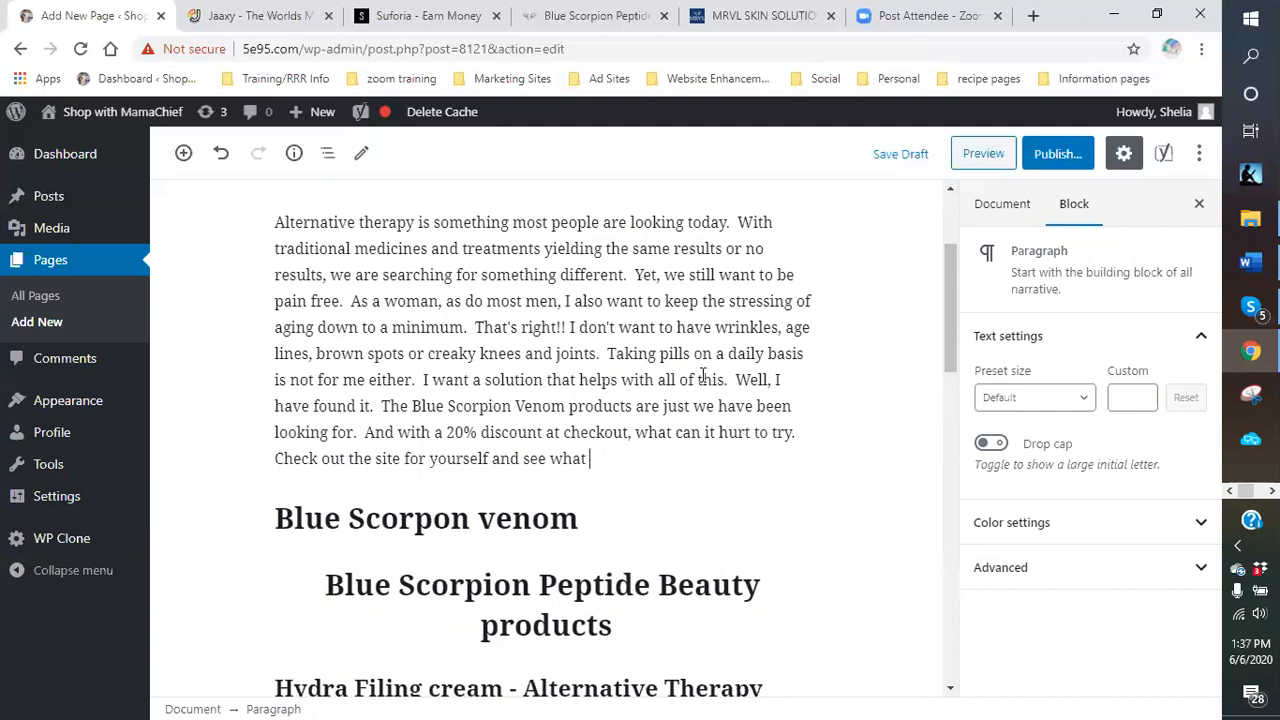
type(" your option are.  Or kee")
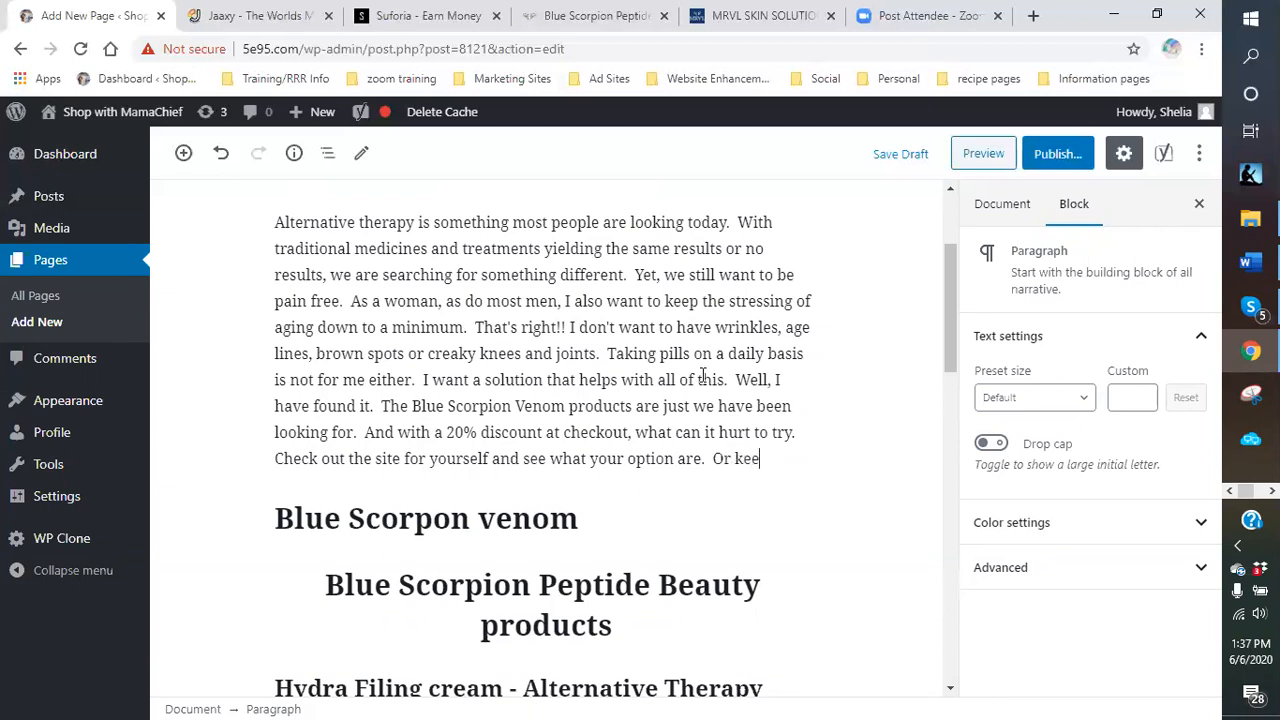
type("p reading ")
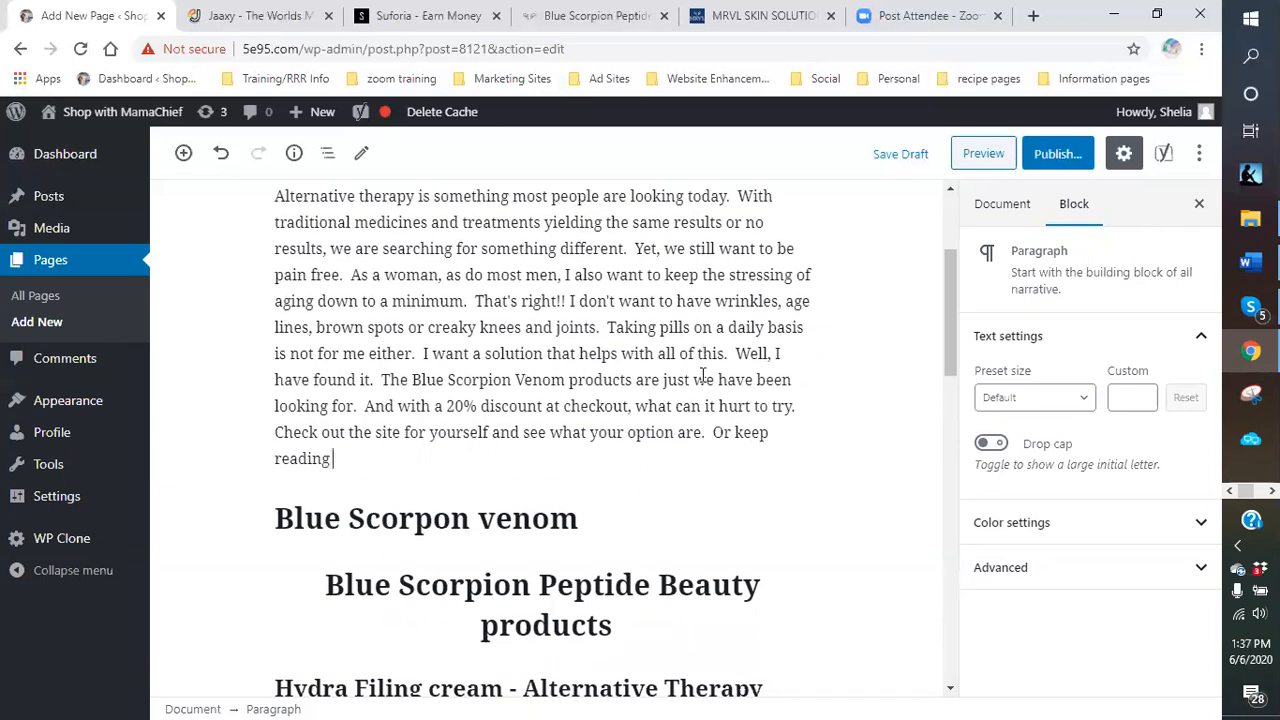
type("to discover th")
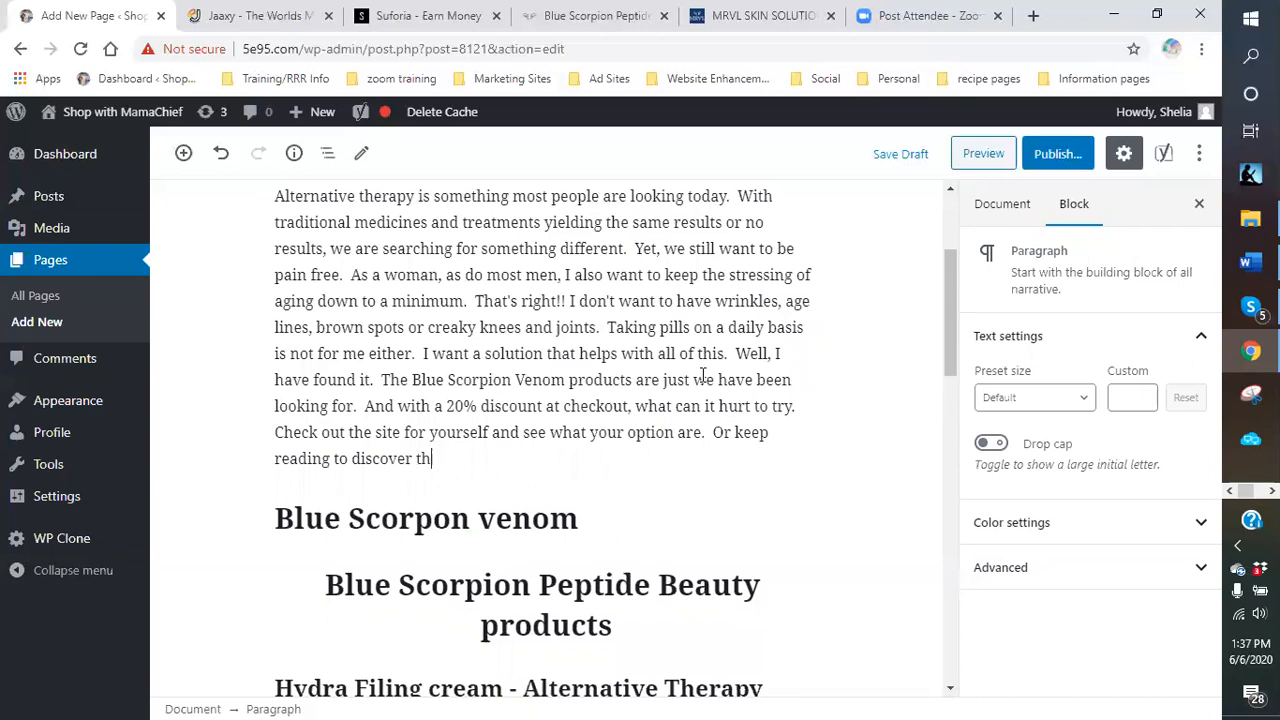
type("e right product for you.")
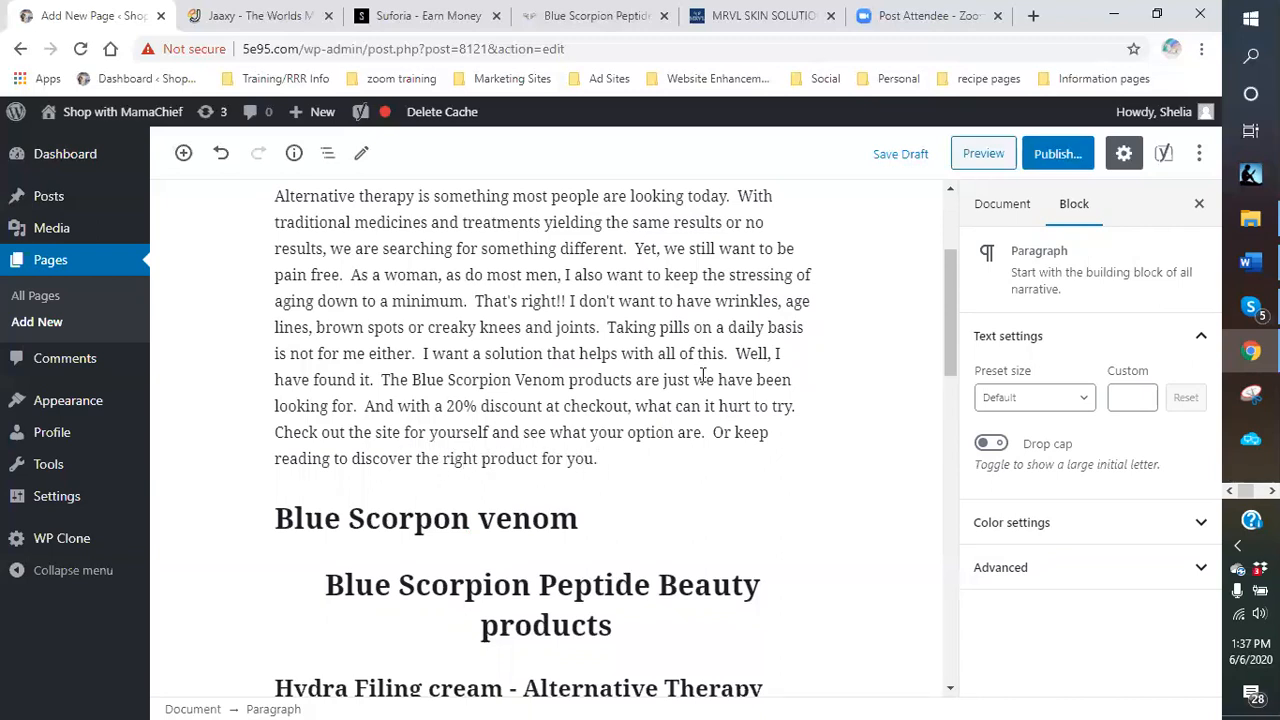
scroll(762, 430, "up", 3)
scroll(734, 441, "down", 3)
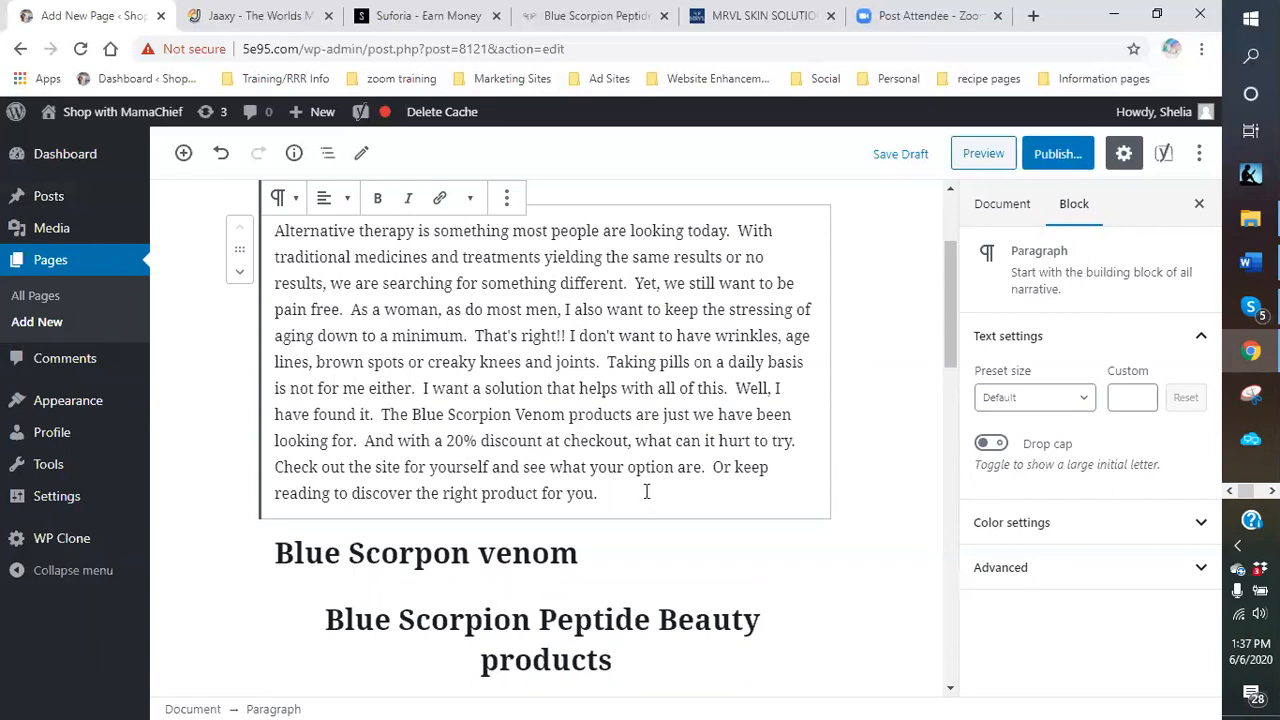
Retype the misspelled 'corpon venom' so the heading reads 'Blue Scorpion Venom', and add a paragraph below.
scroll(644, 486, "down", 1)
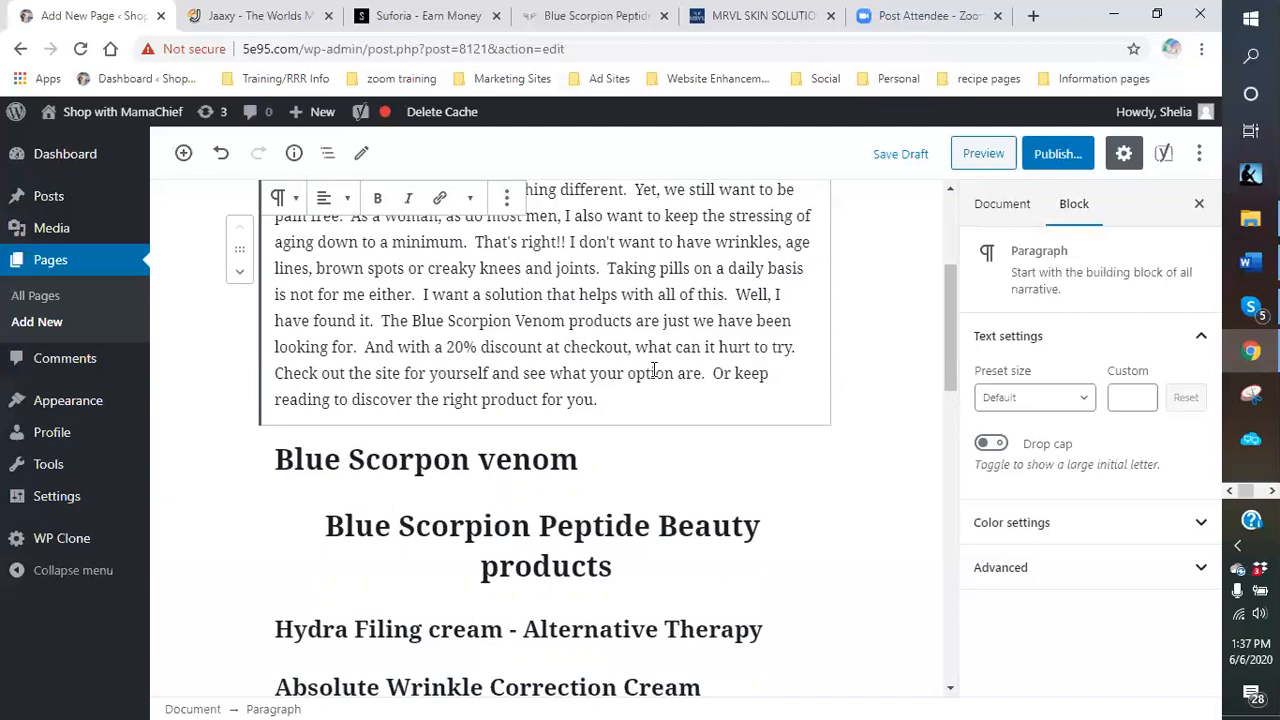
left_click(628, 456)
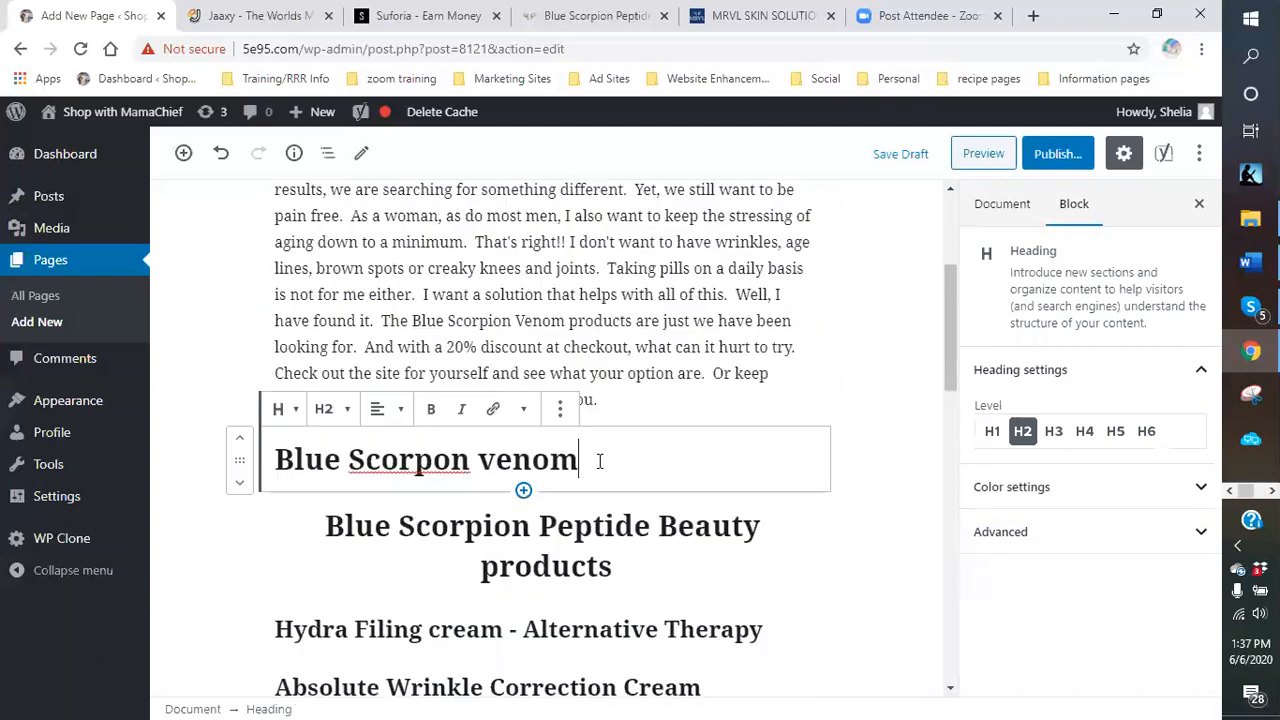
left_click_drag(597, 461, 355, 459)
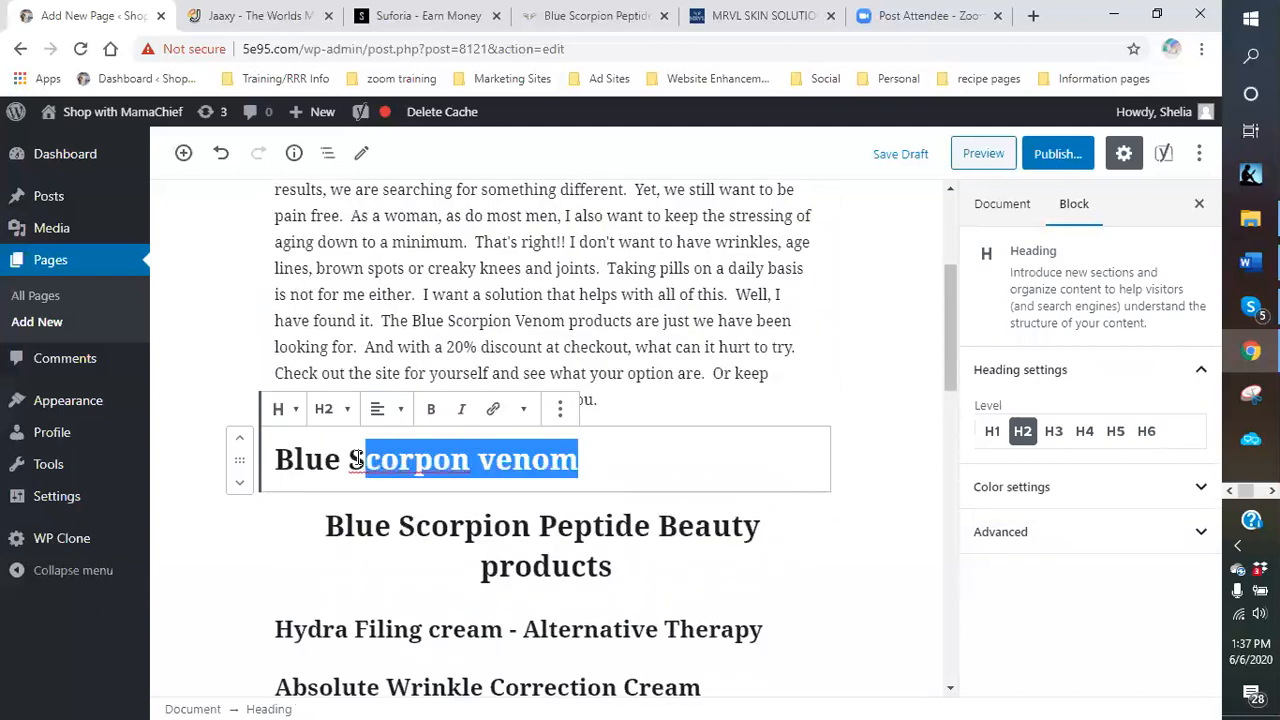
left_click(496, 461)
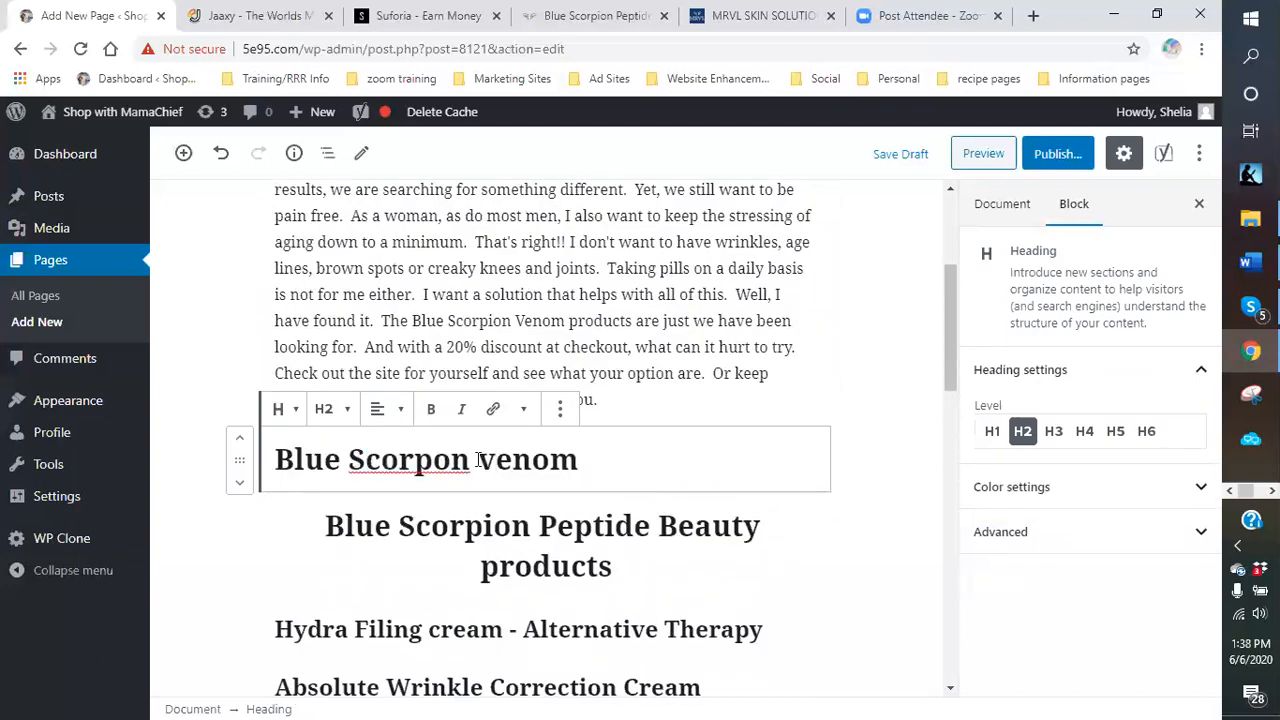
left_click_drag(586, 460, 368, 457)
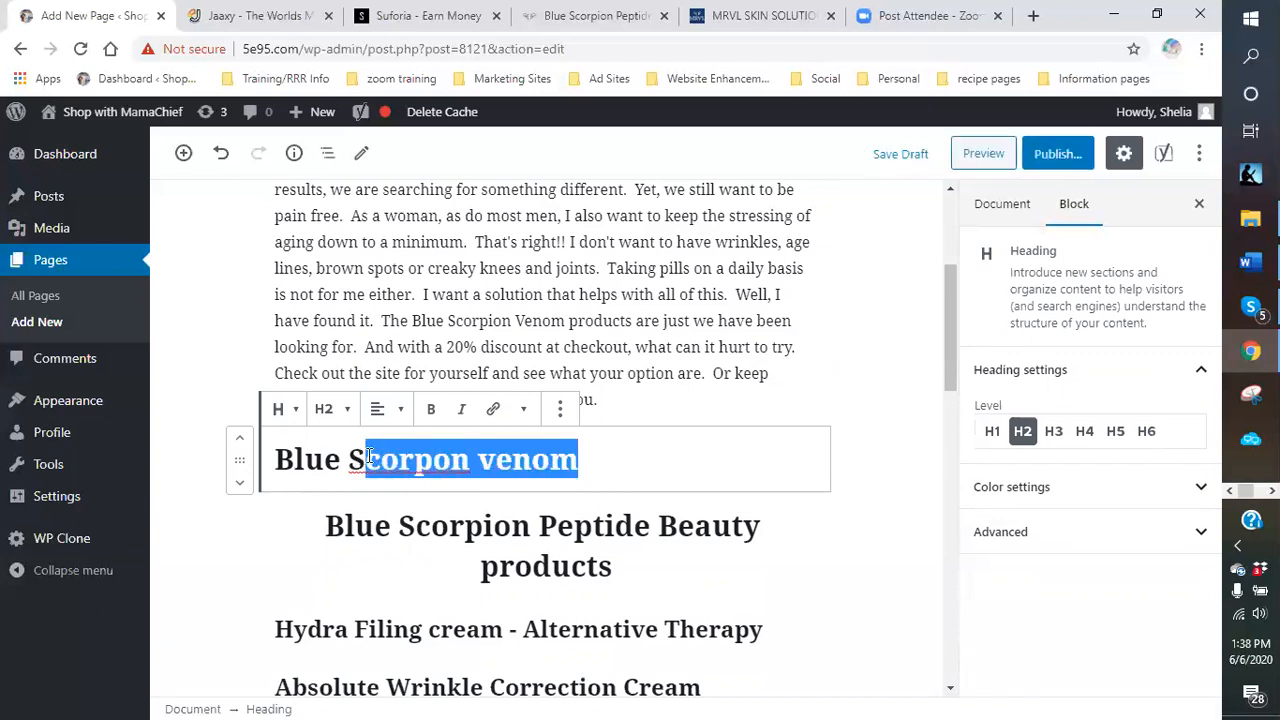
key("BackSpace")
type("corpiot")
key("BackSpace")
type("n v")
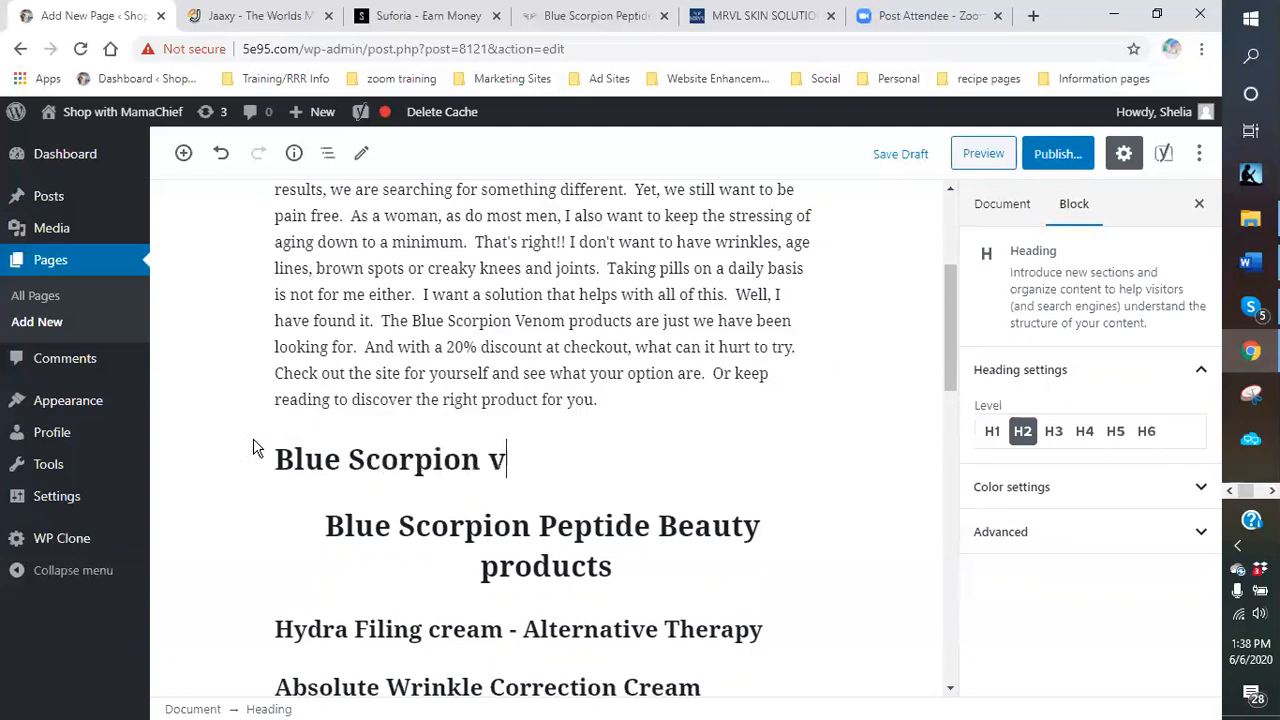
key("BackSpace")
type("Venom")
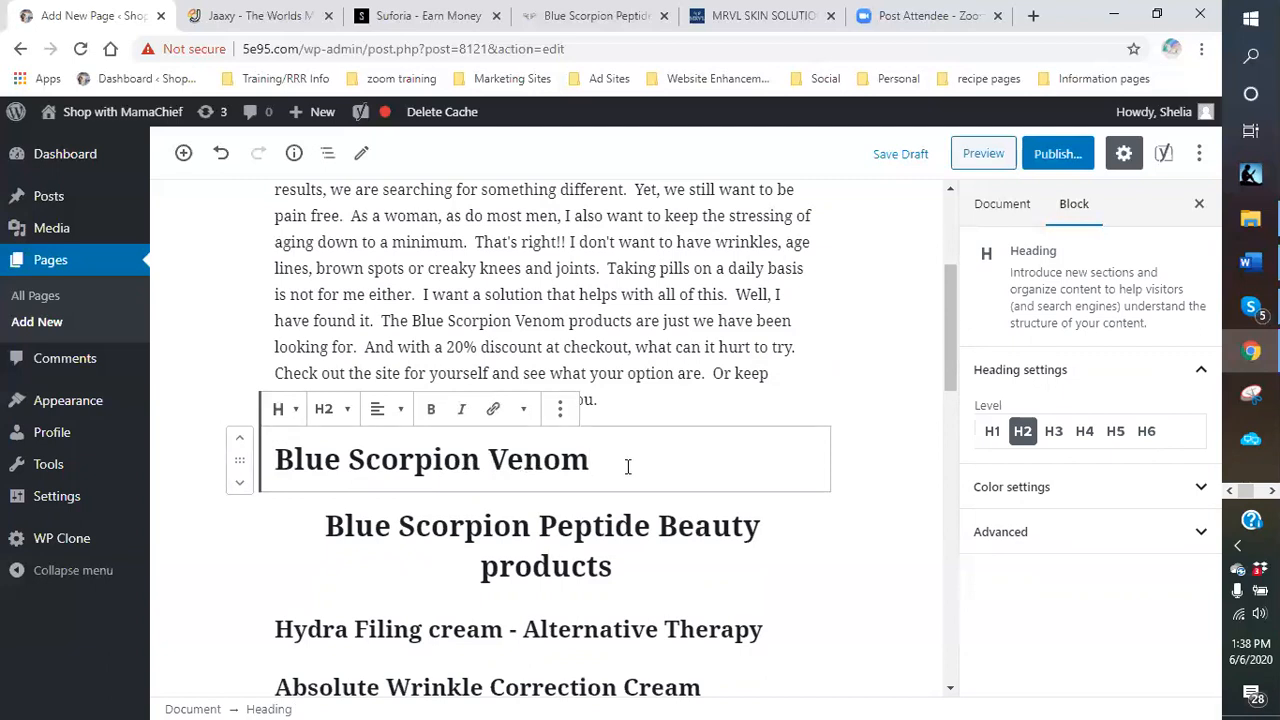
key("Return")
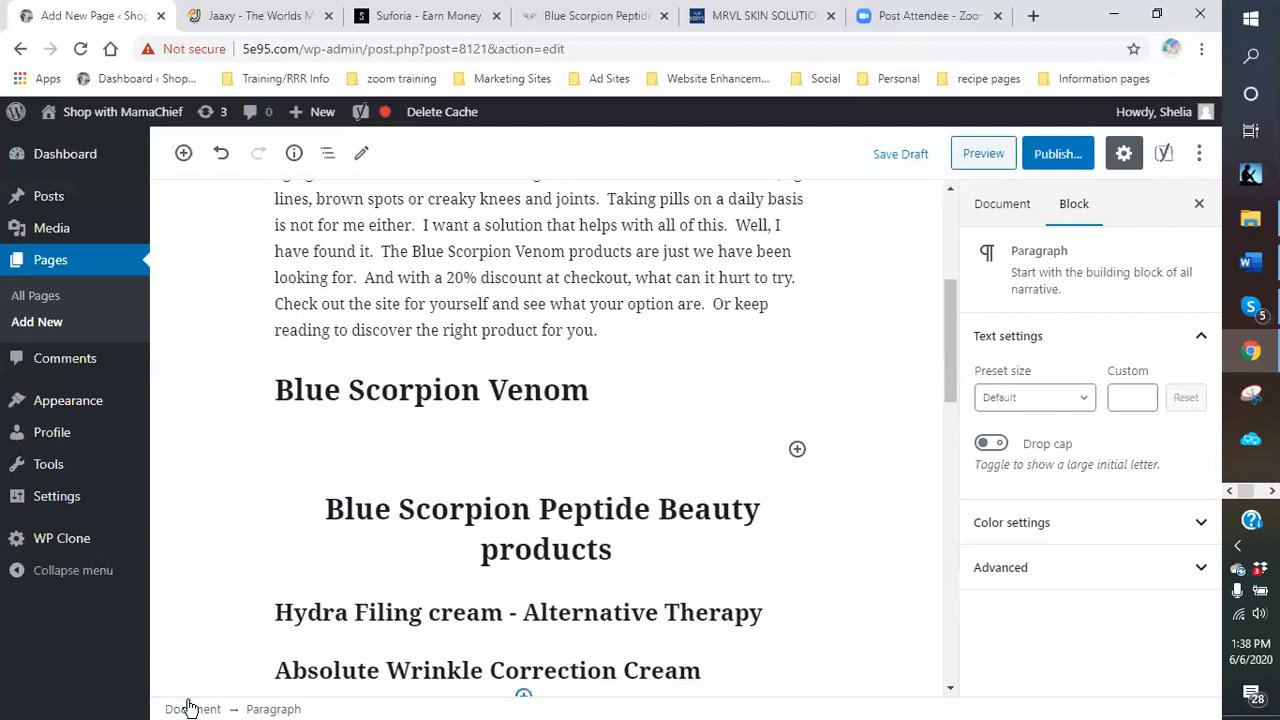
Begin the paragraph with 'The Blue Scorpion is a non-poisonous arachnid that is found in'.
left_click(478, 670)
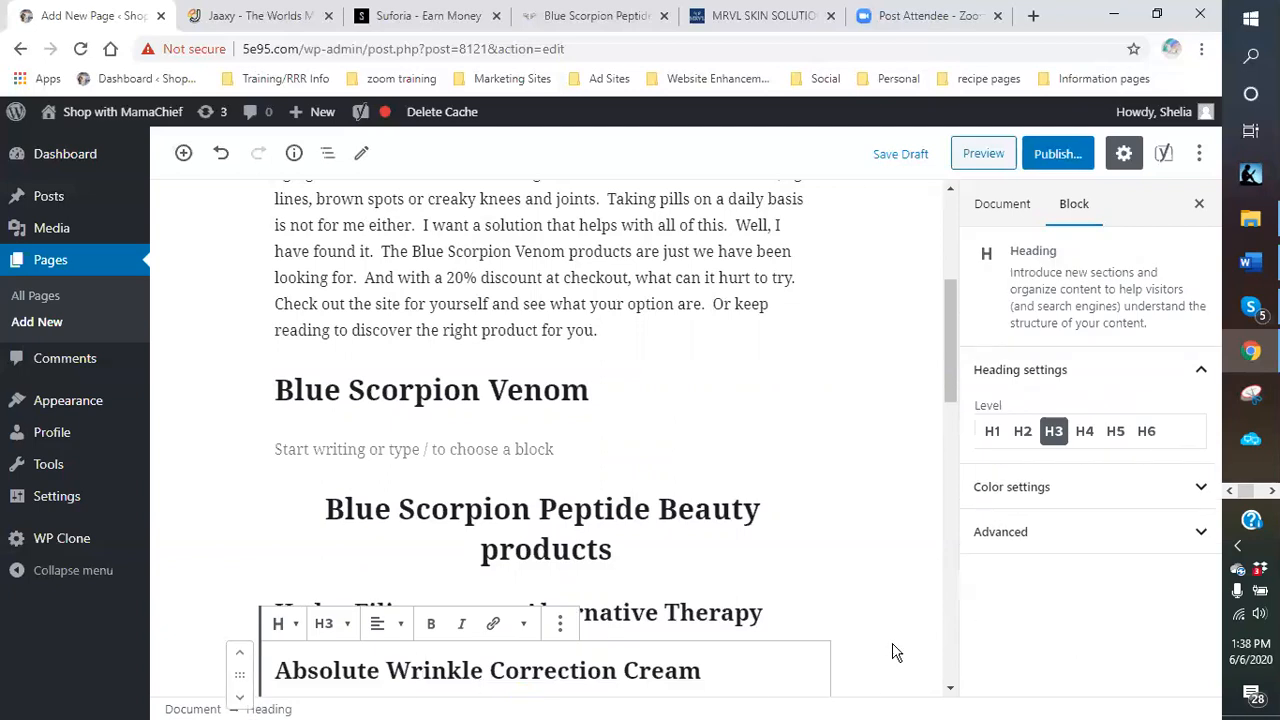
left_click(410, 446)
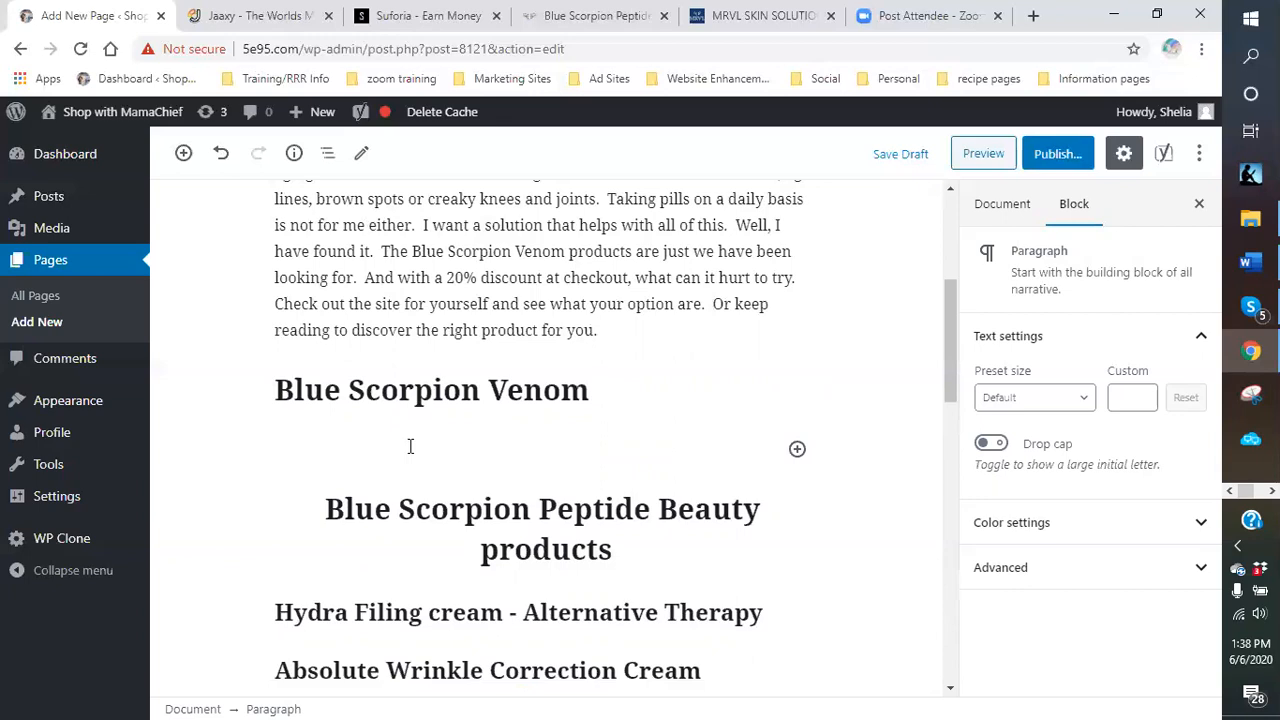
type("The Blue scorpion is a non-pri")
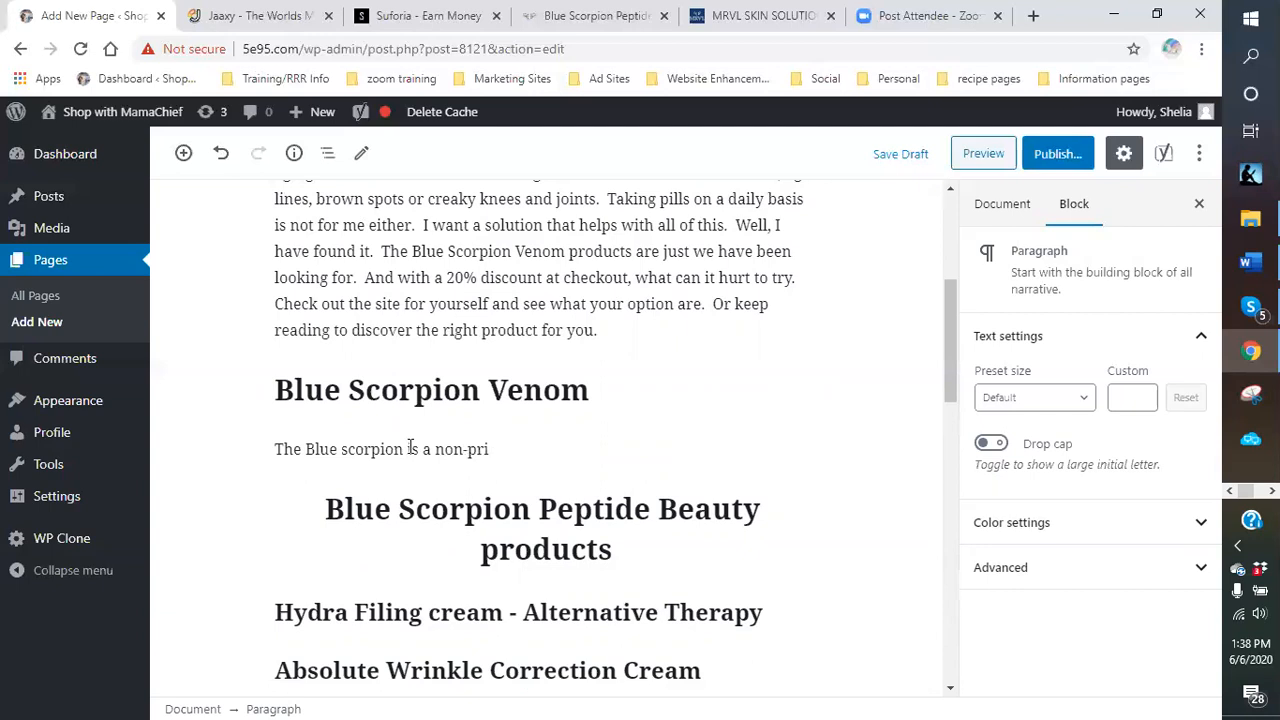
type("oisoneo")
key("BackSpace")
type("neous")
key("BackSpace")
key("BackSpace")
key("BackSpace")
key("BackSpace")
type("ous arachnid")
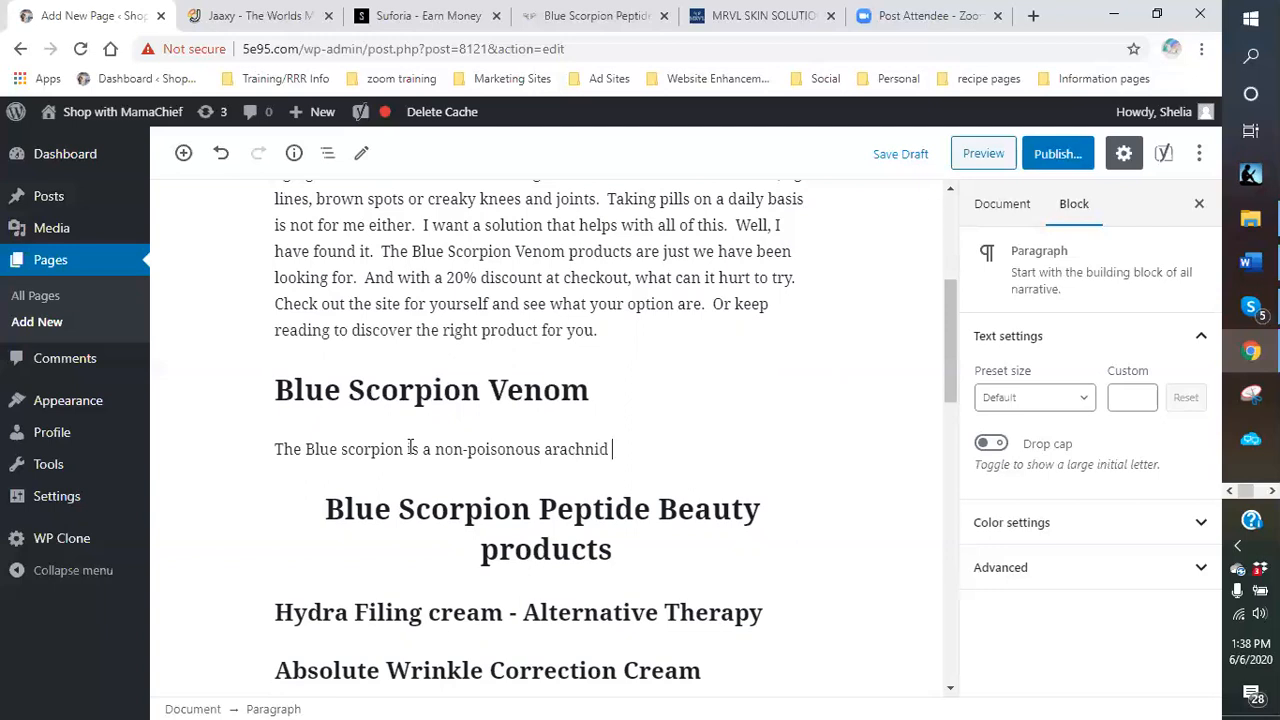
type(" that is found in ou")
Add that it lives in only two places: the Caribbean Islands and the southern-most tip of Cuba.
key("BackSpace")
type("nly ")
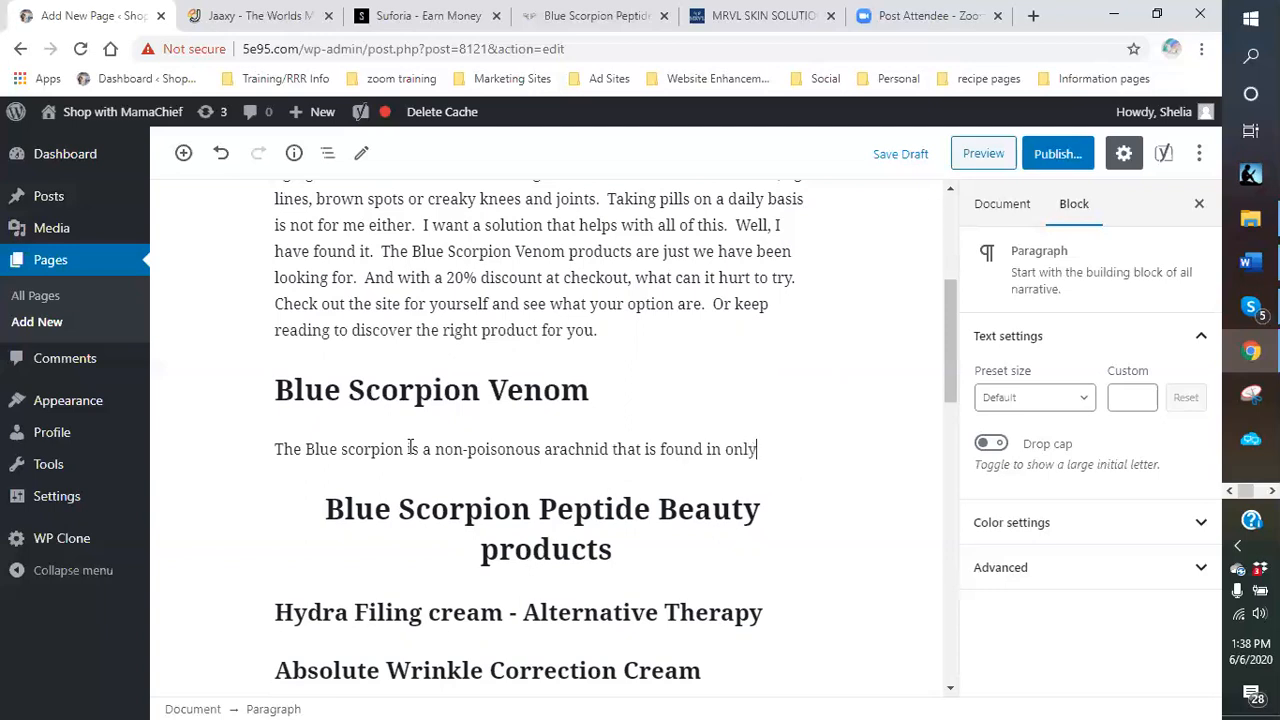
type("two places in the world")
key("BackSpace")
key("BackSpace")
type("ld")
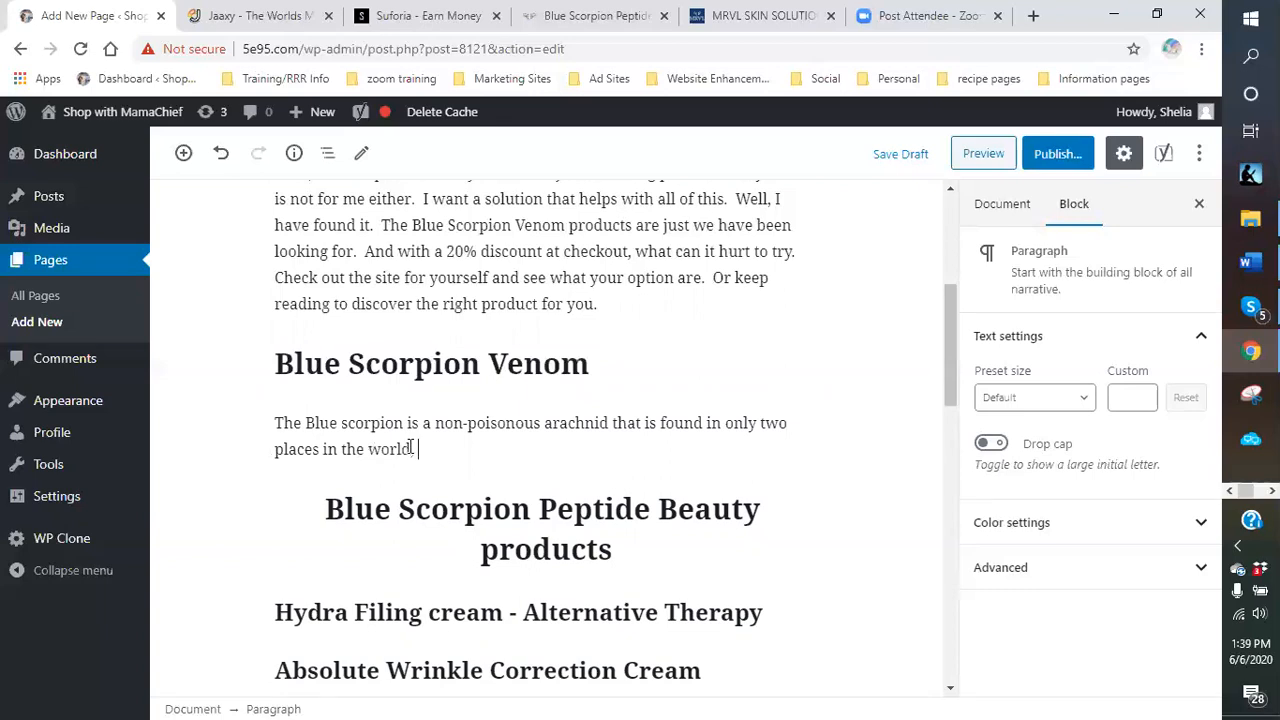
type(". The Caribbean ls")
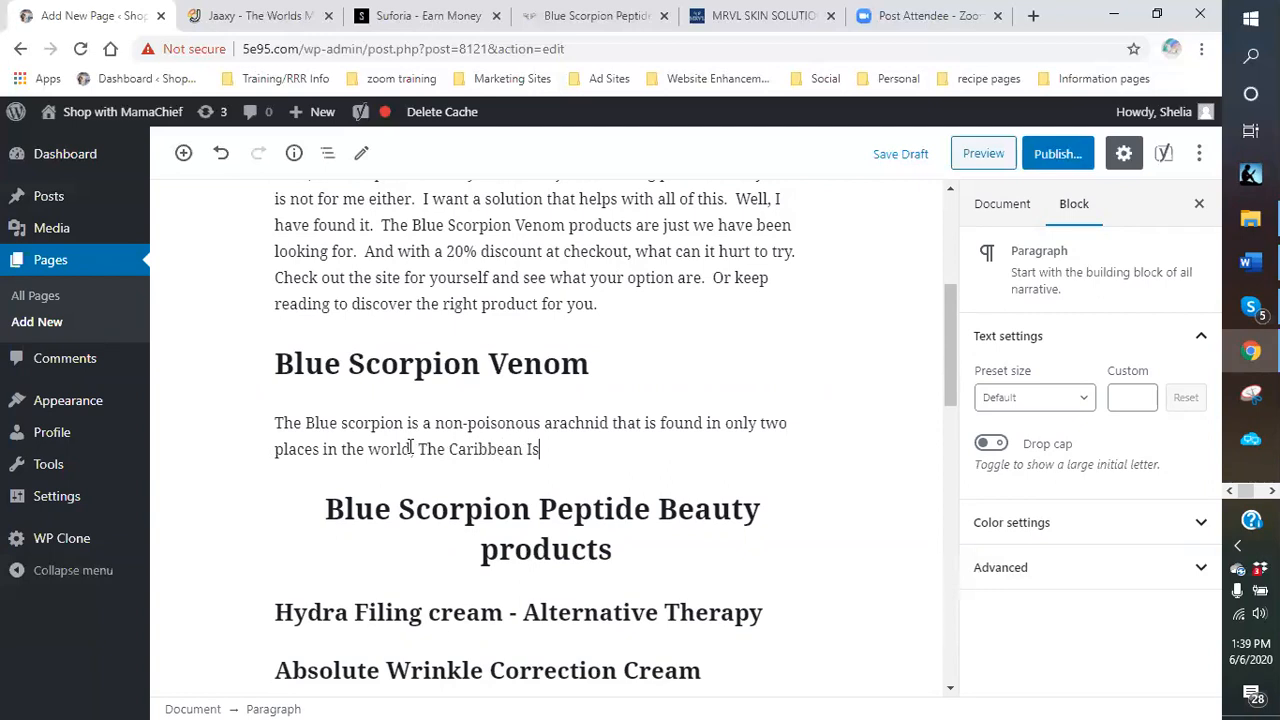
type("lands and in the Southern")
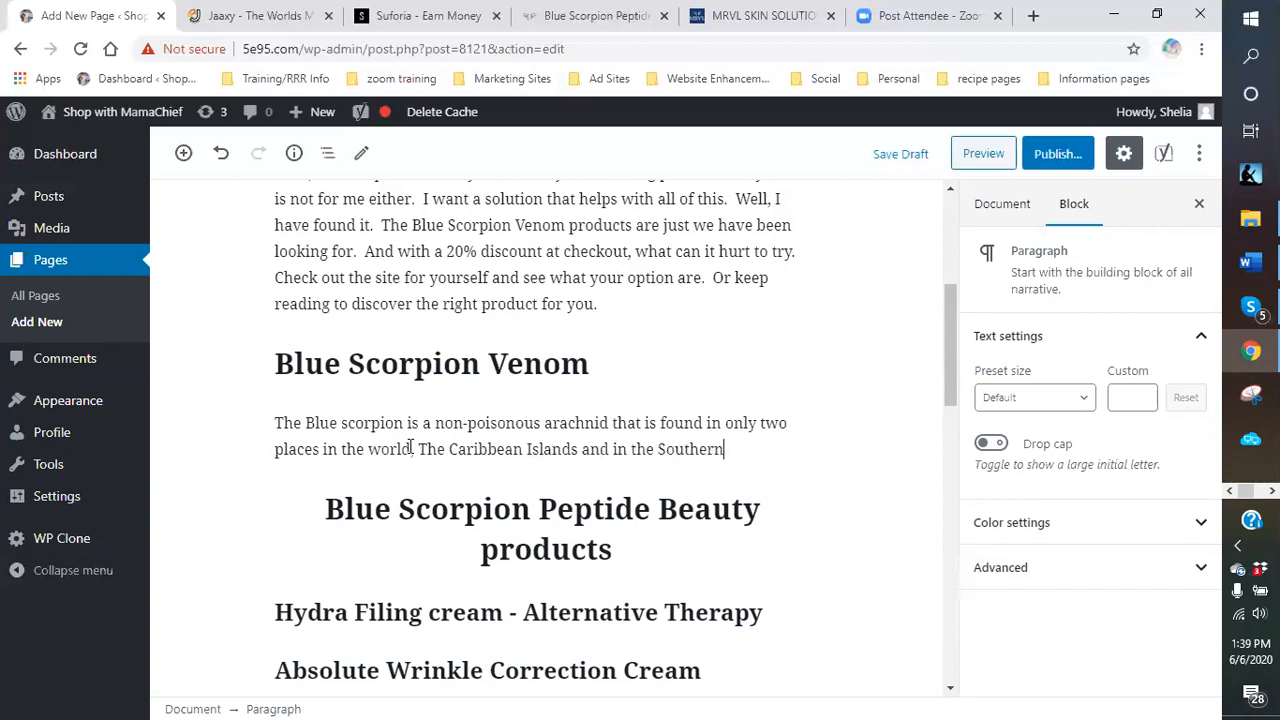
type("-most")
type(" tip of CU")
type("ba.")
key("BackSpace")
key("BackSpace")
key("BackSpace")
type("ub")
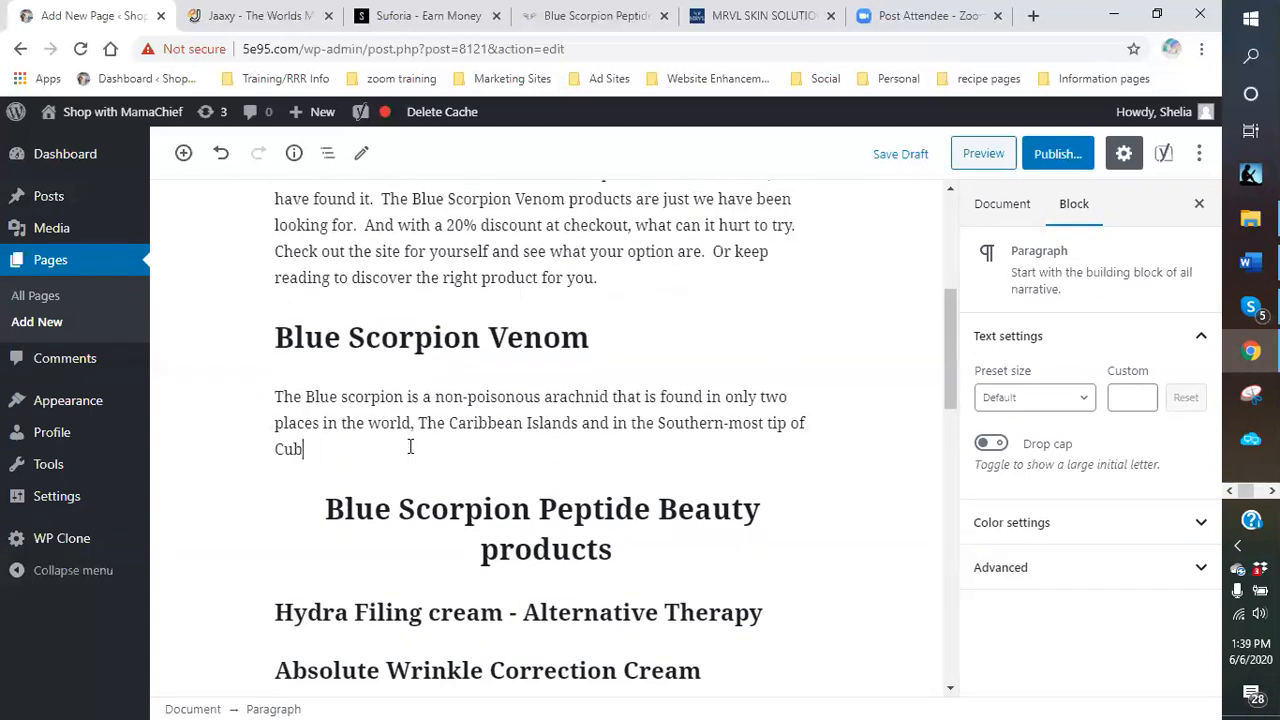
type("a.  These")
Start a sentence saying people in these regions have known about its curative properties.
key("BackSpace")
type("people in these")
key("BackSpace")
key("BackSpace")
type("se reagions ")
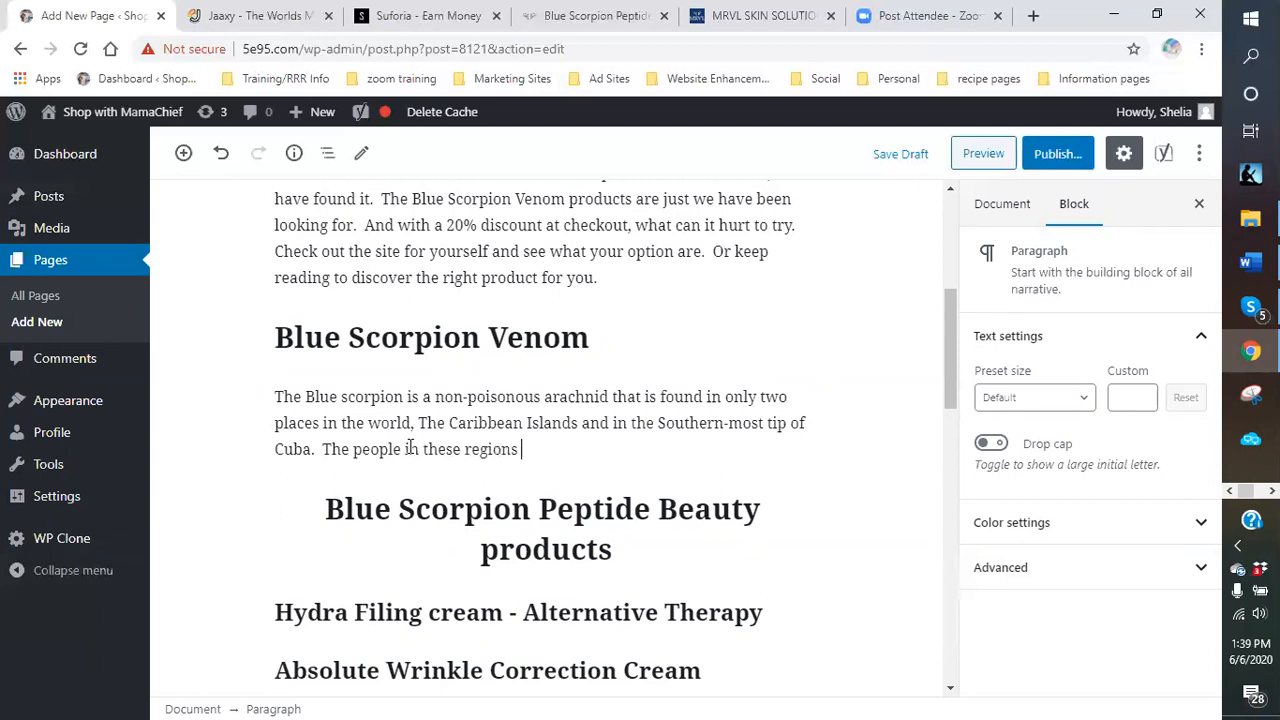
type("have know abou")
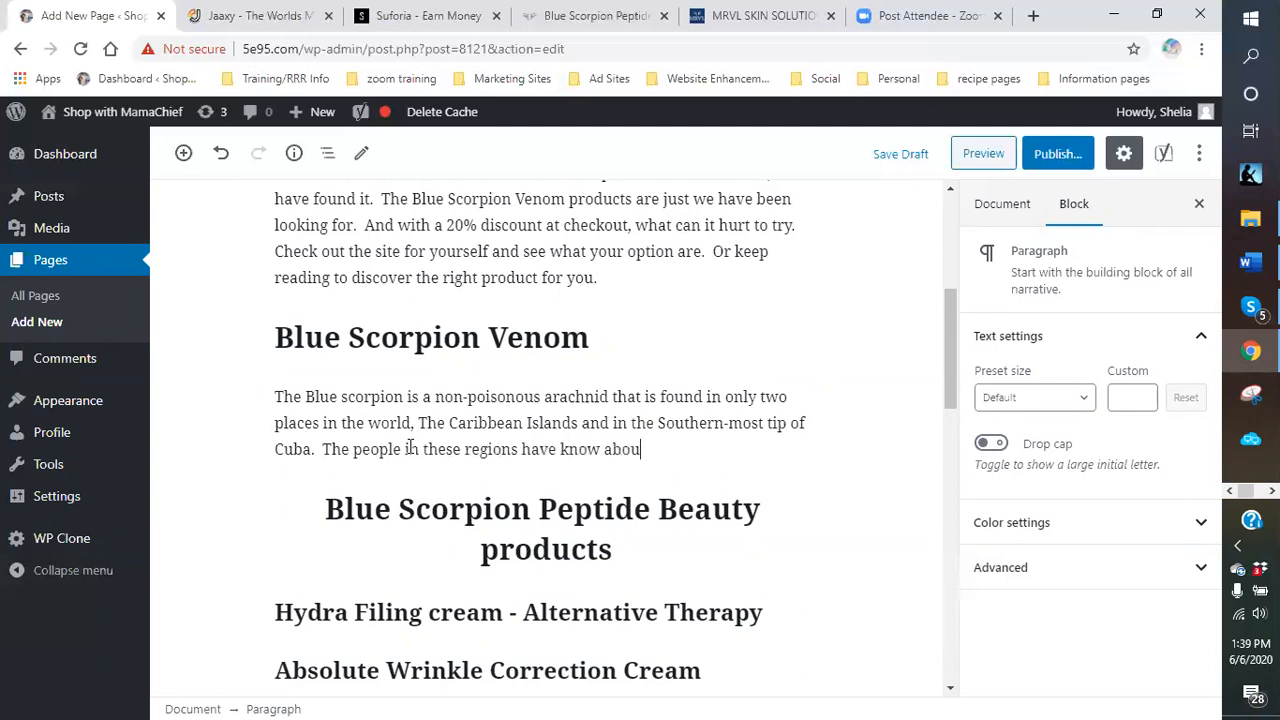
type("t the curitve")
key("BackSpace")
key("BackSpace")
key("BackSpace")
key("BackSpace")
type("avi")
key("BackSpace")
key("BackSpace")
key("BackSpace")
key("BackSpace")
type("av")
key("BackSpace")
key("BackSpace")
type("ative p")
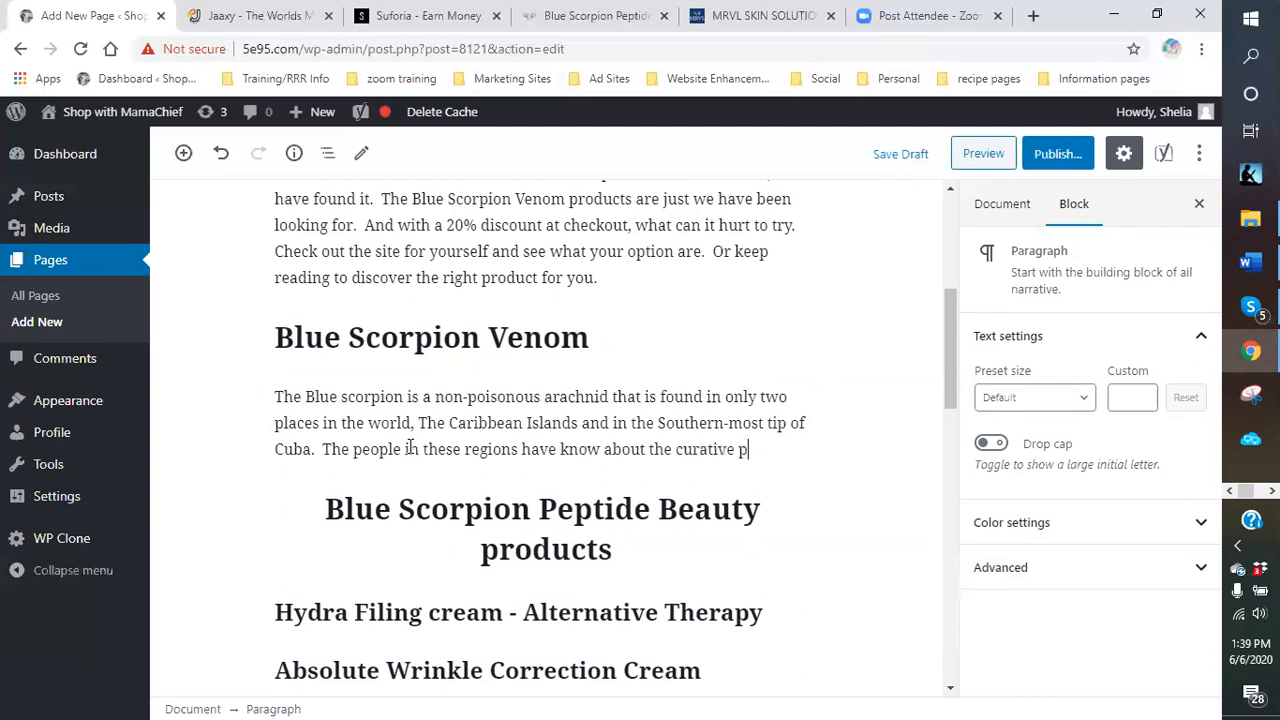
type("ropertie")
key("BackSpace")
key("BackSpace")
key("BackSpace")
Say locals have known the Blue Scorpion's curative properties for generations, then begin 'As an alternative therapy treatment'.
type("ies o")
key("BackSpace")
key("BackSpace")
key("BackSpace")
type("ties of the")
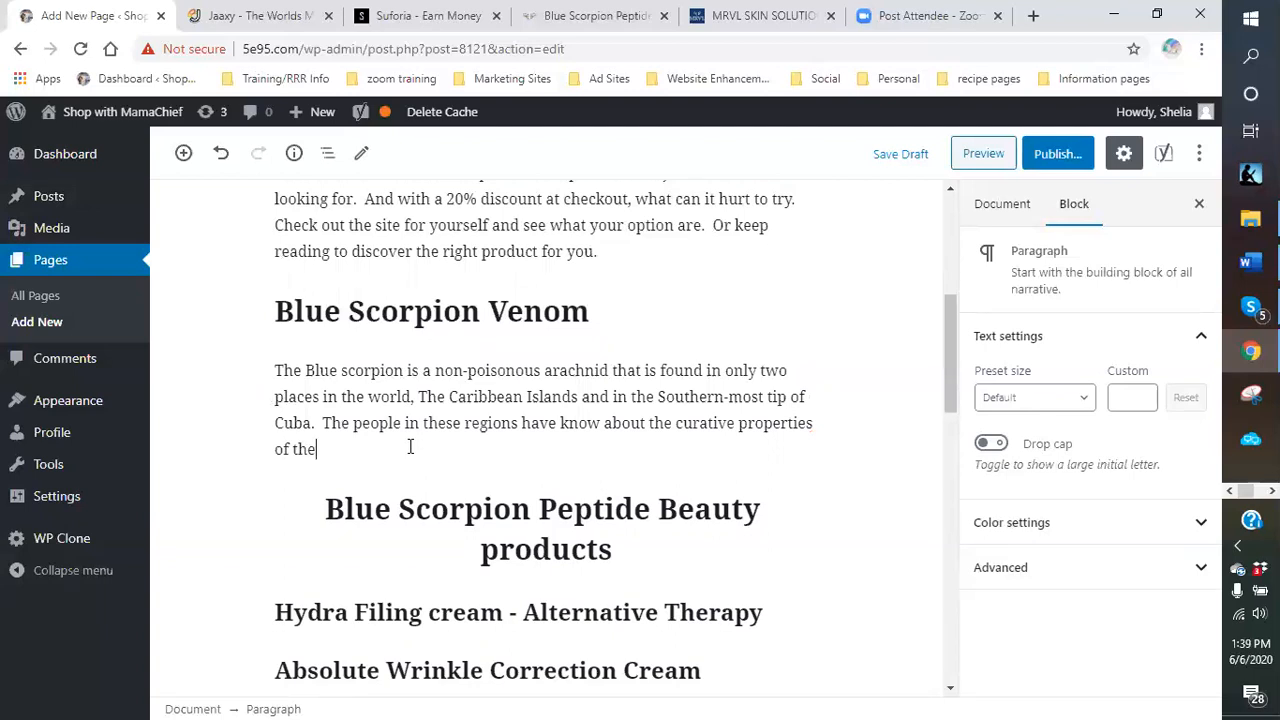
type(" BLu")
key("BackSpace")
type("lue Scoro")
key("BackSpace")
type("pion for generation")
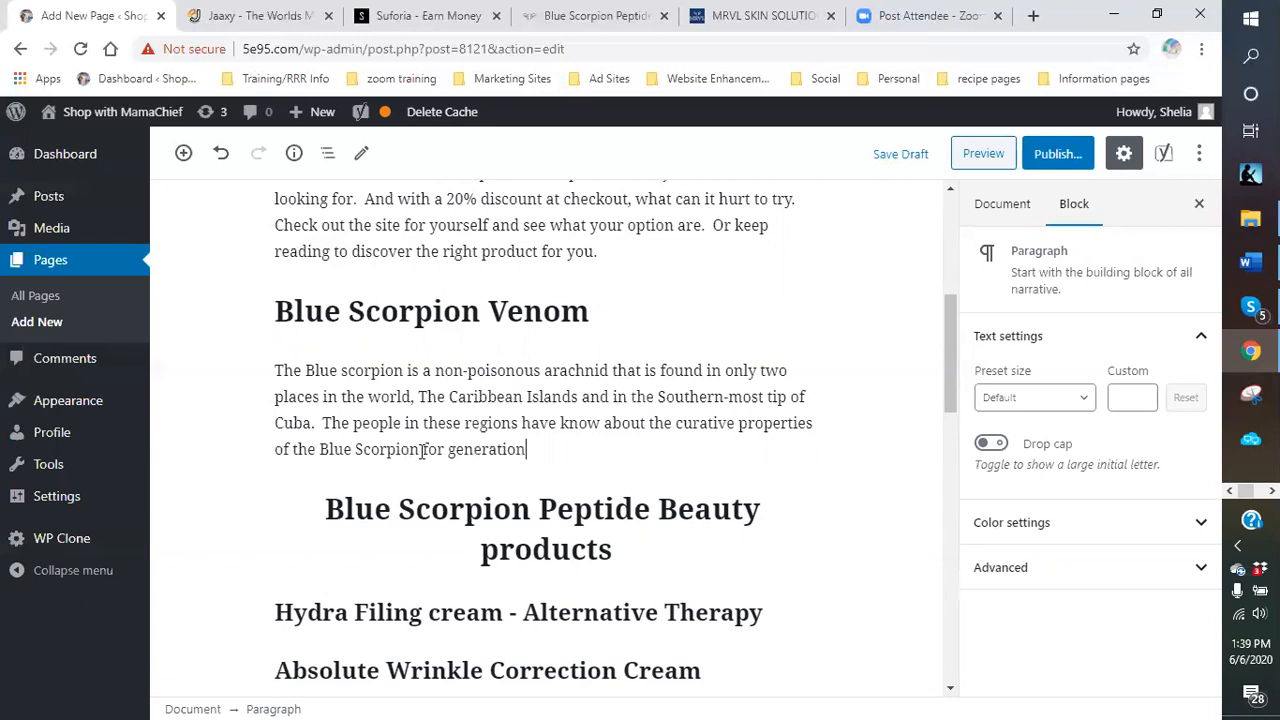
type("s.  As an alternative therapy treatment")
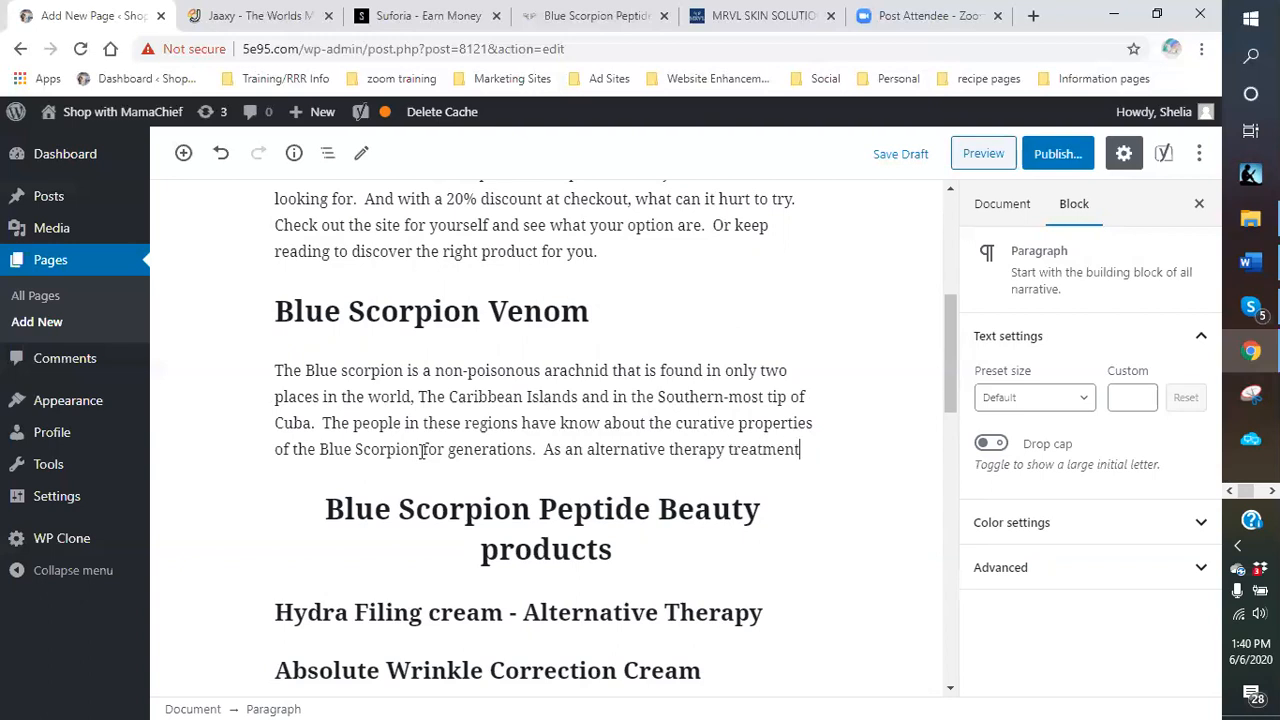
type(", thi")
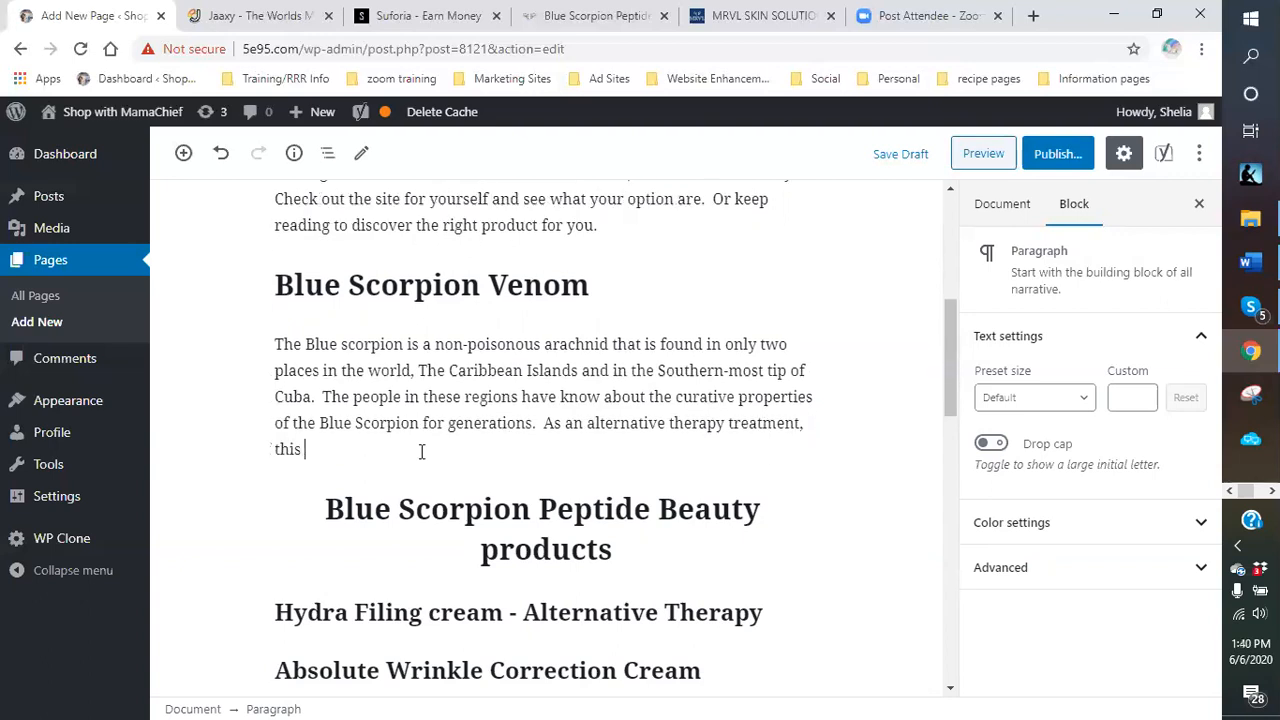
type("s creature has bp")
Add that it proved invaluable to indigenous people who can't reach a traditional hospital, so holistic approaches are what they know.
key("BackSpace")
key("BackSpace")
type("proven invaluable to the indigenous people.")
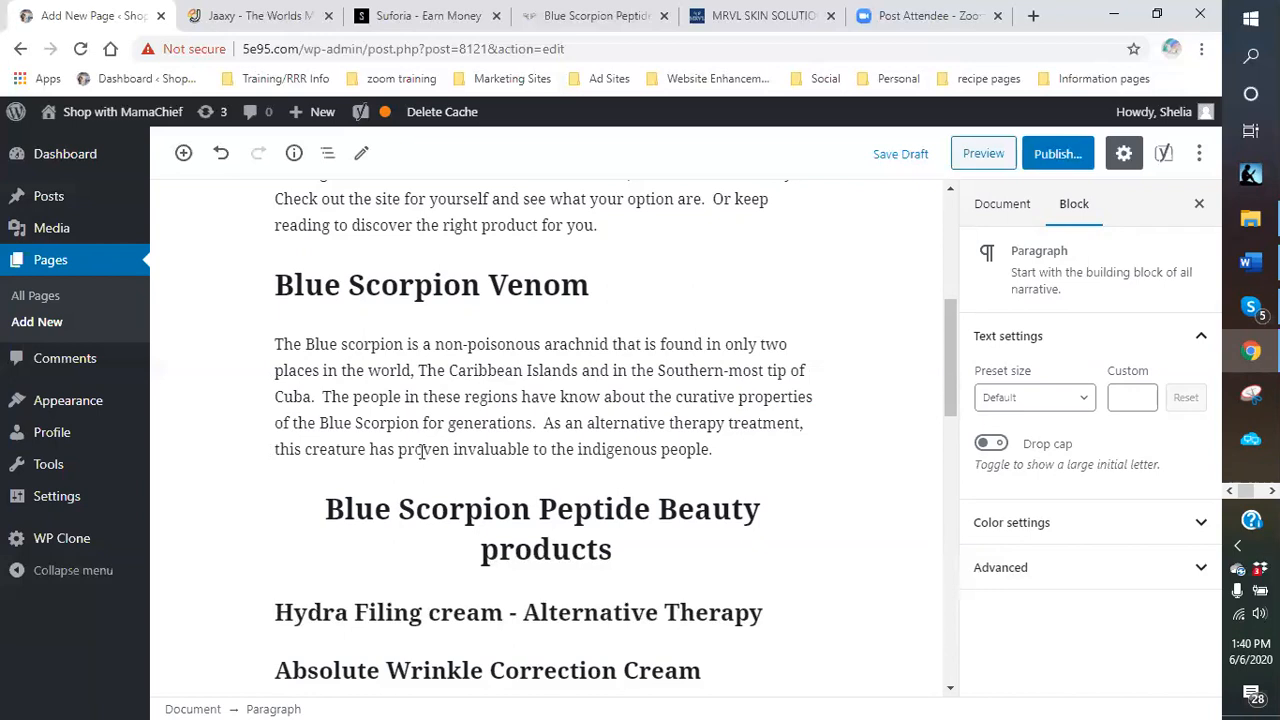
type("  AiSInce")
key("BackSpace")
key("BackSpace")
type("nce most can")
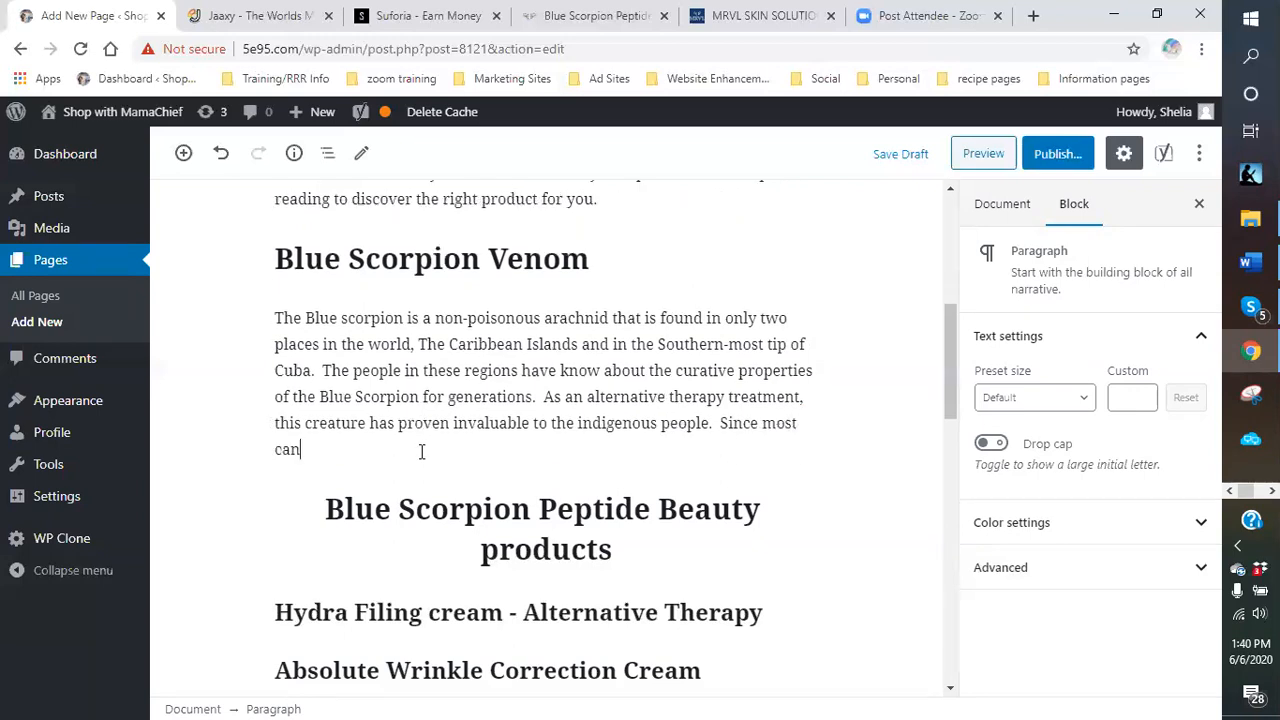
type("not afford or")
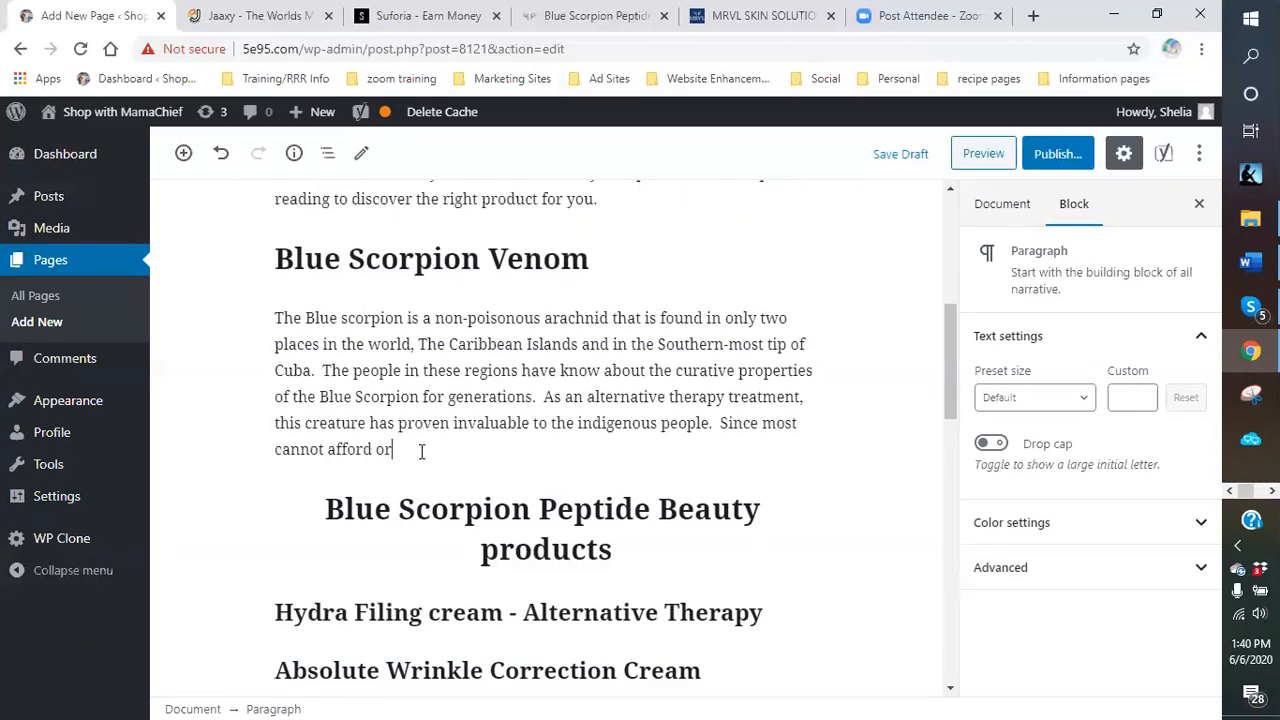
type(" even get to a tradition hosptial")
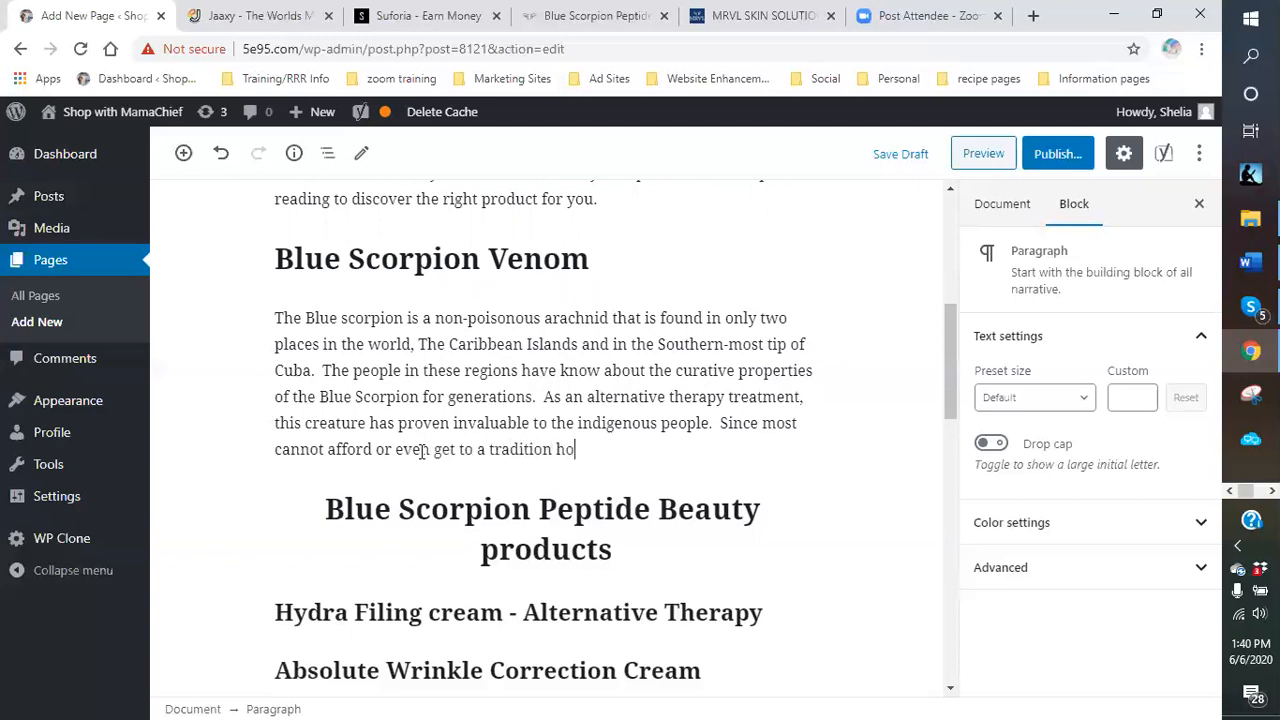
key("BackSpace")
key("BackSpace")
type("al, their holis")
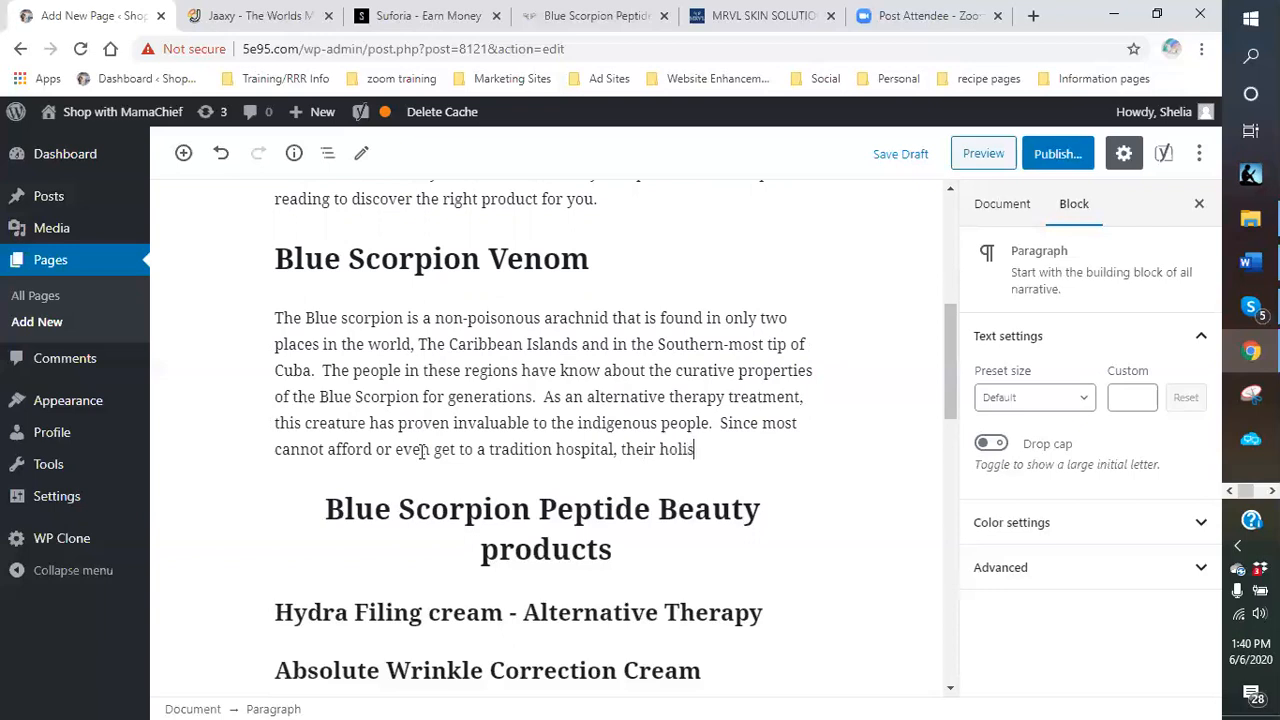
type("tic and atle")
type("lternavi")
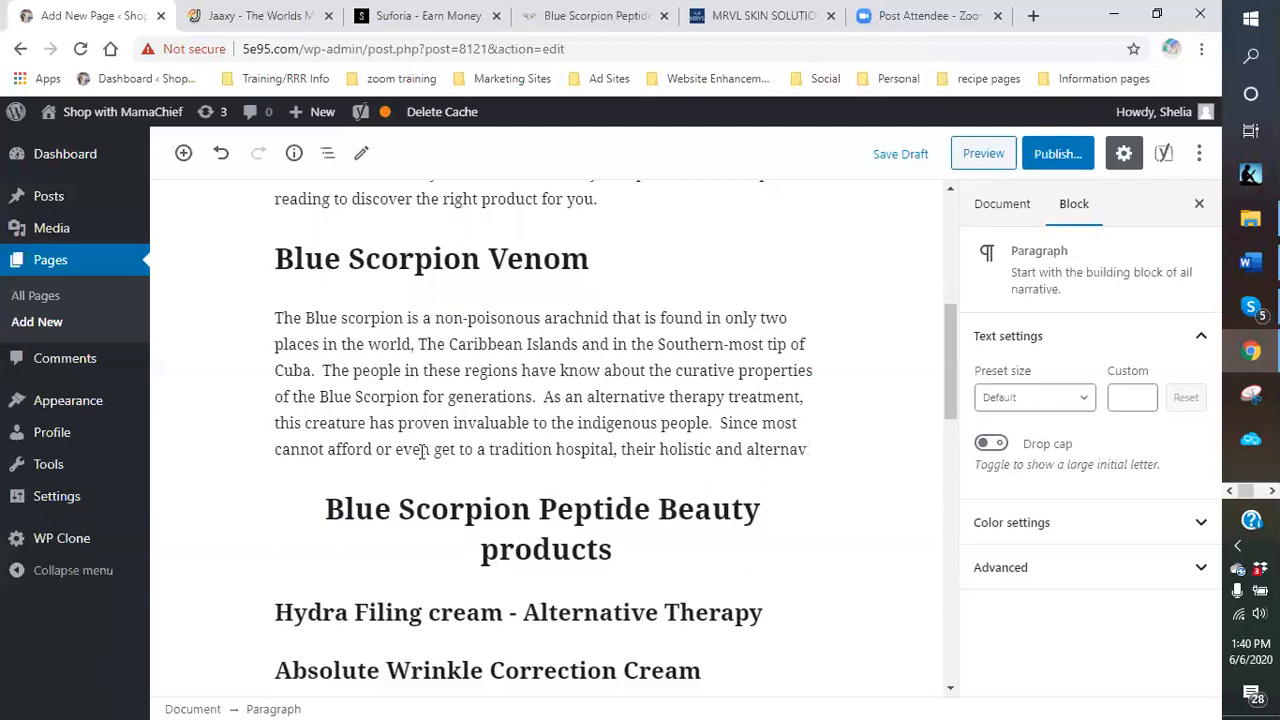
key("BackSpace")
type("tive approac")
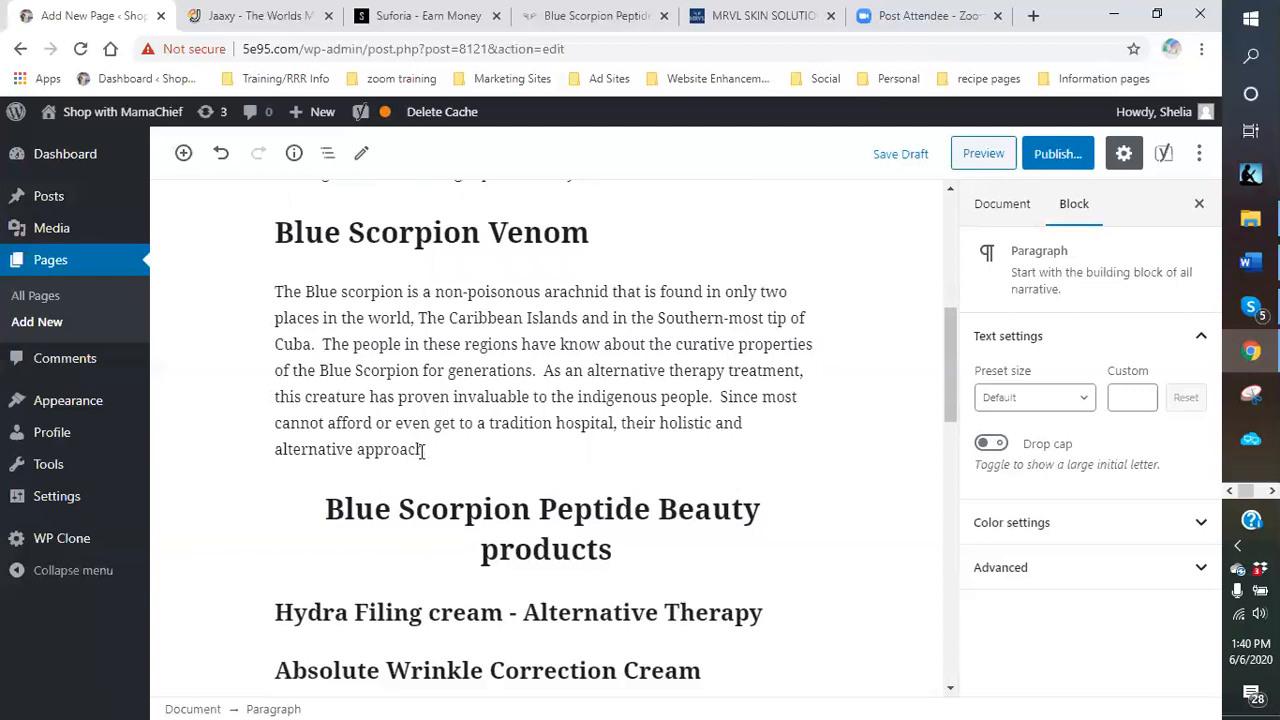
type("h is what they know")
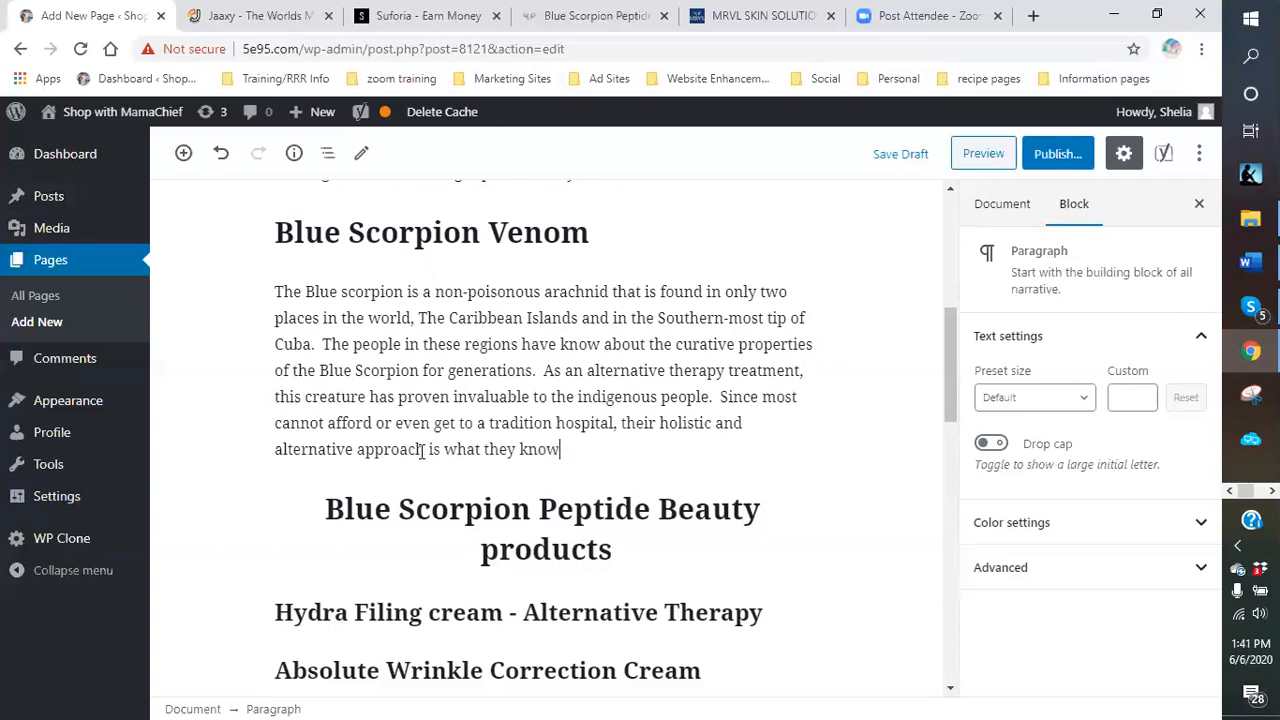
type(".  Hens")
type("e, the blue scorpion has ben")
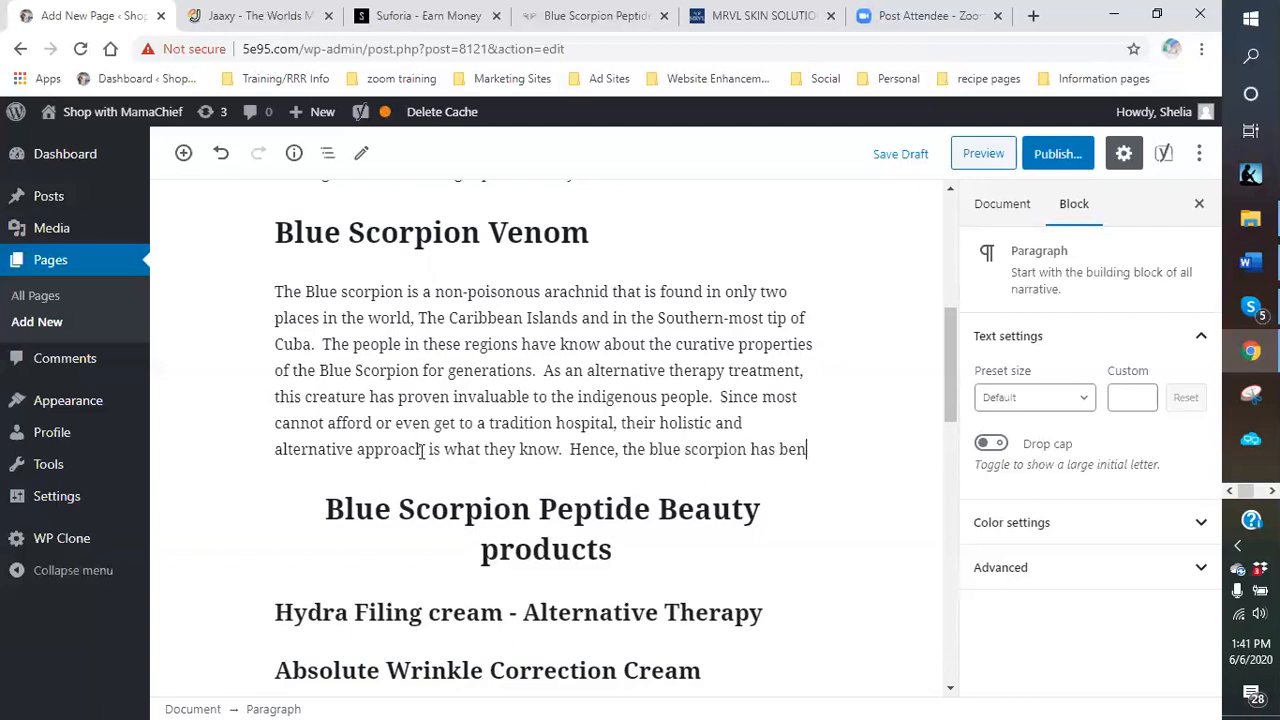
Say the scorpion became their go-to for relieving inflammation, arthritic and joint pain, with strides in cancer treatment.
key("BackSpace")
type("come their")
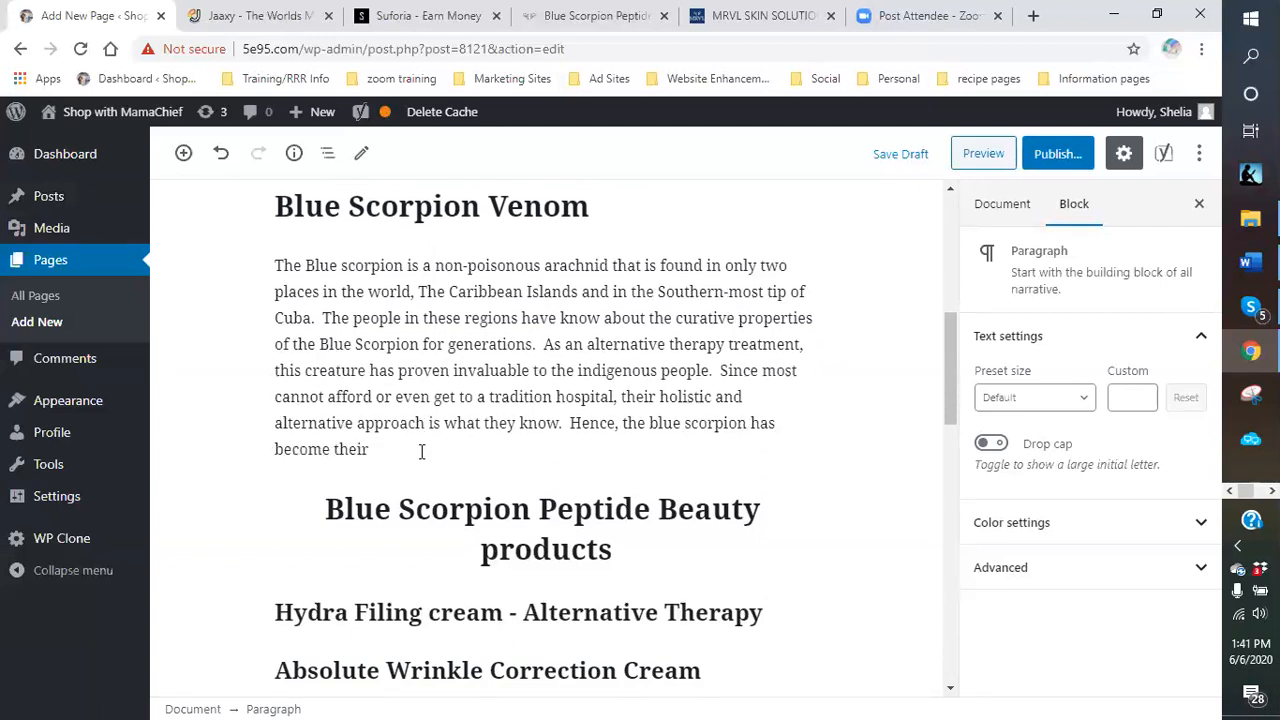
type(" go to for alleviateing pain")
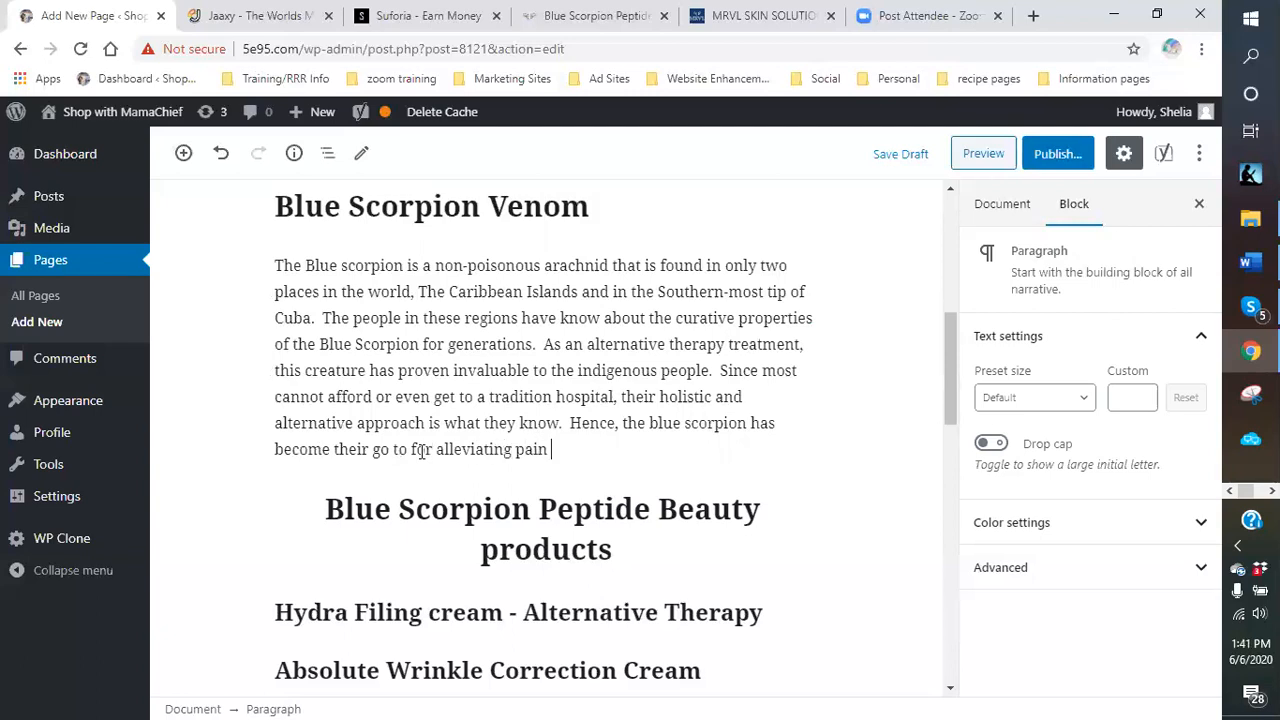
type("such as inflammatio")
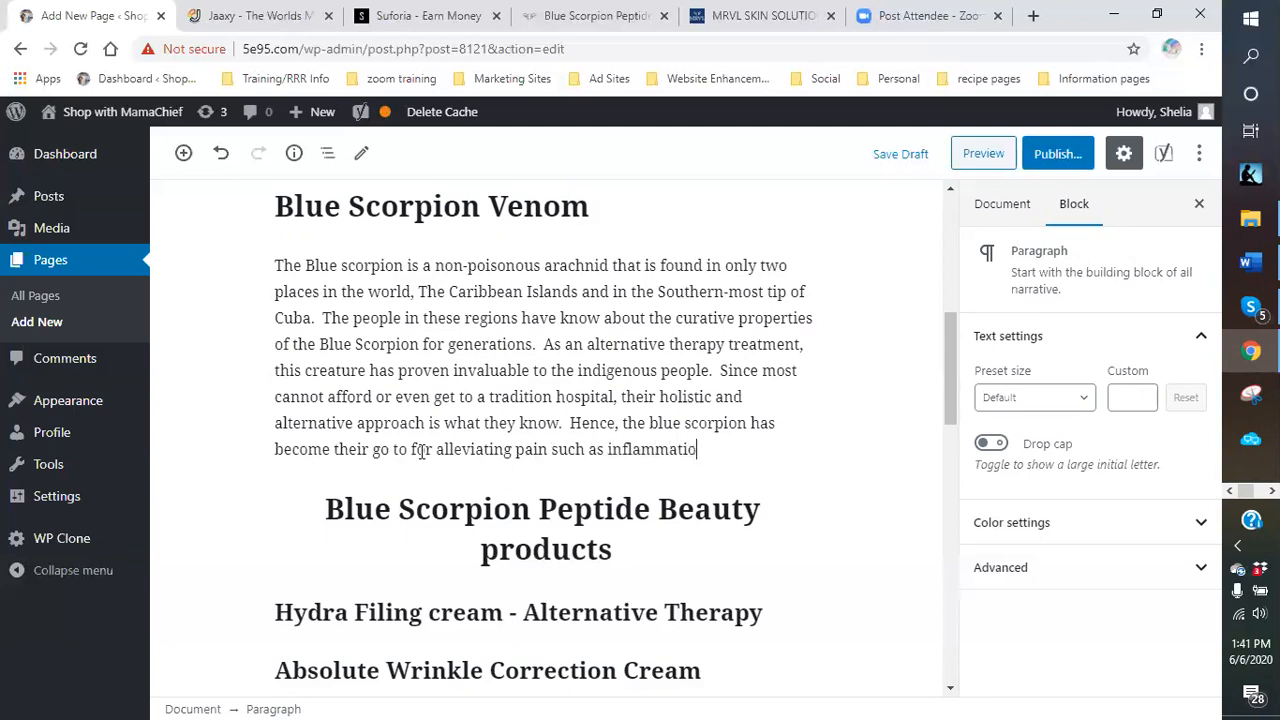
type("n, arthritic and join")
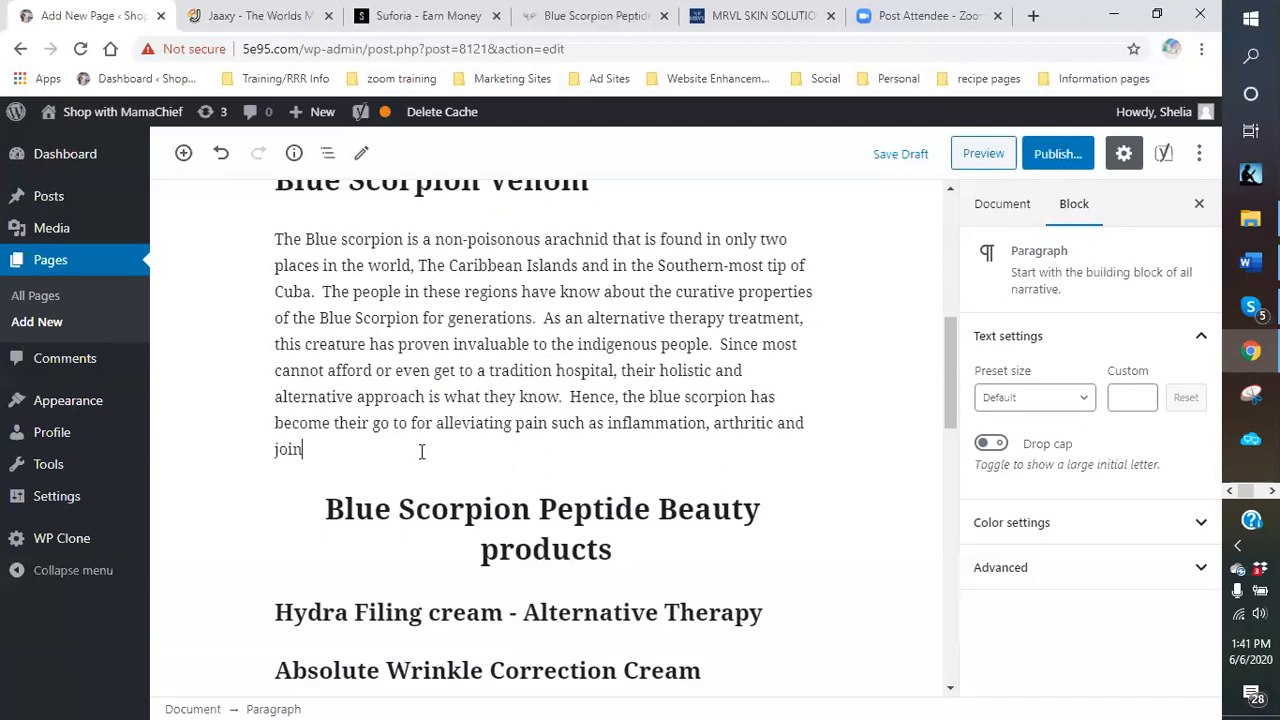
type("t.  It is also proving great str")
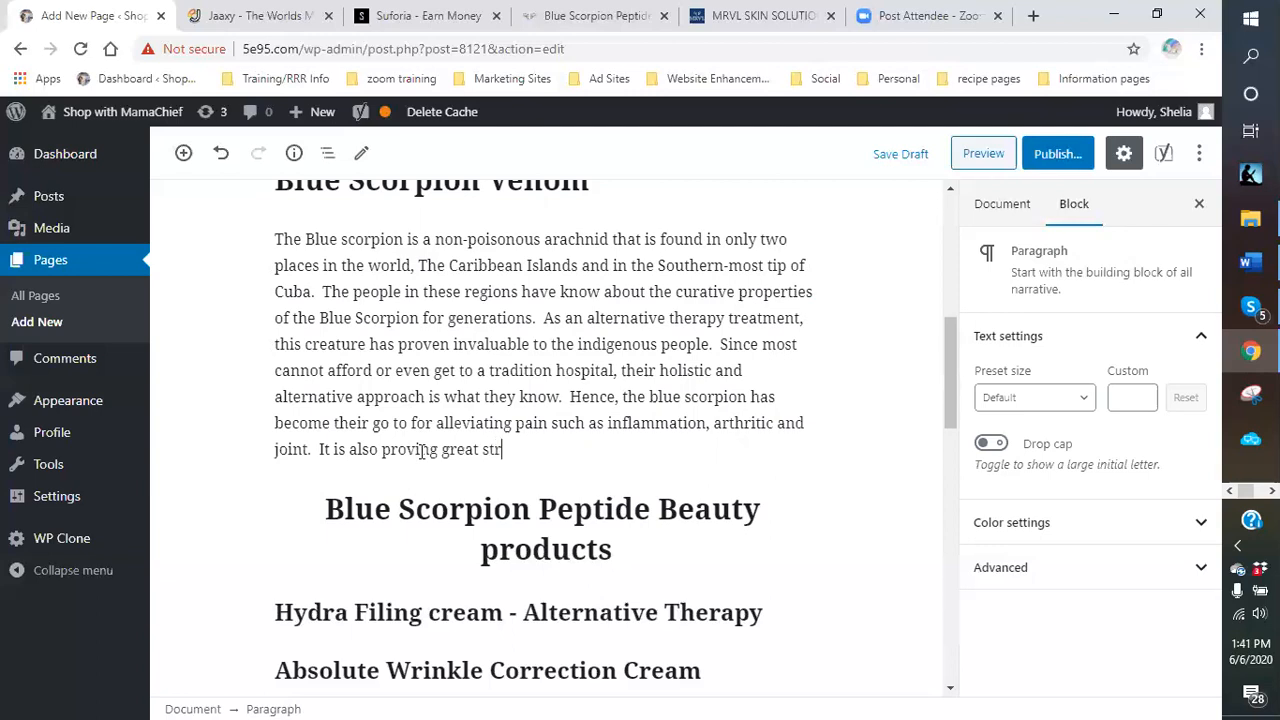
type("ides in the treatment of s")
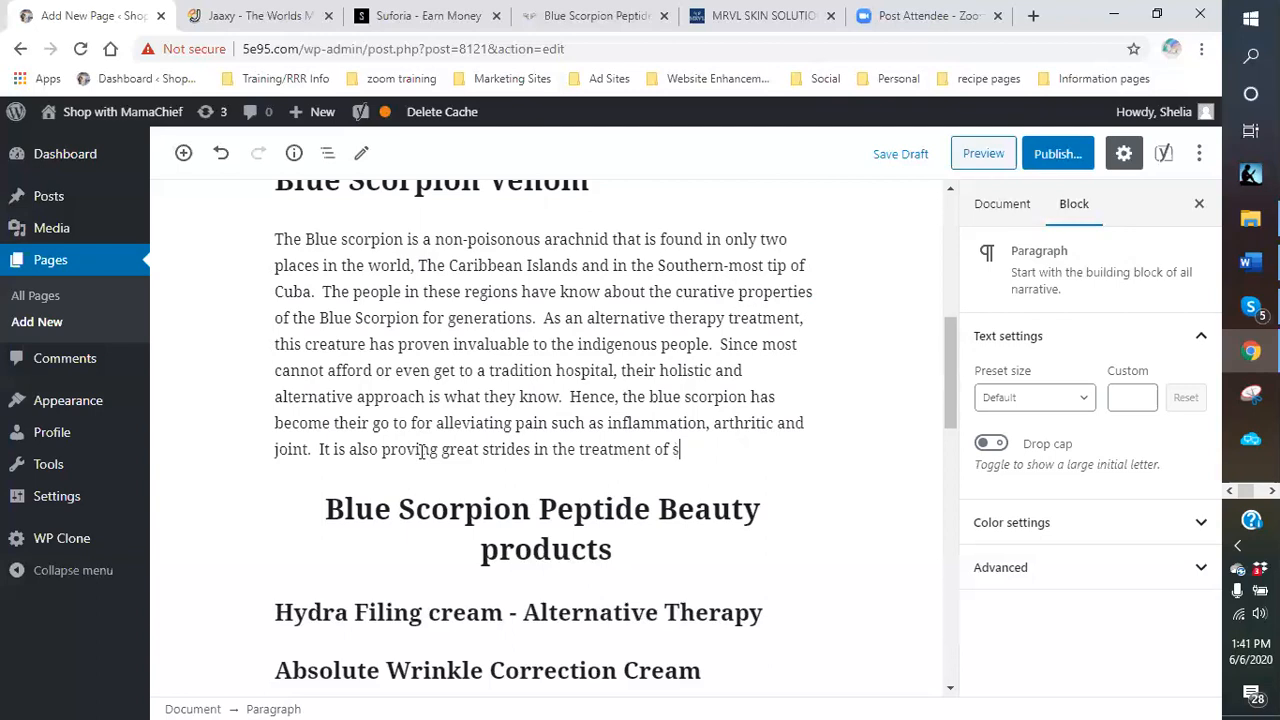
type("ome cancers and ")
type("turmor")
Finish with 'tumor reduction' and 'To find out more, read my page on this amazing product.'.
key("BackSpace")
key("BackSpace")
key("BackSpace")
key("BackSpace")
type("mor")
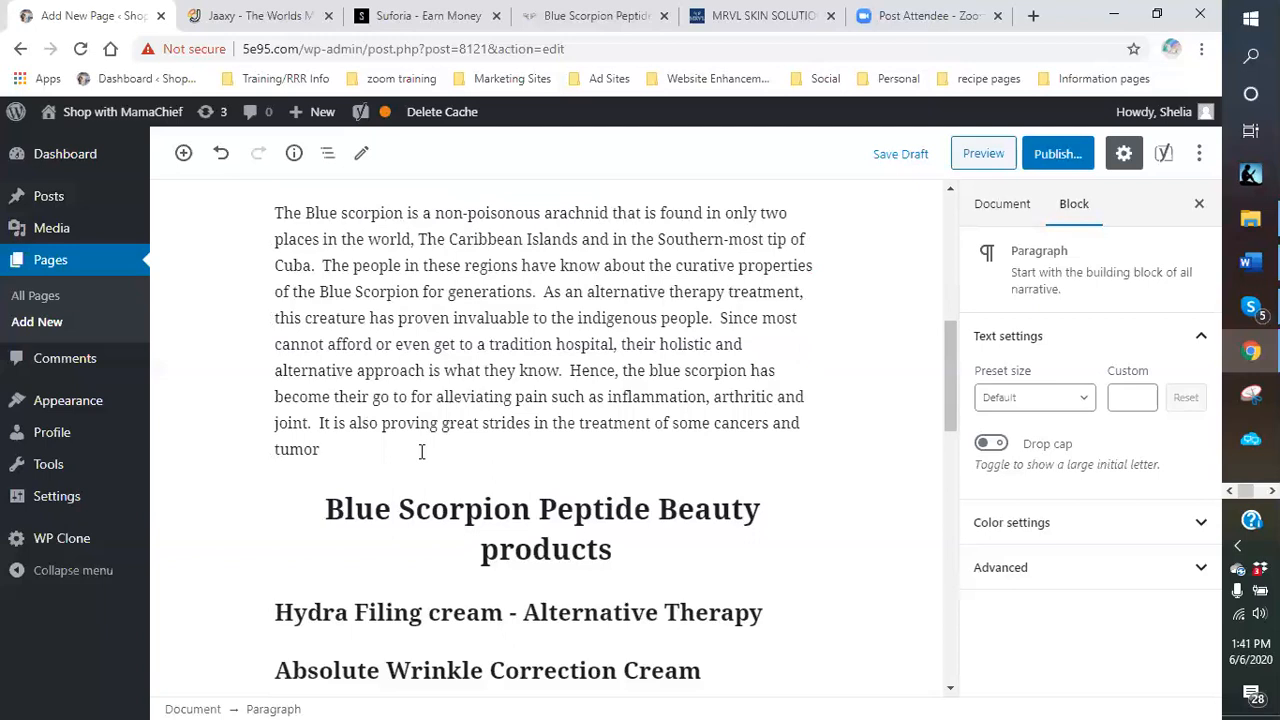
type(" reduction. To find out more, read my p")
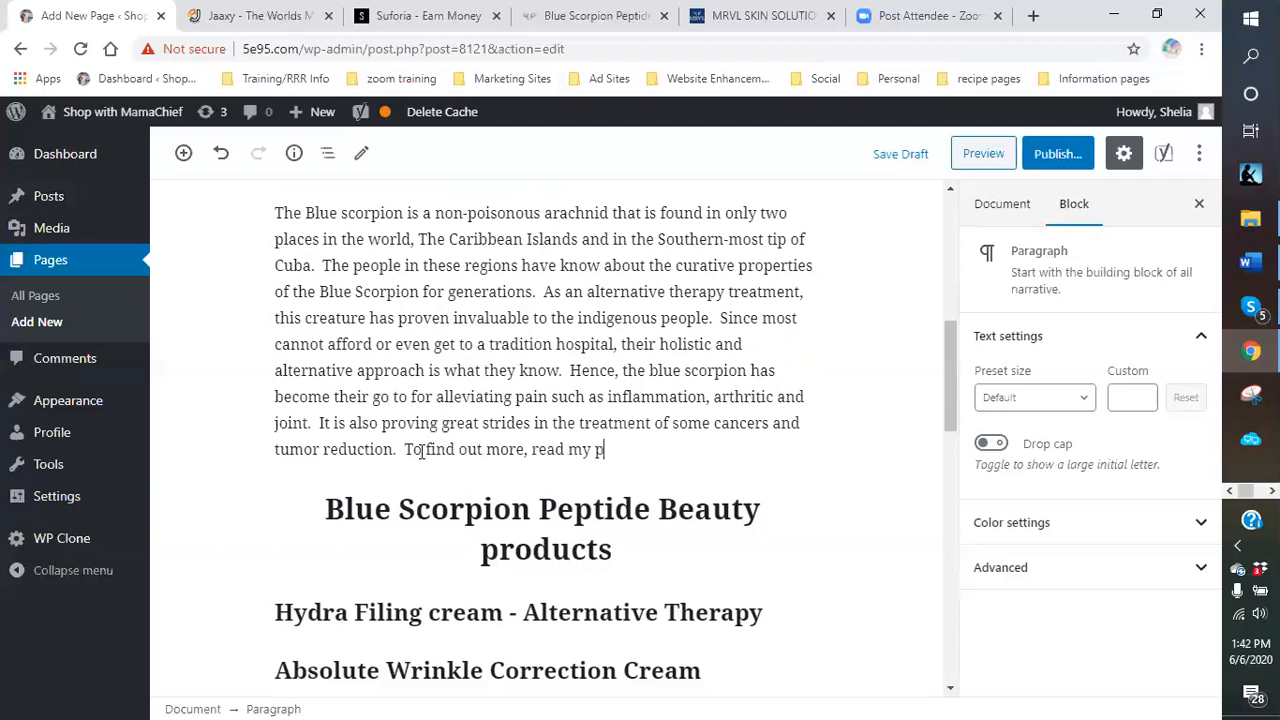
type("age on this amazing product.")
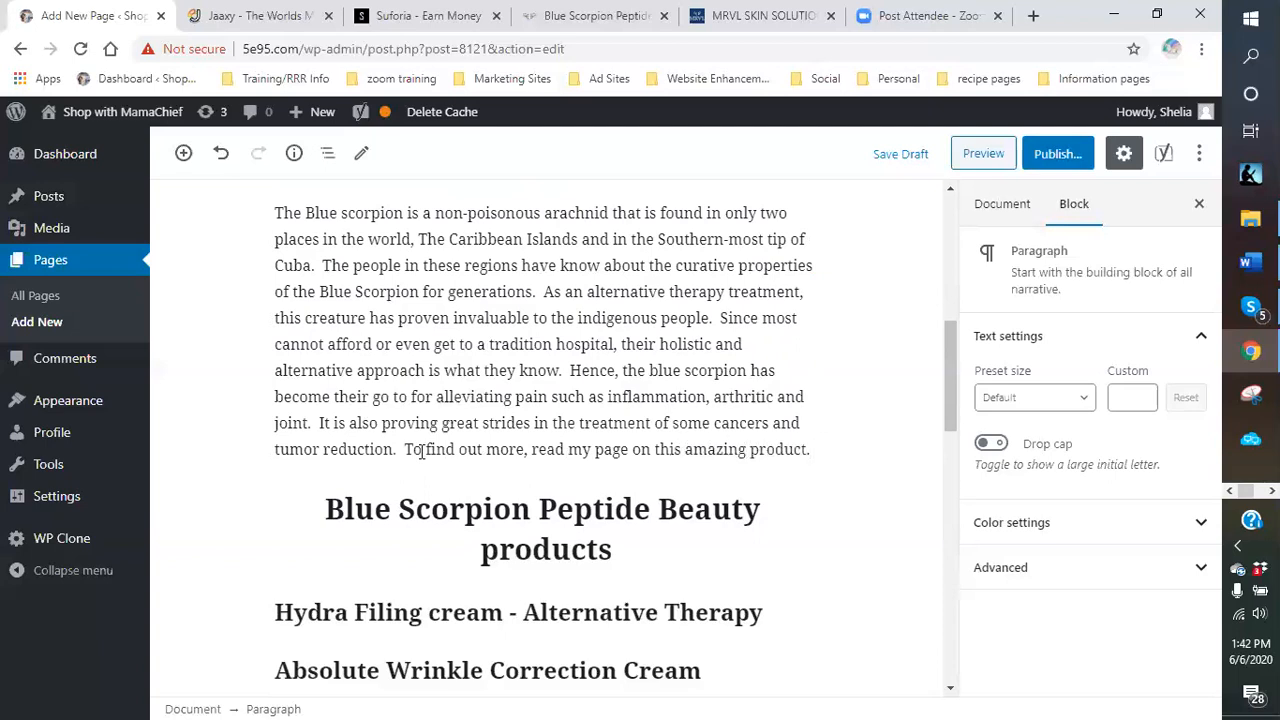
scroll(615, 437, "up", 5)
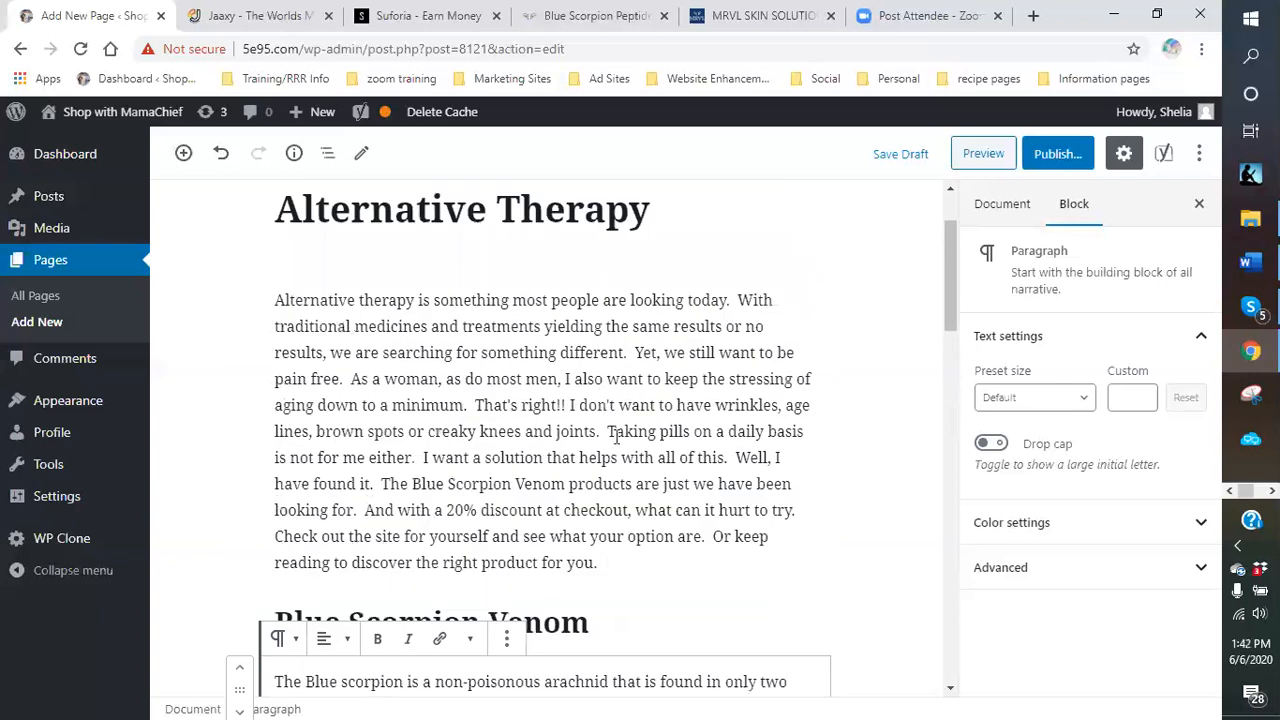
scroll(615, 437, "down", 3)
scroll(612, 450, "down", 2)
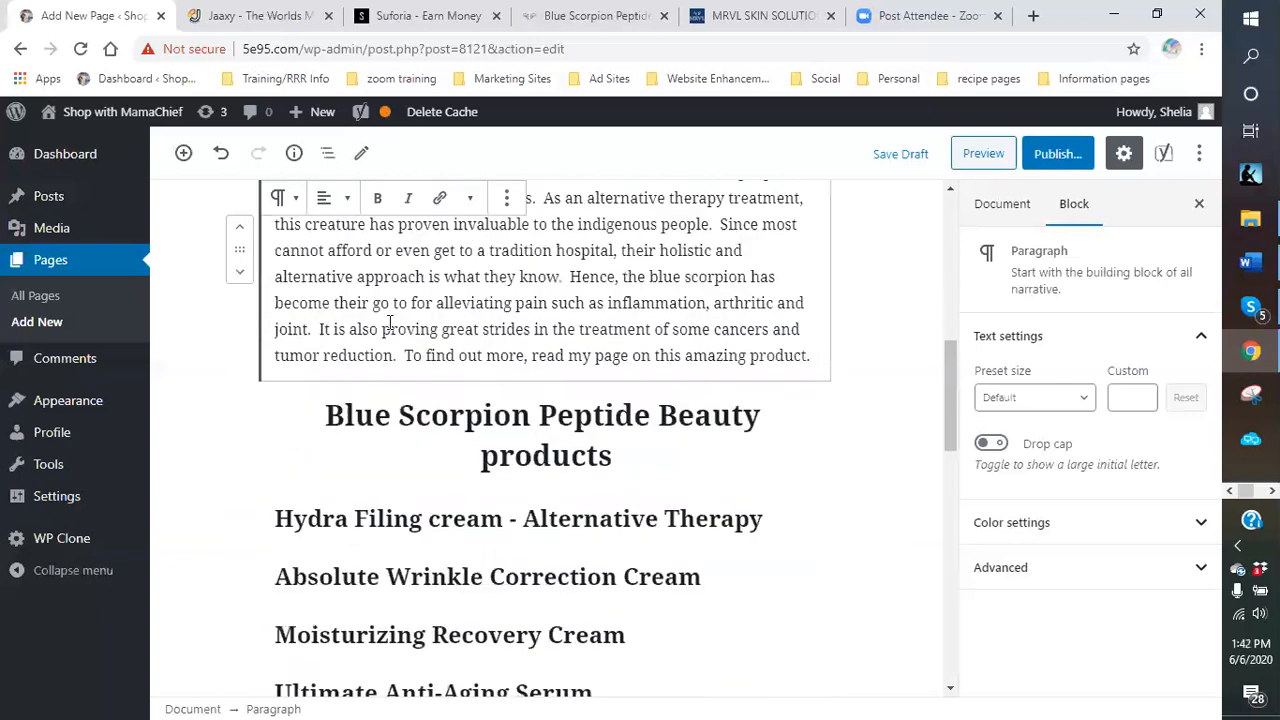
scroll(758, 366, "up", 2)
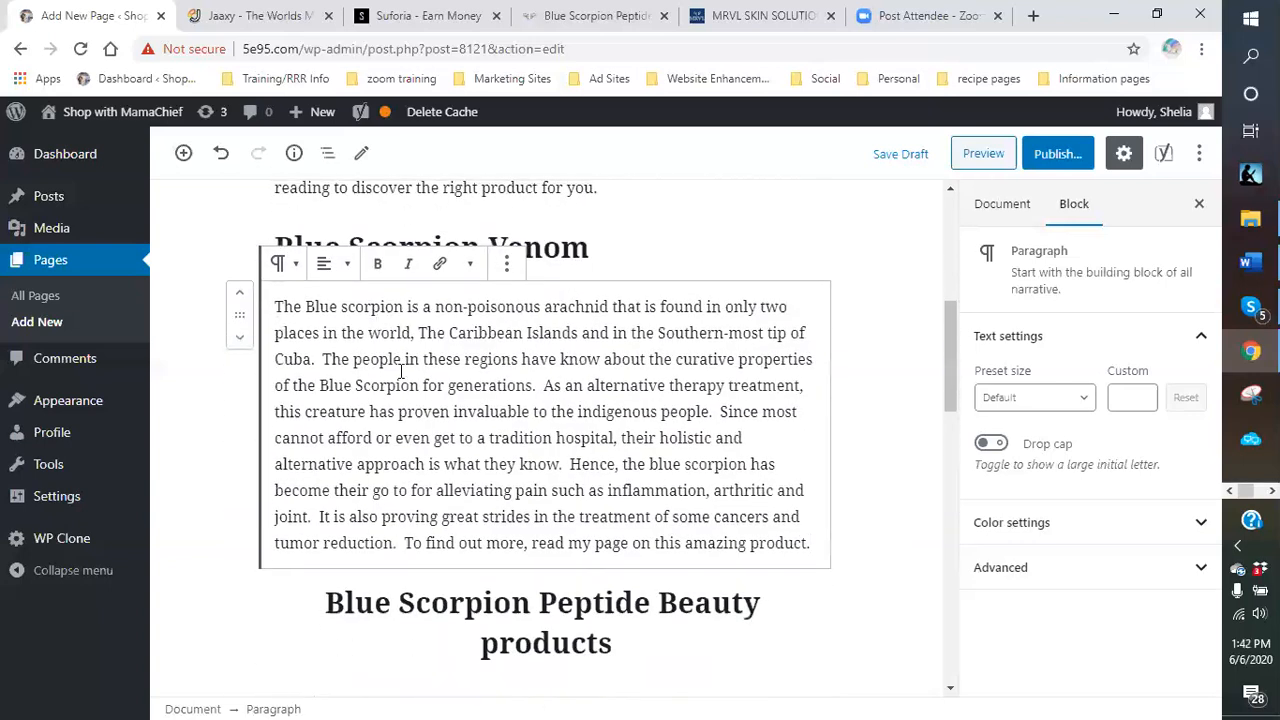
scroll(737, 363, "down", 3)
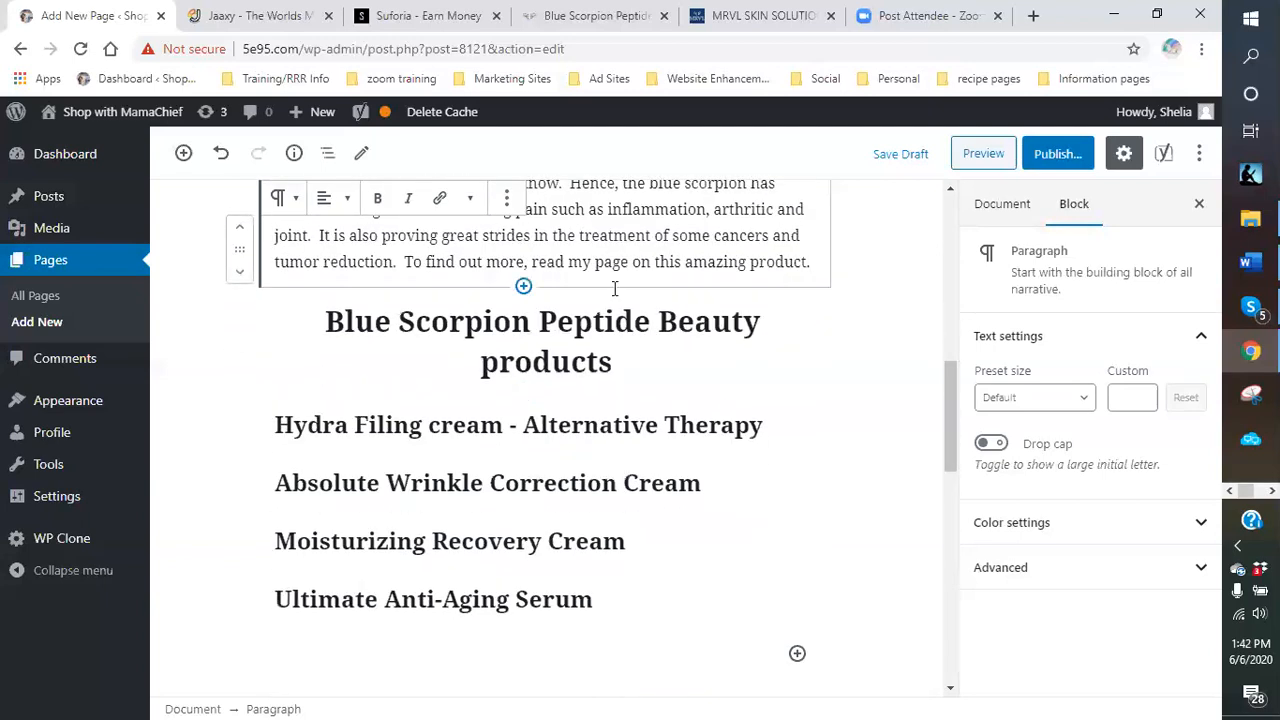
Insert a blank paragraph block directly after the 'Blue Scorpion Peptide Beauty products' heading.
left_click(667, 354)
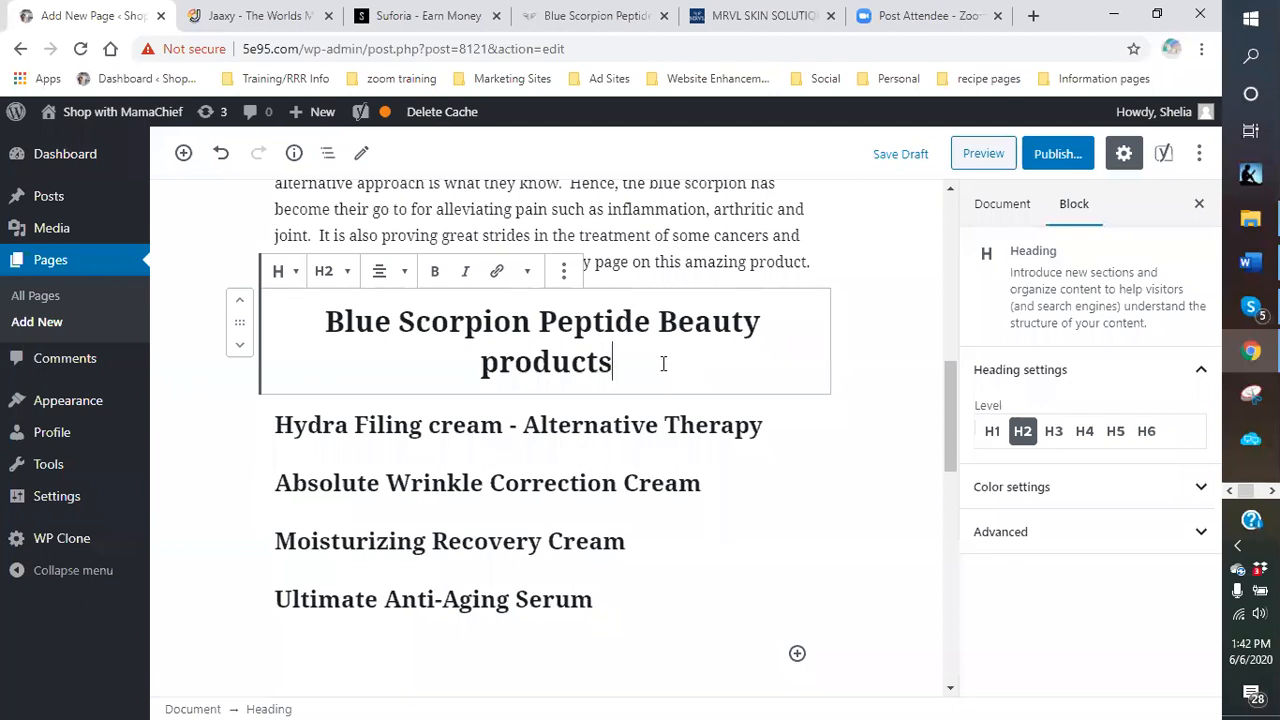
key("Return")
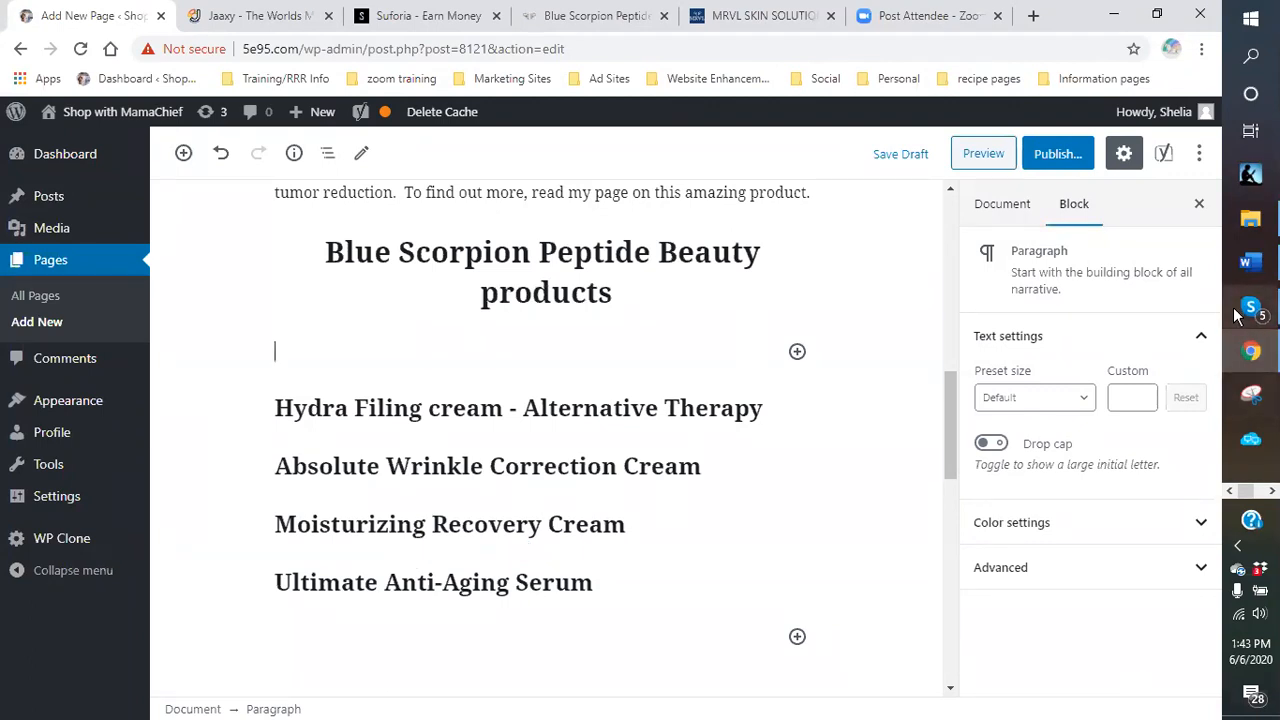
mouse_move(1250, 312)
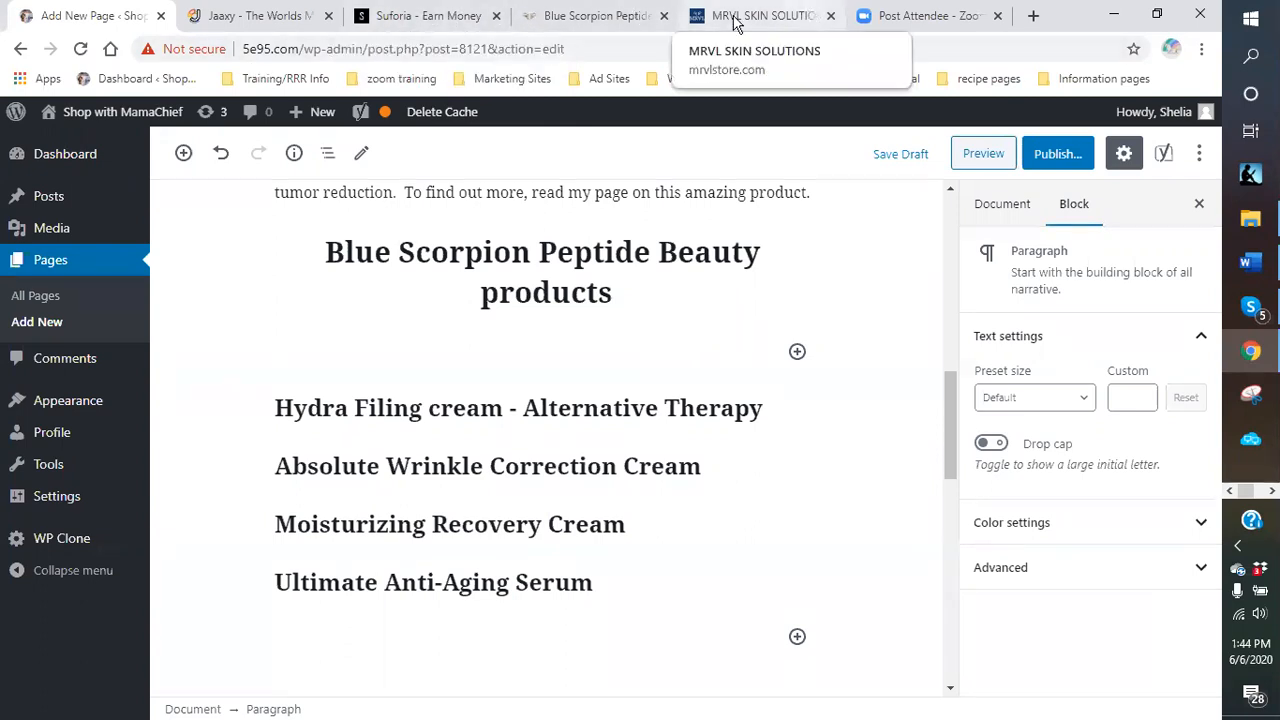
Switch to the mrvlhealth.com tab and scroll through its Regenerate, Revitalize and Restore sections.
left_click(573, 20)
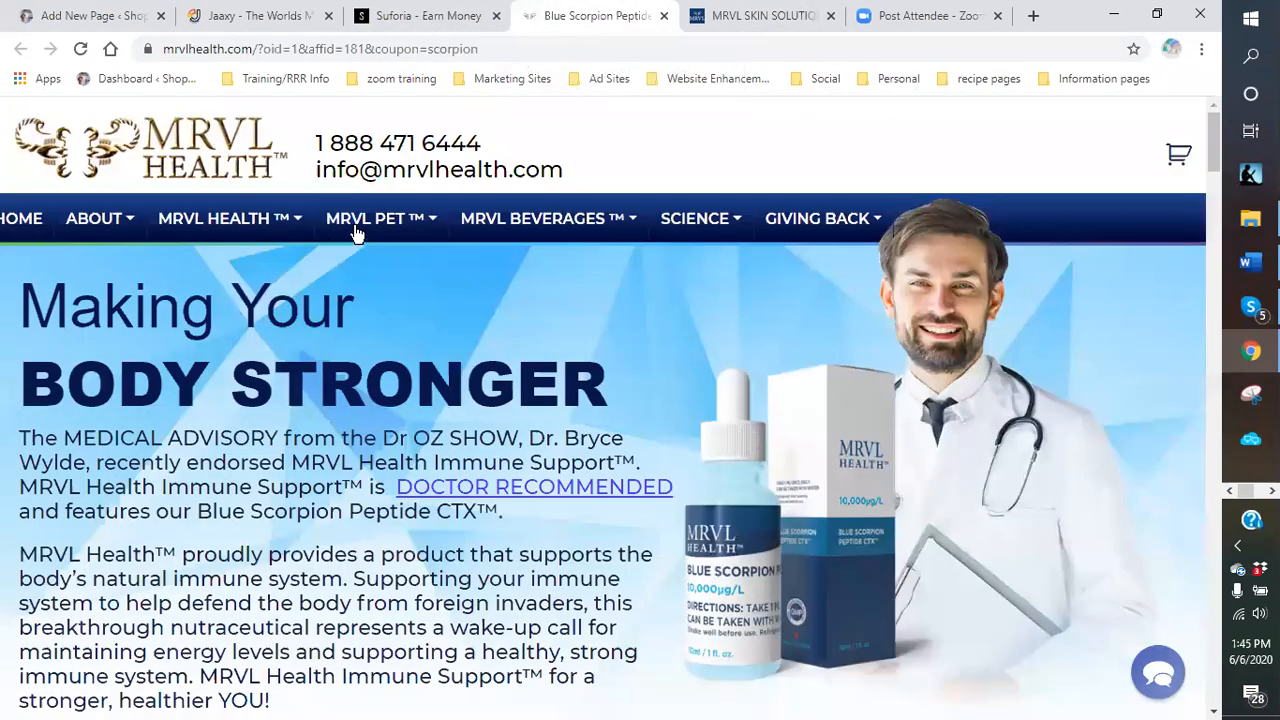
scroll(620, 245, "down", 10)
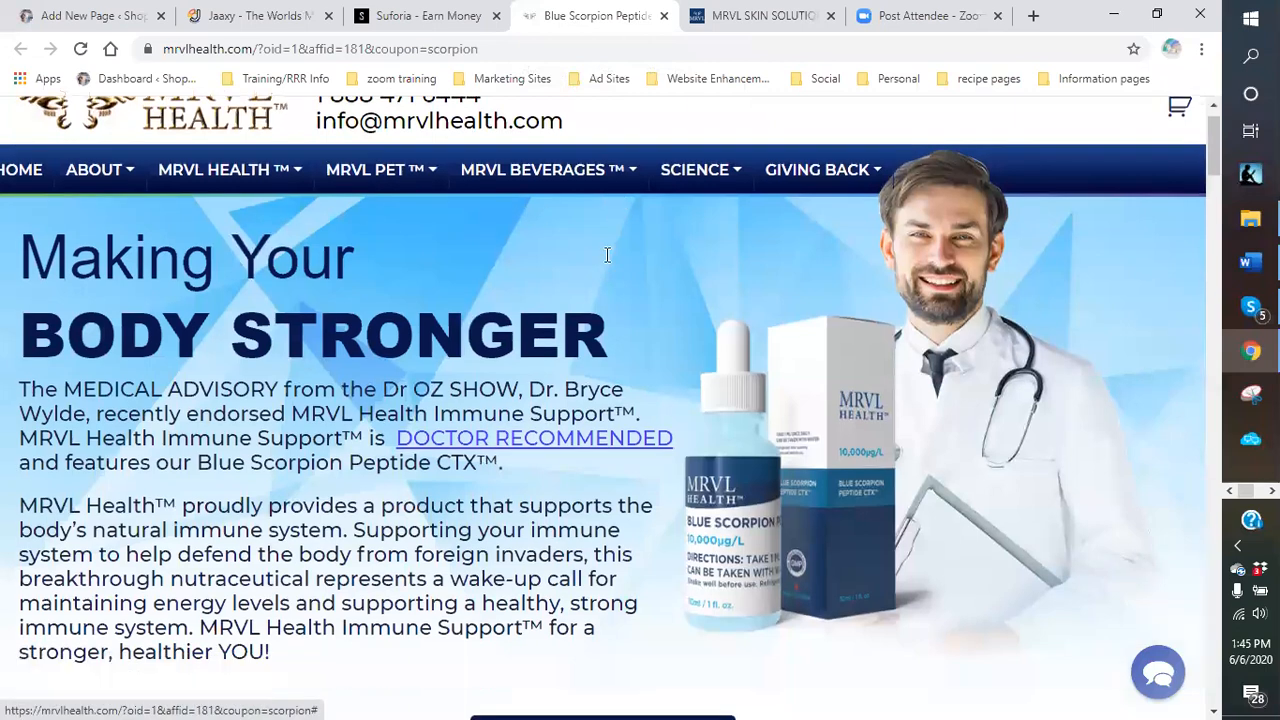
scroll(448, 309, "down", 12)
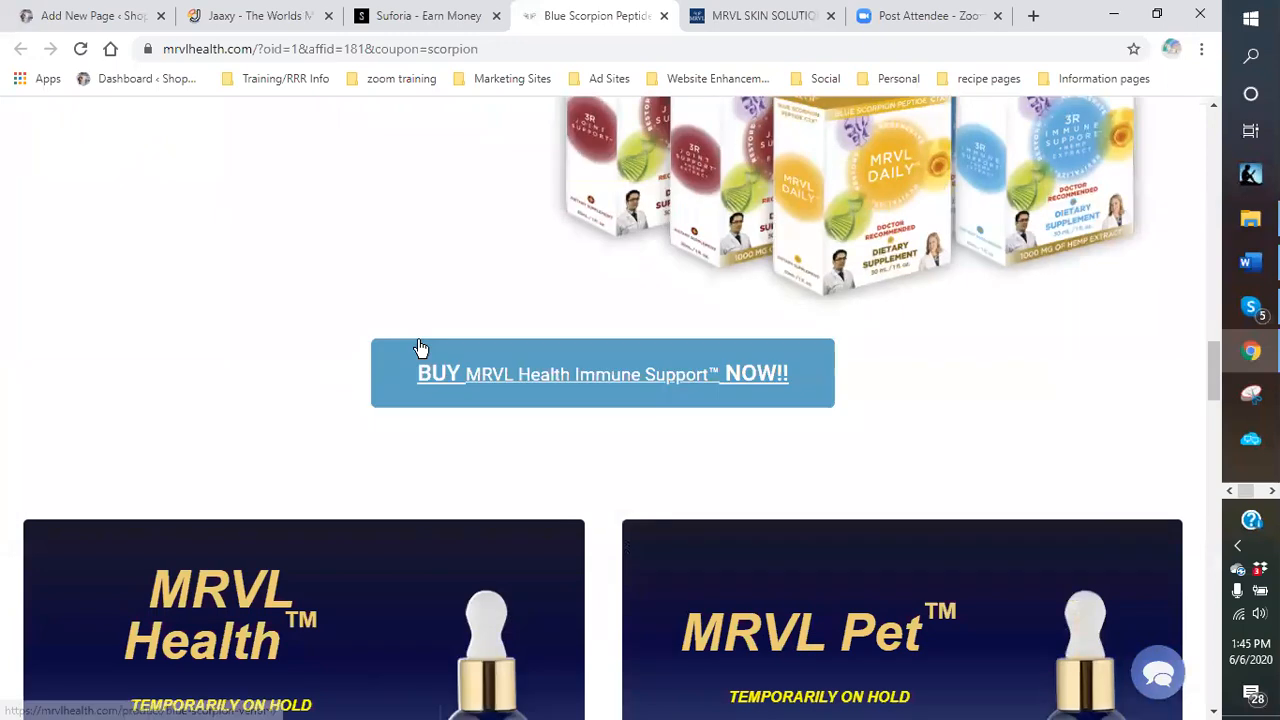
scroll(266, 366, "down", 4)
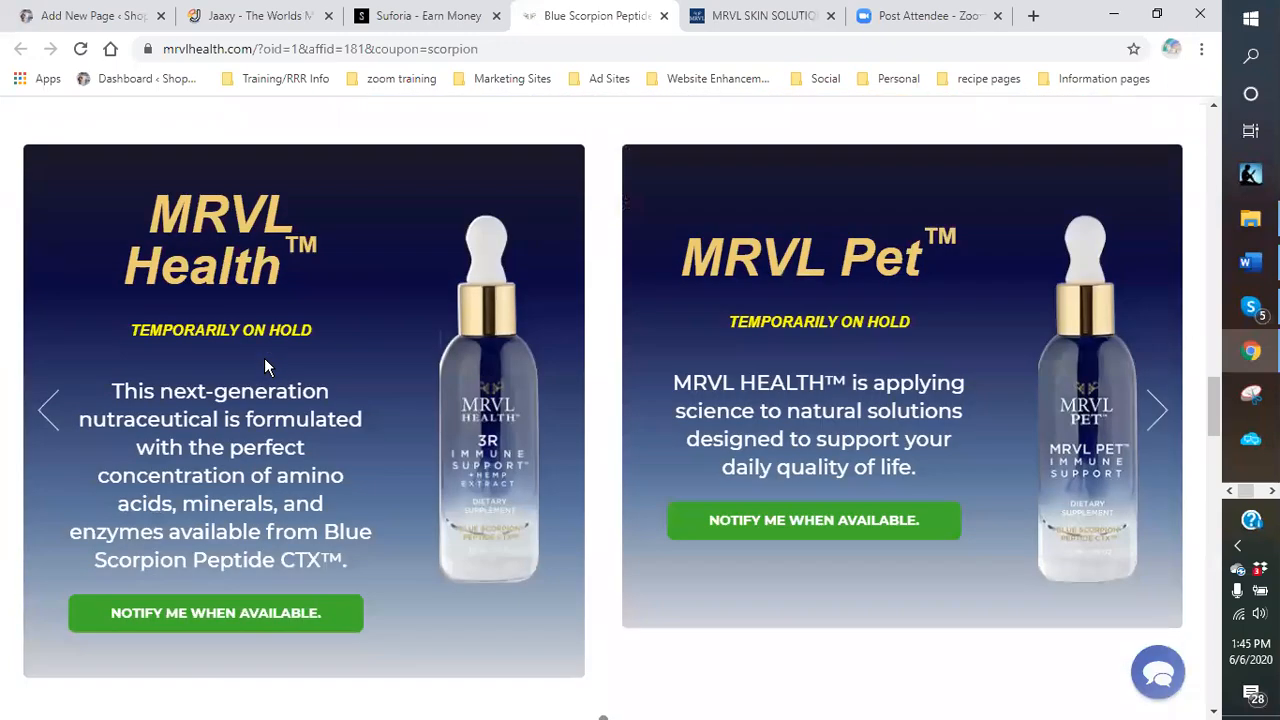
scroll(264, 358, "up", 9)
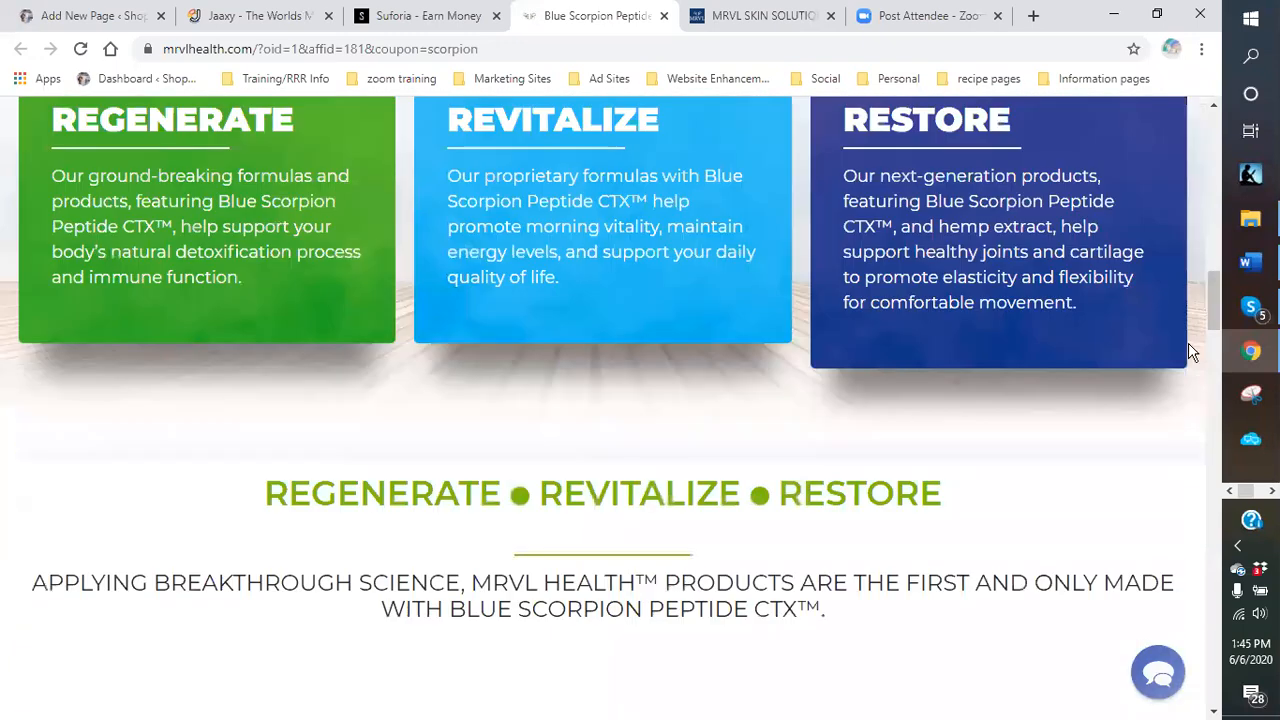
scroll(1193, 353, "up", 3)
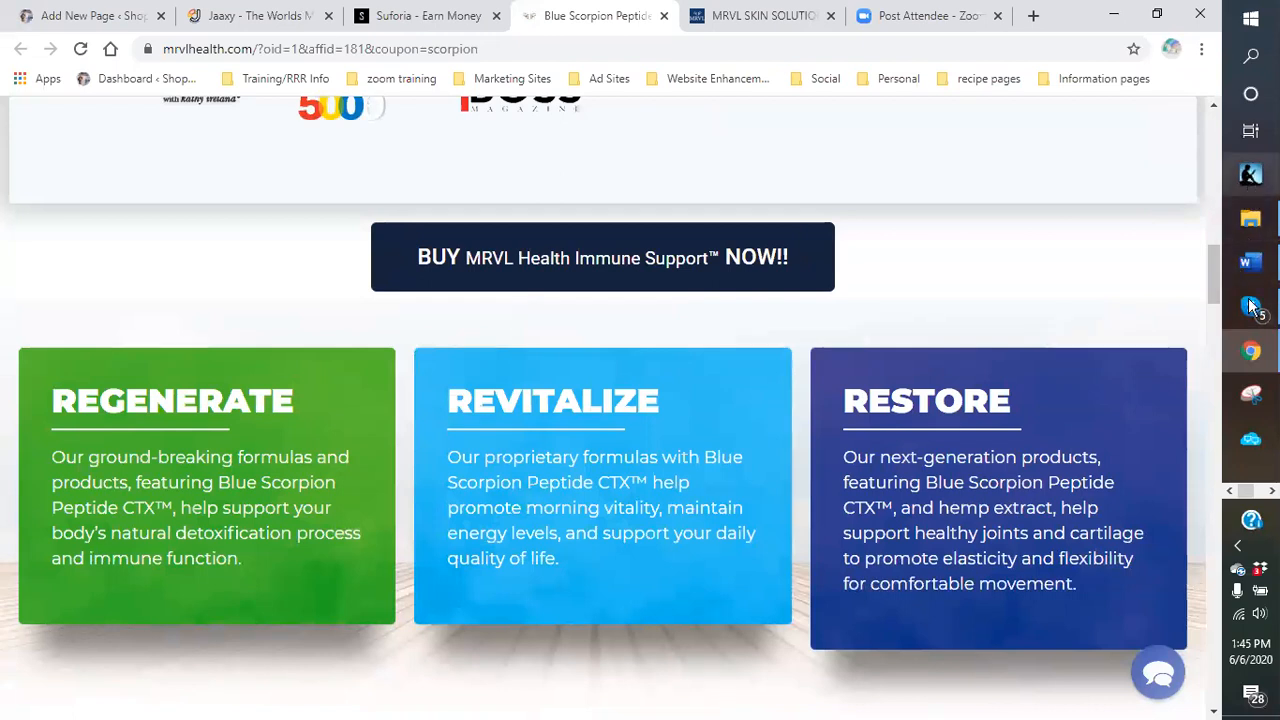
mouse_move(1250, 262)
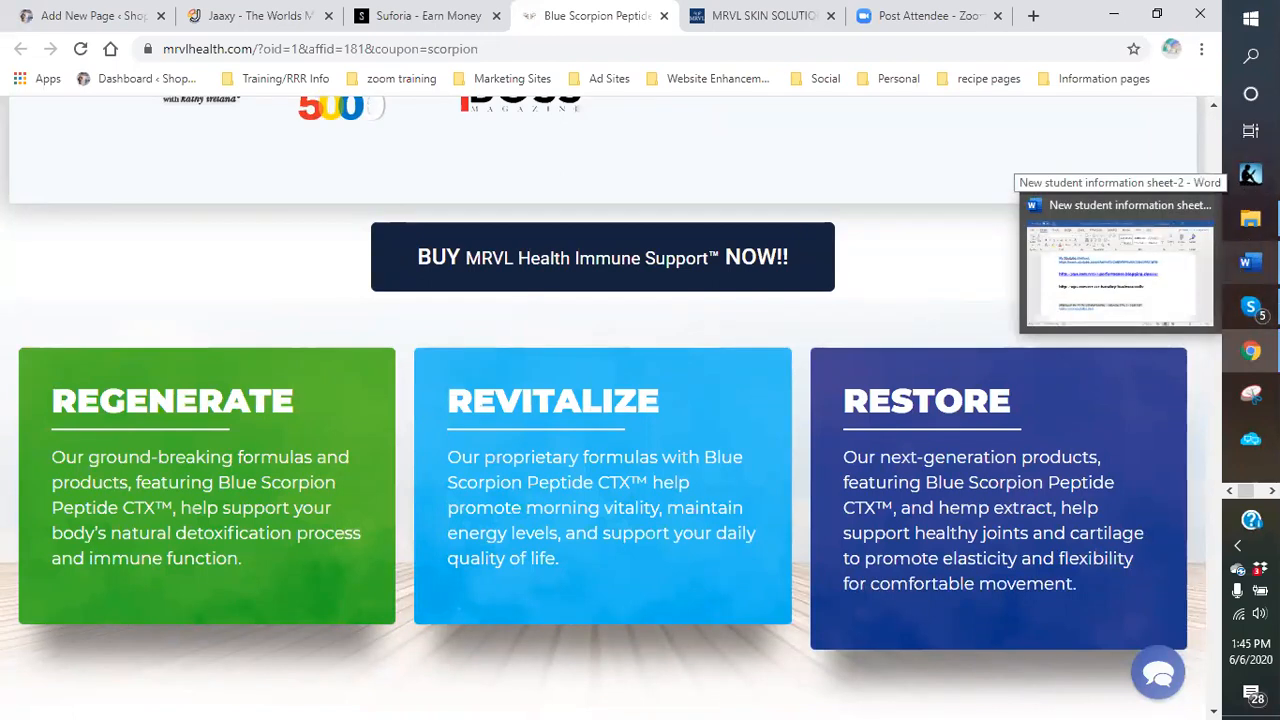
Copy the tuesday-business-calls link from 'New student information sheet-2', then minimize Word.
left_click(1250, 262)
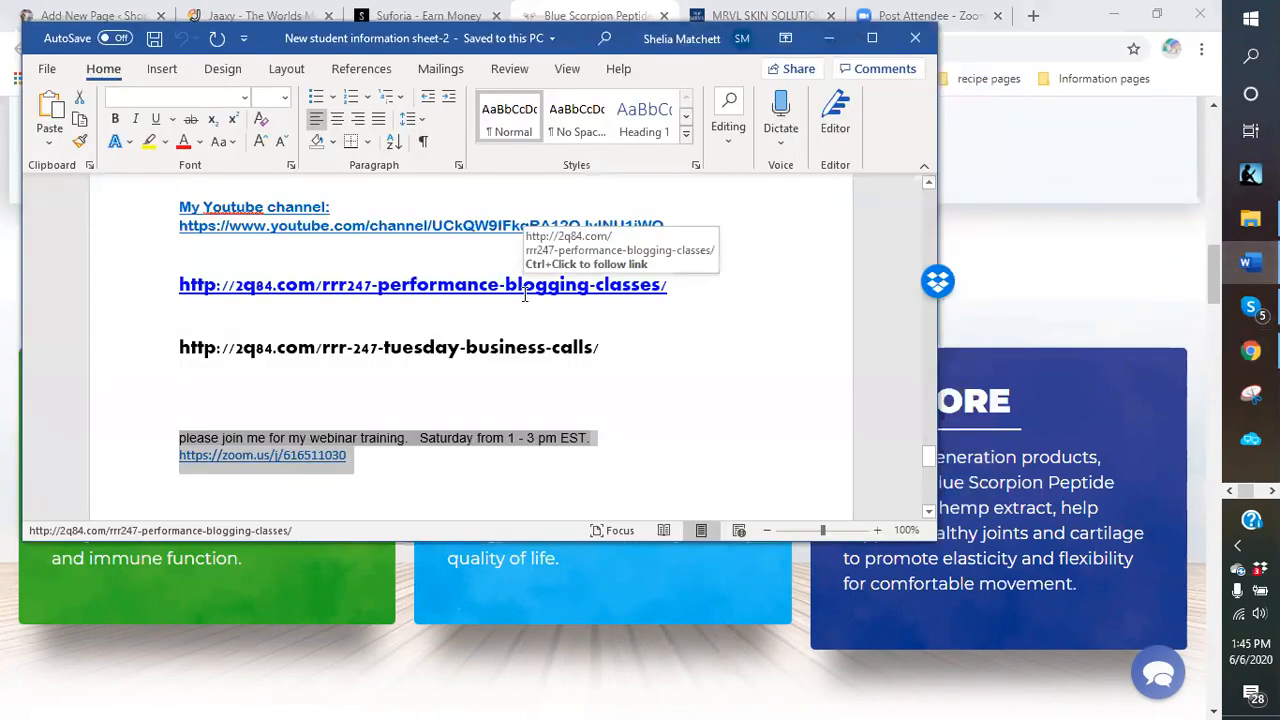
left_click_drag(622, 347, 178, 330)
right_click(213, 352)
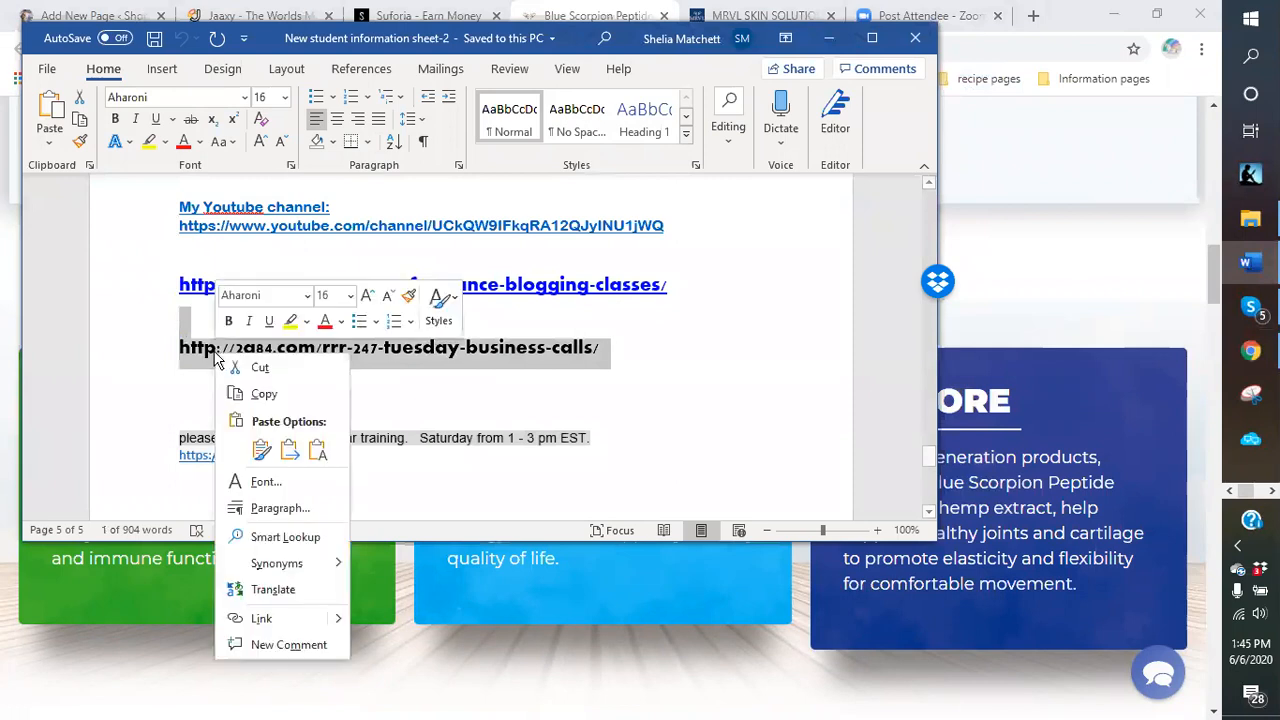
left_click(262, 391)
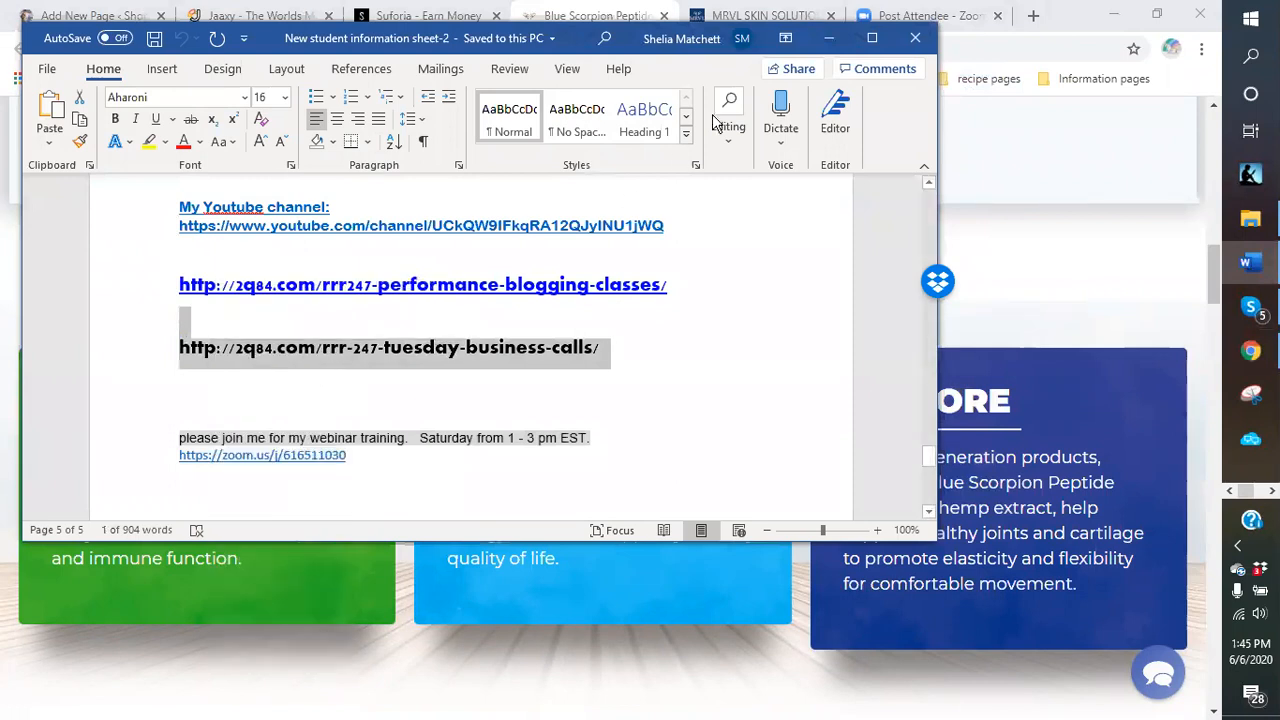
left_click(829, 38)
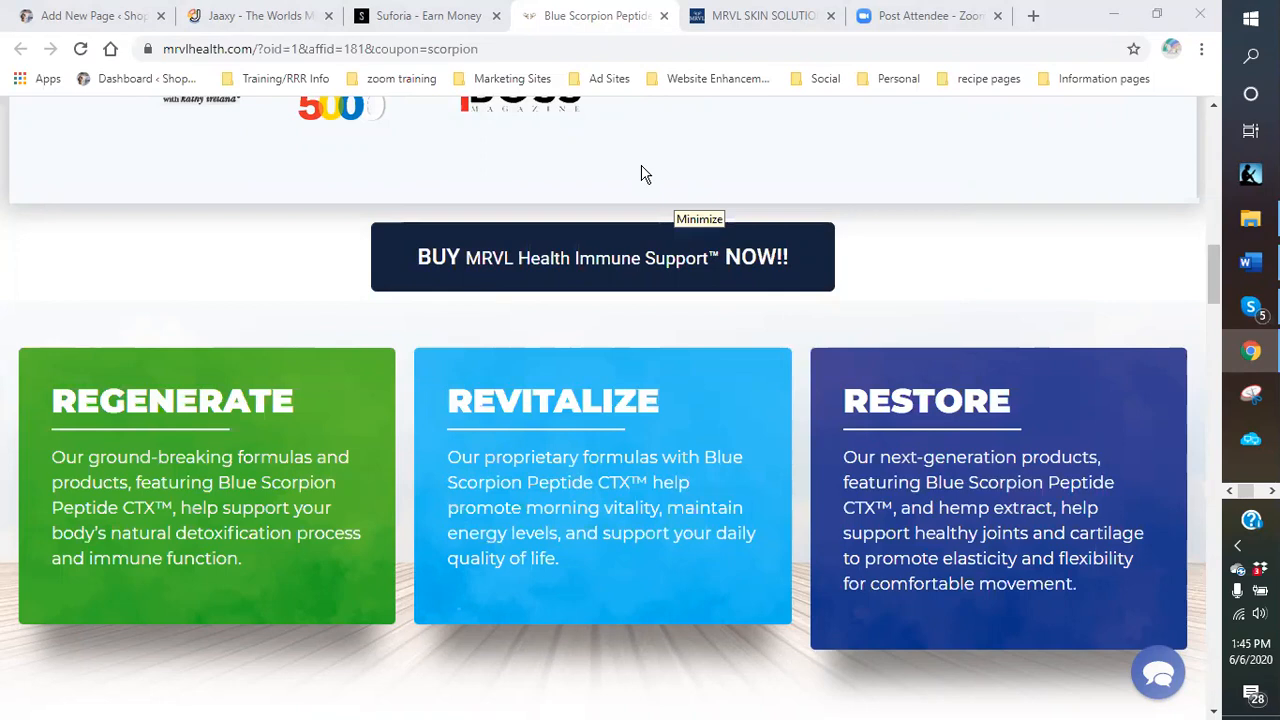
Scroll down and back up through the MRVL Health Regenerate, Revitalize and Restore overview.
scroll(640, 480, "down", 3)
scroll(476, 532, "down", 3)
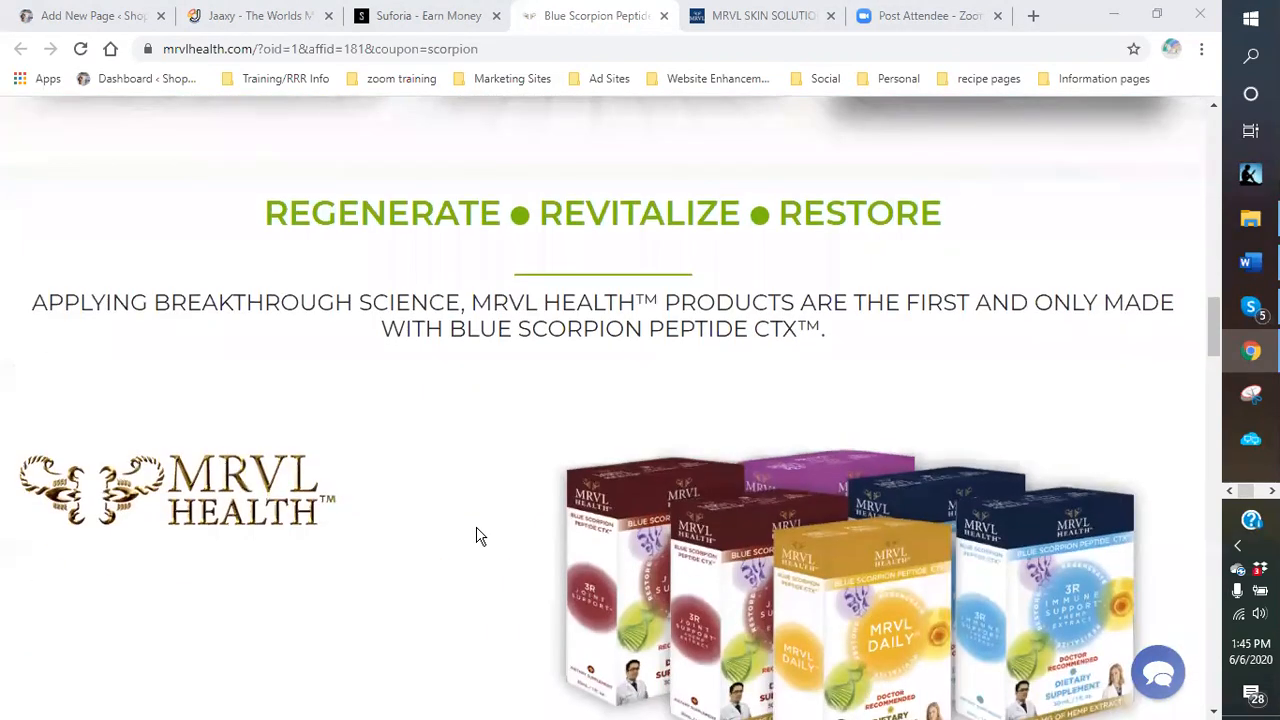
scroll(476, 526, "up", 8)
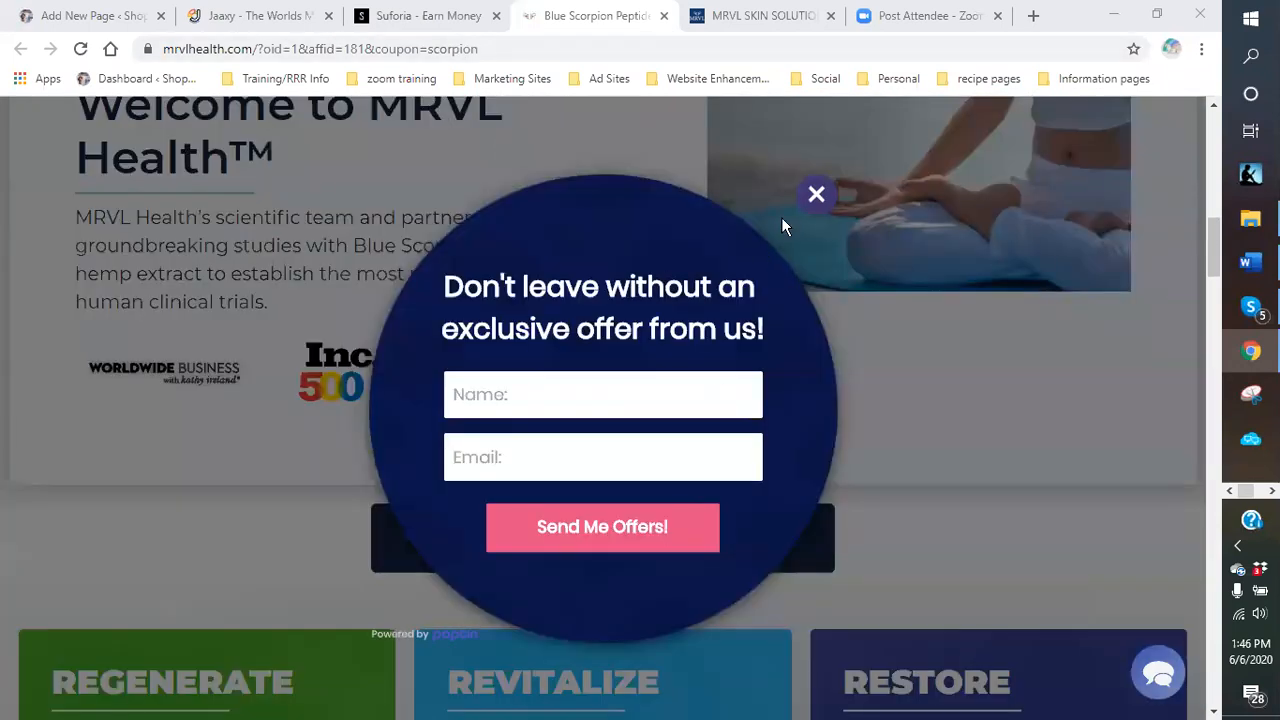
Dismiss the exclusive-offer signup popup and scroll down to the Regenerate, Revitalize and Restore cards.
left_click(816, 194)
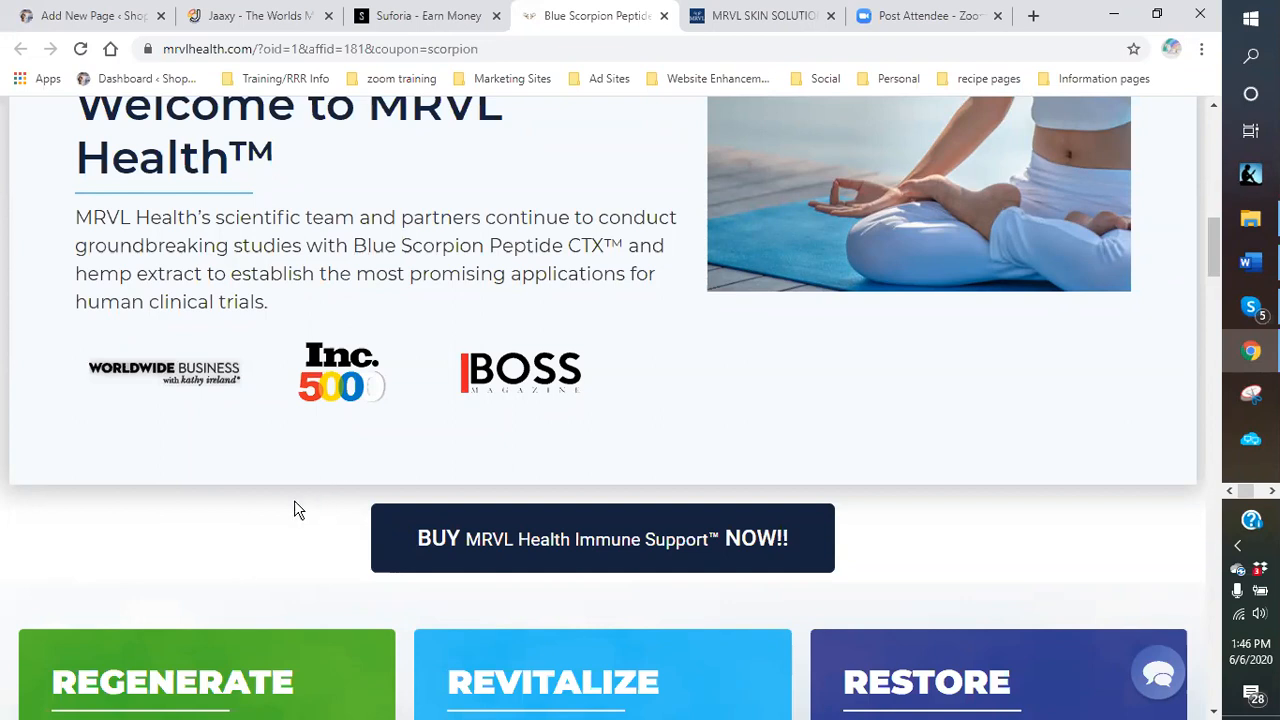
scroll(294, 503, "down", 5)
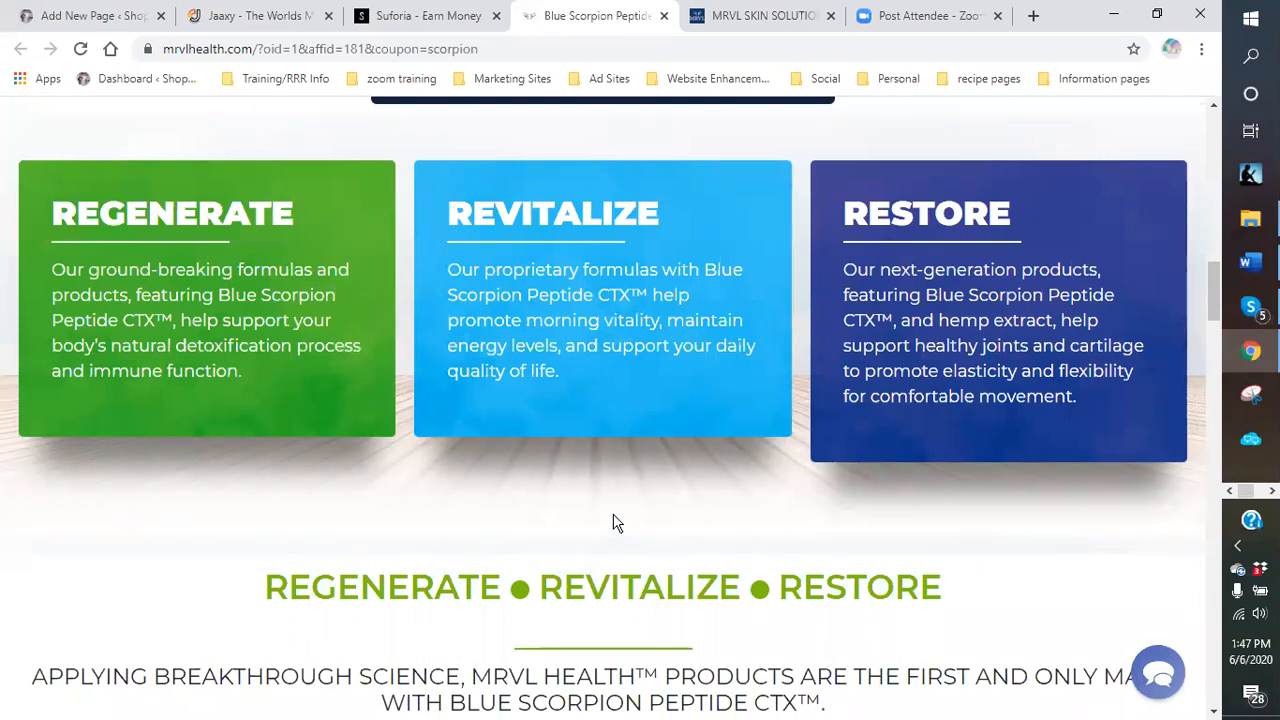
Glance over the MRVL product overview once more, then go back to the WordPress 'Add New Page' editor.
scroll(518, 495, "down", 1)
scroll(517, 497, "down", 1)
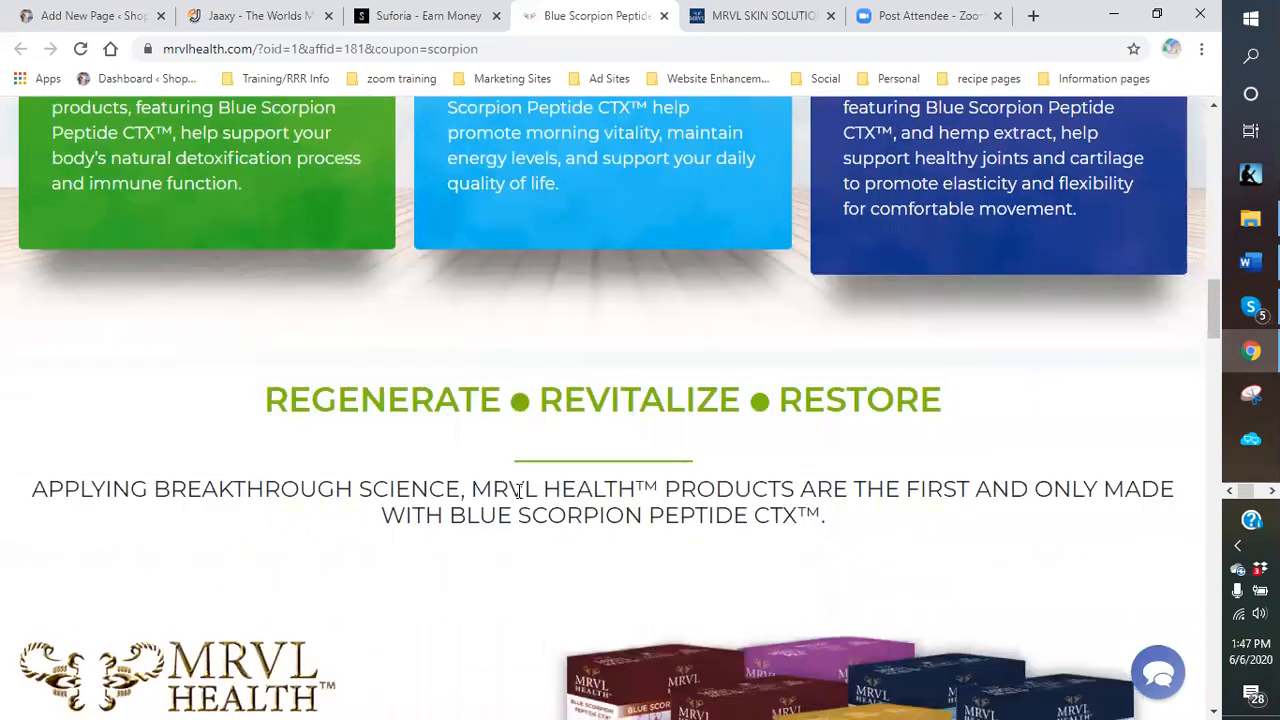
scroll(643, 415, "up", 3)
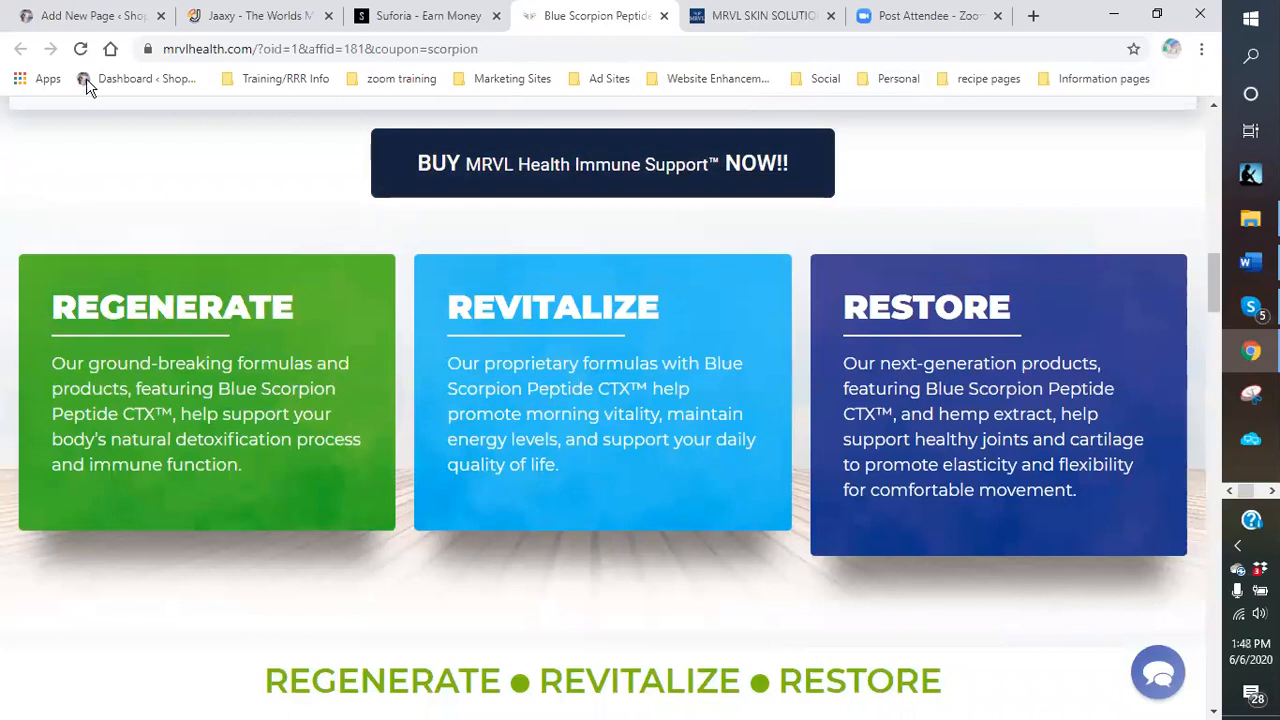
left_click(95, 20)
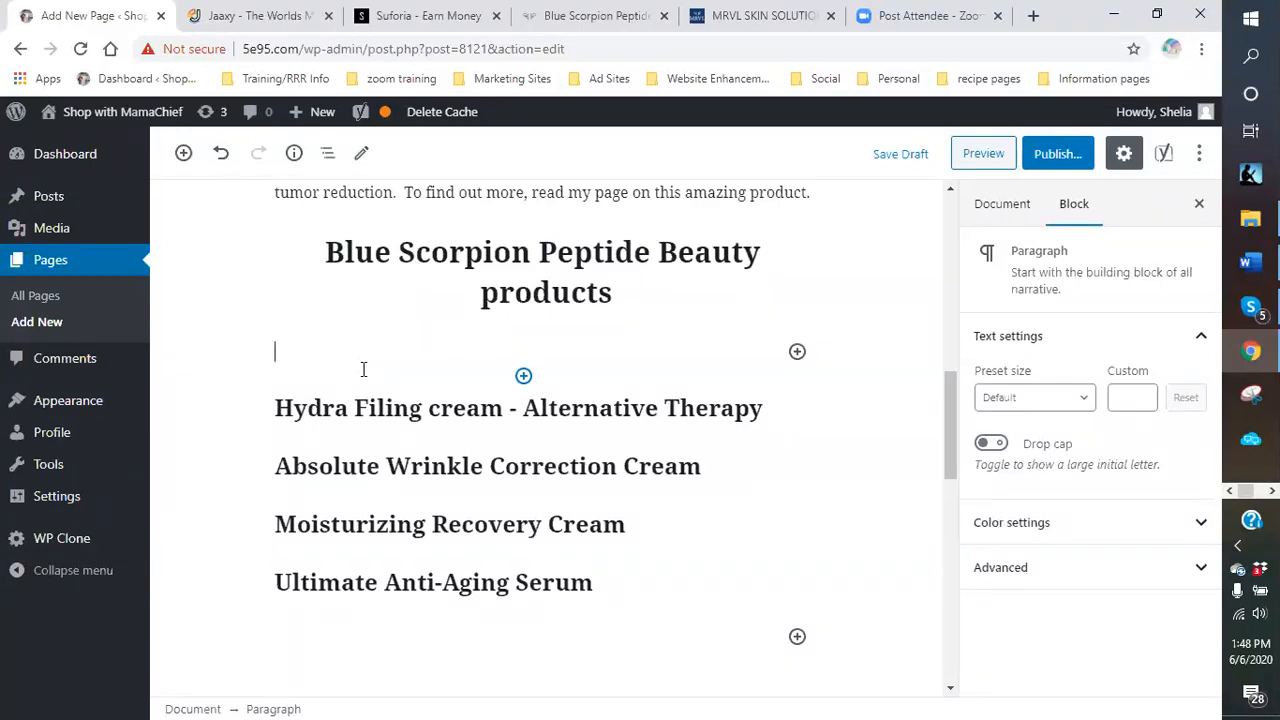
Type 'Blue scorpion Peptides?! What is that? My thoughts exactly. But after some research I have found the answer'.
type("Blue s")
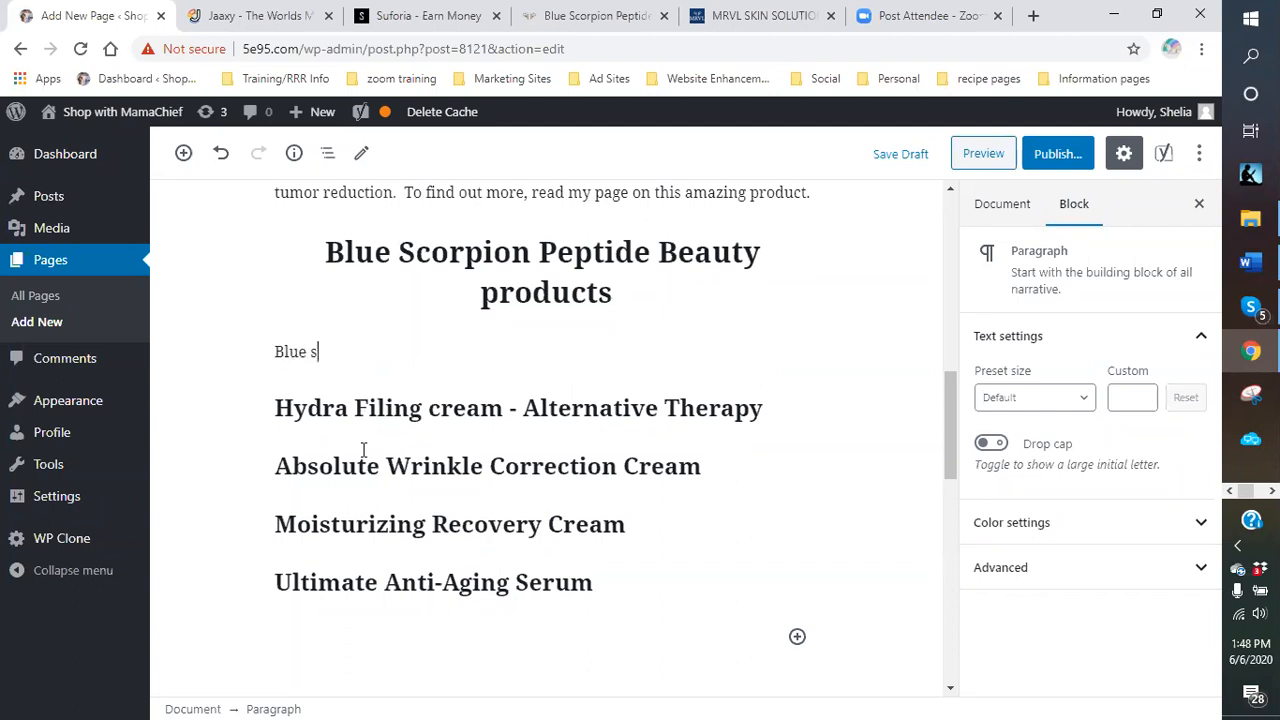
type("corpion ")
type("bpe")
key("BackSpace")
key("BackSpace")
key("BackSpace")
type("Peptides")
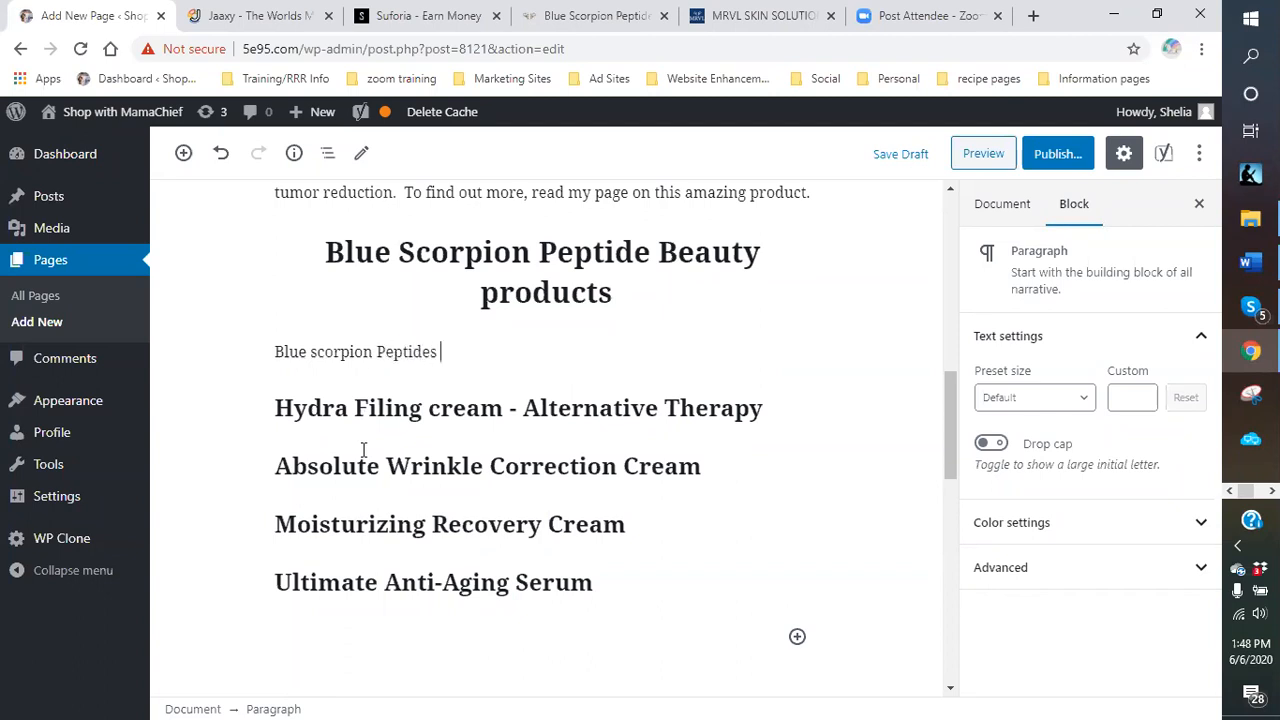
key("BackSpace")
type("?! What is that?")
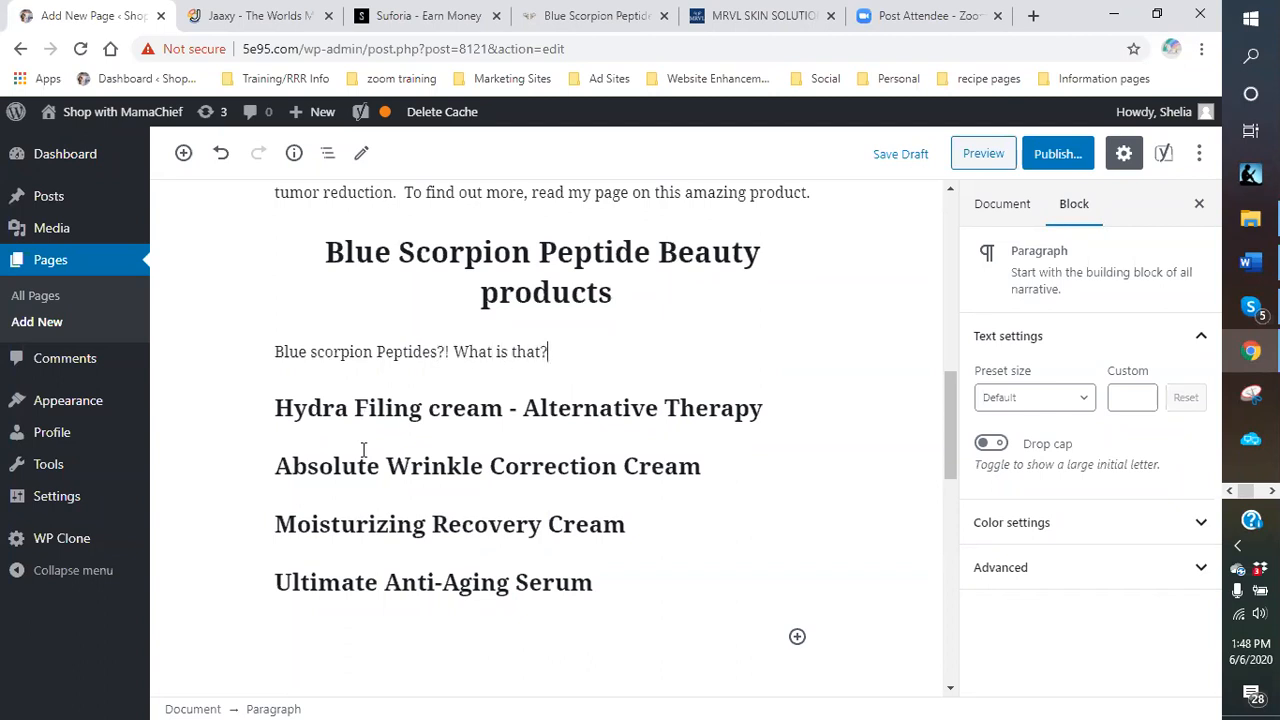
type("  My thoughts exa")
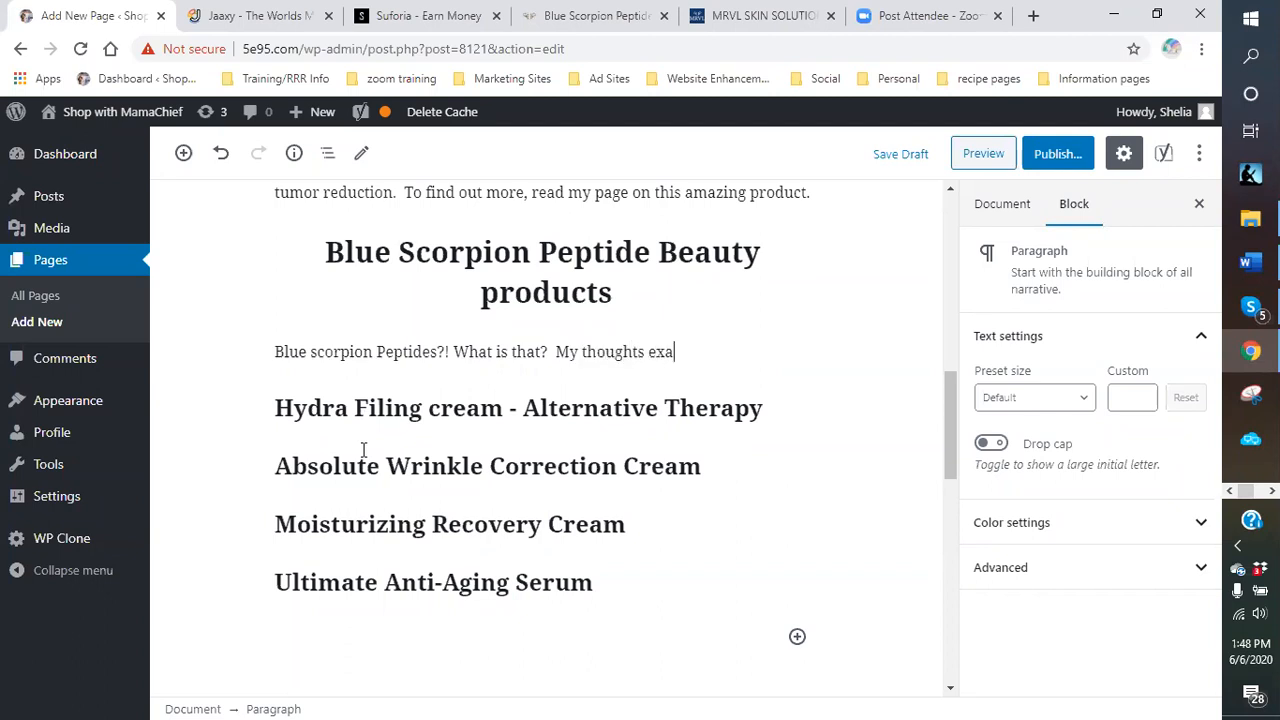
type("ctly.  But after some reserach")
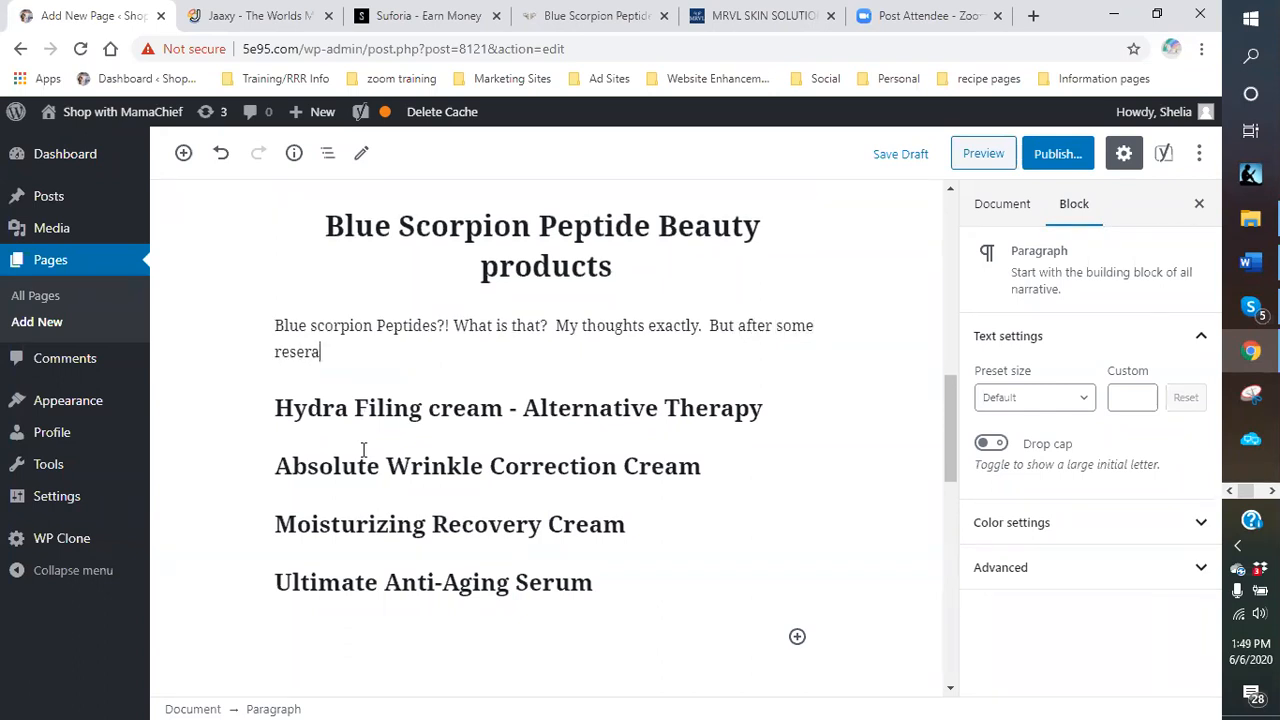
key("BackSpace")
key("BackSpace")
key("BackSpace")
key("BackSpace")
type("archI have")
key("BackSpace")
key("BackSpace")
key("BackSpace")
key("BackSpace")
key("BackSpace")
type("have found the ")
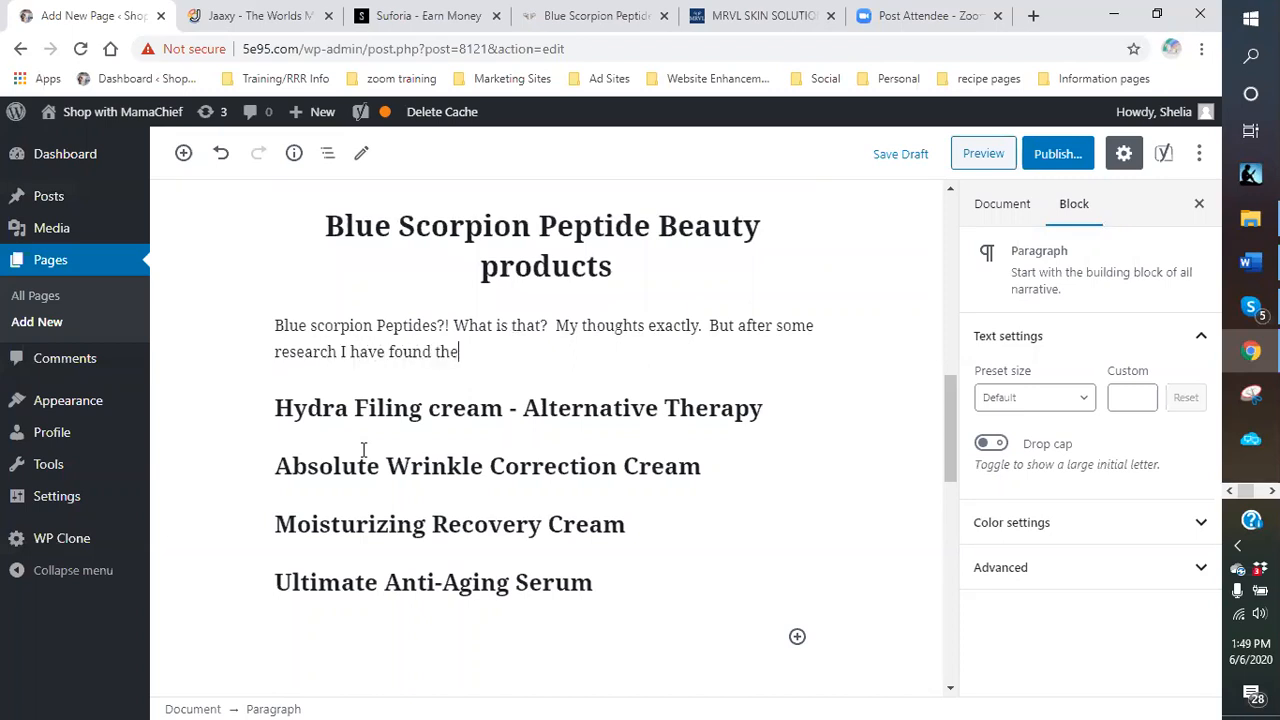
type("answer.  It appe")
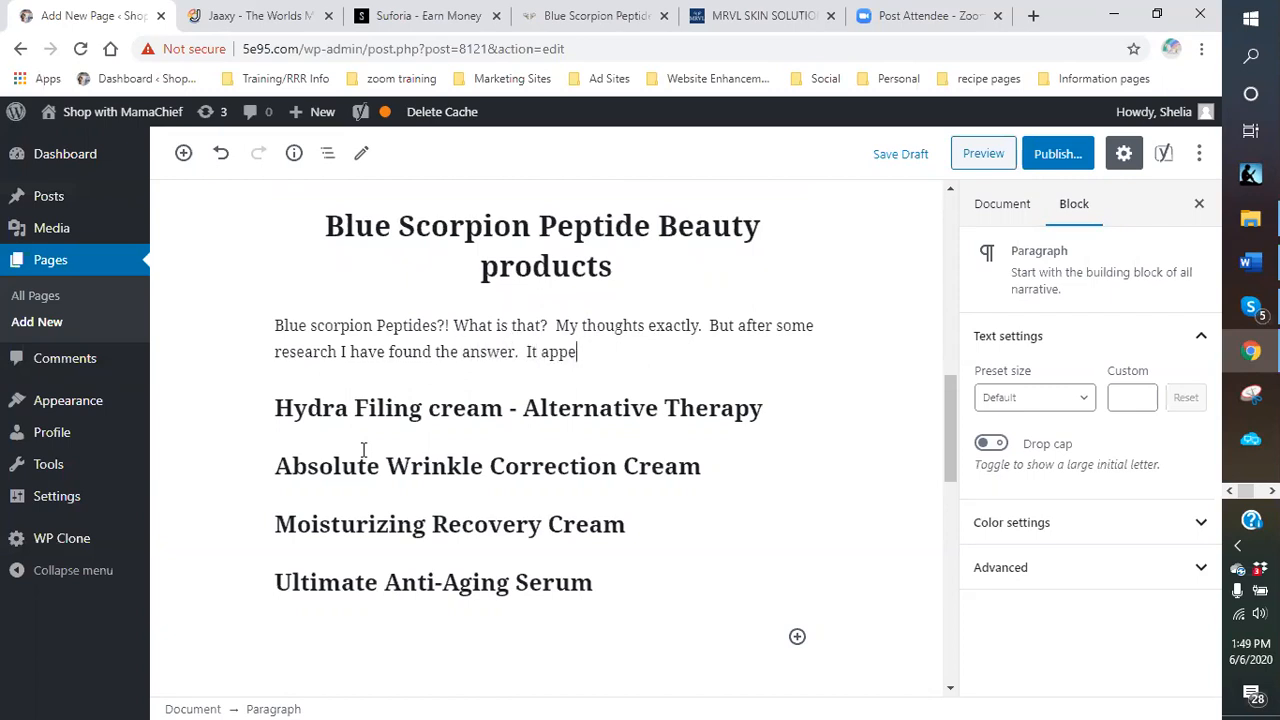
Explain the animal's venom has a chemical with a healing side, then begin 'Not only that but it also has some'.
type("ars that this amazing an")
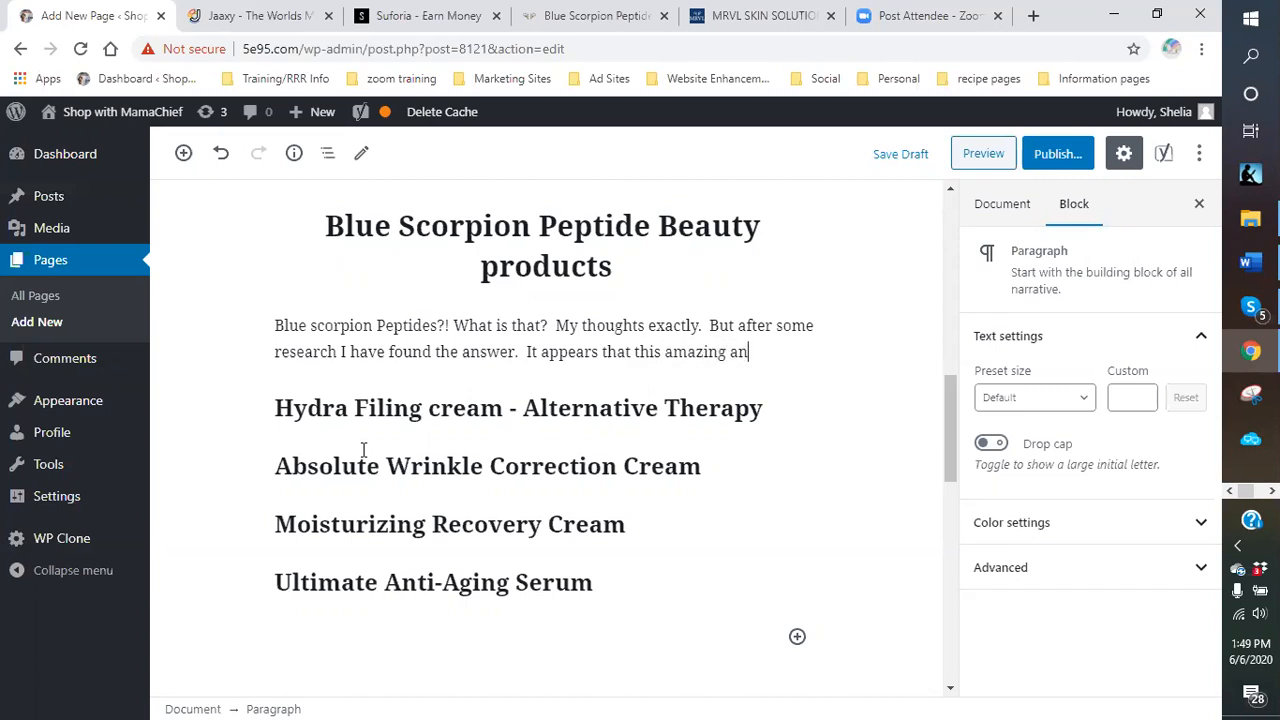
type("ima l has")
type(" a chec")
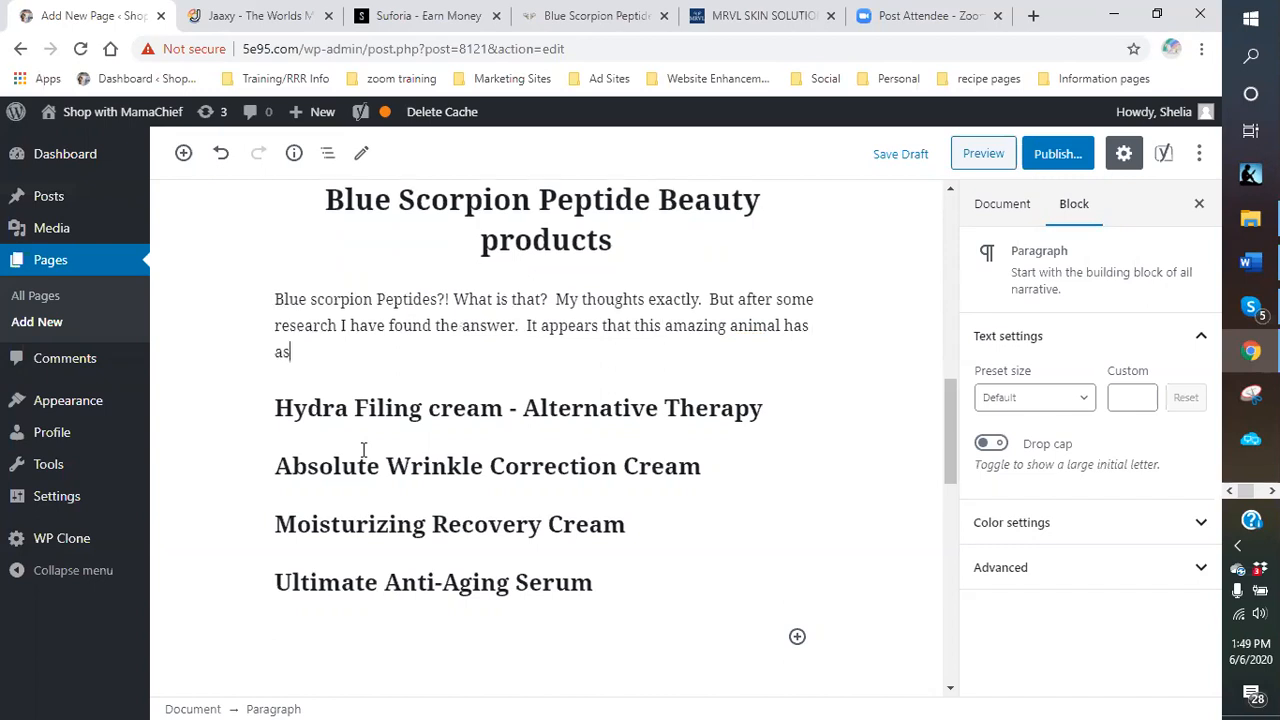
key("BackSpace")
type("mi")
key("BackSpace")
key("BackSpace")
key("BackSpace")
type("emical in its venom that has ")
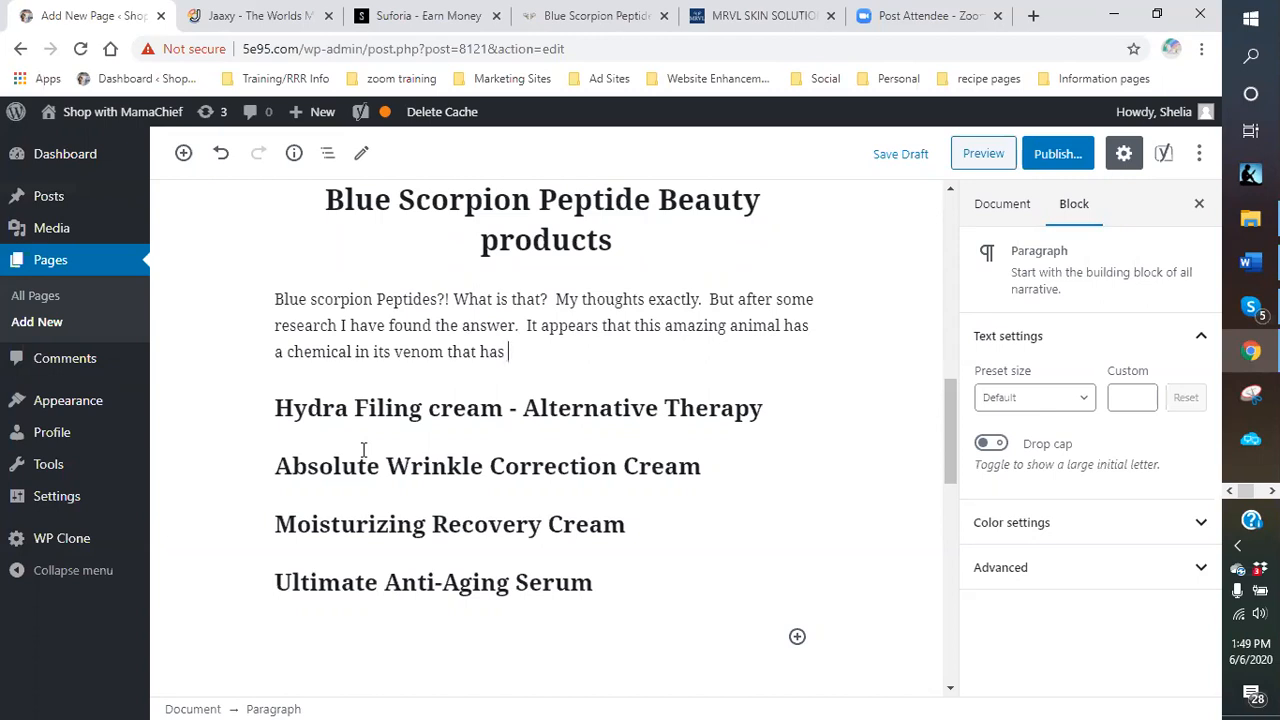
type("a healing")
type("side")
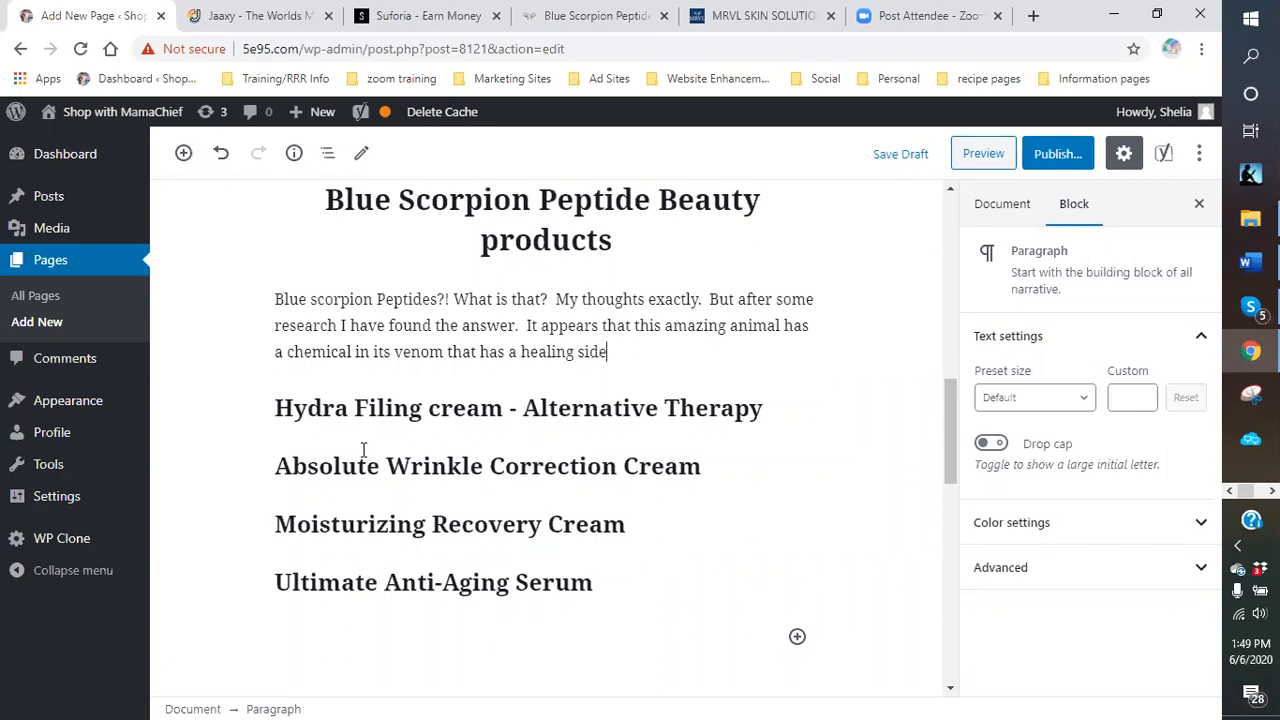
type(" to it.  Not only that bu")
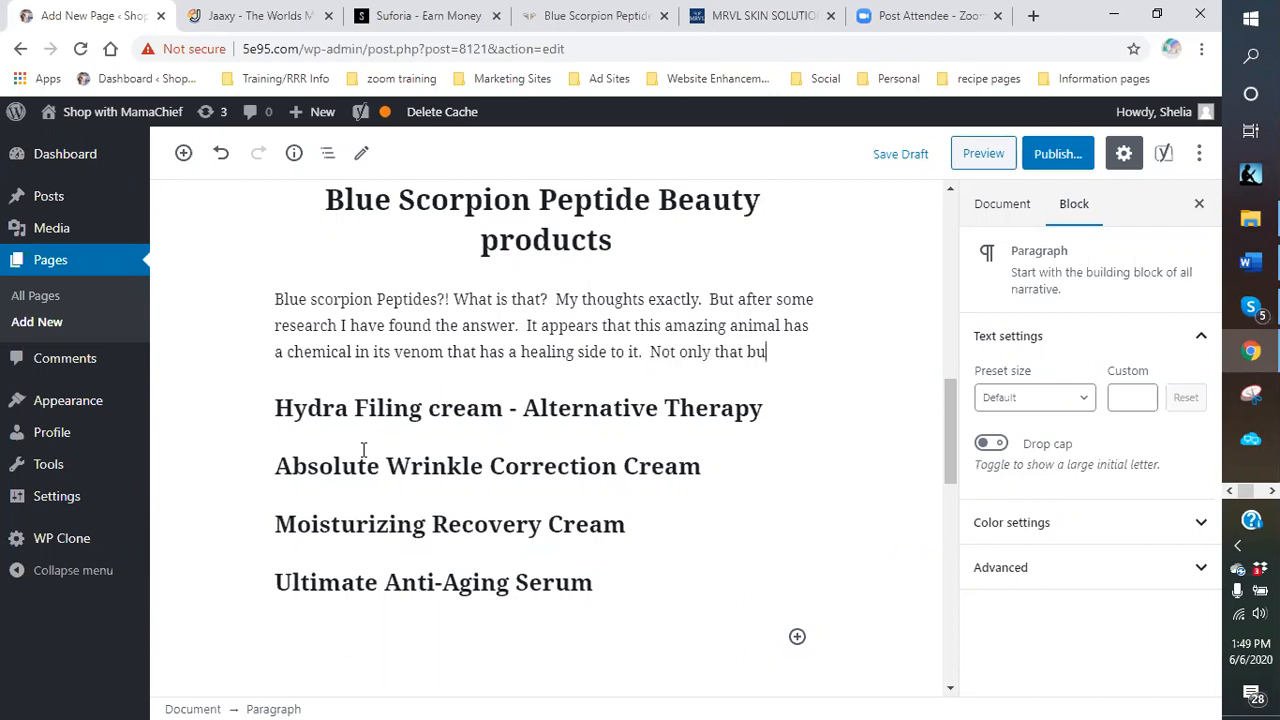
type("t it also has vhem")
key("BackSpace")
key("BackSpace")
key("BackSpace")
key("BackSpace")
type("some")
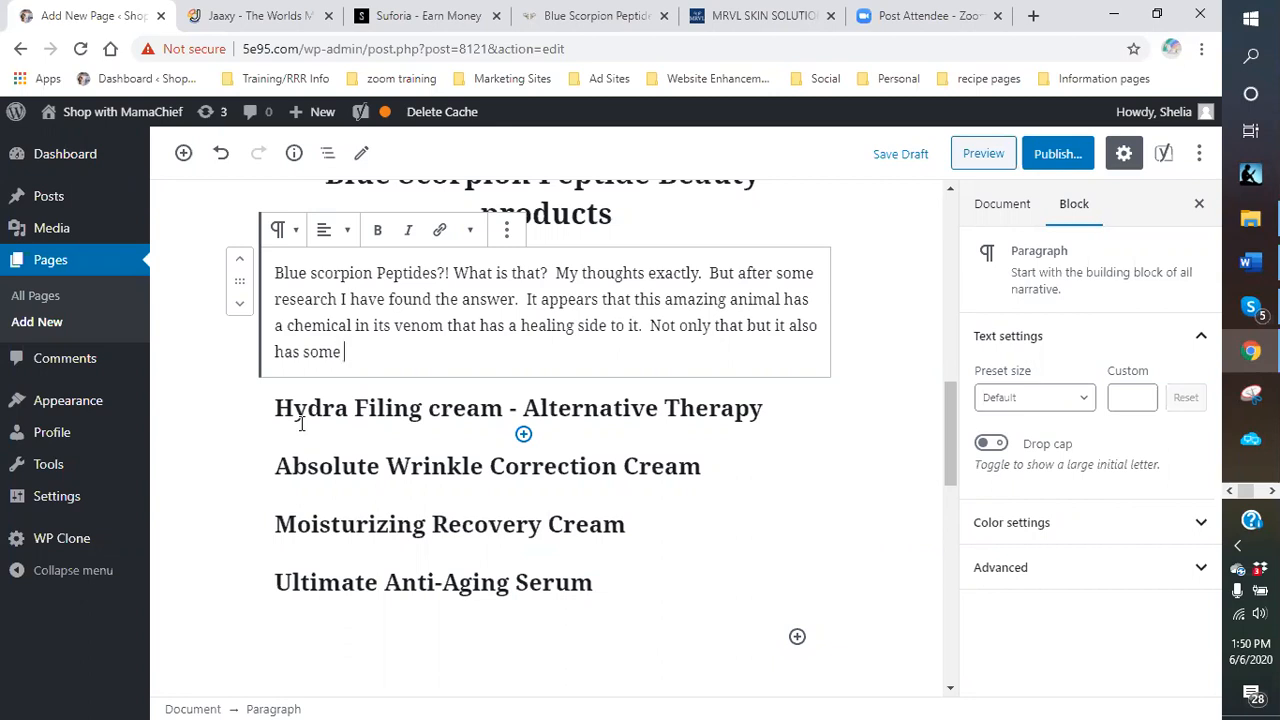
Add 'amino acids in its systems that can help attribute healing properties', fixing 'amminoacids'.
type("a")
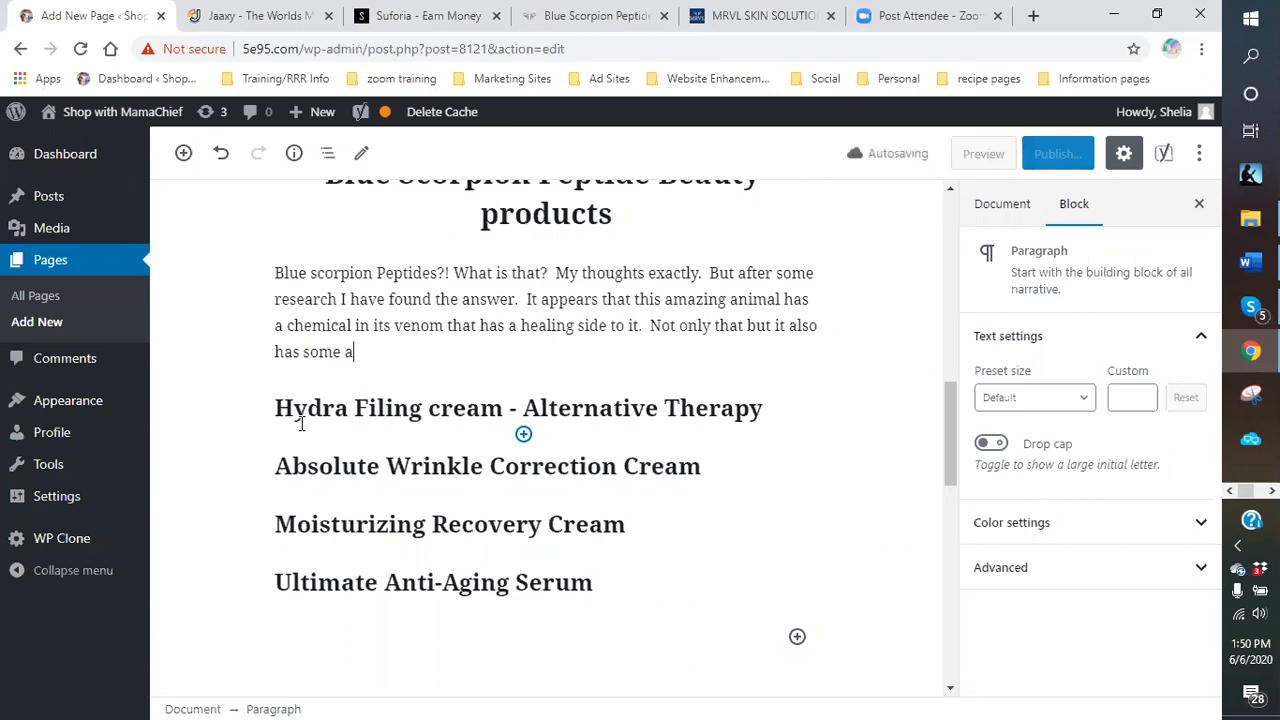
type("mminoacids")
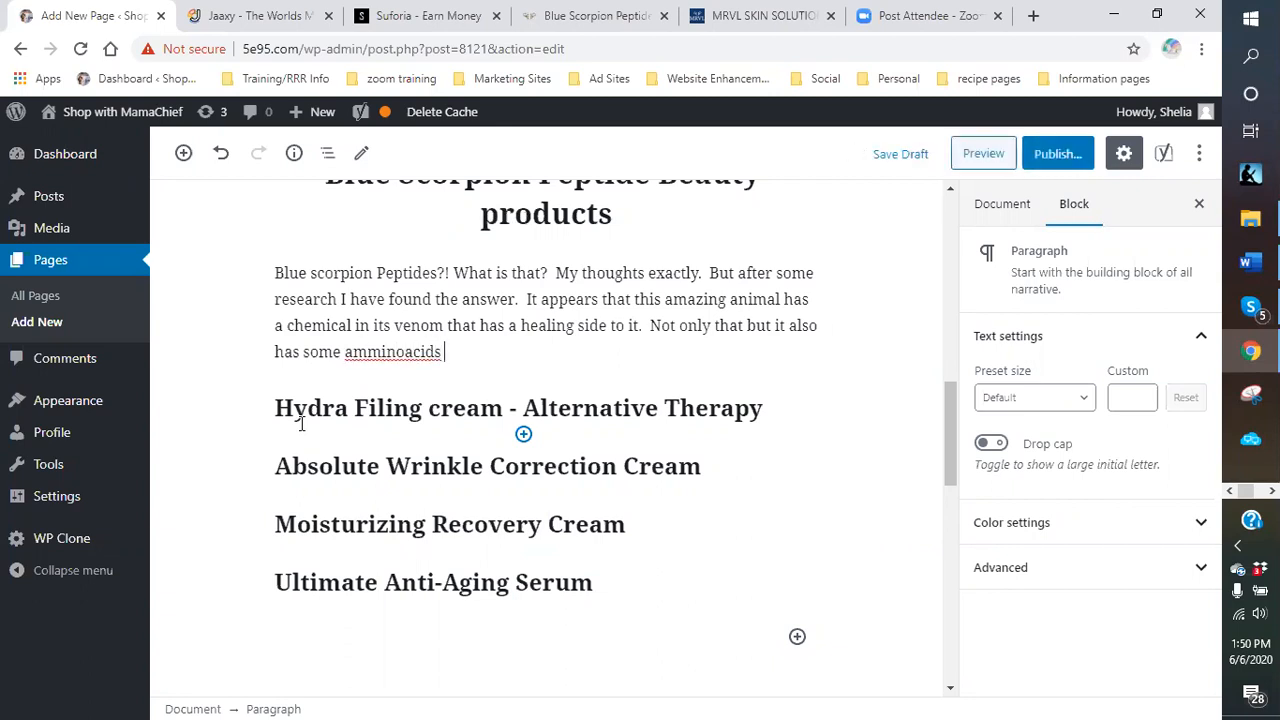
left_click_drag(366, 352, 385, 357)
key("BackSpace")
left_click(468, 351)
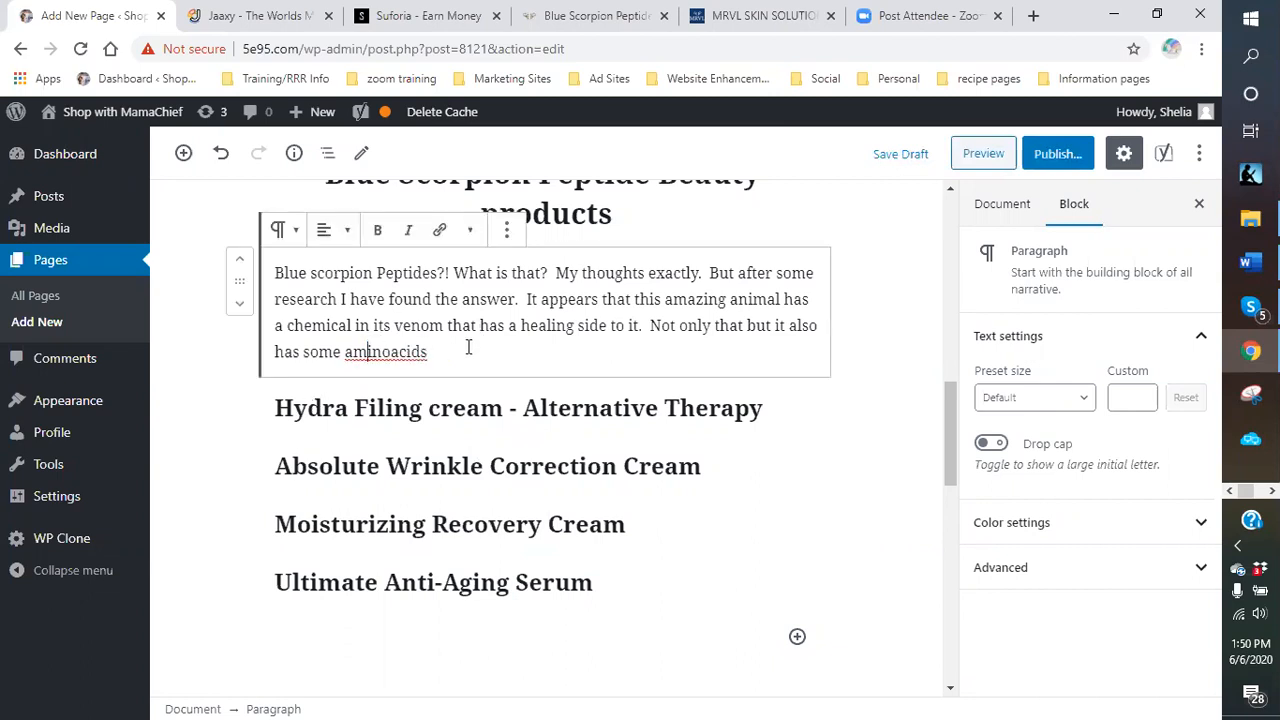
left_click(391, 351)
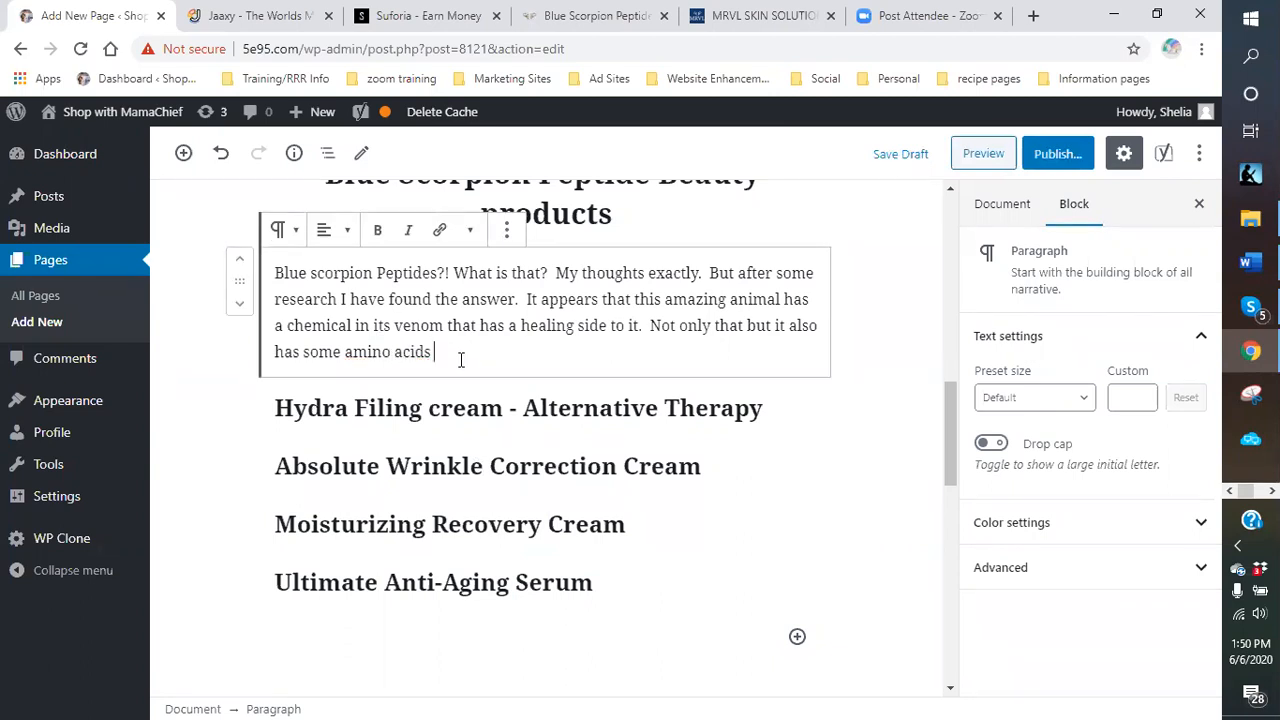
type("in")
type("its systems that can")
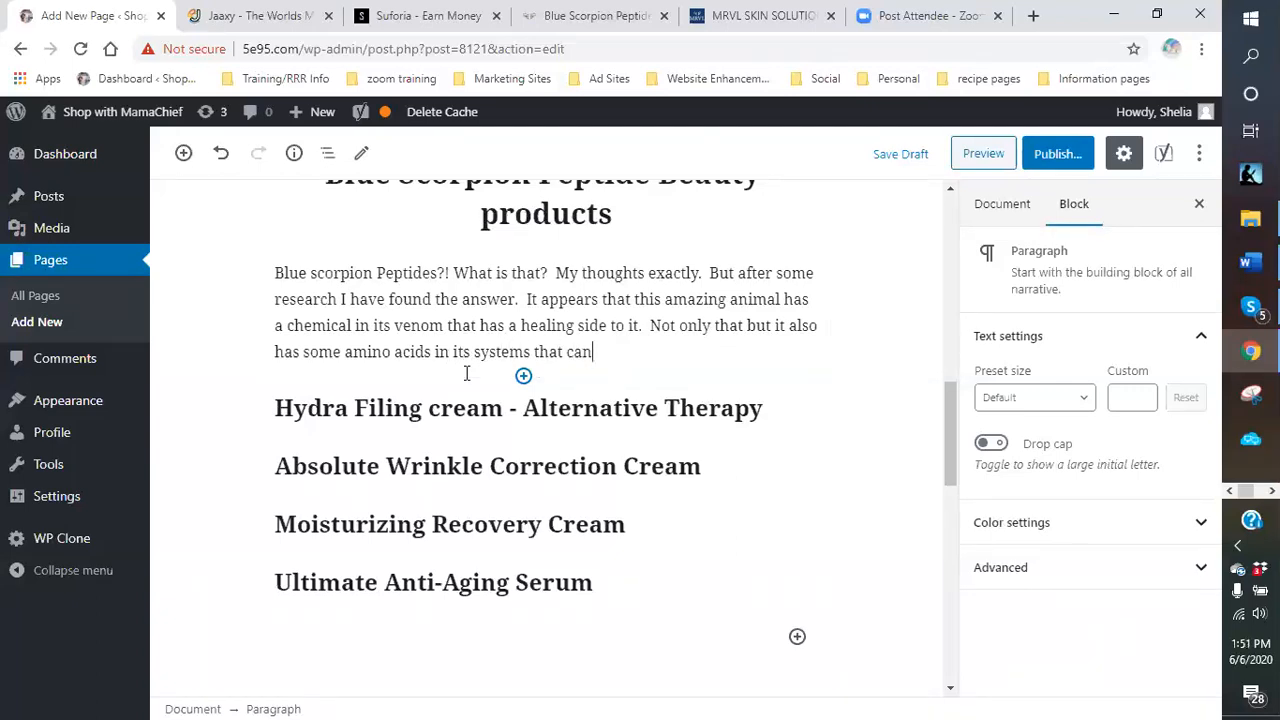
type(" help att")
type("ribute")
type(" hea")
key("BackSpace")
type("ealing pror")
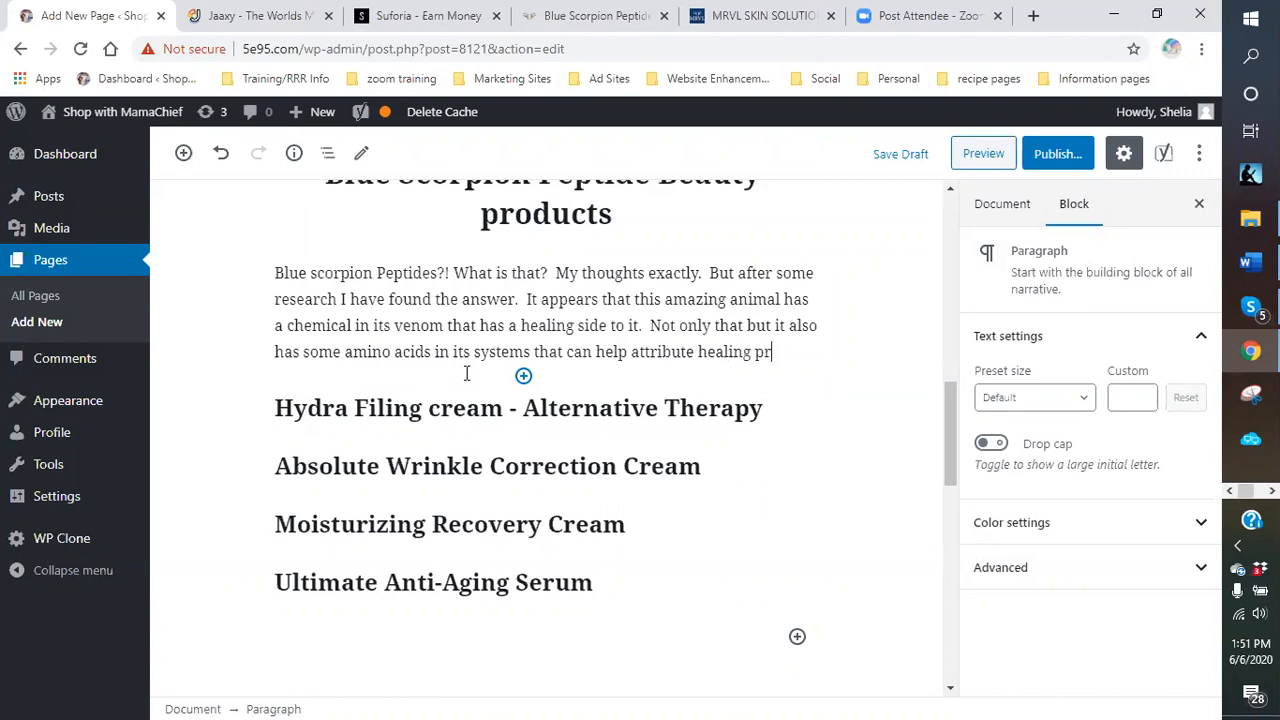
key("BackSpace")
type("perties")
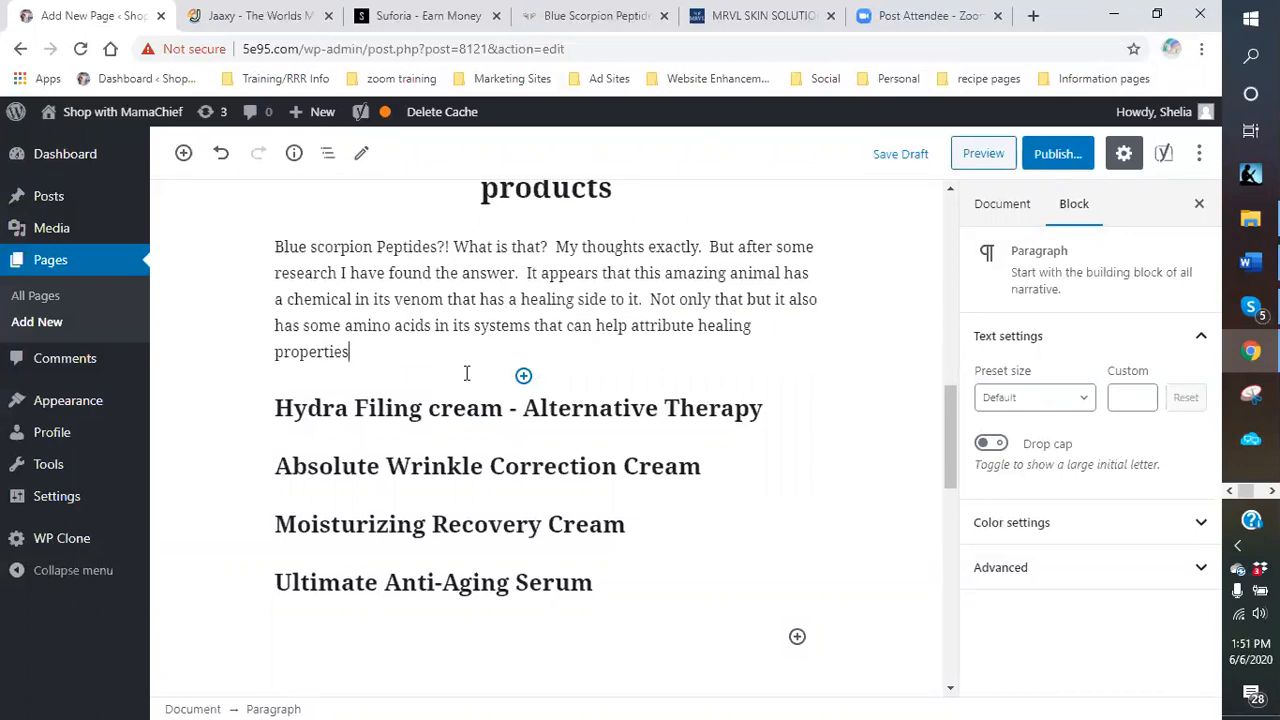
Describe extracting the venom without killing the scorpion, correcting 'de-liquify' to 'deliquefy', then begin 'The powder it produces…'.
type("n the process.  When they extract the venom r")
key("BackSpace")
type("from the")
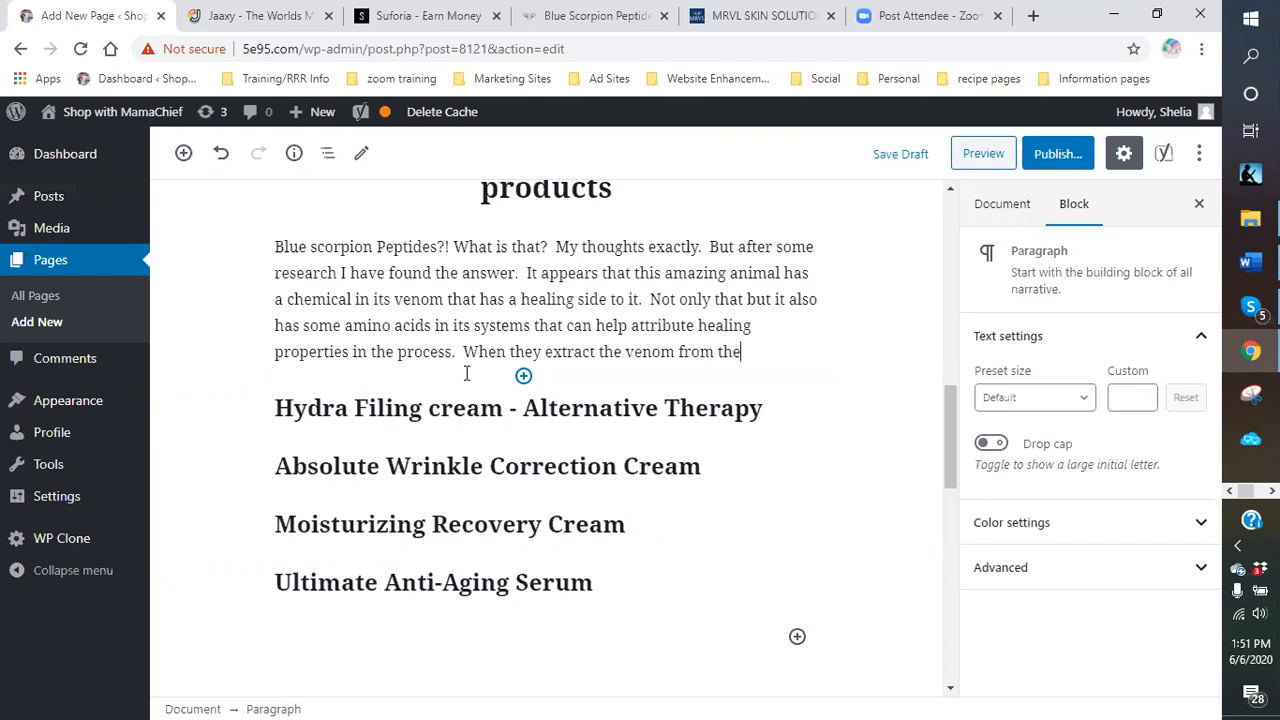
type(" blue scorptio")
key("BackSpace")
key("BackSpace")
key("BackSpace")
type("ion.")
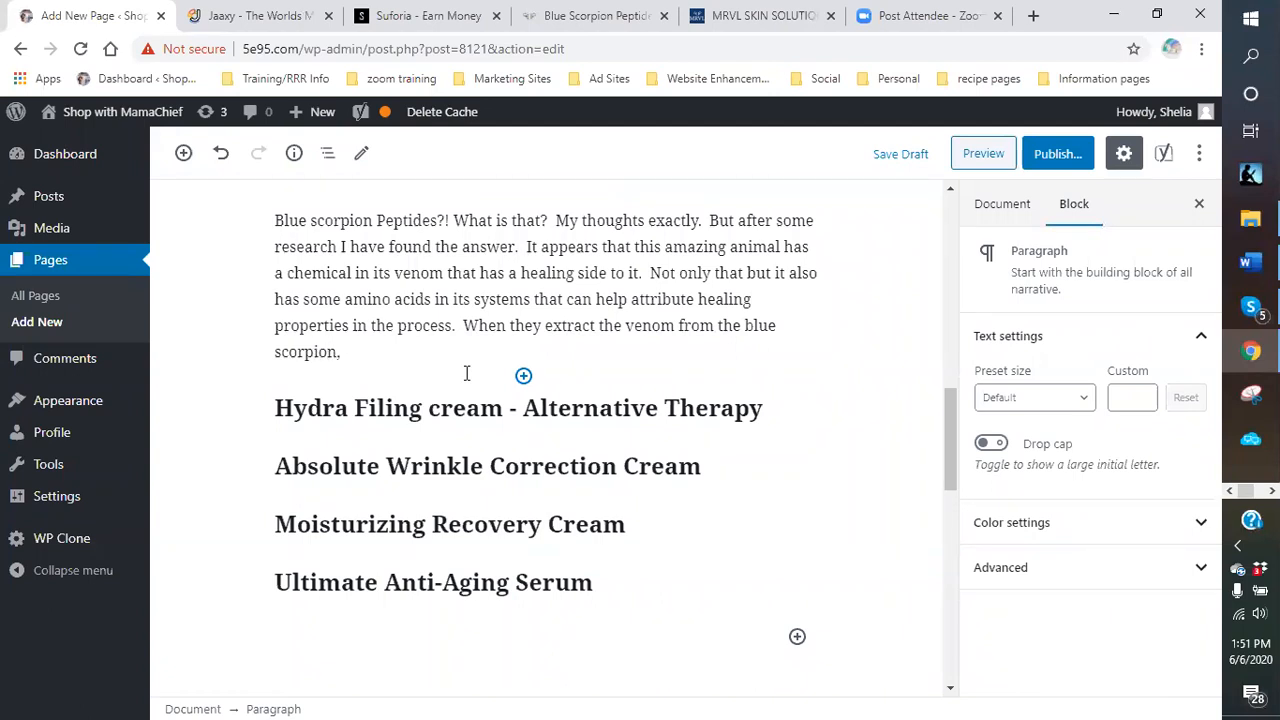
type(" it does not kill it, they then")
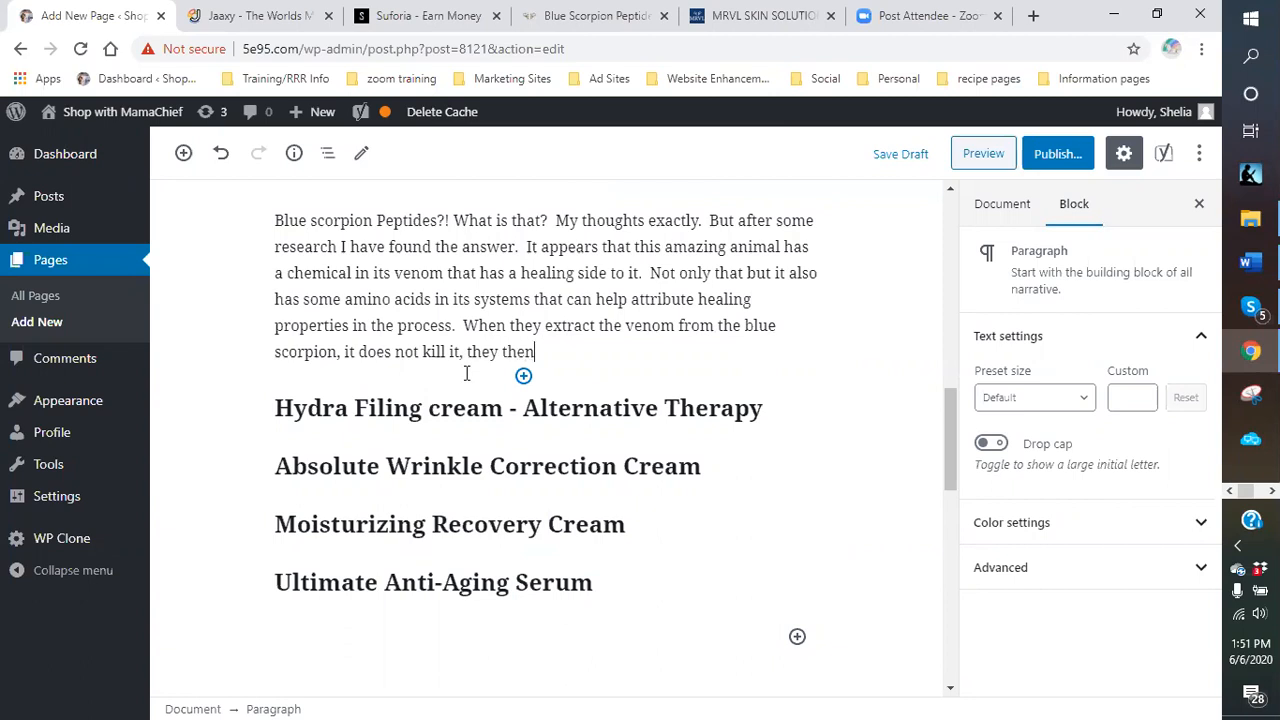
type(" put it though a proce")
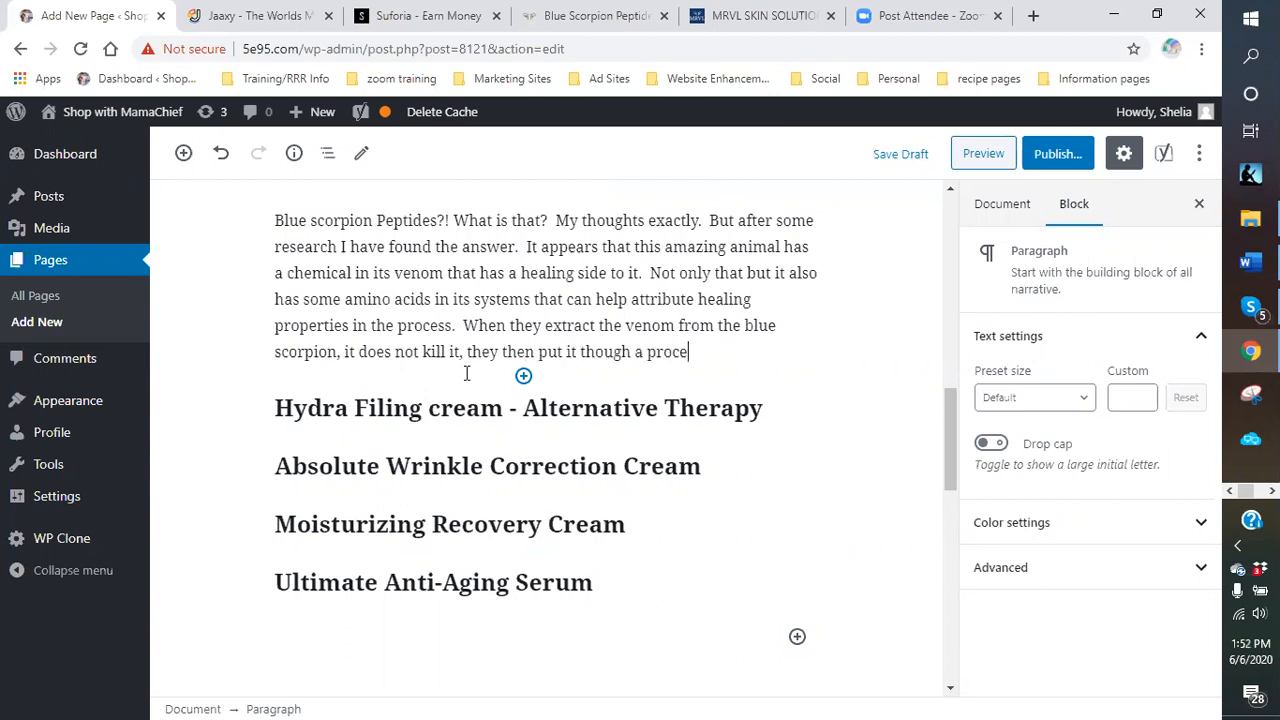
type("ss to de-liquify it.")
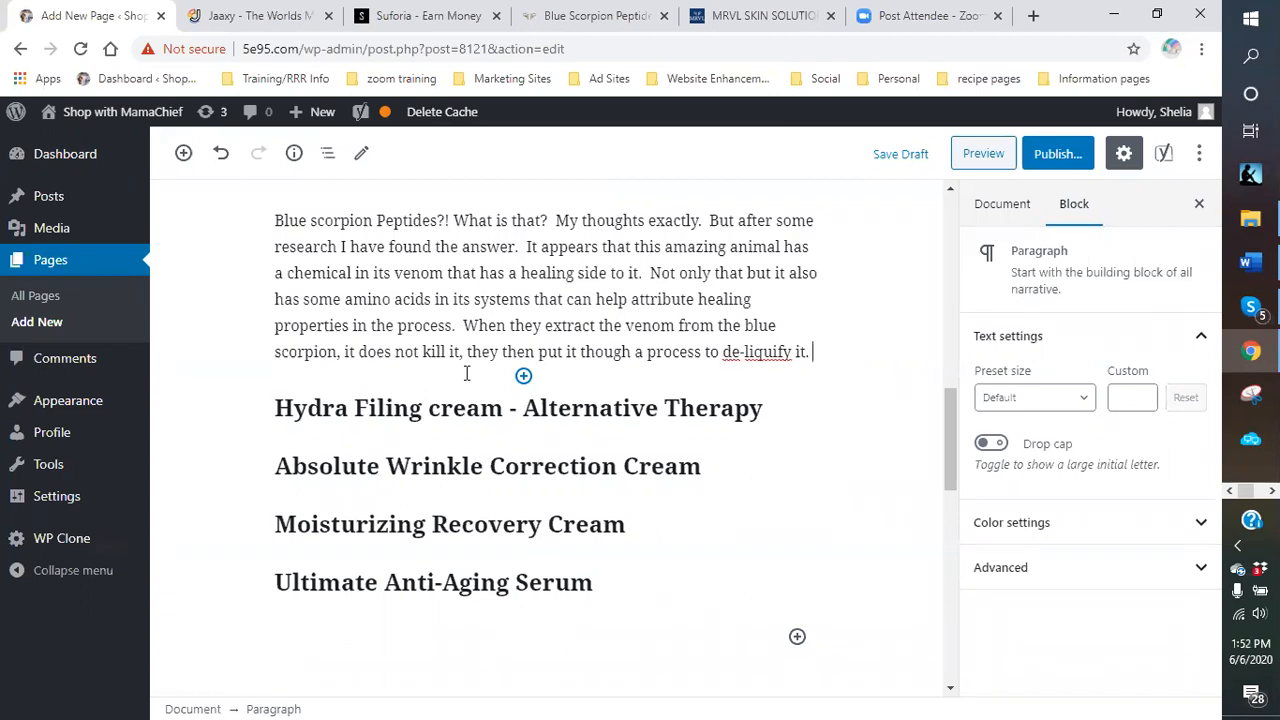
right_click(779, 353)
left_click(810, 367)
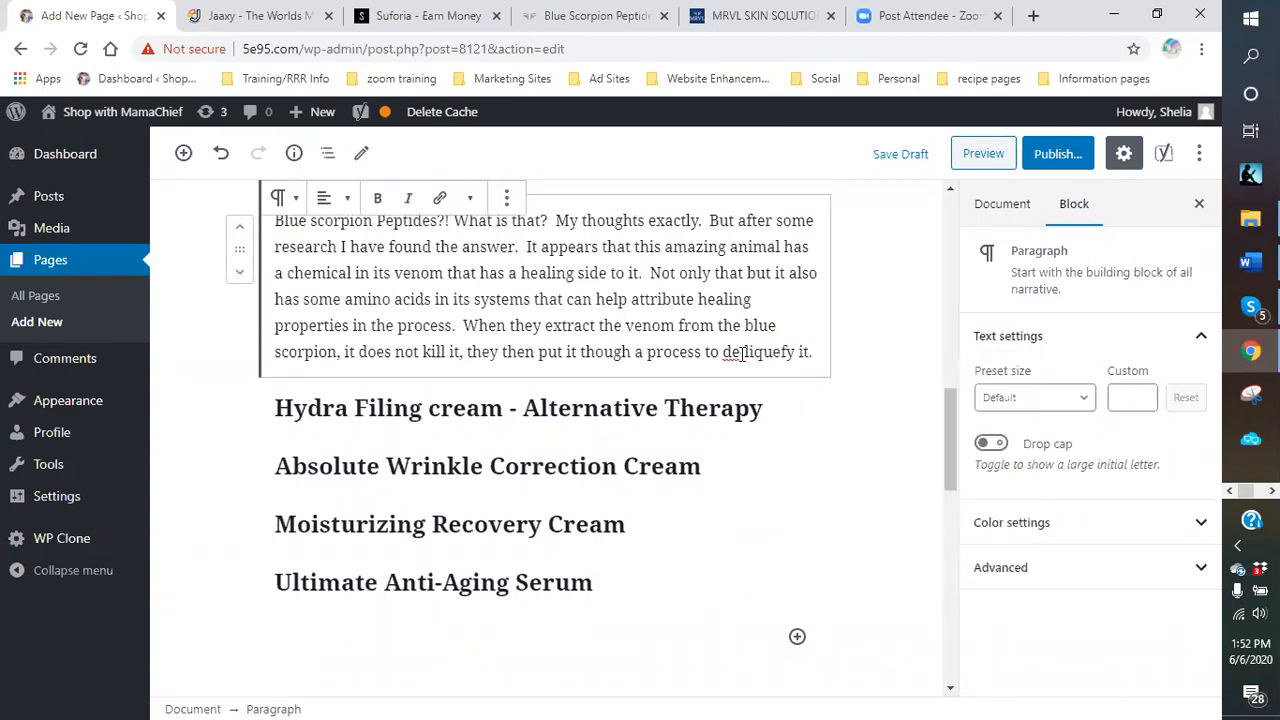
left_click(746, 353)
key("BackSpace")
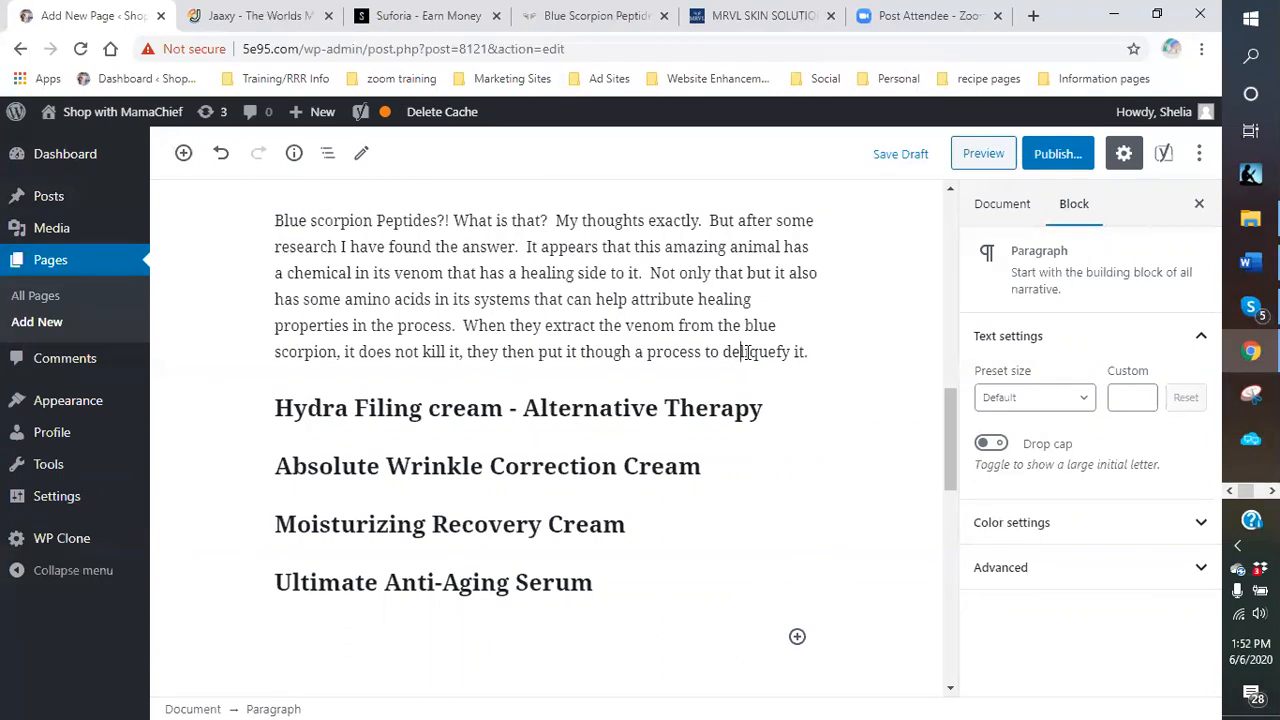
left_click(811, 352)
key("shift+Return")
type("The pow")
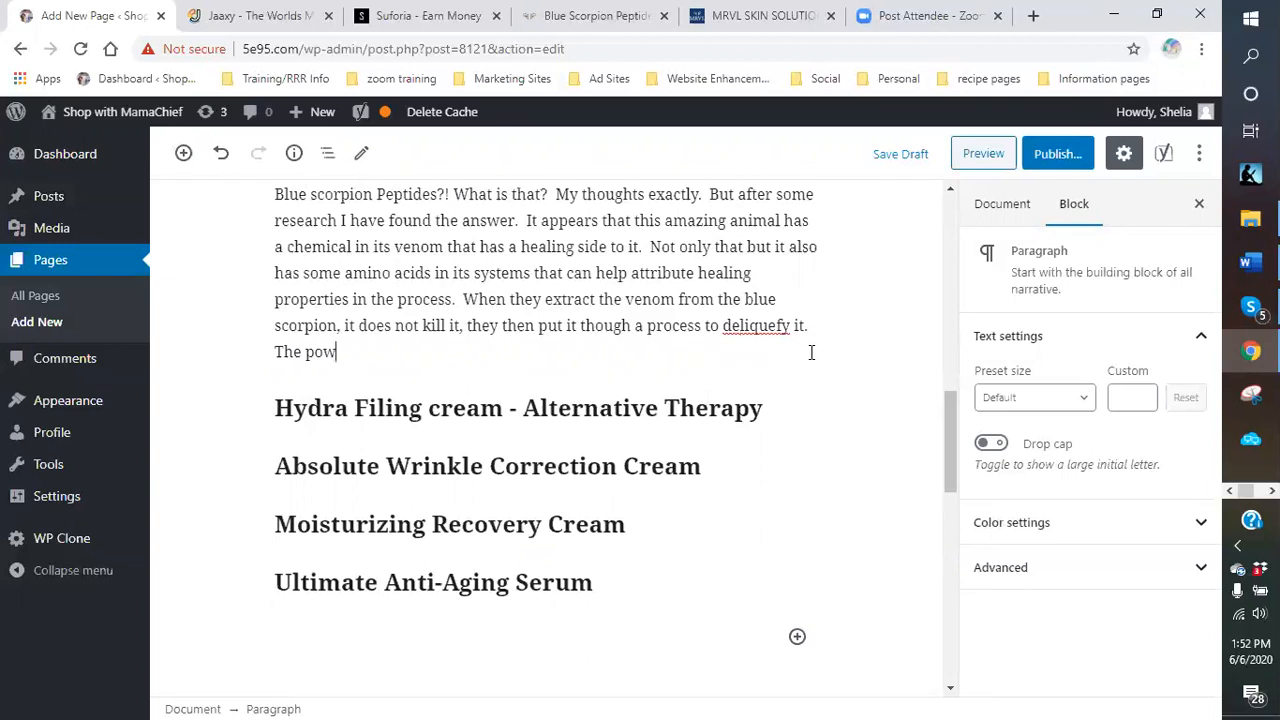
type("der it produces can the")
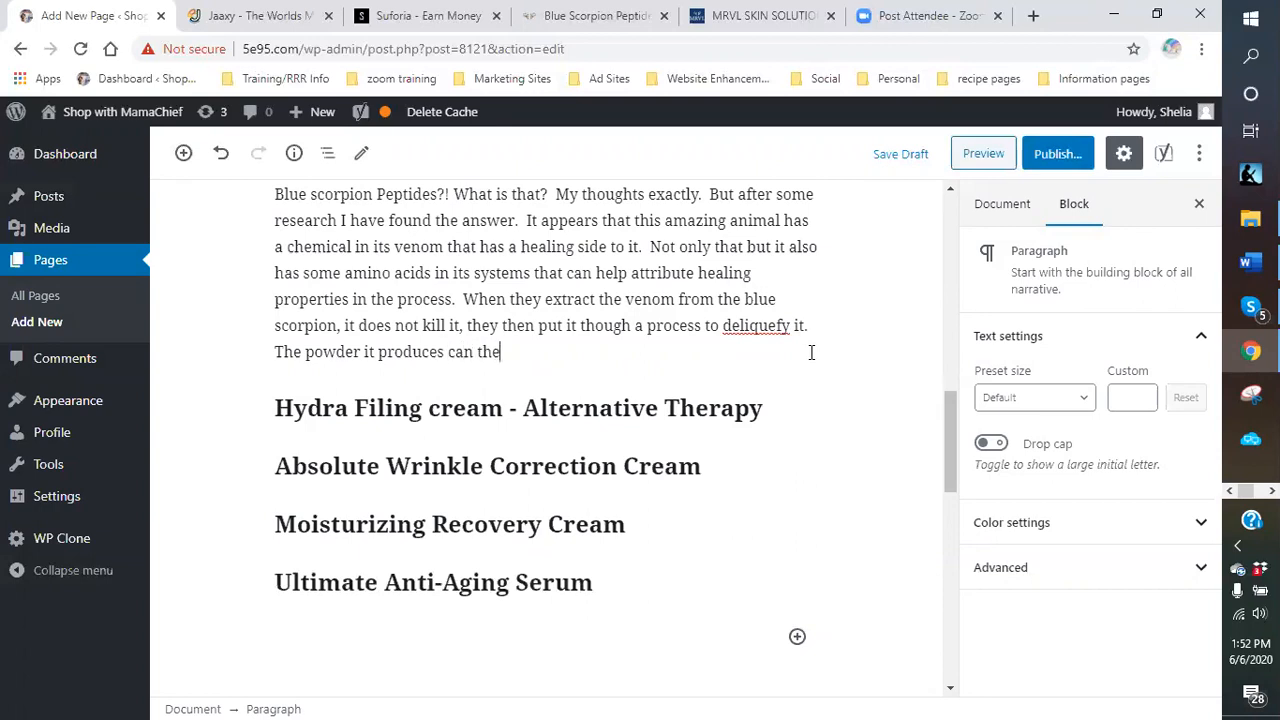
type("n be added to various ")
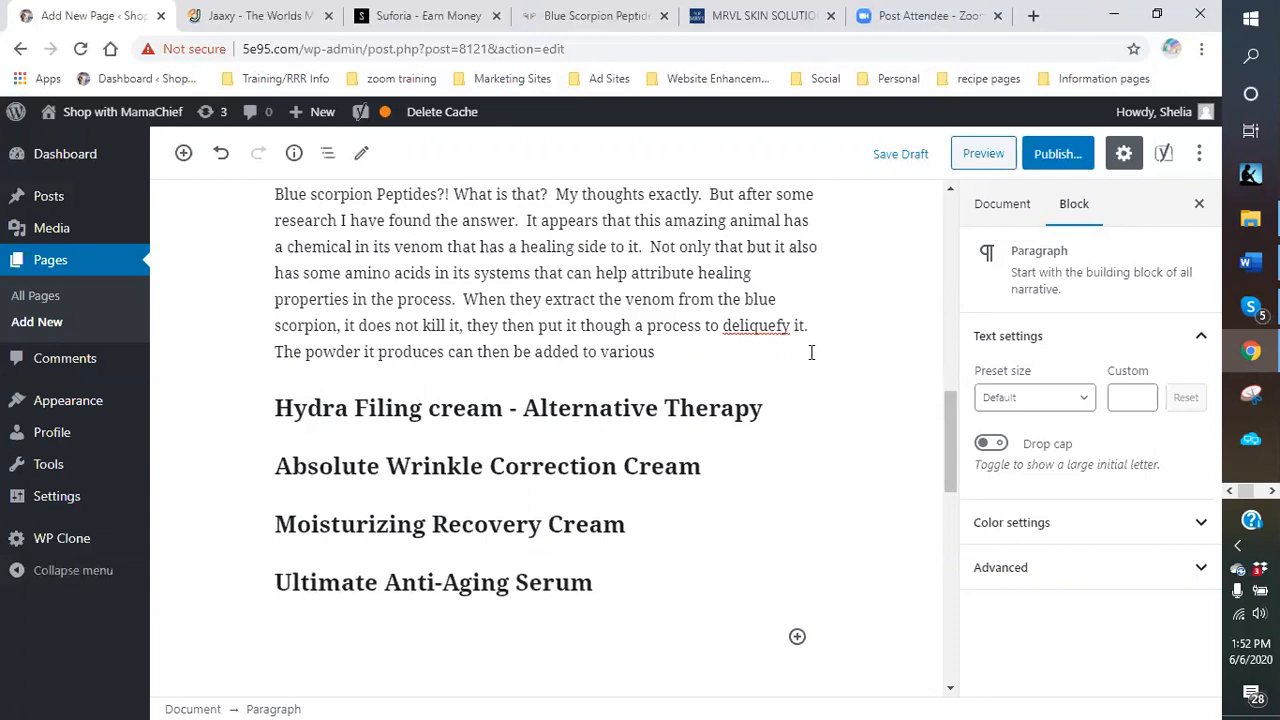
type("beauty prod")
type("ucts to enha")
type("nce them and crea")
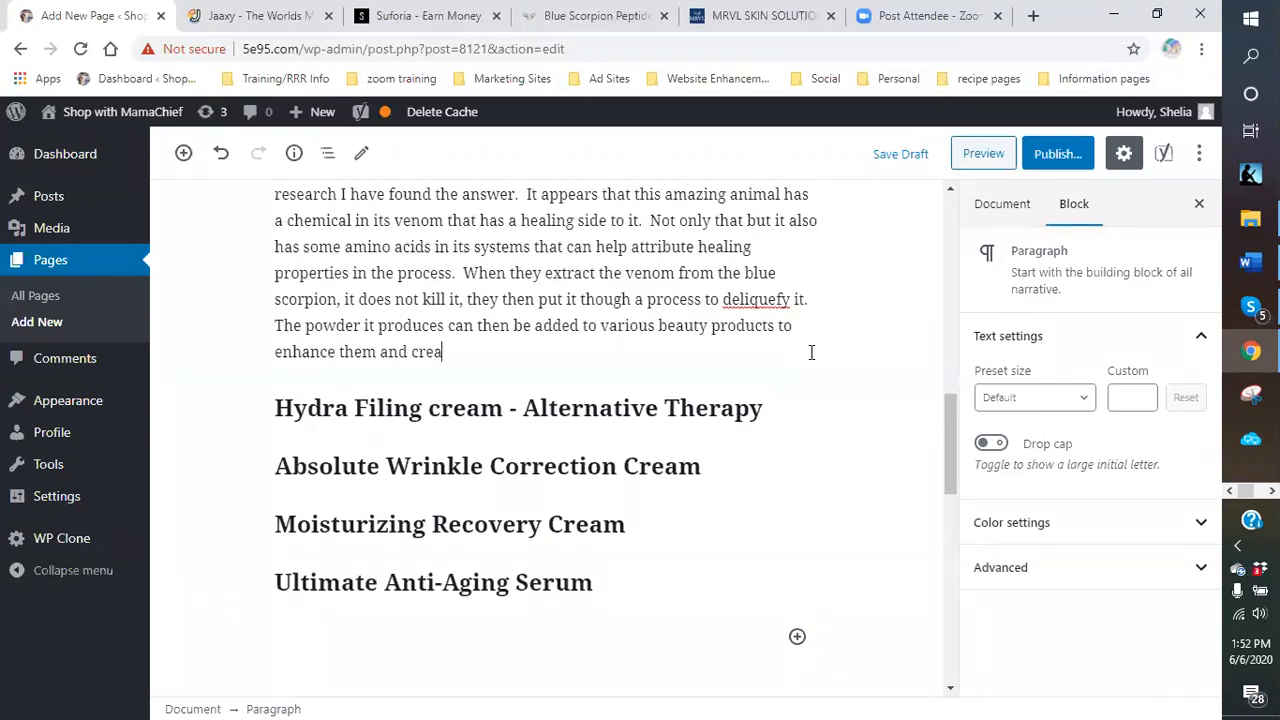
End with 'Thus creating a skincare line that will rival the competition.' and begin 'This all-natural solution…'.
key("BackSpace")
key("BackSpace")
key("BackSpace")
key("BackSpace")
key("BackSpace")
key("BackSpace")
type(". THus")
key("BackSpace")
key("BackSpace")
key("BackSpace")
type("hus creating a ")
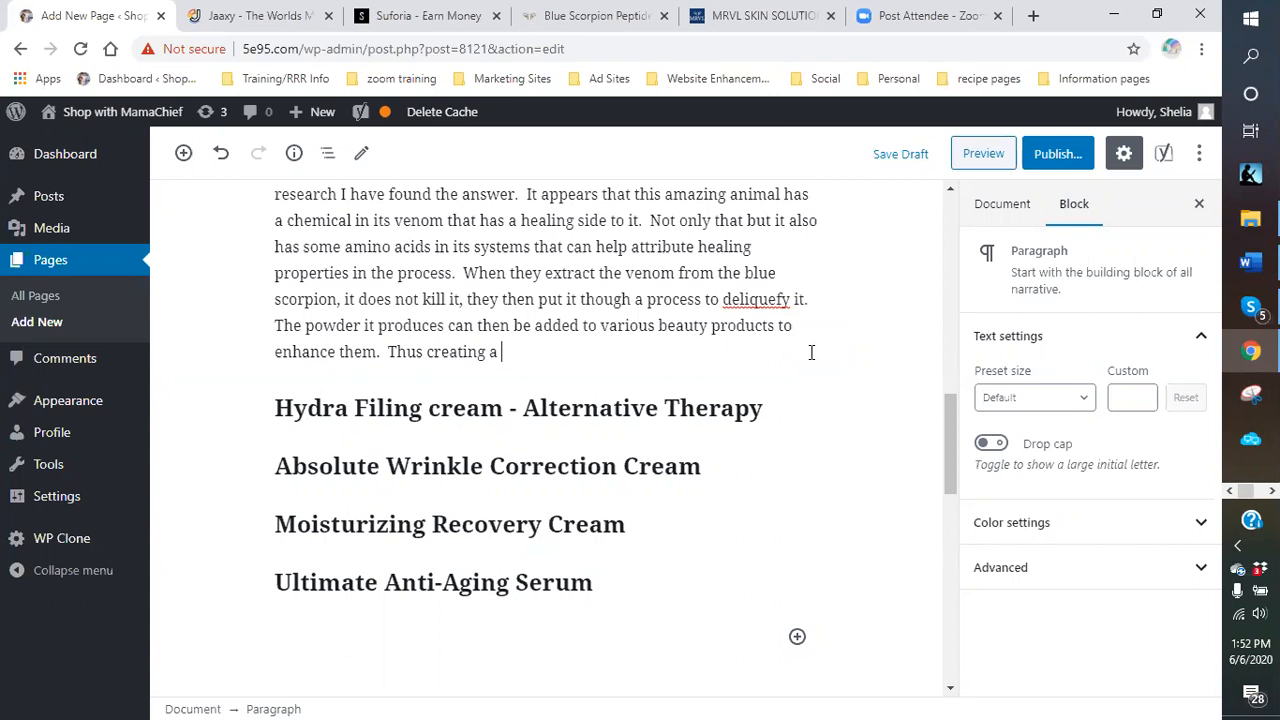
type("skincare line th")
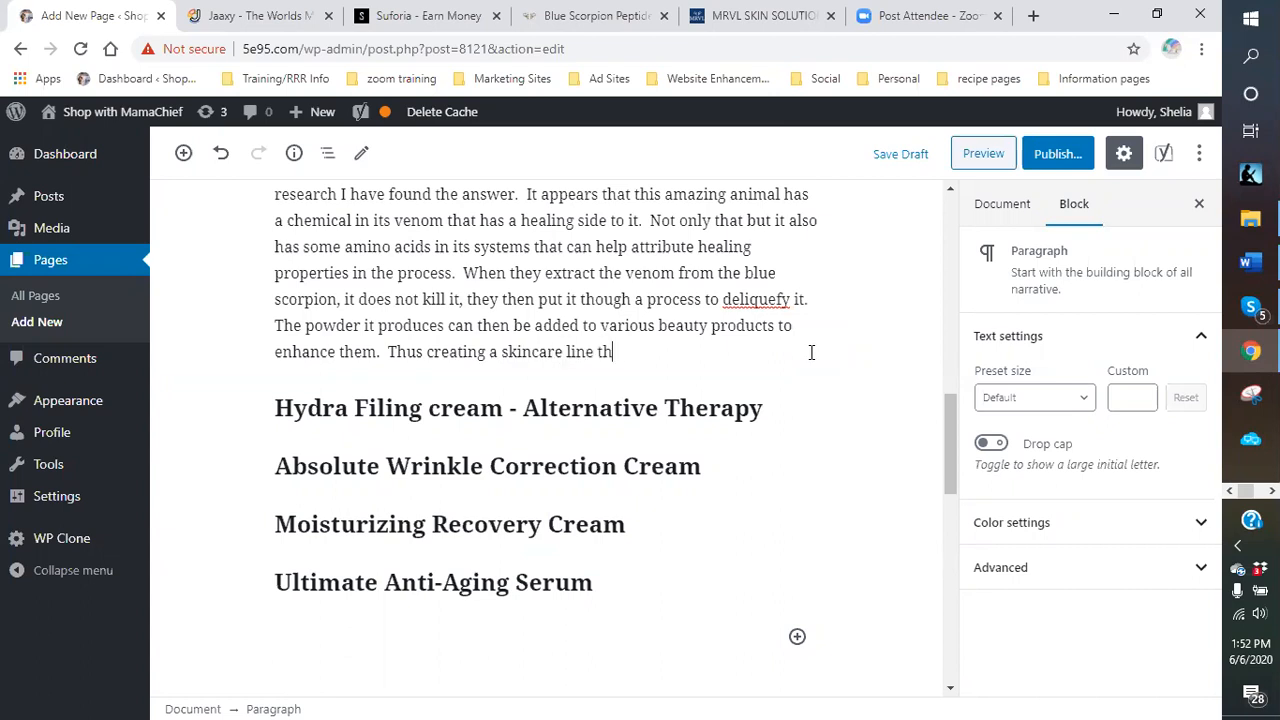
type("at will rival the competition")
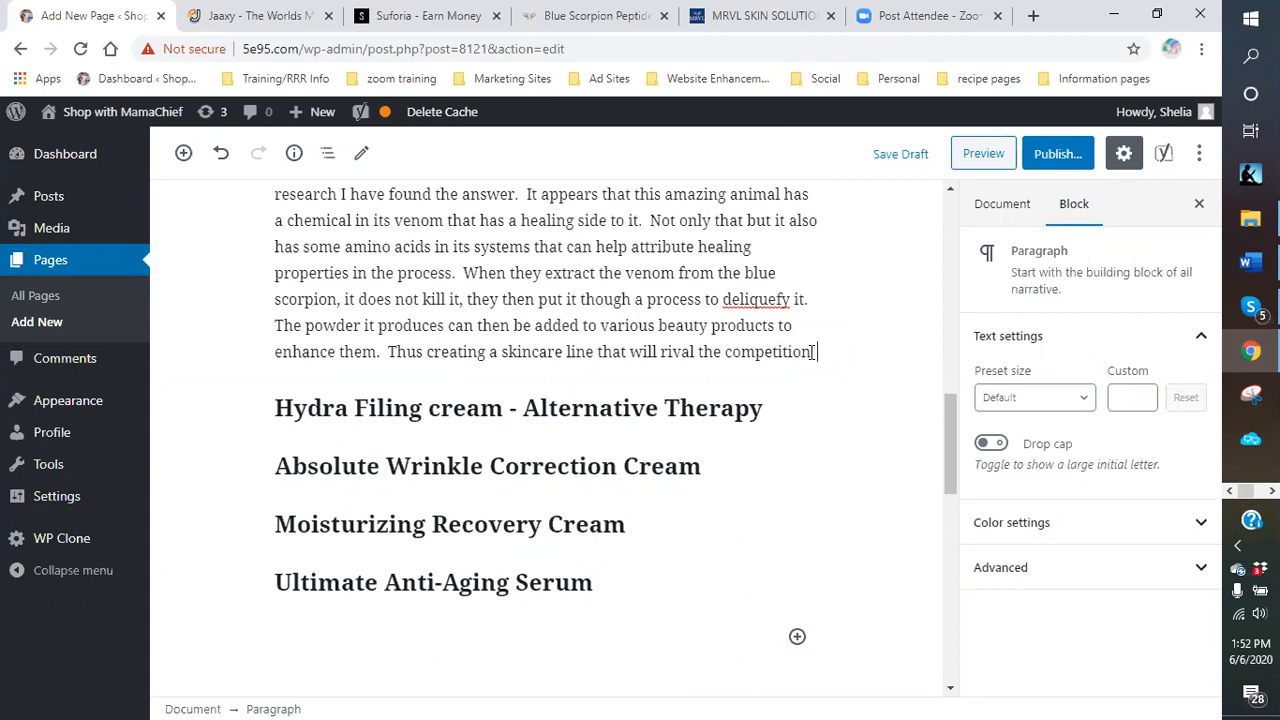
type(".  This")
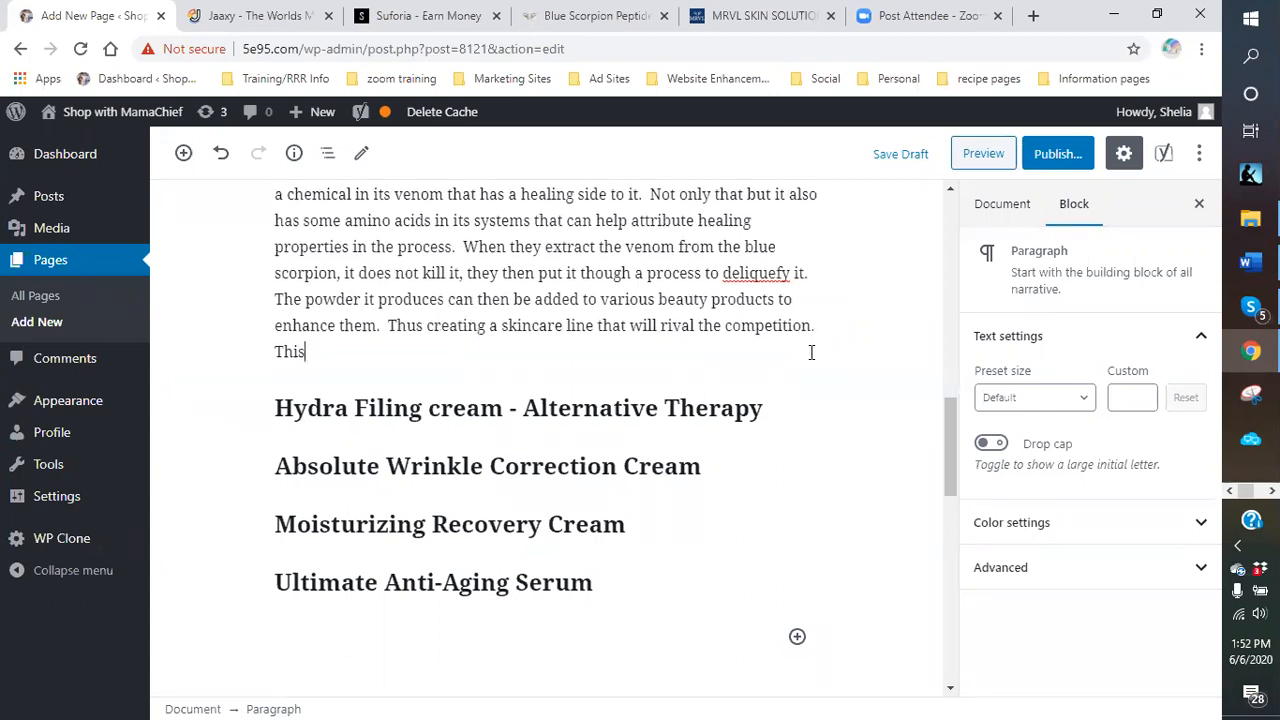
type(" all-natural solut")
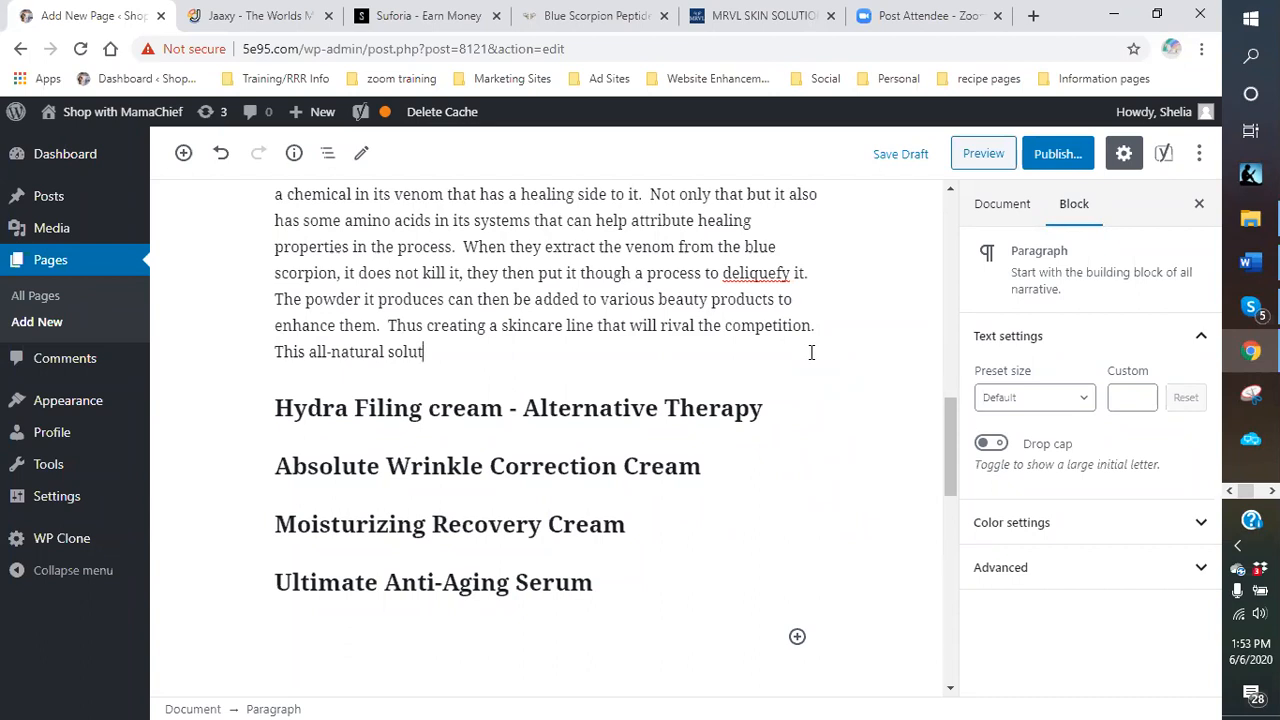
type("ion can then be used as a h")
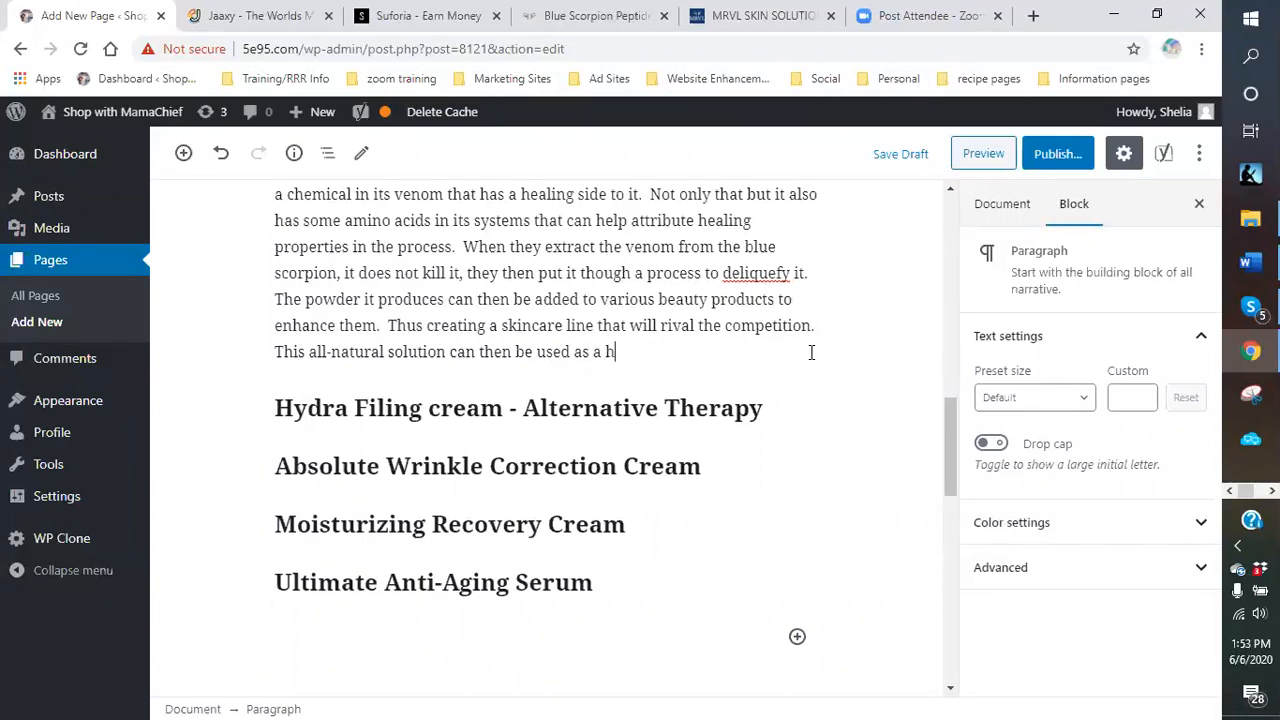
type("ealthy alternative therao")
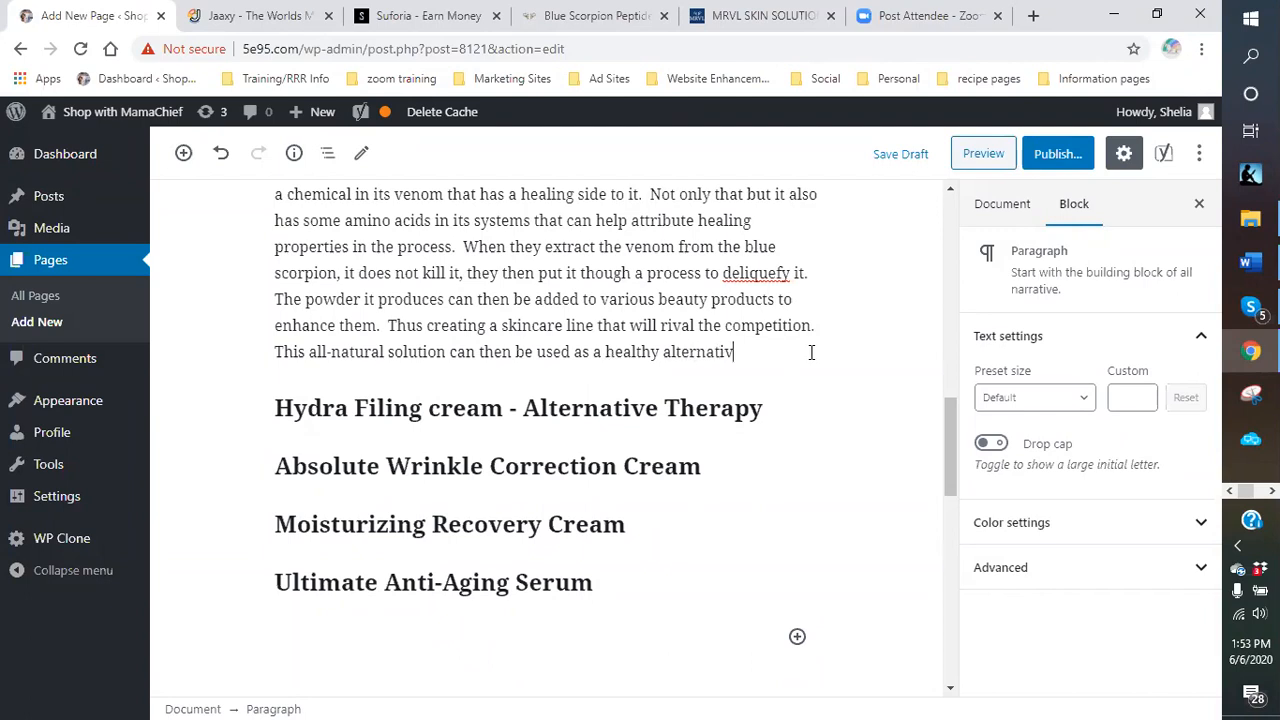
Complete it as a healthy alternative treatment for aging, wrinkle reduction, firmer skin and a healthy glow.
key("BackSpace")
type("pu")
type("reat")
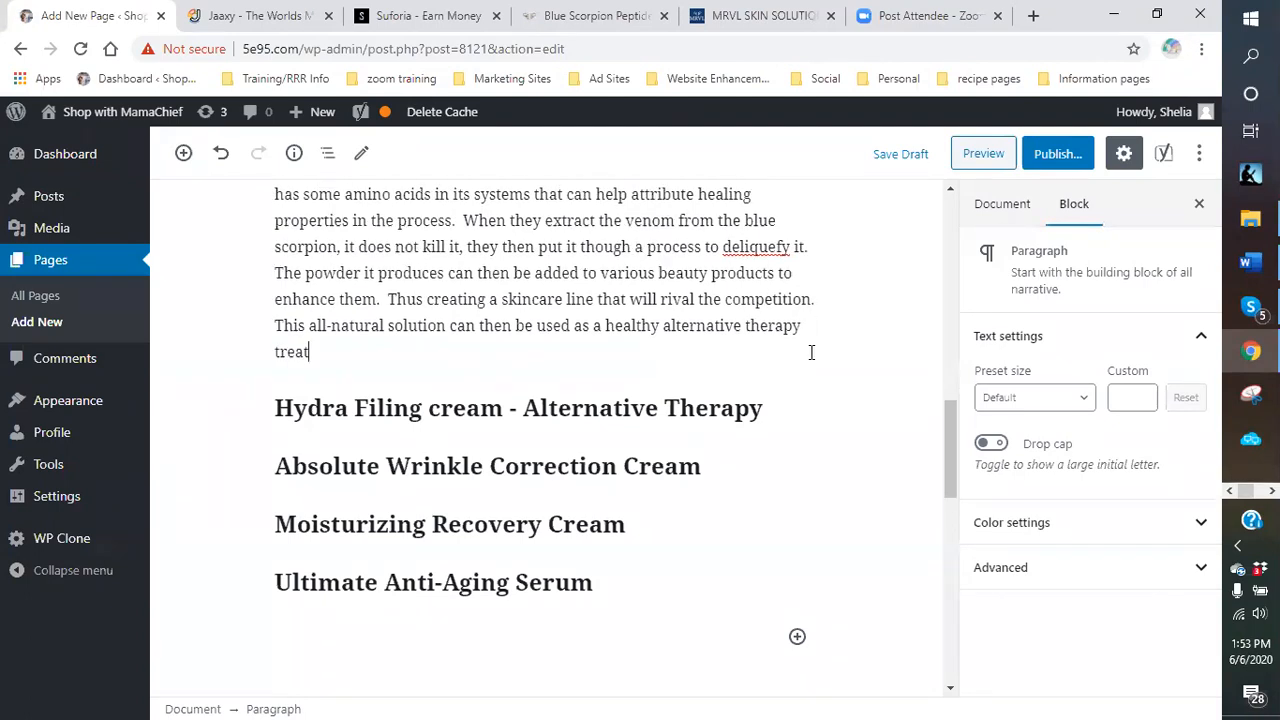
type("ment for againg")
key("BackSpace")
key("BackSpace")
key("BackSpace")
type("ing, wrinkle")
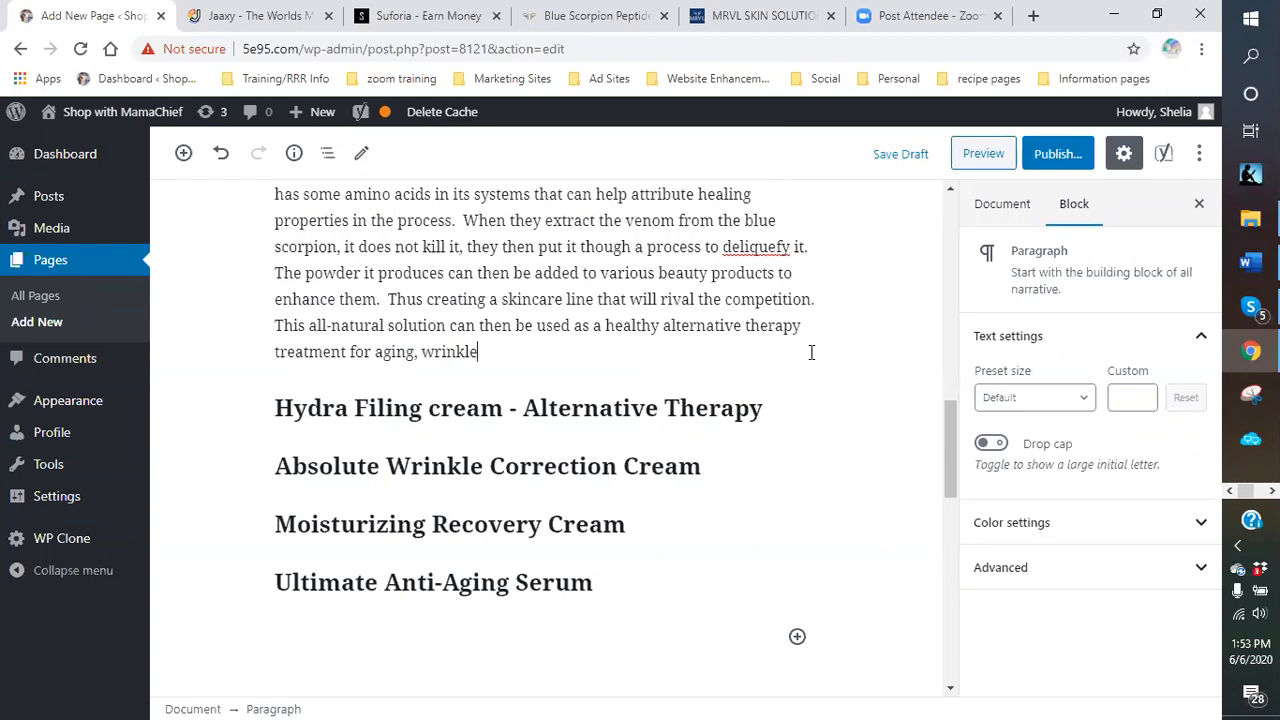
type(" reduction, firm")
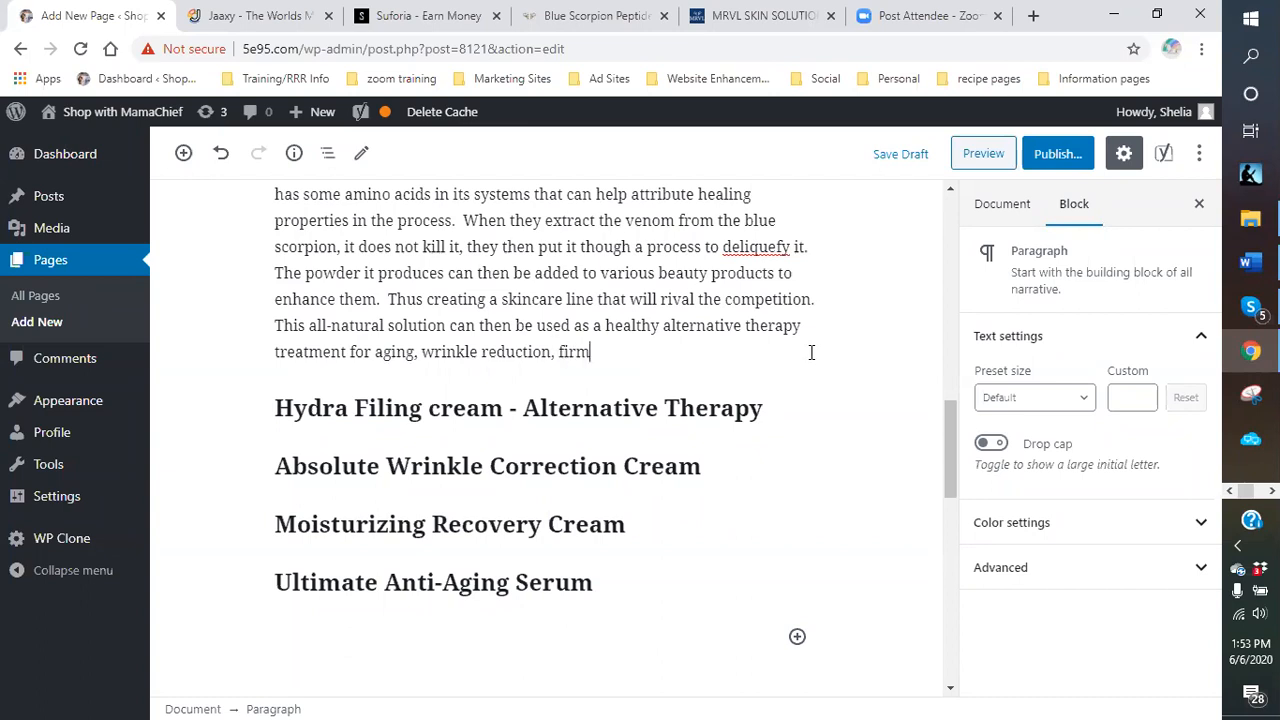
type("er skin as well as a healathy")
key("BackSpace")
key("BackSpace")
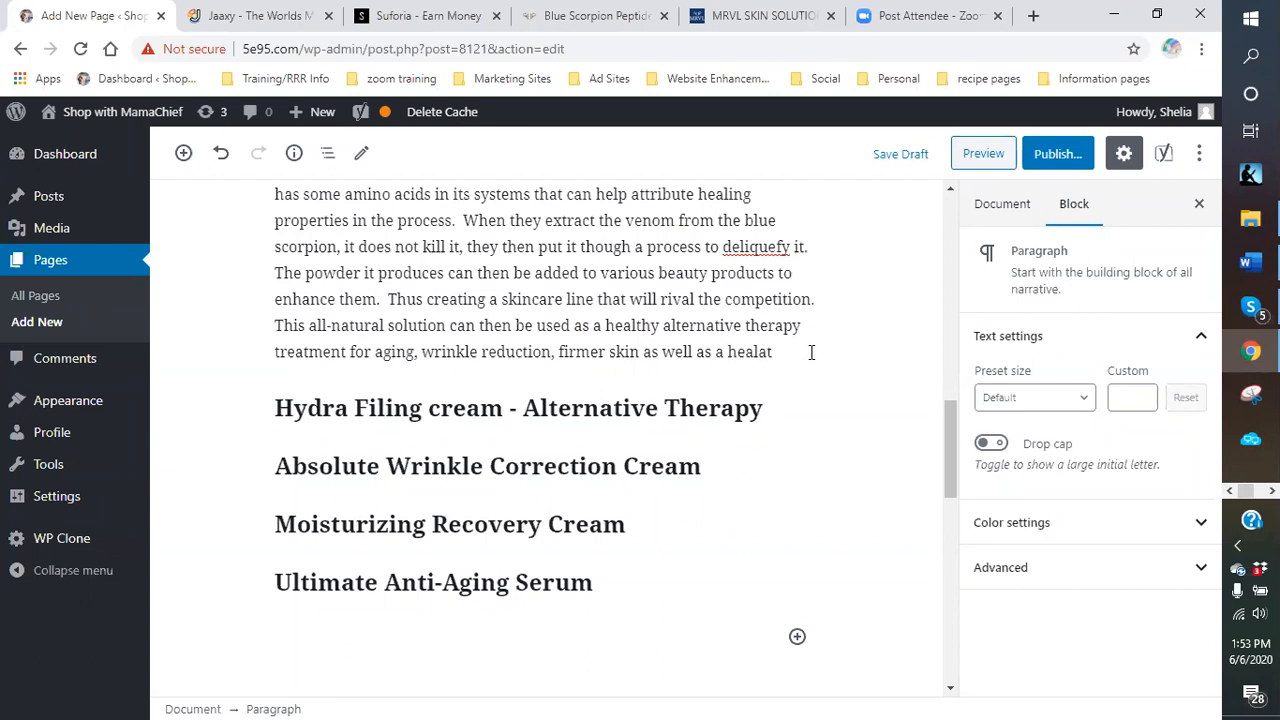
type("thy glow.")
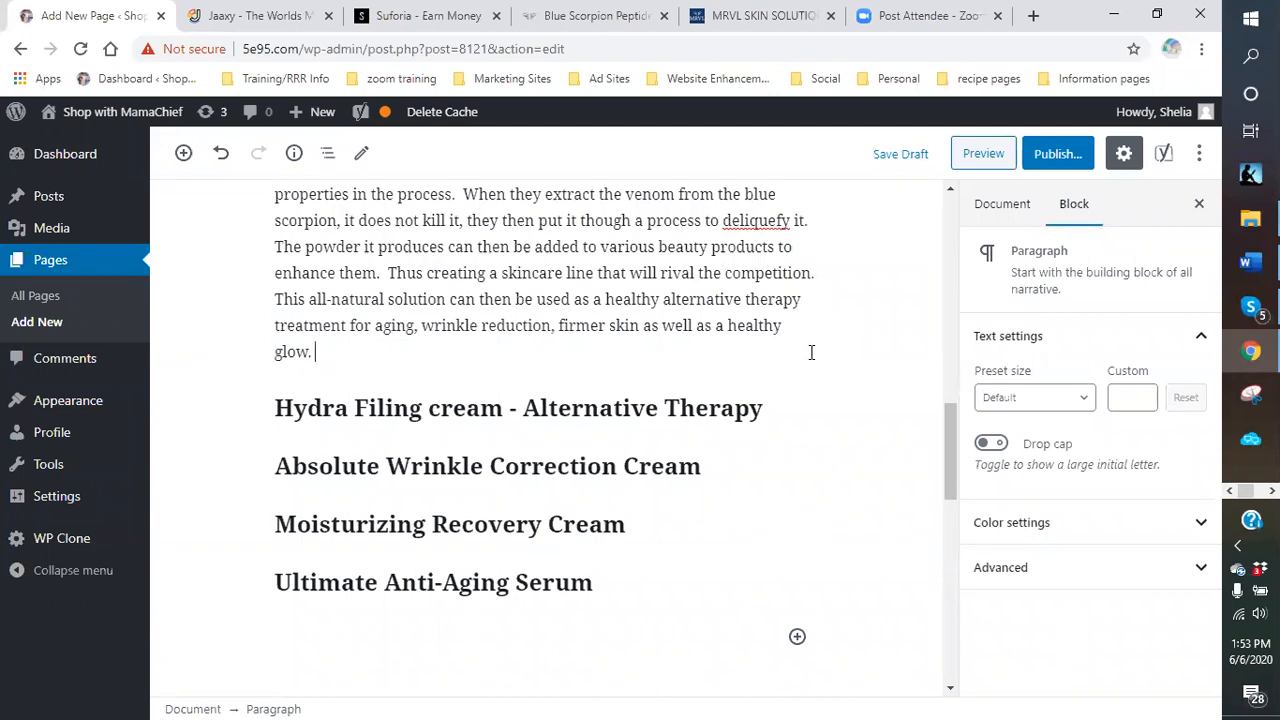
Add an empty paragraph block below the Hydra Filing cream - Alternative Therapy heading.
scroll(600, 410, "up", 3)
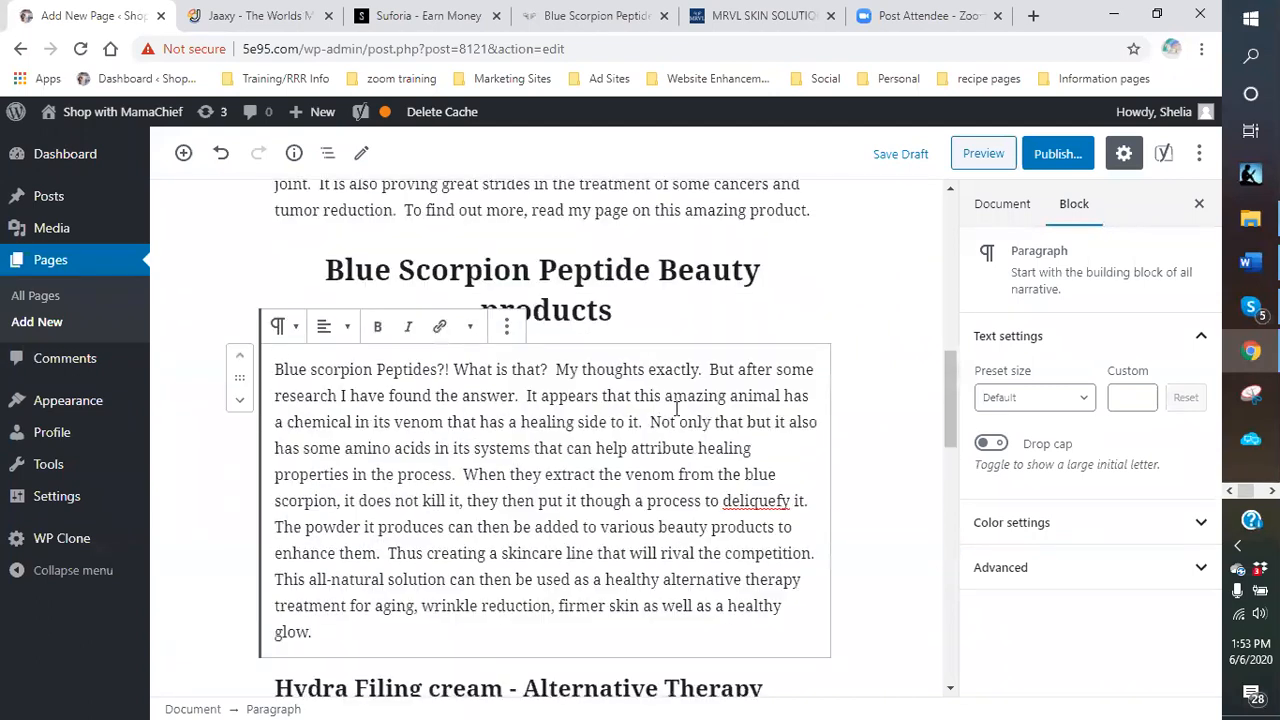
scroll(444, 398, "down", 2)
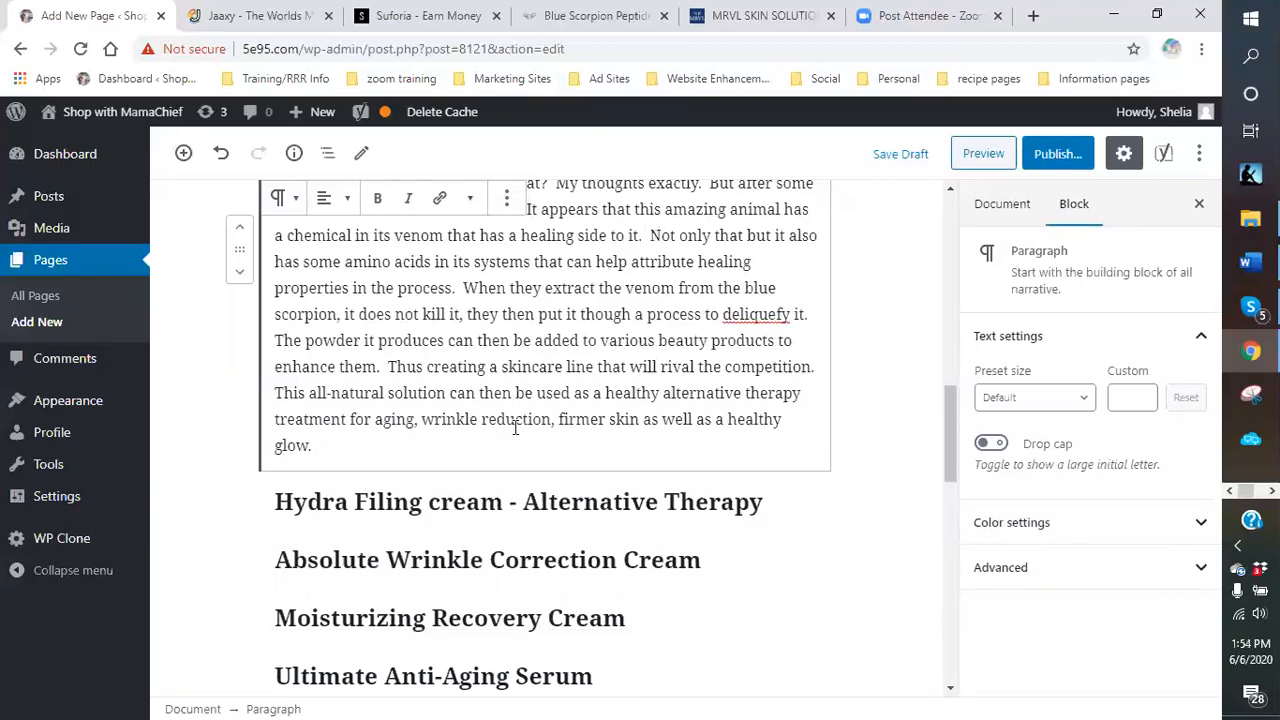
scroll(516, 427, "up", 2)
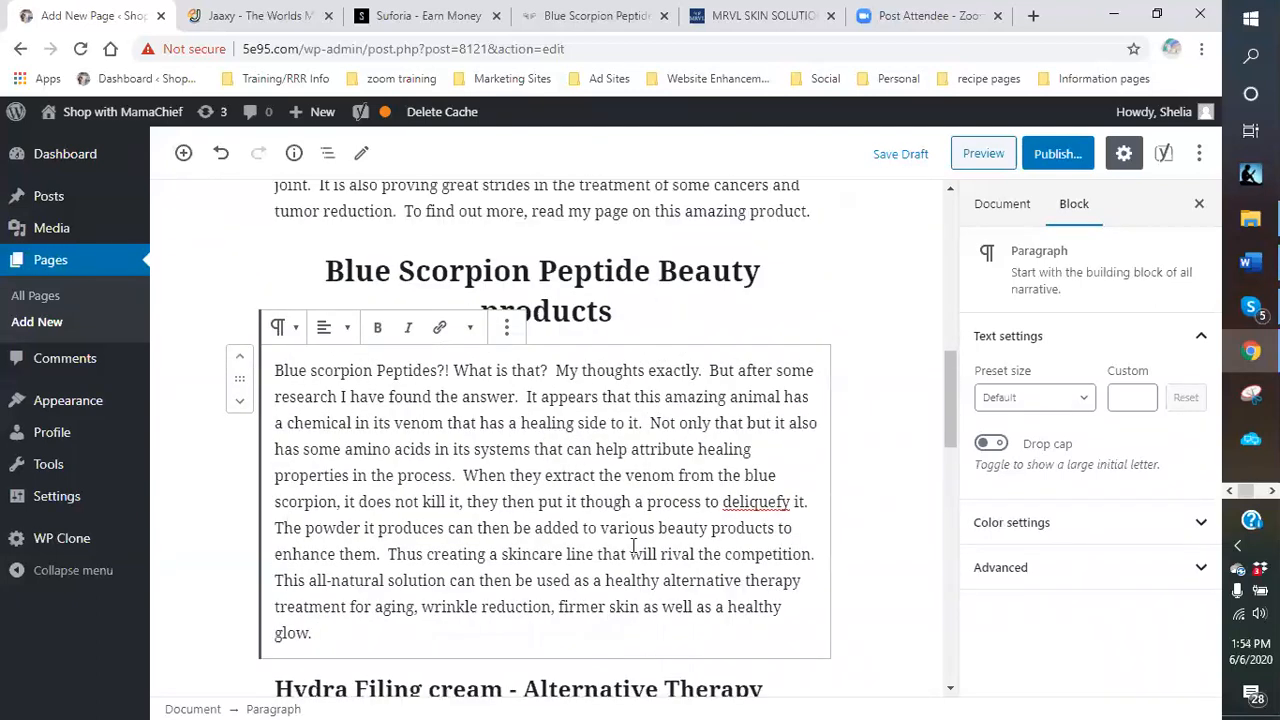
scroll(634, 546, "down", 2)
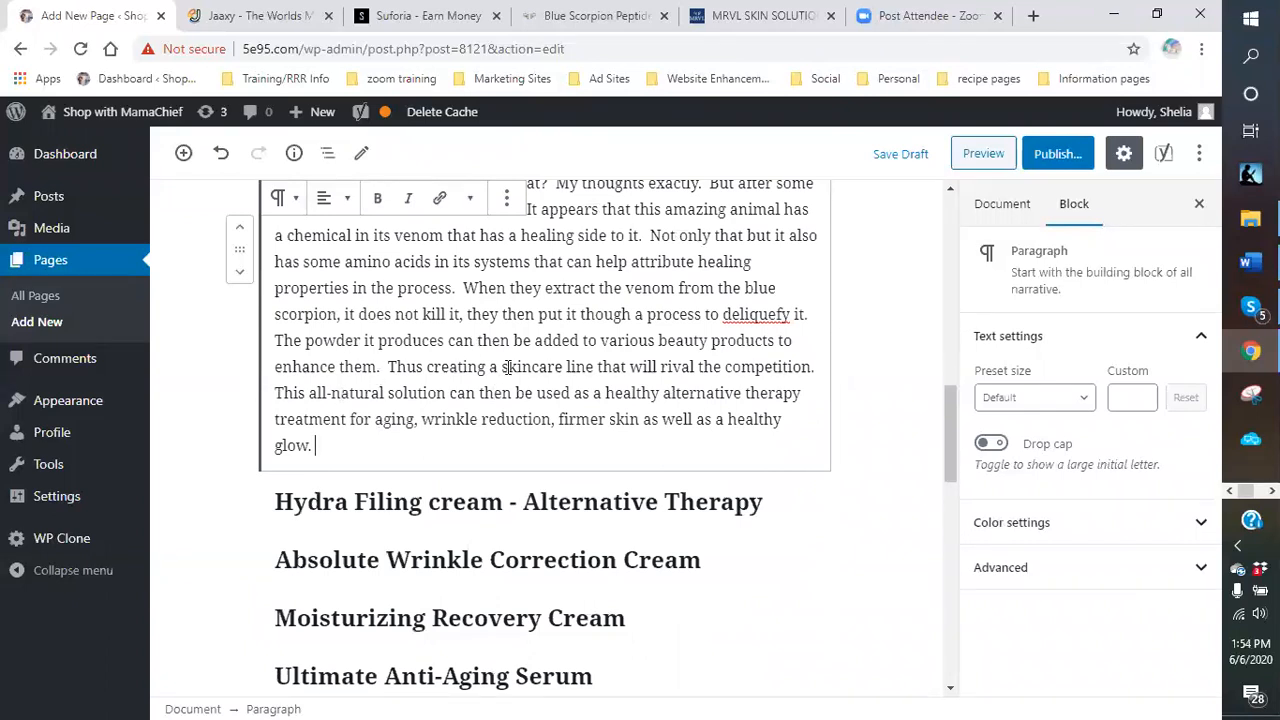
scroll(496, 451, "down", 1)
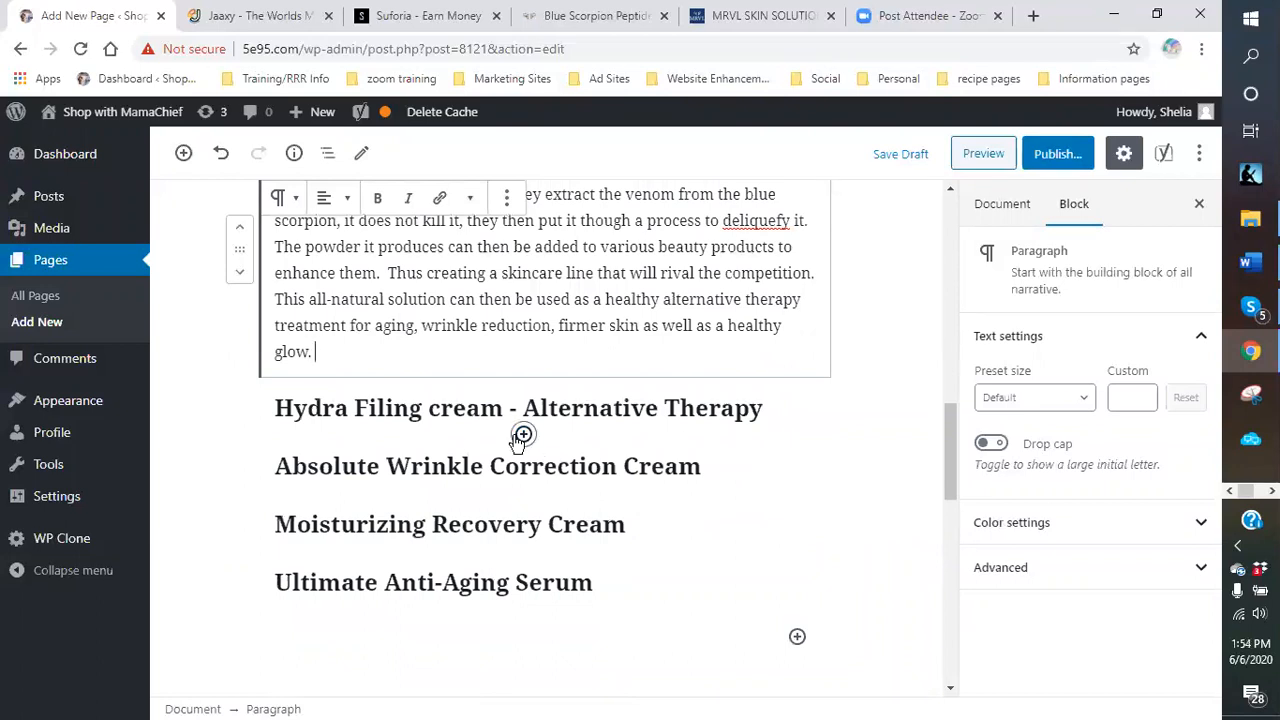
left_click(524, 437)
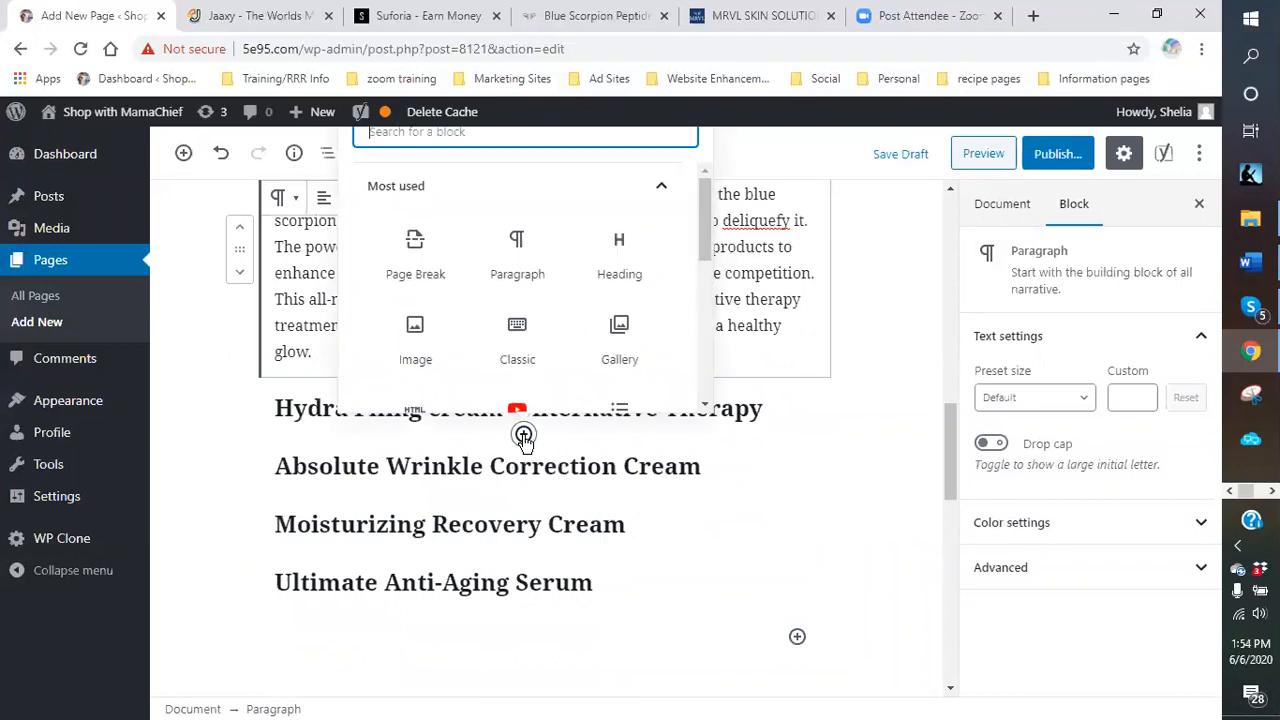
left_click(526, 255)
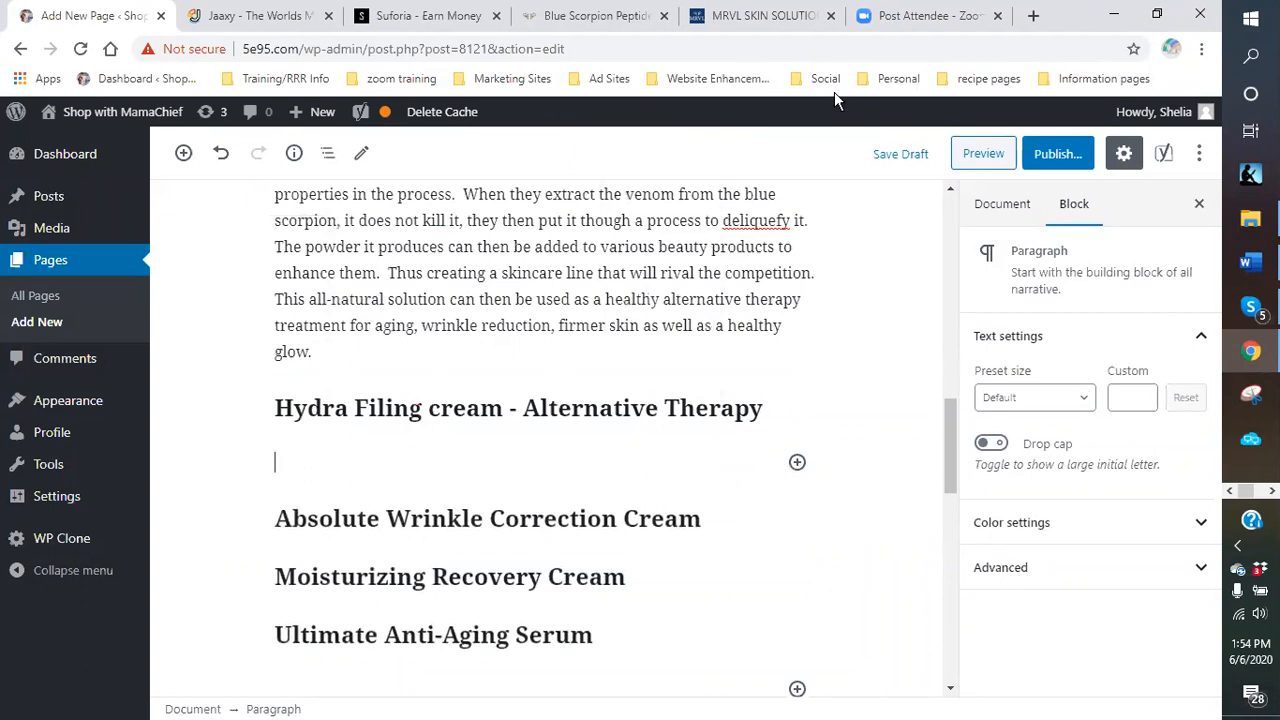
Copy the Hydra Filling Cream description from the MRVL store and paste it into the new block.
left_click(758, 20)
scroll(480, 409, "down", 1)
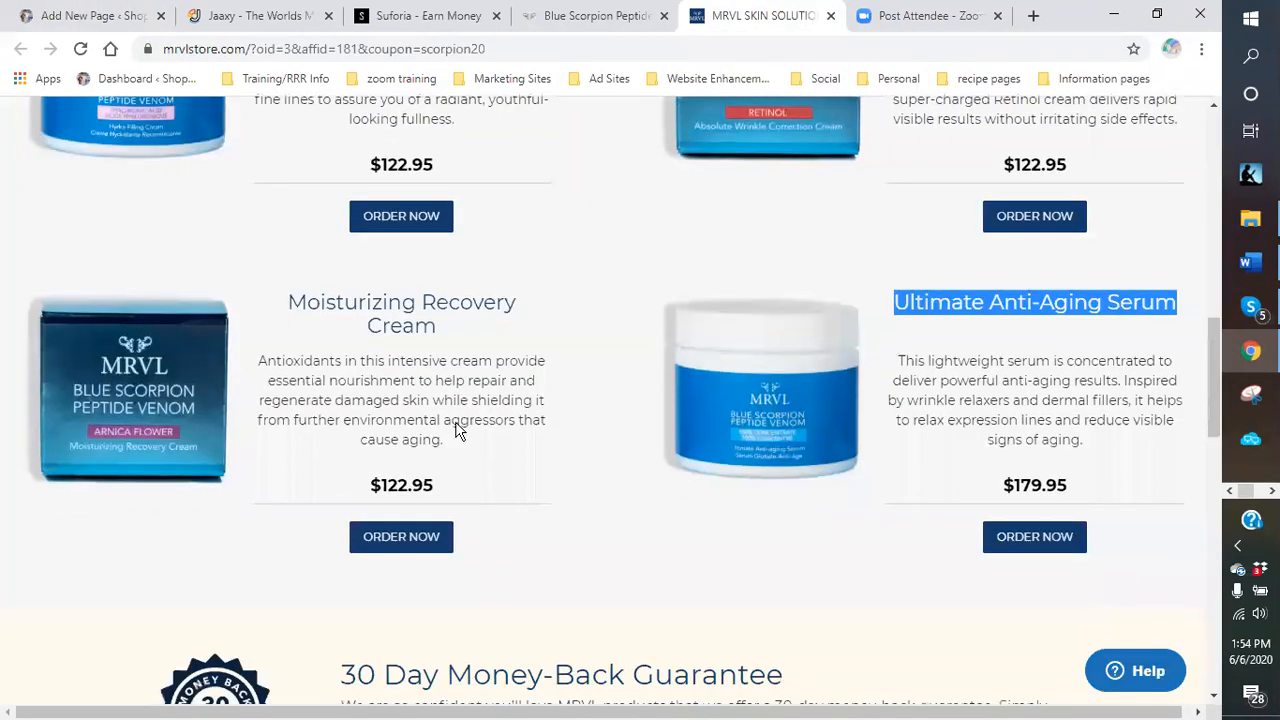
scroll(457, 428, "up", 3)
left_click(377, 370)
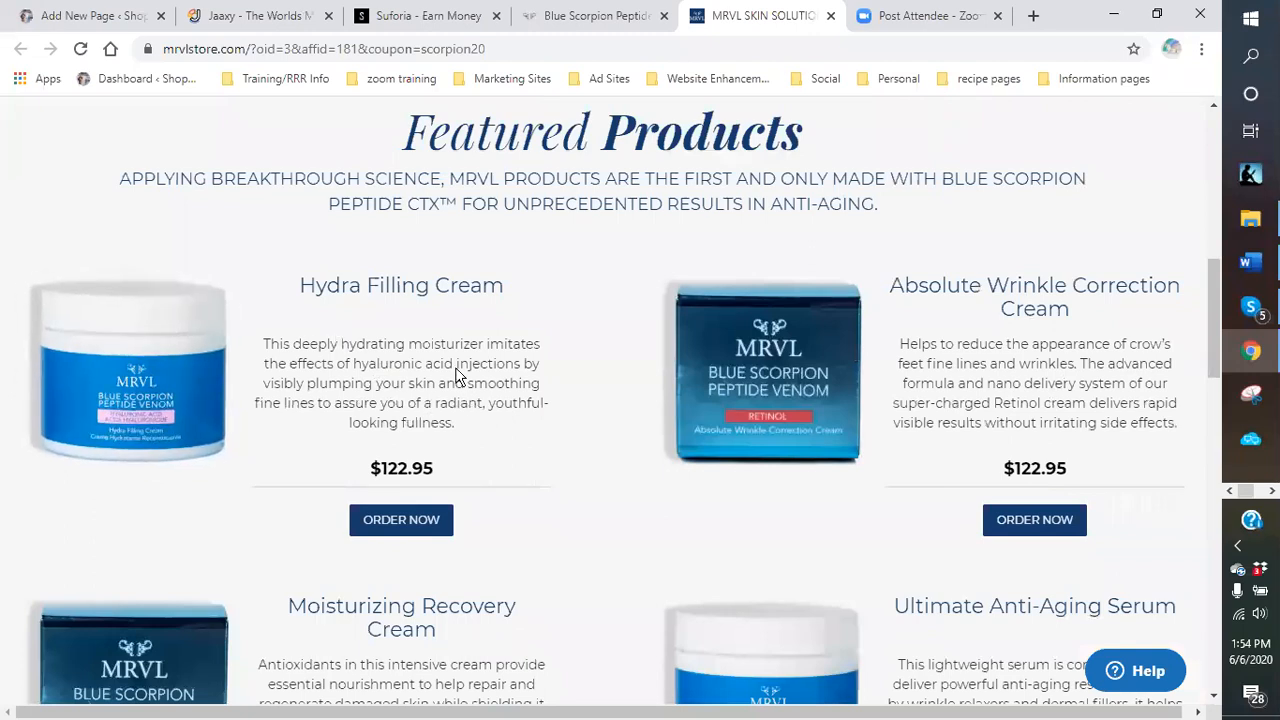
left_click_drag(457, 426, 263, 343)
right_click(309, 361)
left_click(340, 377)
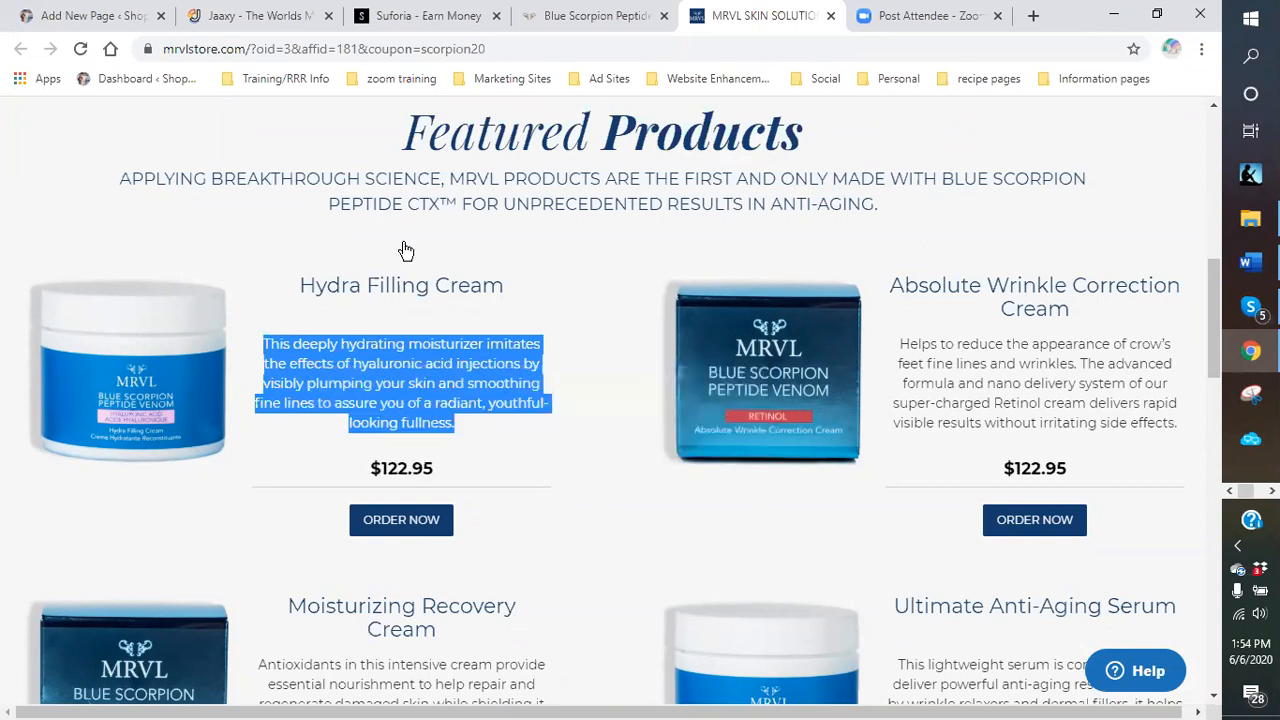
left_click(60, 16)
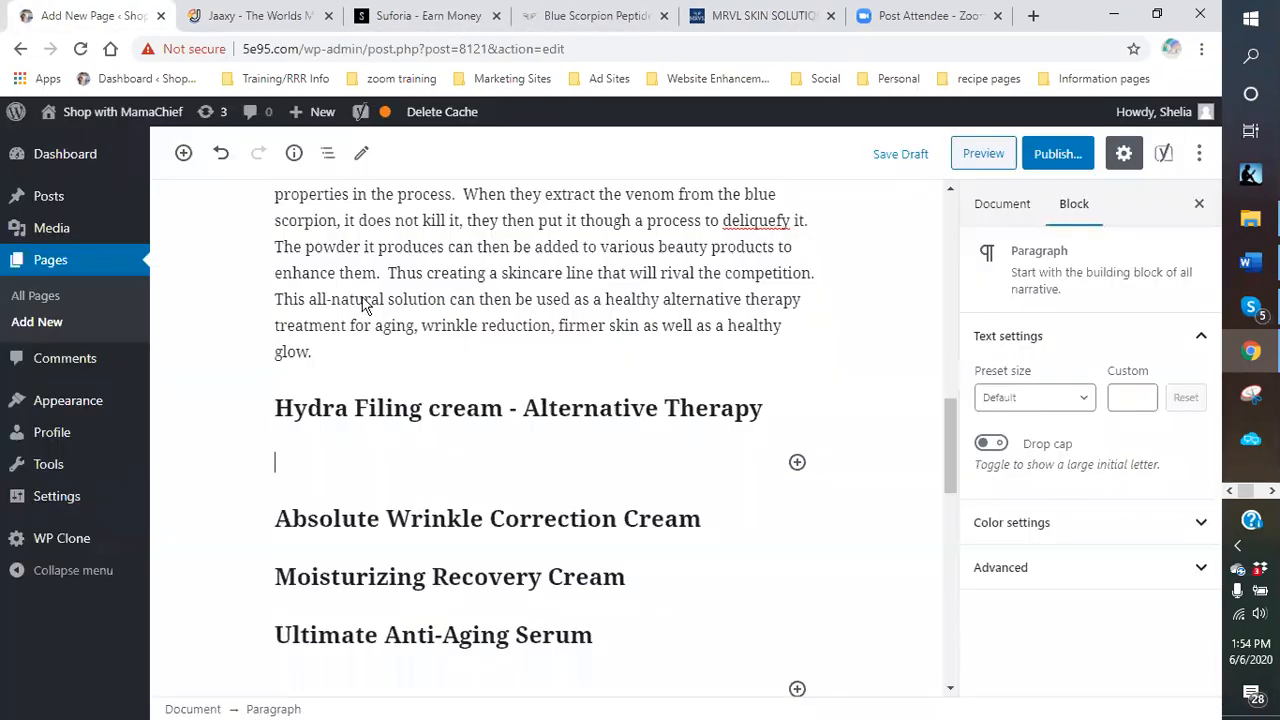
key("ctrl+v")
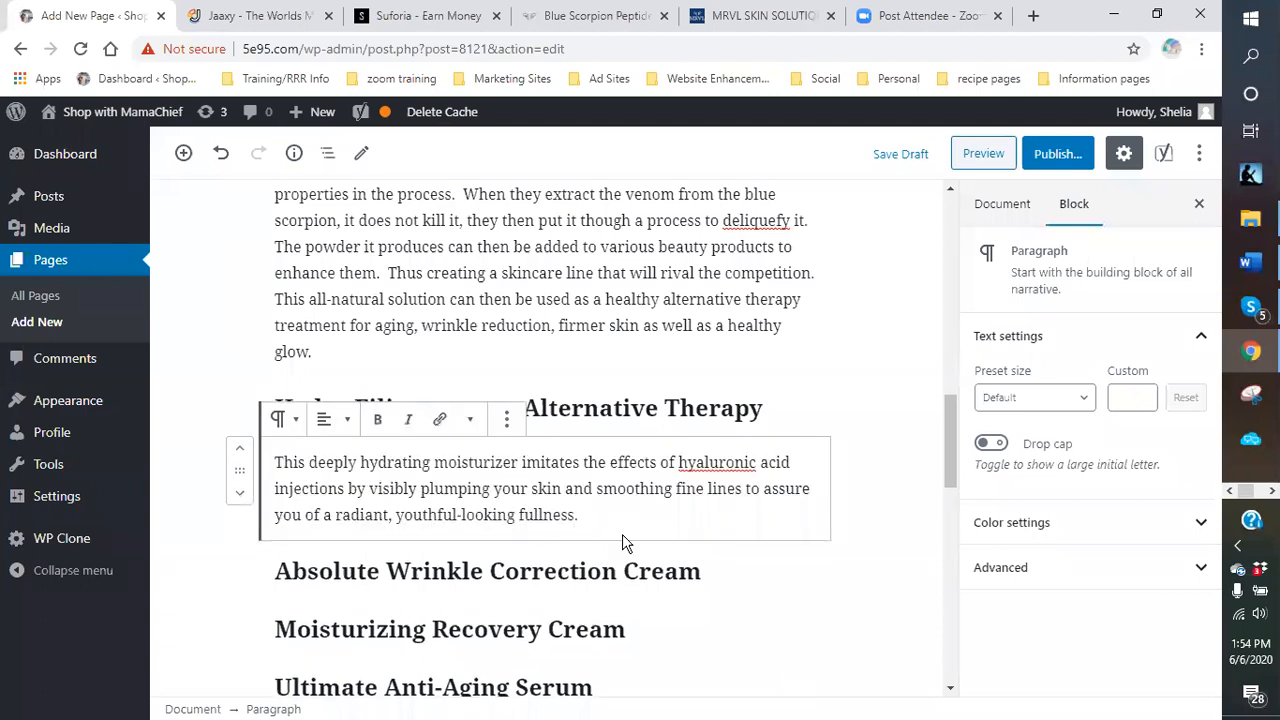
Paste the MRVL Absolute Wrinkle Correction Cream description into a new Classic block under its heading.
left_click(523, 597)
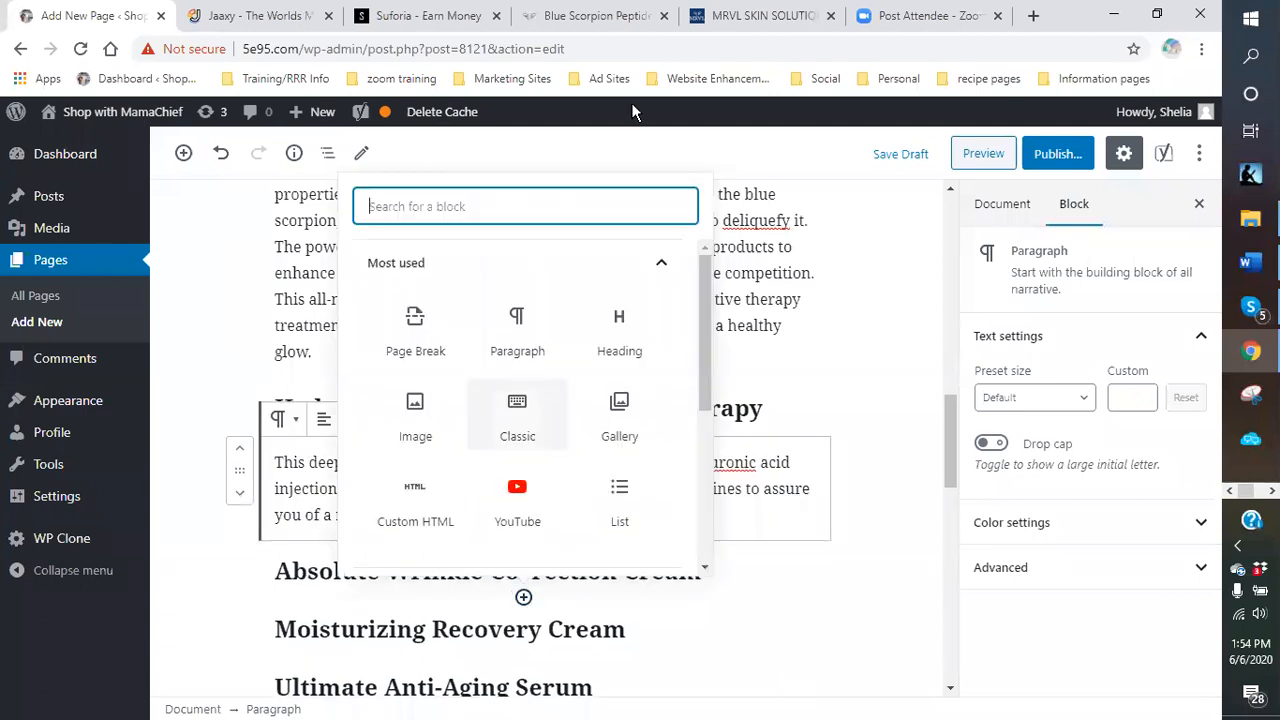
left_click(517, 428)
left_click(765, 17)
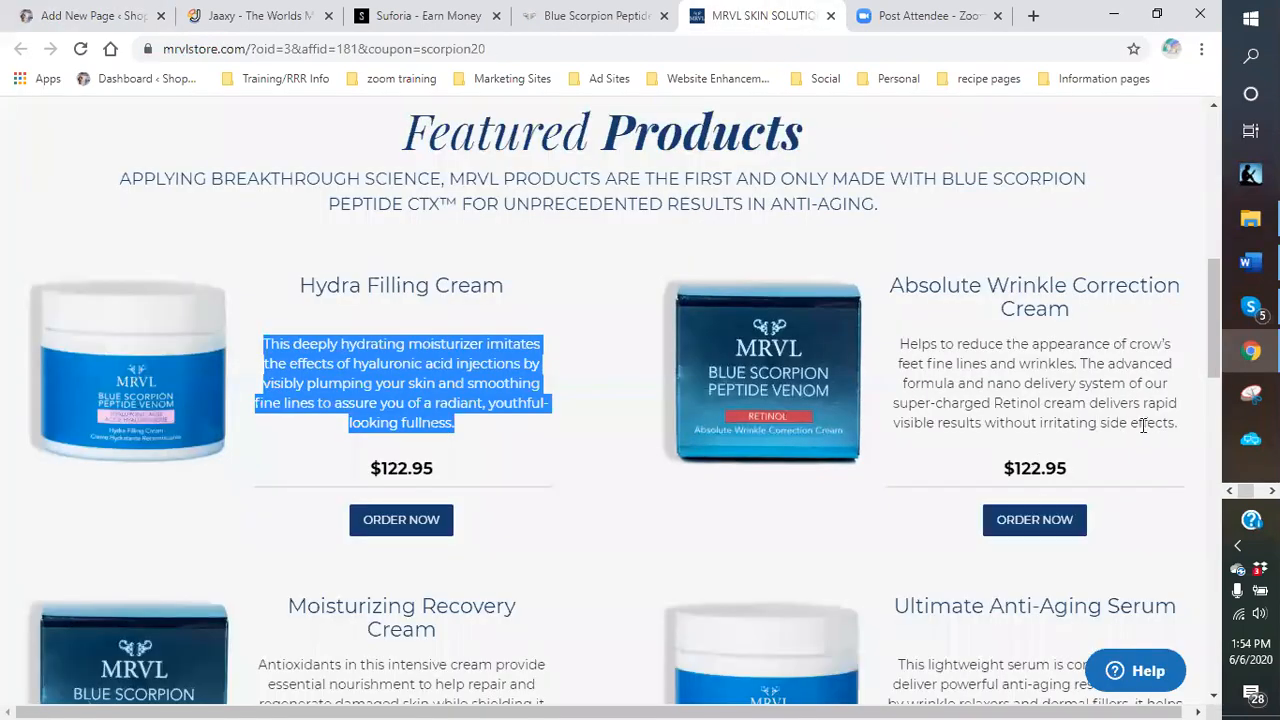
left_click_drag(1183, 425, 886, 346)
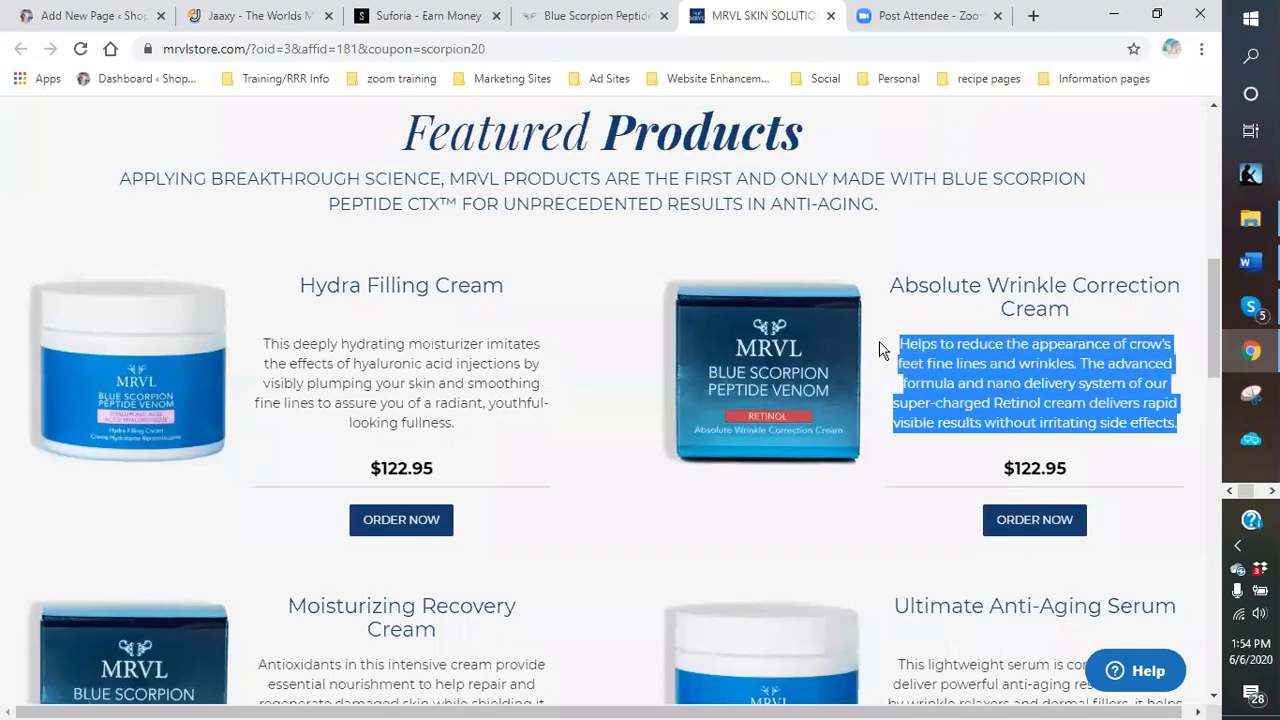
right_click(975, 375)
left_click(800, 383)
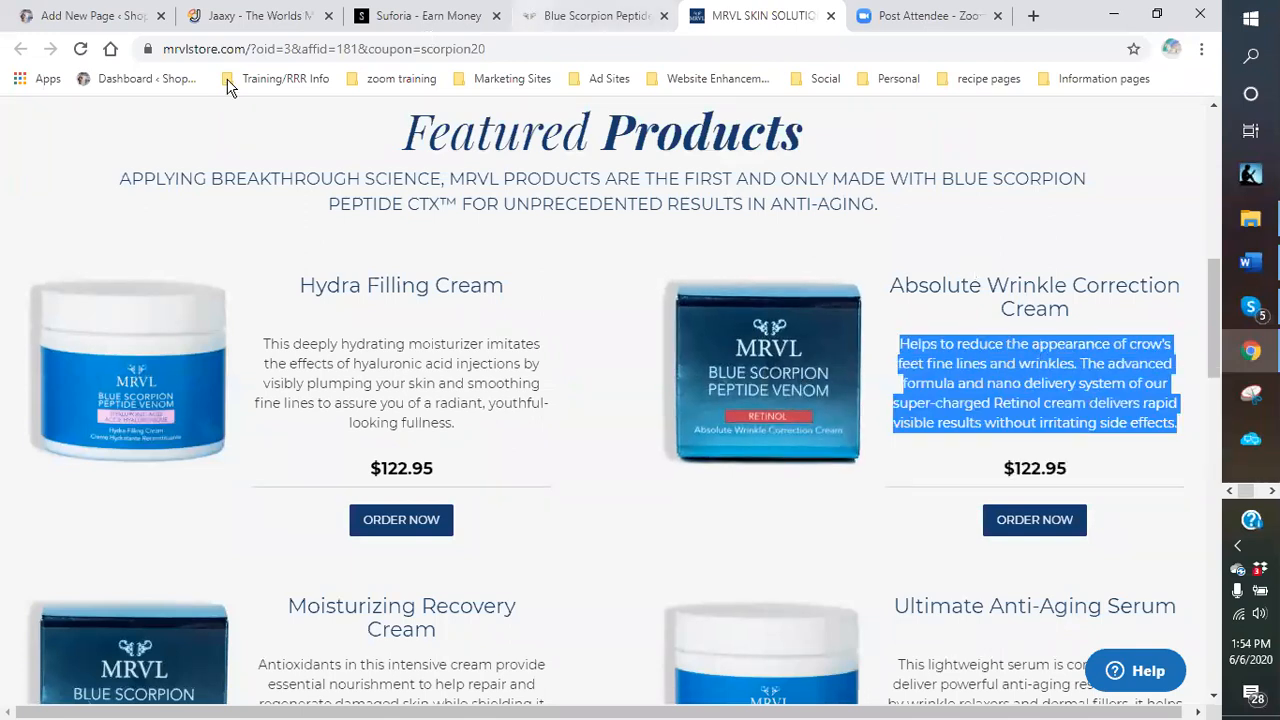
left_click(99, 16)
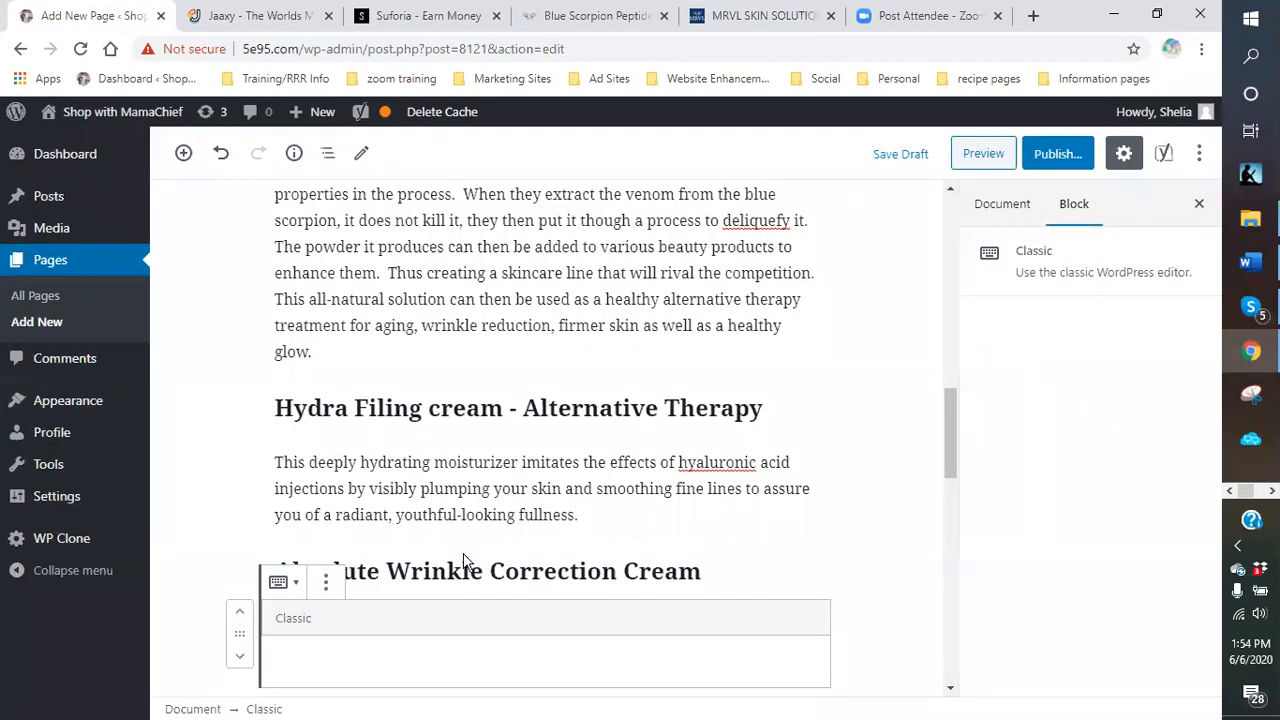
scroll(485, 510, "down", 2)
left_click(497, 484)
right_click(457, 507)
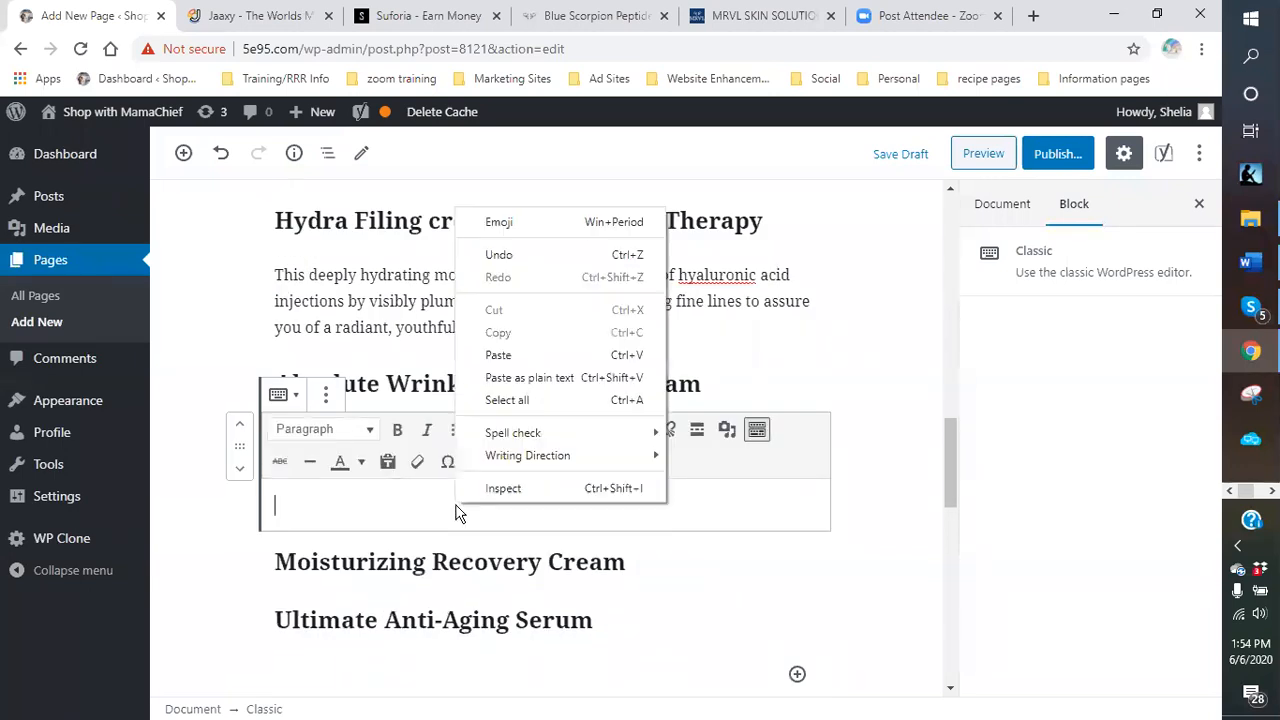
left_click(506, 354)
Paste the Moisturizing Recovery Cream description into a new paragraph under its heading.
scroll(660, 520, "down", 2)
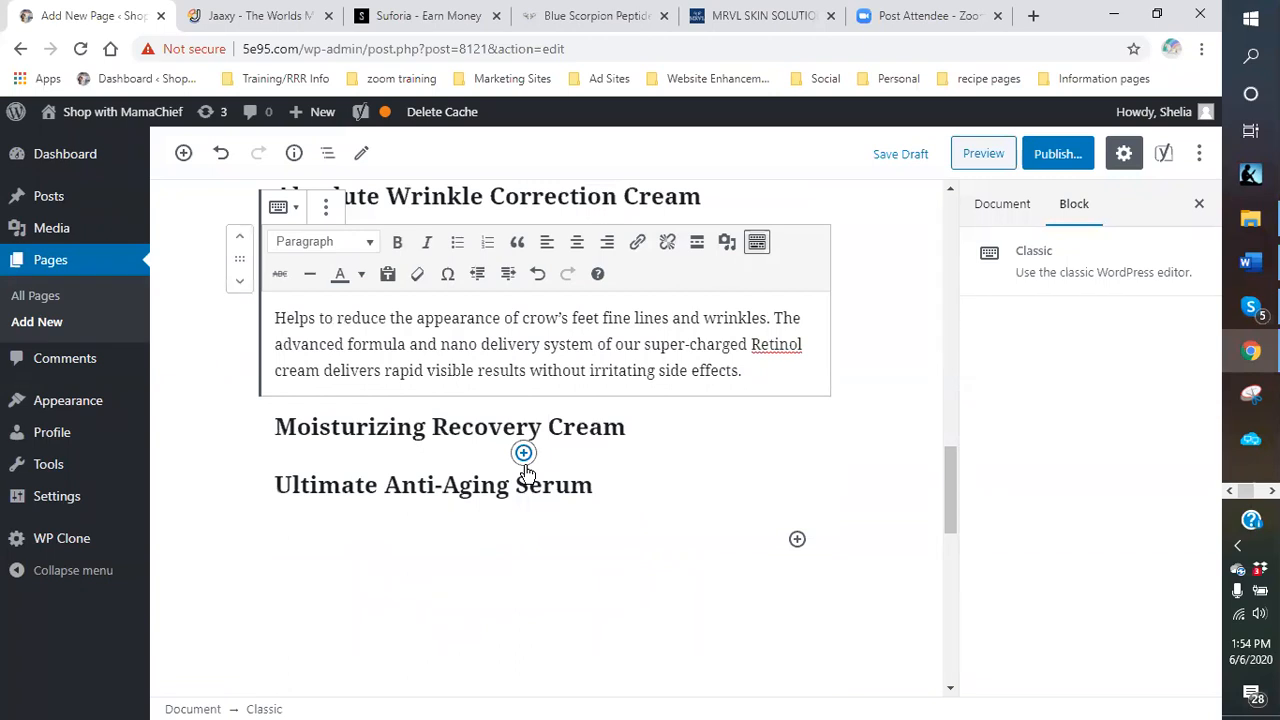
left_click(523, 453)
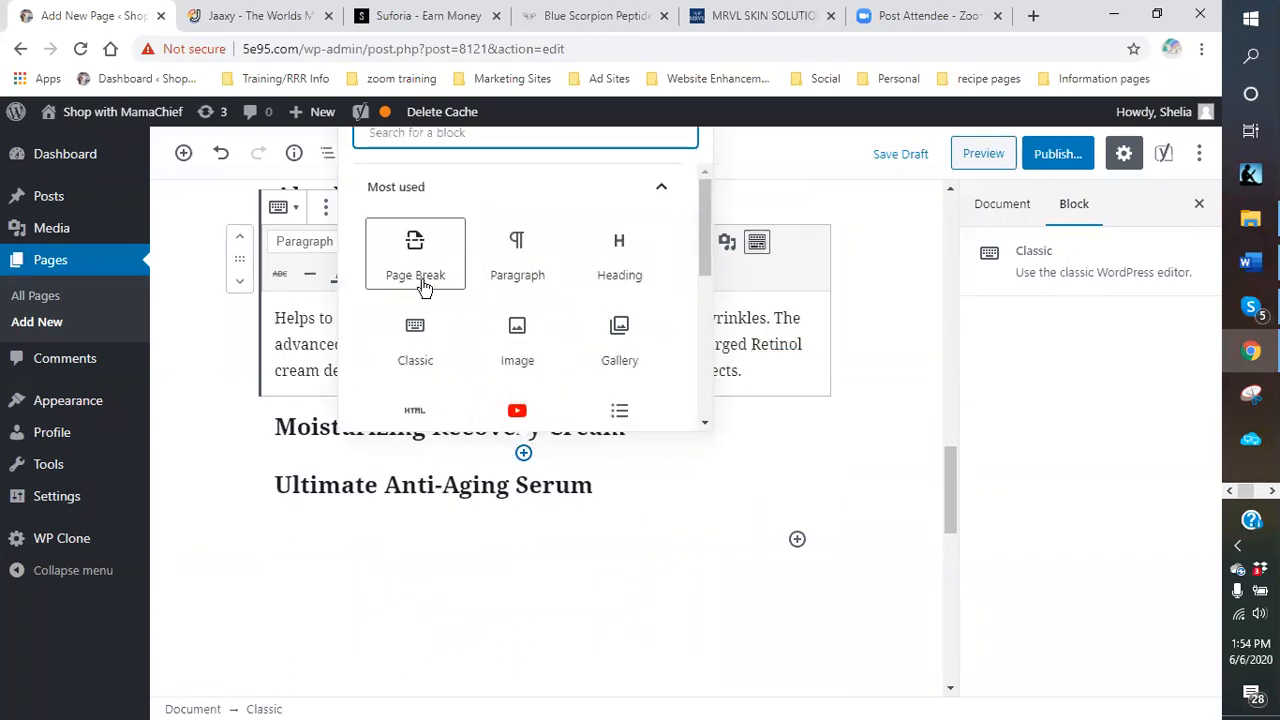
left_click(520, 270)
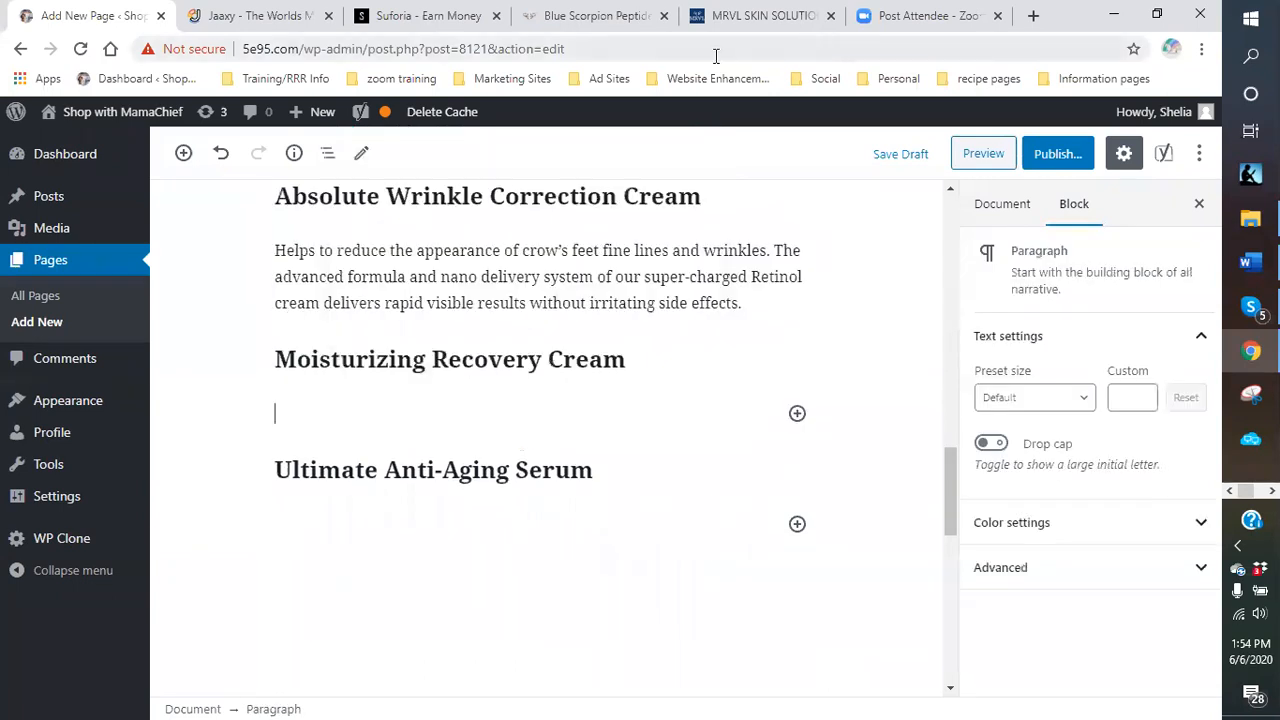
left_click(780, 20)
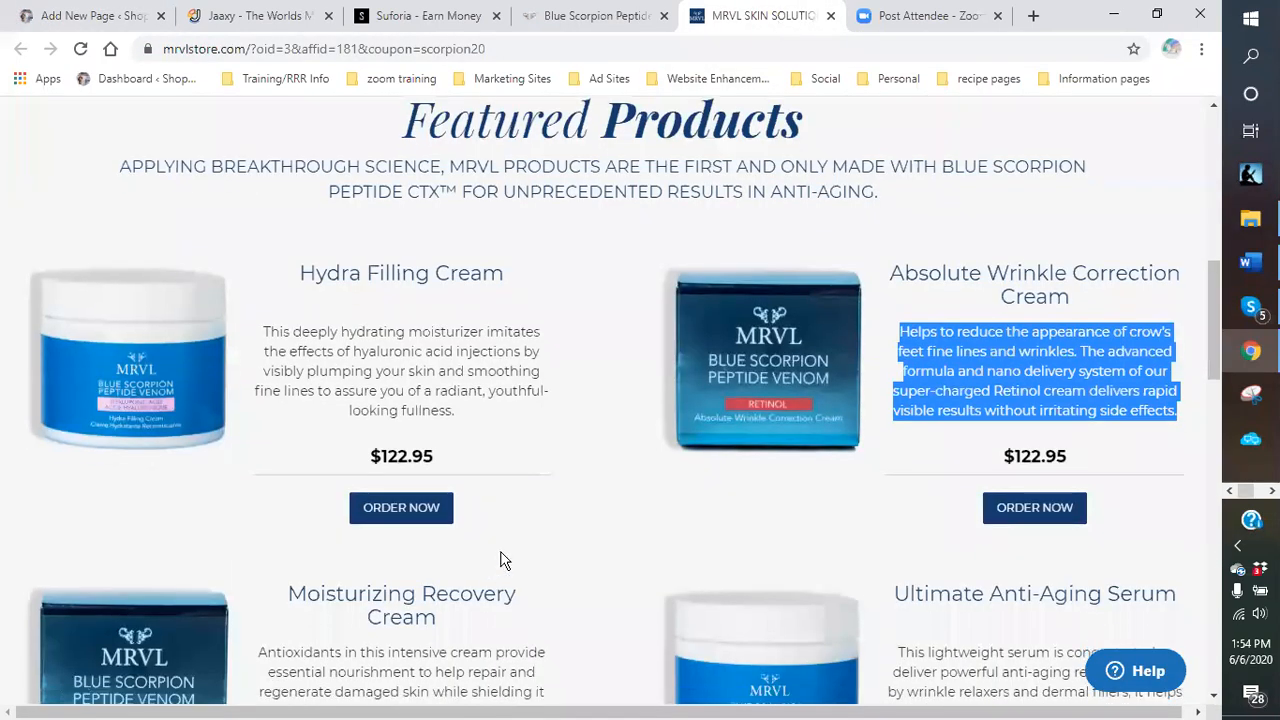
scroll(505, 560, "down", 3)
left_click_drag(518, 474, 257, 381)
right_click(305, 410)
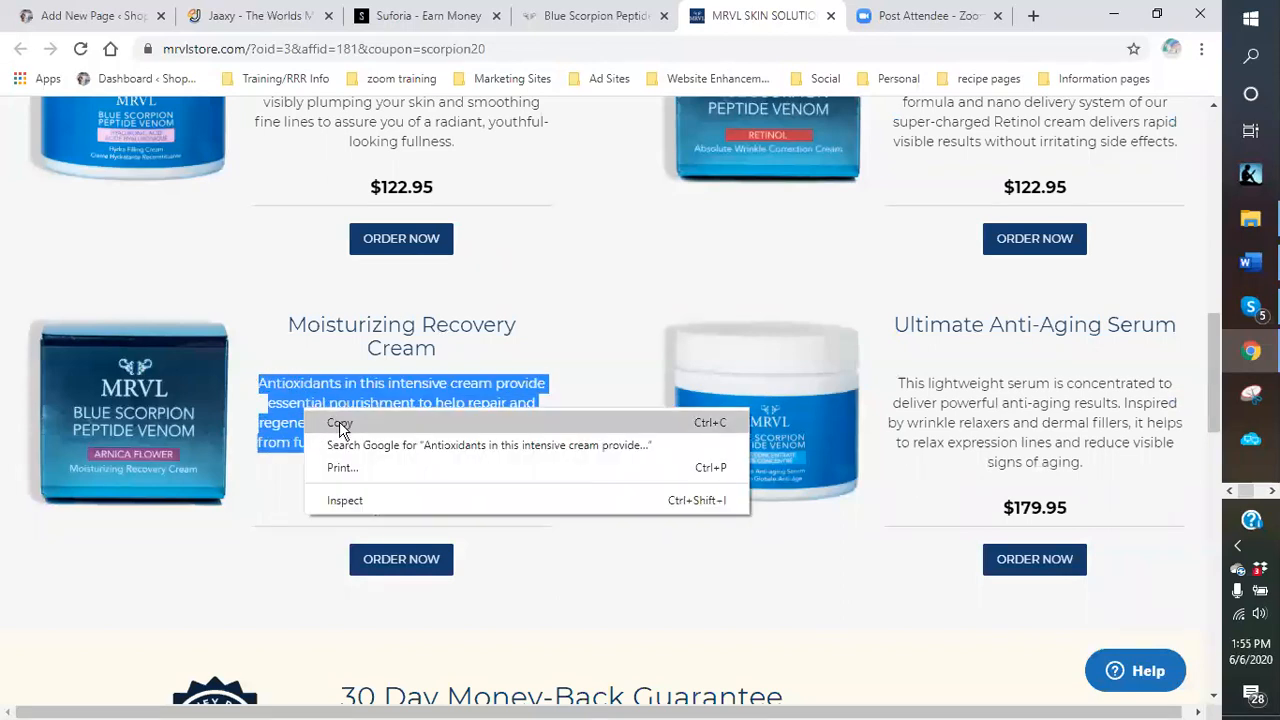
left_click(340, 424)
left_click(55, 26)
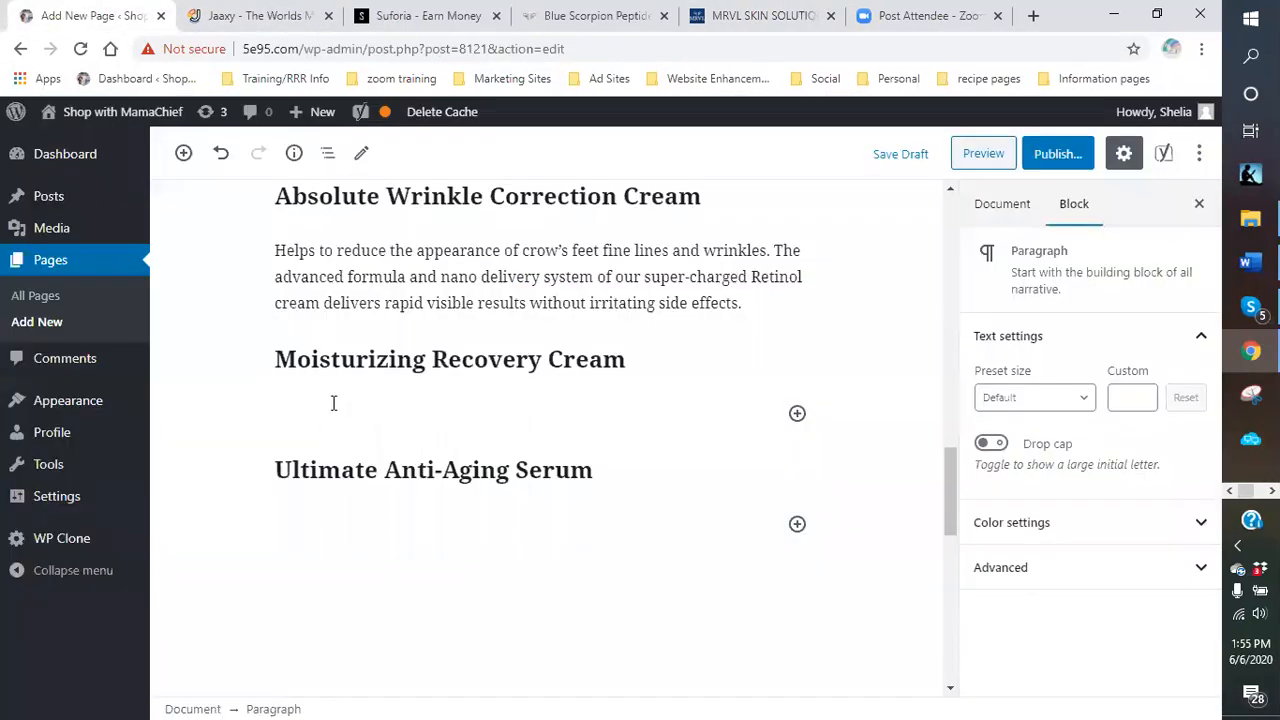
right_click(333, 403)
left_click(397, 552)
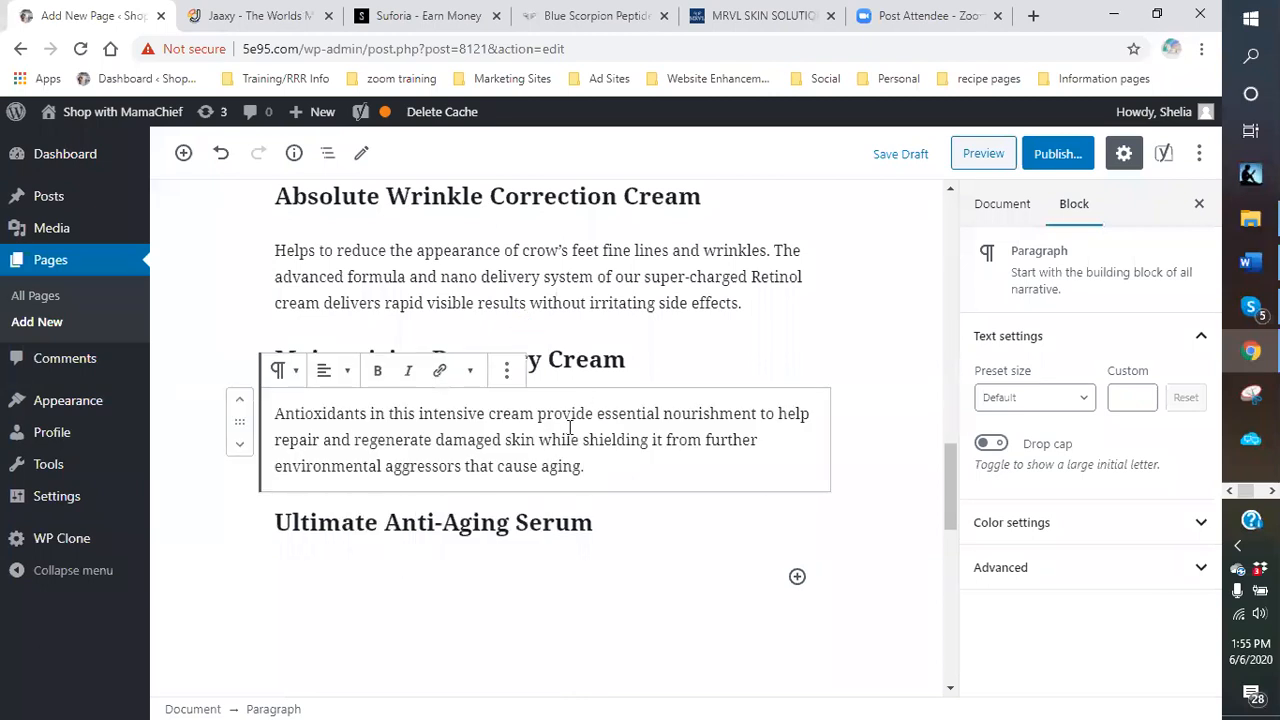
scroll(480, 560, "down", 2)
left_click(464, 401)
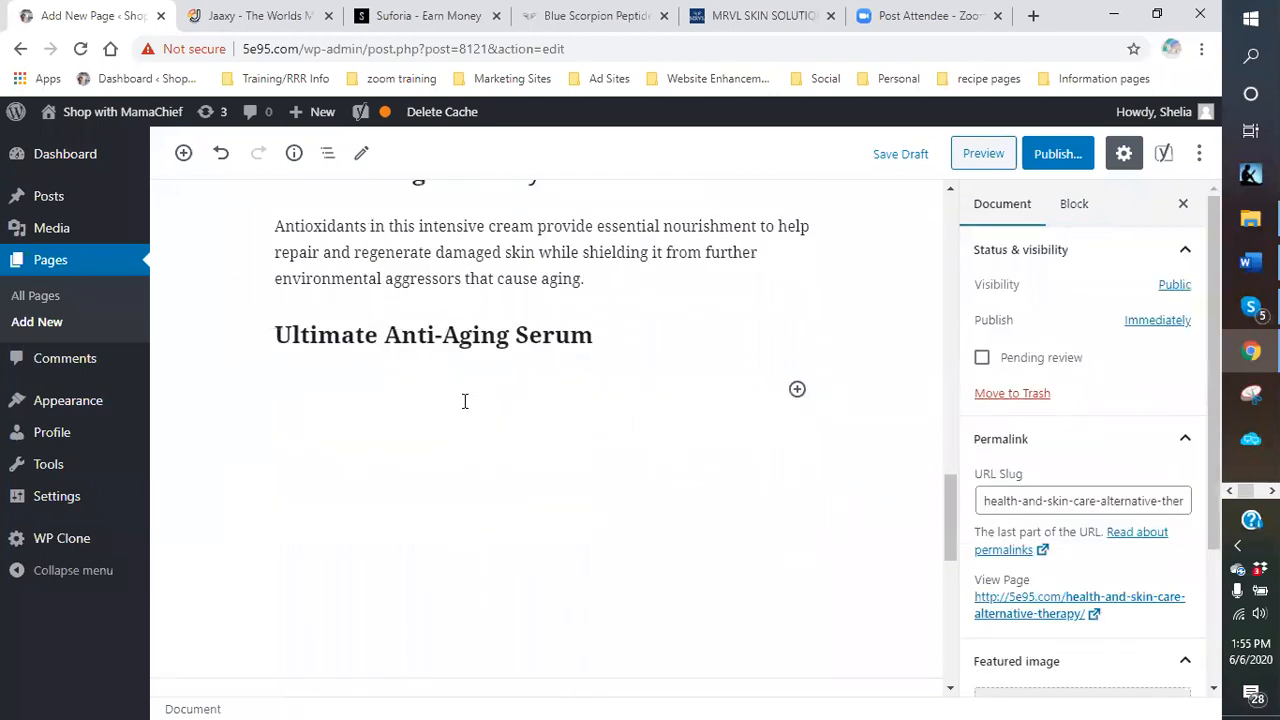
Paste the Ultimate Anti-Aging Serum description into a new Classic block under its heading.
left_click(796, 390)
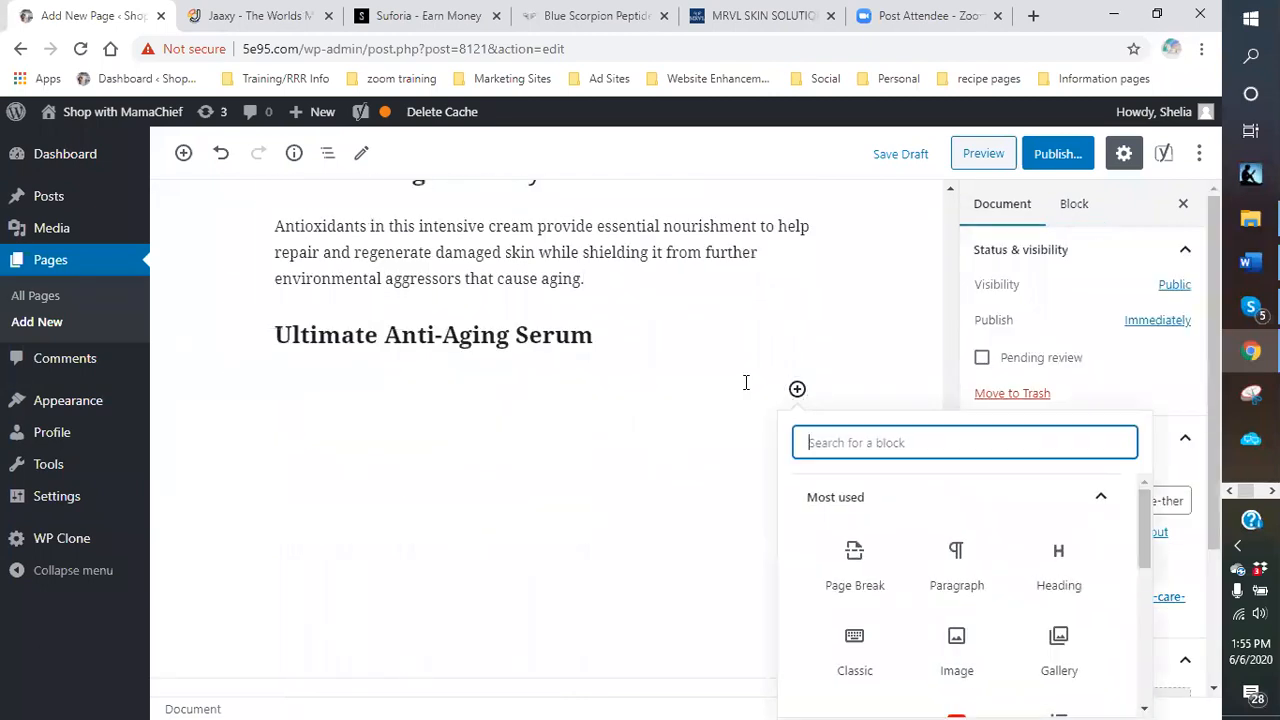
left_click(963, 586)
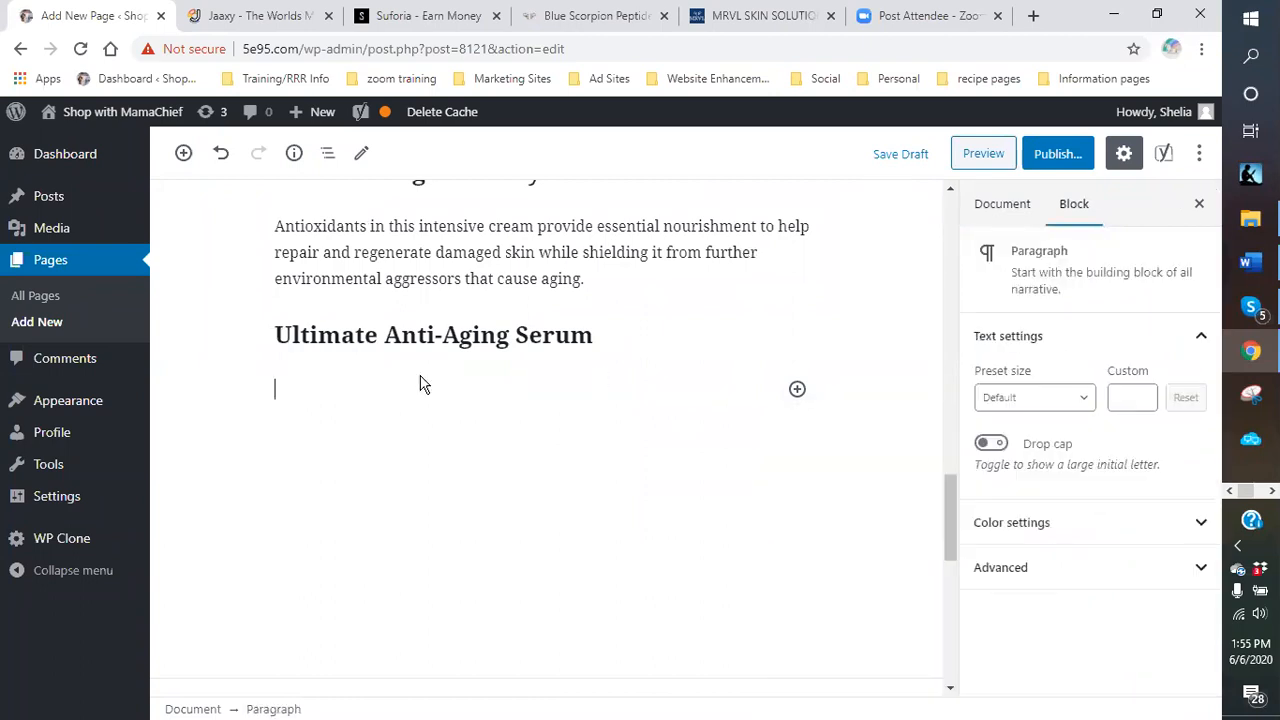
left_click(796, 390)
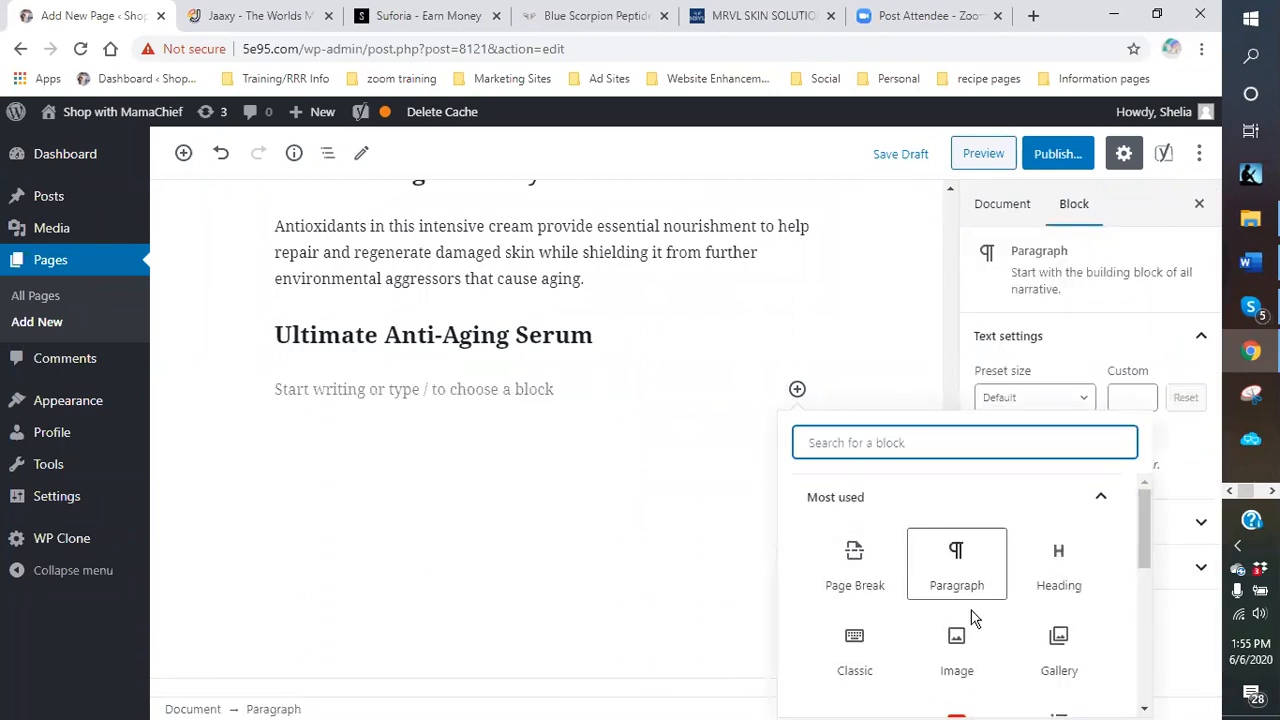
left_click(855, 645)
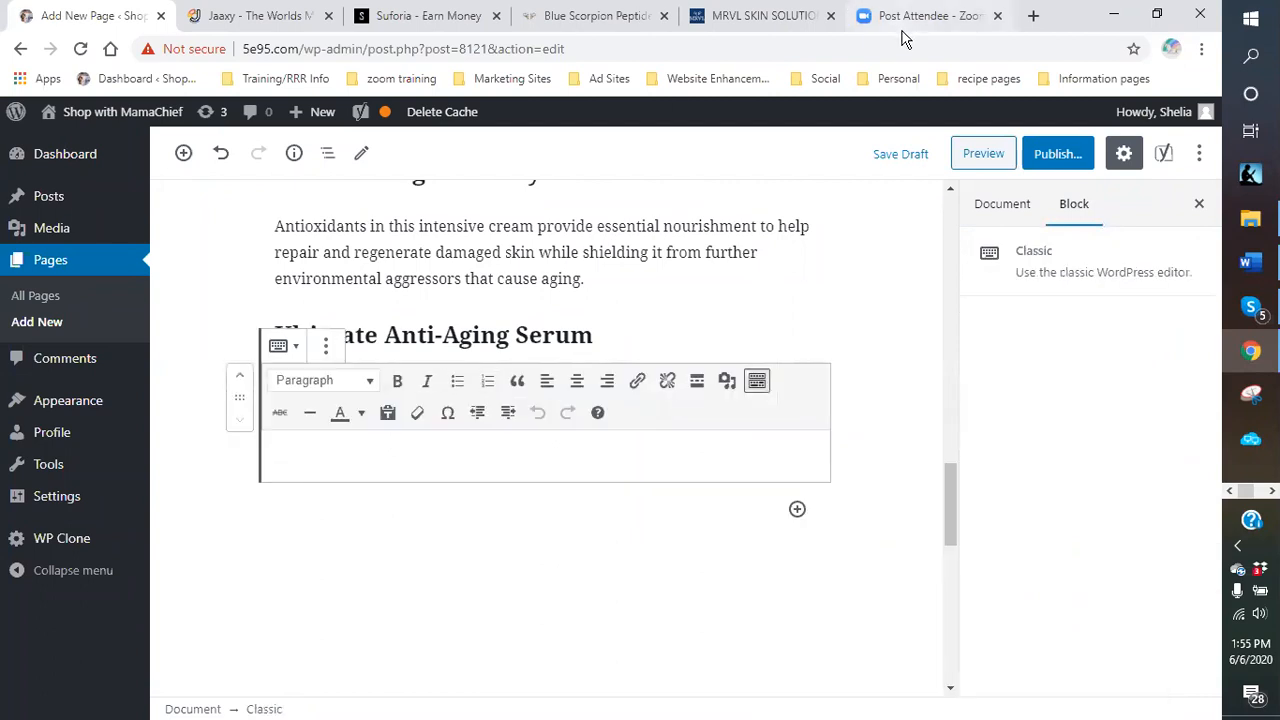
left_click(727, 20)
left_click_drag(1096, 474, 890, 381)
right_click(970, 405)
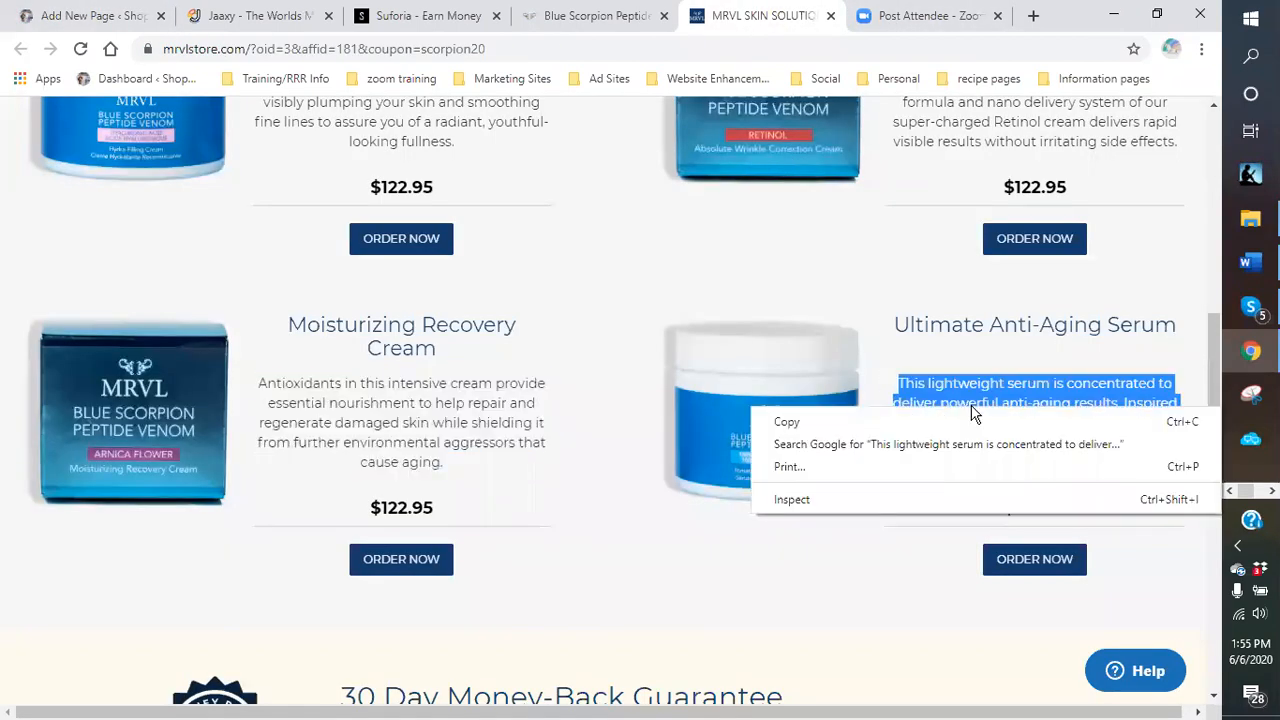
left_click(787, 422)
left_click(68, 18)
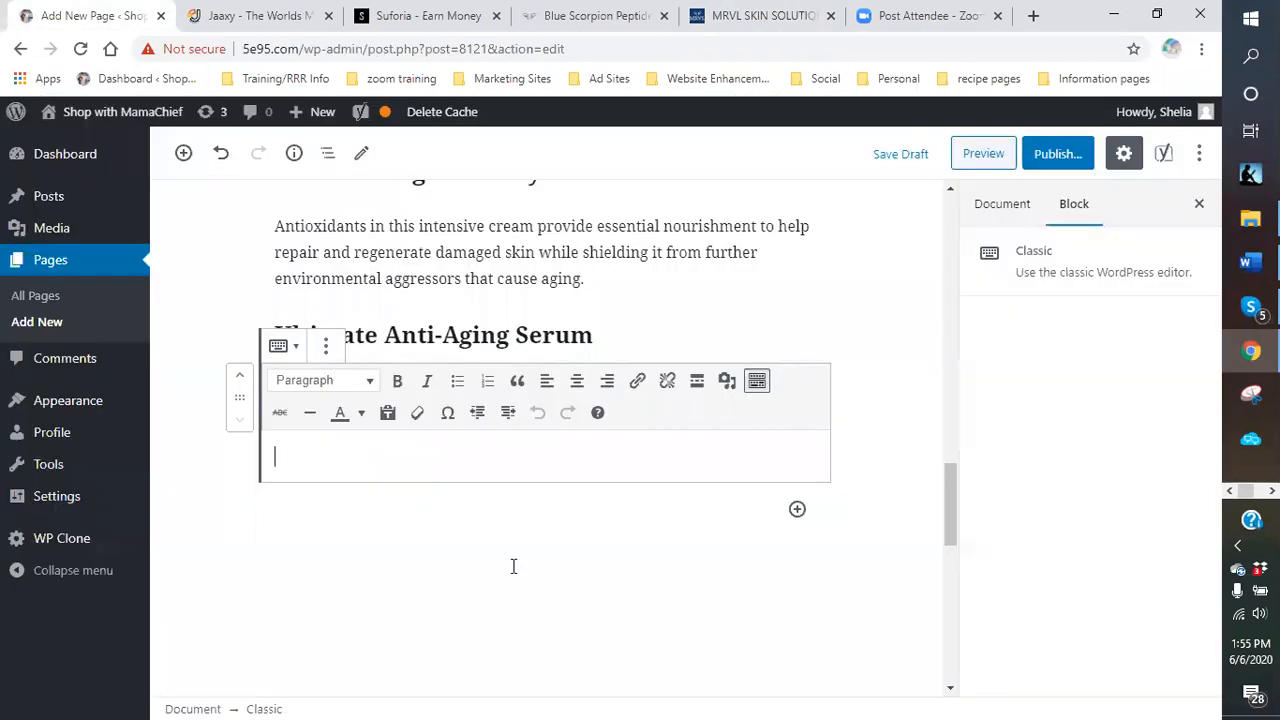
right_click(348, 457)
left_click(399, 307)
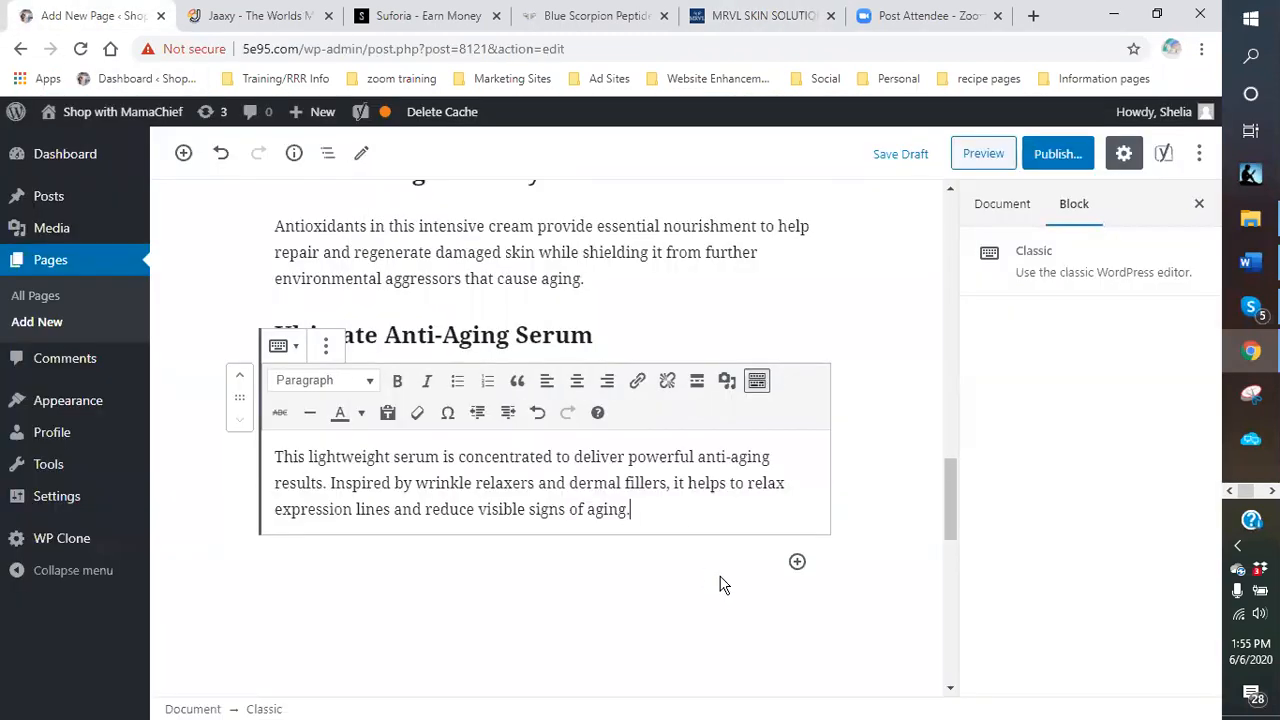
left_click(586, 600)
scroll(678, 403, "up", 4)
scroll(678, 403, "up", 4)
scroll(425, 395, "up", 2)
scroll(606, 405, "down", 5)
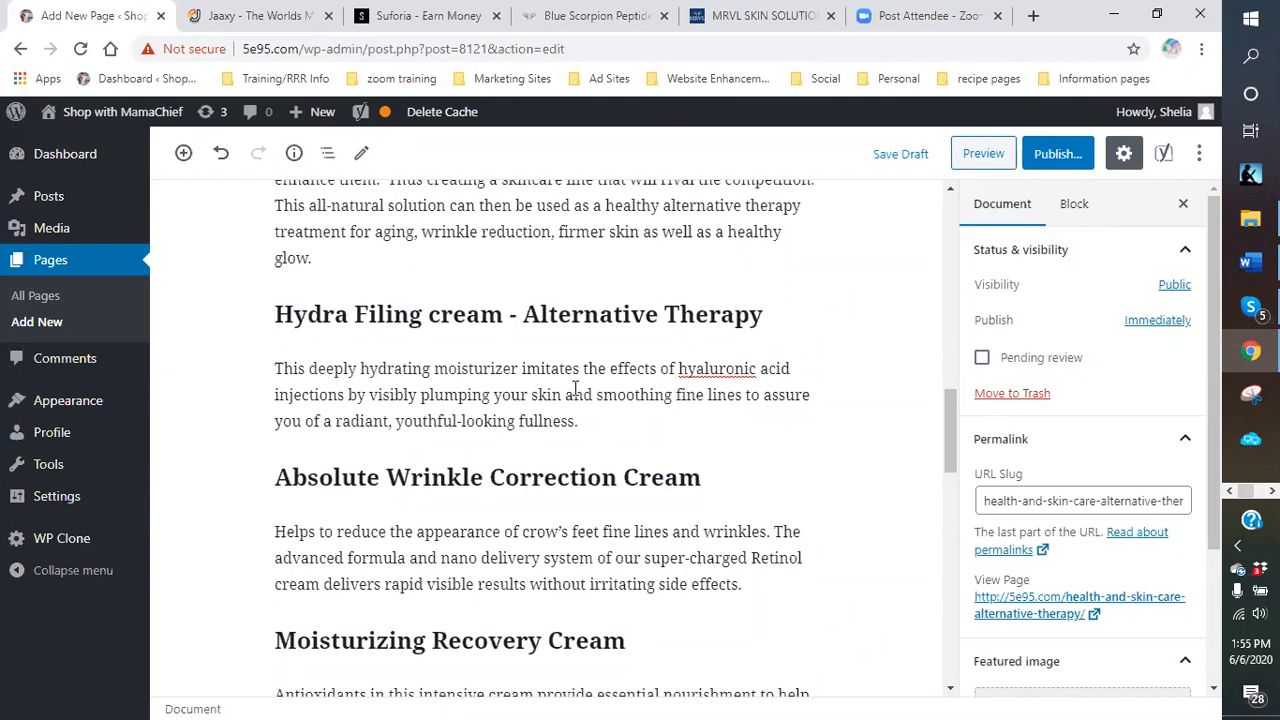
scroll(510, 365, "up", 2)
scroll(521, 407, "up", 2)
scroll(545, 430, "down", 5)
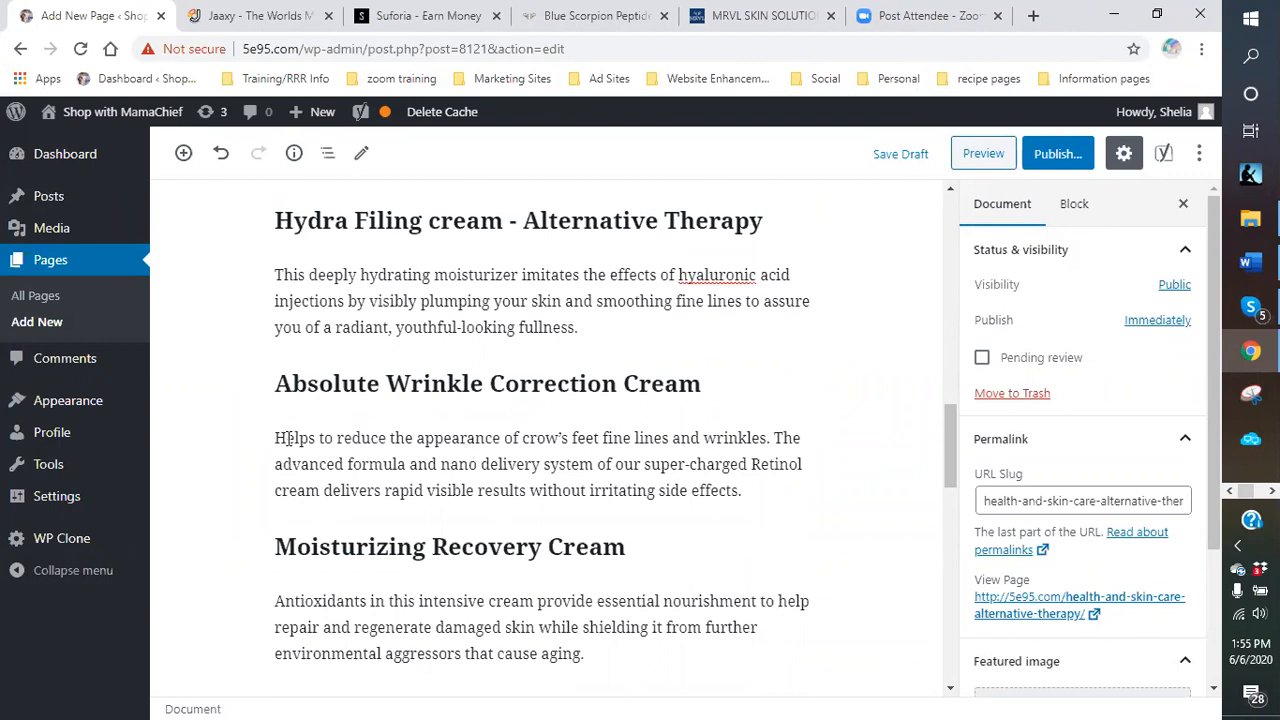
Insert an empty Classic block directly below the Absolute Wrinkle Correction Cream heading.
mouse_move(526, 411)
left_click(523, 409)
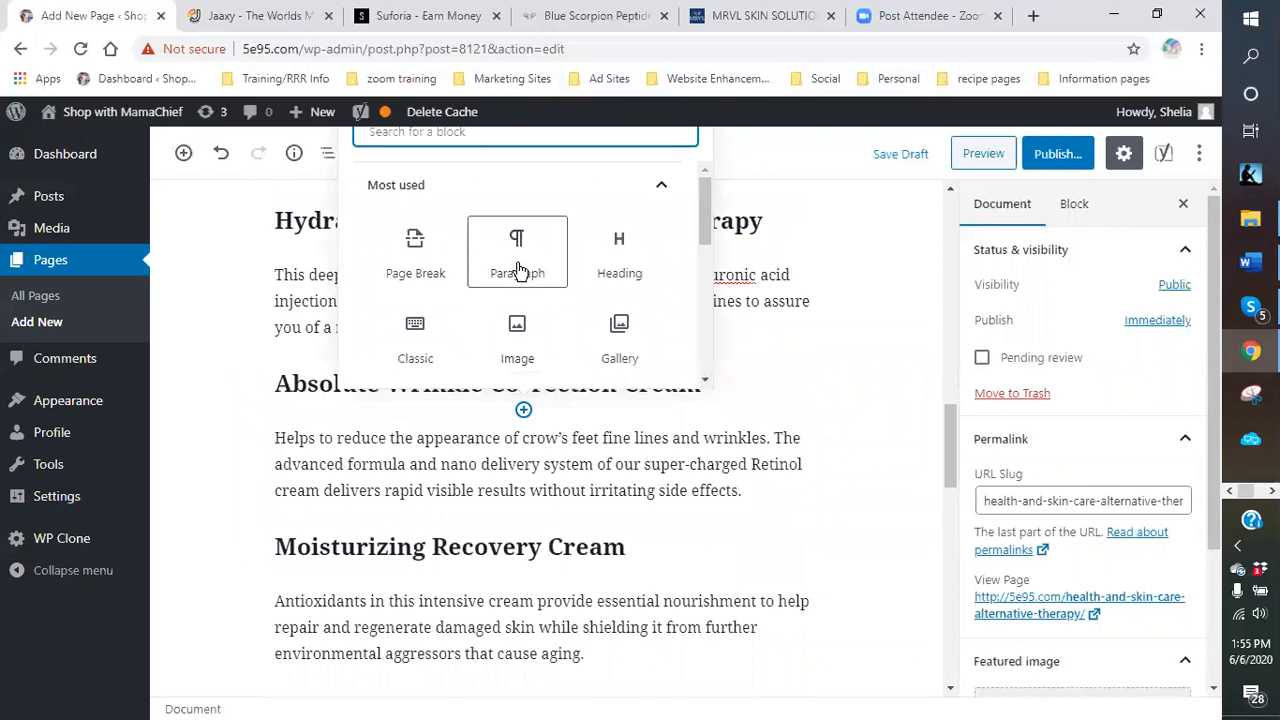
left_click(528, 488)
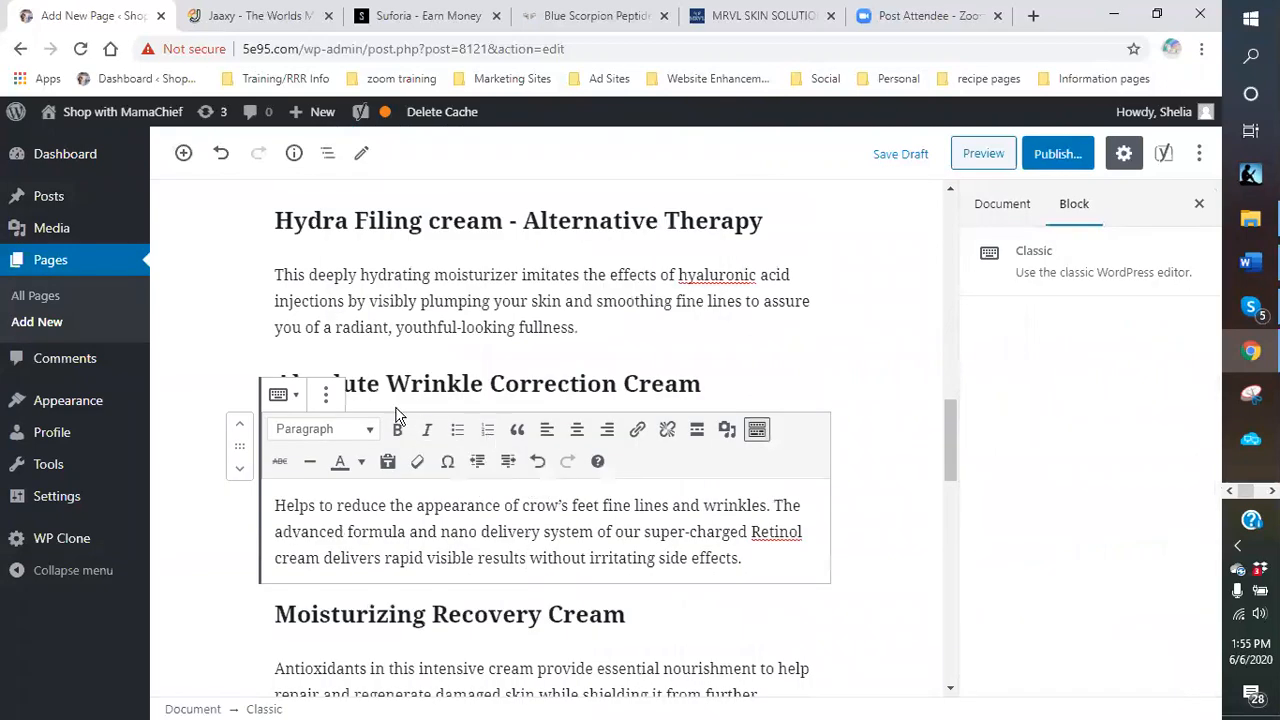
left_click(470, 392)
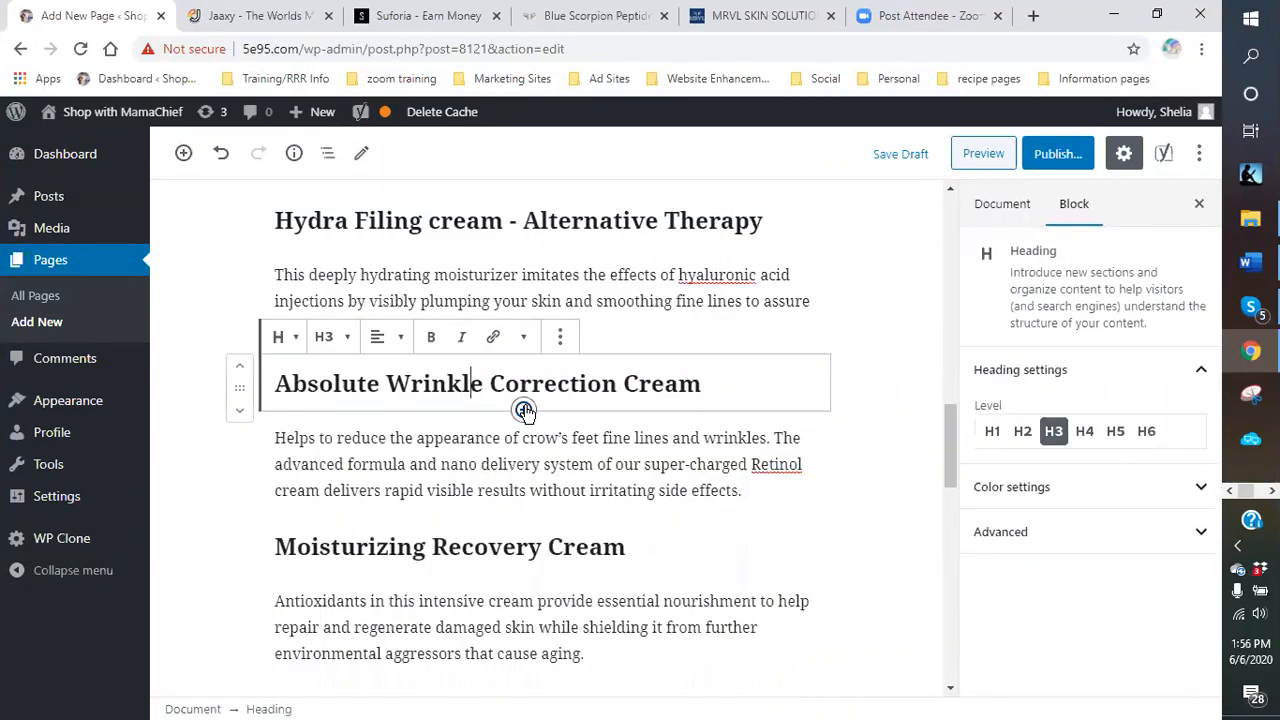
left_click(523, 409)
left_click(417, 360)
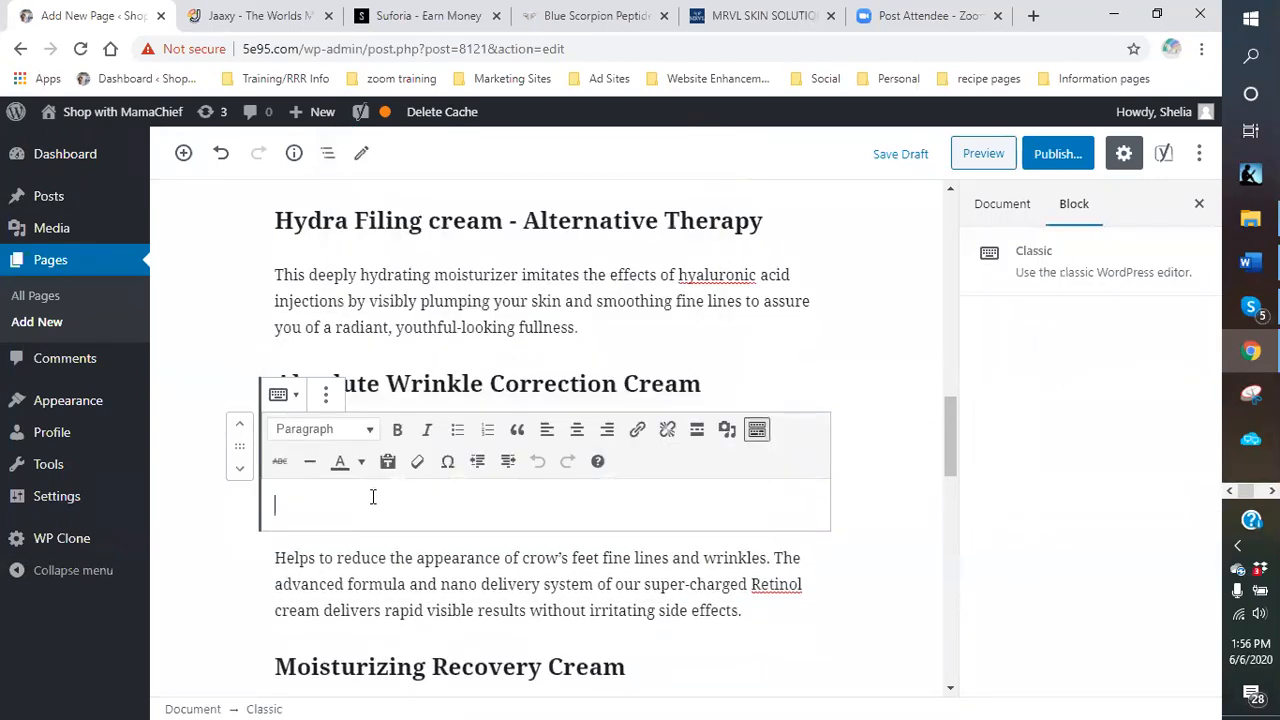
left_click(771, 379)
left_click(518, 445)
Put the cursor in the empty Classic block under the Absolute Wrinkle Correction Cream heading.
left_click(763, 381)
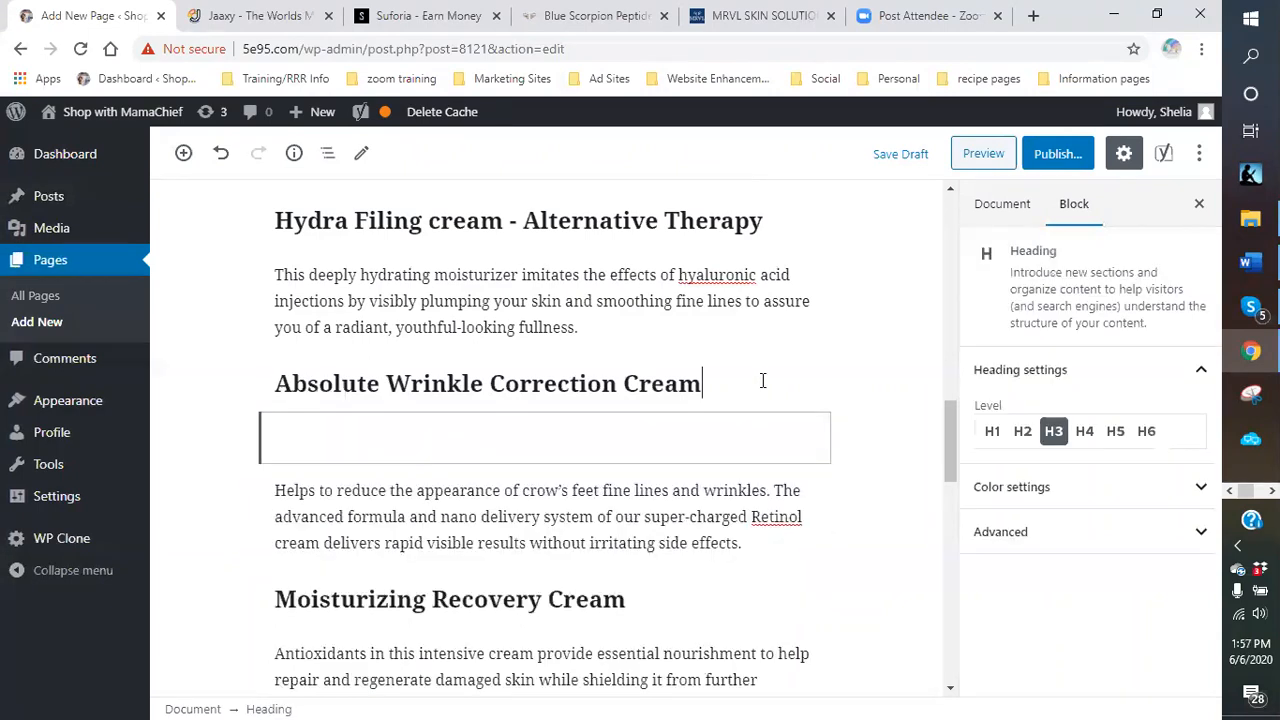
left_click(466, 450)
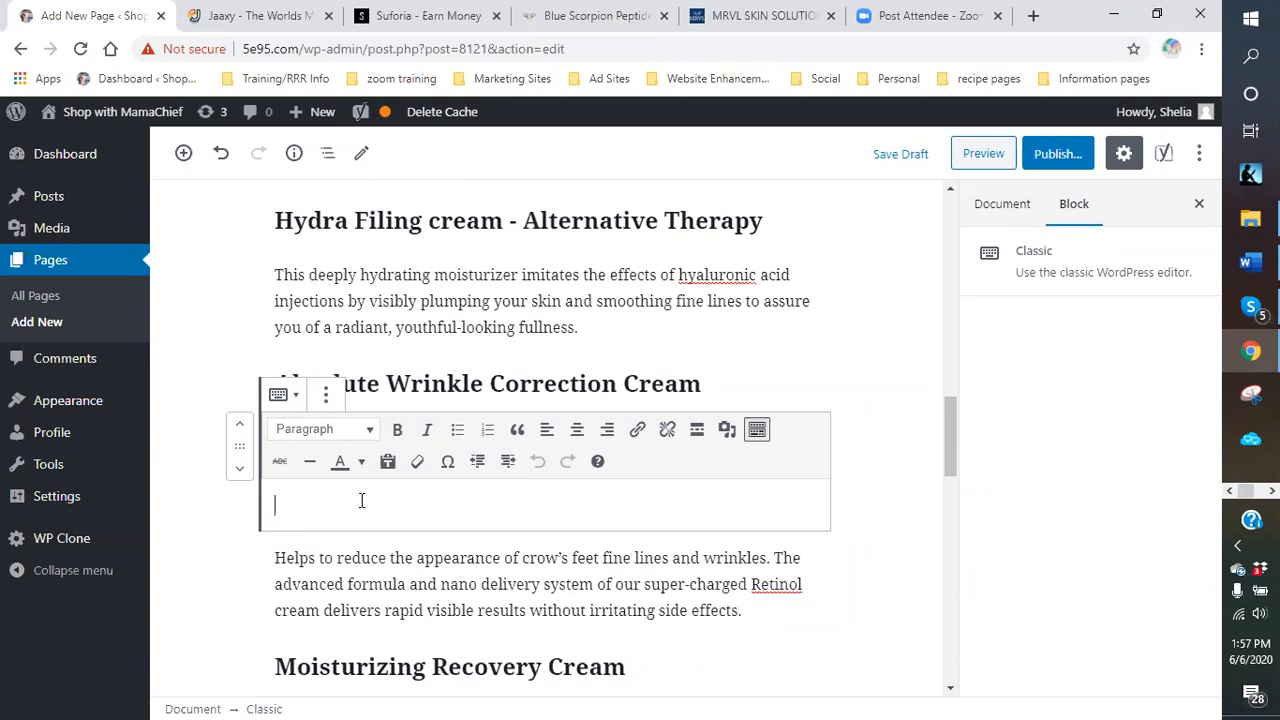
Type 'Wrinkle correction? Is there such a thing? Well get me on that train!' plus the aging-gracefully lines.
type("Wrinkle")
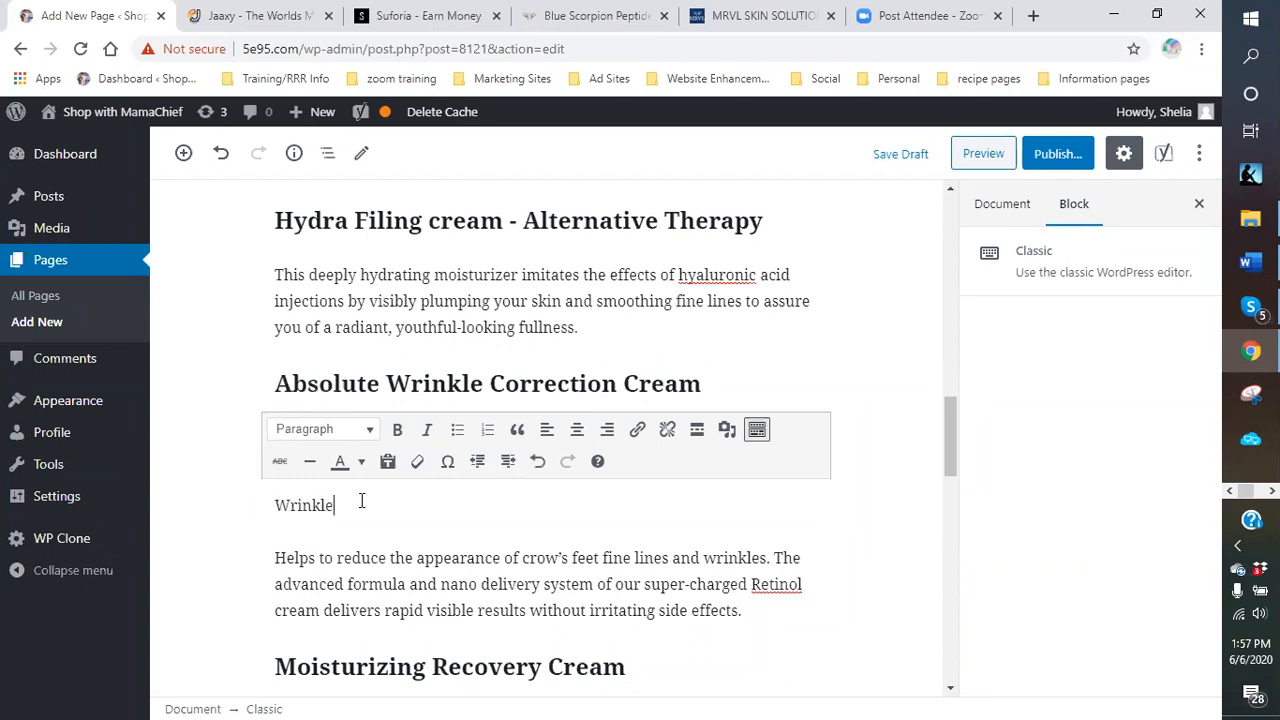
type(" correction? Is there such a thi")
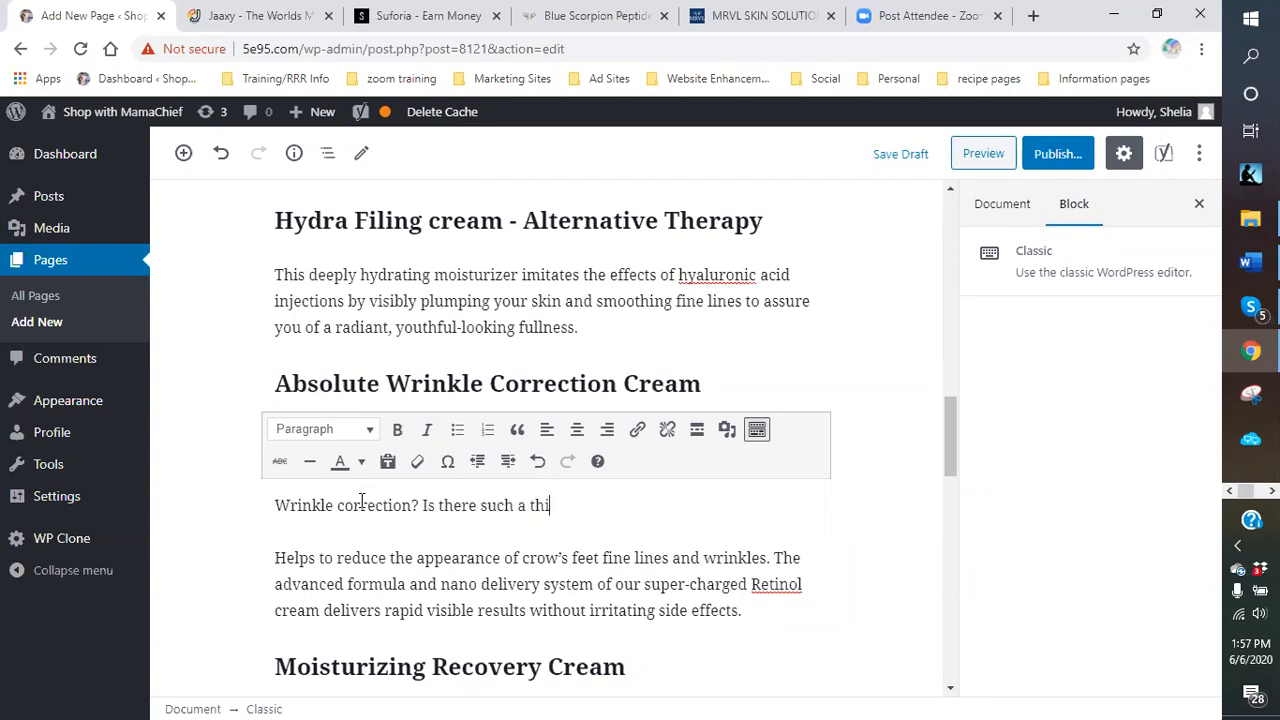
type("ng?  Wel")
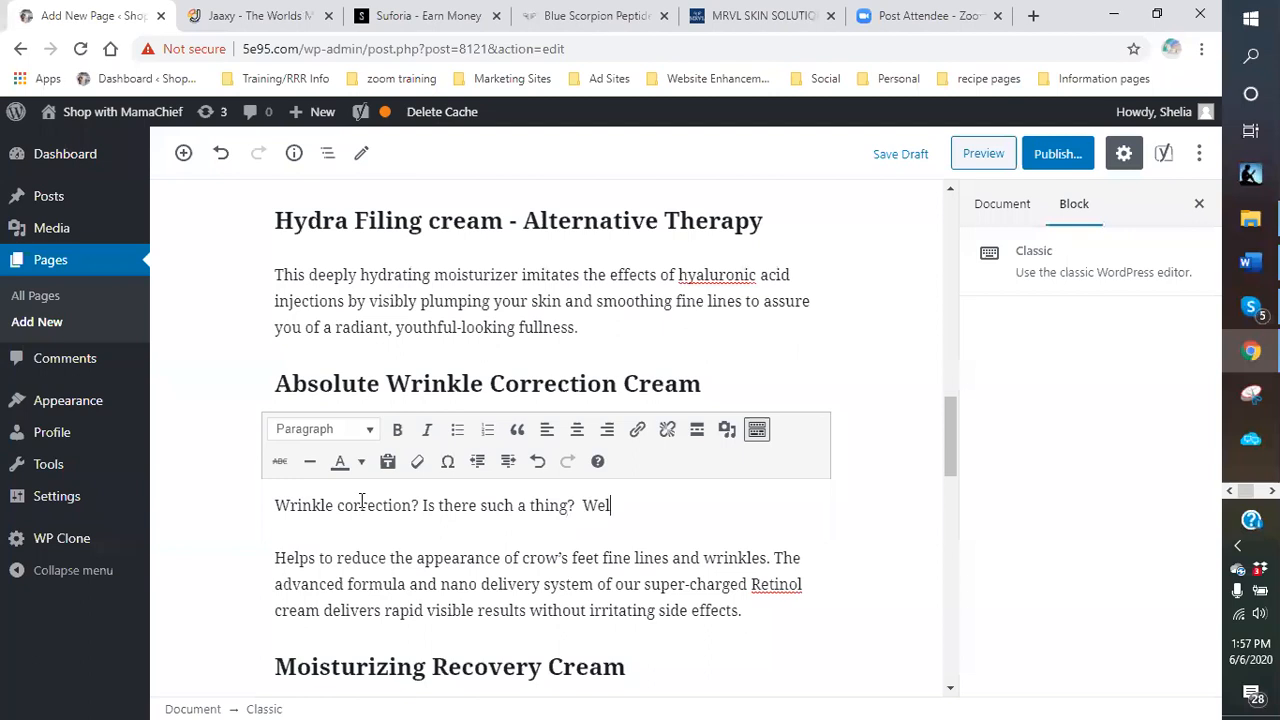
type("l get me on ")
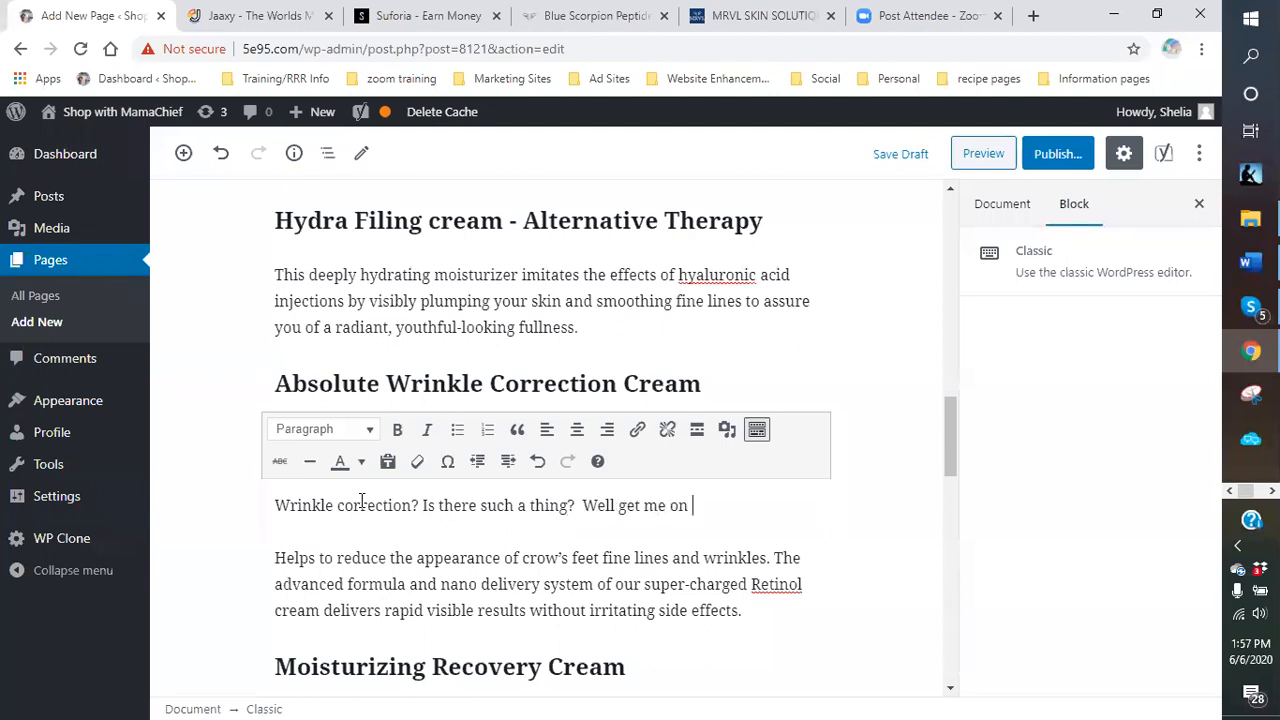
type("that train")
type("!!1")
key("BackSpace")
key("BackSpace")
type("11")
key("BackSpace")
key("BackSpace")
type("Aga")
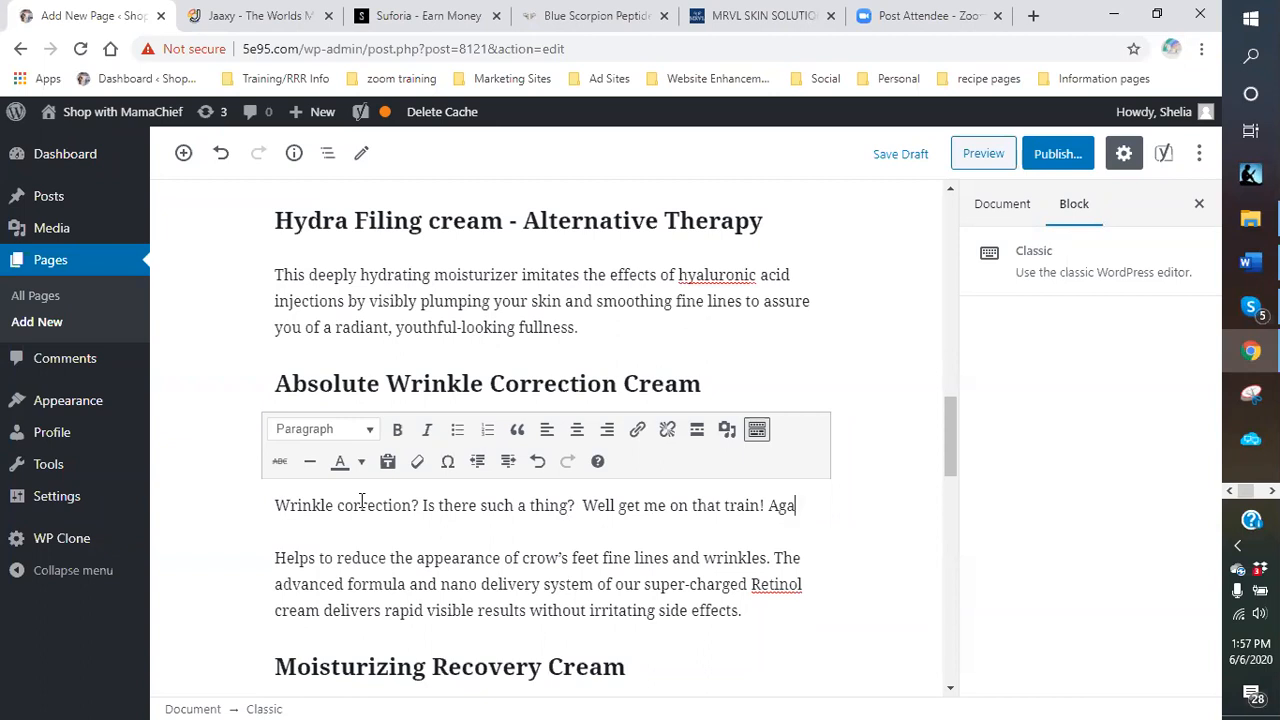
key("BackSpace")
type("ing g")
type("racefully ")
type("is a saying")
type(". We")
key("BackSpace")
key("BackSpace")
type("Guess")
type("at, I don")
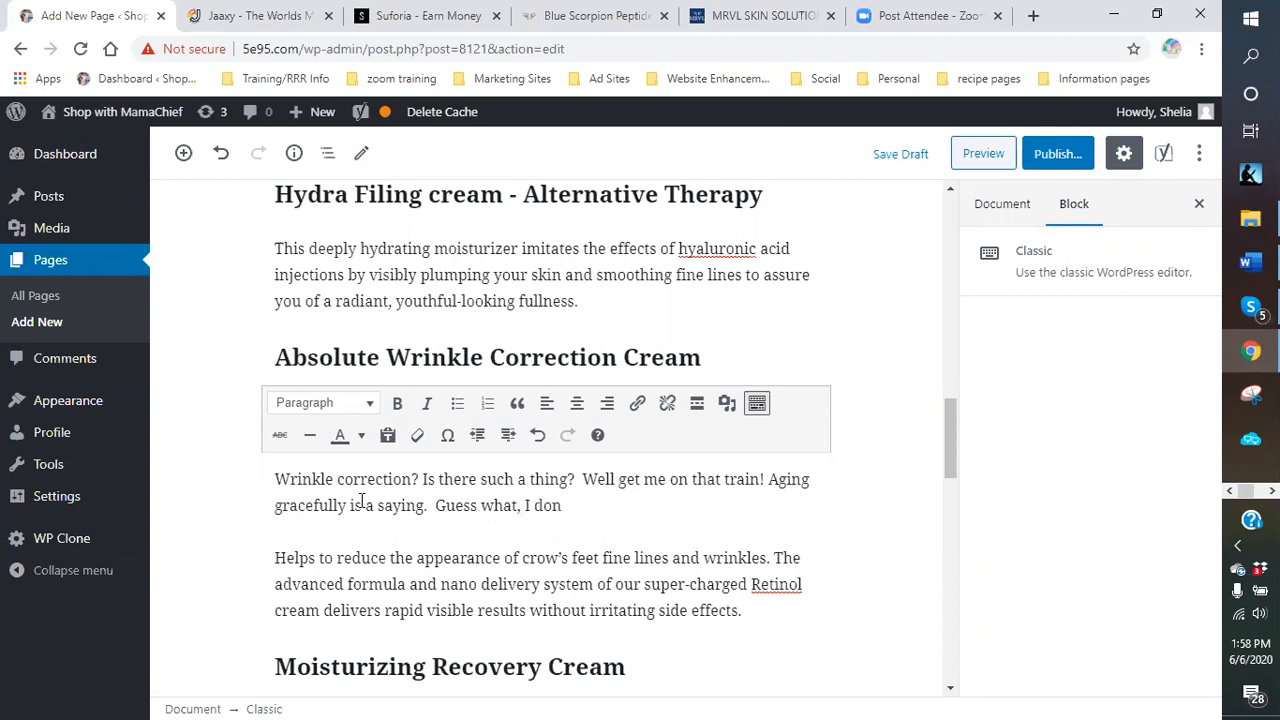
type("'t ")
type("want to show ")
type("my age at al")
type("l.  We")
key("BackSpace")
key("BackSpace")
Add the 'Except for my experience…' lines ending 'Get the picture.' and start a new paragraph.
type("Except for my expre")
key("BackSpace")
key("BackSpace")
type("ere")
key("BackSpace")
type("ience,")
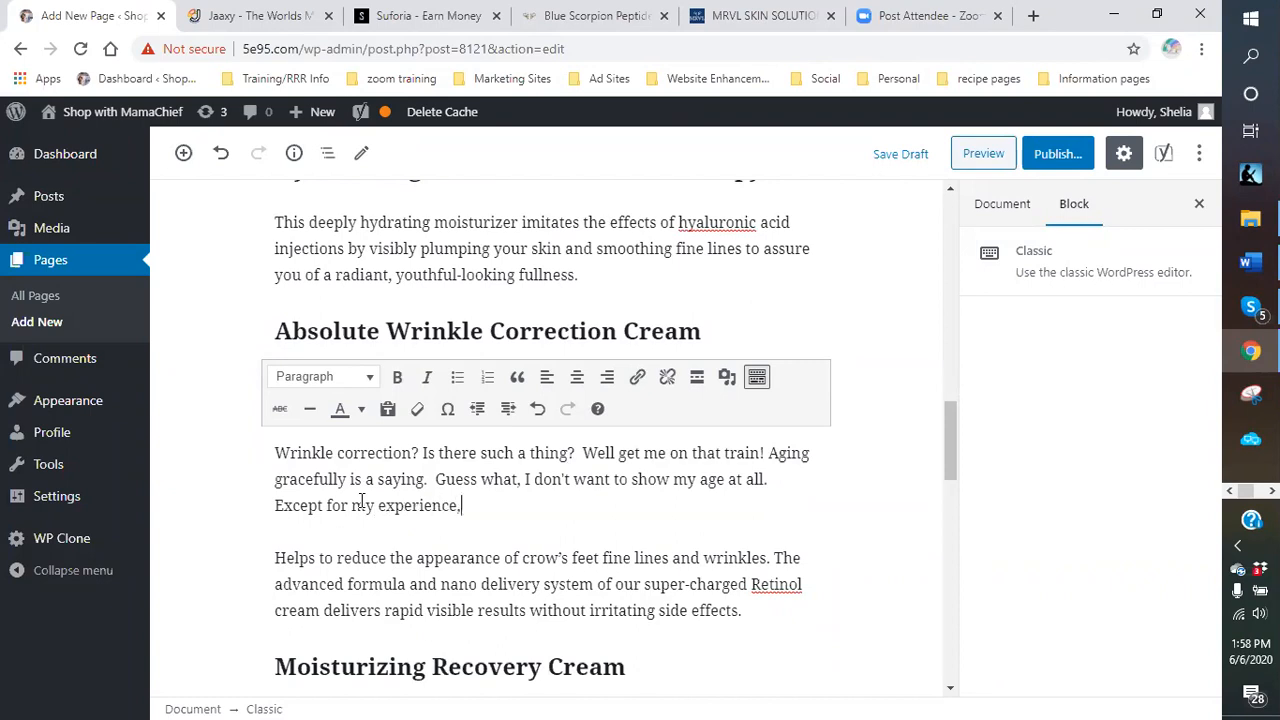
type(" I want to keep them gue")
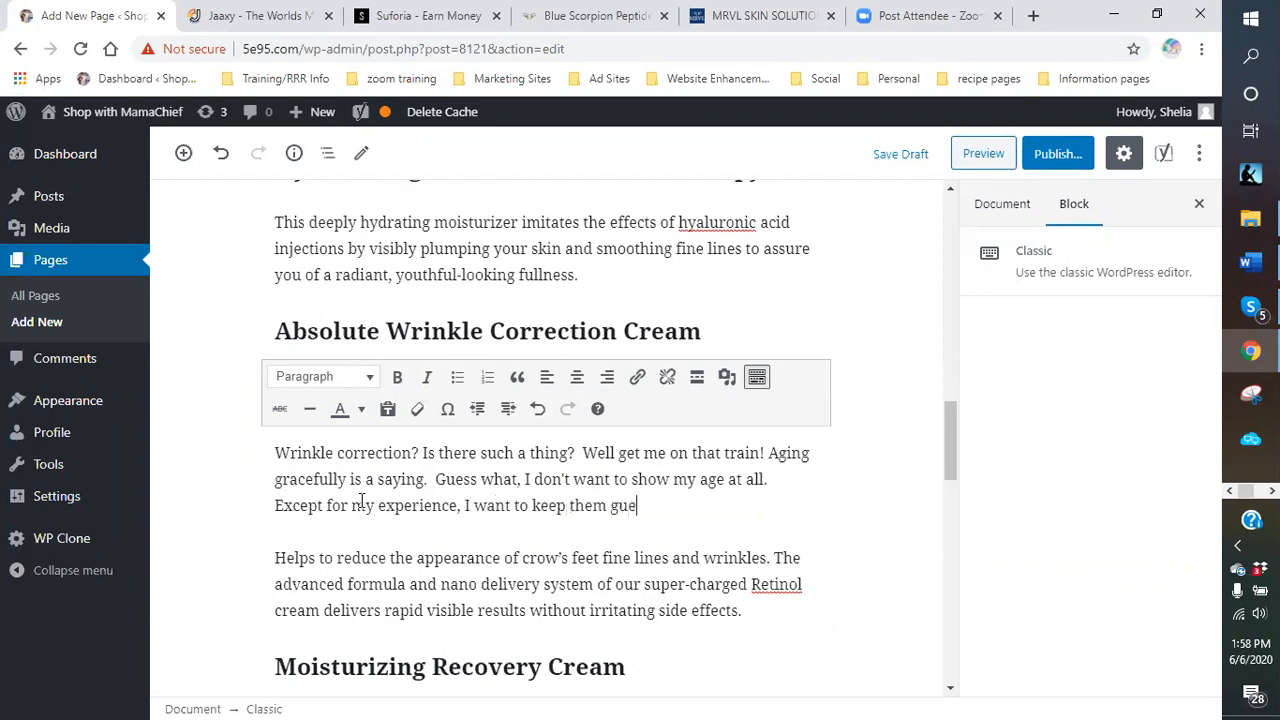
type("ssing.  Then when they ask me ")
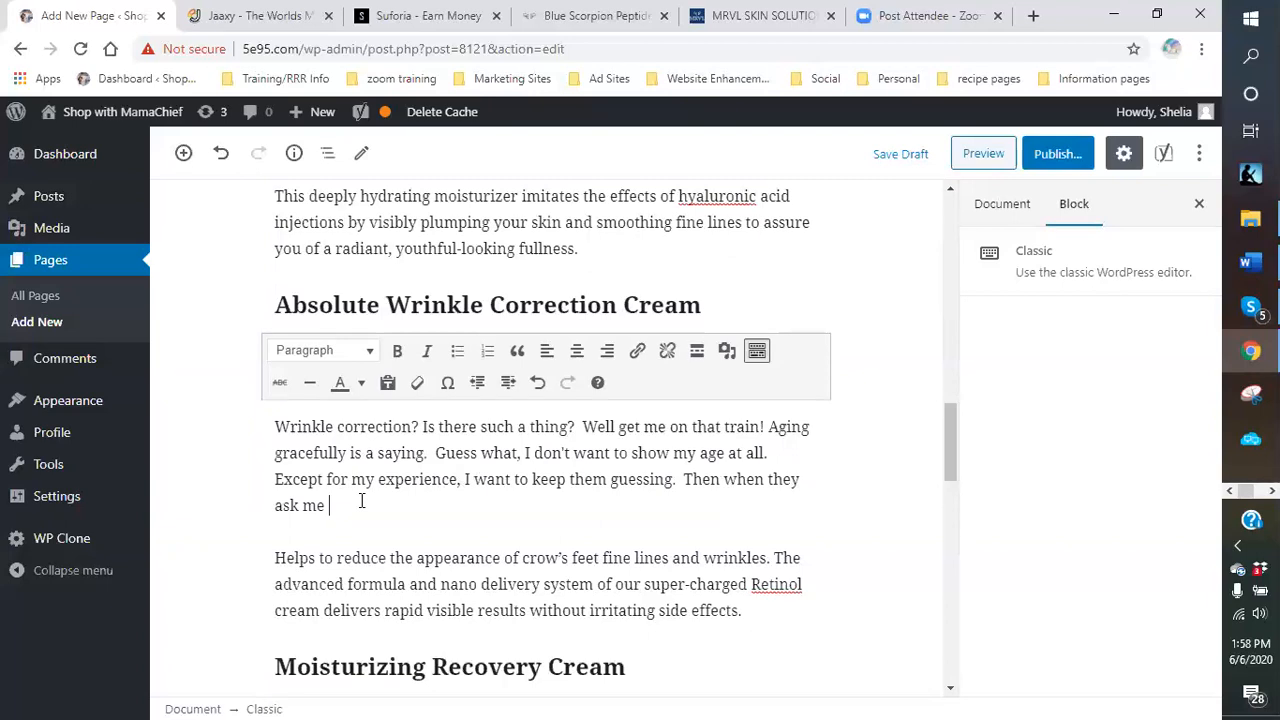
type(":")
type("\"how do")
type(" you keep lo")
type("oking the way")
type(" you do\"")
type(", I can ")
type("say,")
type(" We")
key("BackSpace")
key("BackSpace")
key("BackSpace")
type("\":wel")
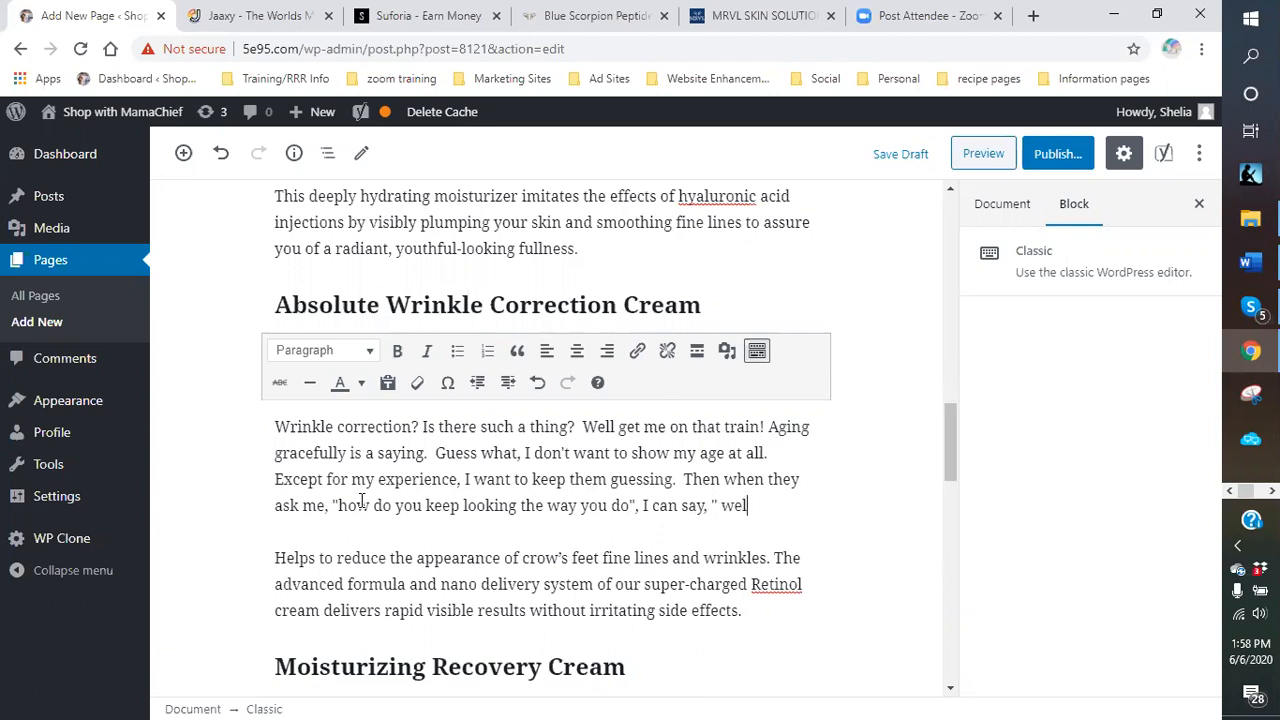
type("l let me tell you about thi")
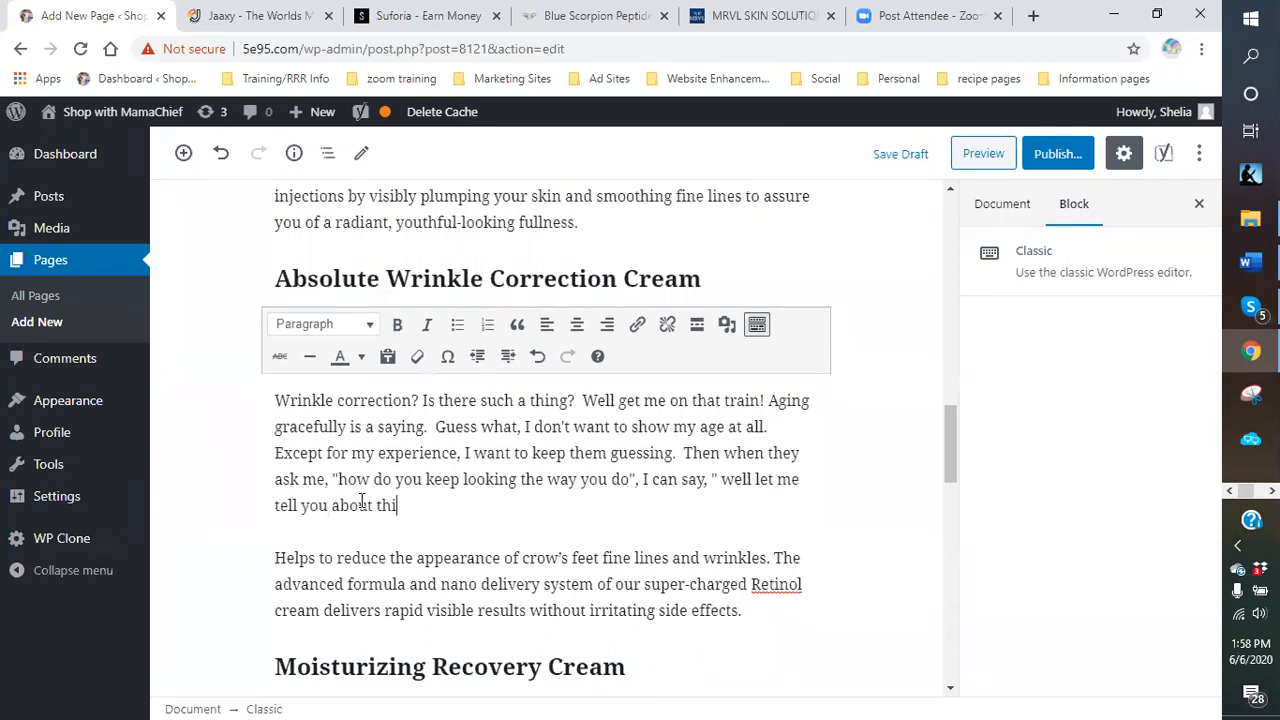
type("s product I use\".  Ge")
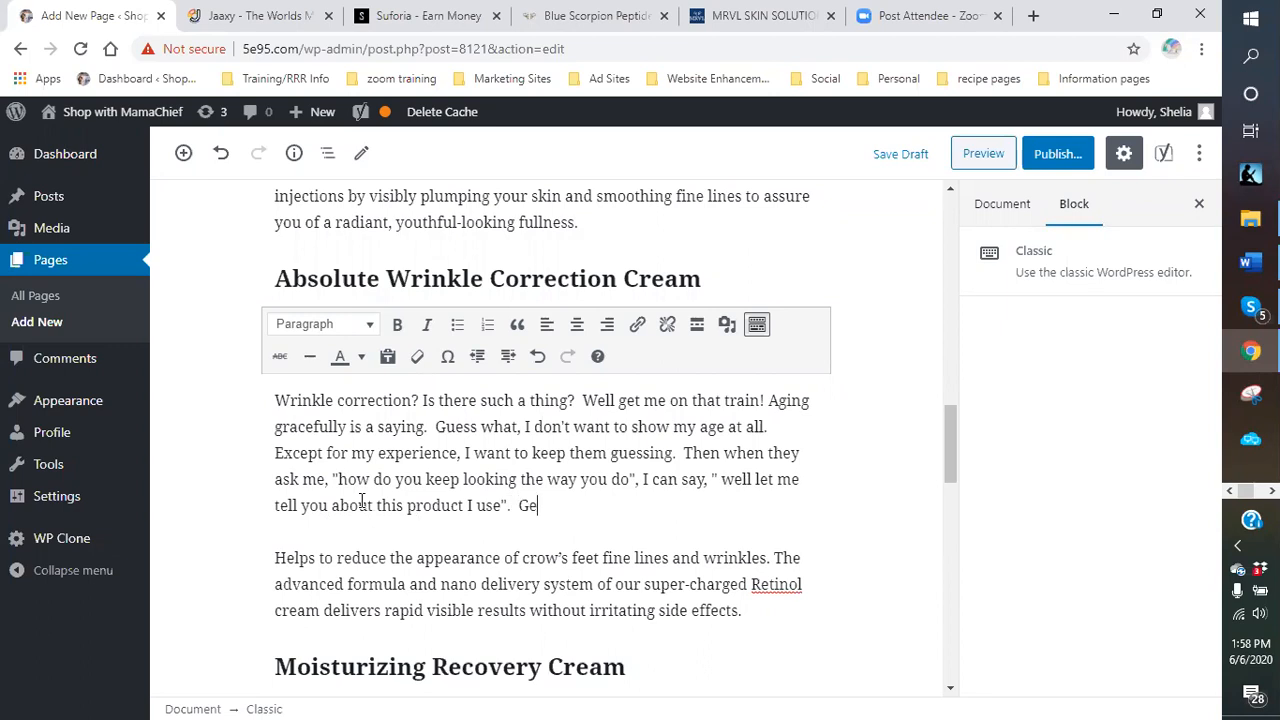
type("t the picture.")
key("Return")
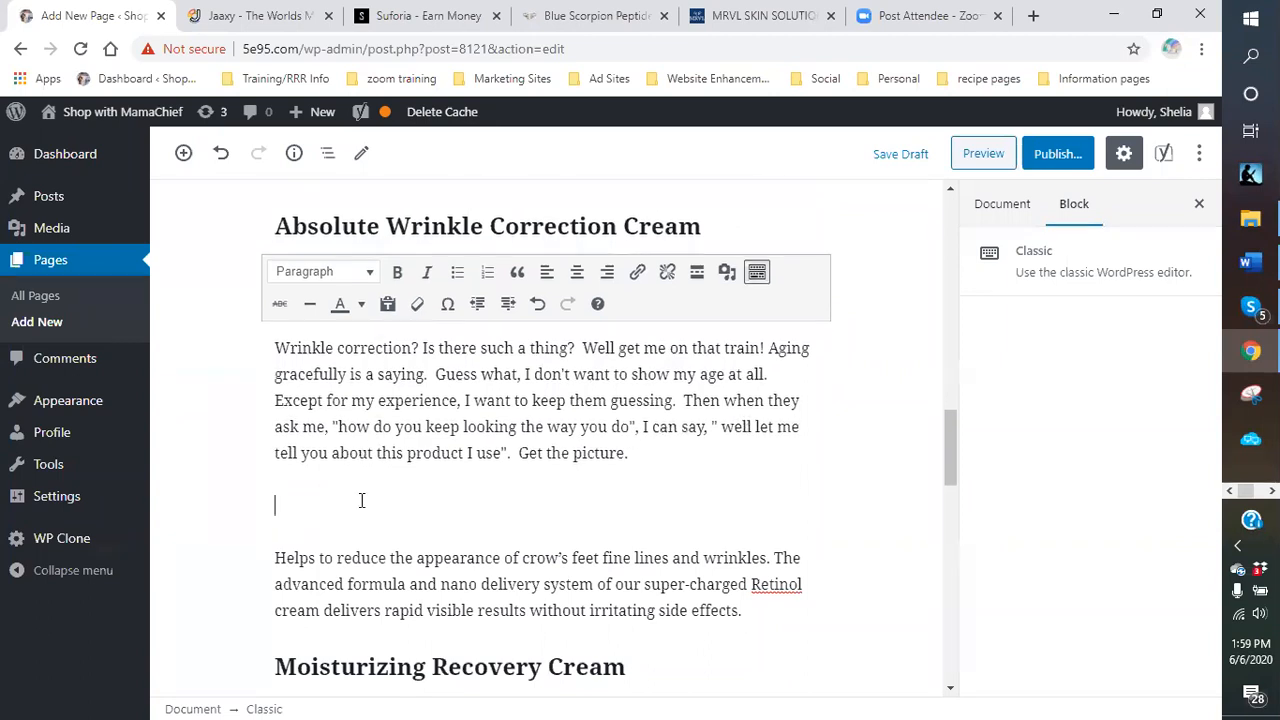
Type 'Here is my secret to "aging Gracefully". I use Blue Scorpion Peptide Absolute Wrinkle correction creme.'.
type("Here is the")
key("BackSpace")
key("BackSpace")
key("BackSpace")
key("BackSpace")
type("my secreat")
key("BackSpace")
key("BackSpace")
type("t to \"agi")
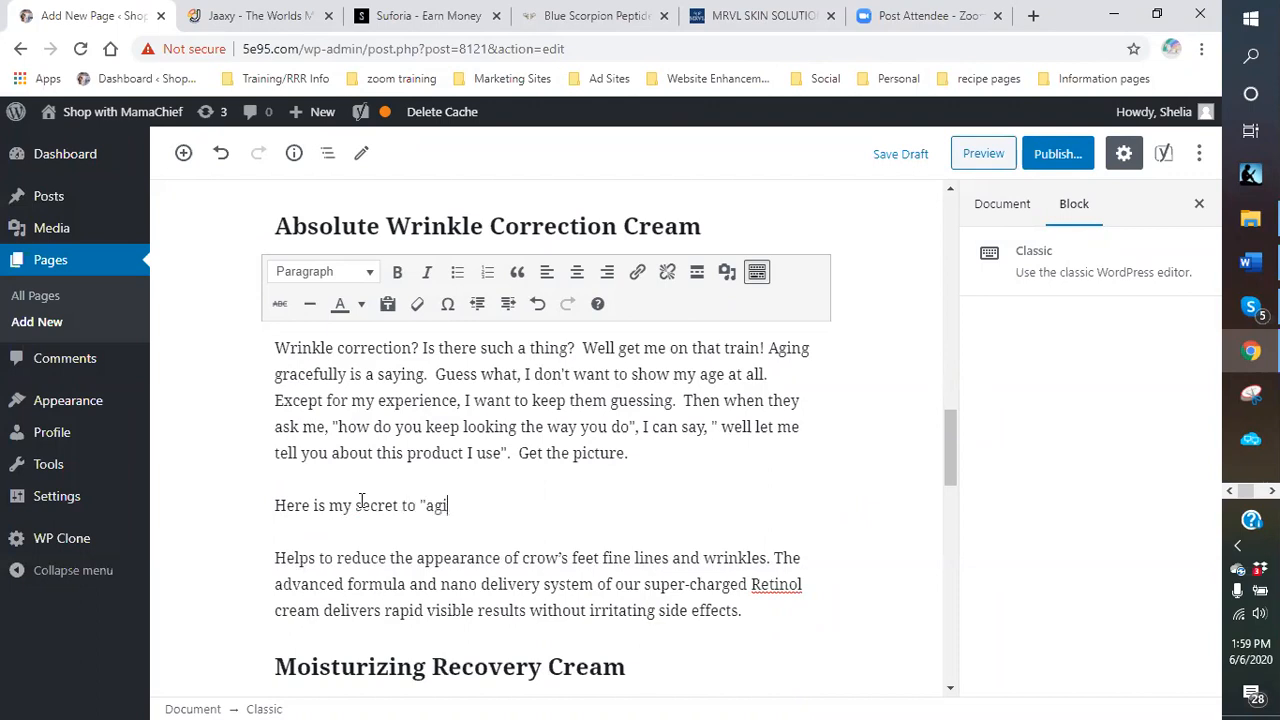
type("ng Gracefully\". ")
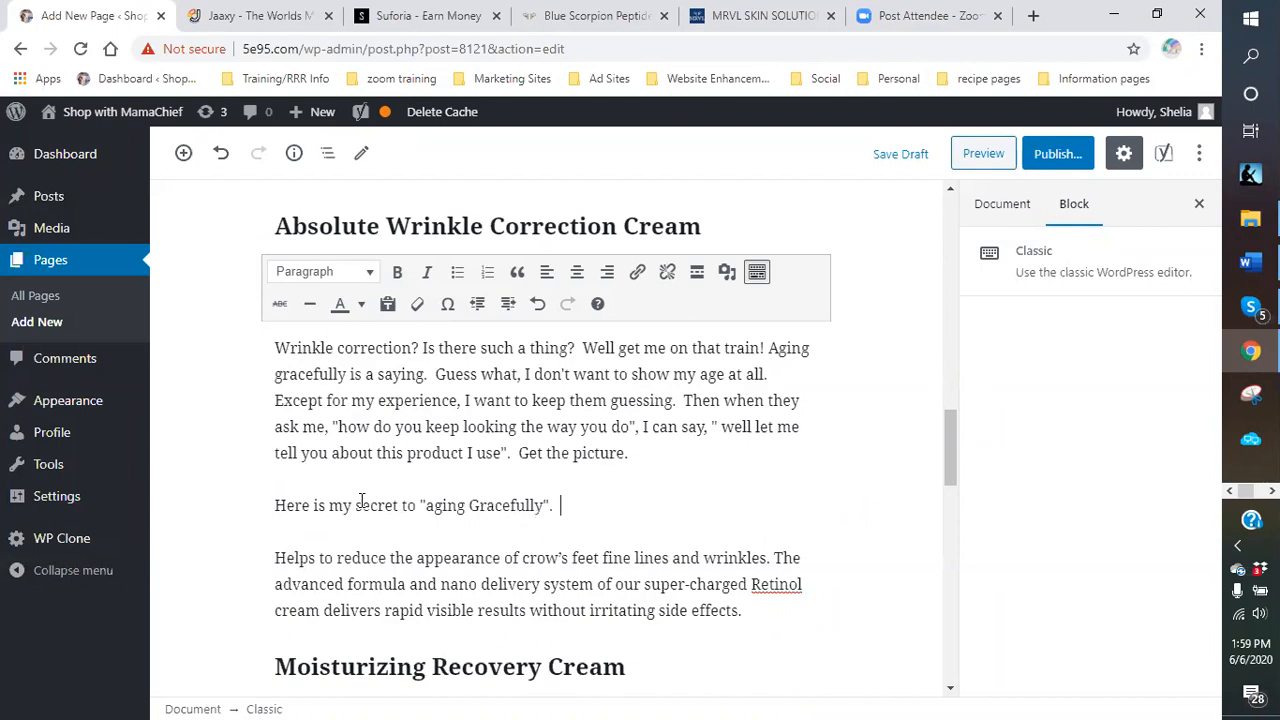
type(" m")
key("BackSpace")
type("I use Blue Sco")
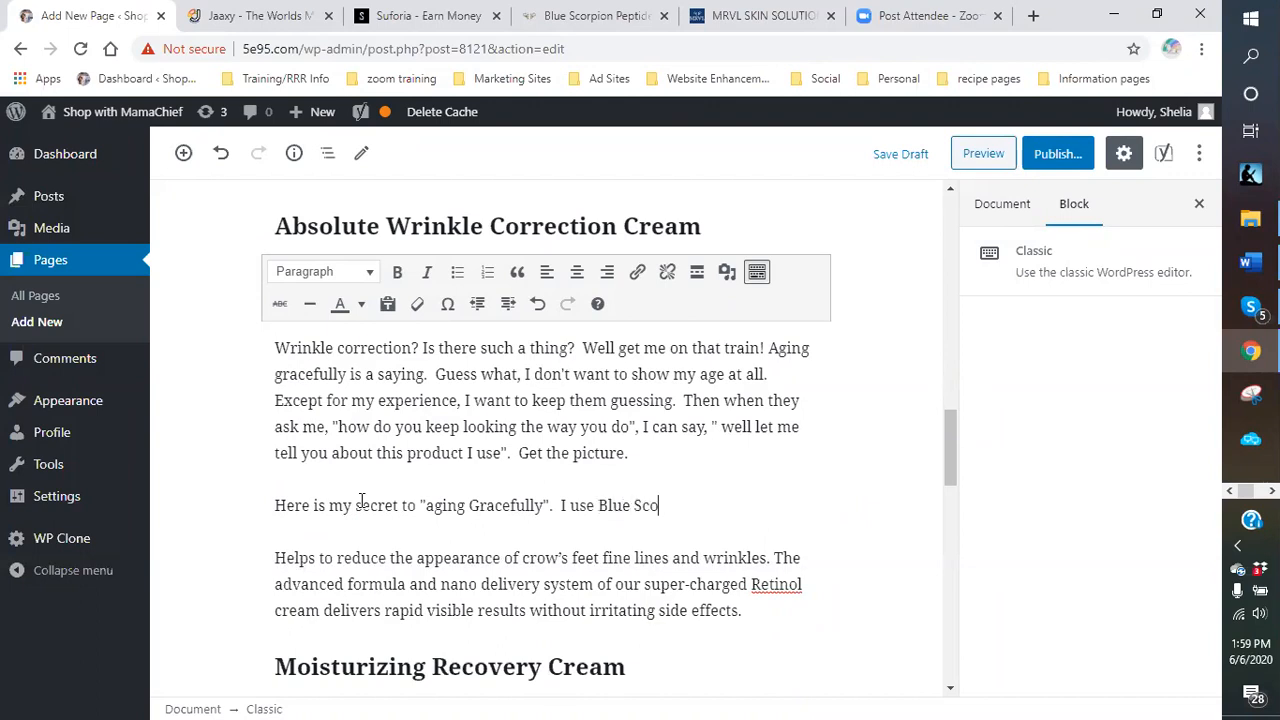
type("rpion Peptide Absolute Wrinkle correct")
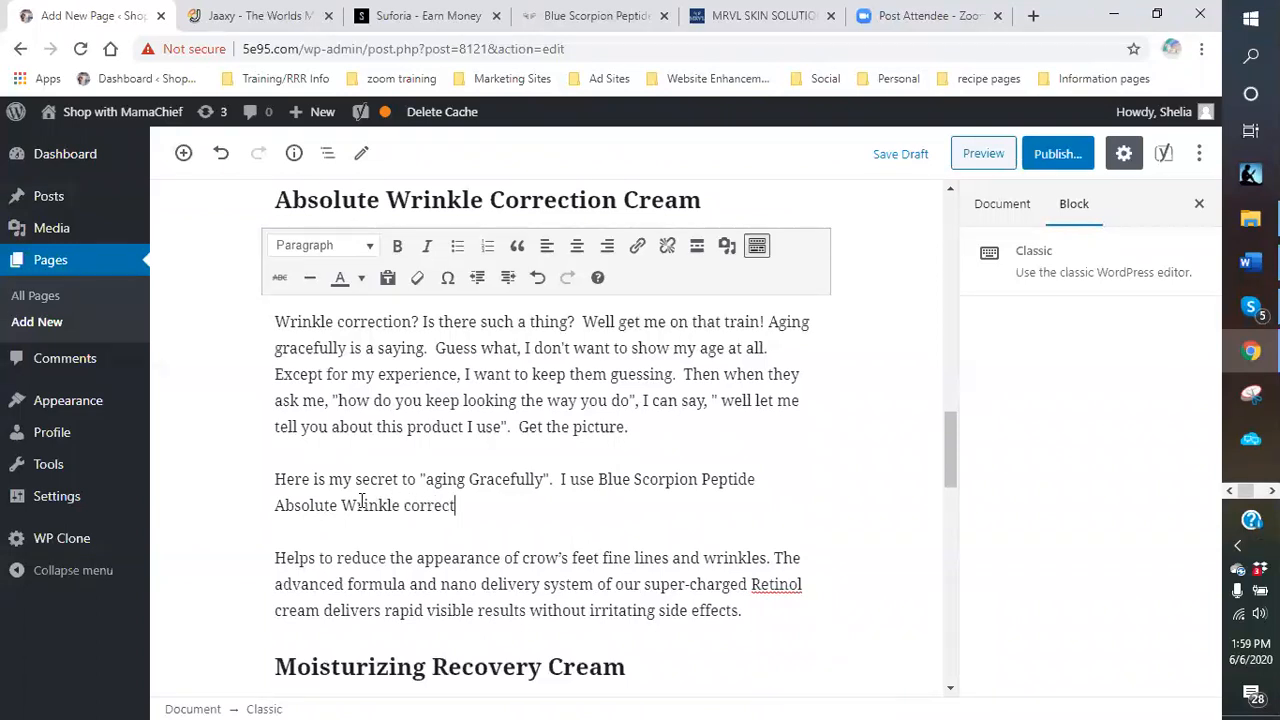
type("ion creme.")
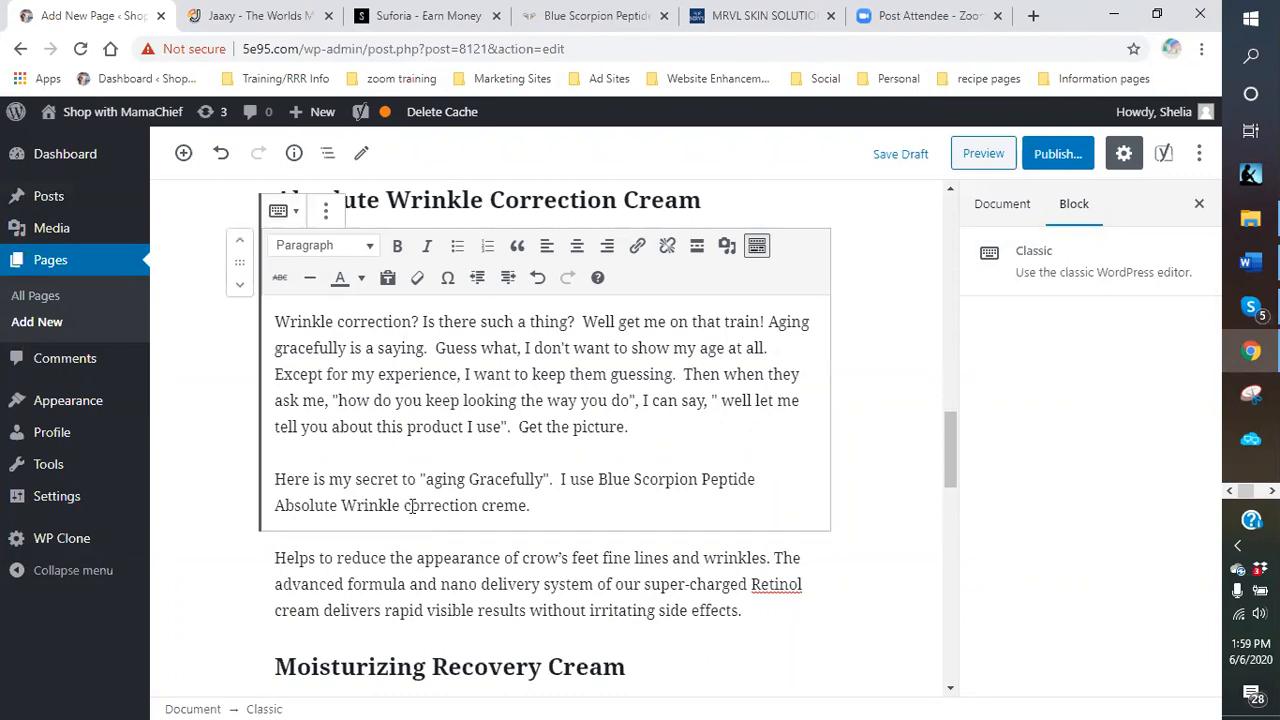
Capitalise 'Correction' and 'Creme' in the product name.
left_click(411, 505)
key("BackSpace")
type("C")
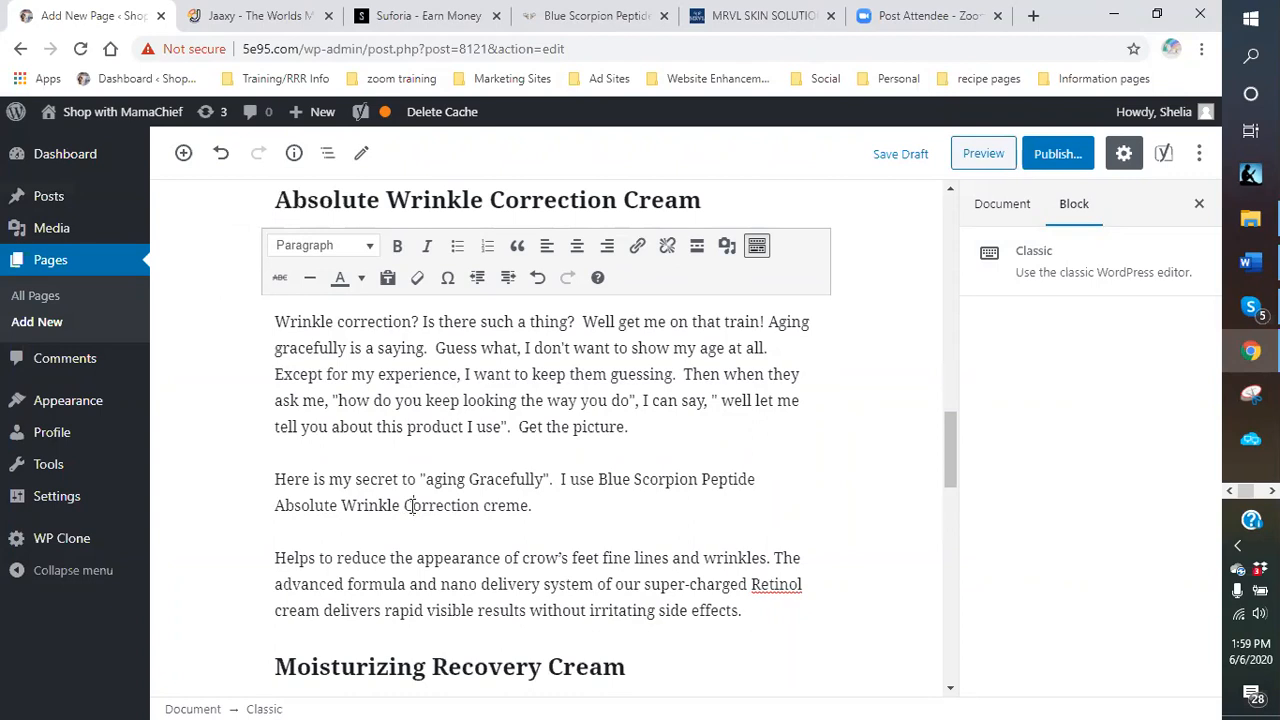
left_click(492, 510)
key("BackSpace")
type("C")
Continue the paragraph with 'This is a new product that utilized the peptides'.
left_click(583, 508)
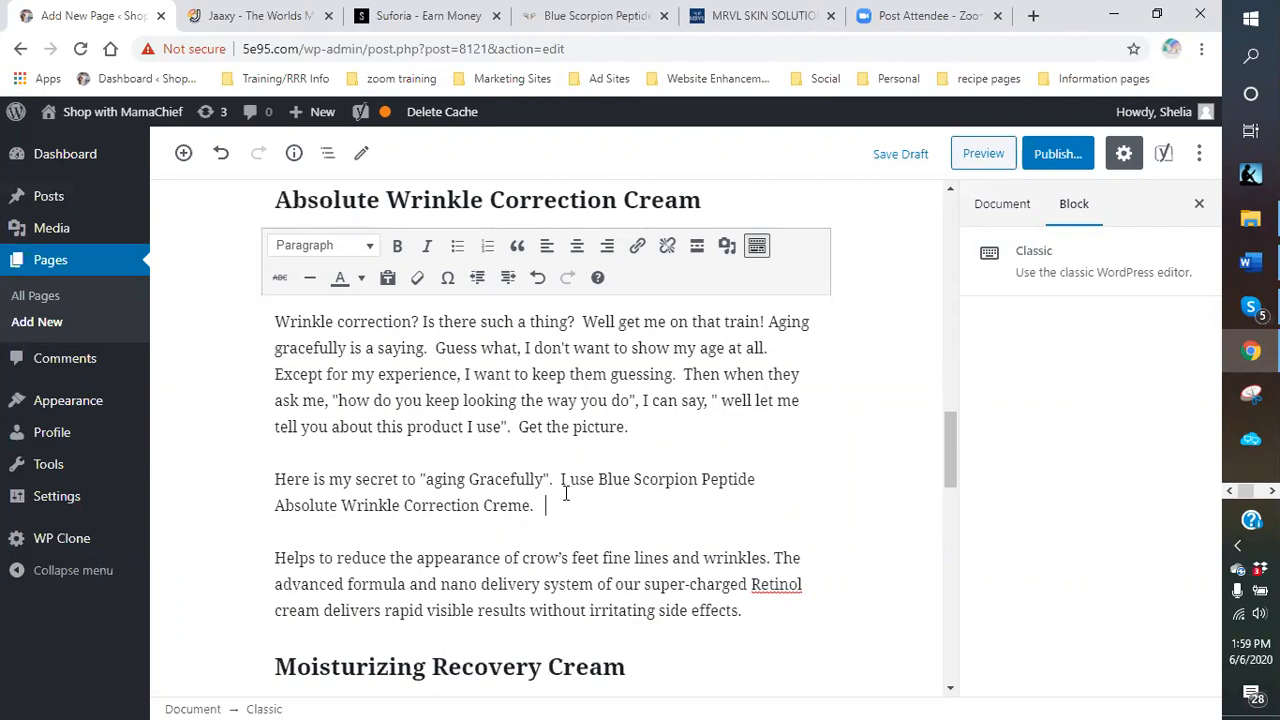
type("This is a new")
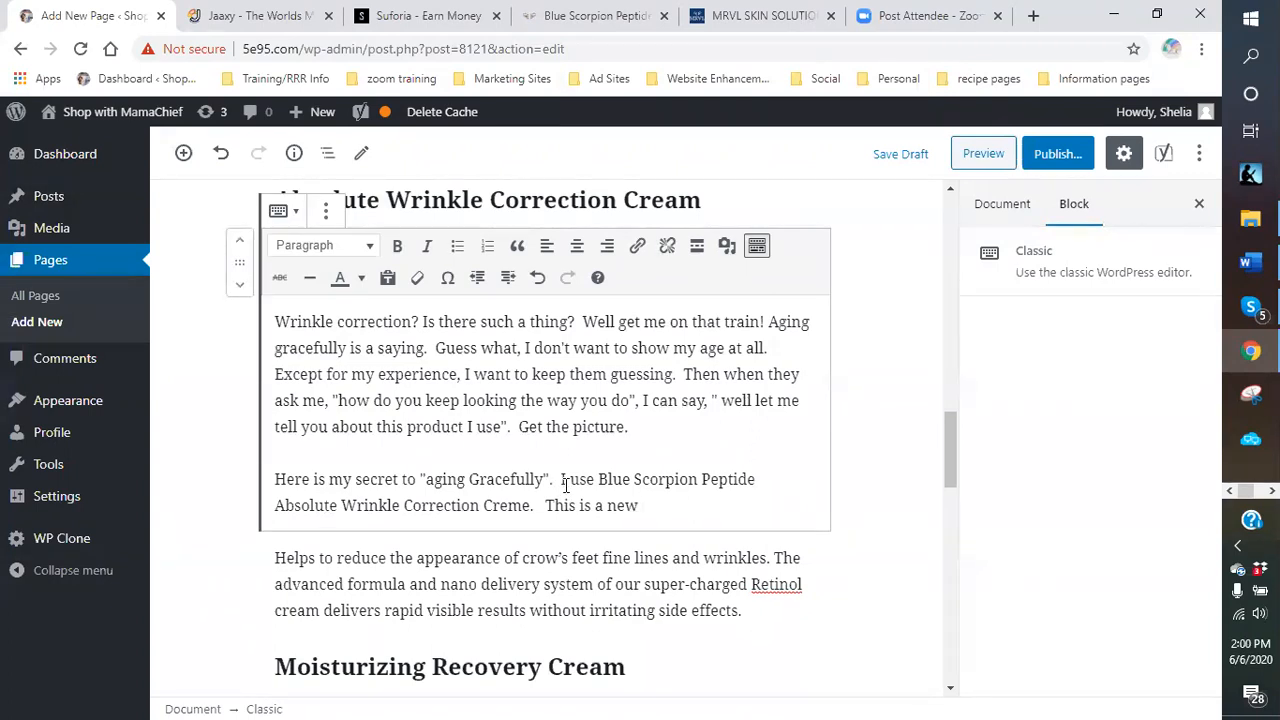
type("product th")
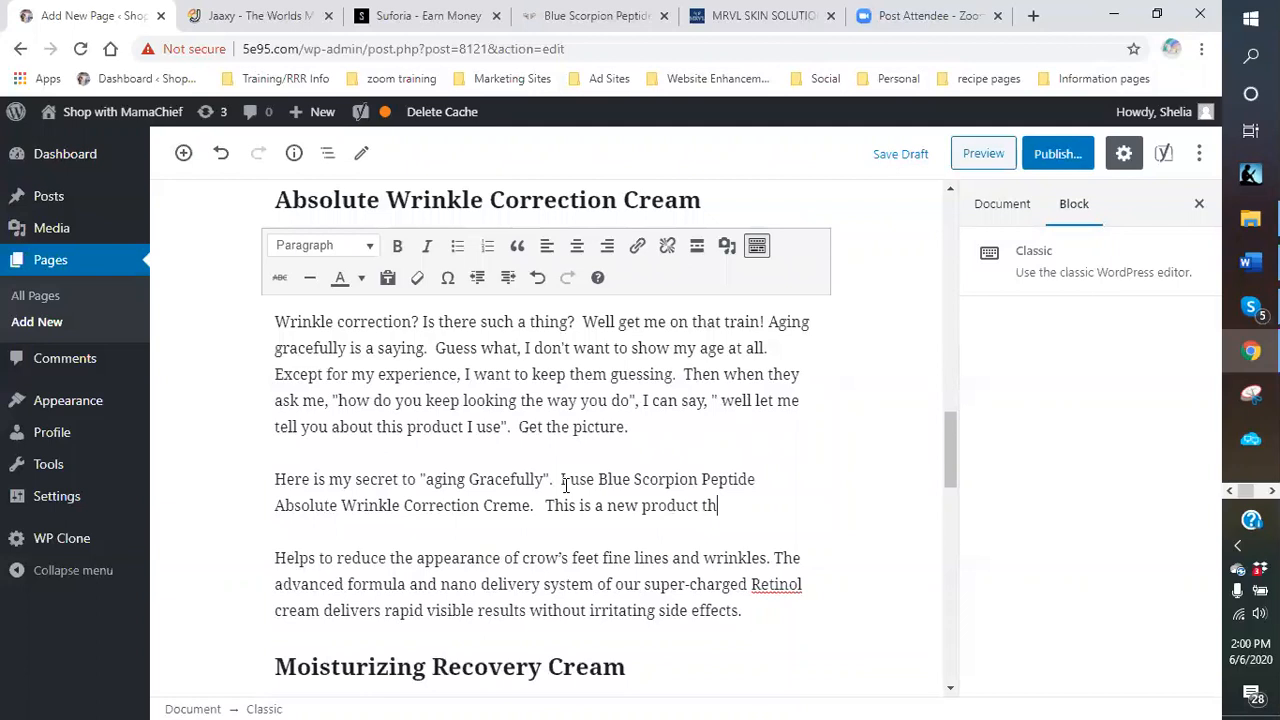
type("at utilized the peptides extracted for the venom of the blue")
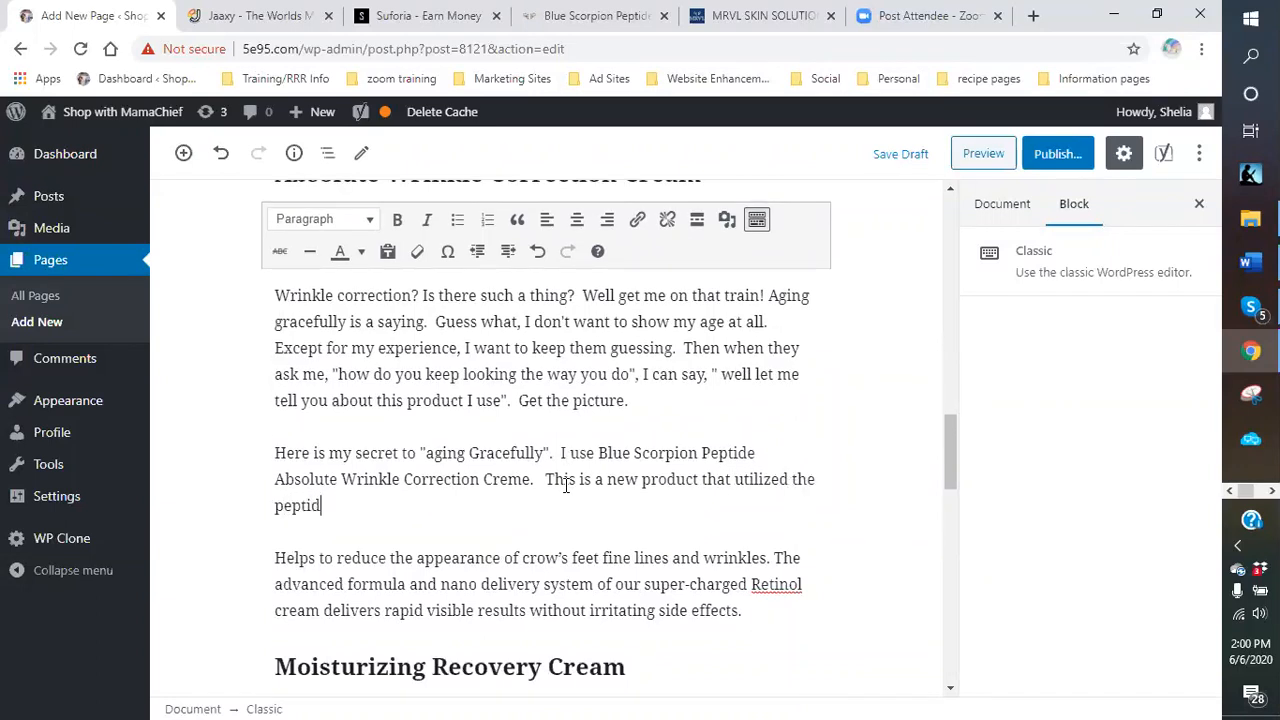
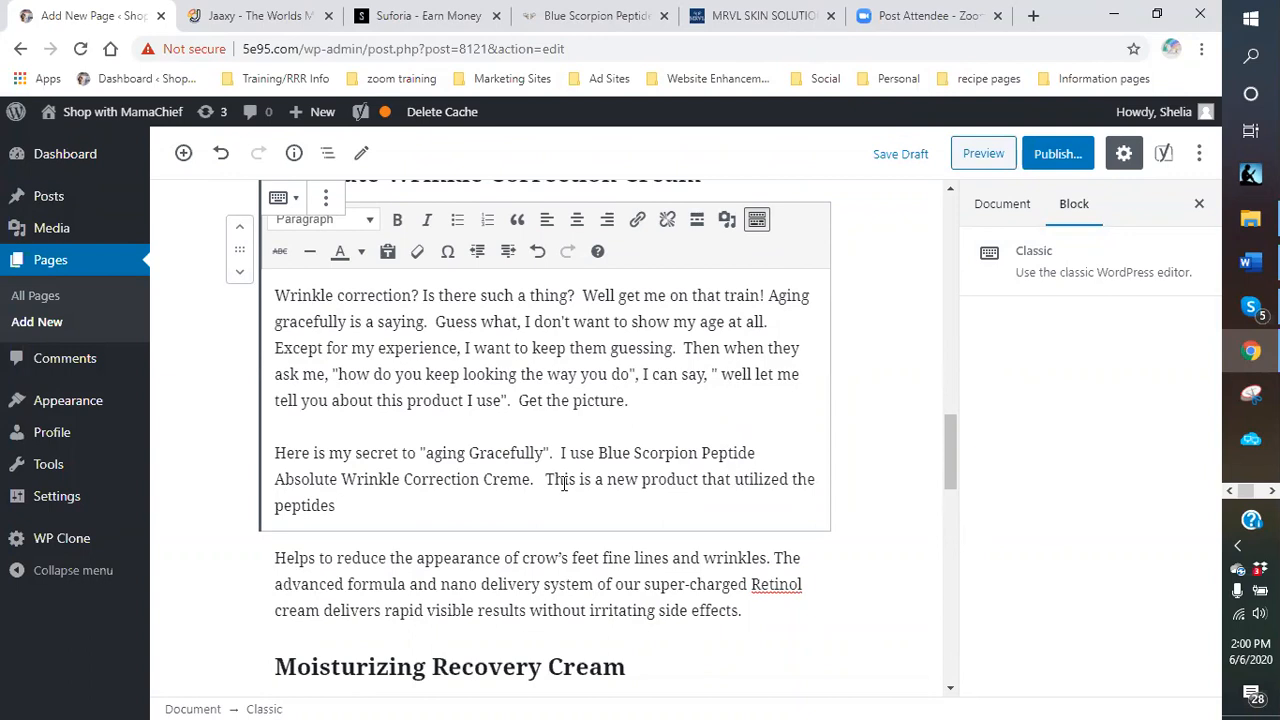
Add that the peptides come from Blue Scorpion venom and reduce crow's feet and wrinkles.
type("extracte")
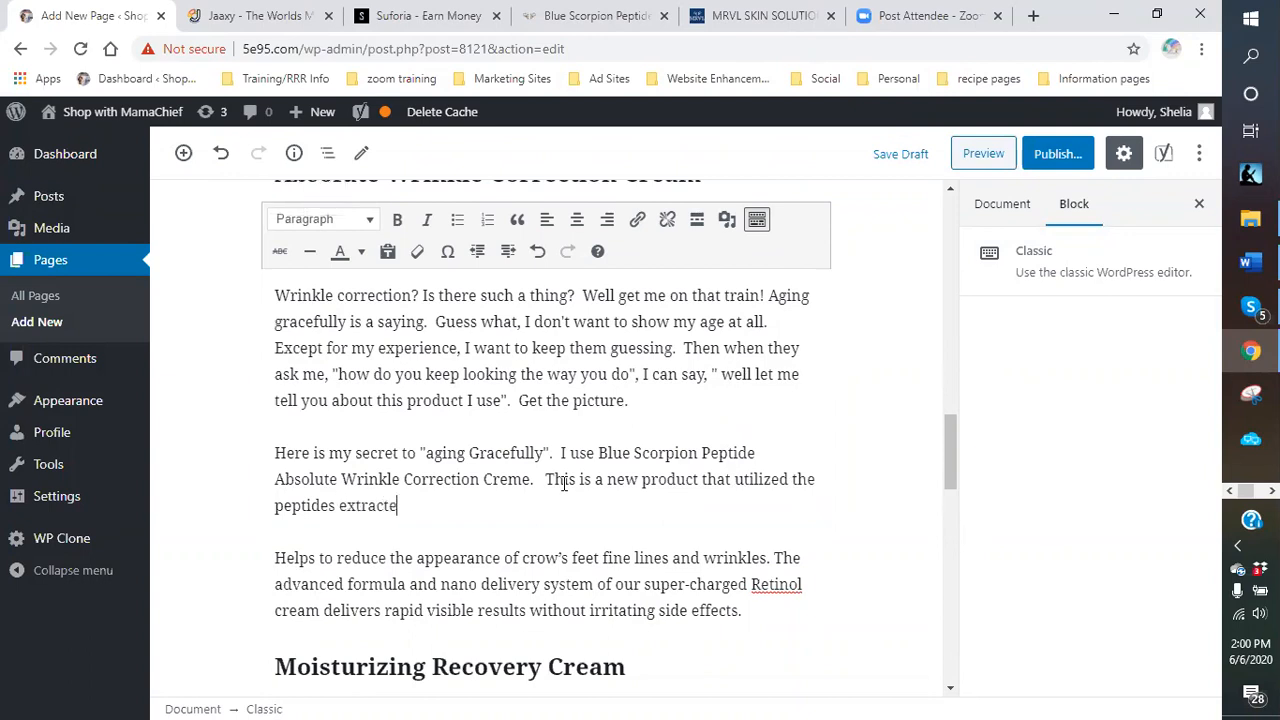
type("d for the venom of the blue")
key("BackSpace")
key("BackSpace")
key("BackSpace")
key("BackSpace")
type("Blue Scorpion.")
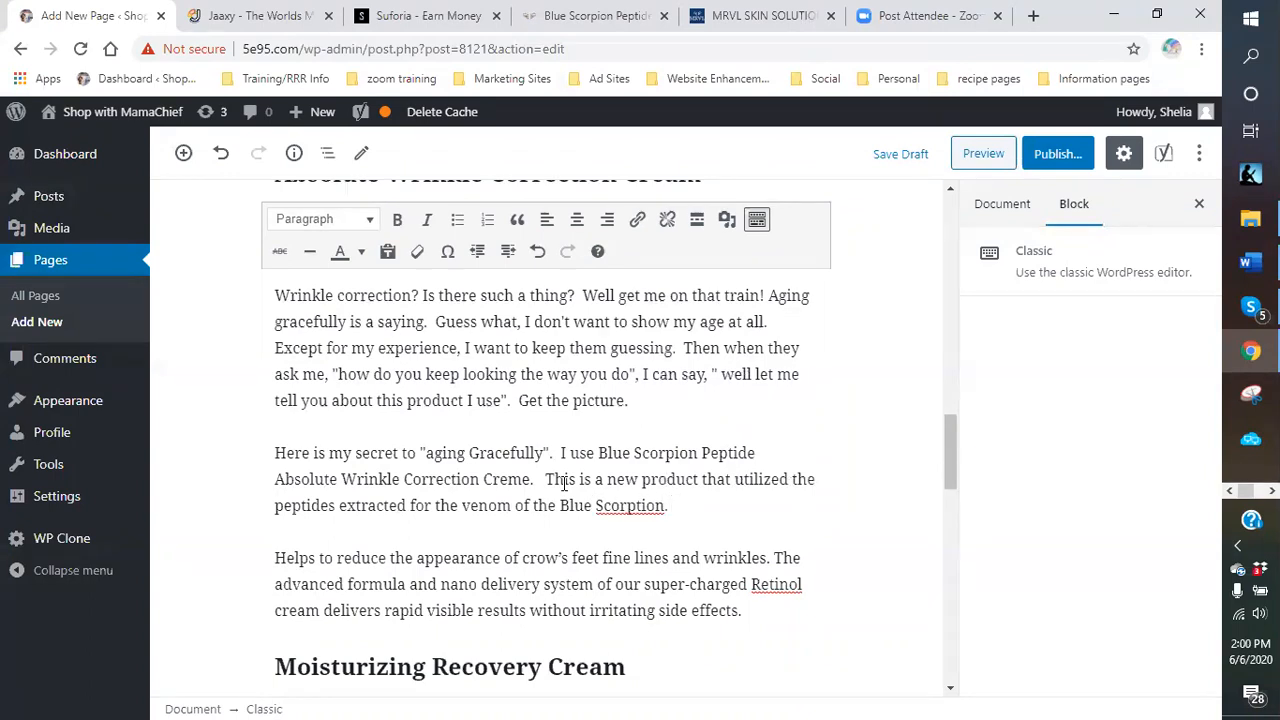
key("BackSpace")
key("BackSpace")
key("BackSpace")
key("BackSpace")
type("ion.  It helps in the")
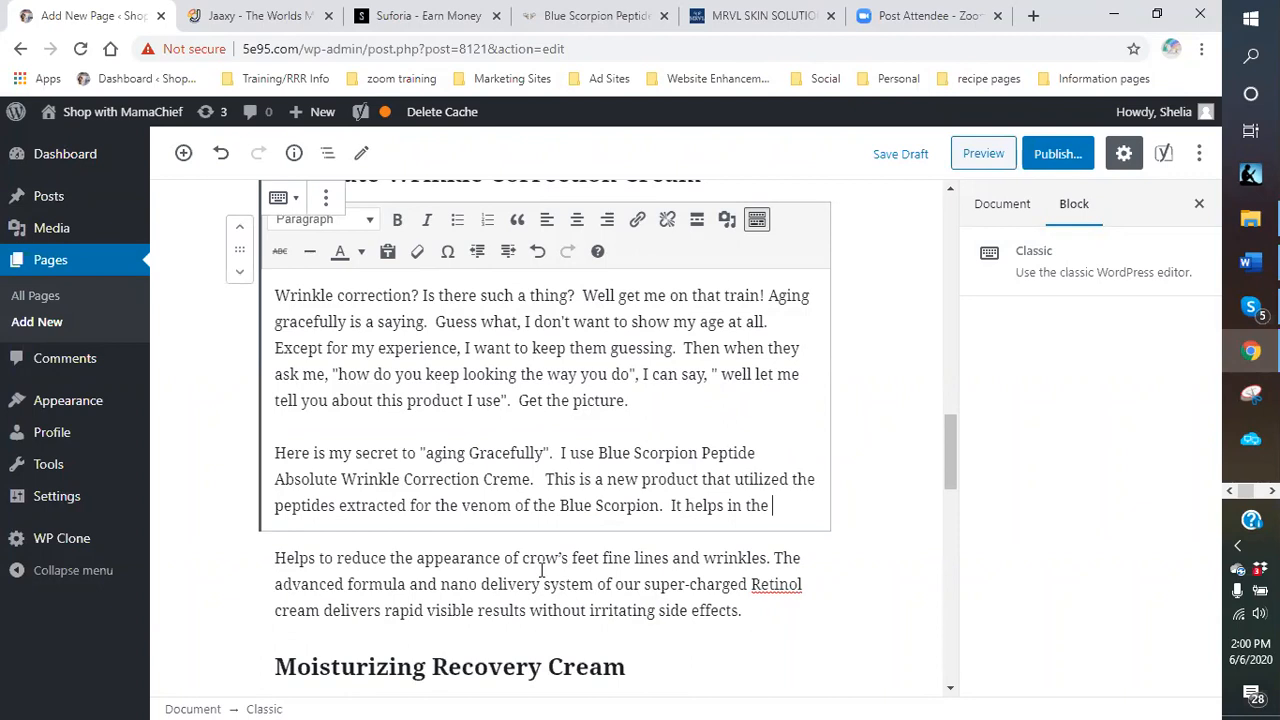
type("reductio")
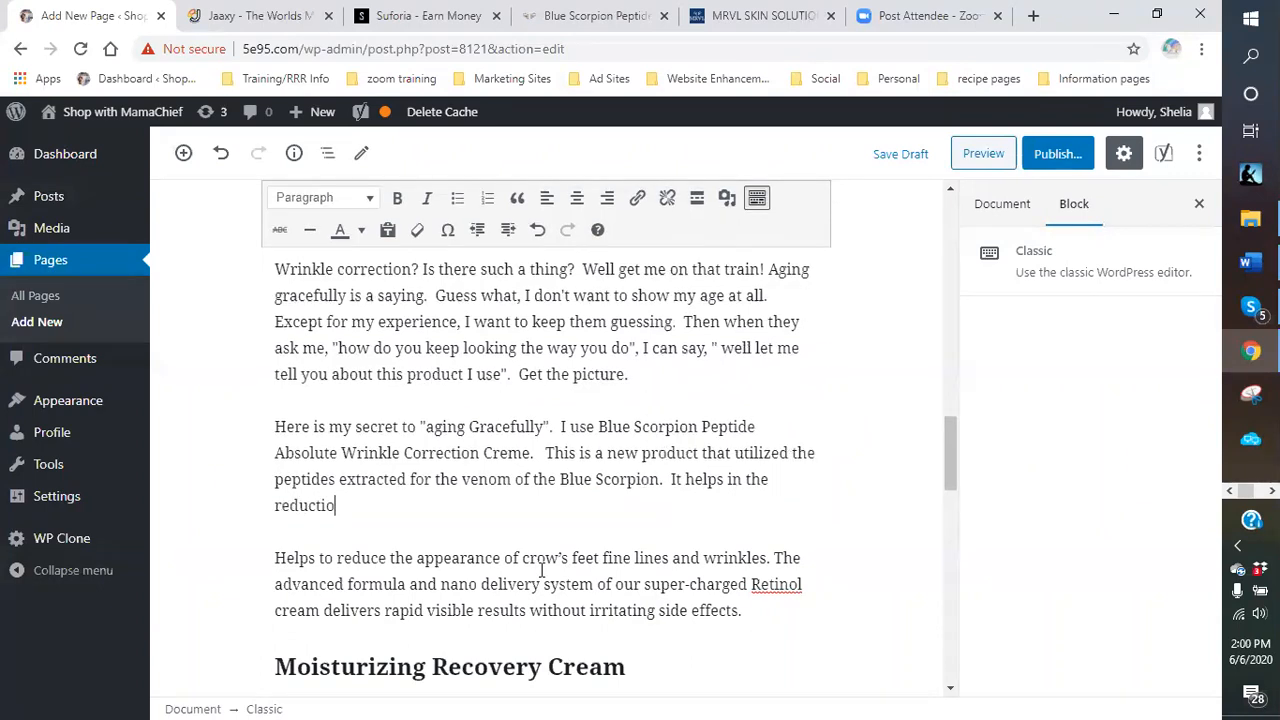
type("n of those fine lines ")
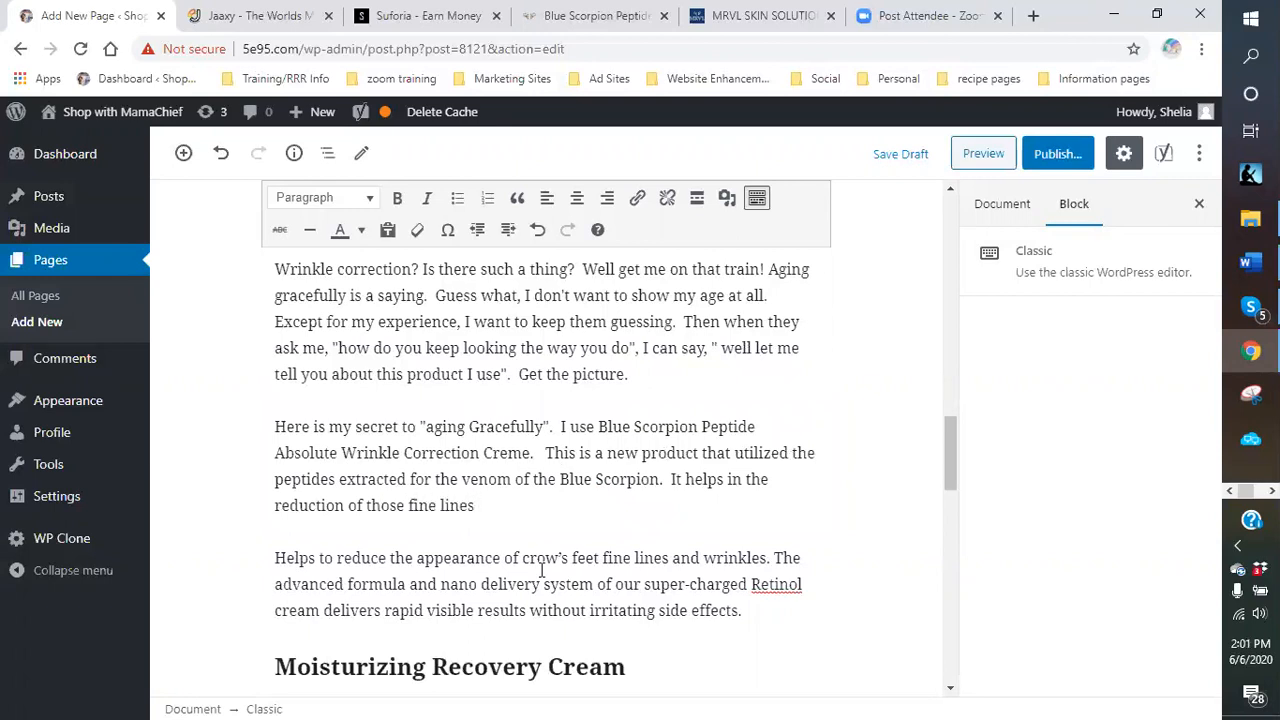
type("we call crow's feet ")
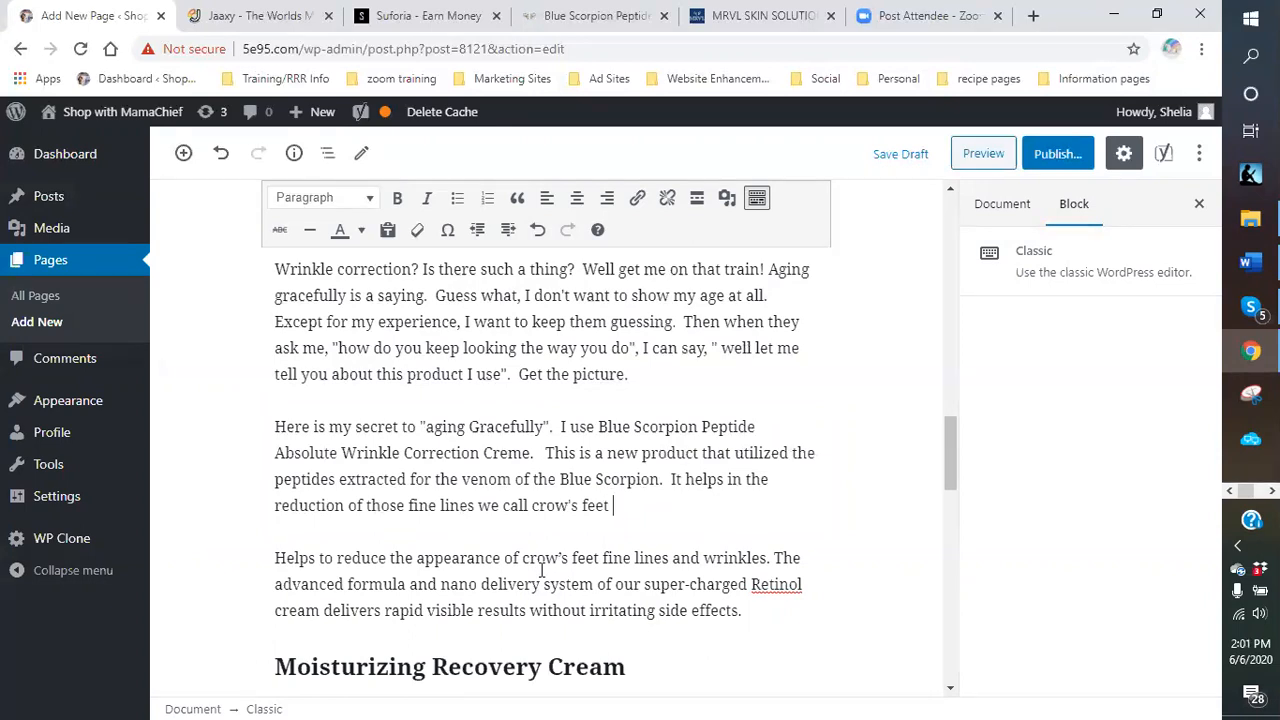
type("as well as the wri")
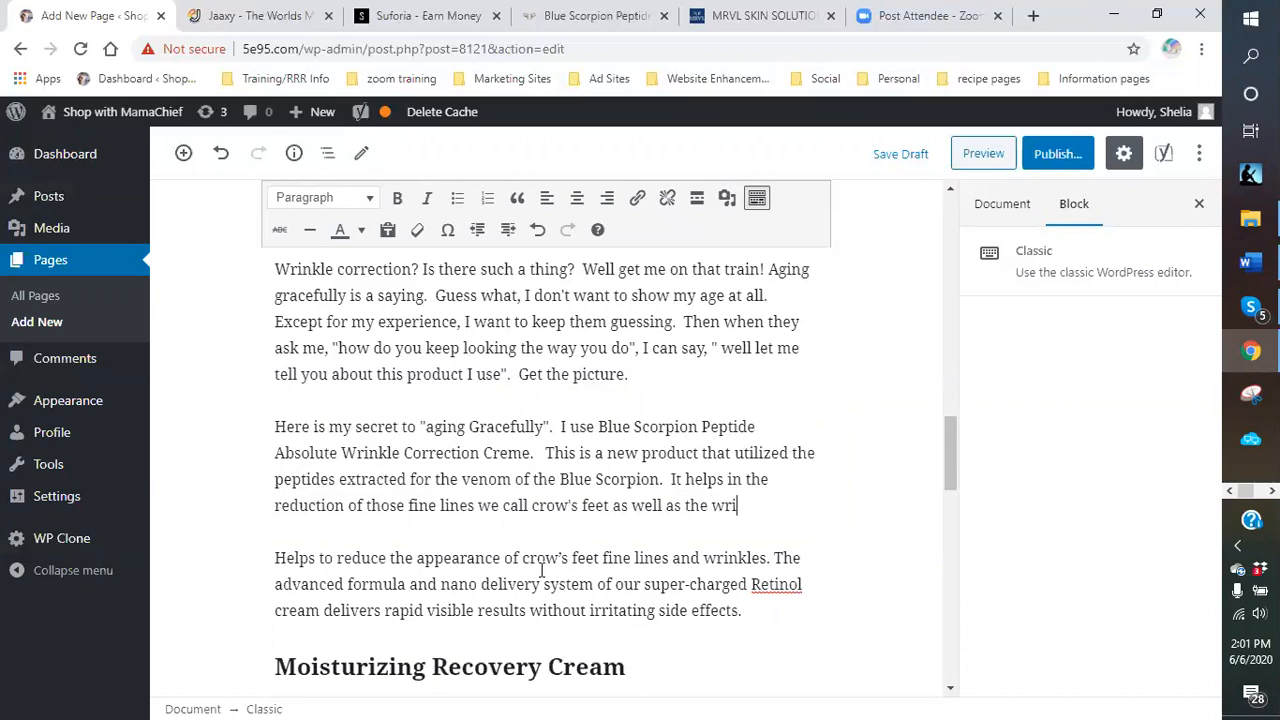
type("nkles associated with it.")
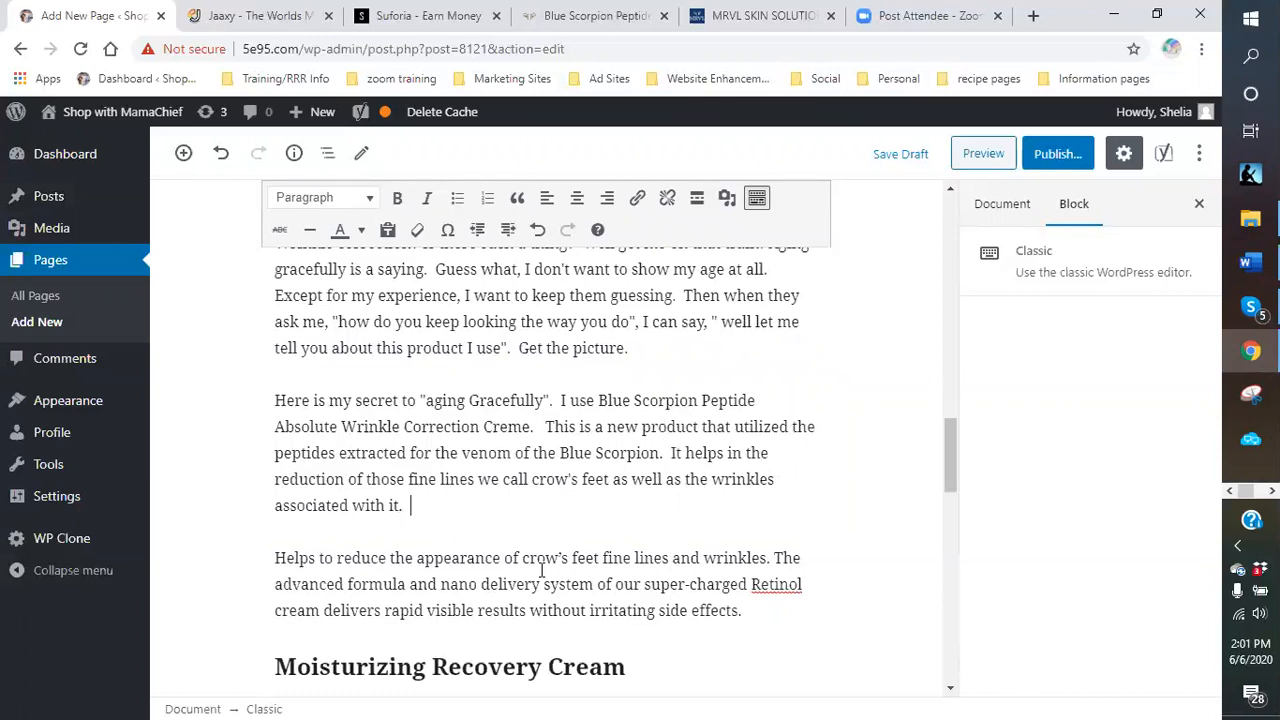
Continue with 'With the retinol that is super-charged with these peptides, this advanced formula'.
type("With the tetino")
key("BackSpace")
key("BackSpace")
key("BackSpace")
key("BackSpace")
key("BackSpace")
type("retio")
key("BackSpace")
type("nol")
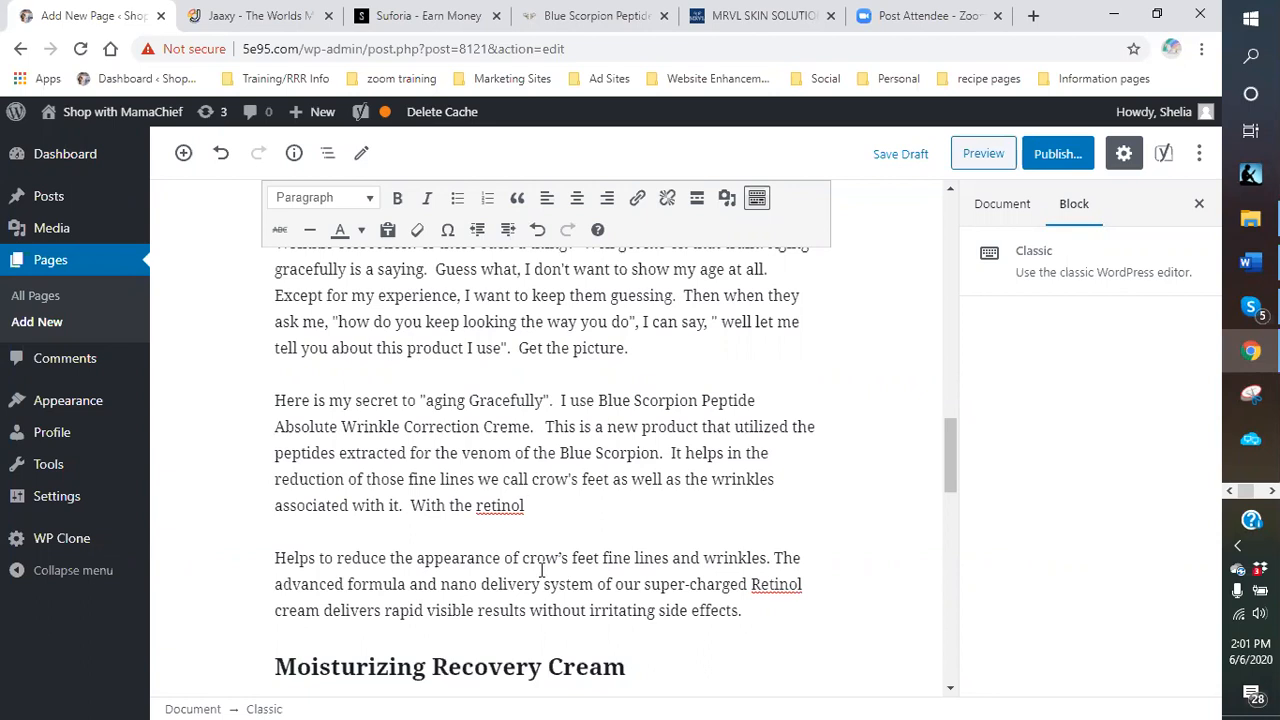
type("that is super-charge")
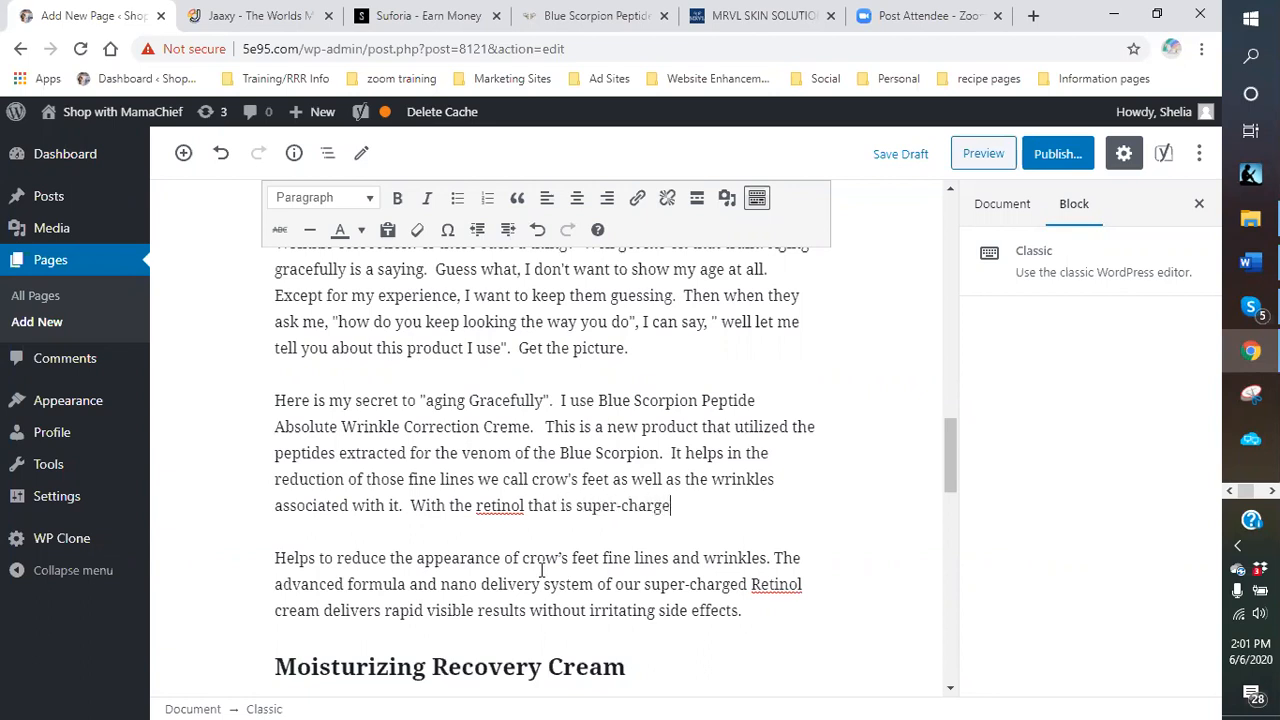
type("d with these pe")
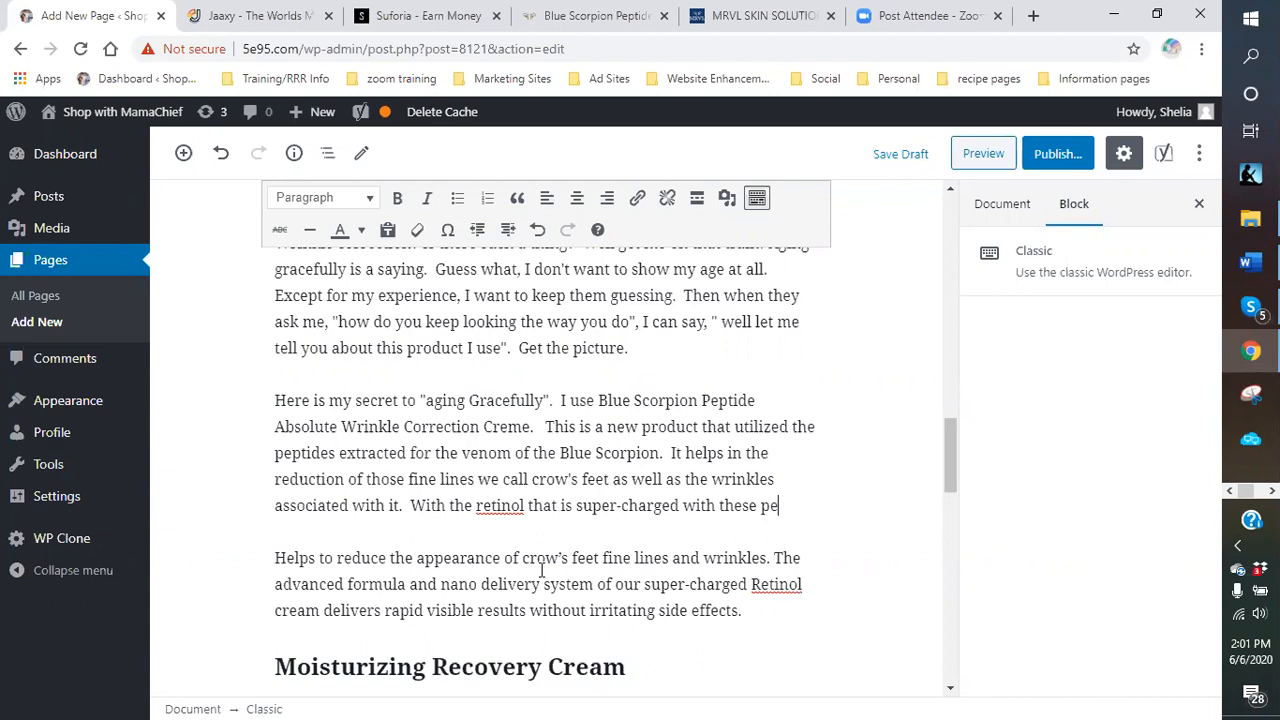
type("ptiees,")
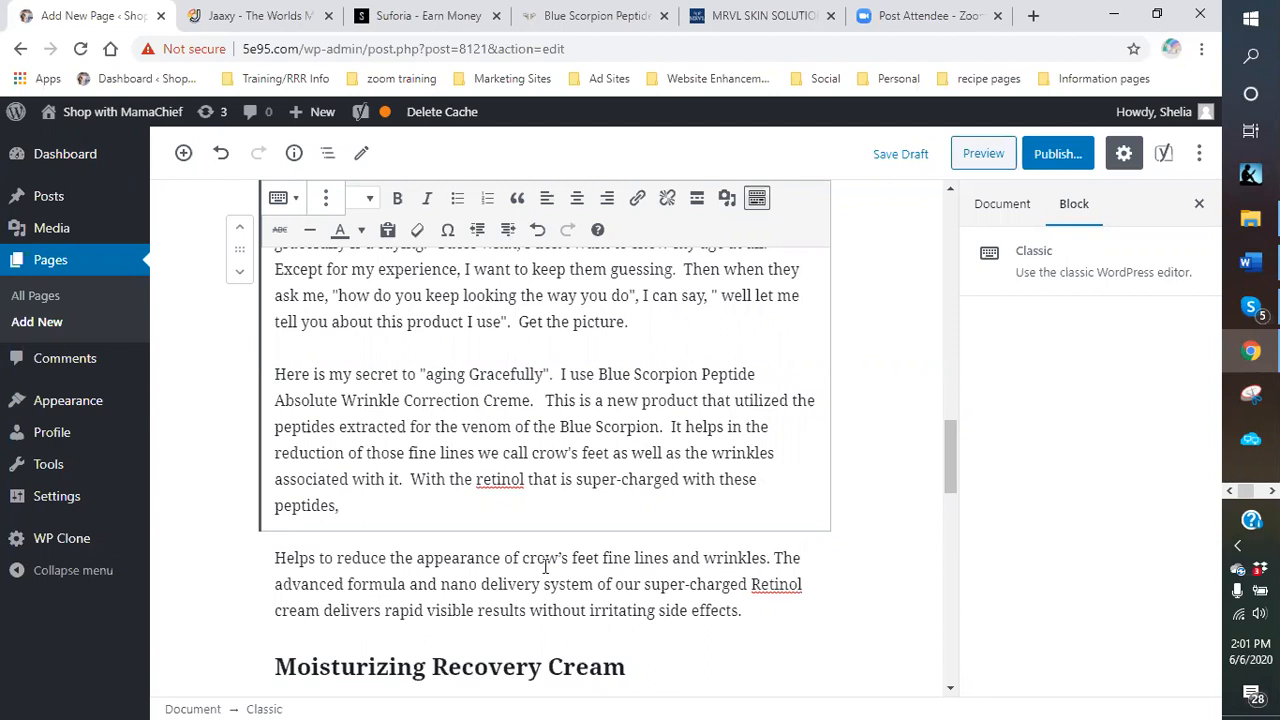
type(" this advanced formula")
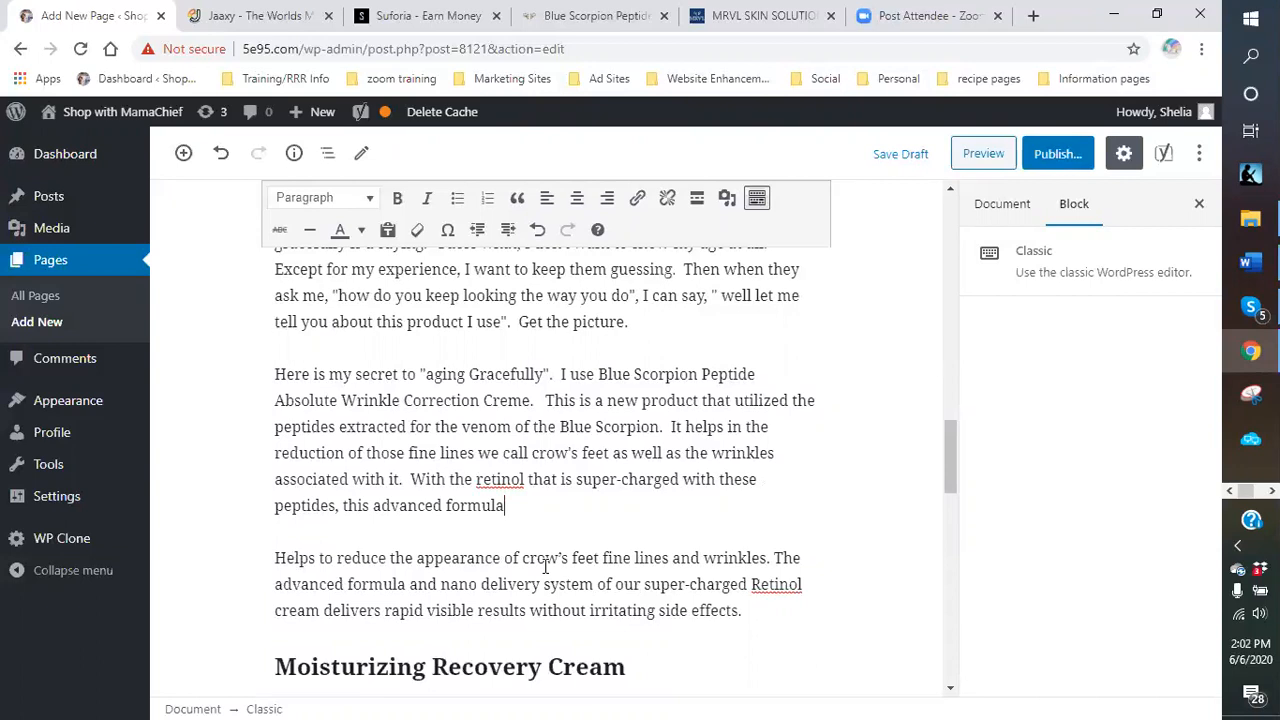
Add 'and nano delivery system helps repair this aggravating issues.'.
type("and non")
key("BackSpace")
key("BackSpace")
key("BackSpace")
type("non")
key("BackSpace")
type("anao")
type("o develive")
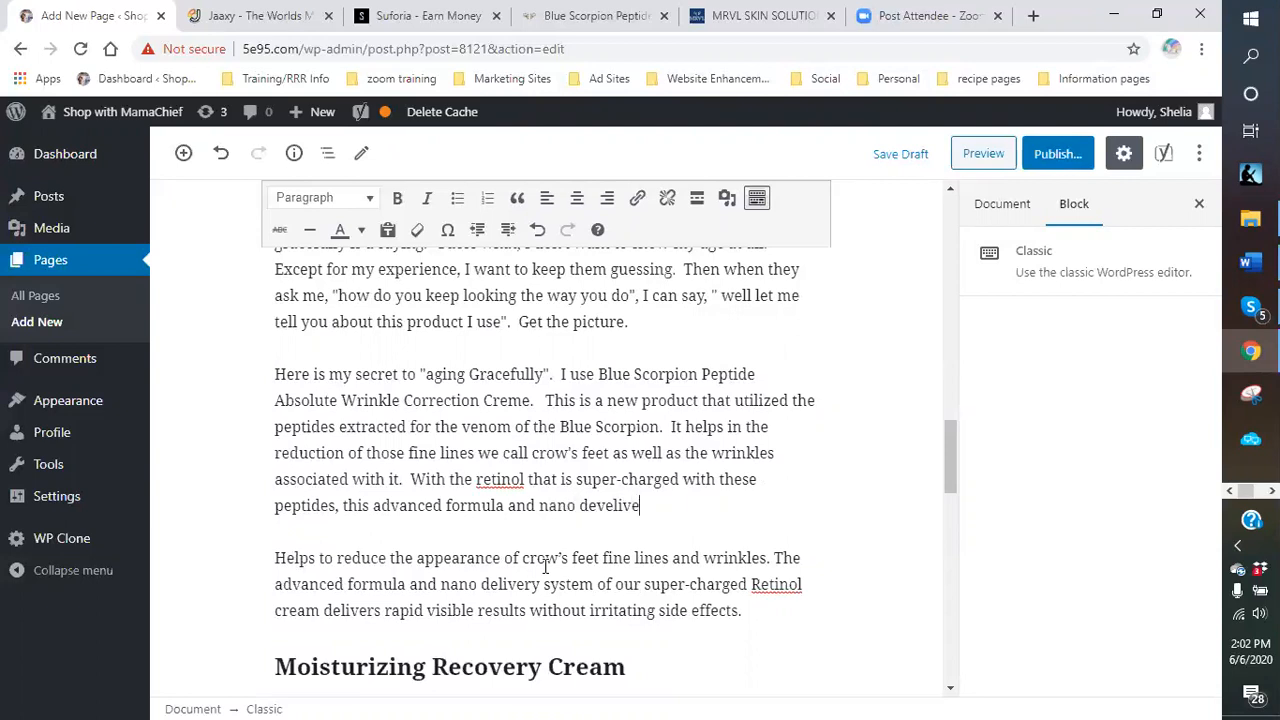
type("r")
key("BackSpace")
key("BackSpace")
key("BackSpace")
key("BackSpace")
type("iv")
key("BackSpace")
key("BackSpace")
key("BackSpace")
type("livery system")
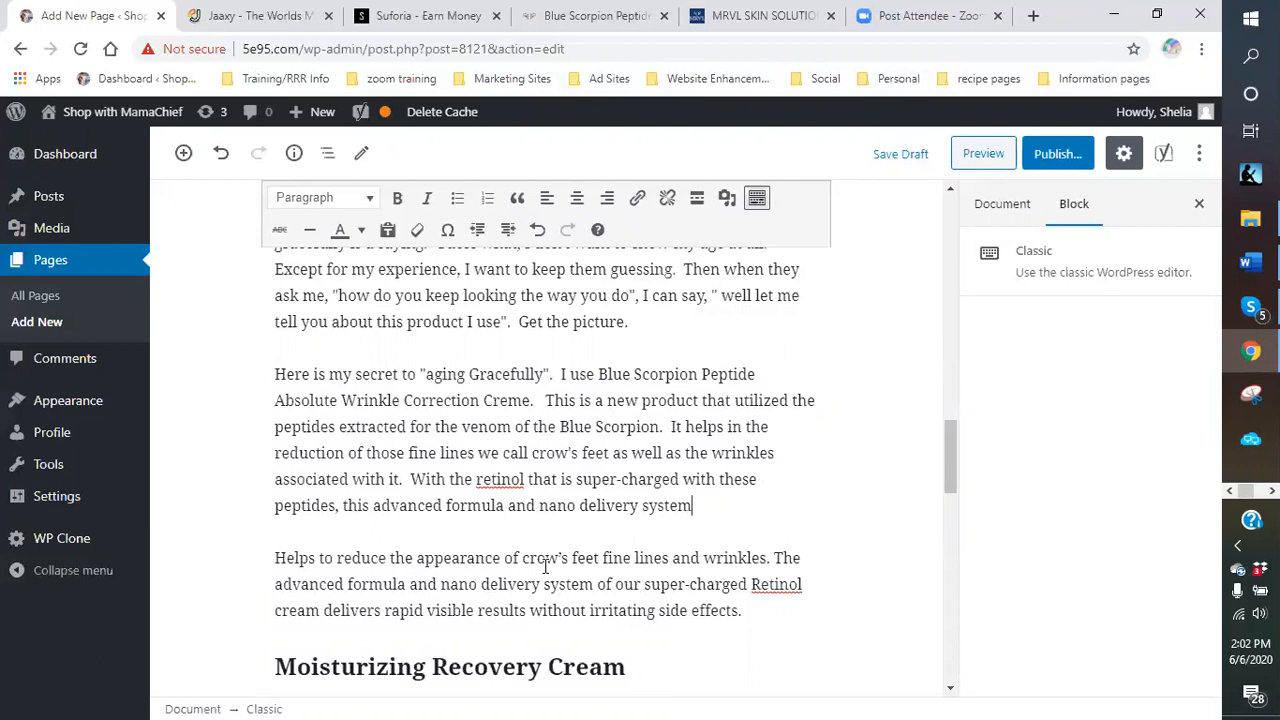
type(" helps repair this aggravati")
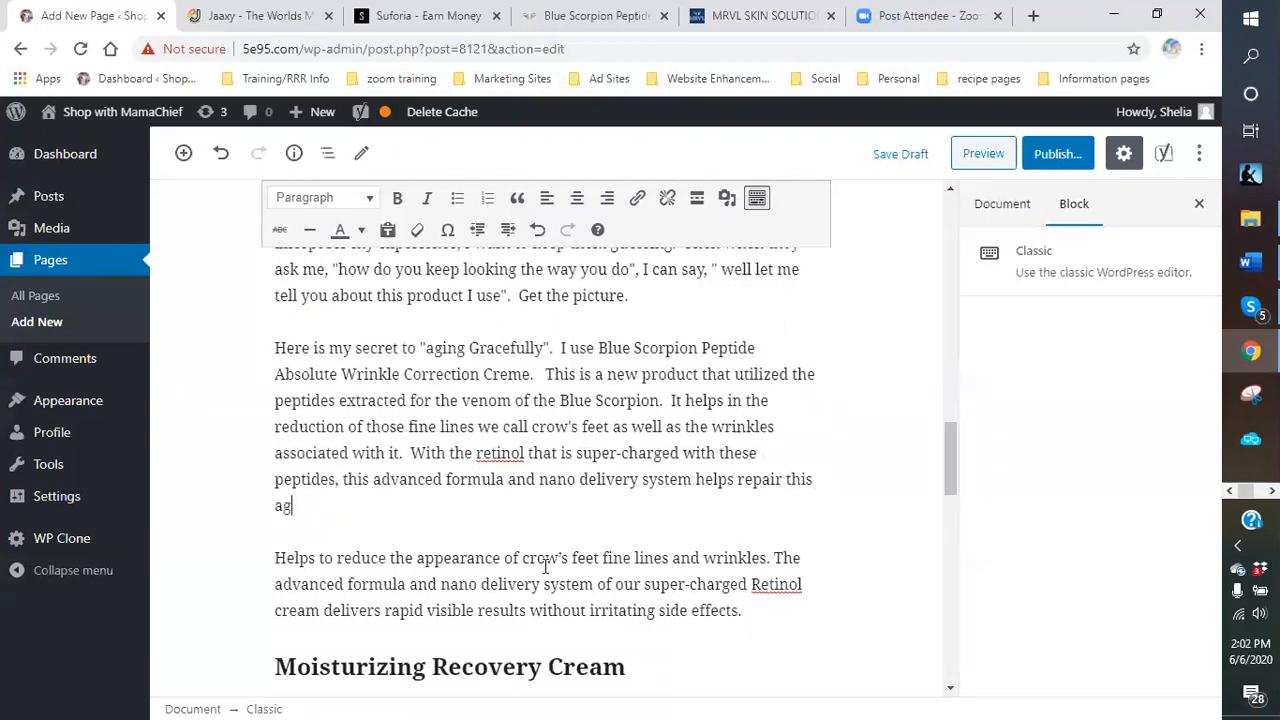
type("ng ")
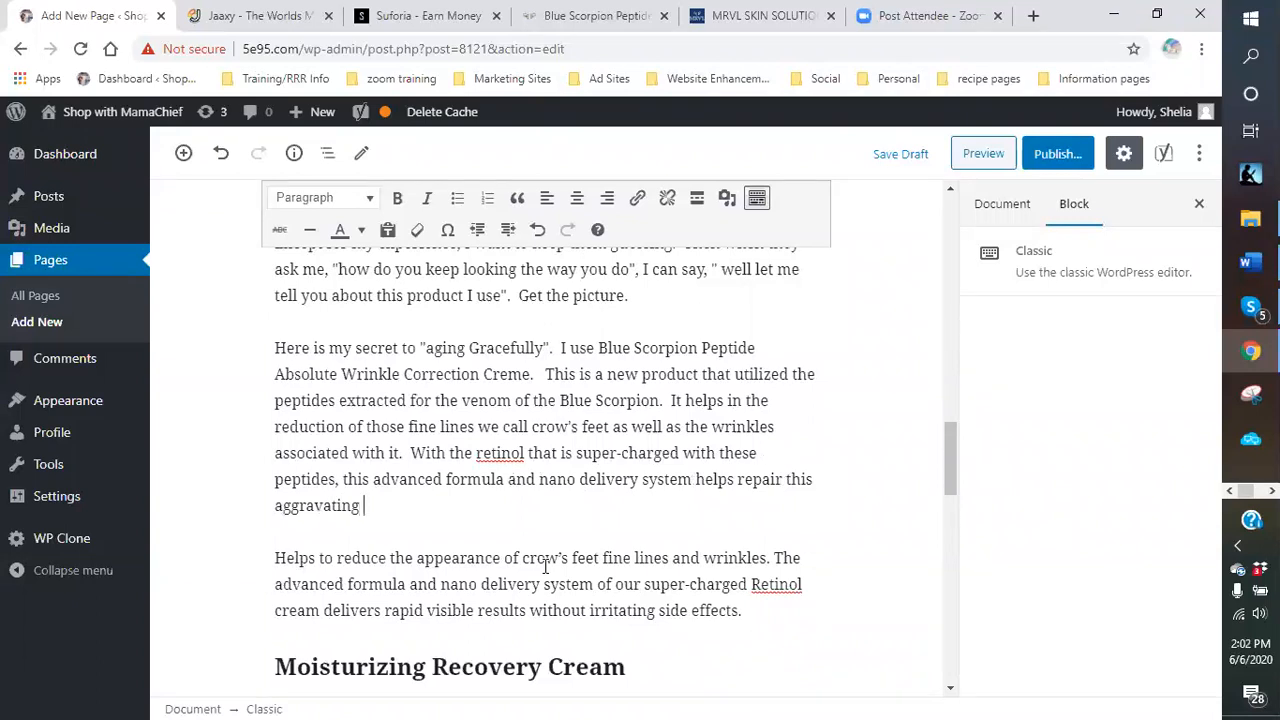
type("issues.")
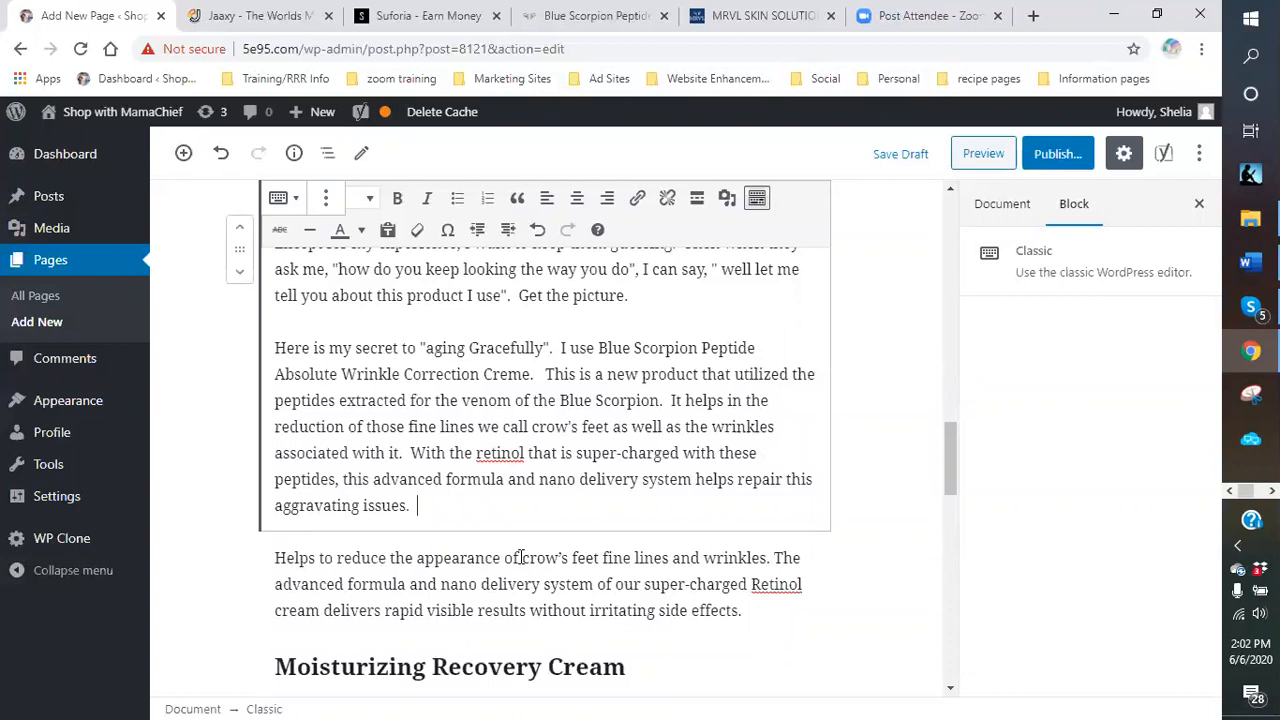
Finish with 'Because it is derived from natural ingredients… little to no irritating side effect.'.
type("Beca")
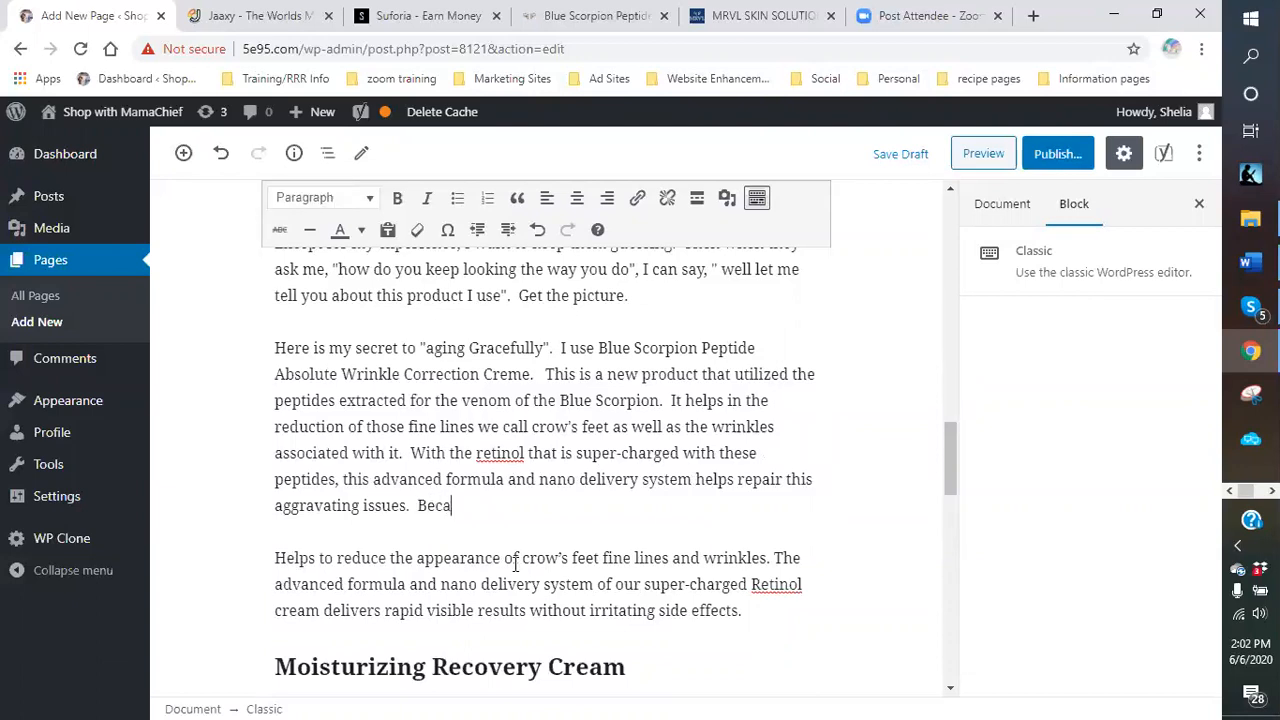
type("use it is dev")
key("BackSpace")
type("ravating issues.  Because it is derived from ")
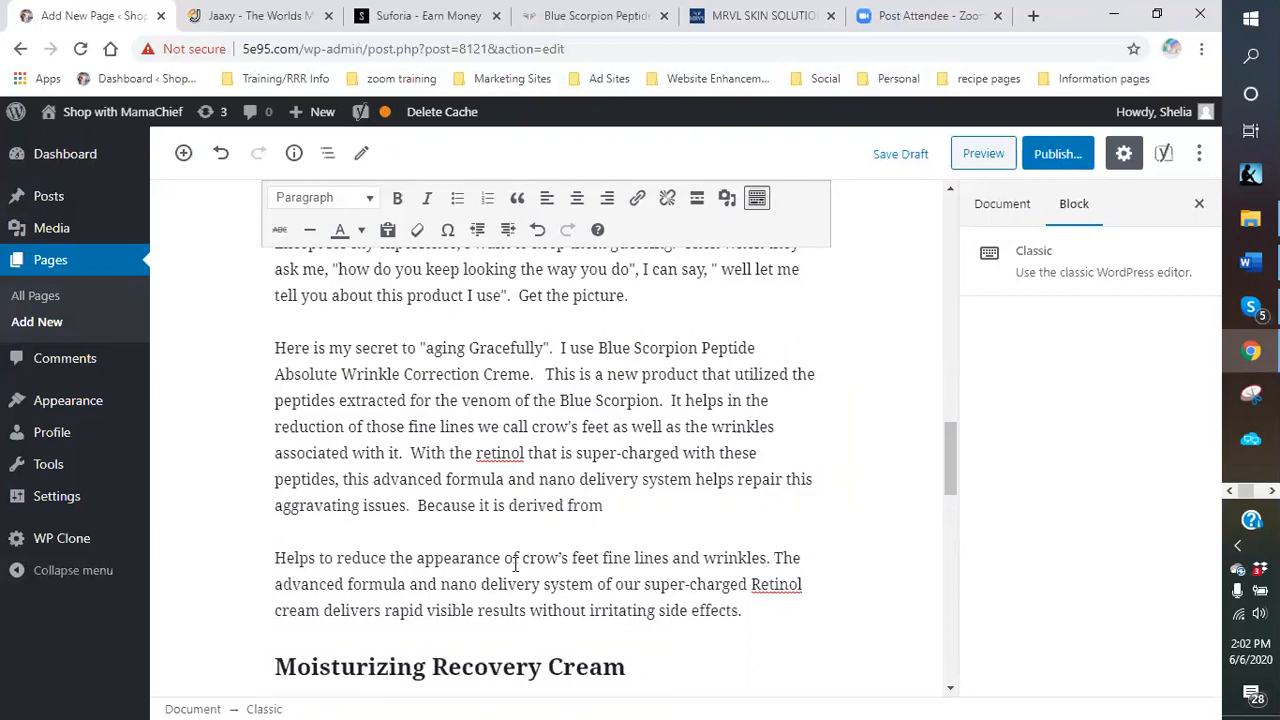
type("natural ingredien")
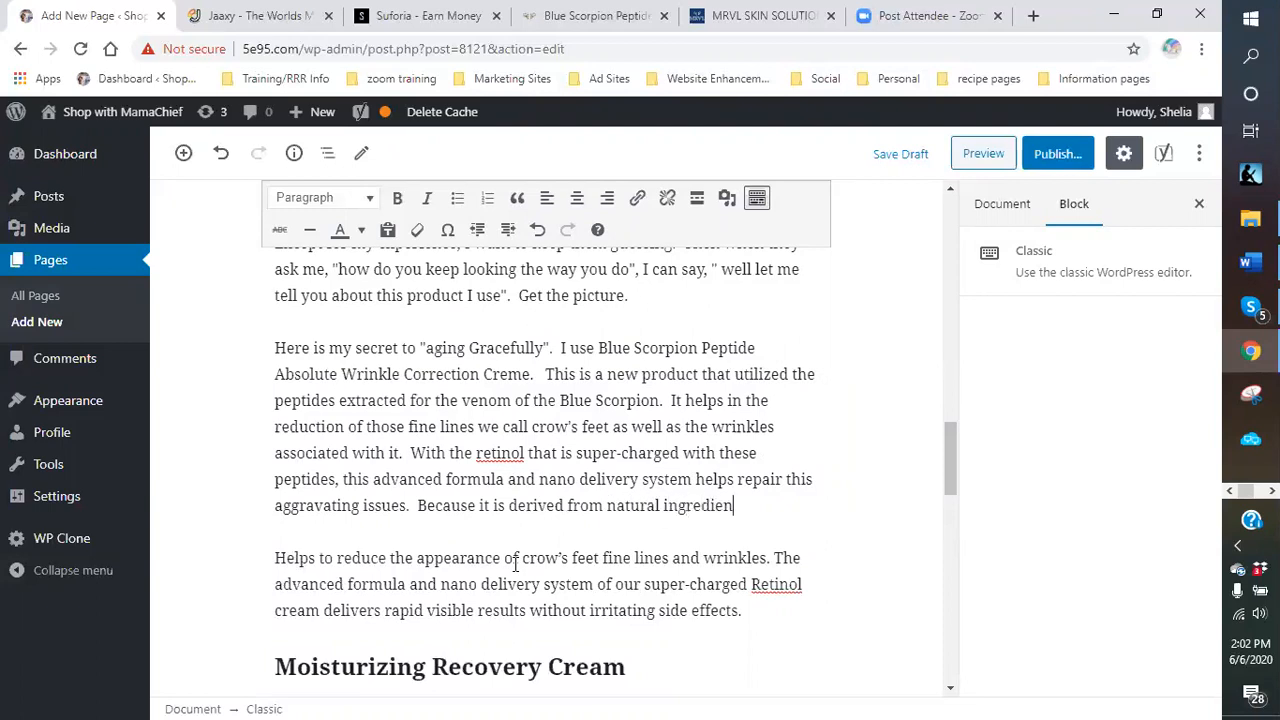
type("ts, the result ca")
type("n be ach")
type("ievew")
key("BackSpace")
type("d wit")
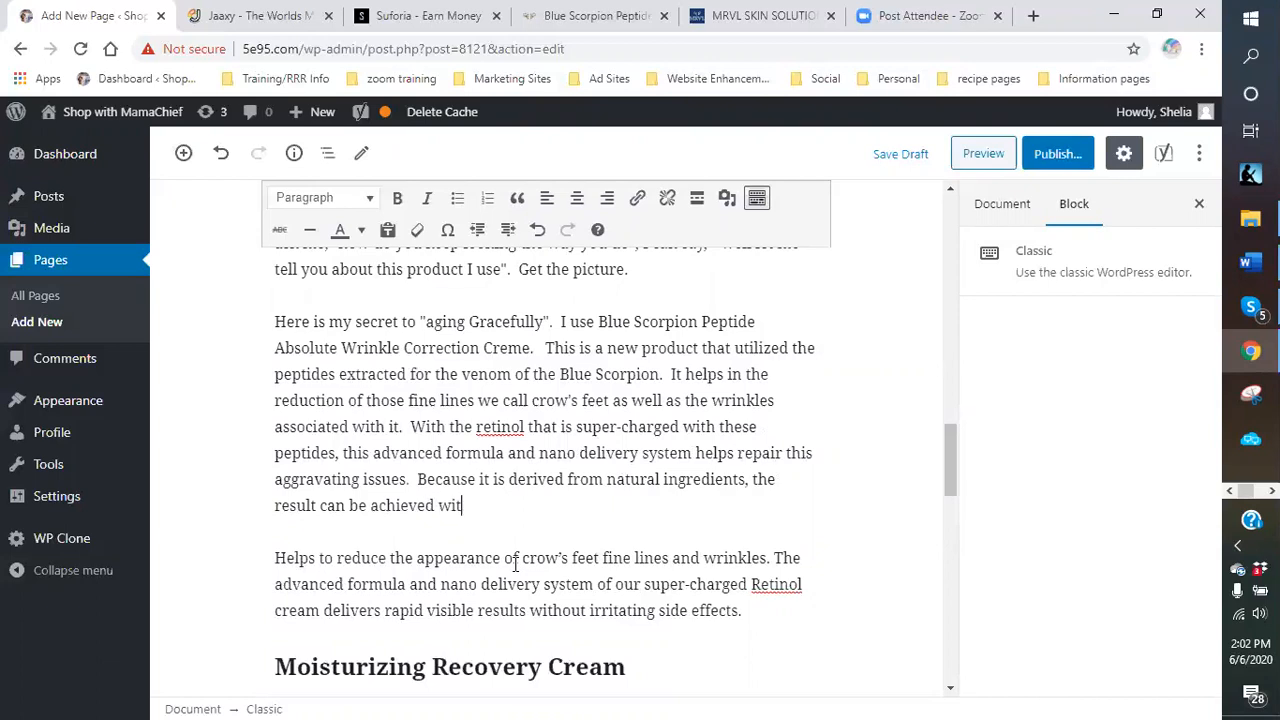
type("h little to no irriatin")
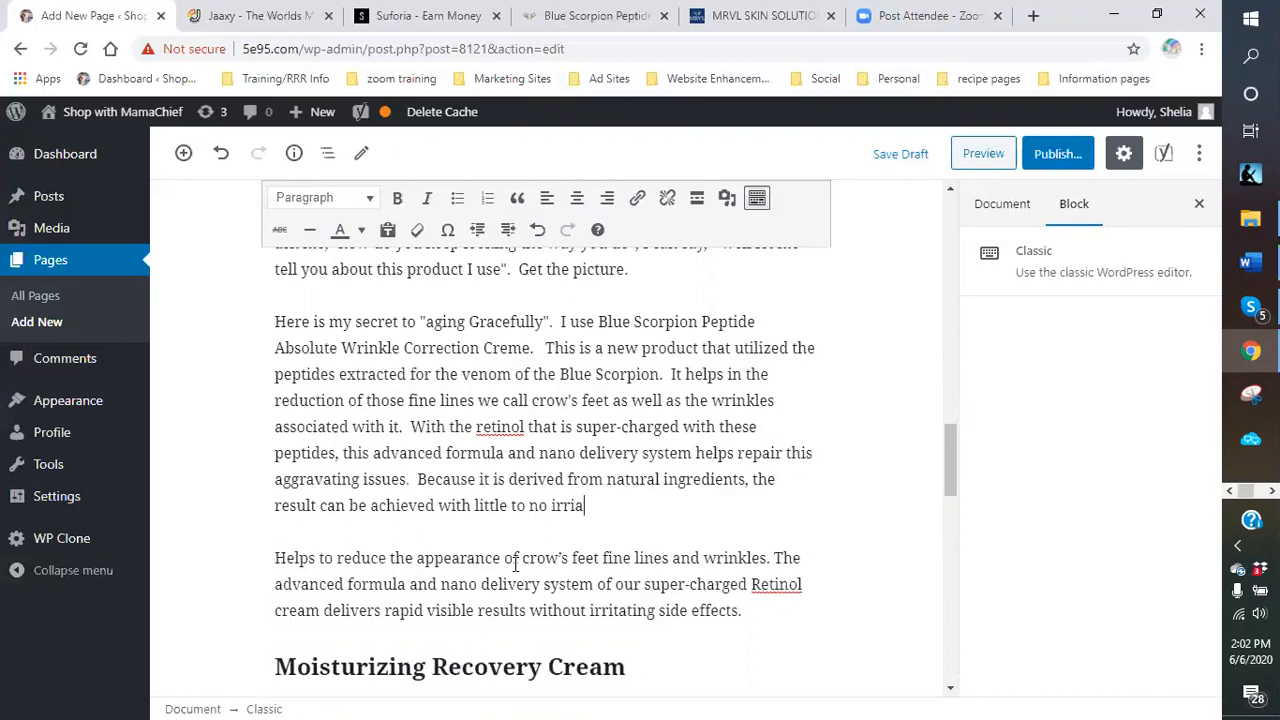
key("BackSpace")
key("BackSpace")
type("itating side effect.")
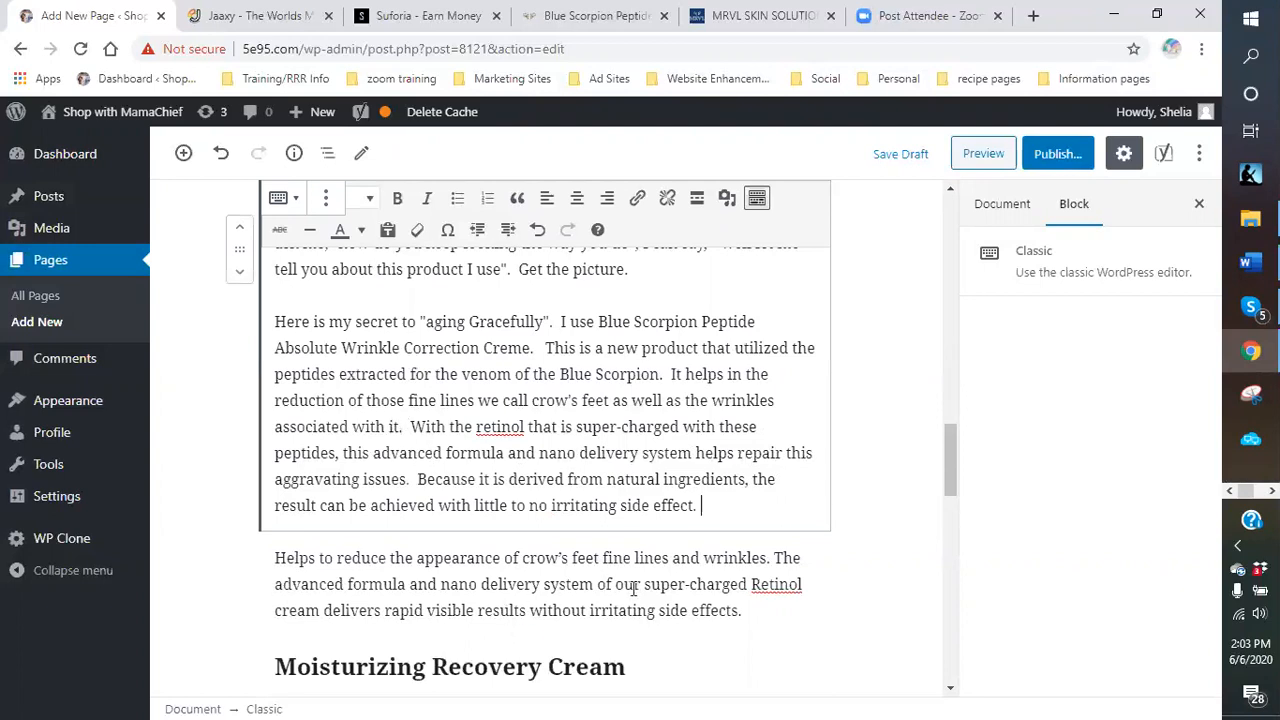
Remove the 'Helps to reduce the appearance of crow's feet' block from the page.
scroll(530, 480, "up", 2)
scroll(532, 383, "down", 2)
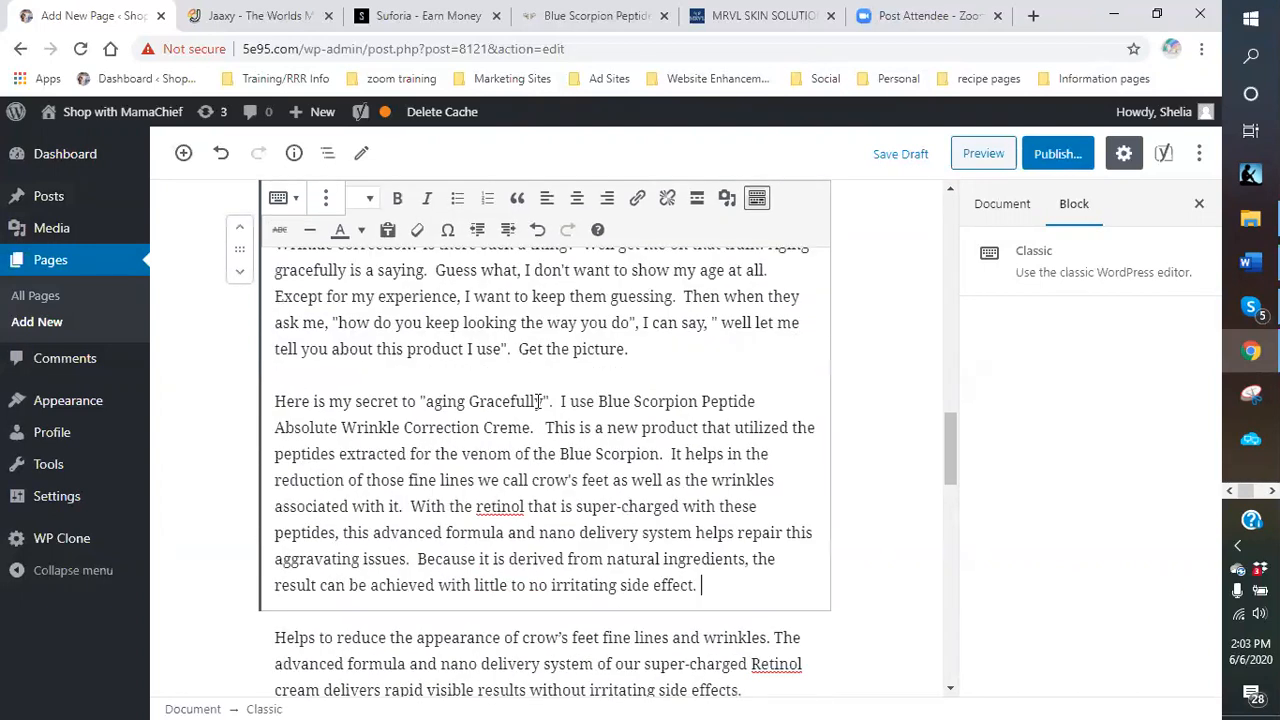
scroll(660, 363, "up", 1)
scroll(620, 362, "up", 1)
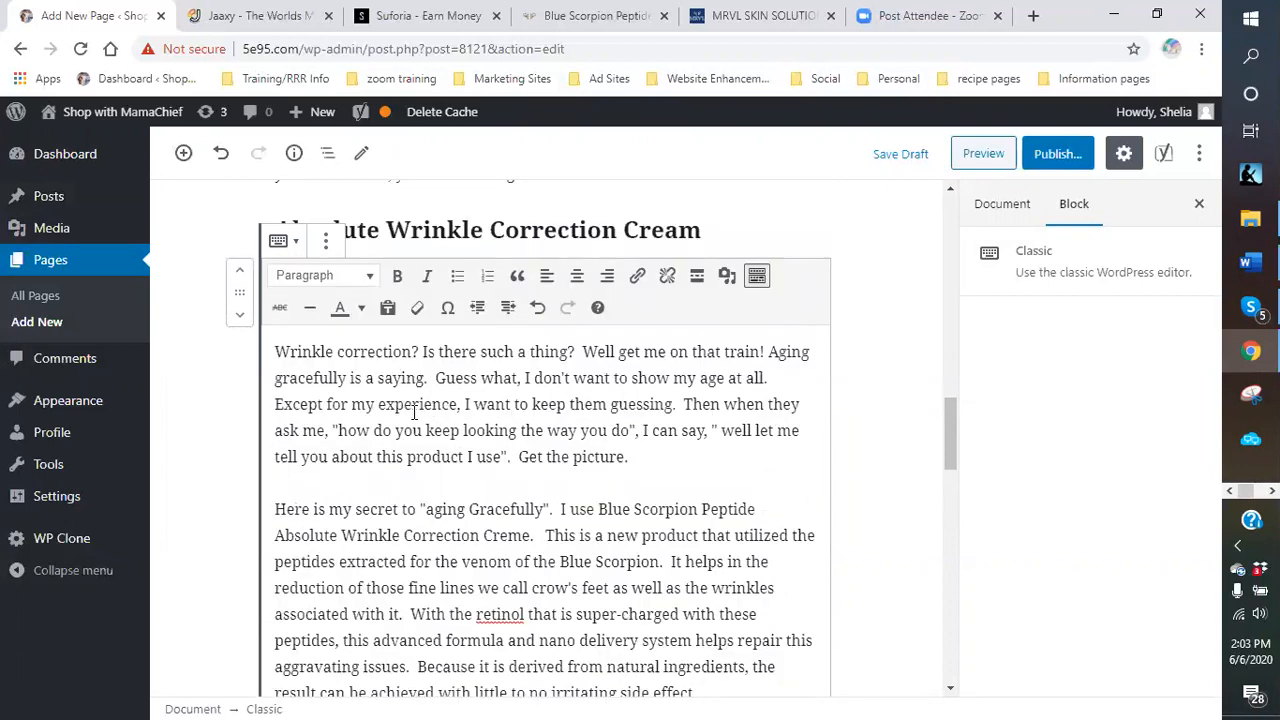
scroll(414, 413, "down", 2)
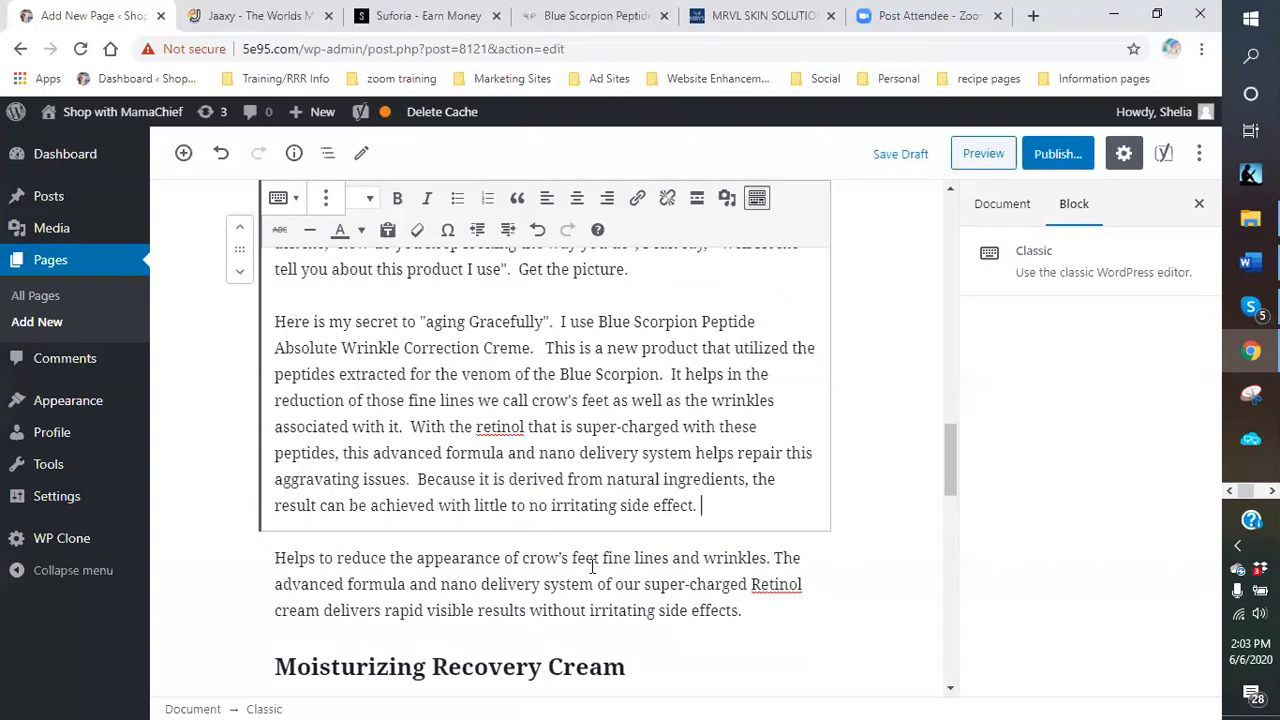
scroll(605, 586, "down", 1)
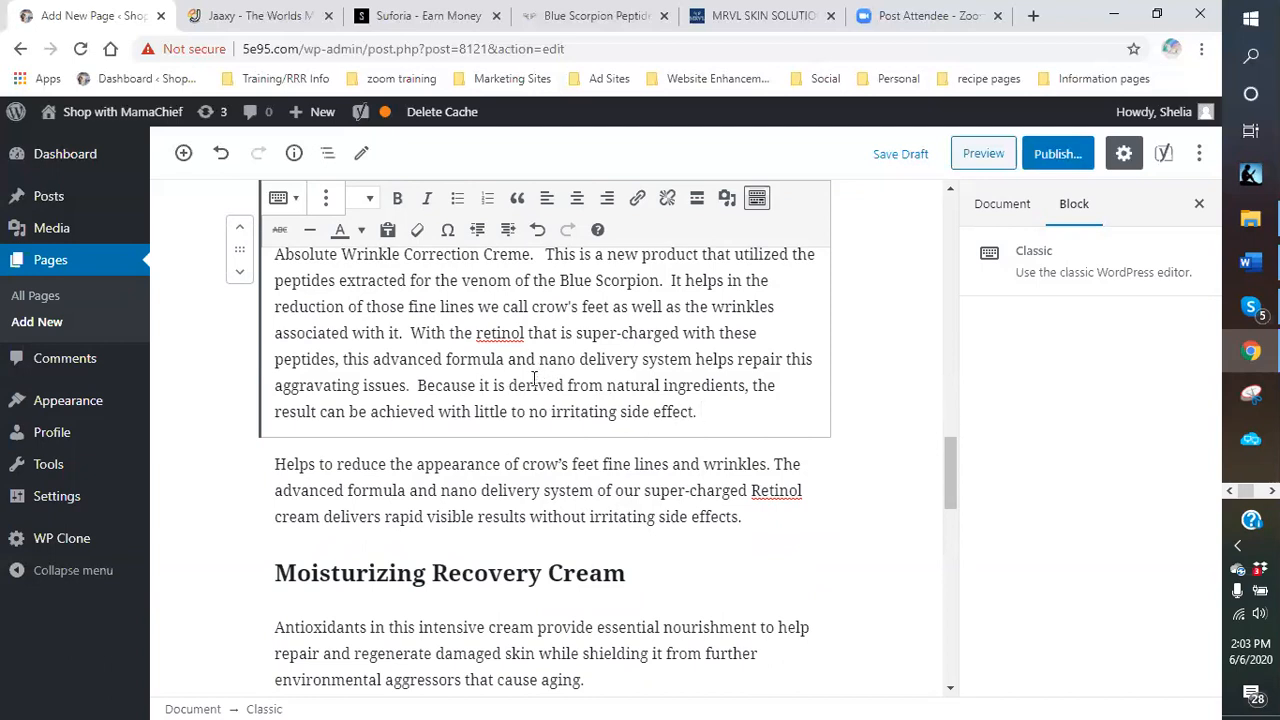
left_click(545, 496)
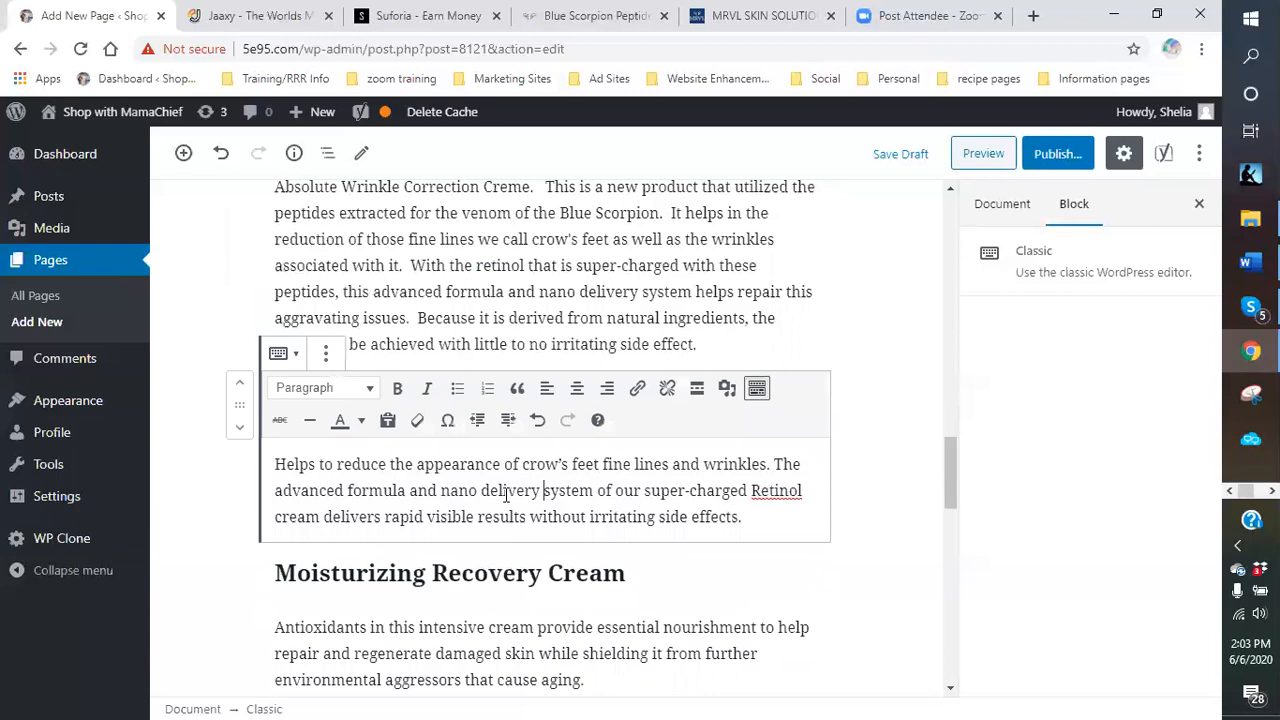
left_click(326, 355)
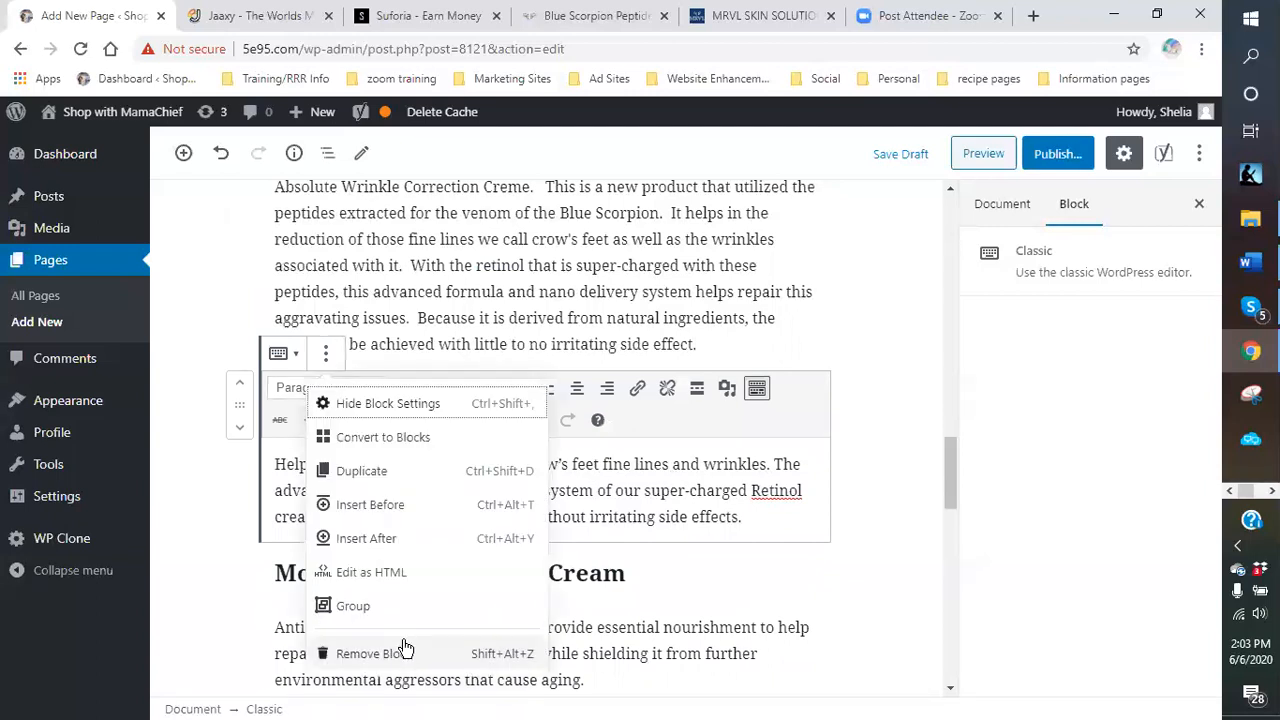
left_click(374, 653)
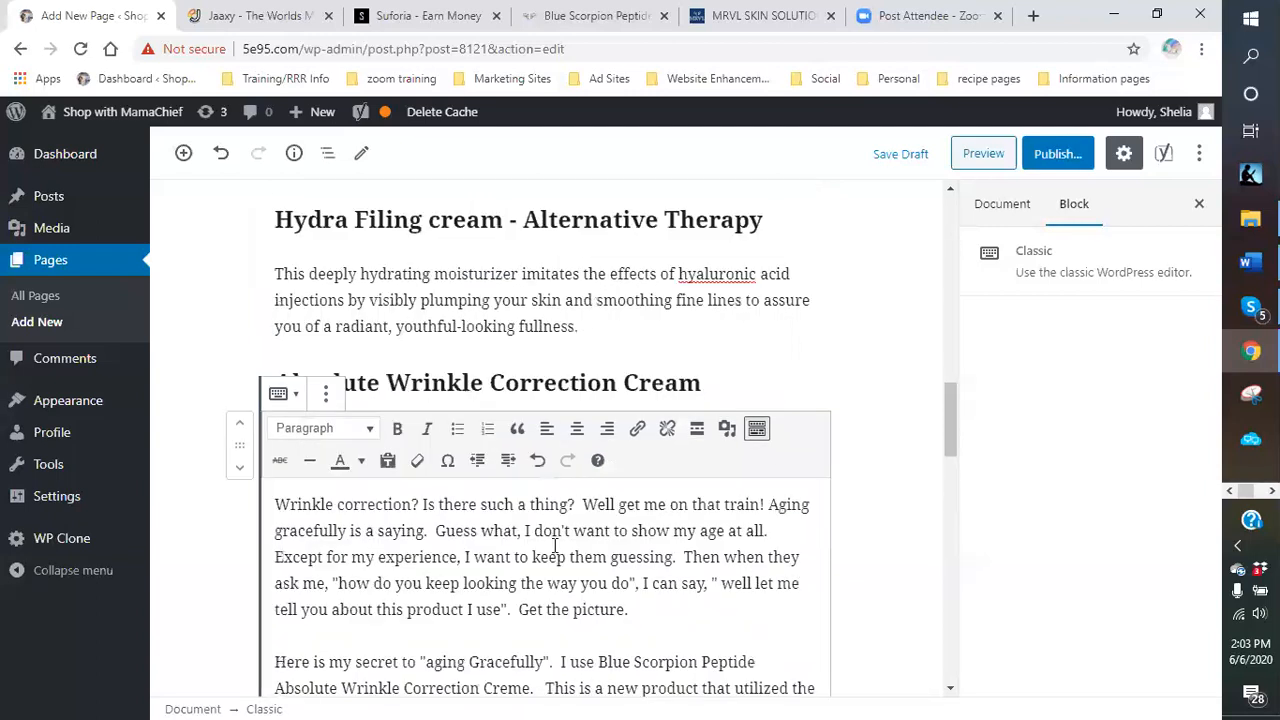
Save the page as a draft.
scroll(783, 468, "down", 3)
scroll(615, 438, "up", 1)
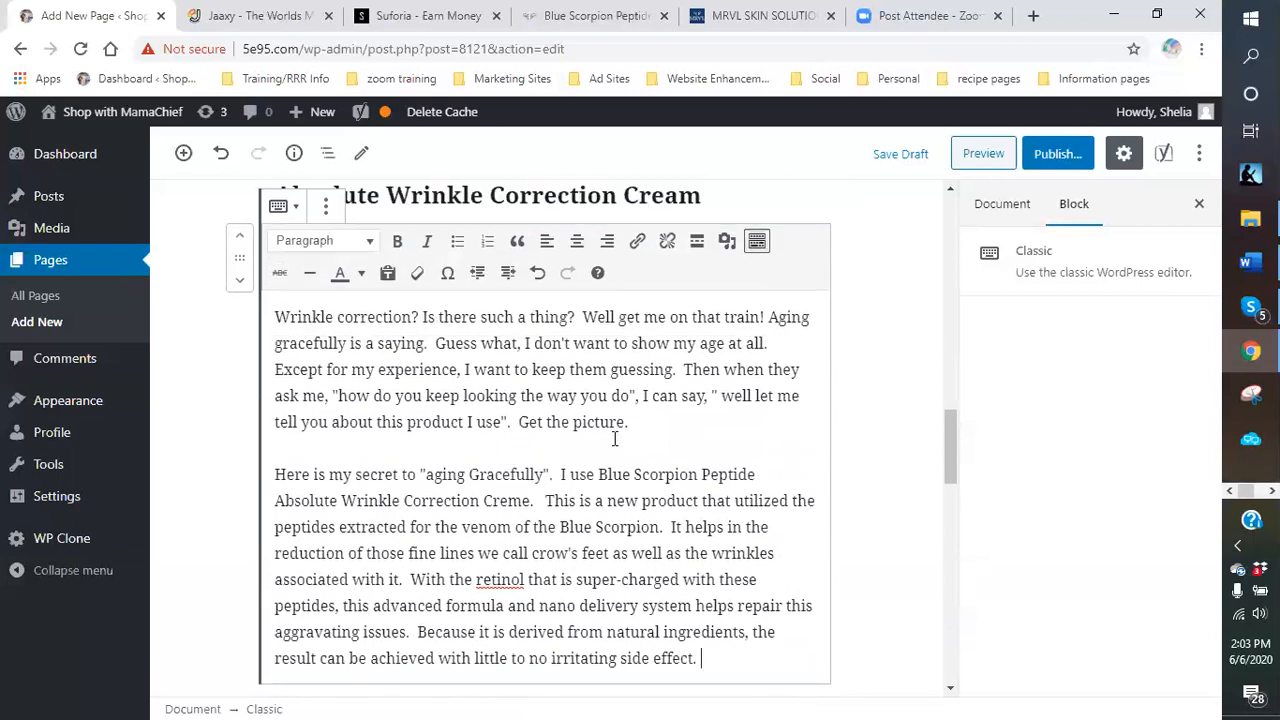
left_click(889, 157)
Expand the Yoast SEO analysis to review its 5 problems, 1 improvement and 7 good results.
scroll(866, 473, "up", 5)
scroll(866, 473, "down", 5)
scroll(866, 473, "down", 10)
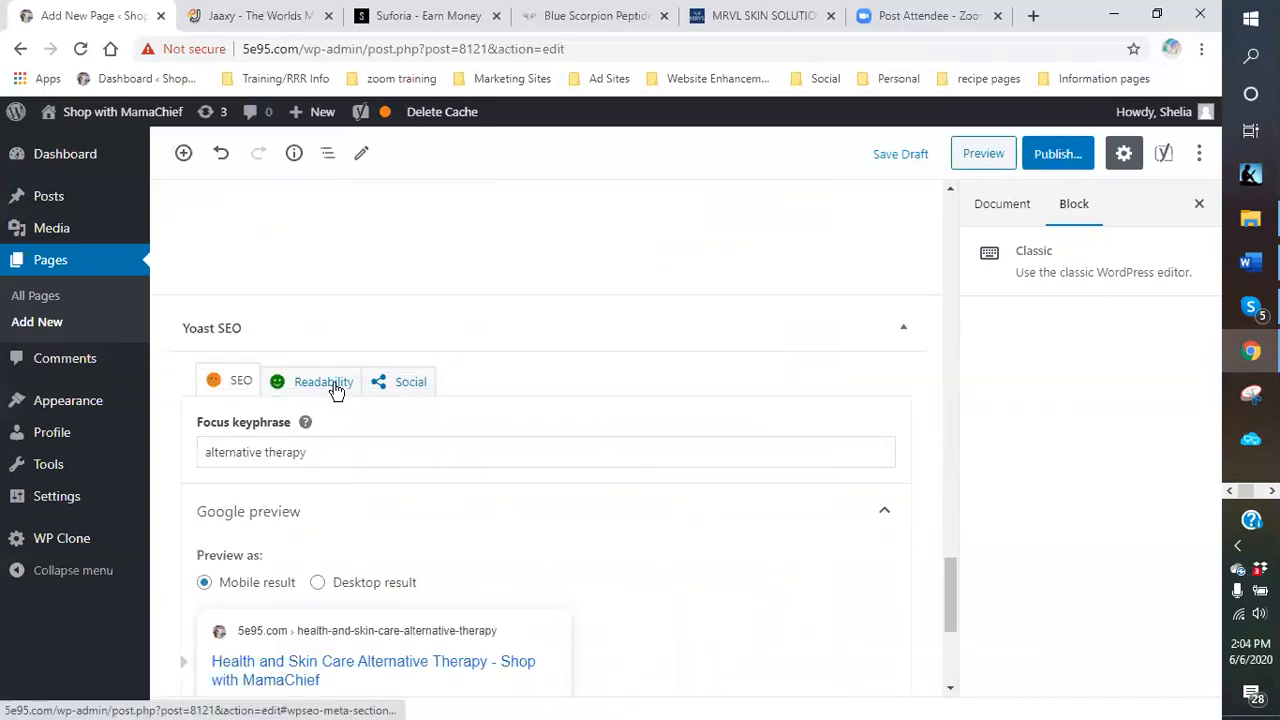
scroll(331, 386, "down", 1)
left_click(241, 290)
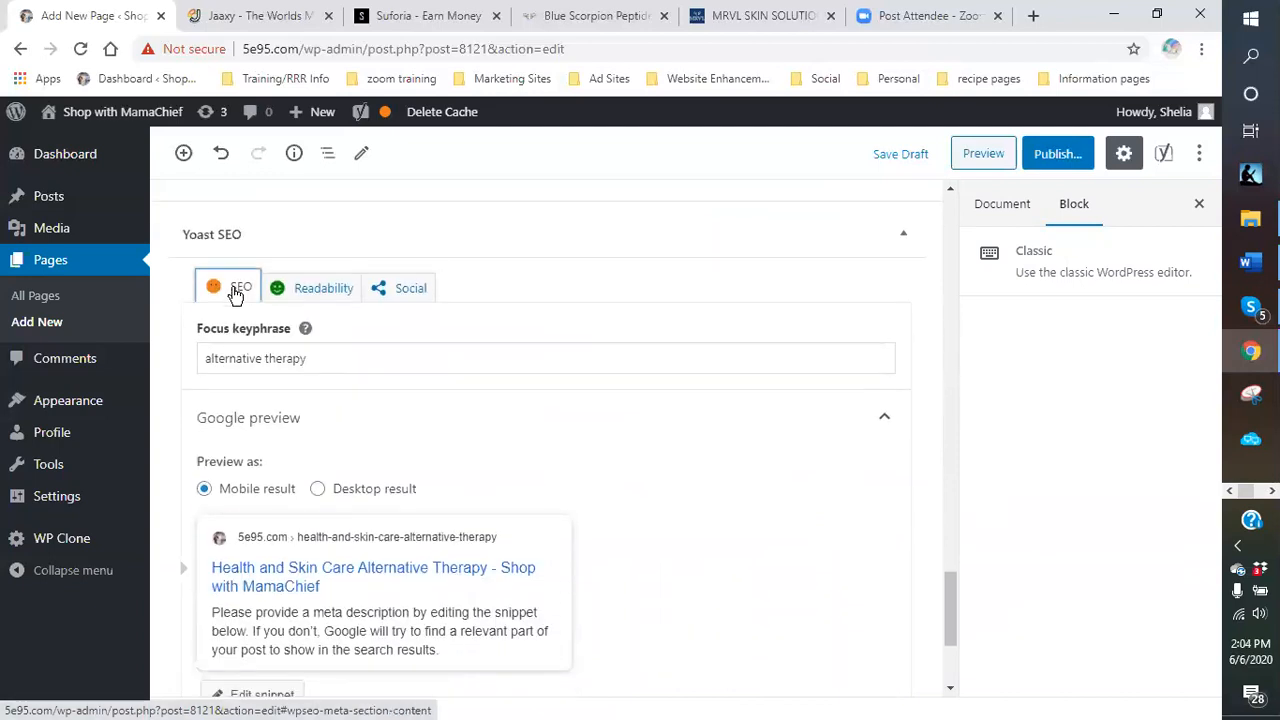
scroll(430, 407, "down", 3)
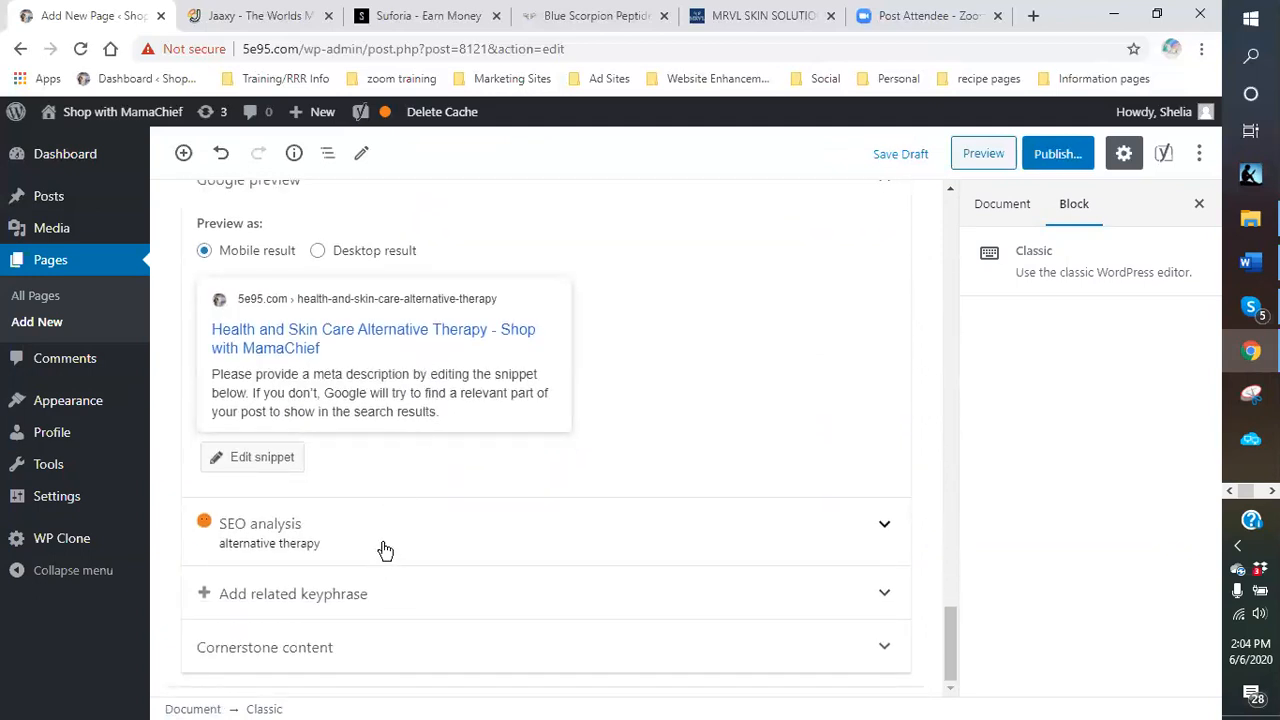
left_click(385, 550)
scroll(429, 451, "down", 3)
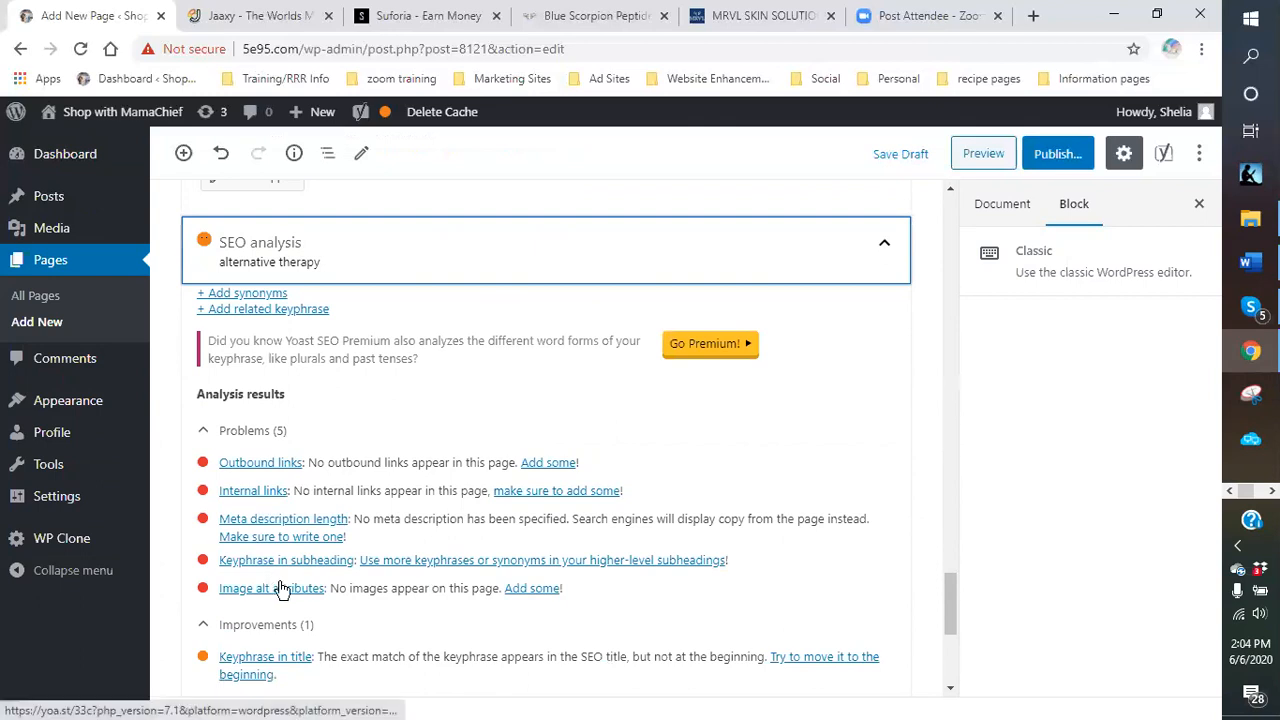
scroll(340, 615, "down", 1)
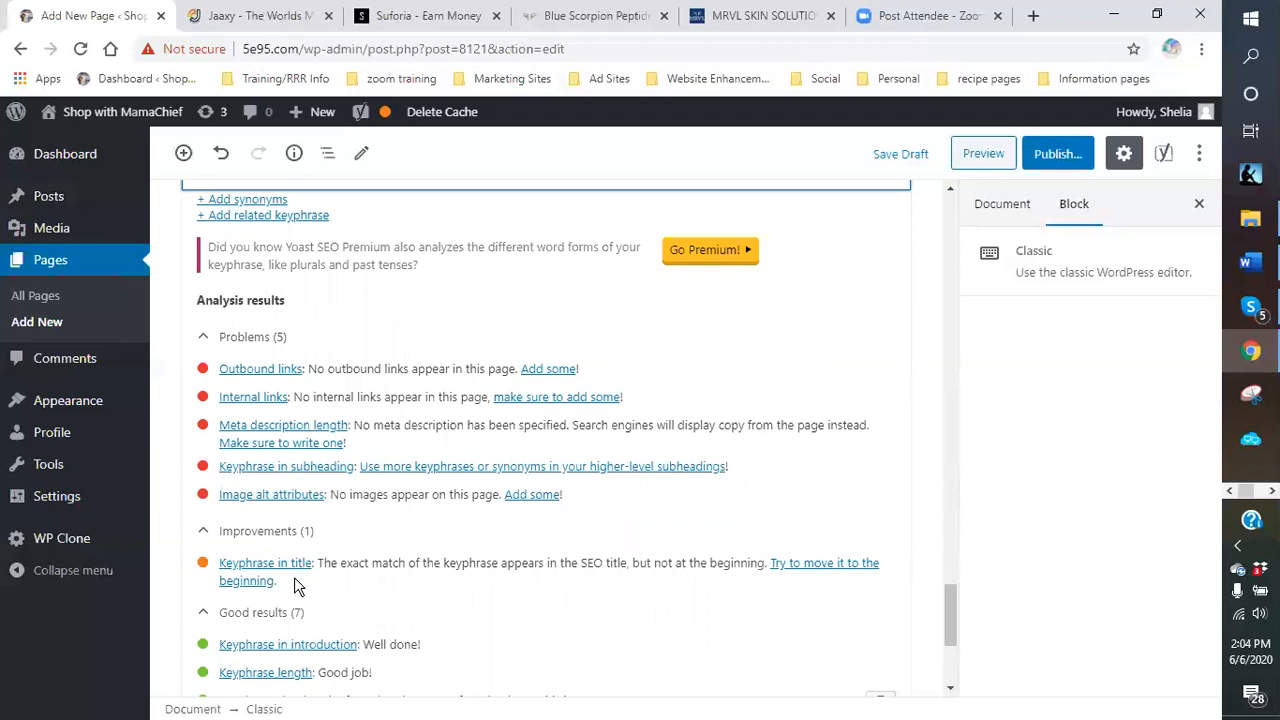
scroll(295, 585, "up", 2)
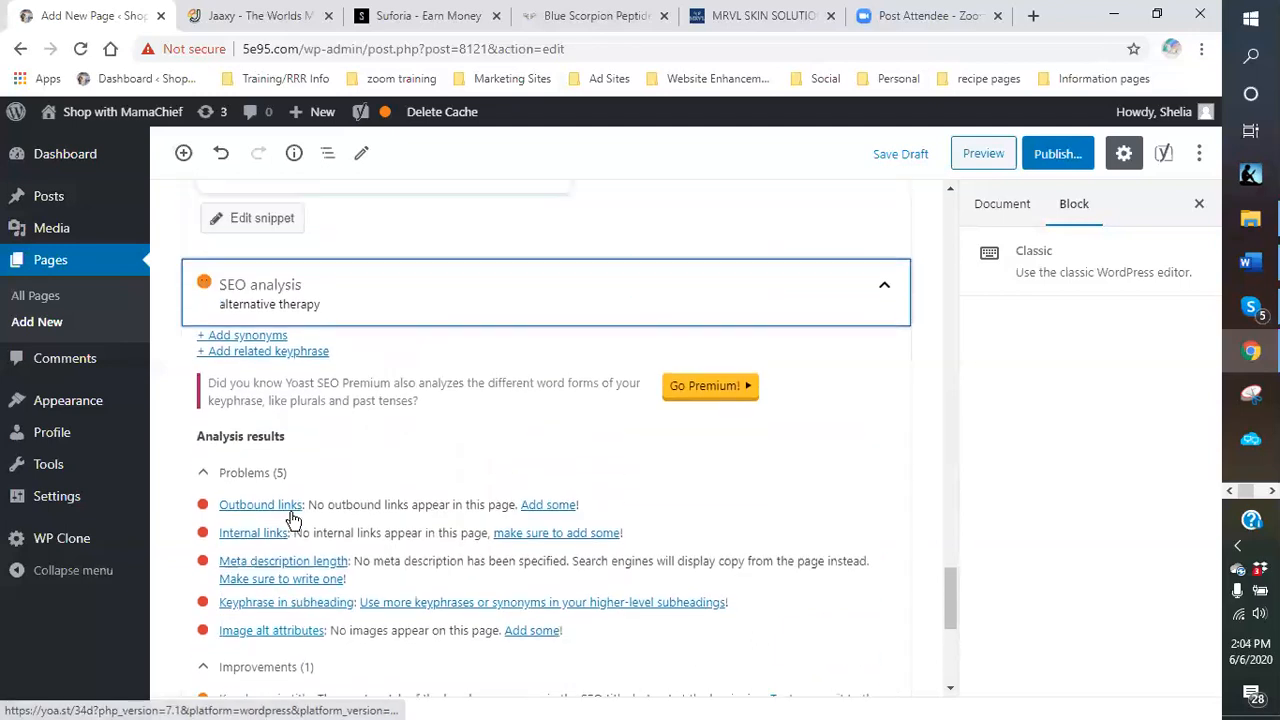
scroll(295, 630, "up", 3)
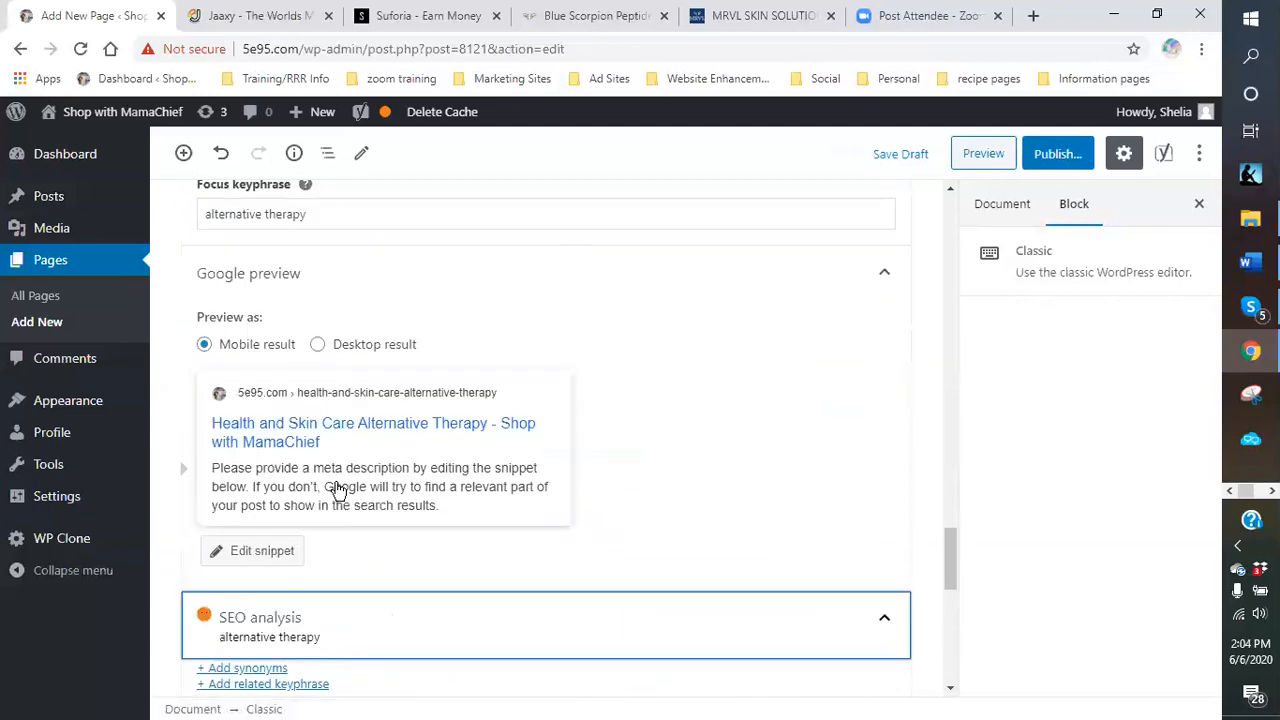
Shorten the page slug to 'alternative-therapy' by removing the health-and-skin-care- prefix.
left_click(257, 557)
scroll(251, 503, "down", 1)
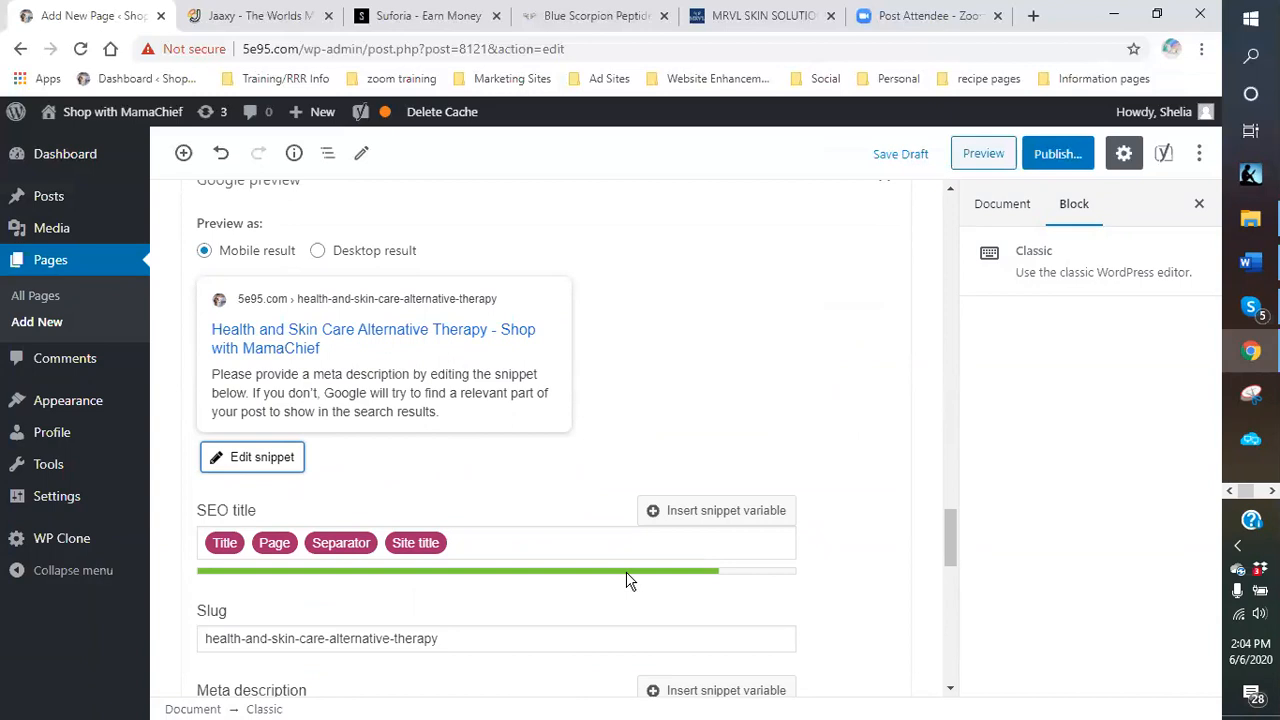
scroll(626, 582, "down", 2)
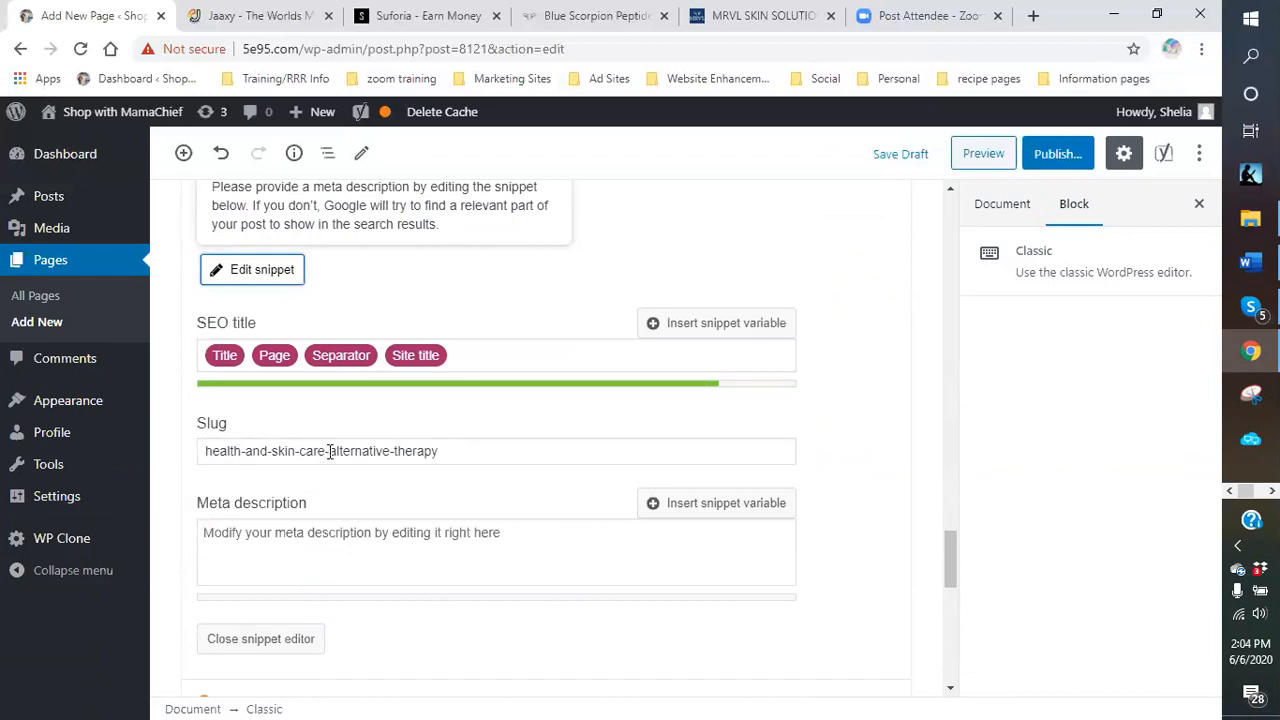
left_click_drag(330, 451, 193, 457)
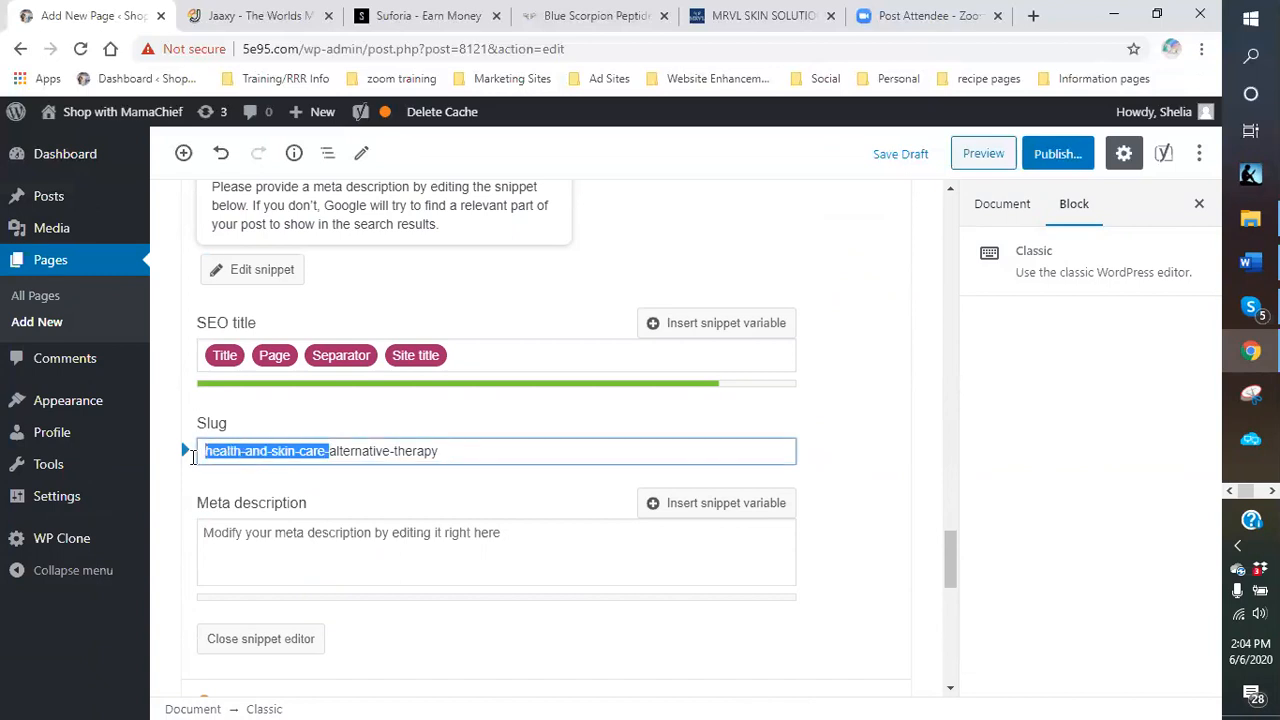
key("BackSpace")
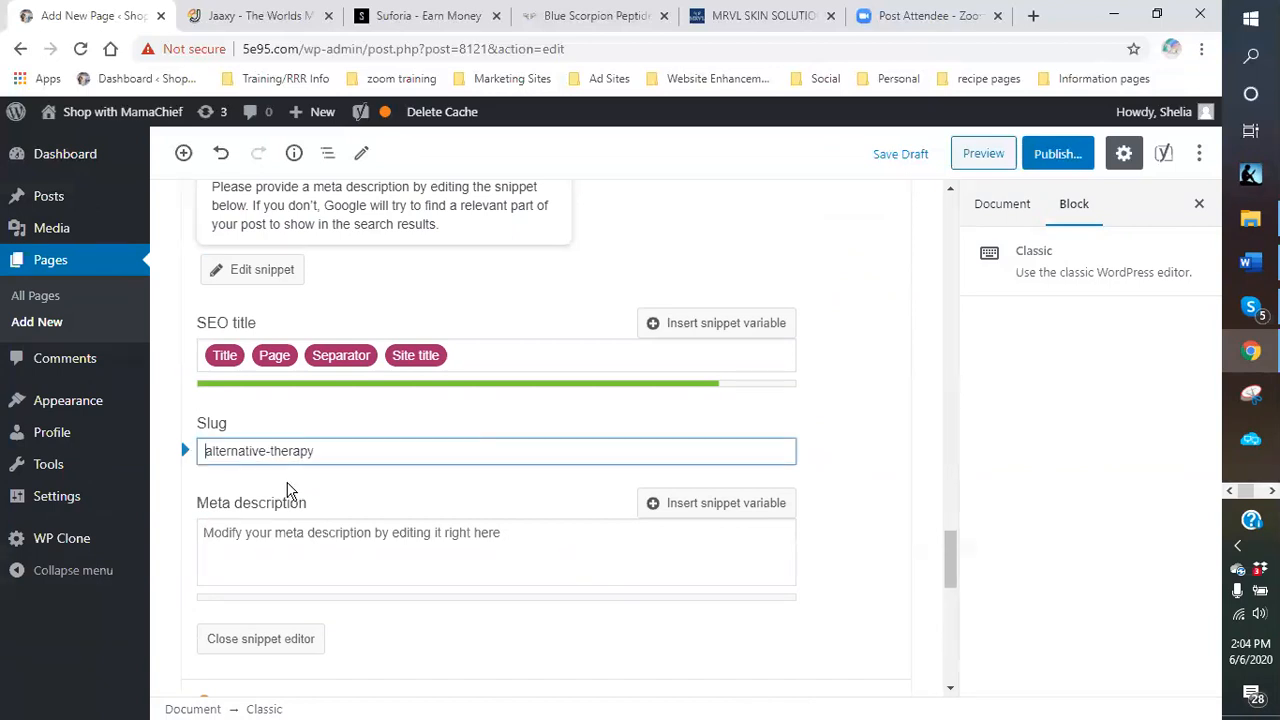
Begin the meta description with 'Health and skin care alternative therapy is'.
left_click(258, 543)
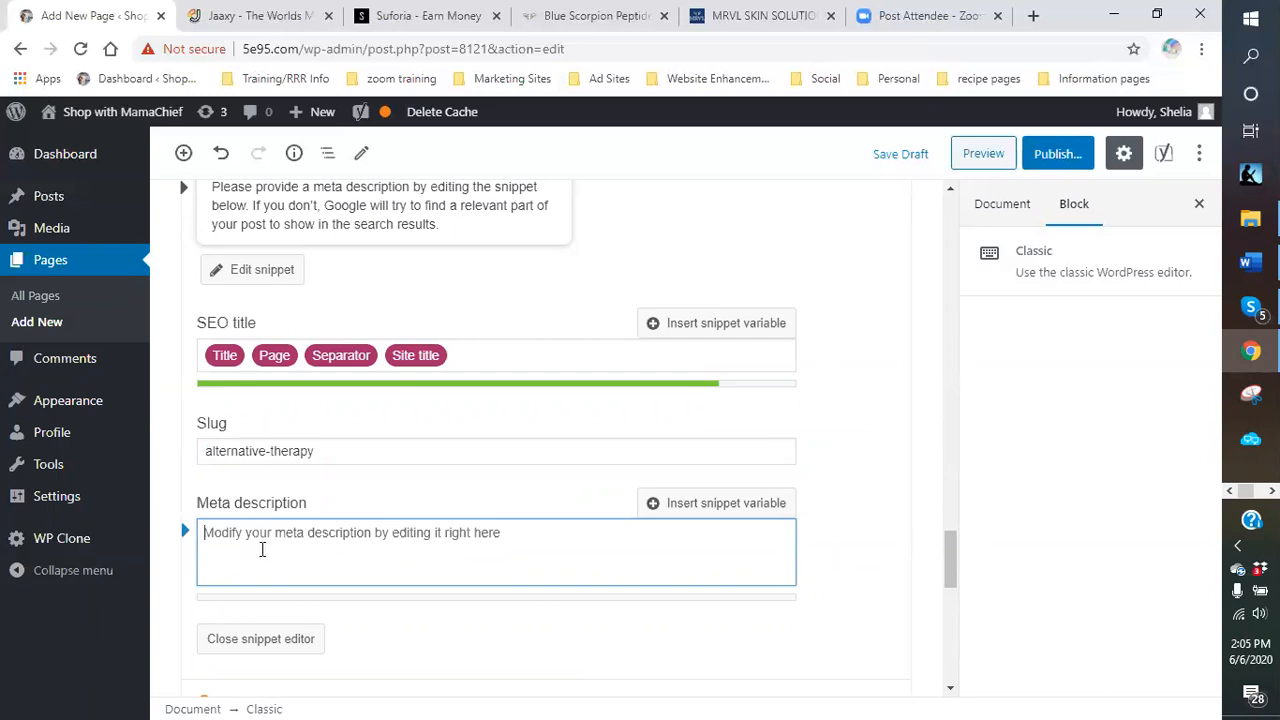
scroll(300, 490, "up", 5)
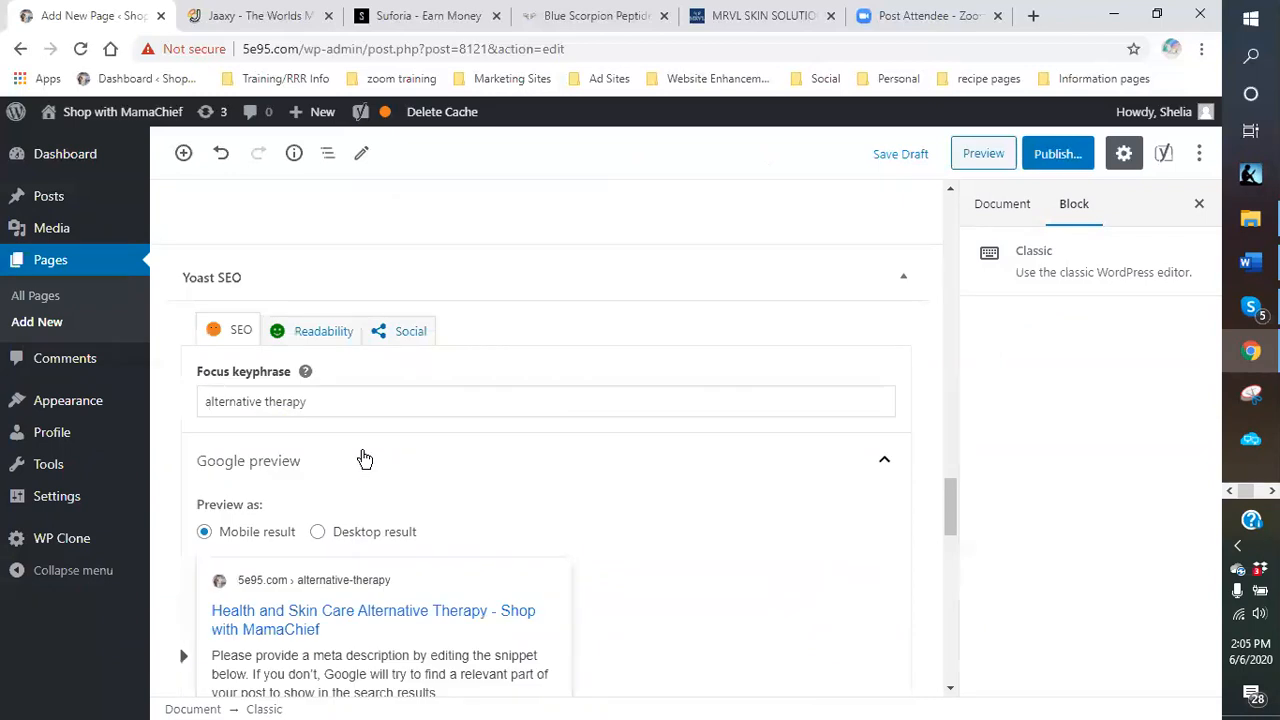
scroll(360, 465, "down", 5)
left_click(331, 549)
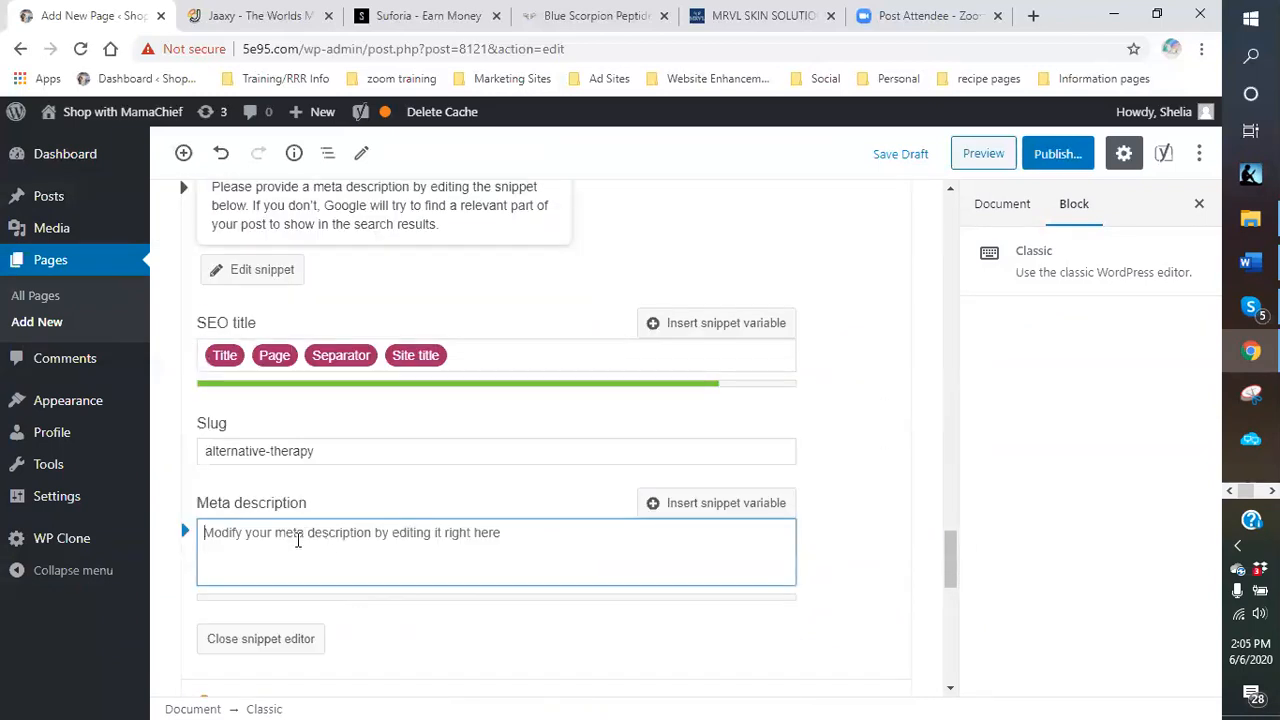
type("Health and skin care a")
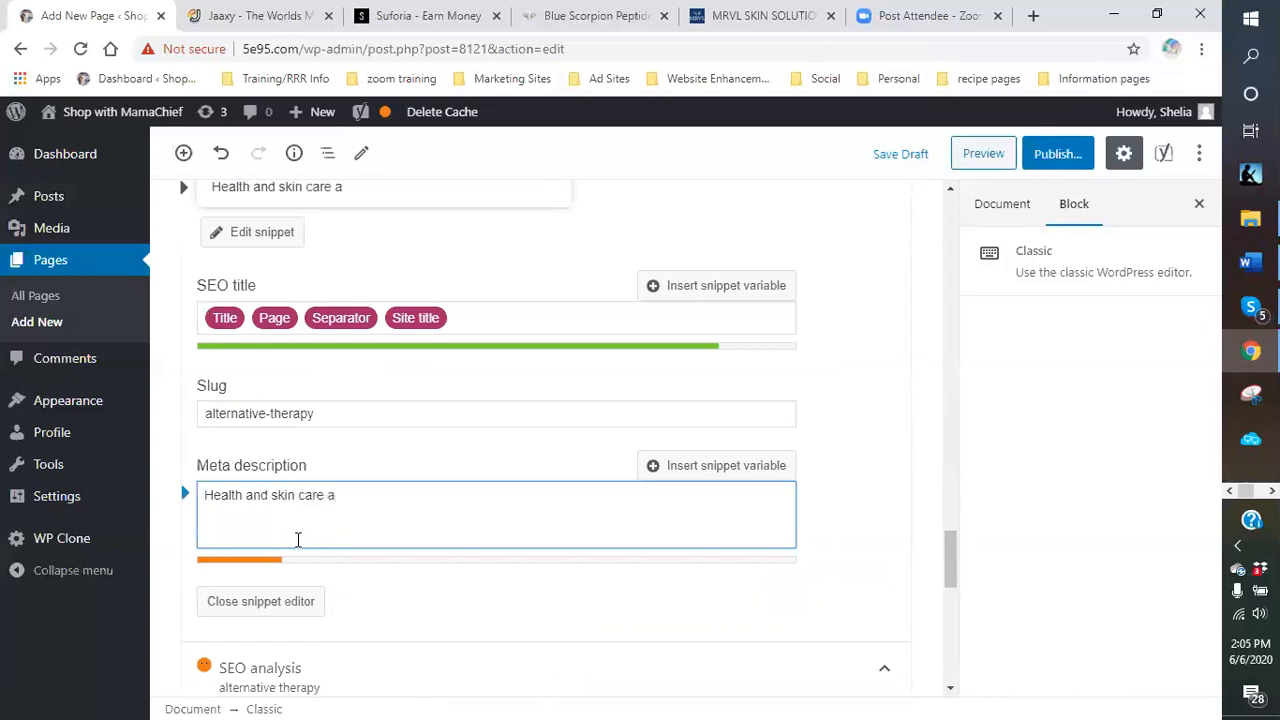
key("BackSpace")
scroll(451, 589, "up", 3)
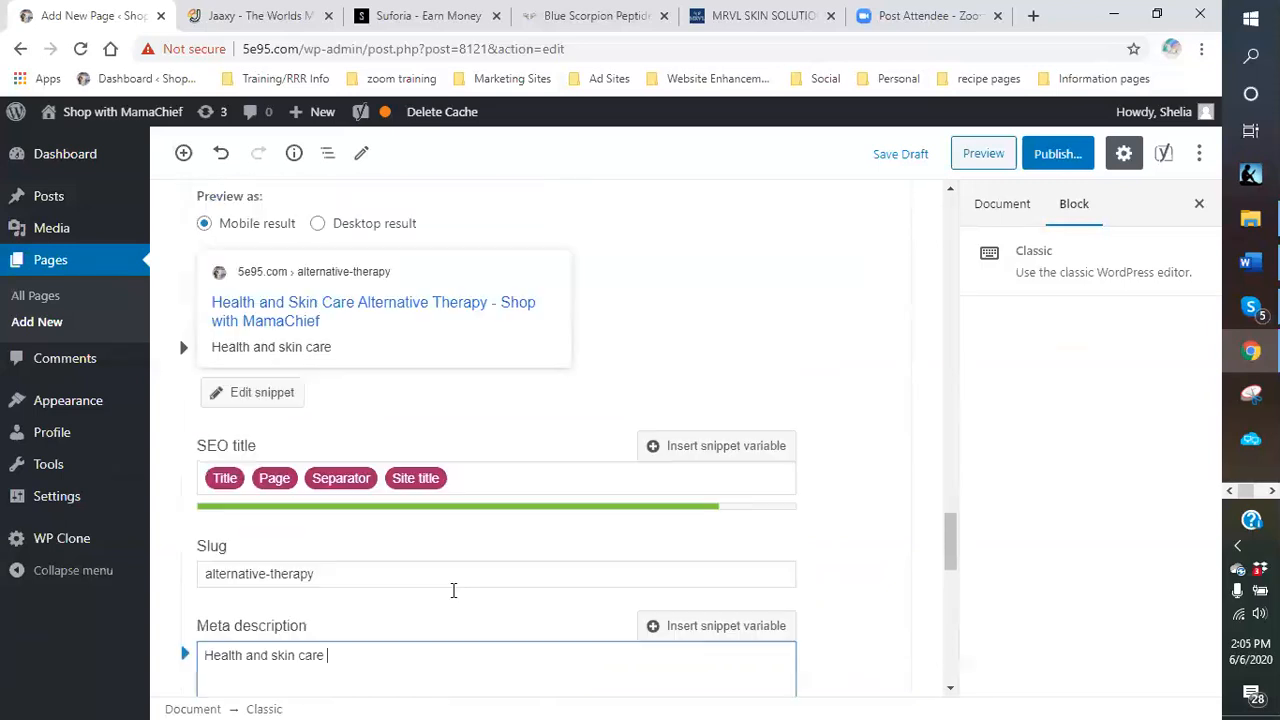
scroll(450, 598, "down", 3)
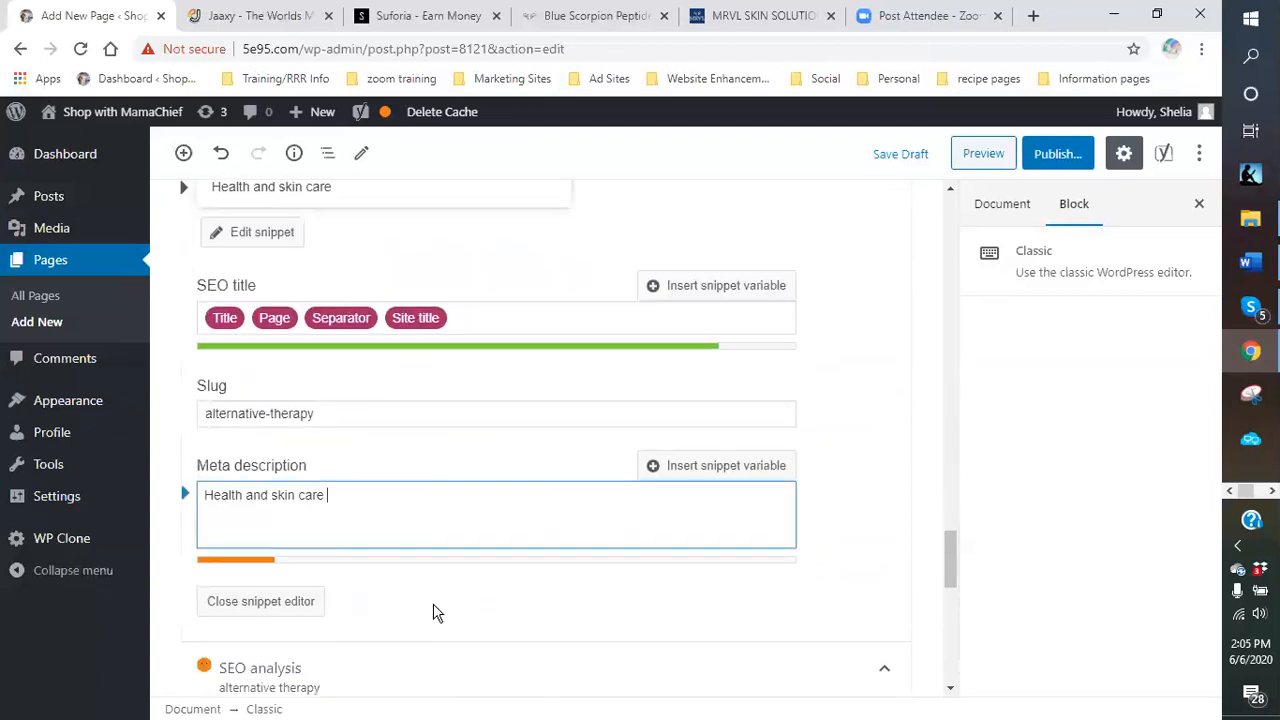
type("alternati")
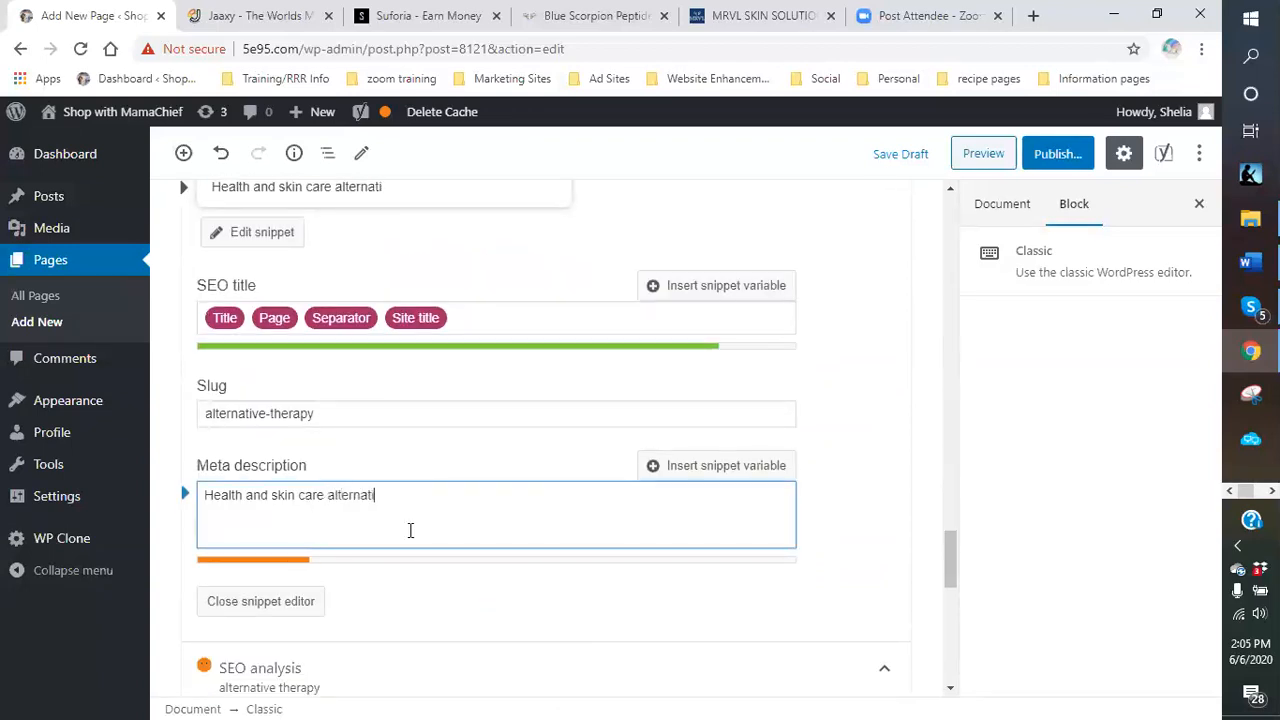
type("ve therapy")
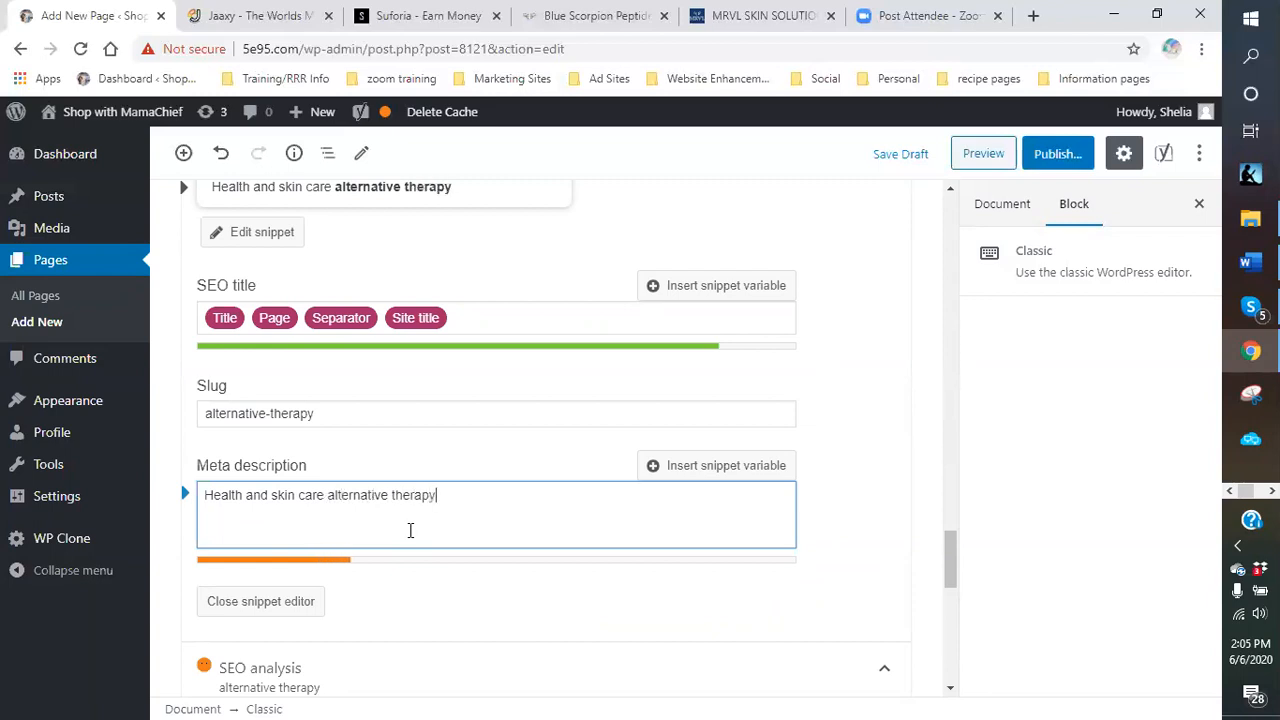
type(" is someth")
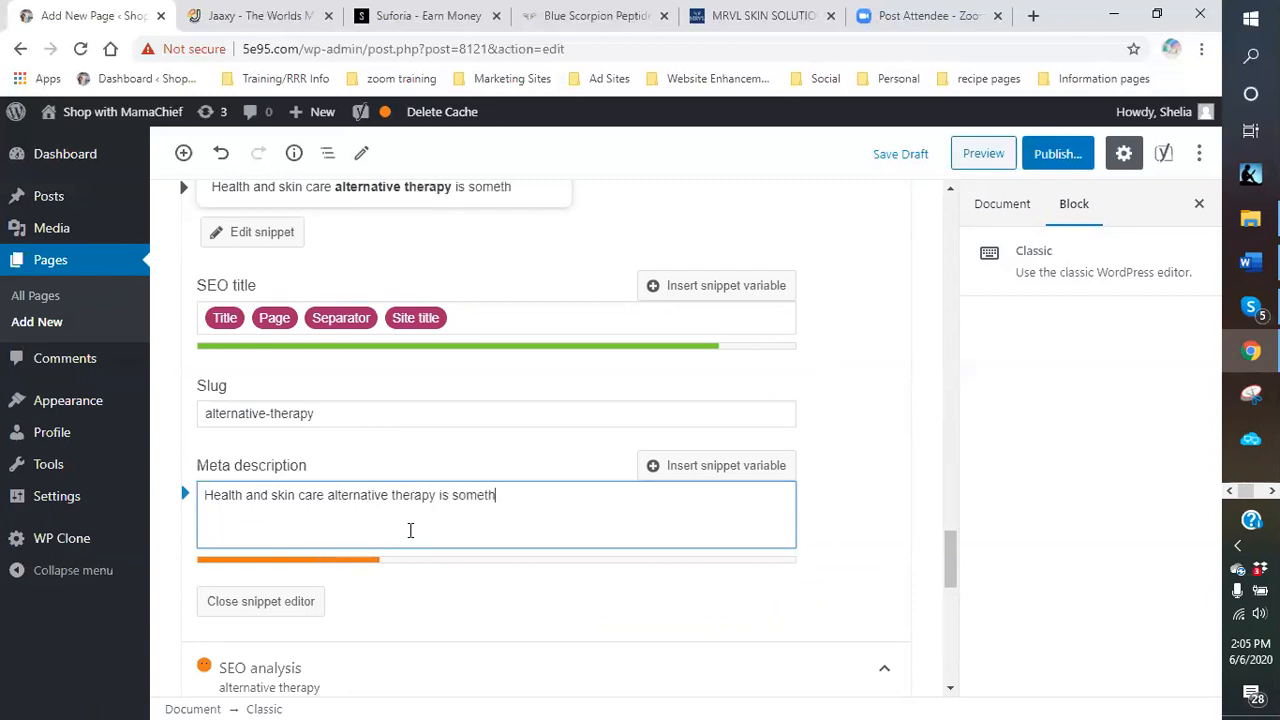
type("ing that is become")
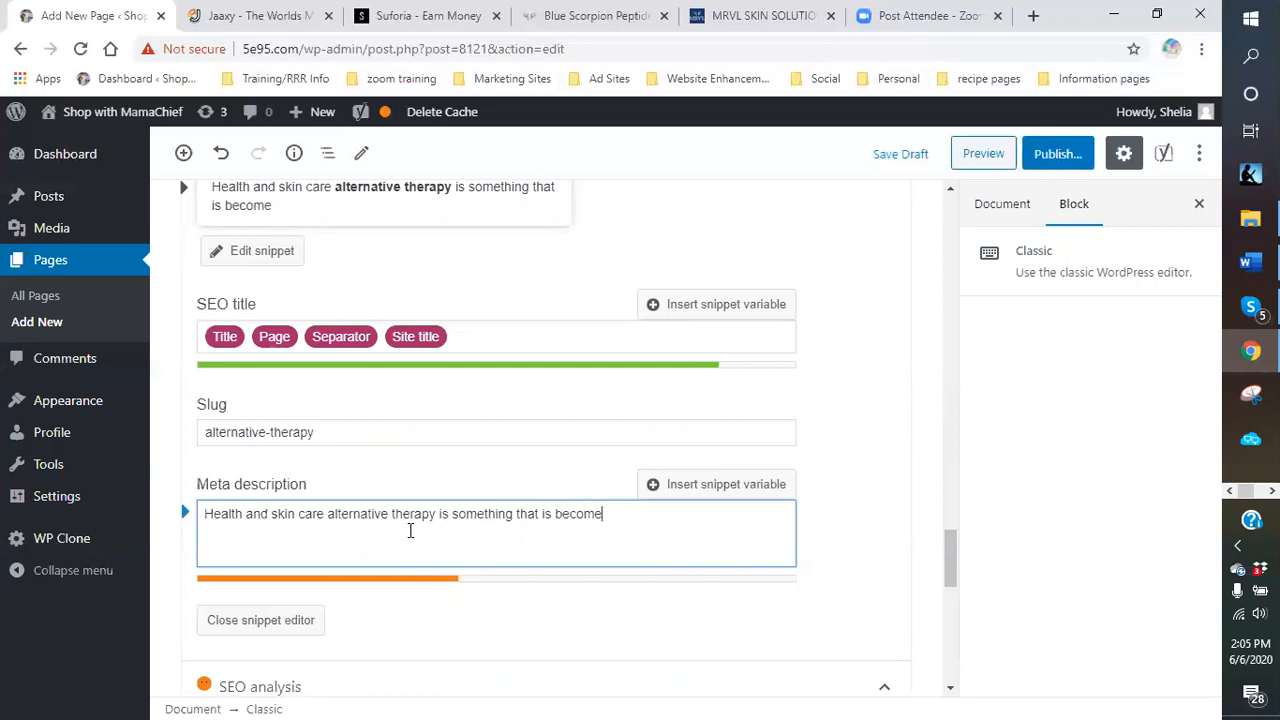
key("BackSpace")
key("BackSpace")
key("BackSpace")
key("BackSpace")
key("BackSpace")
key("BackSpace")
key("BackSpace")
key("BackSpace")
key("BackSpace")
key("BackSpace")
key("BackSpace")
key("BackSpace")
key("BackSpace")
key("BackSpace")
key("BackSpace")
key("BackSpace")
key("BackSpace")
key("BackSpace")
key("BackSpace")
key("BackSpace")
key("BackSpace")
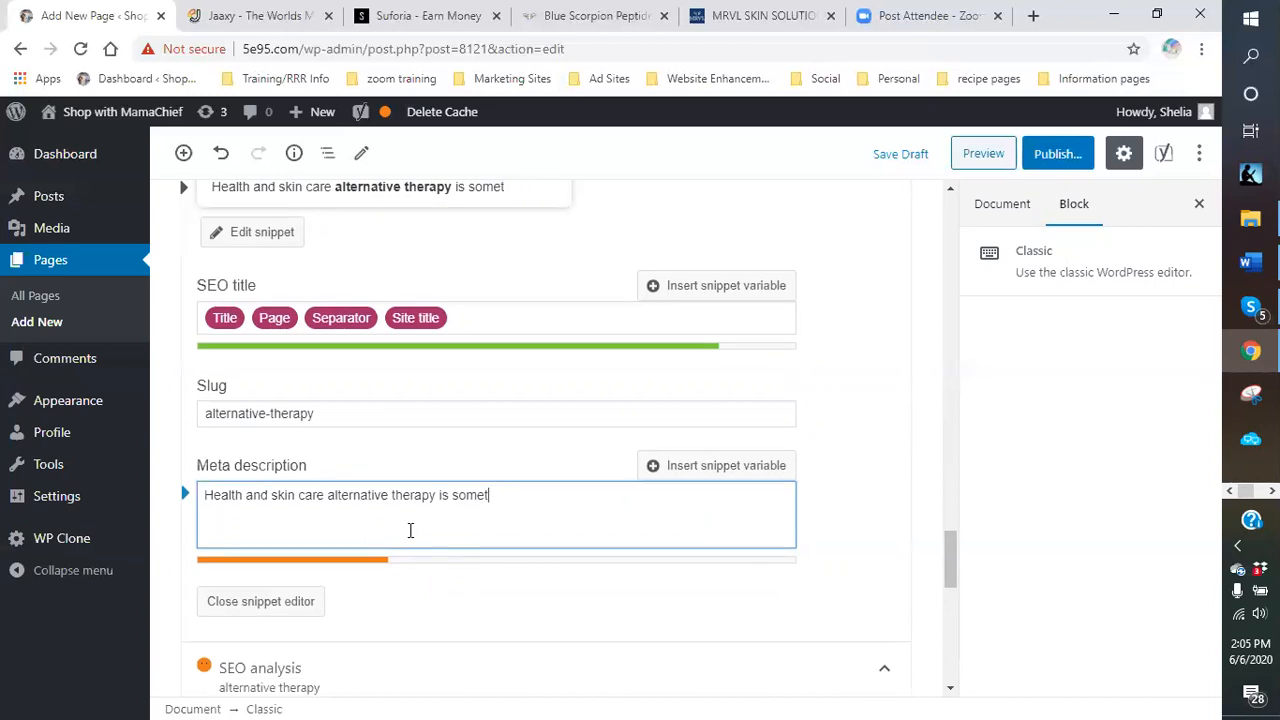
key("BackSpace")
Add 'fast becoming the norm rather than the trend' and the age-gracefully Blue scorpion peptides sentence.
type("fast becoming ")
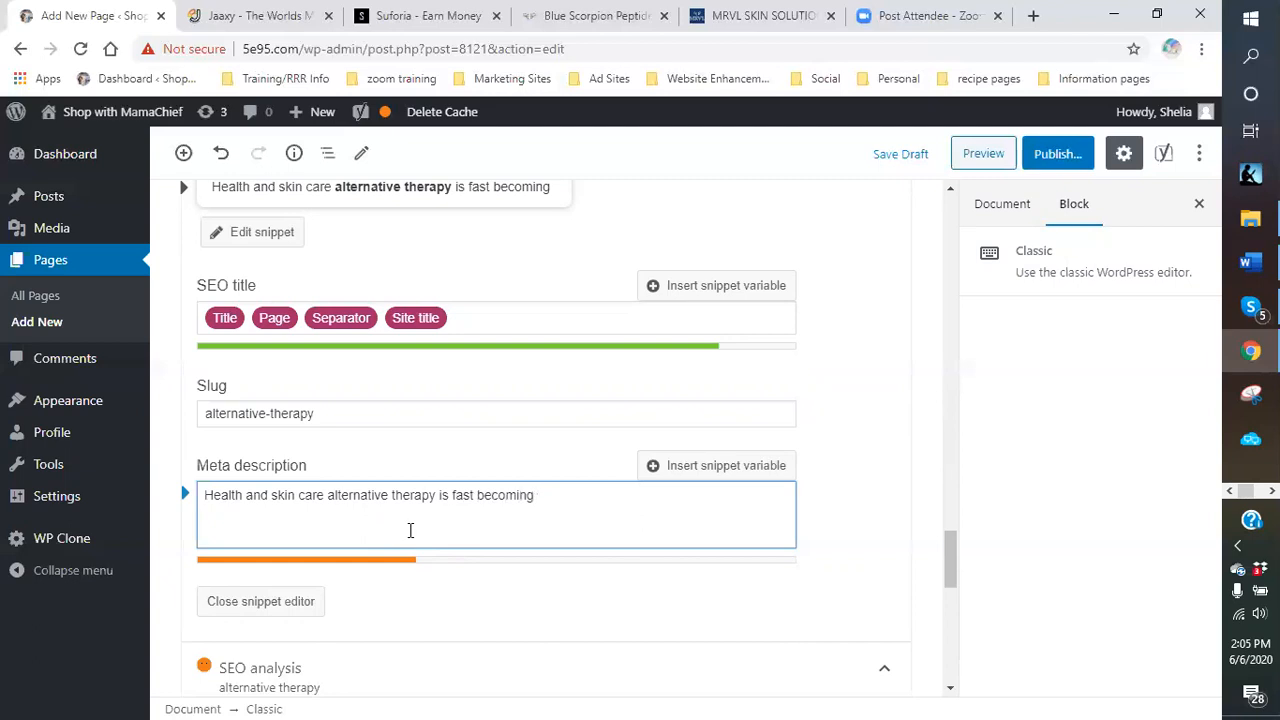
type("the")
type(" no")
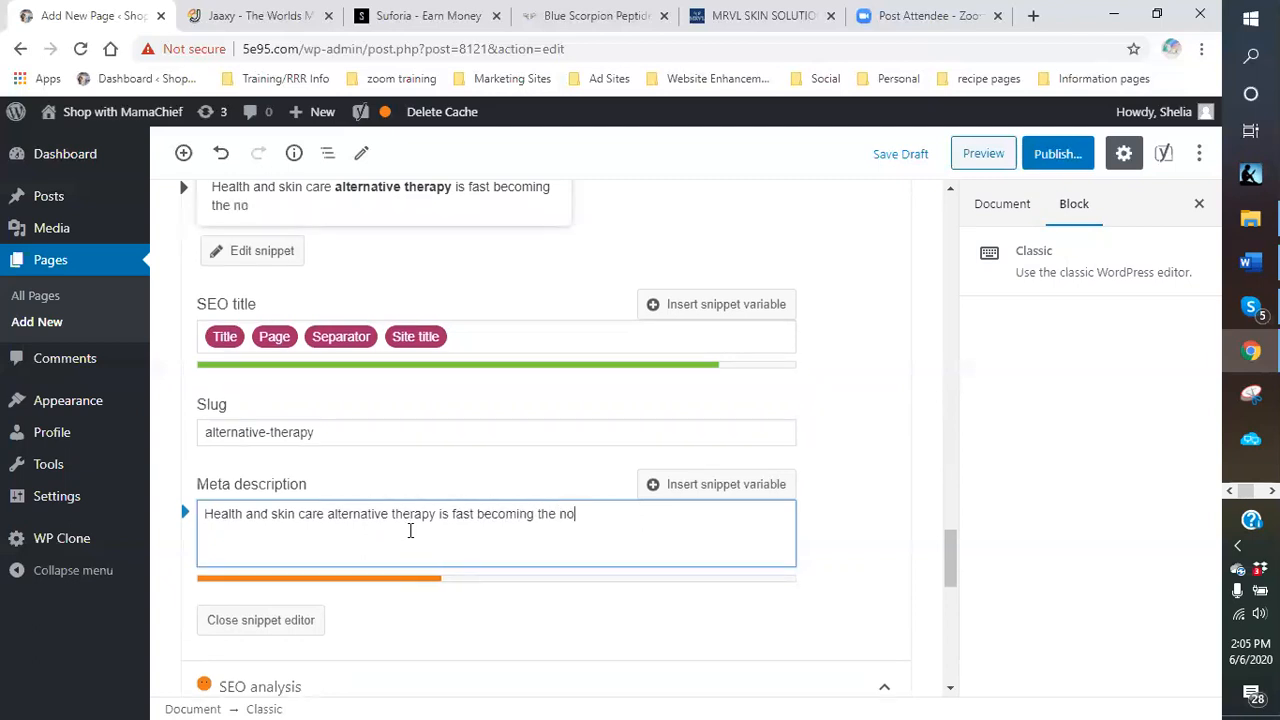
type("rm ratheer t")
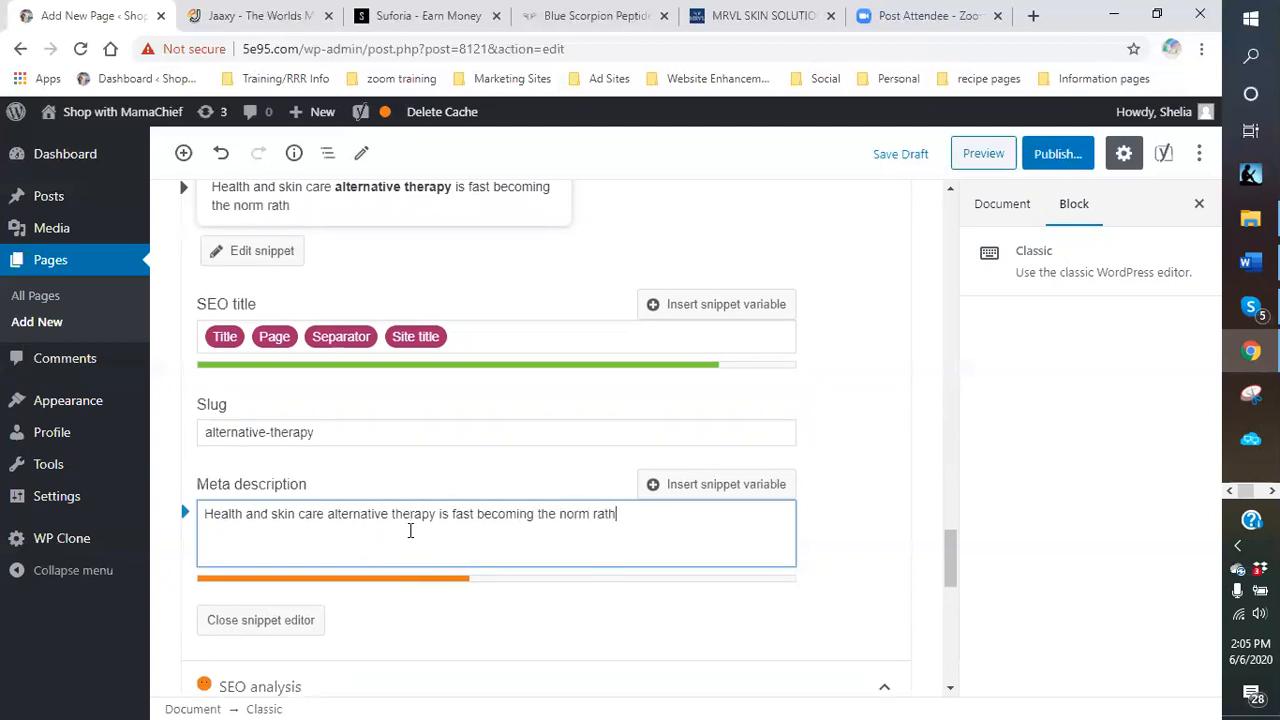
key("BackSpace")
key("BackSpace")
key("BackSpace")
key("BackSpace")
type("r than the tren")
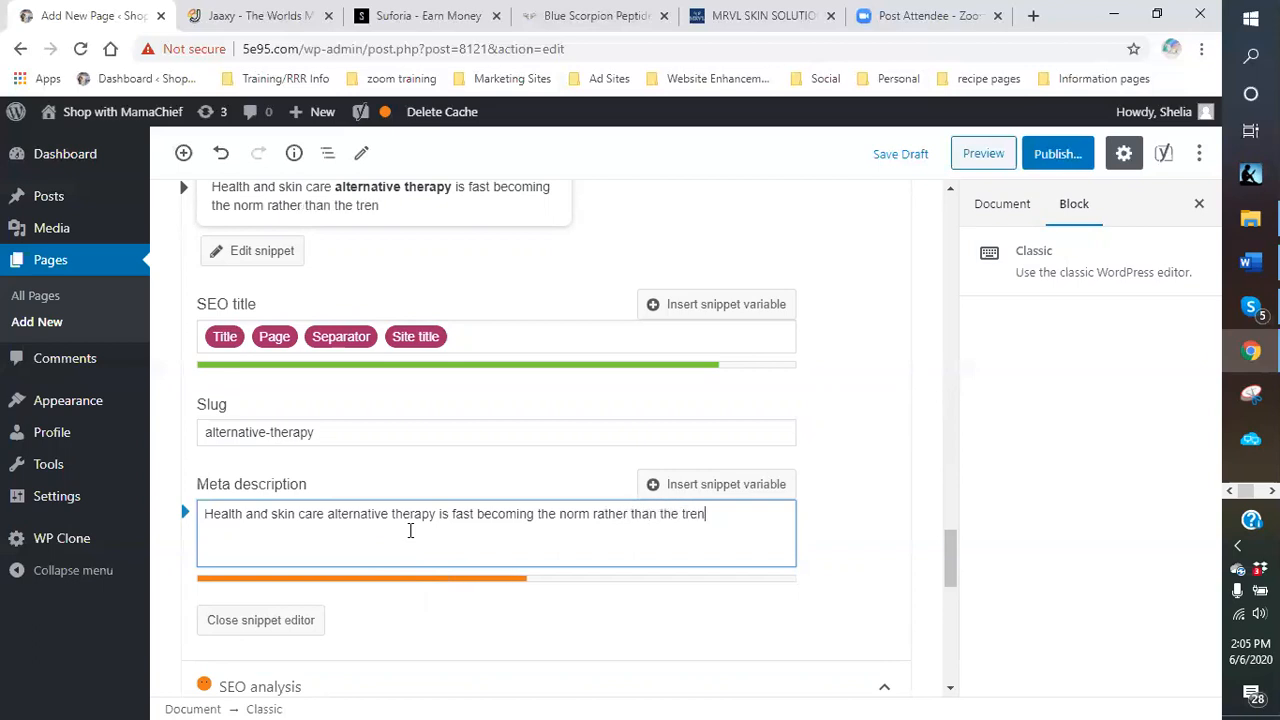
type("d.  We all want to age gracefull")
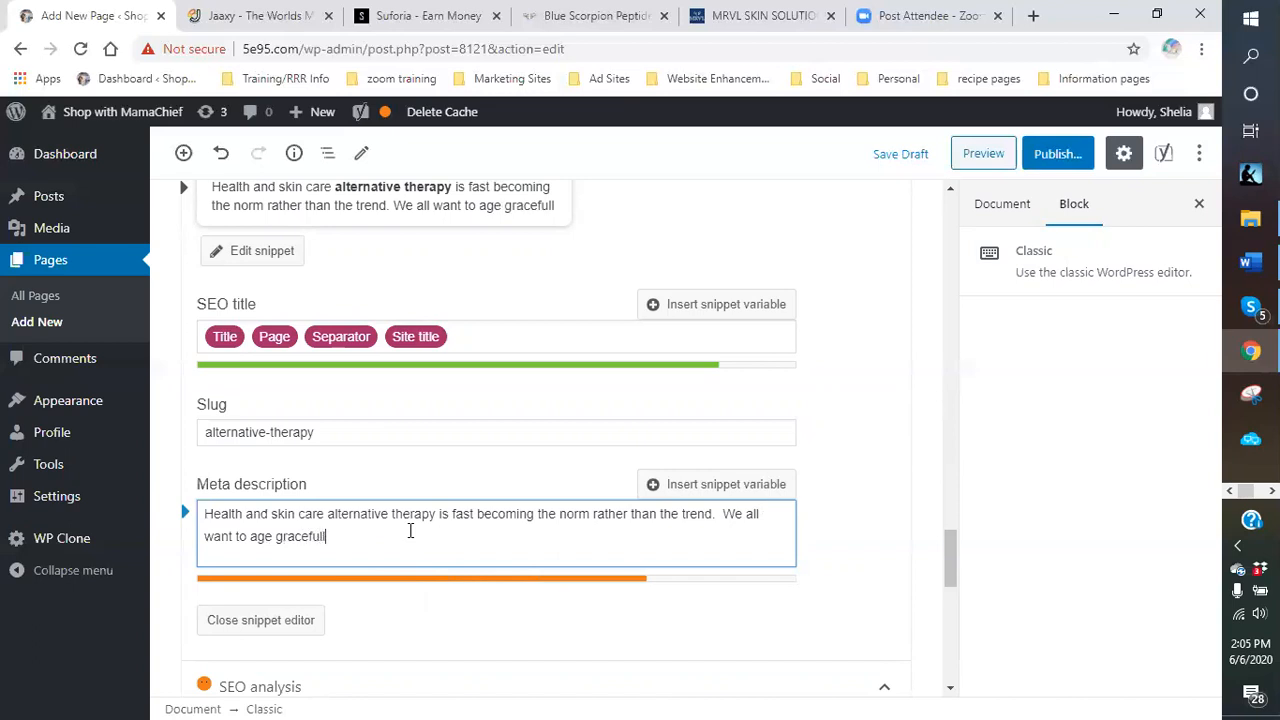
type("y, ")
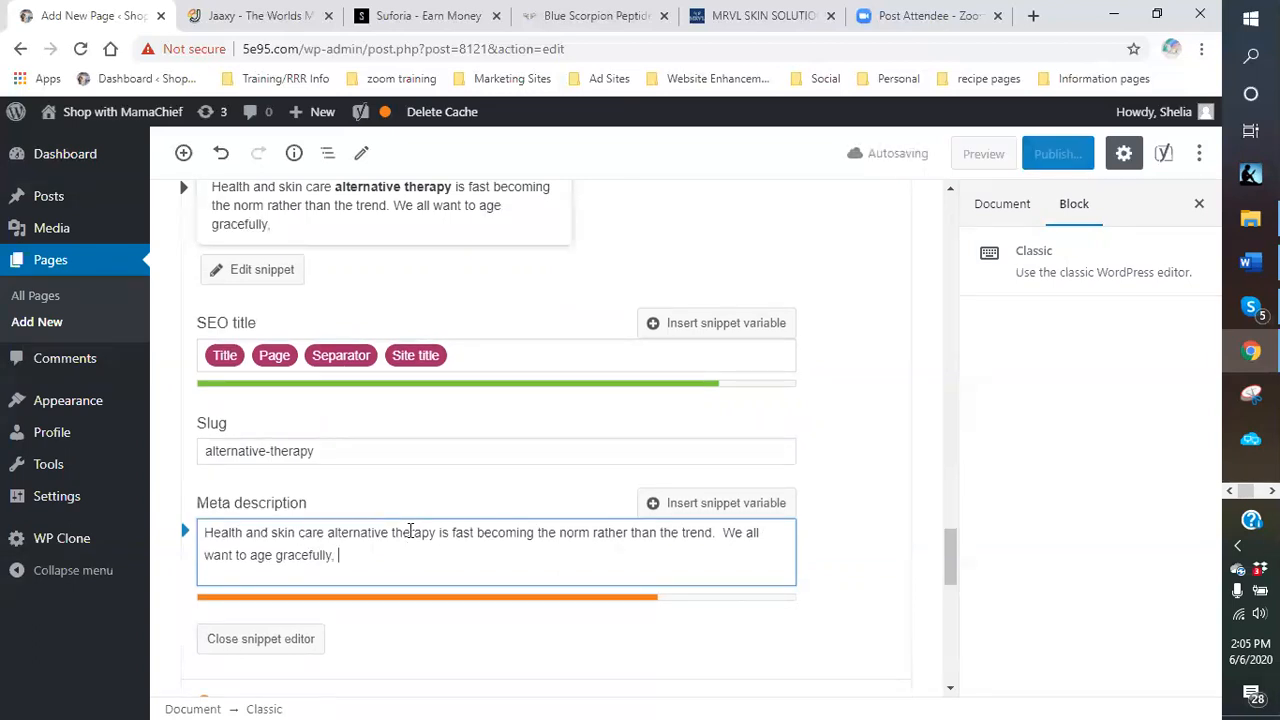
type("Bl")
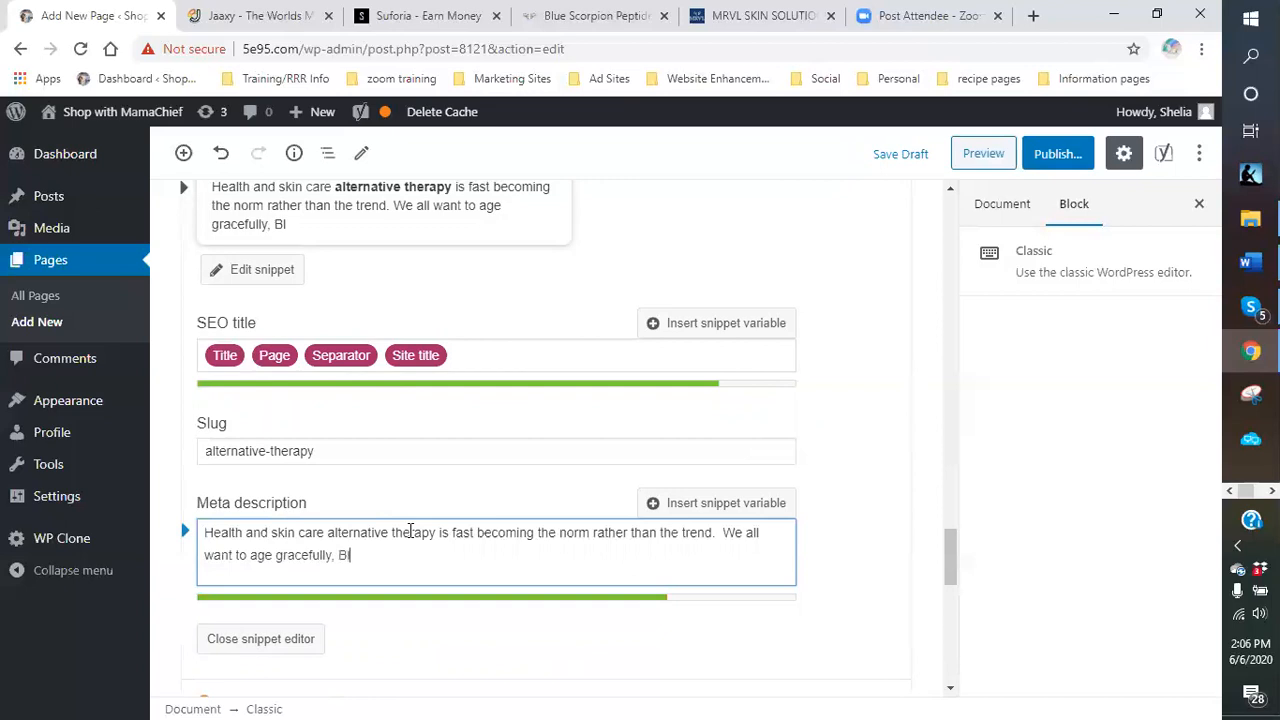
type("ue scorp")
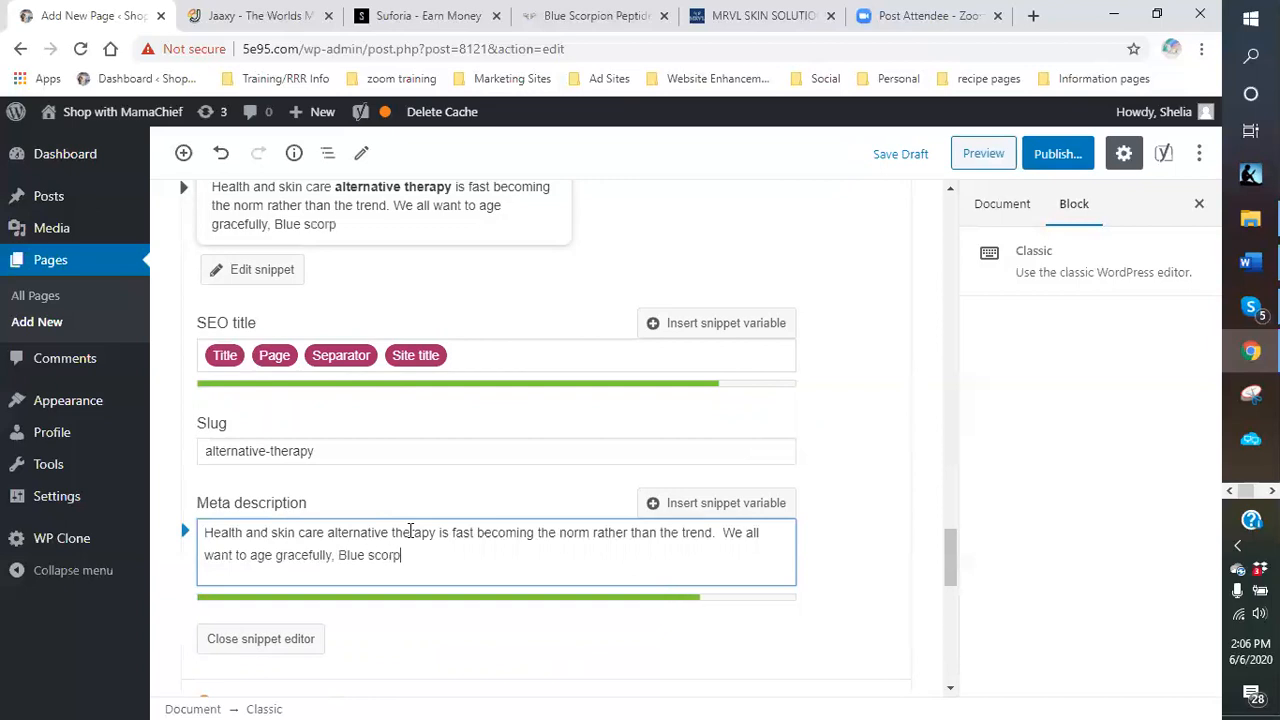
type("ion sol")
key("BackSpace")
key("BackSpace")
type("peptides")
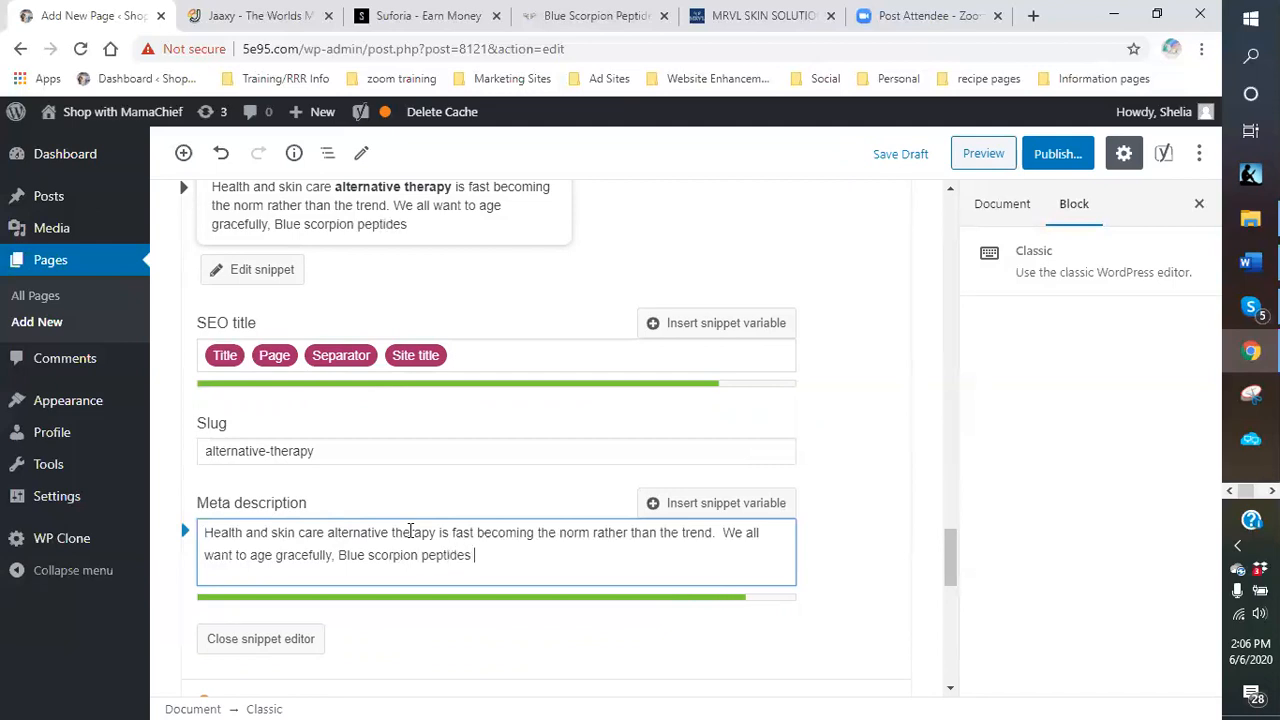
type(" can help")
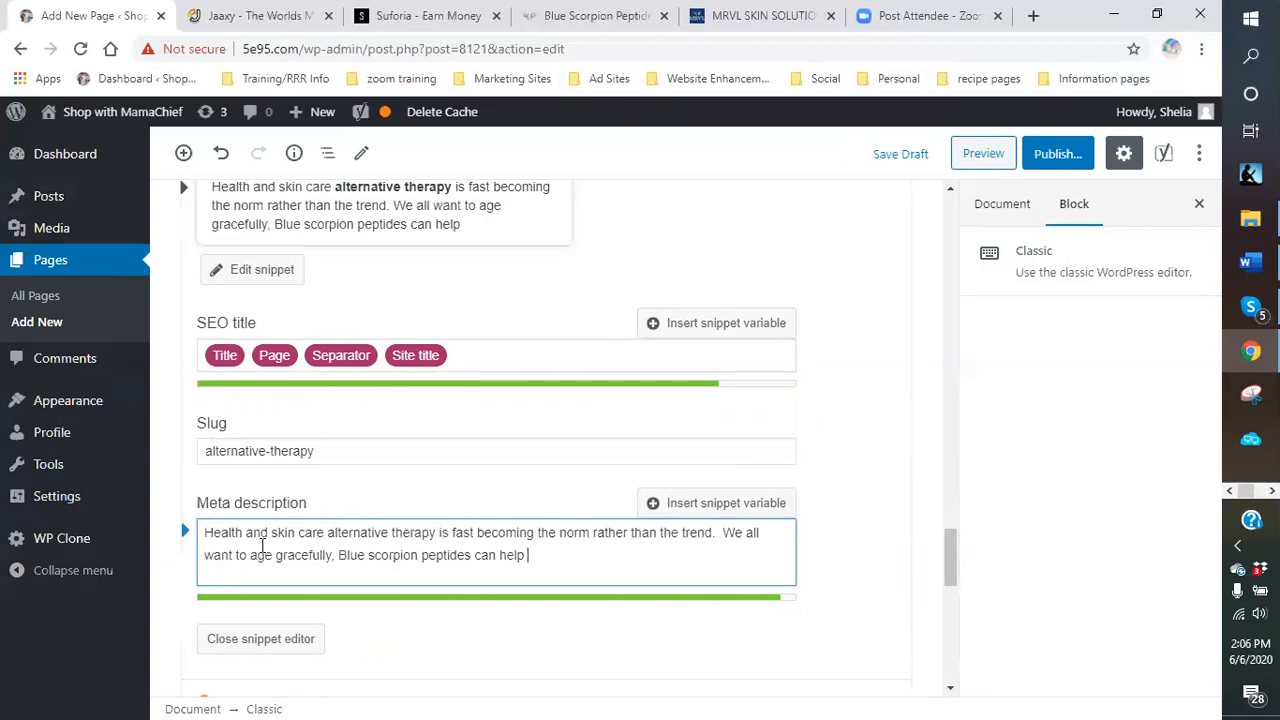
Edit the meta description to 'becoming the norm and not the trend' and 'peptides solutions can help'.
left_click(477, 557)
type("solutions")
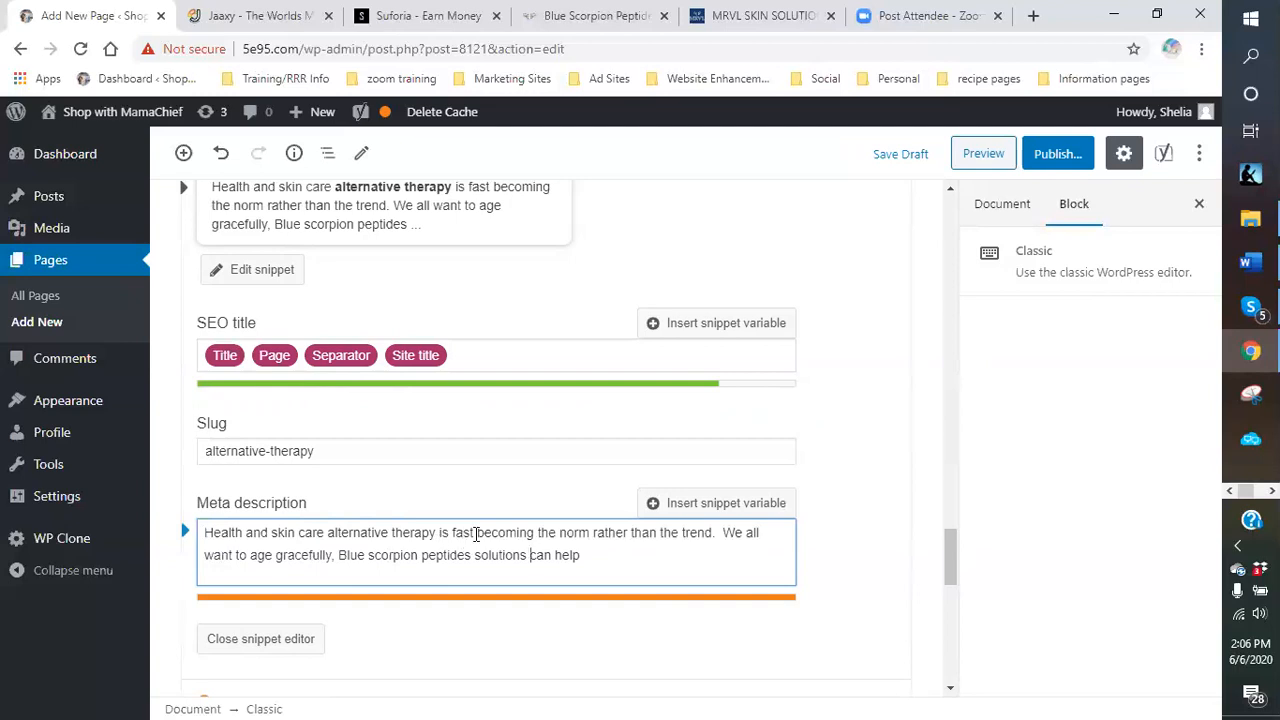
left_click(470, 538)
key("BackSpace")
key("BackSpace")
key("BackSpace")
key("BackSpace")
key("BackSpace")
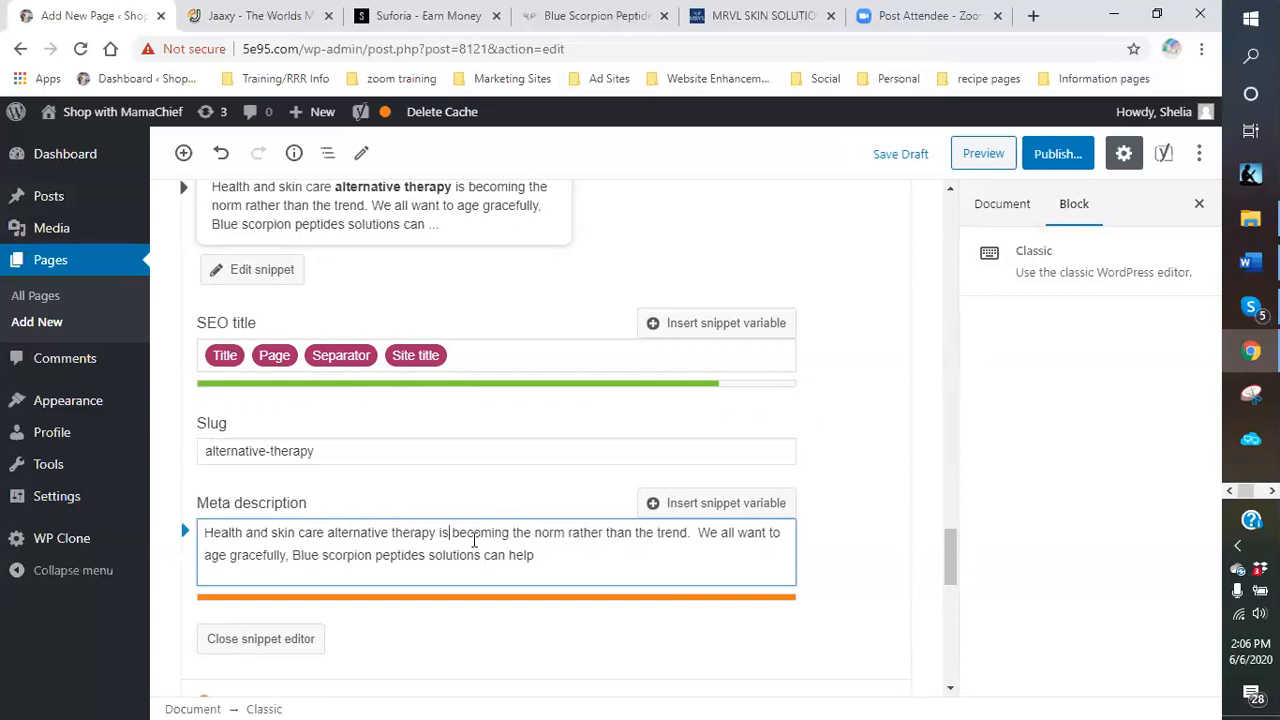
left_click(630, 538)
key("BackSpace")
key("BackSpace")
key("BackSpace")
key("BackSpace")
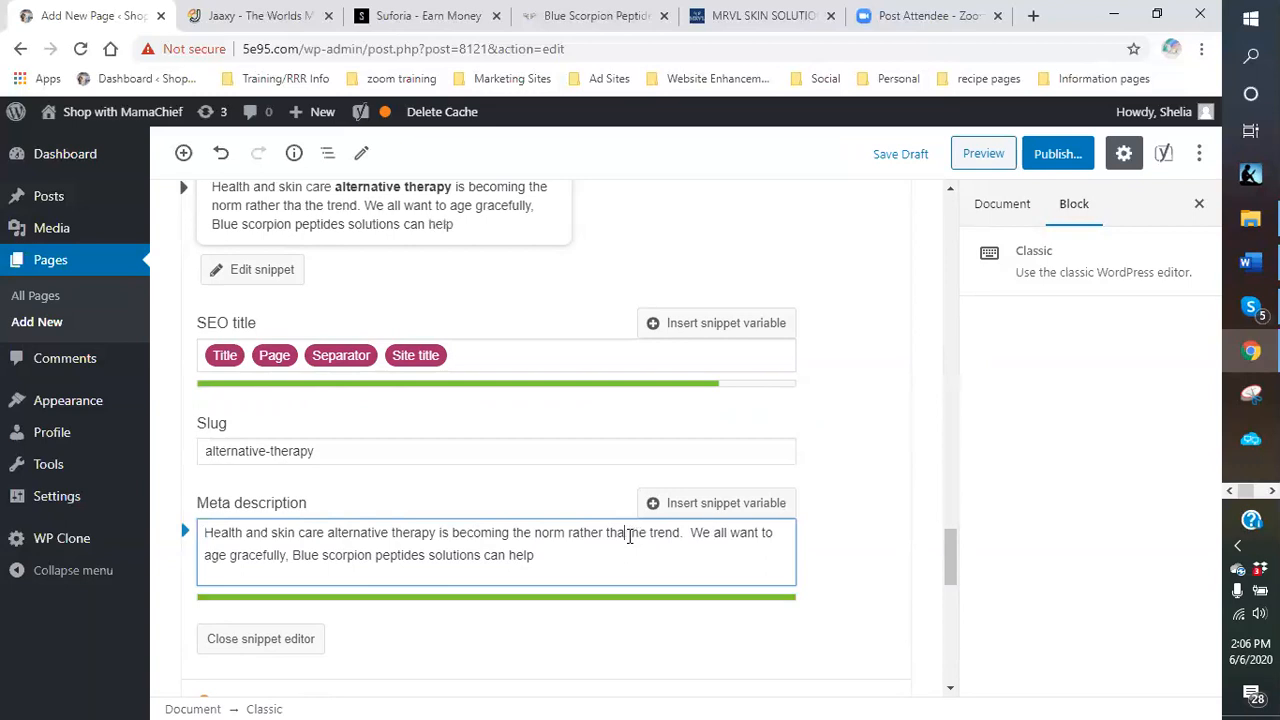
key("BackSpace")
key("BackSpace")
key("BackSpace")
key("BackSpace")
key("BackSpace")
key("BackSpace")
key("BackSpace")
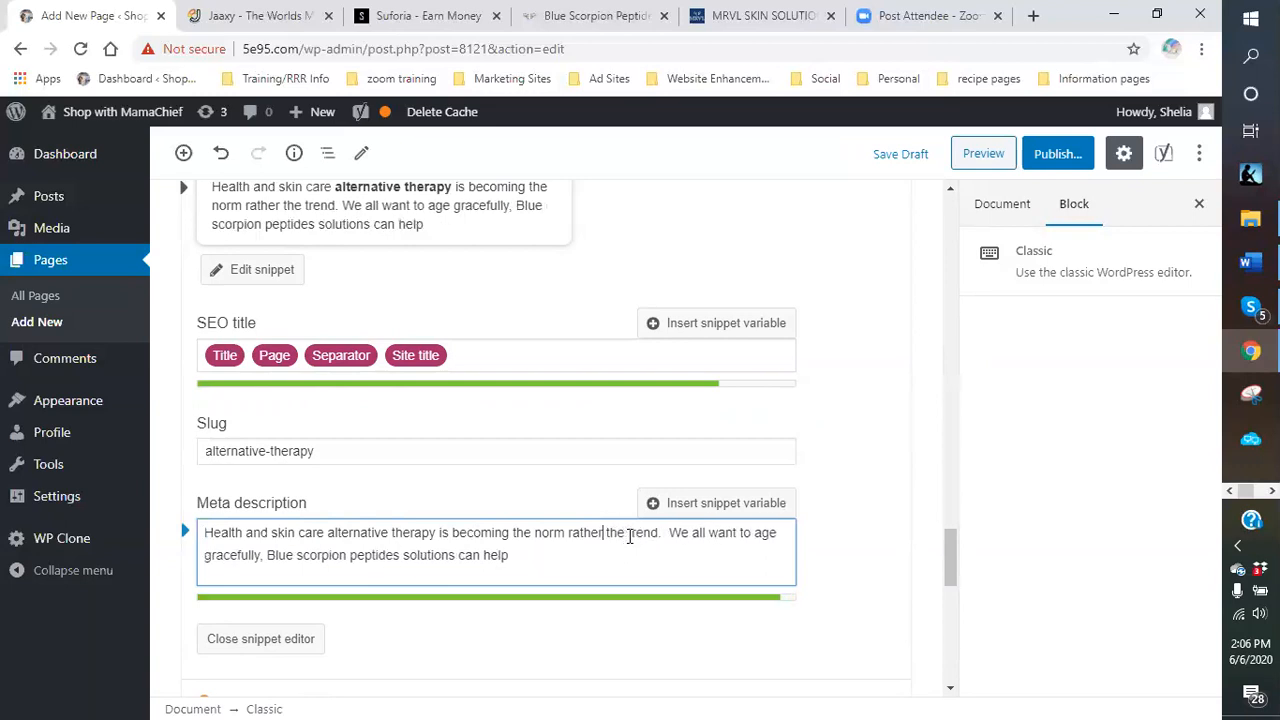
type("and not")
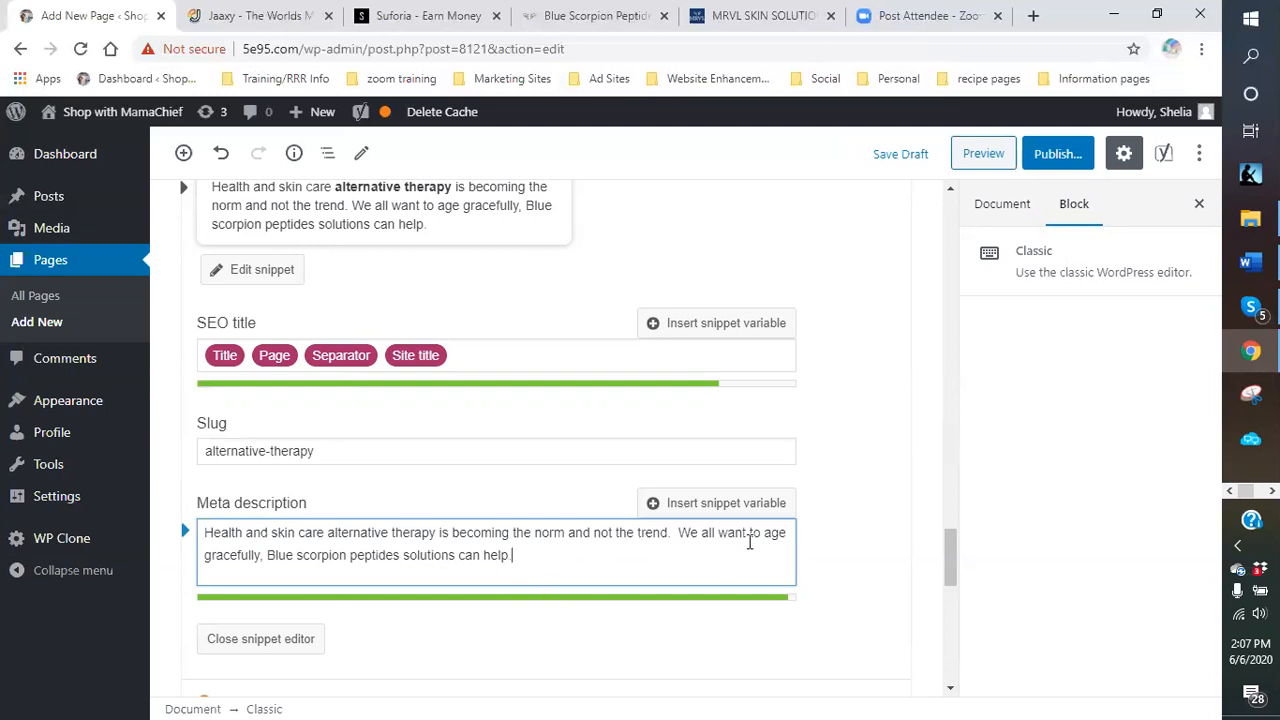
scroll(749, 537, "down", 1)
Change the heading to 'Blue Scorpion Venom - Alternative Therapy' and centre-align it.
scroll(650, 491, "down", 2)
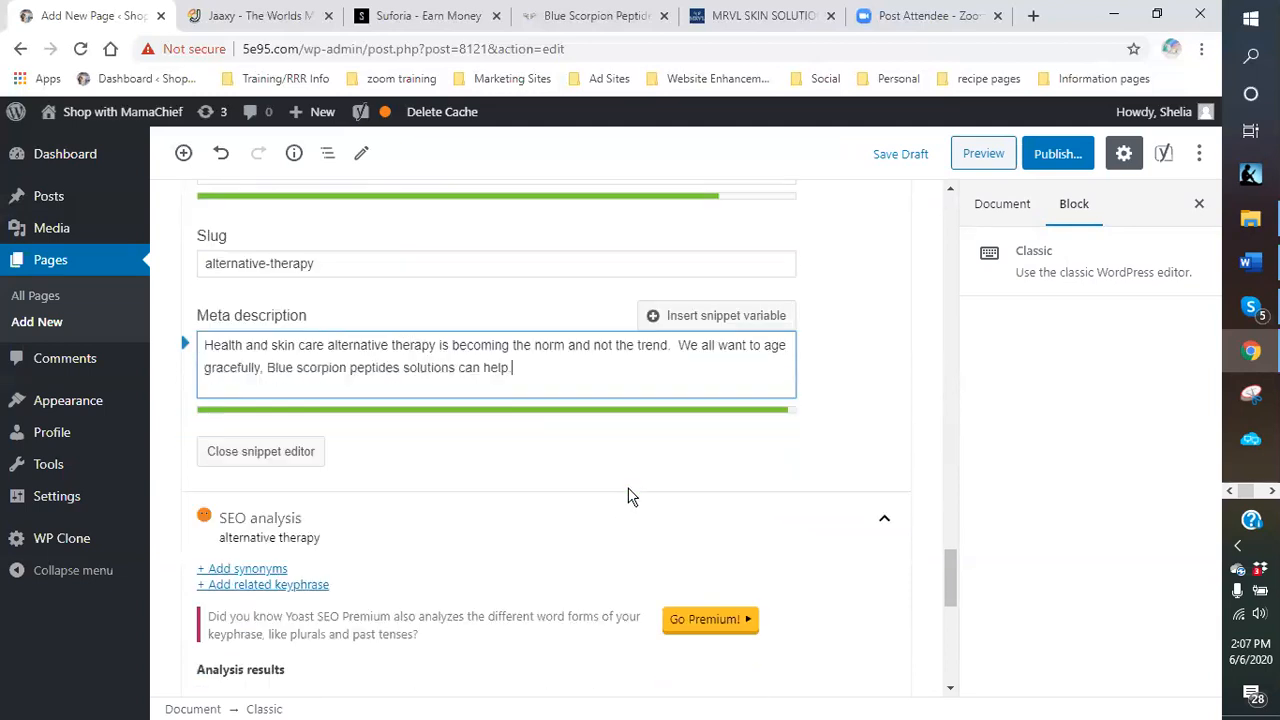
scroll(610, 500, "up", 2)
left_click(261, 545)
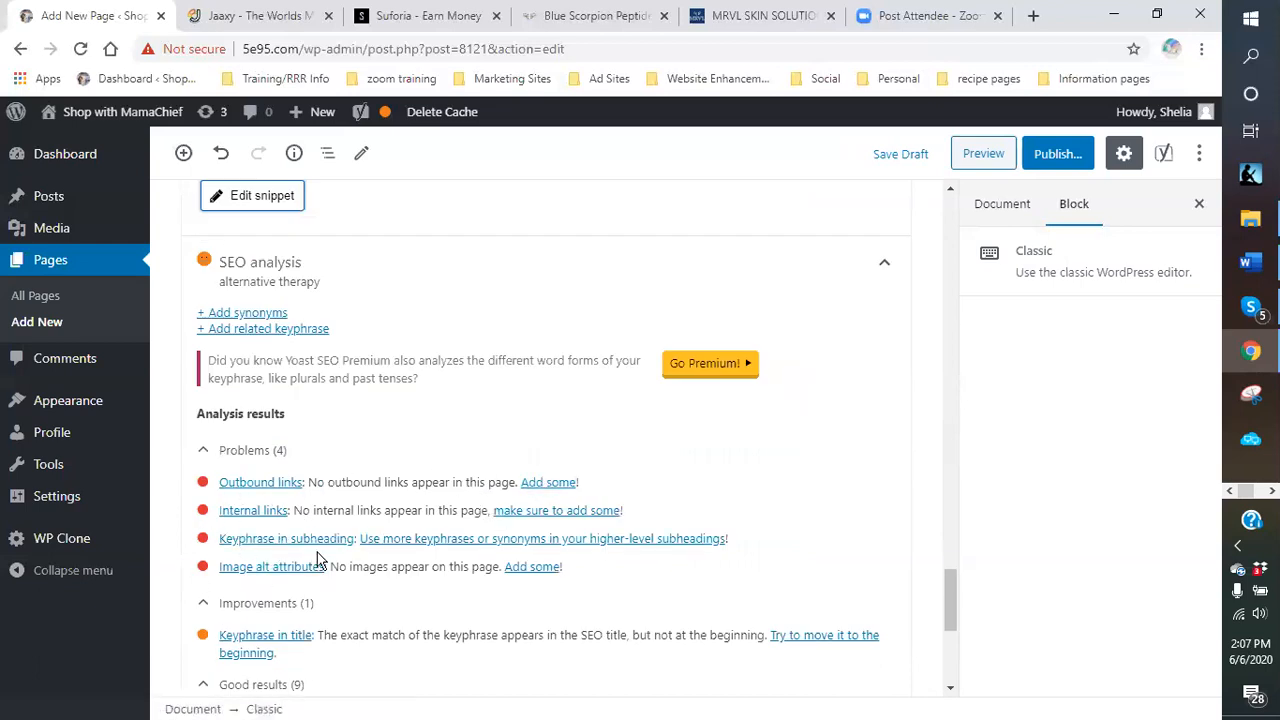
scroll(540, 443, "up", 10)
scroll(540, 443, "up", 10)
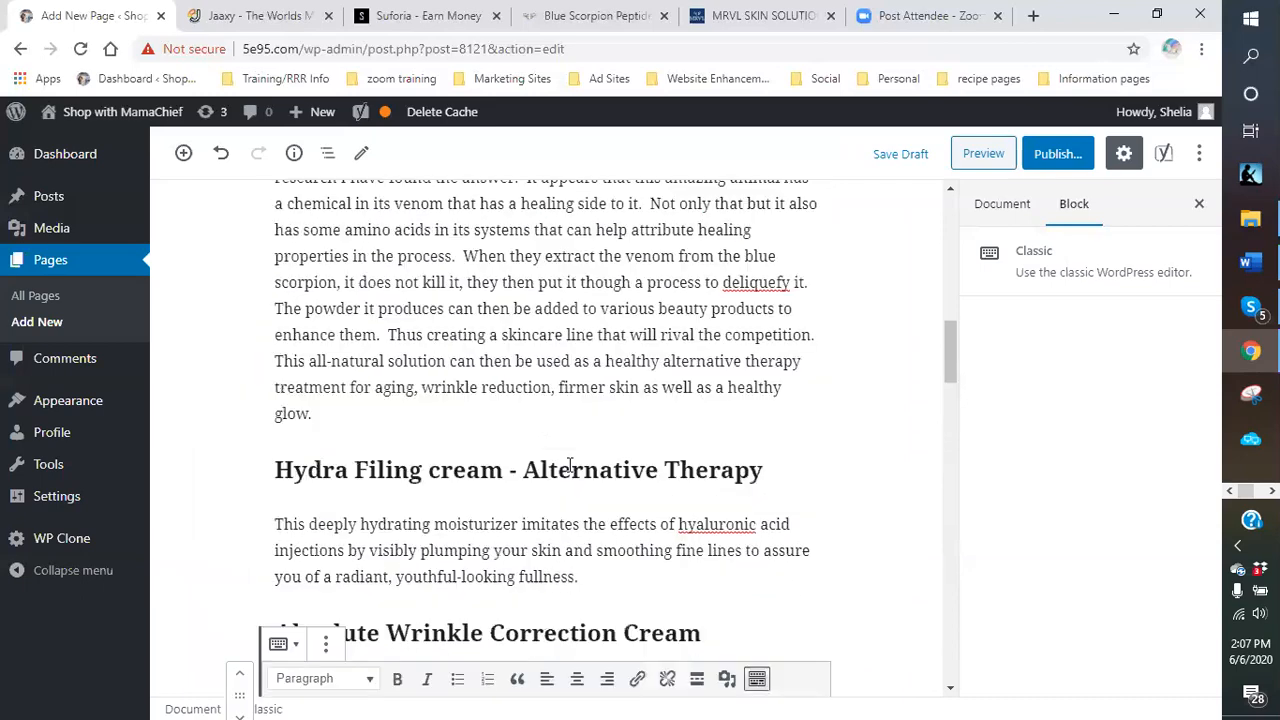
scroll(570, 463, "up", 4)
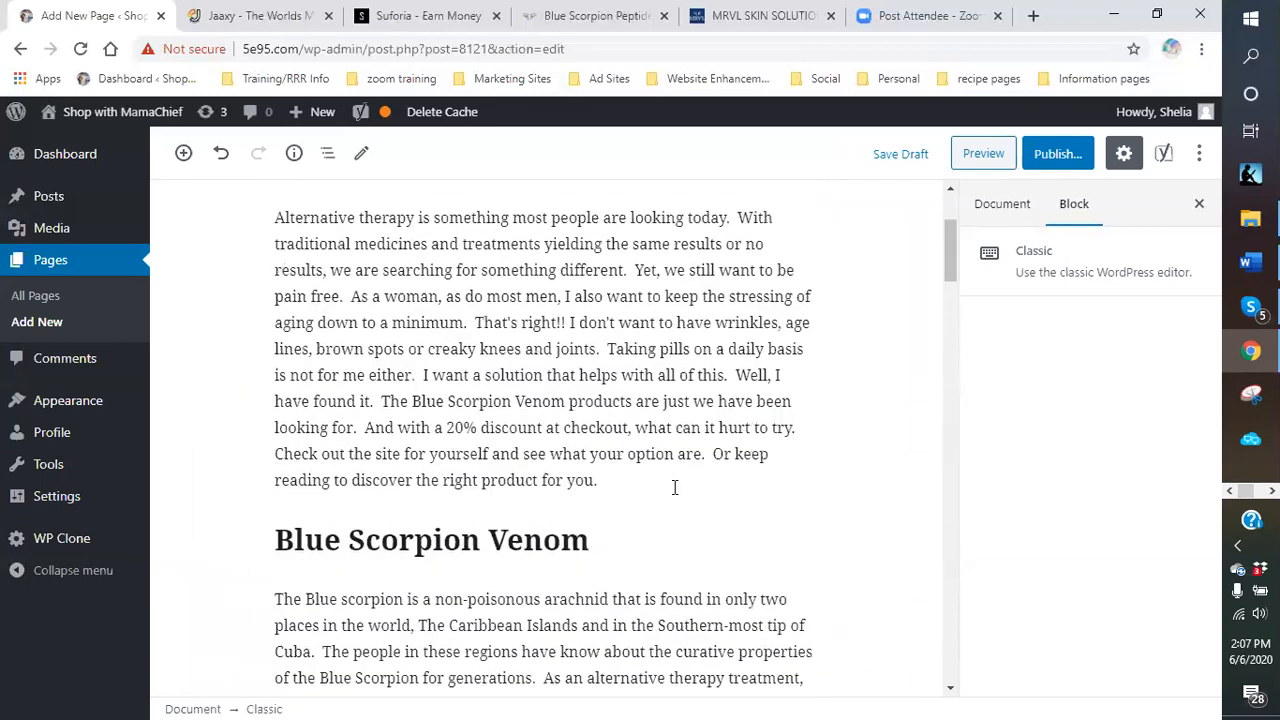
left_click(673, 540)
type("- ")
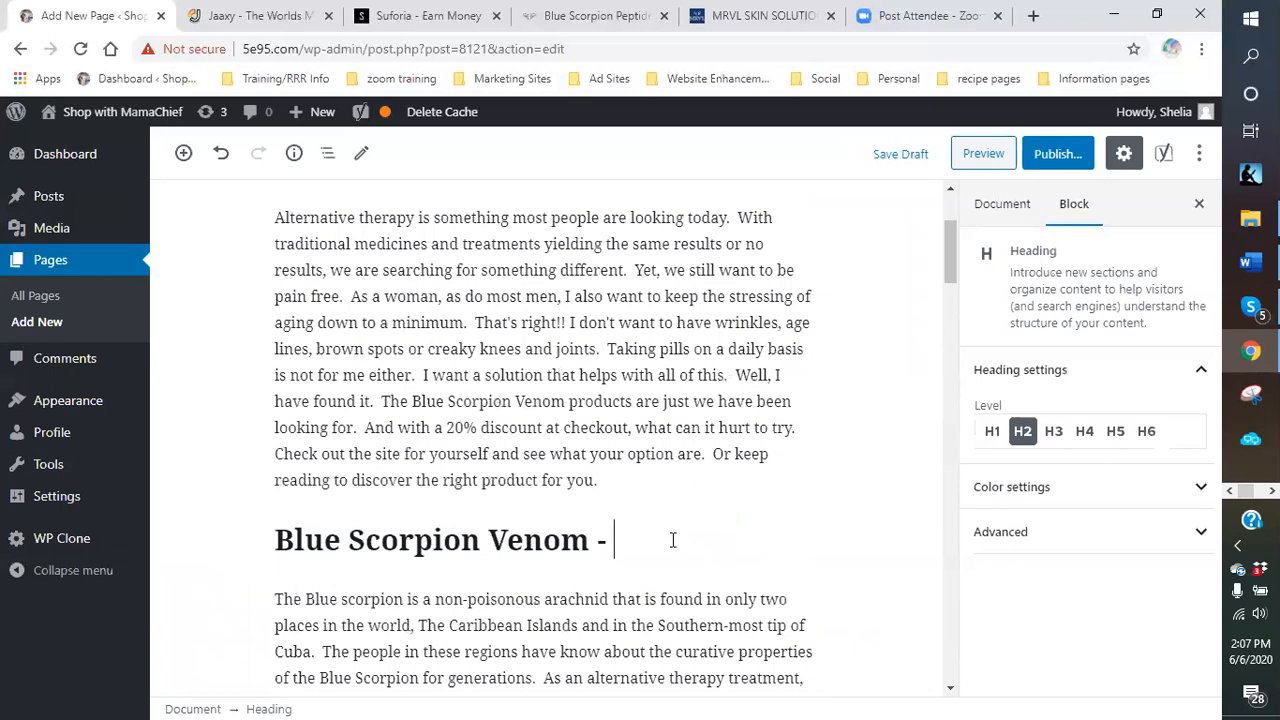
type("Alternati")
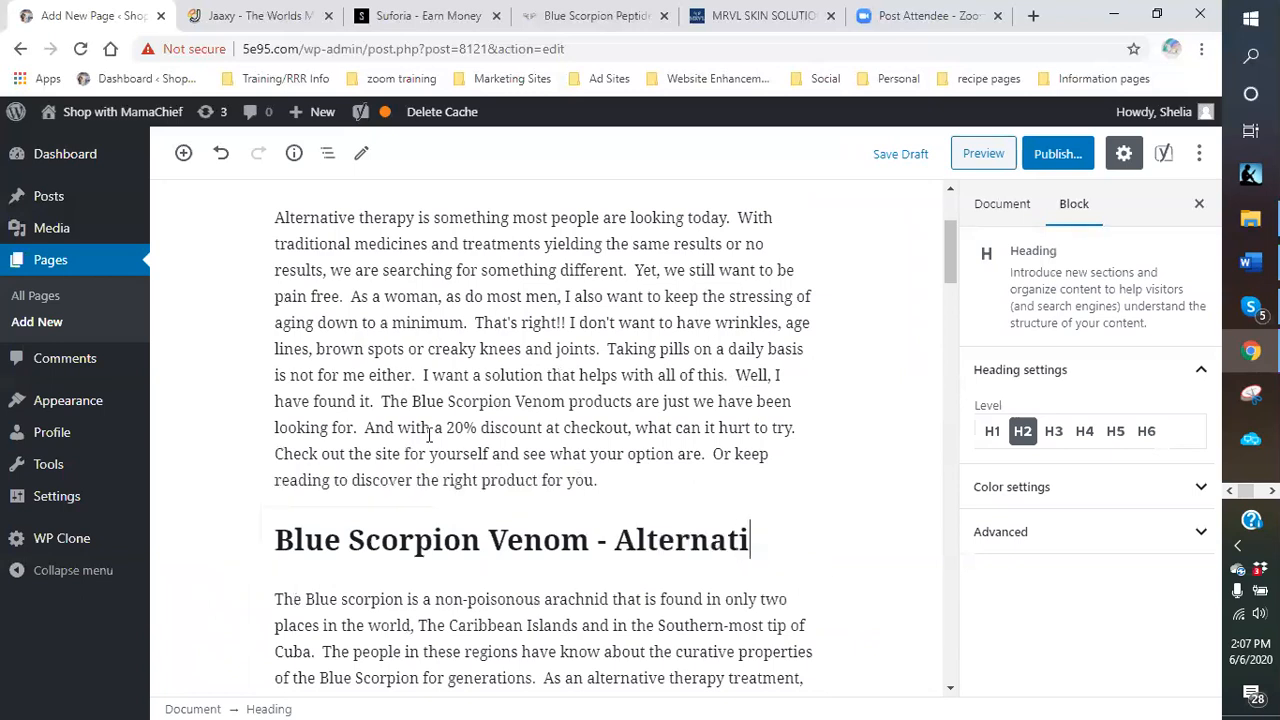
type("ve Therapy")
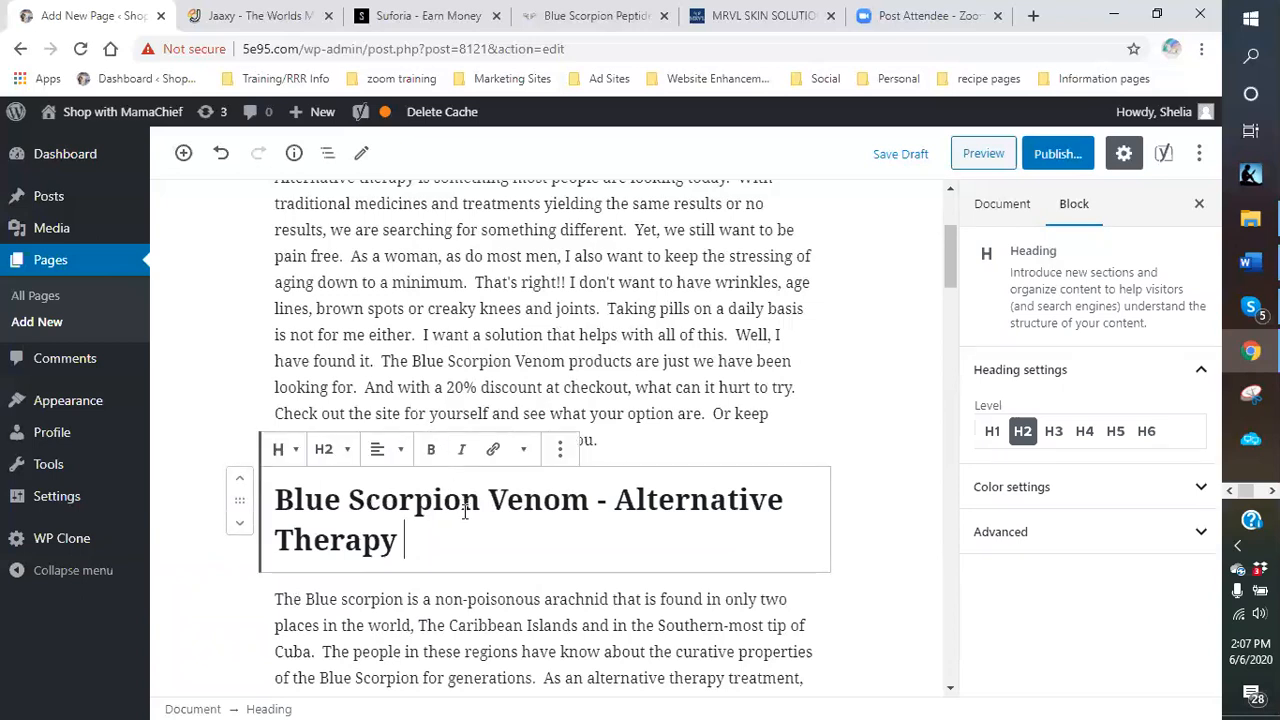
left_click(377, 448)
left_click(347, 361)
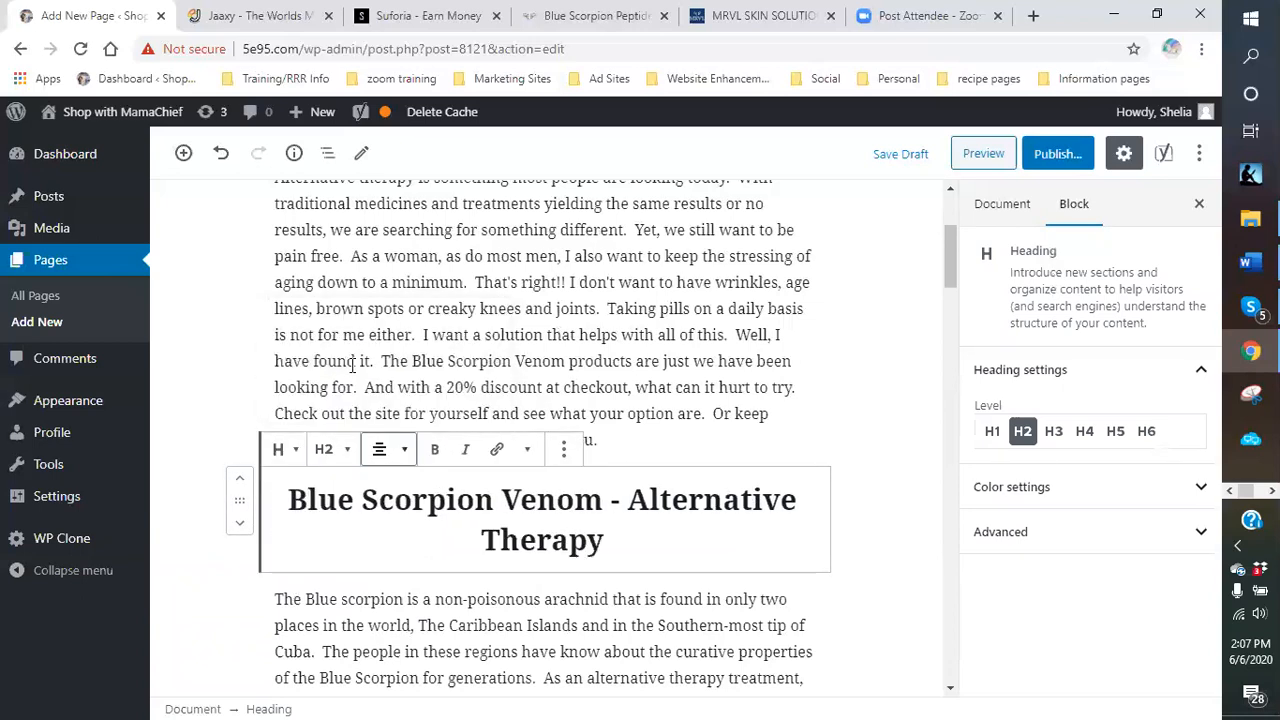
Select 'Check out the site for yourself' in the intro paragraph.
scroll(937, 577, "down", 15)
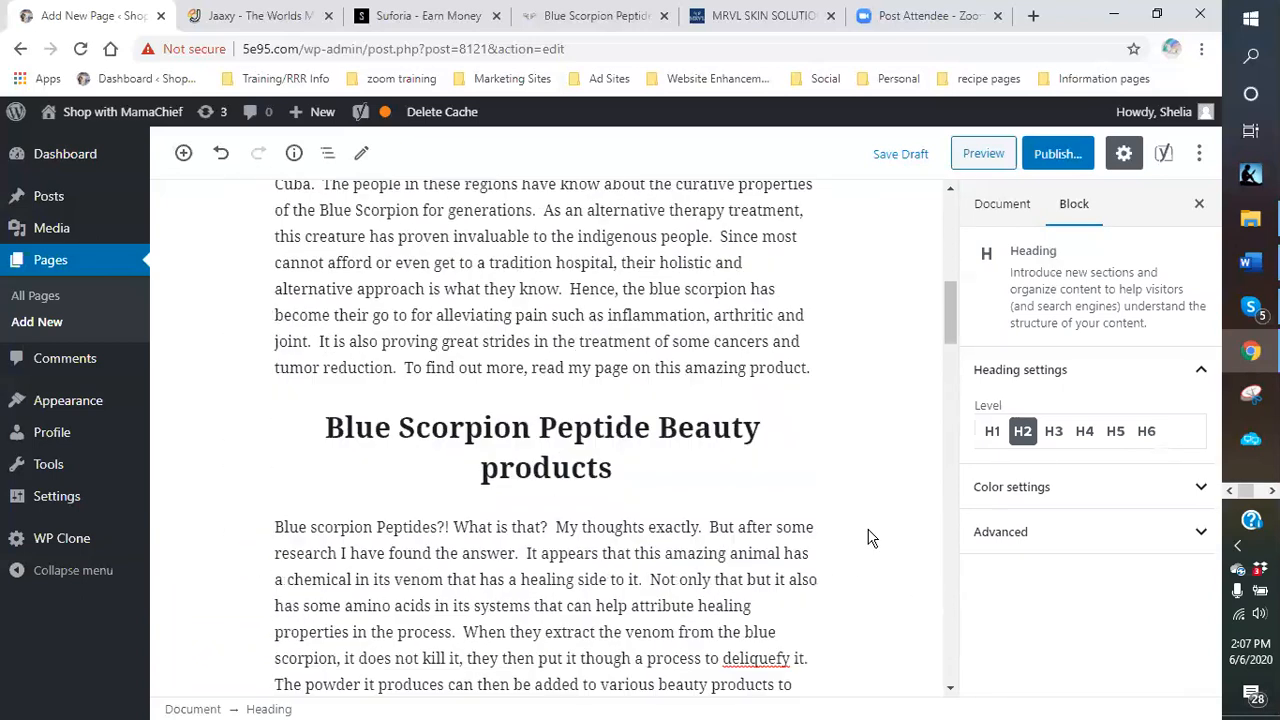
scroll(866, 537, "down", 10)
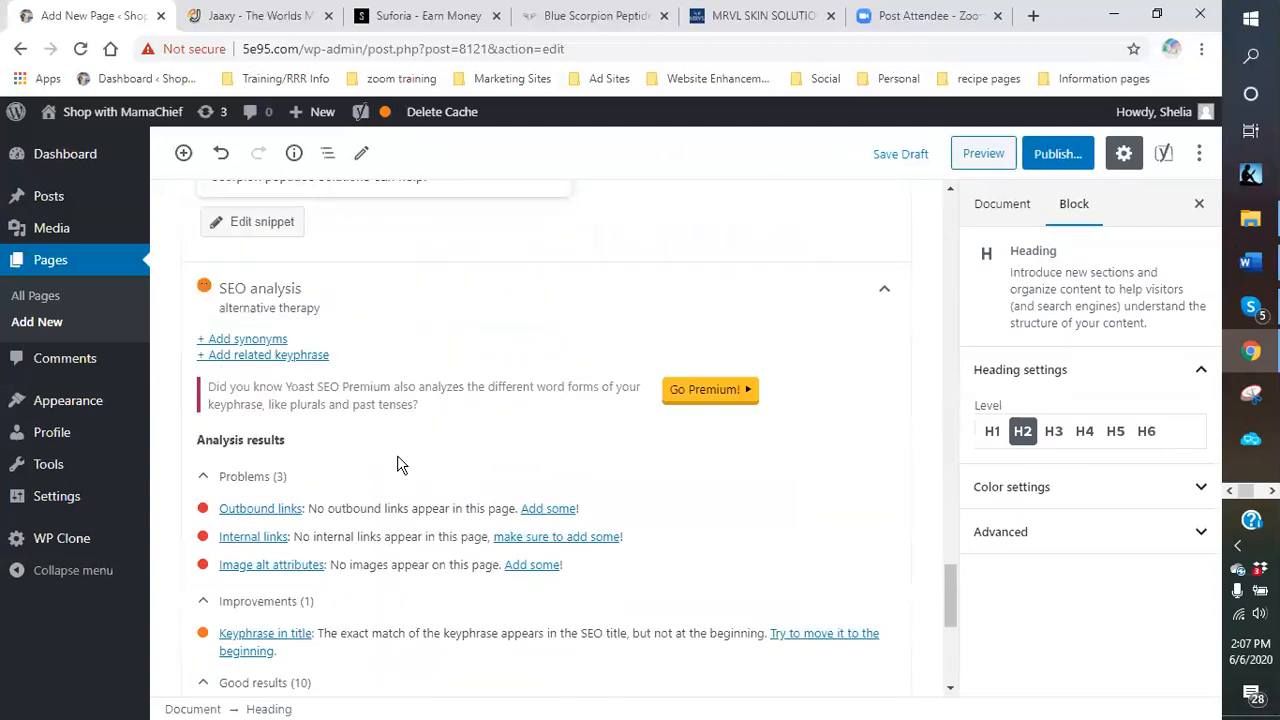
scroll(649, 405, "up", 10)
scroll(650, 401, "up", 12)
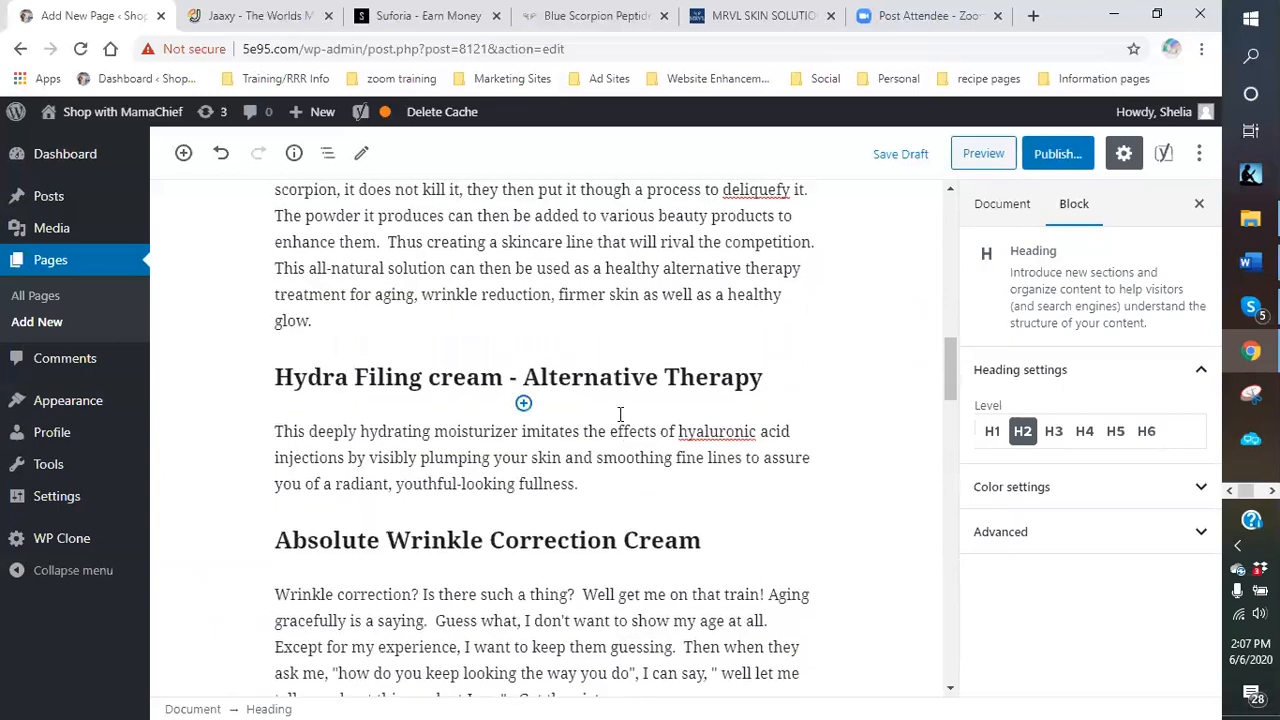
scroll(607, 430, "up", 5)
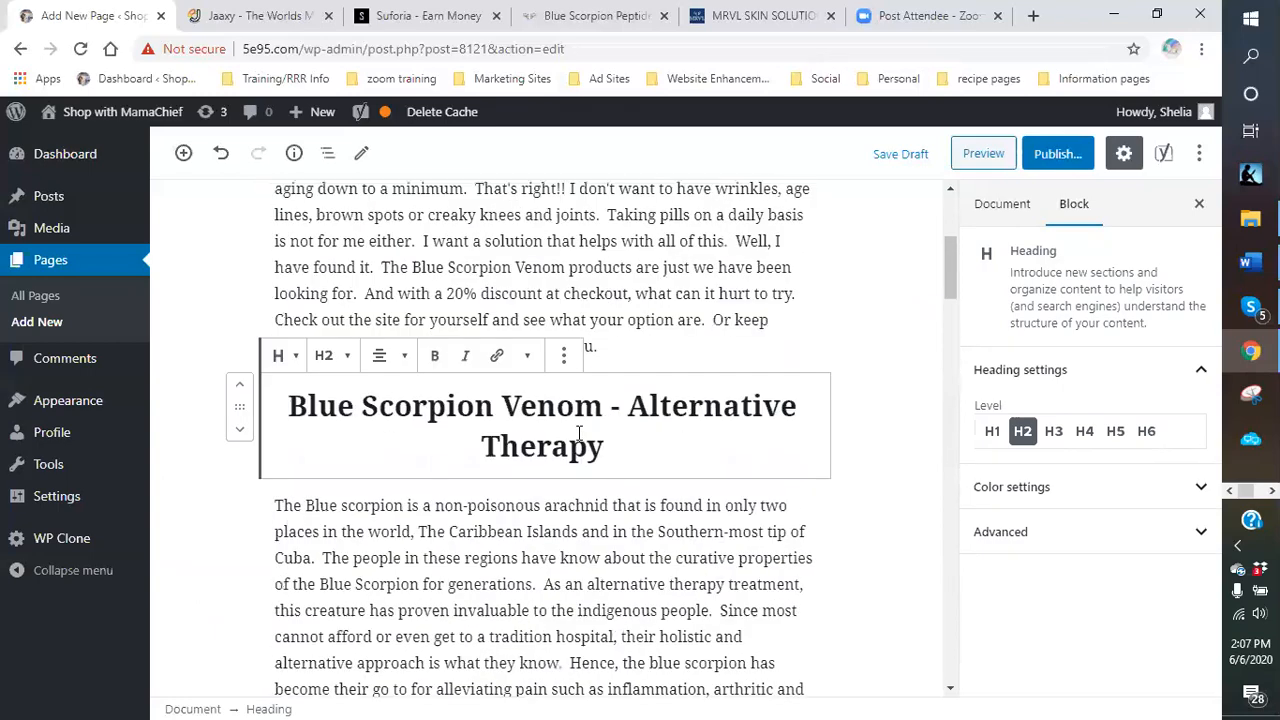
scroll(608, 440, "up", 5)
scroll(557, 518, "down", 2)
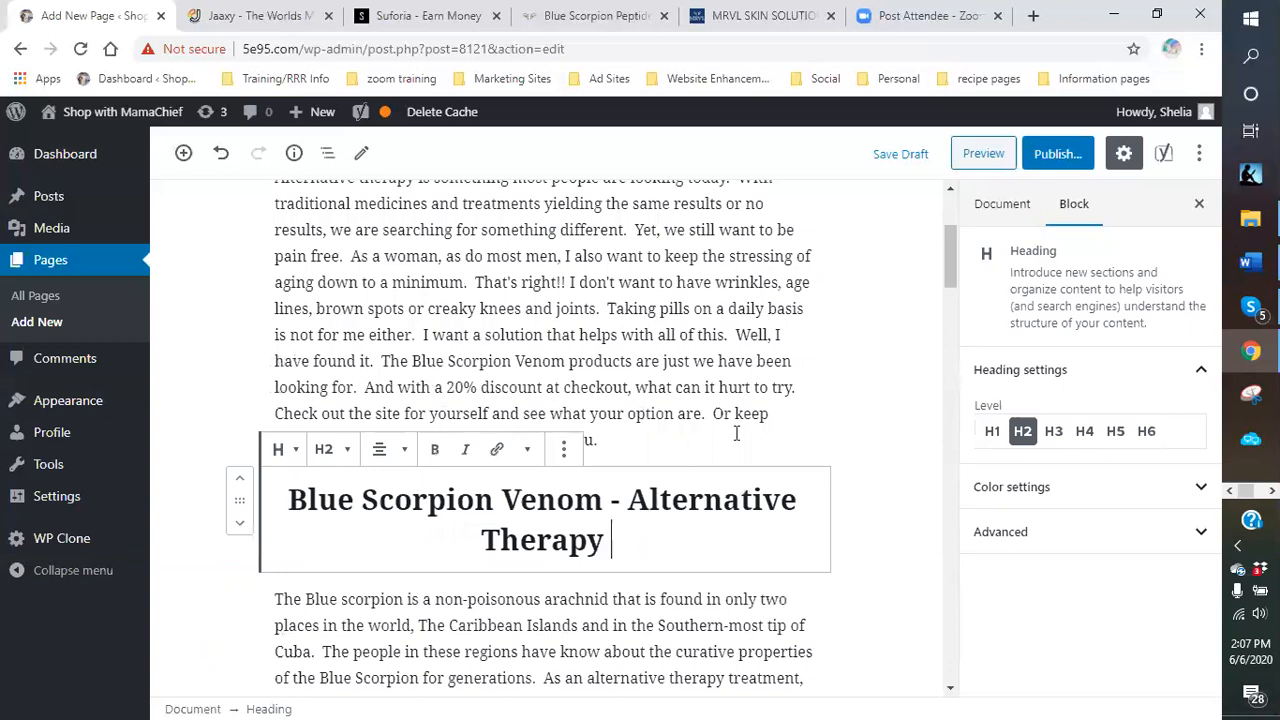
left_click(658, 437)
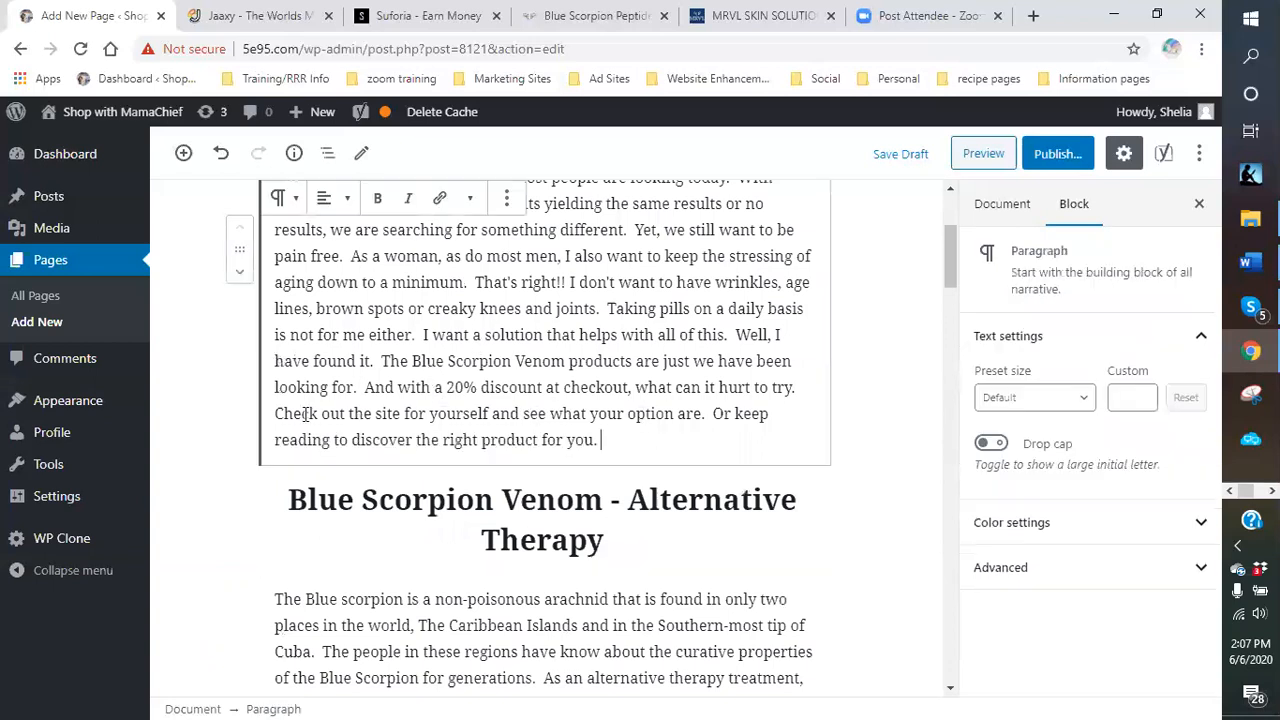
left_click_drag(277, 413, 492, 413)
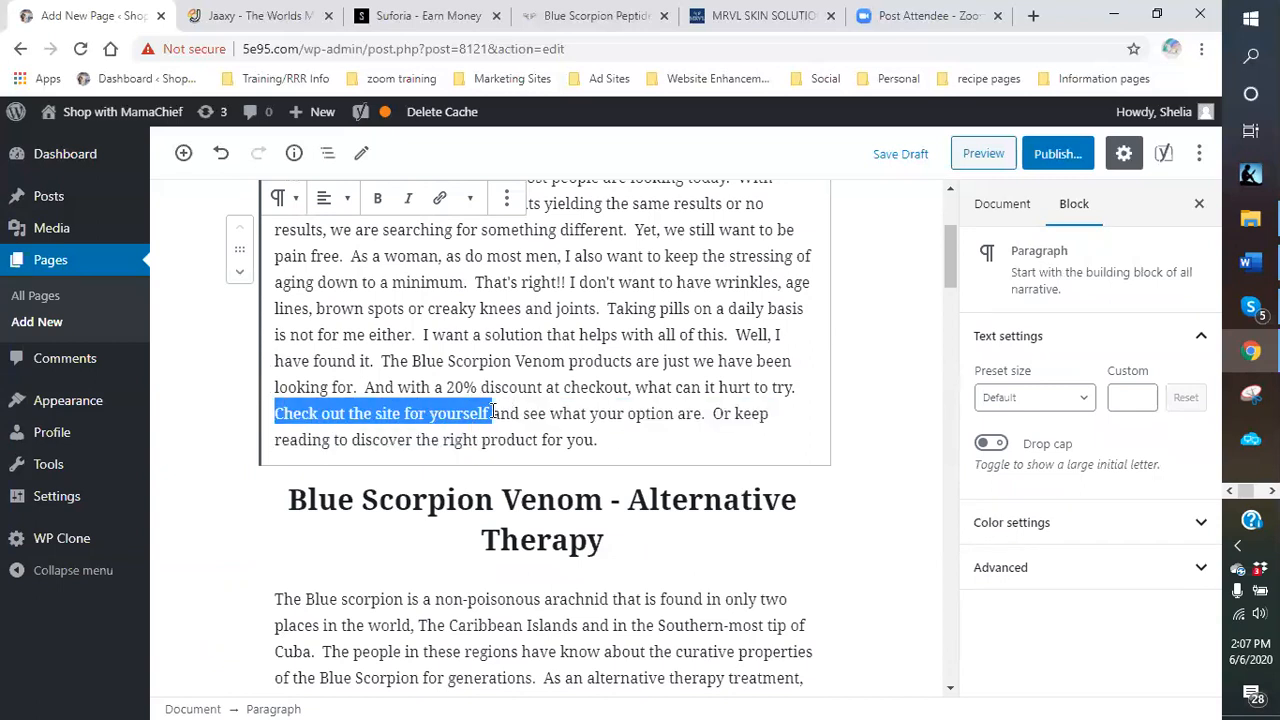
left_click(752, 18)
Copy the MRVL Beauty campaign's affiliate link from Suforia's In Progress campaigns.
left_click(390, 18)
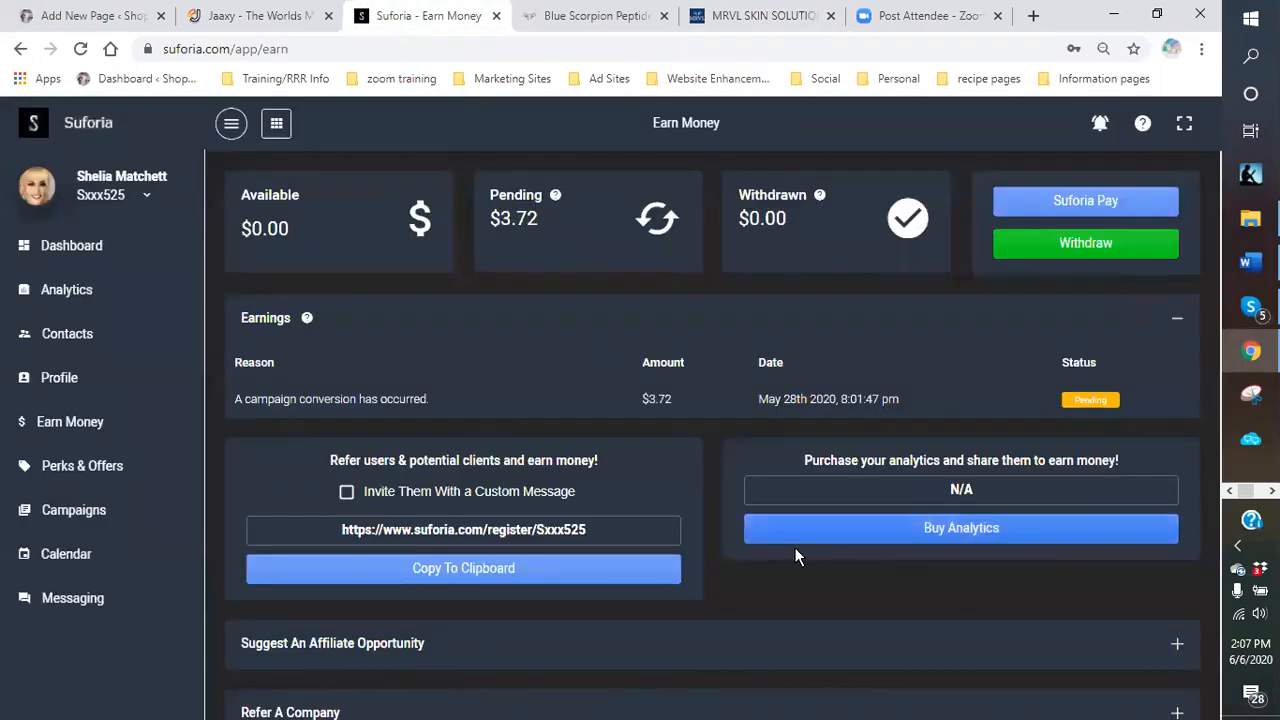
left_click(63, 516)
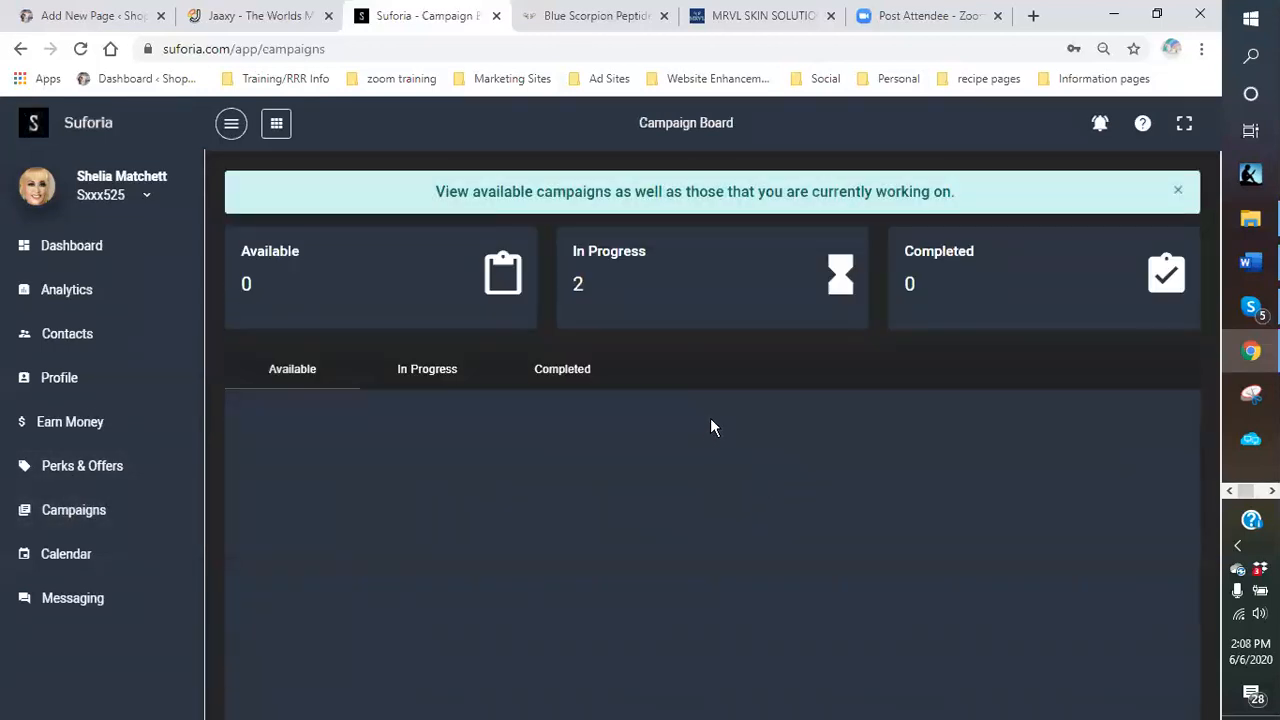
left_click(444, 377)
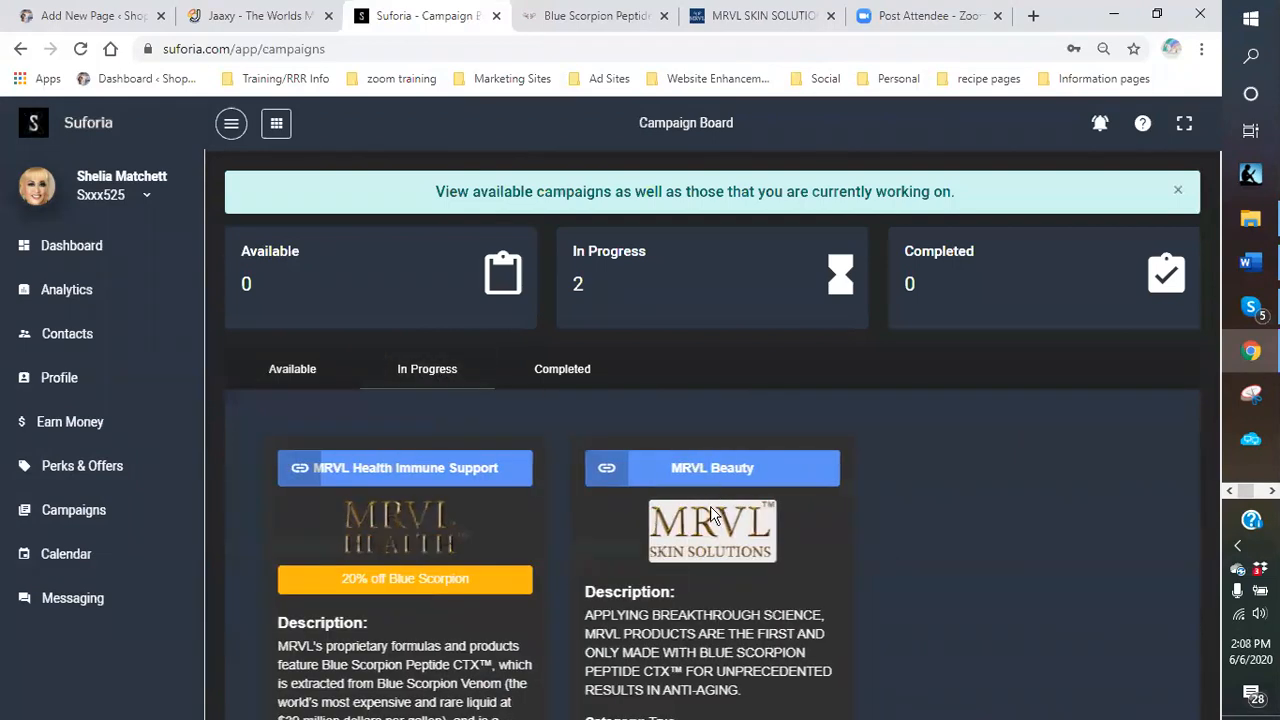
scroll(706, 518, "down", 3)
left_click(737, 606)
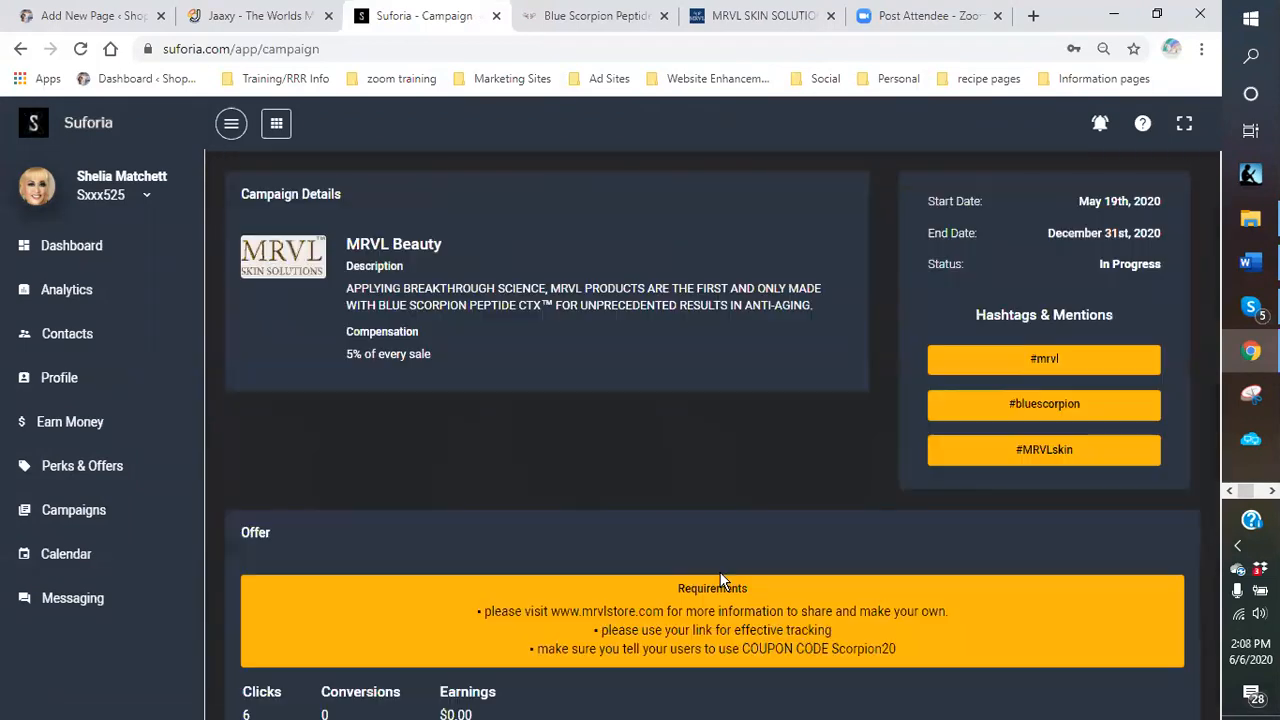
scroll(720, 580, "down", 3)
left_click_drag(901, 473, 535, 474)
right_click(557, 480)
left_click(596, 500)
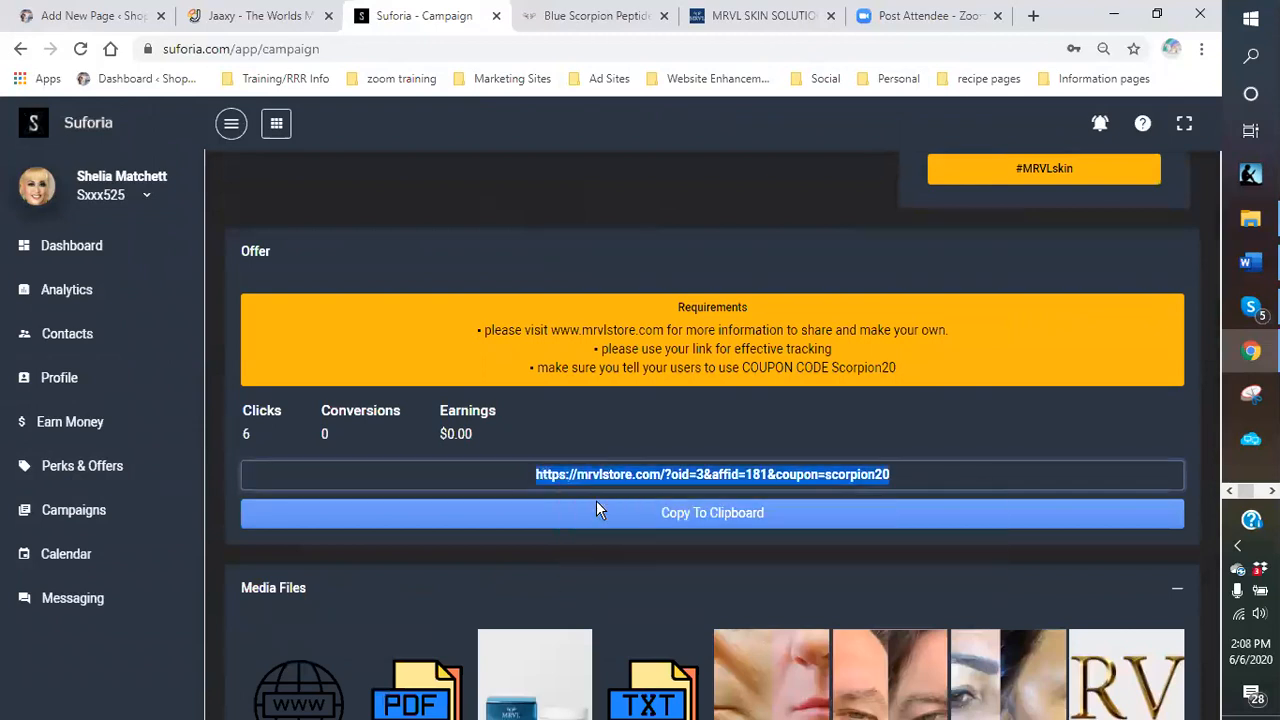
left_click(95, 15)
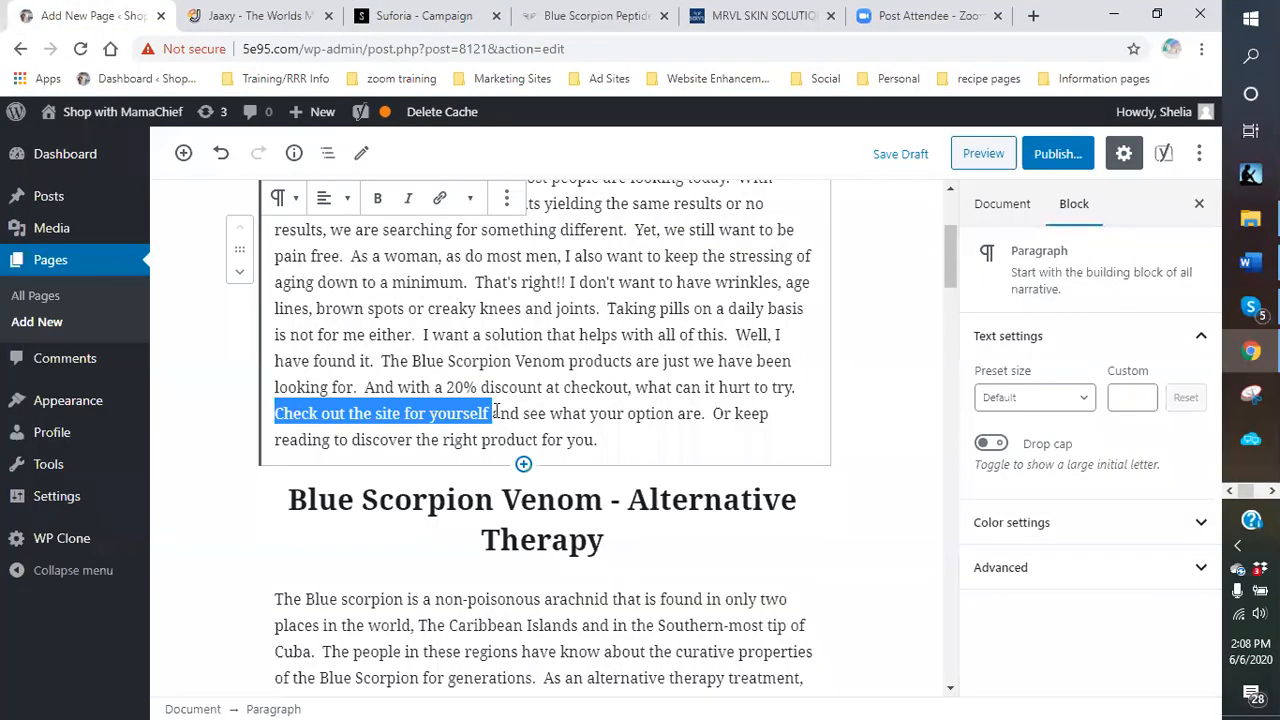
Link 'Check out the site for yourself' to the pasted MRVL affiliate URL in a new tab, and bold it.
left_click(438, 197)
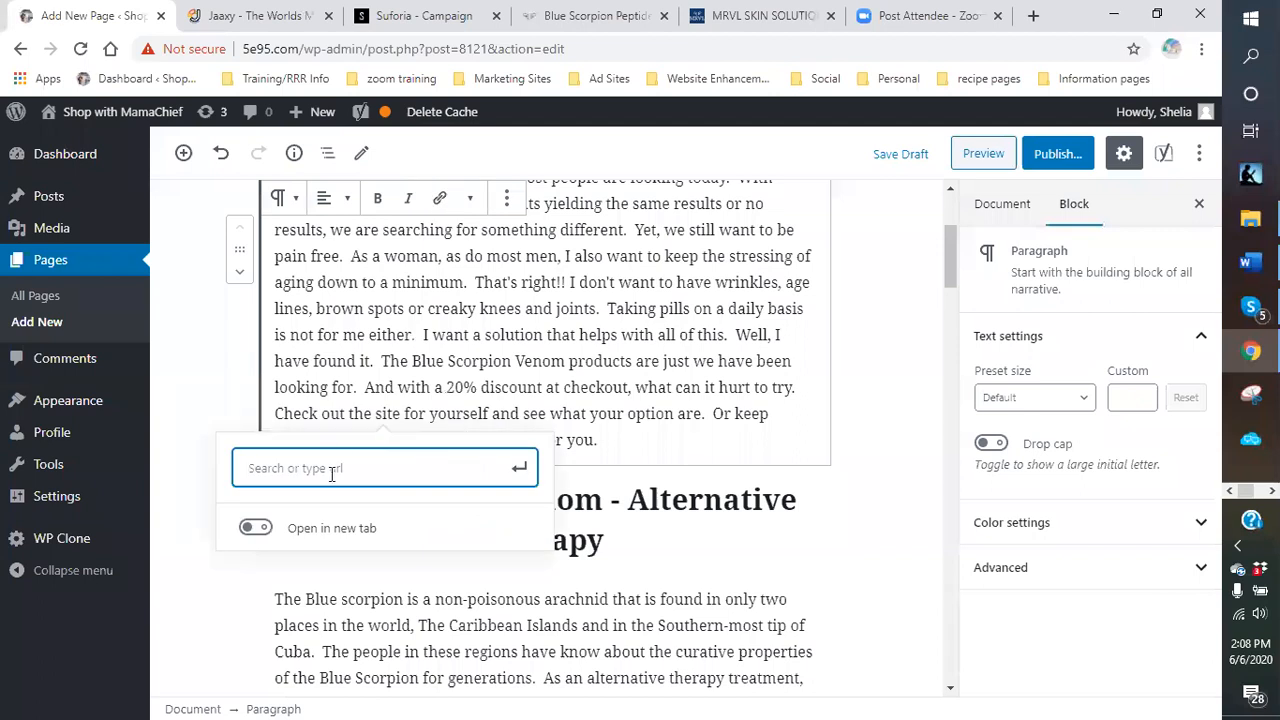
right_click(332, 468)
left_click(345, 323)
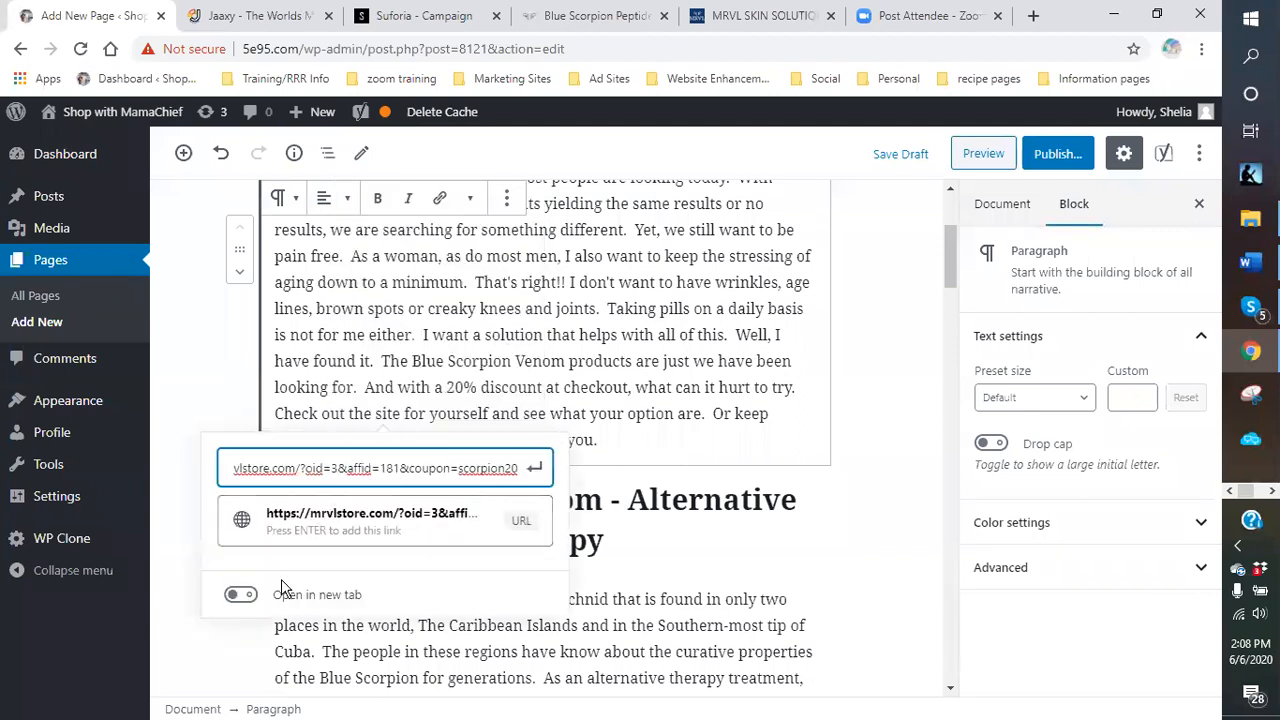
left_click(241, 594)
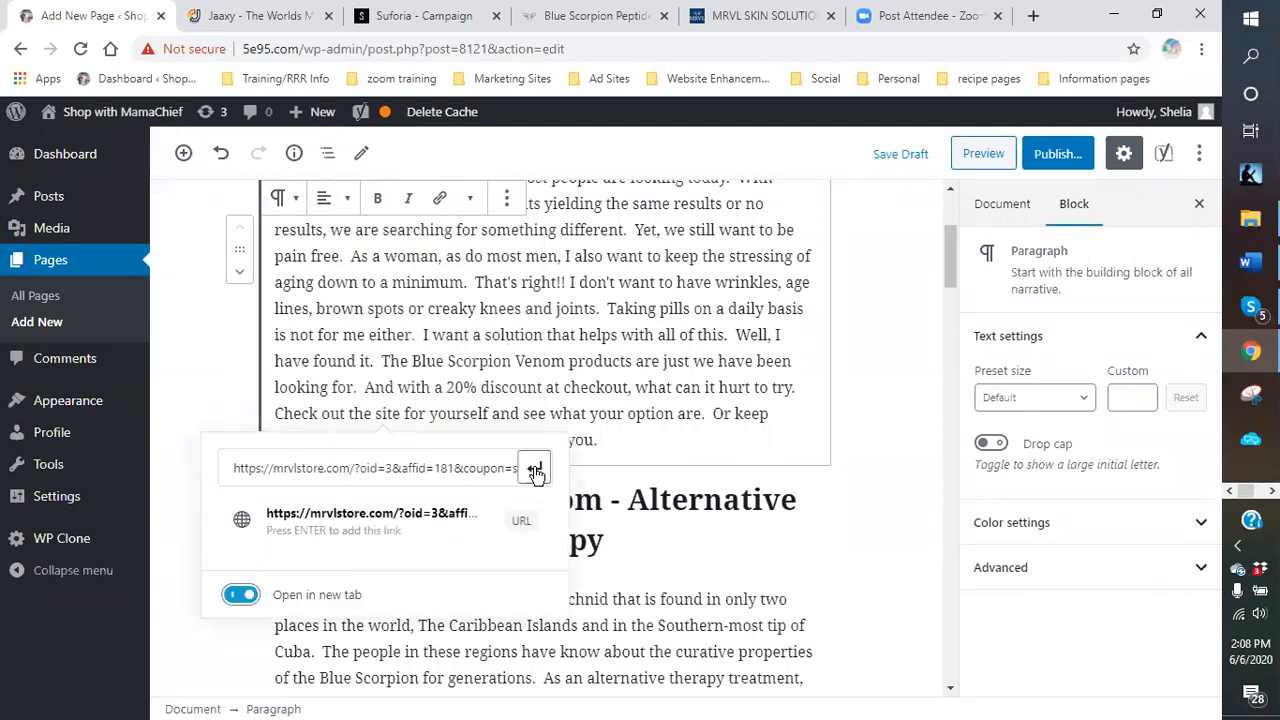
left_click(536, 470)
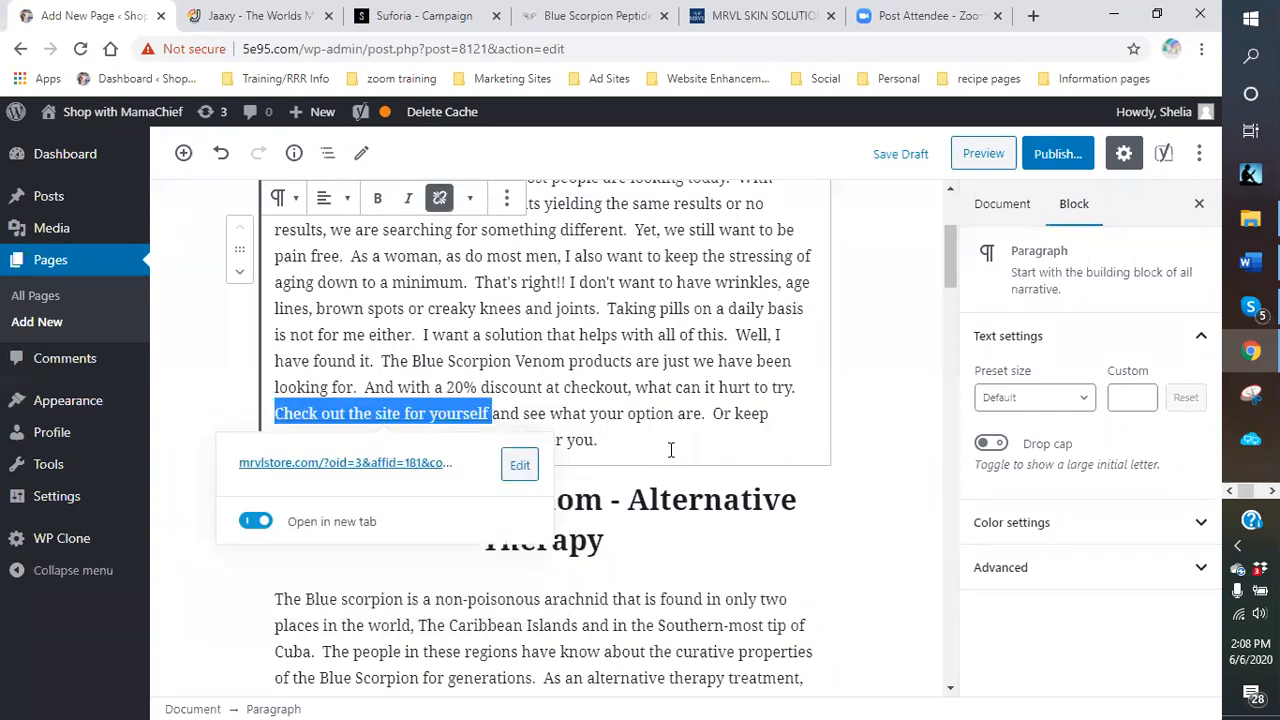
left_click(377, 198)
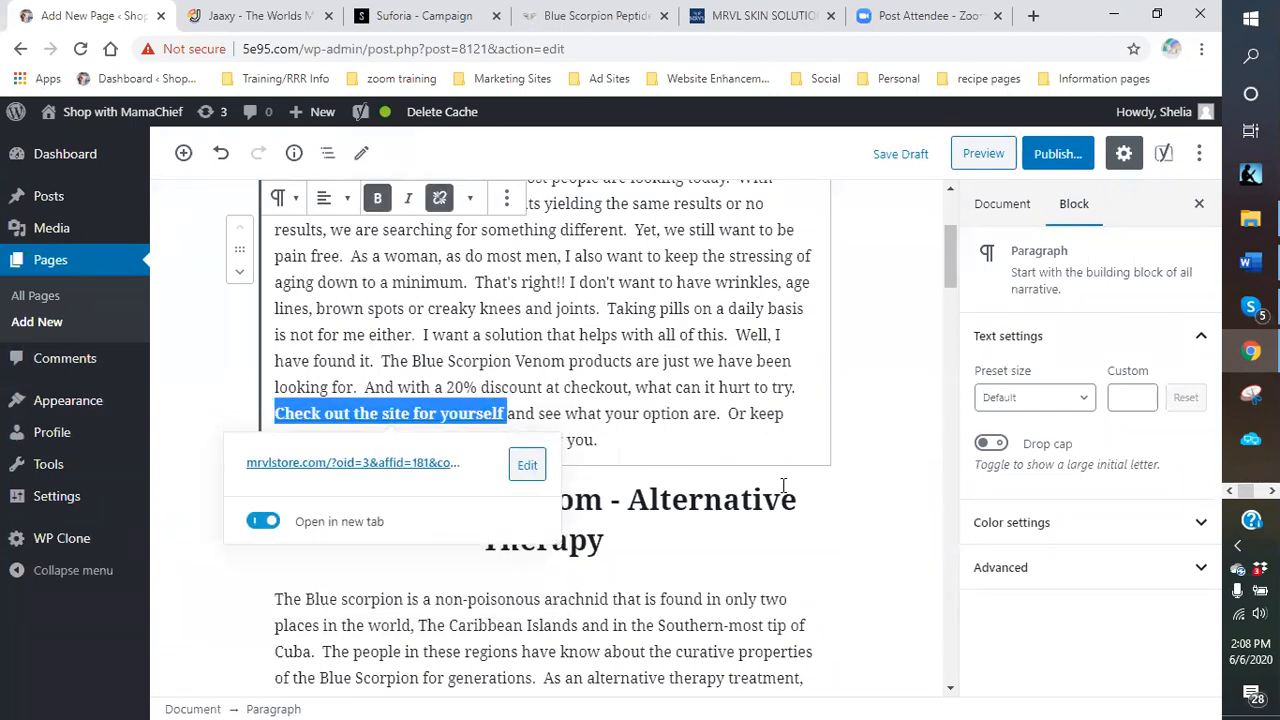
left_click(708, 445)
scroll(846, 446, "down", 3)
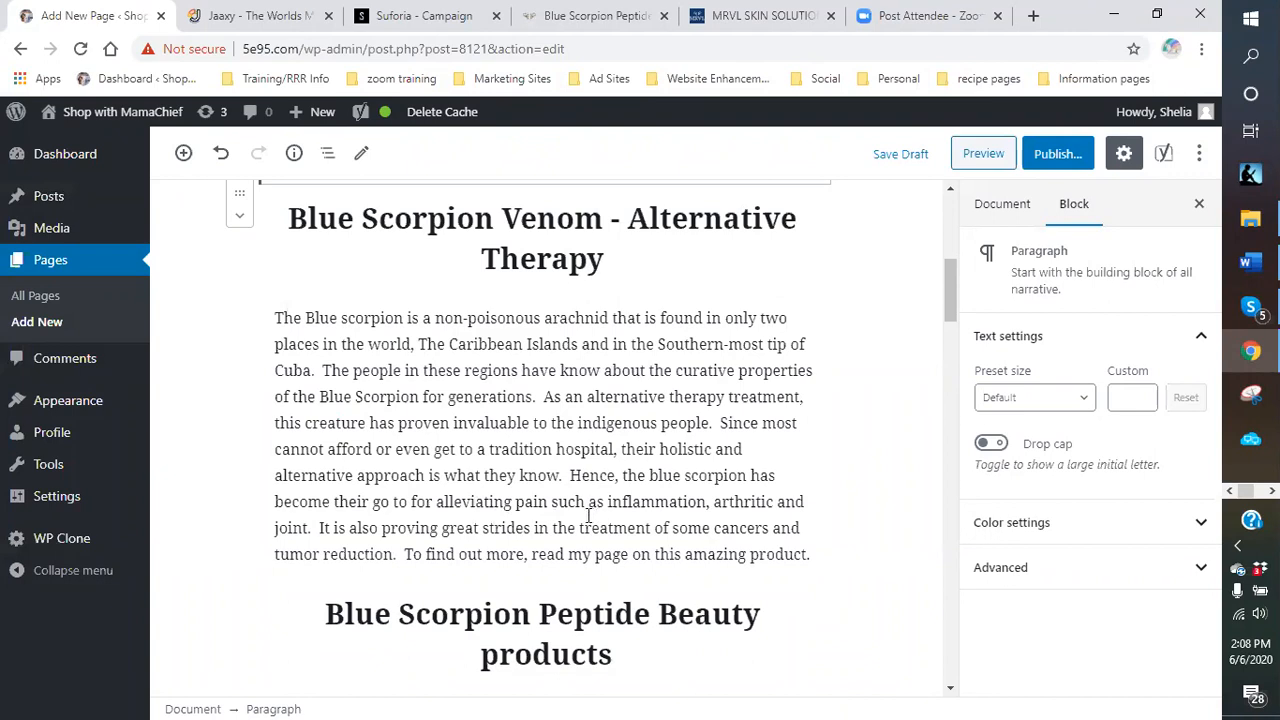
Link 'alleviating pain such as inflammation' to the Scorpion Venom page in a new tab, and bold it.
left_click_drag(437, 504, 706, 512)
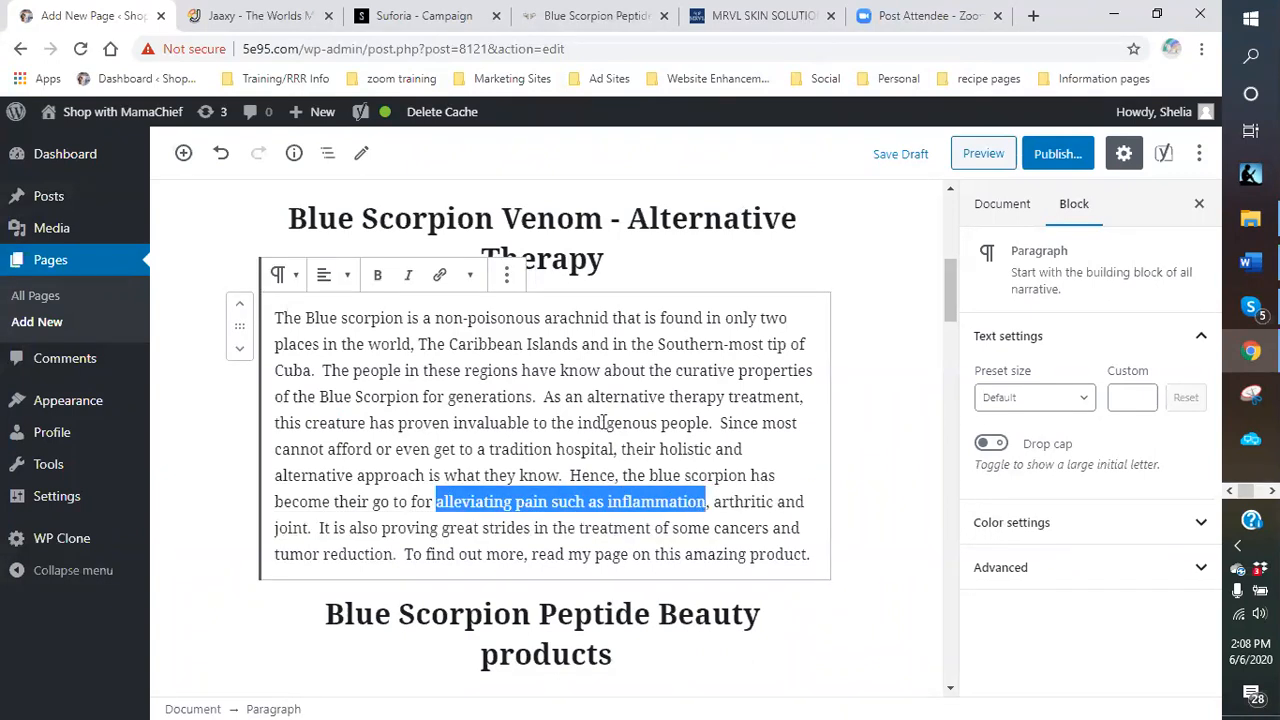
left_click(439, 275)
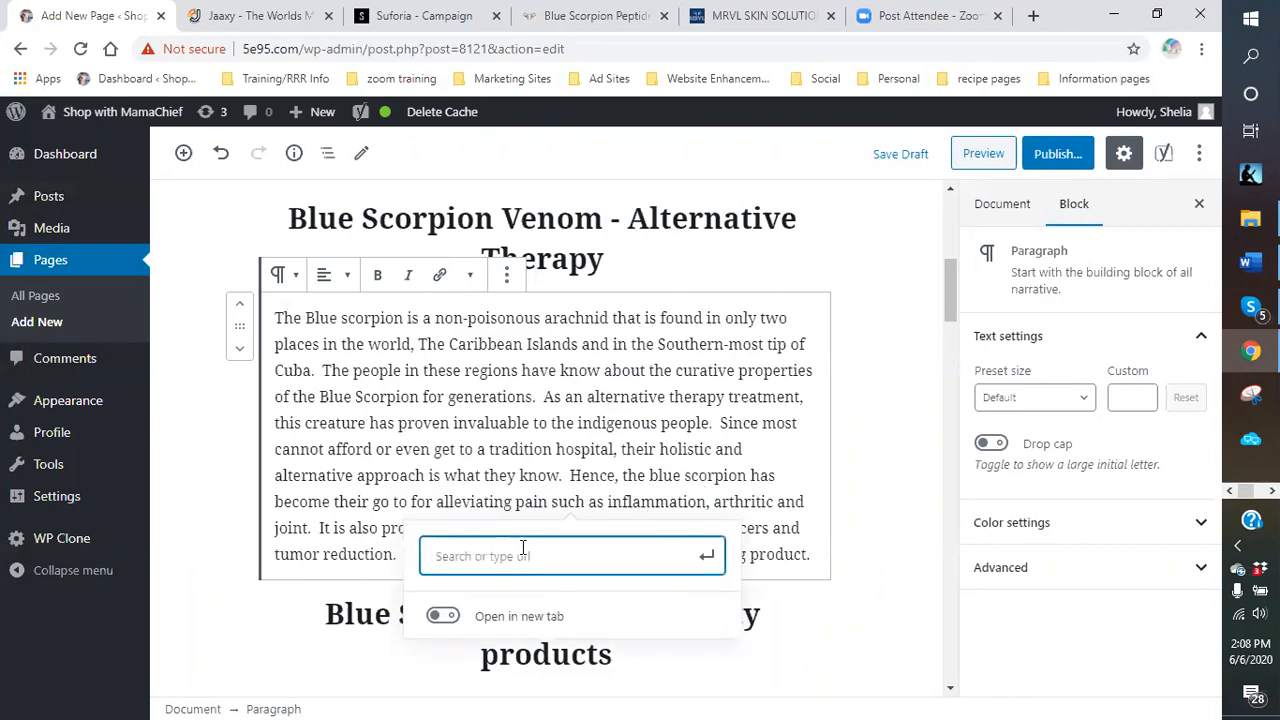
type("blue sco")
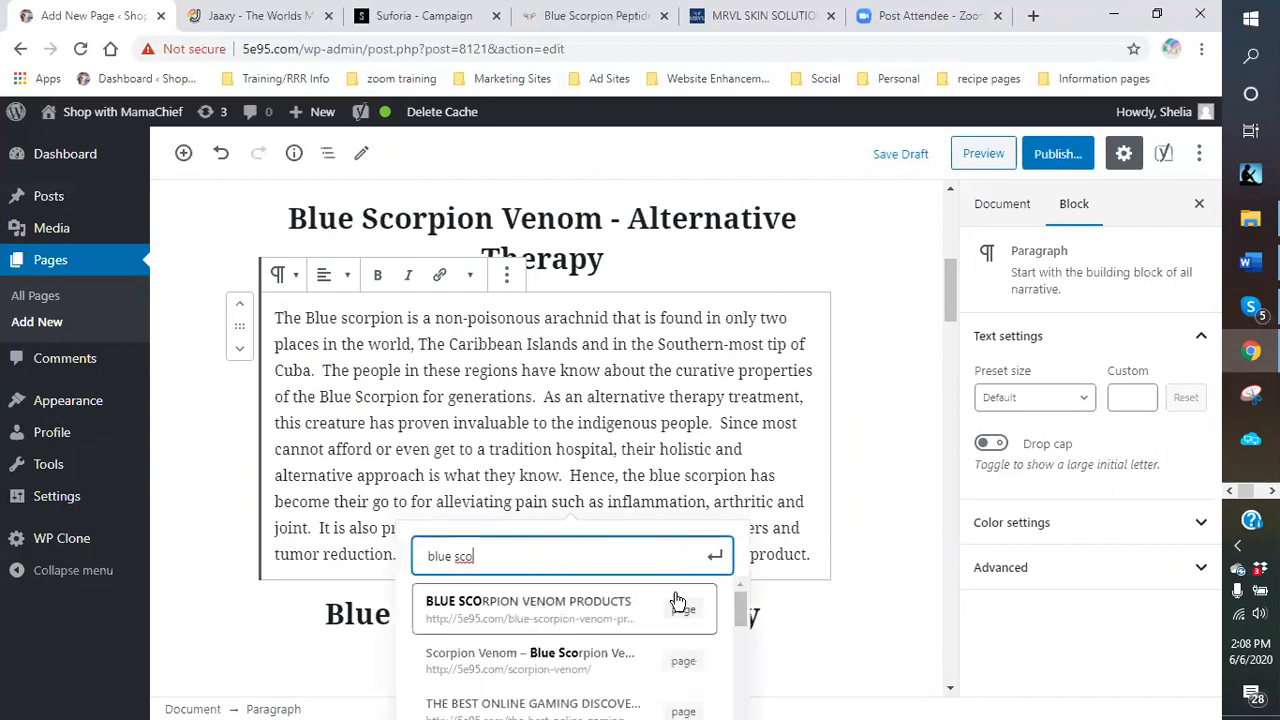
scroll(677, 600, "down", 2)
scroll(560, 622, "up", 2)
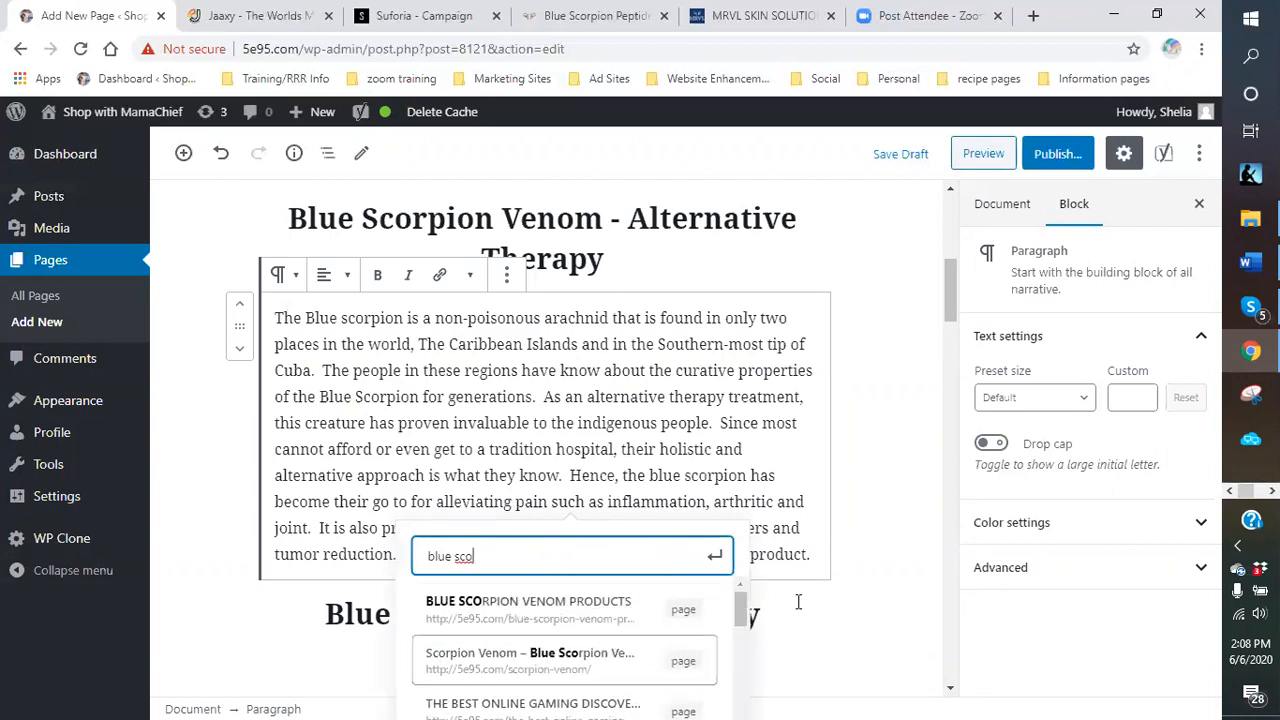
scroll(415, 410, "down", 4)
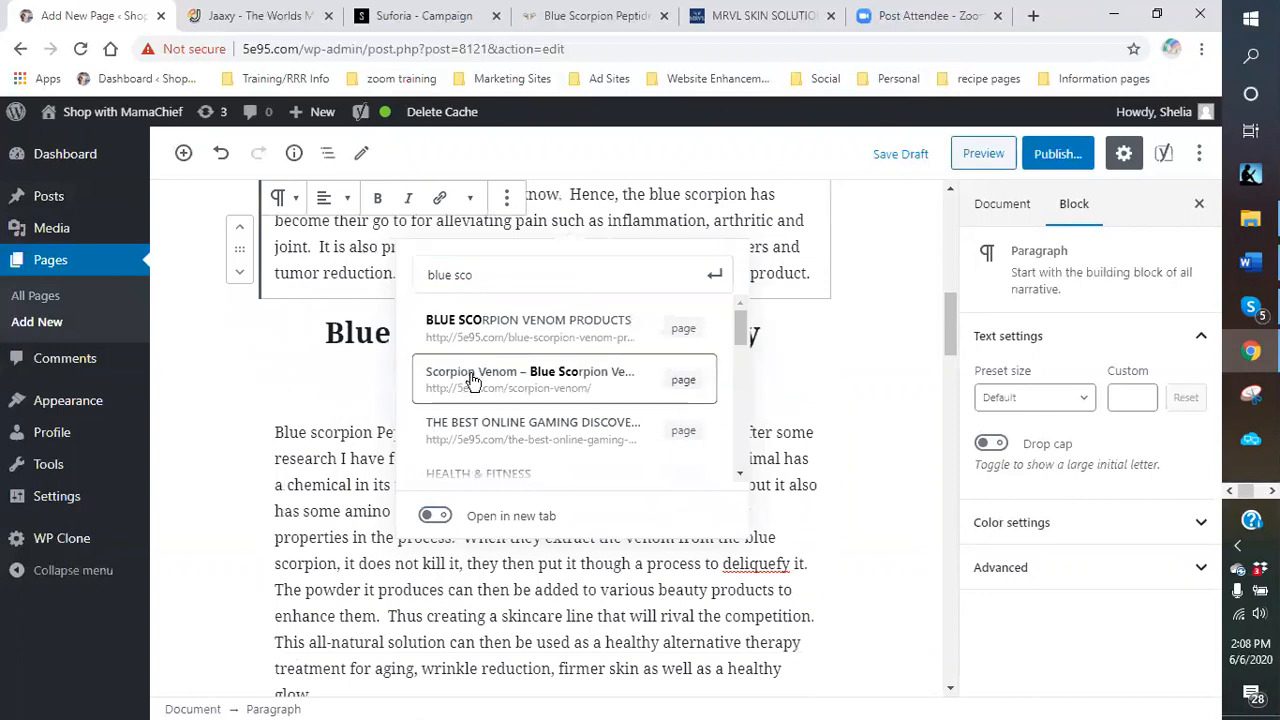
left_click(471, 377)
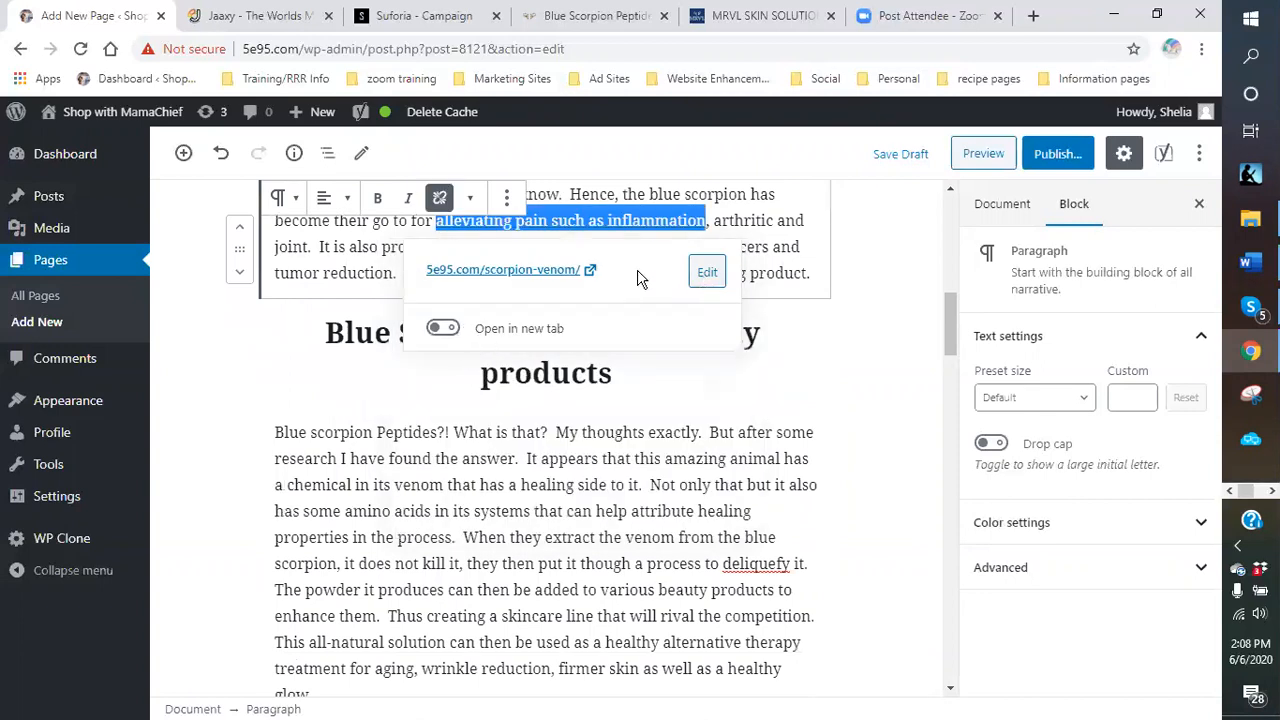
left_click(443, 330)
left_click(378, 200)
left_click(883, 320)
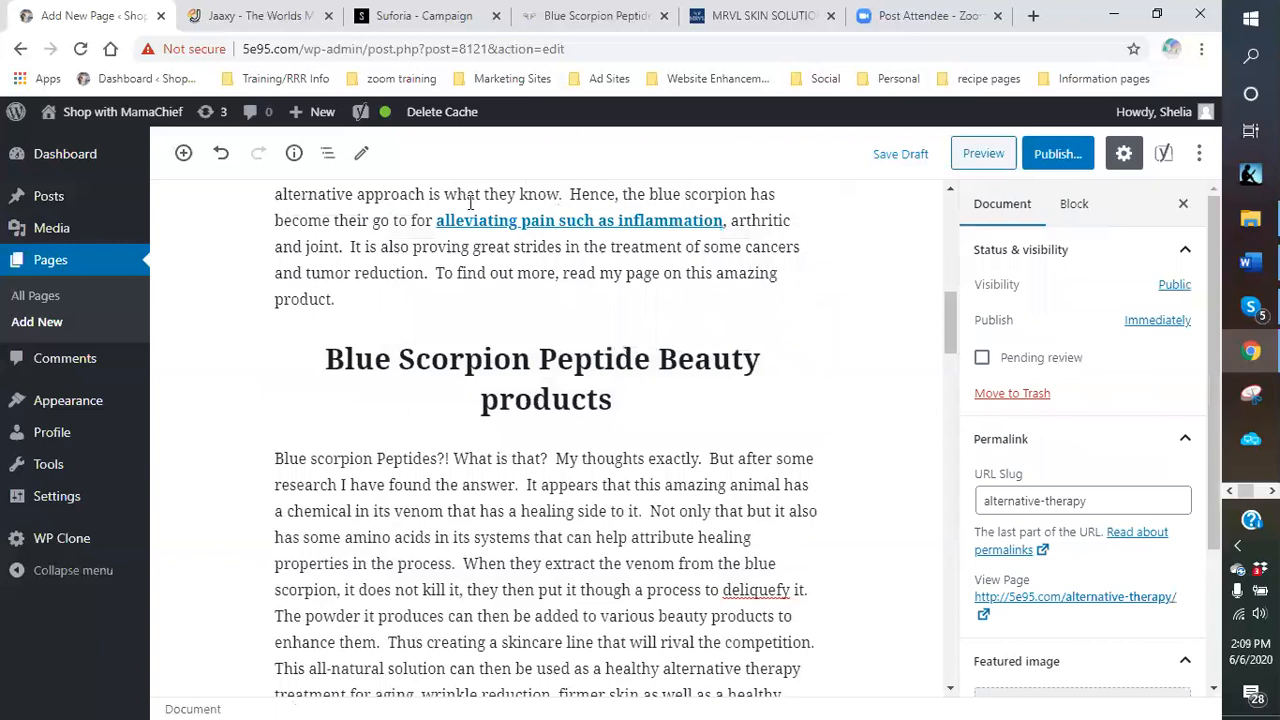
scroll(538, 295, "up", 1)
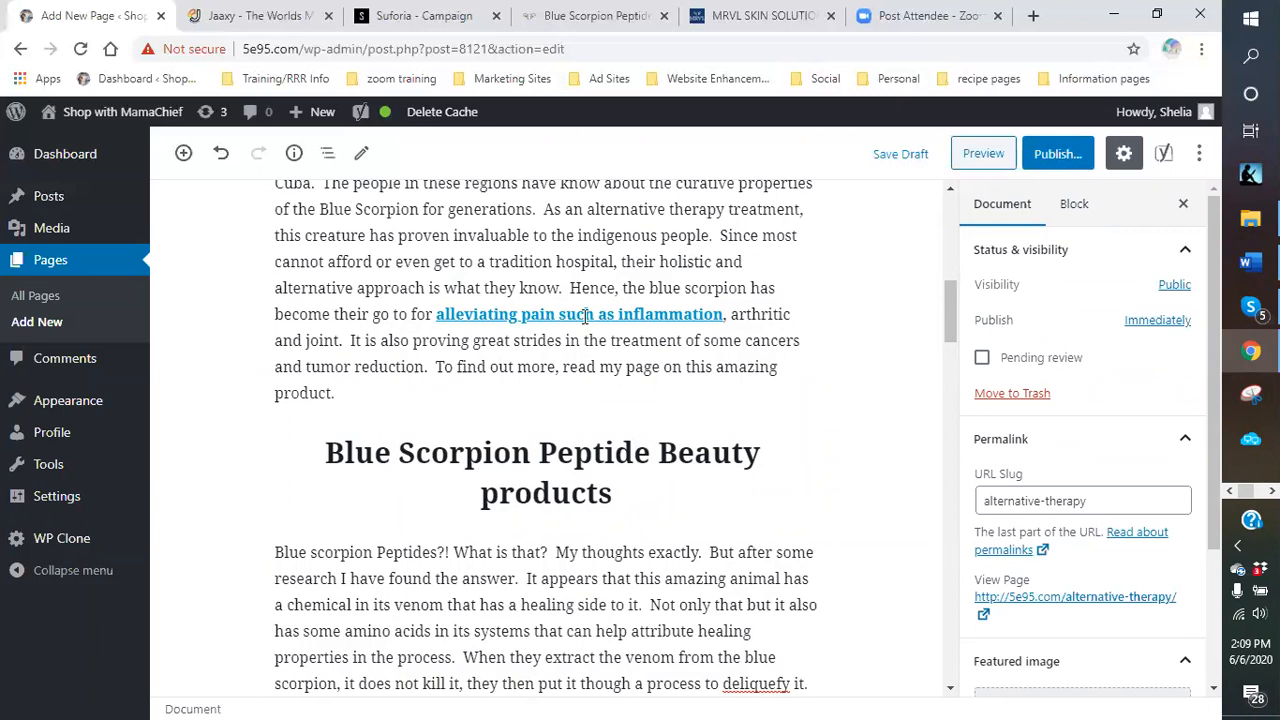
scroll(585, 316, "up", 2)
scroll(580, 240, "down", 4)
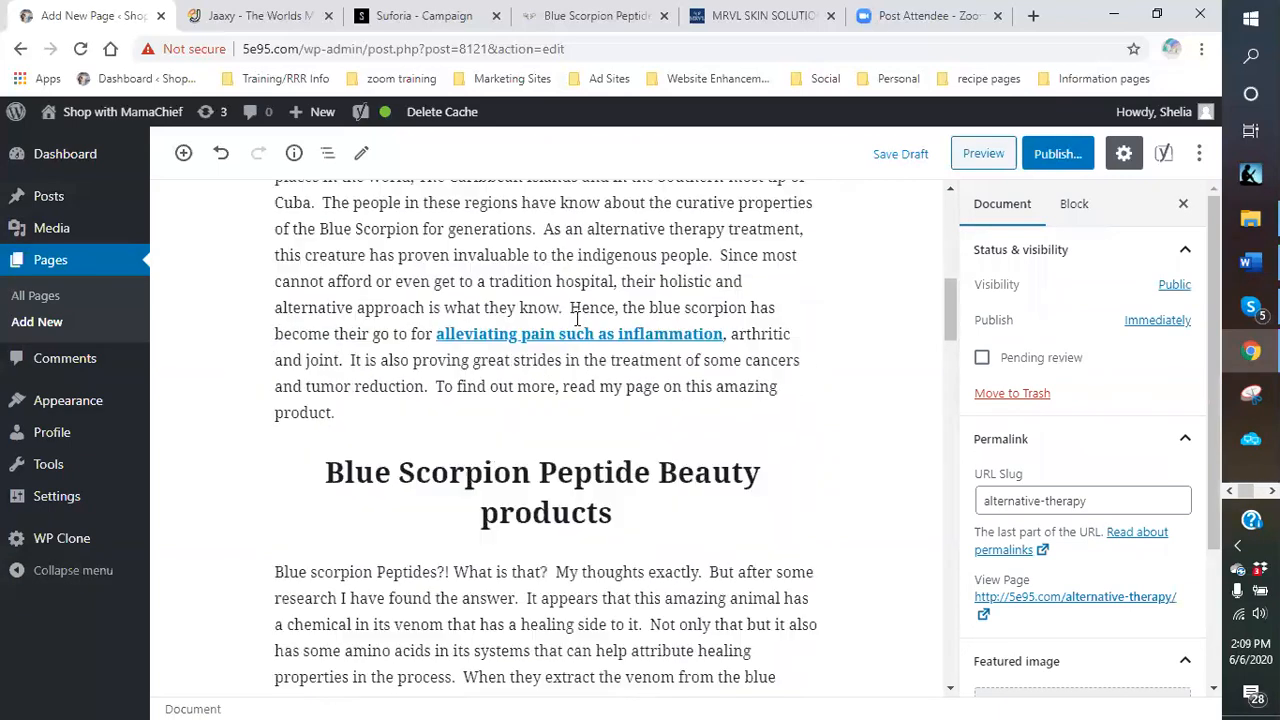
scroll(540, 383, "down", 2)
scroll(537, 375, "up", 3)
scroll(521, 389, "down", 1)
scroll(521, 389, "down", 1)
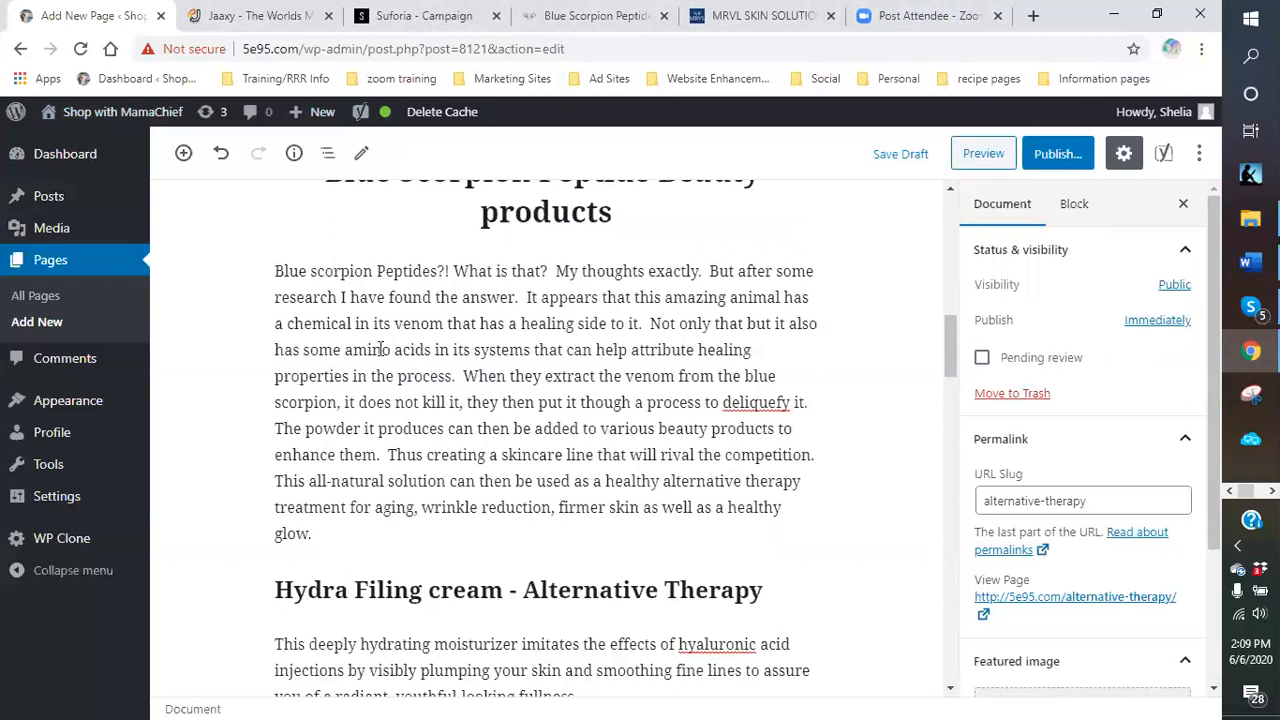
scroll(450, 338, "up", 5)
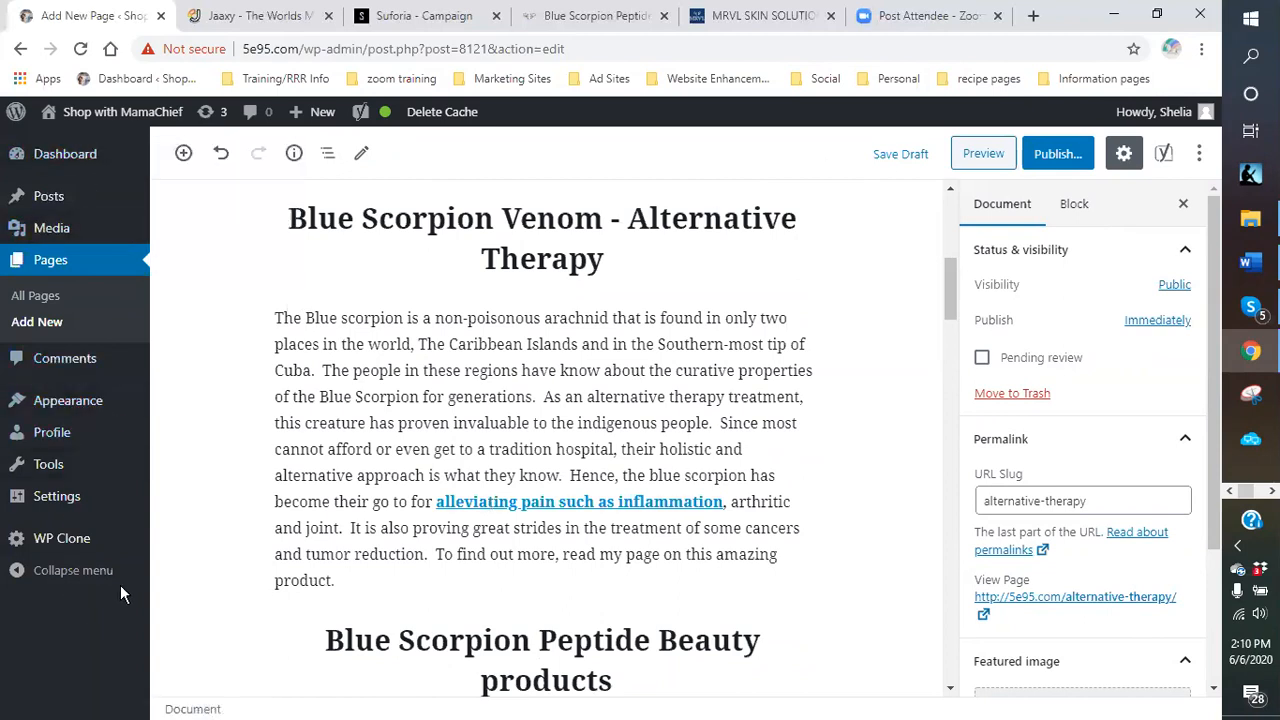
mouse_move(15, 475)
scroll(604, 334, "down", 2)
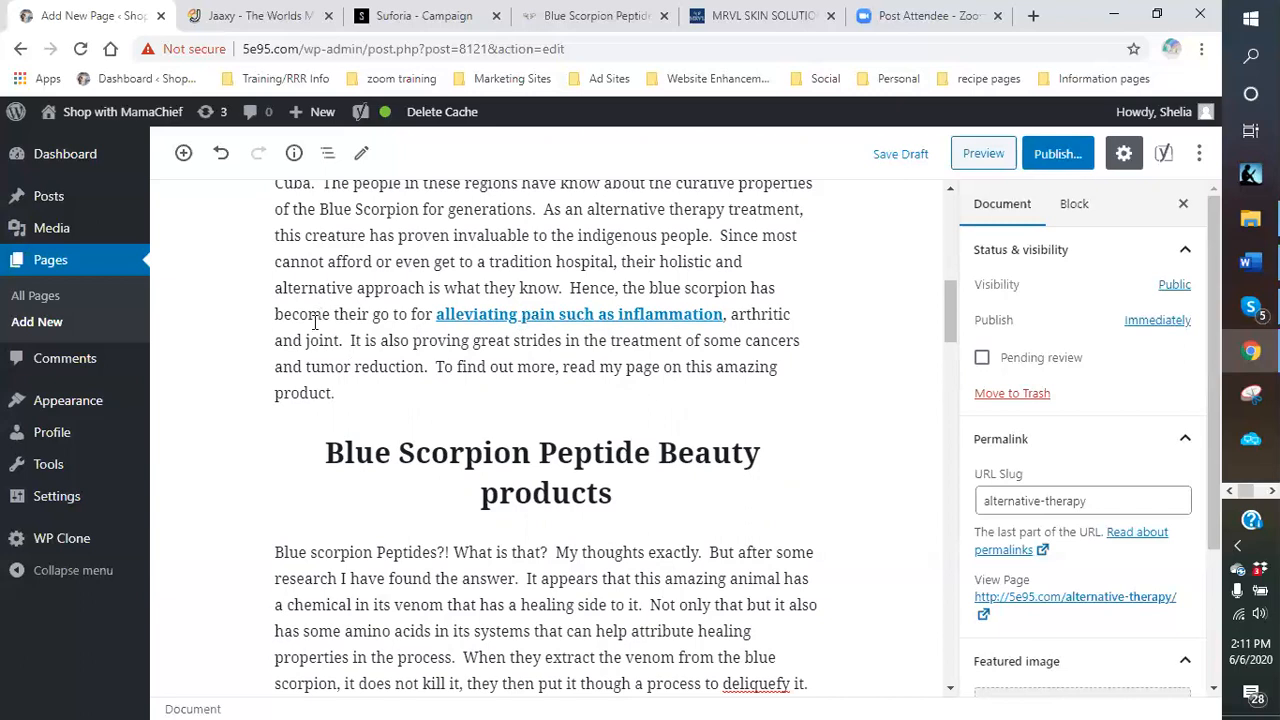
scroll(323, 343, "down", 3)
scroll(438, 478, "down", 3)
scroll(440, 450, "up", 3)
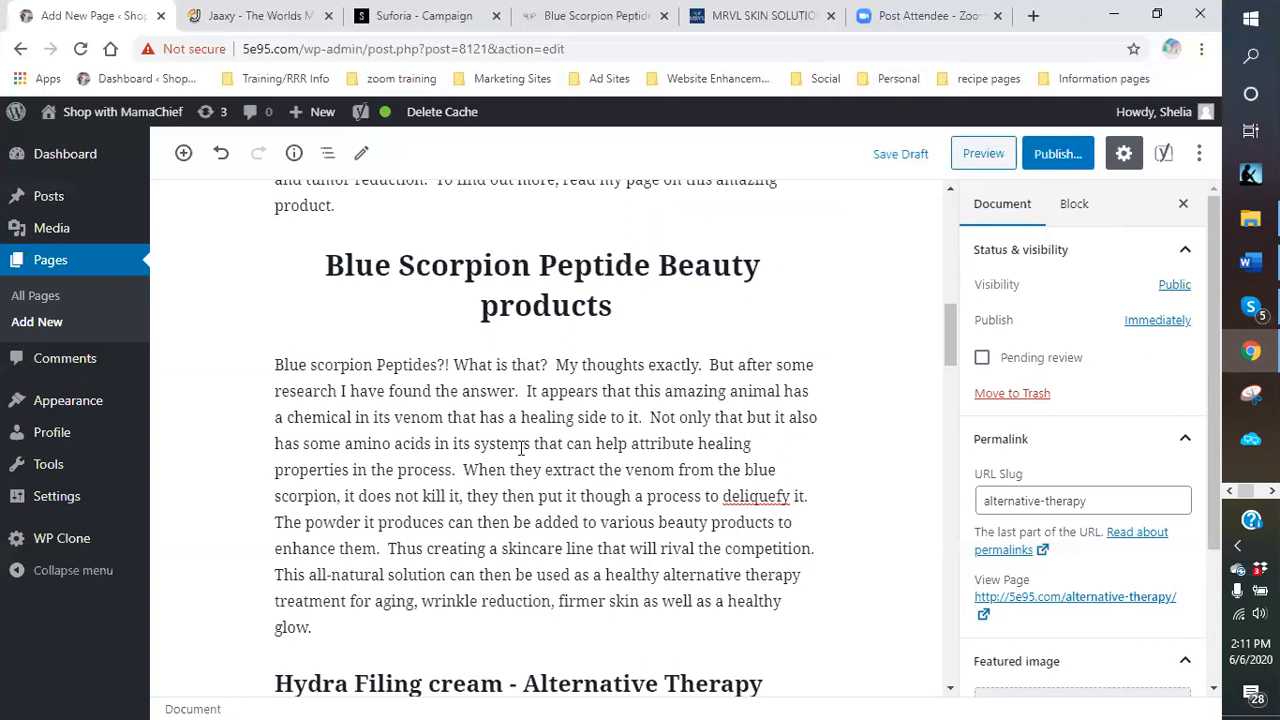
scroll(520, 448, "down", 4)
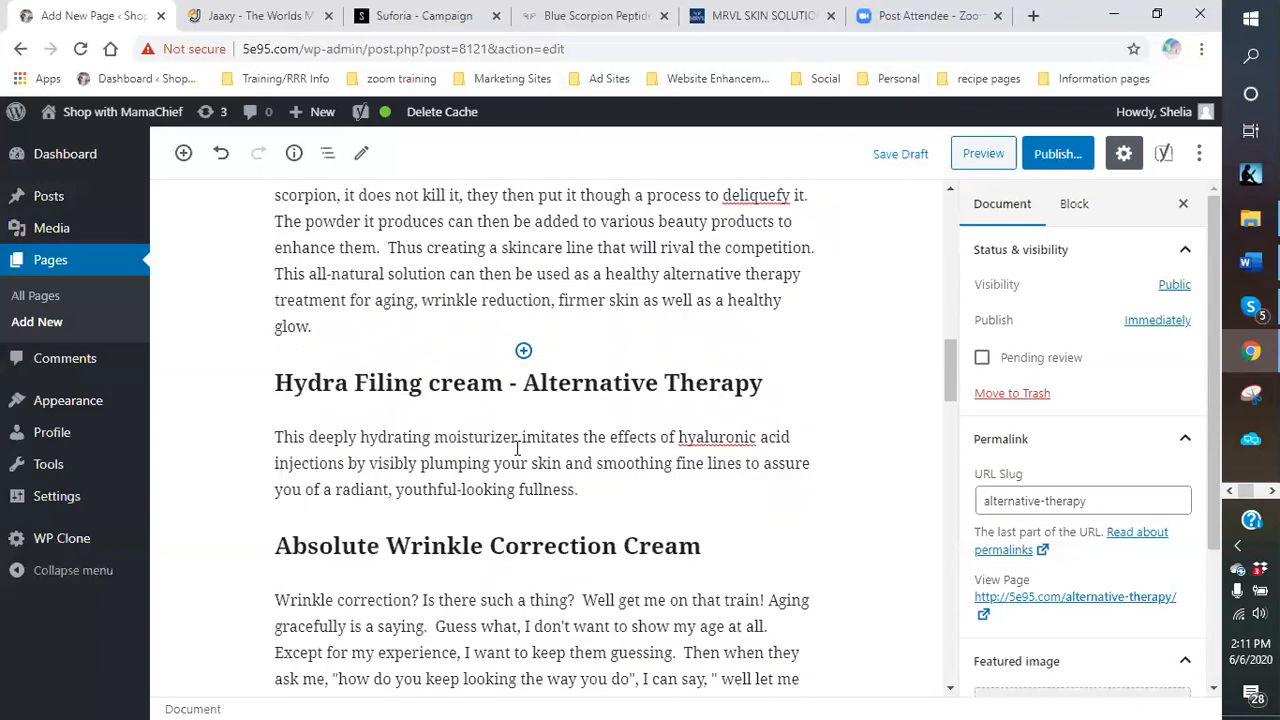
scroll(517, 448, "up", 2)
left_click(879, 154)
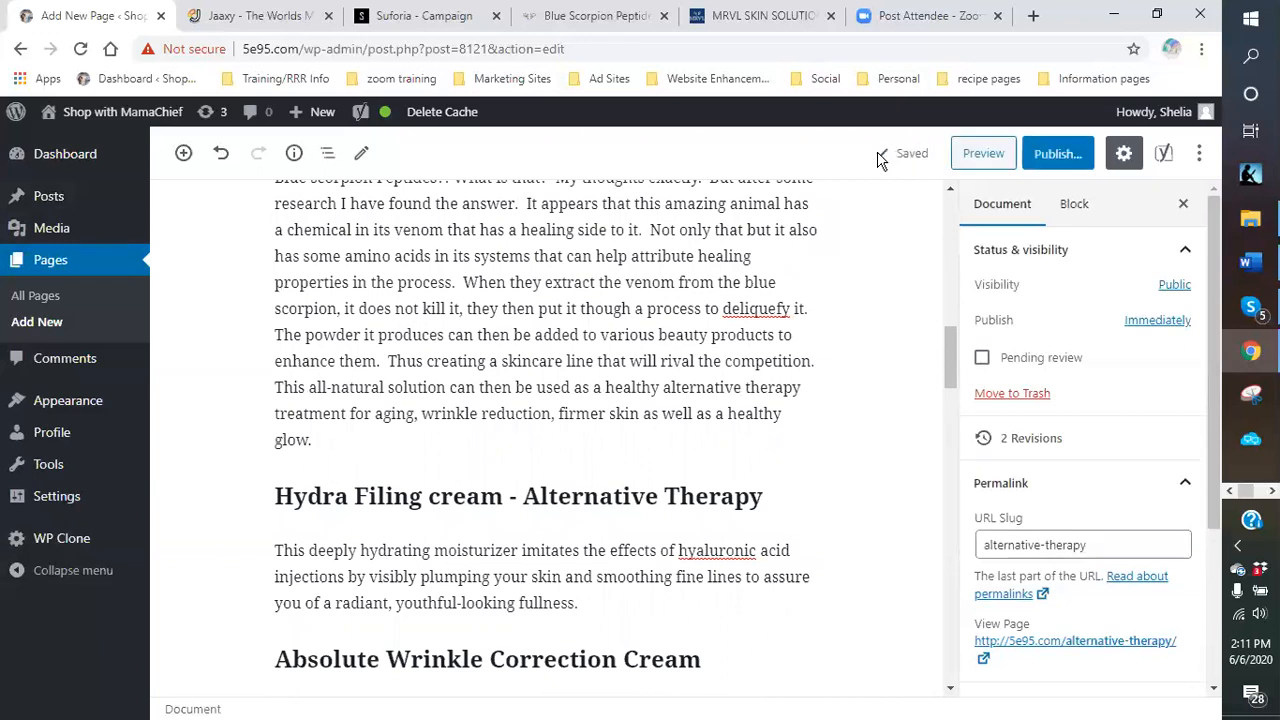
scroll(520, 421, "down", 15)
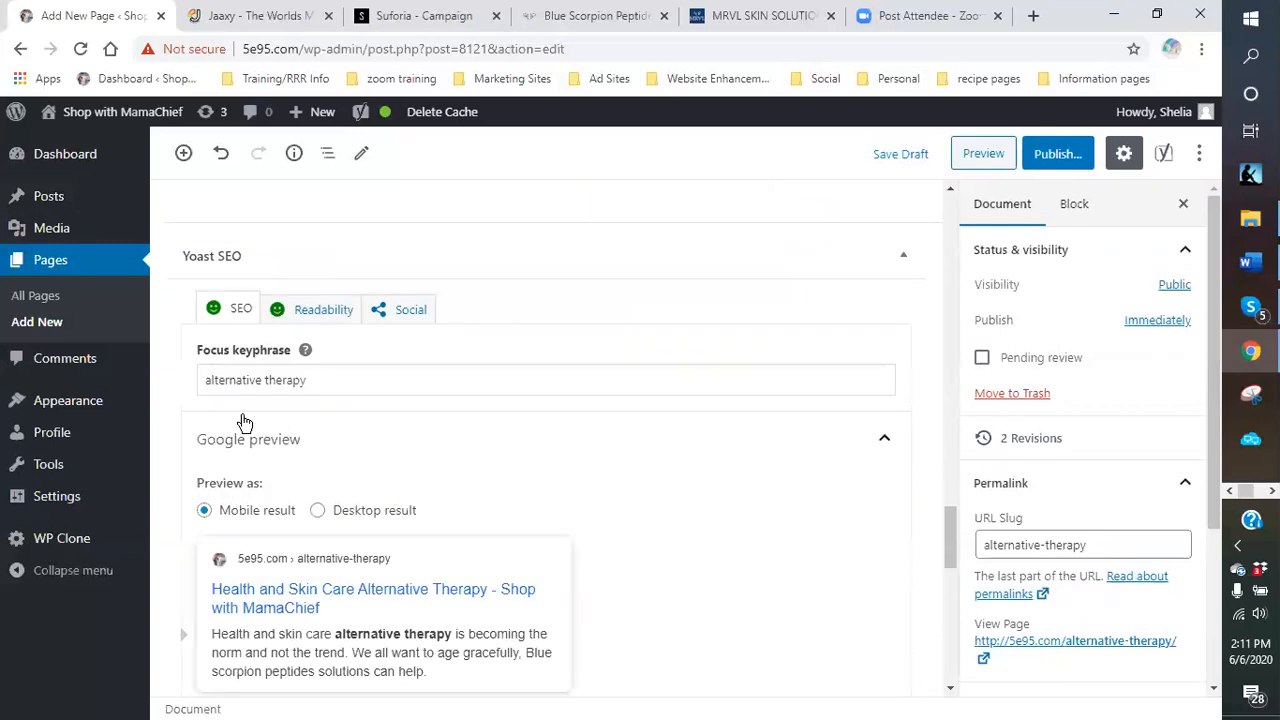
scroll(409, 423, "down", 5)
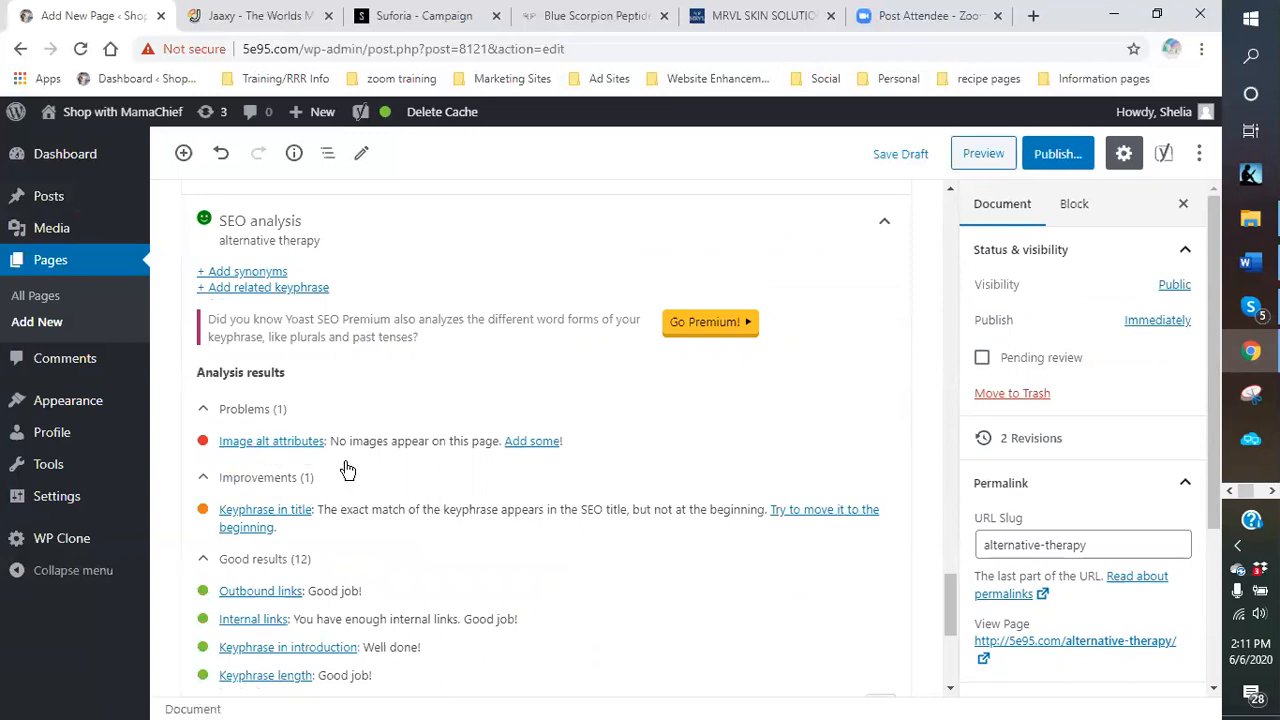
scroll(580, 420, "up", 10)
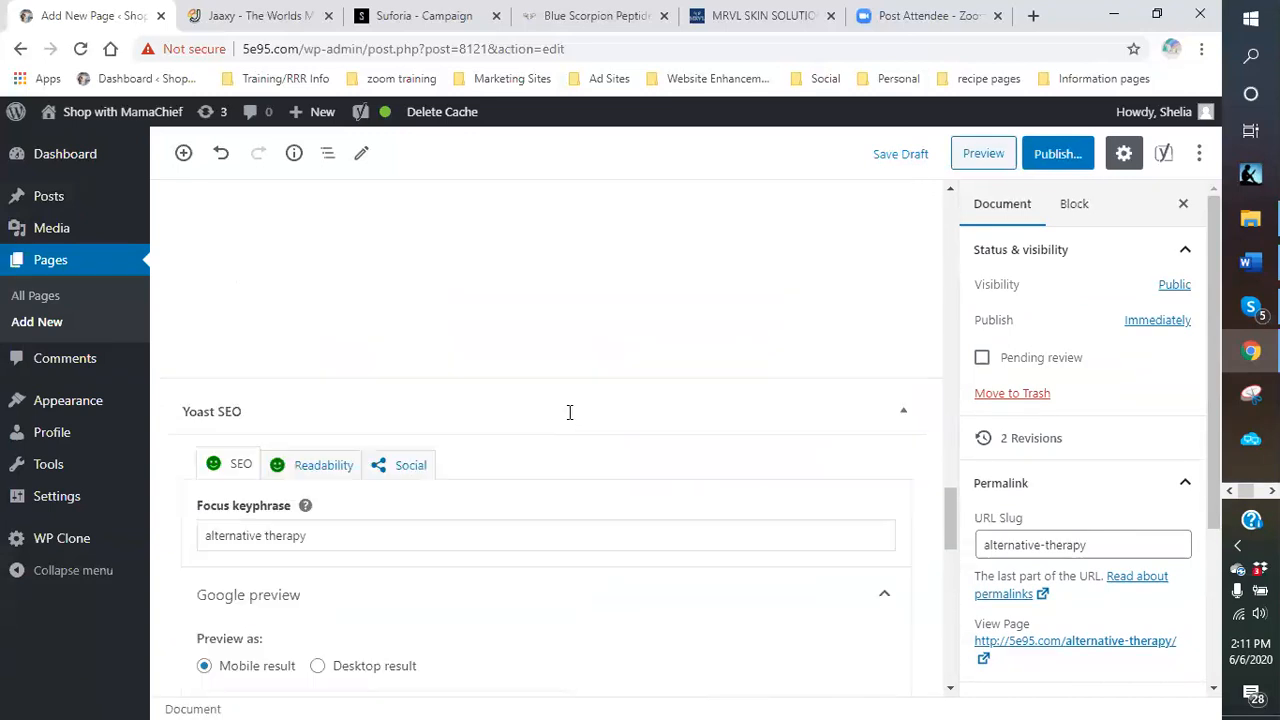
scroll(538, 420, "up", 10)
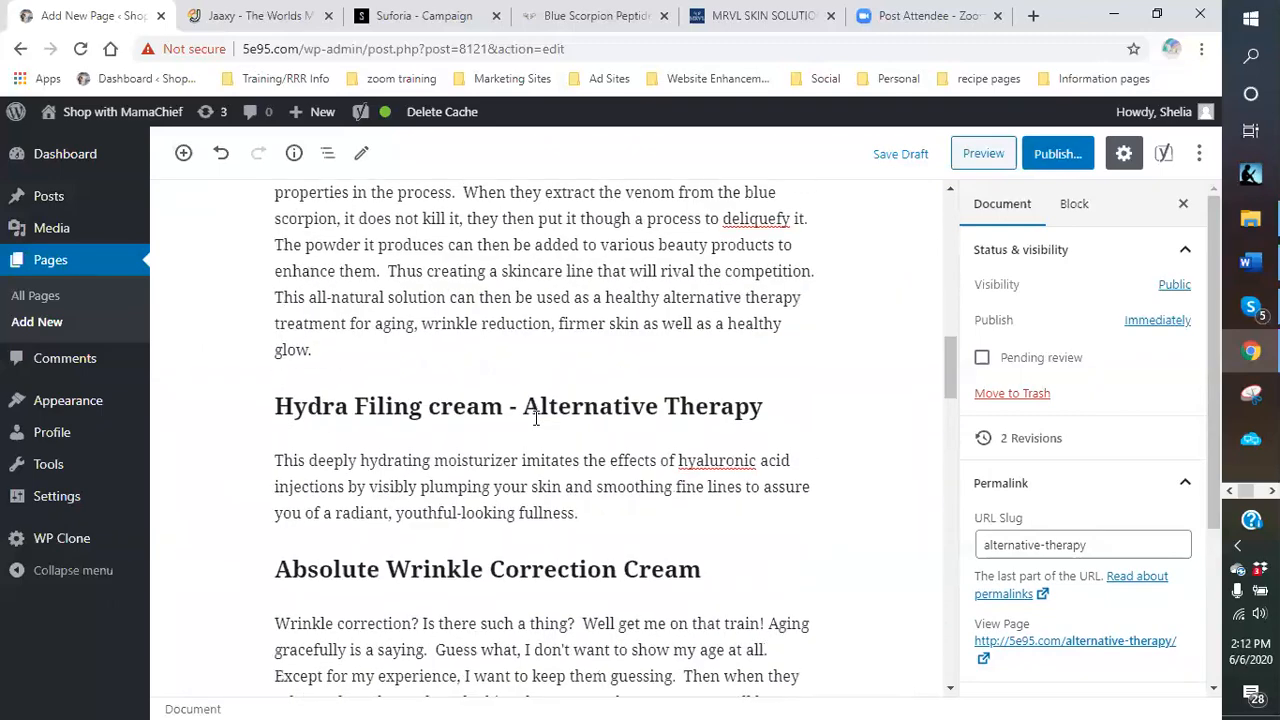
scroll(535, 418, "up", 10)
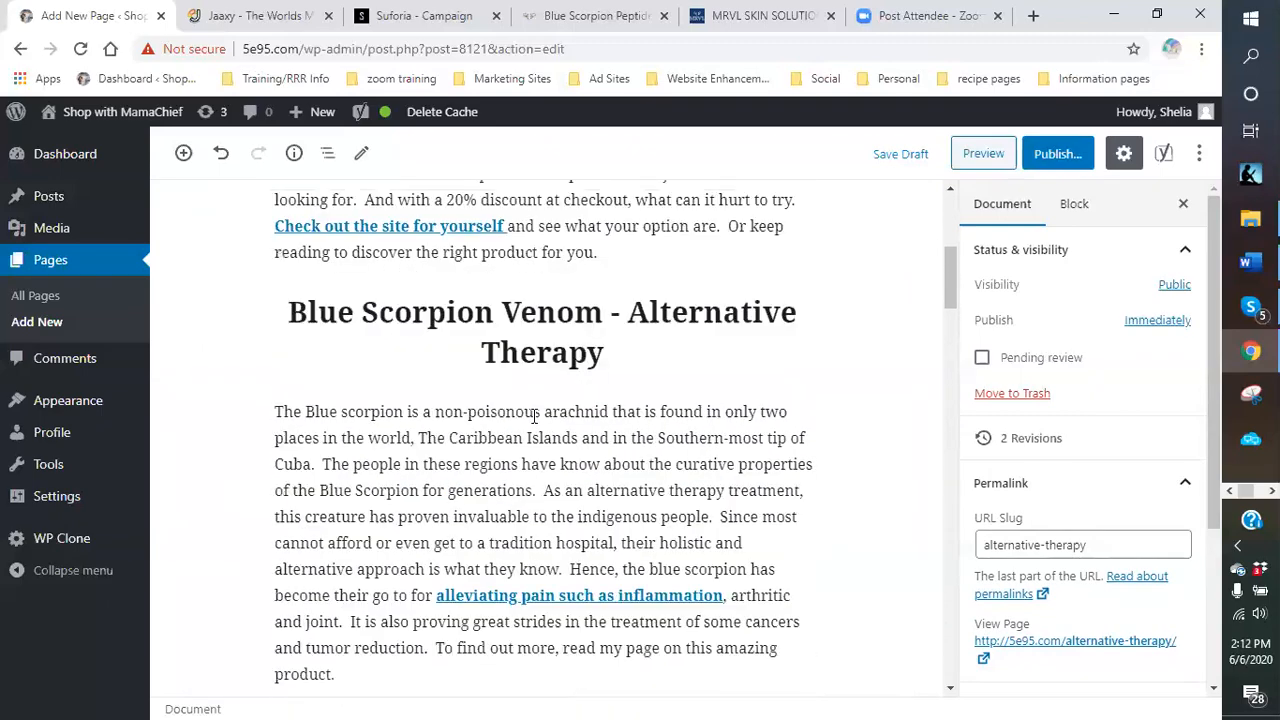
scroll(520, 390, "up", 3)
Insert an Image block under the heading and pick Blue-Scorpion-Sting-Deadly.png from the Media Library.
scroll(514, 392, "down", 5)
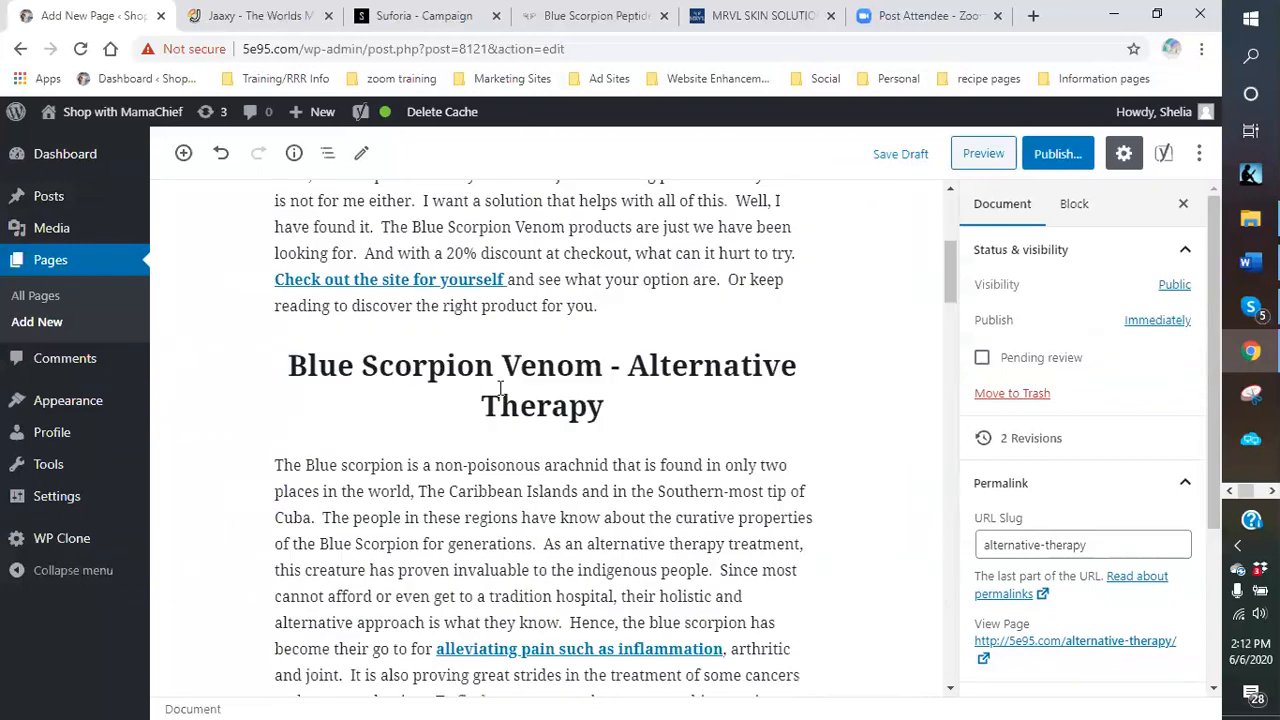
left_click(523, 436)
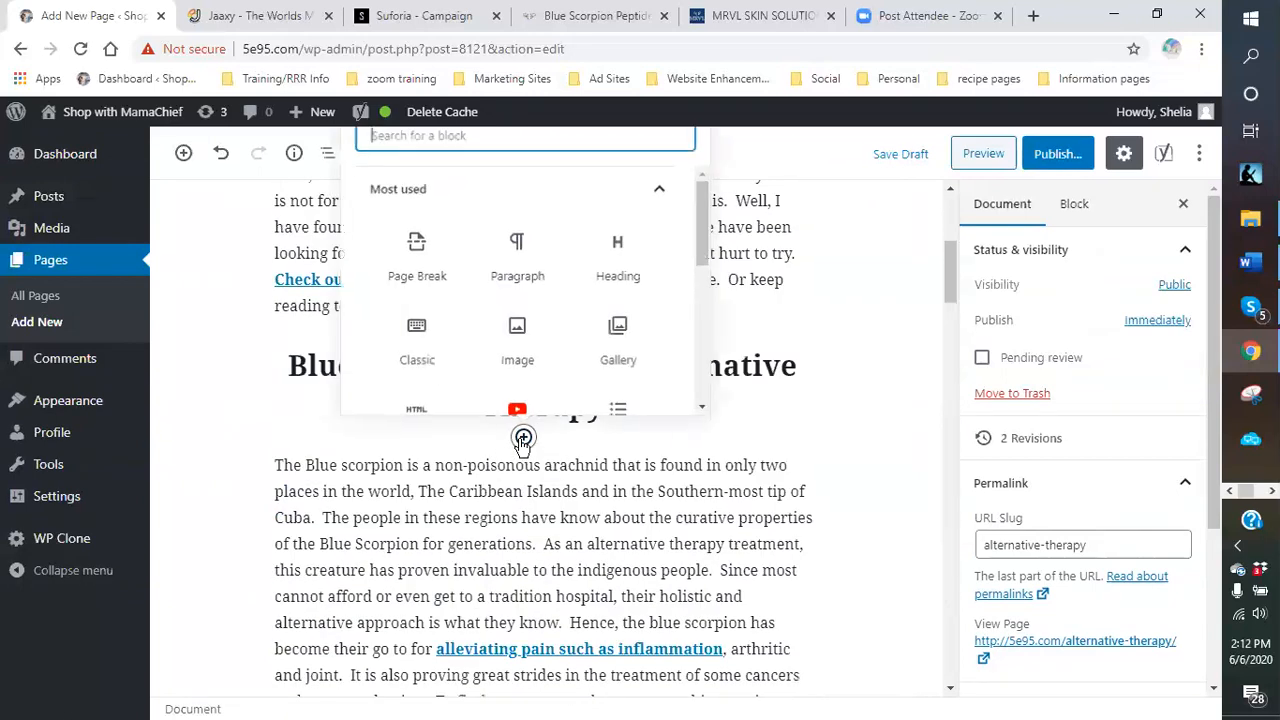
left_click(528, 335)
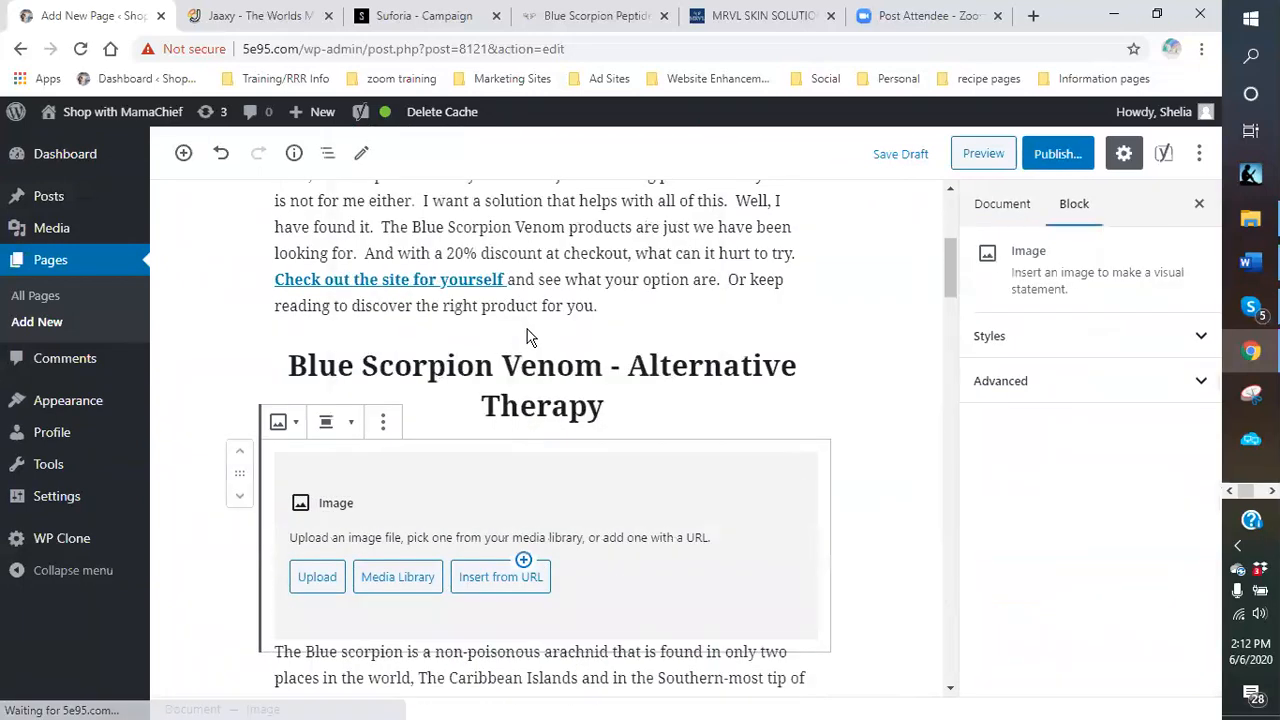
left_click(368, 583)
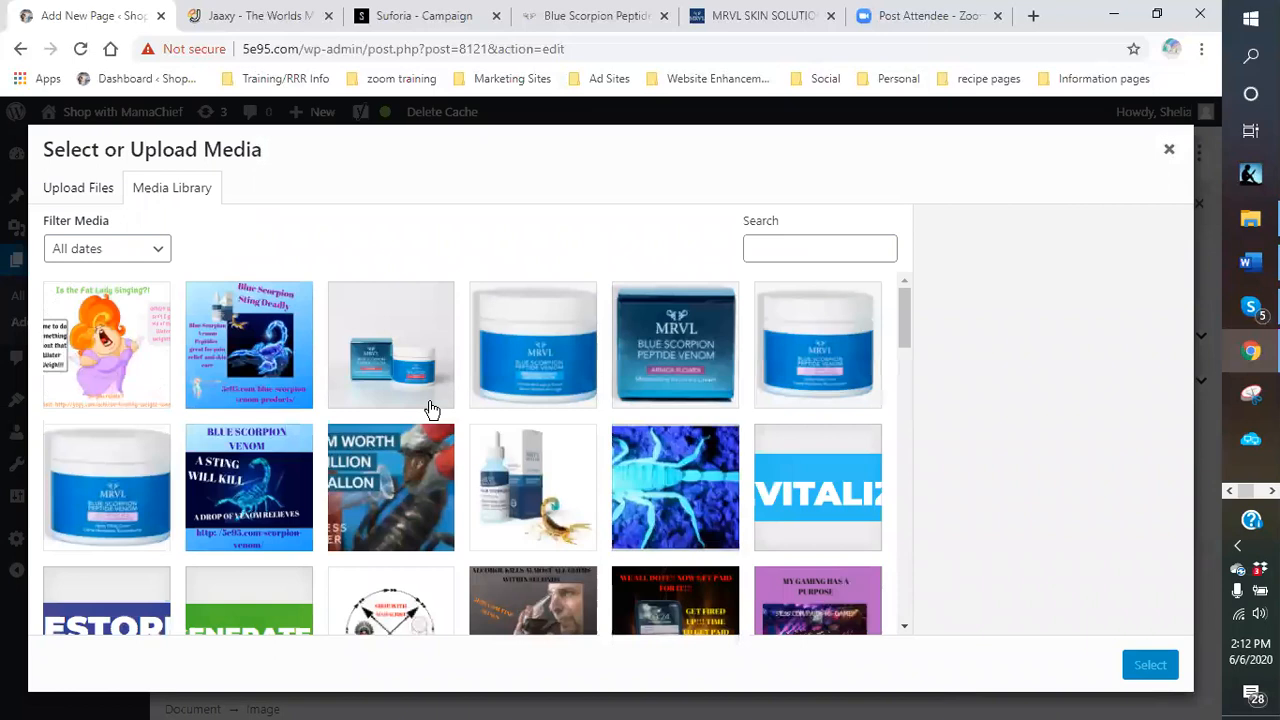
left_click(265, 366)
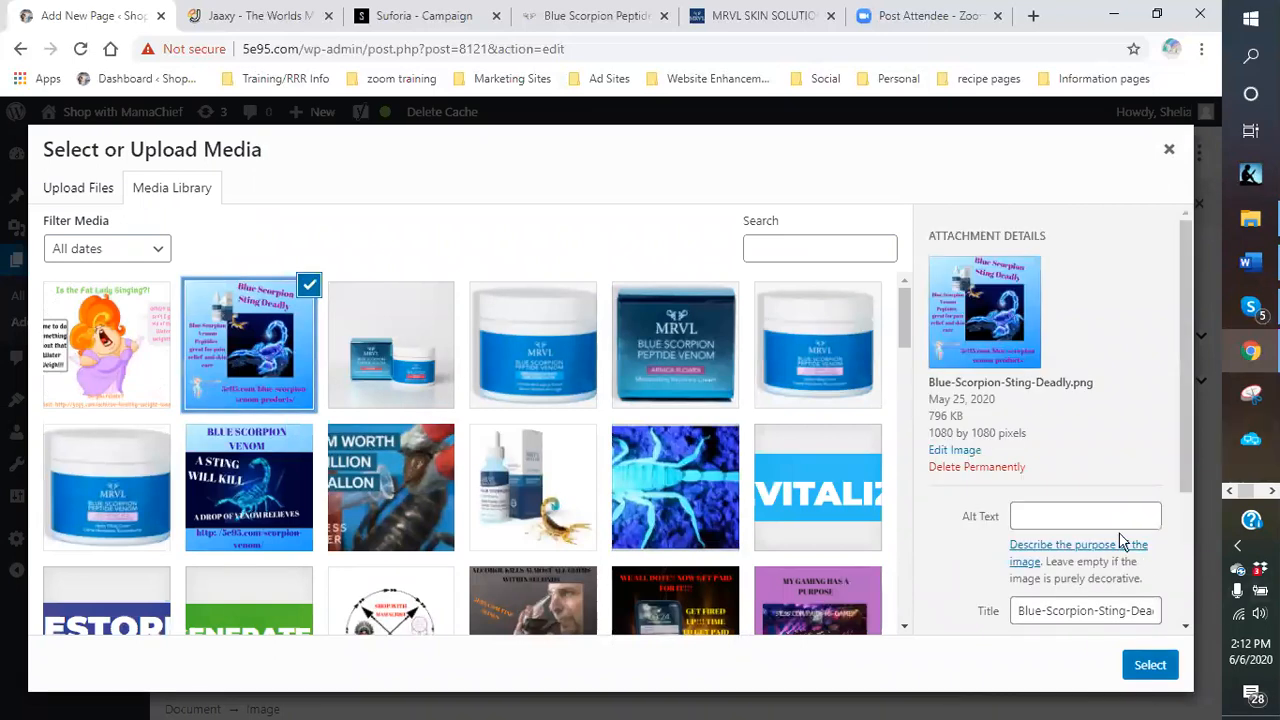
Replace the alt text 'scorpion venom' with 'alternative therapy' and insert the image.
left_click(1090, 518)
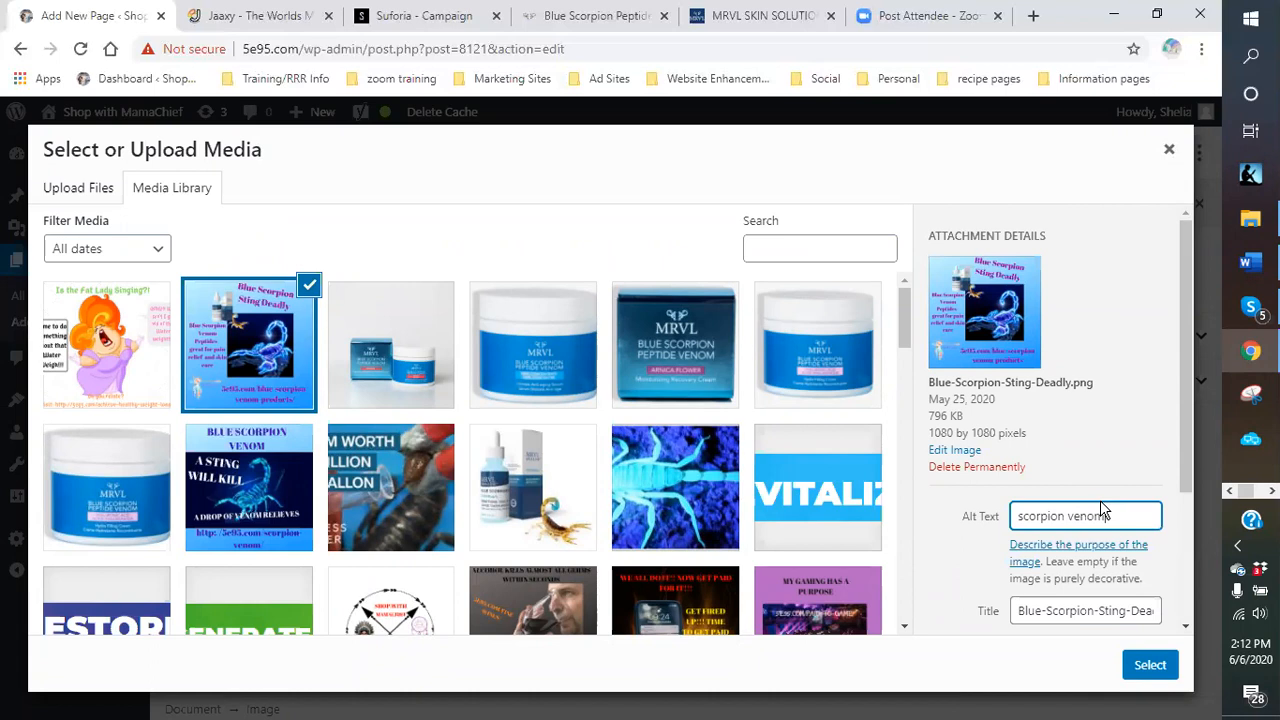
left_click_drag(1128, 518, 918, 557)
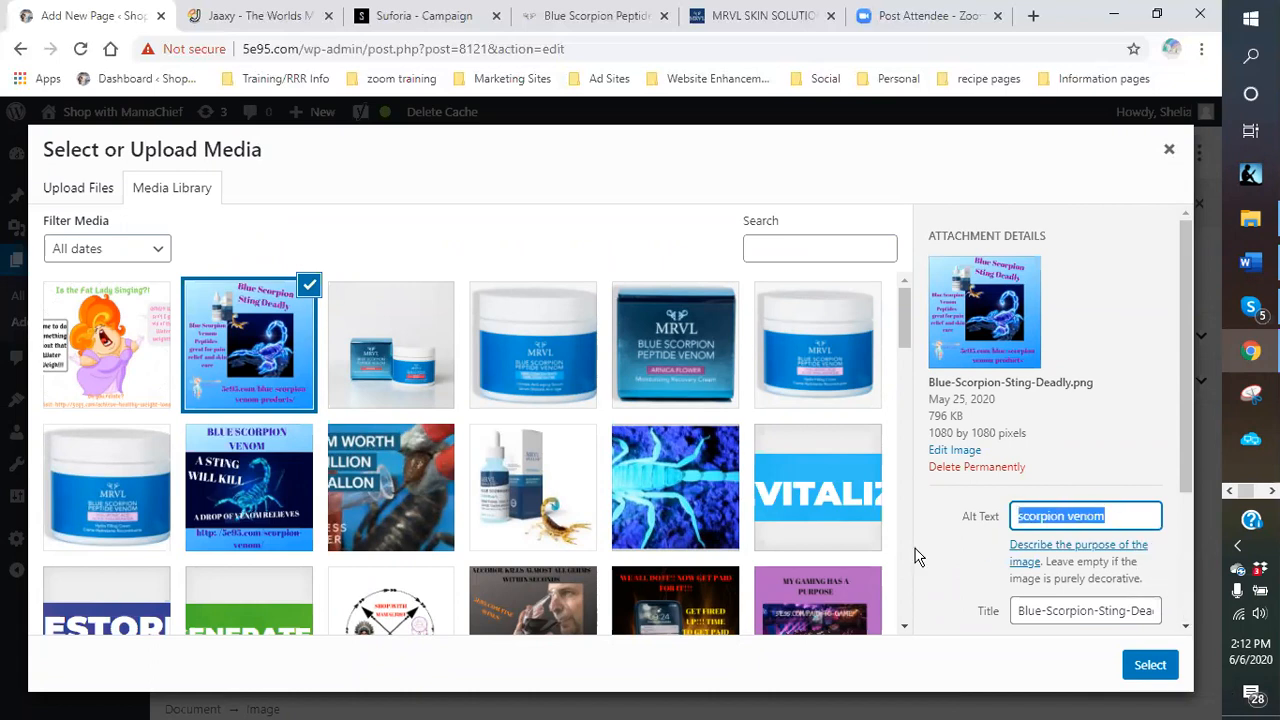
type("alter")
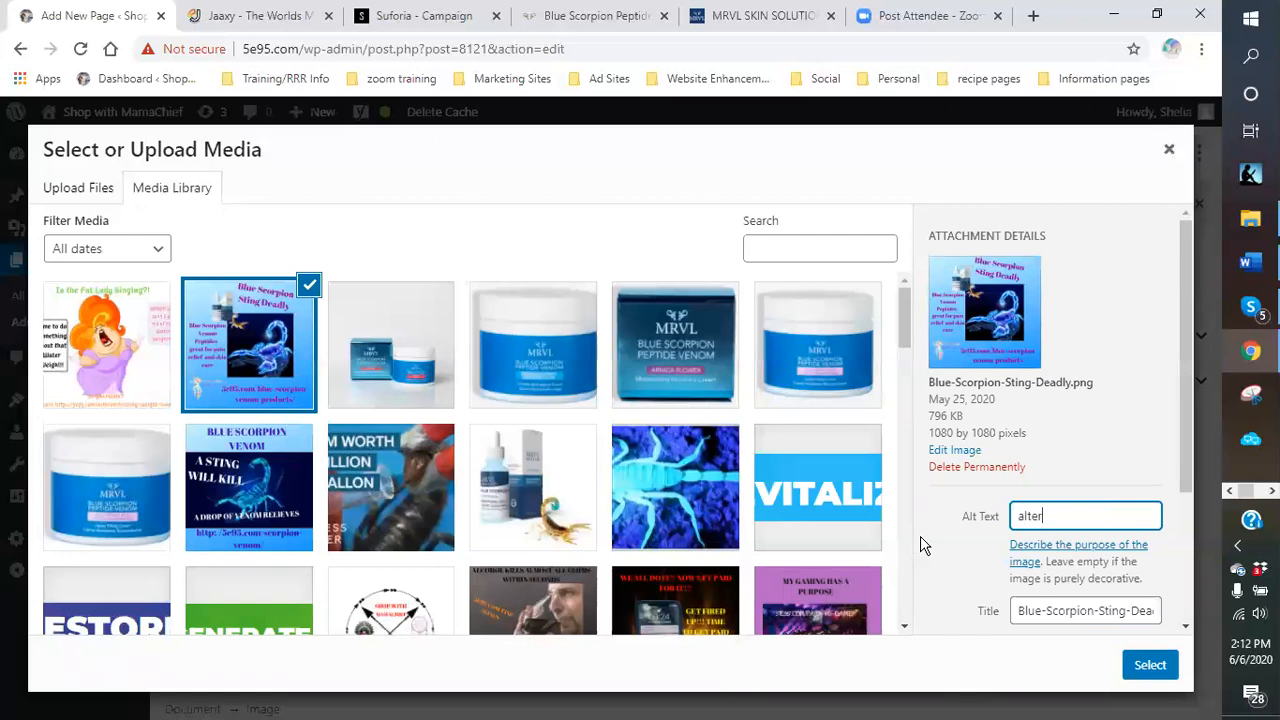
type("native ")
type("ther")
type("pay")
key("BackSpace")
key("BackSpace")
left_click(1148, 665)
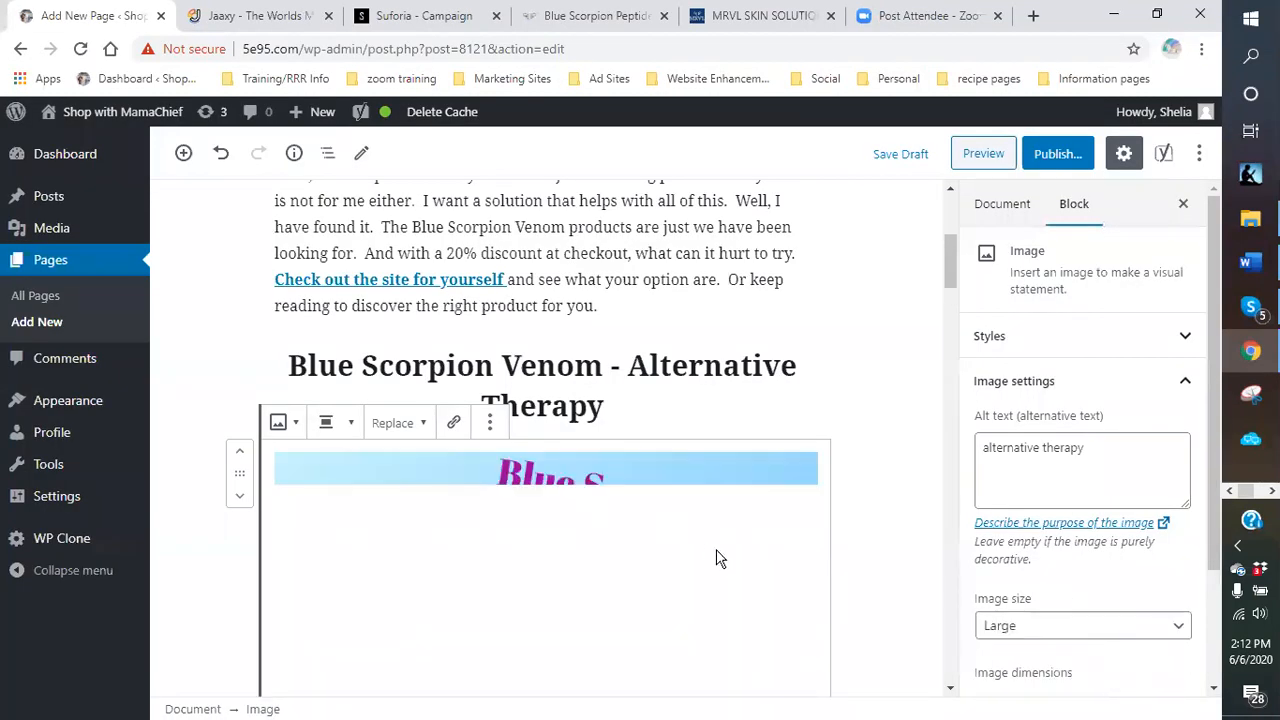
Shrink the scorpion image, align it right so text wraps, then narrow it further.
scroll(669, 517, "down", 2)
scroll(643, 449, "down", 2)
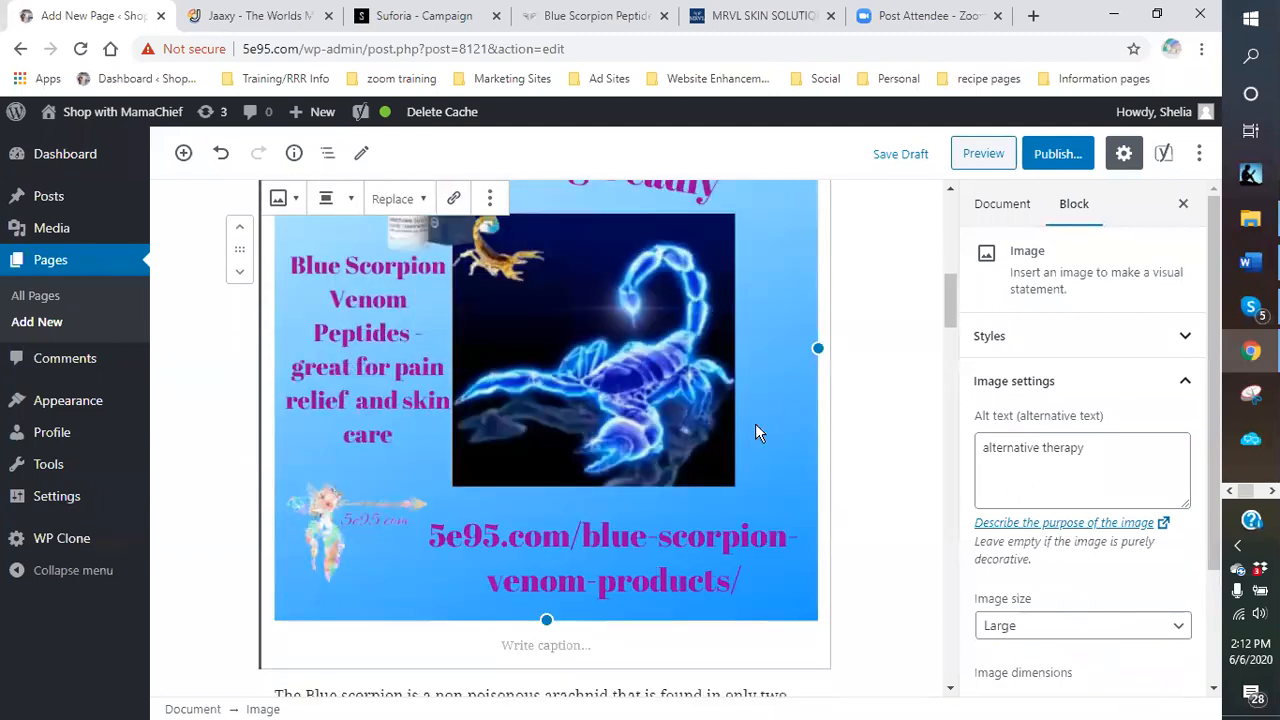
left_click_drag(820, 349, 596, 375)
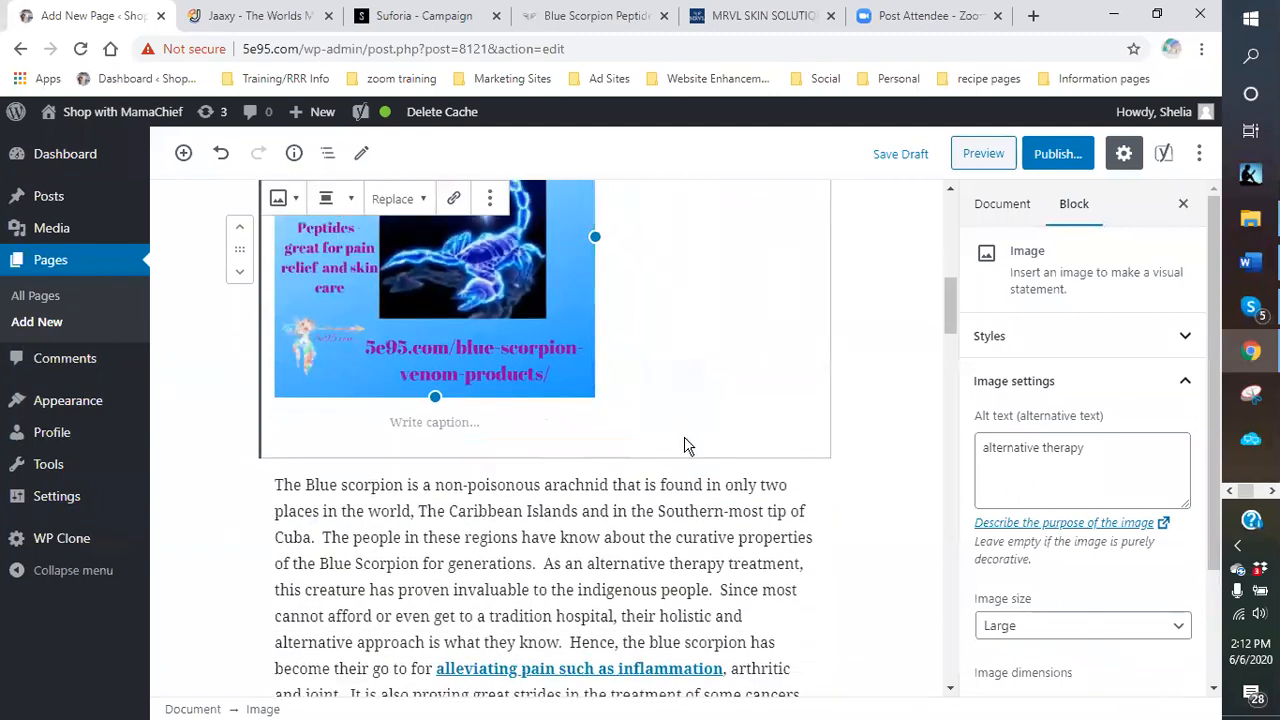
scroll(674, 443, "up", 3)
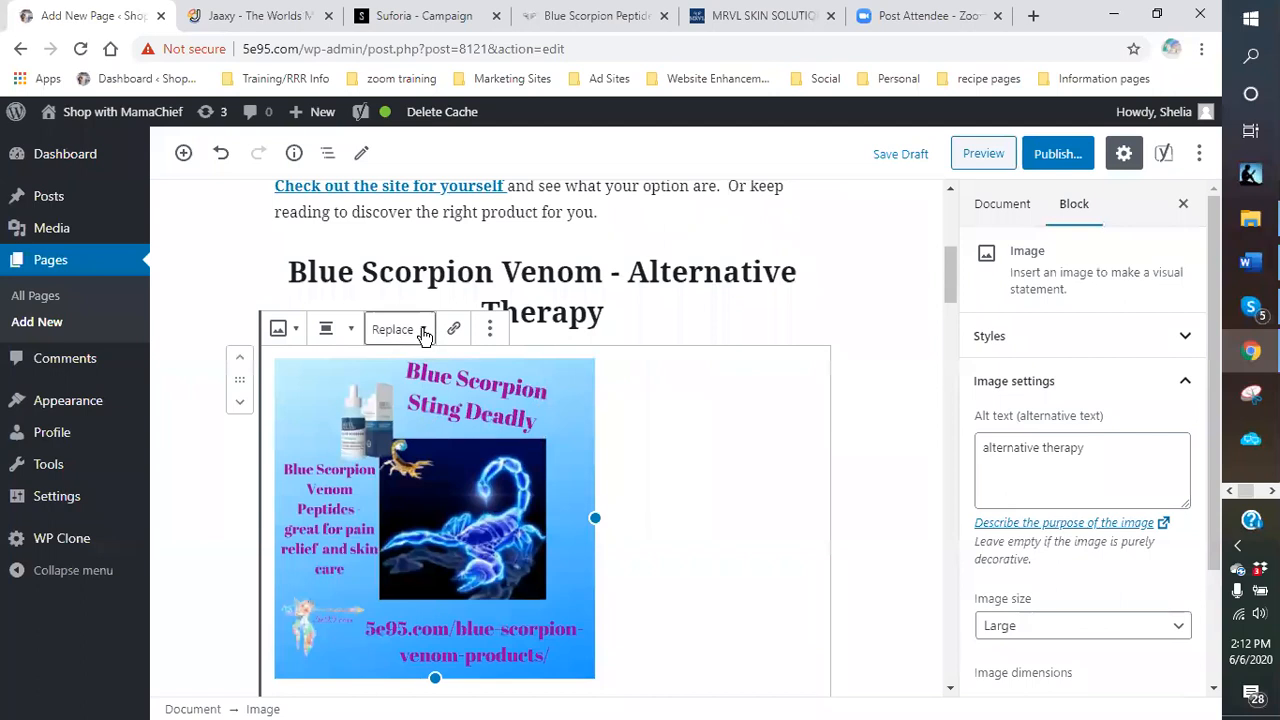
left_click(343, 330)
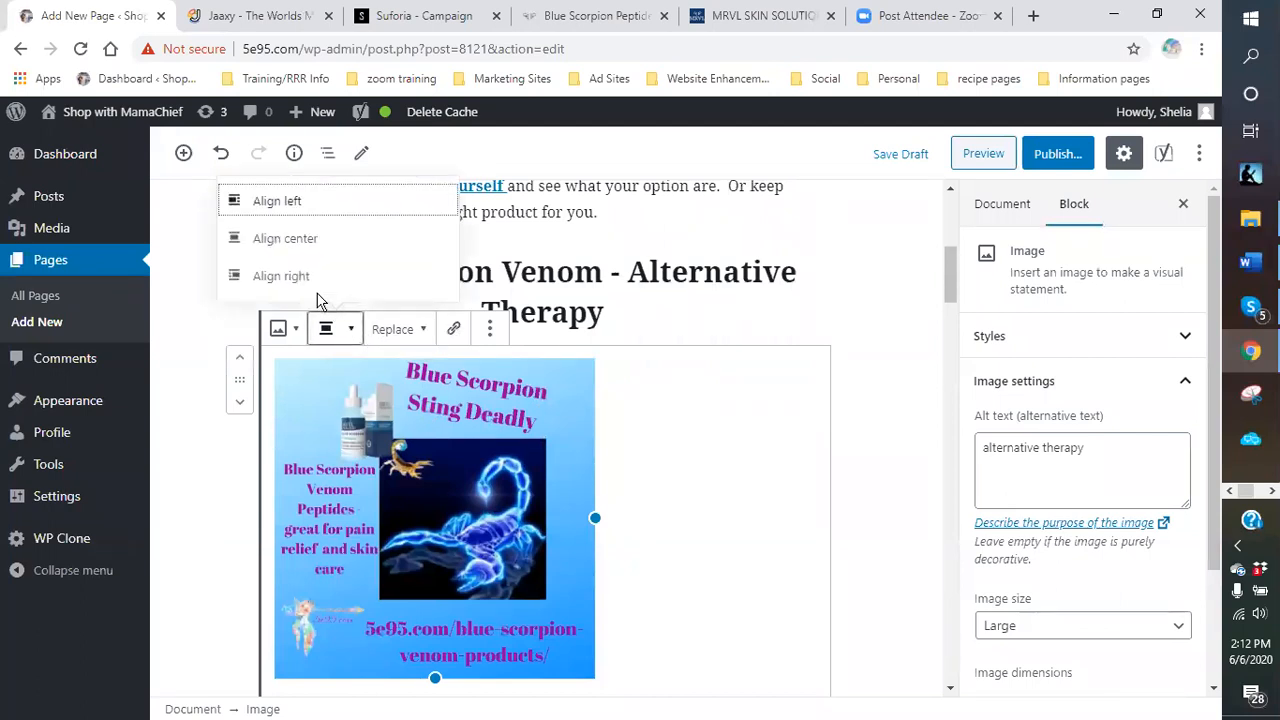
left_click(265, 276)
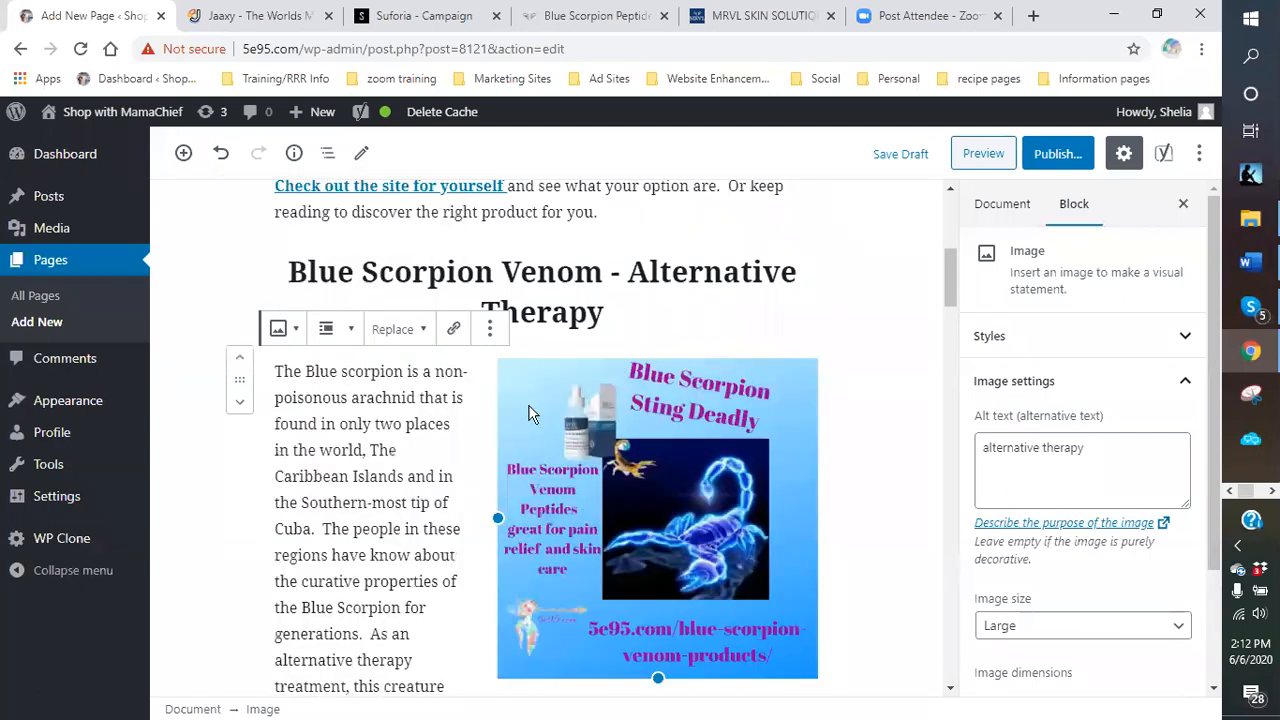
left_click_drag(503, 532, 586, 532)
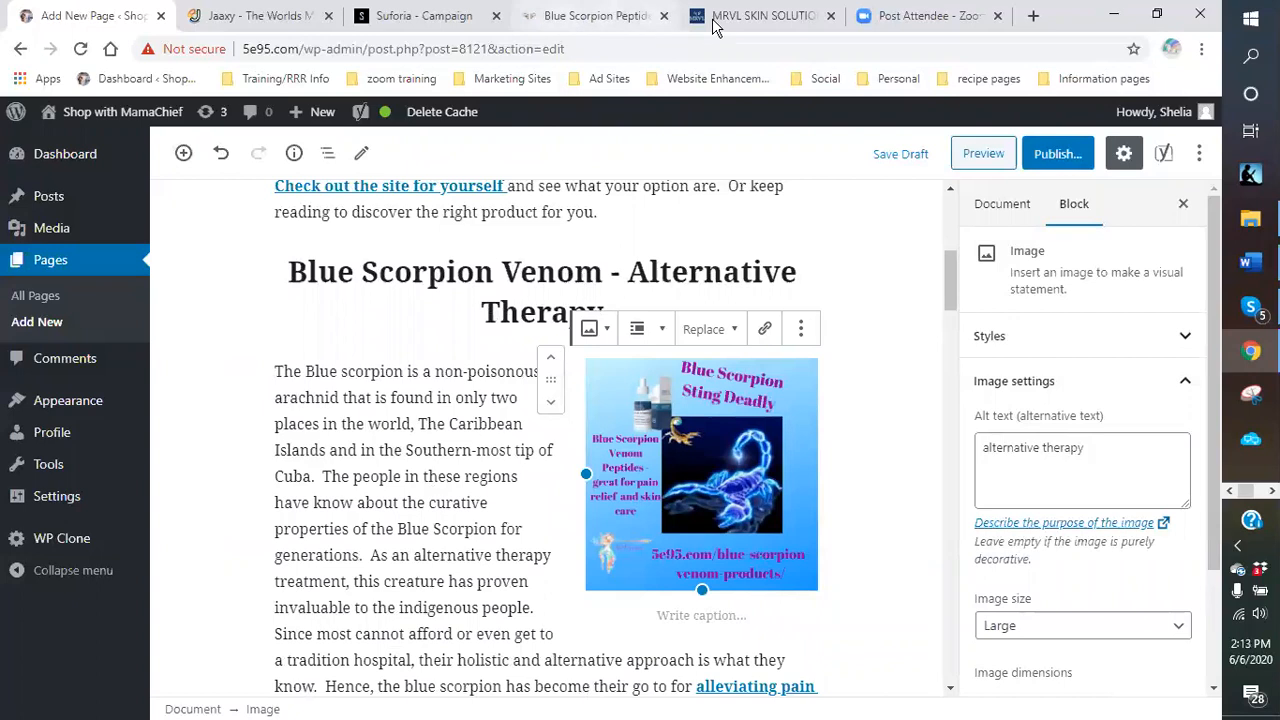
In Suforia, copy the MRVL Beauty offer link, then open the in-progress MRVL Health campaign.
left_click(455, 29)
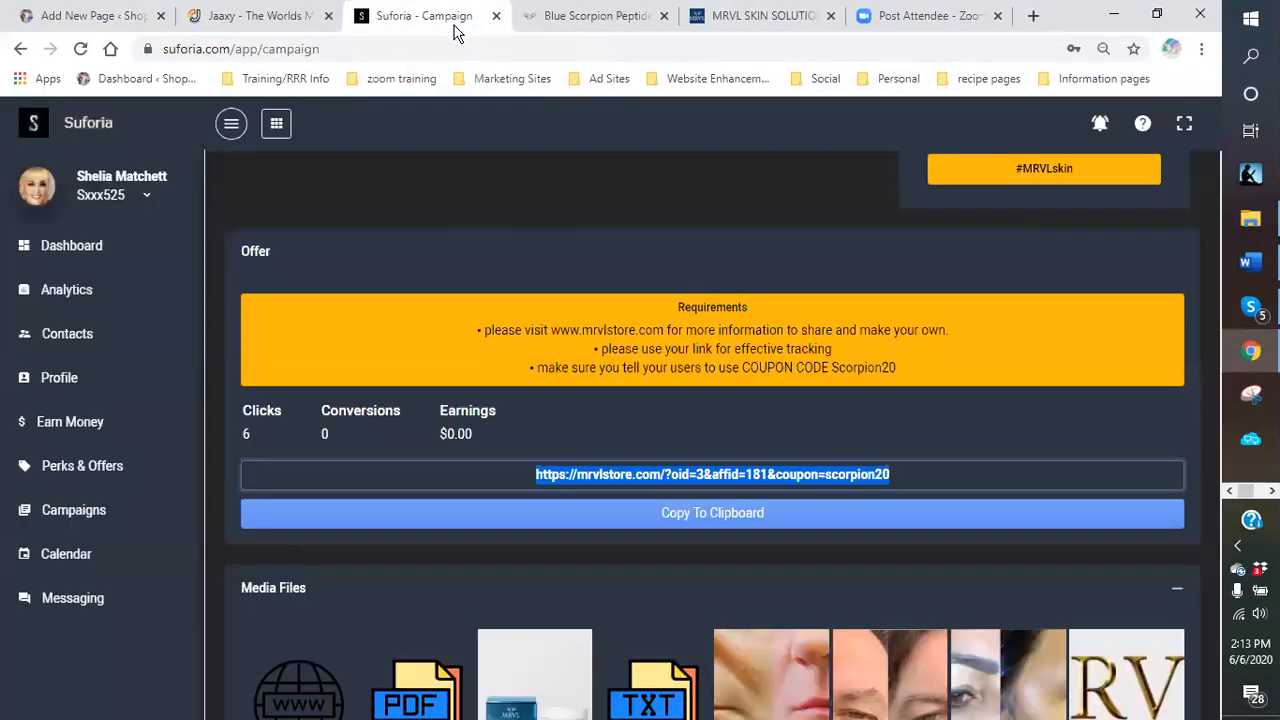
left_click(609, 525)
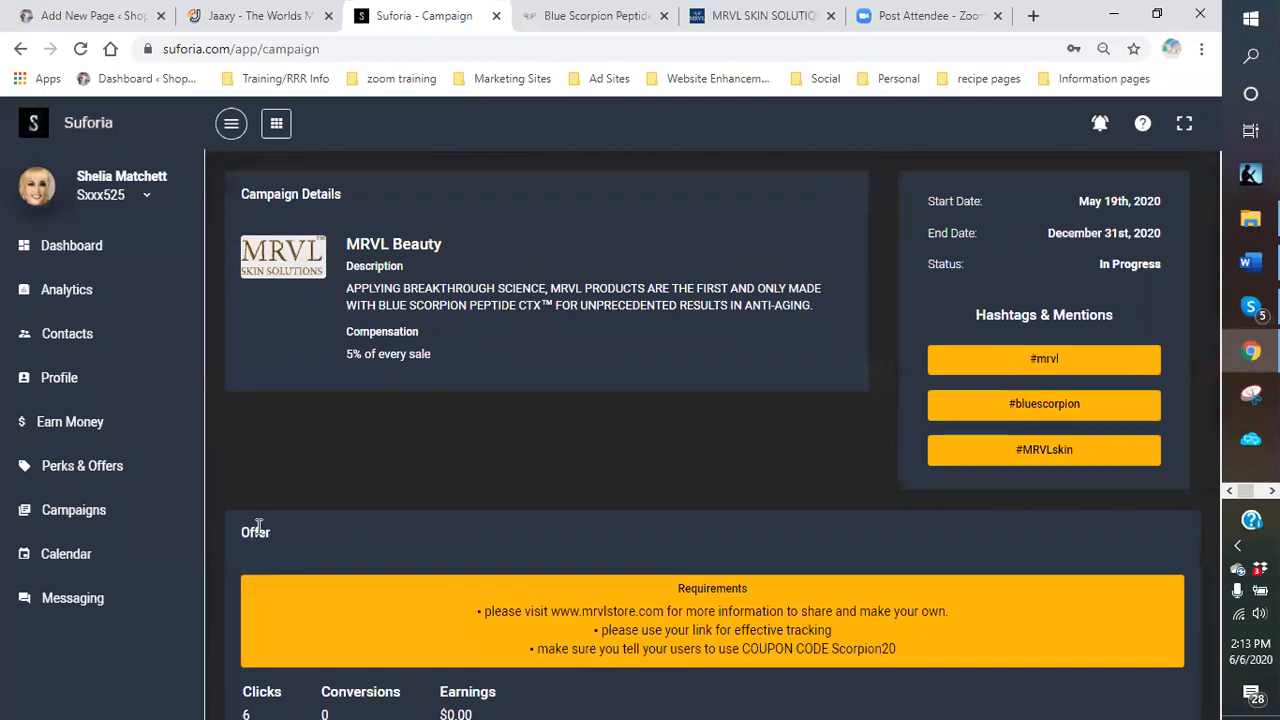
left_click(75, 512)
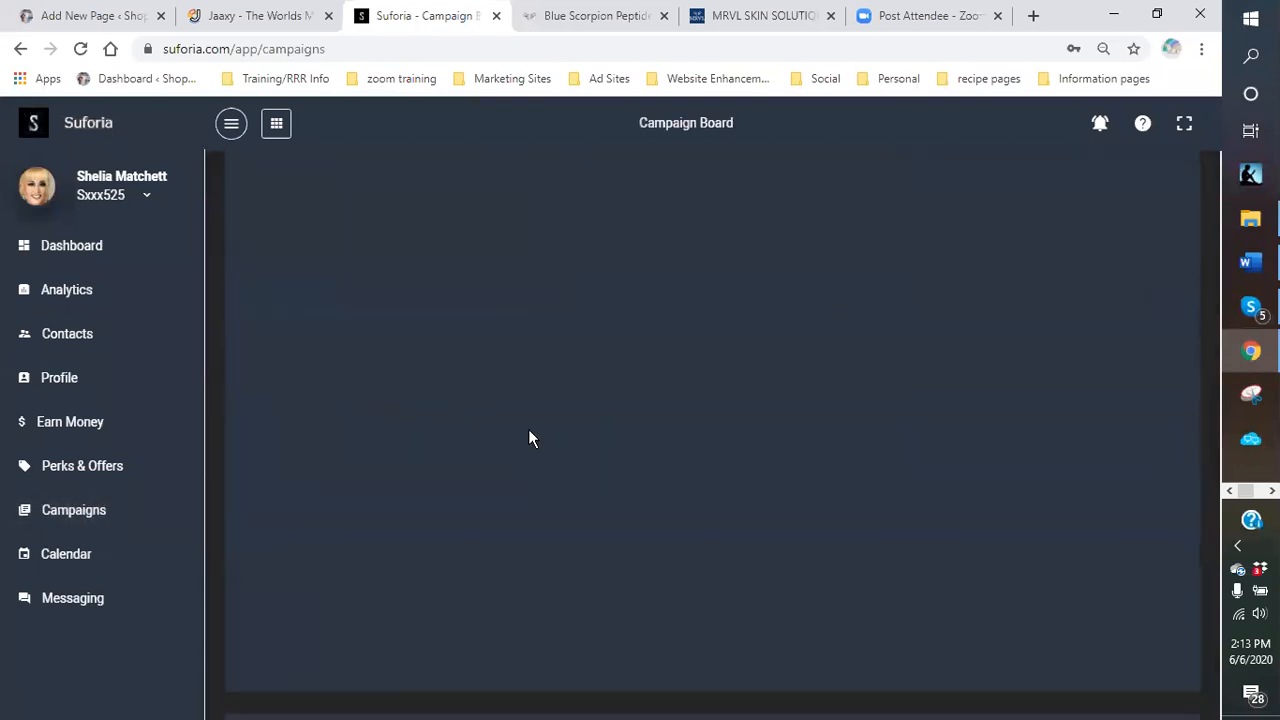
left_click(427, 369)
scroll(390, 640, "down", 2)
scroll(390, 645, "down", 1)
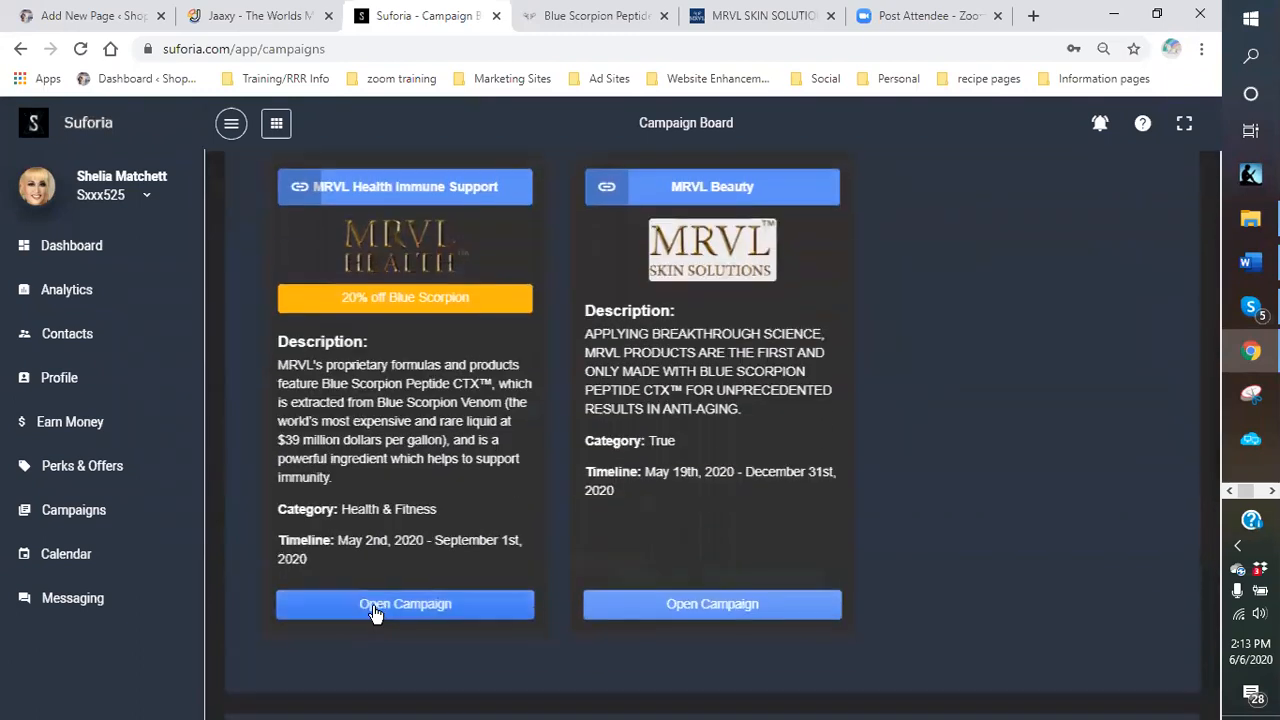
left_click(400, 605)
Select and copy the full MRVL Health referral URL.
scroll(633, 500, "down", 3)
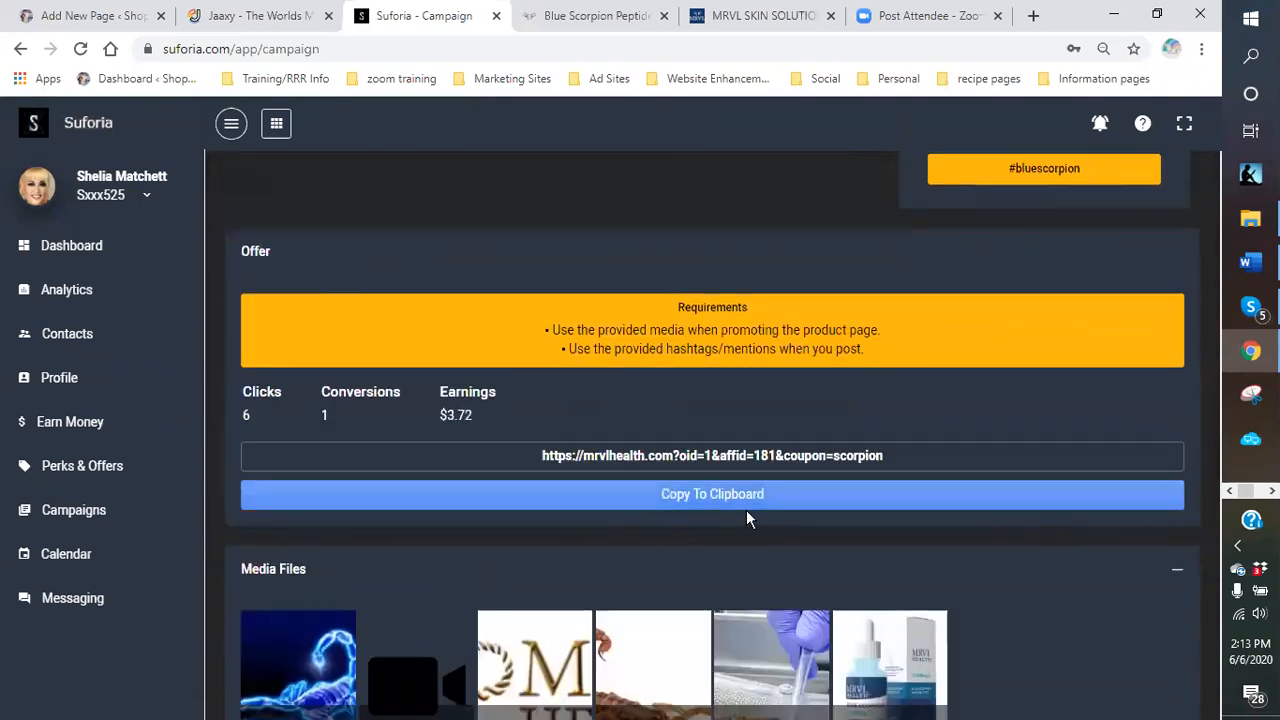
left_click_drag(897, 452, 545, 468)
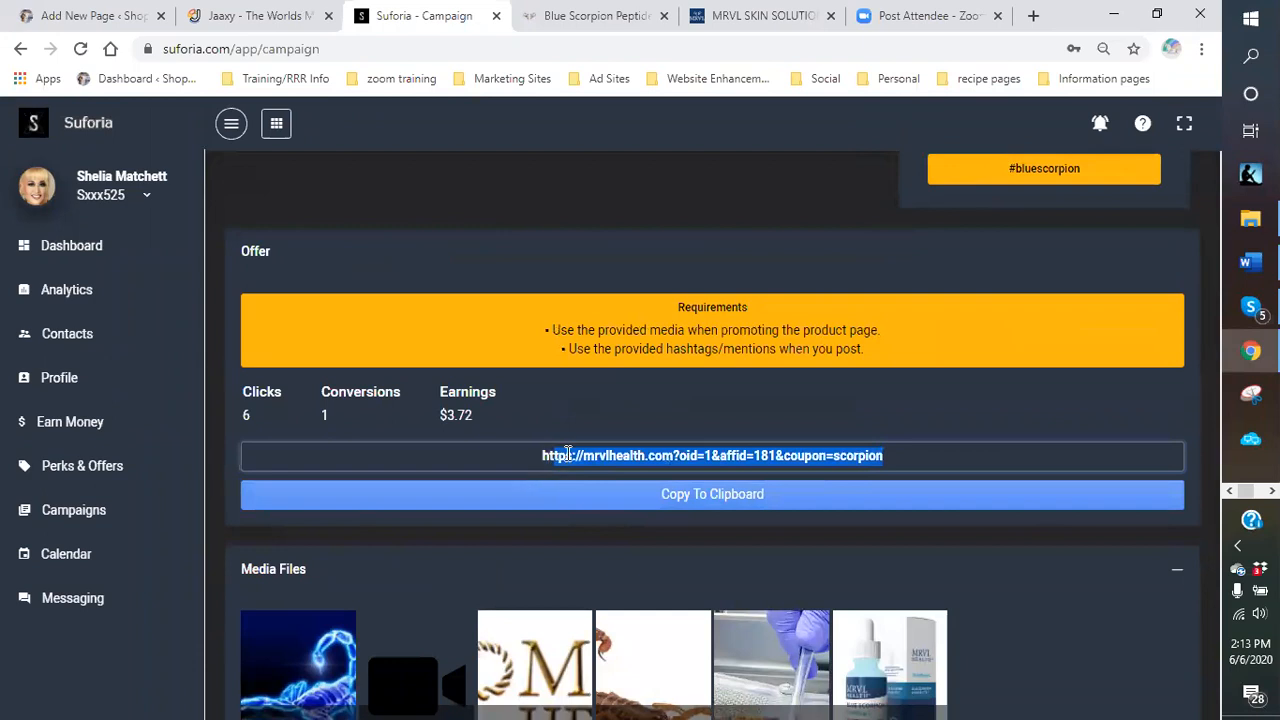
right_click(565, 453)
left_click(905, 444)
left_click_drag(905, 444, 543, 463)
right_click(552, 455)
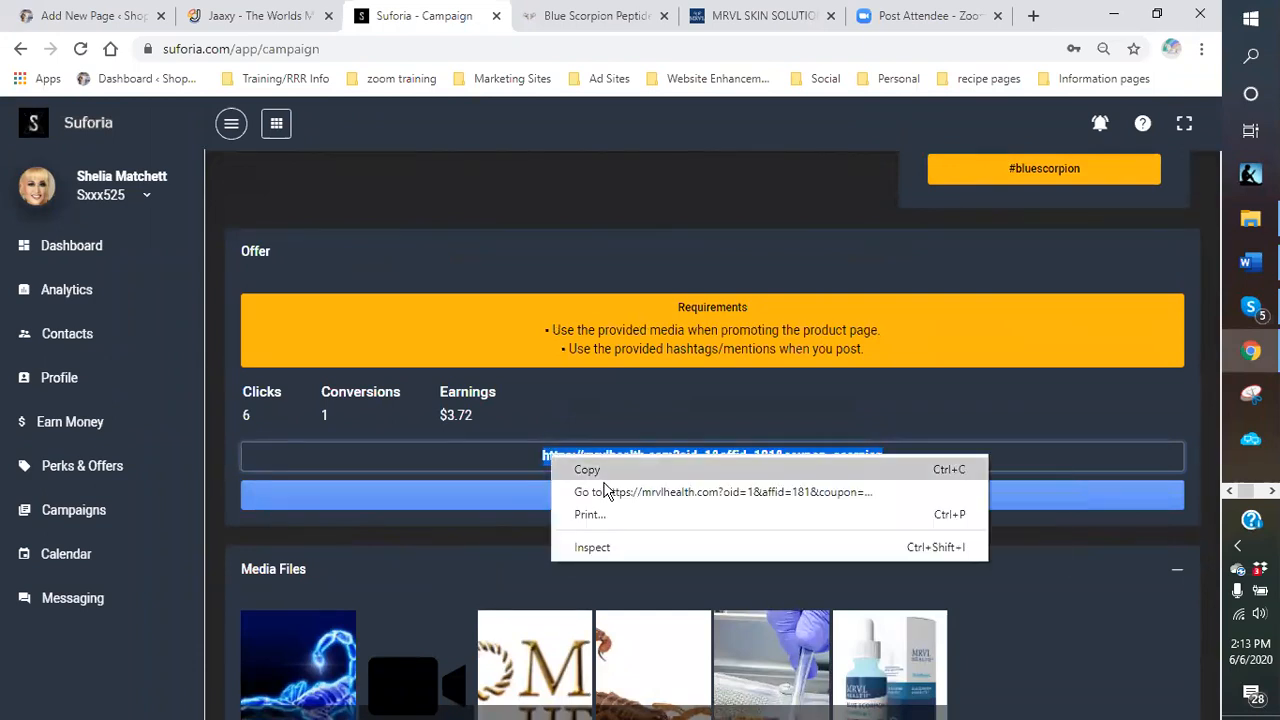
left_click(600, 467)
Link the scorpion image to the copied referral URL, opening in a new tab.
left_click(118, 26)
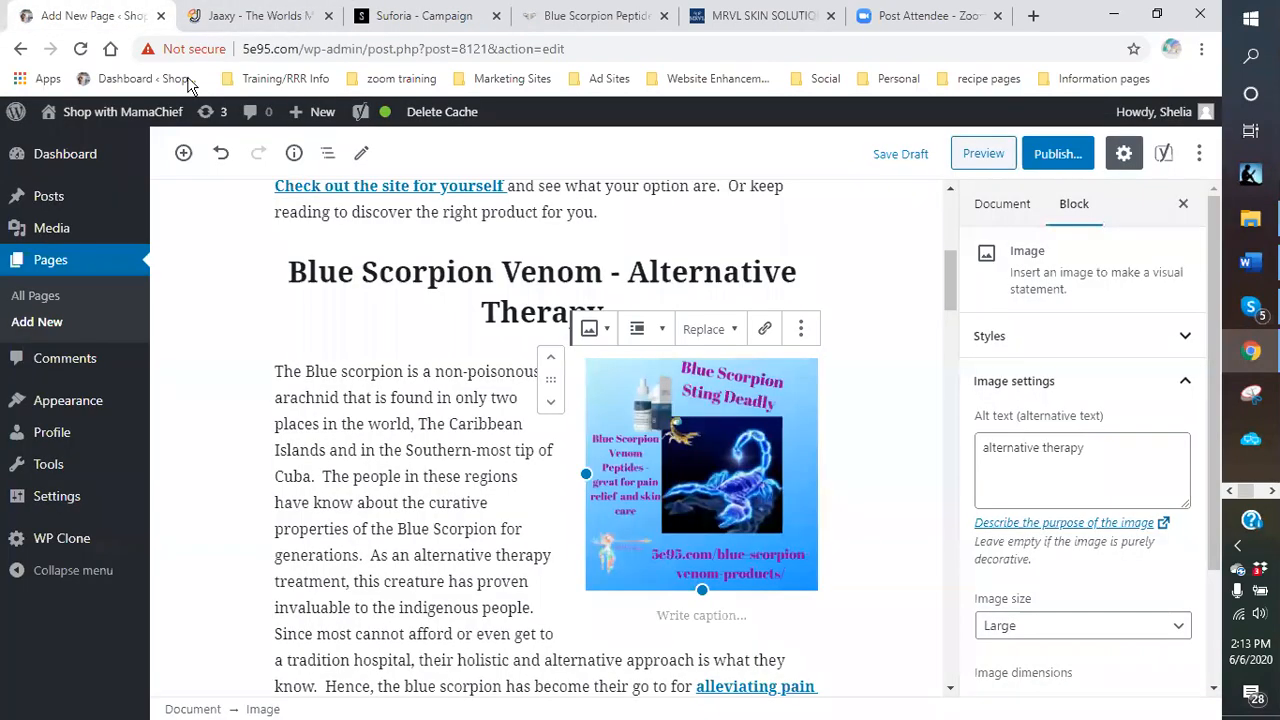
left_click(764, 329)
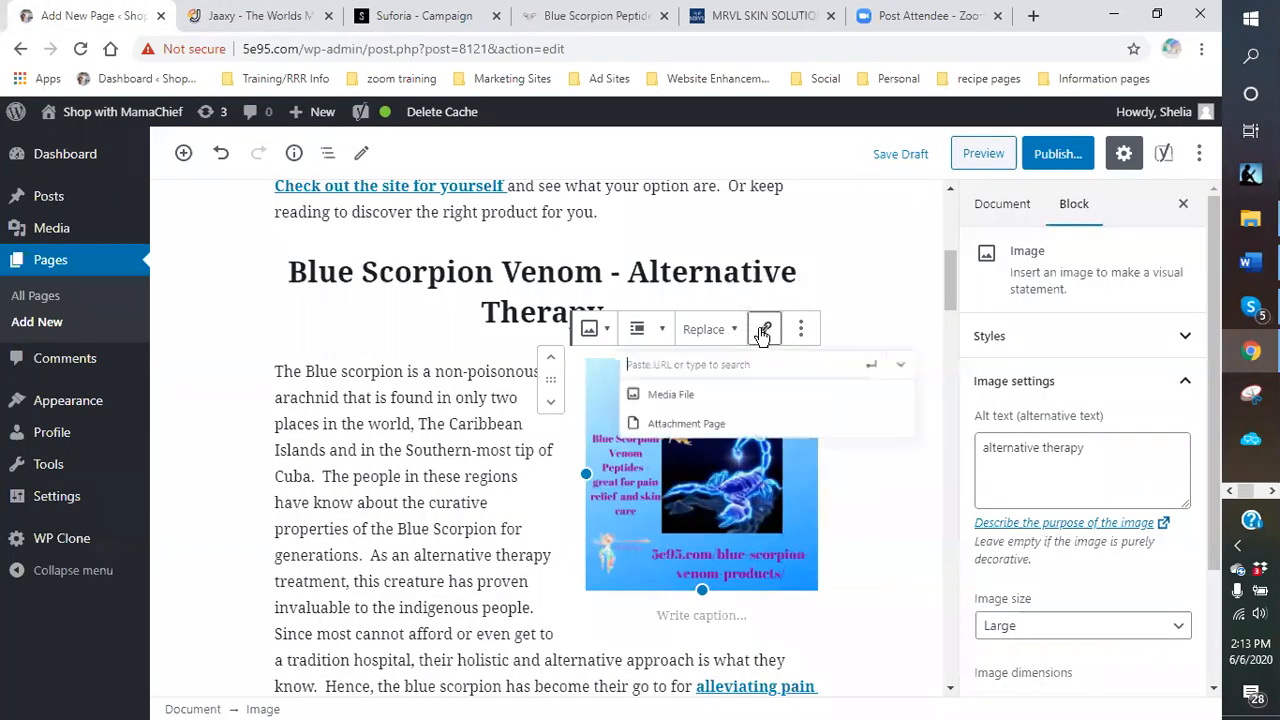
right_click(600, 373)
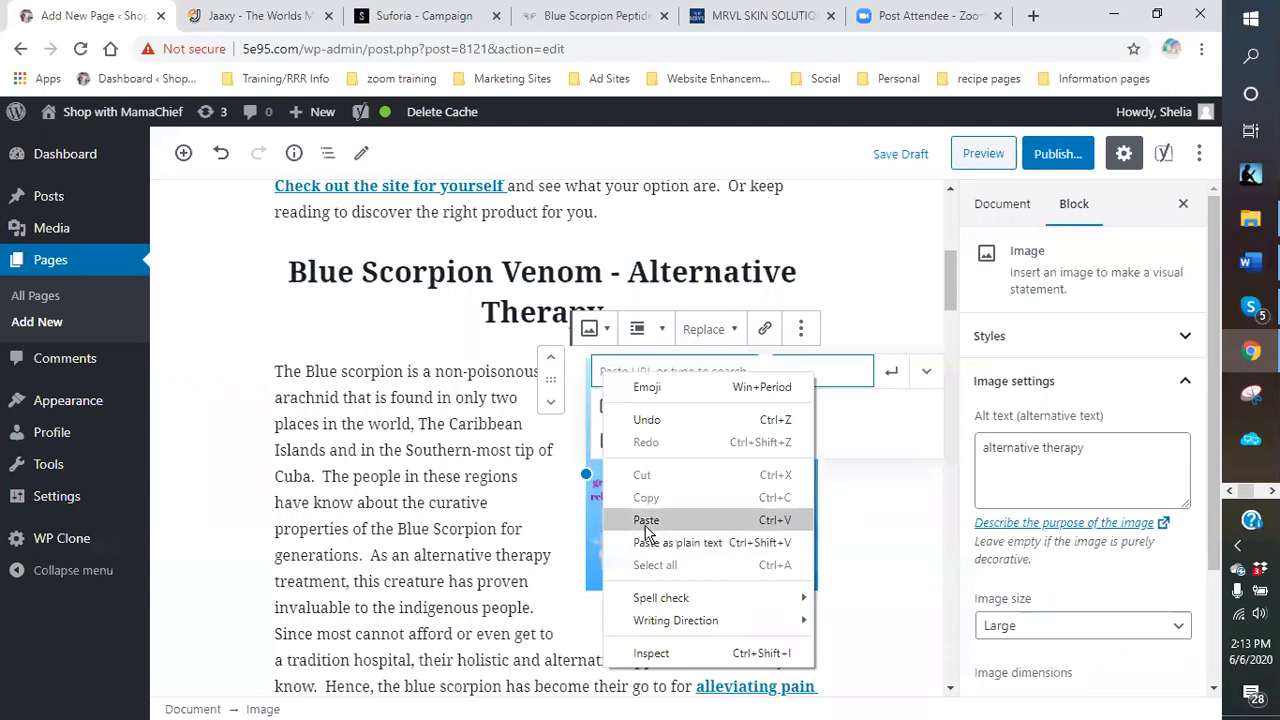
left_click(651, 517)
left_click(924, 372)
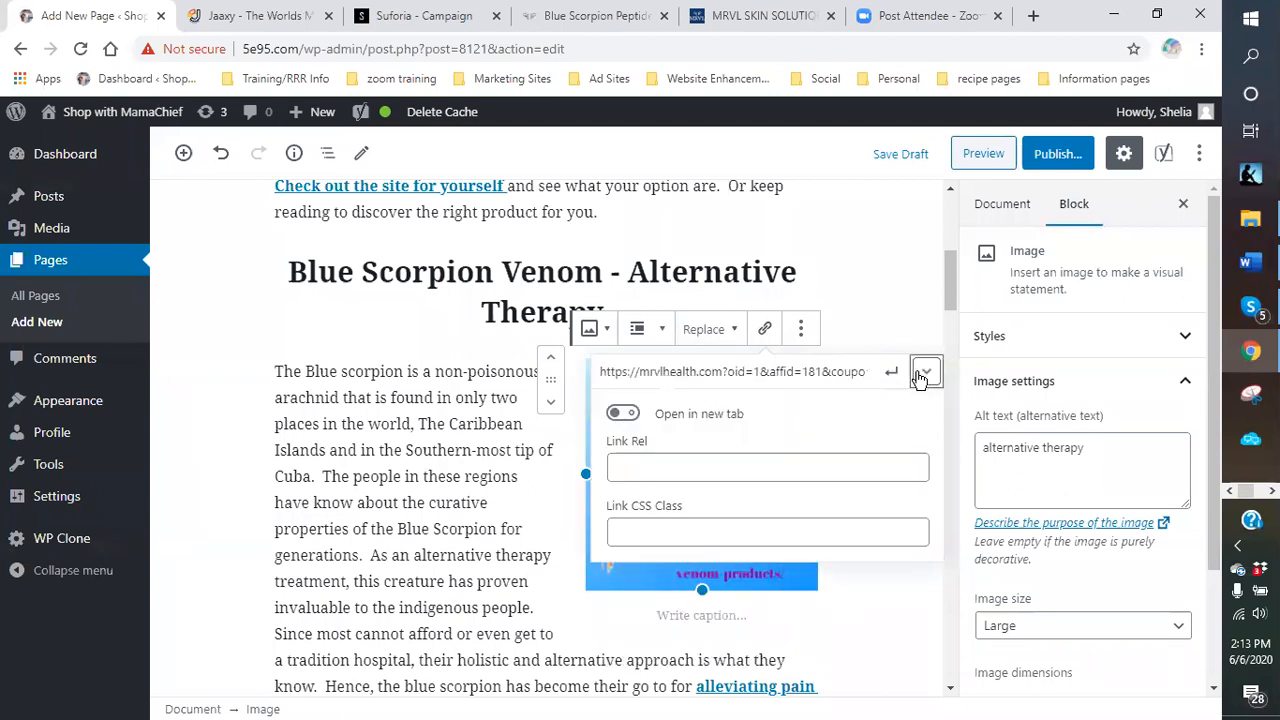
left_click(622, 413)
left_click(891, 373)
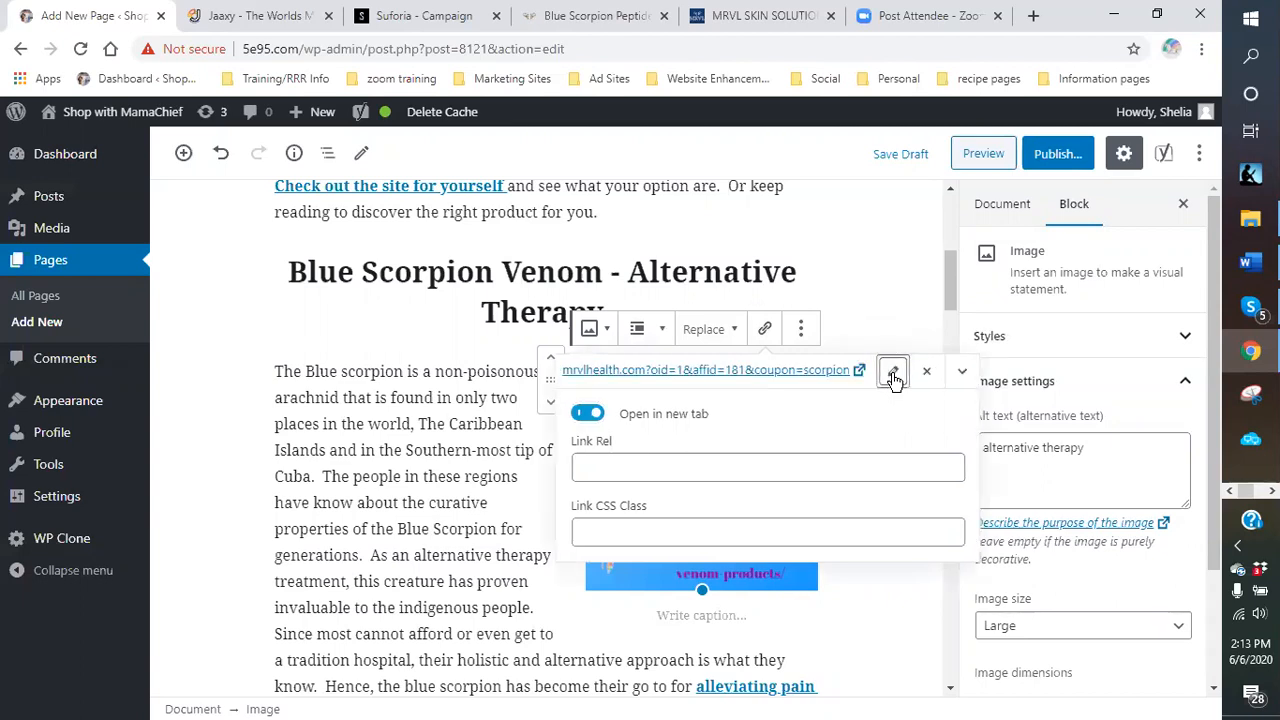
Replace the scorpion image's alt text with 'alternative therapy'.
left_click(877, 290)
left_click(777, 437)
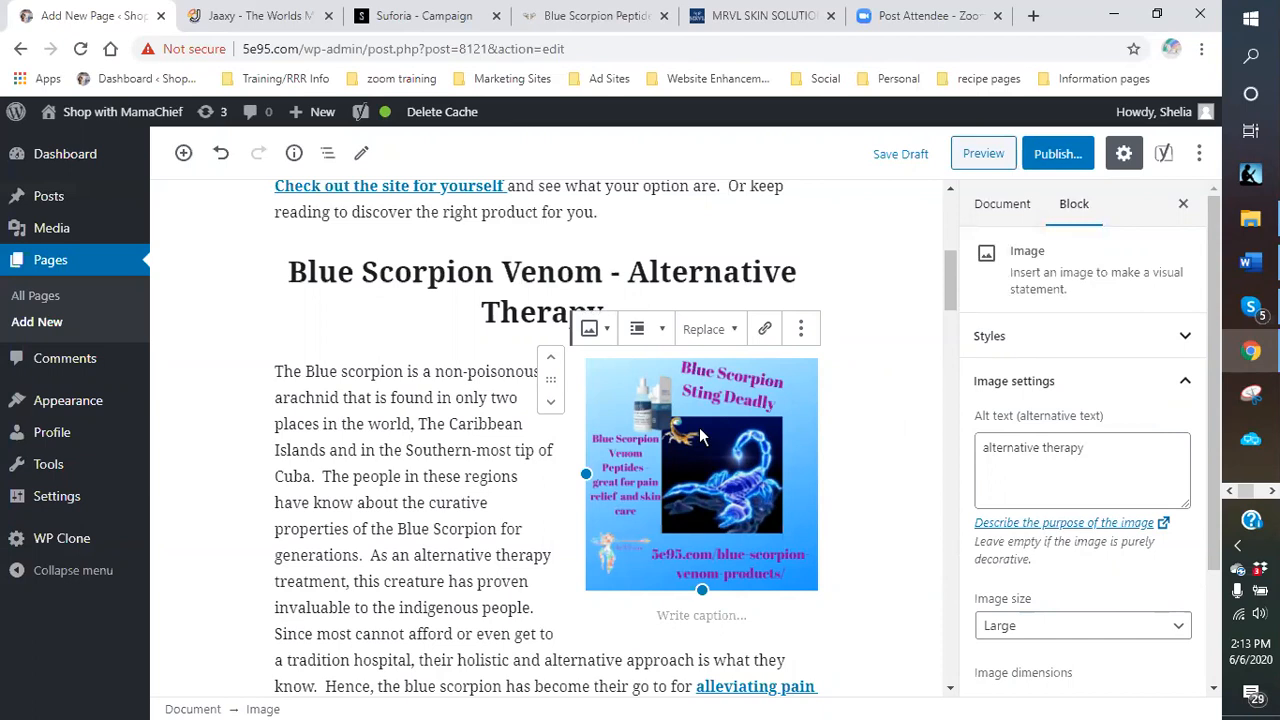
left_click_drag(1100, 459, 980, 449)
key("BackSpace")
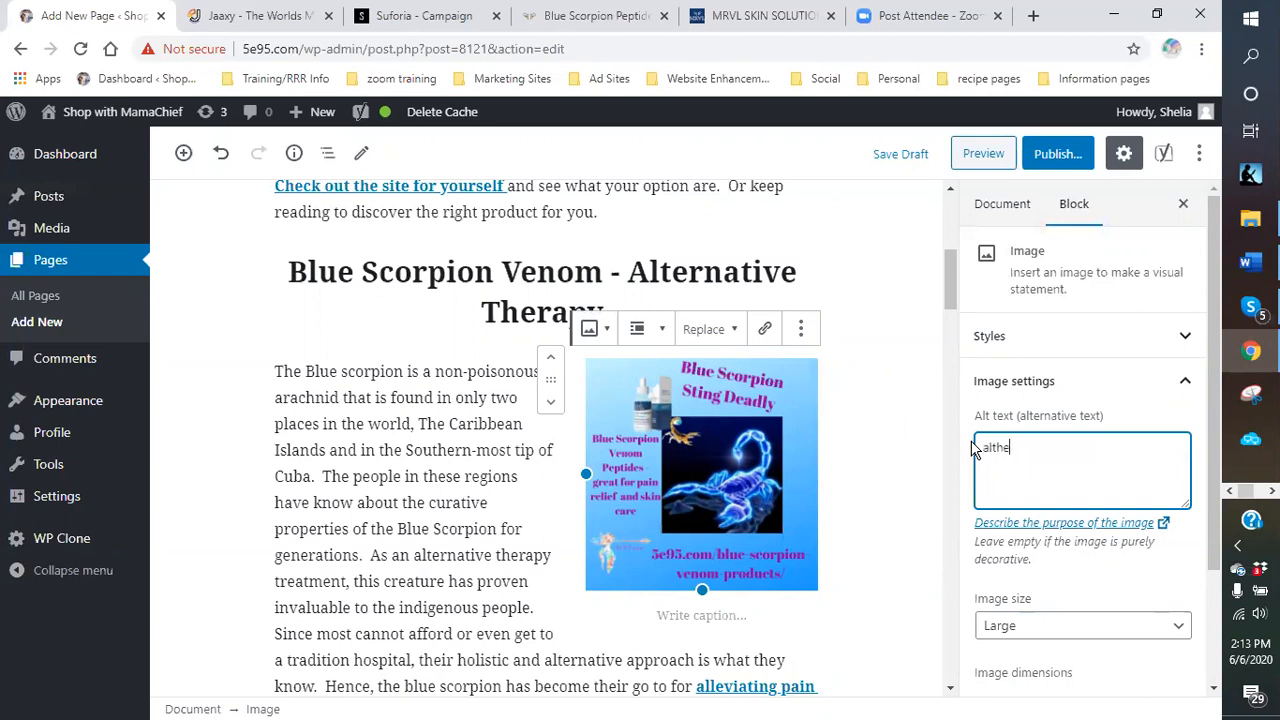
type("alternative therapy")
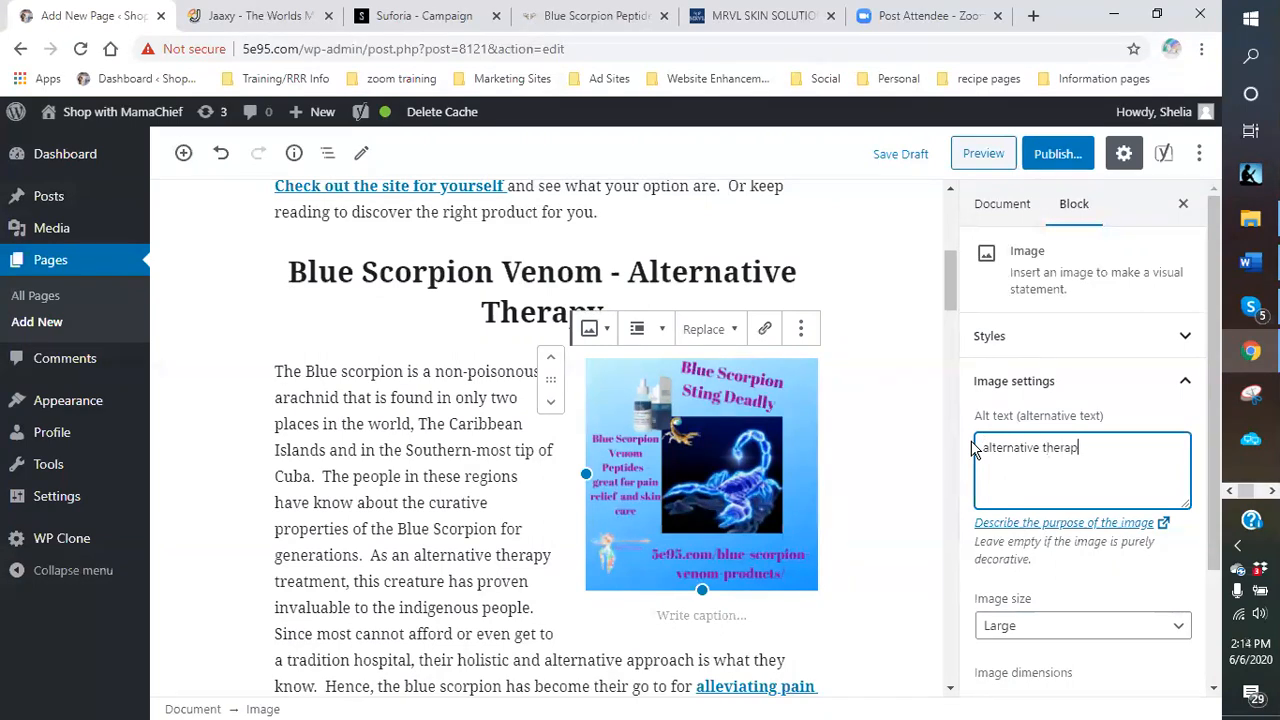
left_click(883, 486)
scroll(883, 486, "down", 2)
Save the page as a draft and scroll down to the Yoast SEO box.
left_click(902, 155)
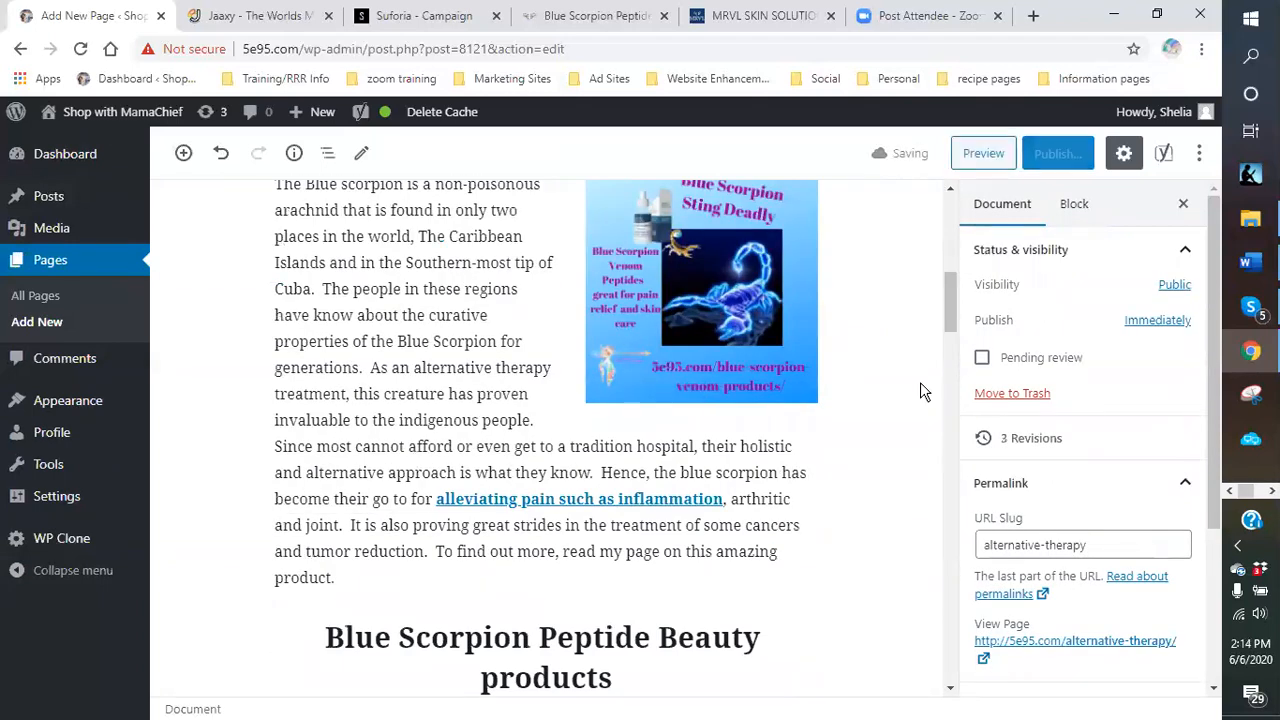
scroll(890, 405, "down", 3)
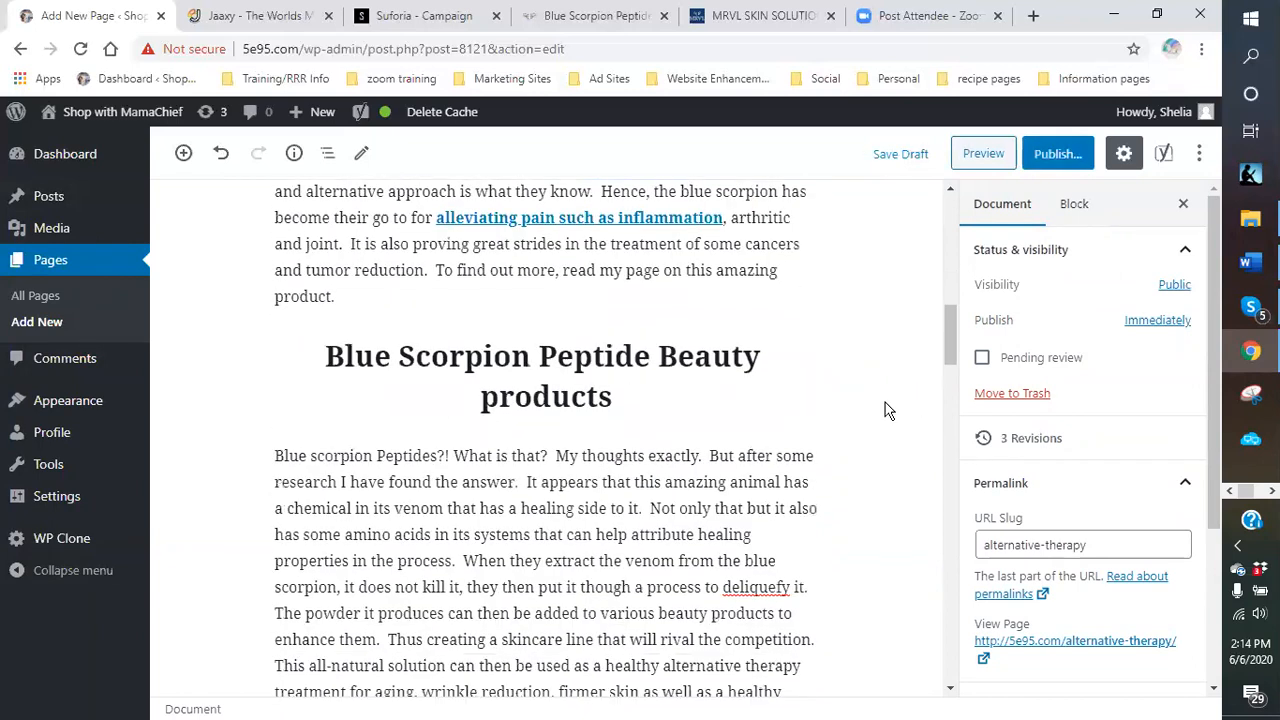
scroll(884, 410, "down", 5)
scroll(354, 491, "down", 8)
scroll(308, 470, "down", 6)
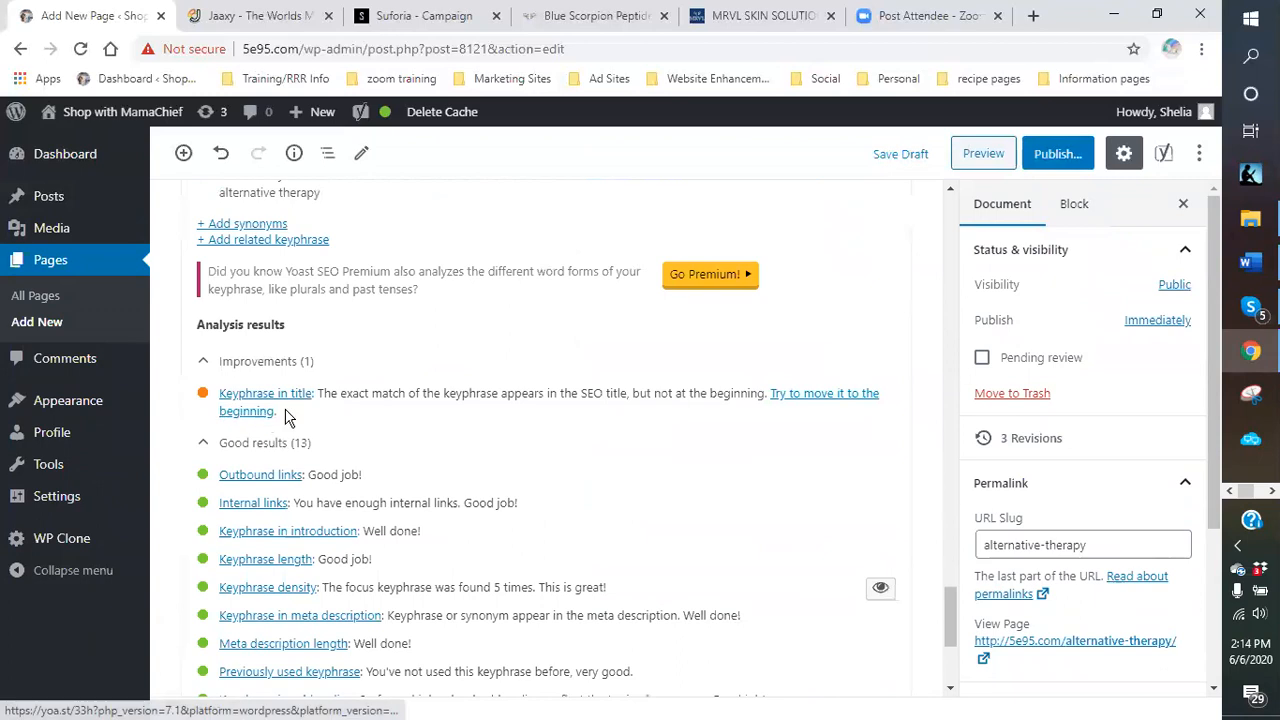
scroll(422, 414, "up", 1)
scroll(416, 420, "up", 6)
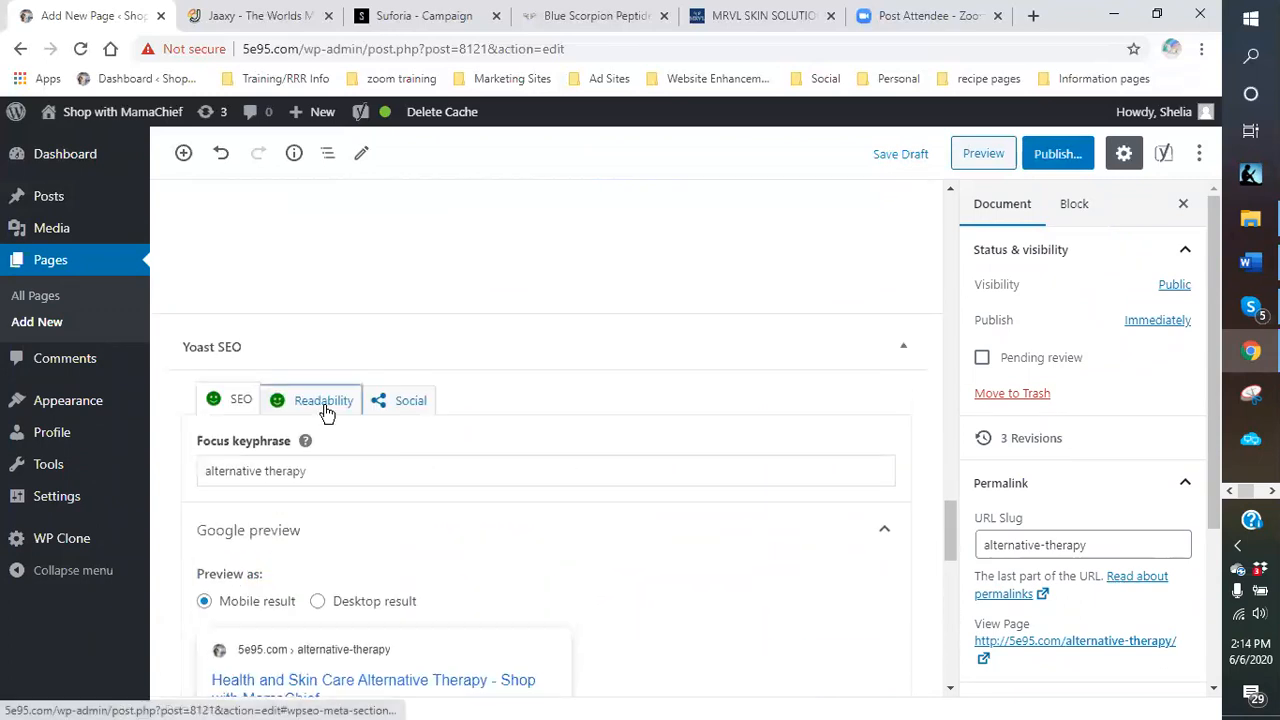
Review the Yoast Readability analysis results, then scroll back up.
left_click(326, 410)
scroll(628, 430, "down", 1)
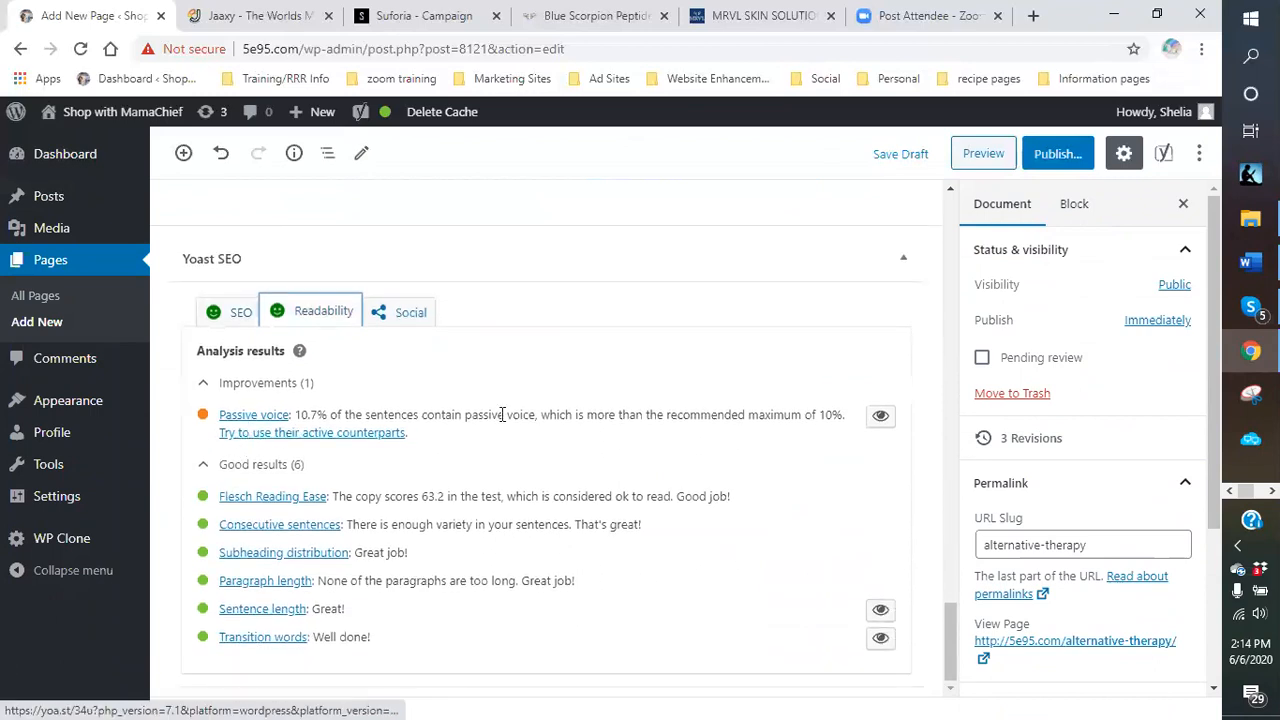
scroll(485, 455, "up", 8)
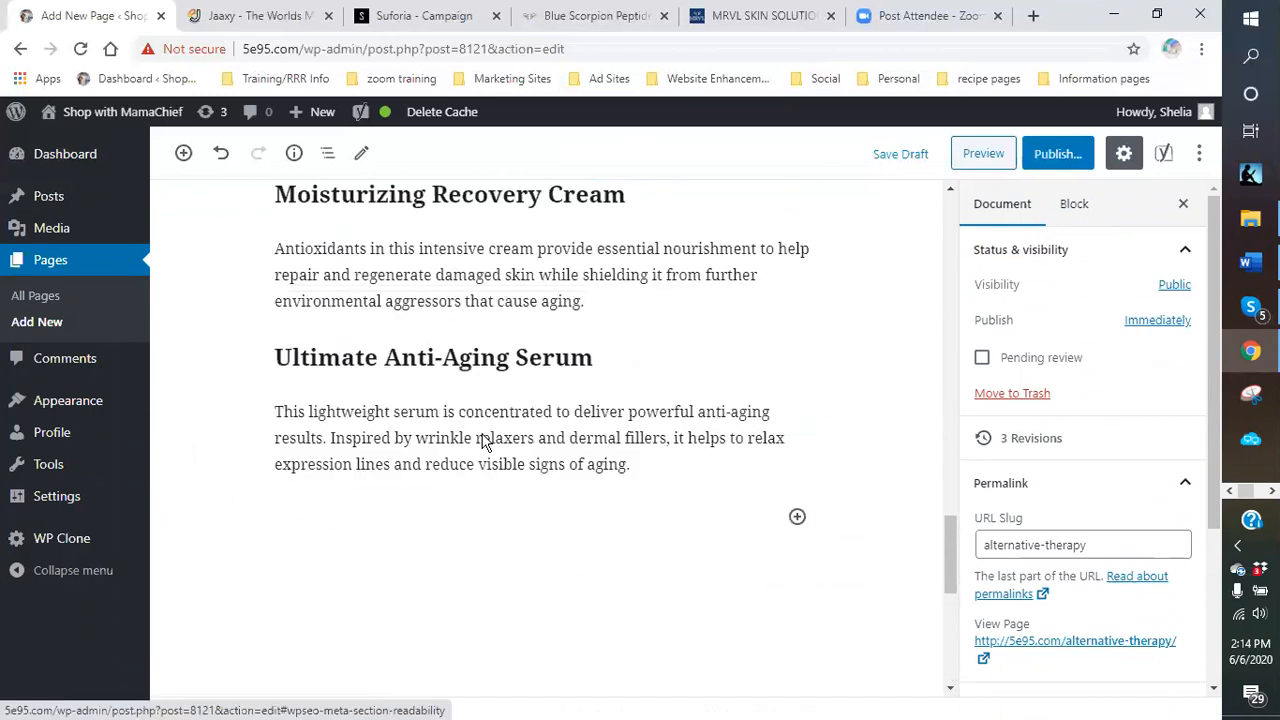
scroll(481, 443, "up", 10)
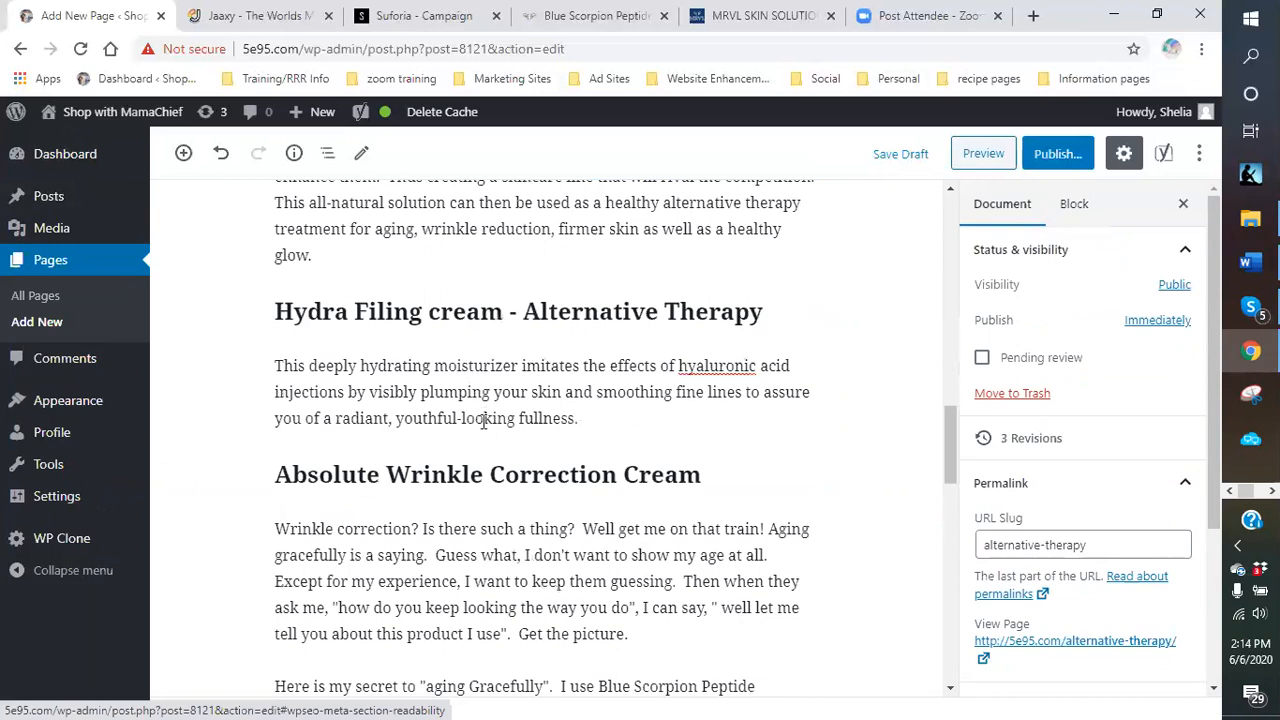
scroll(484, 421, "down", 4)
scroll(510, 440, "up", 3)
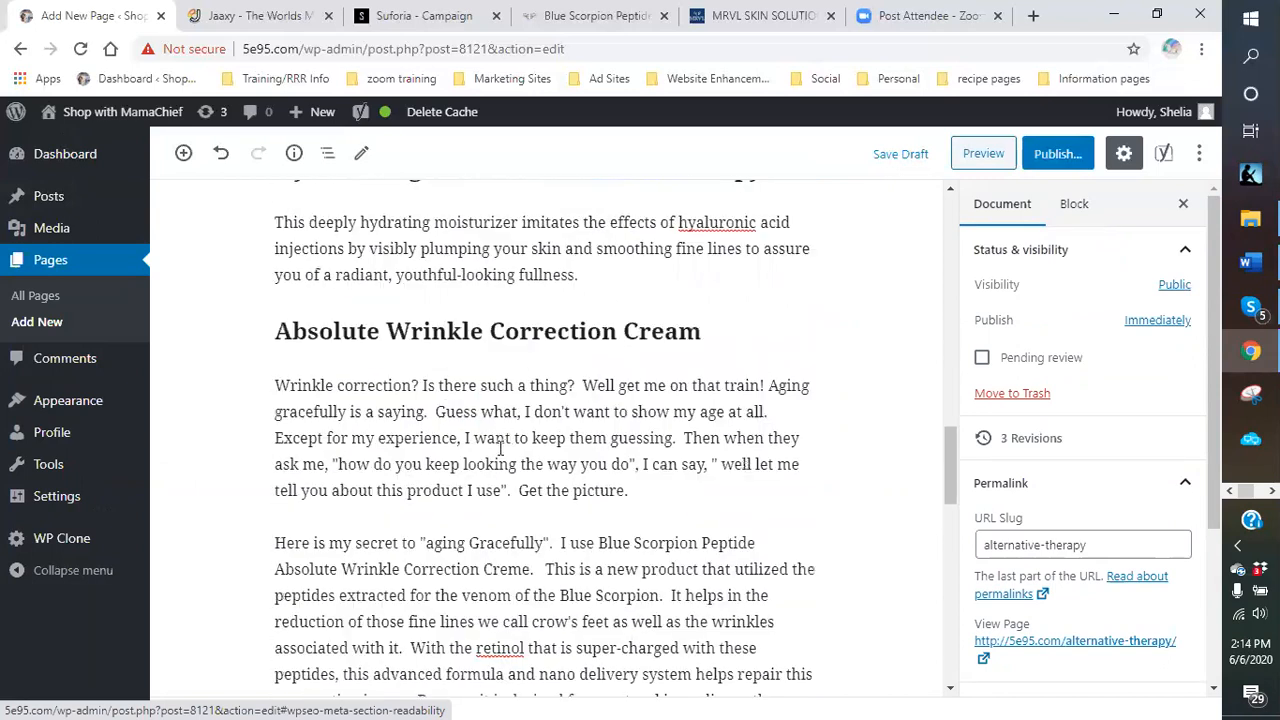
scroll(500, 449, "down", 1)
scroll(500, 449, "up", 2)
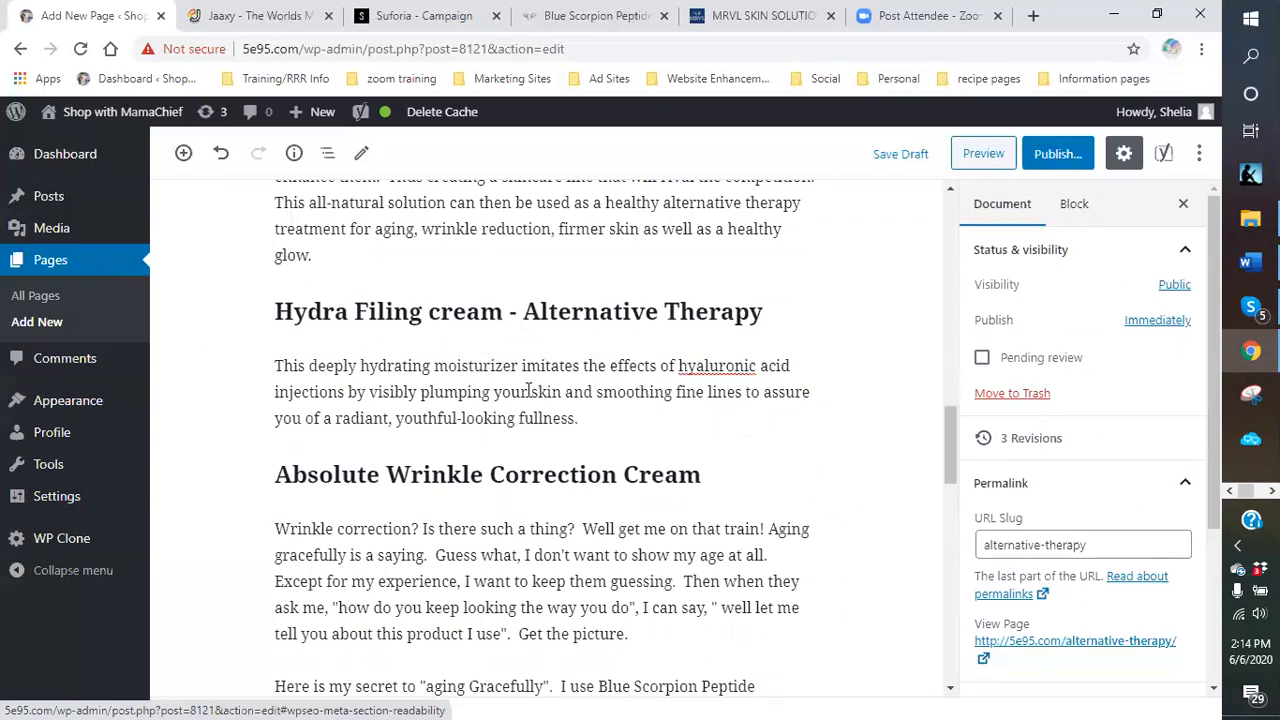
scroll(520, 394, "up", 4)
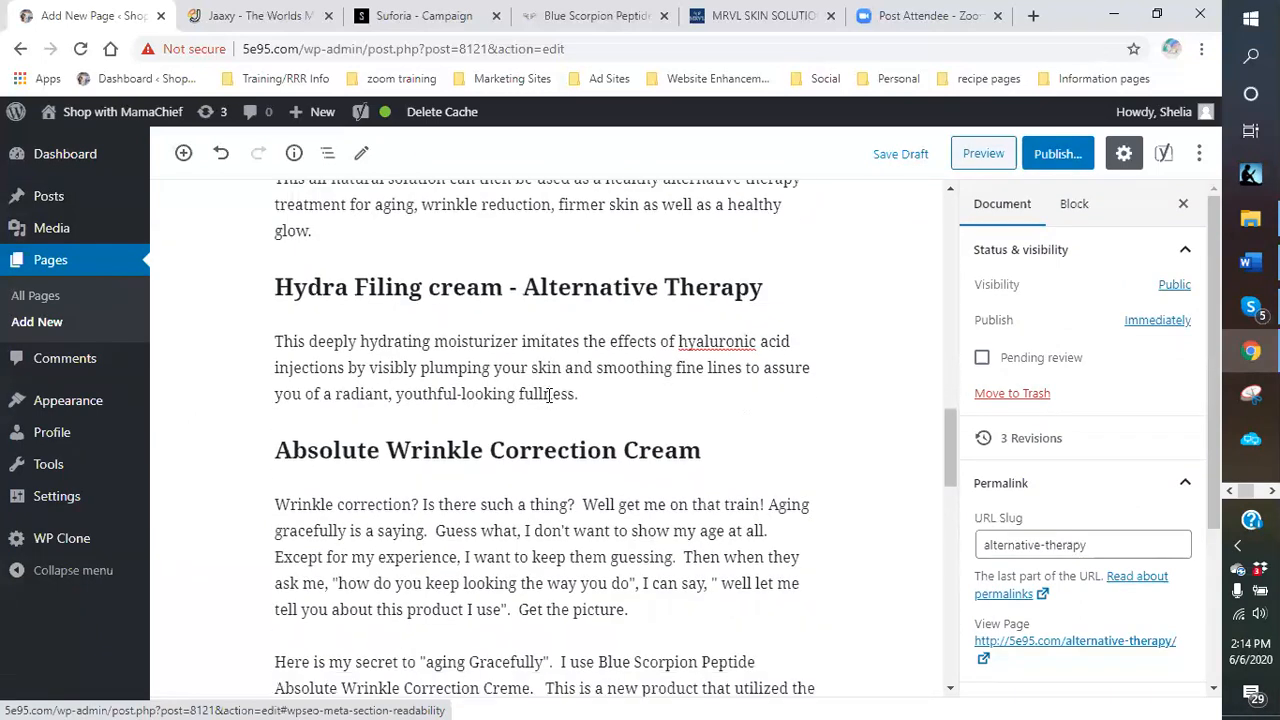
scroll(560, 394, "up", 5)
scroll(560, 390, "up", 6)
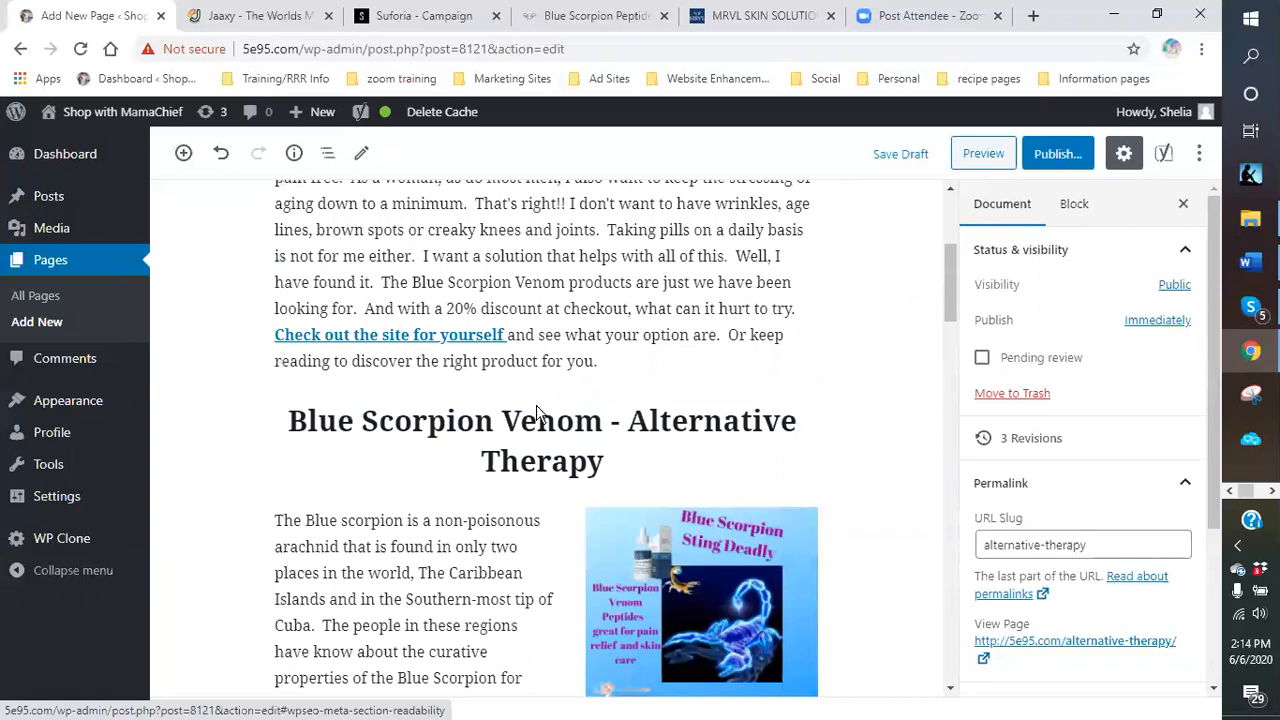
scroll(582, 366, "down", 5)
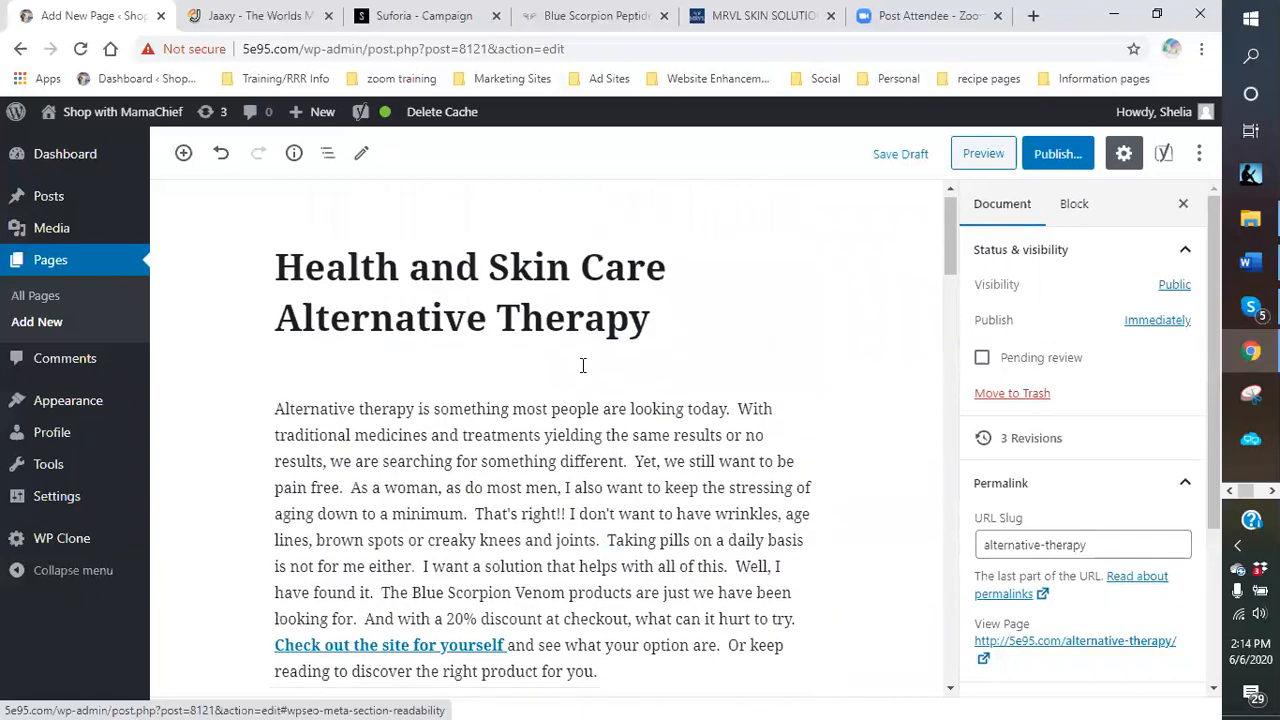
scroll(529, 291, "up", 2)
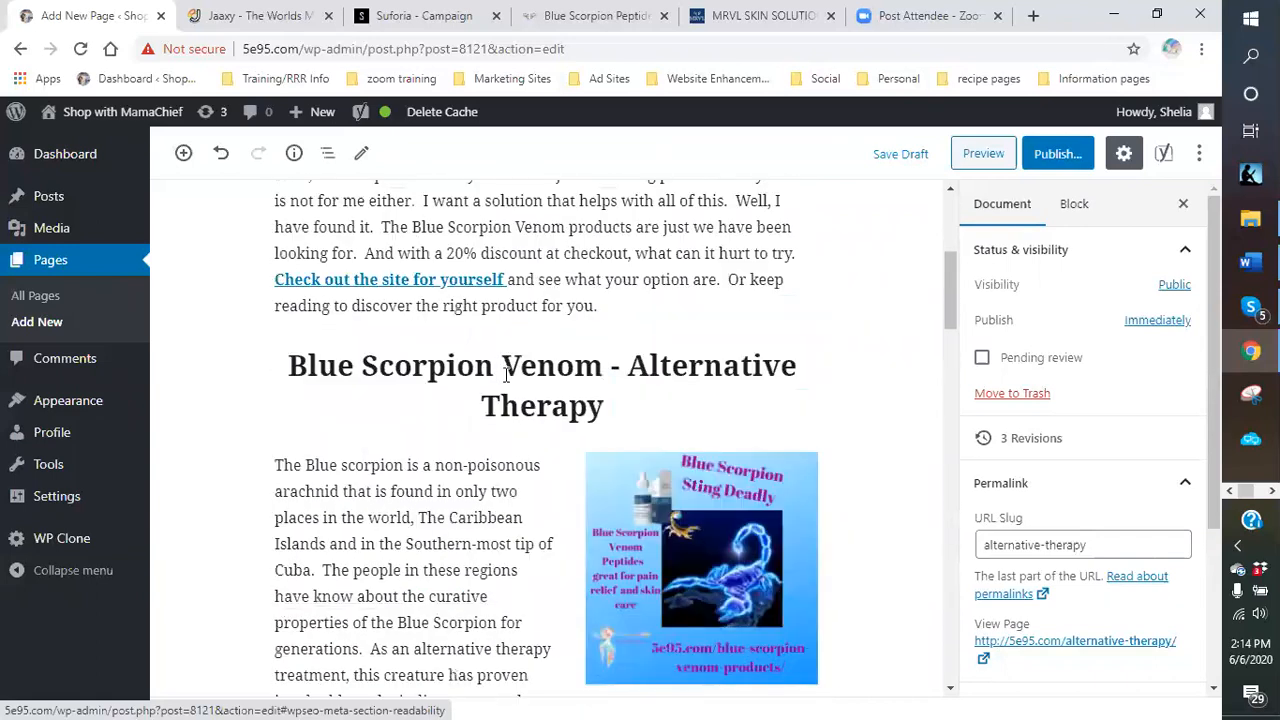
Color the Blue Scorpion Venom heading blue.
left_click(503, 366)
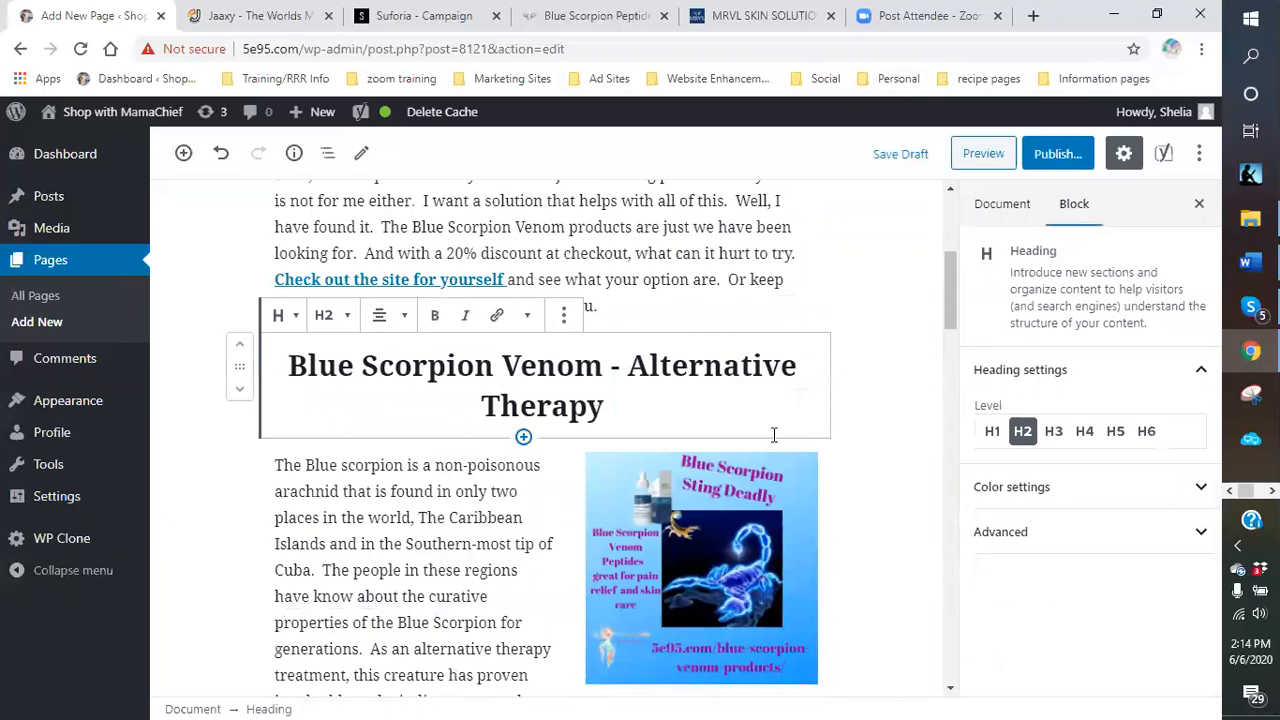
left_click(1132, 497)
scroll(1132, 500, "down", 1)
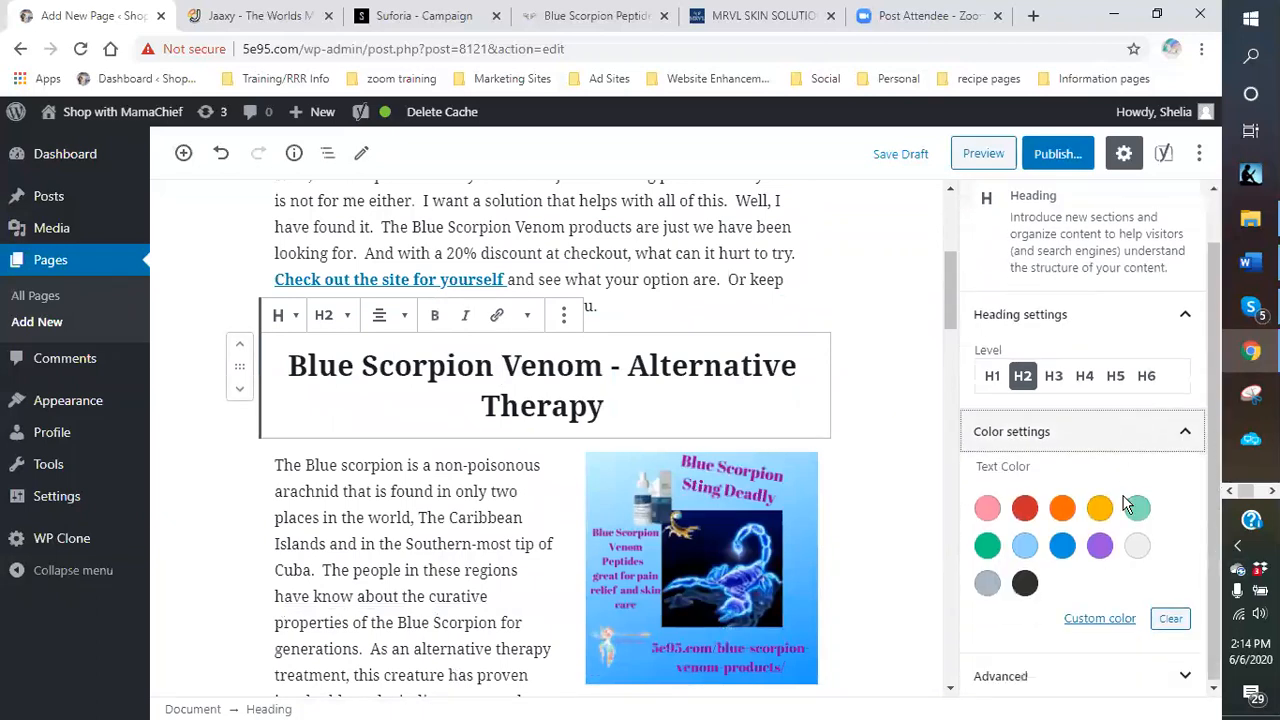
left_click(1064, 557)
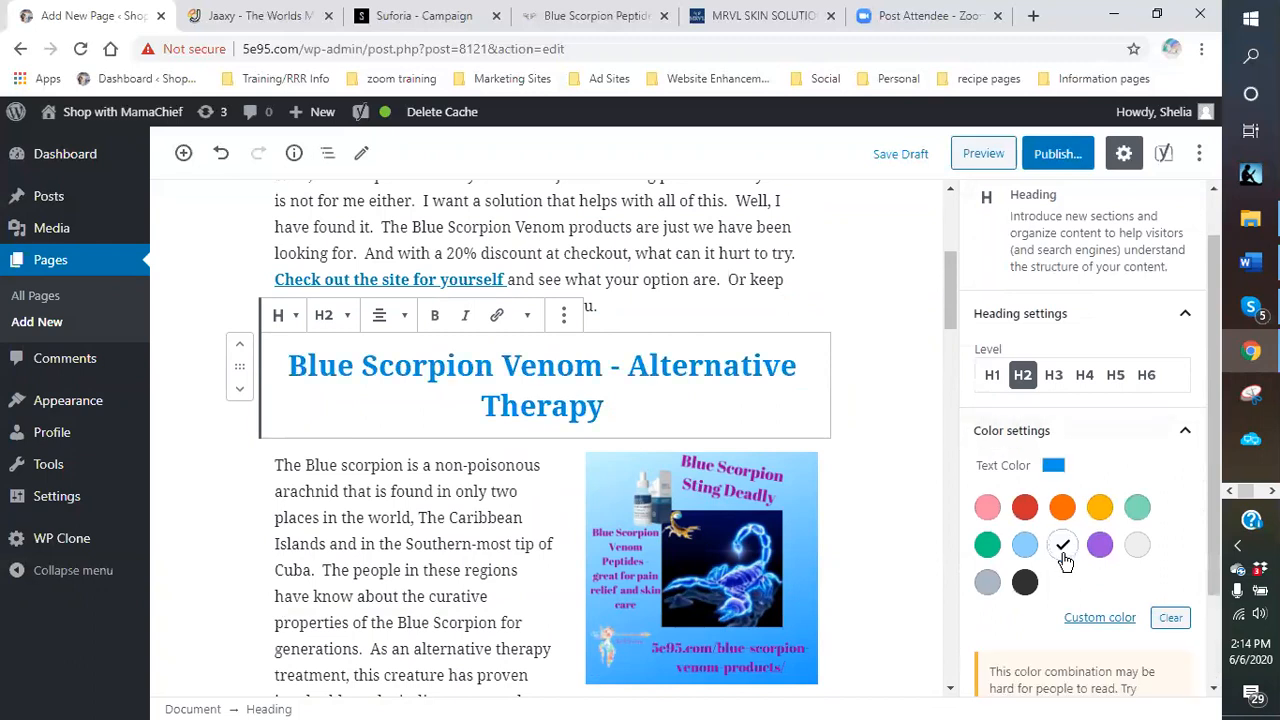
left_click(920, 522)
Try centre and right alignment on the Hydra Filing cream heading, then restore left alignment.
scroll(895, 500, "down", 5)
scroll(668, 425, "down", 1)
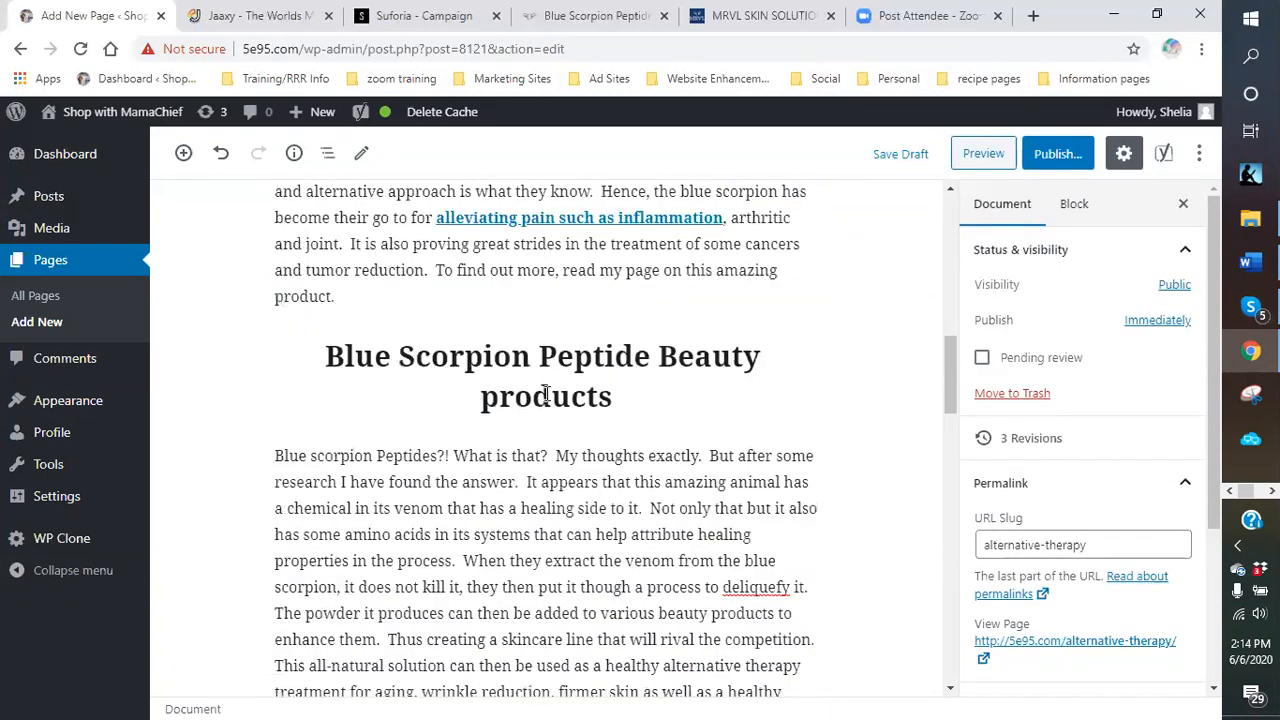
scroll(583, 390, "down", 5)
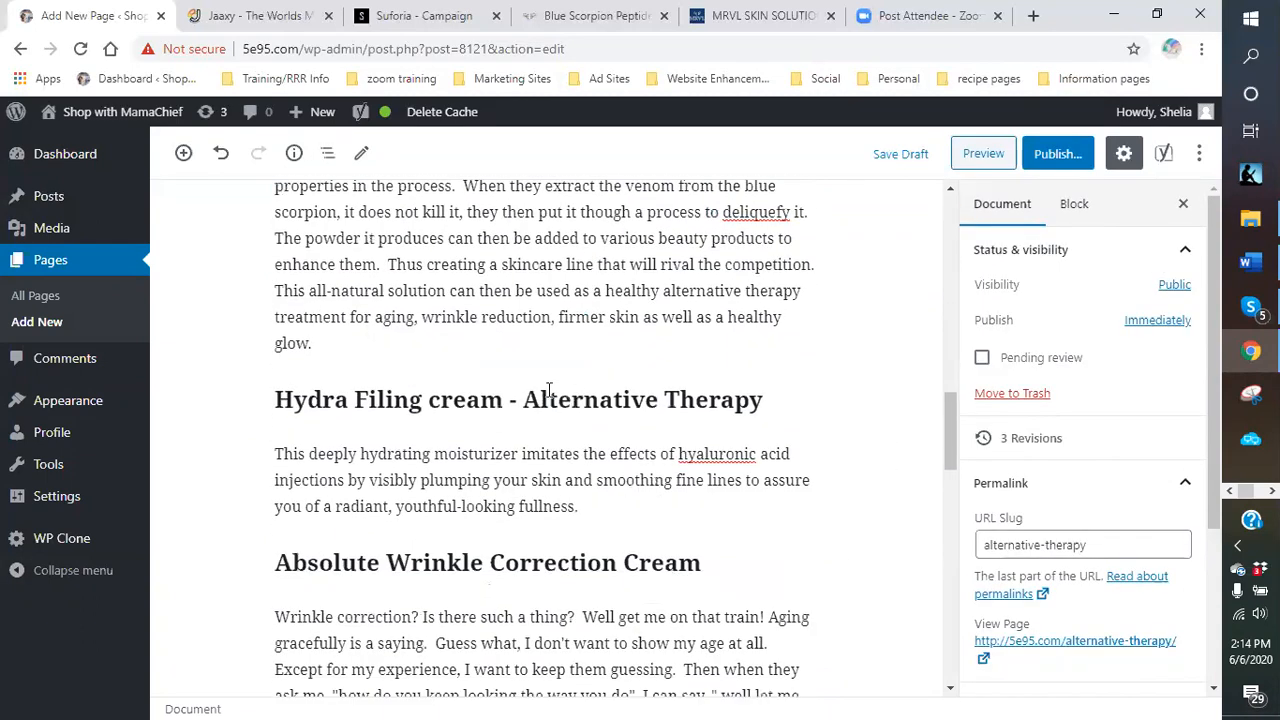
left_click(548, 394)
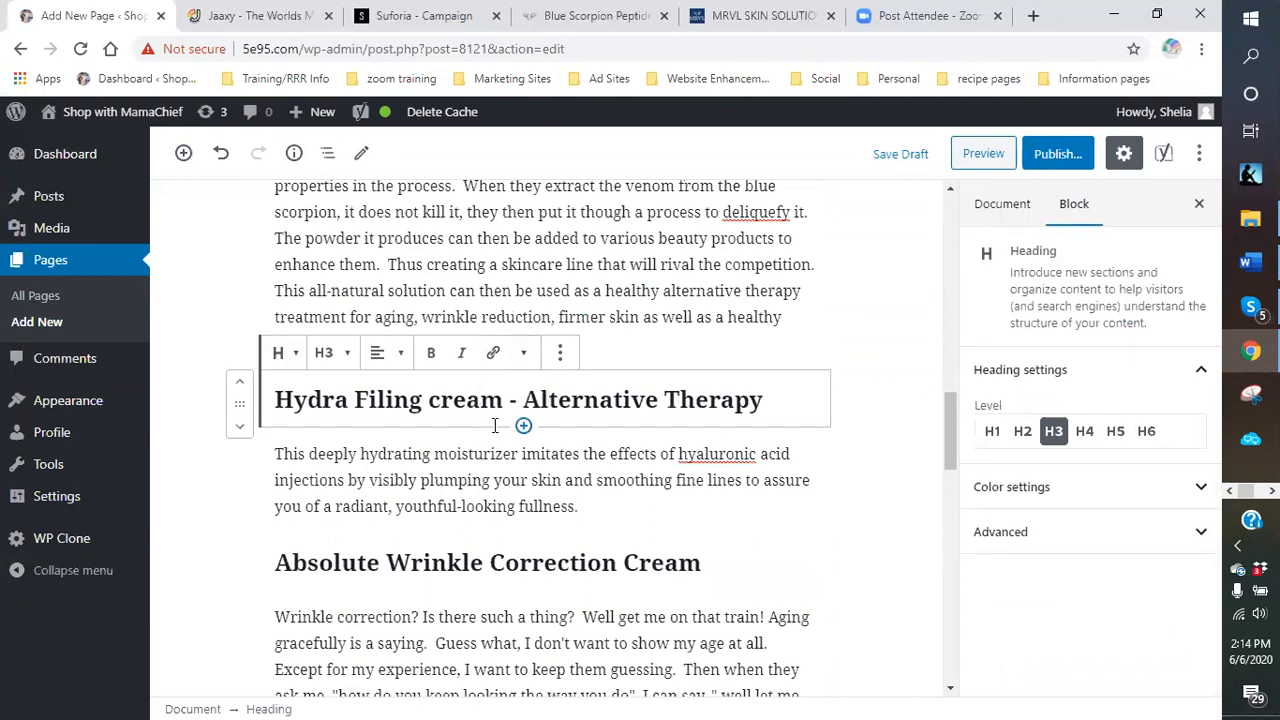
left_click(399, 357)
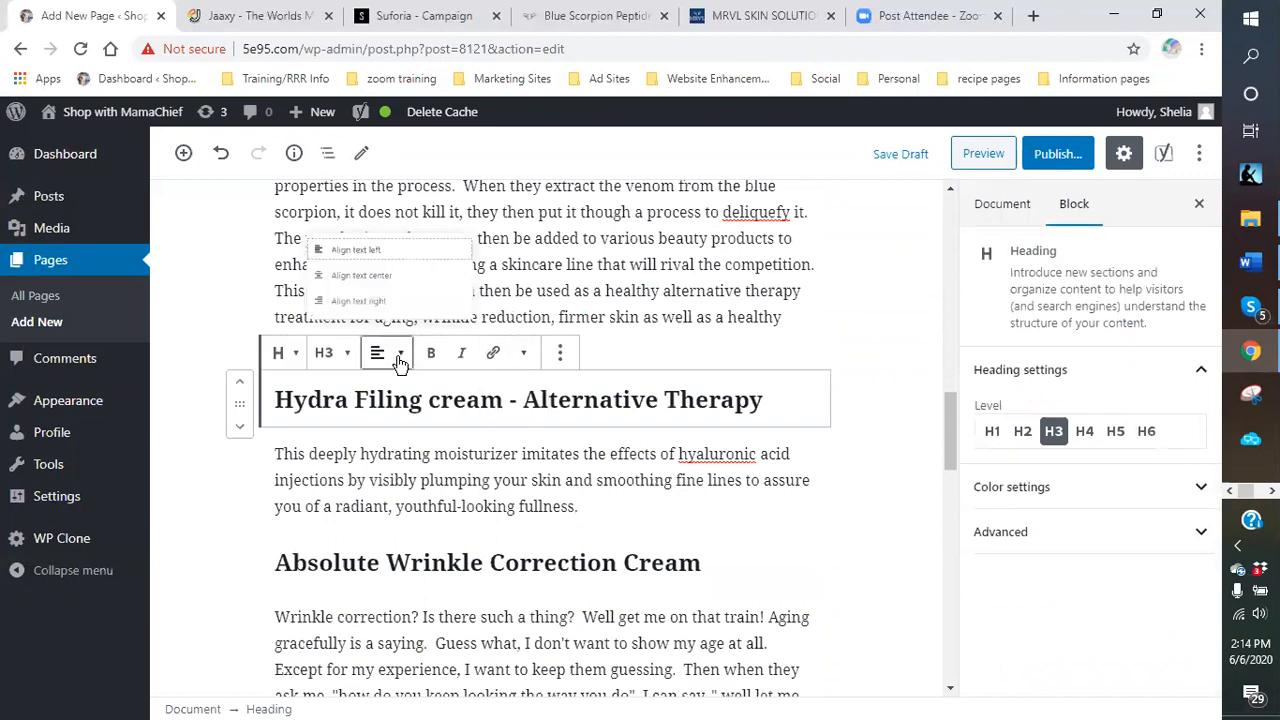
left_click(341, 264)
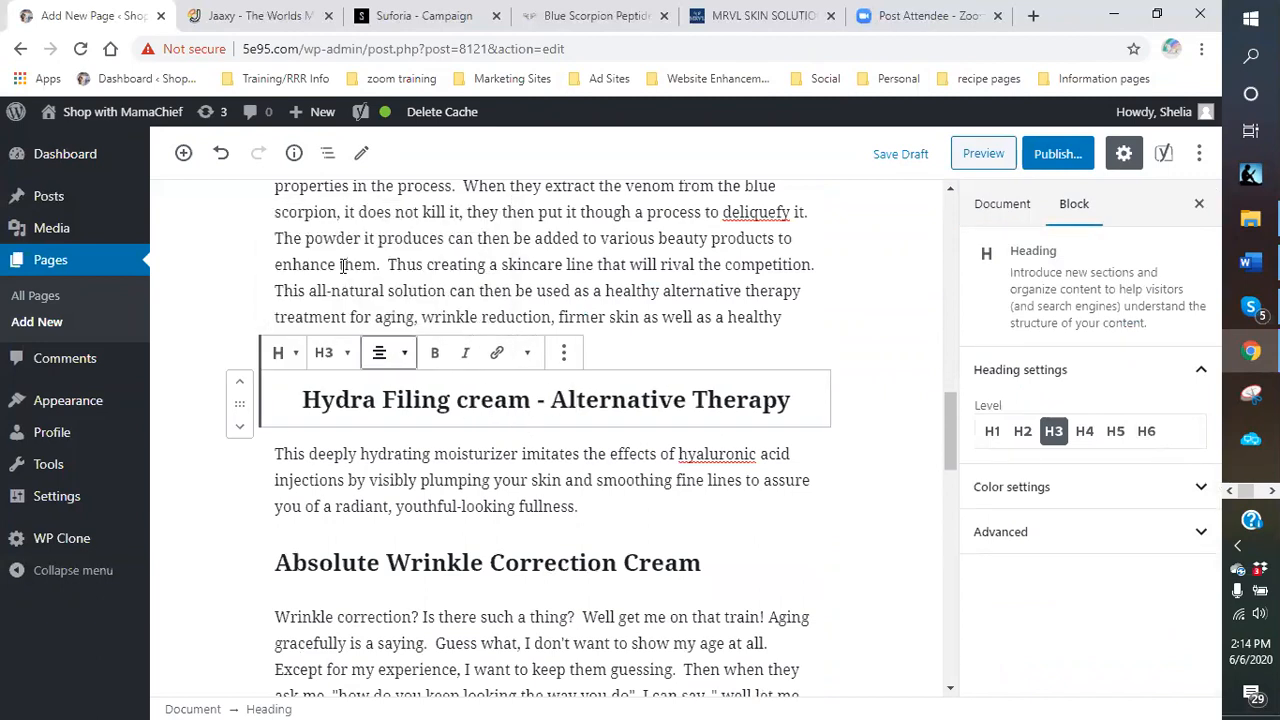
left_click(405, 358)
left_click(330, 298)
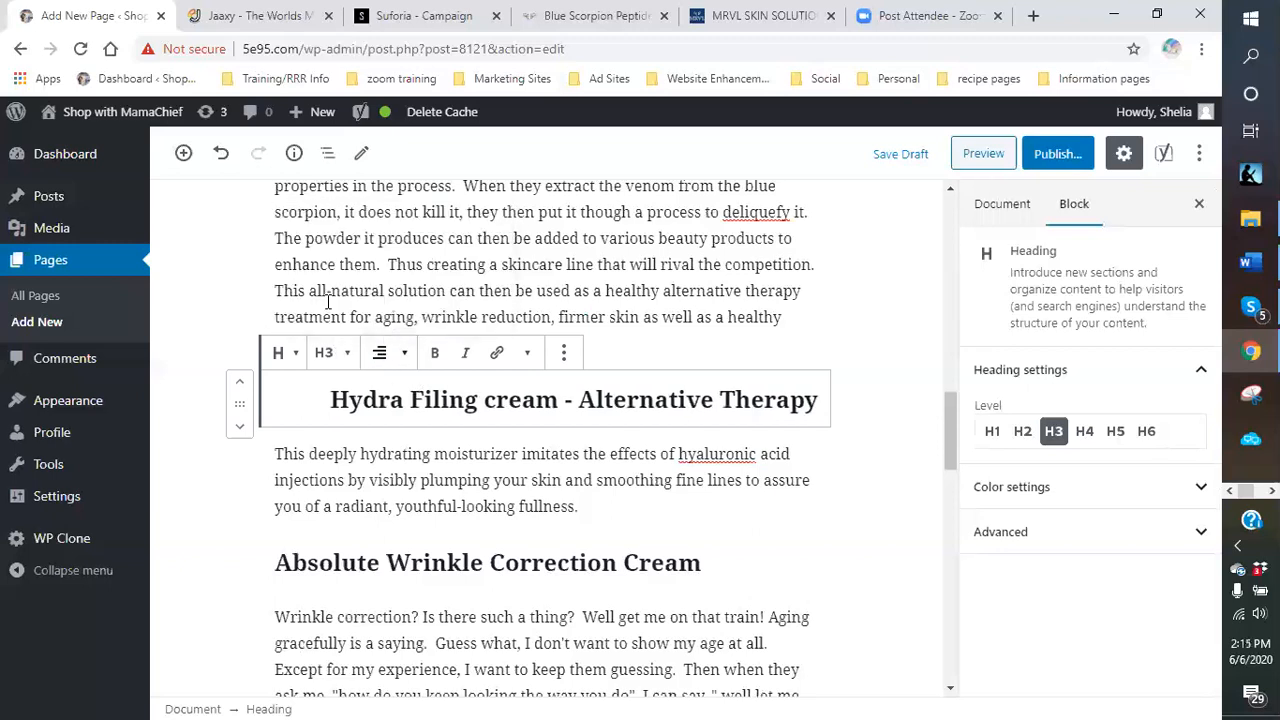
left_click(398, 352)
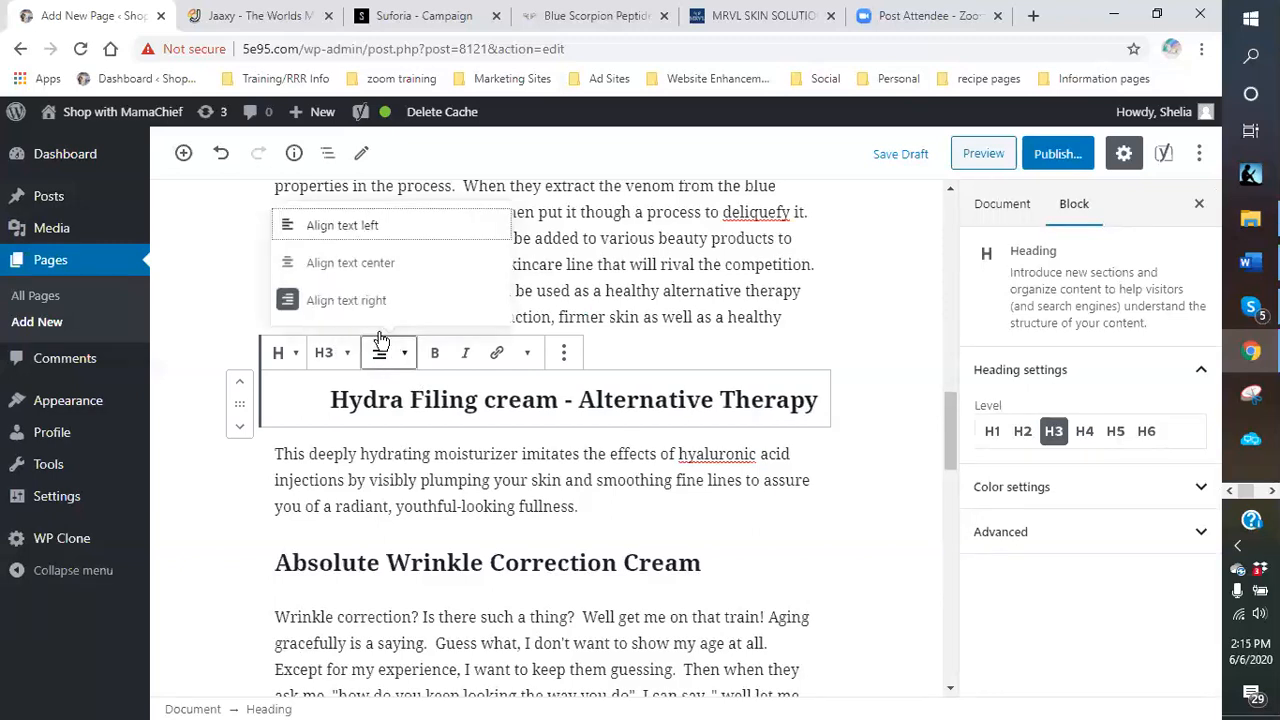
left_click(307, 230)
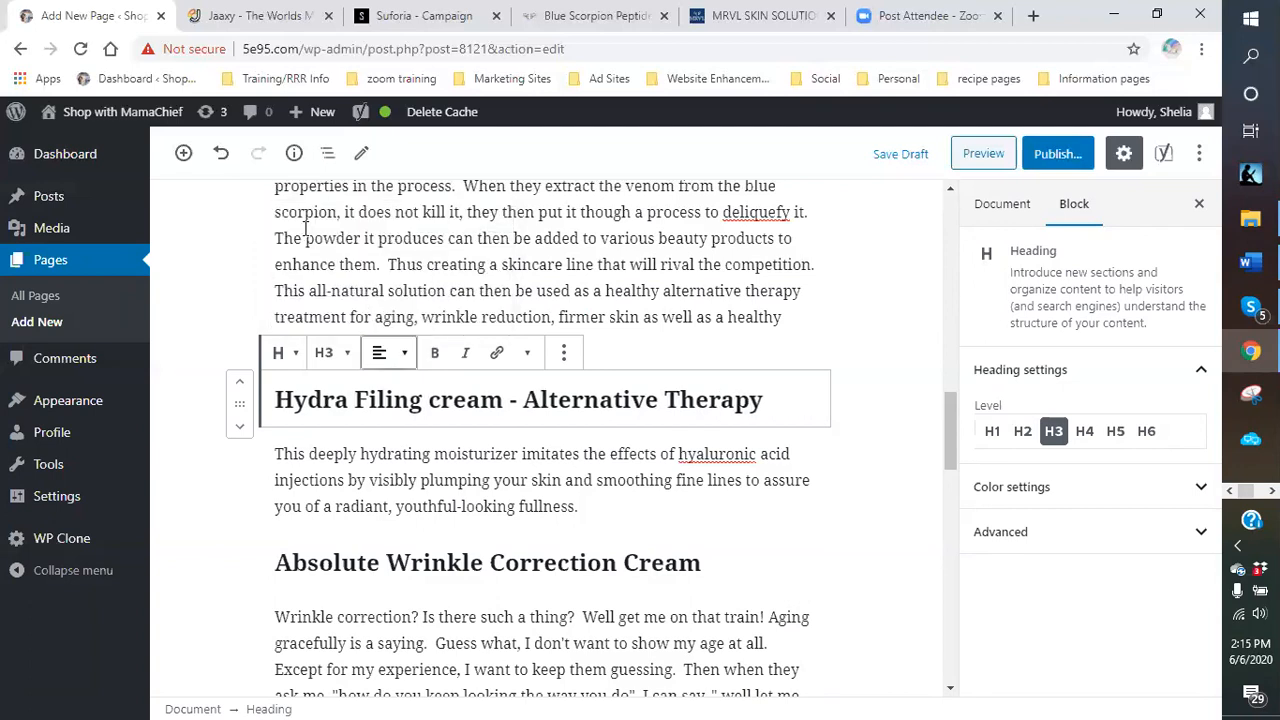
Give the Hydra Filing cream heading a bright custom red text colour.
left_click(1043, 487)
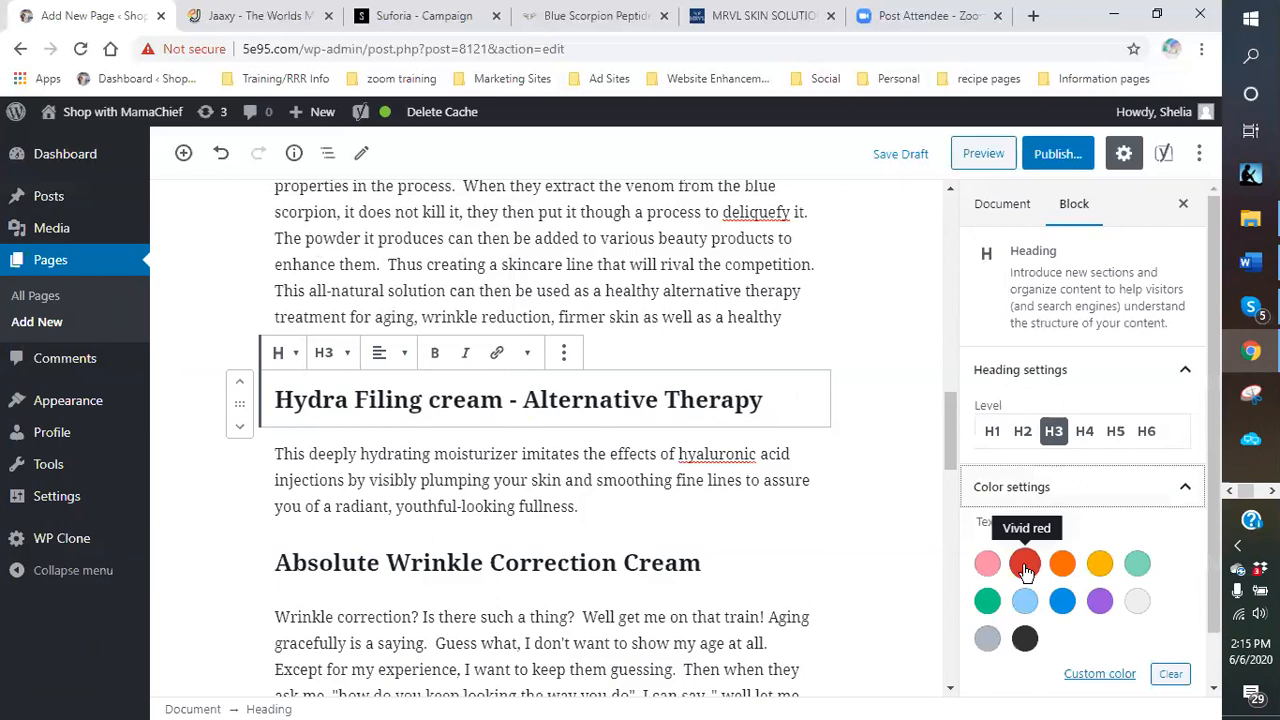
left_click(1025, 566)
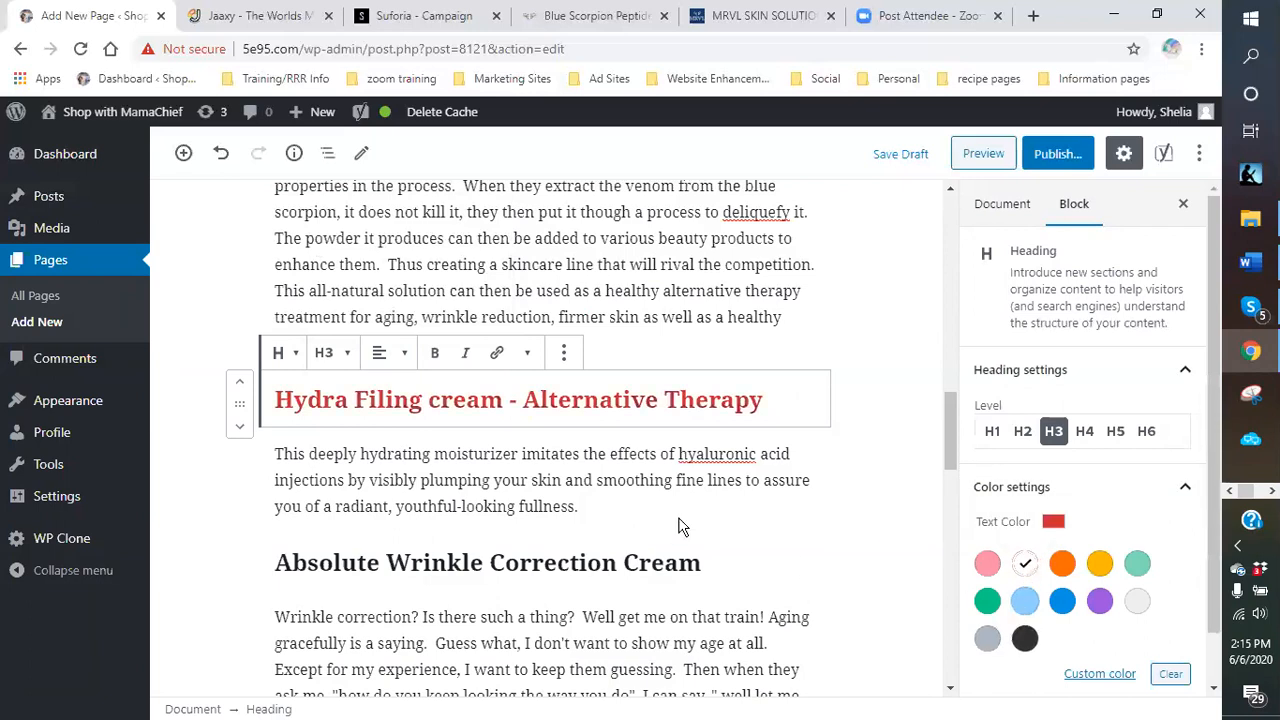
scroll(800, 535, "down", 1)
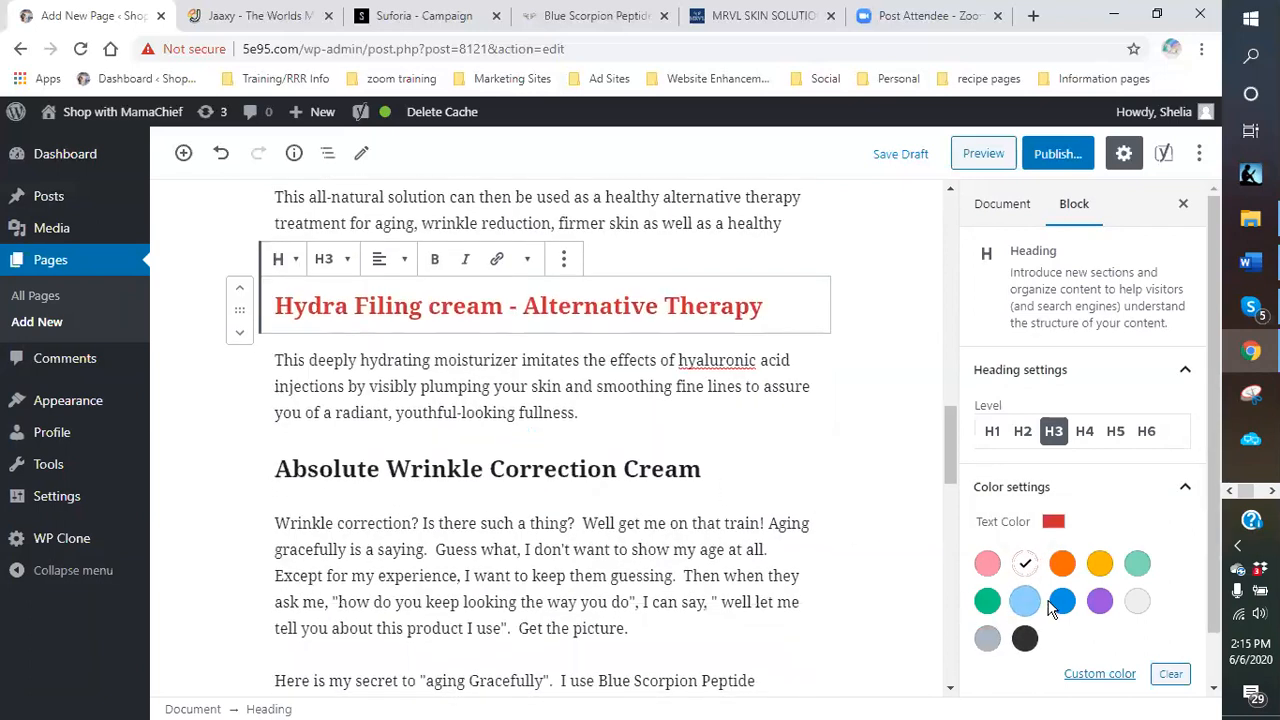
left_click(1100, 674)
left_click(1100, 674)
left_click(1095, 674)
left_click_drag(1172, 450, 1213, 432)
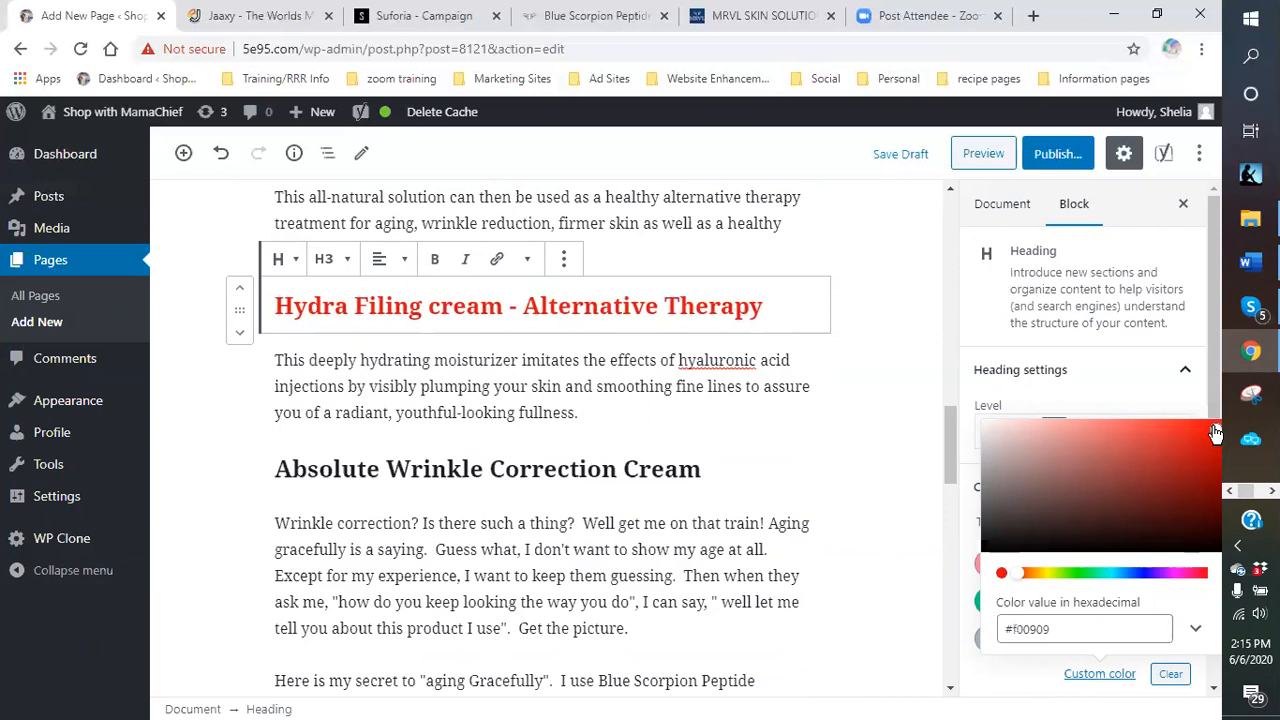
left_click(900, 462)
Make the Absolute Wrinkle Correction Cream heading a deeper custom purple.
scroll(843, 480, "down", 1)
left_click(675, 378)
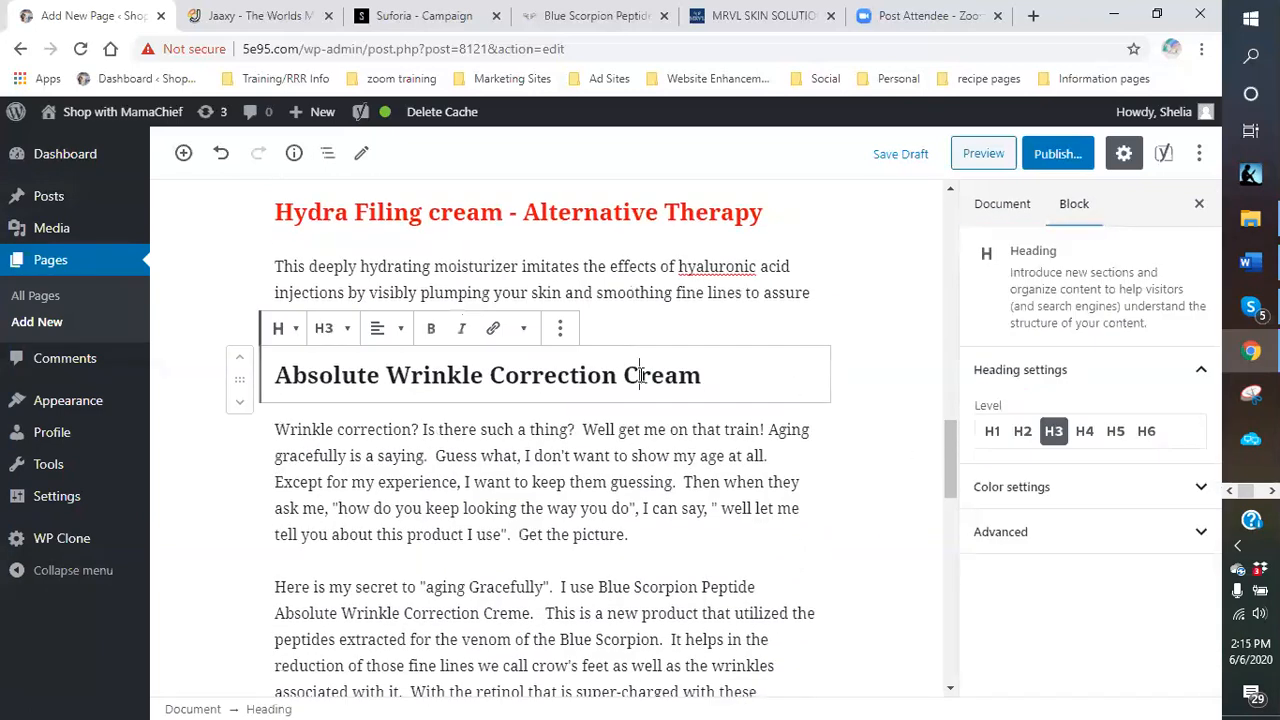
left_click(1038, 487)
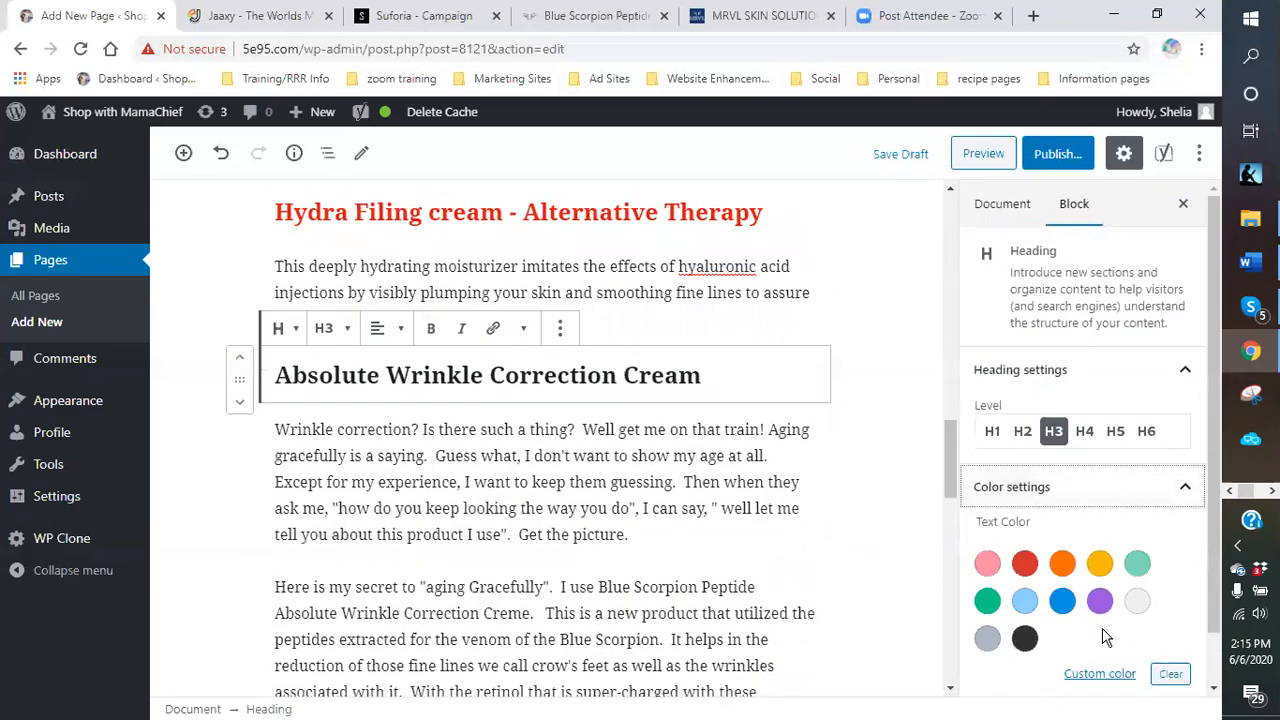
left_click(1100, 602)
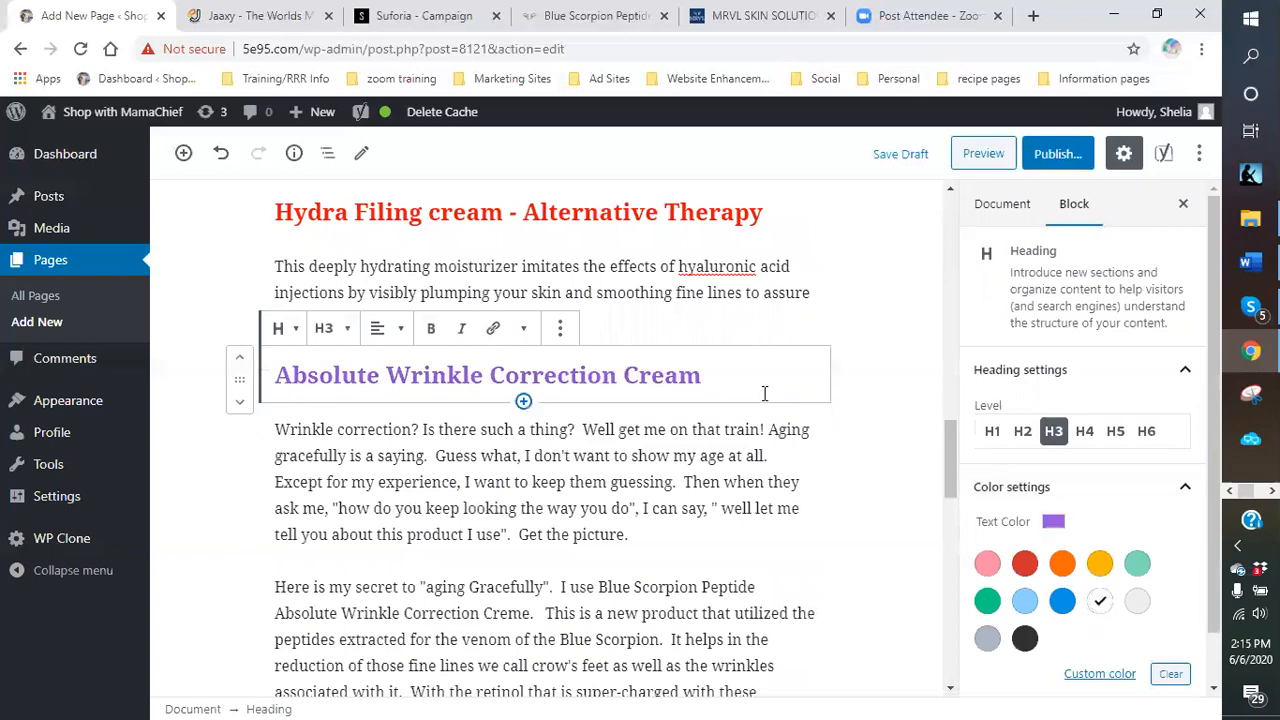
left_click(1112, 676)
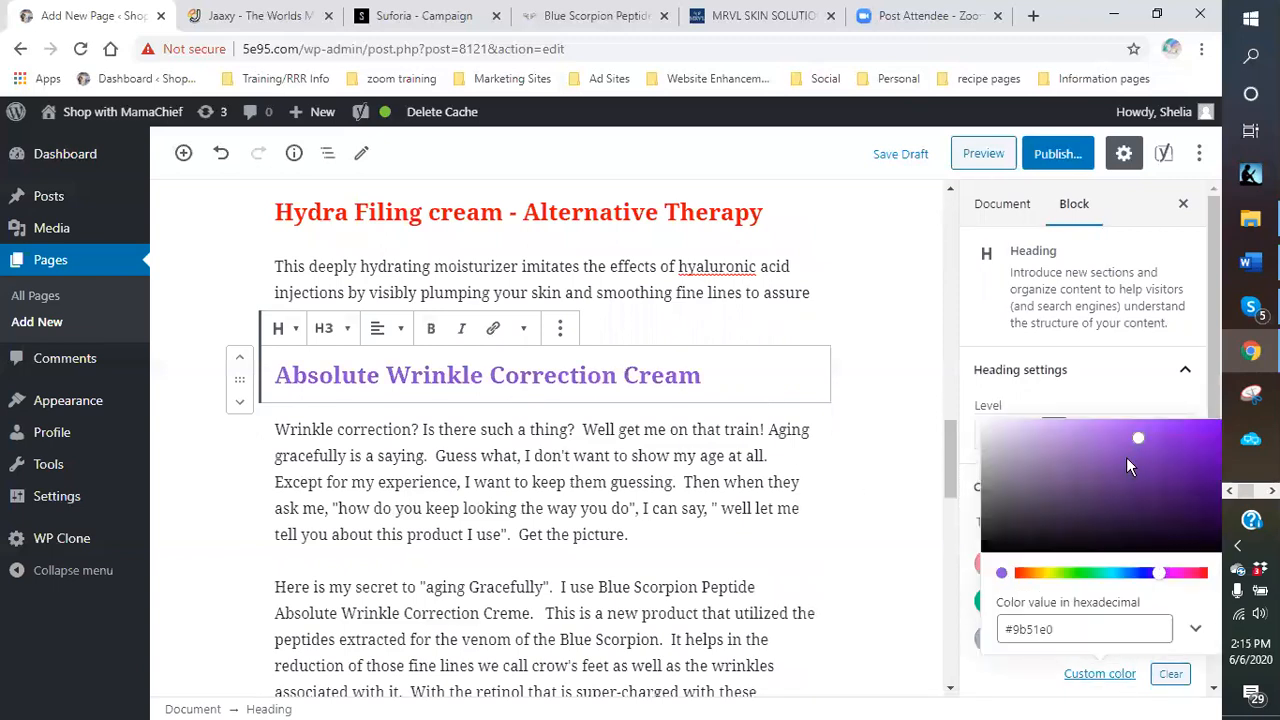
left_click_drag(1143, 449, 1044, 455)
Close the colour picker, then select and unselect text in the Wrinkle correction paragraph.
left_click(888, 480)
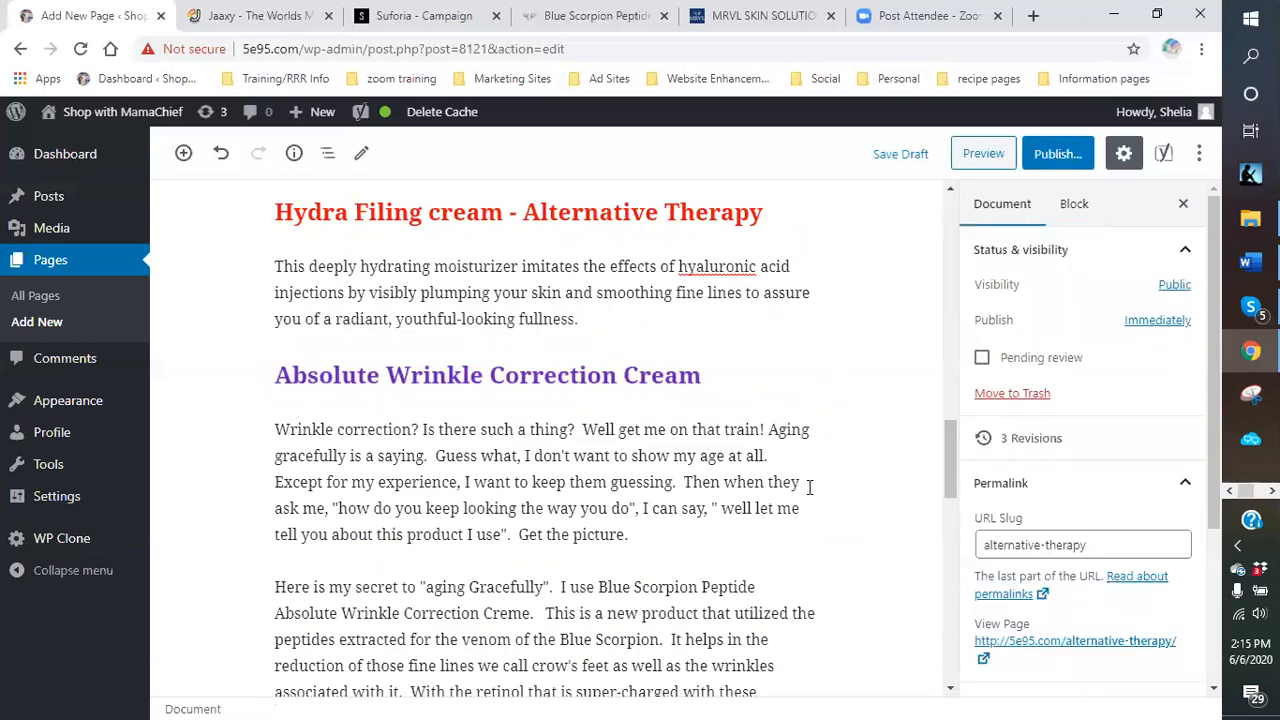
left_click(280, 432)
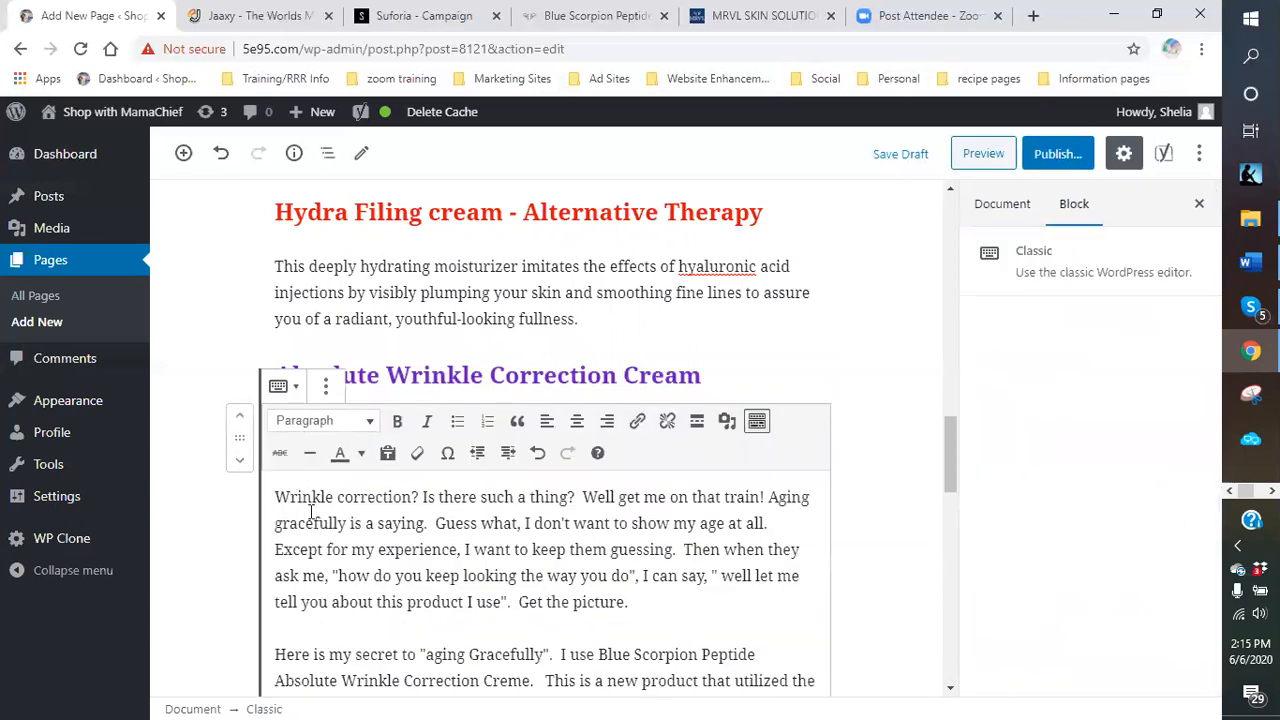
scroll(410, 510, "down", 2)
scroll(440, 470, "down", 2)
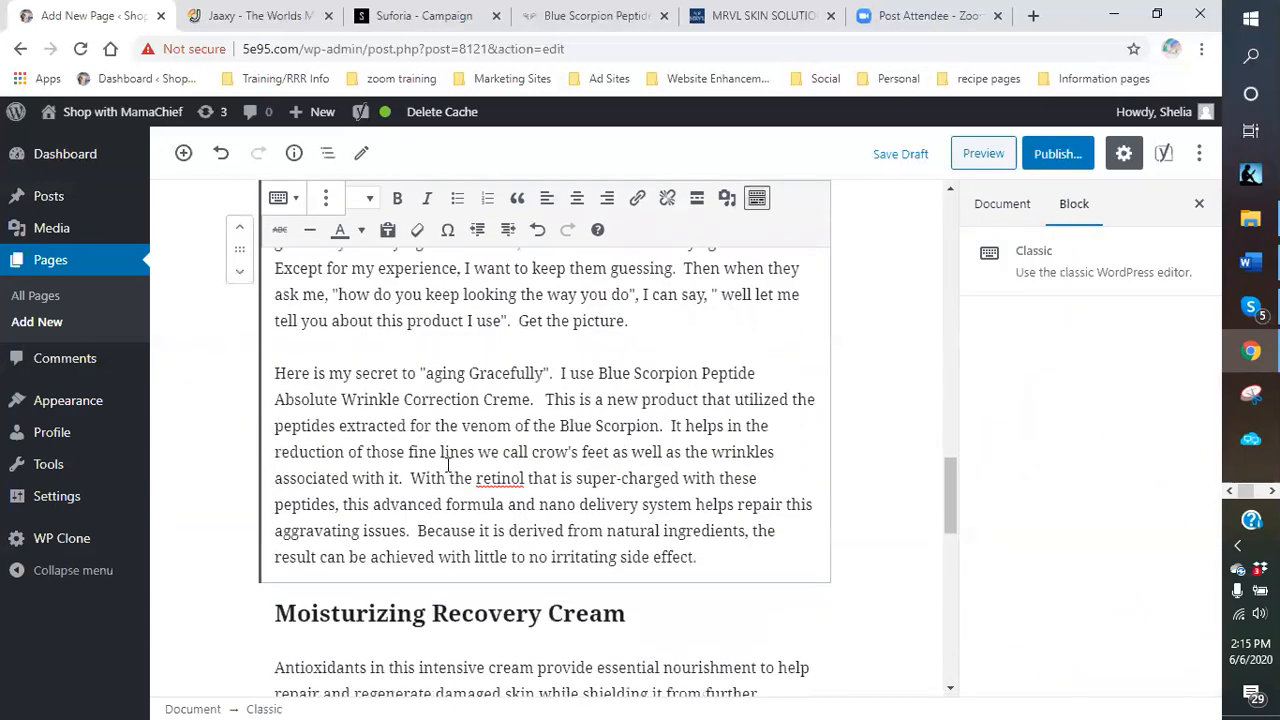
scroll(444, 468, "up", 3)
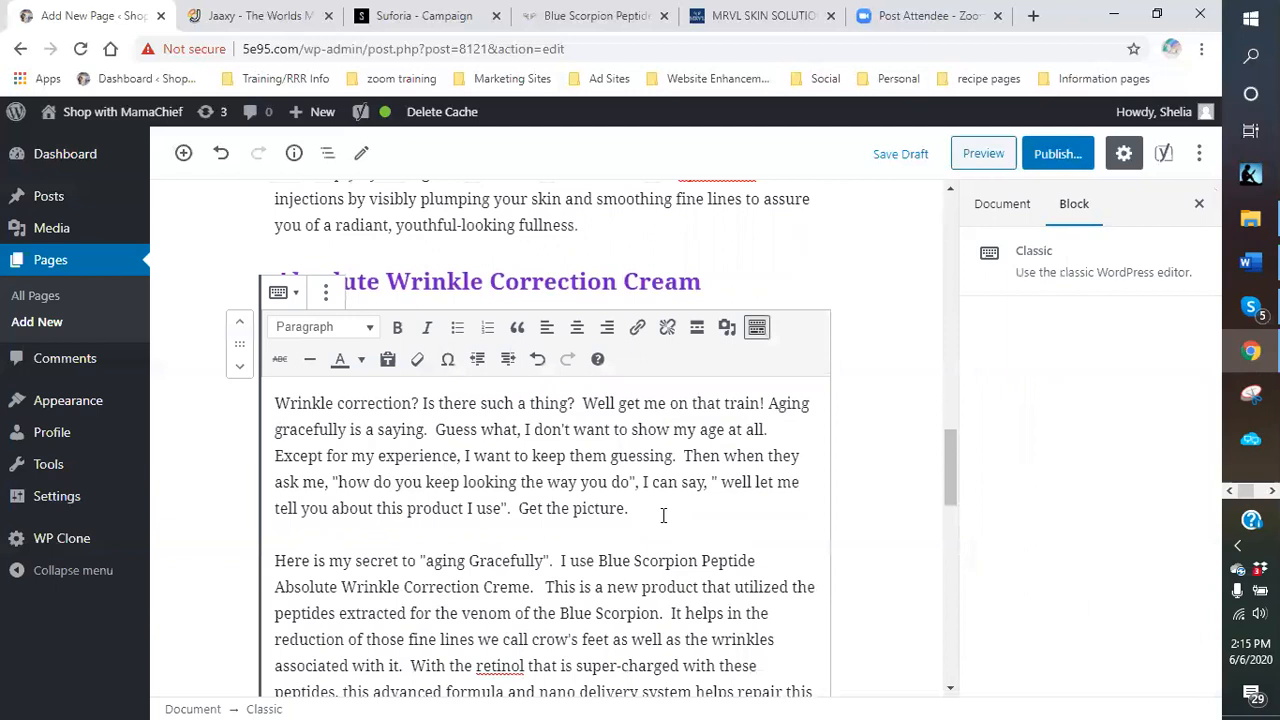
left_click_drag(663, 515, 279, 420)
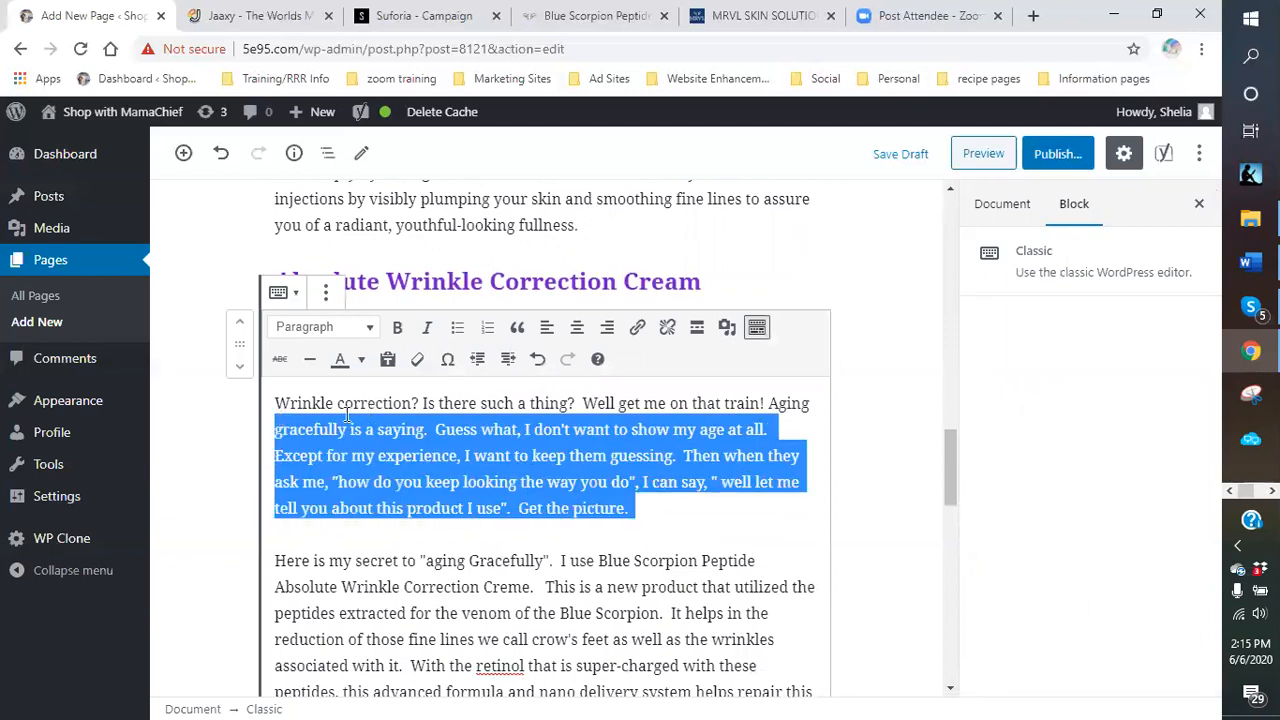
left_click(703, 521)
Deselect the paragraph and scroll back toward the Blue Scorpion section.
scroll(703, 521, "down", 1)
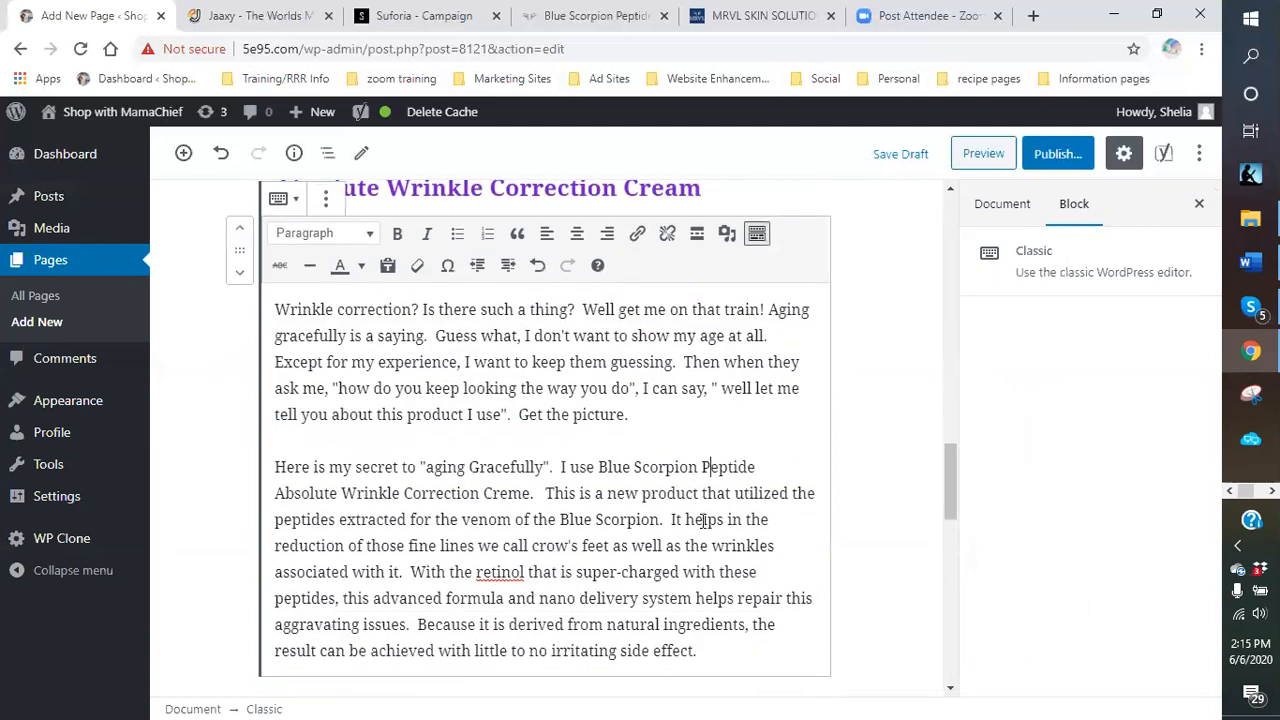
scroll(771, 569, "up", 1)
scroll(806, 509, "down", 1)
left_click(872, 489)
scroll(624, 480, "up", 4)
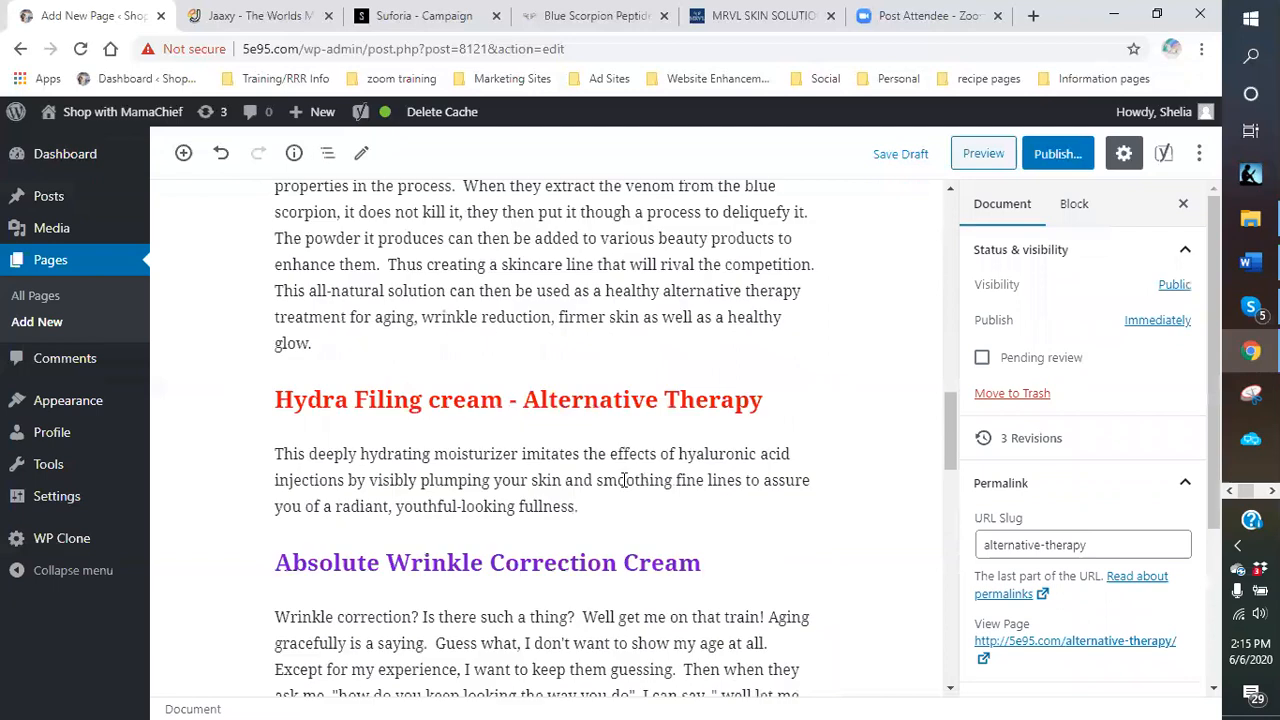
scroll(558, 450, "up", 5)
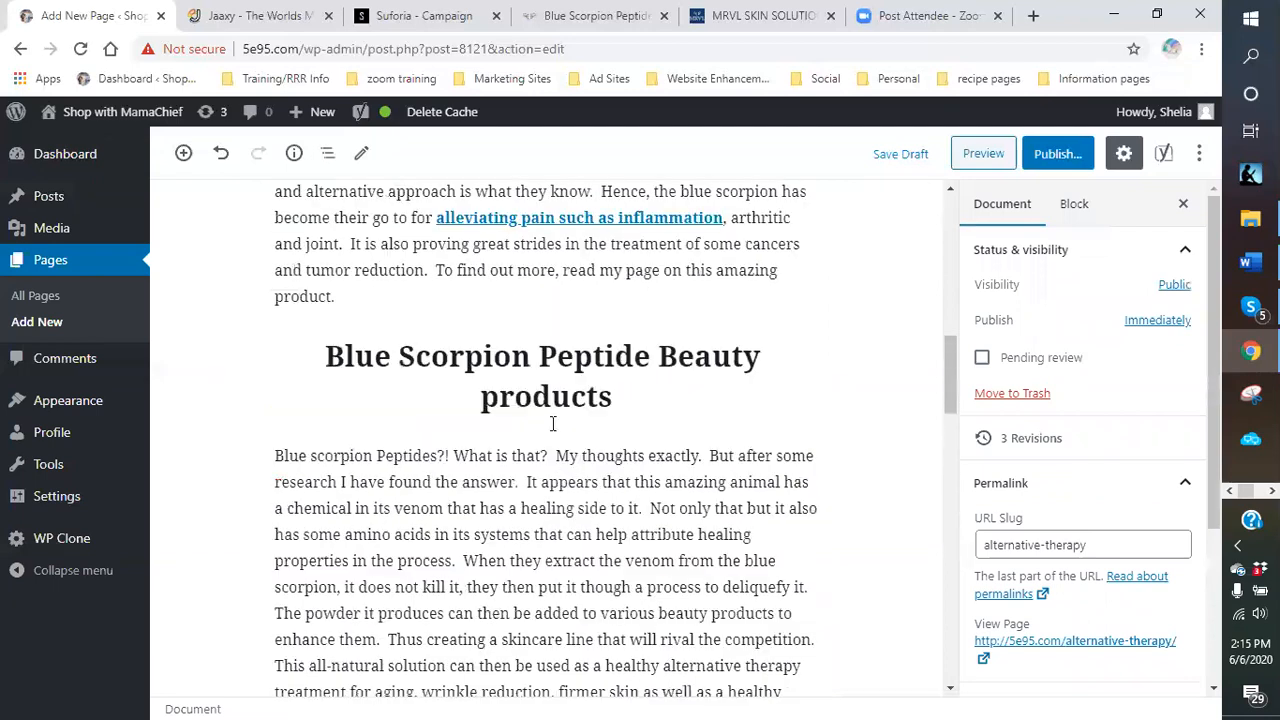
scroll(560, 380, "down", 3)
left_click(566, 342)
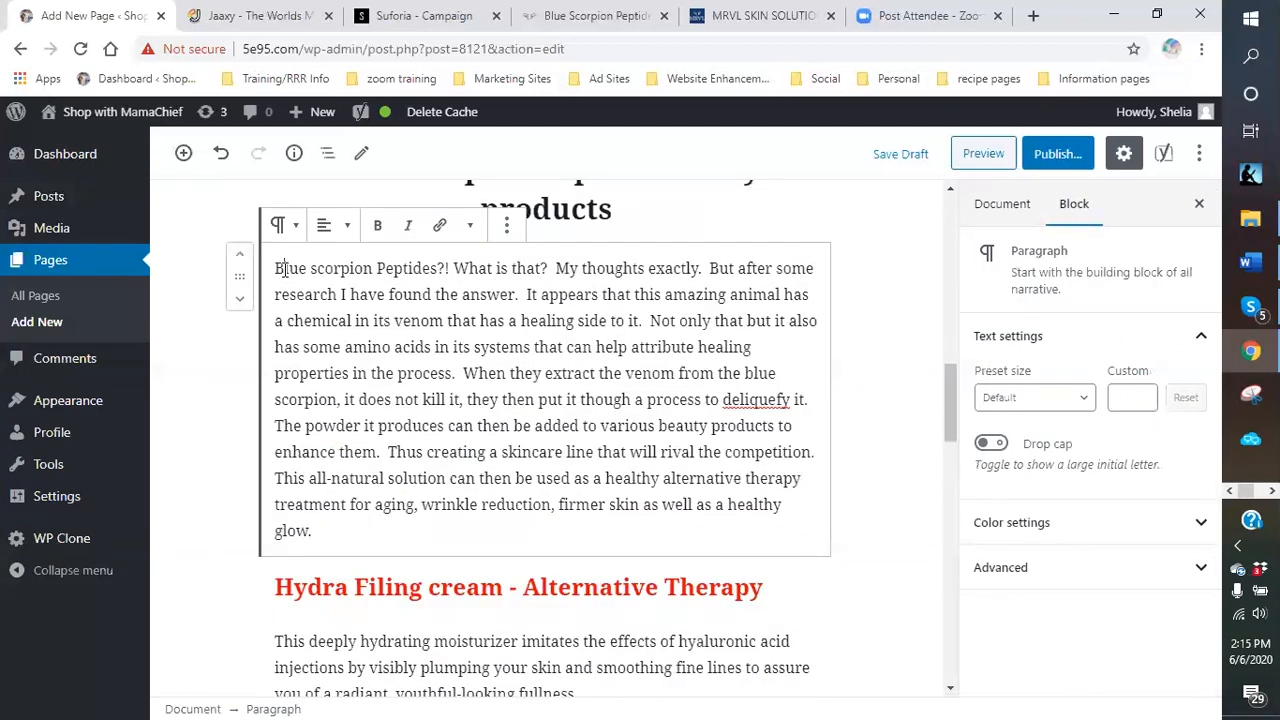
left_click(989, 443)
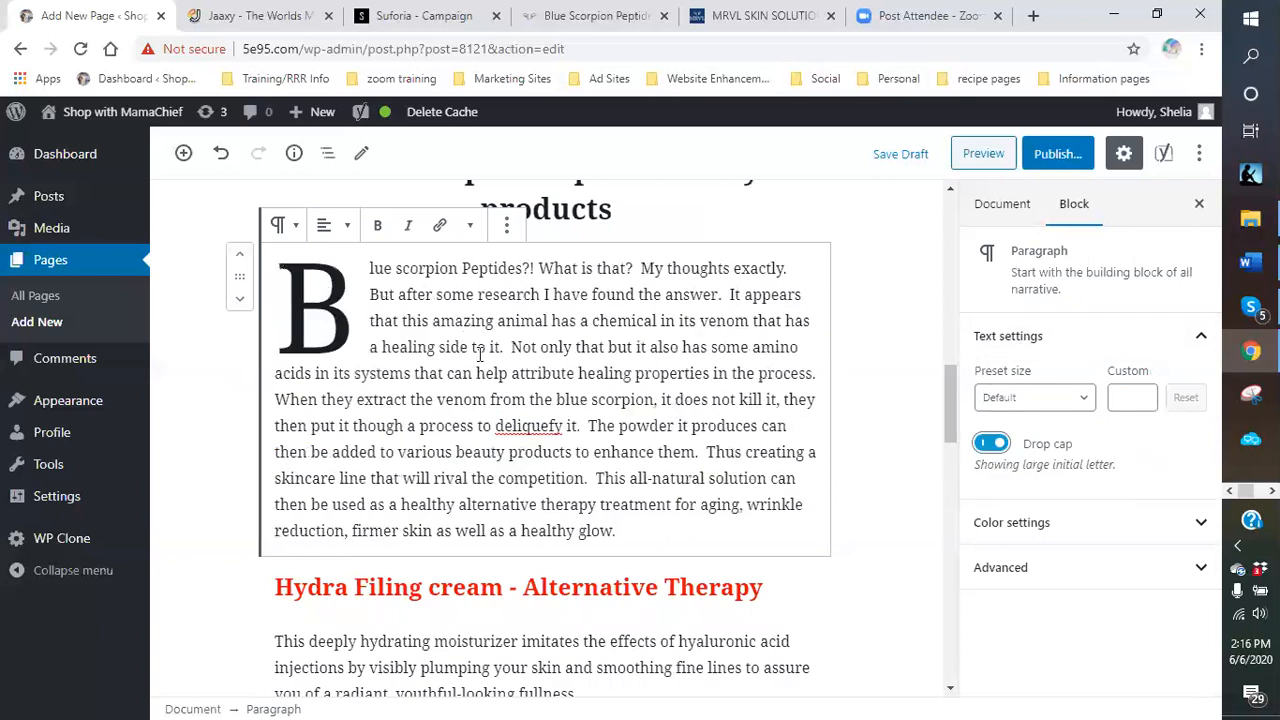
left_click(1067, 532)
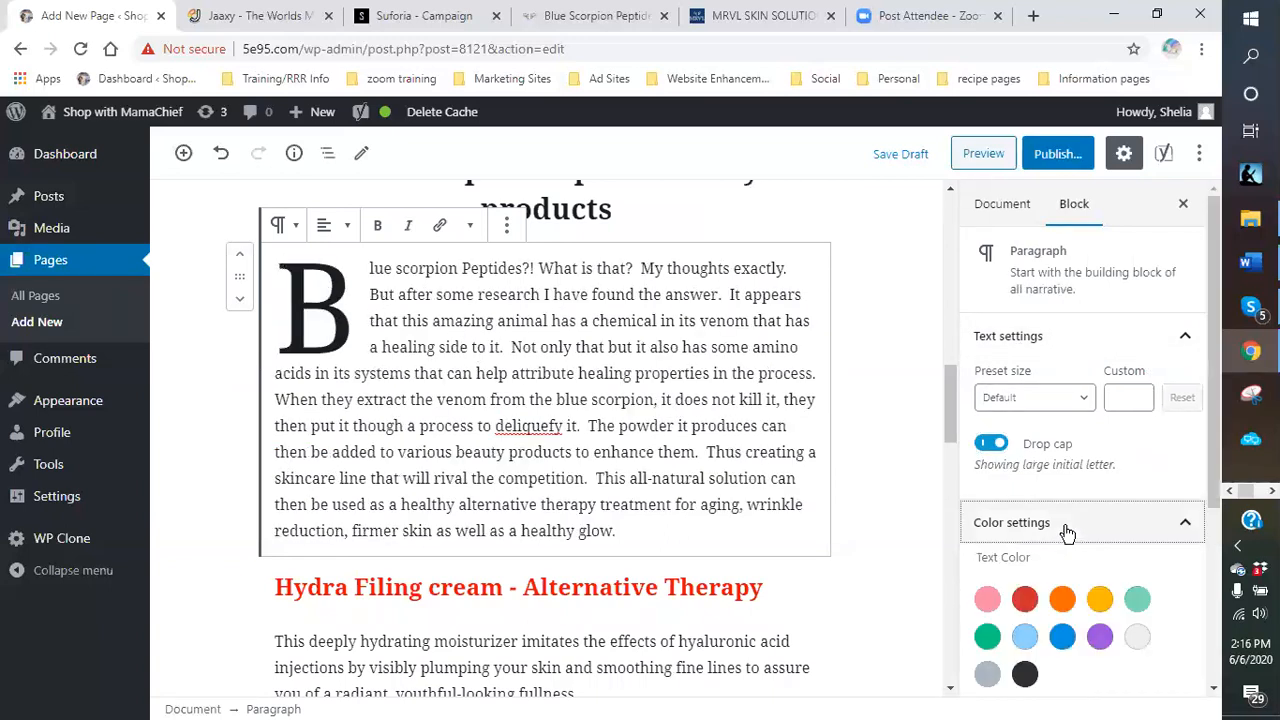
scroll(1088, 565, "down", 3)
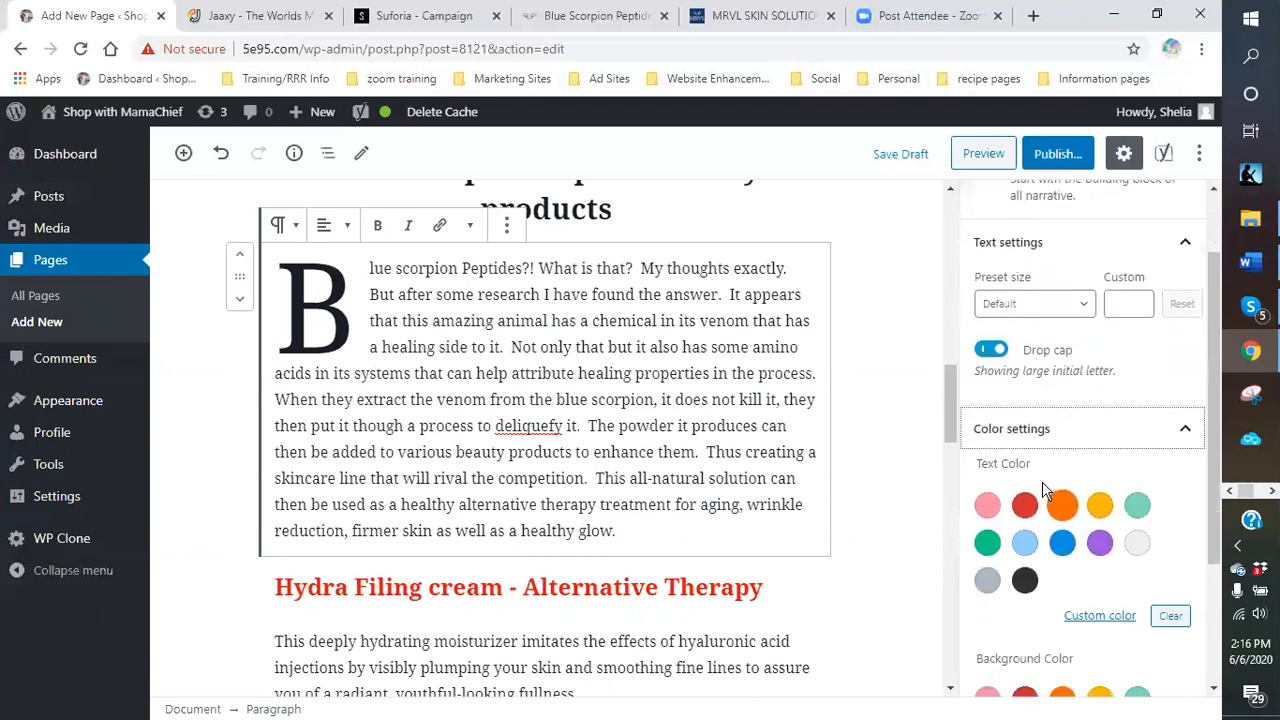
left_click(1062, 544)
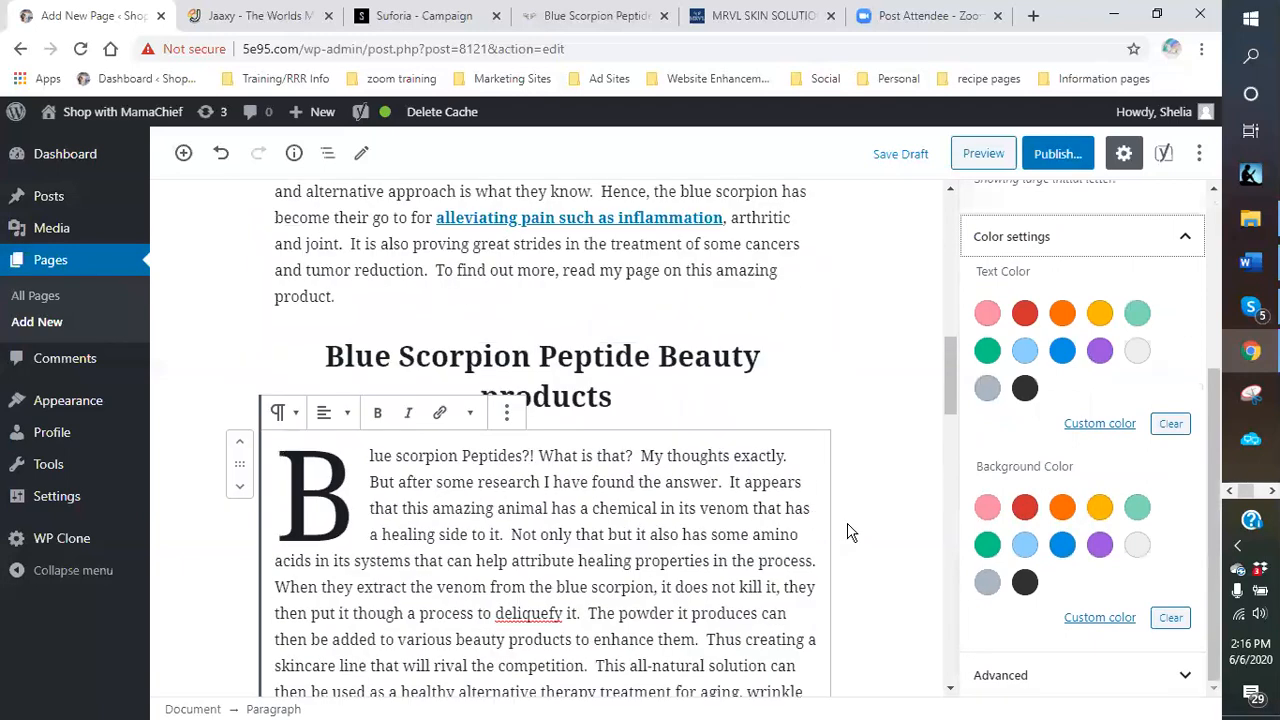
left_click(1013, 548)
left_click(987, 544)
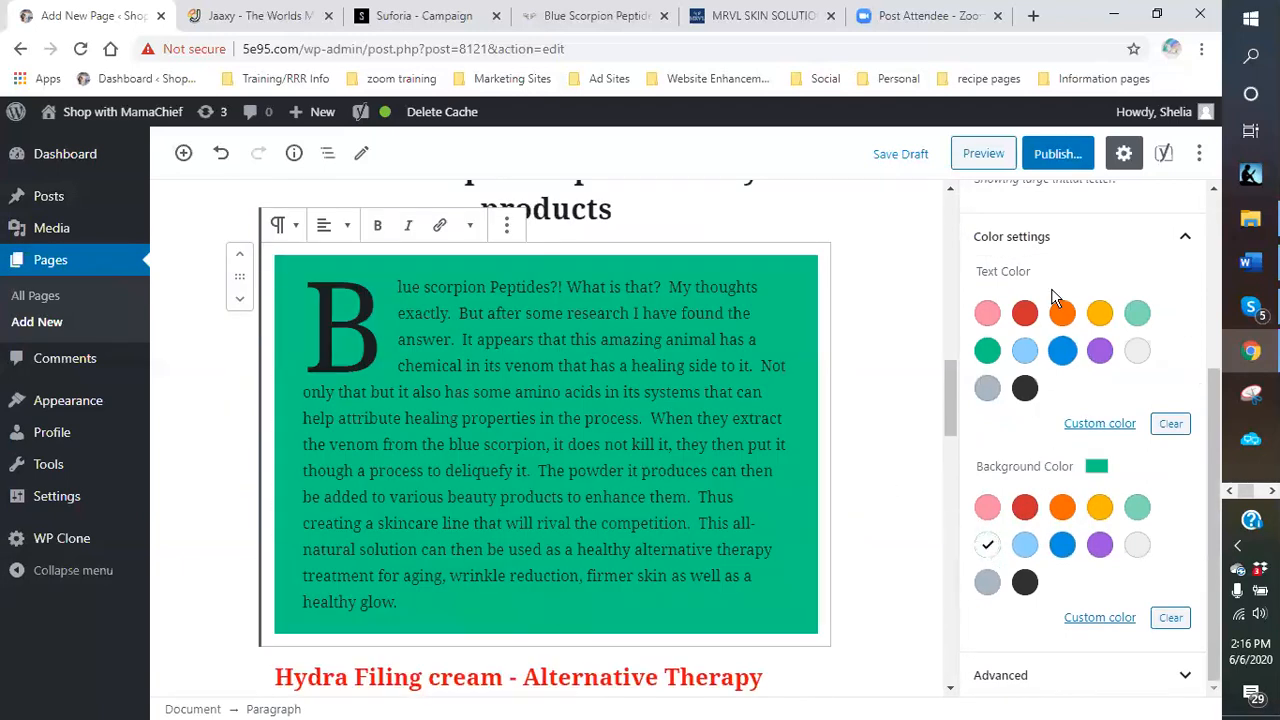
left_click(1137, 350)
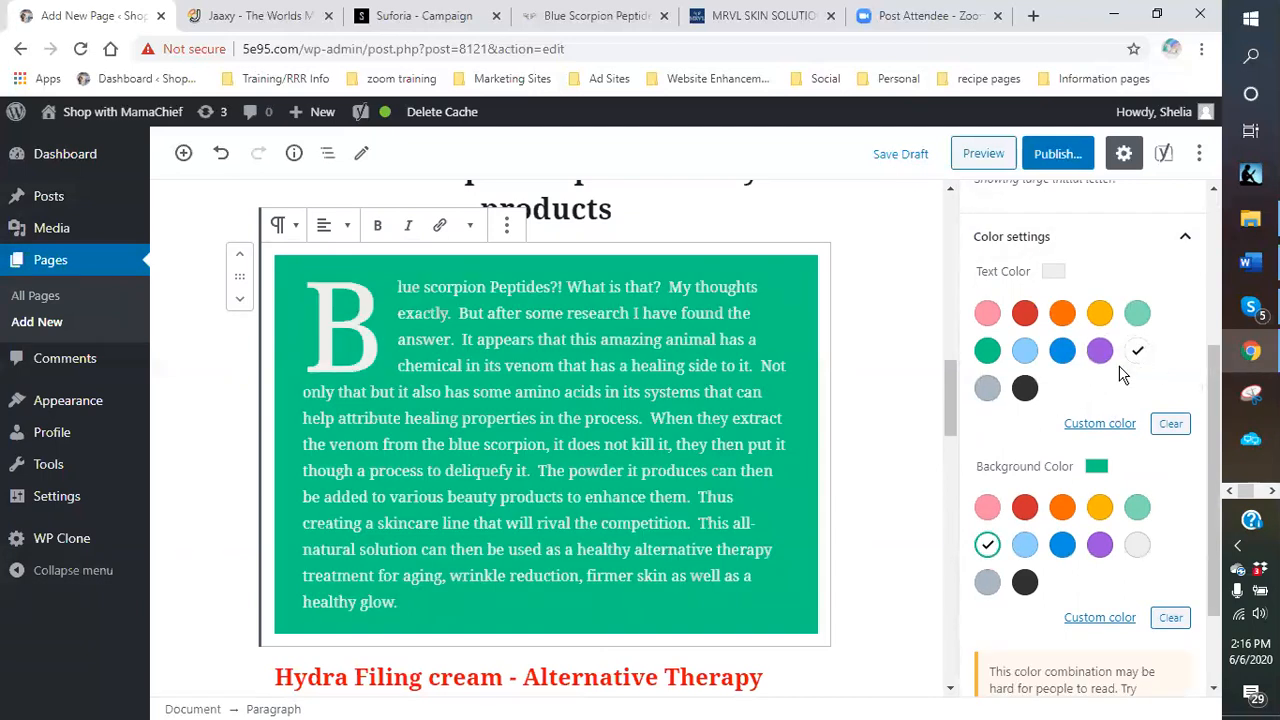
left_click(987, 390)
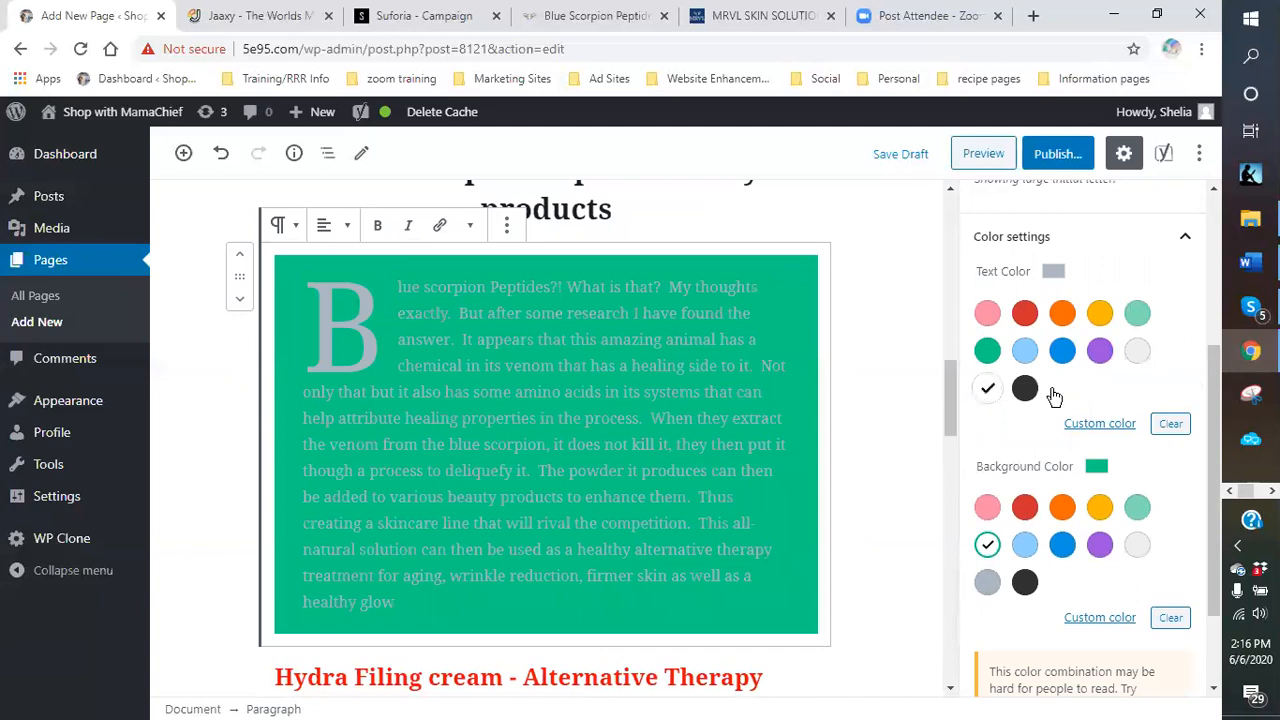
left_click(1137, 352)
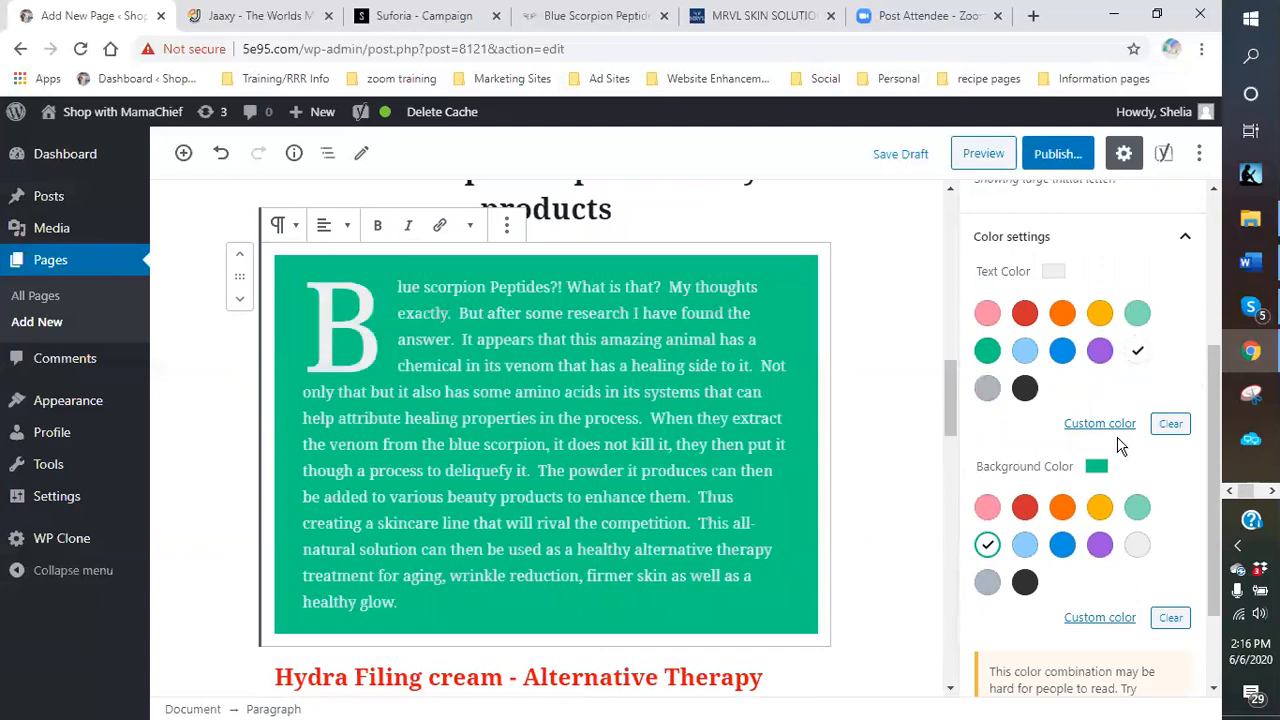
left_click(1118, 428)
mouse_move(978, 455)
left_mouse_down()
mouse_move(980, 442)
mouse_move(996, 446)
mouse_move(977, 452)
left_mouse_up()
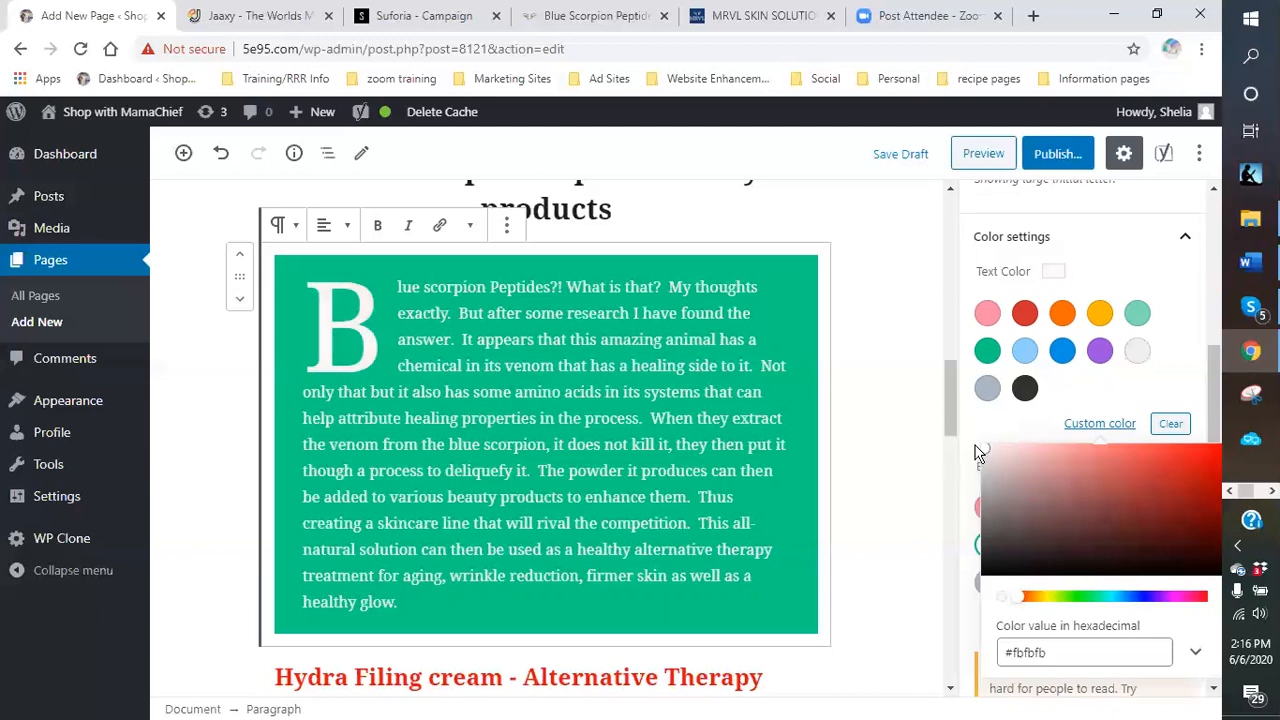
left_click(1137, 396)
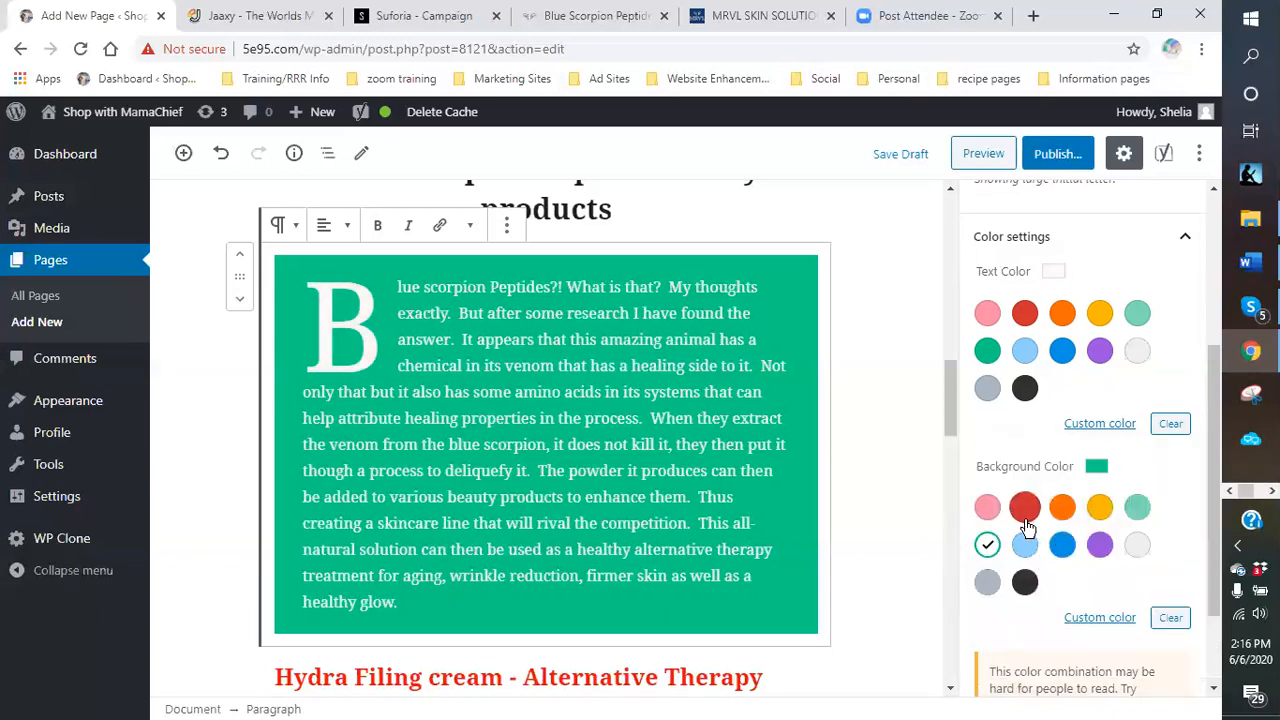
left_click(987, 507)
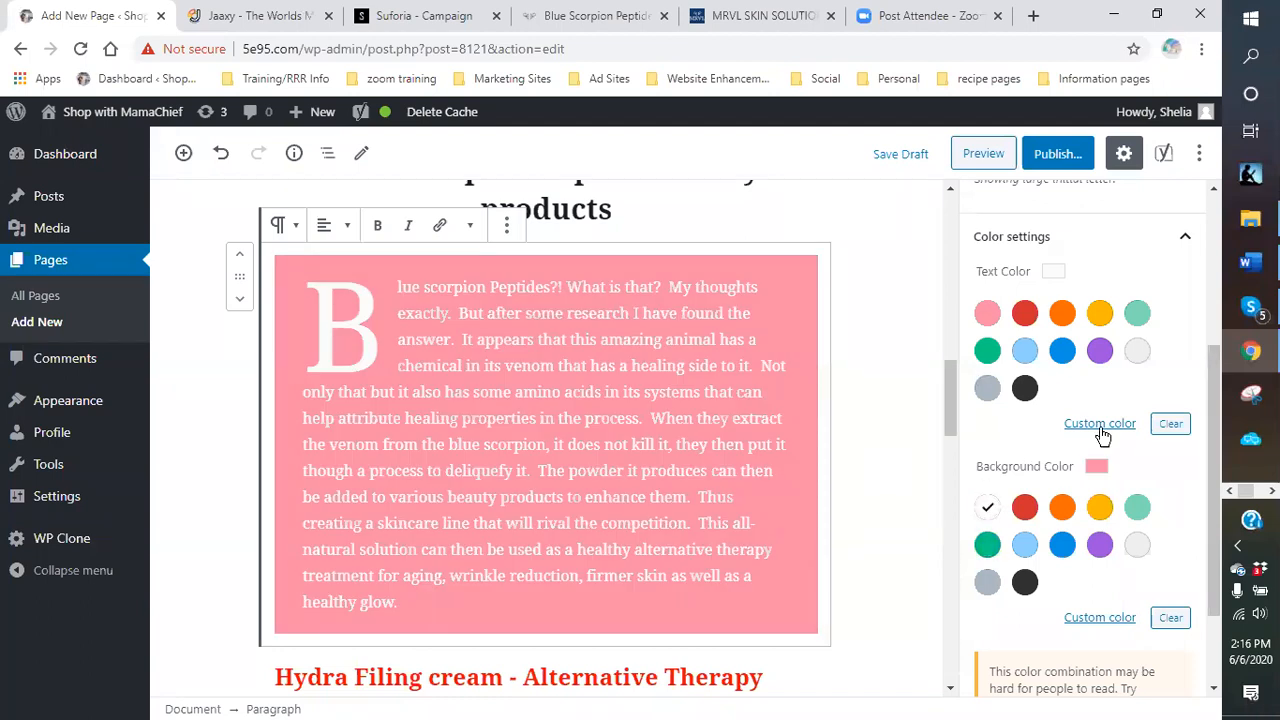
left_click(1025, 388)
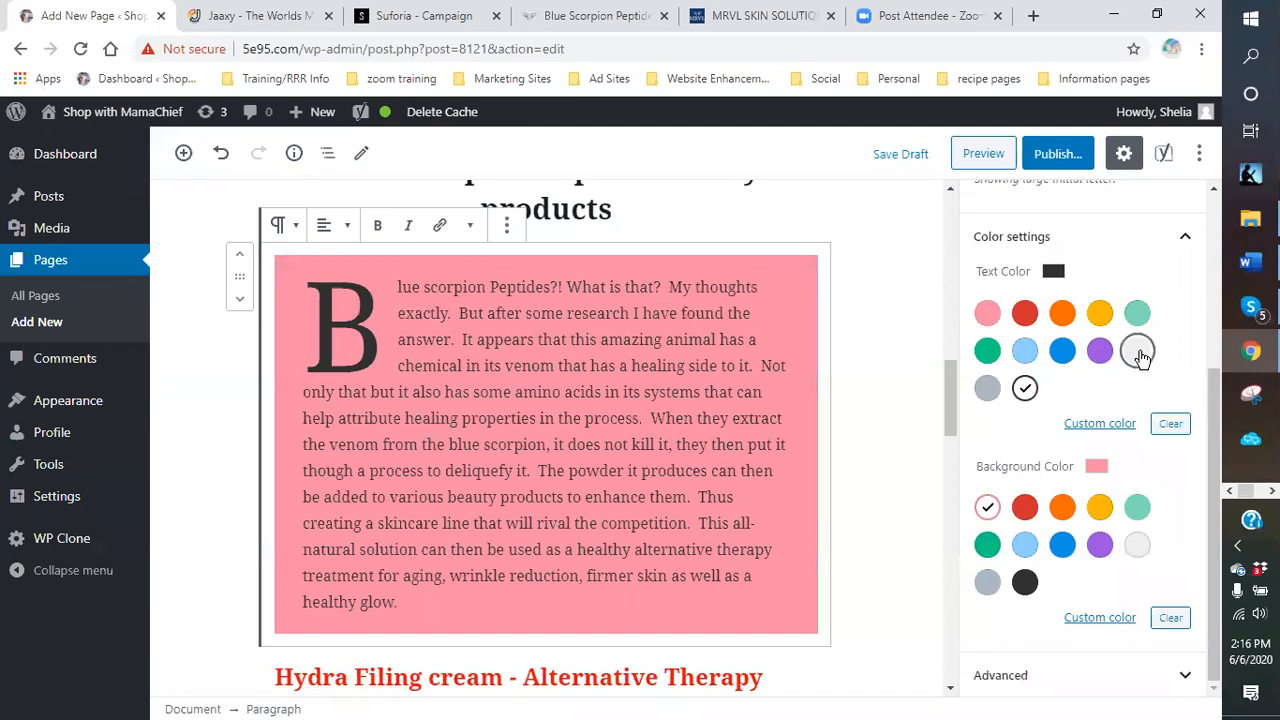
left_click(1140, 355)
left_click(1102, 313)
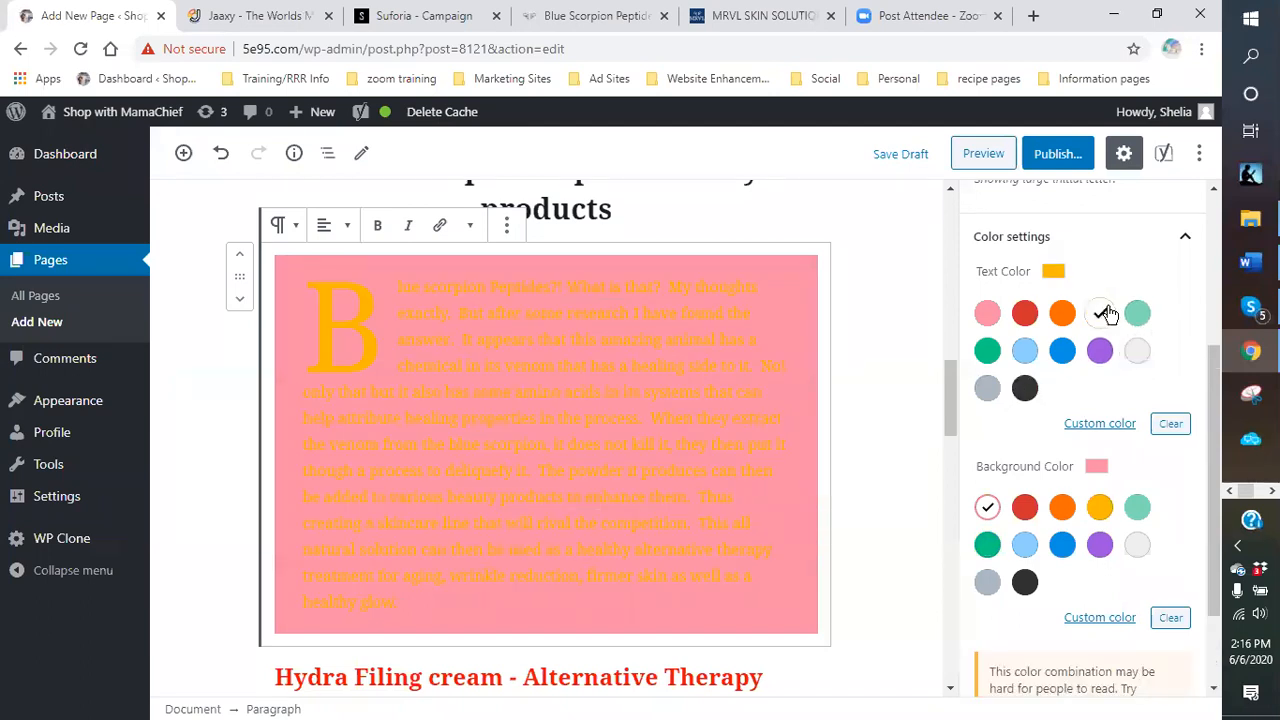
left_click(1137, 350)
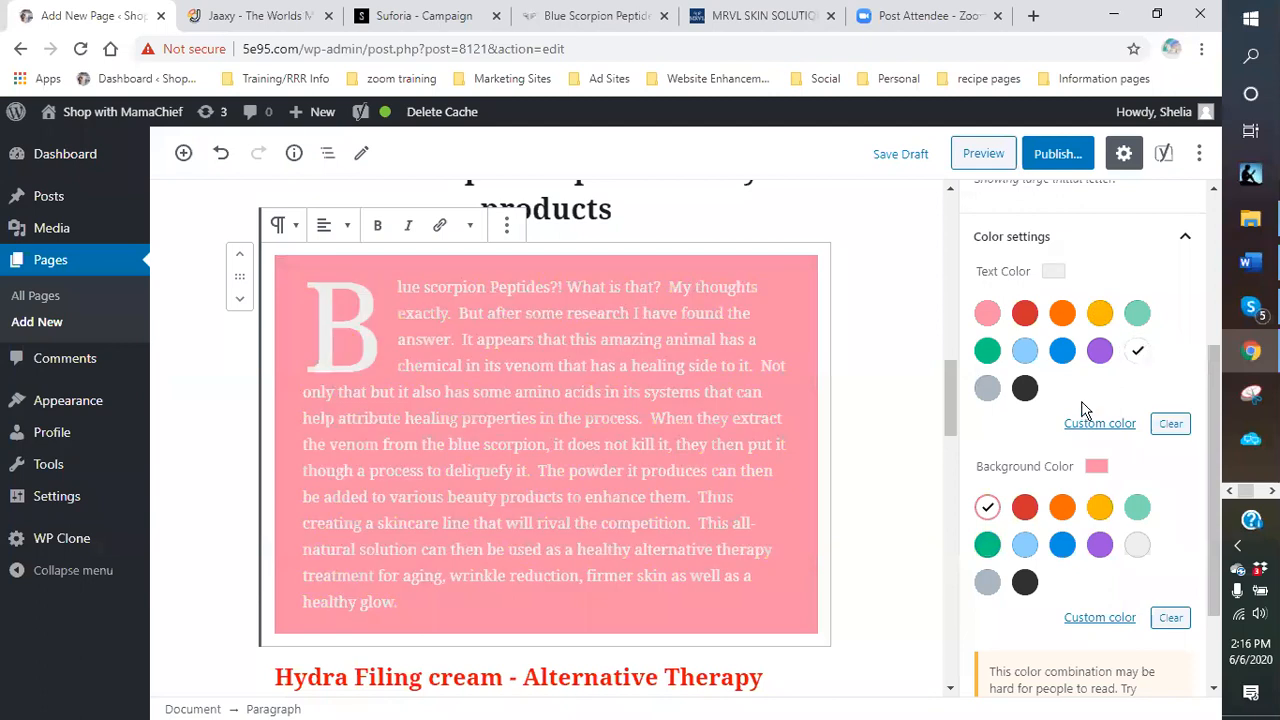
left_click(1026, 389)
scroll(886, 488, "down", 5)
scroll(858, 470, "down", 5)
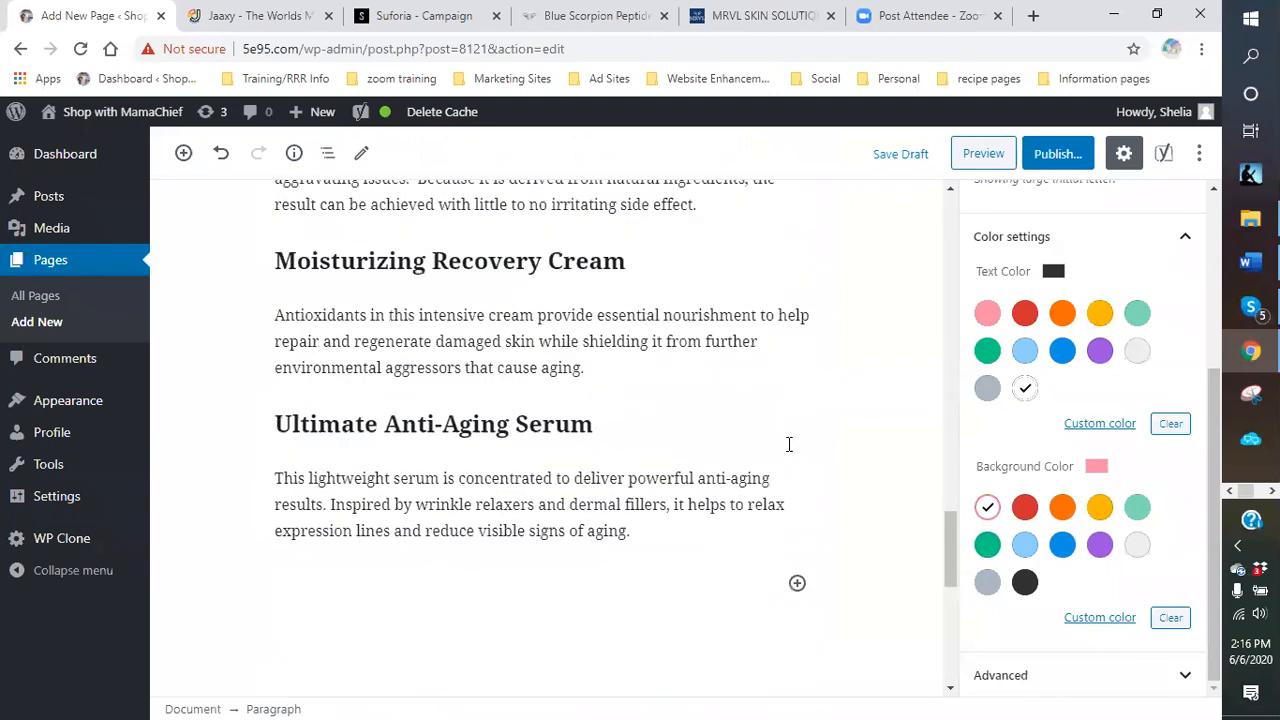
scroll(775, 440, "down", 3)
scroll(880, 320, "up", 3)
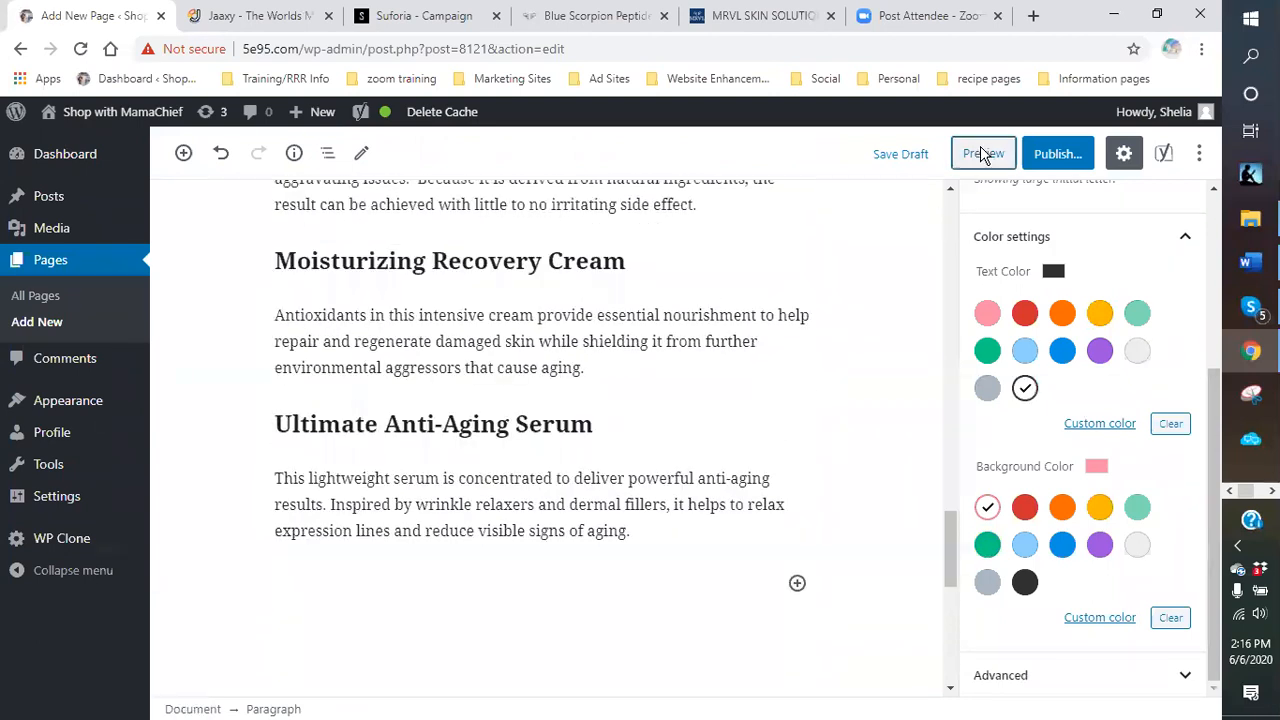
Preview the page in a new browser tab and scroll down through it.
left_click(983, 155)
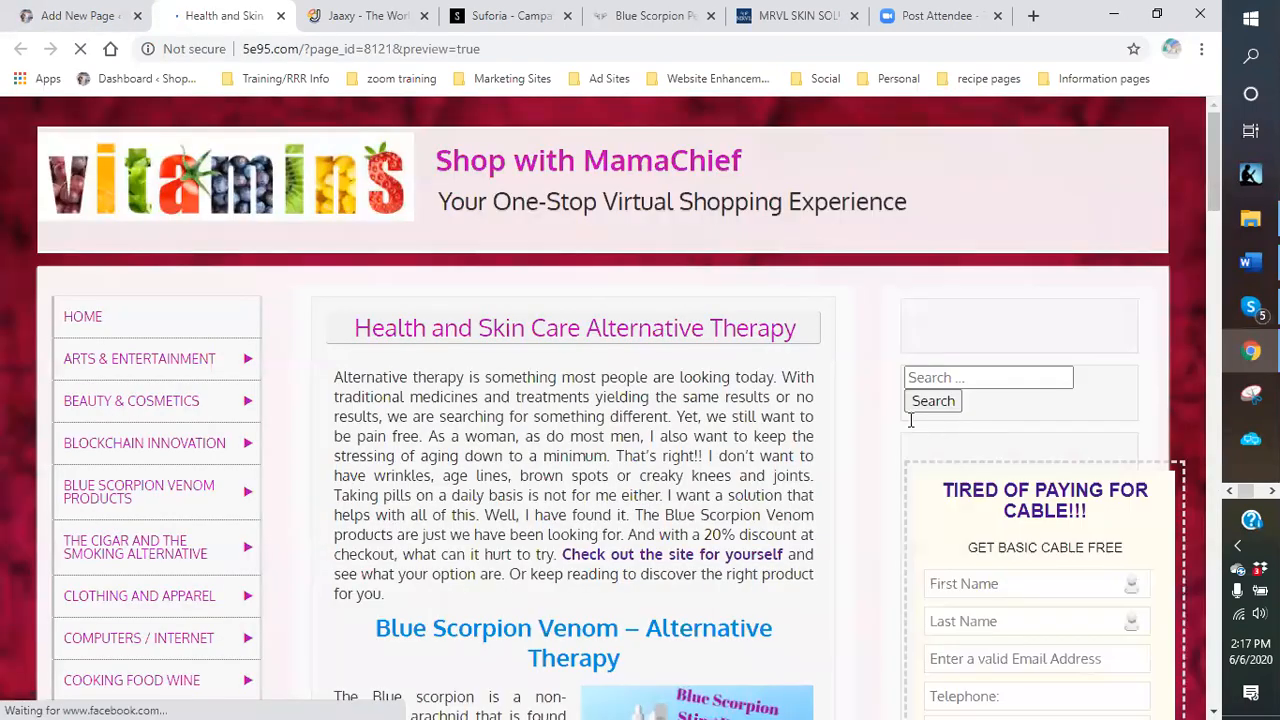
scroll(860, 412, "down", 4)
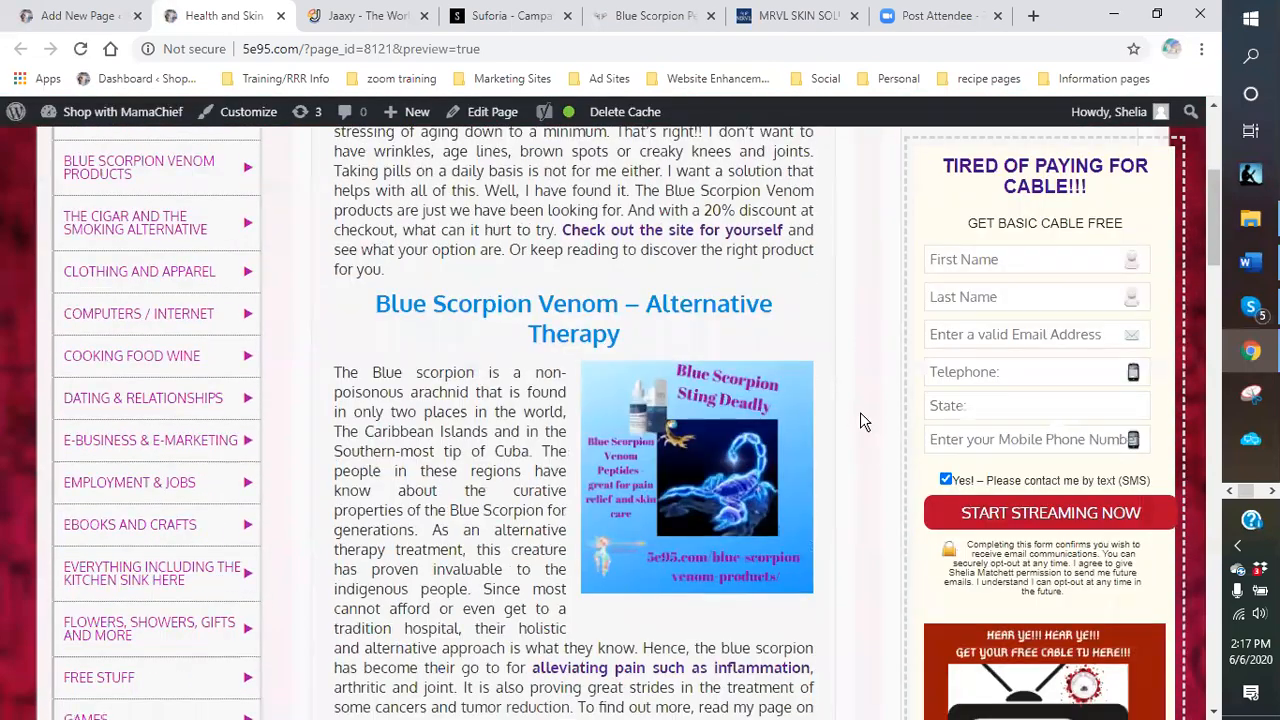
scroll(856, 418, "down", 2)
scroll(856, 420, "down", 4)
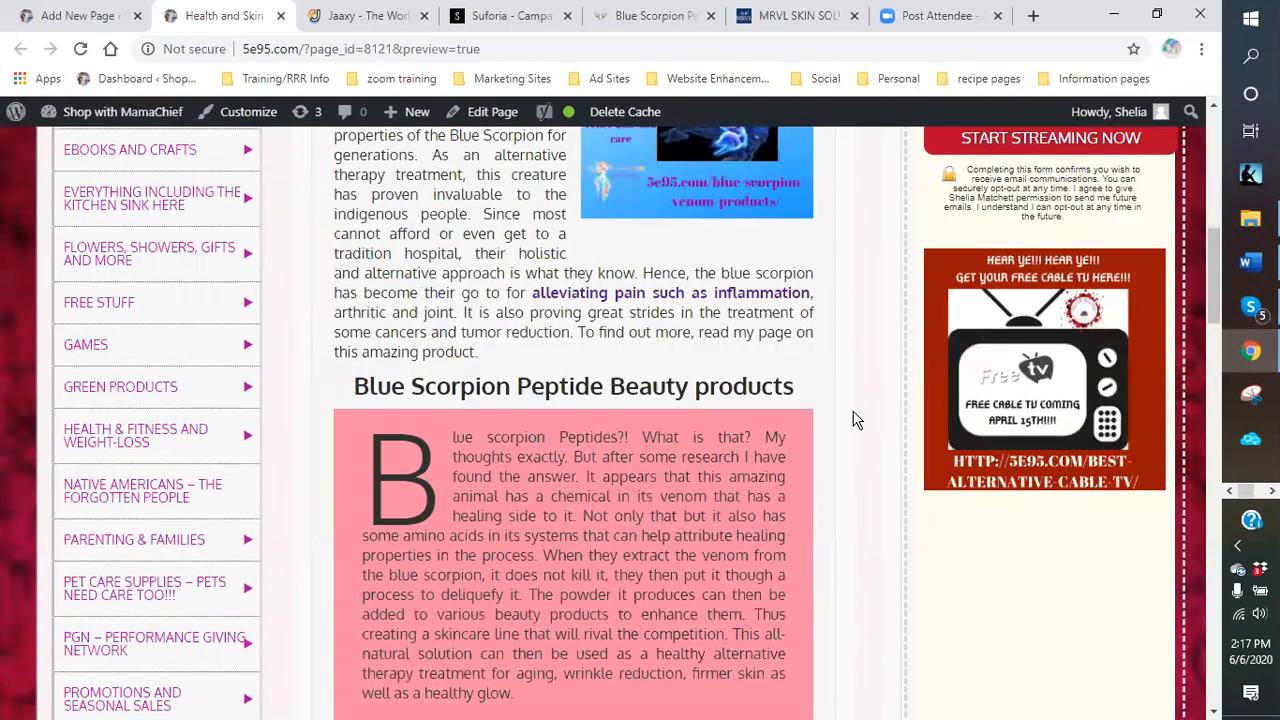
scroll(855, 420, "down", 2)
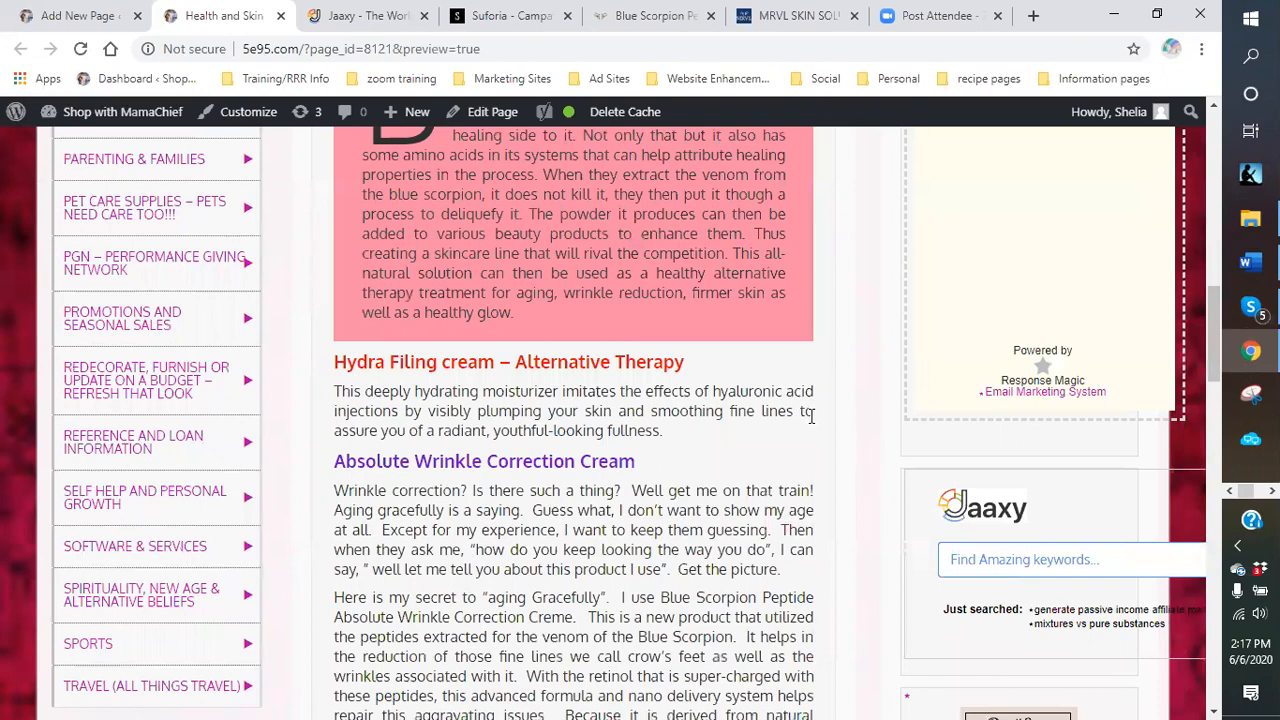
scroll(811, 416, "down", 3)
scroll(714, 436, "down", 1)
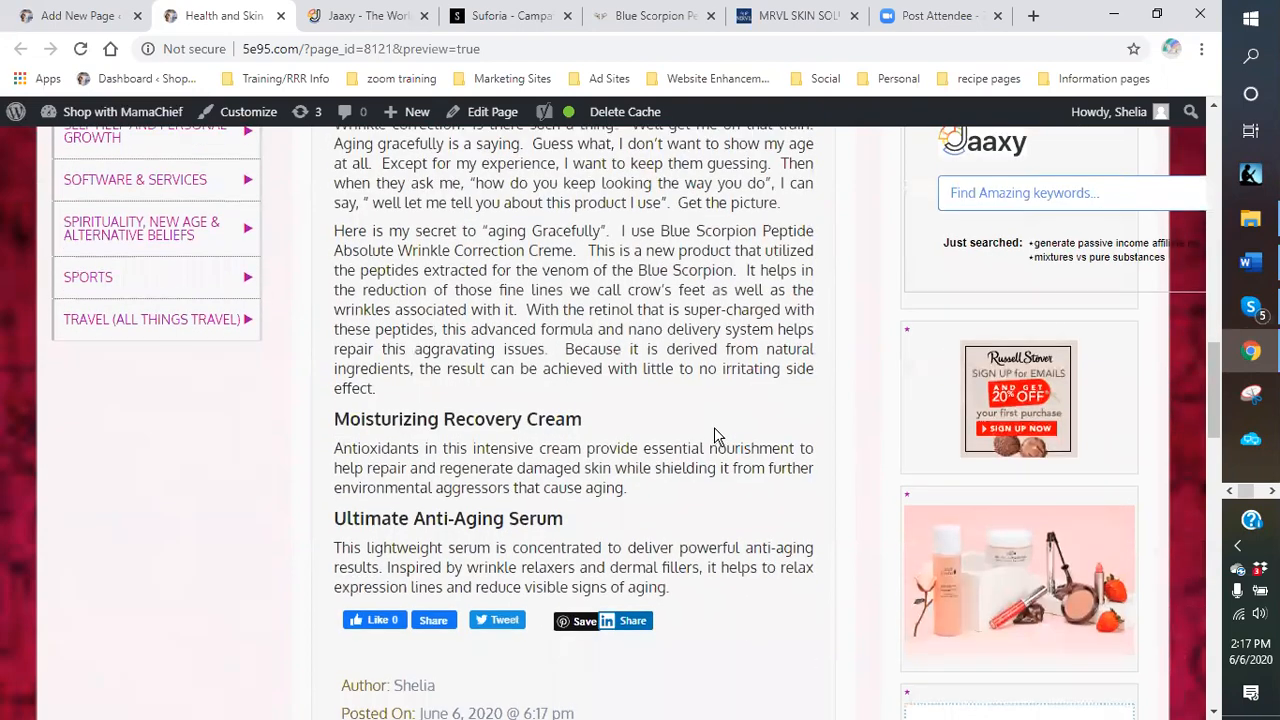
Scroll through the preview checking the scorpion image, pink drop-cap box and coloured headings.
scroll(714, 436, "up", 4)
scroll(714, 436, "up", 8)
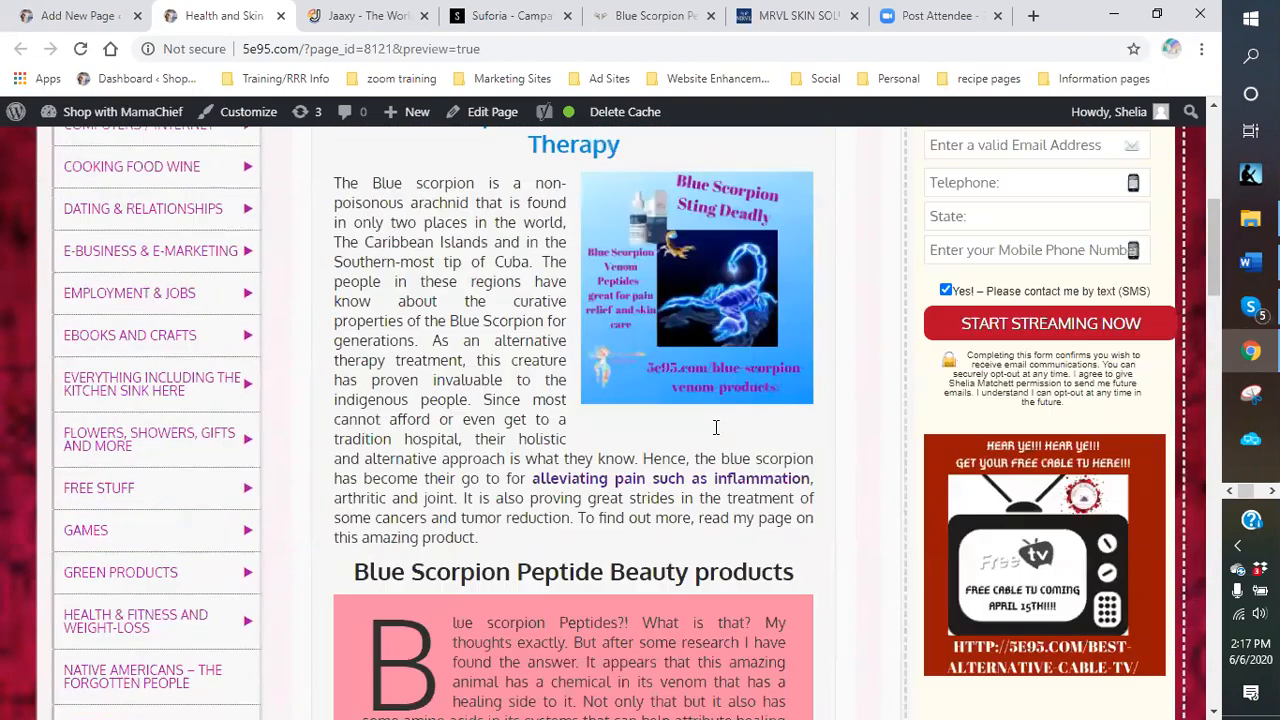
scroll(710, 438, "up", 1)
scroll(710, 436, "down", 2)
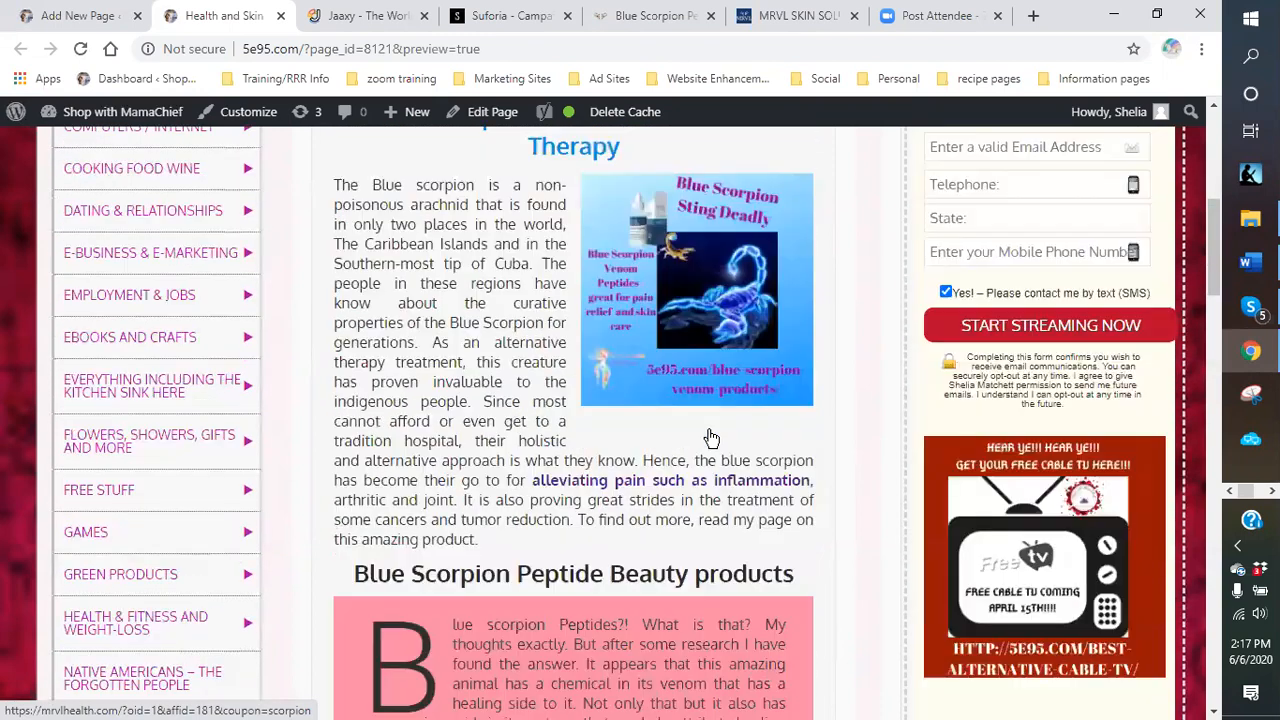
scroll(637, 436, "down", 2)
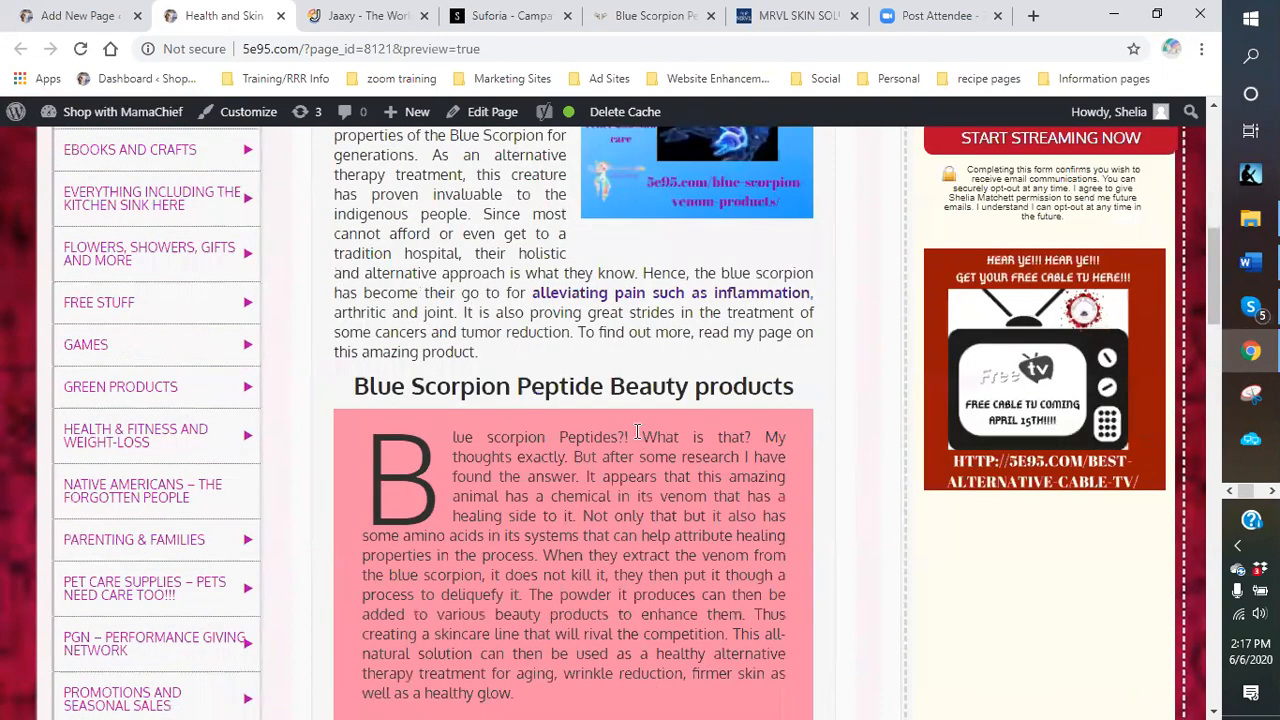
scroll(637, 431, "down", 2)
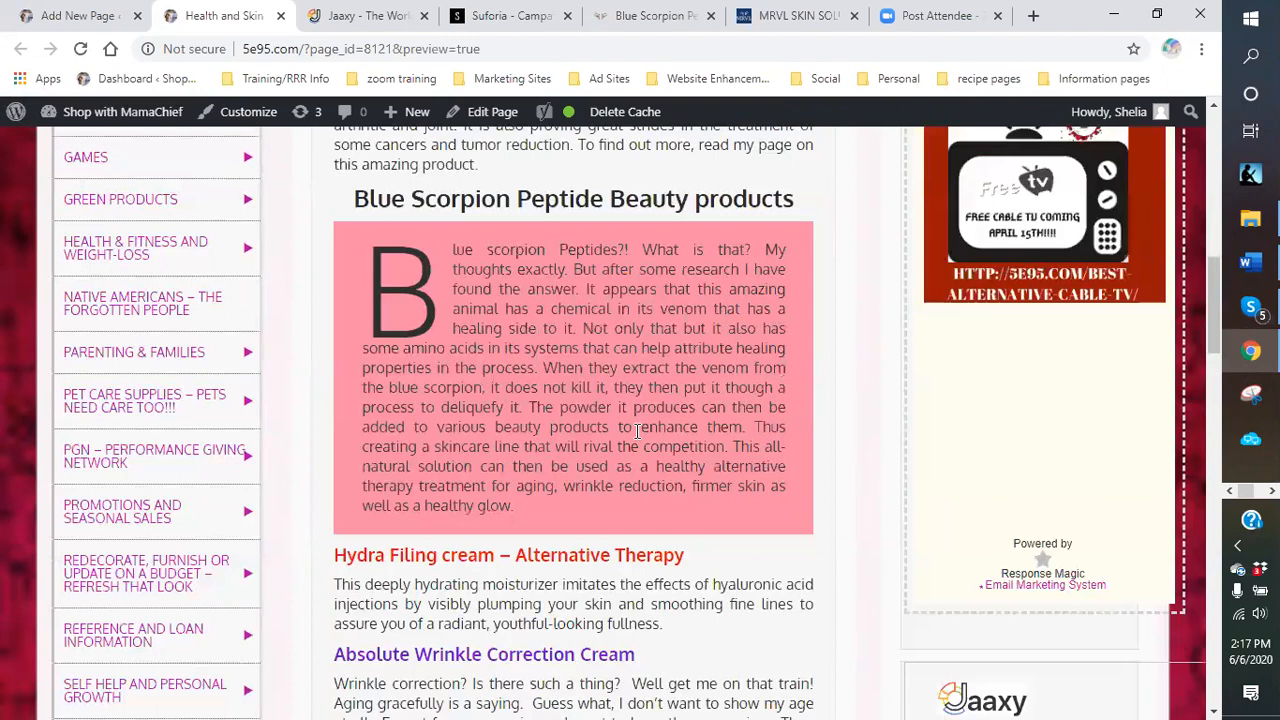
scroll(637, 431, "down", 3)
scroll(637, 431, "down", 1)
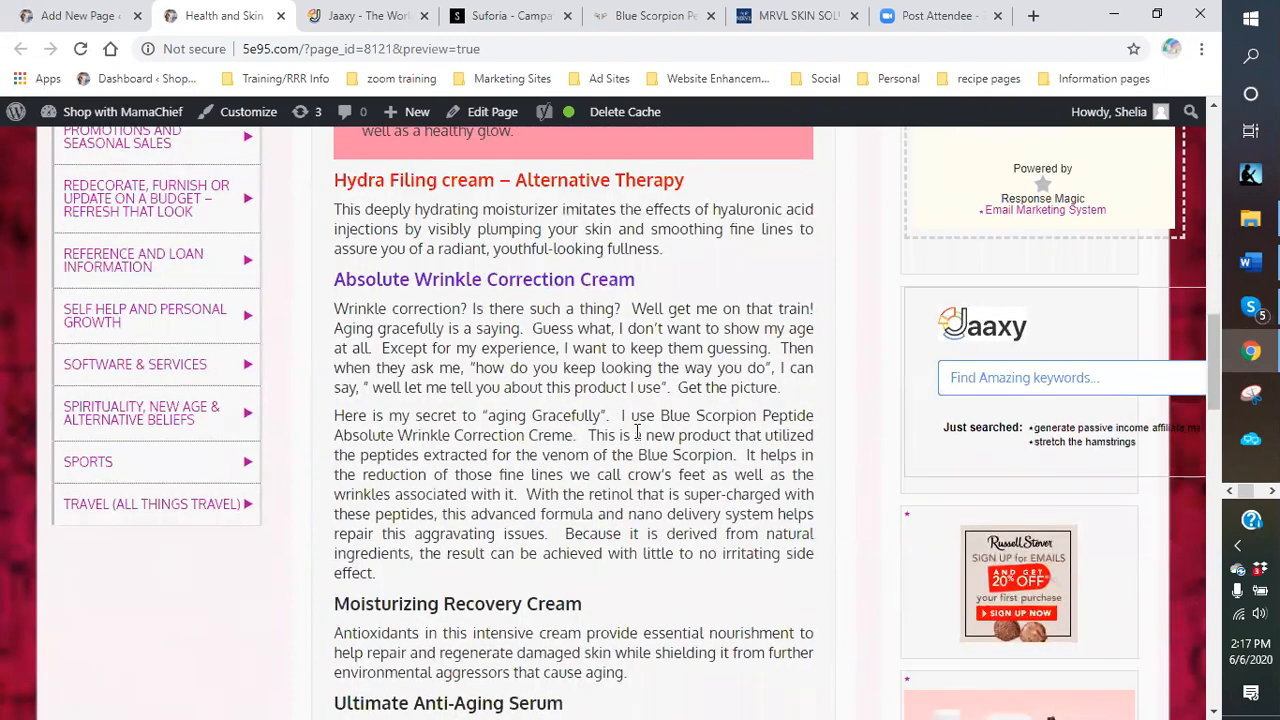
scroll(637, 431, "up", 1)
scroll(637, 431, "up", 3)
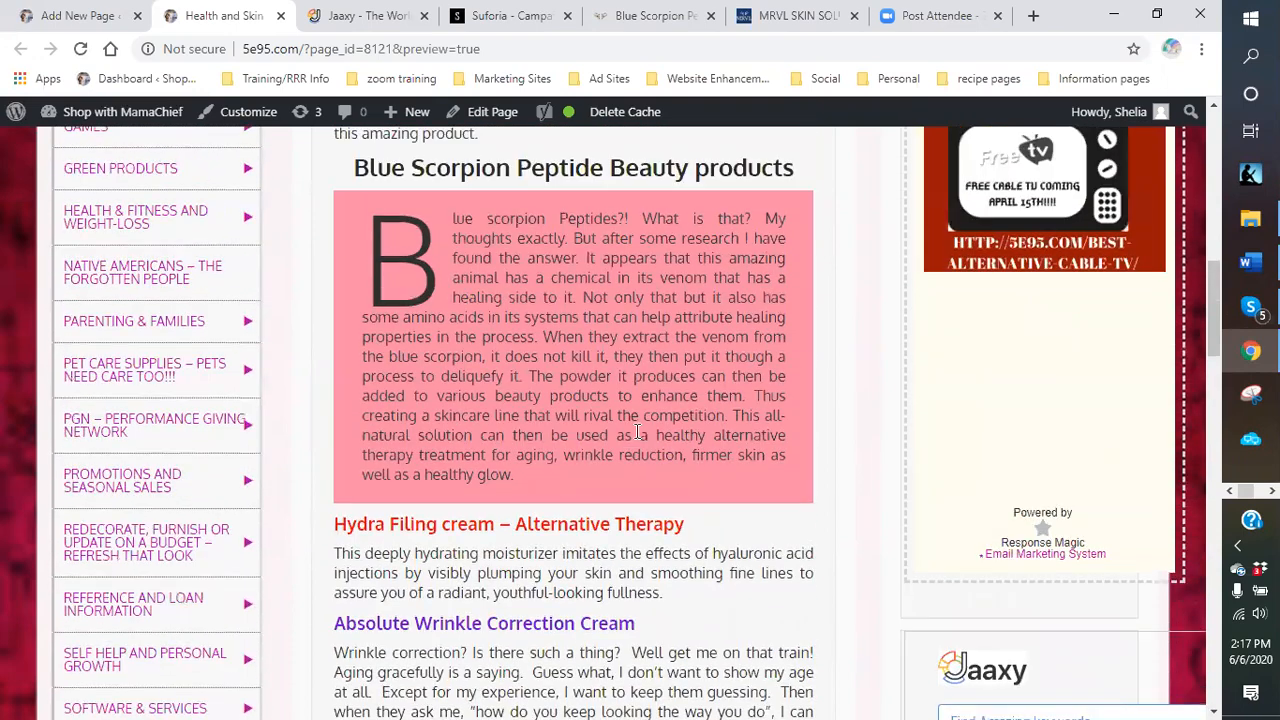
scroll(637, 431, "up", 4)
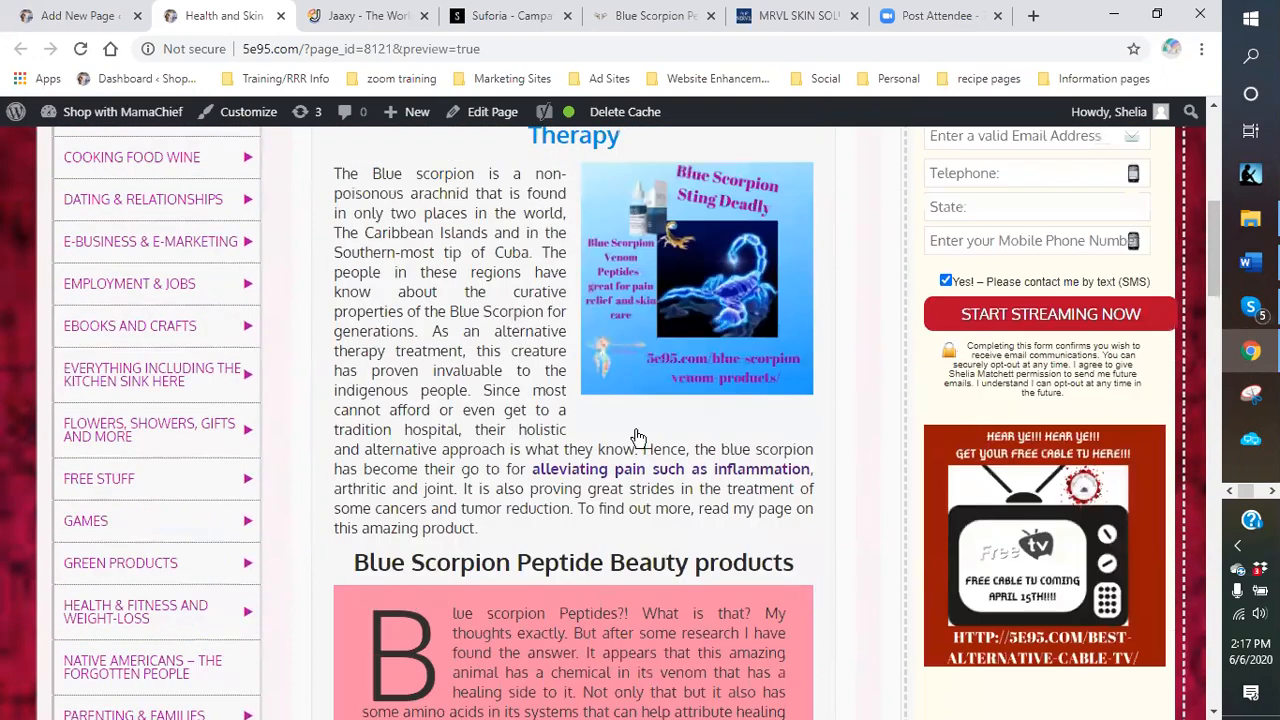
scroll(637, 437, "up", 4)
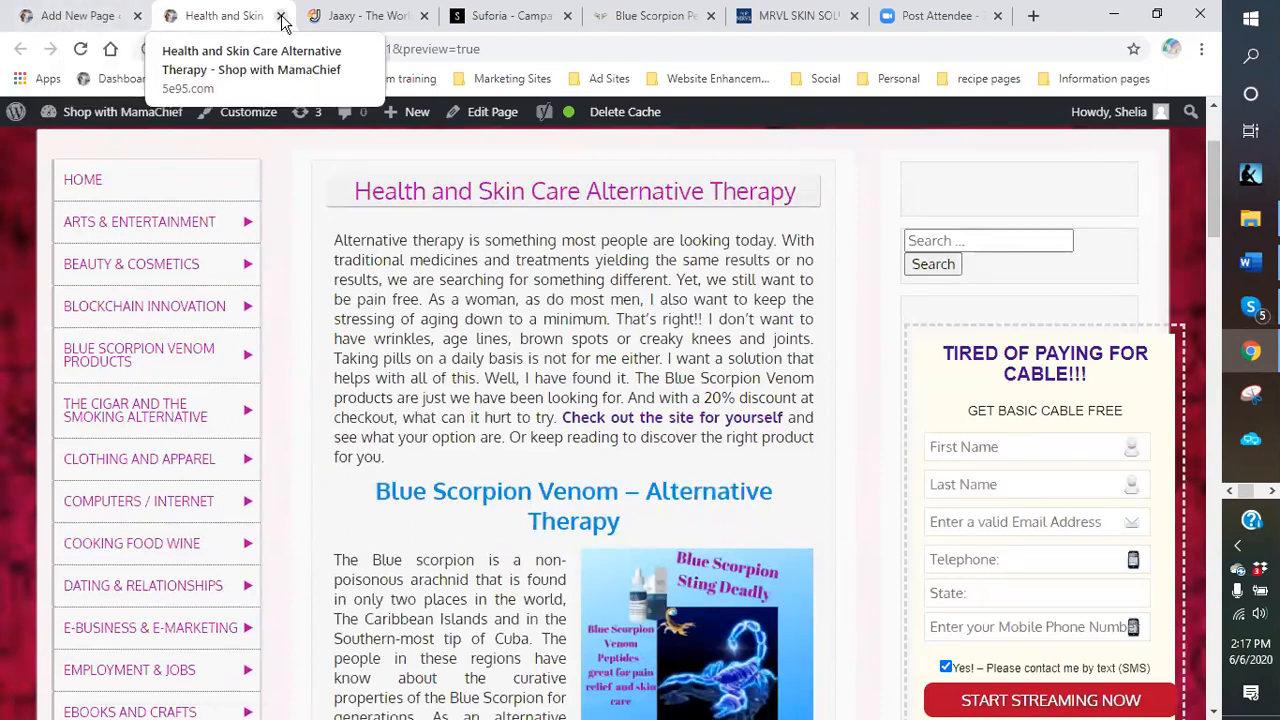
Close the preview tab and scroll the editor back up to the page title.
left_click(281, 20)
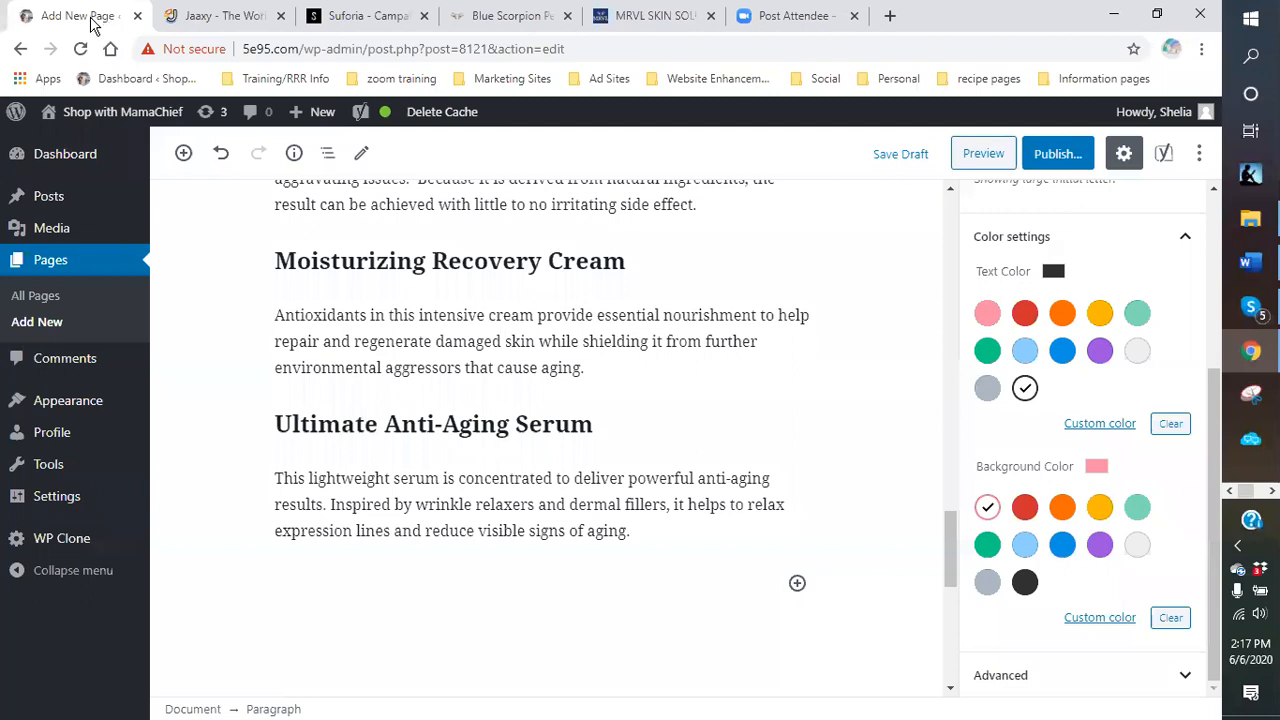
scroll(813, 420, "up", 6)
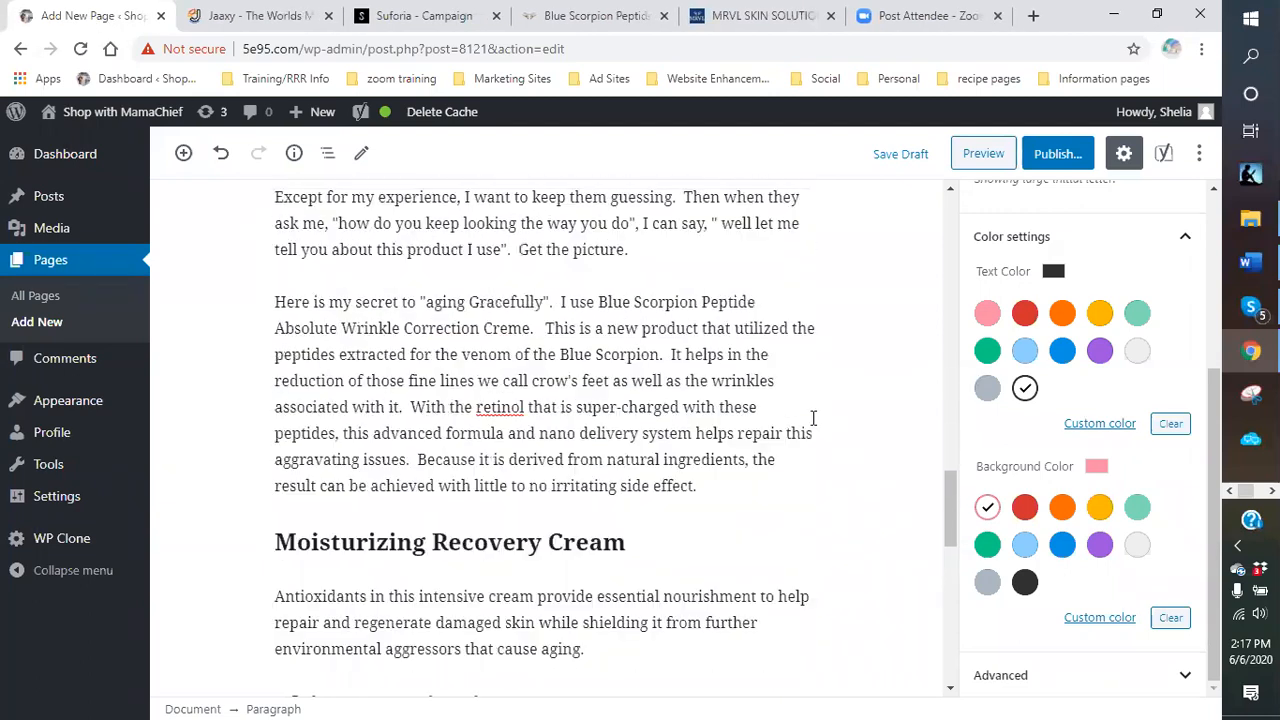
scroll(813, 412, "up", 4)
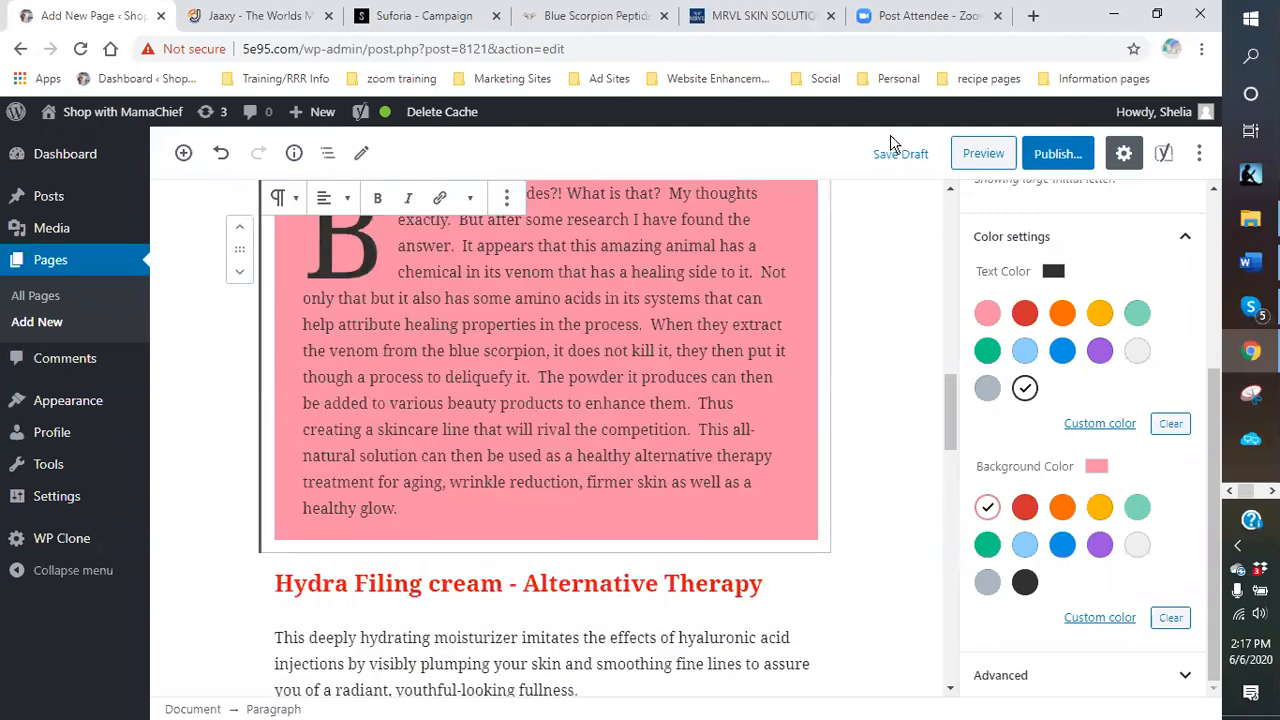
scroll(914, 184, "up", 4)
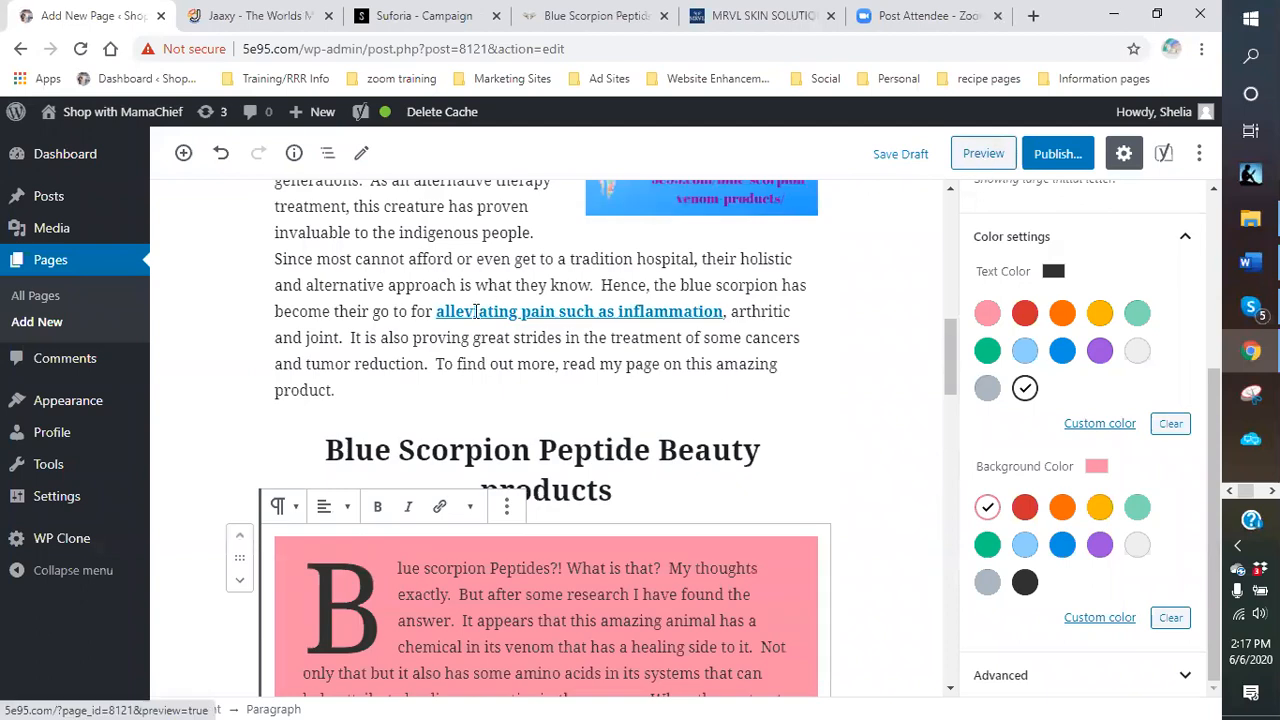
scroll(477, 297, "up", 5)
scroll(308, 238, "up", 4)
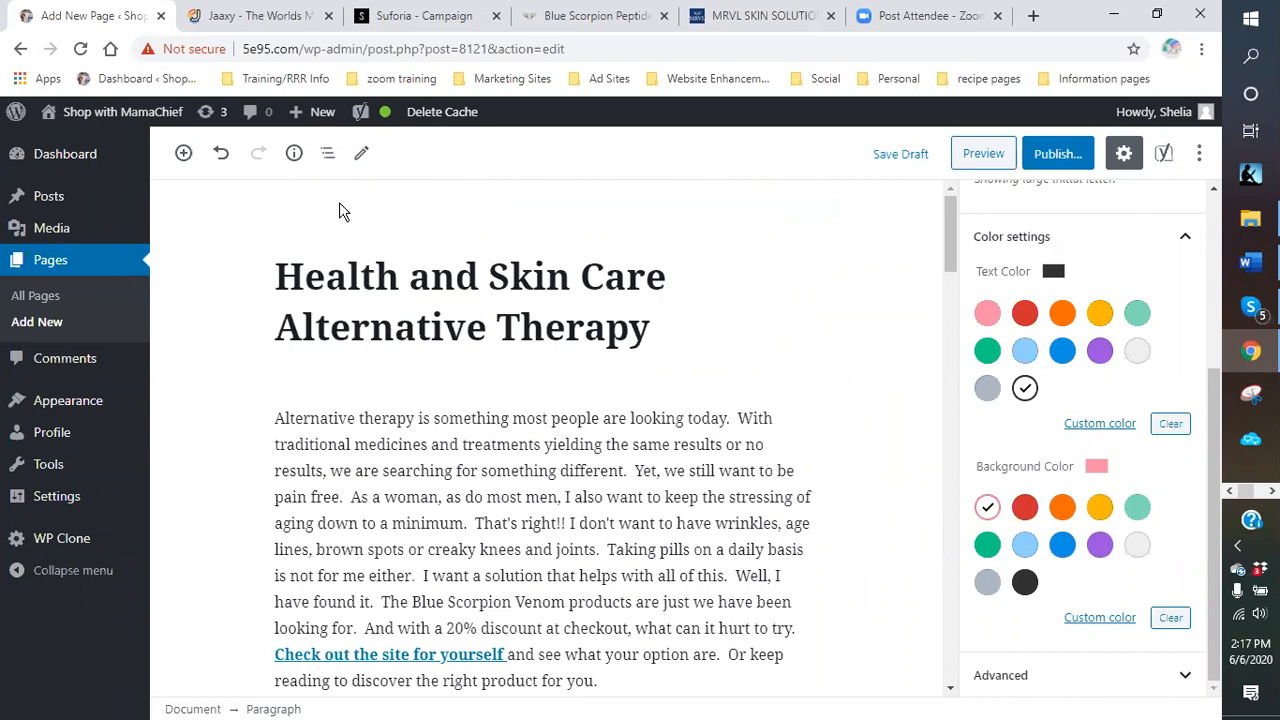
Preview the page again and scroll to the Blue Scorpion Venom section.
left_click(983, 160)
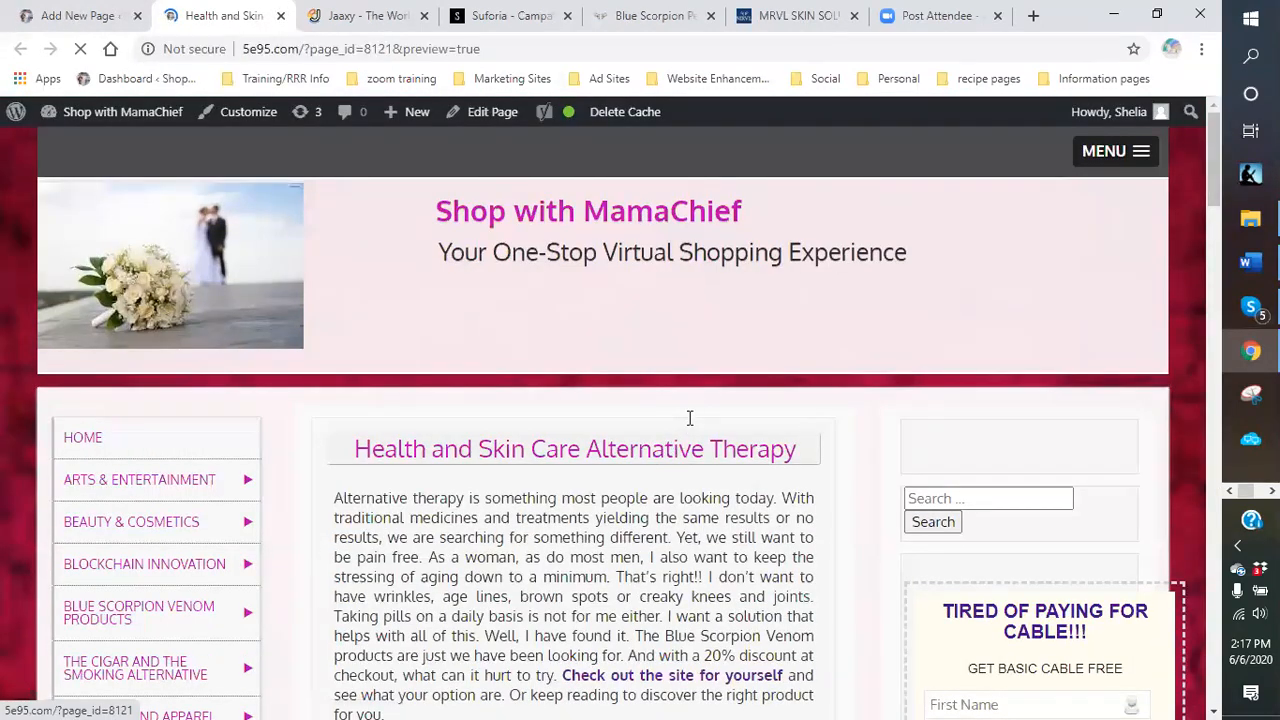
scroll(689, 418, "down", 4)
scroll(685, 425, "down", 2)
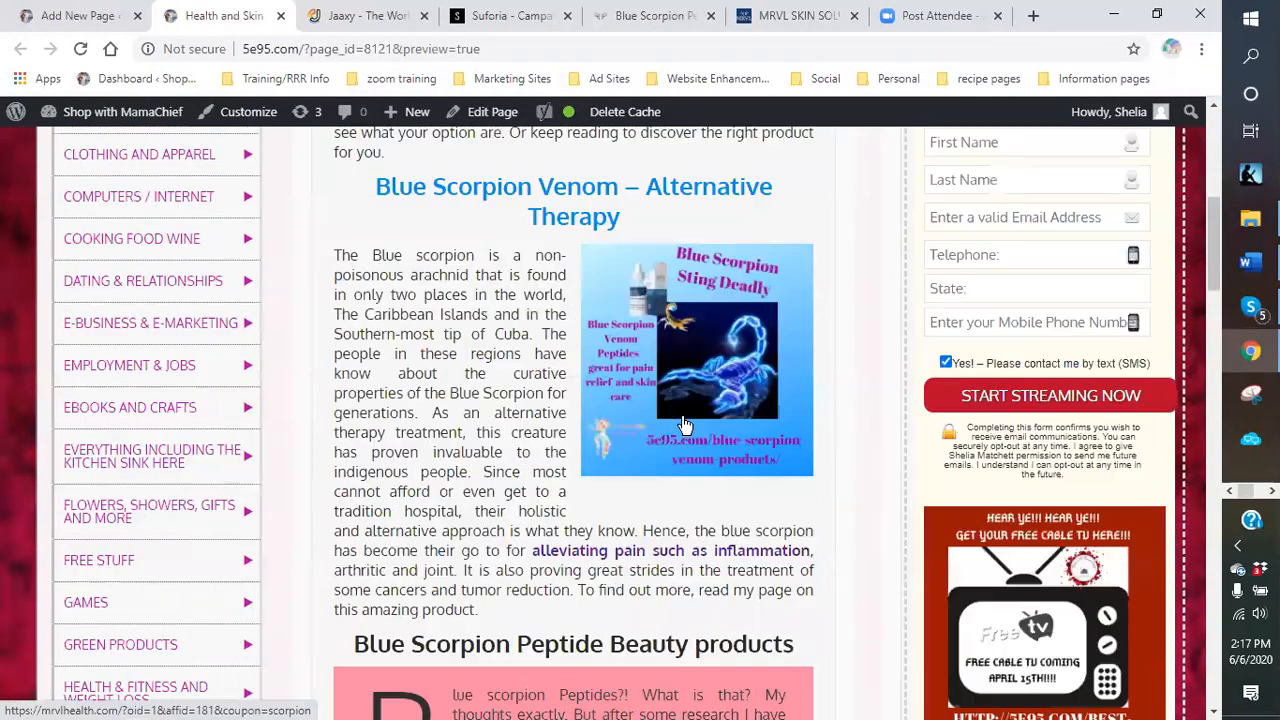
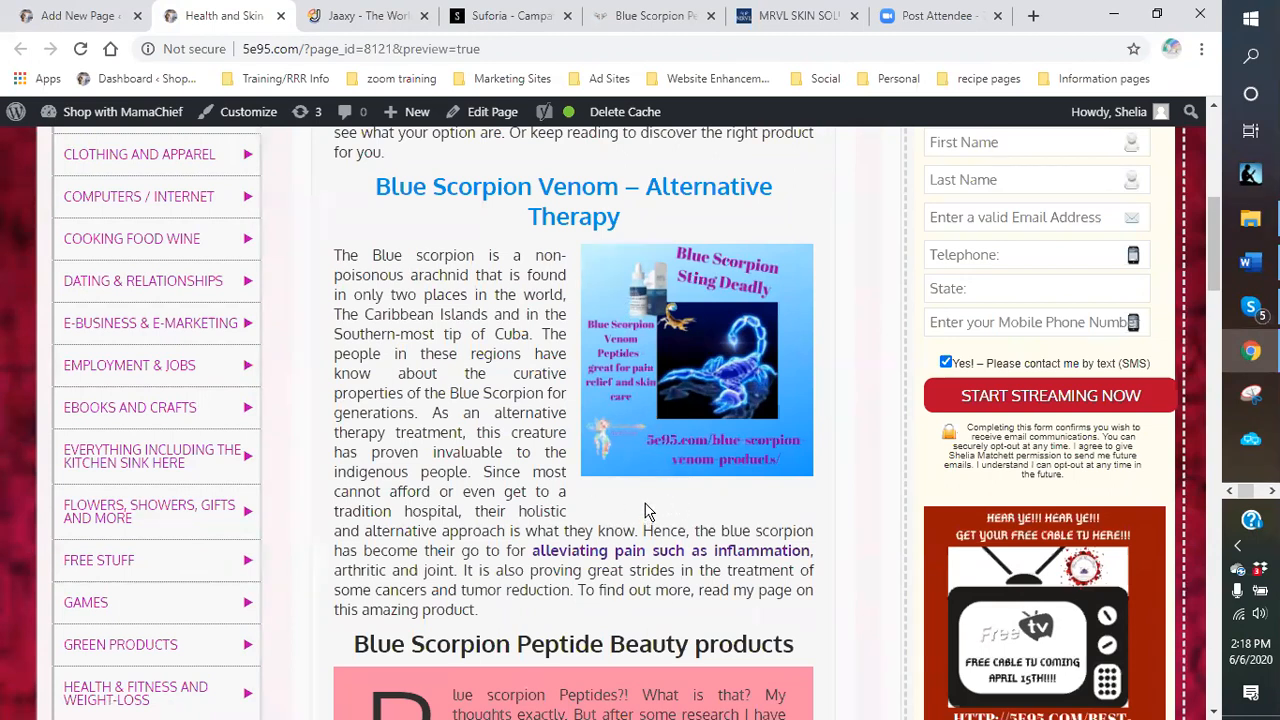
Close the preview and enlarge the Blue Scorpion Sting Deadly image by dragging its bottom handle.
left_click(282, 18)
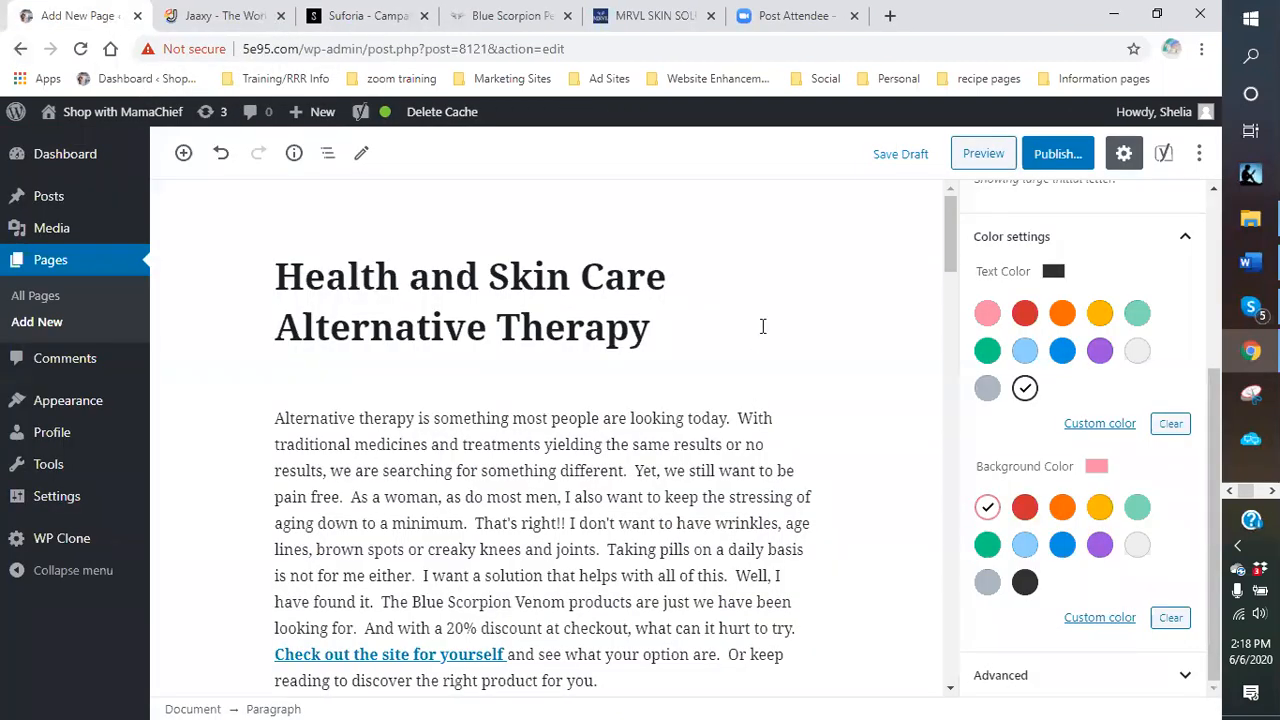
scroll(762, 326, "down", 5)
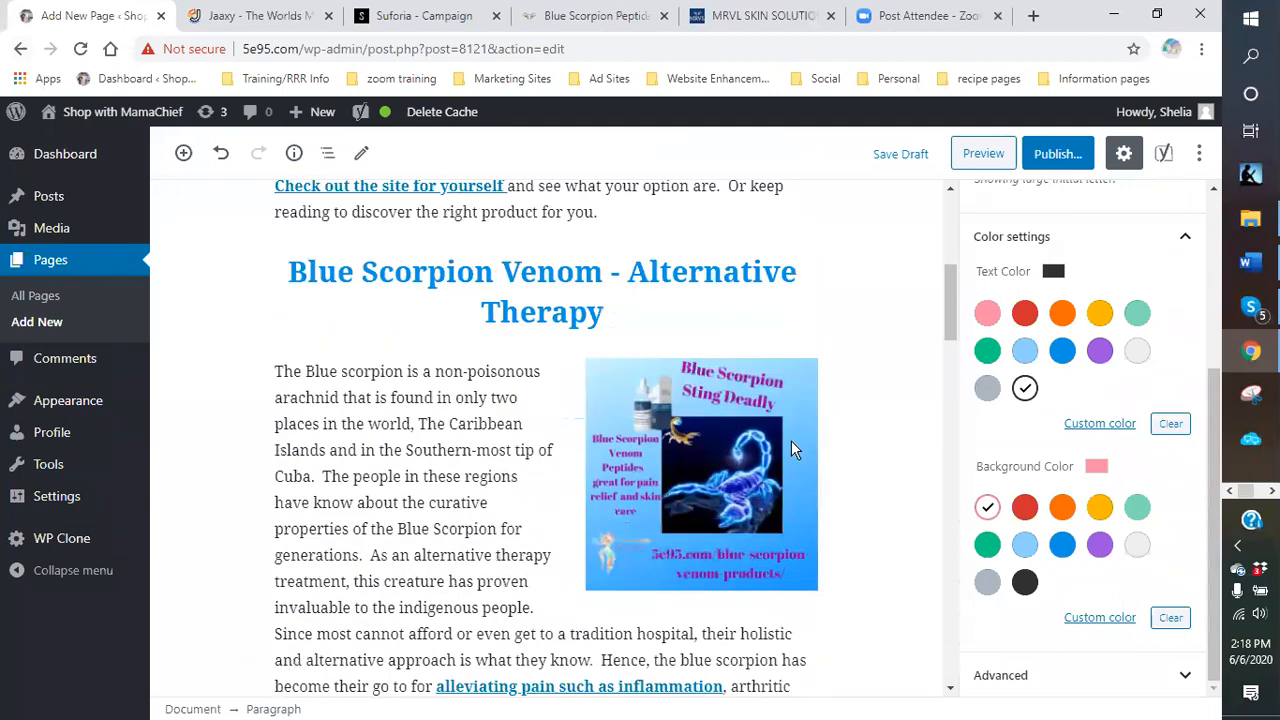
scroll(791, 440, "down", 2)
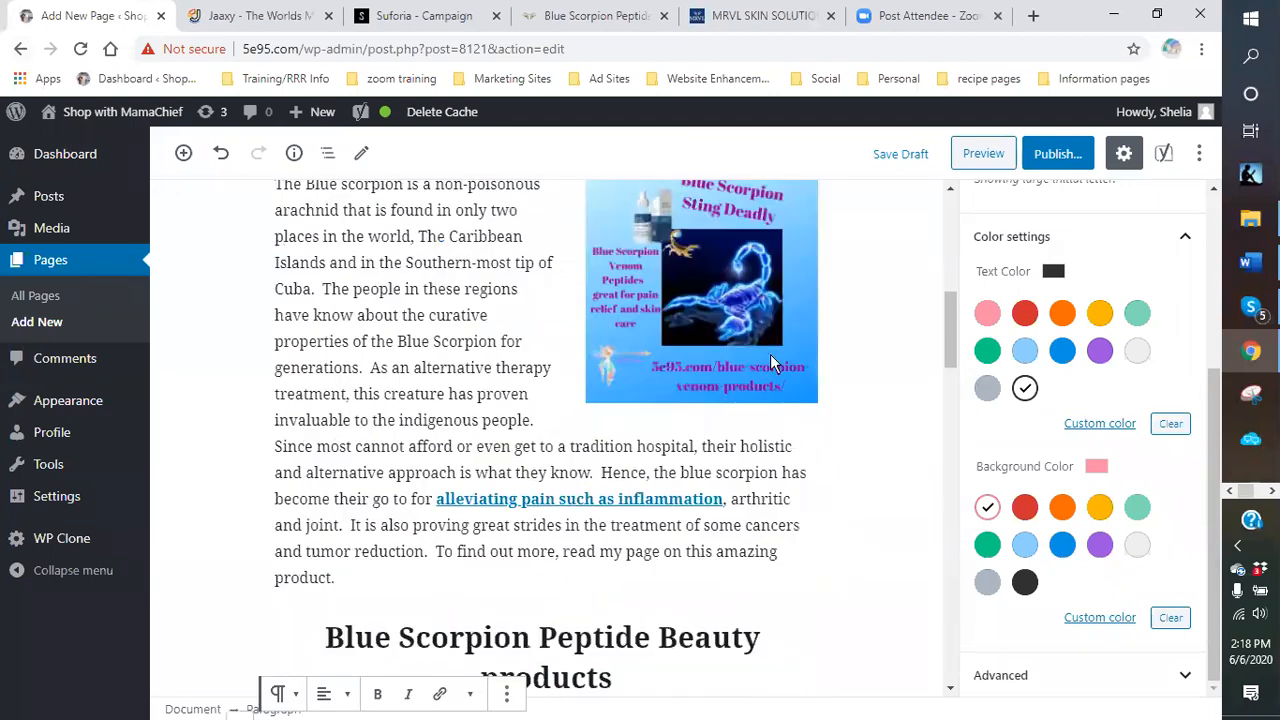
left_click(770, 362)
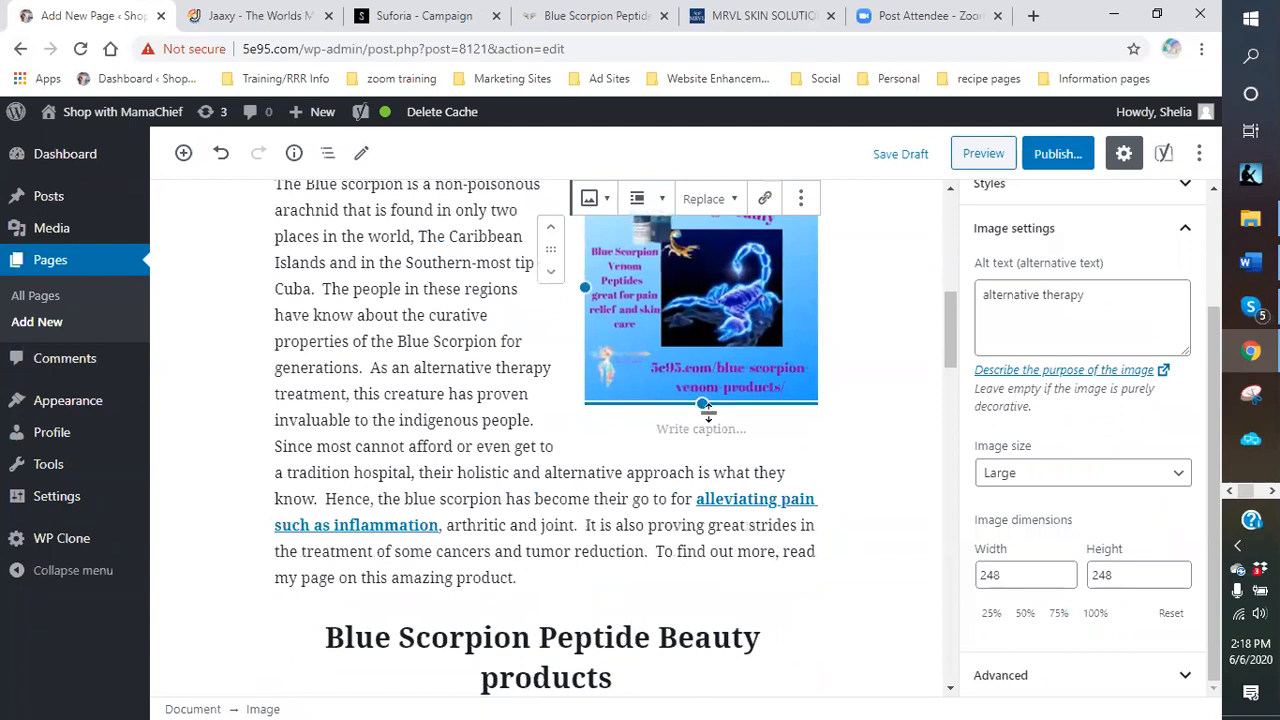
left_click_drag(703, 405, 697, 426)
left_click(860, 430)
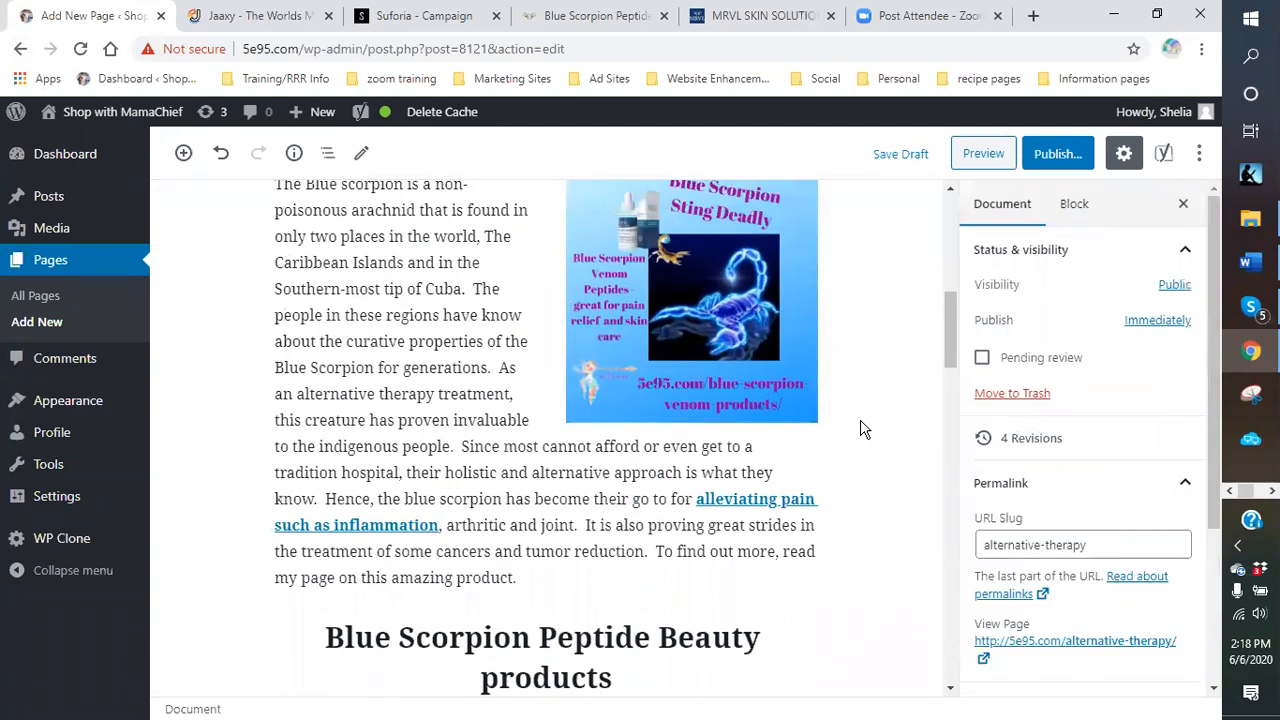
Scroll through the edited page, then bring up the Suforia campaign page.
scroll(866, 427, "up", 2)
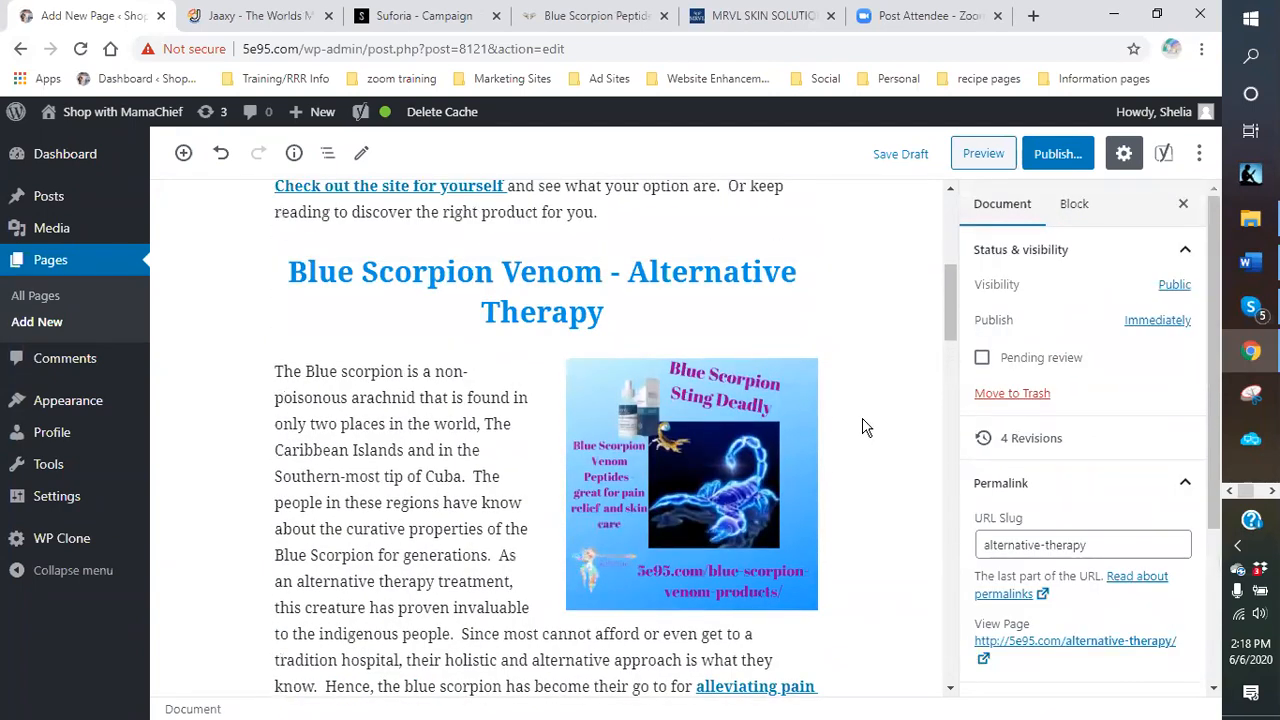
scroll(866, 427, "down", 3)
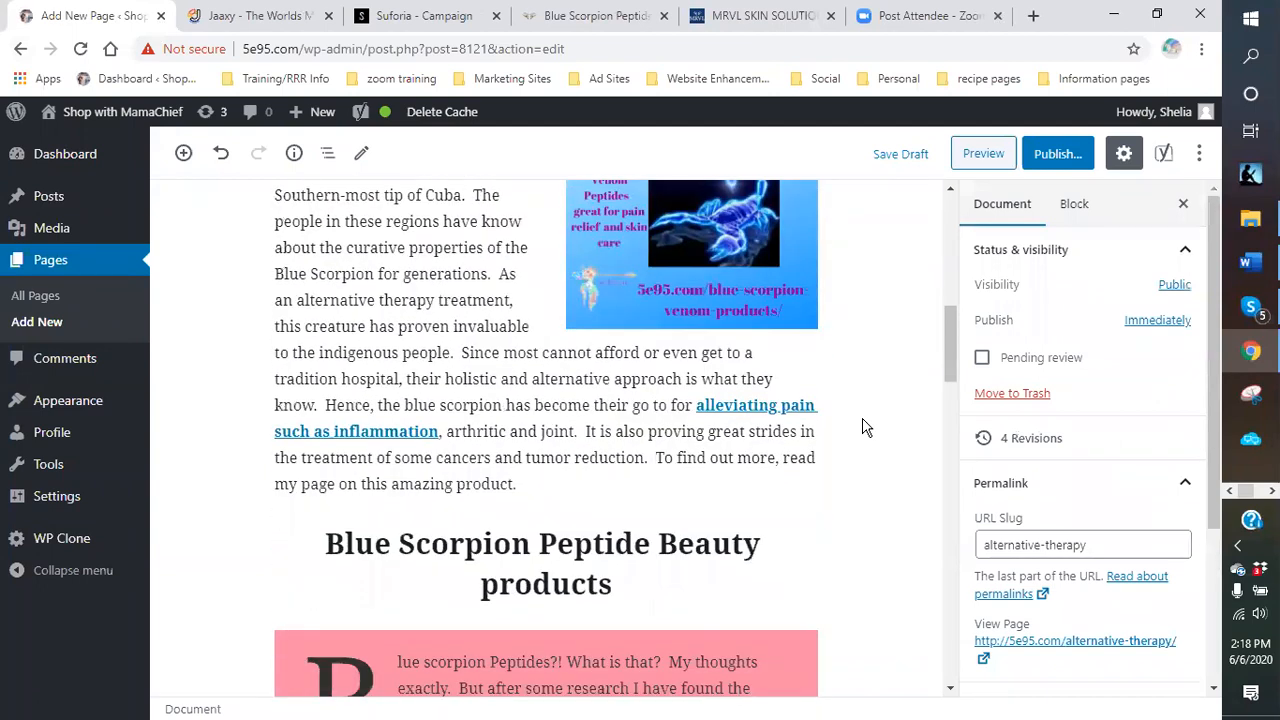
scroll(866, 427, "down", 2)
scroll(866, 427, "down", 1)
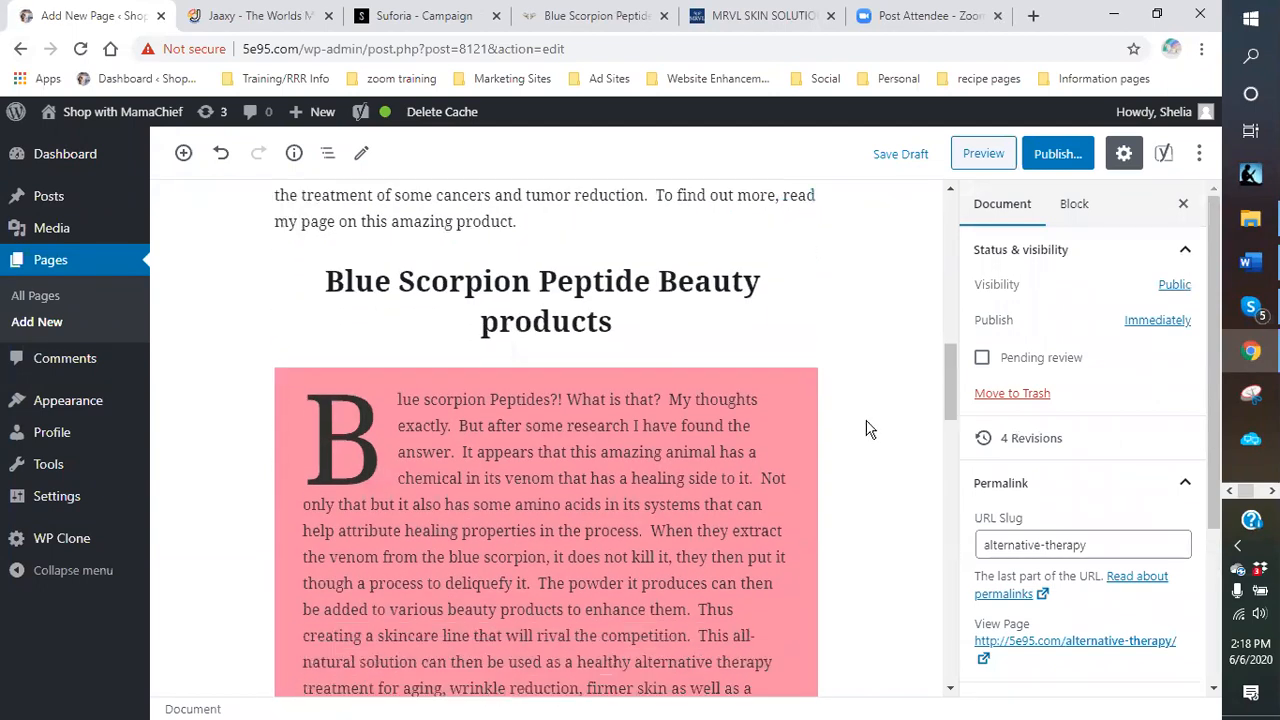
scroll(915, 487, "down", 2)
scroll(844, 420, "down", 2)
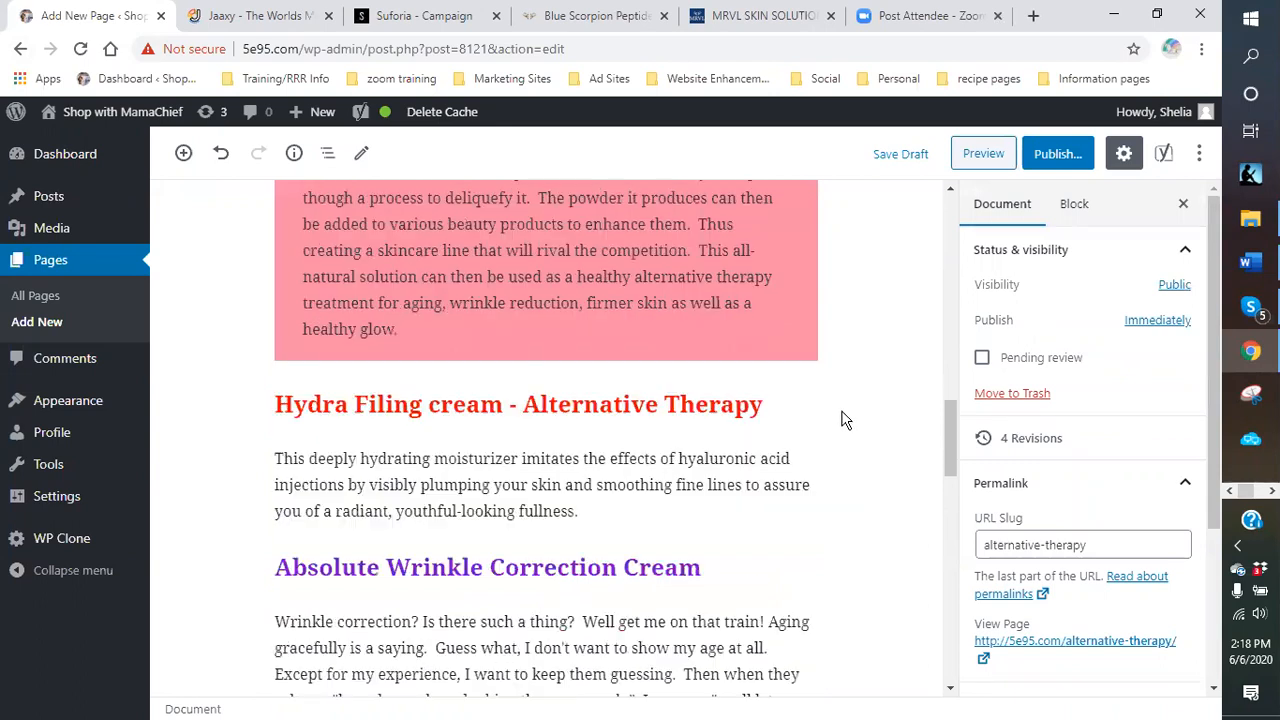
scroll(803, 425, "up", 1)
scroll(795, 440, "down", 3)
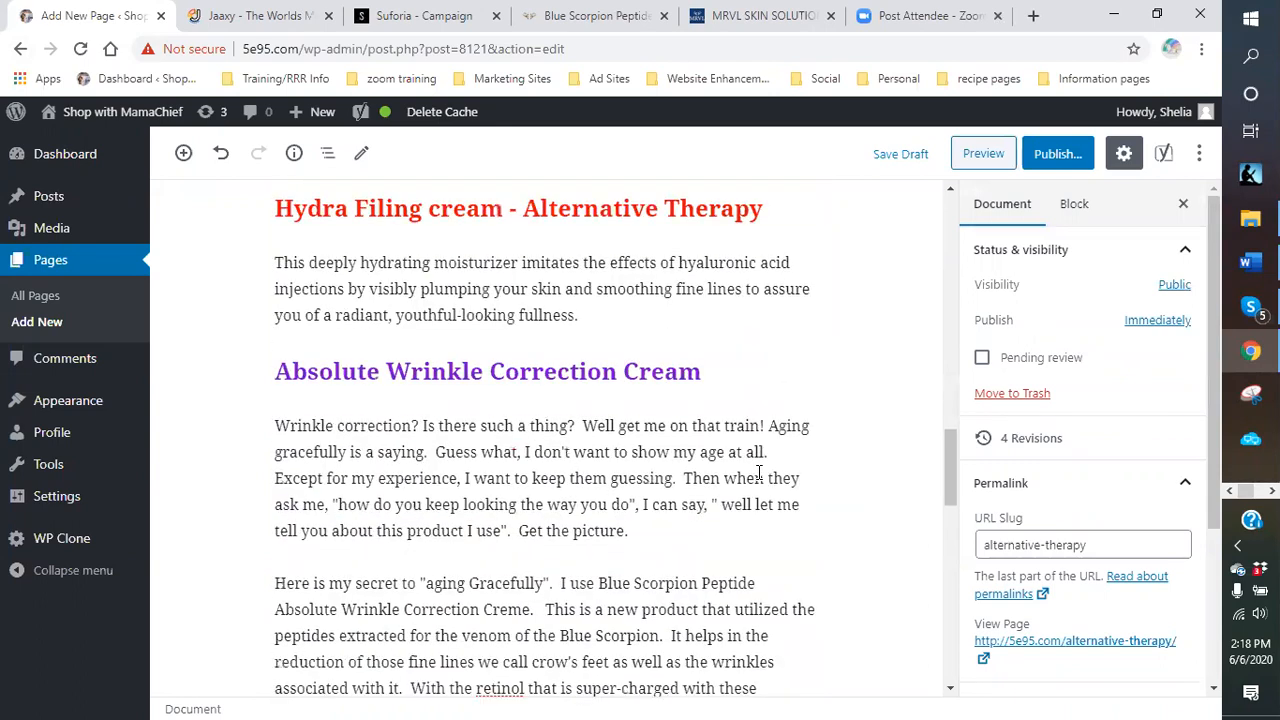
scroll(770, 460, "up", 3)
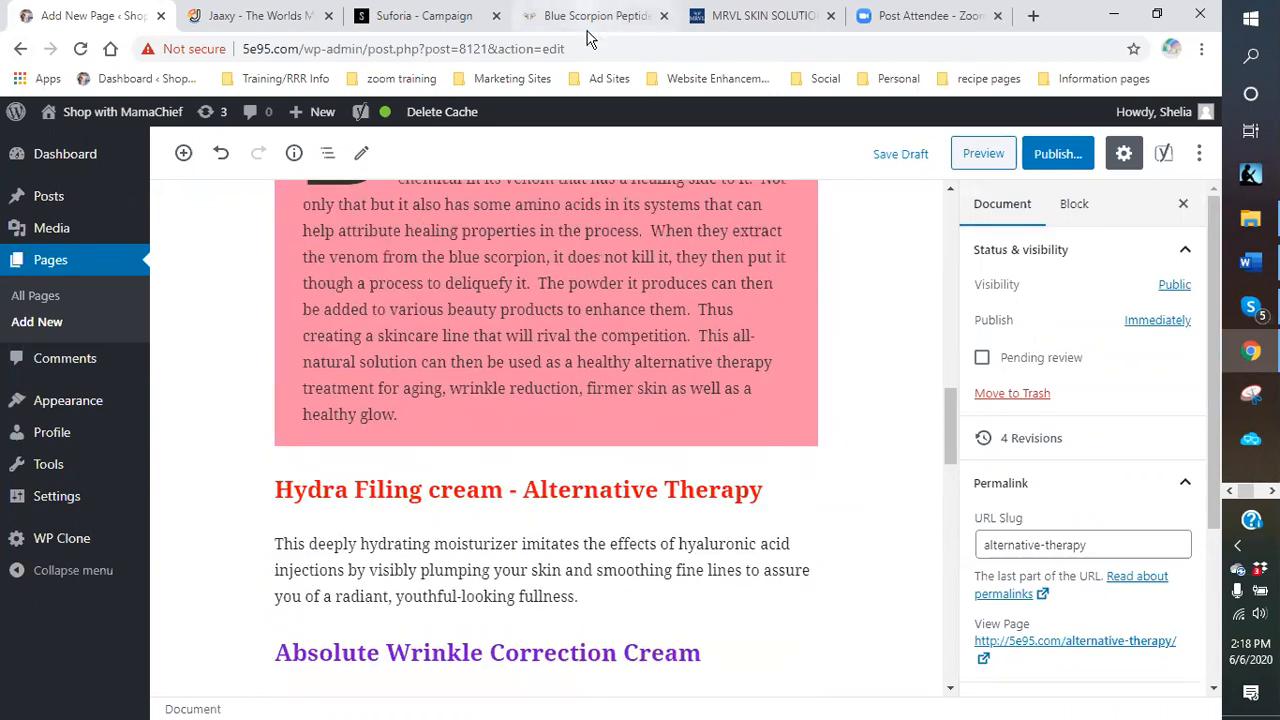
left_click(418, 16)
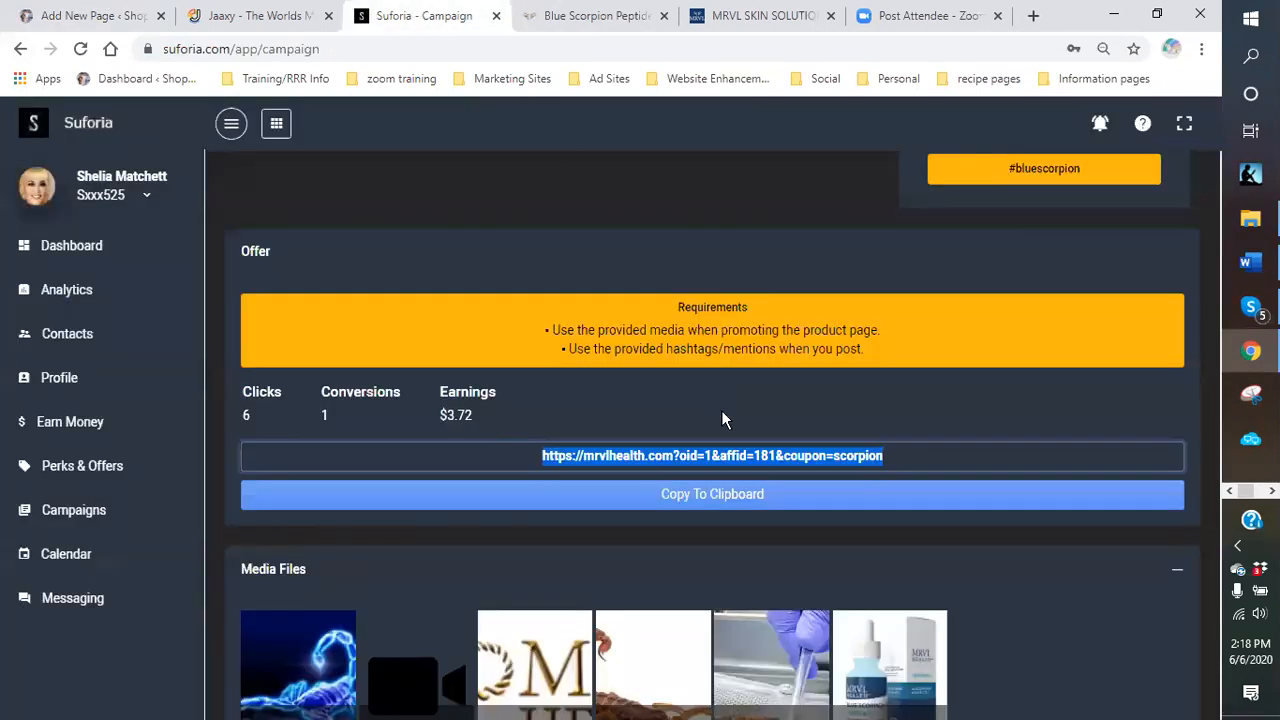
Copy the campaign's mrvlhealth affiliate link and return to the WordPress editor.
scroll(721, 420, "down", 2)
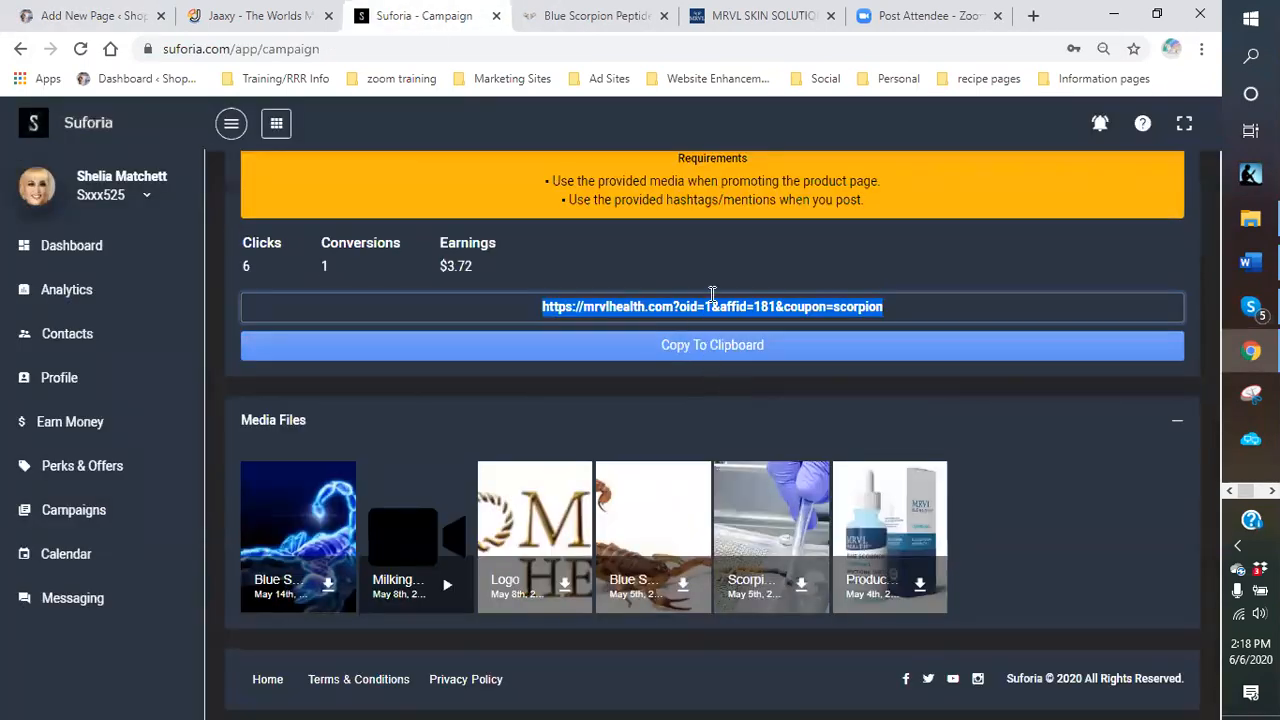
right_click(857, 307)
left_click(842, 318)
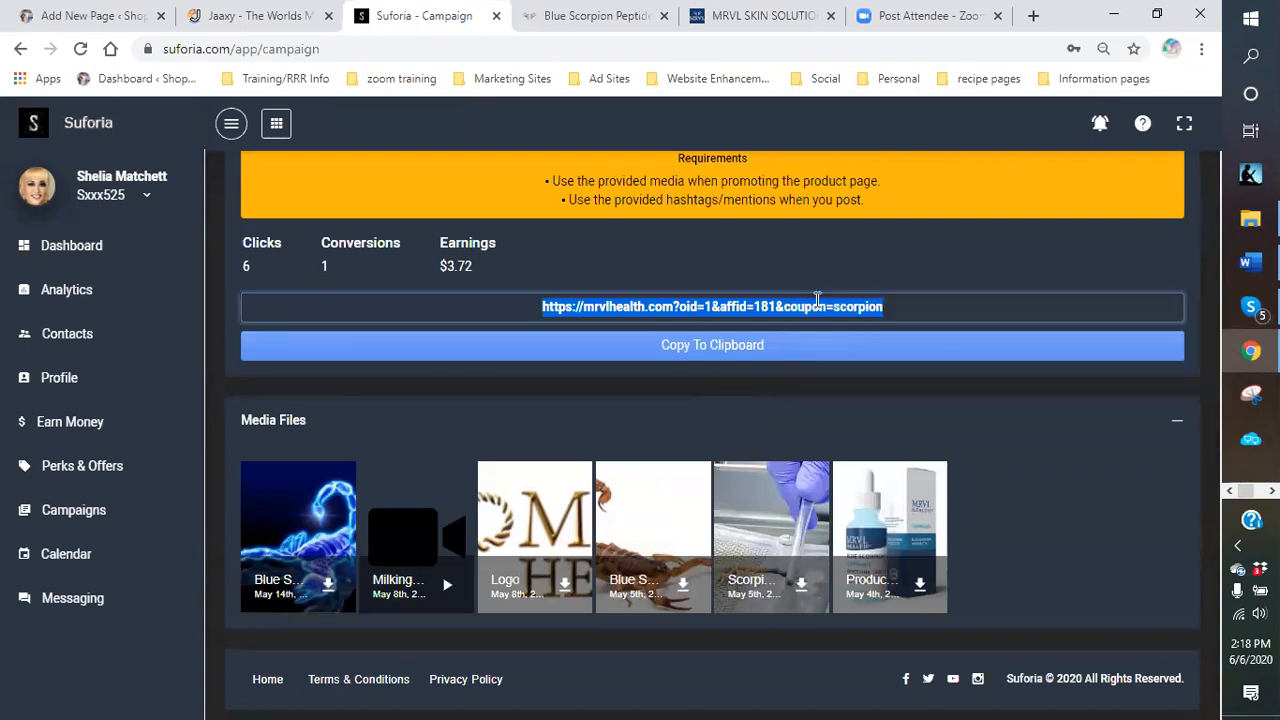
left_click(95, 16)
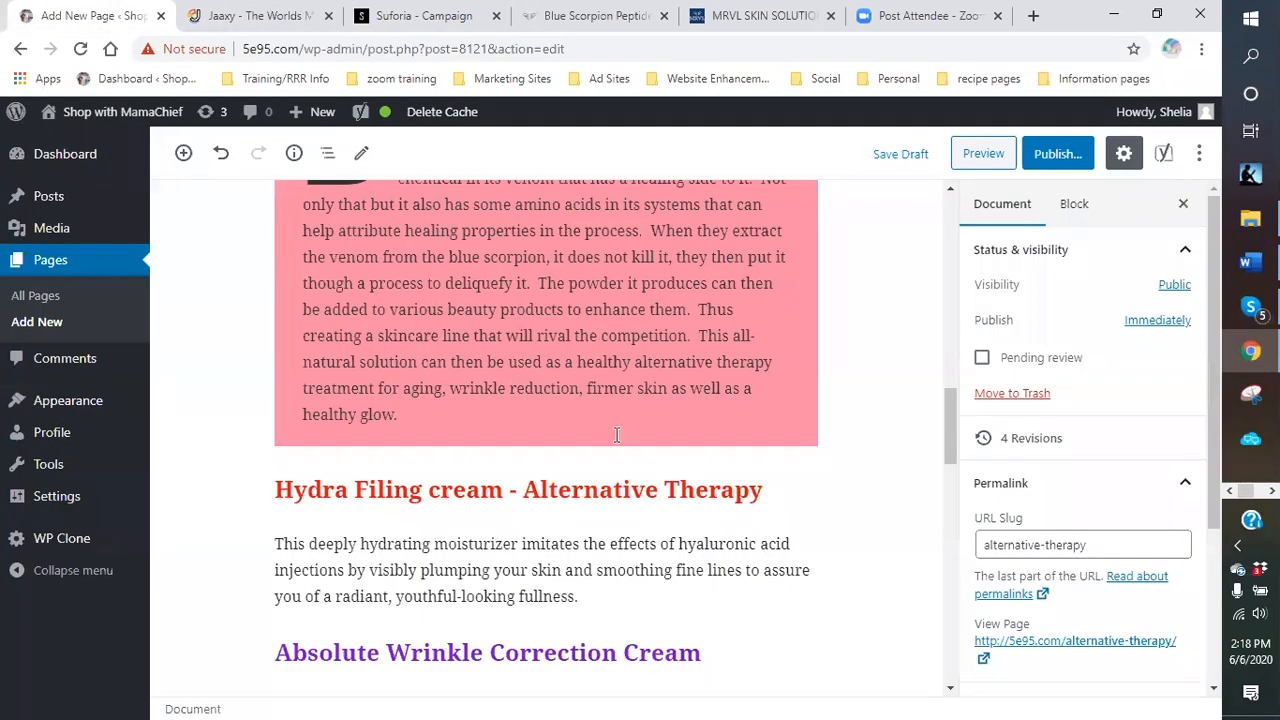
Make the wrinkles, age lines and creaky knees phrase a bold affiliate link opening in a new tab.
scroll(617, 435, "up", 15)
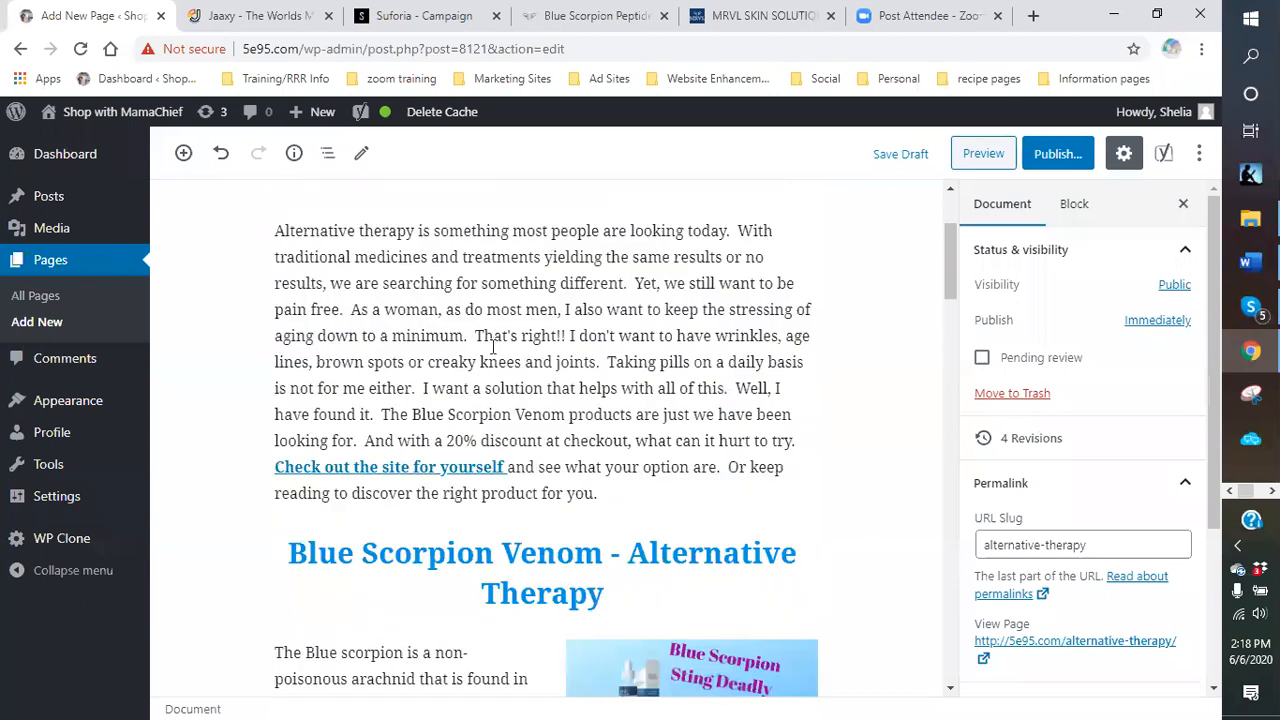
left_click_drag(717, 341, 593, 364)
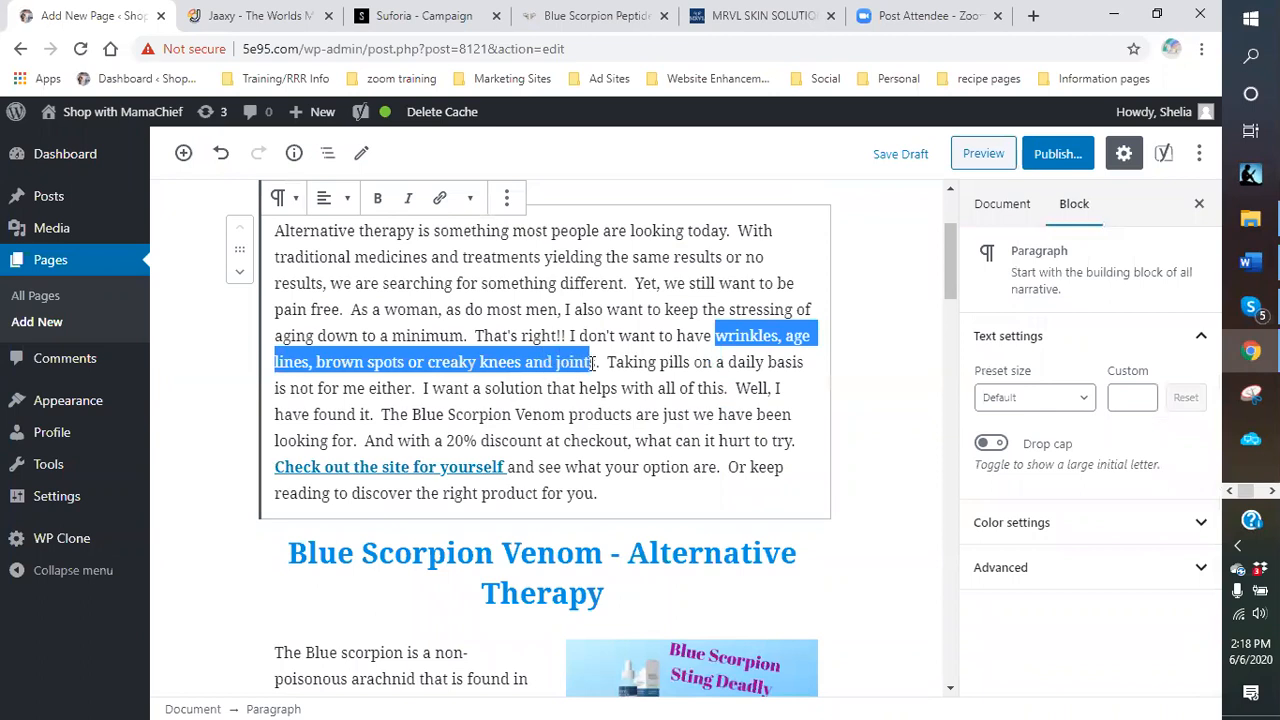
left_click(439, 197)
right_click(480, 425)
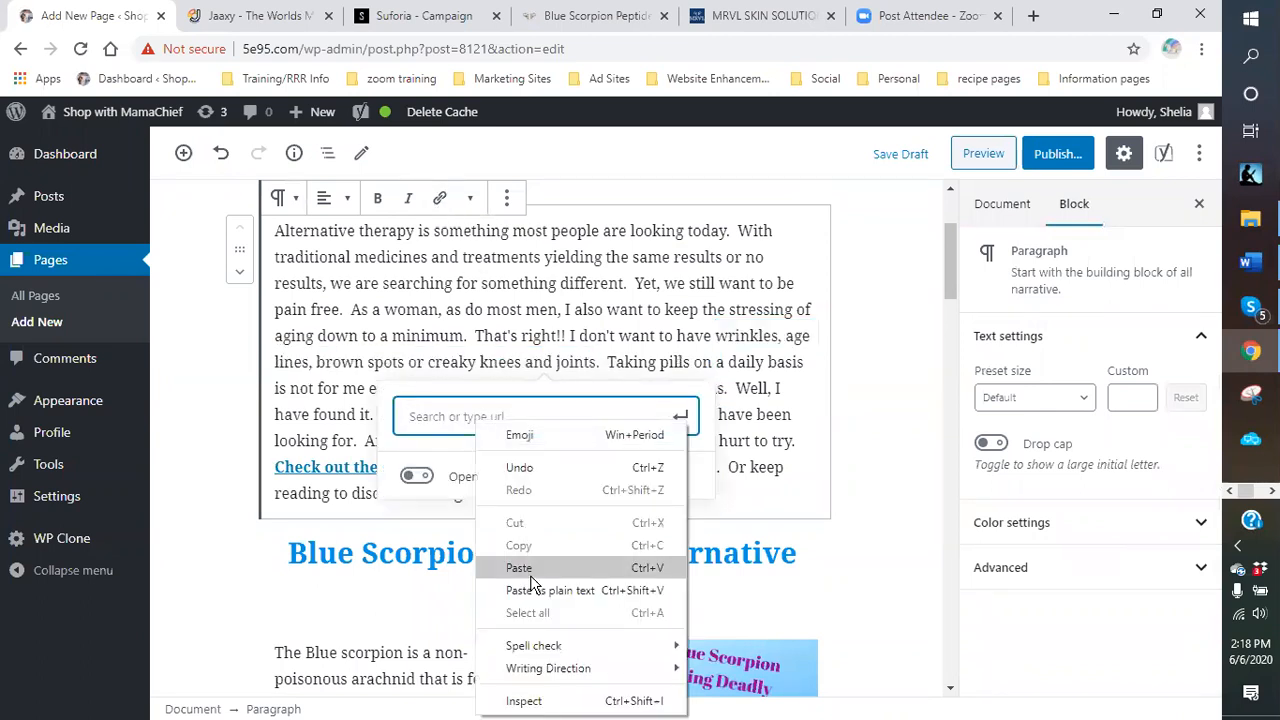
left_click(531, 570)
left_click(404, 543)
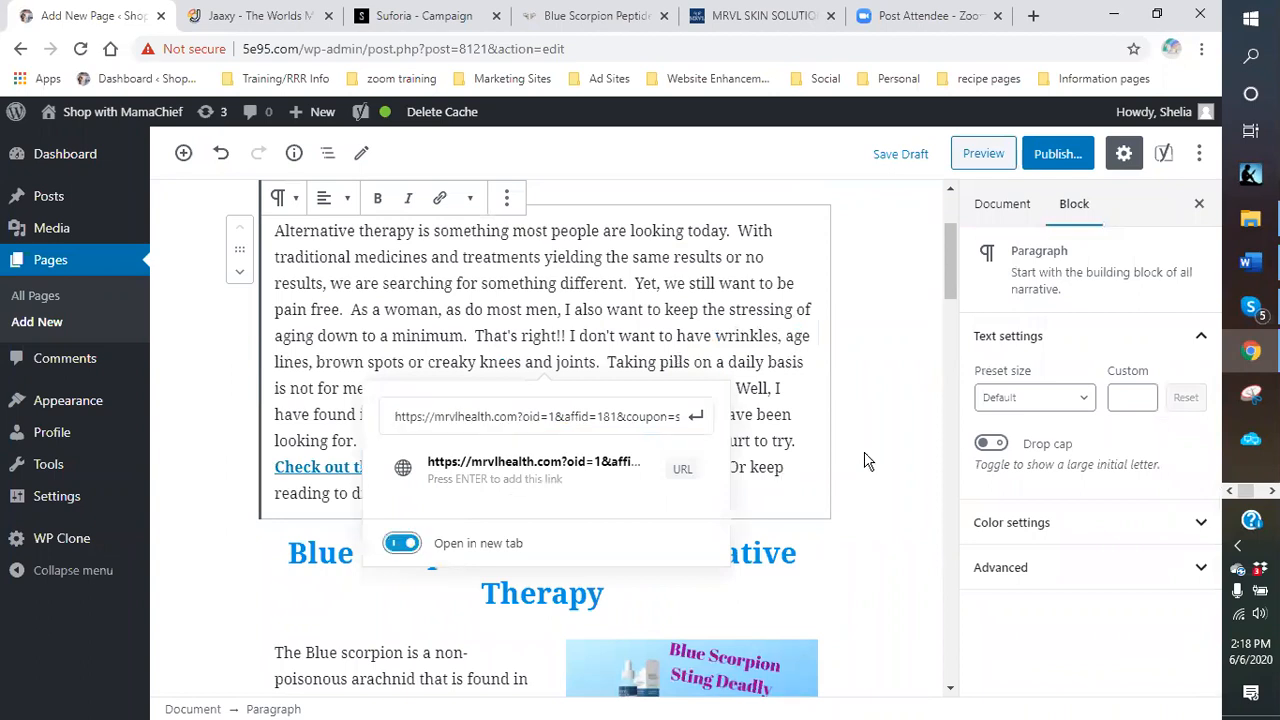
left_click(697, 419)
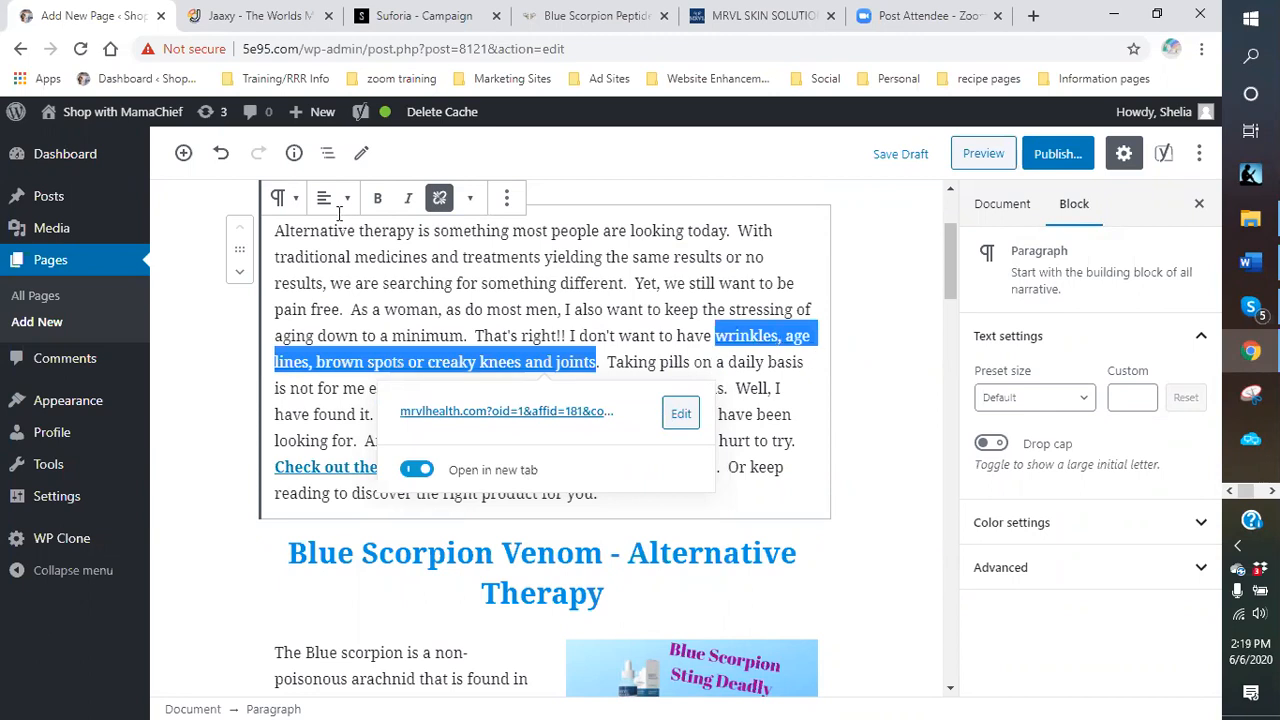
left_click(377, 198)
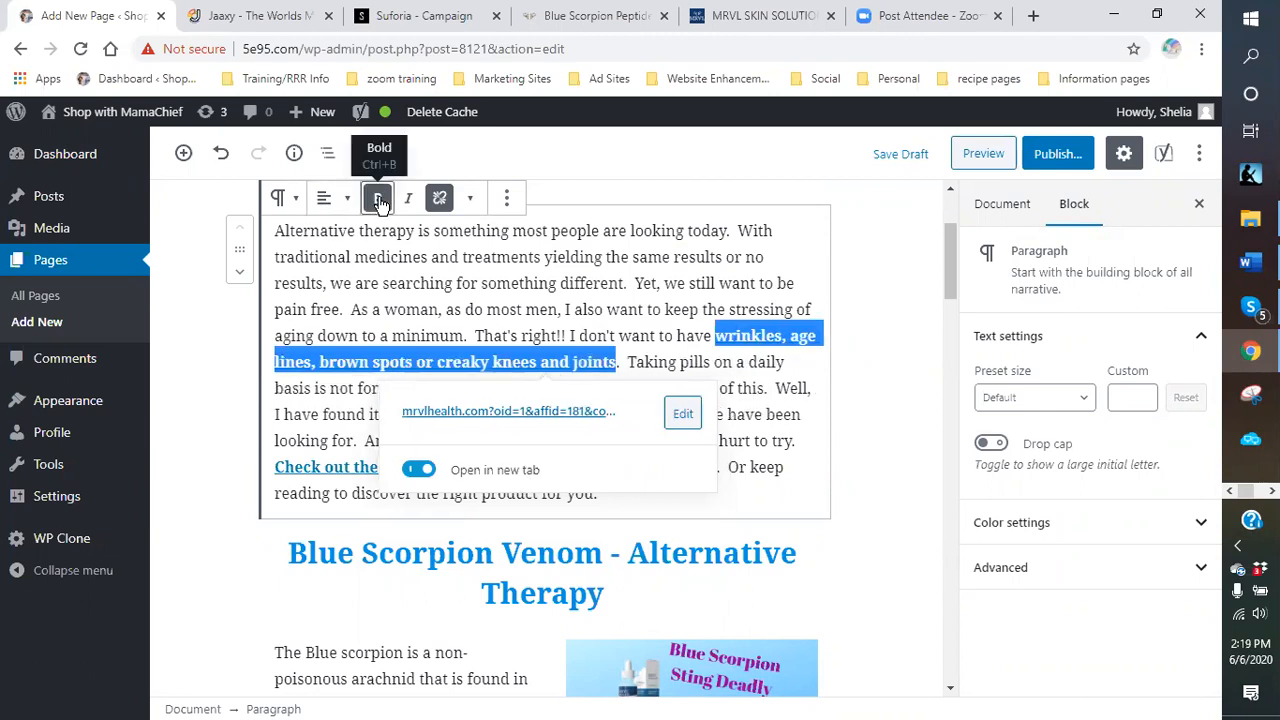
left_click(801, 366)
Make 'alternative therapy treatment' a bold new-tab affiliate link, then return to Suforia.
scroll(810, 395, "down", 4)
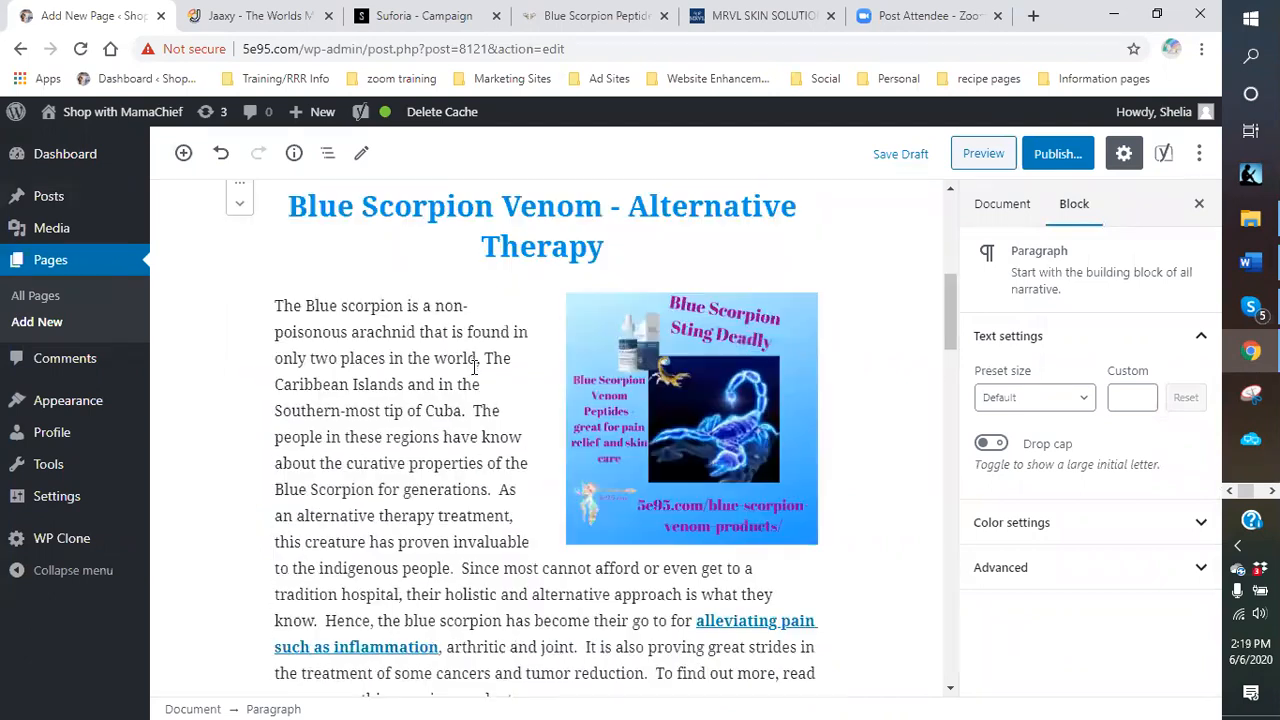
scroll(516, 459, "down", 1)
scroll(470, 402, "down", 1)
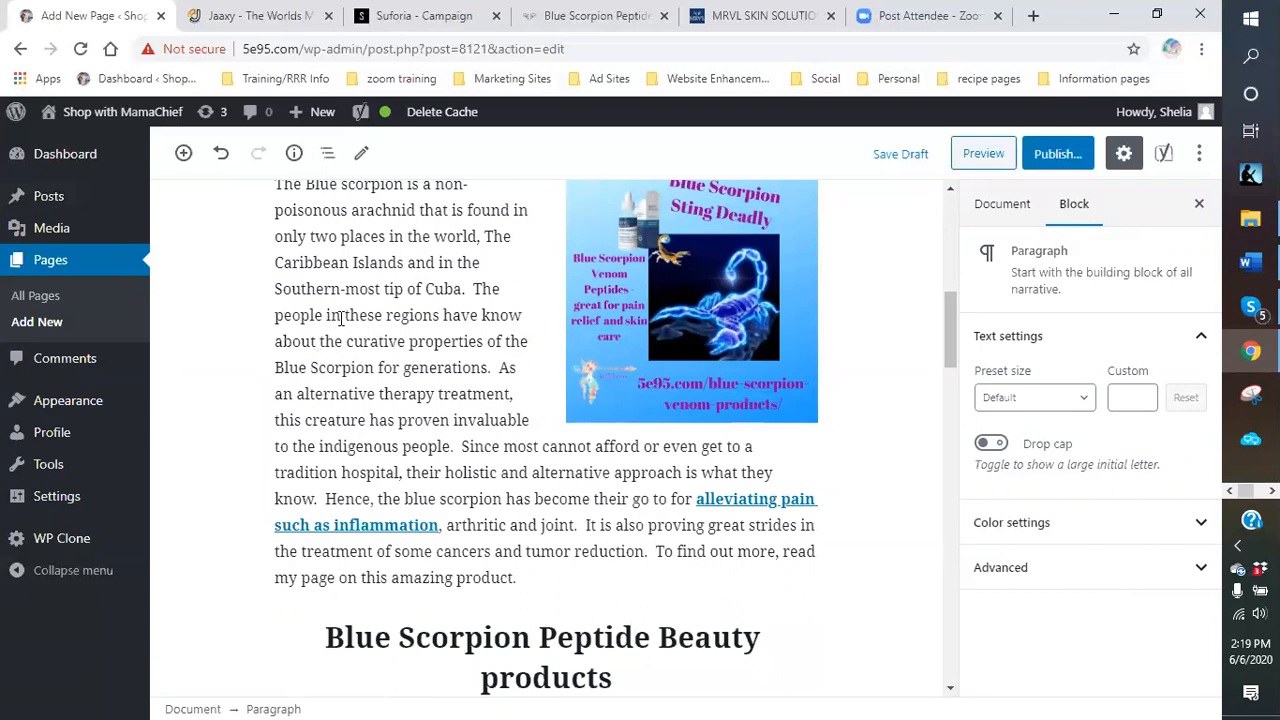
left_click_drag(300, 393, 512, 393)
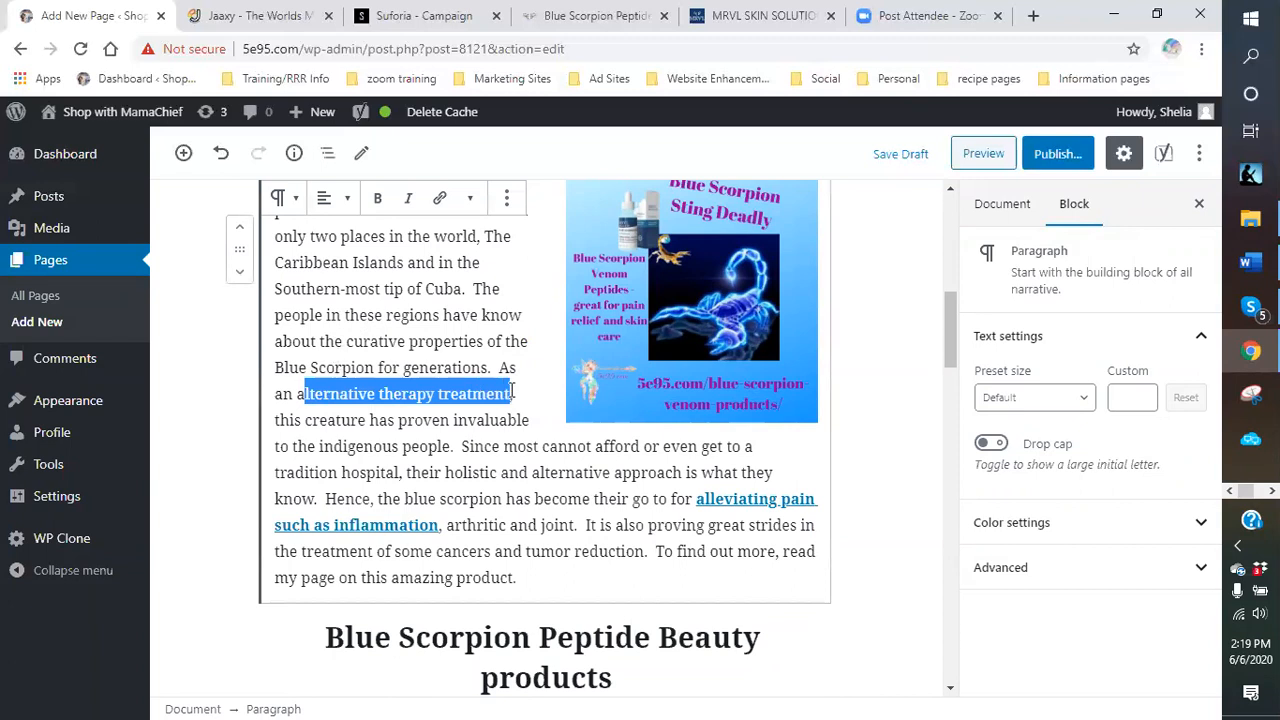
left_click(439, 197)
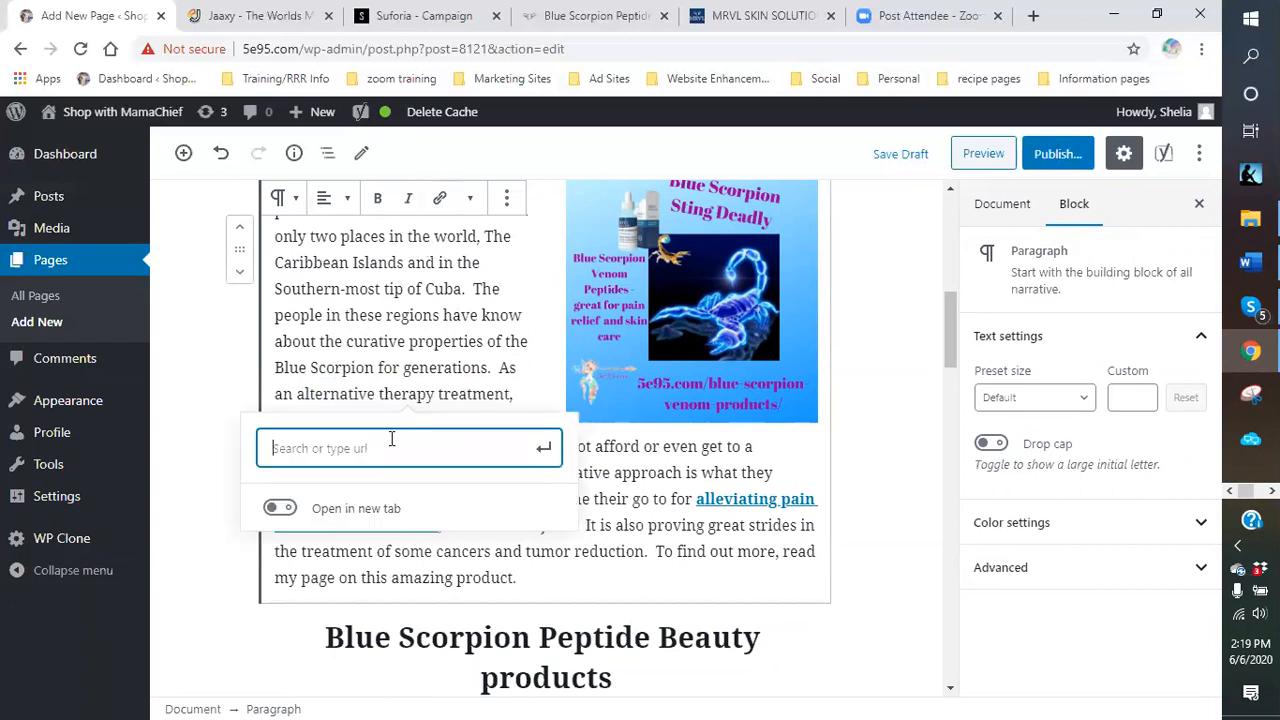
right_click(363, 449)
left_click(407, 293)
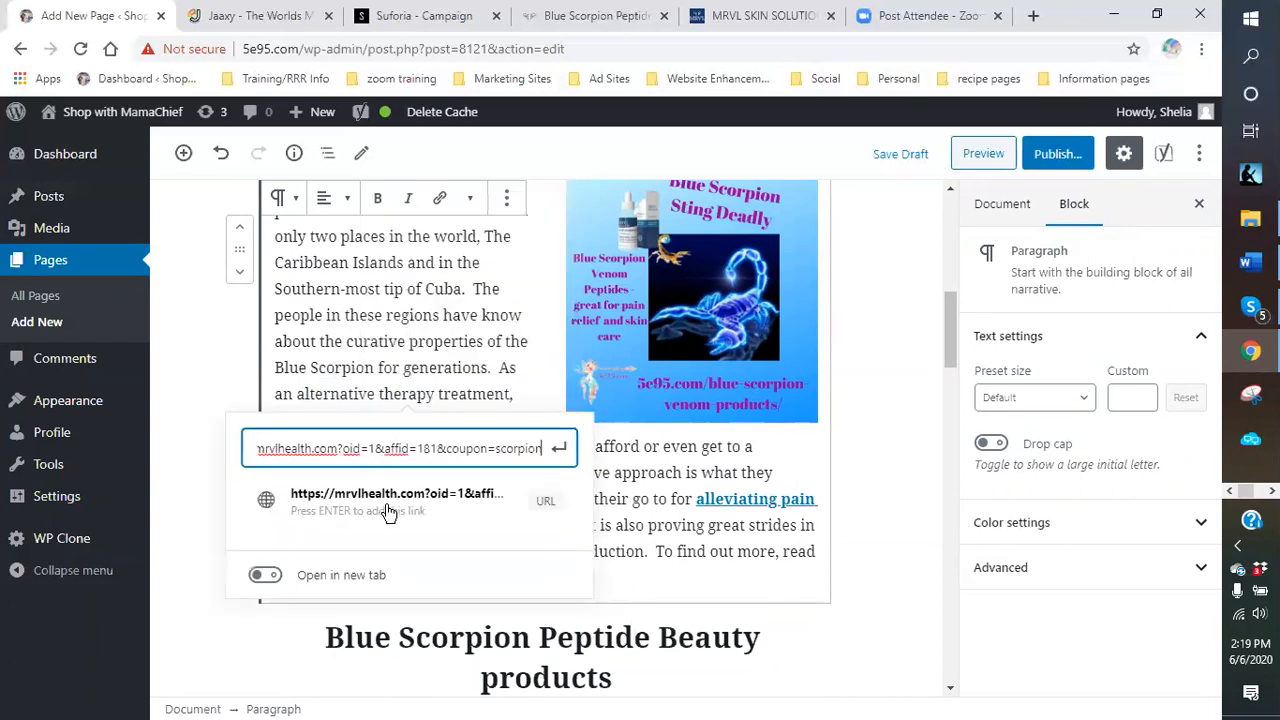
left_click(265, 576)
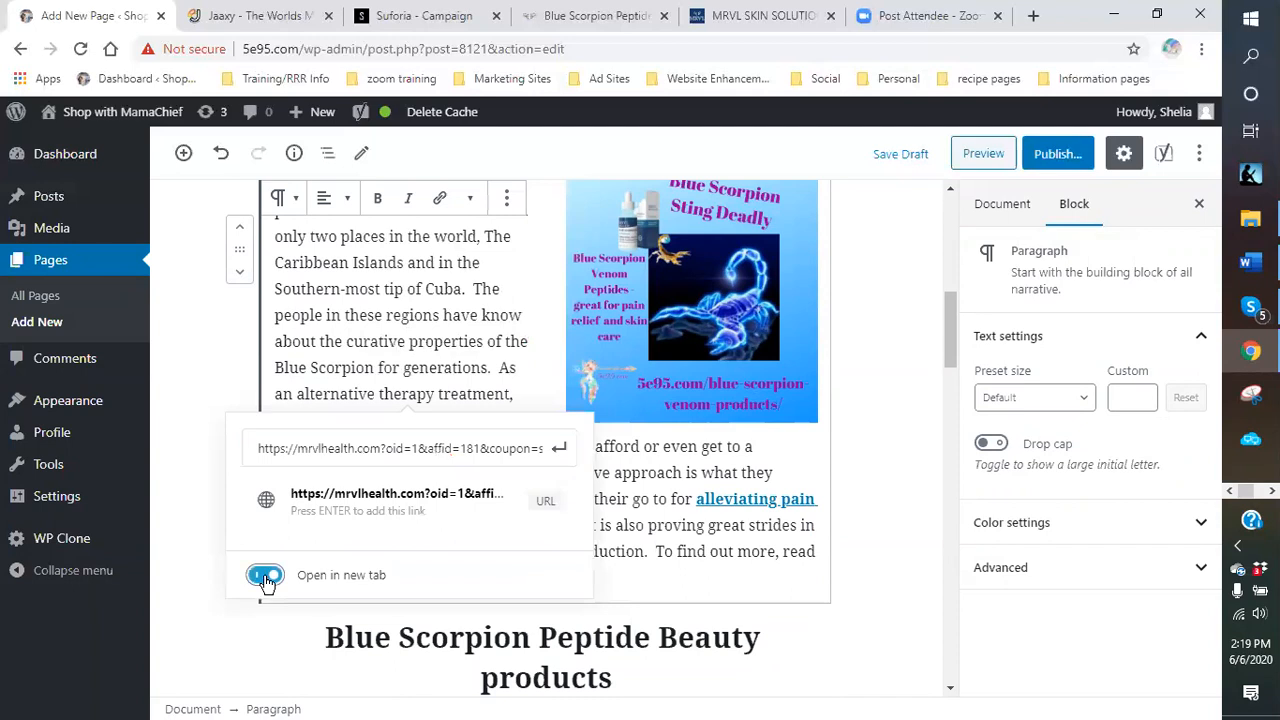
left_click(558, 448)
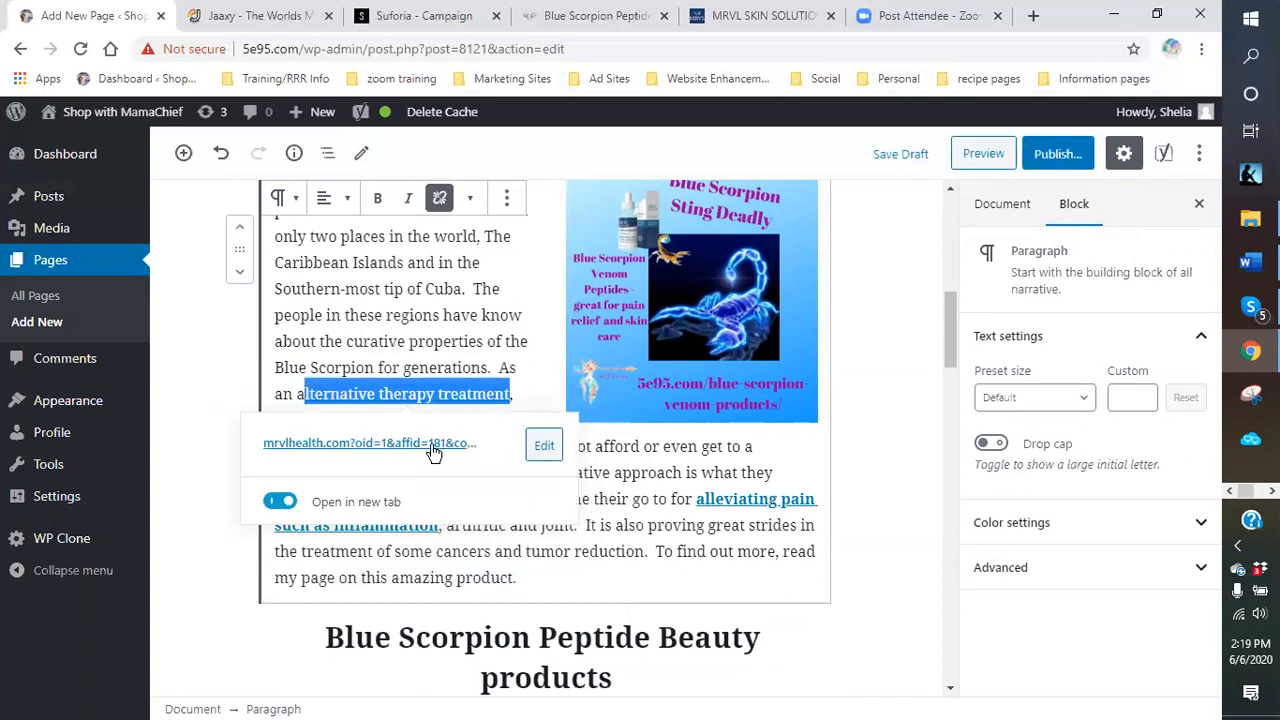
left_click(377, 197)
left_click(530, 360)
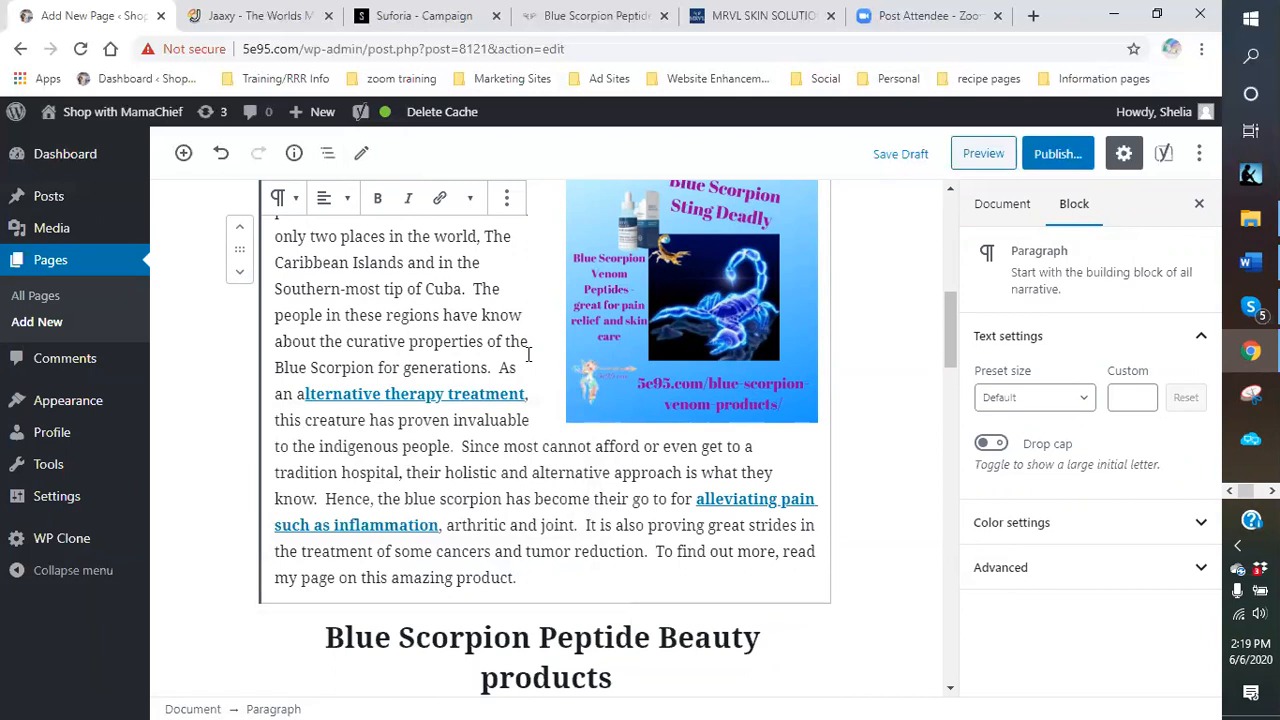
scroll(530, 355, "down", 5)
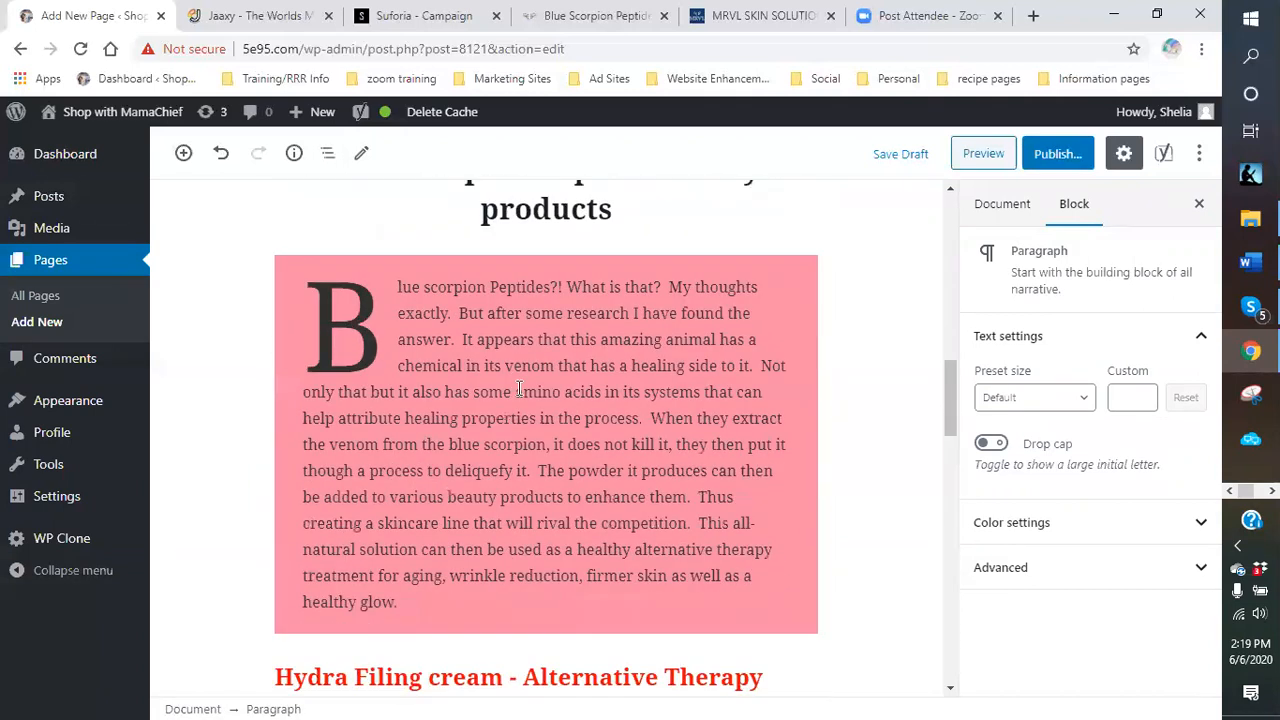
left_click(398, 16)
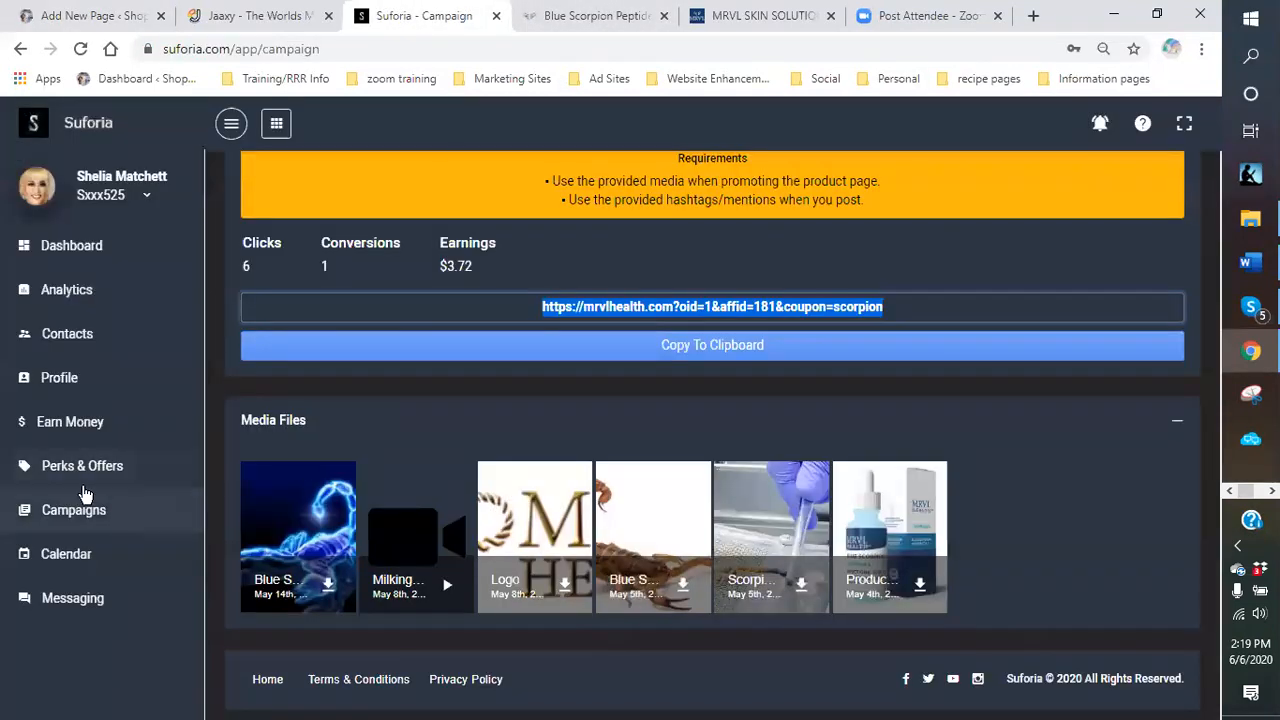
Open the MRVL Beauty campaign from the In Progress campaigns.
left_click(78, 514)
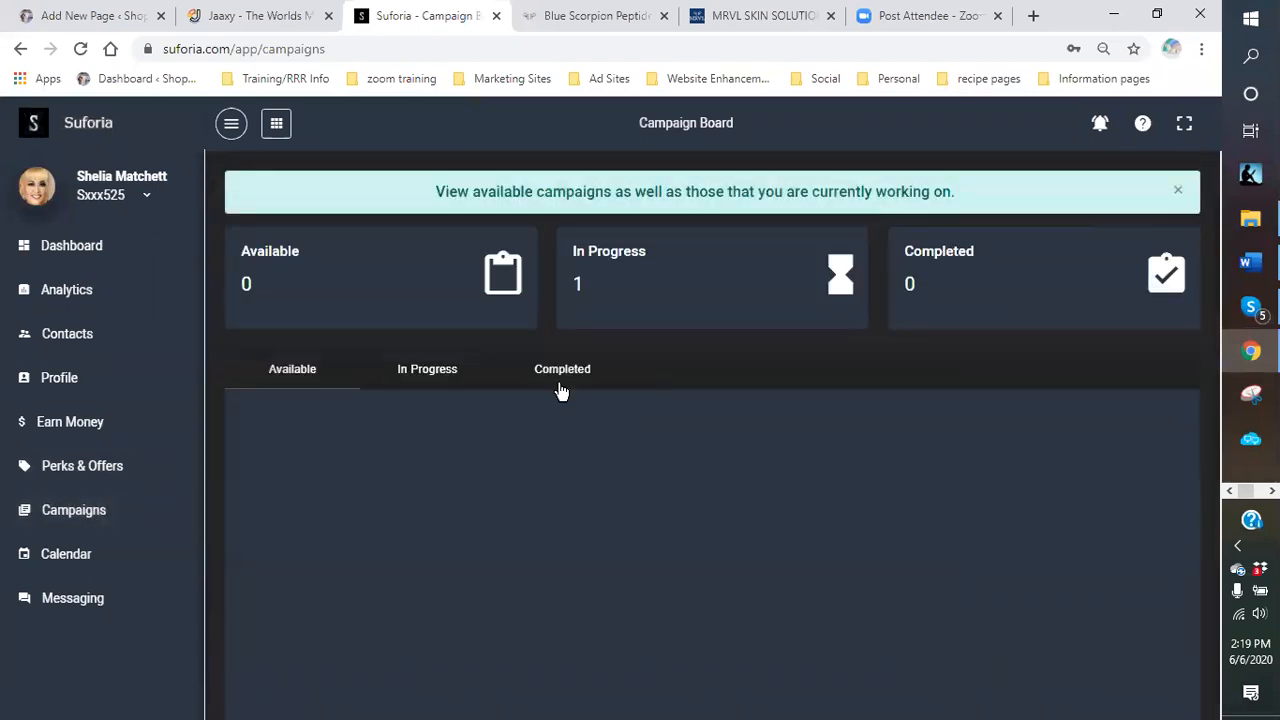
left_click(412, 375)
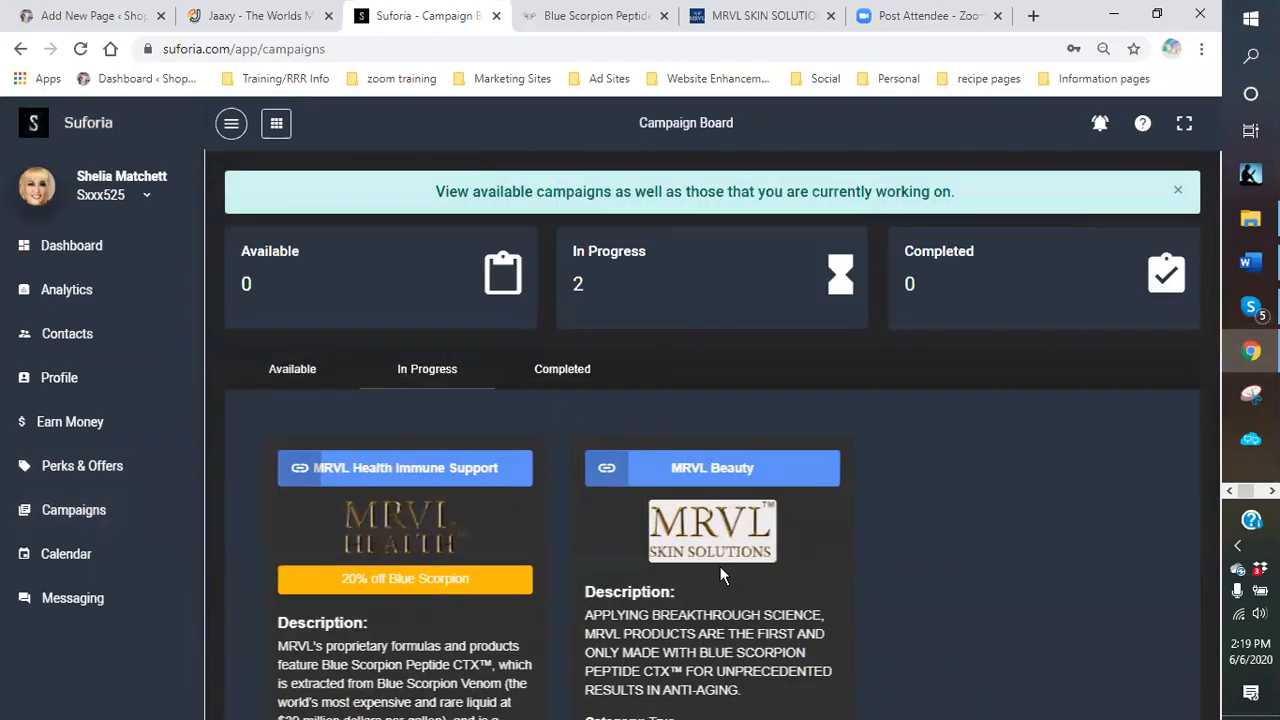
scroll(720, 566, "down", 4)
left_click(708, 537)
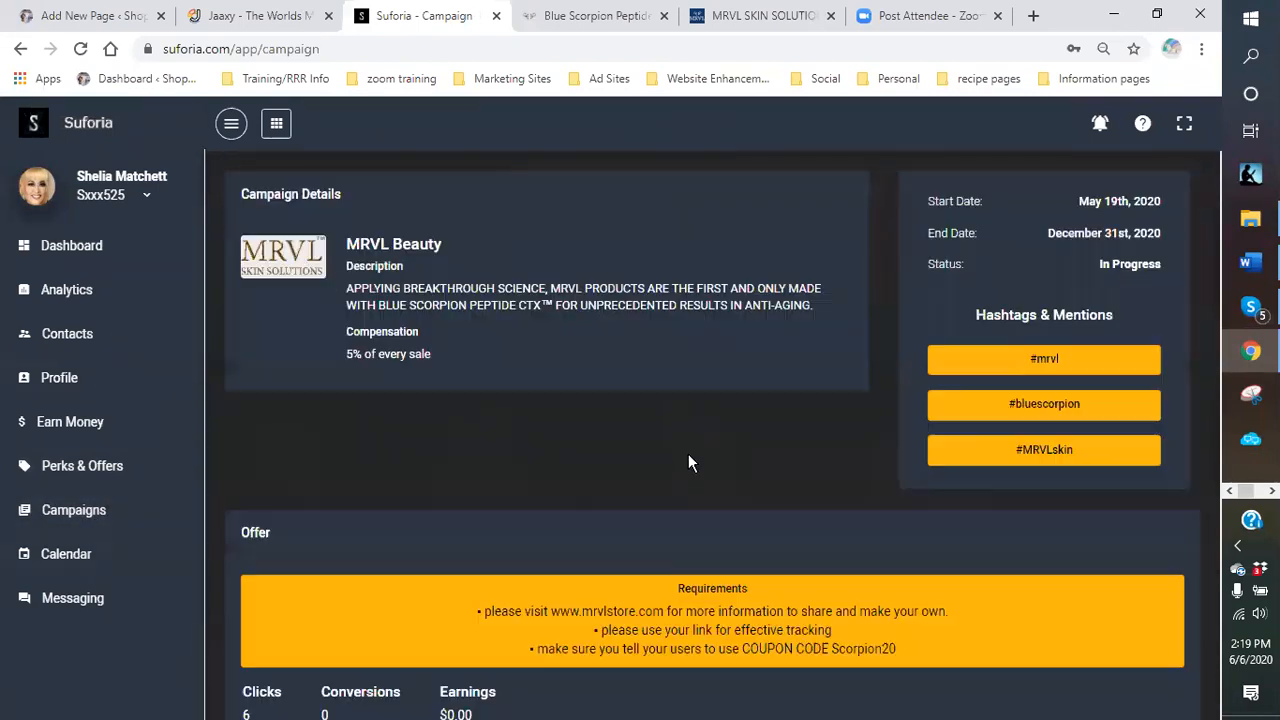
Copy the MRVL Beauty mrvlstore.com affiliate link and return to the WordPress draft.
scroll(688, 461, "down", 3)
left_click_drag(892, 474, 528, 479)
right_click(556, 480)
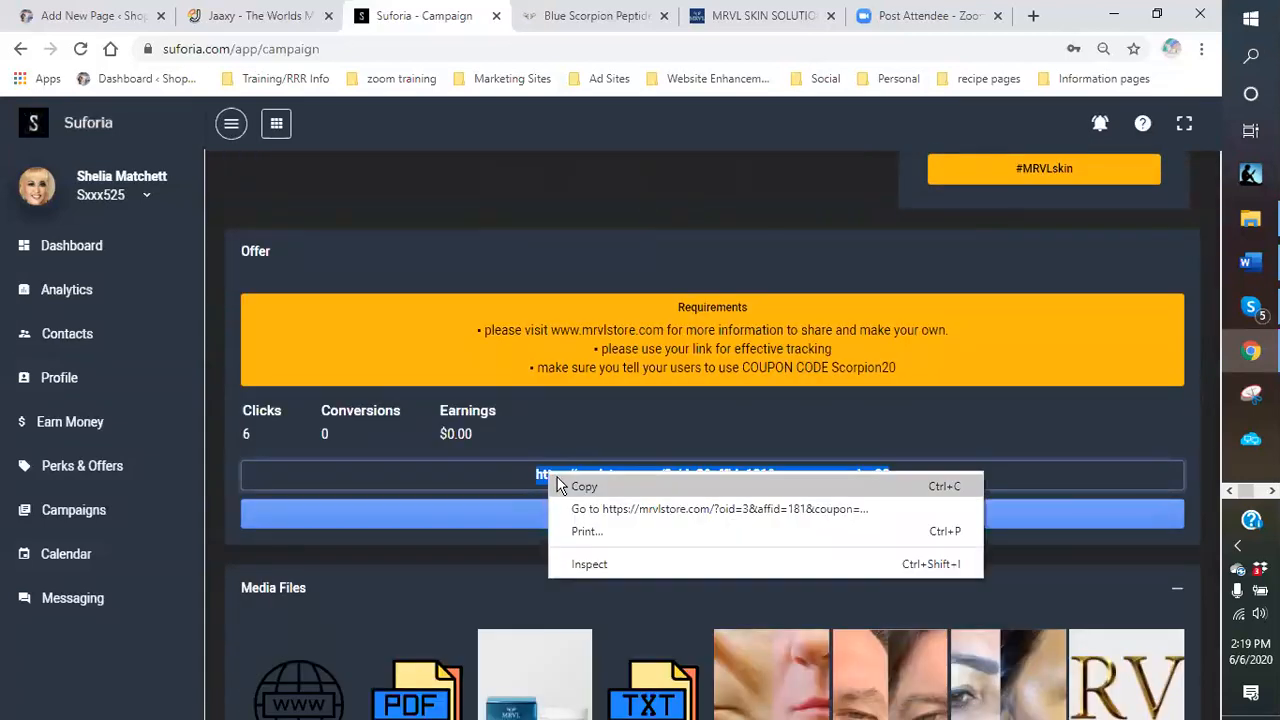
left_click(579, 488)
left_click(95, 20)
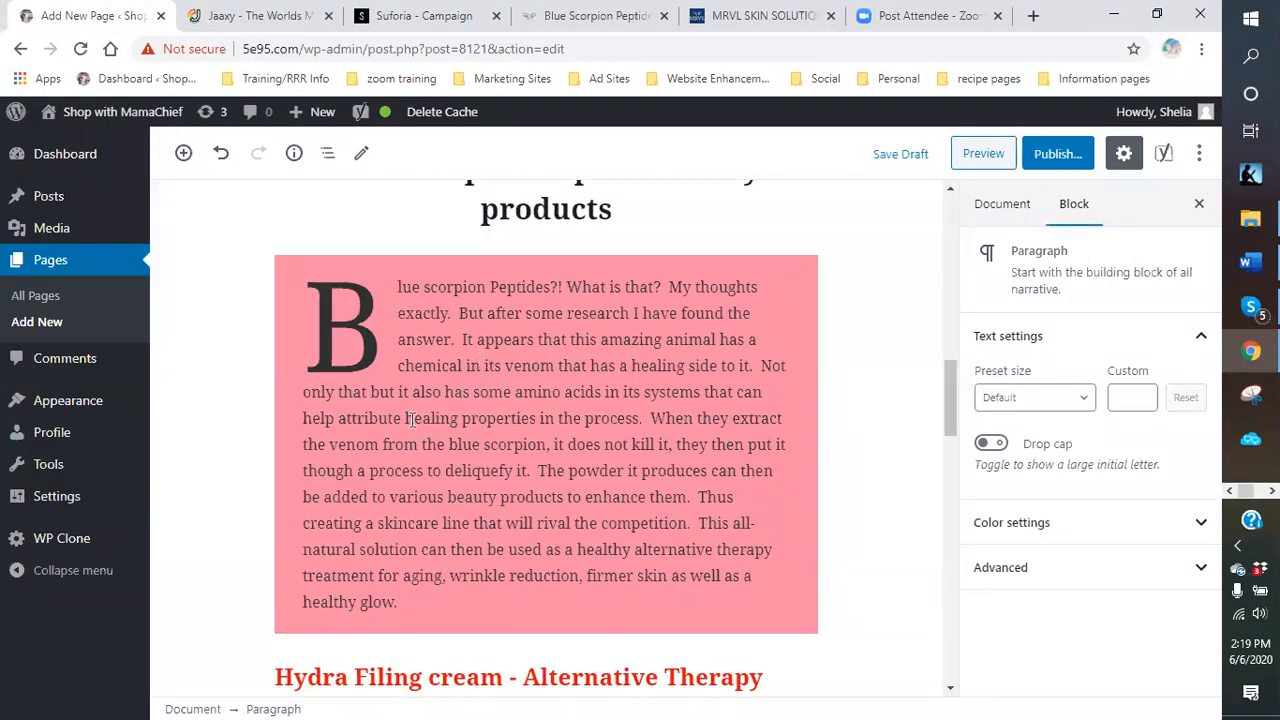
Link 'help attribute healing properties' to the mrvlstore.com URL, opening in a new tab.
left_click_drag(338, 420, 423, 443)
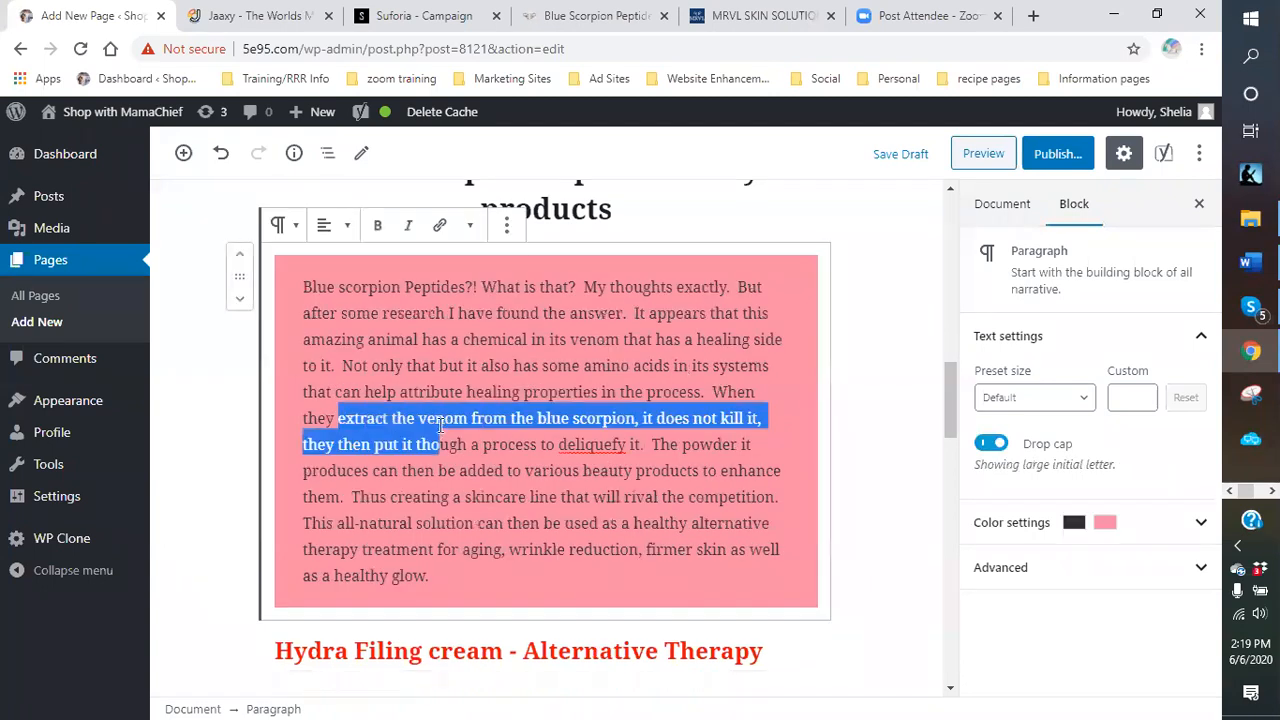
left_click(355, 392)
left_click_drag(428, 393, 600, 394)
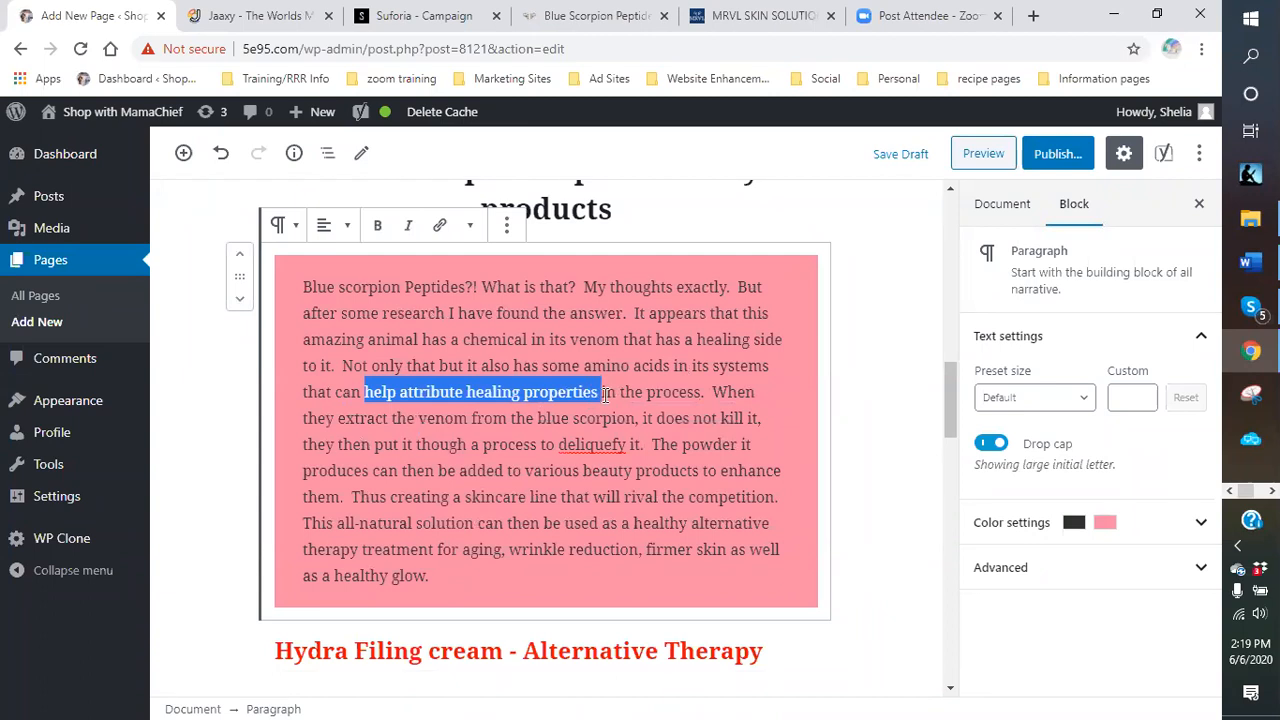
left_click(439, 225)
right_click(391, 470)
left_click(429, 315)
left_click(281, 600)
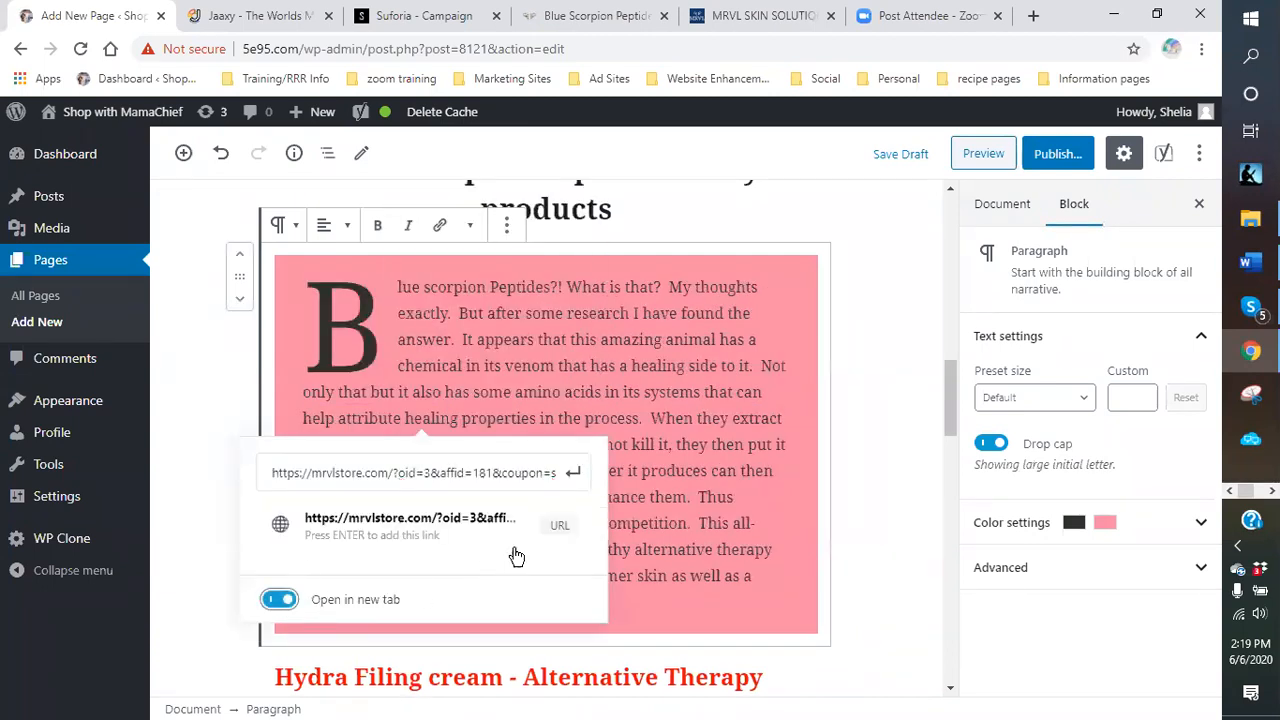
left_click(573, 472)
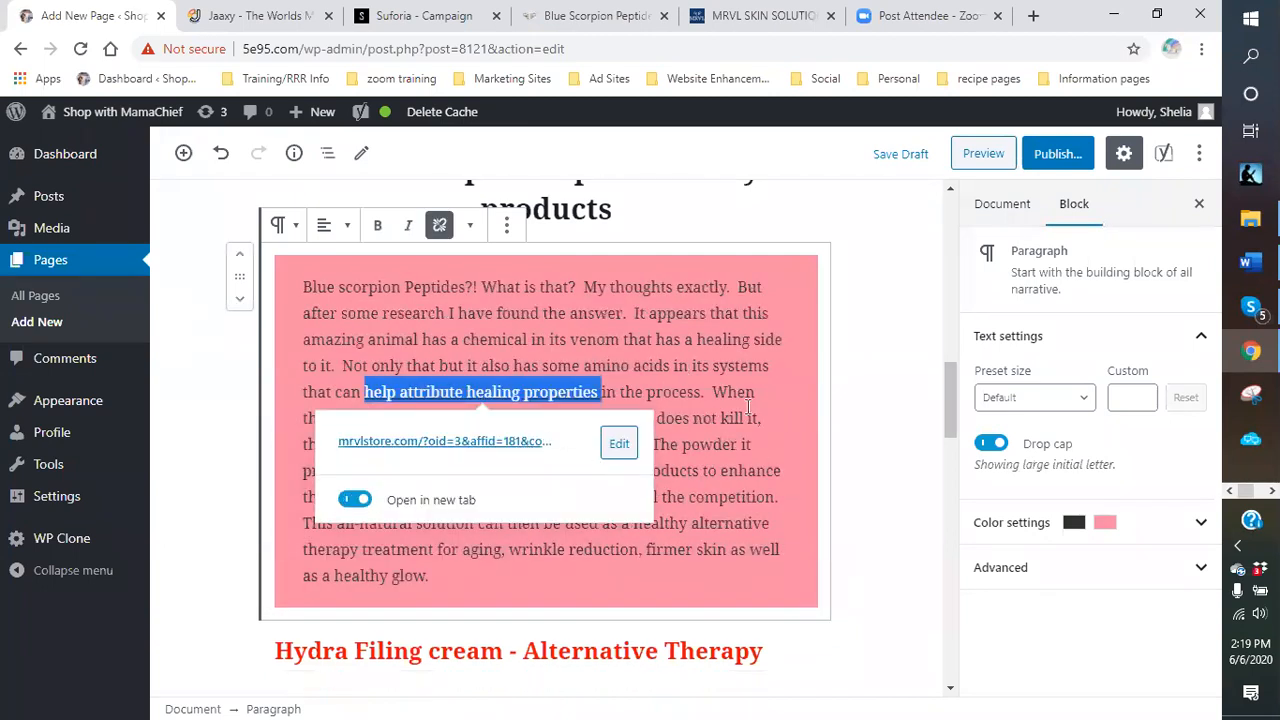
Make the linked phrase 'help attribute healing properties' bold.
left_click(864, 393)
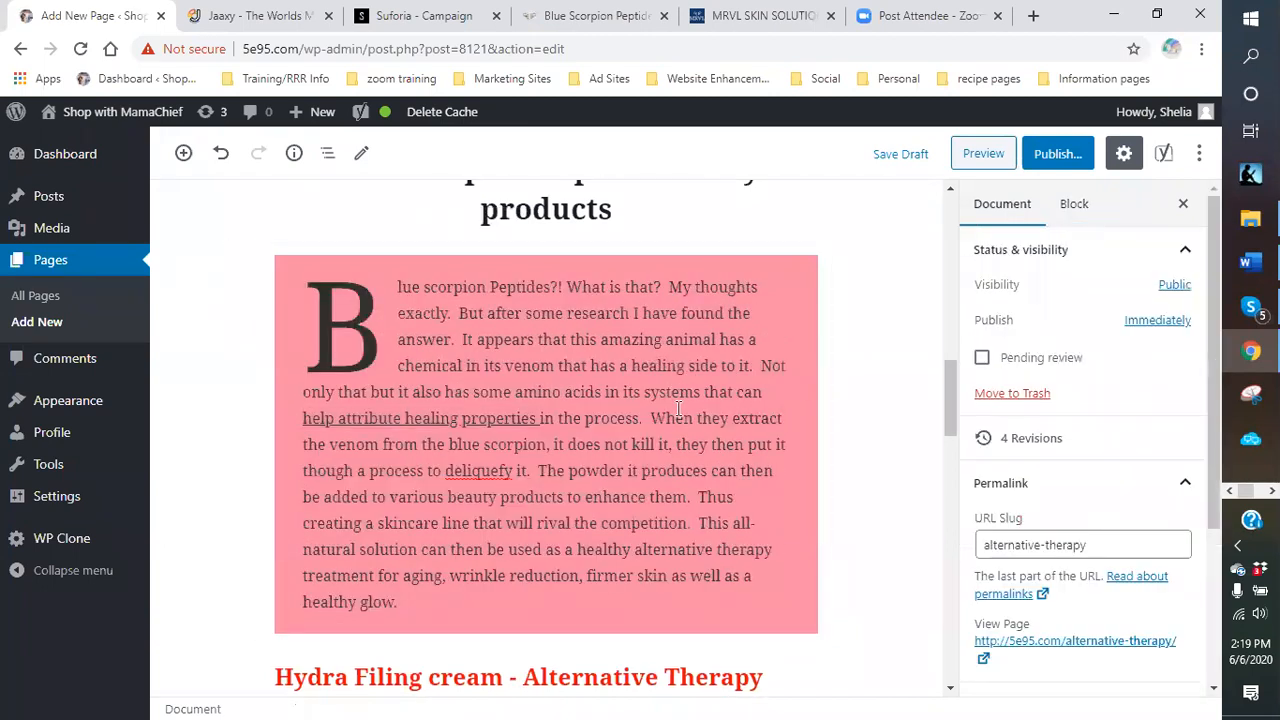
left_click(418, 425)
left_click(380, 228)
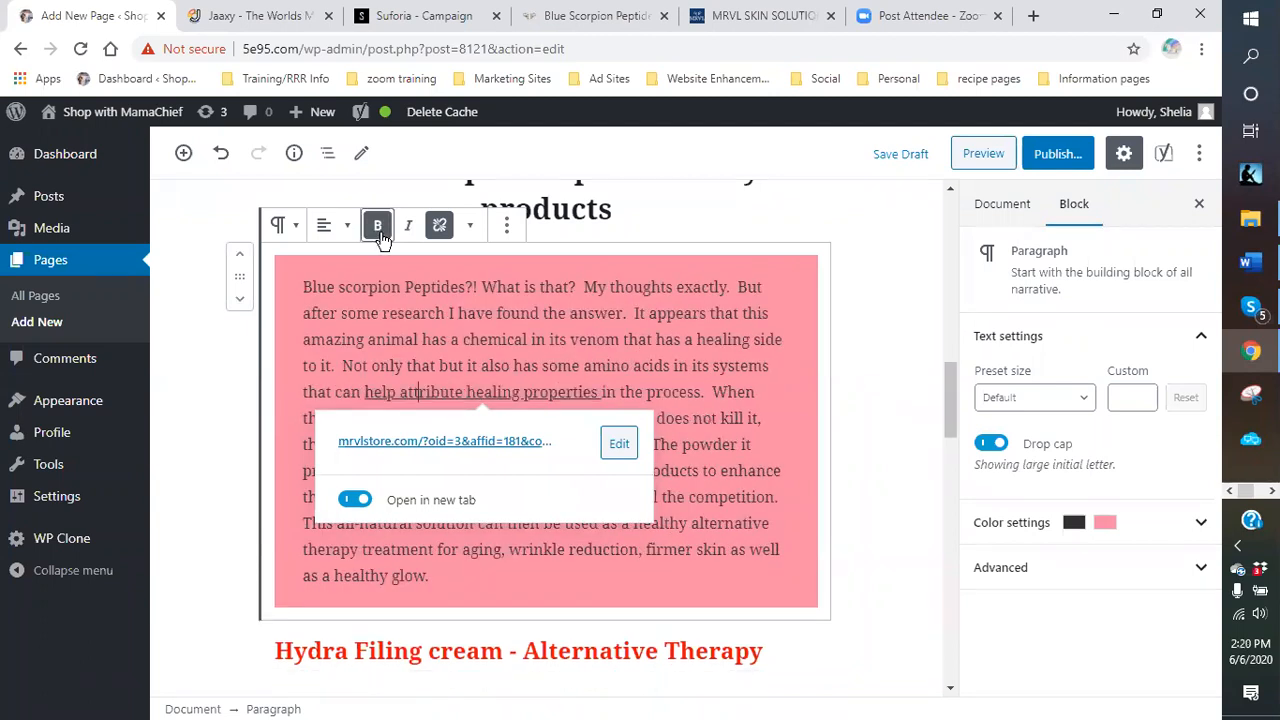
mouse_move(602, 392)
left_mouse_down()
mouse_move(367, 395)
mouse_move(602, 393)
left_mouse_up()
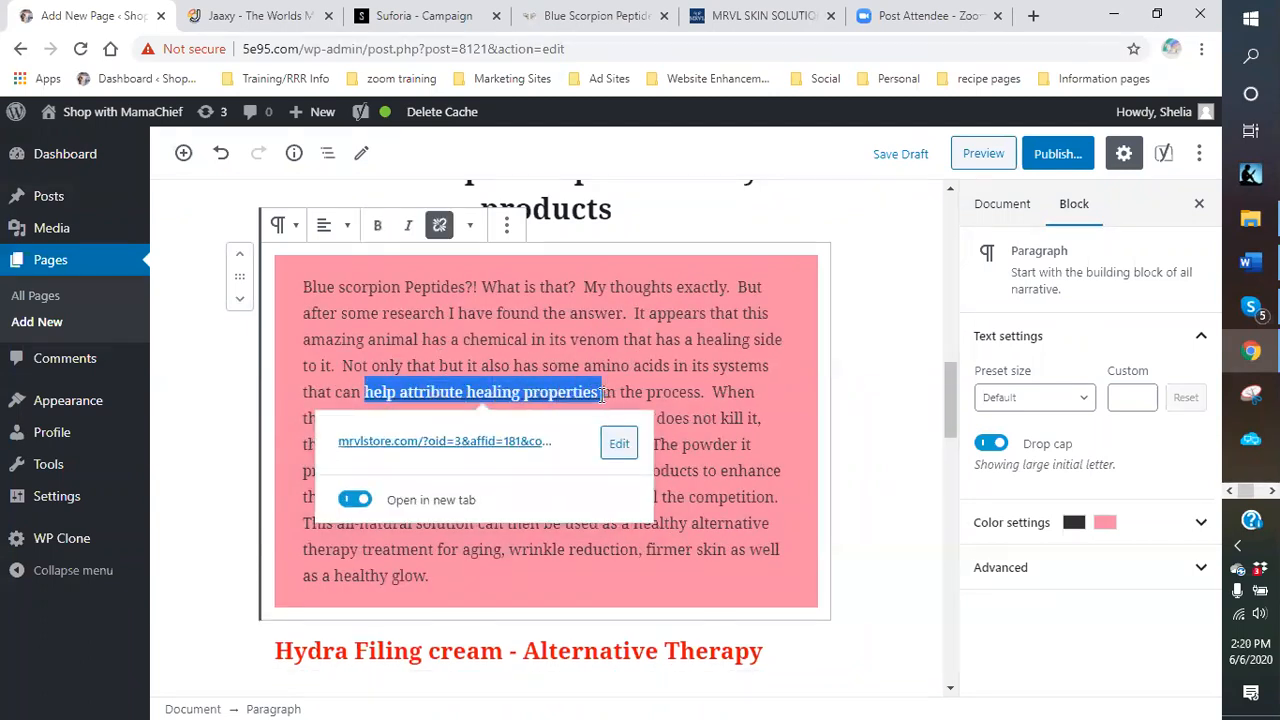
left_click(376, 226)
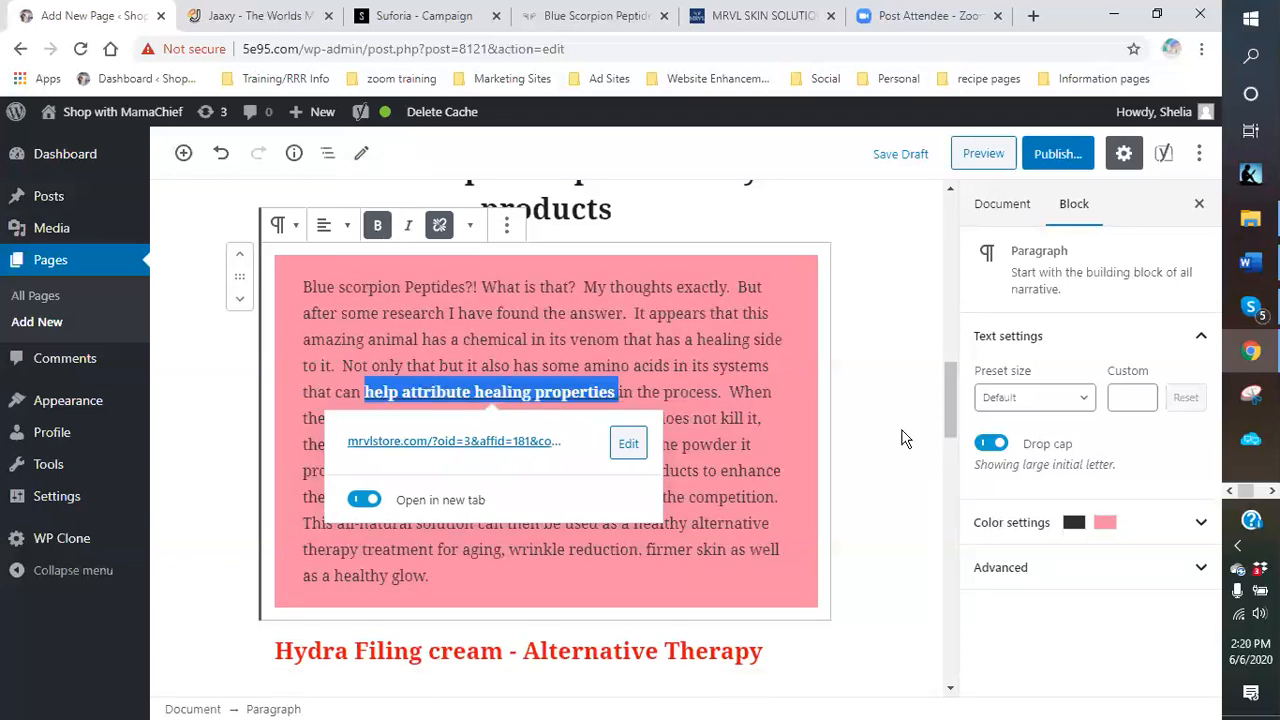
left_click(838, 448)
Select 'Absolute Wrinkle Correction Creme' in the Wrinkle Correction Classic block.
scroll(535, 410, "down", 5)
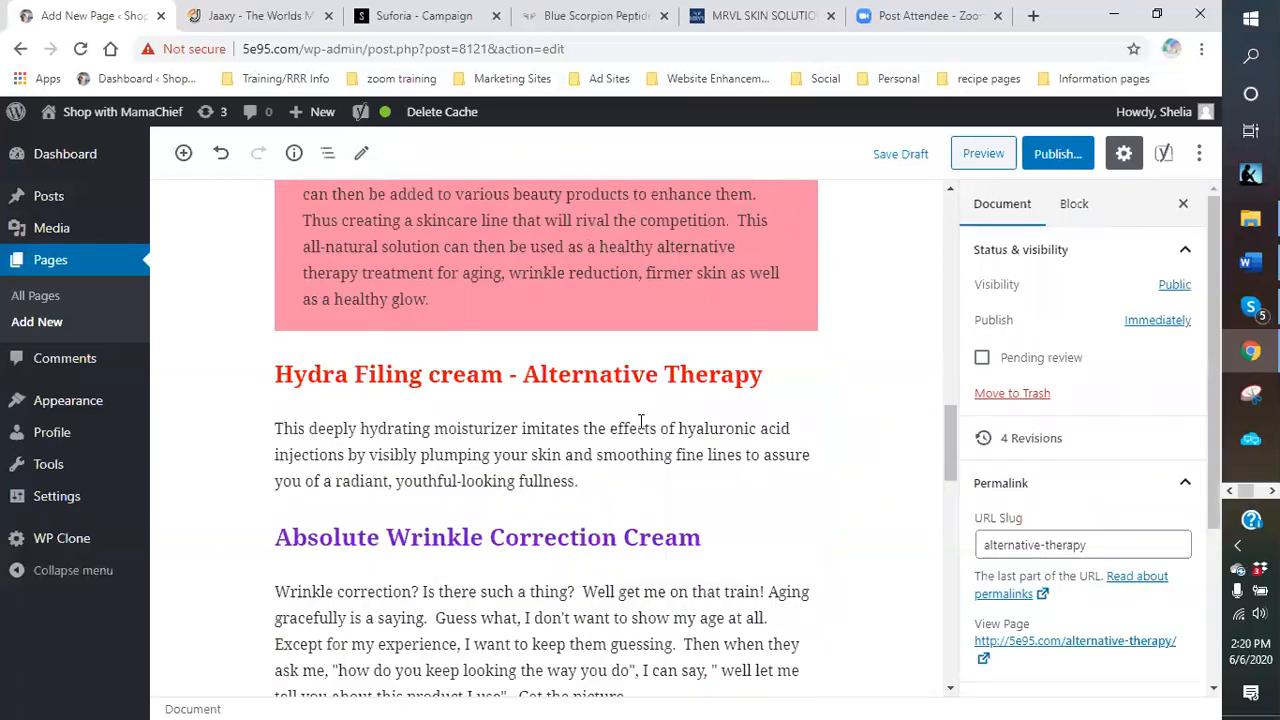
scroll(535, 410, "down", 3)
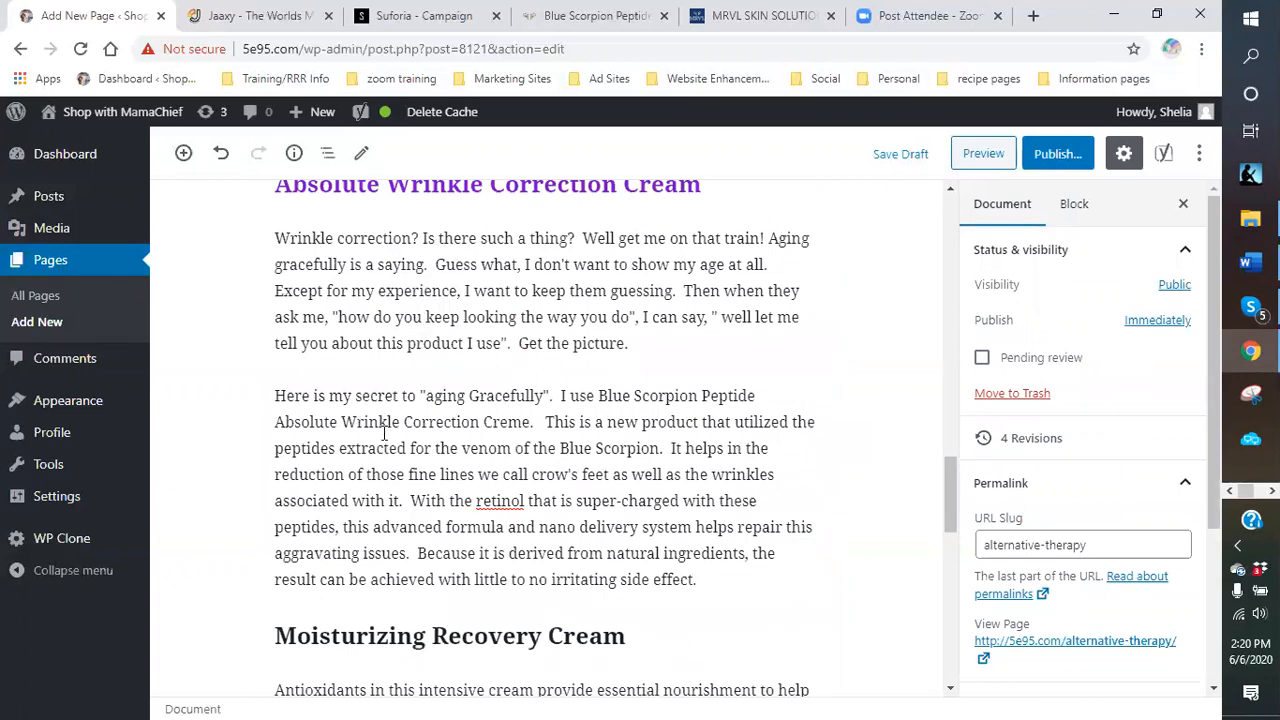
left_click(278, 421)
left_click_drag(277, 488, 535, 489)
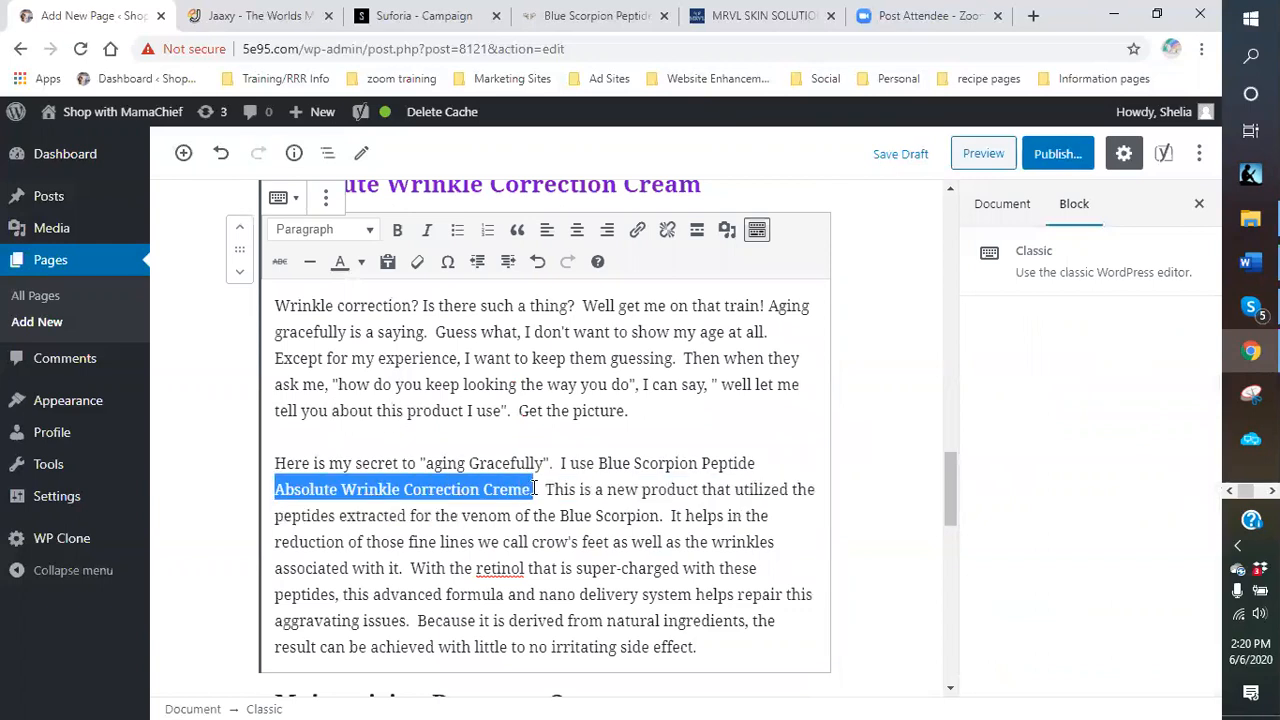
Link 'Absolute Wrinkle Correction Creme' to the mrvlstore.com URL, opening in a new tab.
left_click(637, 230)
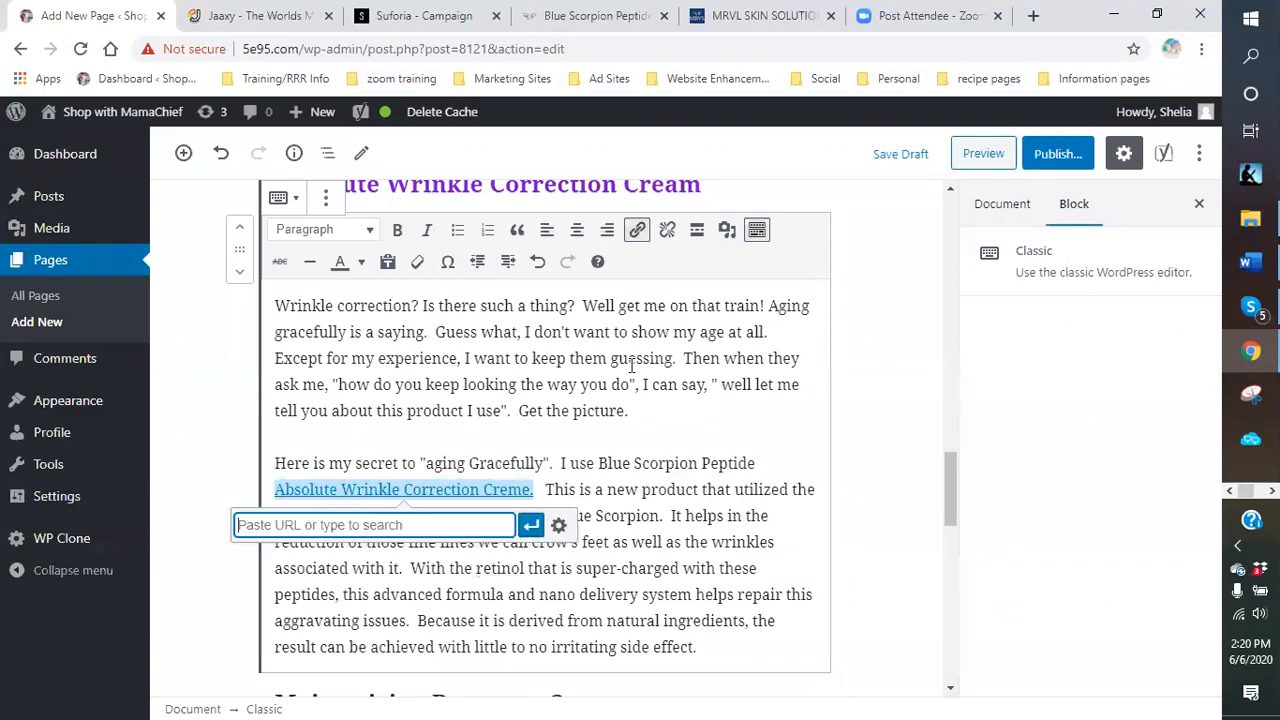
right_click(343, 525)
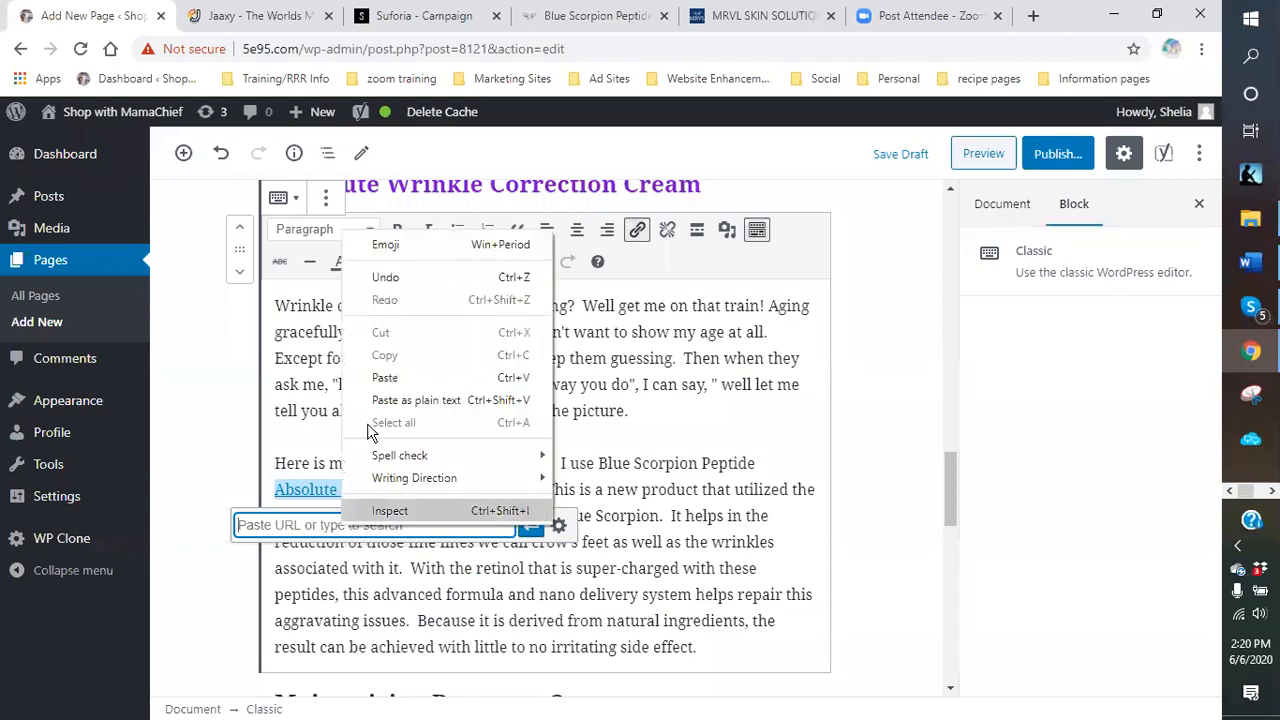
left_click(386, 374)
left_click(558, 525)
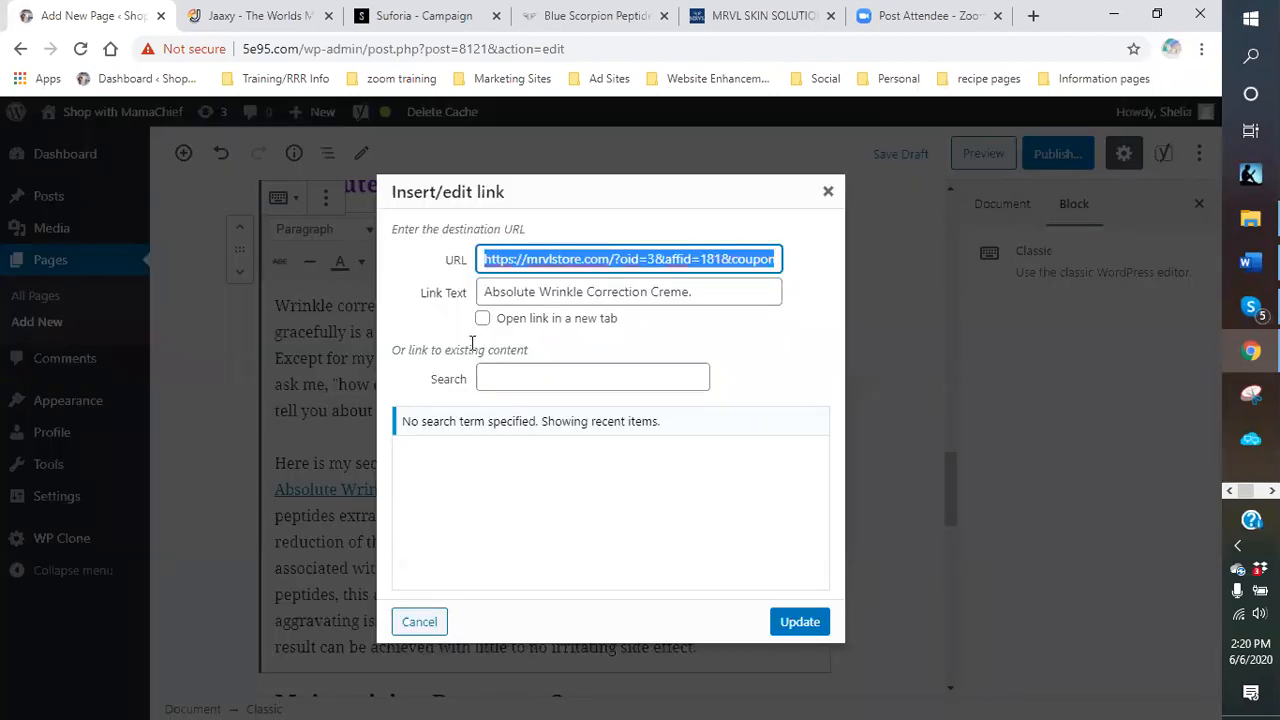
left_click(482, 320)
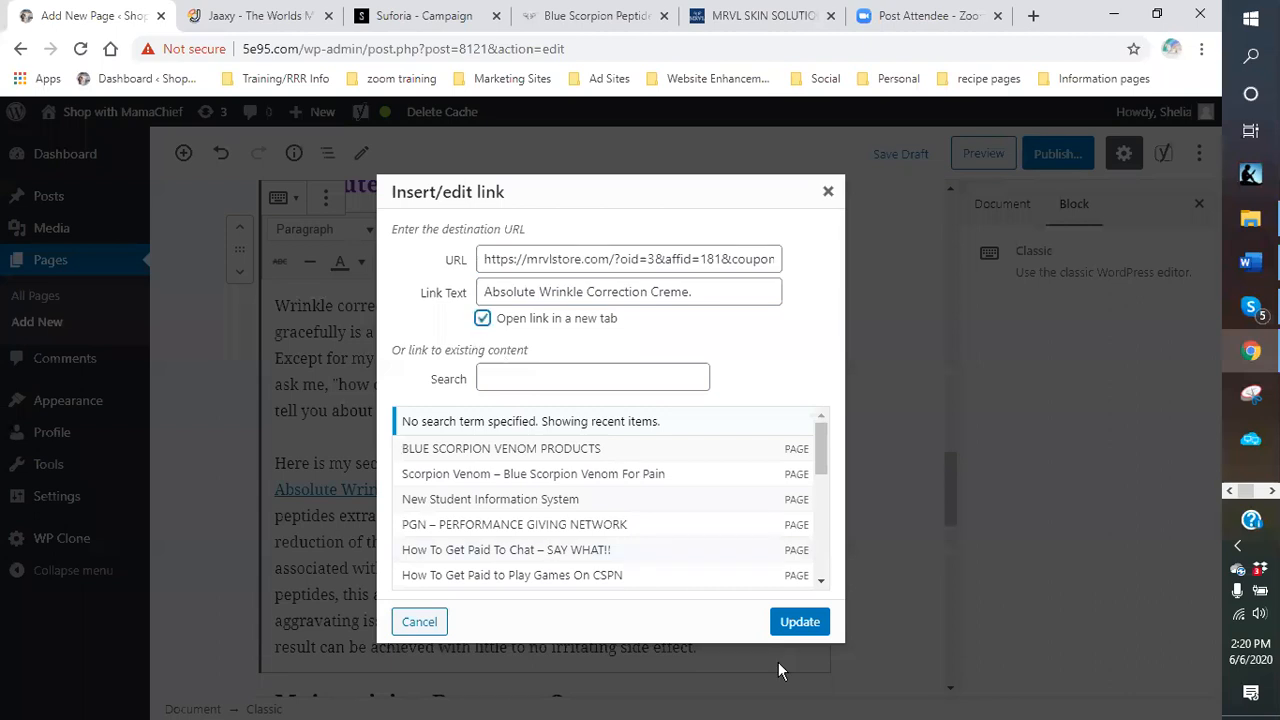
left_click(800, 622)
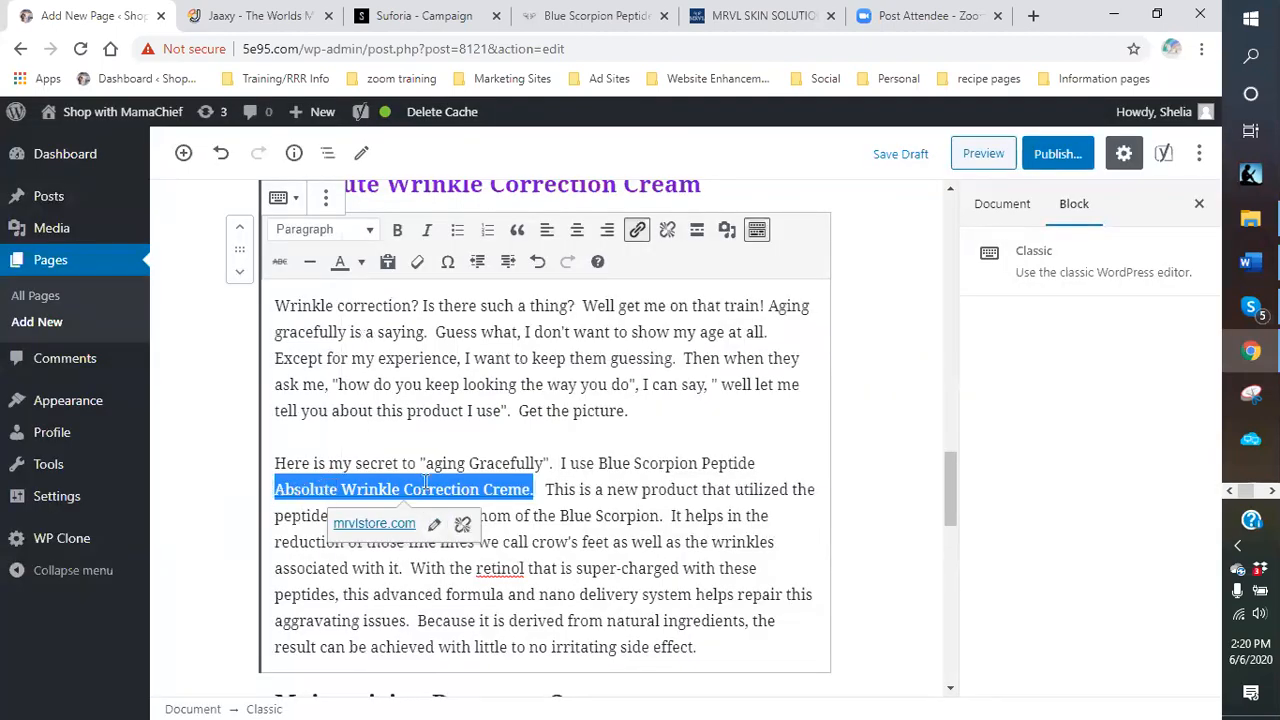
left_click(538, 490)
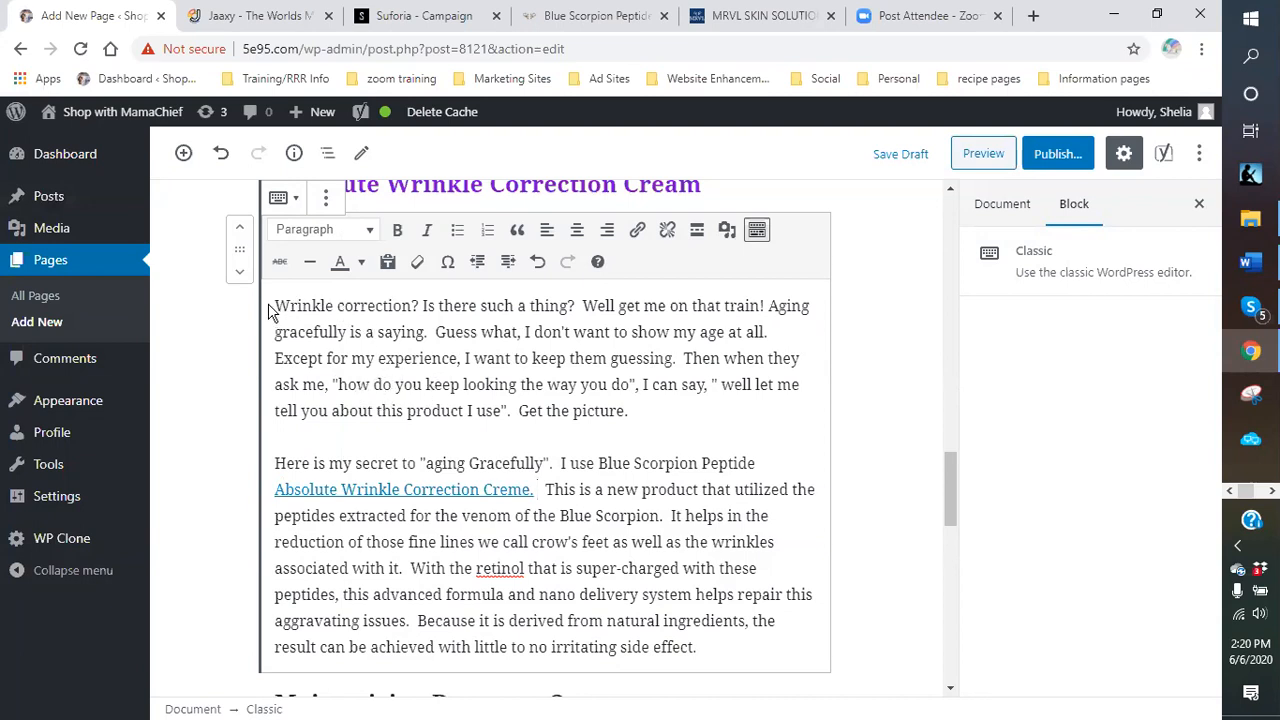
Make 'Wrinkle correction' a bold, purple mrvlstore.com link opening in a new tab.
left_click_drag(276, 305, 414, 307)
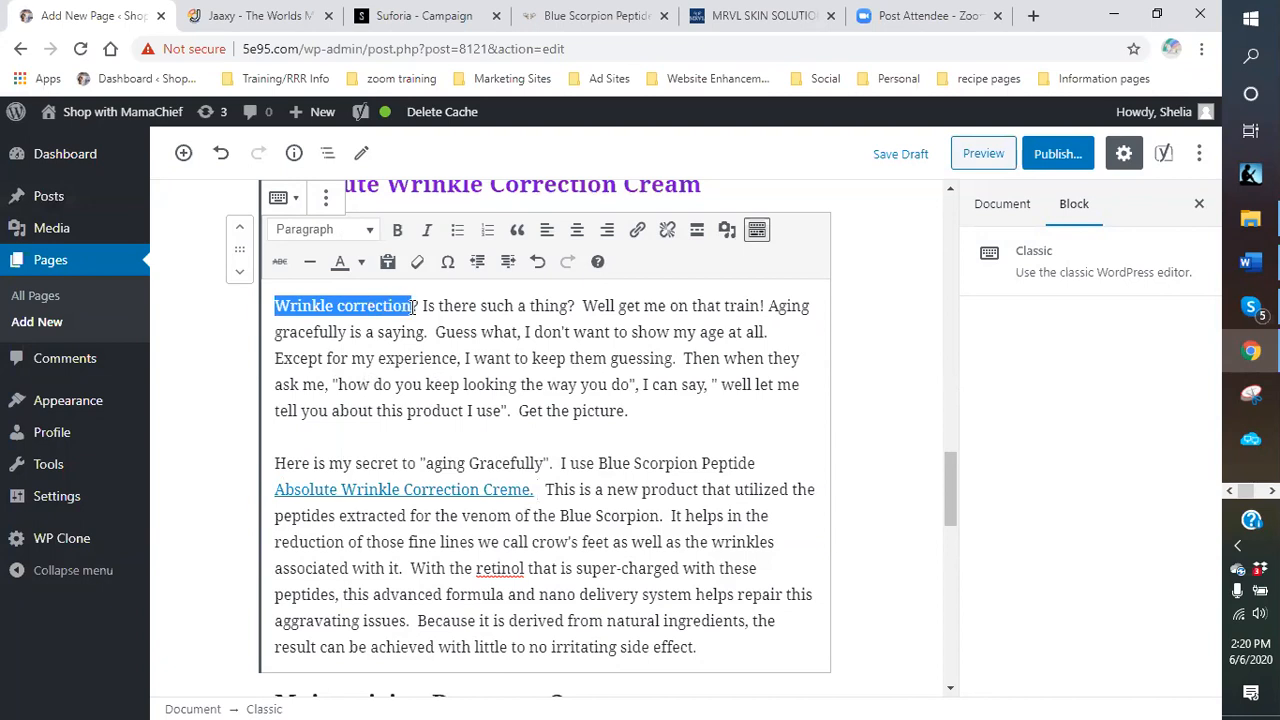
left_click(637, 231)
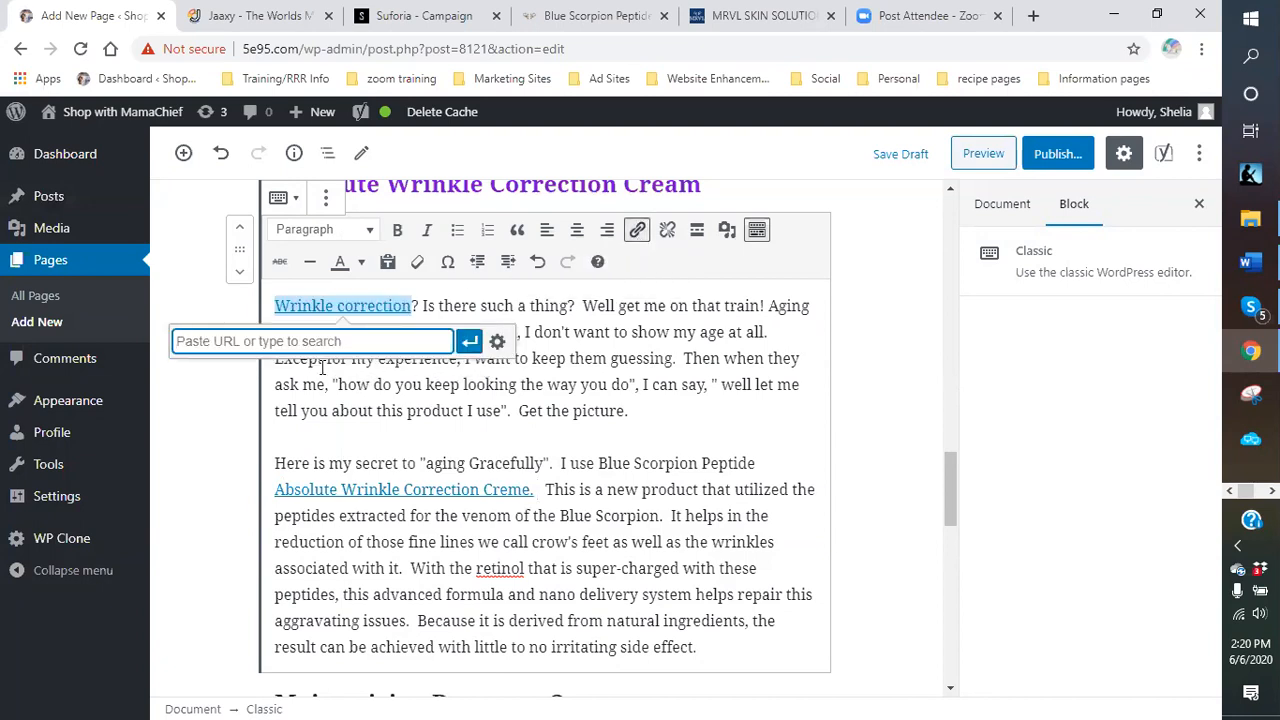
right_click(268, 347)
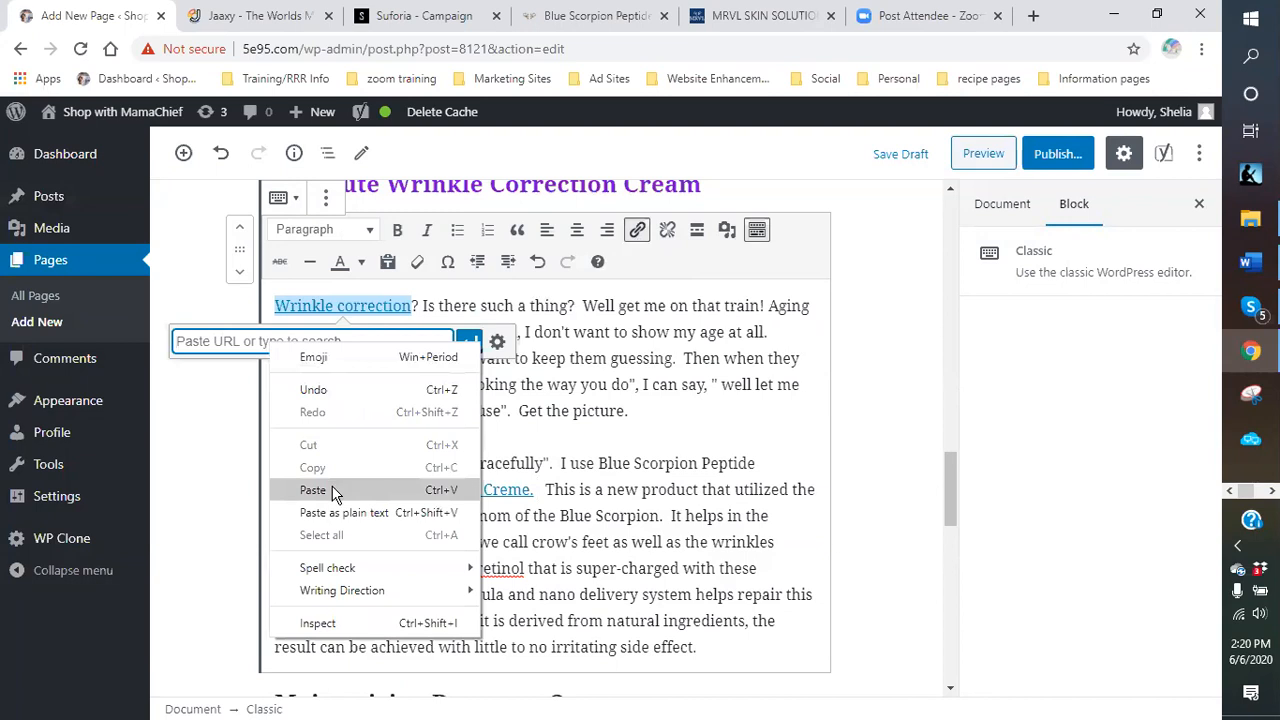
left_click(334, 489)
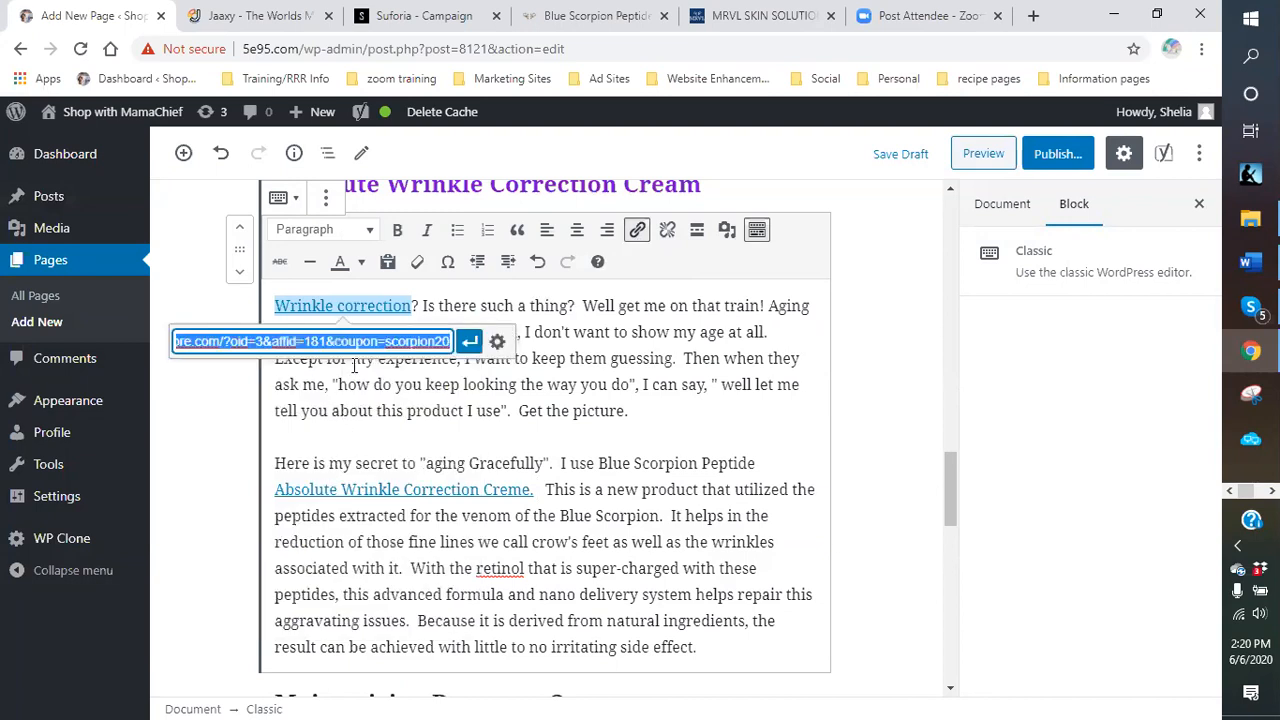
left_click(497, 343)
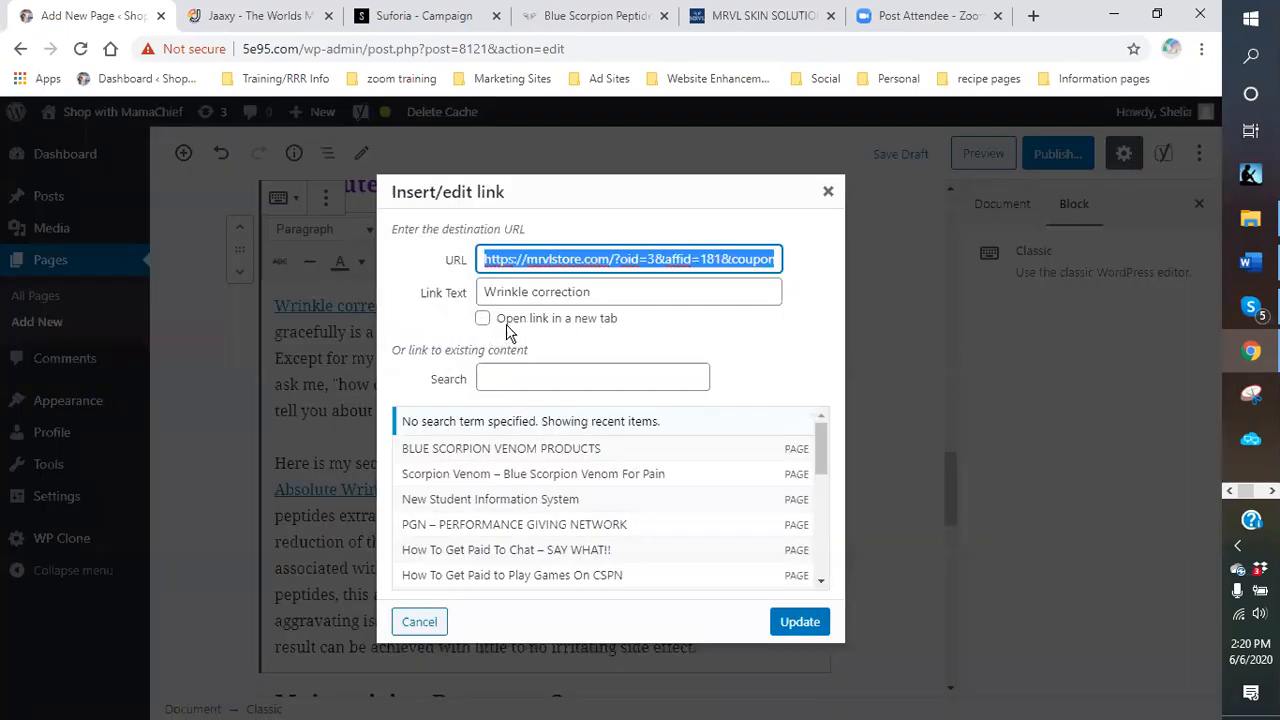
left_click(482, 318)
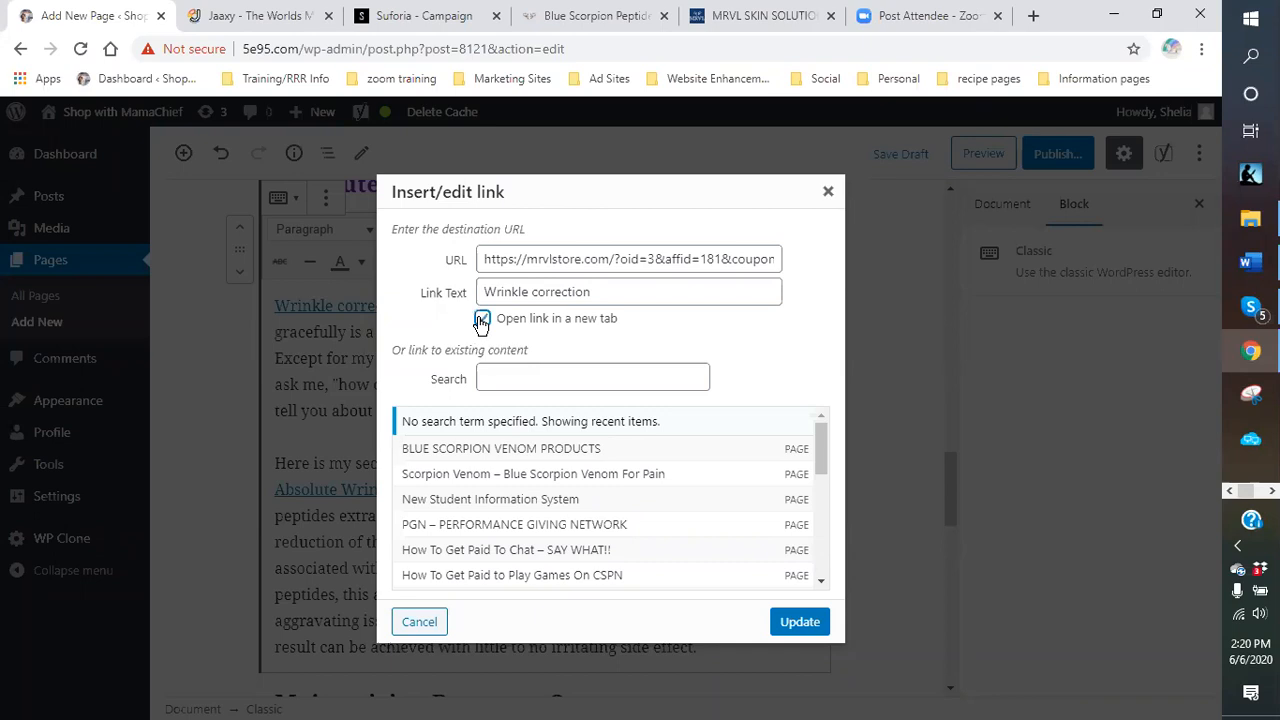
left_click(808, 623)
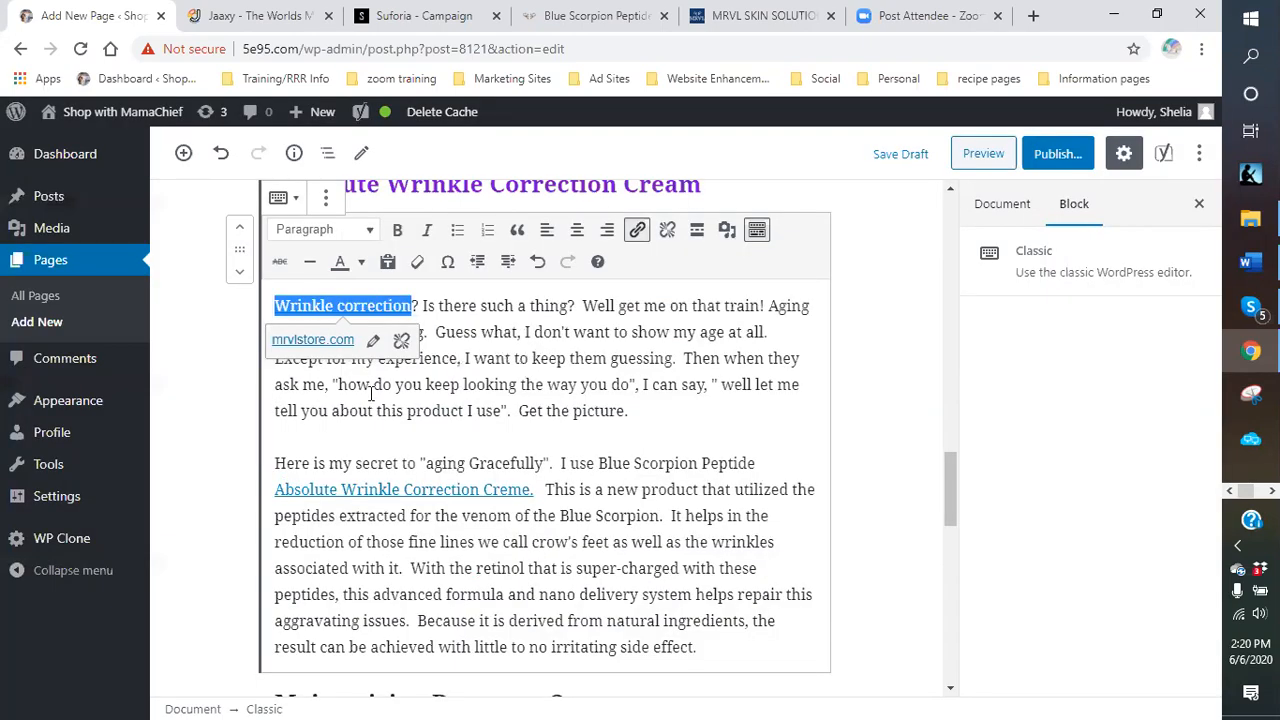
left_click(397, 233)
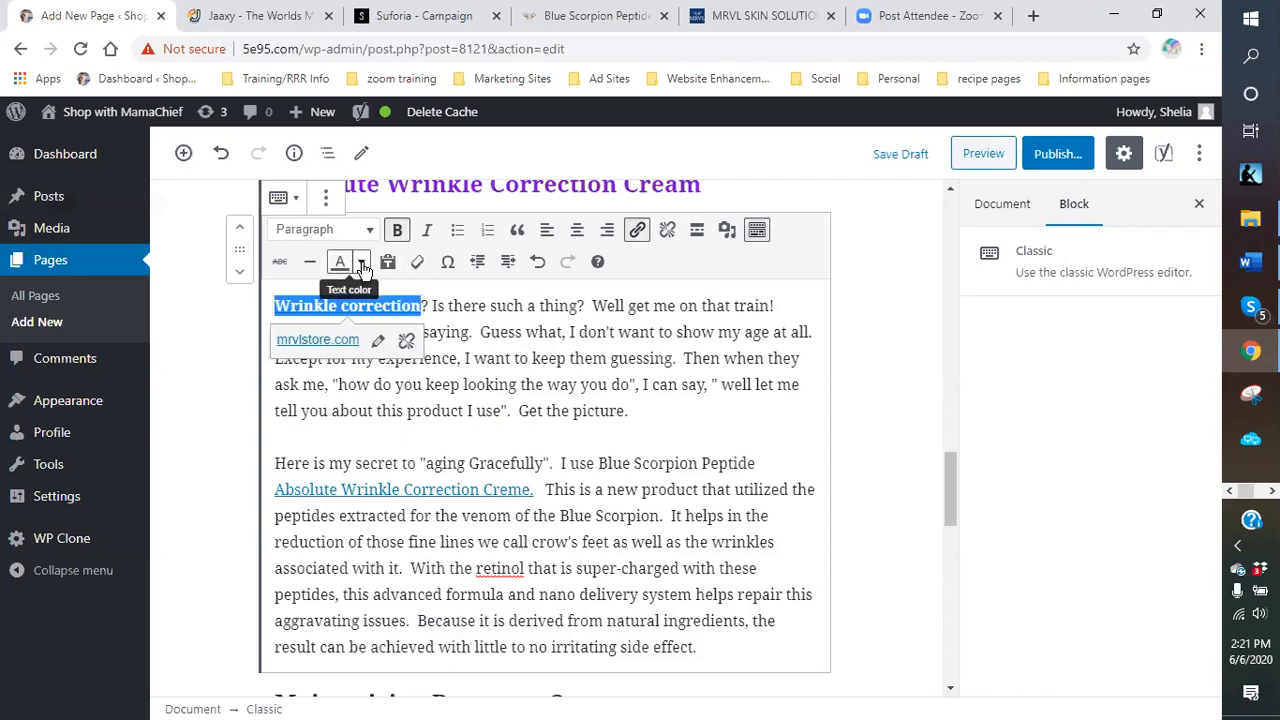
left_click(362, 263)
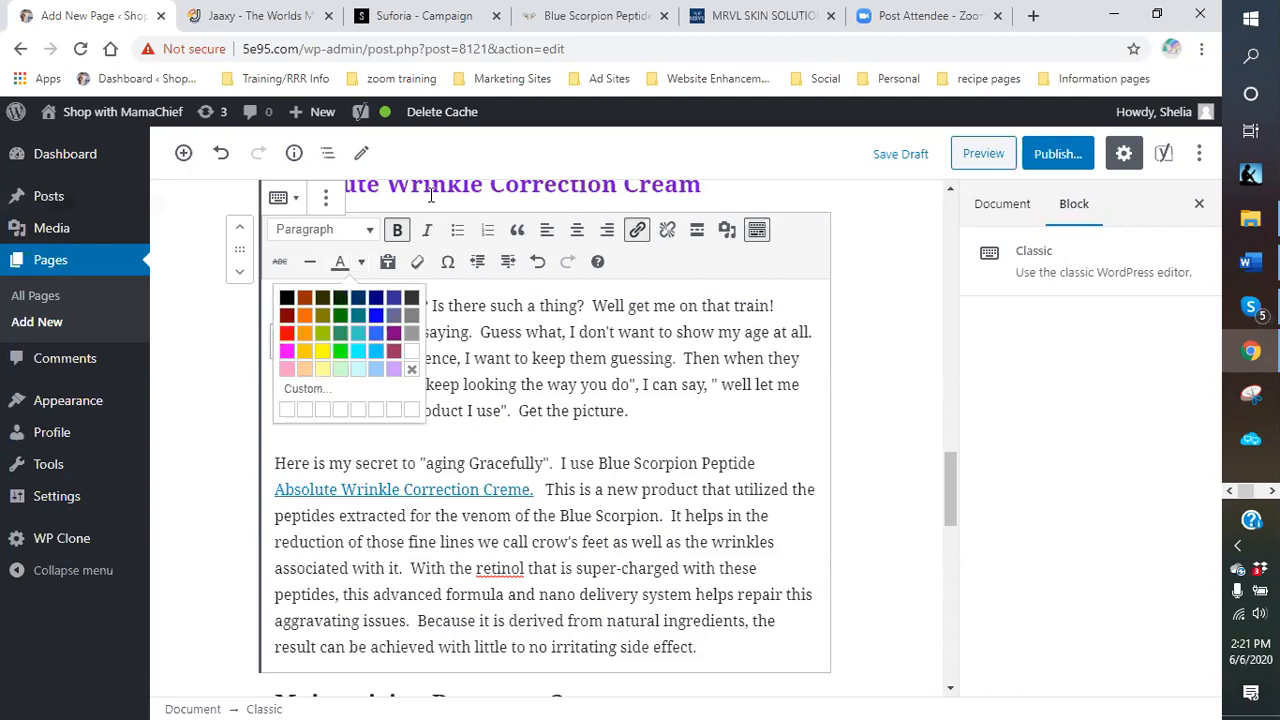
left_click(394, 340)
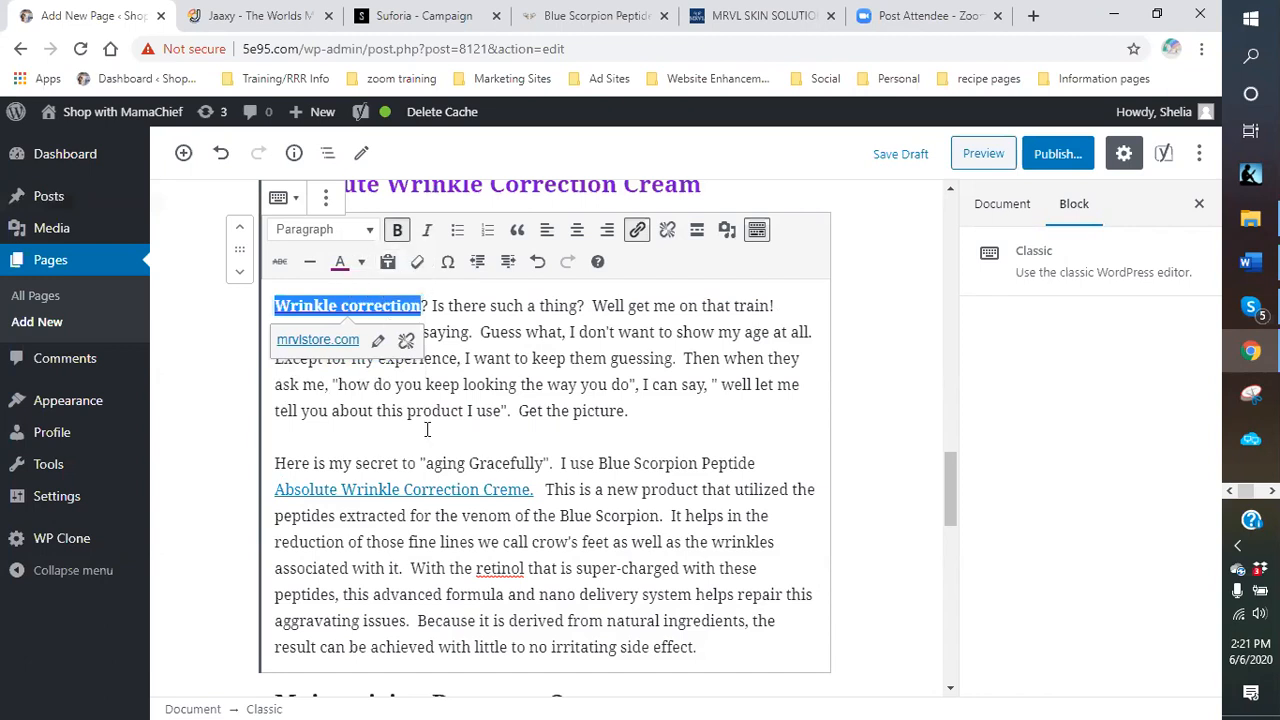
Bold the 'Absolute Wrinkle Correction Creme' link.
left_click(529, 489)
left_click_drag(533, 489, 279, 489)
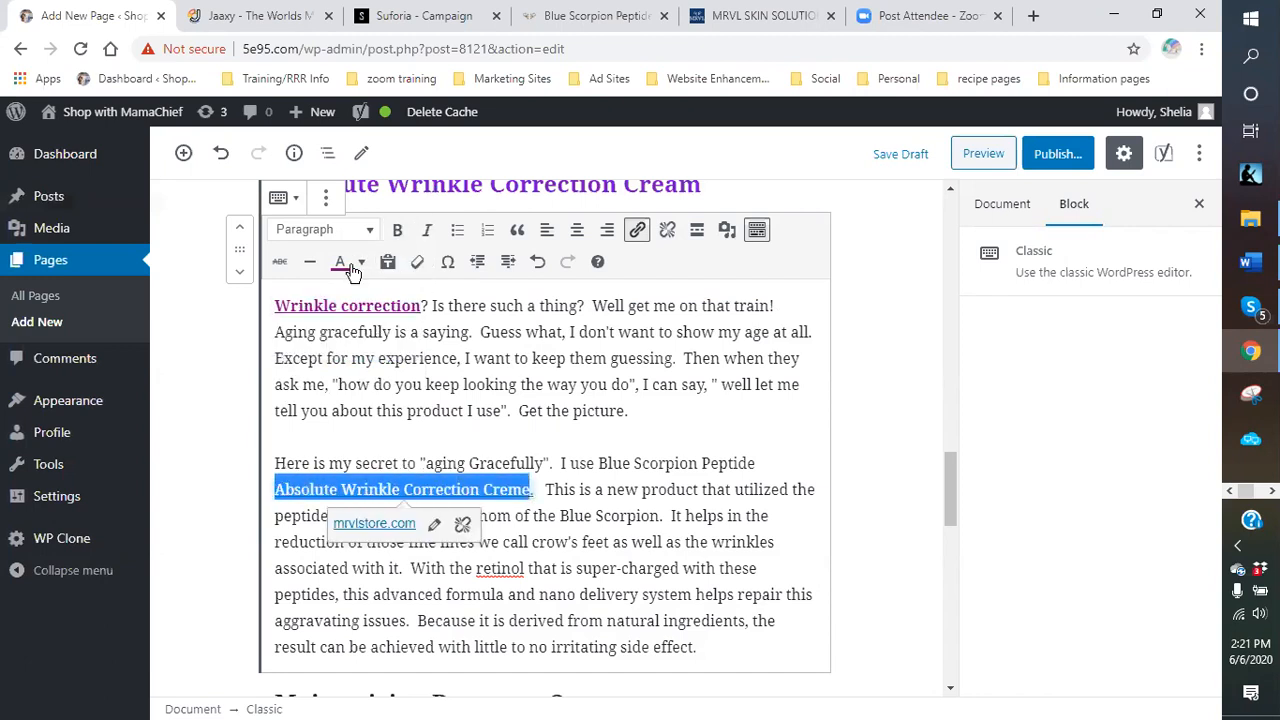
left_click(397, 230)
left_click(599, 435)
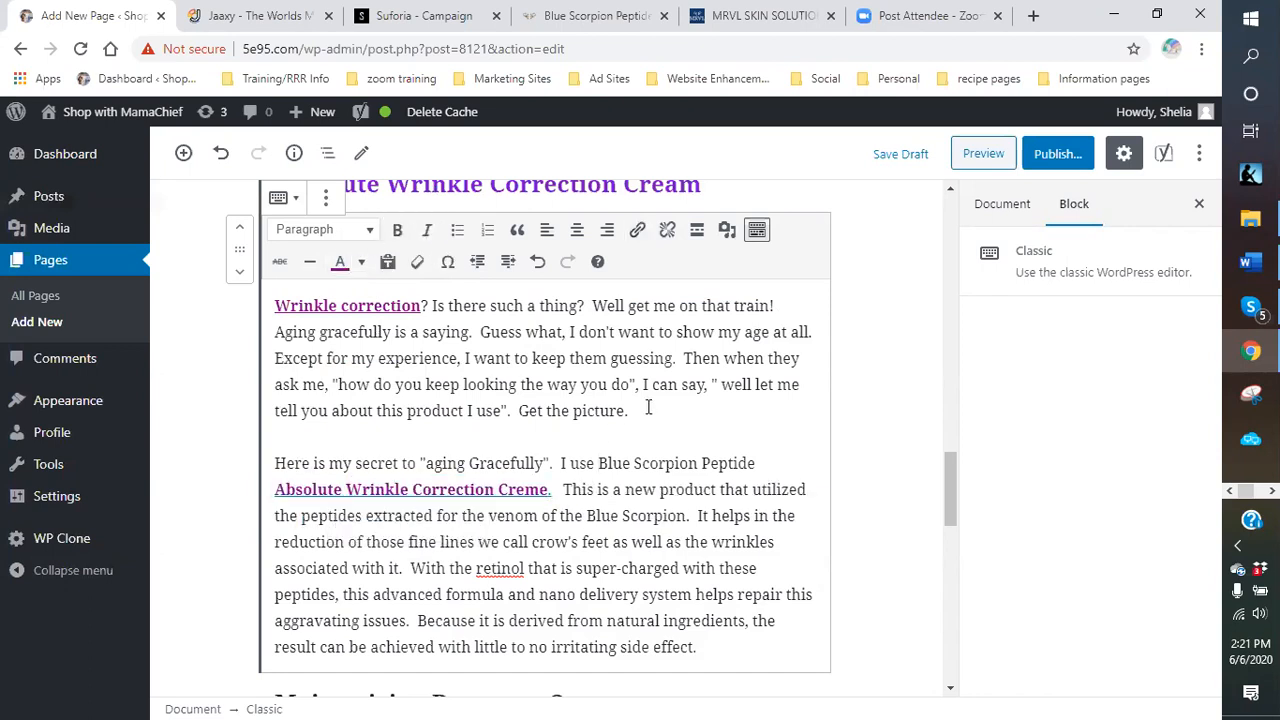
scroll(648, 407, "down", 5)
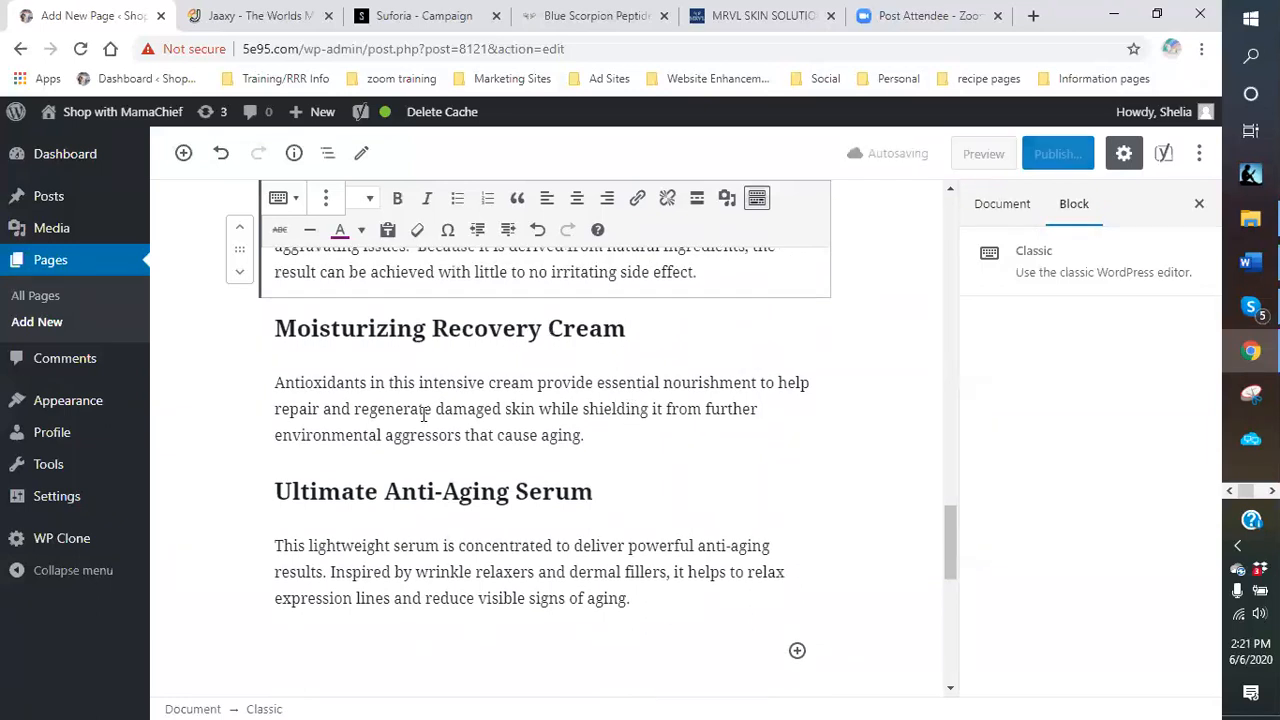
Make 'Antioxidants in this intensive cream' a bold mrvlstore.com link opening in a new tab.
left_click(627, 440)
scroll(628, 435, "down", 3)
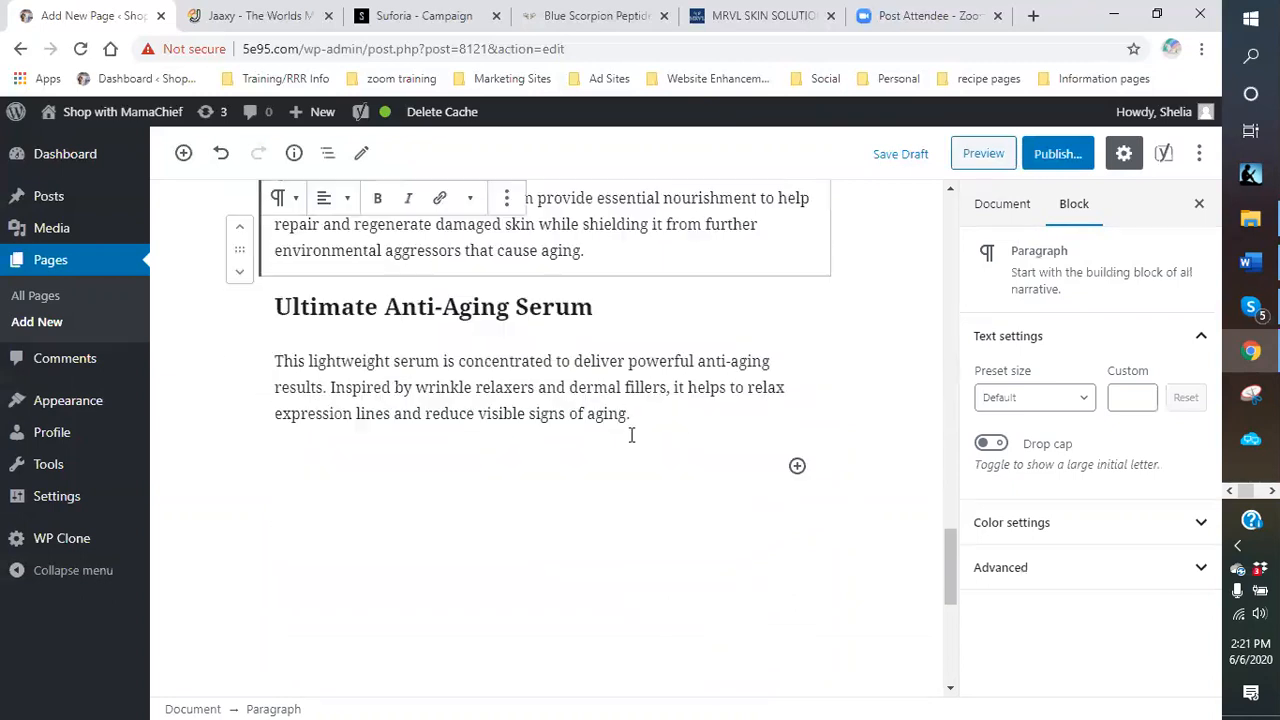
scroll(620, 435, "up", 4)
scroll(620, 435, "up", 2)
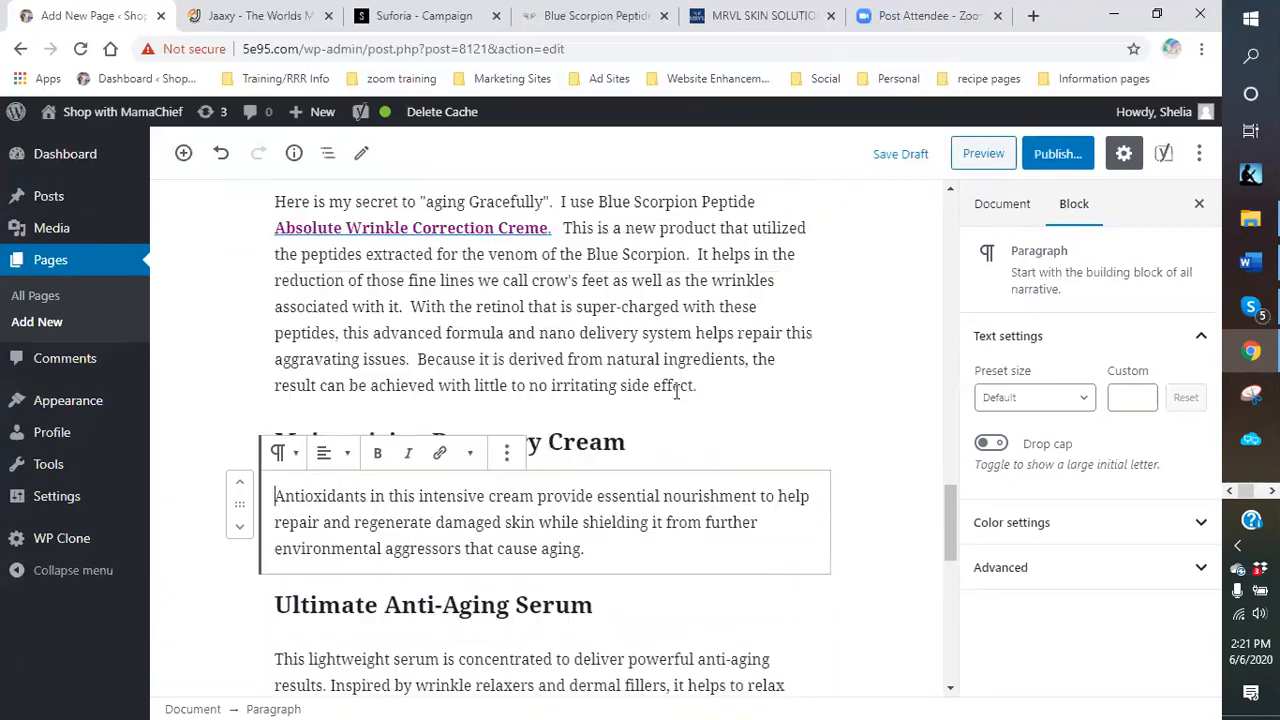
scroll(586, 390, "down", 3)
scroll(620, 405, "up", 2)
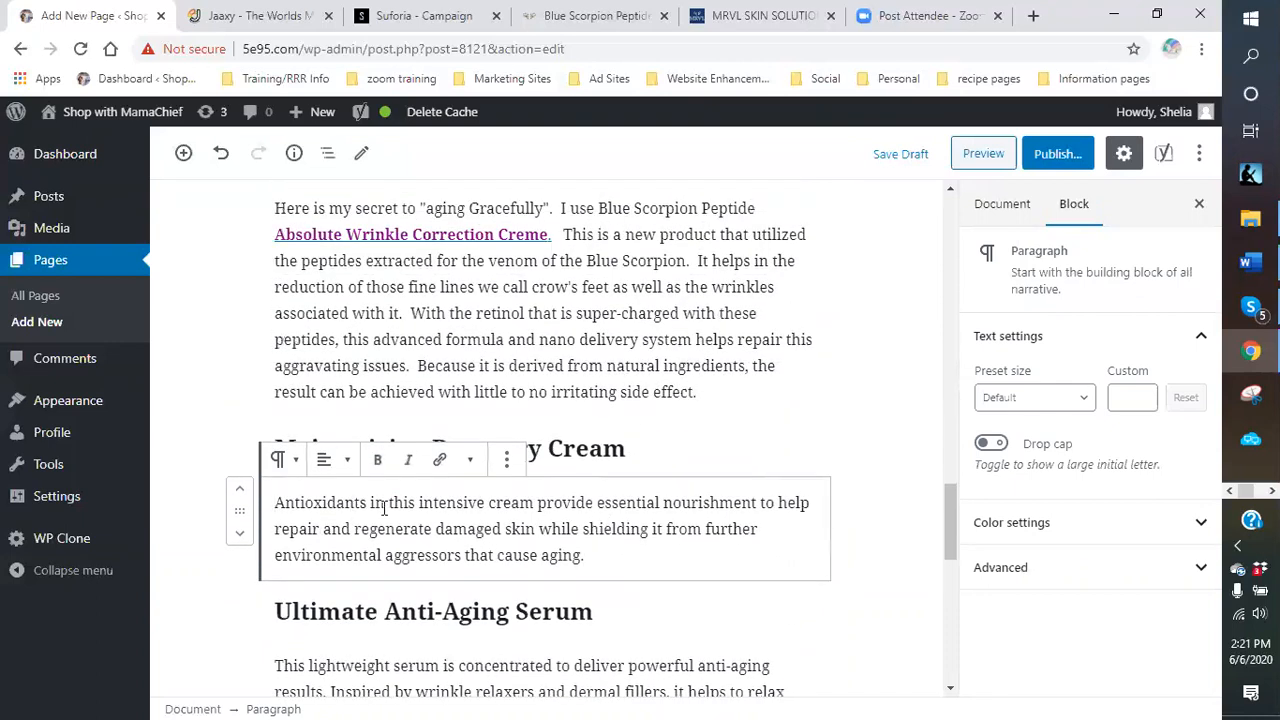
left_click_drag(278, 505, 531, 510)
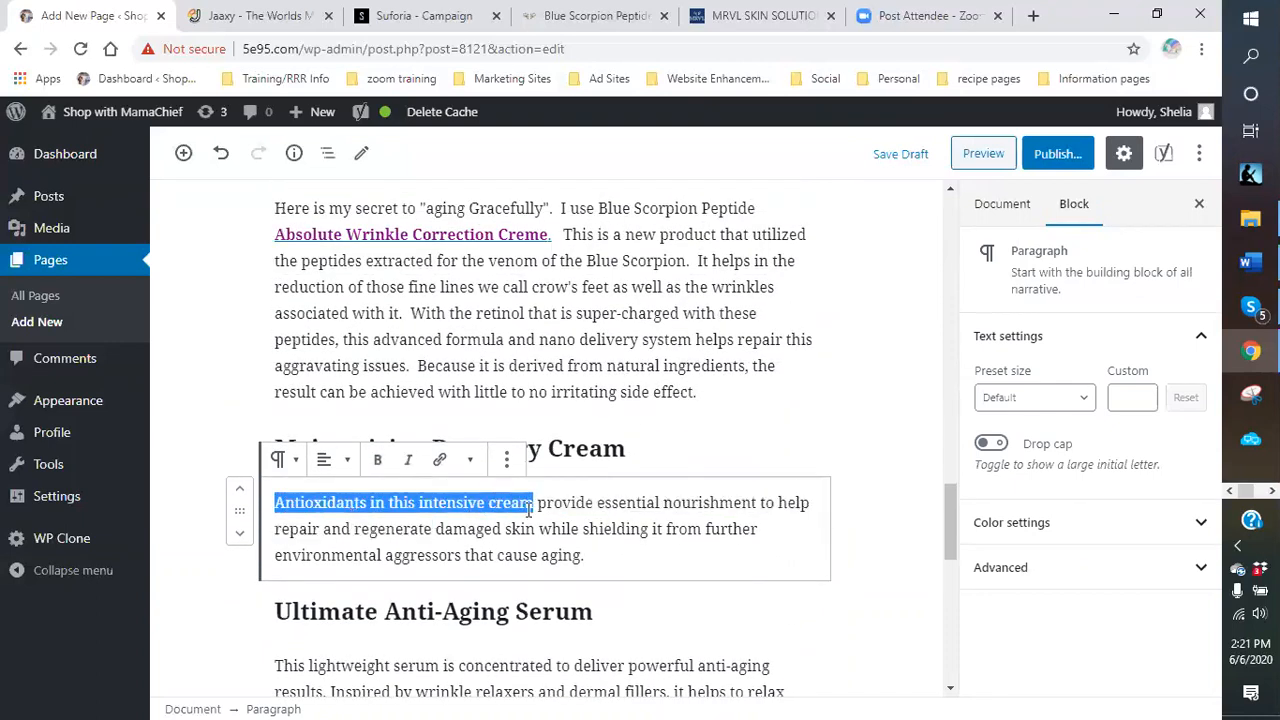
left_click(439, 459)
right_click(446, 552)
left_click(468, 407)
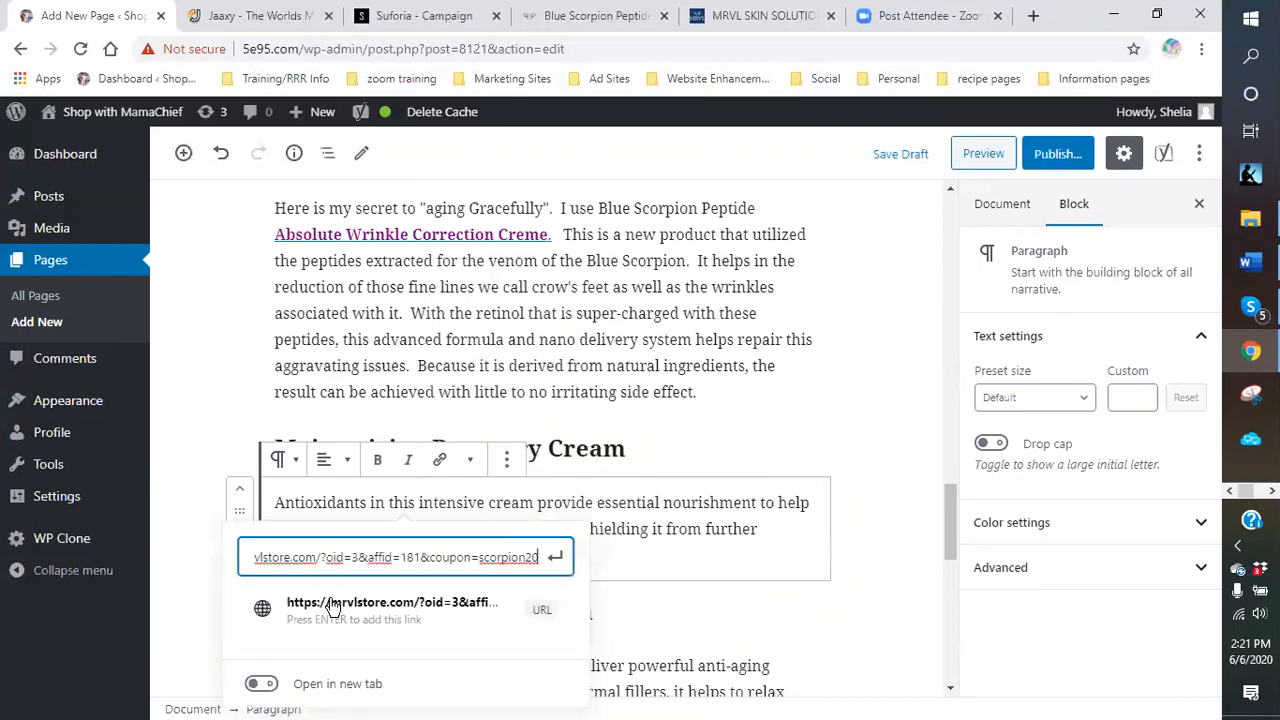
left_click(262, 683)
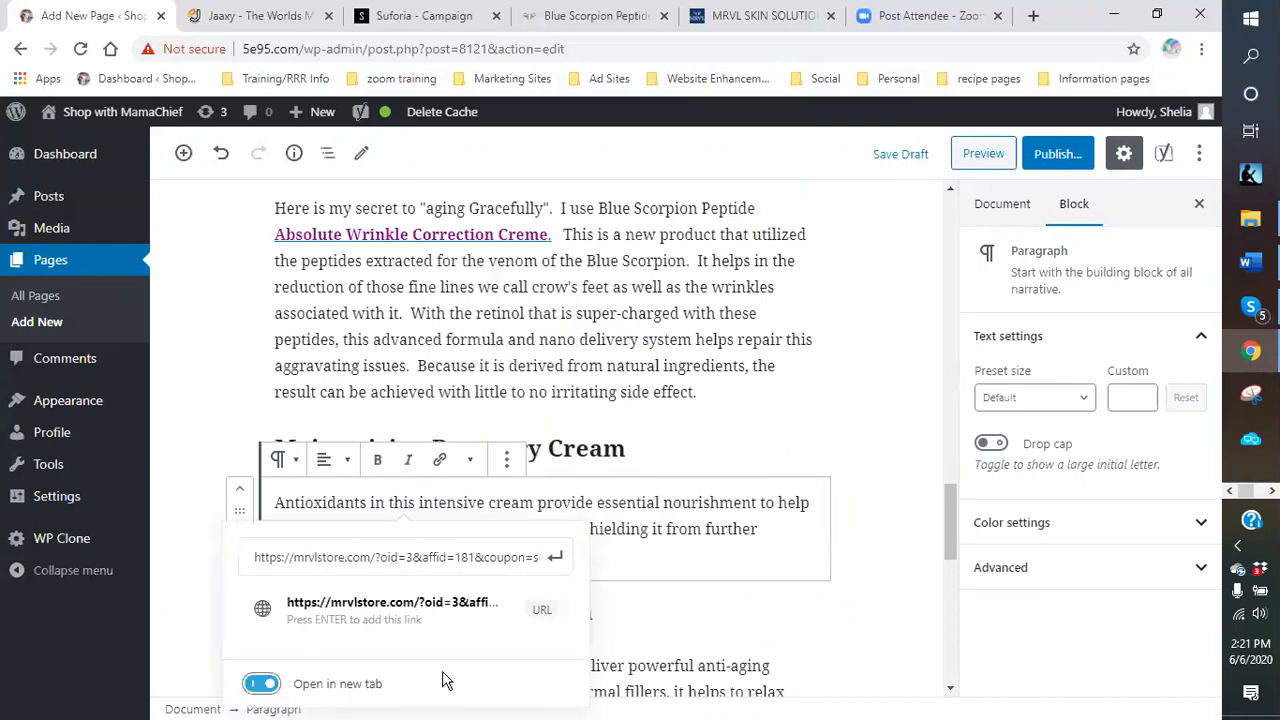
left_click(553, 621)
scroll(733, 505, "down", 2)
left_click(378, 365)
Make 'lightweight serum is concentrated' a bold mrvlstore.com link opening in a new tab.
scroll(655, 503, "down", 2)
scroll(655, 503, "down", 1)
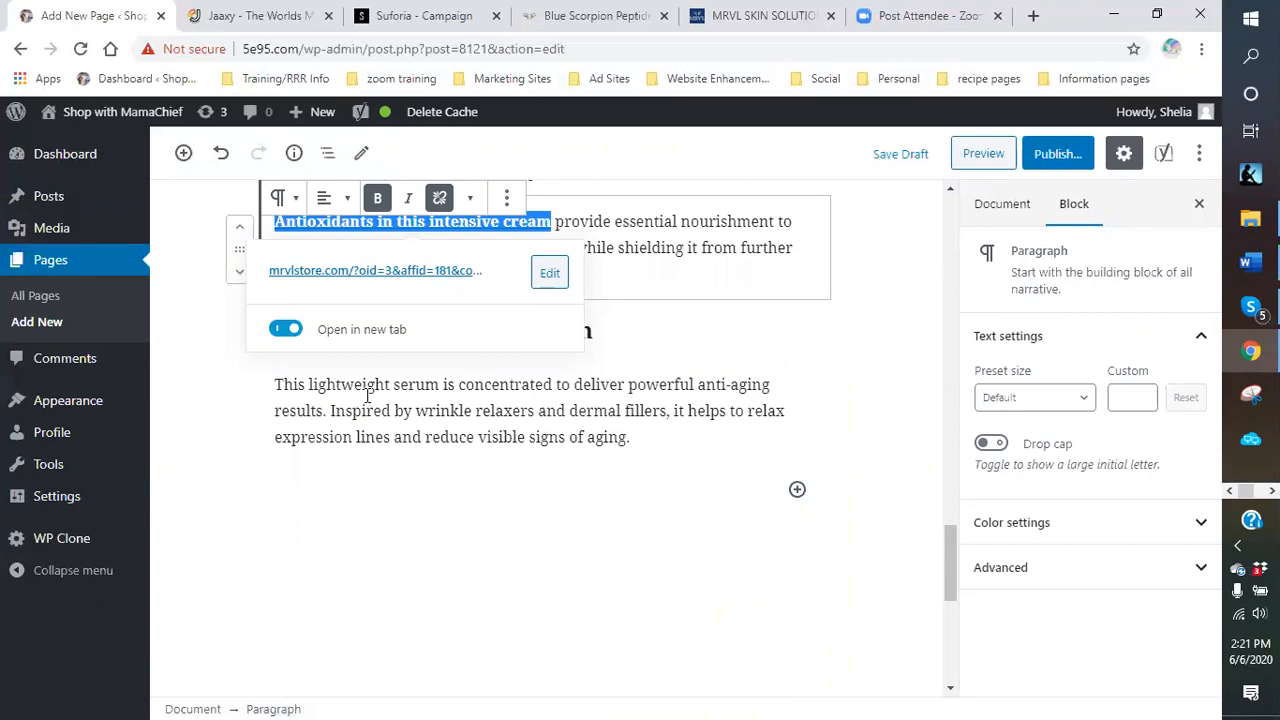
left_click_drag(310, 384, 395, 386)
left_click(355, 453)
left_click_drag(305, 452, 560, 447)
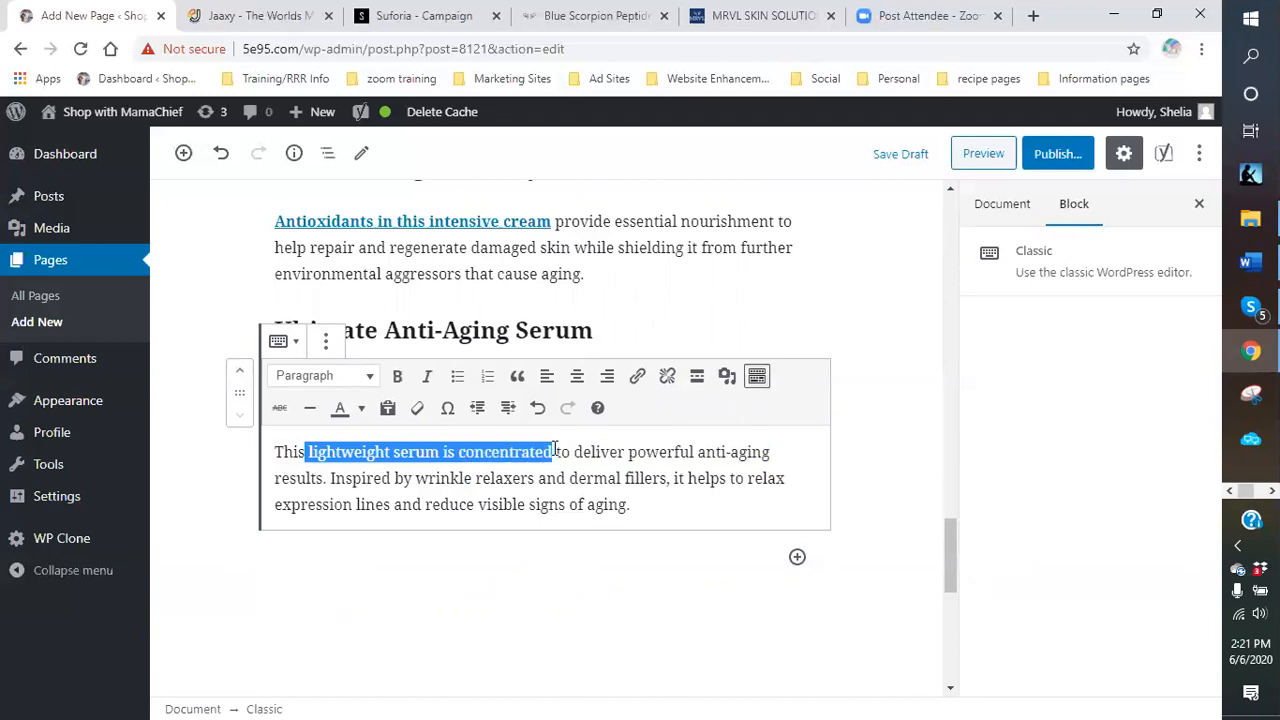
left_click(637, 376)
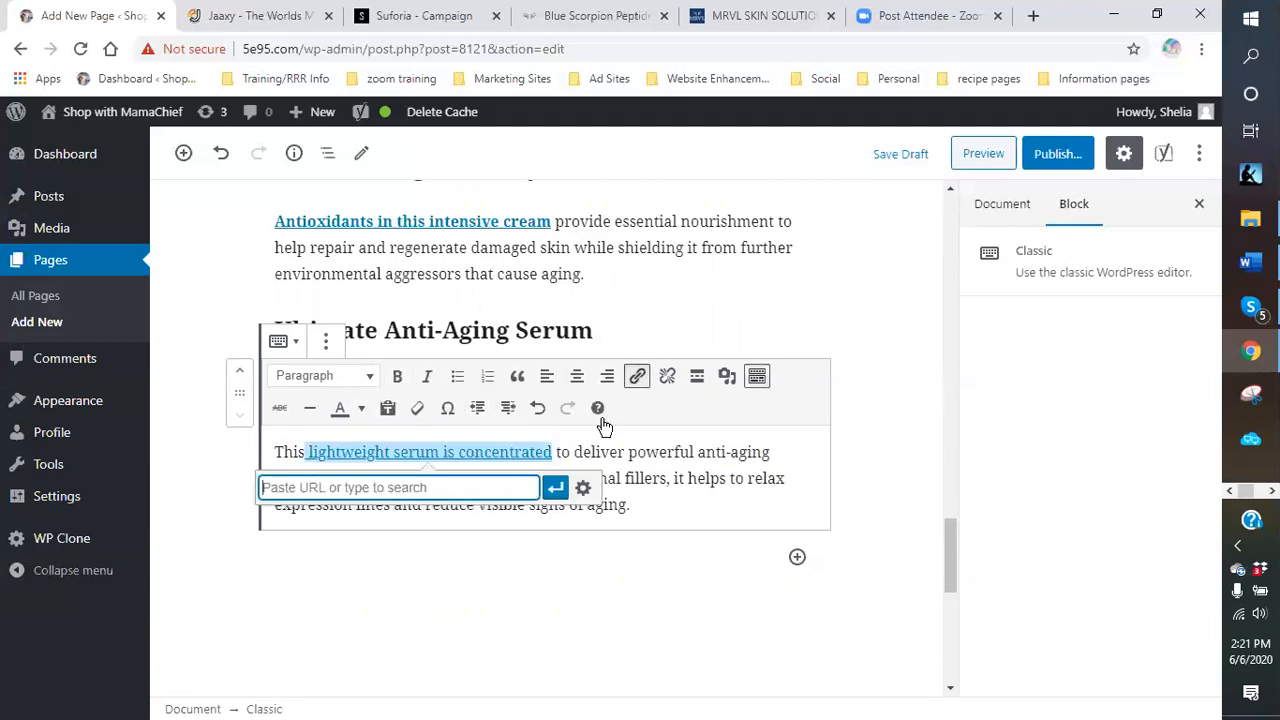
right_click(464, 494)
left_click(497, 346)
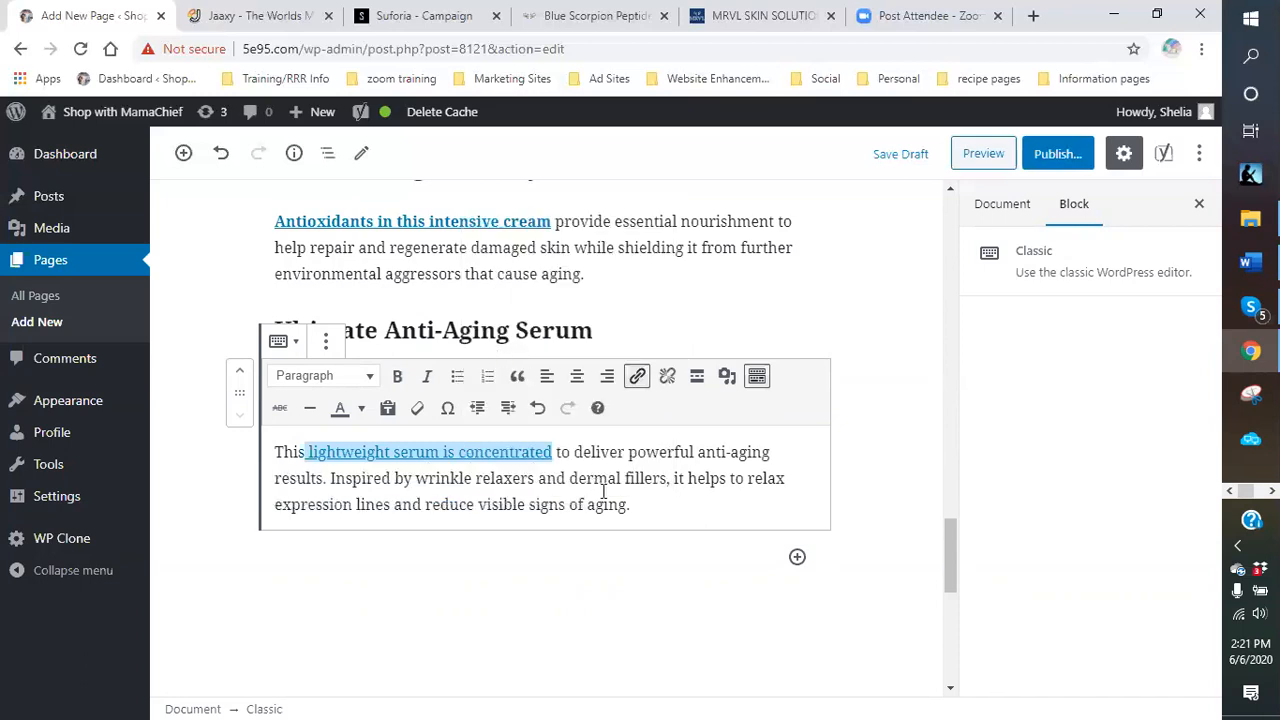
left_click(582, 490)
left_click(483, 318)
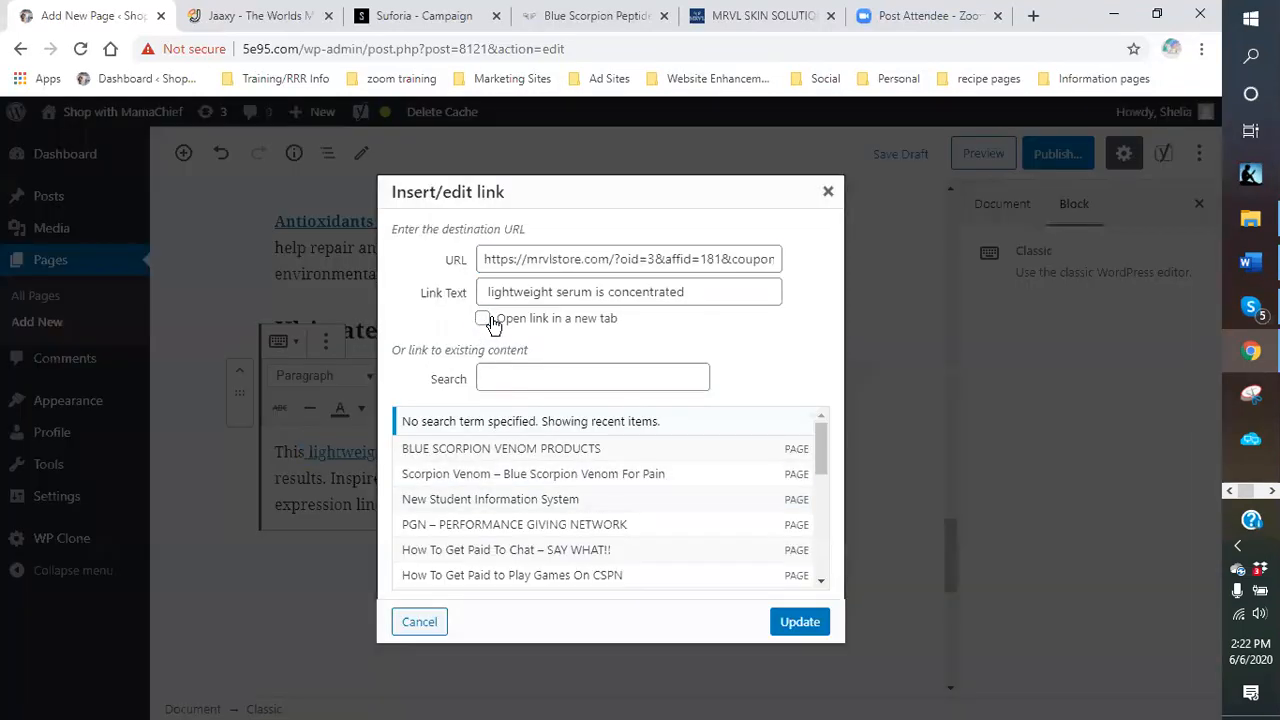
left_click(800, 622)
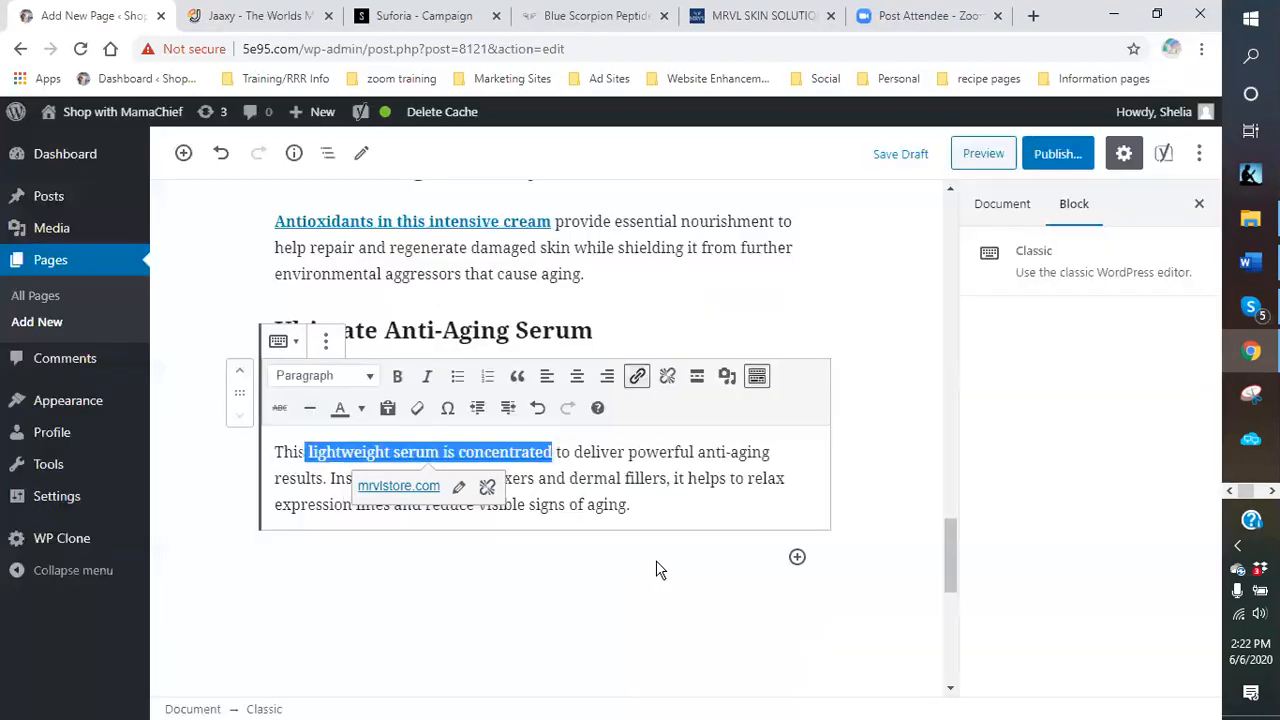
left_click(397, 378)
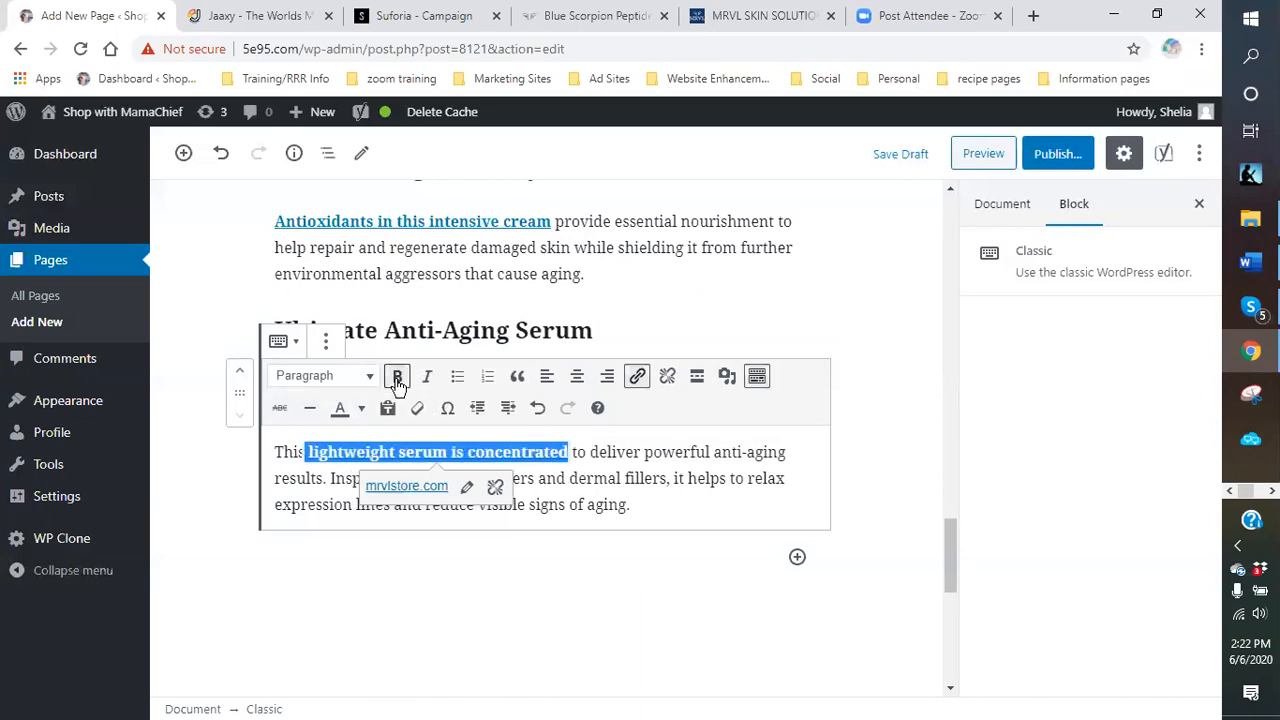
left_click(673, 527)
scroll(640, 400, "up", 5)
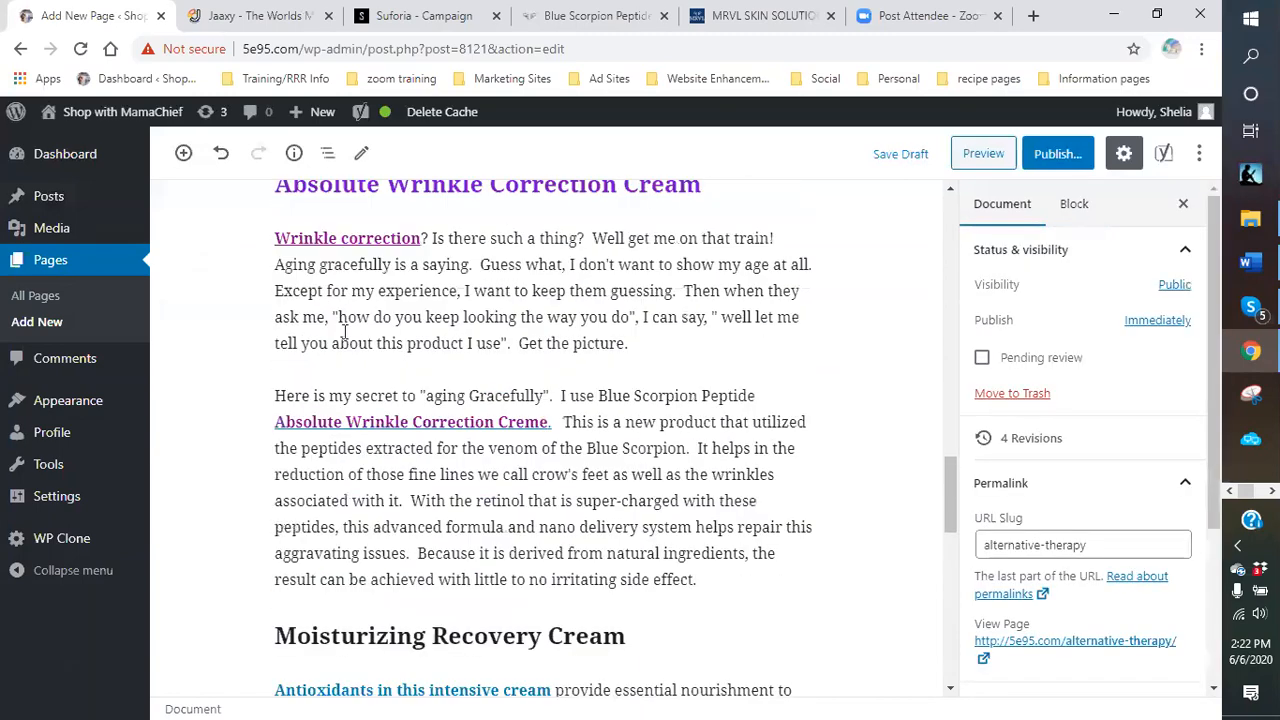
Insert the hydrated.png product image from the media library below the Hydra text, editing its alt text.
scroll(550, 300, "up", 10)
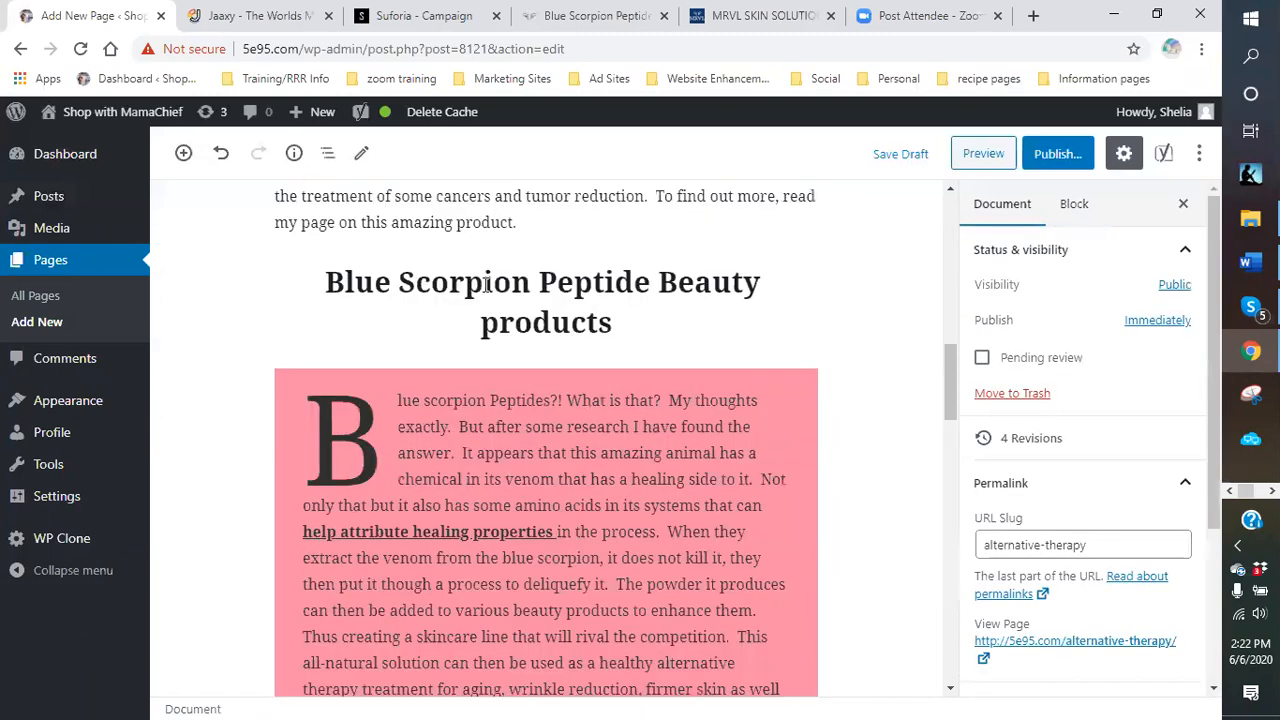
scroll(485, 287, "down", 4)
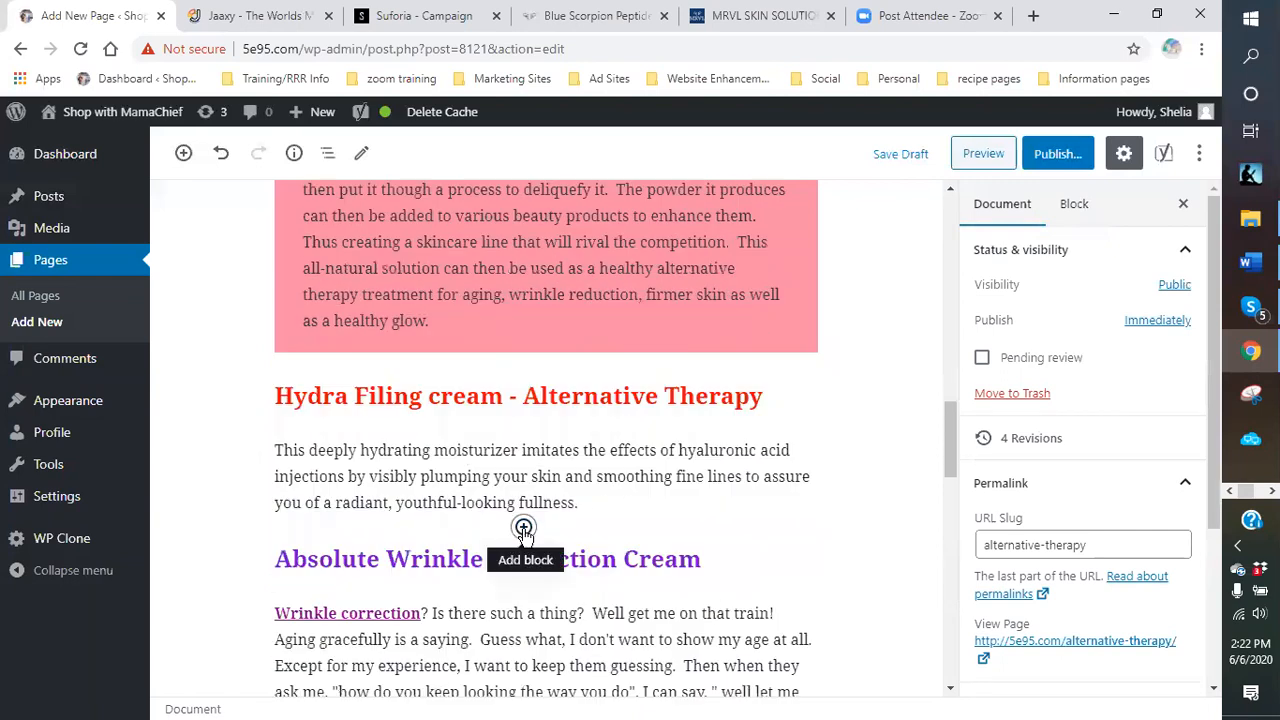
left_click(523, 528)
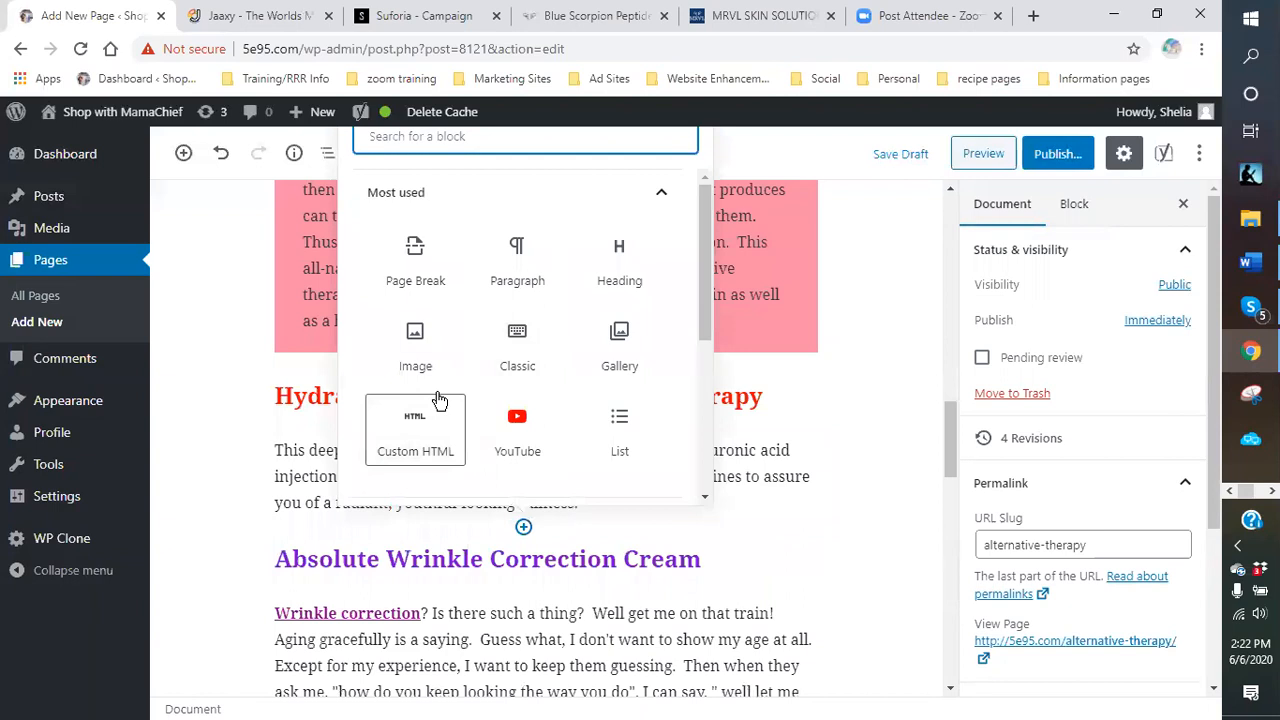
left_click(420, 357)
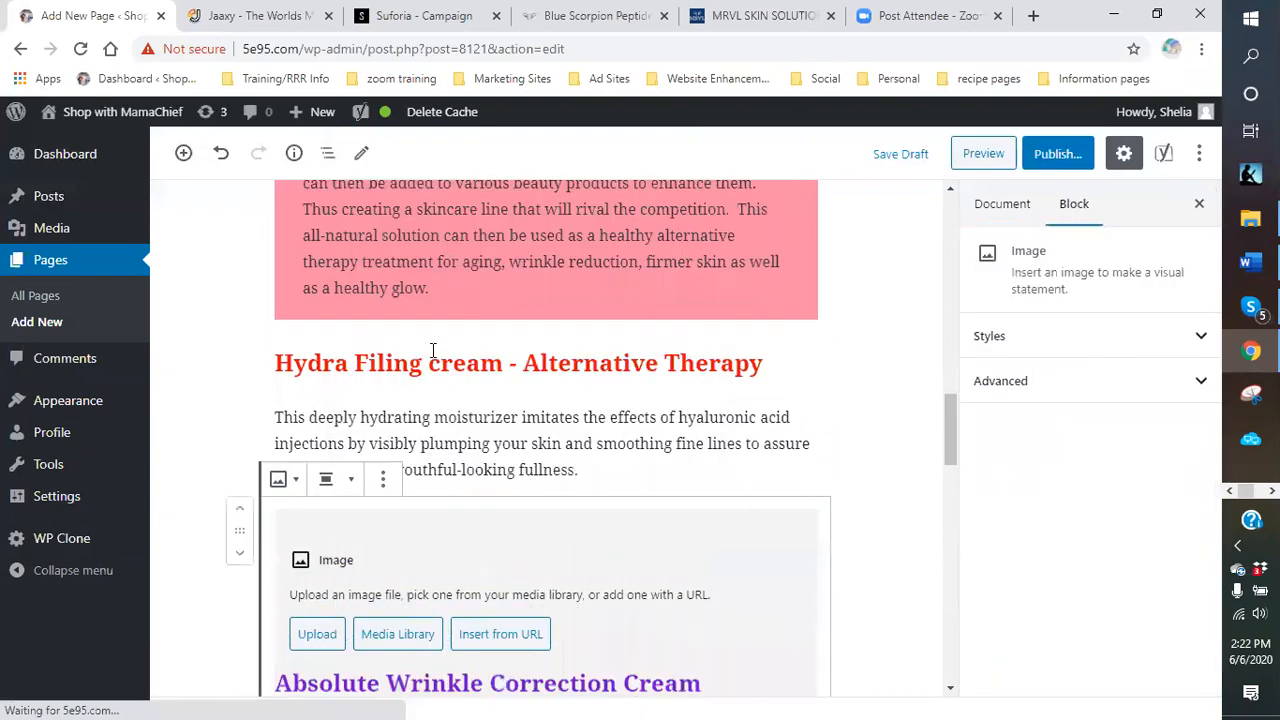
left_click(407, 633)
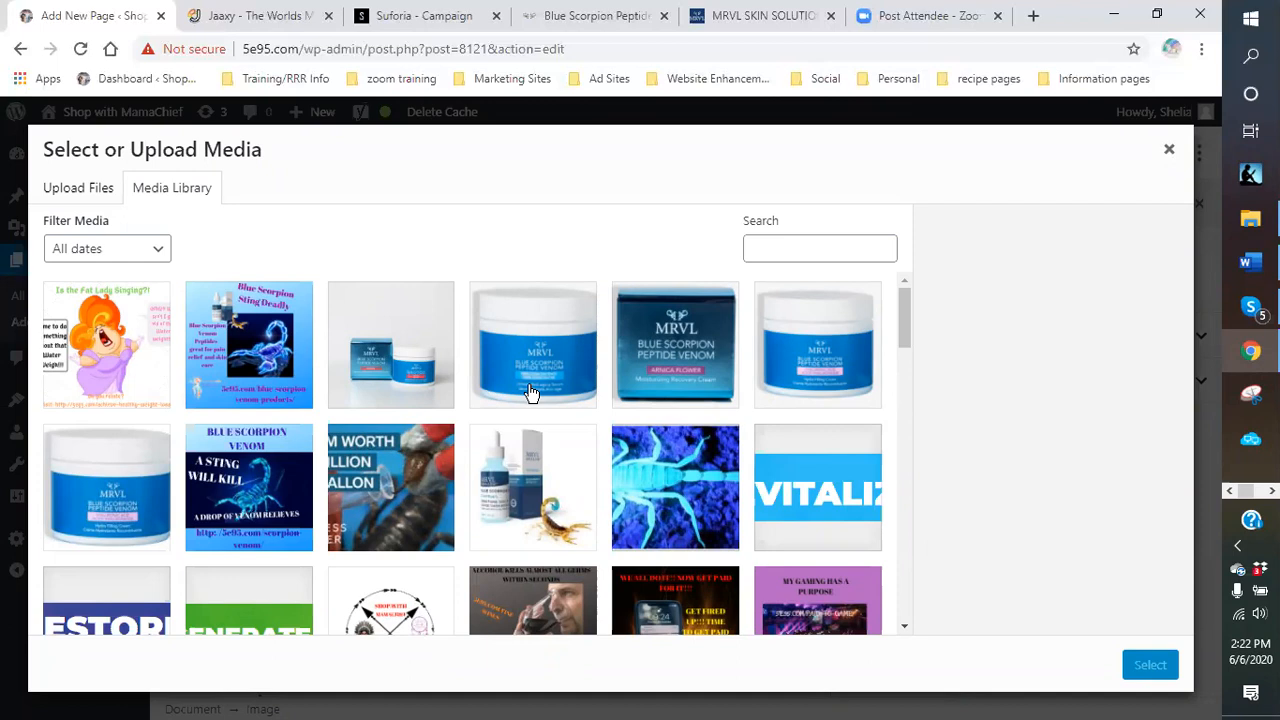
left_click(750, 17)
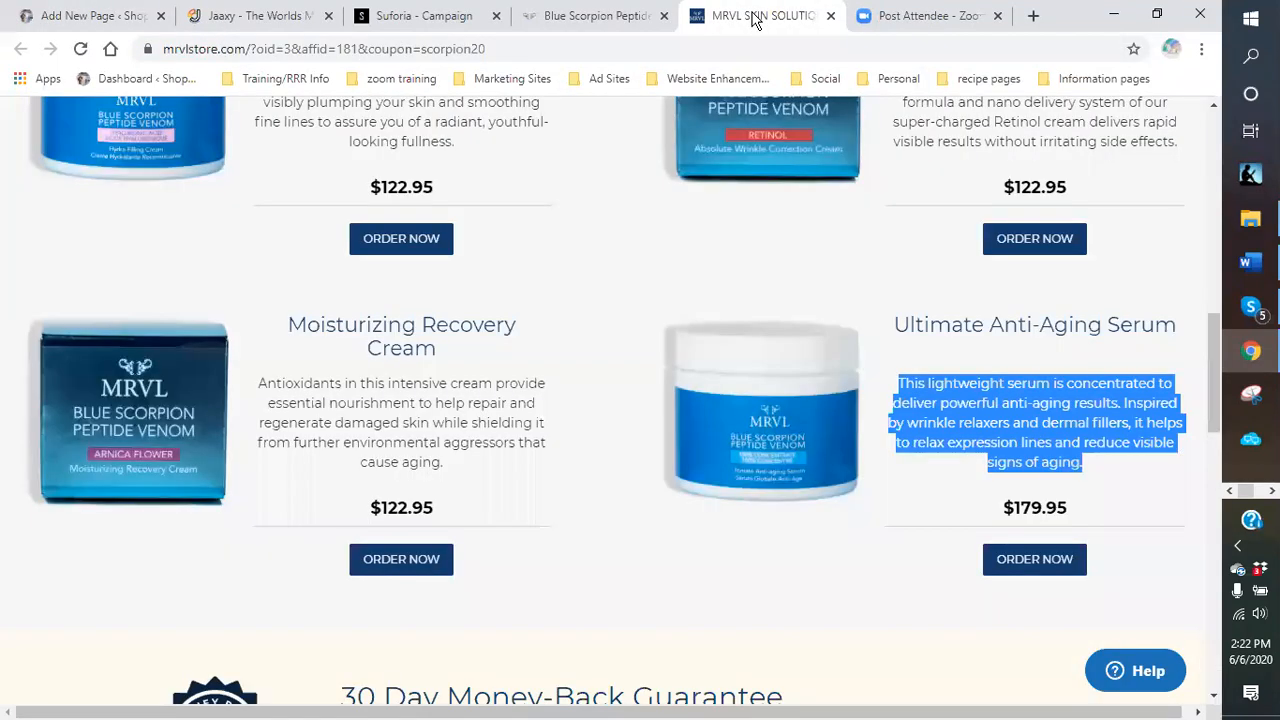
scroll(184, 235, "up", 1)
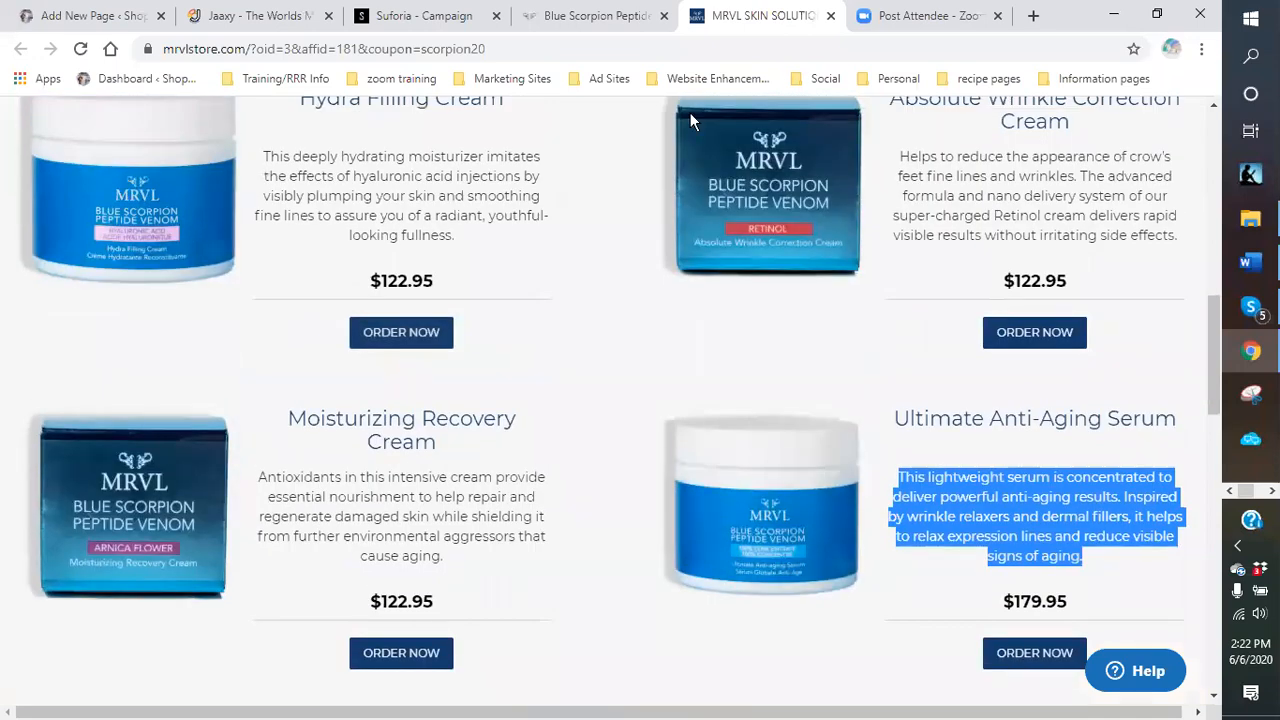
left_click(80, 17)
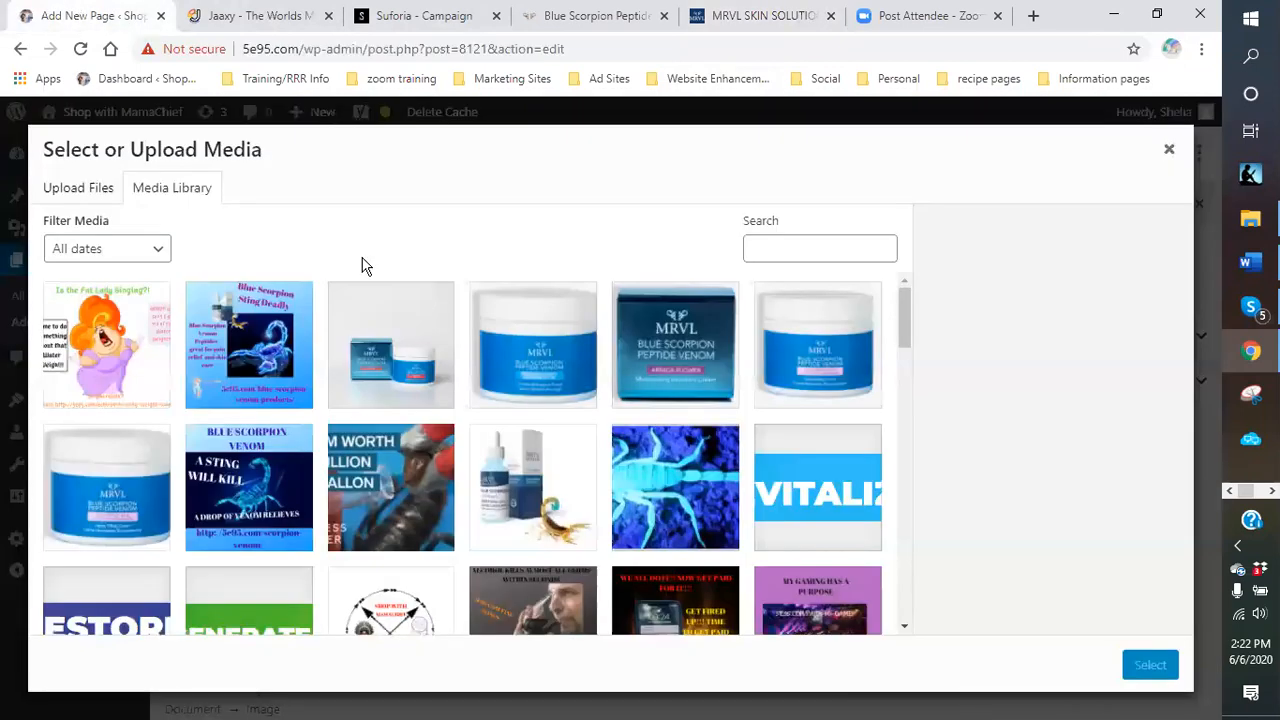
left_click(838, 370)
left_click(1077, 411)
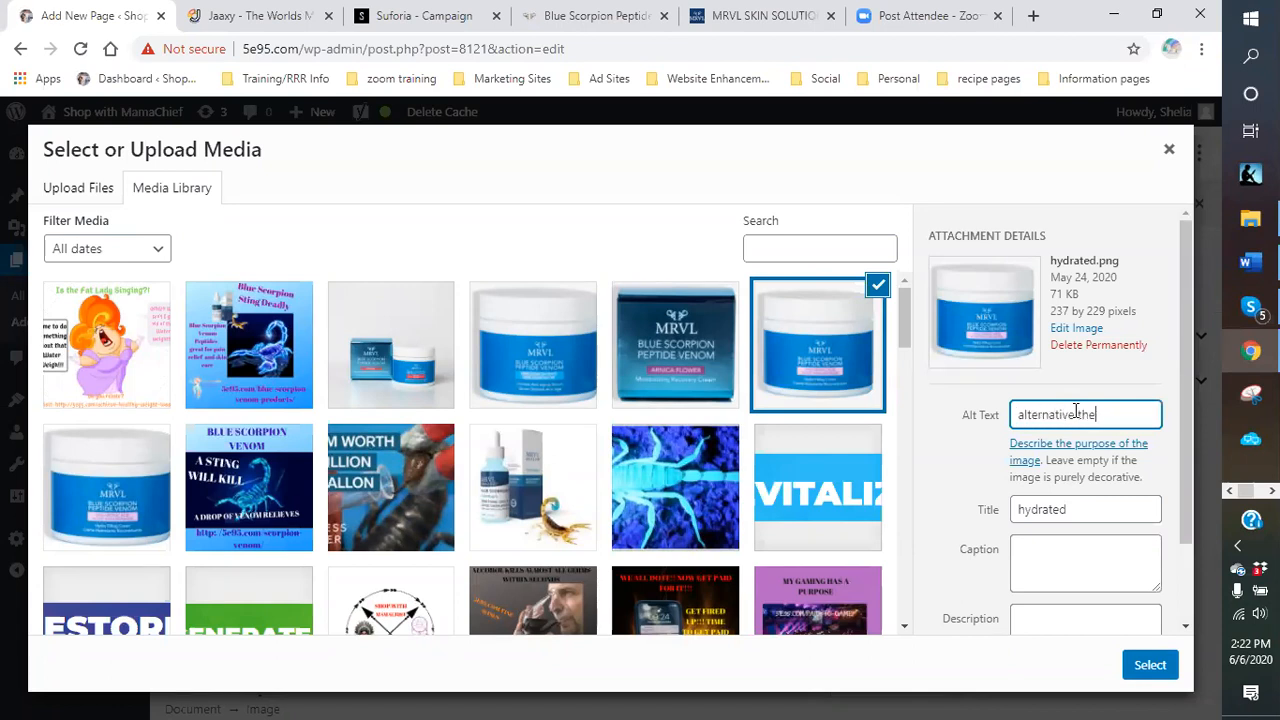
left_click(1147, 664)
Align the product image left with text wrapping and shrink it.
scroll(517, 477, "down", 2)
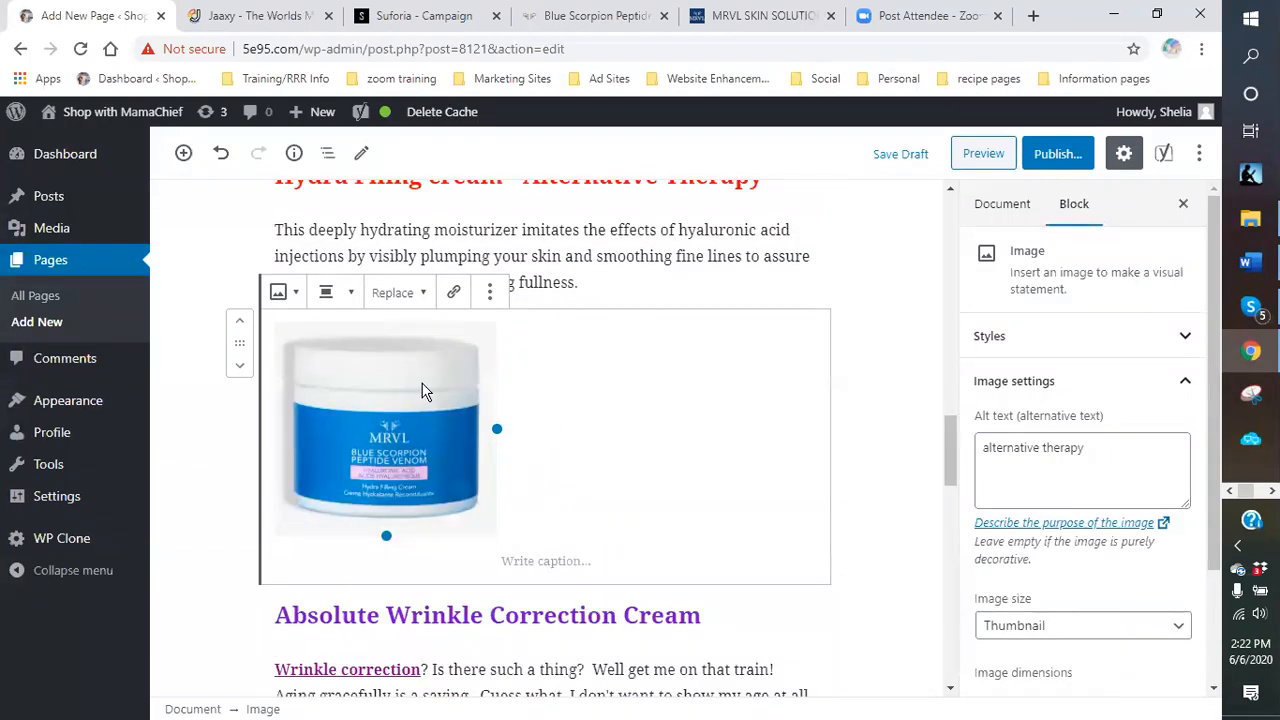
left_click(341, 293)
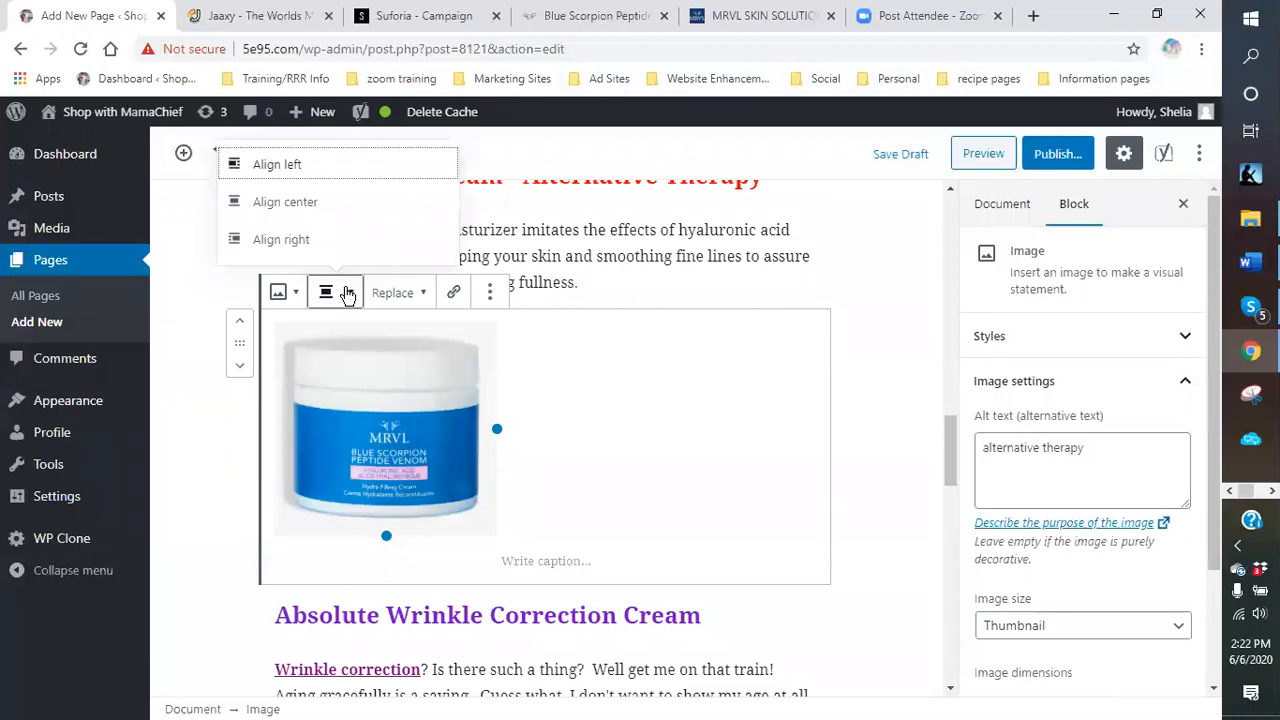
left_click(260, 165)
left_click_drag(493, 434, 458, 412)
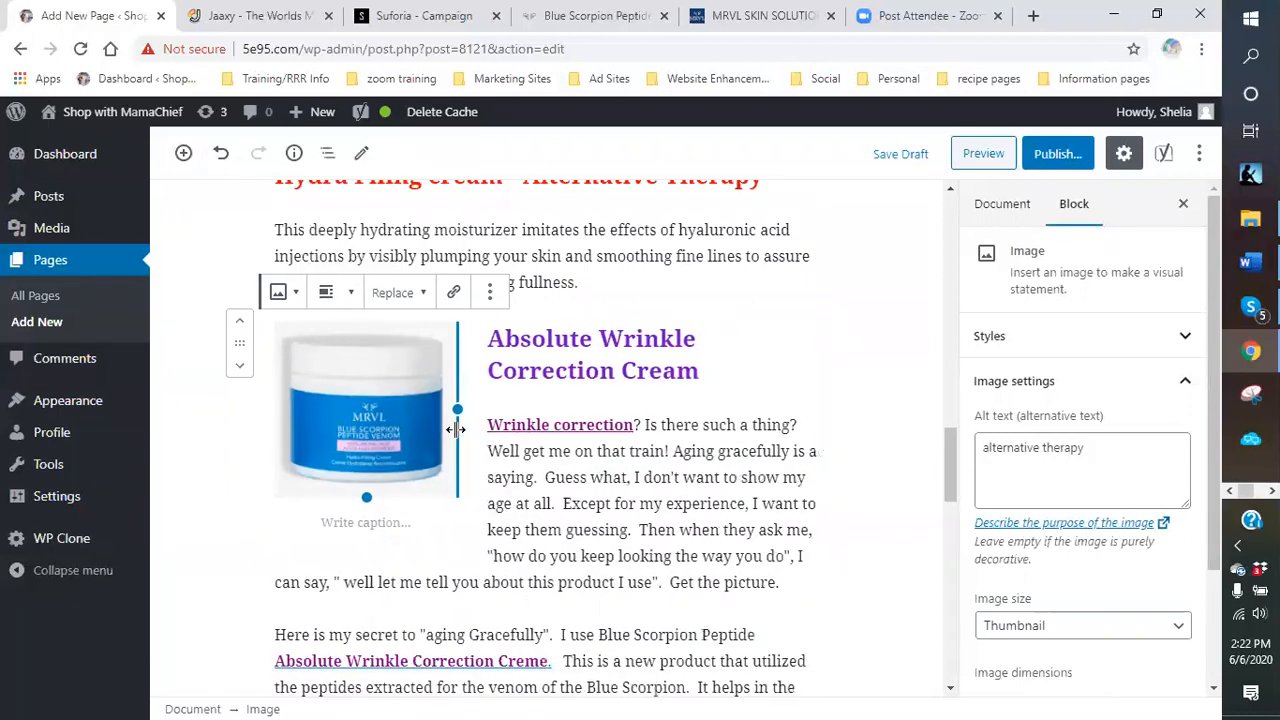
Link the image to the pasted mrvlstore.com store URL, opening in a new tab.
left_click(453, 292)
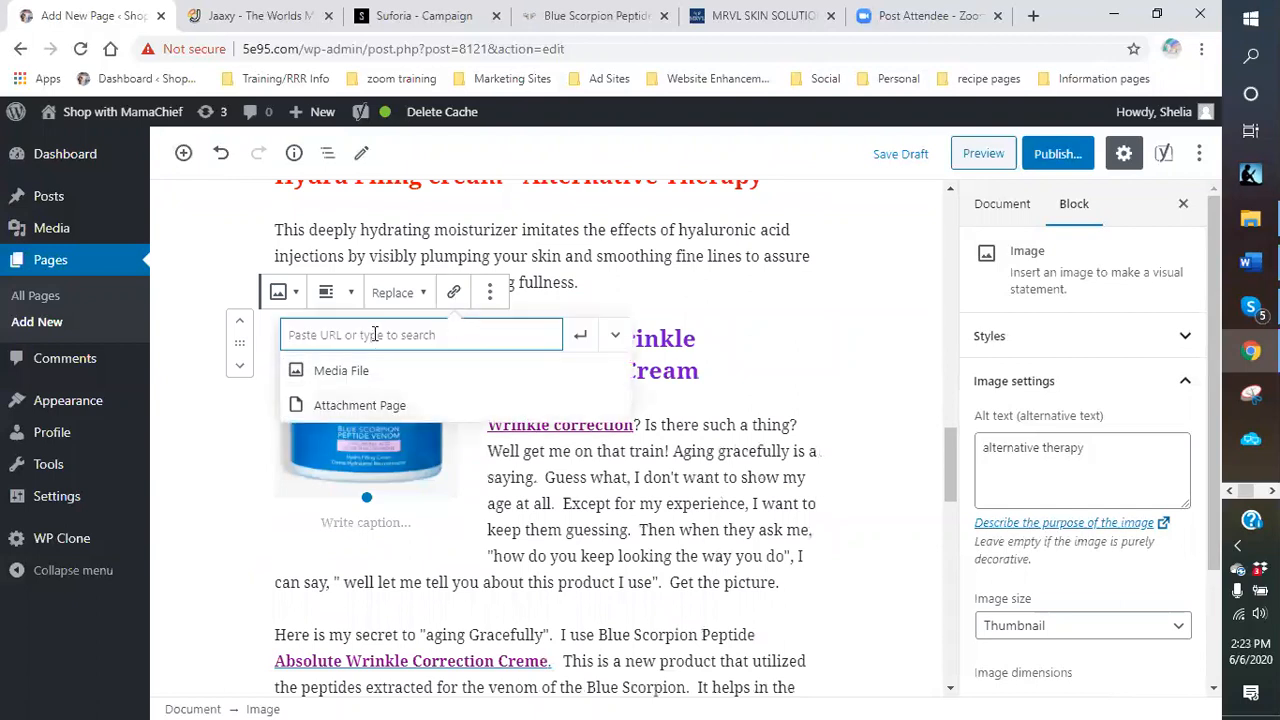
right_click(372, 336)
left_click(418, 481)
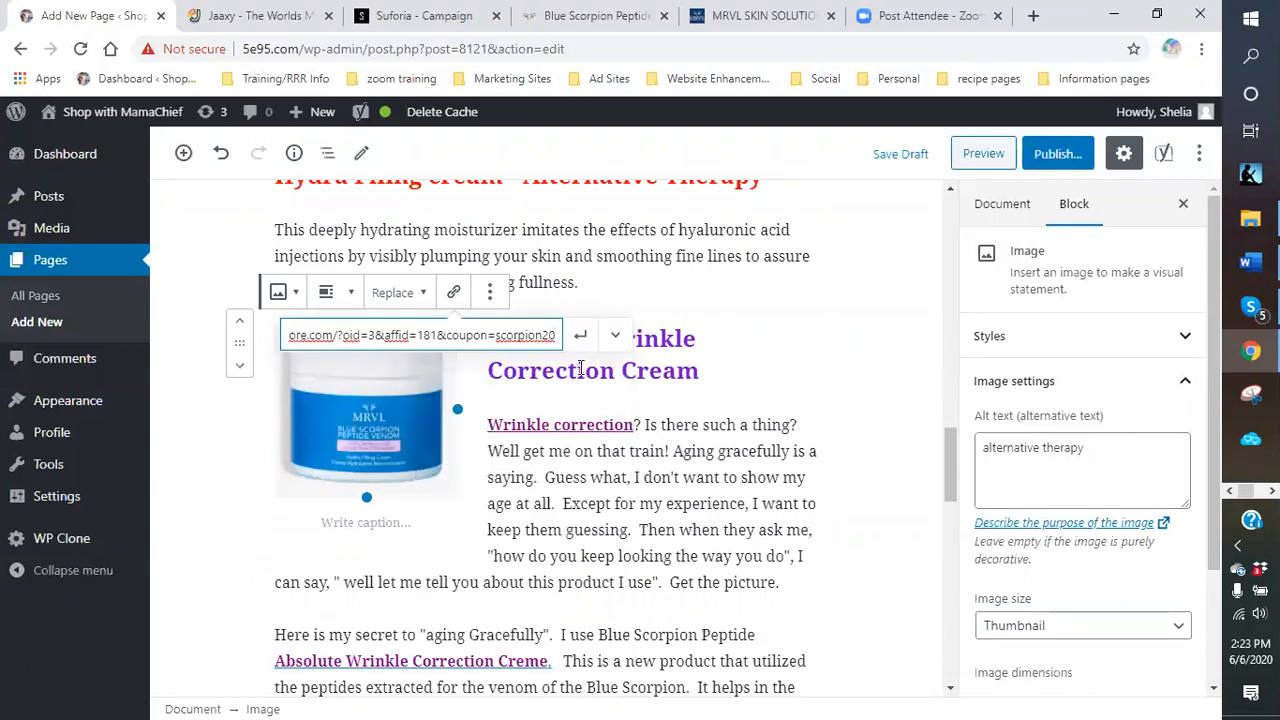
left_click(580, 335)
left_click(615, 335)
left_click(311, 377)
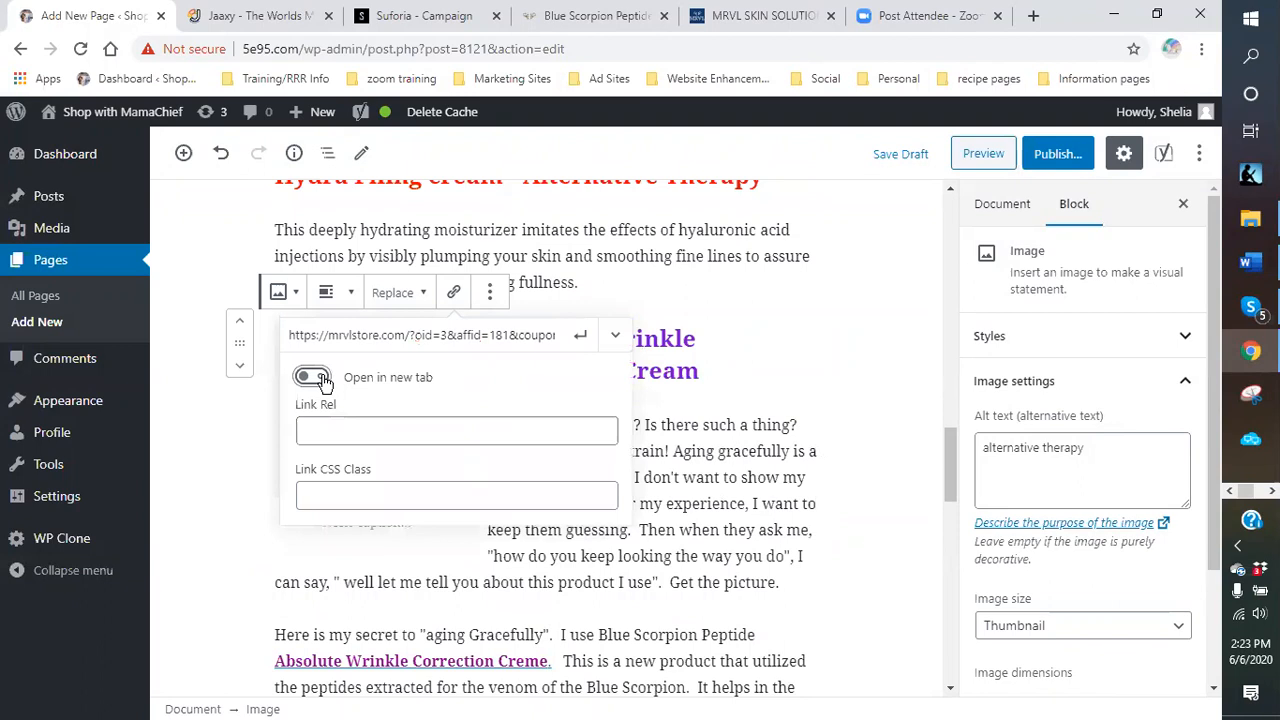
left_click(581, 336)
left_click(783, 364)
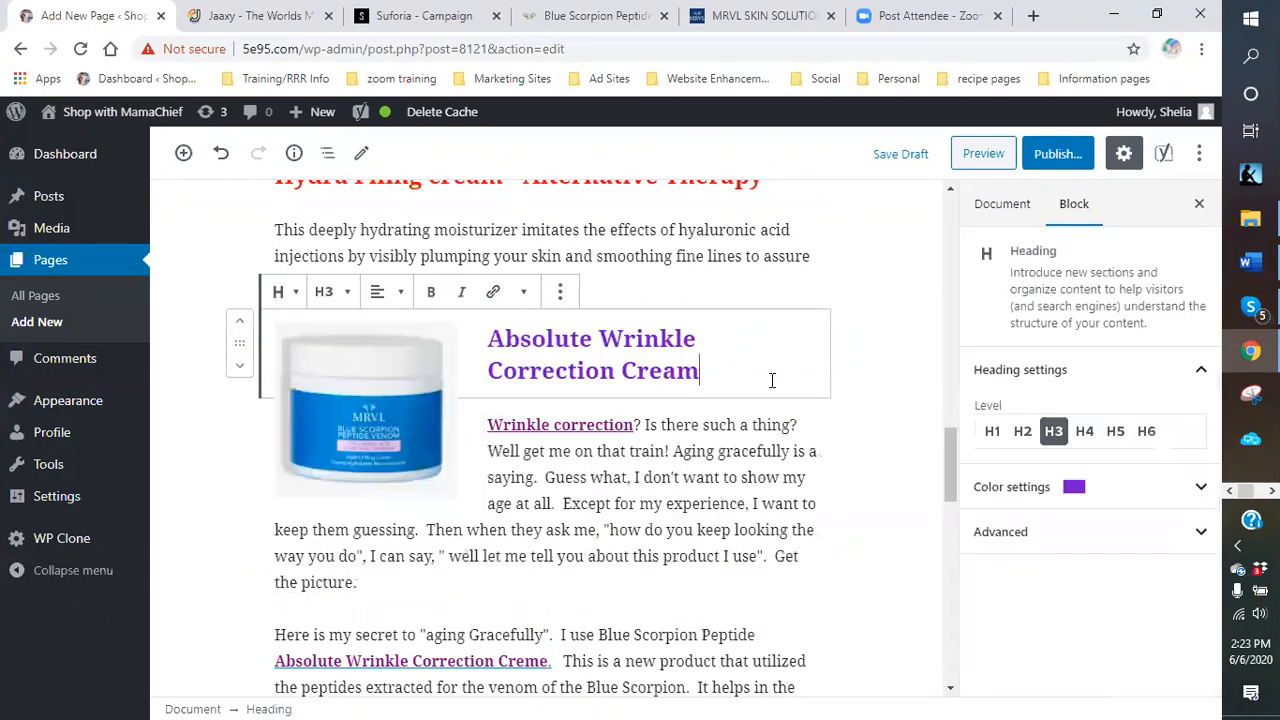
scroll(592, 415, "down", 6)
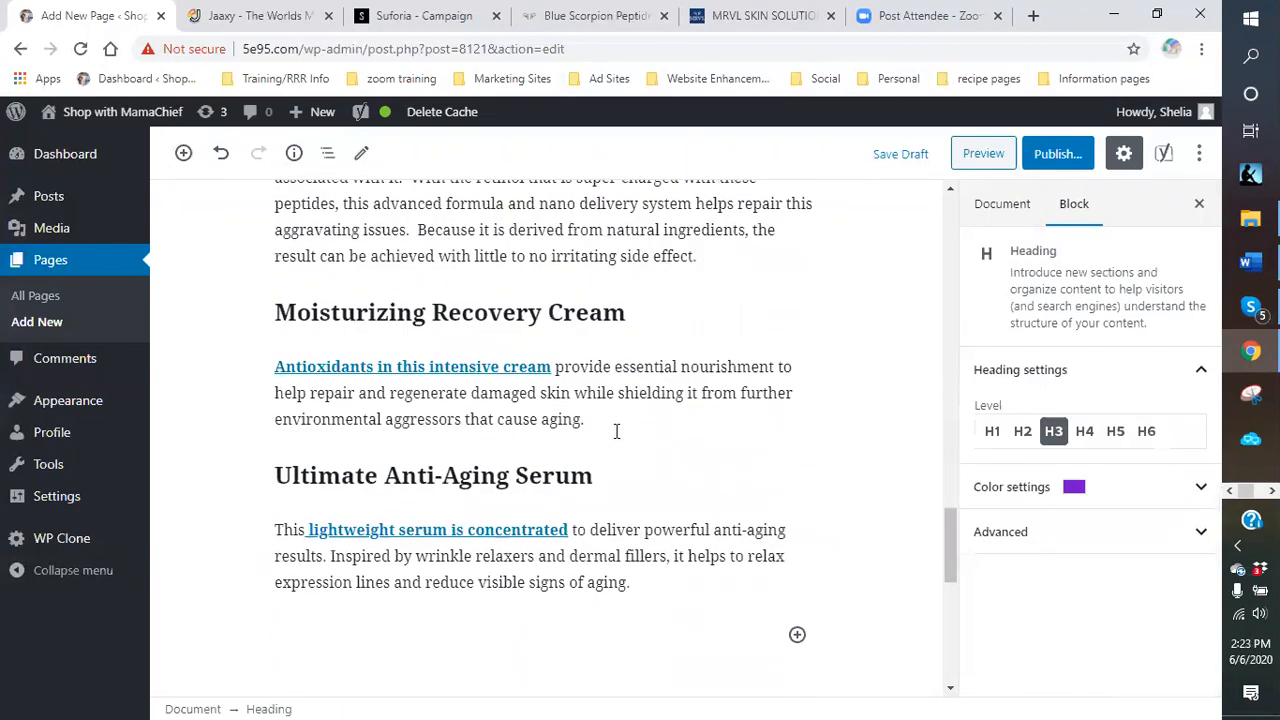
left_click(608, 421)
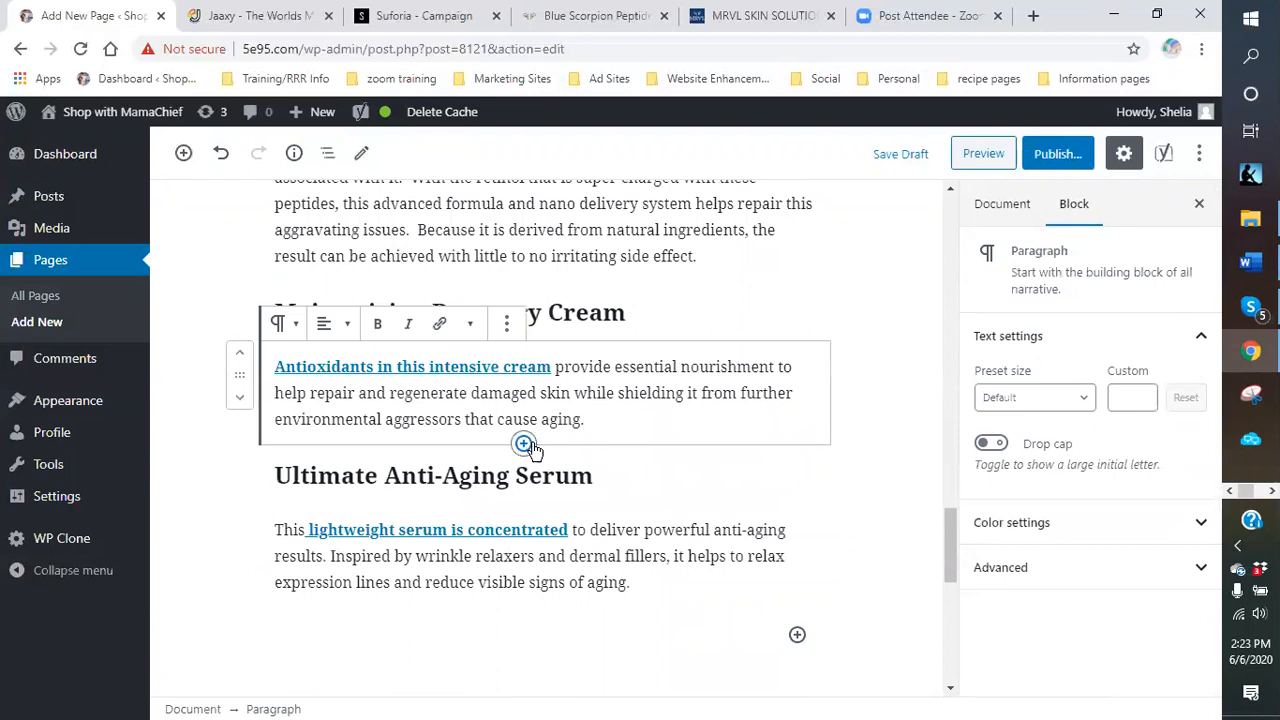
Insert the Moisturizing Recovery Cream jar image from the media library with alt text 'alternative therapy'.
left_click(523, 445)
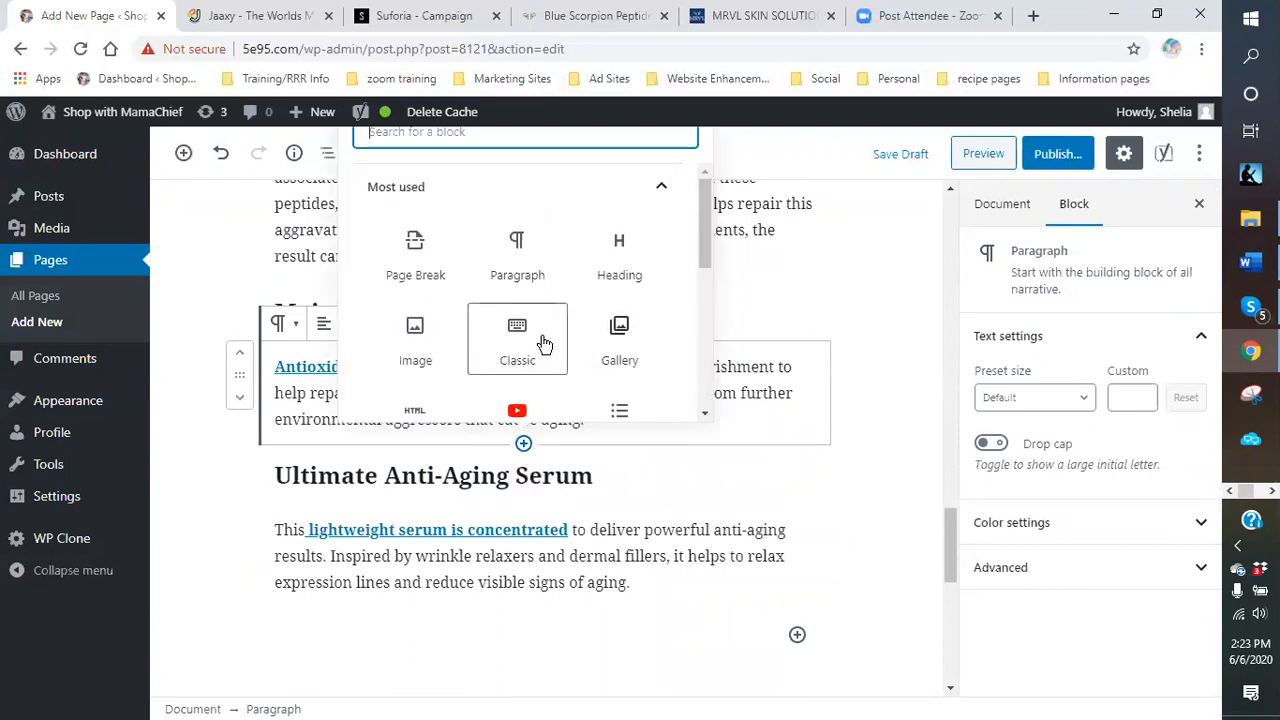
left_click(414, 343)
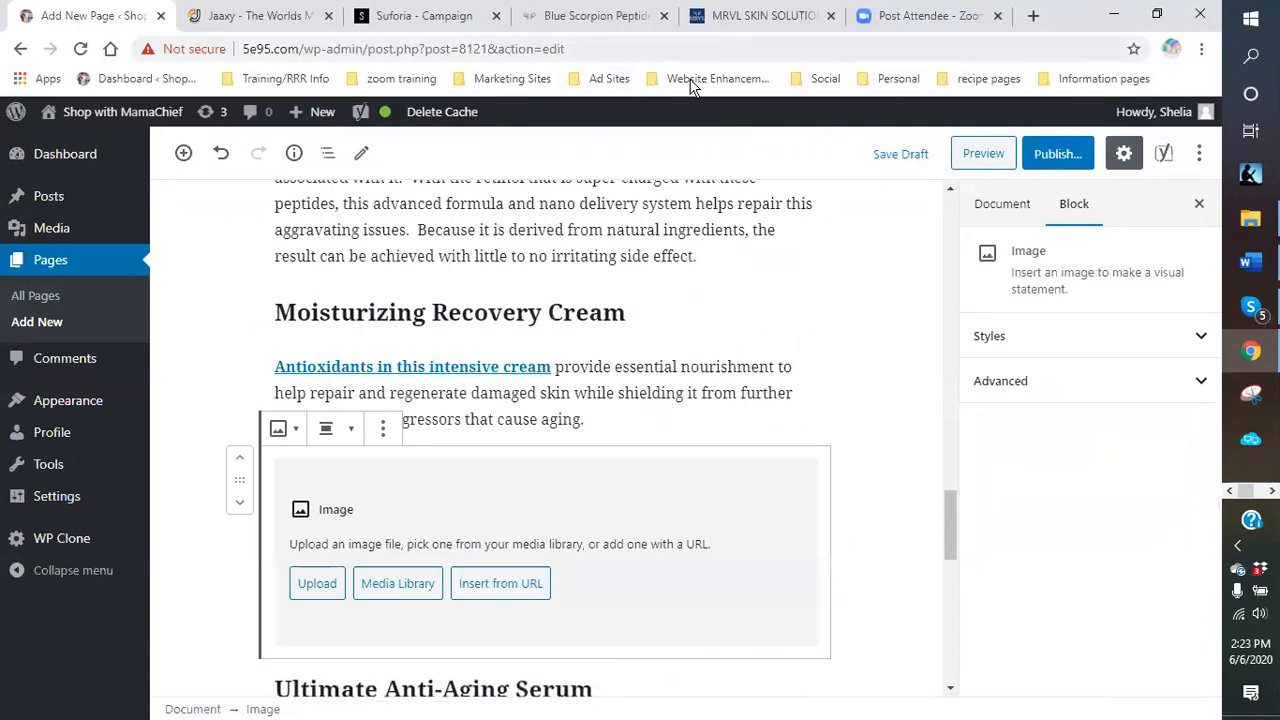
left_click(777, 20)
scroll(910, 316, "up", 2)
scroll(928, 314, "down", 2)
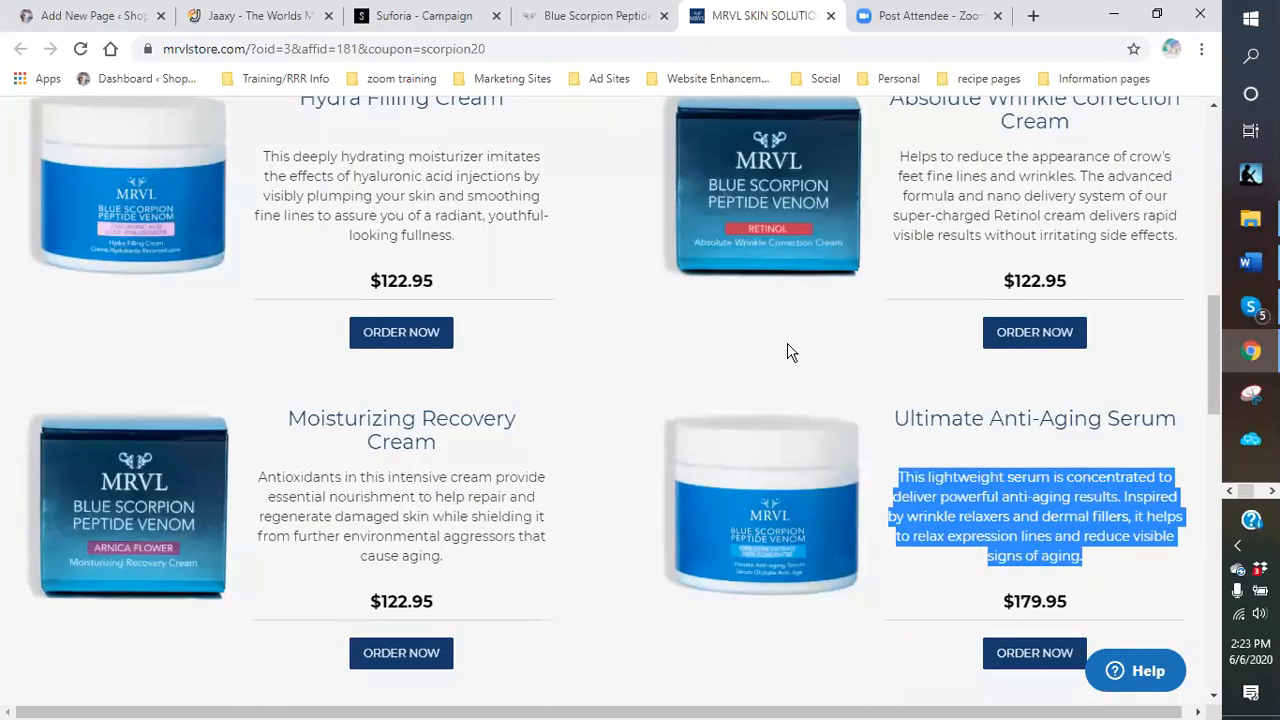
left_click(126, 18)
left_click(375, 590)
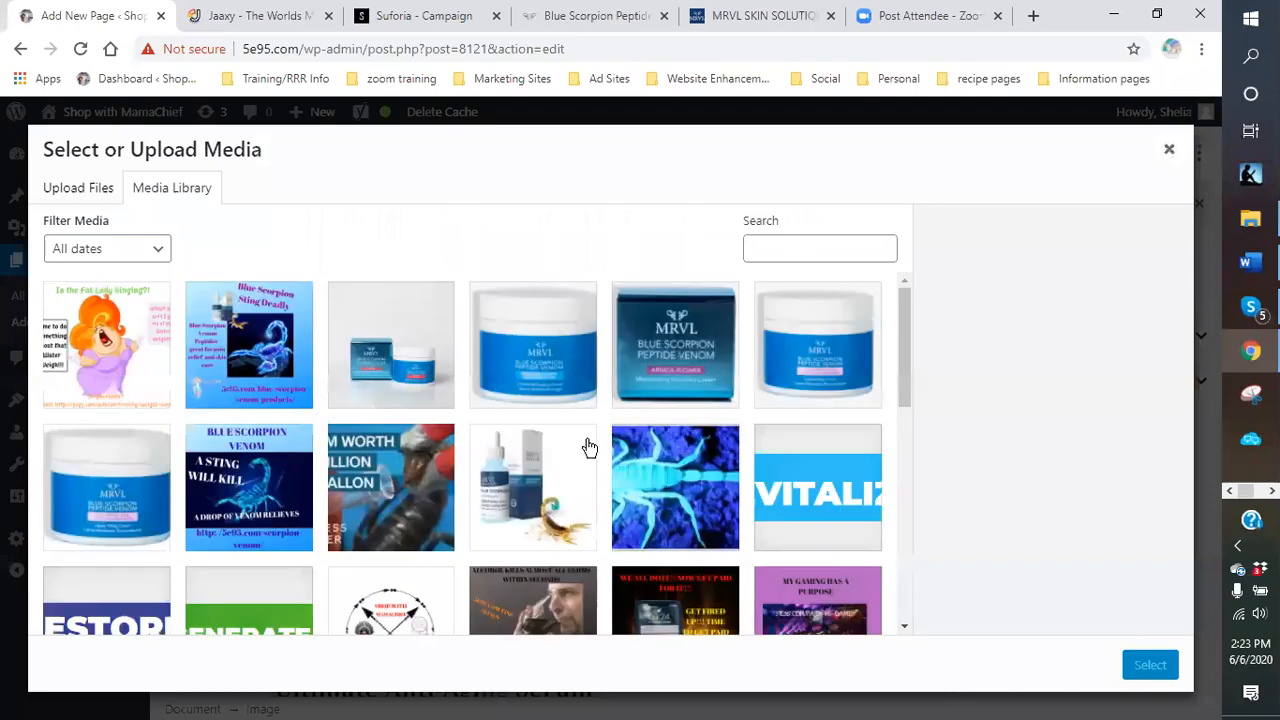
left_click(667, 358)
left_click(1030, 412)
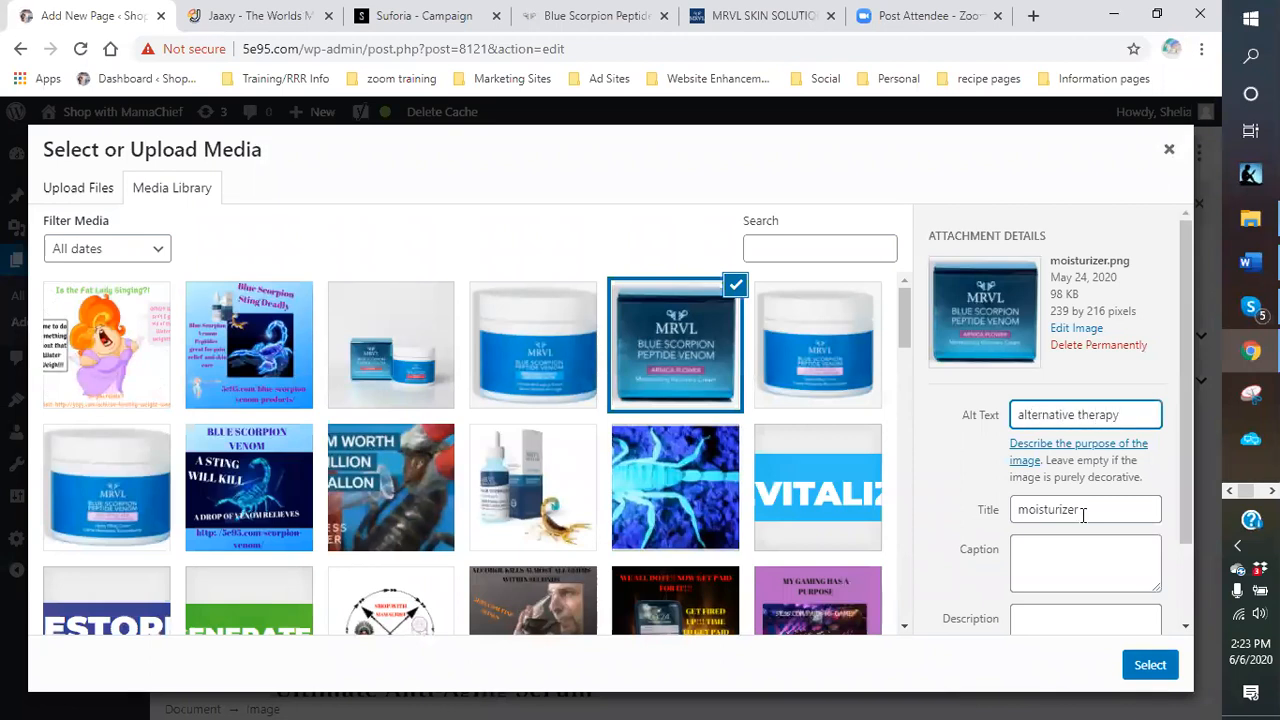
left_click(1148, 666)
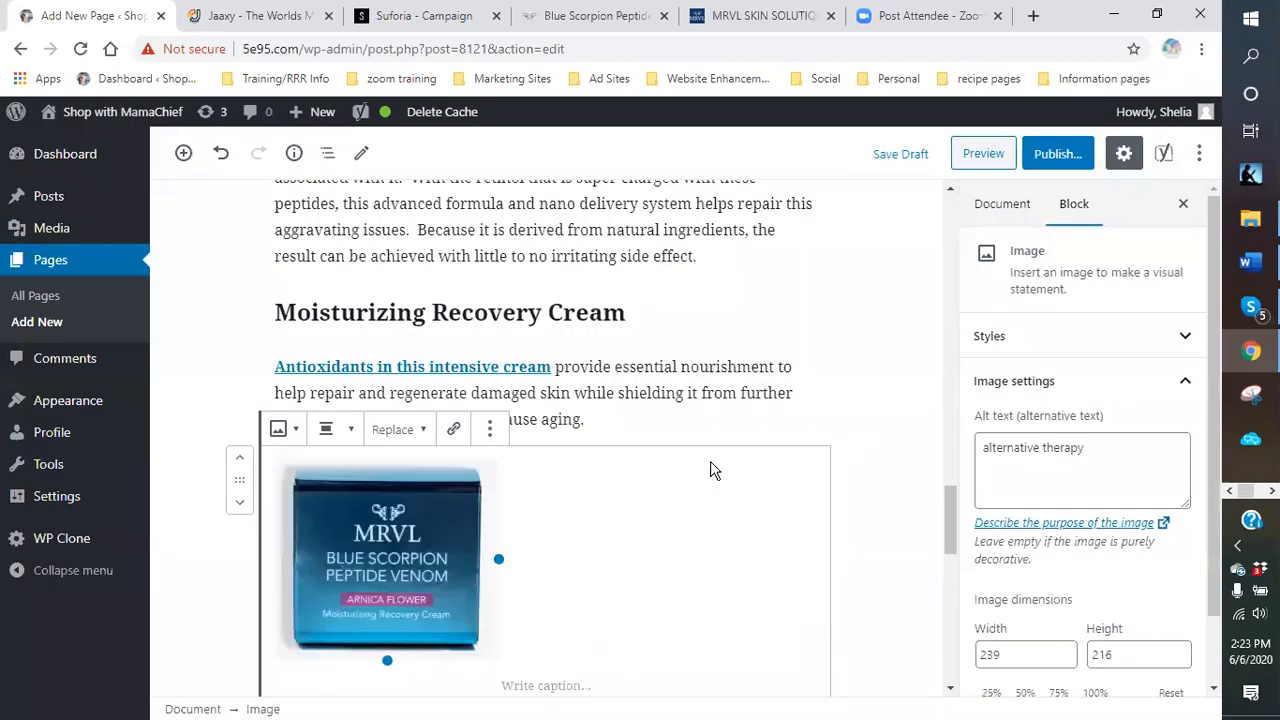
Link the jar image to the pasted MRVL store address, opening in a new tab.
scroll(450, 480, "down", 1)
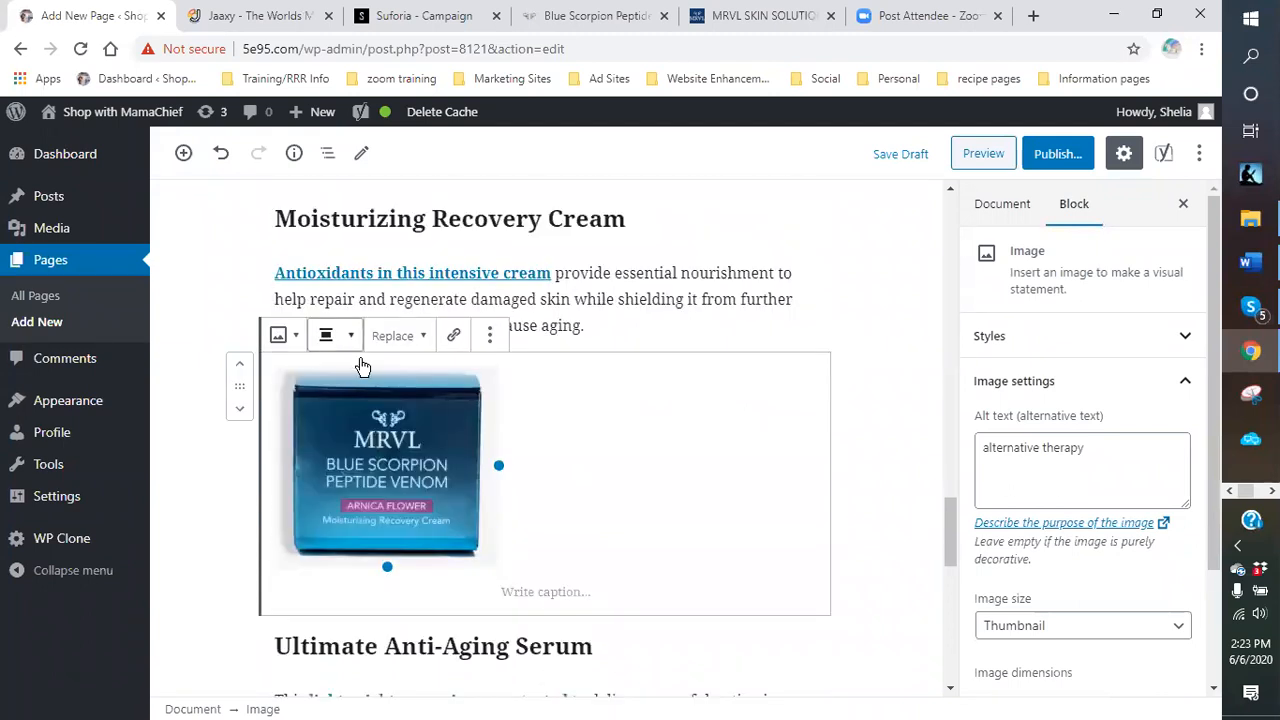
left_click(452, 340)
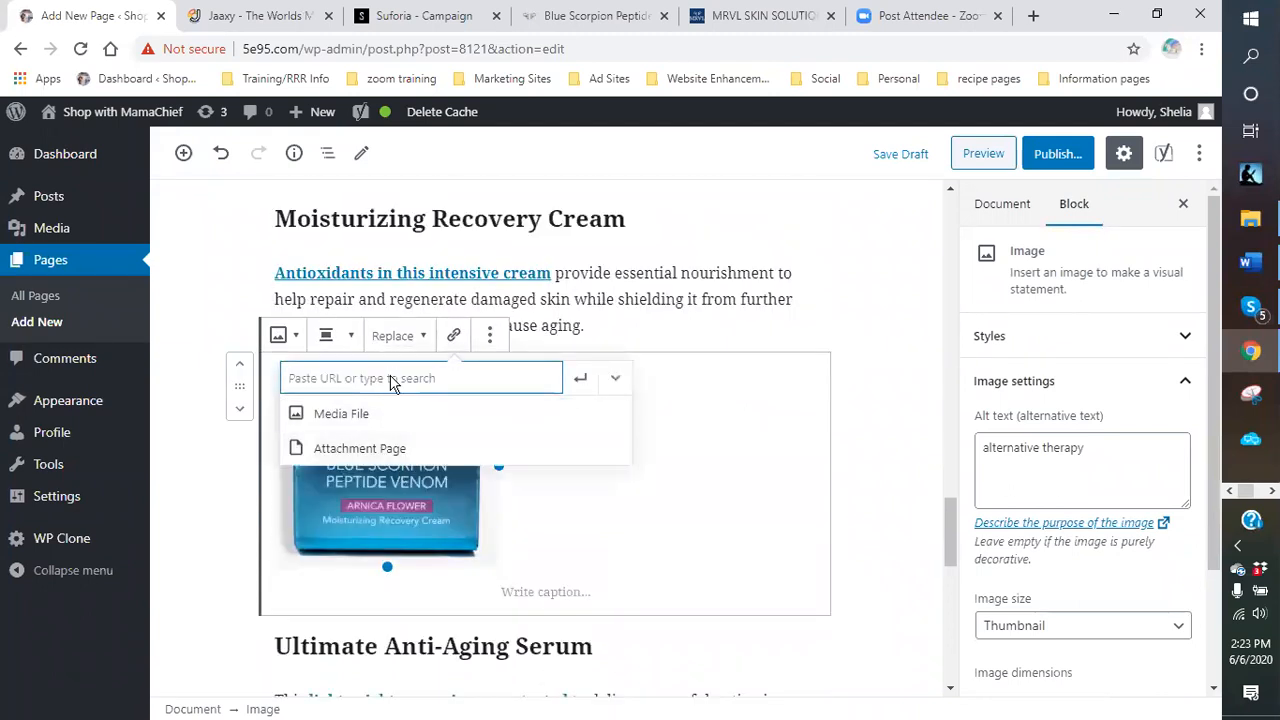
right_click(391, 380)
left_click(448, 524)
left_click(615, 378)
left_click(311, 420)
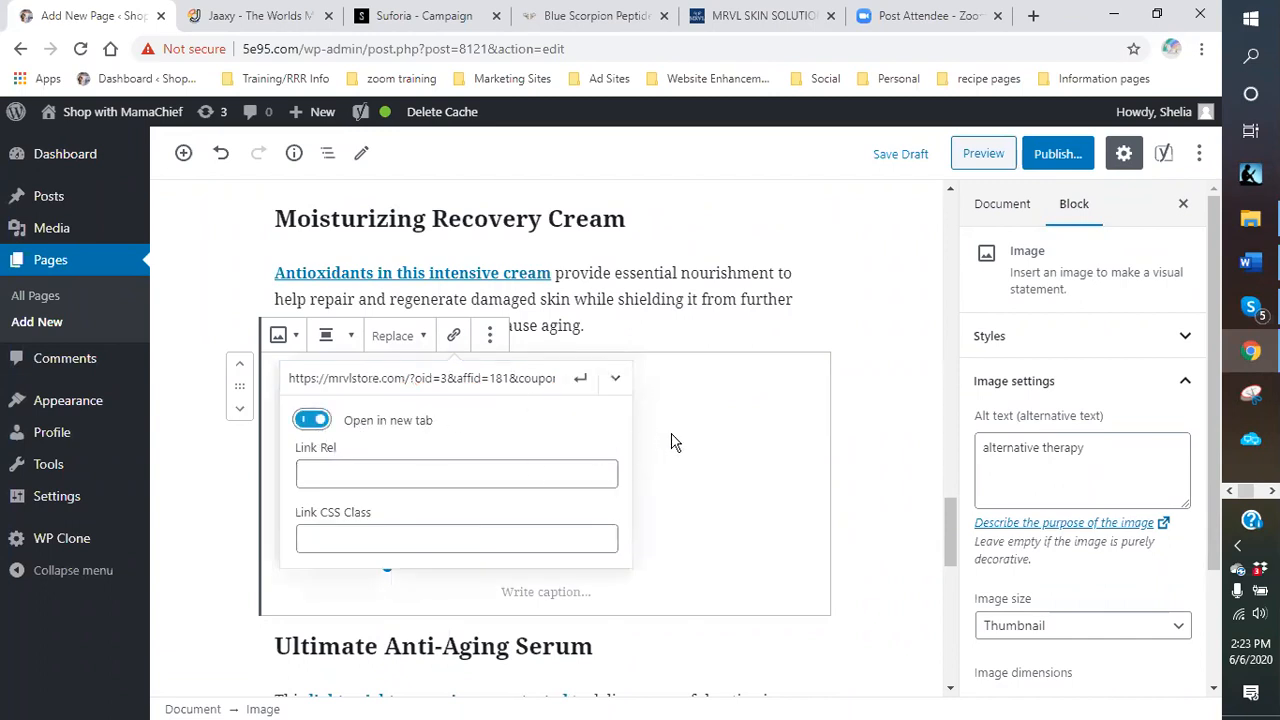
left_click(580, 379)
left_click(1048, 478)
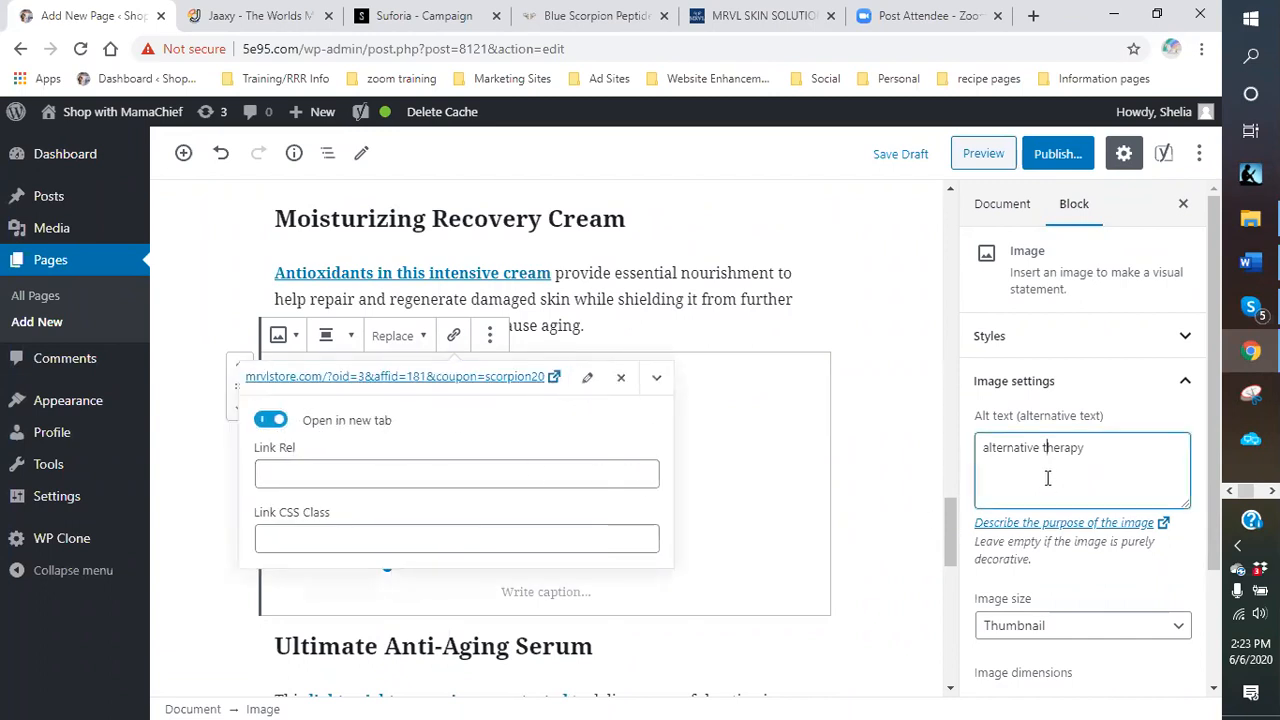
left_click(789, 437)
left_click(768, 317)
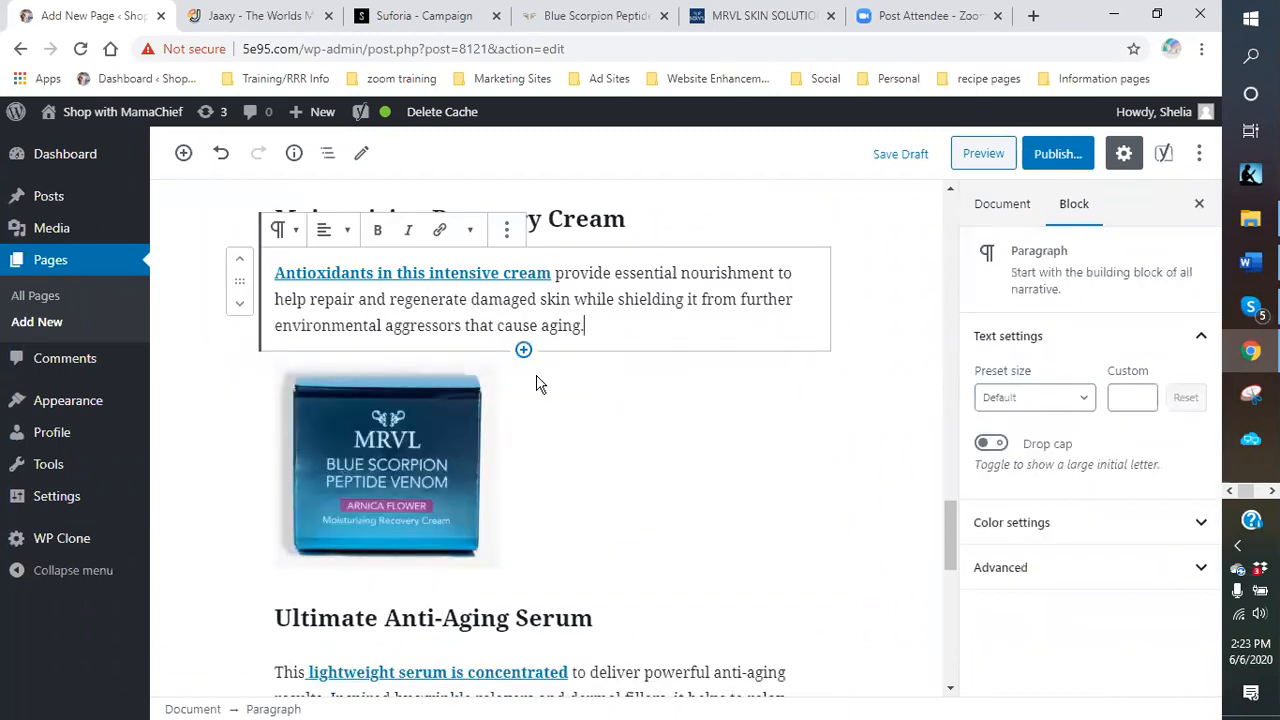
Align the jar image right beside the Serum text and shrink it.
left_click(433, 423)
scroll(710, 410, "up", 2)
scroll(600, 440, "down", 2)
scroll(400, 460, "up", 1)
left_click(329, 429)
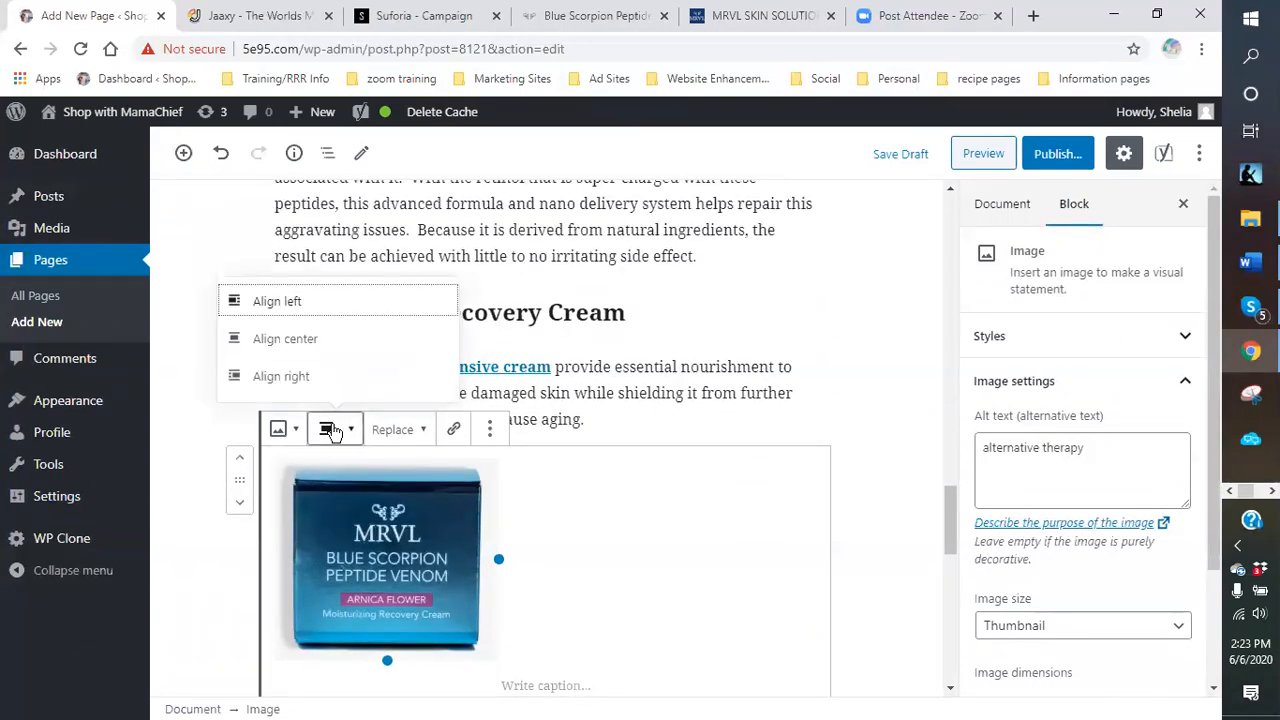
left_click(274, 378)
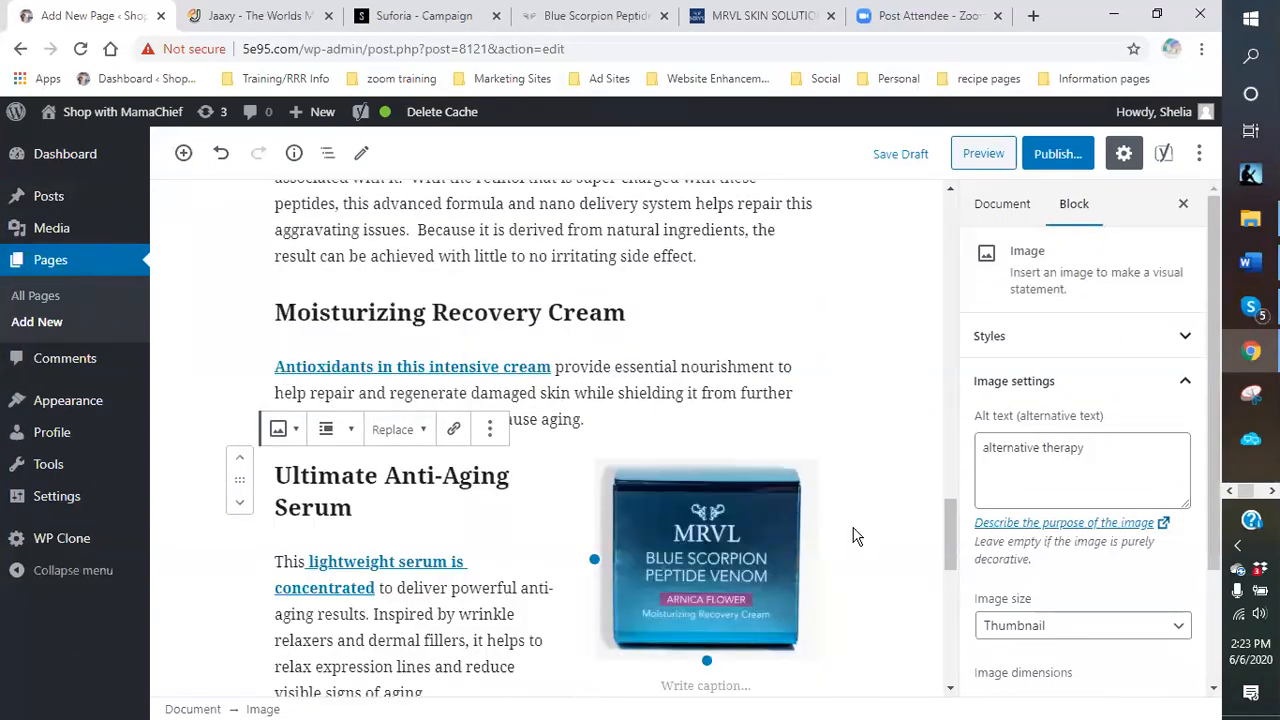
scroll(853, 527, "down", 3)
scroll(852, 530, "up", 6)
scroll(852, 531, "down", 5)
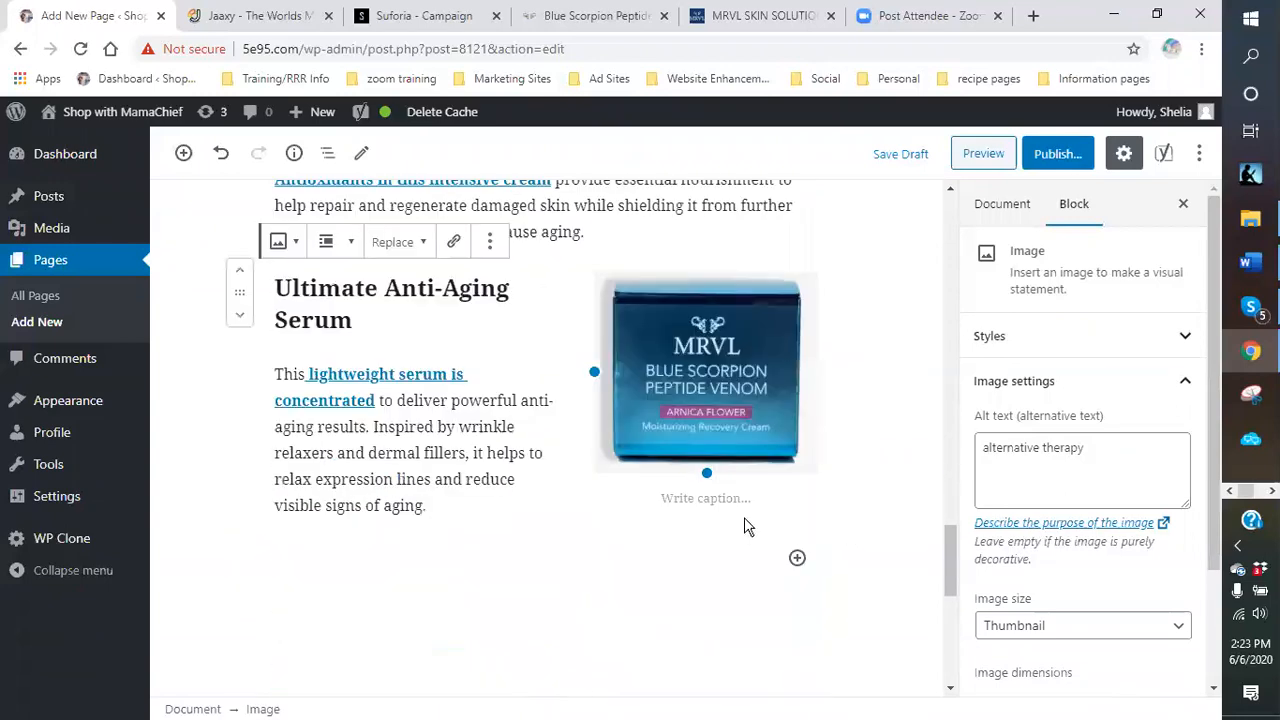
left_click_drag(707, 472, 727, 436)
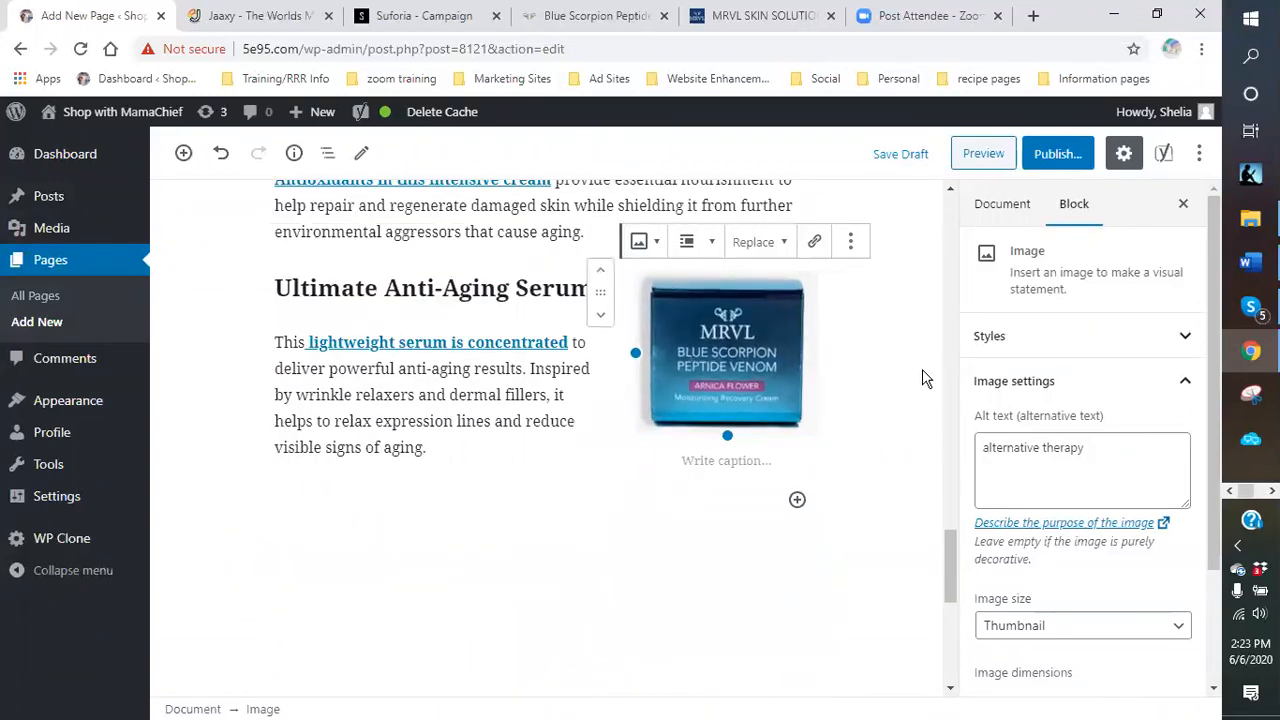
scroll(905, 380, "up", 8)
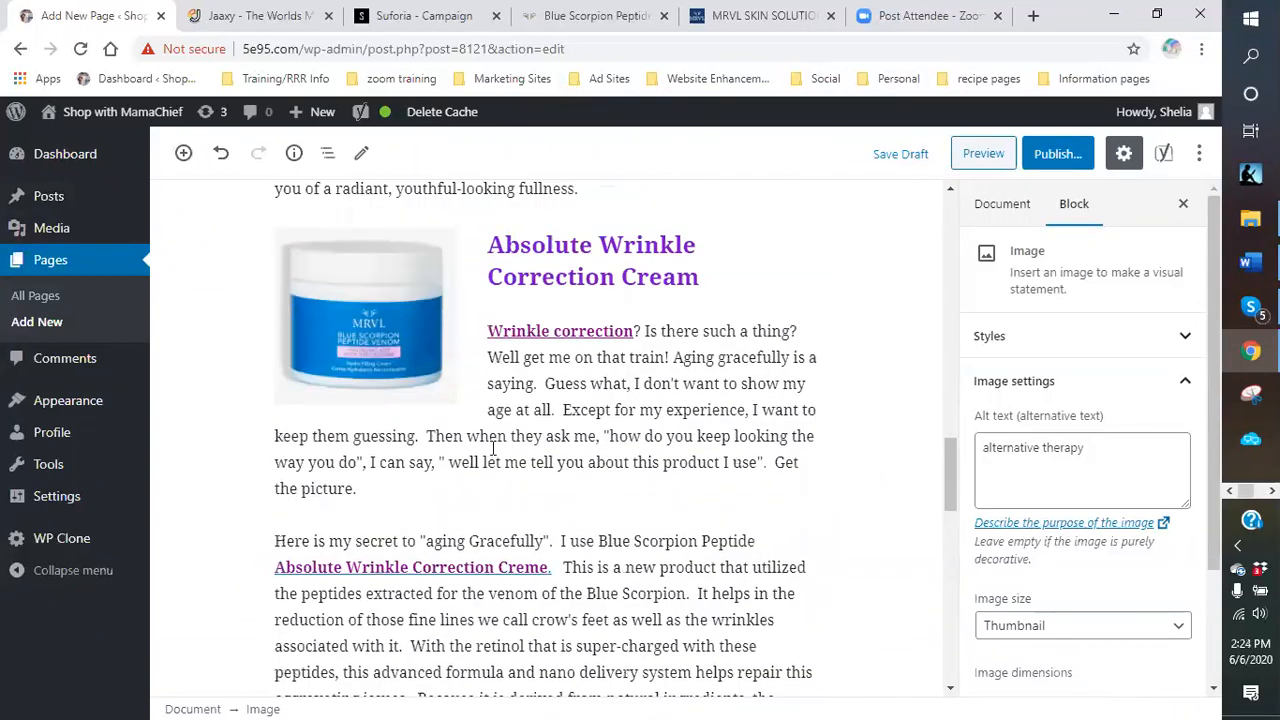
scroll(492, 449, "down", 5)
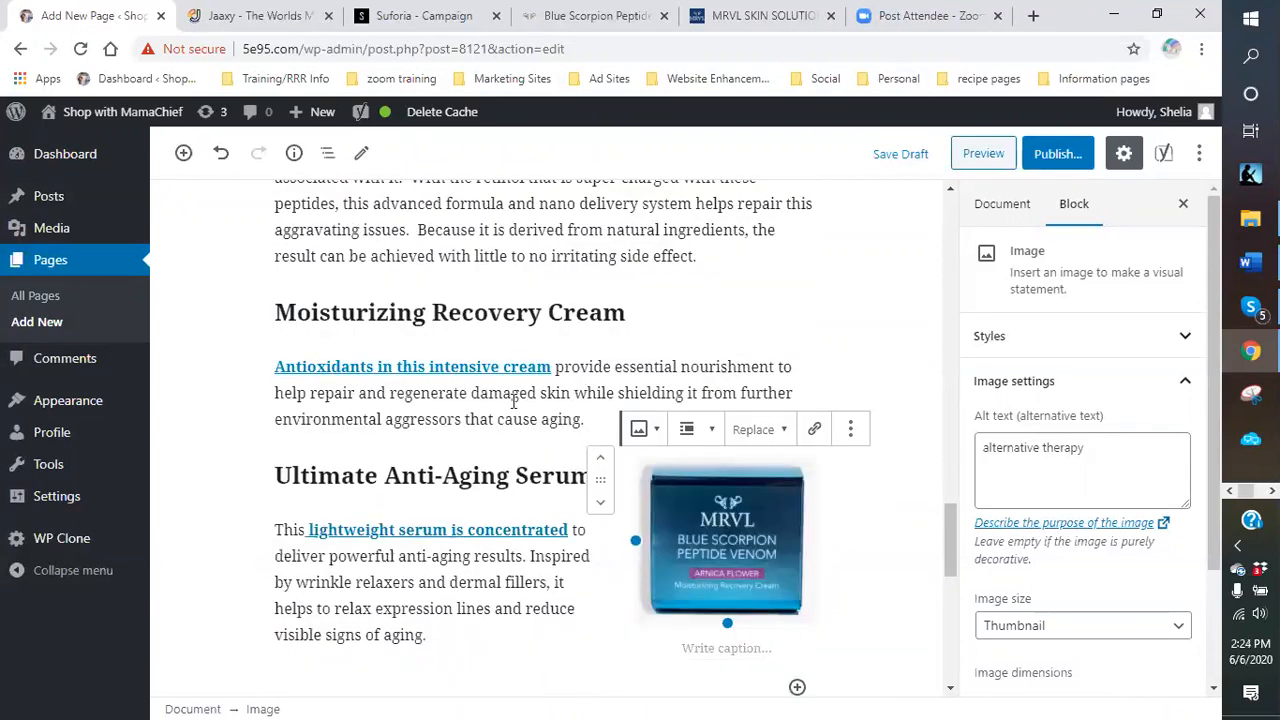
scroll(505, 518, "down", 3)
scroll(500, 517, "up", 3)
scroll(500, 517, "up", 15)
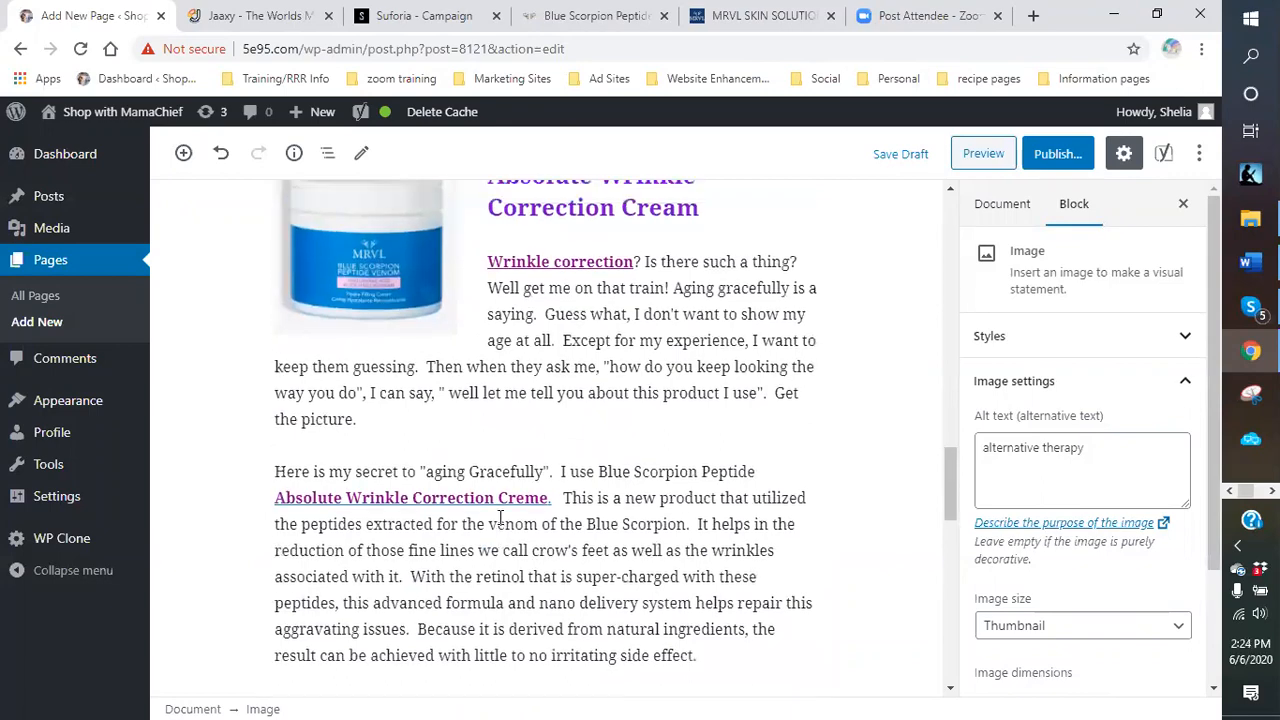
scroll(595, 470, "down", 4)
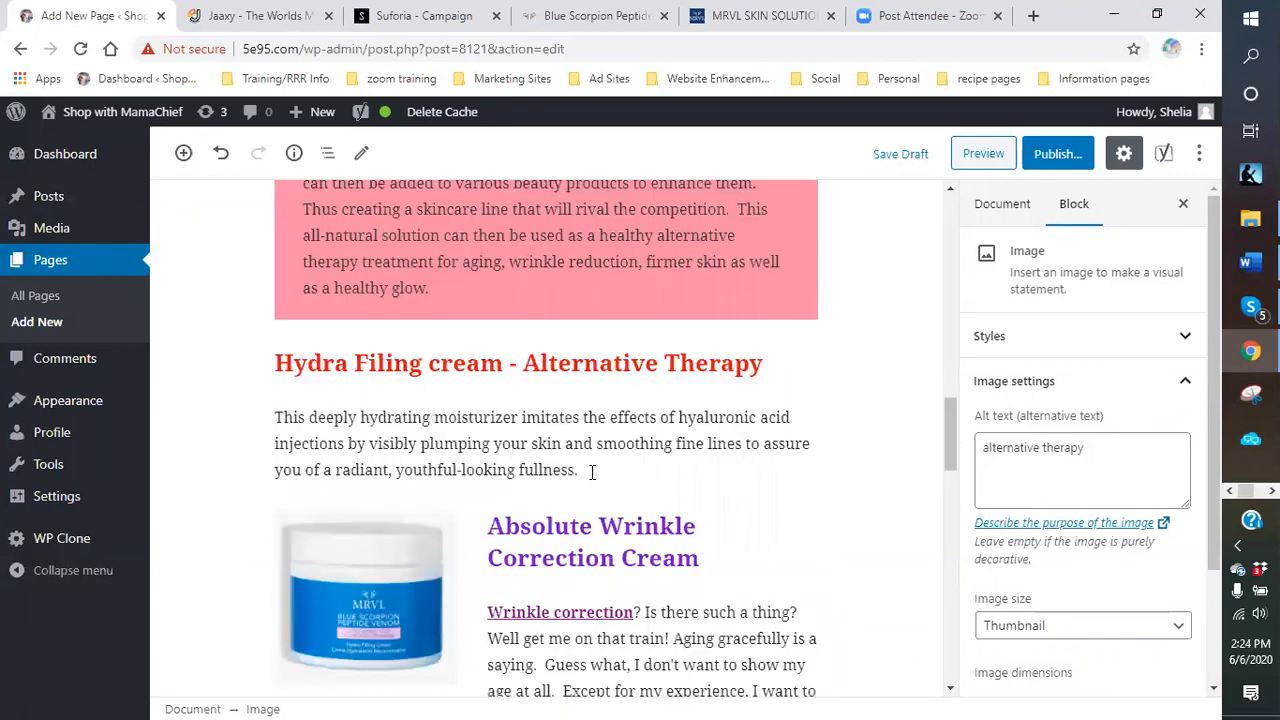
scroll(590, 478, "up", 6)
scroll(590, 478, "up", 4)
scroll(590, 478, "down", 6)
scroll(592, 473, "down", 15)
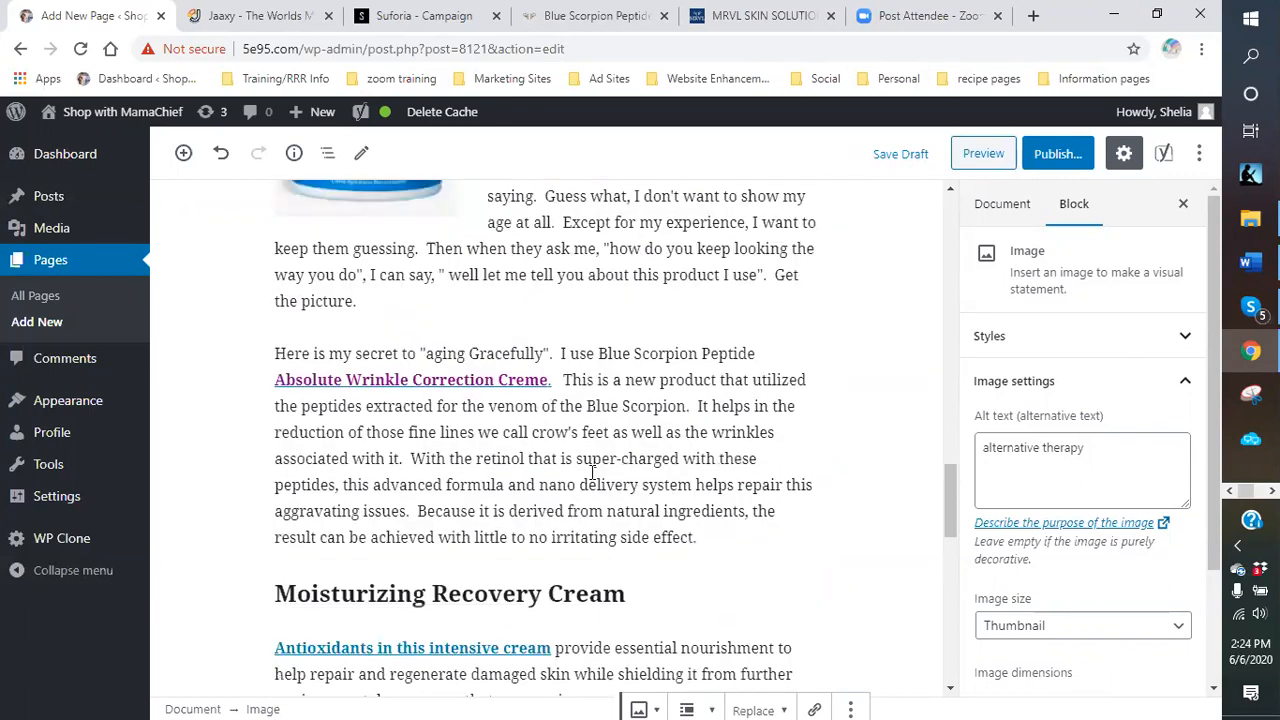
scroll(592, 477, "down", 1)
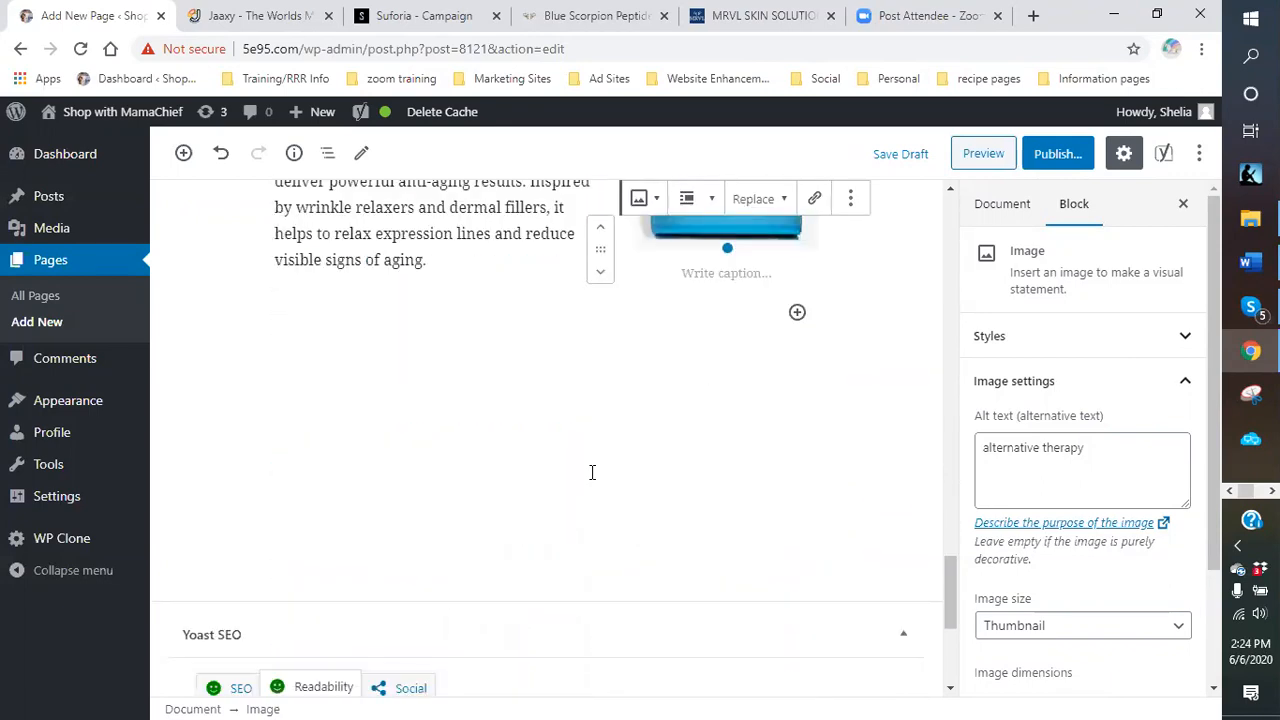
scroll(592, 472, "down", 4)
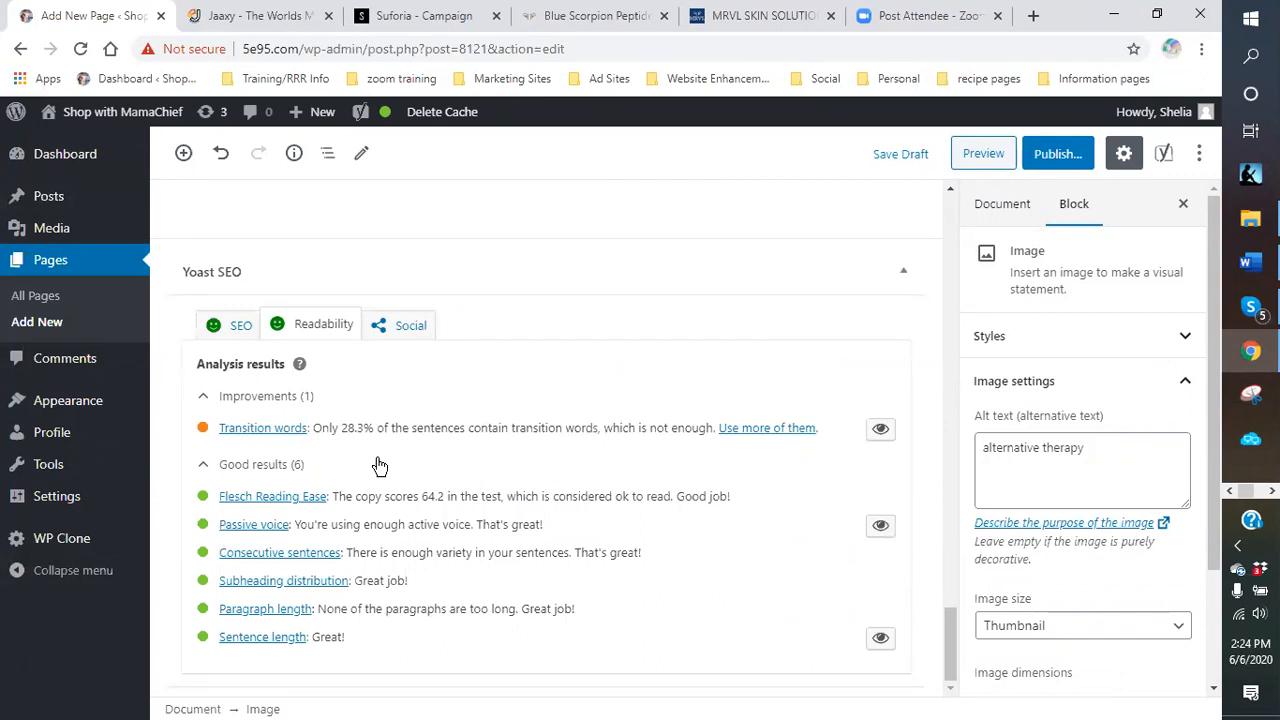
left_click(240, 325)
scroll(490, 520, "down", 4)
scroll(479, 513, "down", 3)
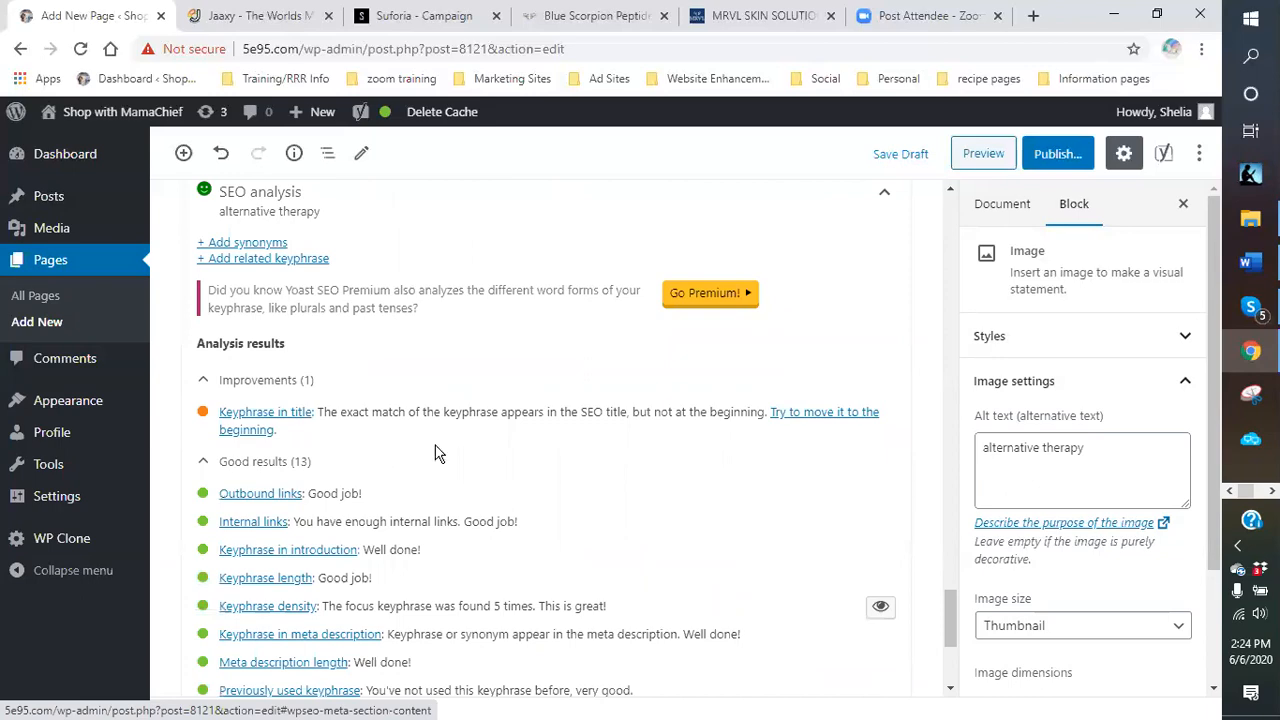
scroll(487, 467, "up", 15)
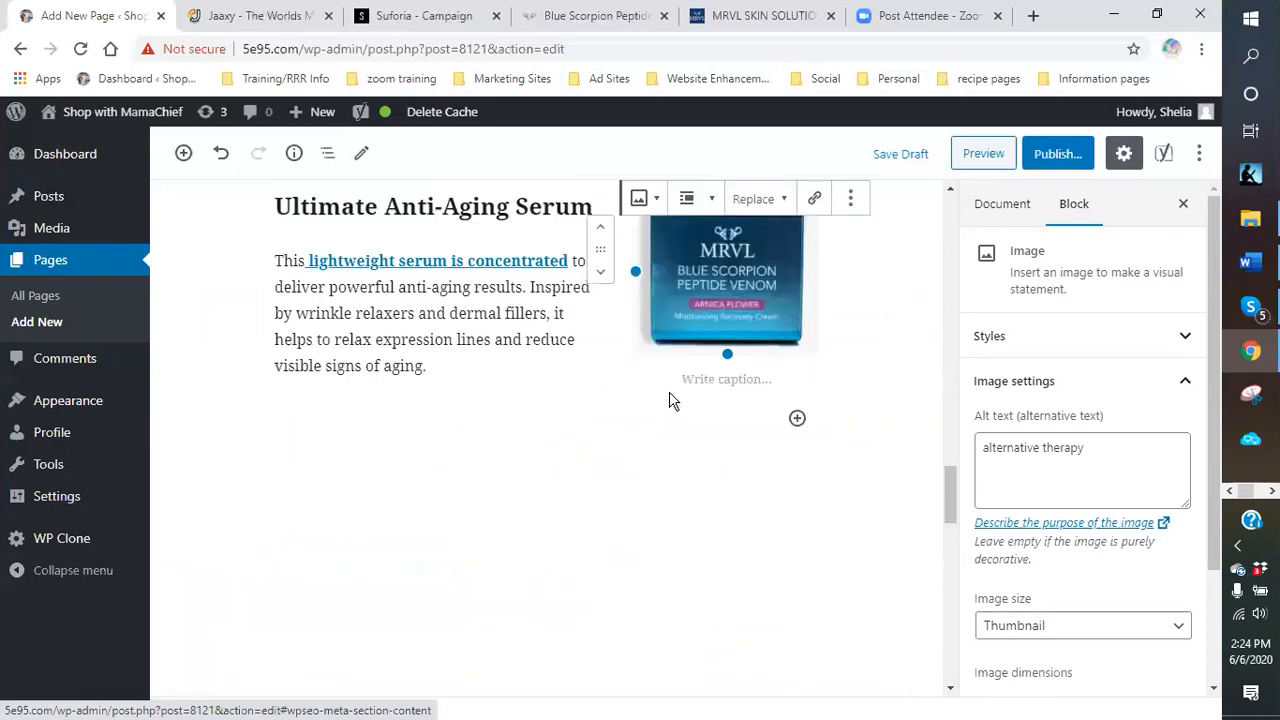
scroll(517, 410, "up", 10)
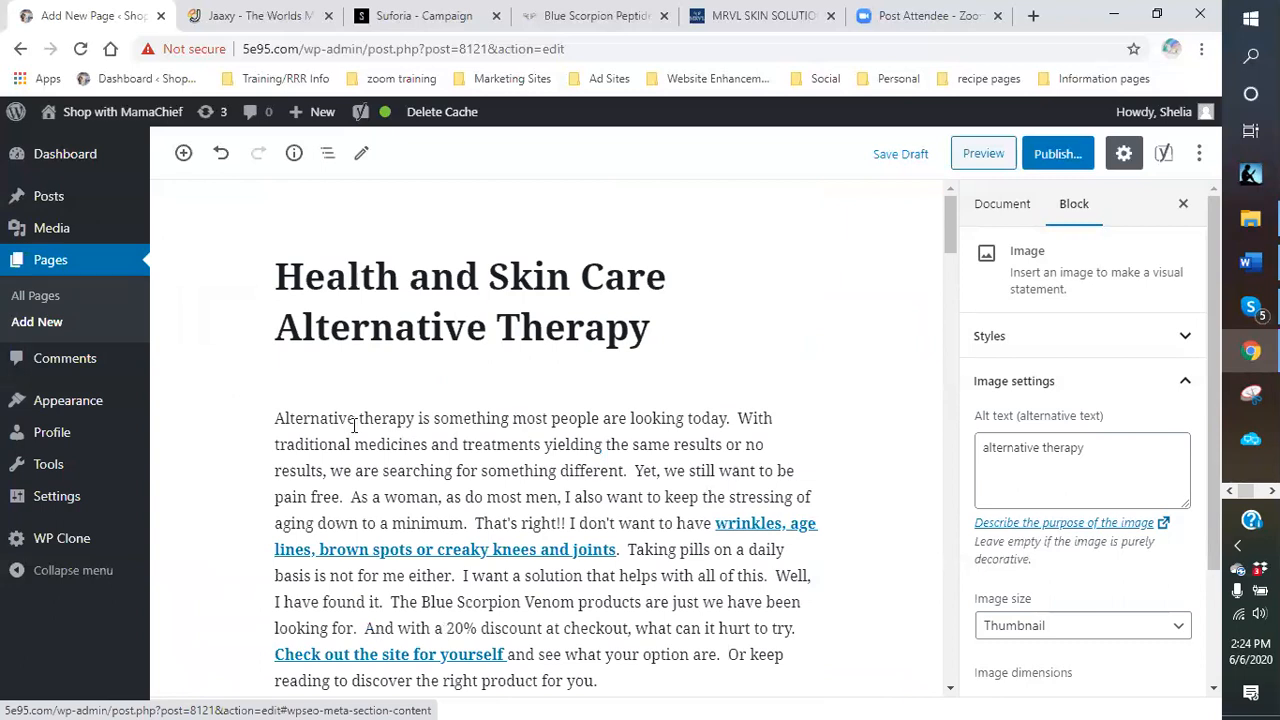
scroll(344, 465, "down", 15)
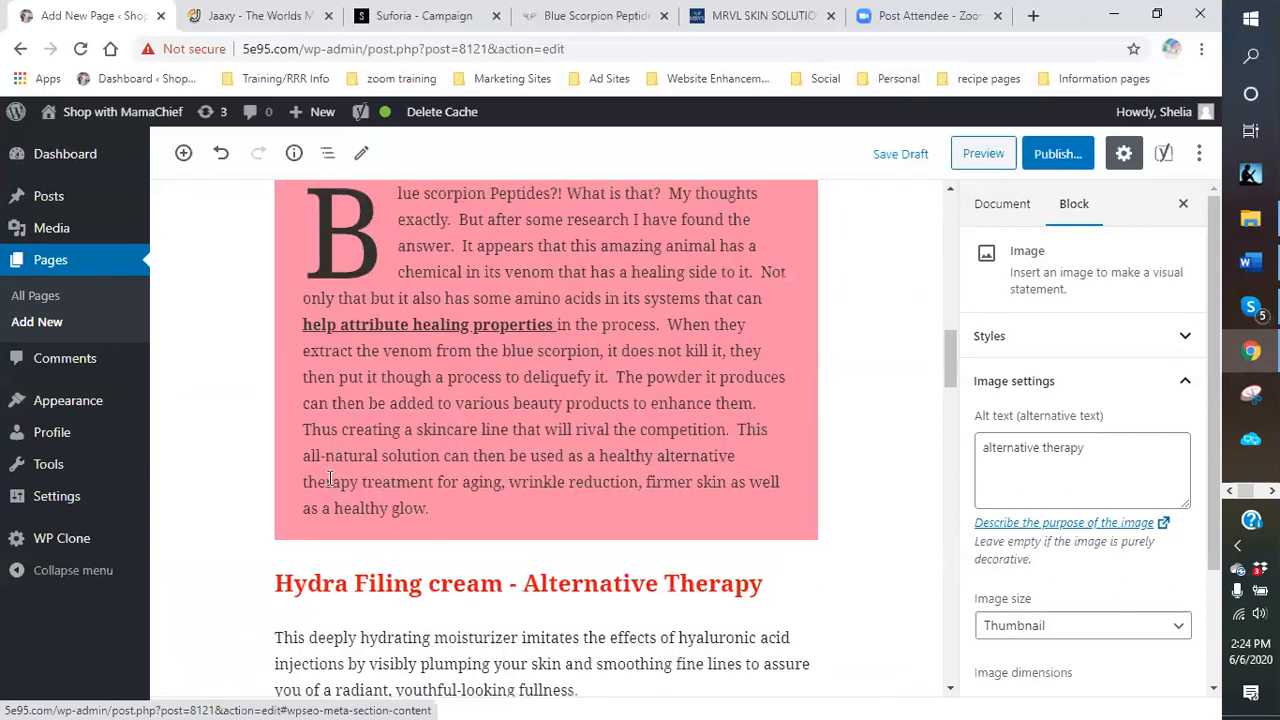
scroll(333, 487, "down", 10)
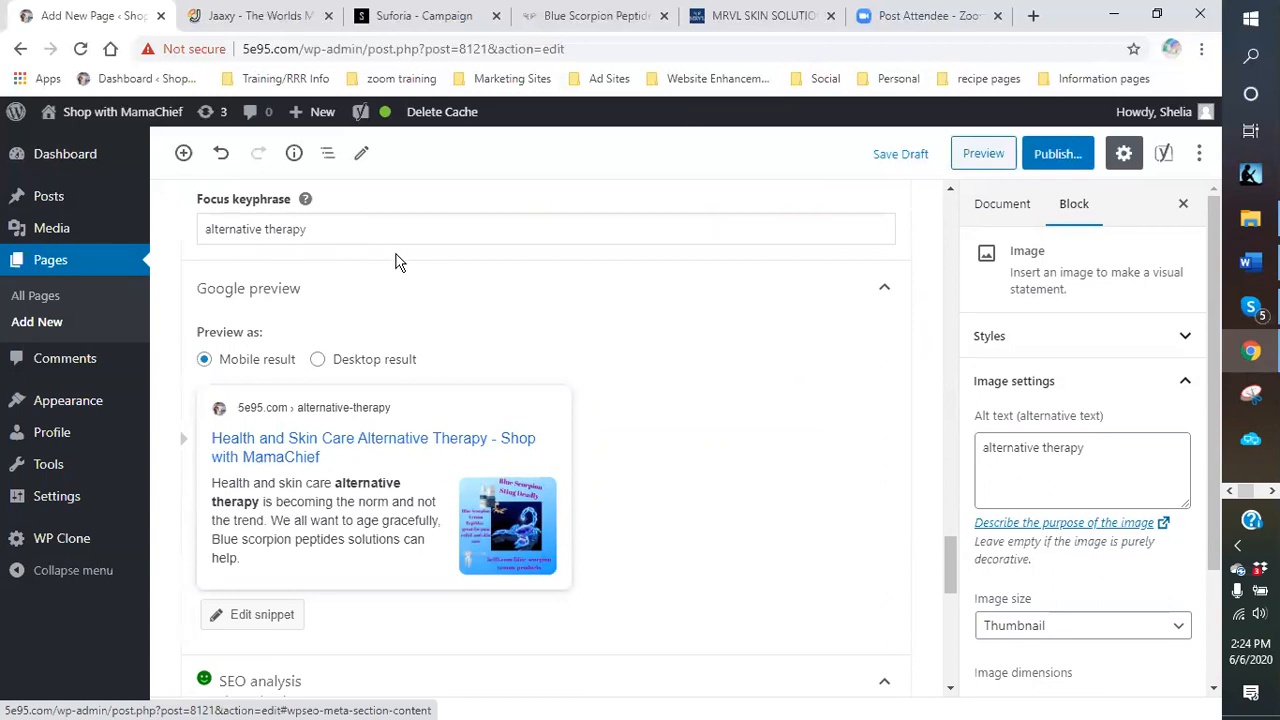
scroll(395, 262, "up", 10)
scroll(446, 240, "up", 15)
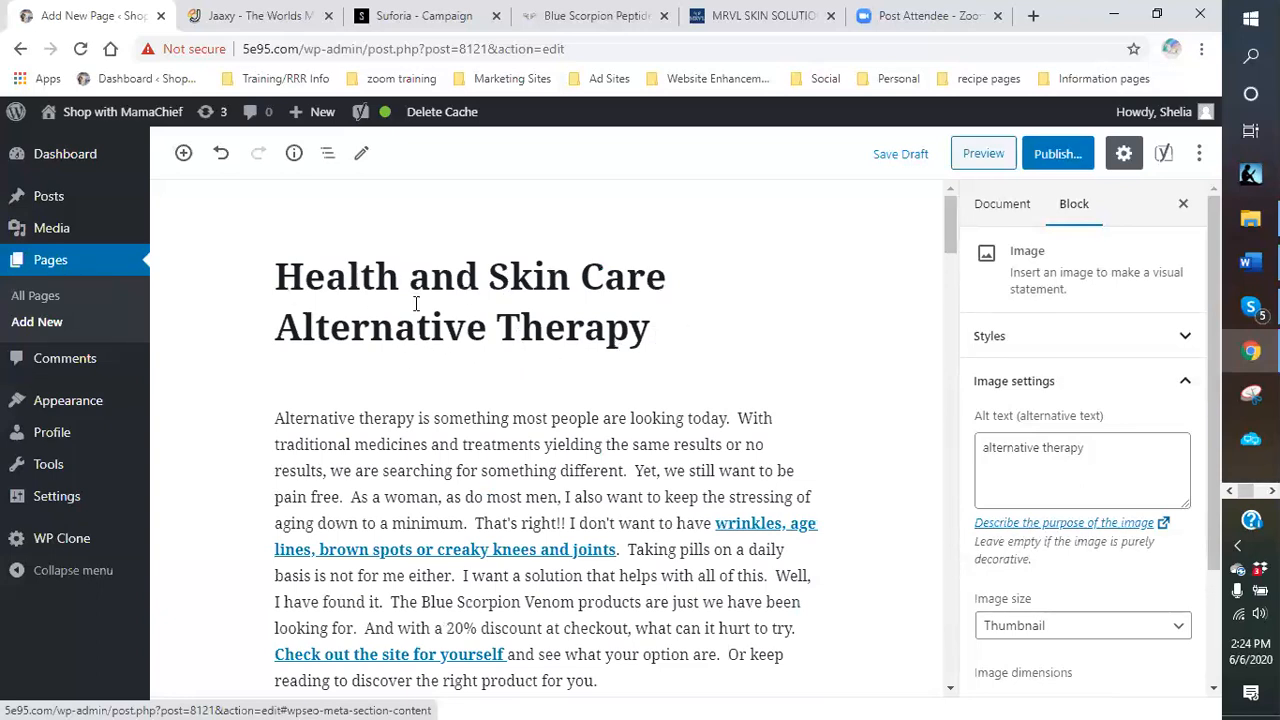
Type 'Alternative Therapy for' before 'Health and Skin Care' and delete the leftover 'Alternative Therapy' title line.
left_click(275, 274)
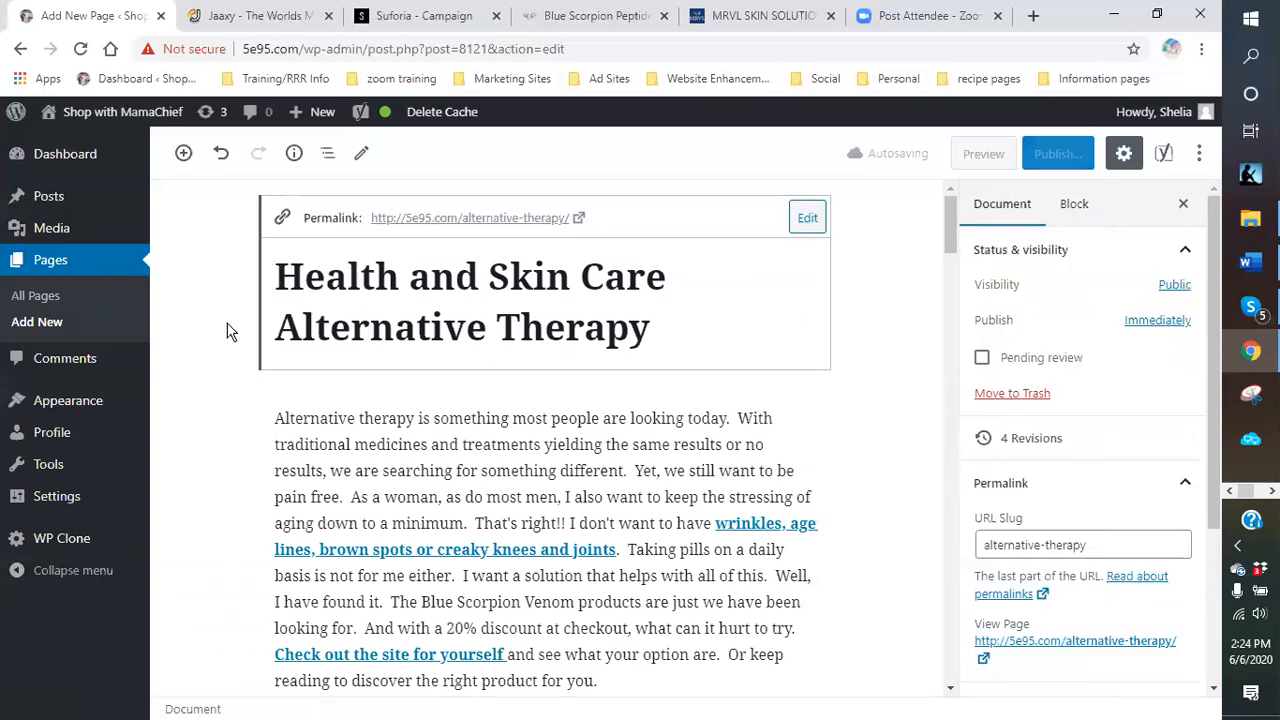
type("Alt")
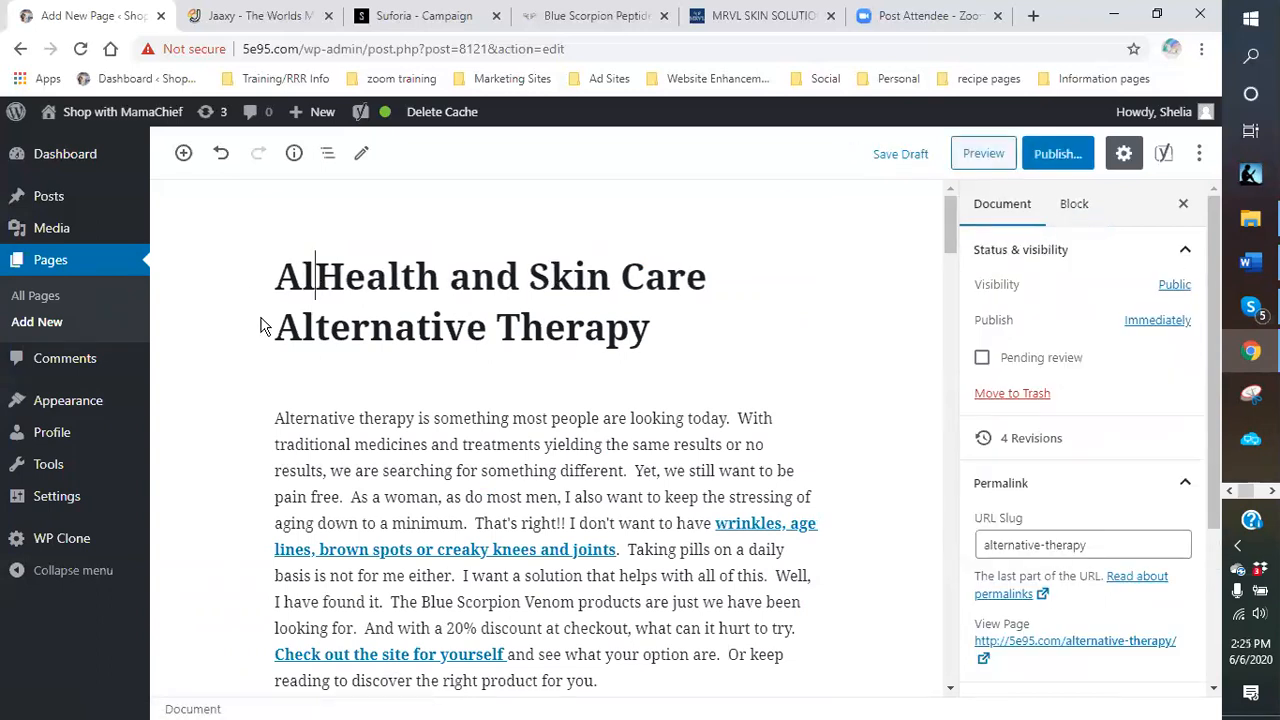
type("erha")
key("BackSpace")
key("BackSpace")
type("native ")
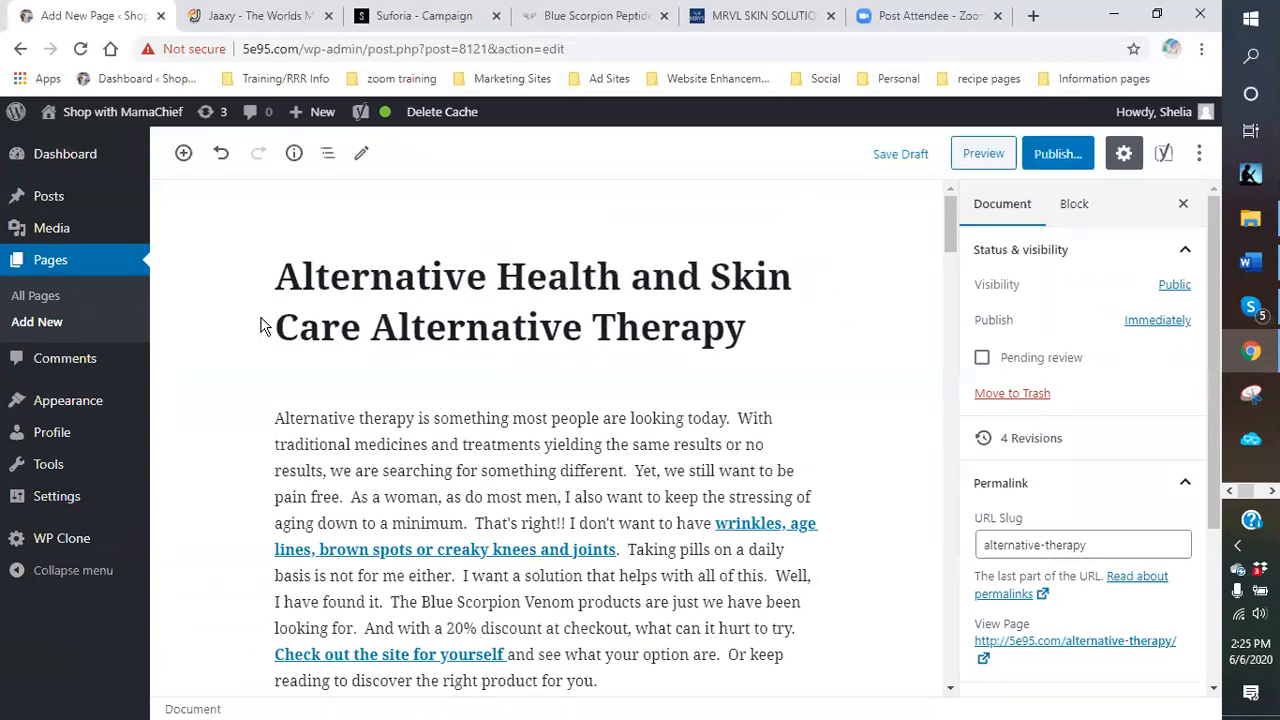
type("the")
key("BackSpace")
key("BackSpace")
key("BackSpace")
type("Thearp")
key("BackSpace")
key("BackSpace")
key("BackSpace")
type("rapy")
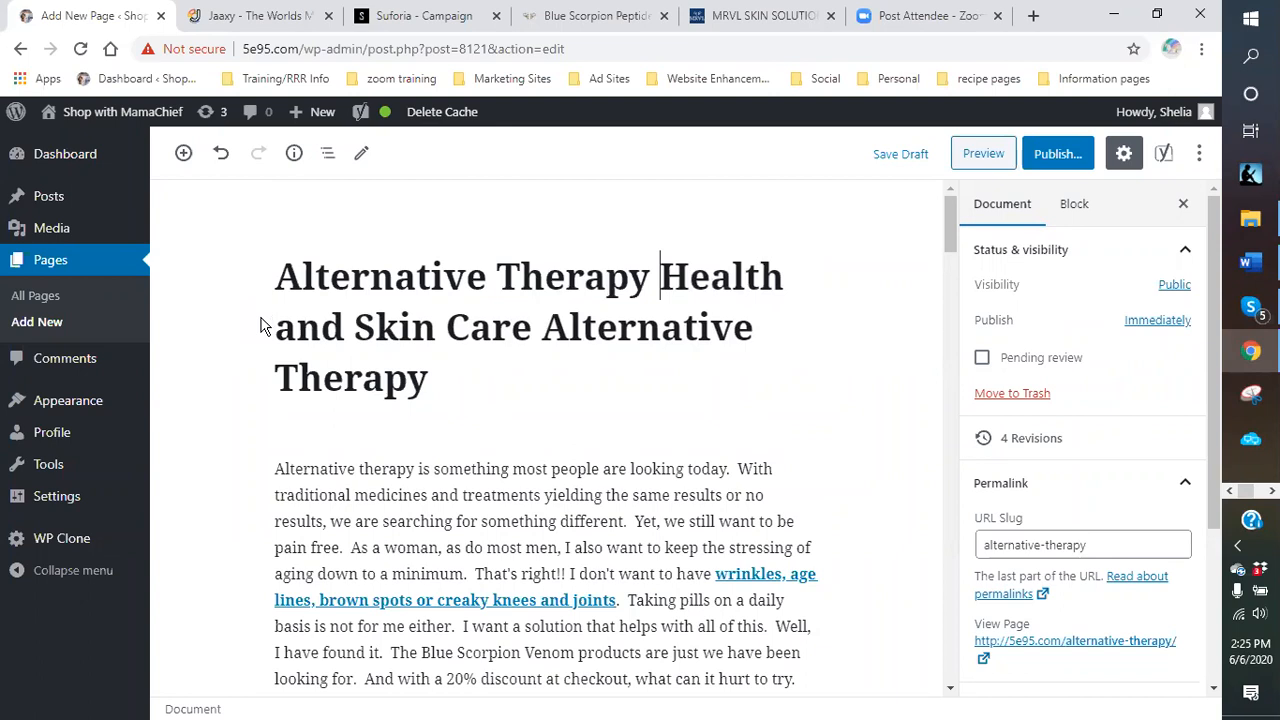
type(" for")
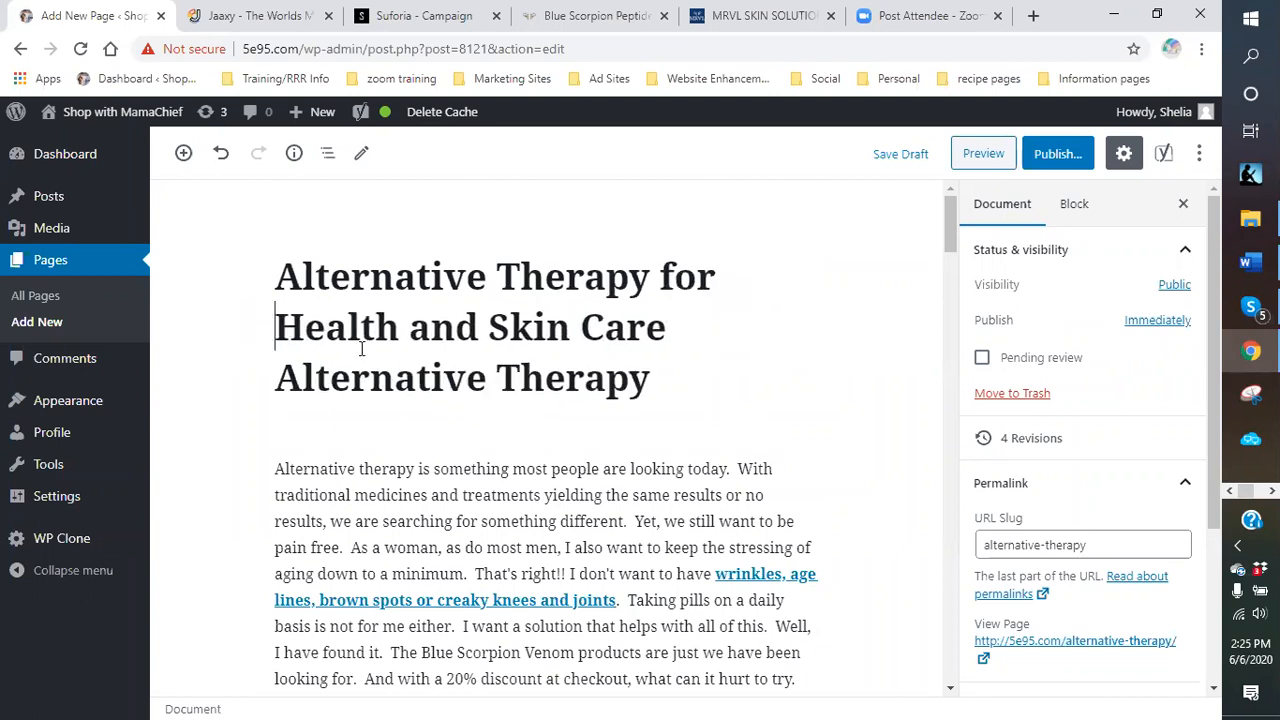
left_click_drag(276, 378, 676, 390)
key("BackSpace")
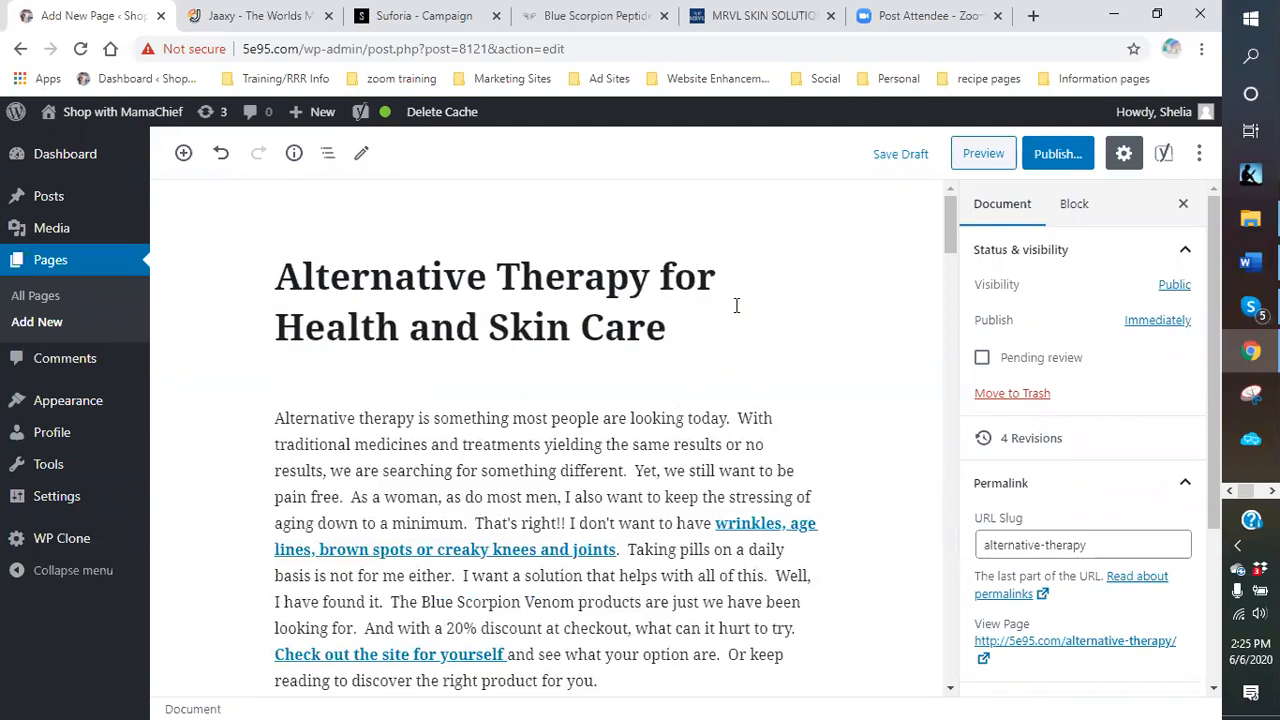
Review the Yoast SEO panel's readability analysis for the page.
scroll(688, 397, "down", 20)
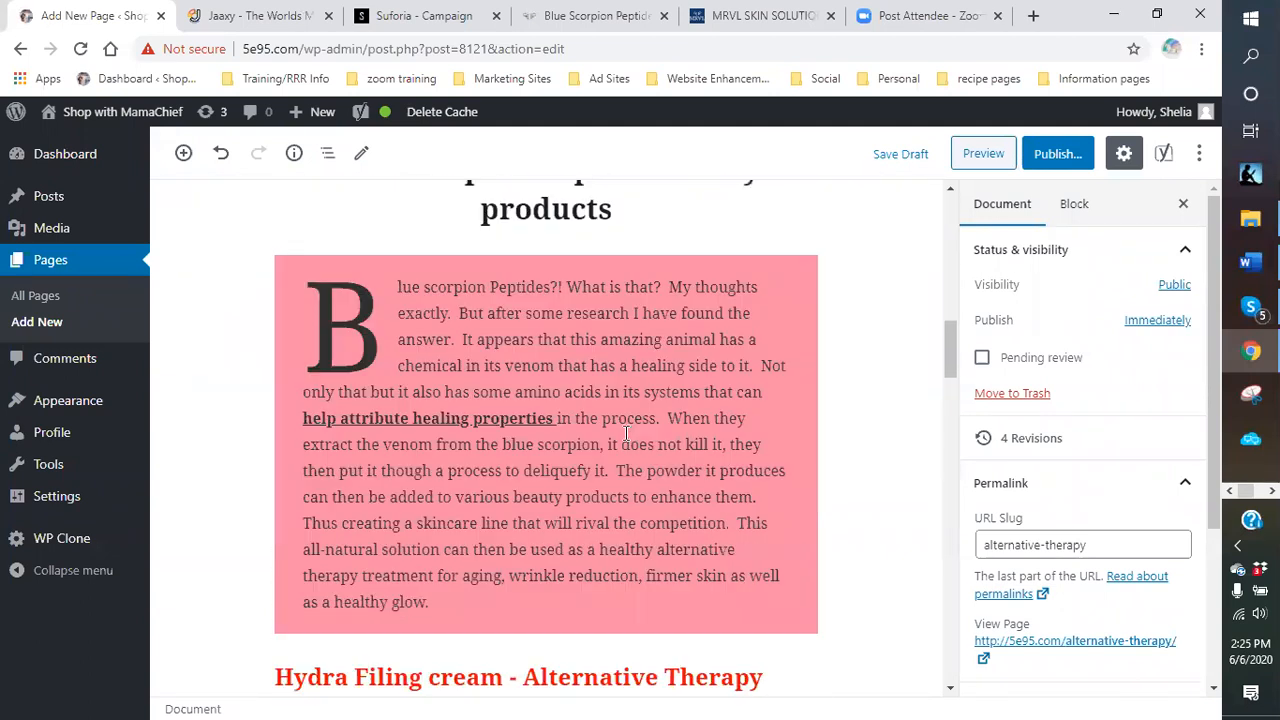
scroll(526, 474, "down", 10)
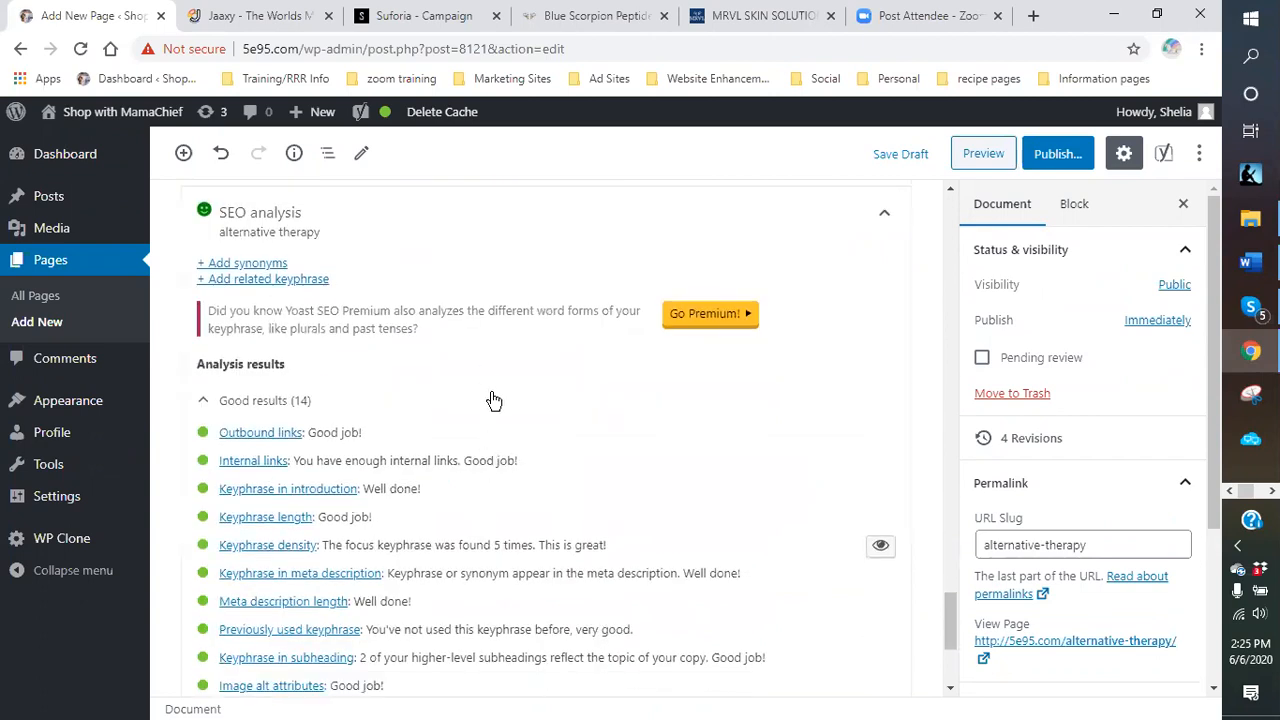
scroll(493, 400, "up", 10)
scroll(526, 382, "down", 6)
scroll(634, 389, "up", 3)
scroll(634, 389, "down", 4)
scroll(590, 388, "up", 3)
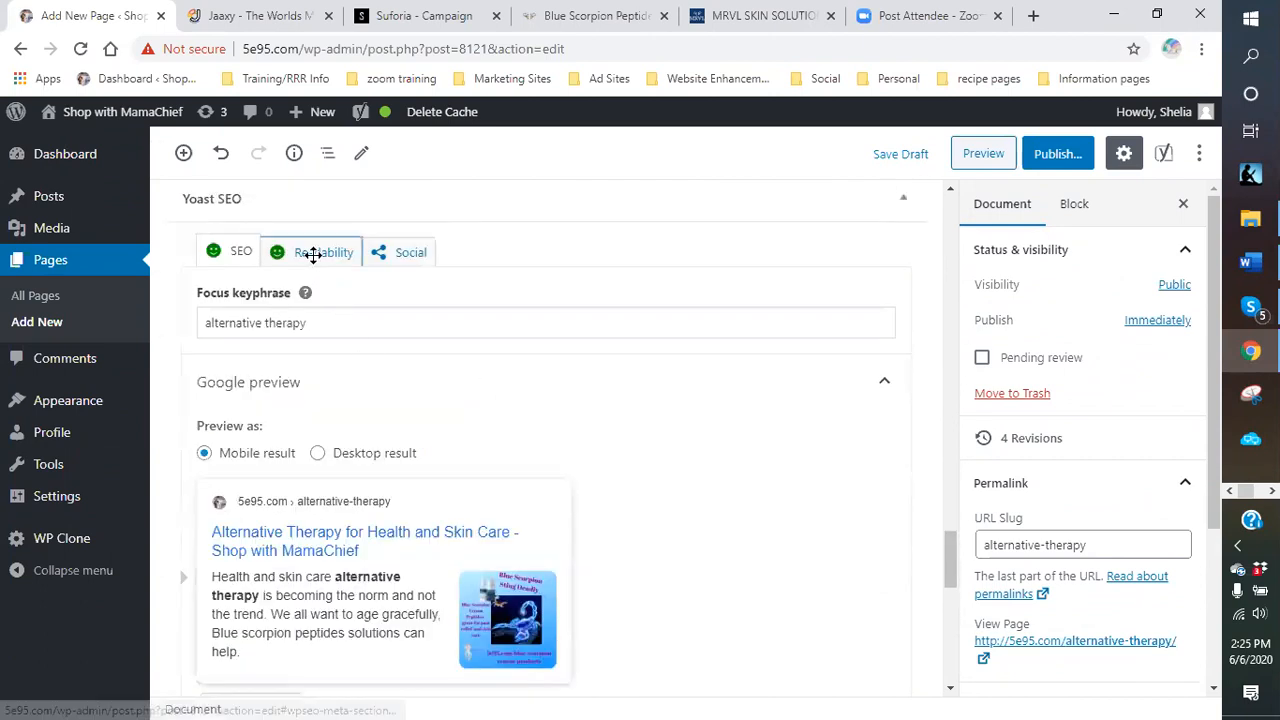
left_click(313, 253)
Save the page as a draft.
scroll(443, 474, "up", 5)
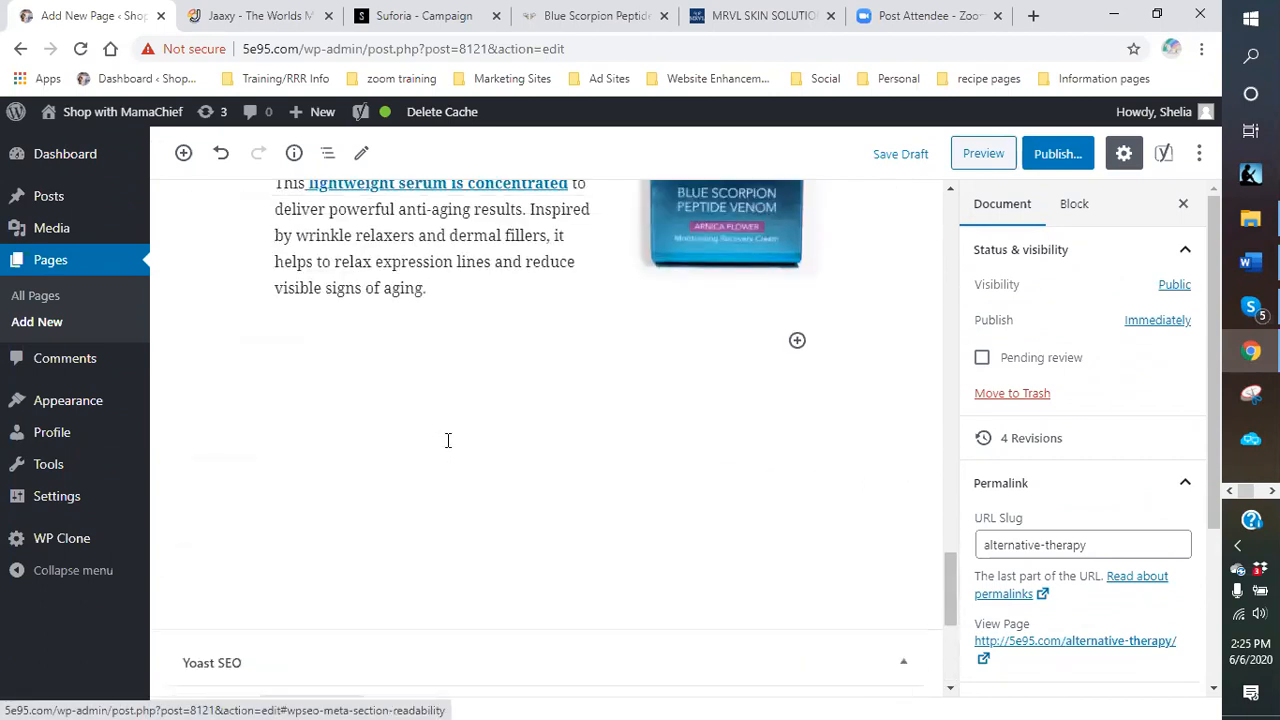
scroll(448, 440, "up", 9)
scroll(497, 388, "down", 4)
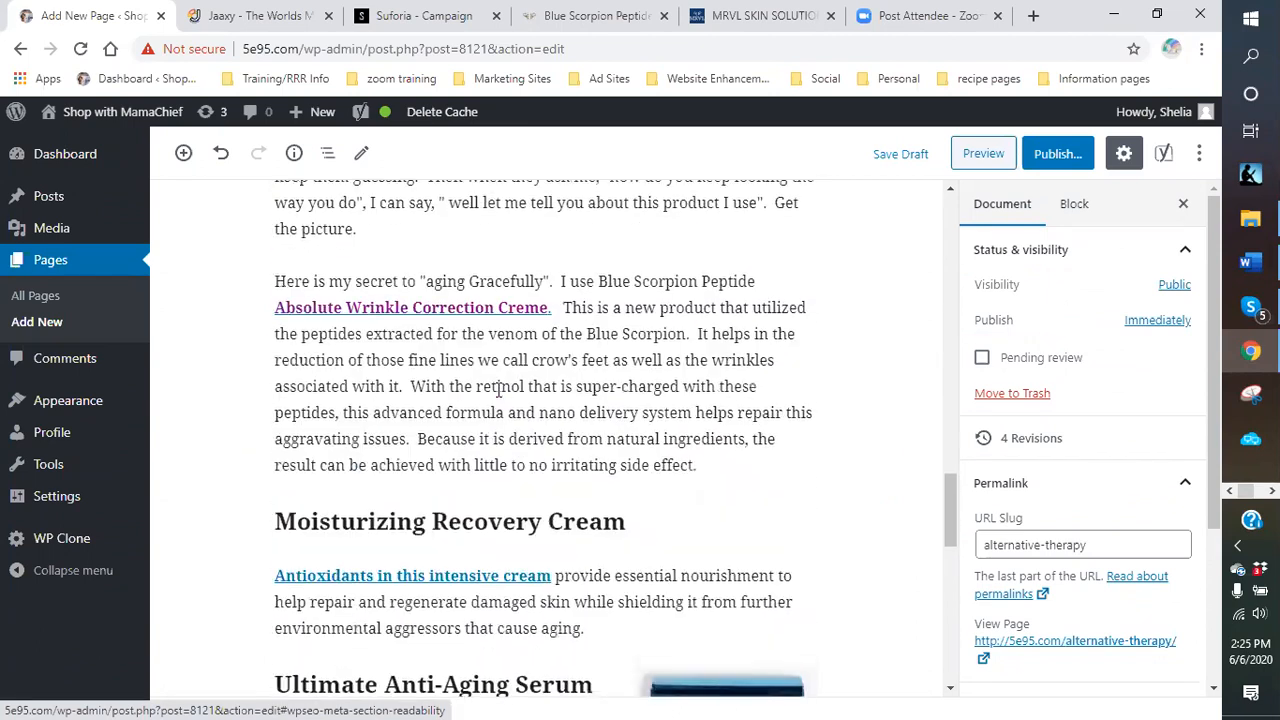
left_click(903, 155)
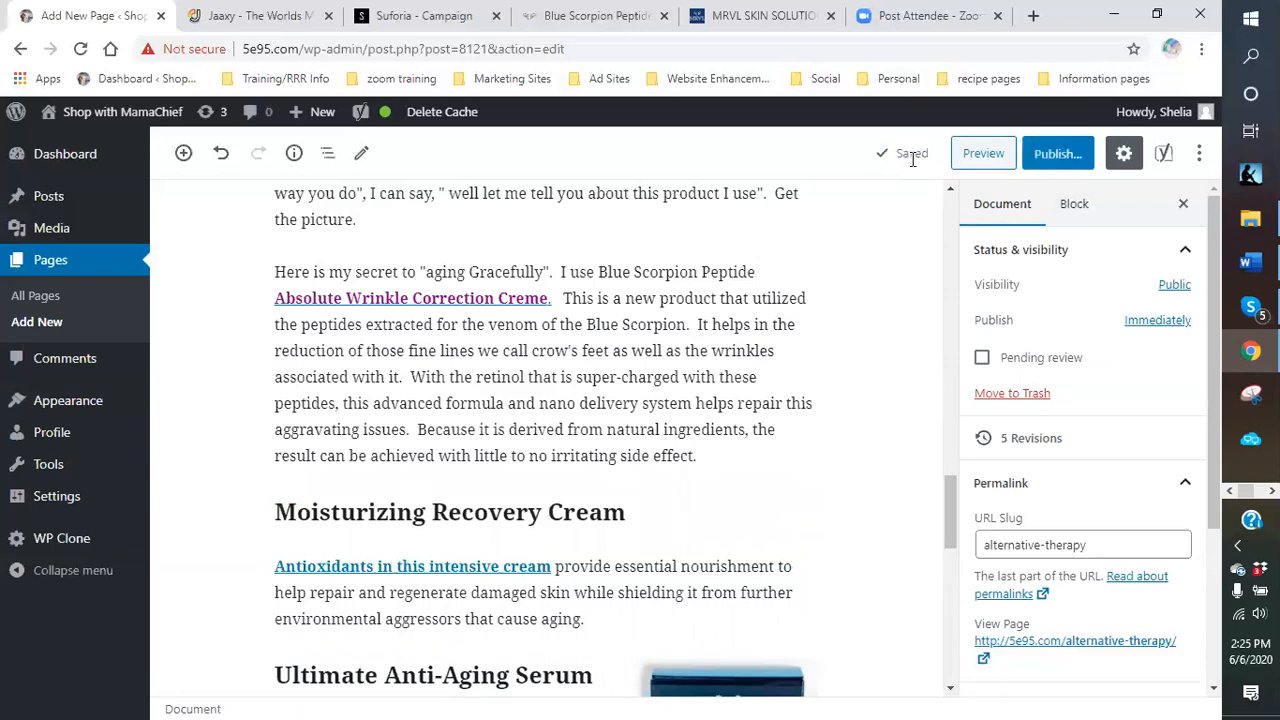
Publish the page to 5e95.com/alternative-therapy/ and copy its page link.
left_click(1060, 155)
left_click(1088, 156)
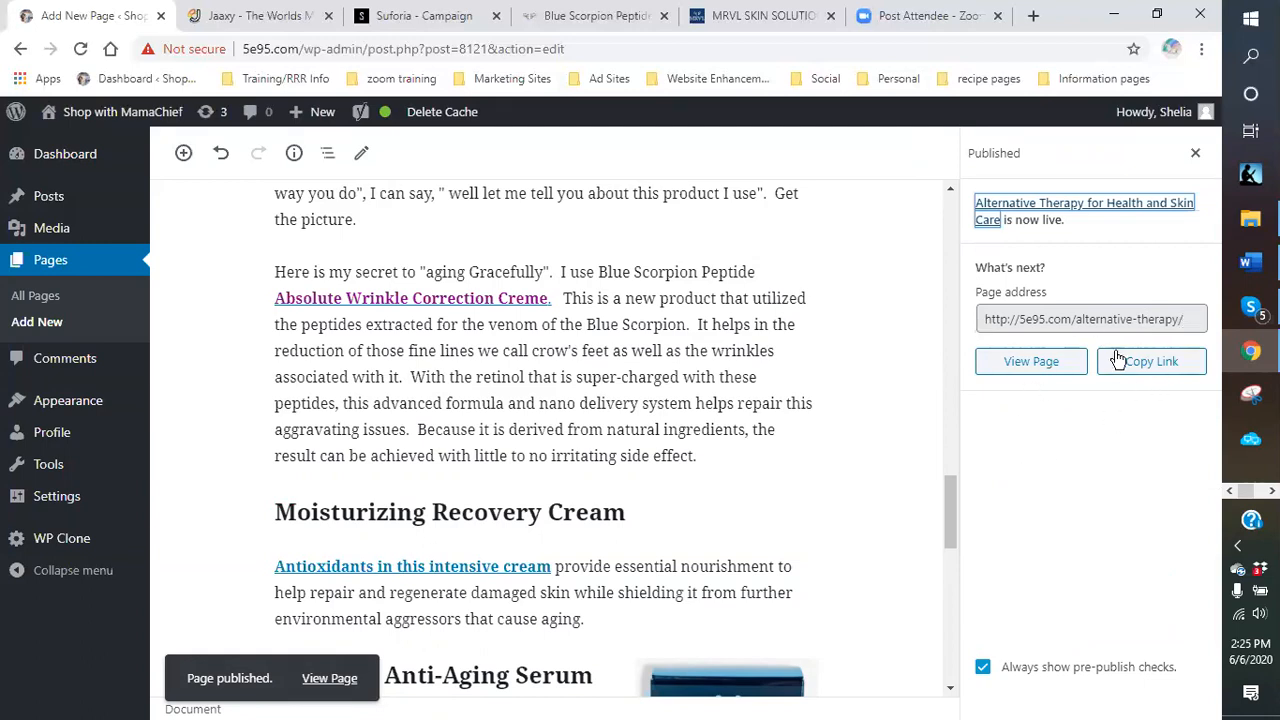
left_click(1176, 362)
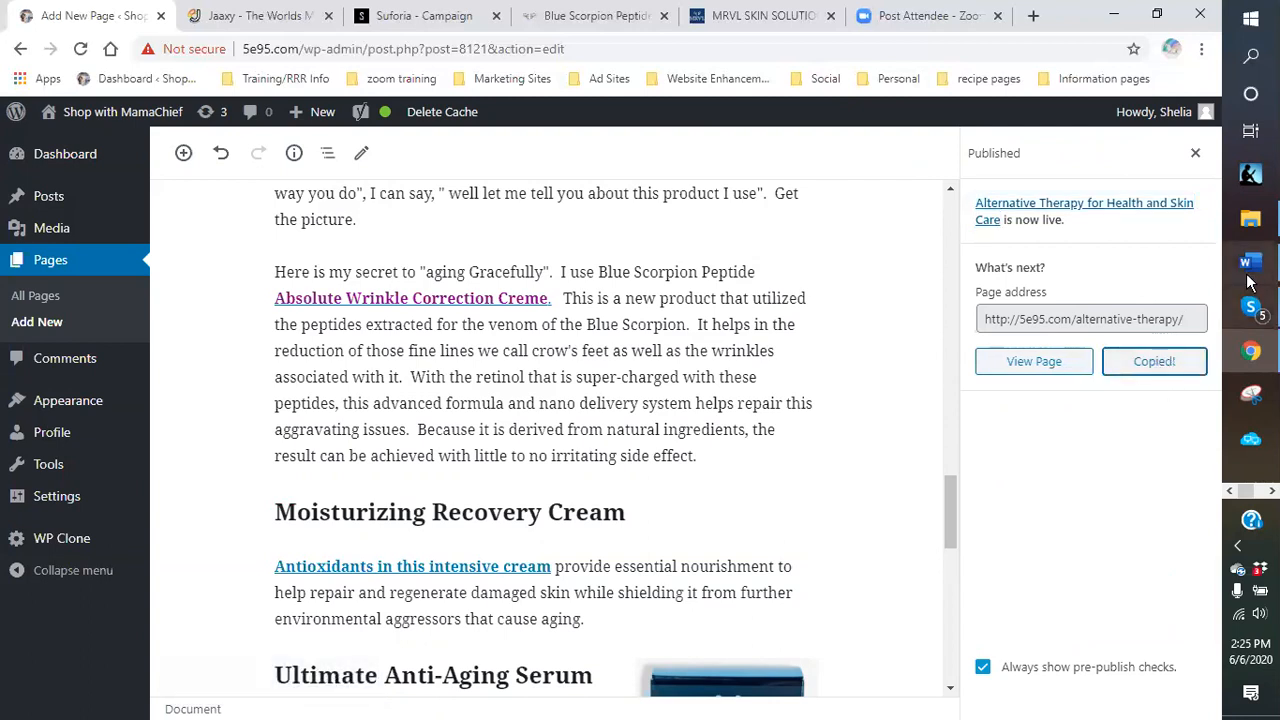
mouse_move(1250, 265)
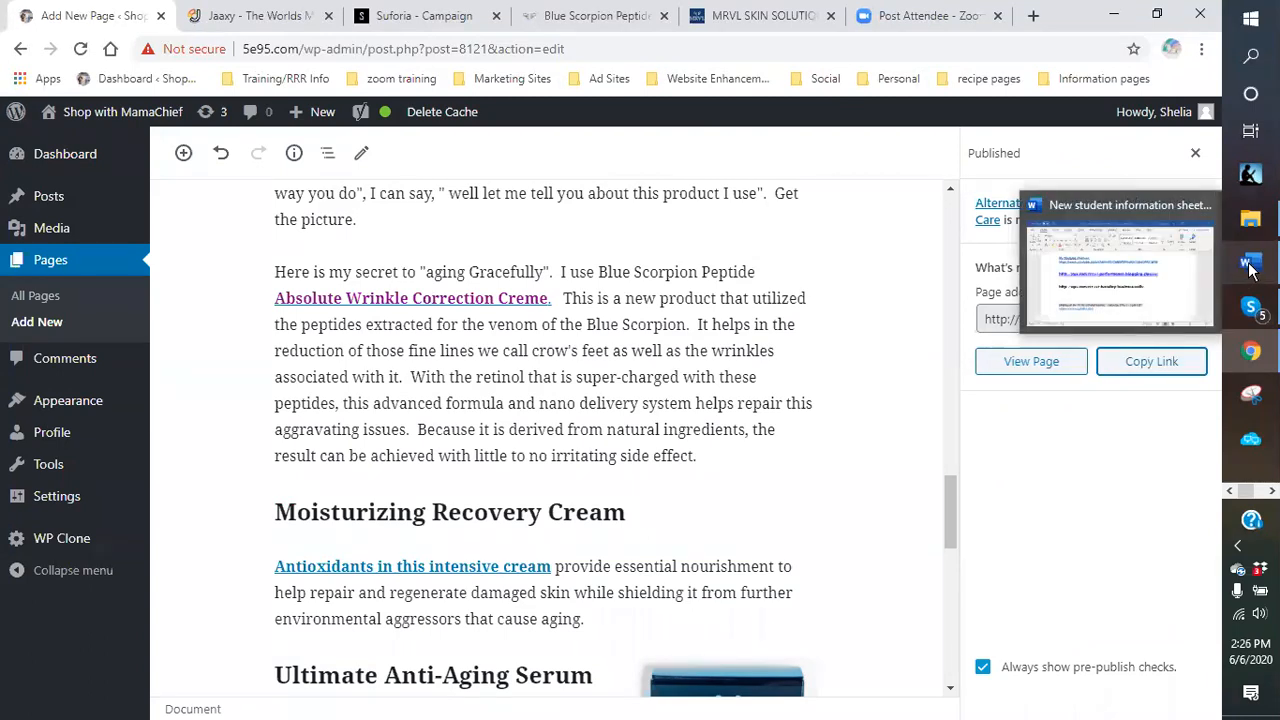
Open 'ad copy - various 6-21-19-1' from the templates folder in File Explorer.
left_click(1249, 224)
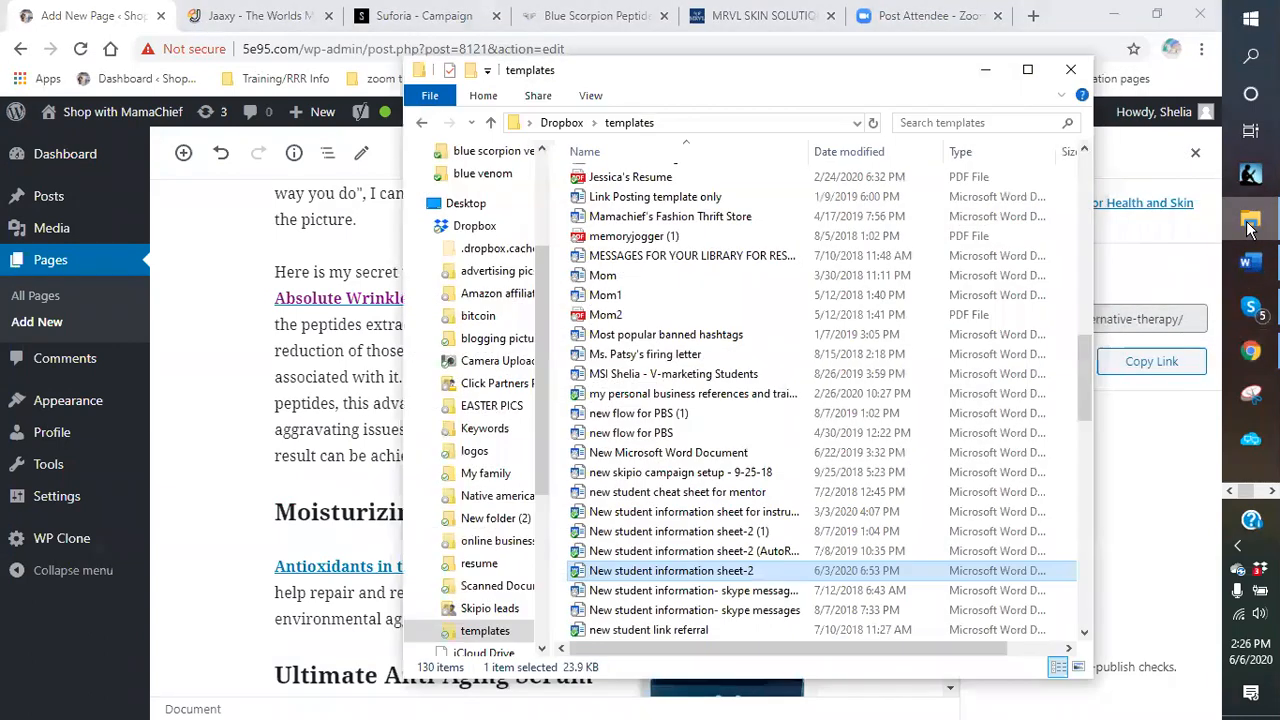
left_click(645, 298)
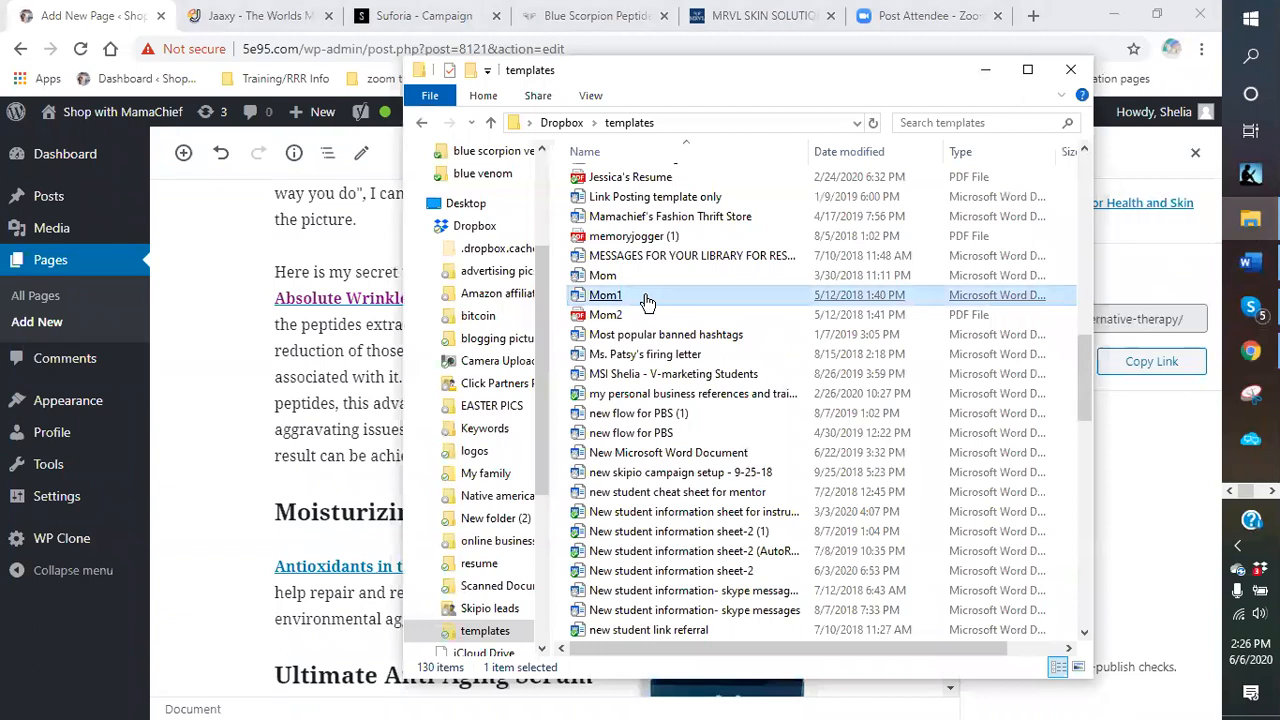
scroll(645, 300, "up", 12)
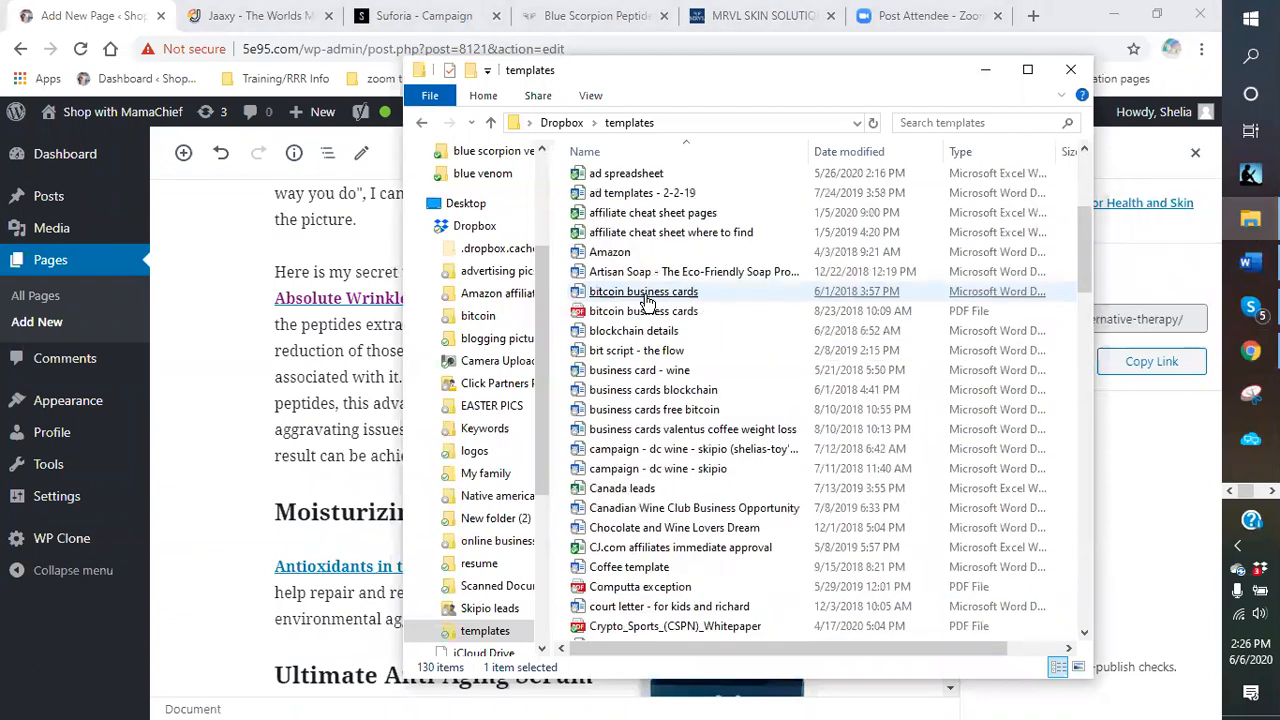
scroll(644, 210, "up", 2)
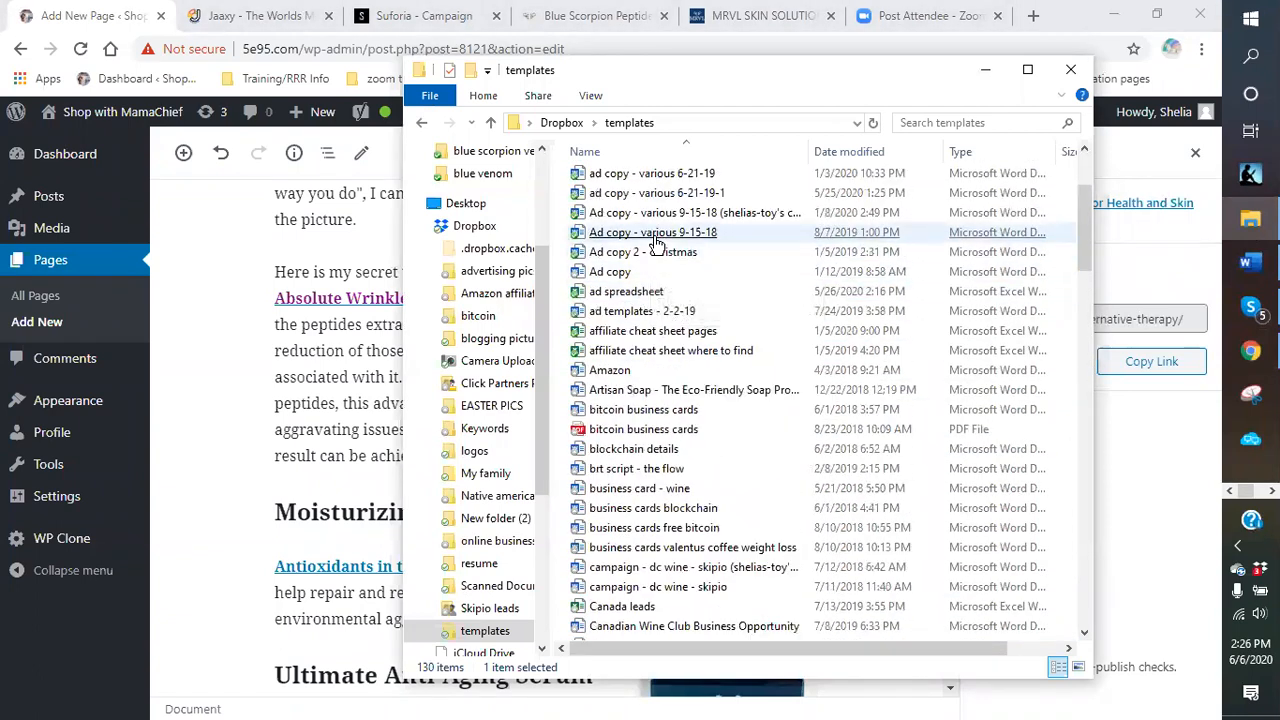
left_click(643, 180)
double_click(643, 195)
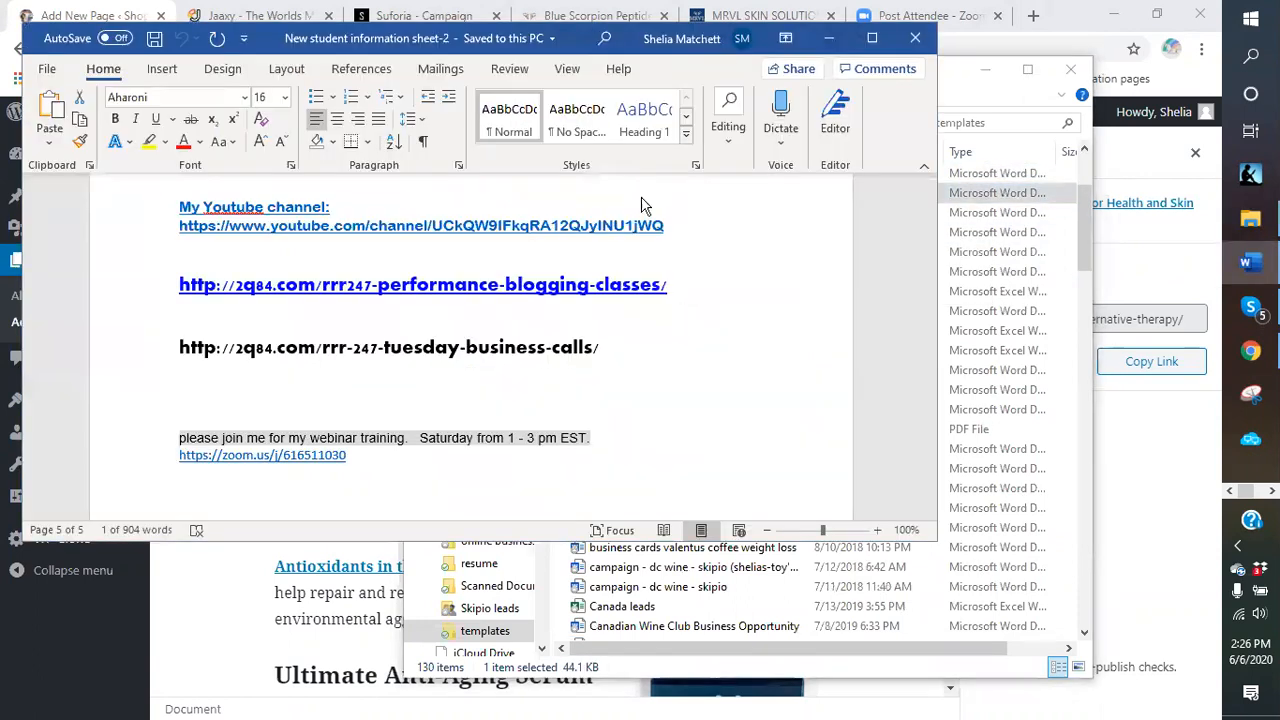
Scroll to the Blue scorpion ad template and place the cursor after the scorpion venom link.
left_click_drag(955, 220, 939, 463)
scroll(768, 366, "down", 4)
scroll(720, 376, "down", 10)
scroll(702, 374, "down", 9)
left_click_drag(952, 395, 966, 500)
scroll(688, 407, "up", 3)
left_click(597, 340)
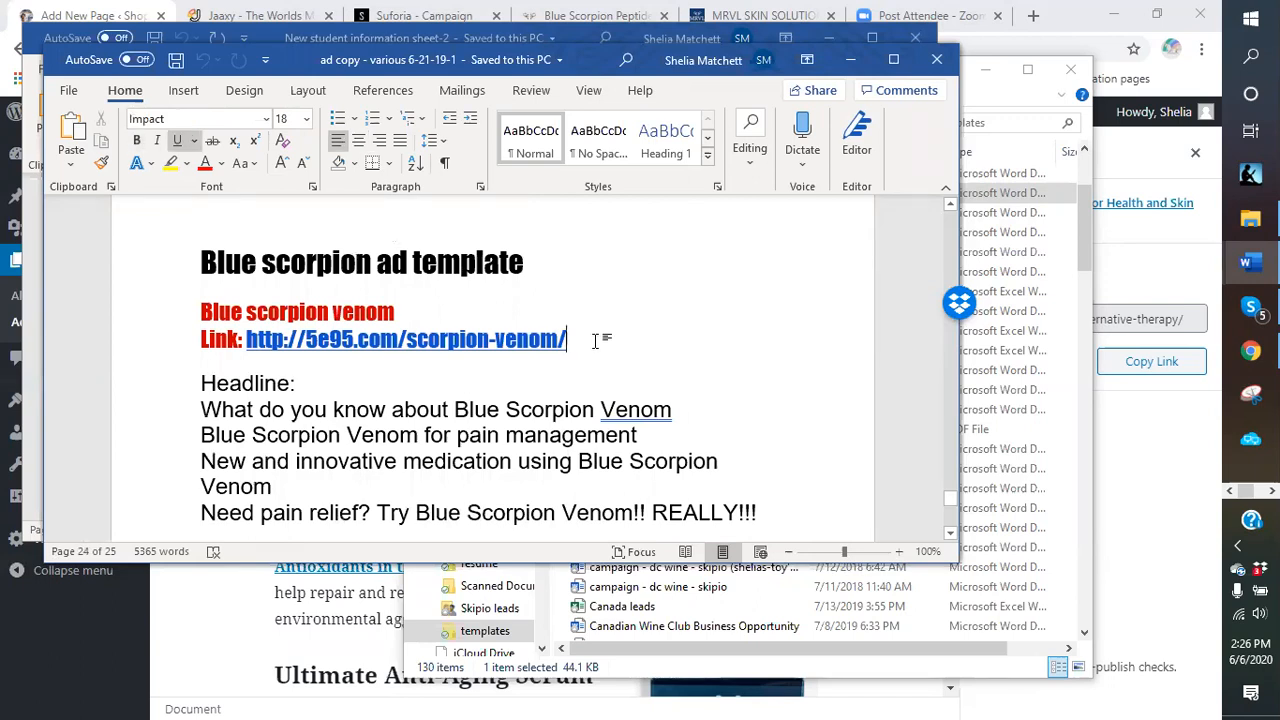
Paste the published page address after the scorpion venom link, matching the link style.
key("Return")
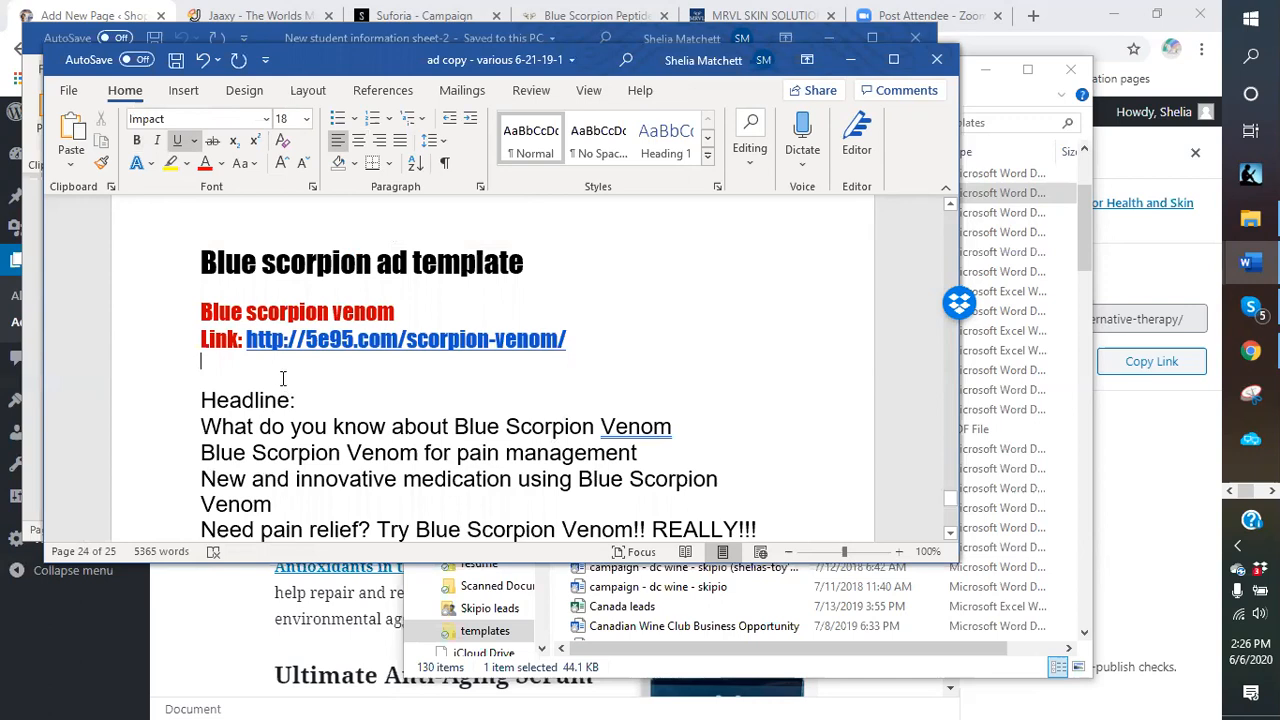
right_click(271, 369)
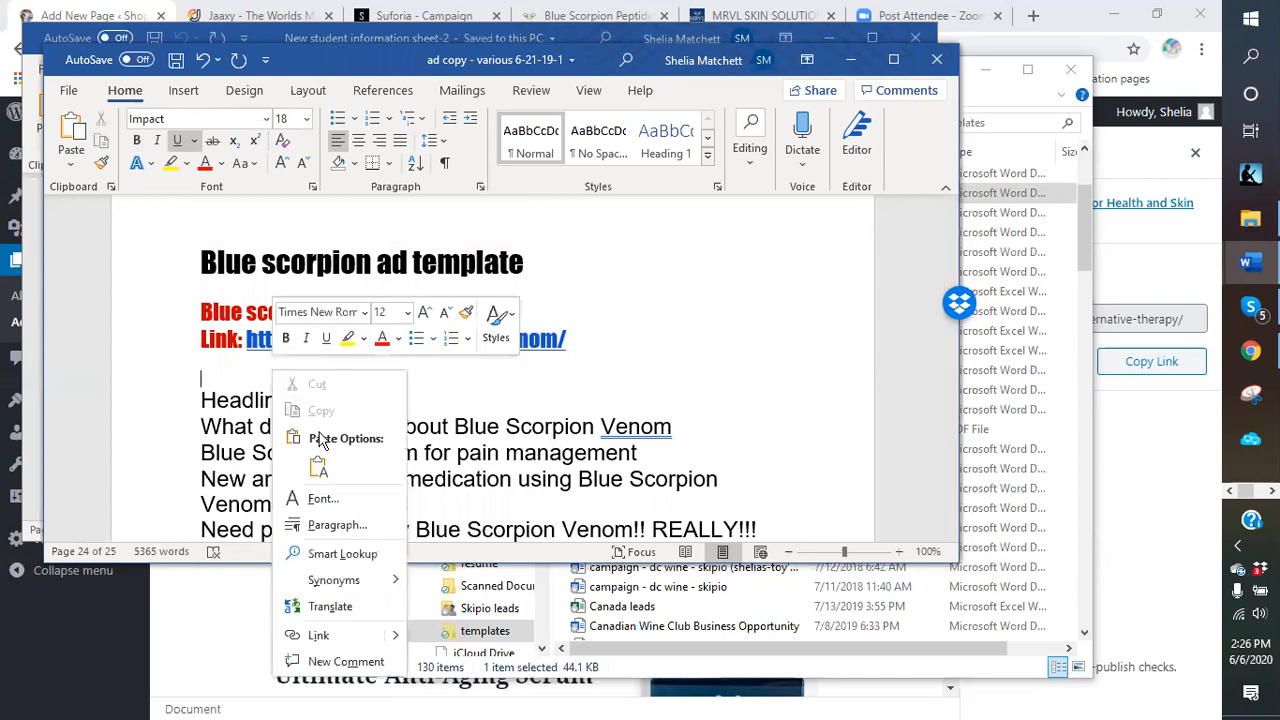
left_click(318, 467)
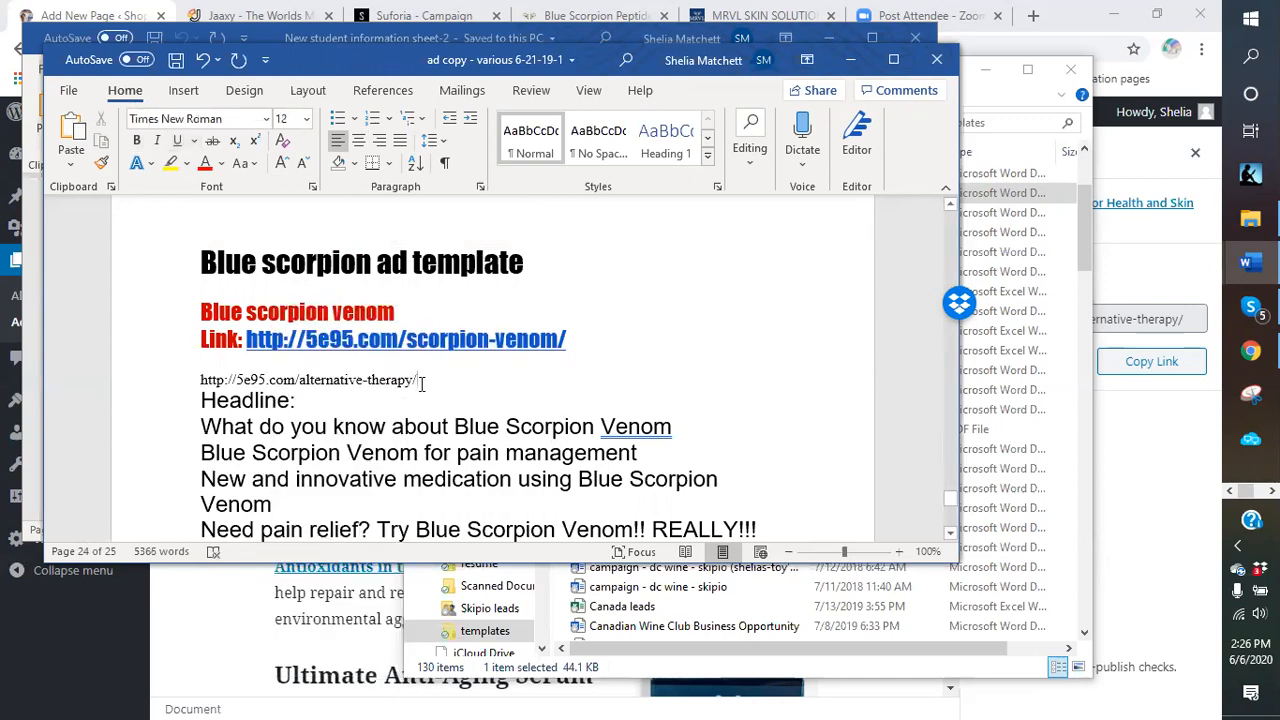
left_click_drag(345, 375, 190, 372)
key("ctrl+c")
key("Delete")
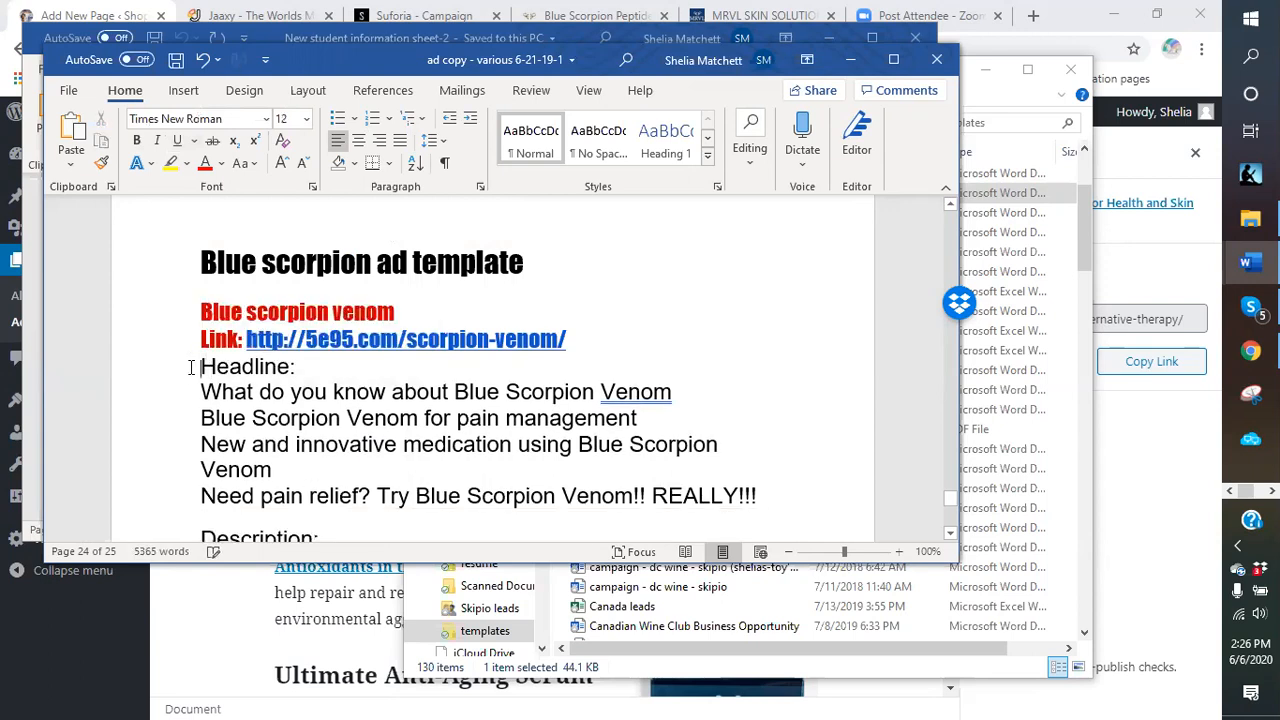
left_click(597, 332)
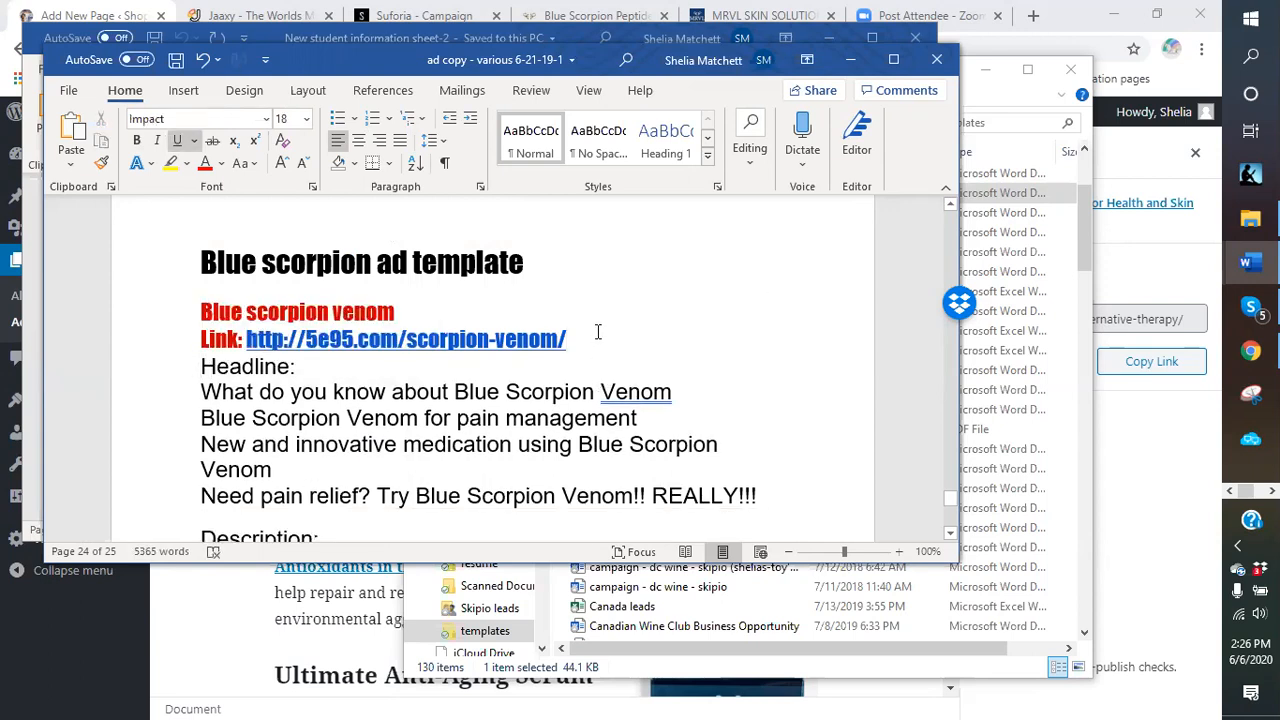
right_click(593, 333)
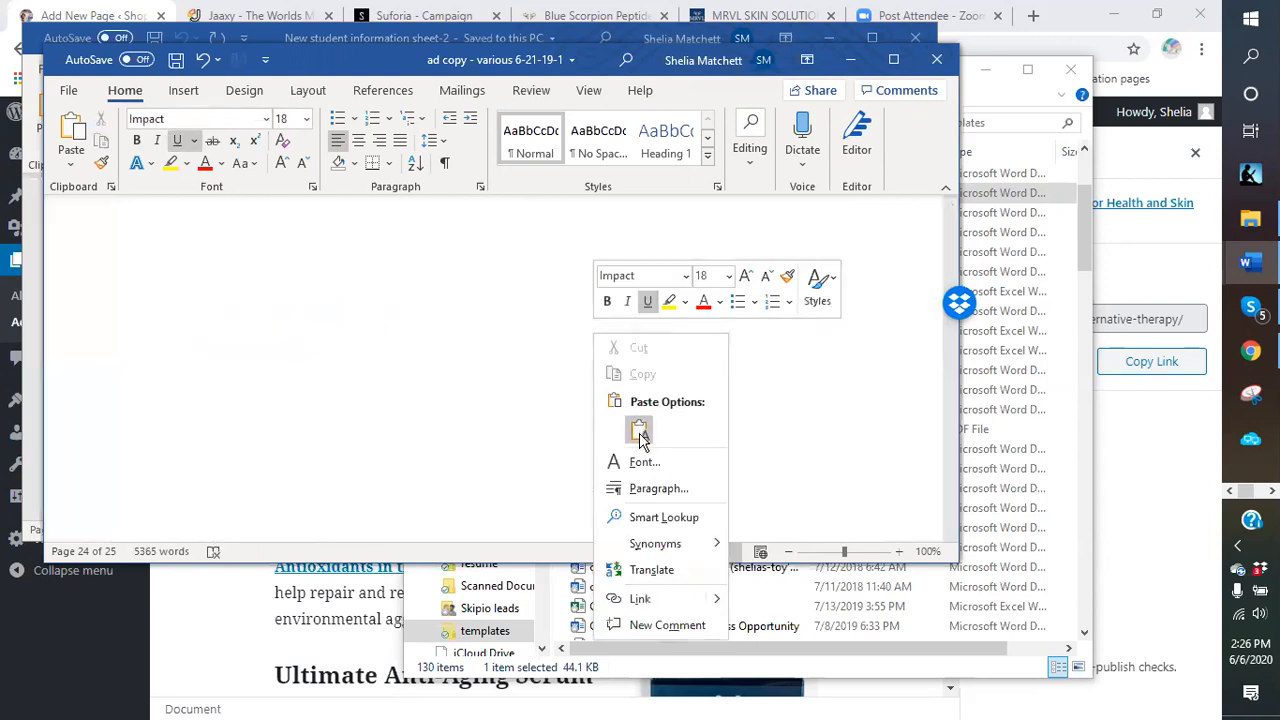
left_click(636, 423)
Add blank lines above and below the 'Headline:' line.
left_click(643, 390)
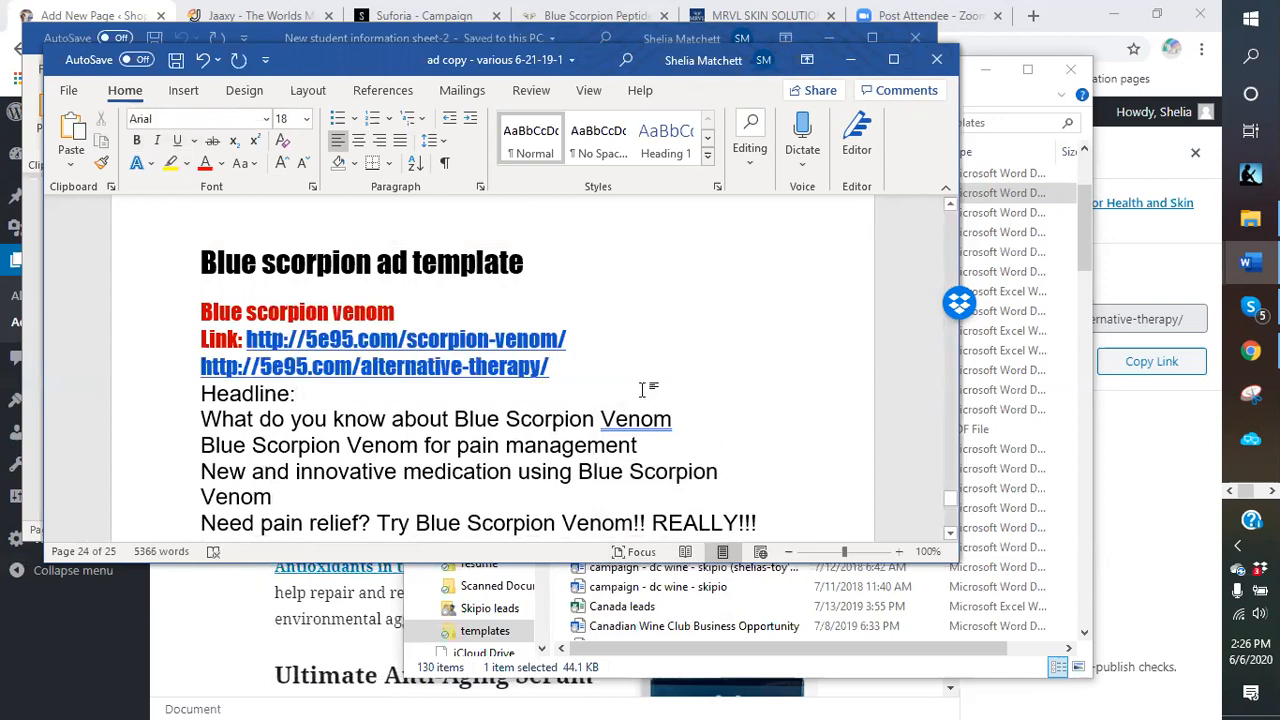
key("Return")
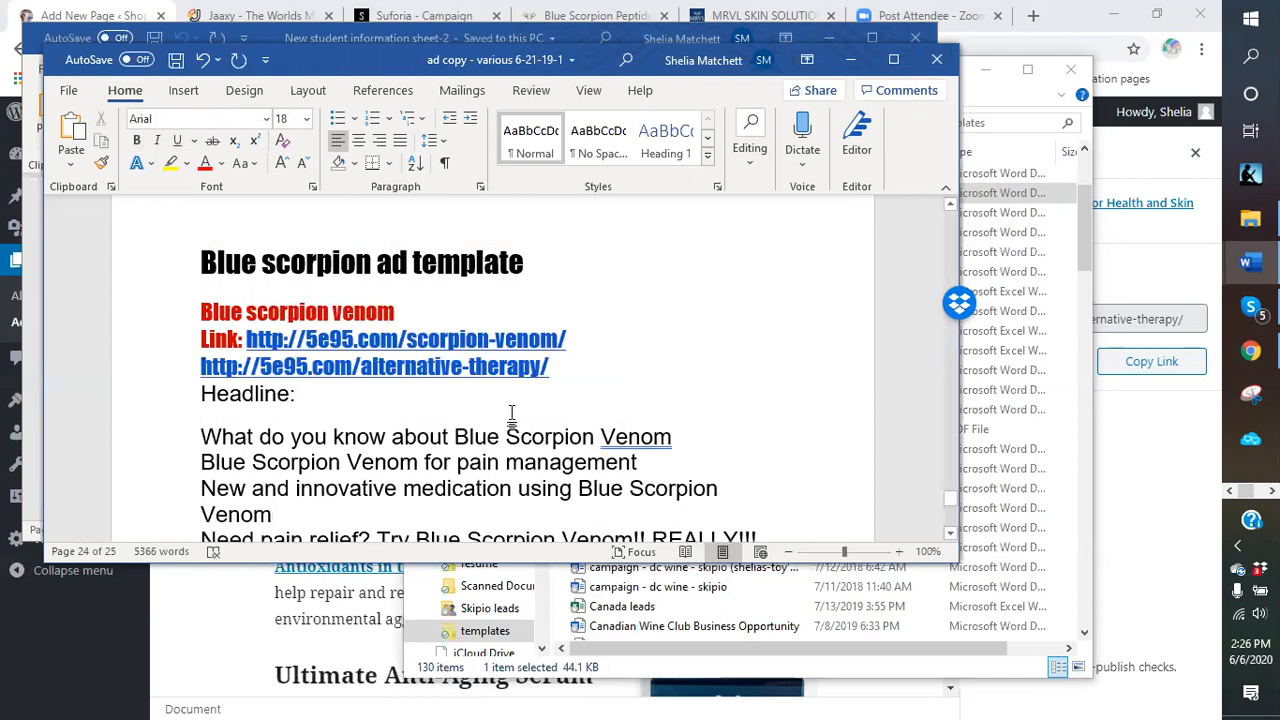
left_click(201, 393)
key("Return")
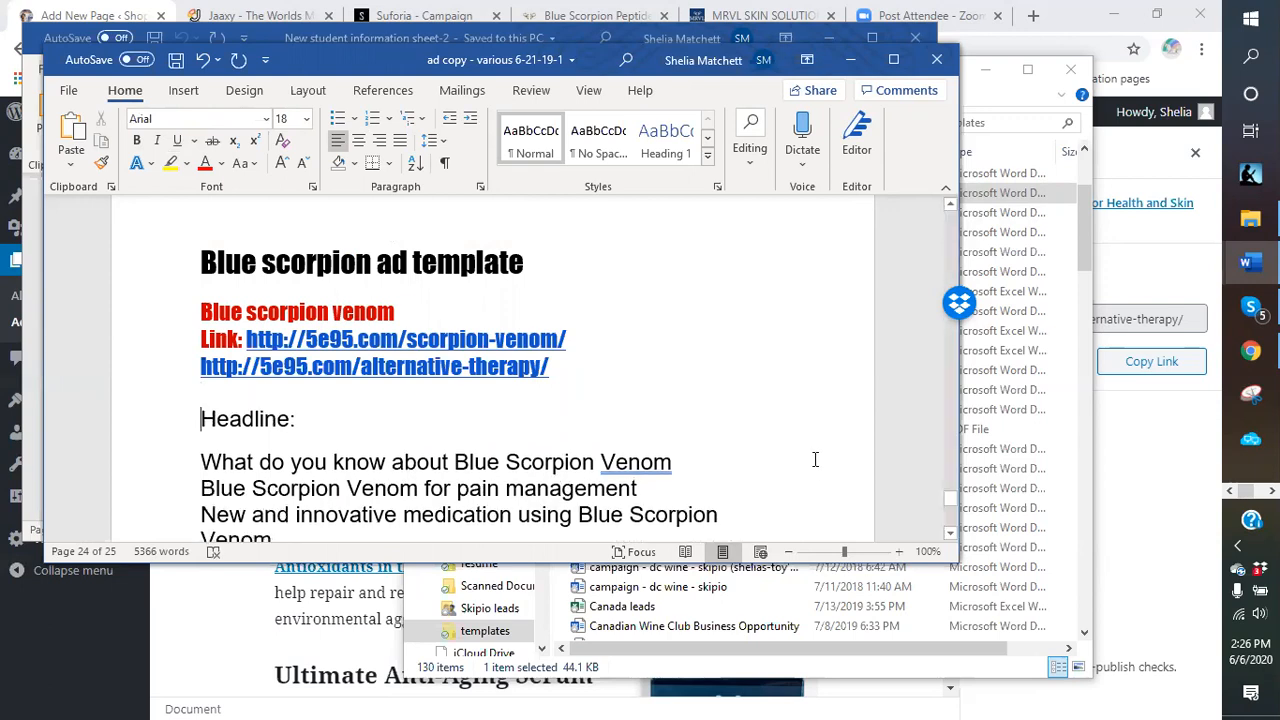
Scroll through the Headline, Description list and cream links, then minimize the ad copy document.
scroll(690, 380, "up", 3)
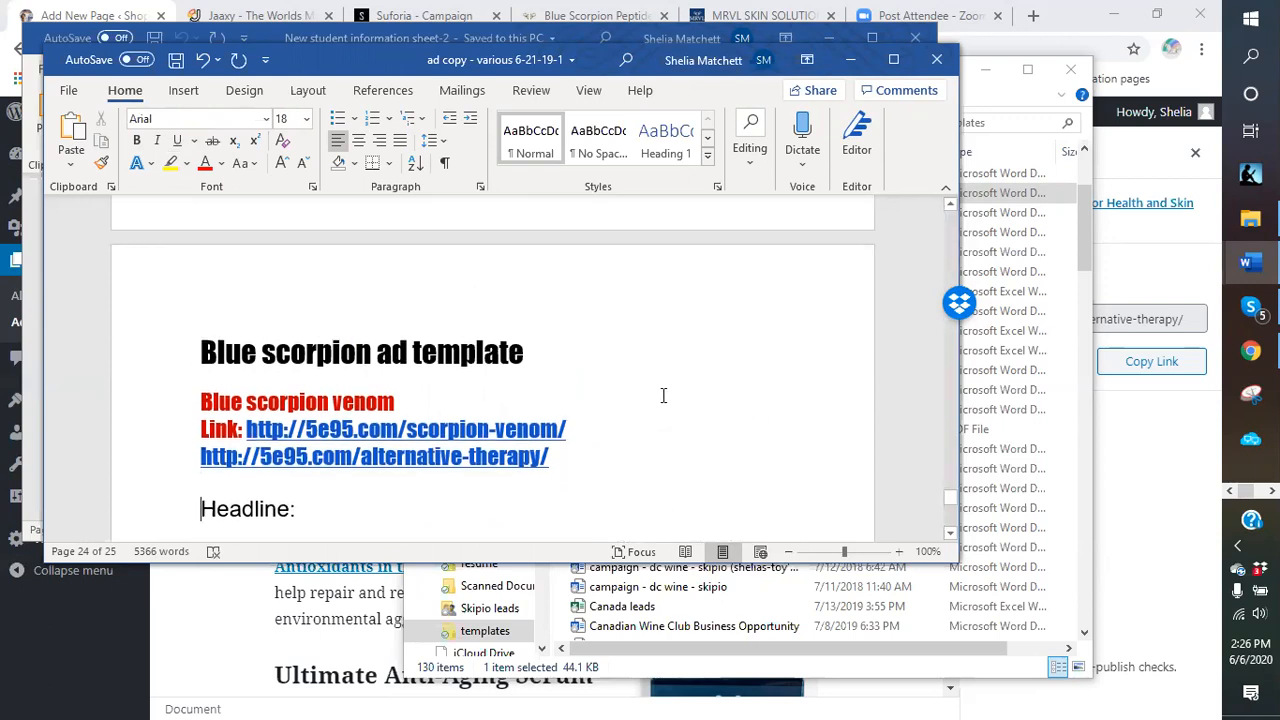
scroll(663, 395, "down", 2)
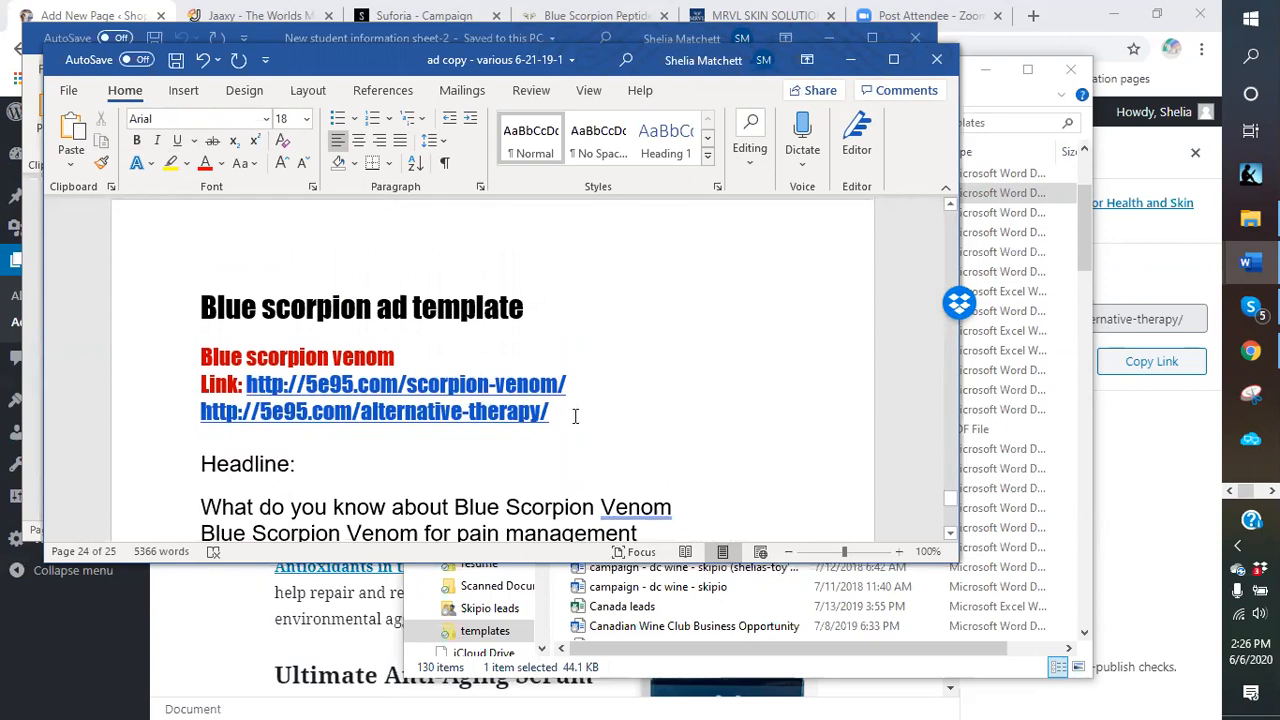
scroll(573, 416, "down", 8)
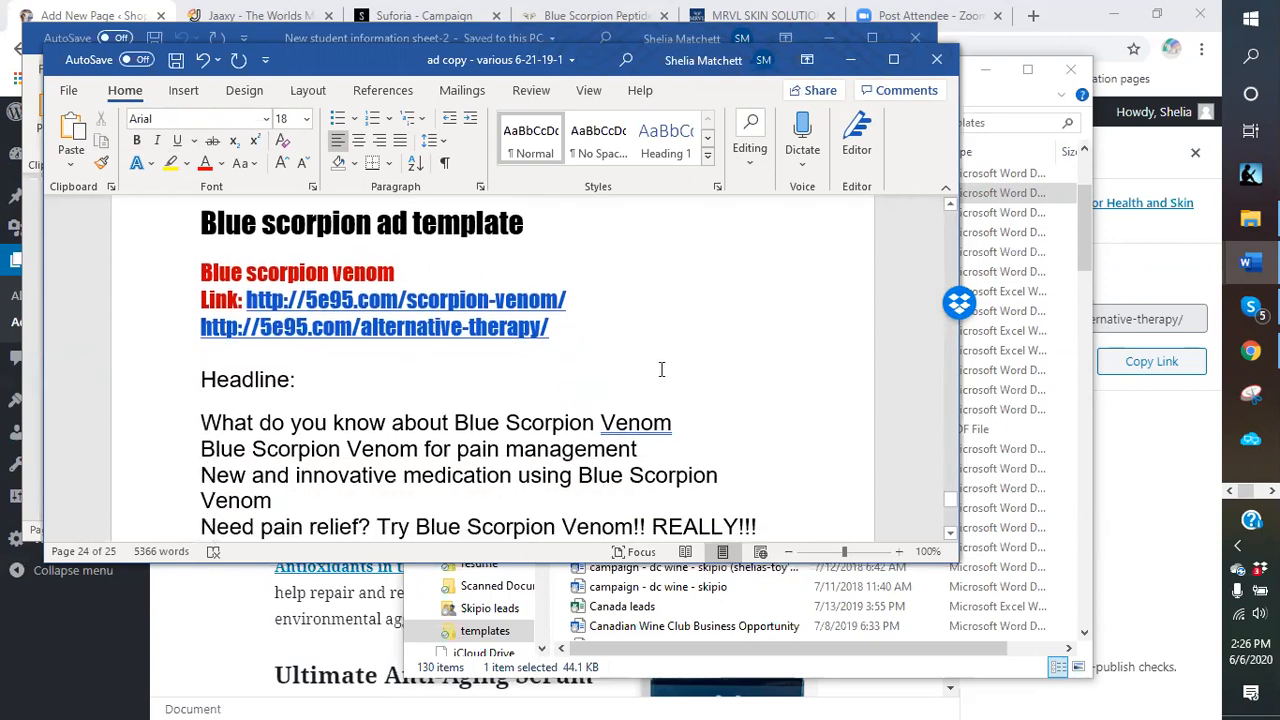
scroll(590, 375, "down", 10)
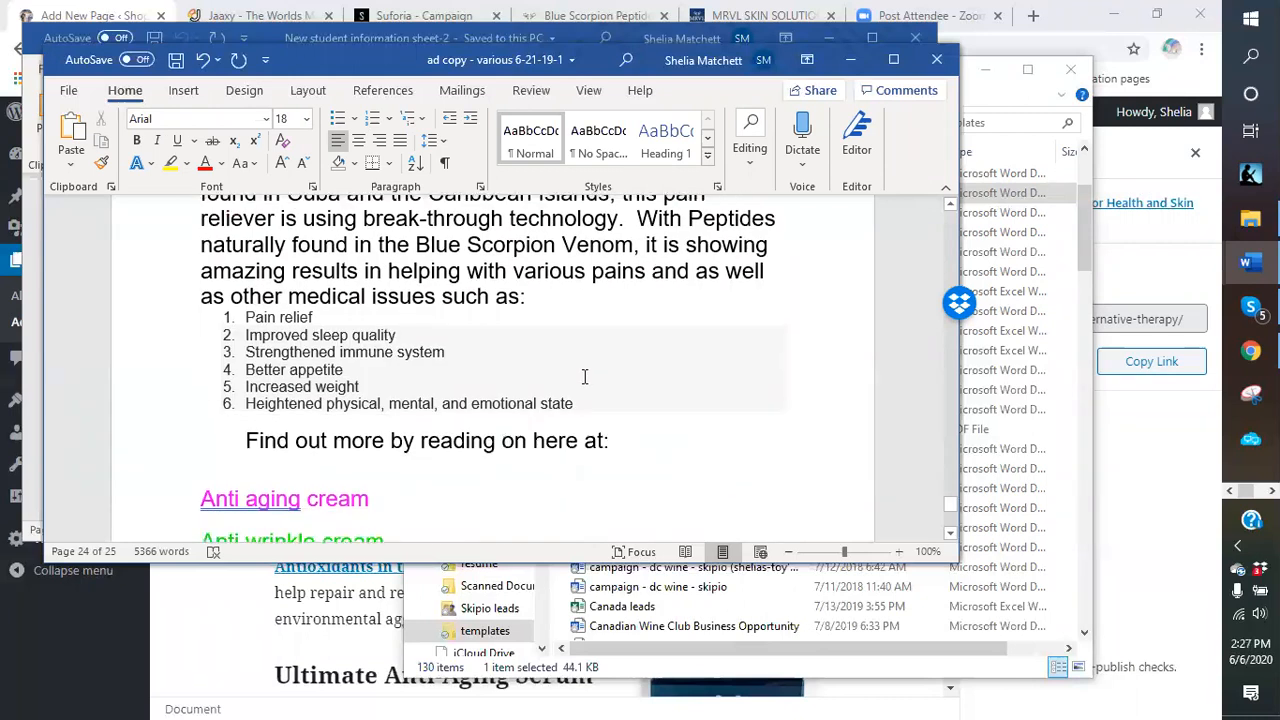
scroll(583, 375, "up", 6)
scroll(583, 375, "up", 6)
scroll(583, 375, "down", 20)
scroll(583, 375, "up", 4)
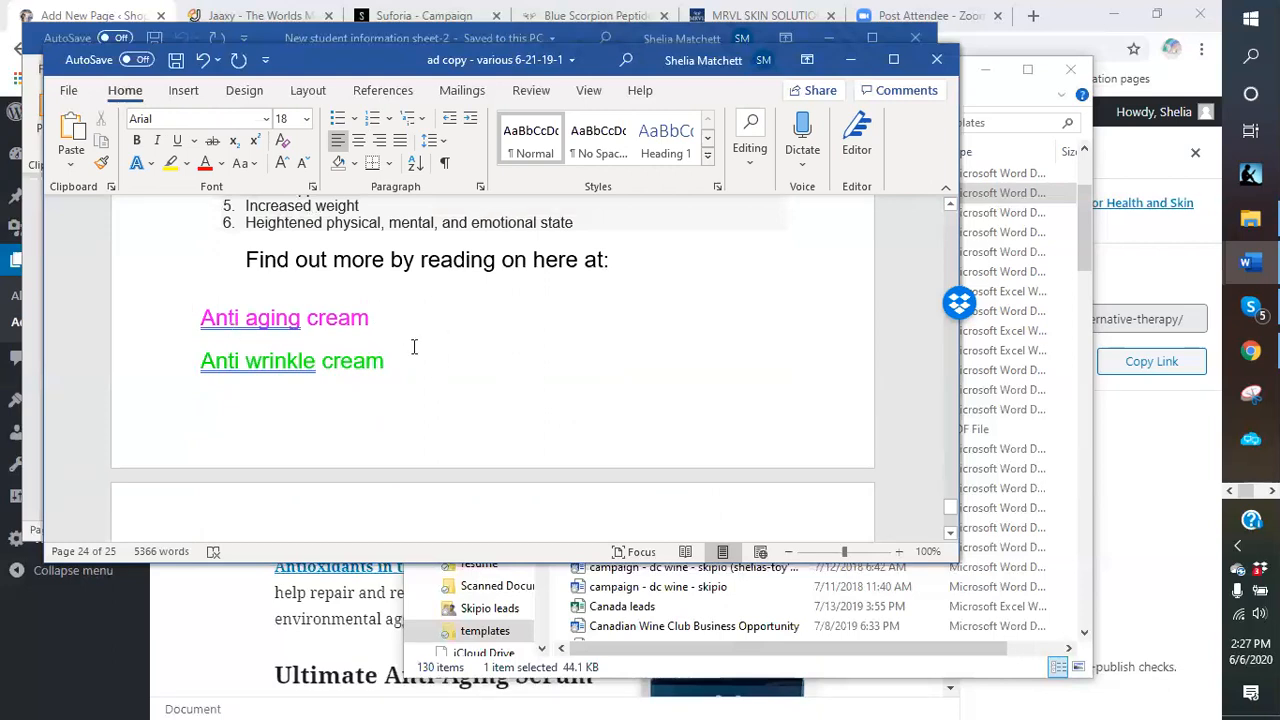
scroll(393, 328, "down", 8)
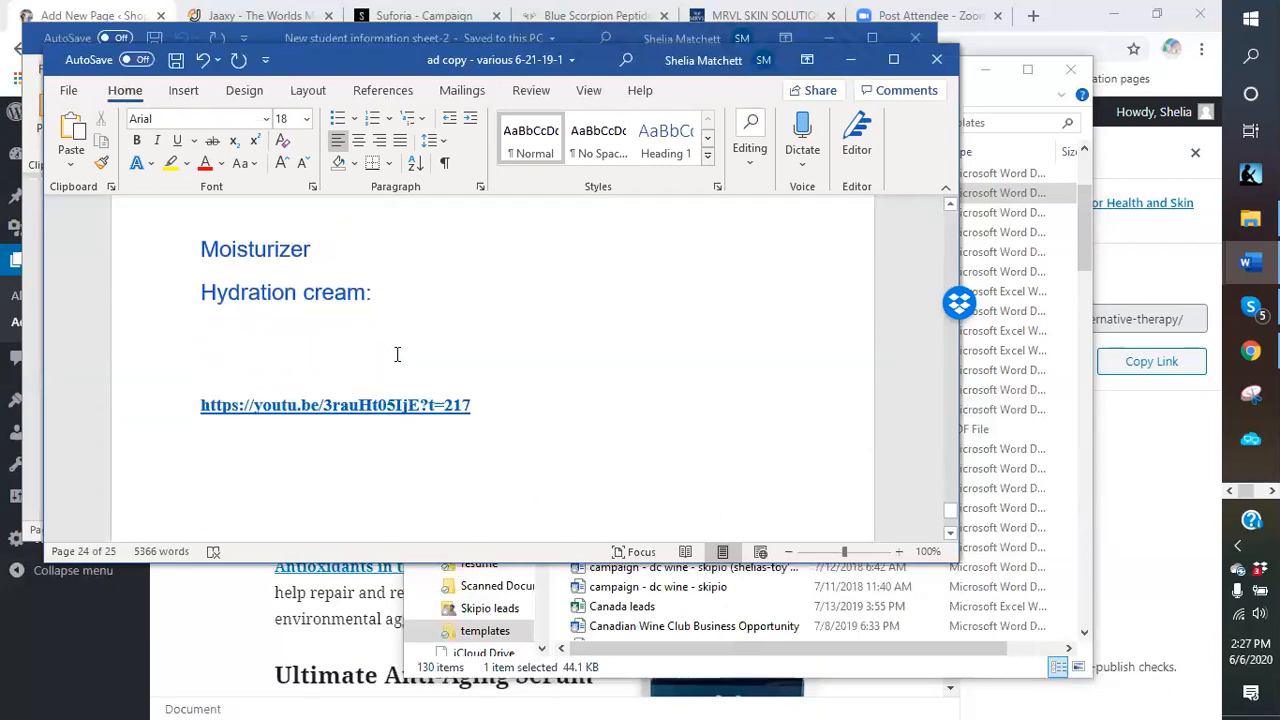
scroll(397, 354, "up", 6)
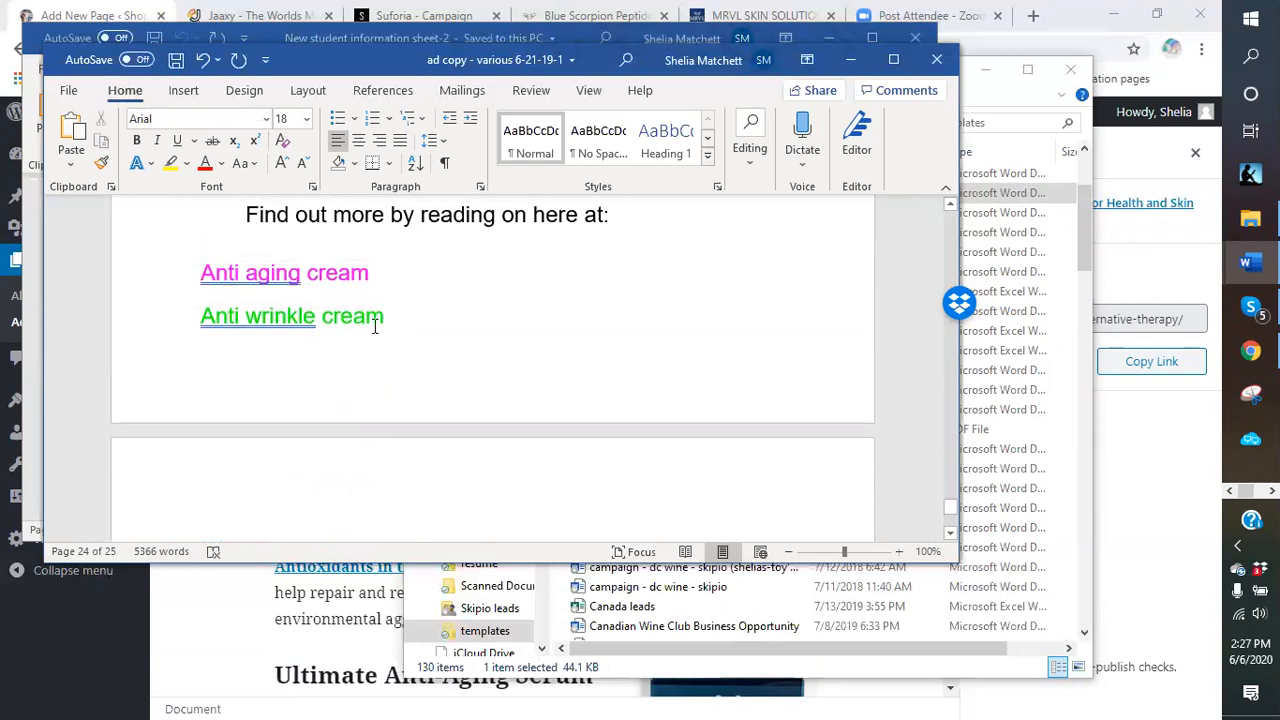
scroll(429, 352, "down", 1)
scroll(408, 340, "up", 8)
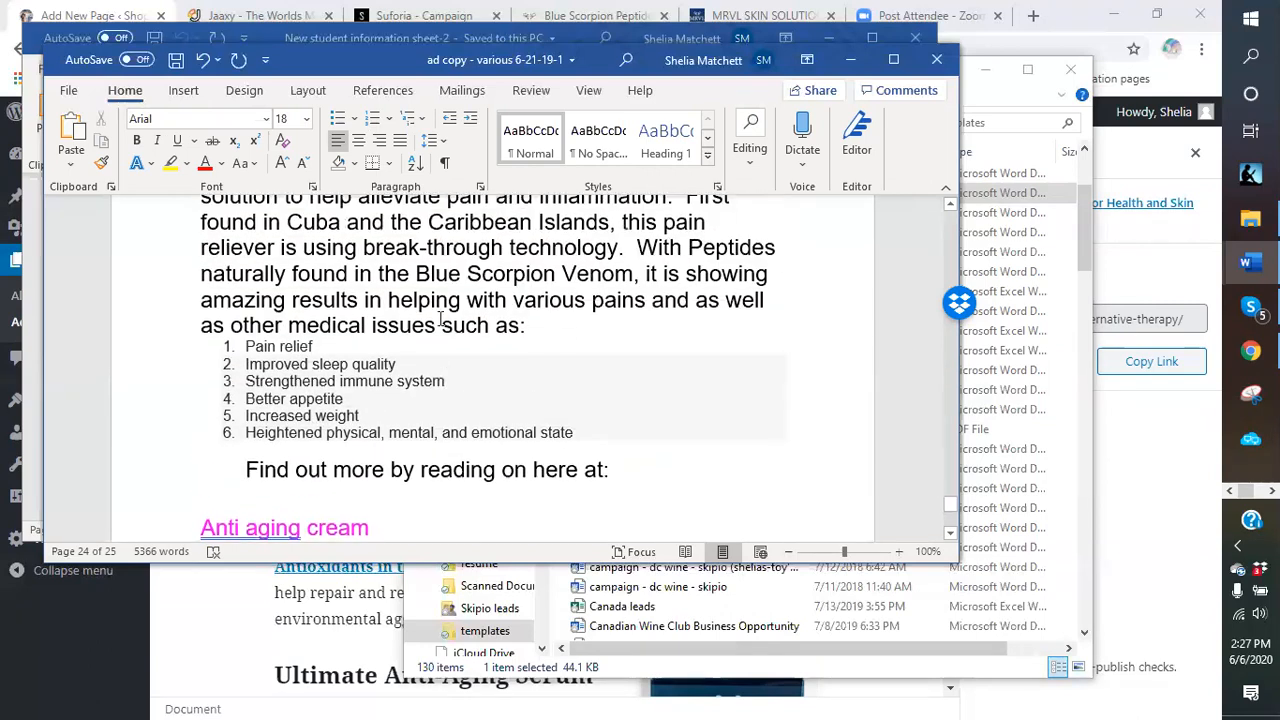
scroll(404, 303, "up", 3)
scroll(395, 315, "down", 4)
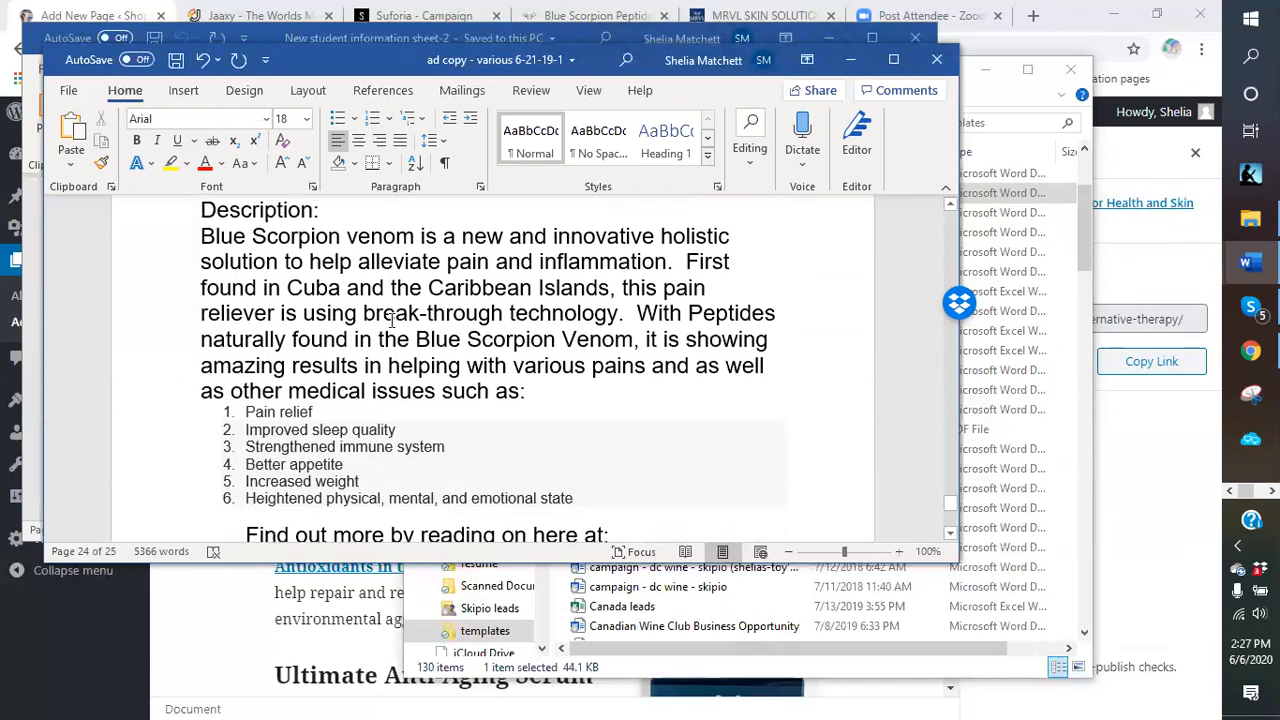
scroll(392, 318, "down", 3)
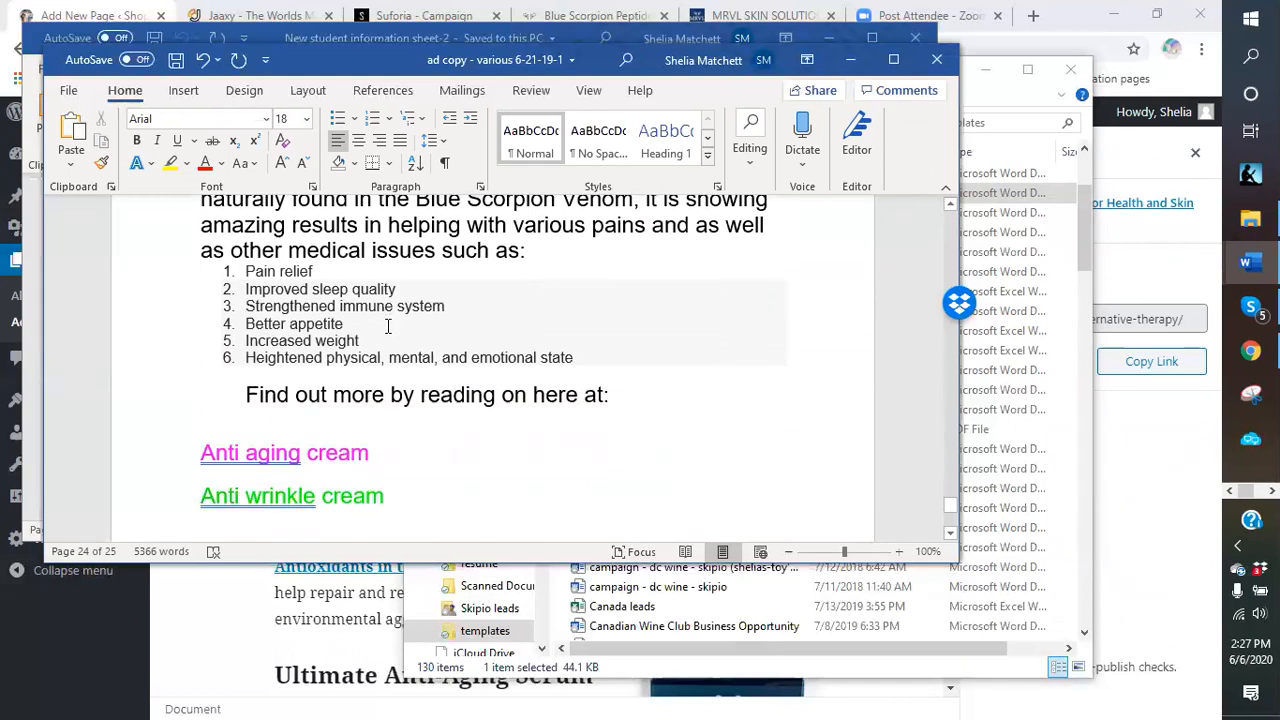
scroll(376, 437, "down", 8)
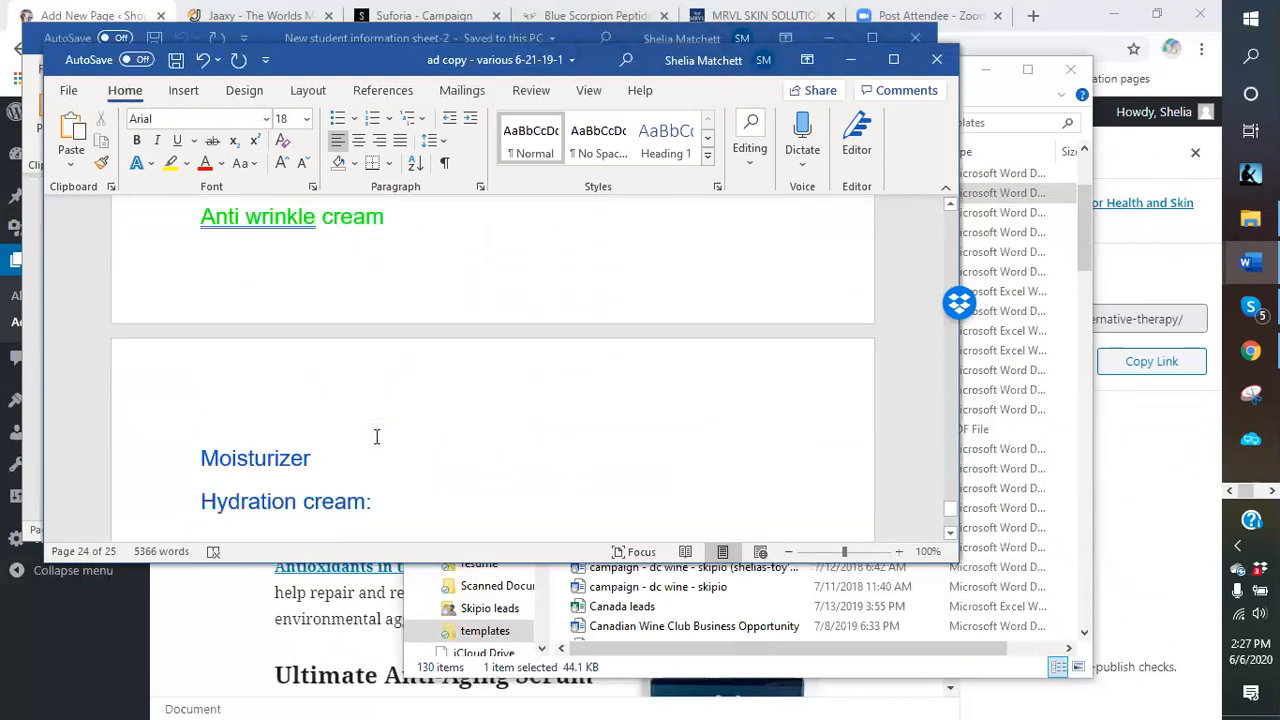
scroll(376, 437, "down", 1)
scroll(669, 357, "up", 4)
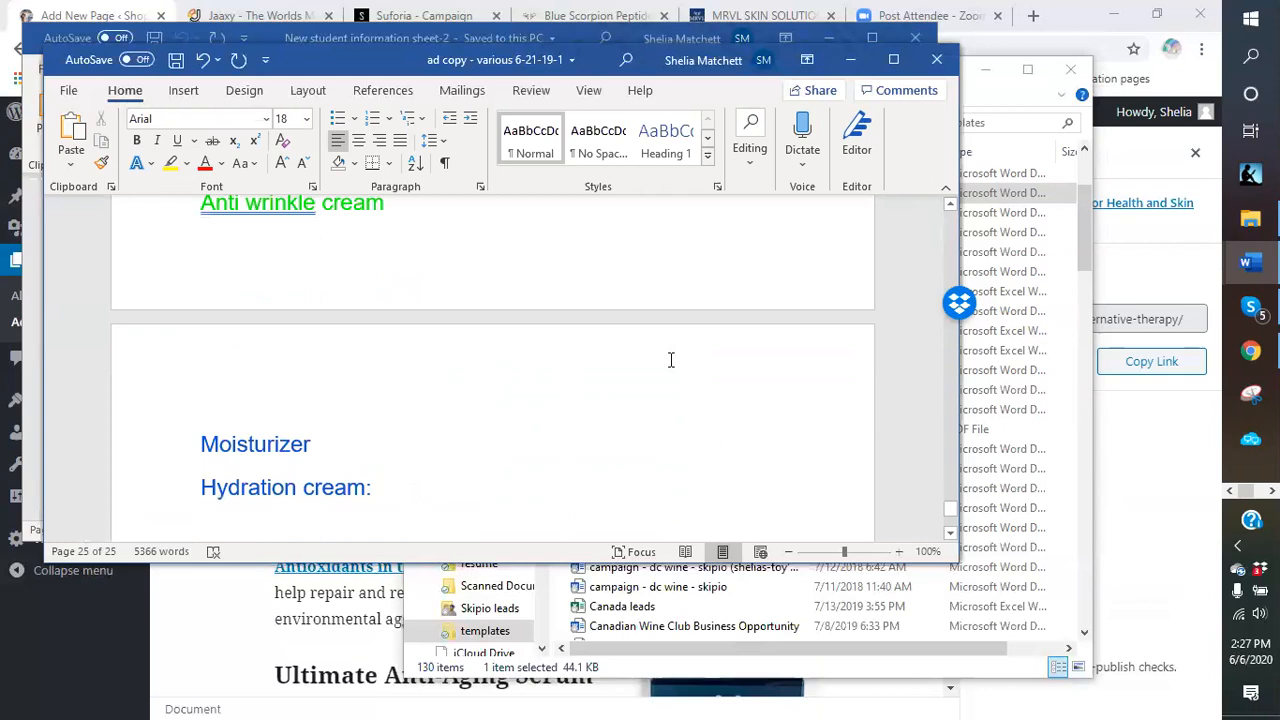
left_click(852, 62)
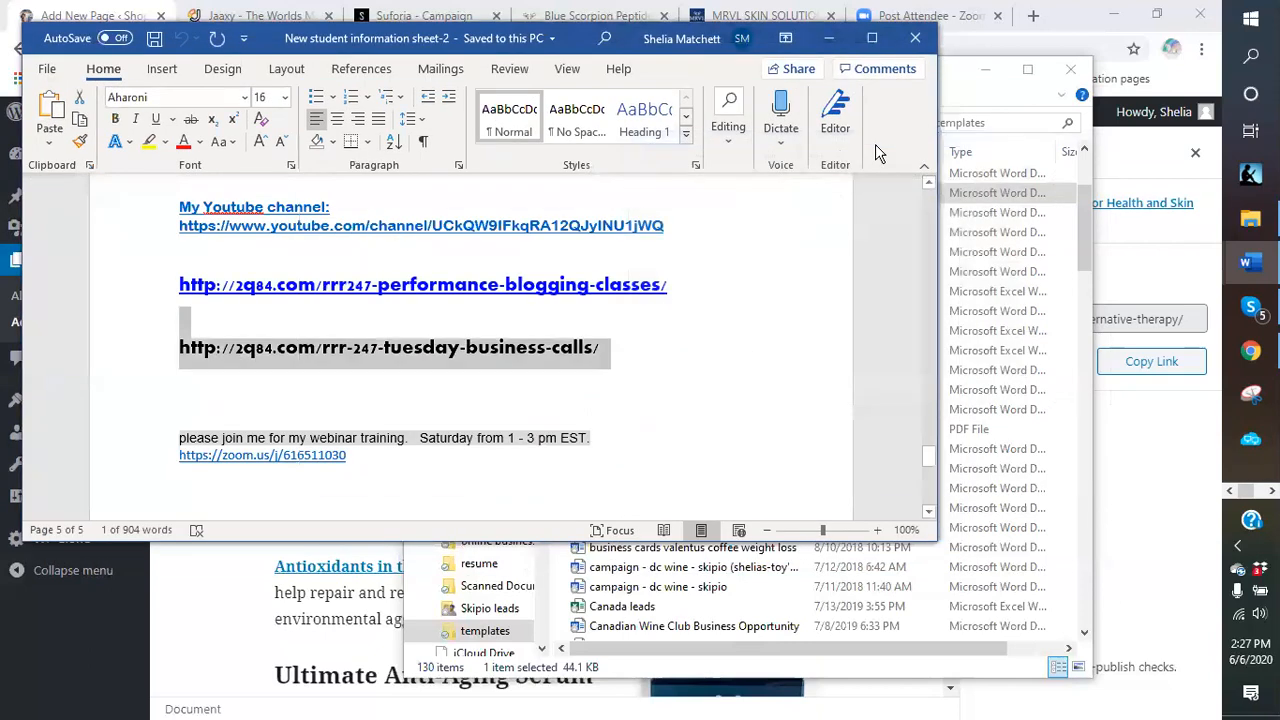
Minimize the other Word document and the templates folder, then close the Published notice.
left_click(829, 38)
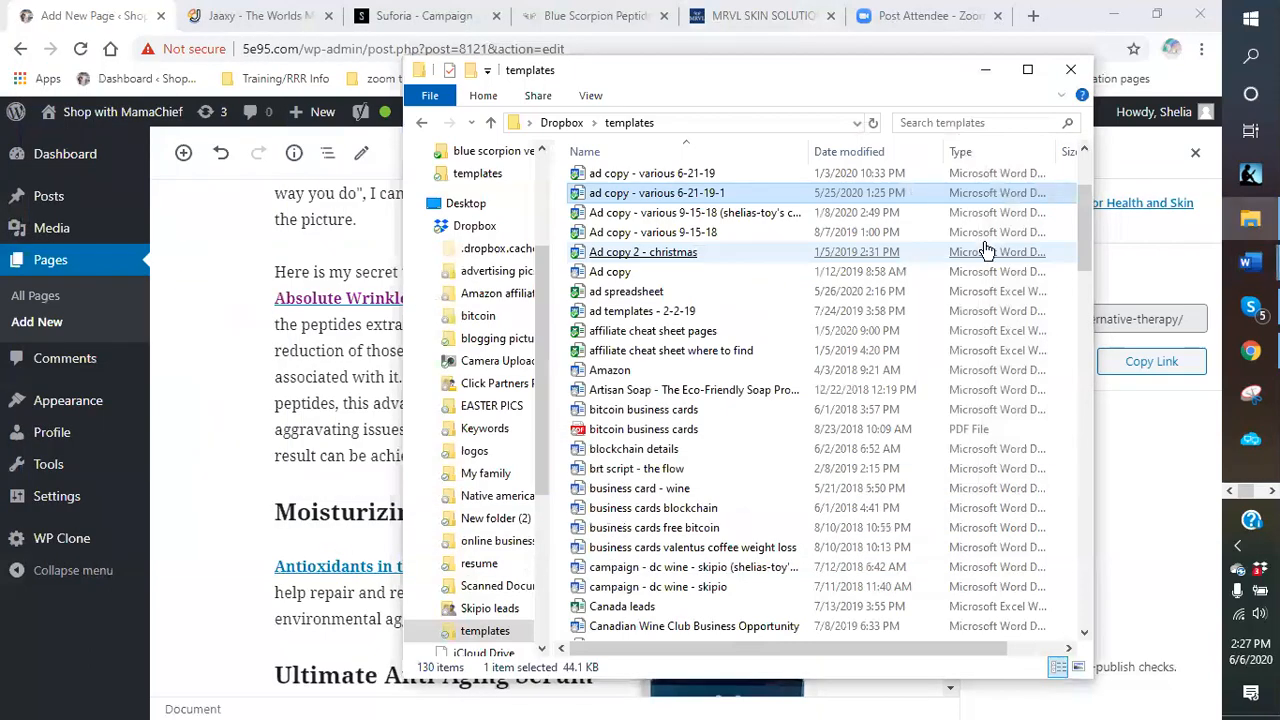
left_click(985, 69)
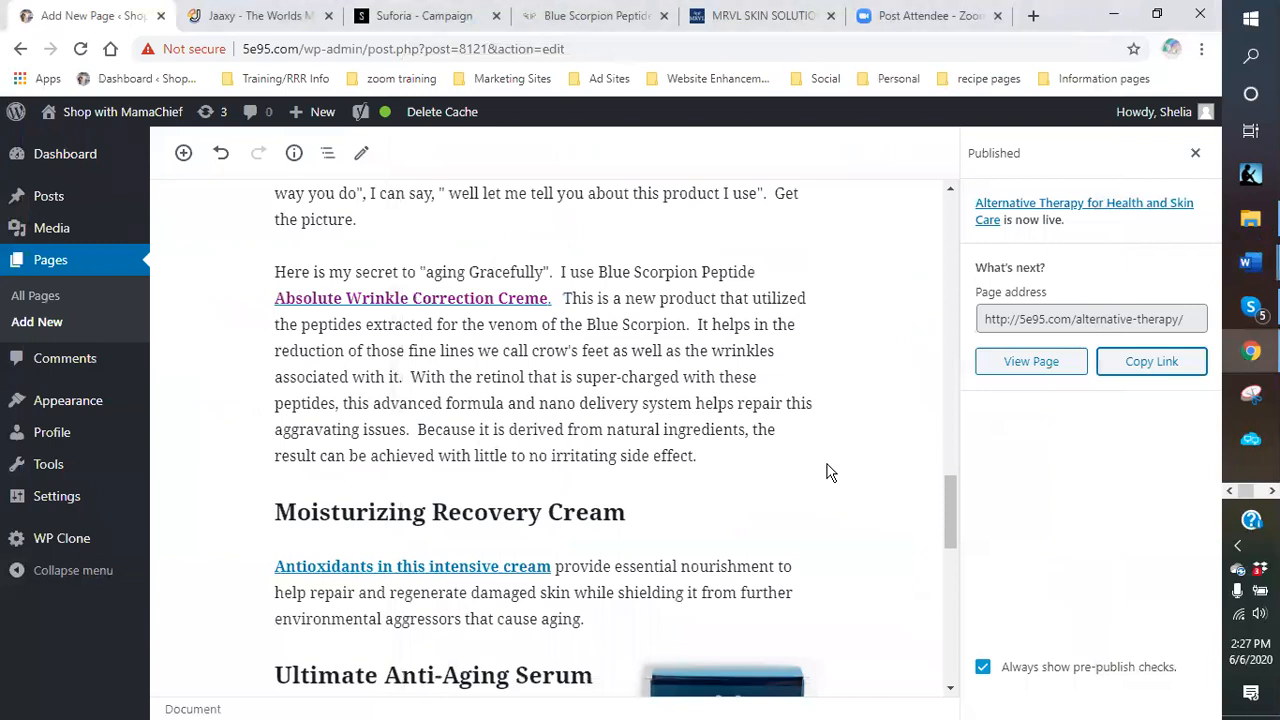
left_click(1195, 153)
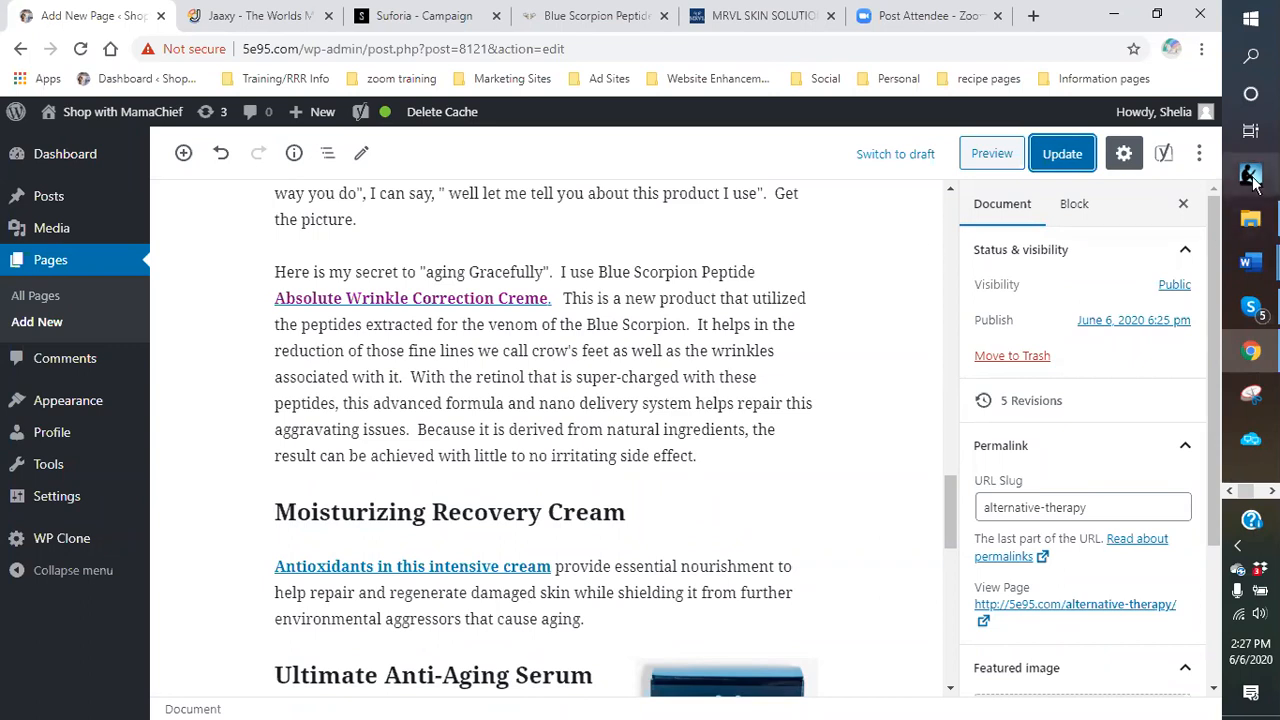
mouse_move(1247, 230)
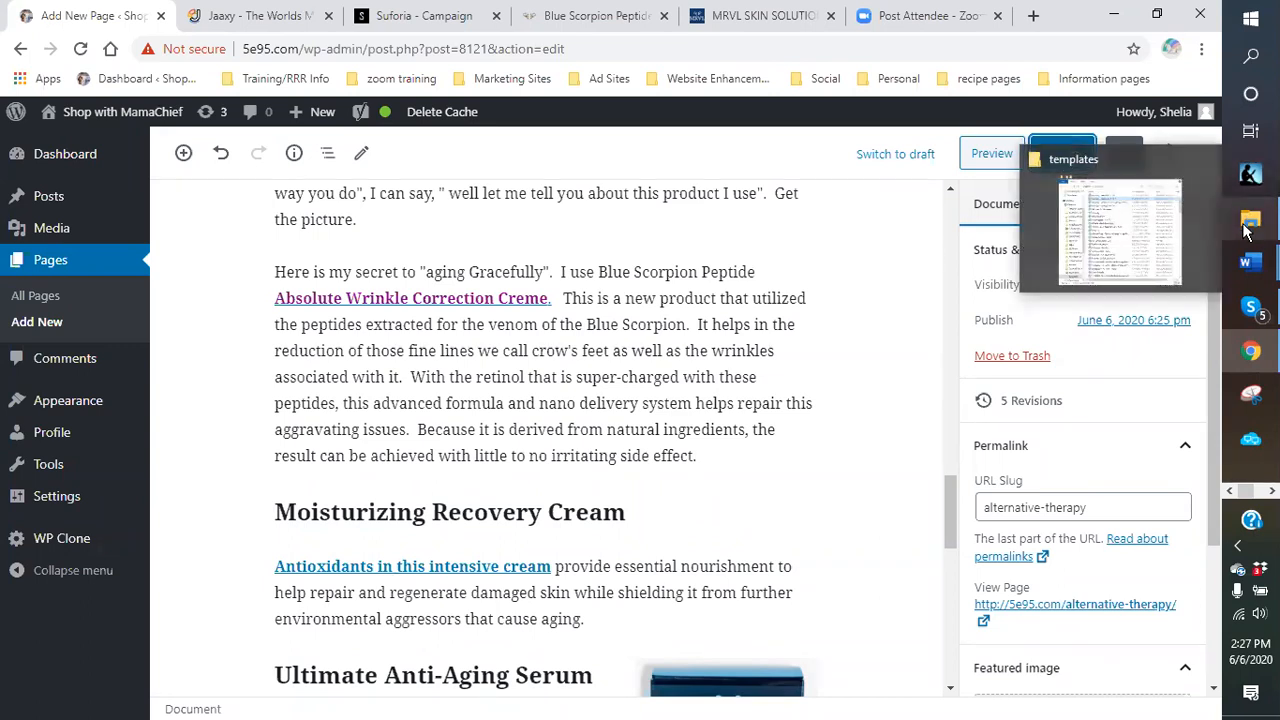
mouse_move(1140, 240)
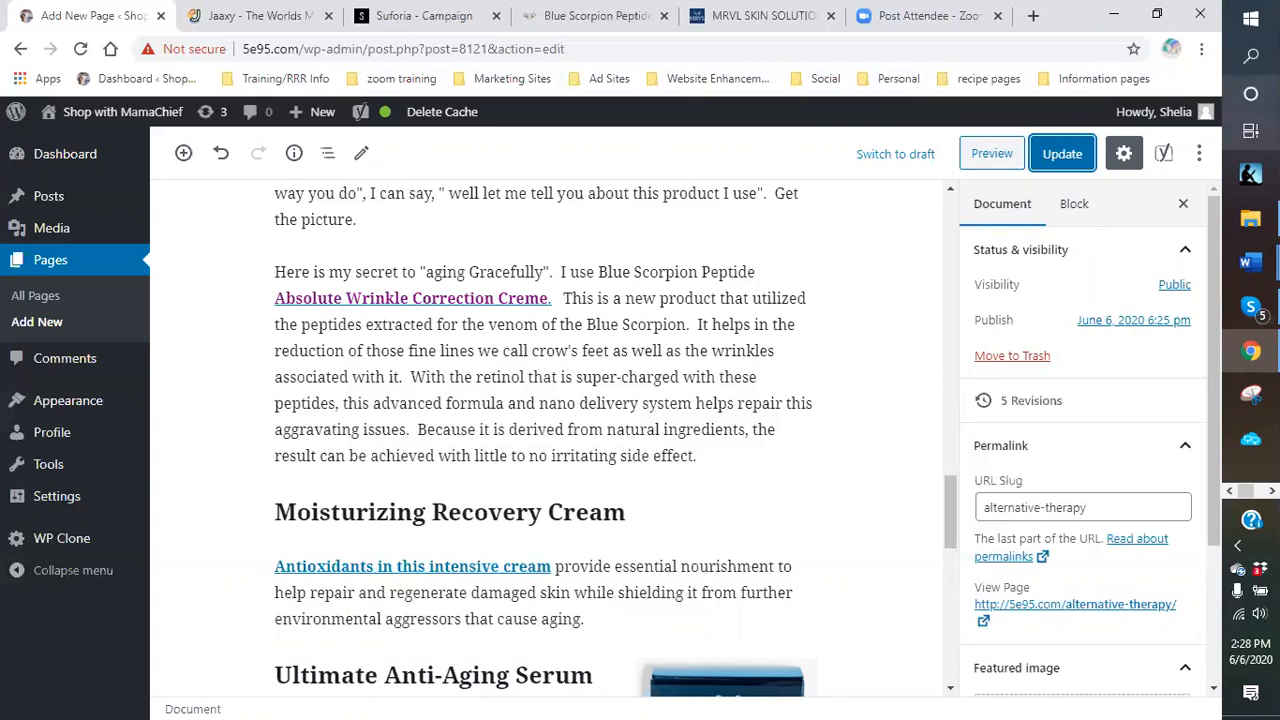
Bring the Ad copy document forward from the Dropbox templates folder.
left_click(1250, 218)
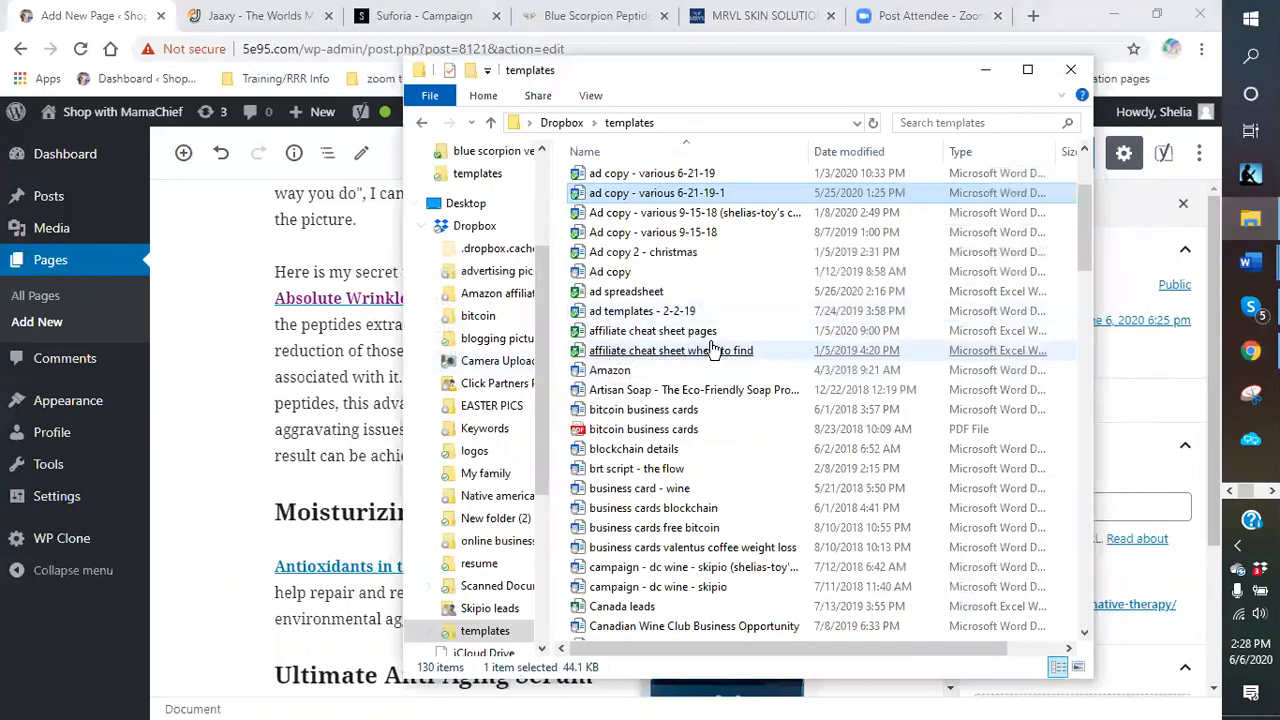
left_click(712, 276)
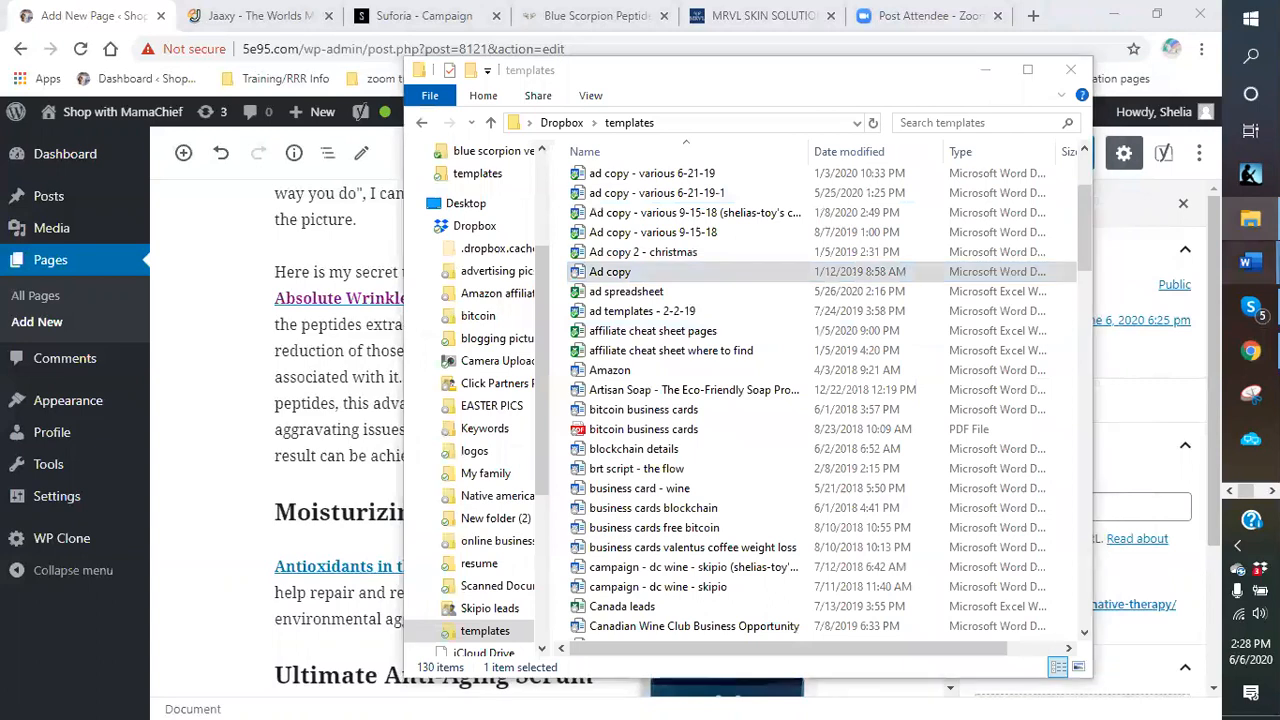
mouse_move(1250, 262)
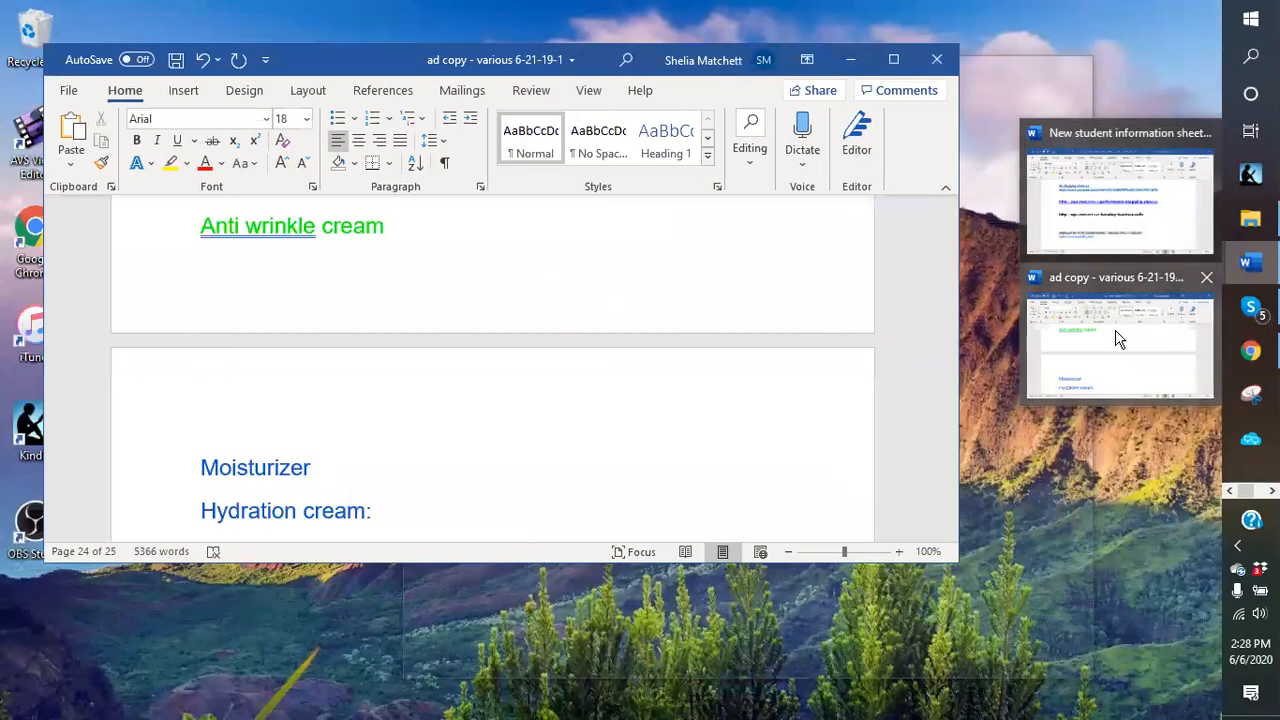
left_click(1118, 340)
scroll(510, 377, "up", 3)
scroll(517, 378, "up", 10)
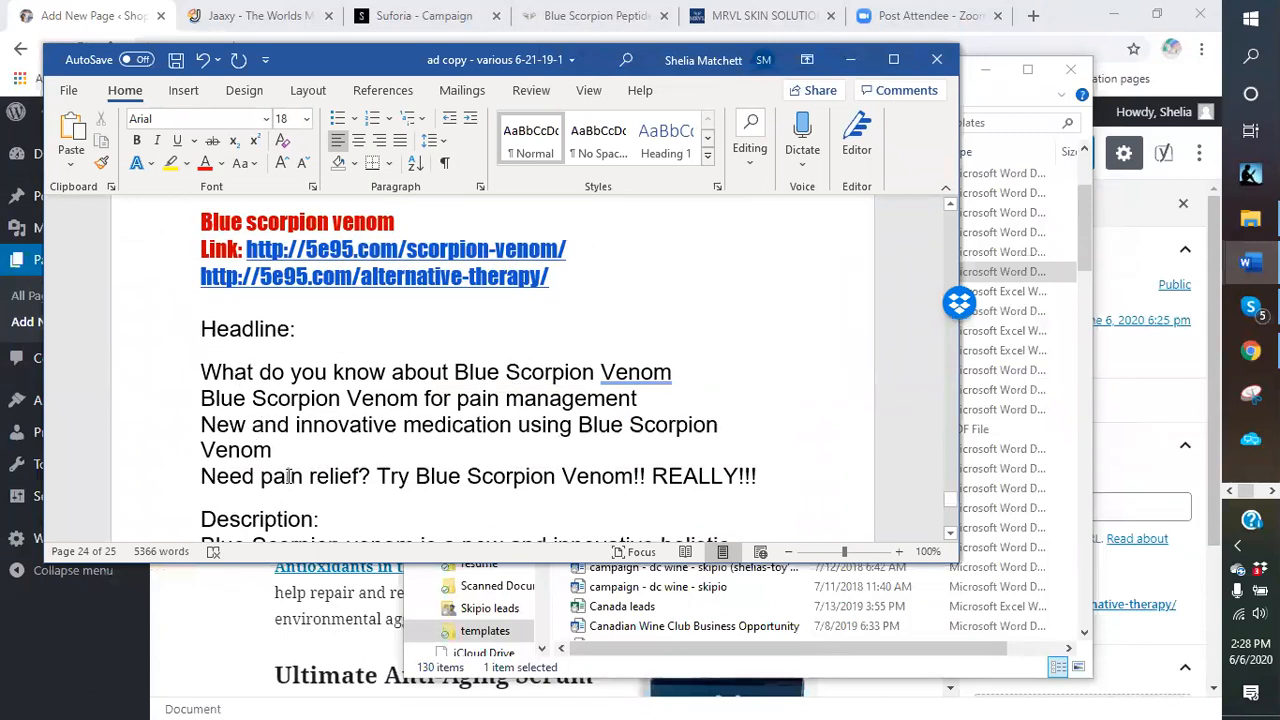
scroll(290, 475, "down", 3)
scroll(320, 362, "down", 3)
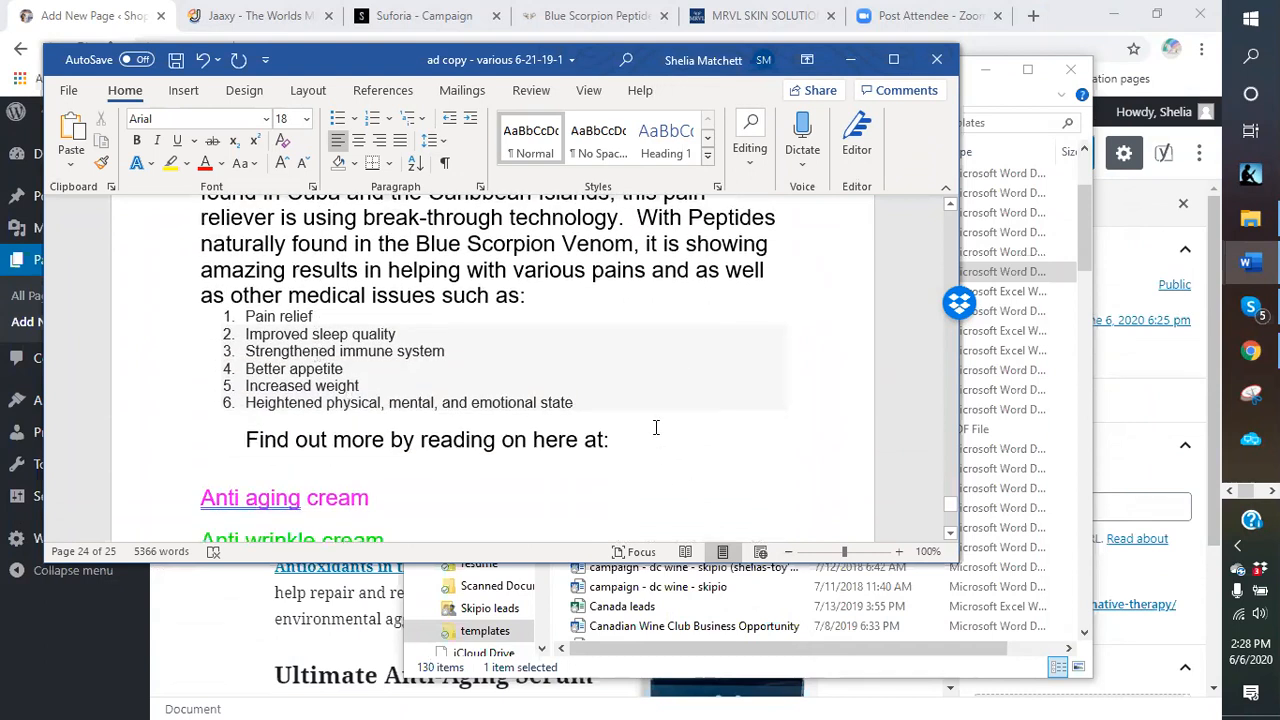
Add two empty lines after 'Find out more by reading on here at:' and minimize Word.
left_click(648, 444)
key("Return")
key("BackSpace")
key("Return")
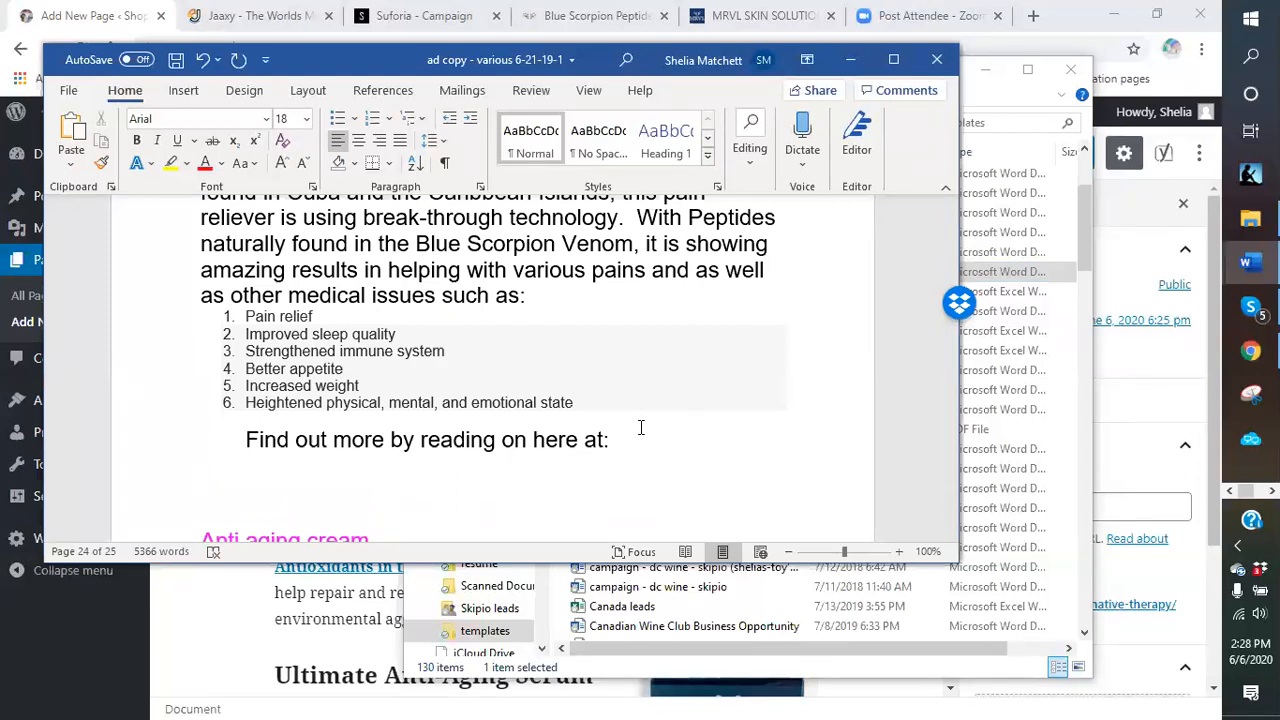
left_click(849, 61)
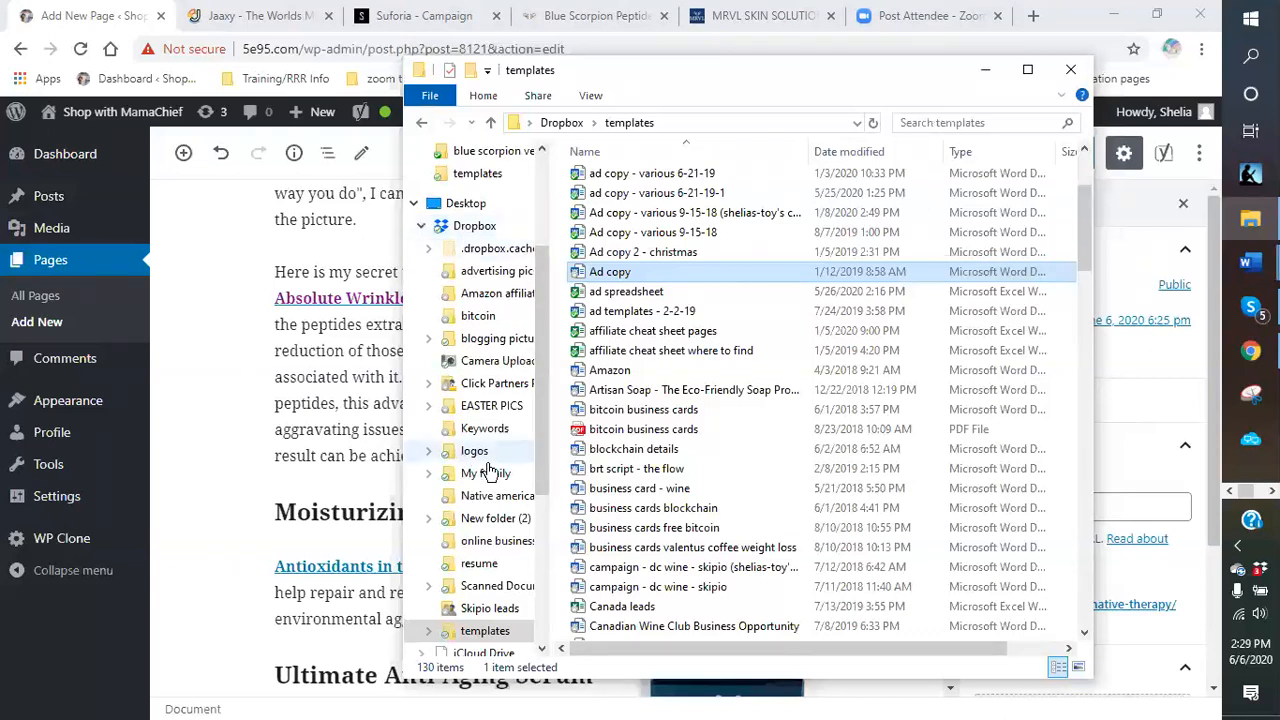
Reload the templates folder, select the Ad copy and RESPONSE MAGIC files, then minimize Explorer.
left_click_drag(547, 397, 532, 446)
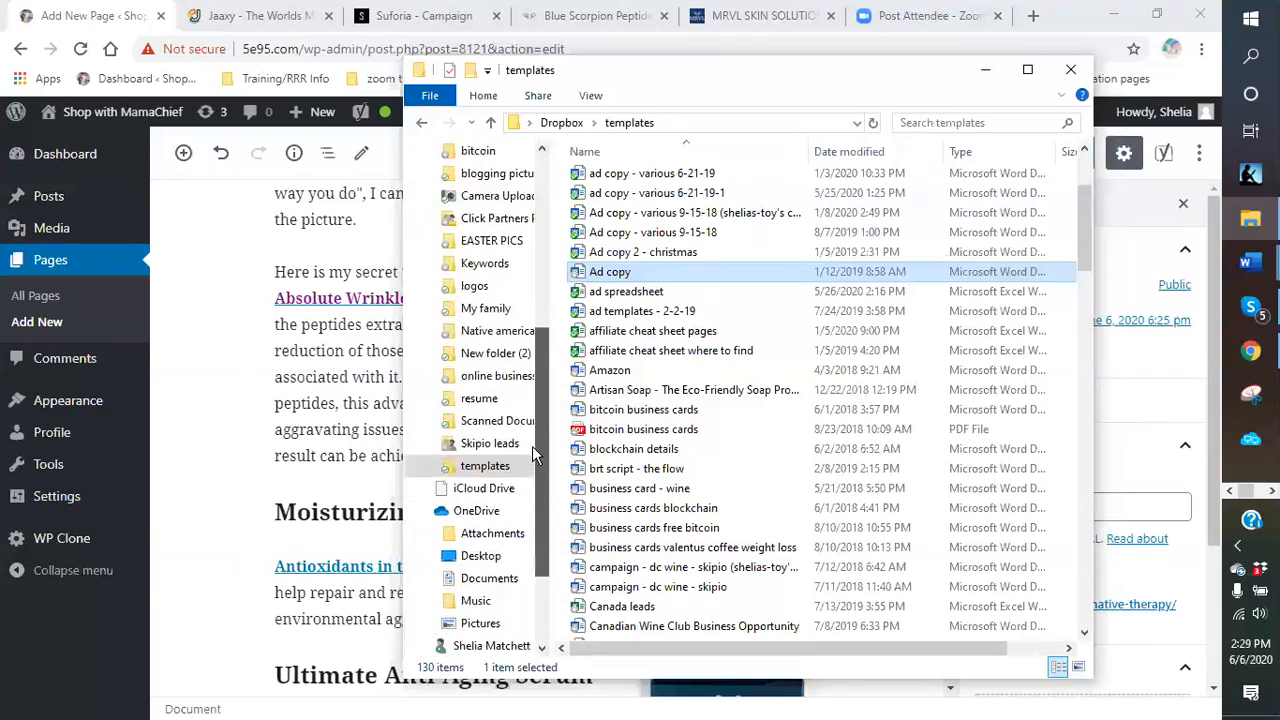
left_click(624, 124)
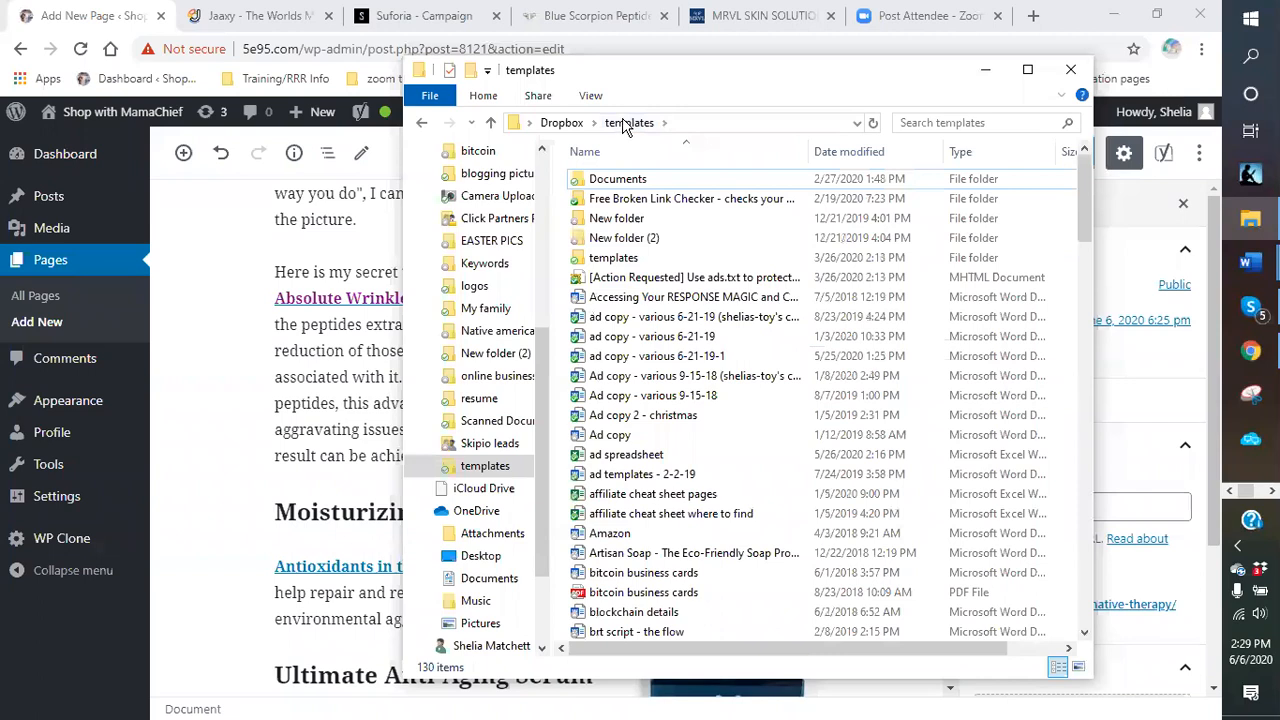
left_click(707, 400)
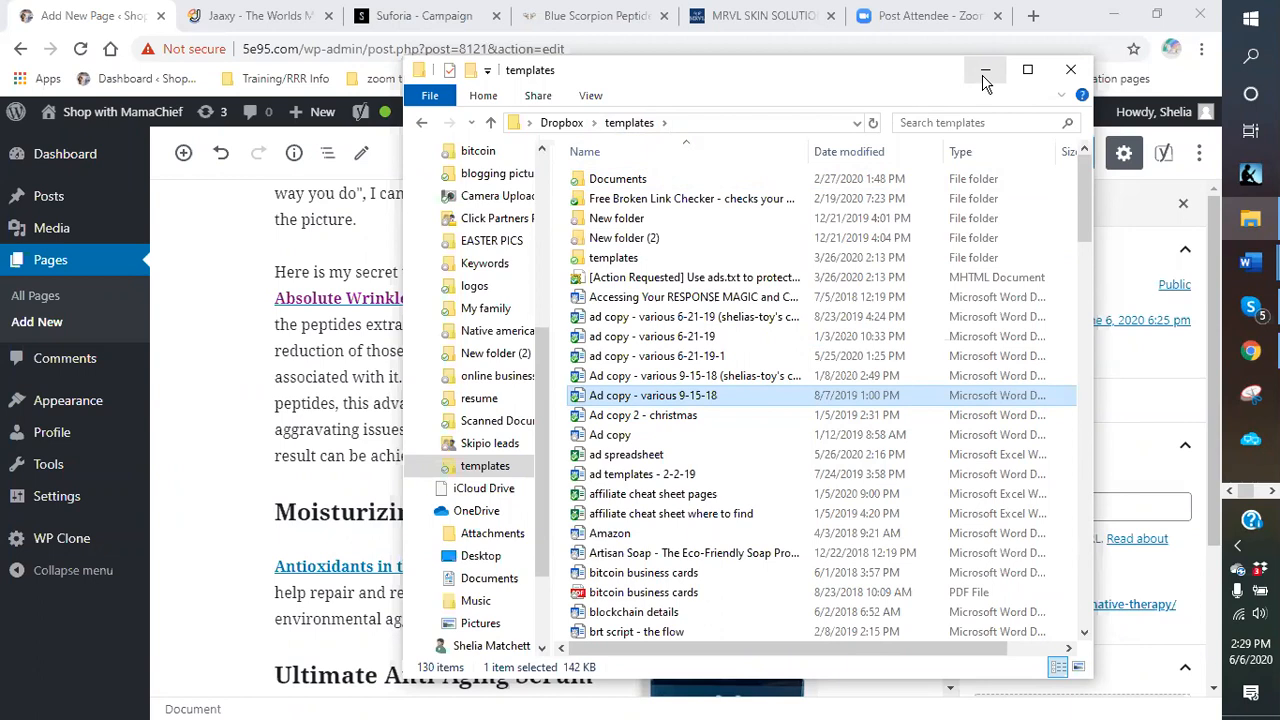
left_click(660, 297)
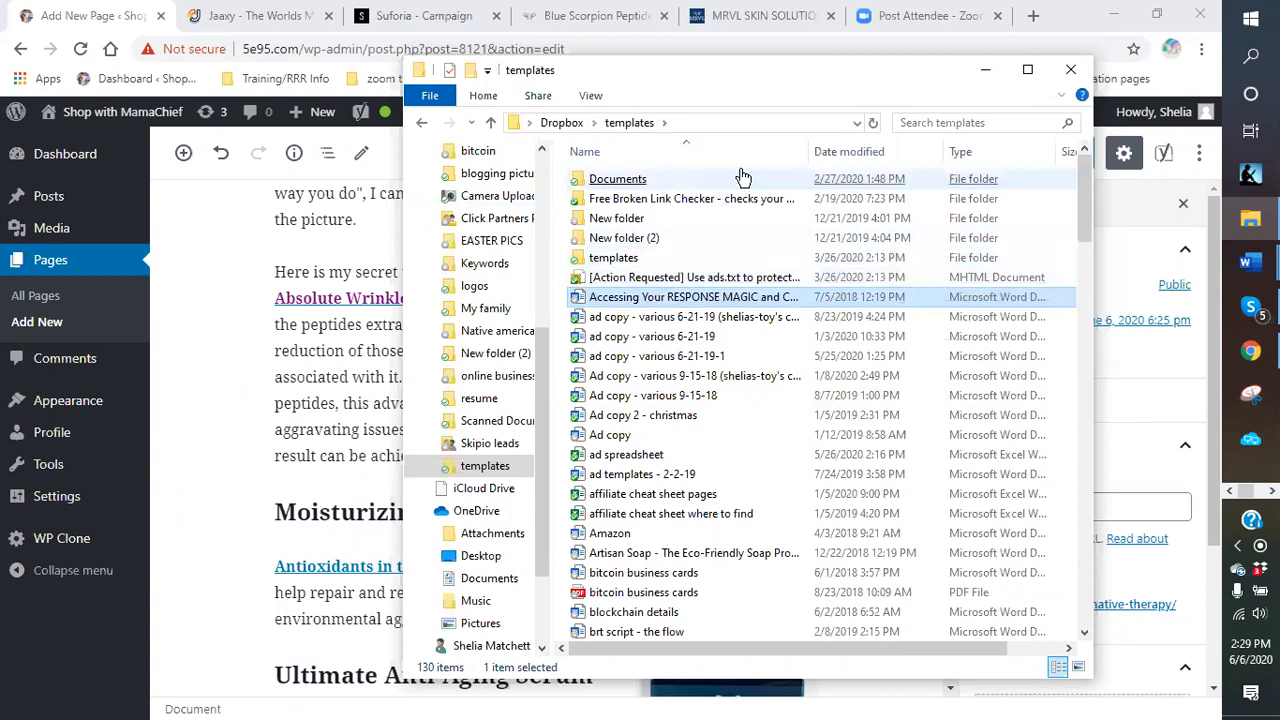
left_click(986, 70)
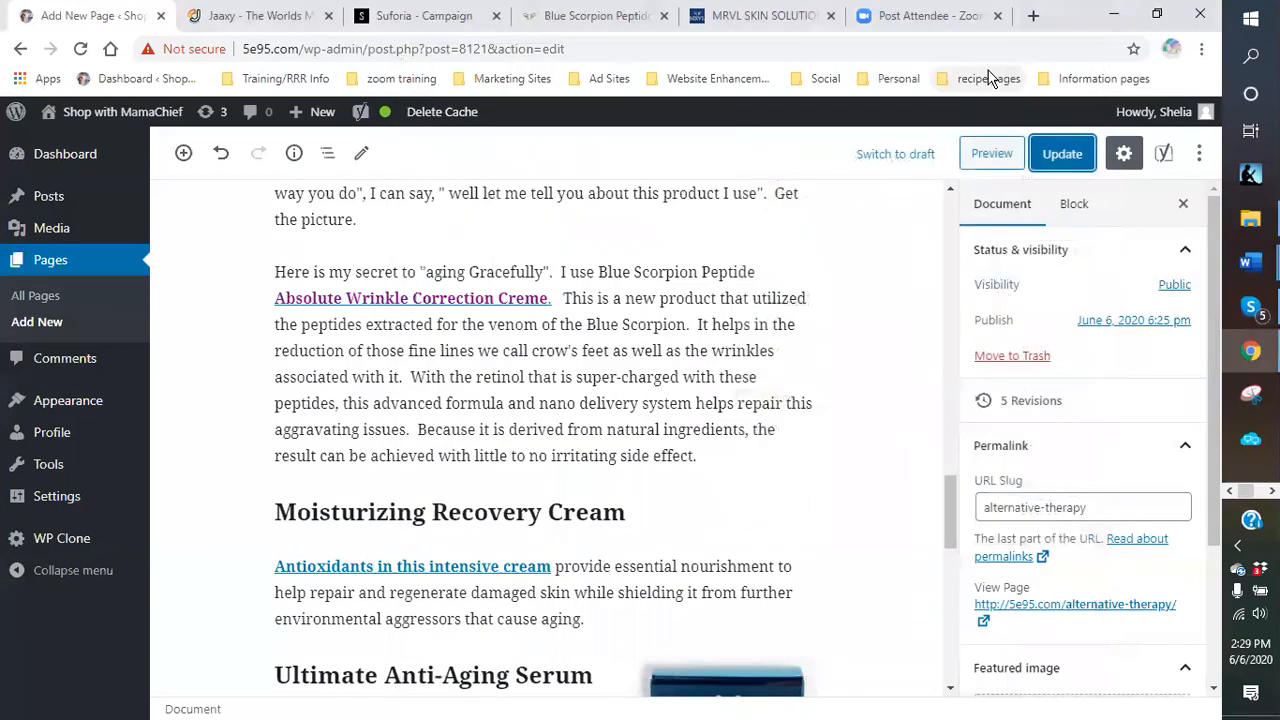
Minimize Chrome with the WordPress editor so the bare Windows desktop shows.
left_click(1124, 16)
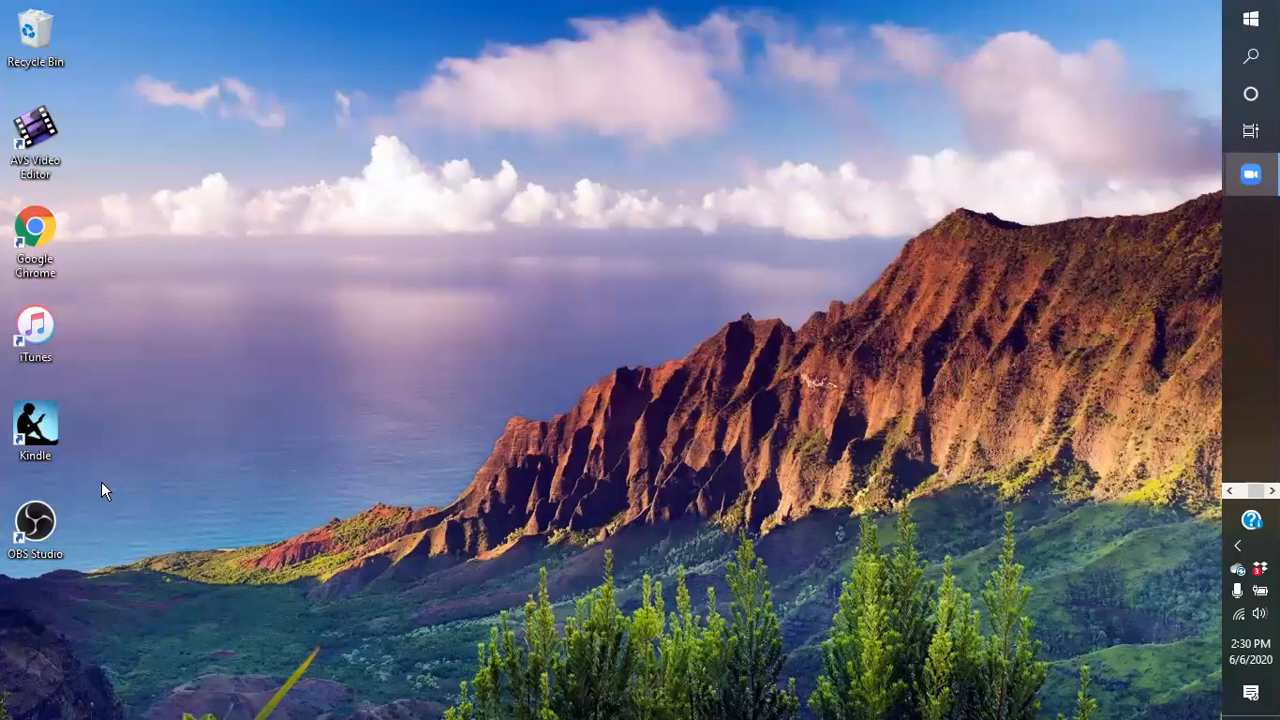
left_click(1229, 491)
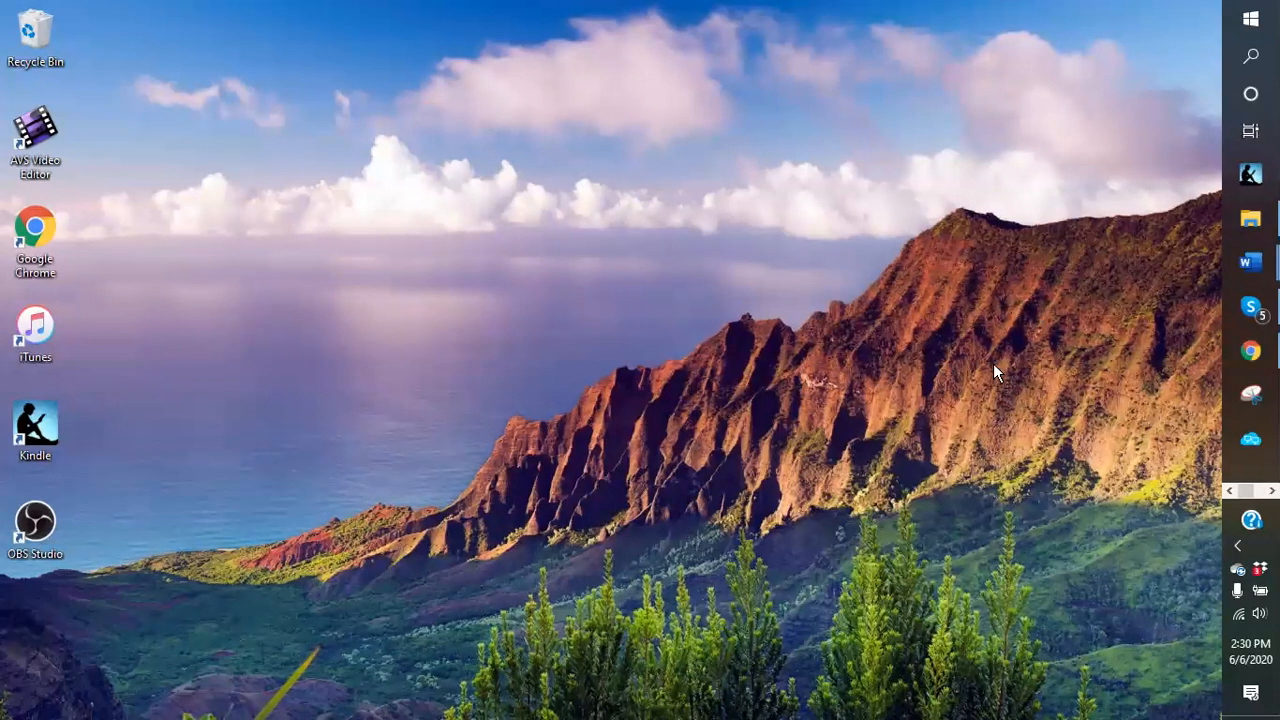
mouse_move(1250, 218)
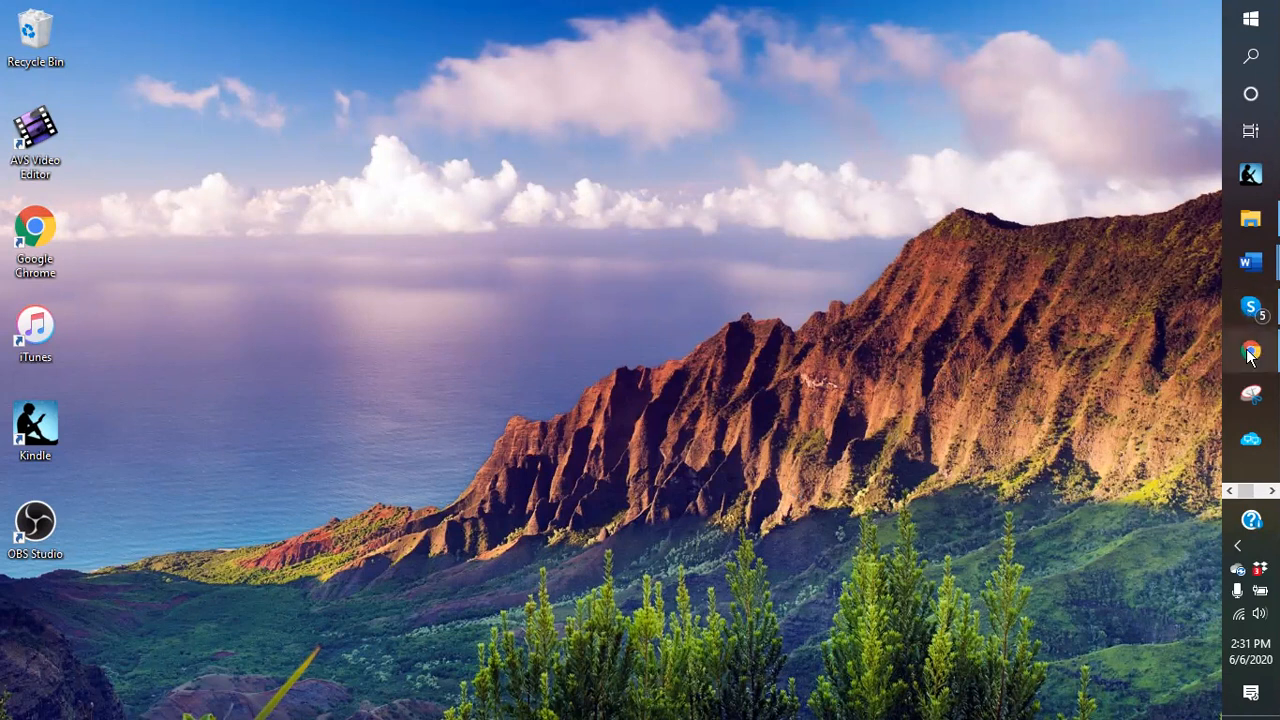
mouse_move(1248, 353)
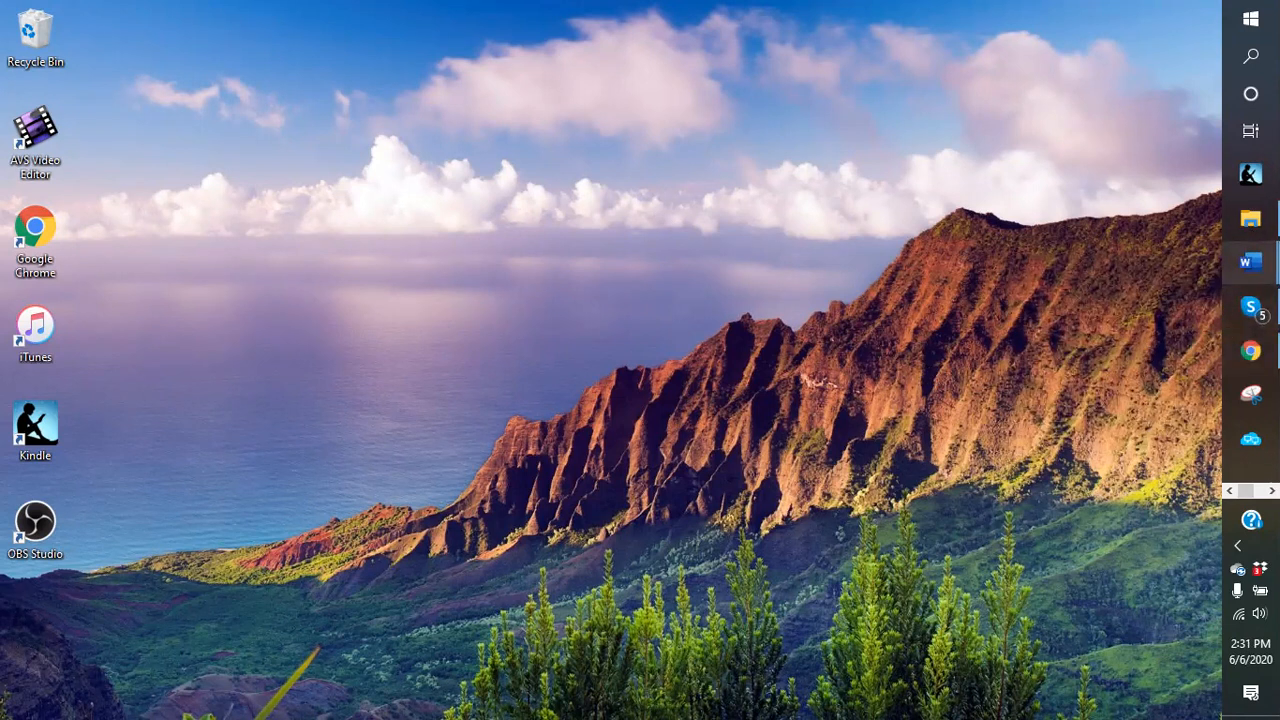
Reopen 'ad copy - various 6-21-19-1', scroll to the Blue scorpion template and maximize Word.
mouse_move(1250, 262)
left_click(1147, 343)
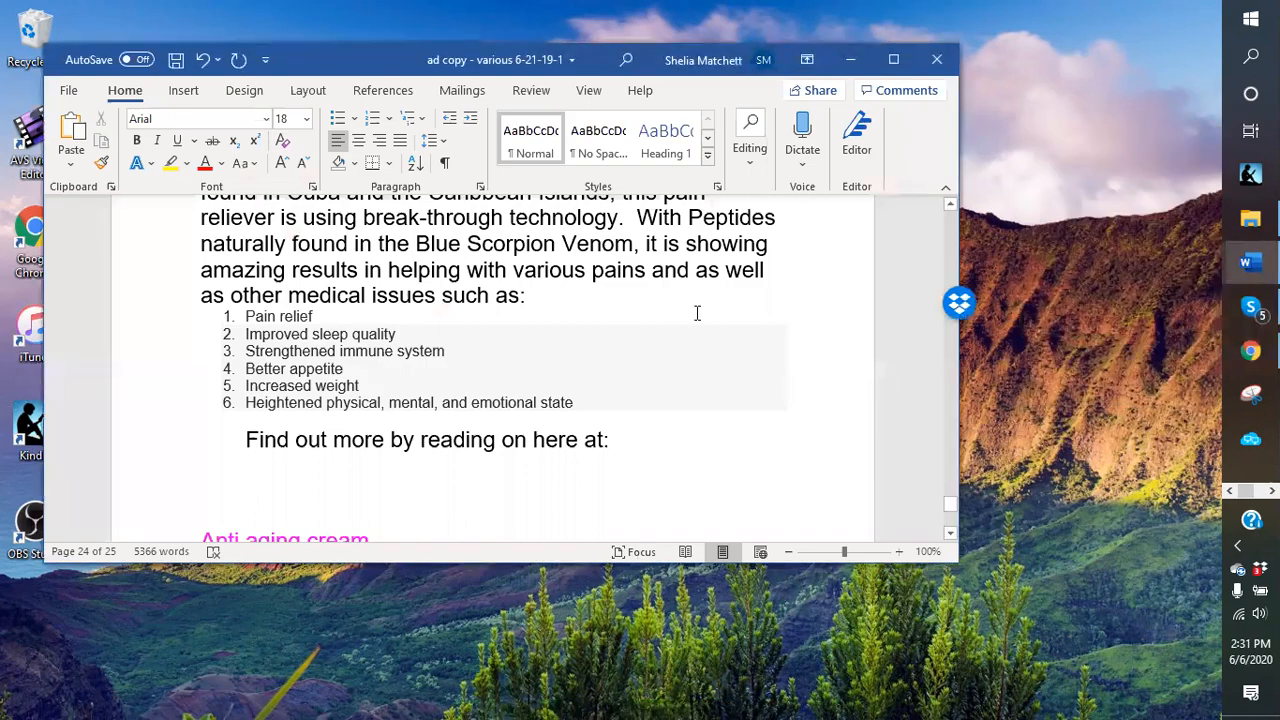
scroll(697, 313, "up", 10)
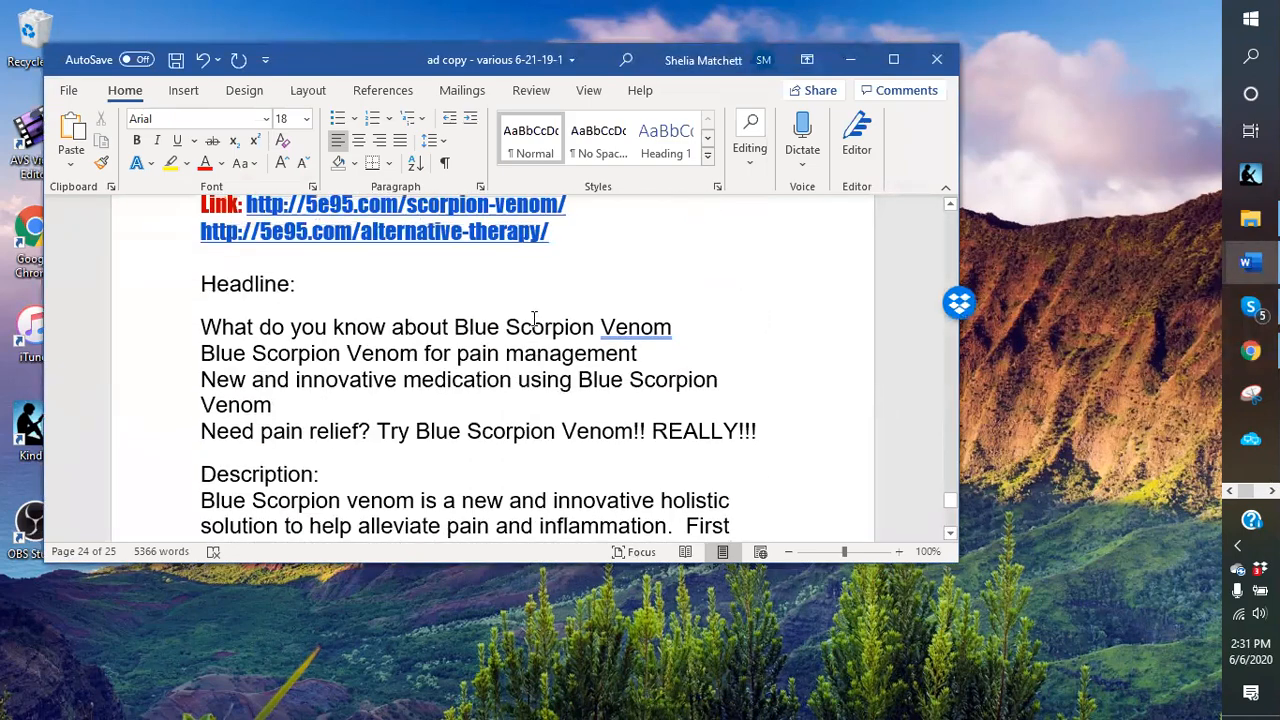
scroll(700, 280, "down", 2)
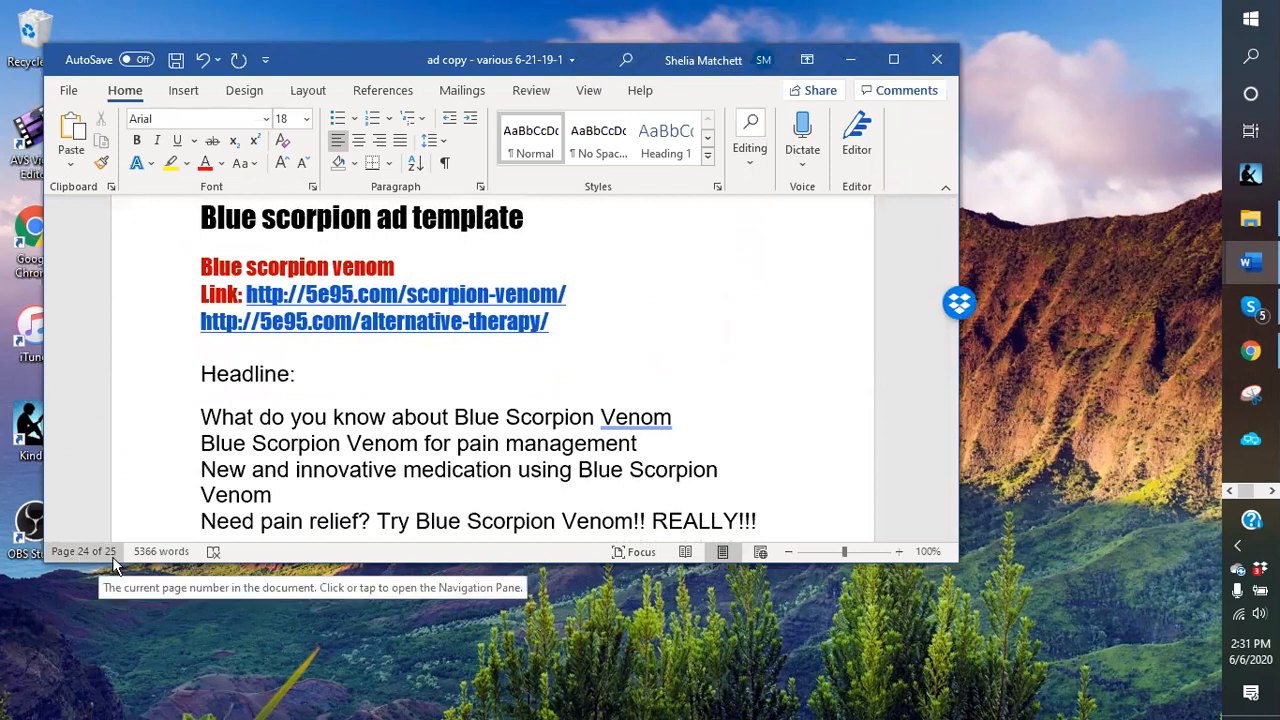
scroll(803, 346, "up", 8)
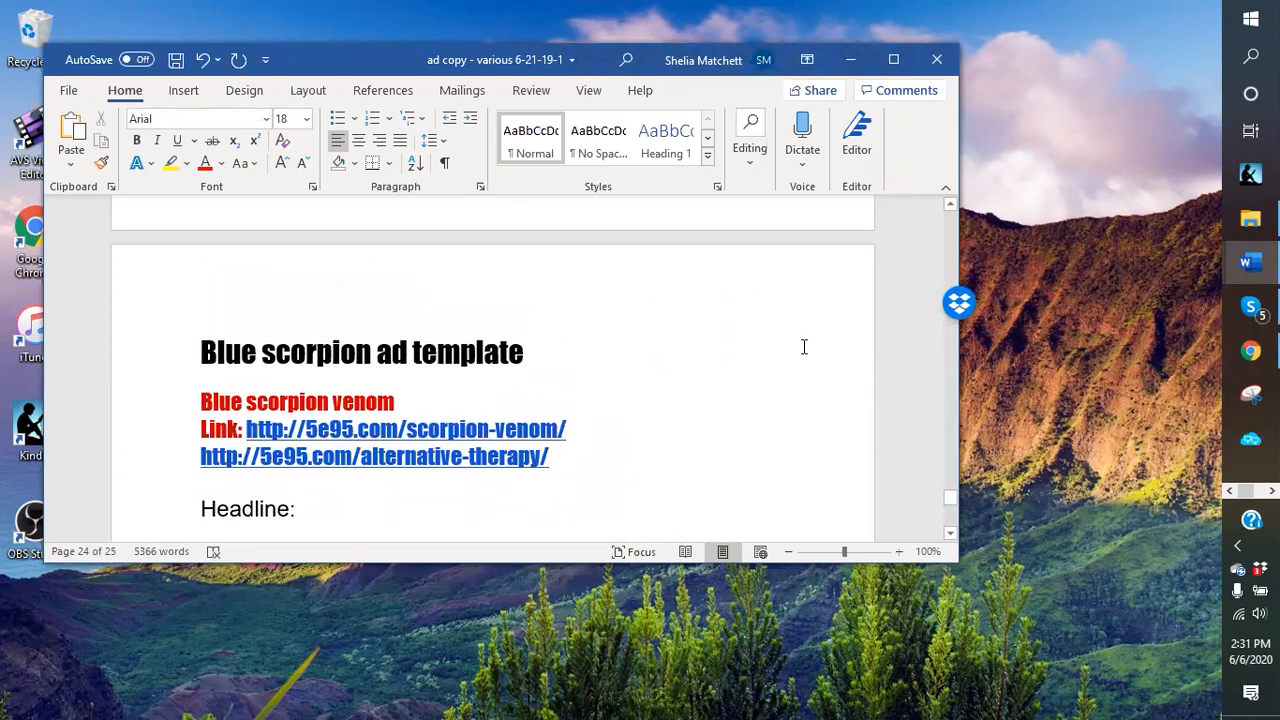
scroll(800, 346, "down", 8)
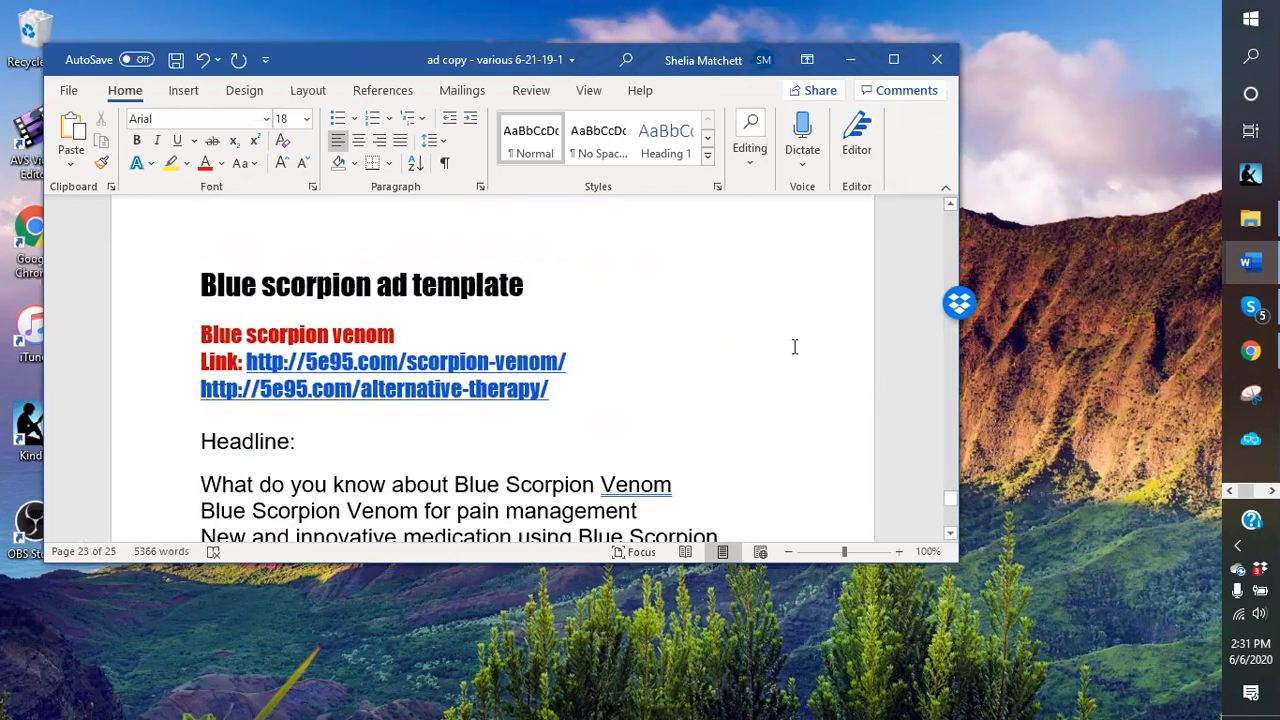
left_click(893, 60)
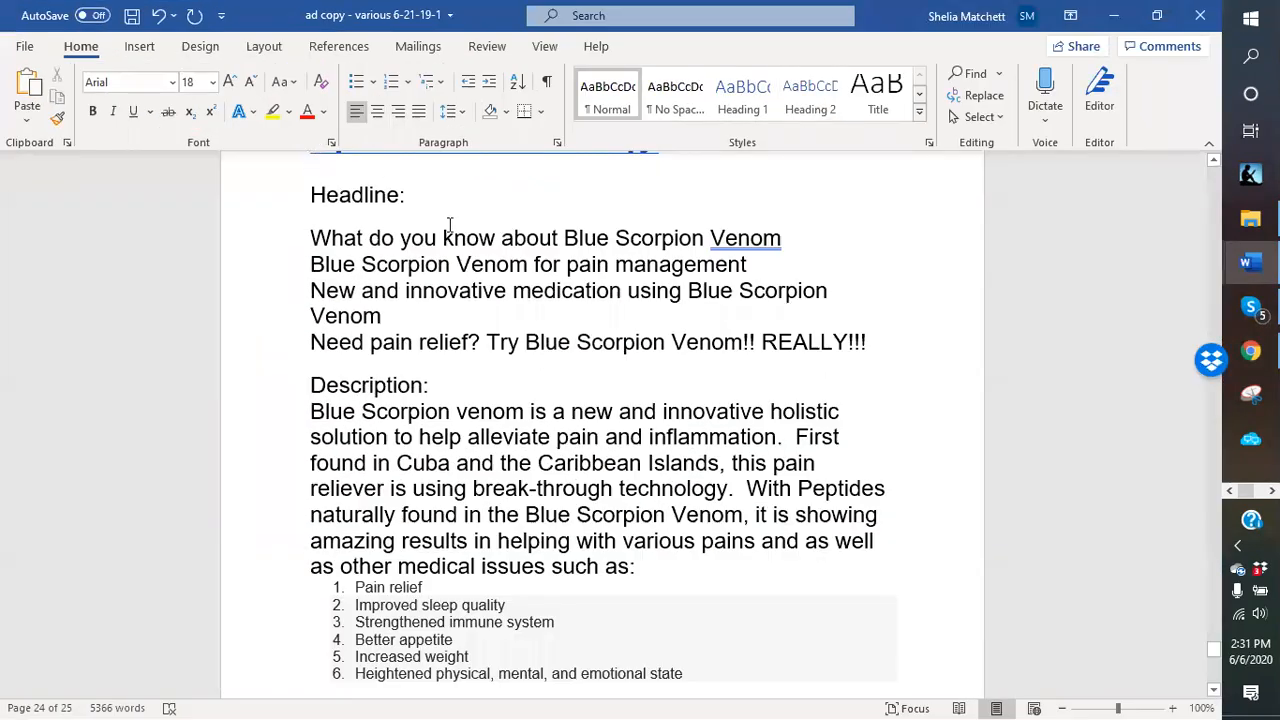
scroll(449, 224, "up", 5)
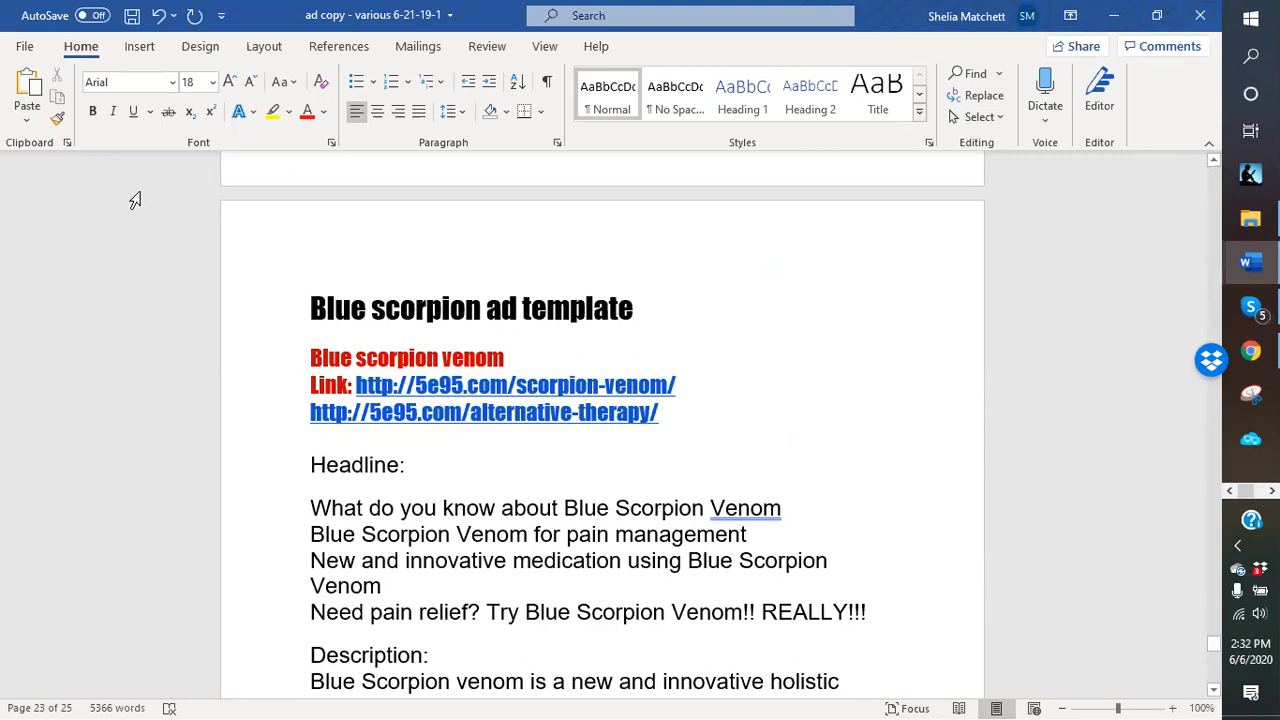
Minimize Word, open a new Chrome tab and close the Jaaxy, Suforia and product research tabs.
left_click(1112, 17)
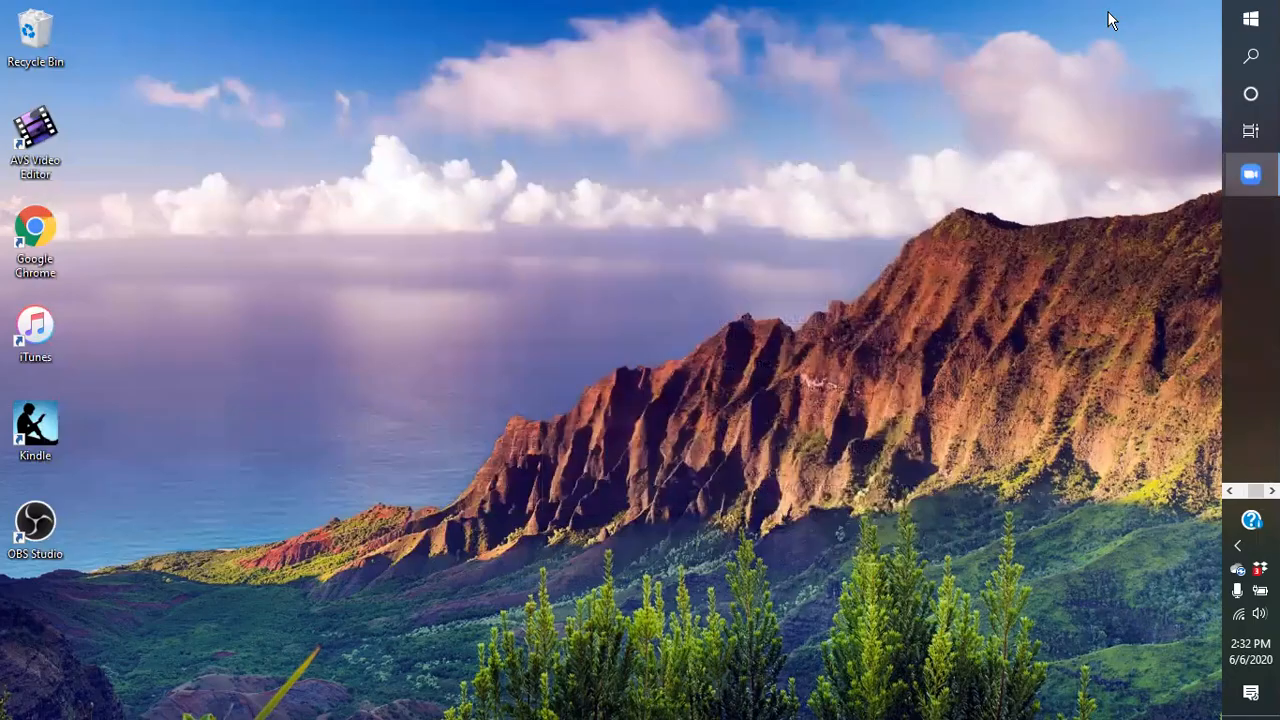
left_click(1230, 491)
left_click(1249, 353)
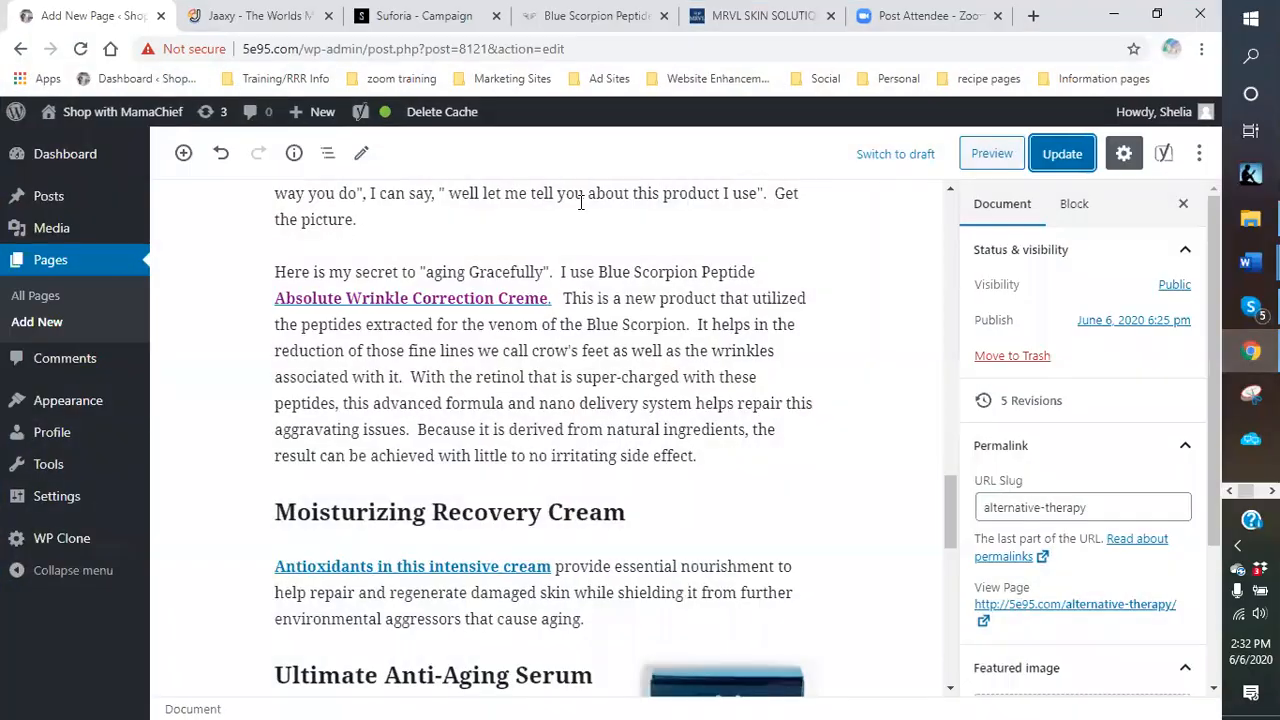
left_click(1034, 17)
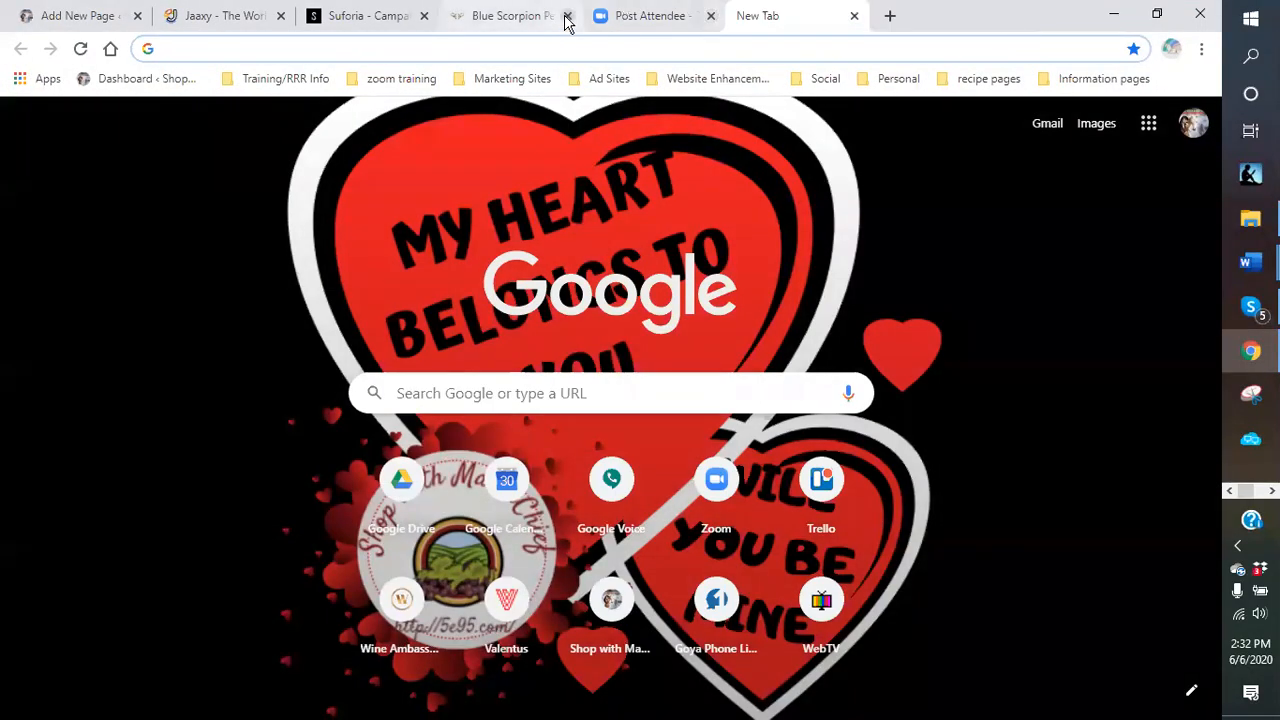
left_click(566, 16)
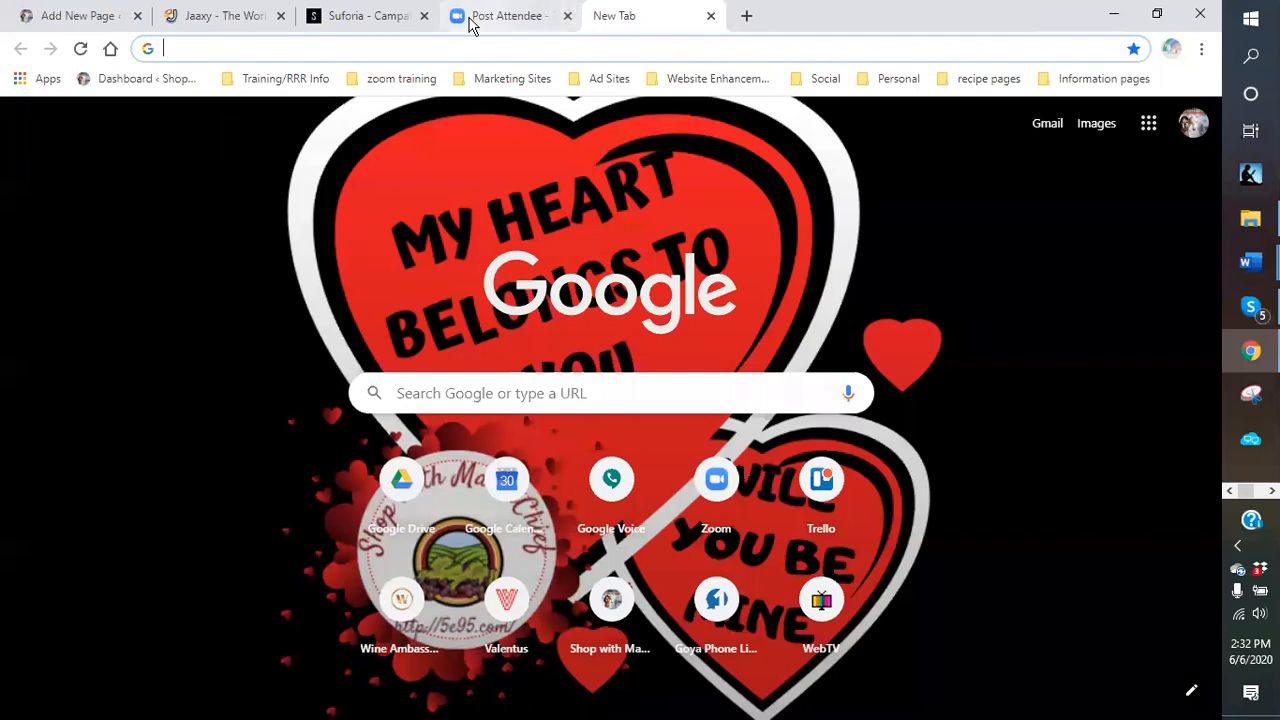
left_click(424, 16)
left_click(279, 16)
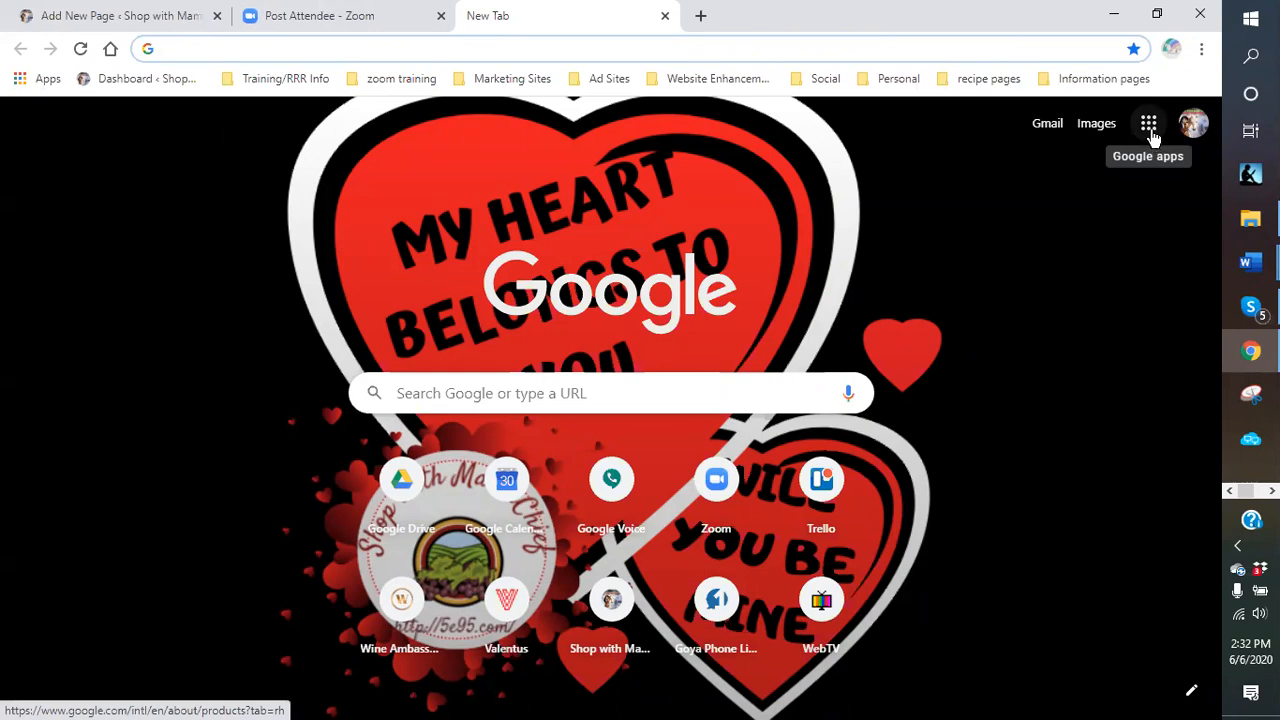
Go to Google Drive's My Drive from the Google apps grid.
left_click(1149, 124)
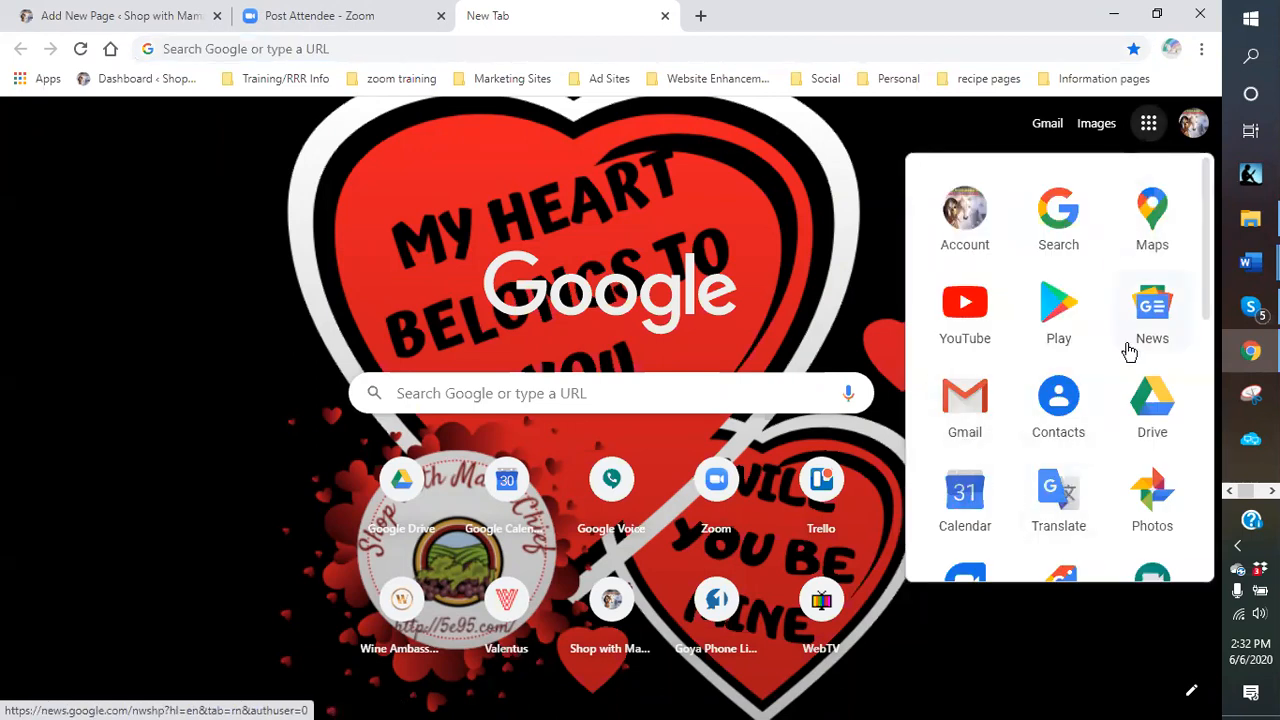
scroll(1128, 352, "down", 1)
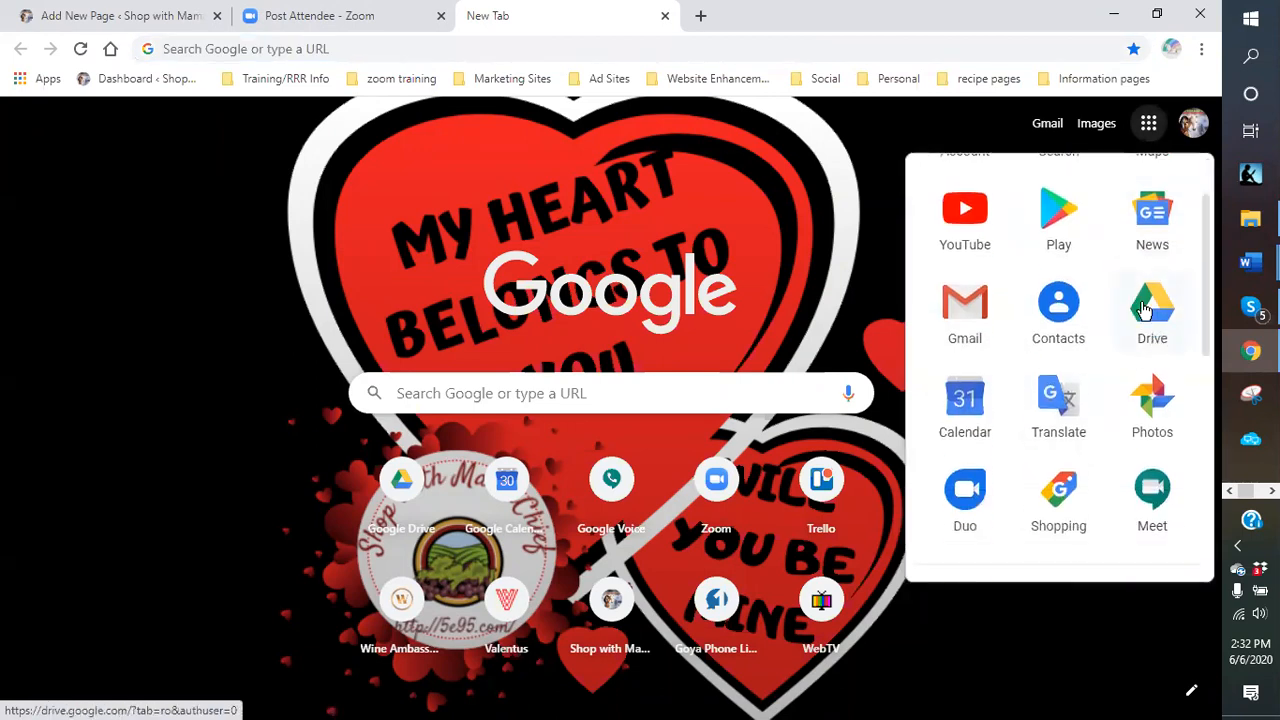
left_click(1148, 308)
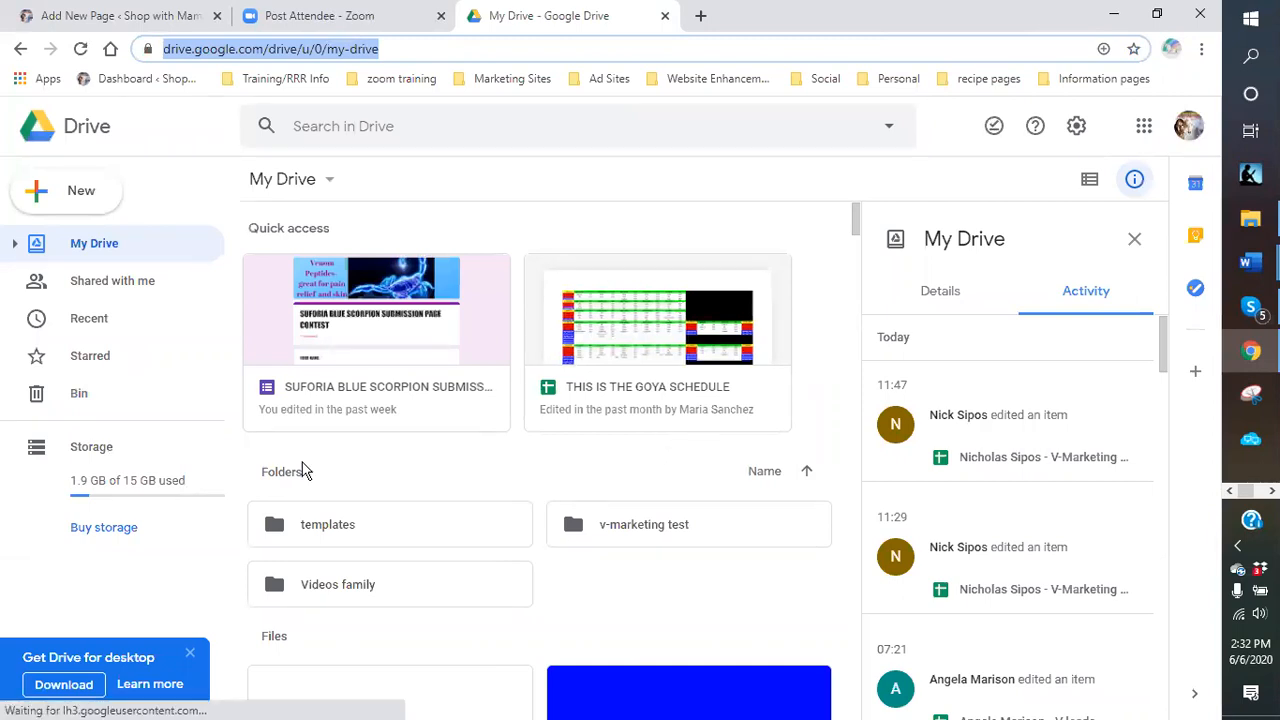
Create a blank Google Docs document from Drive's New menu.
left_click(76, 197)
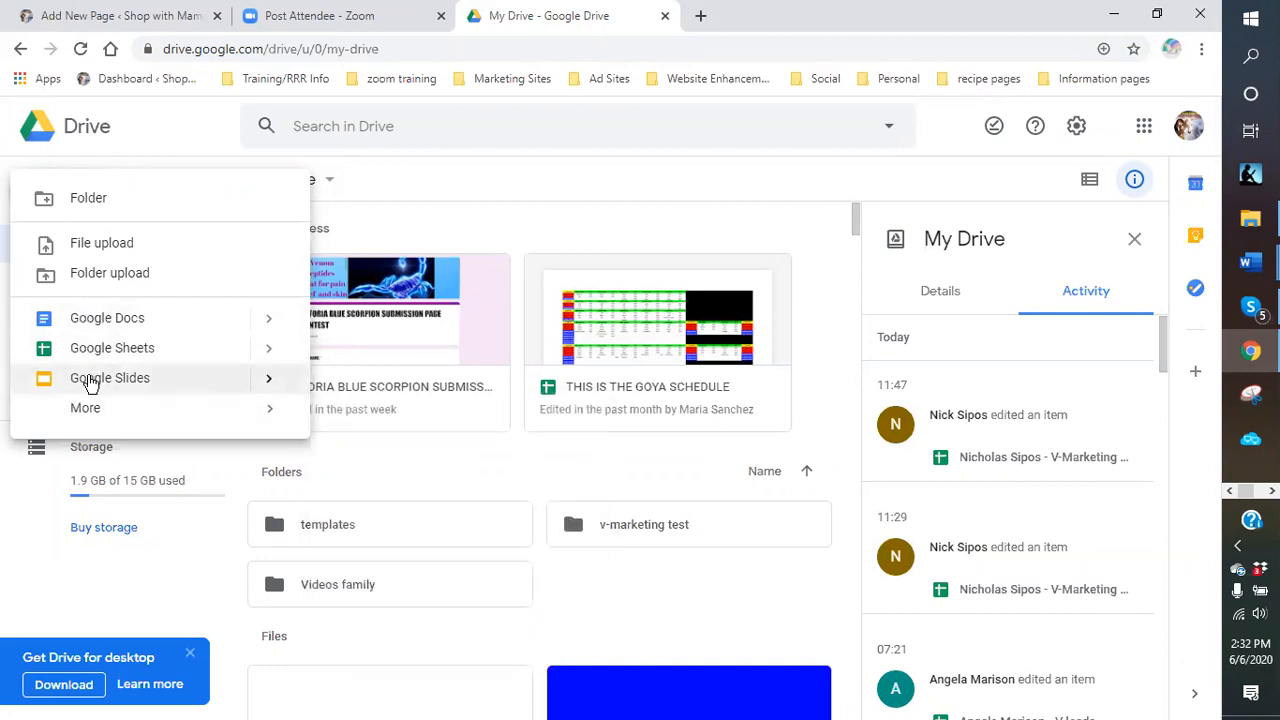
mouse_move(270, 385)
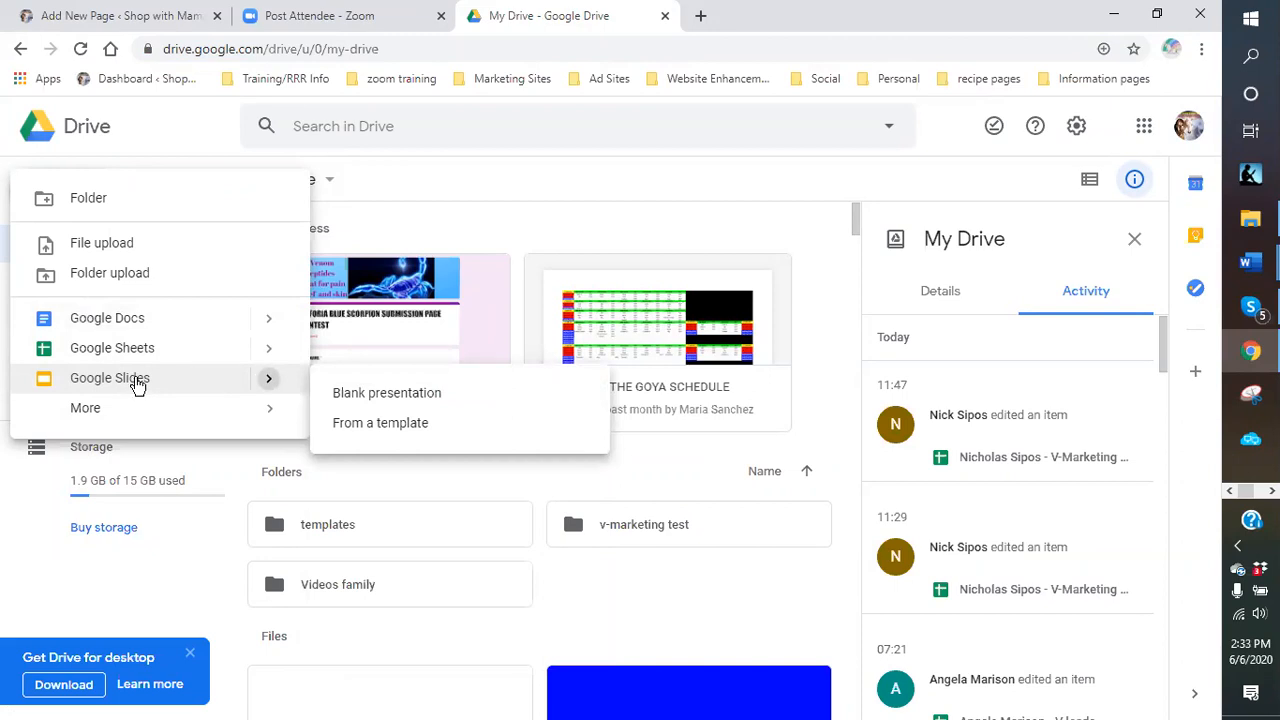
mouse_move(86, 420)
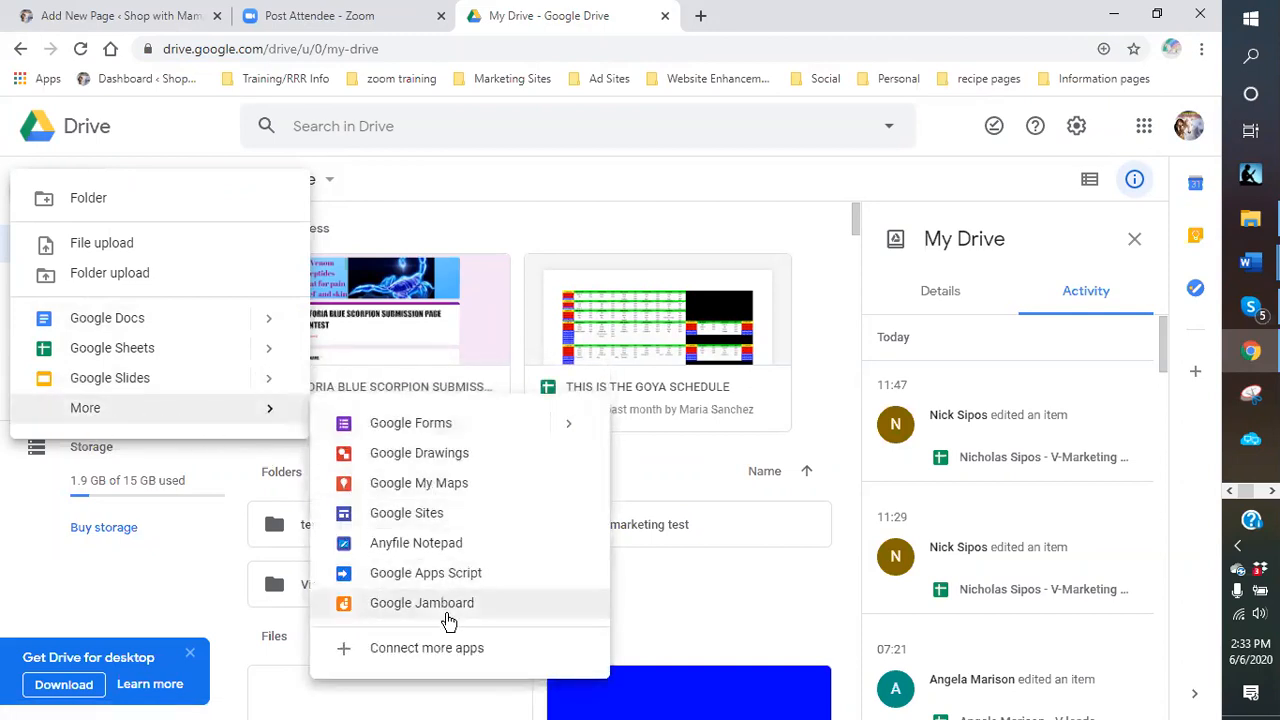
left_click(104, 320)
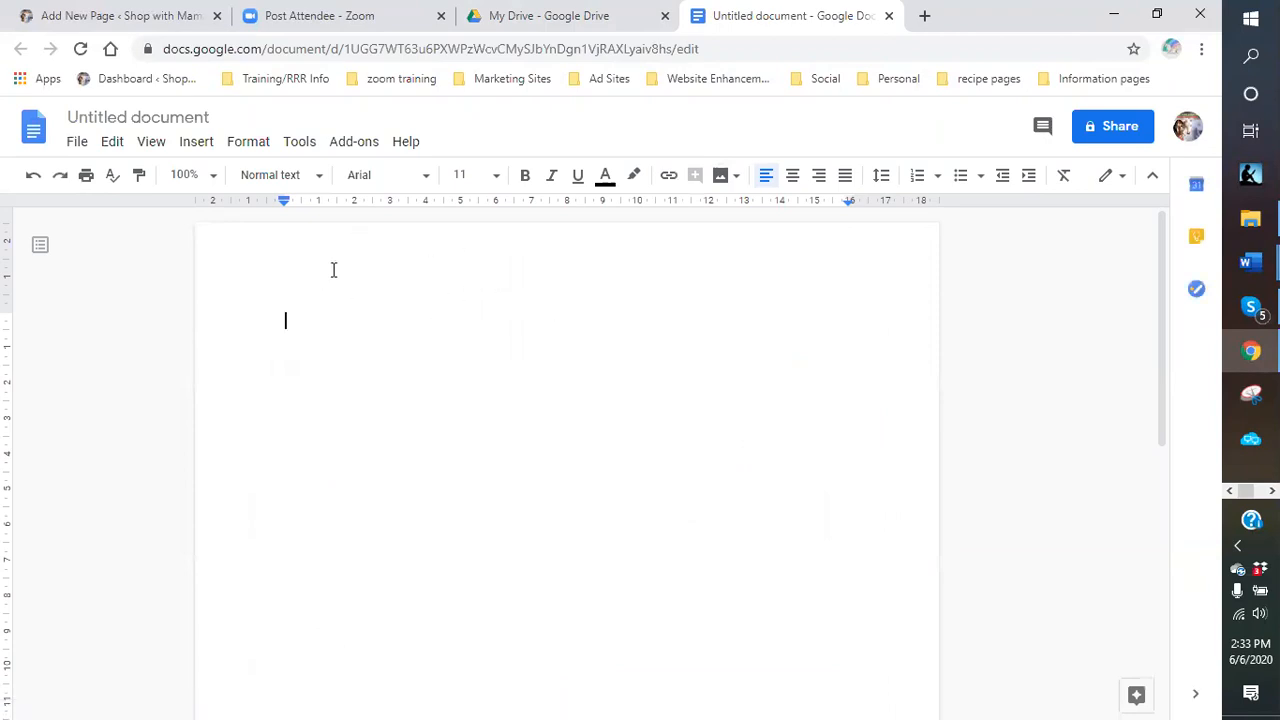
Rename the Untitled document to 'advertising template'.
left_click(217, 113)
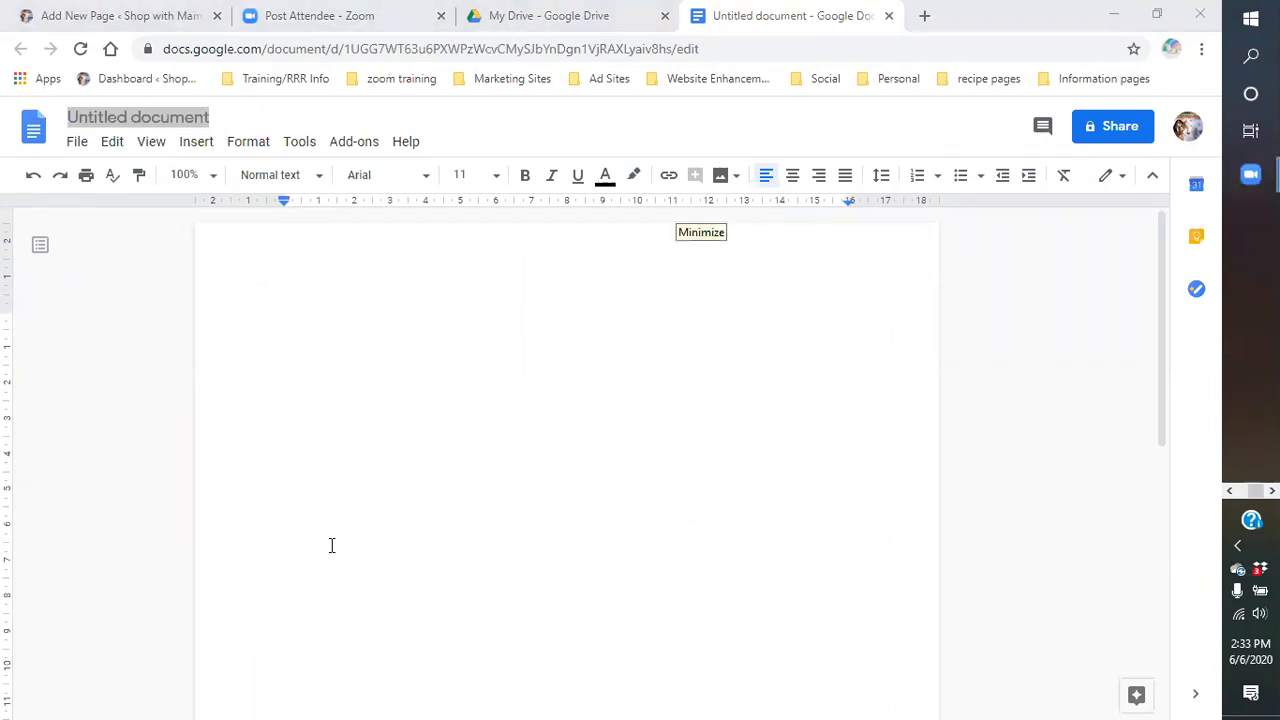
left_click(209, 114)
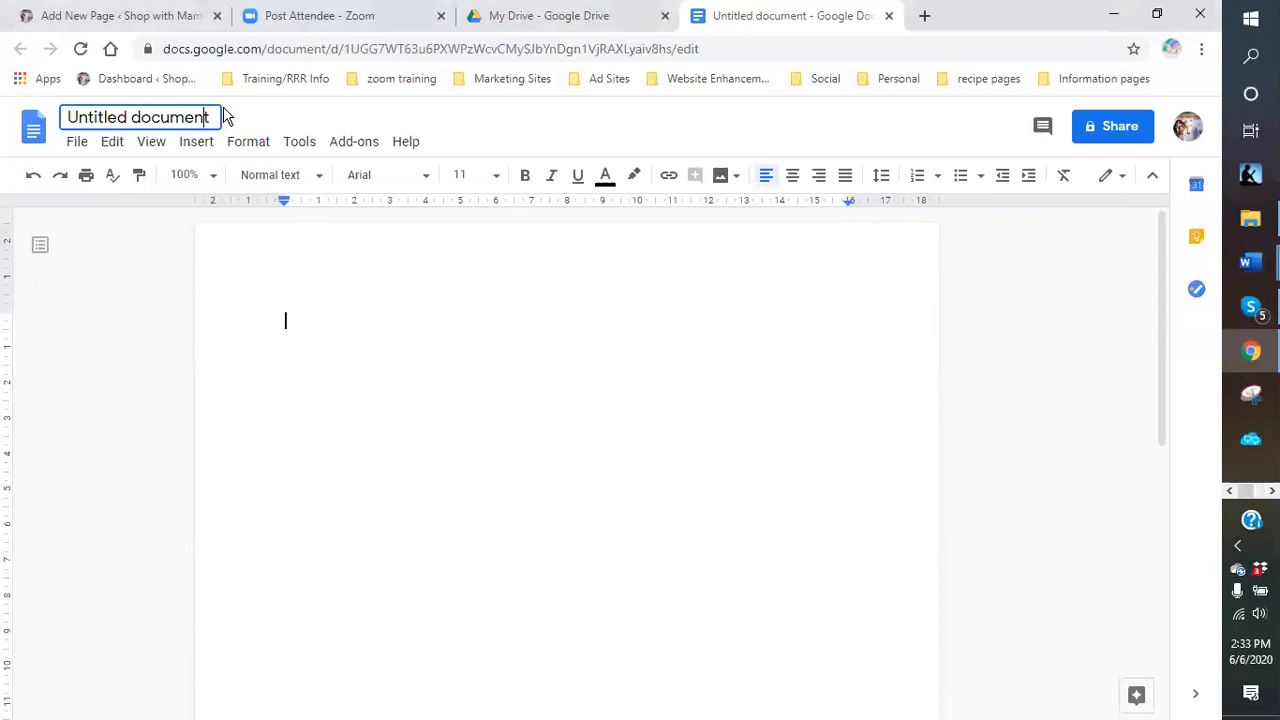
left_click_drag(210, 114, 61, 125)
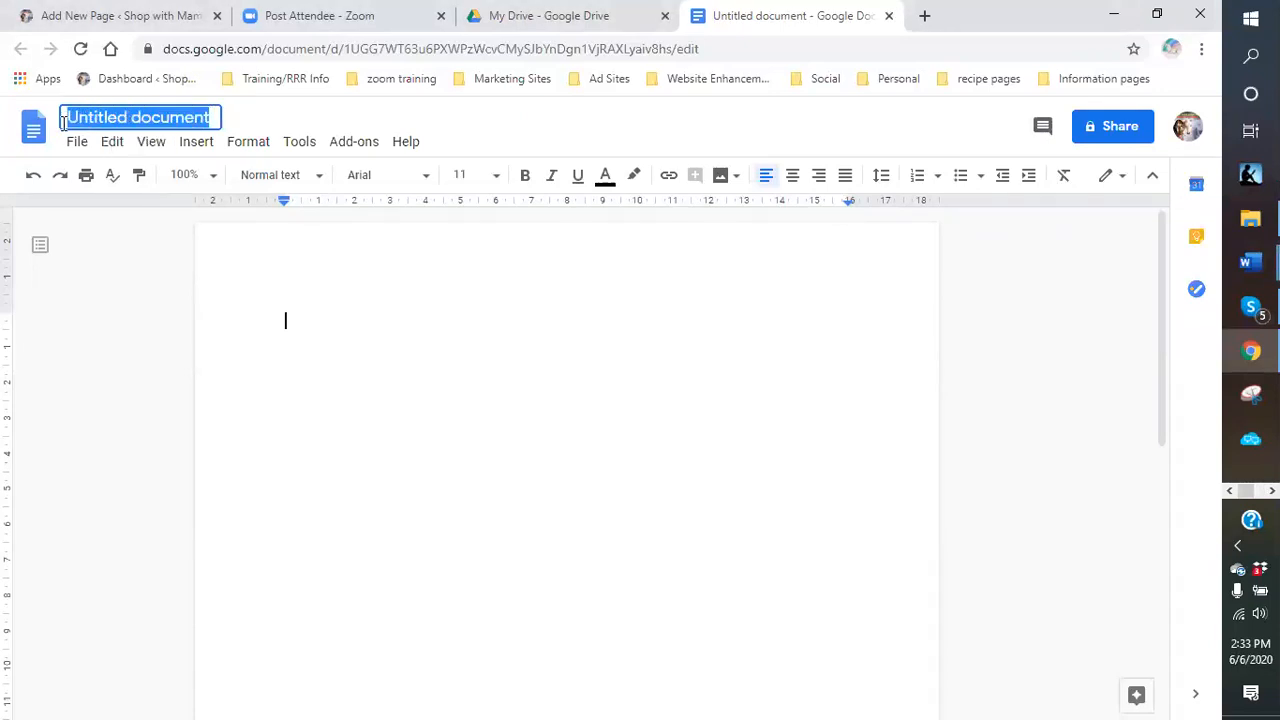
type("posting temp")
type("late")
key("BackSpace")
key("BackSpace")
key("BackSpace")
key("BackSpace")
key("BackSpace")
key("BackSpace")
key("BackSpace")
key("BackSpace")
key("BackSpace")
key("BackSpace")
key("BackSpace")
key("BackSpace")
key("BackSpace")
key("BackSpace")
key("BackSpace")
key("BackSpace")
type("advertising template")
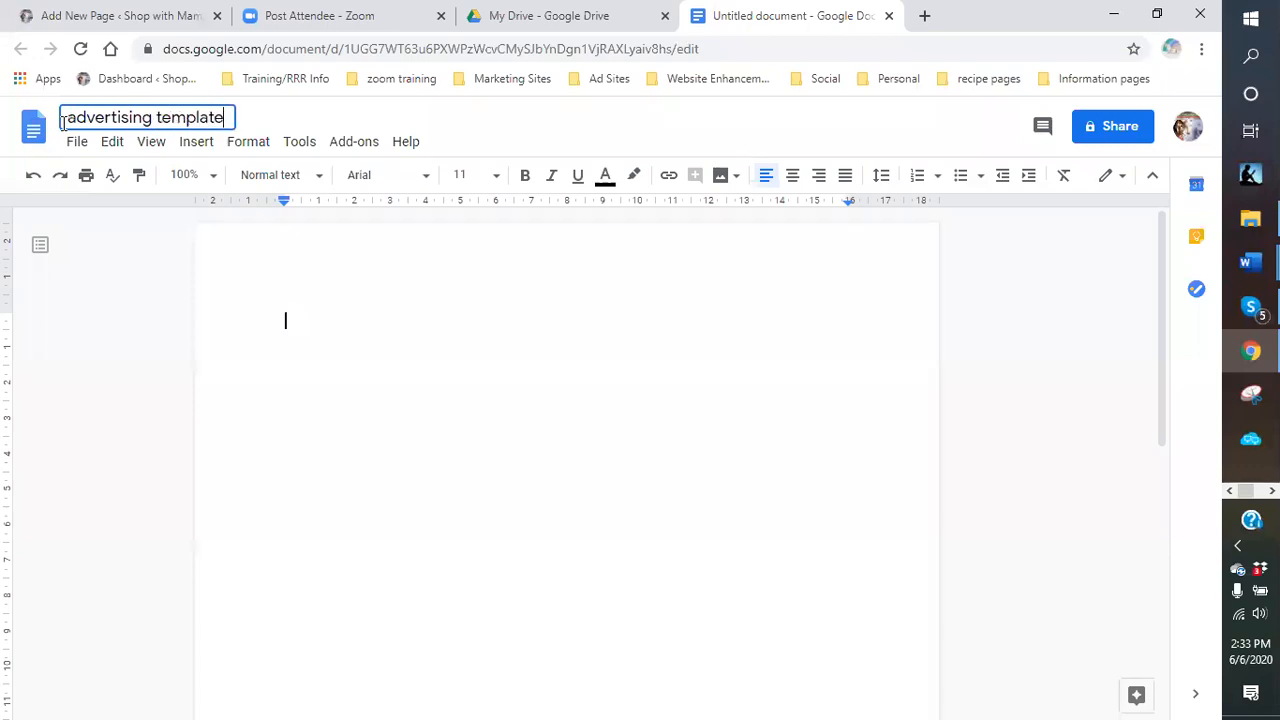
Start typing the 'Blue scorpion' heading on the document's first line.
double_click(330, 326)
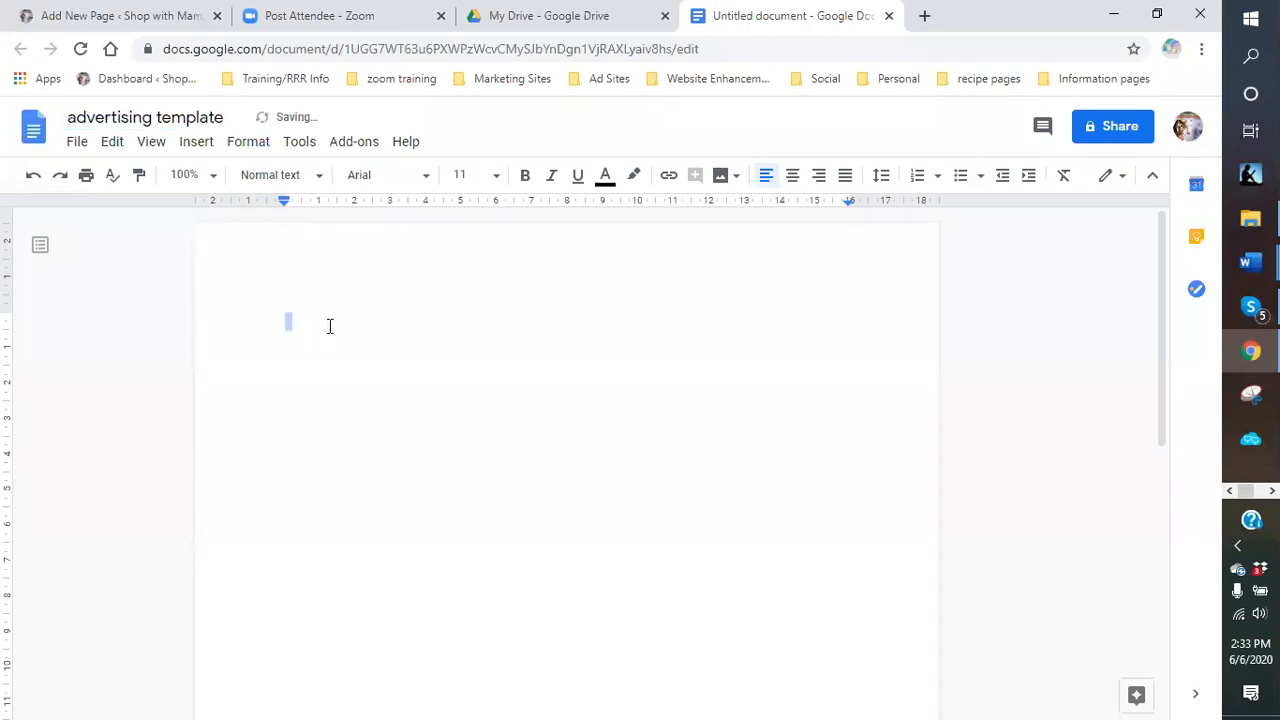
type("BLue")
key("BackSpace")
key("BackSpace")
key("BackSpace")
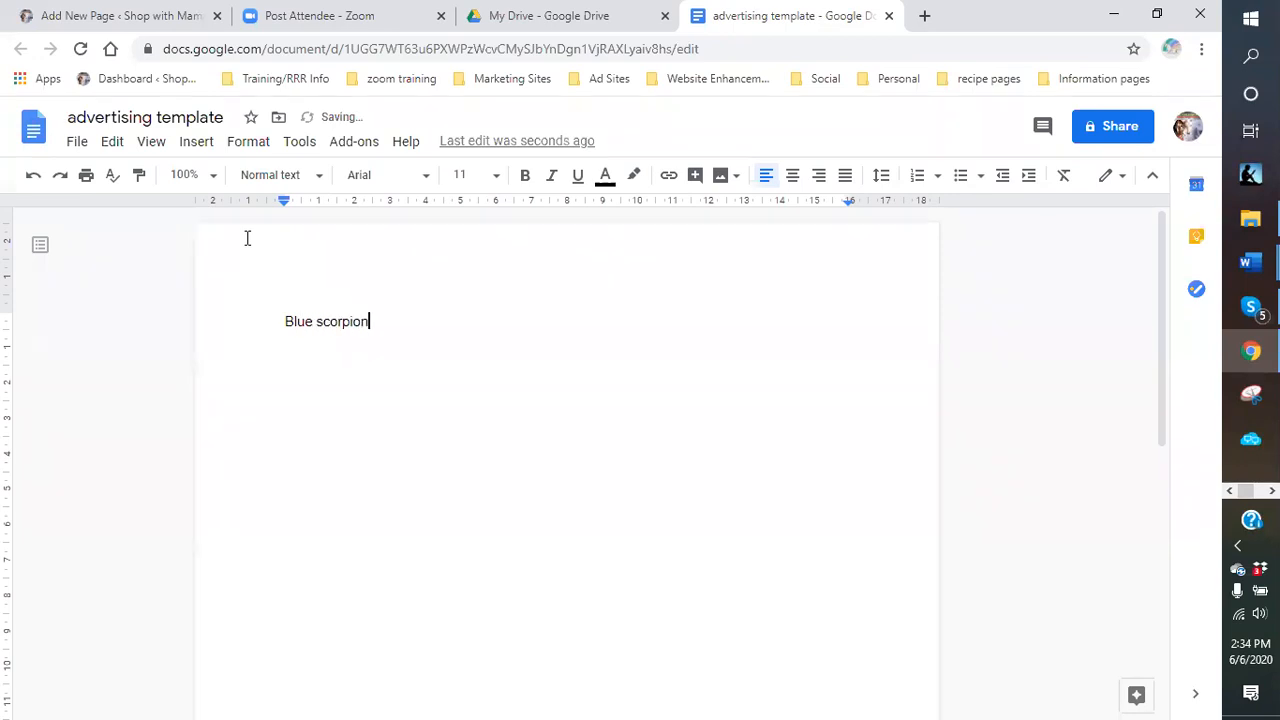
Set the Blue scorpion heading in Impact at 30 pt.
left_click_drag(411, 333, 274, 329)
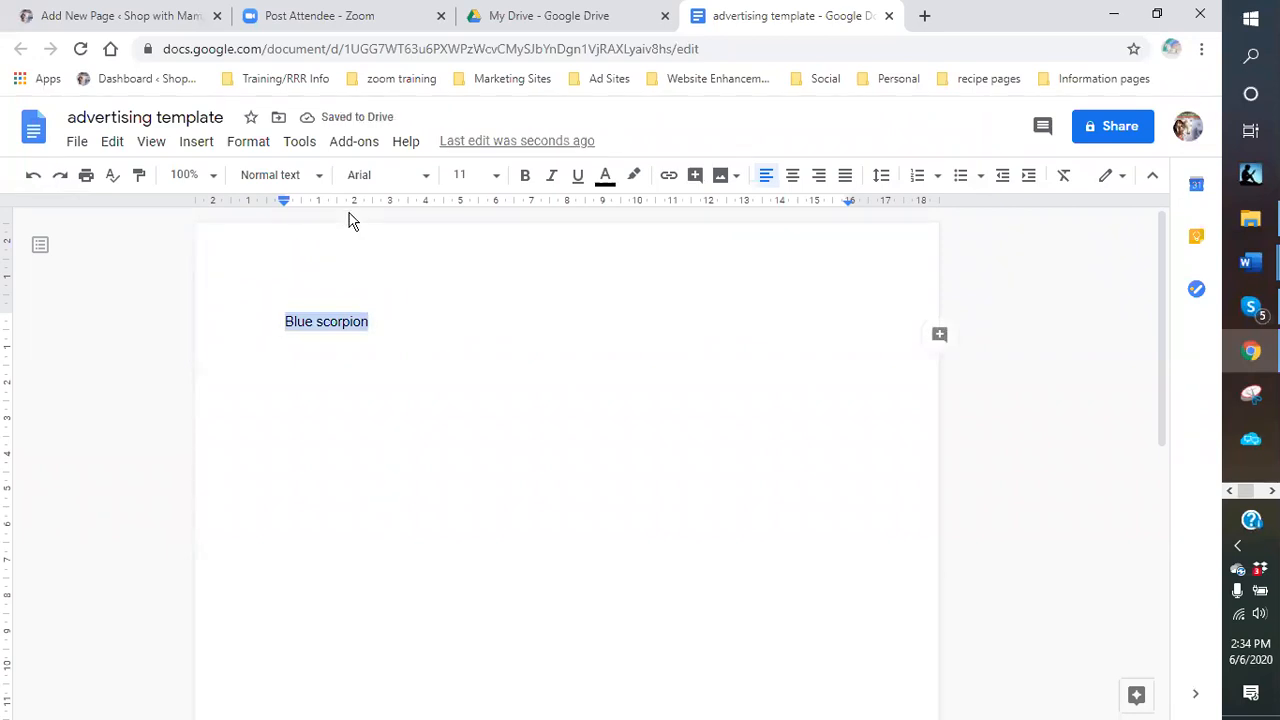
left_click(383, 175)
left_click(394, 497)
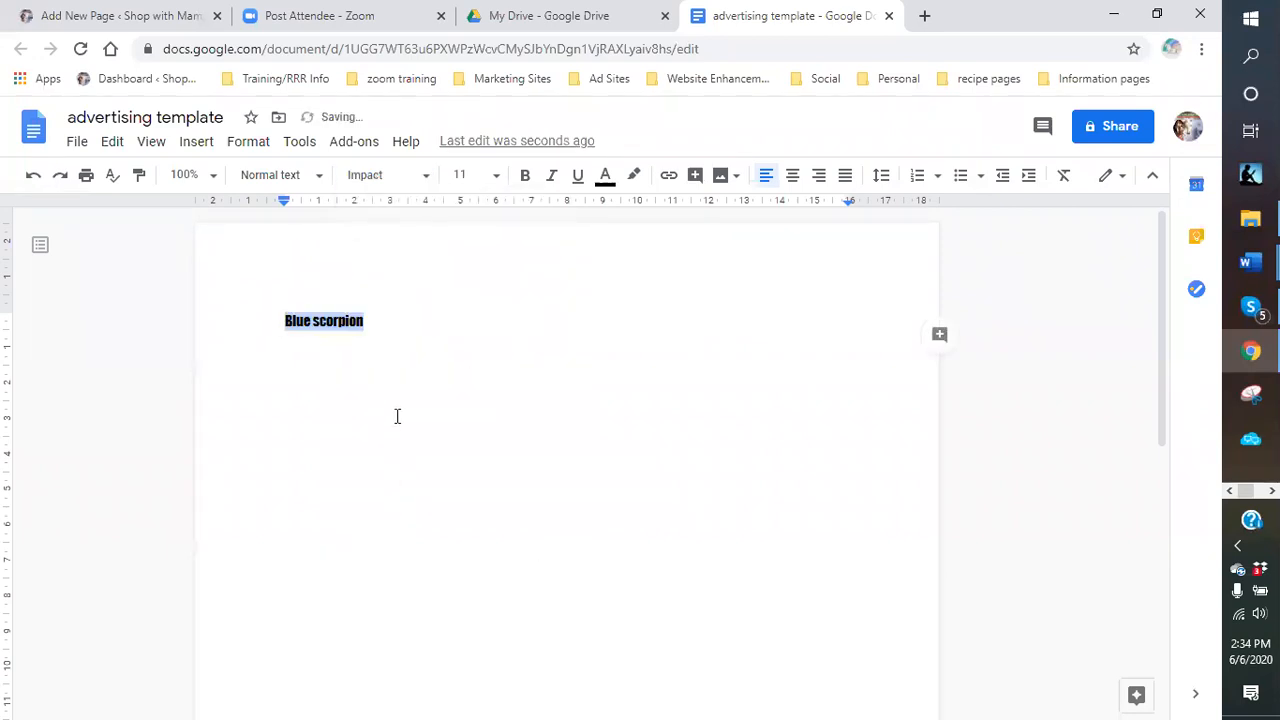
left_click(319, 175)
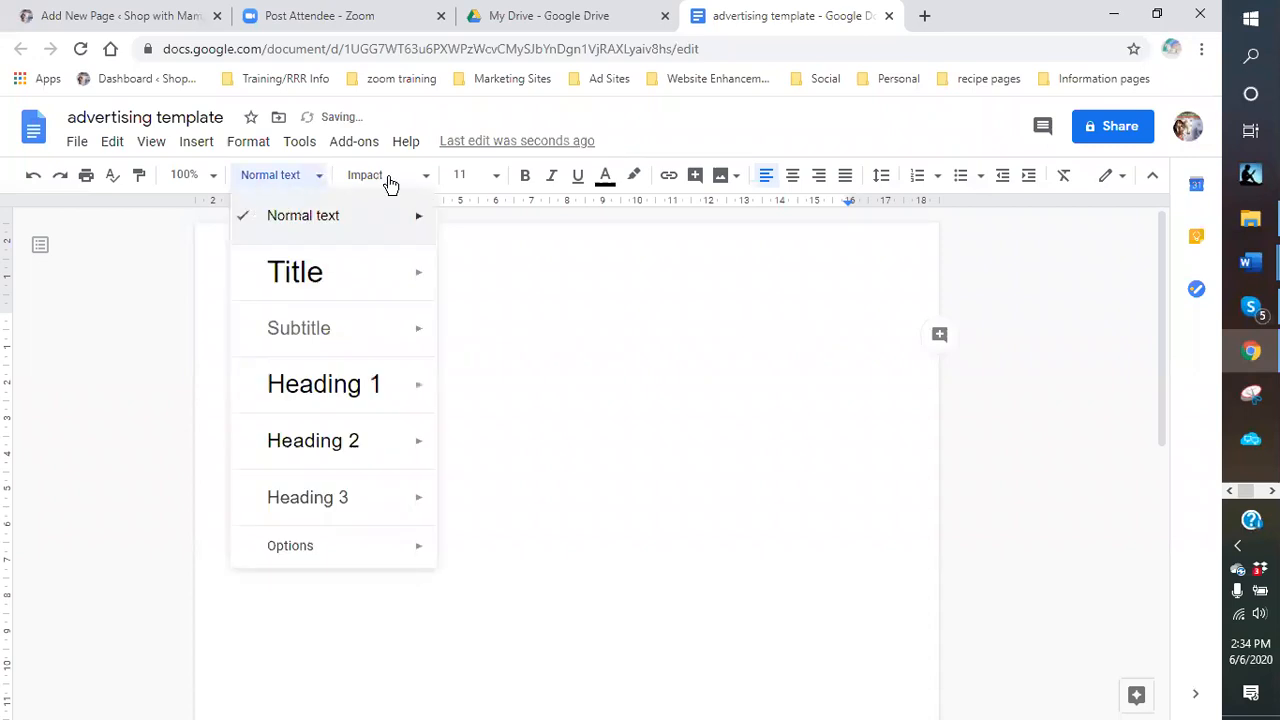
left_click(497, 178)
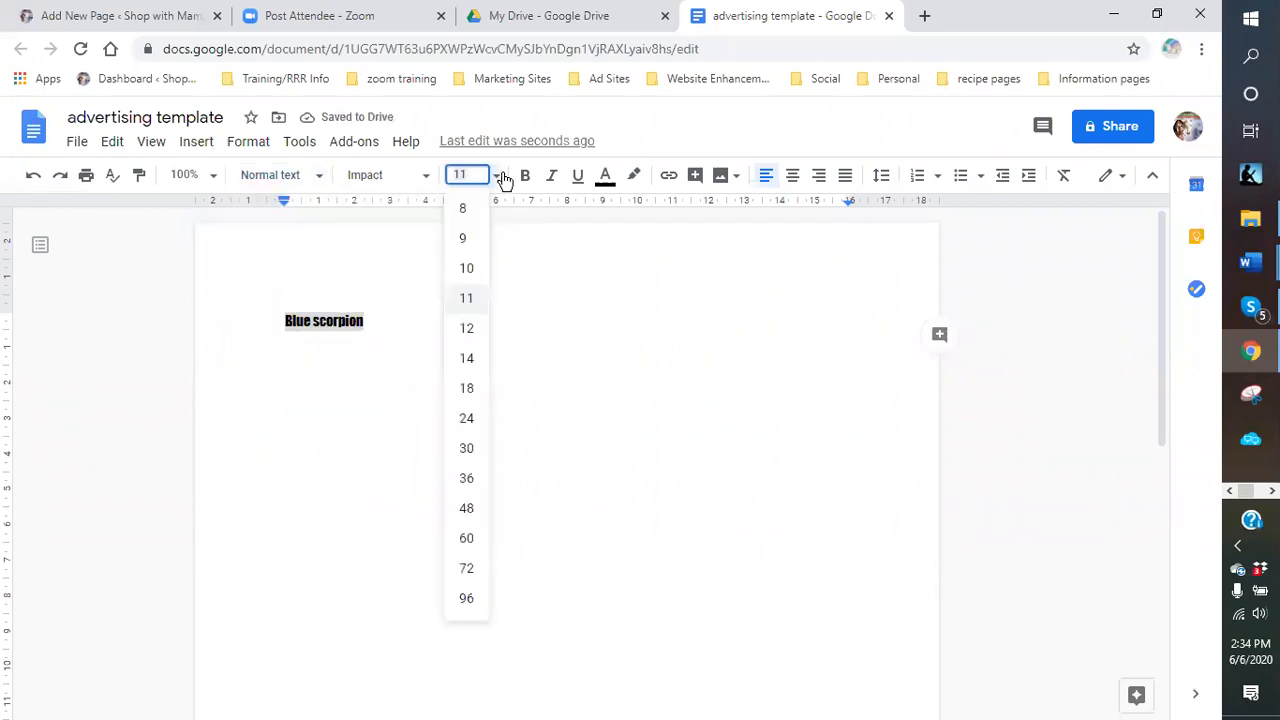
left_click(466, 389)
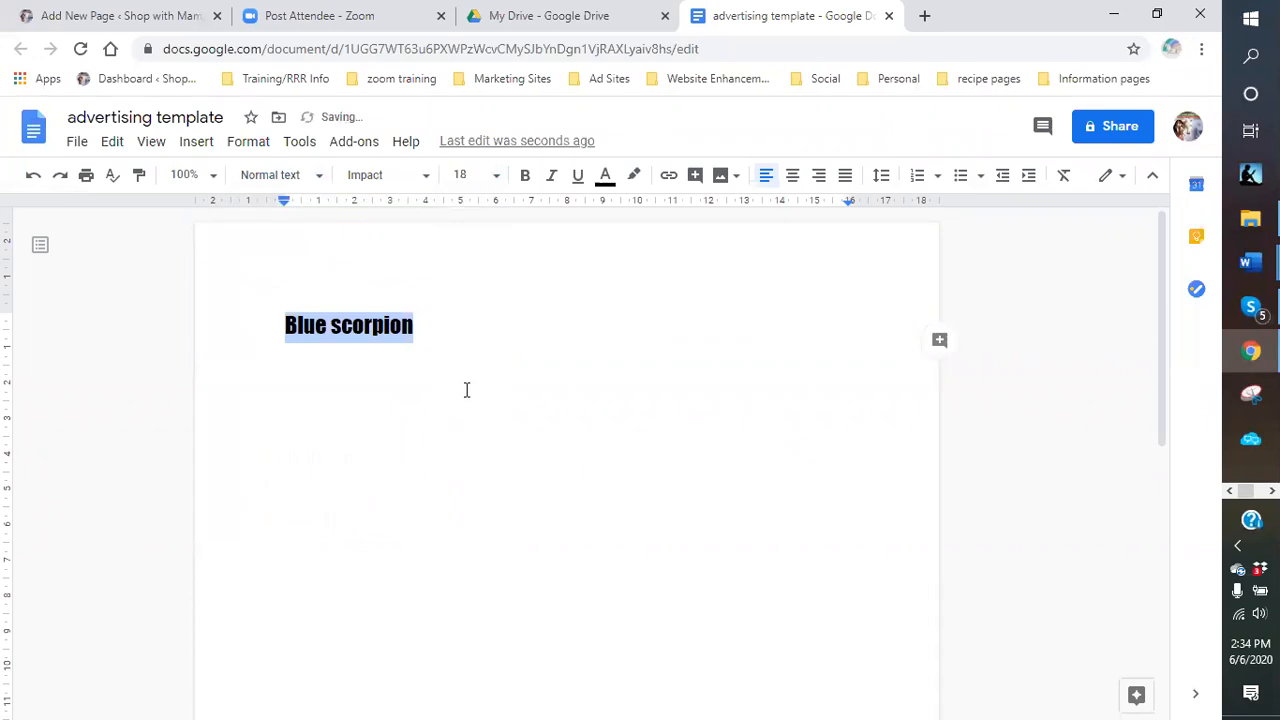
left_click(492, 176)
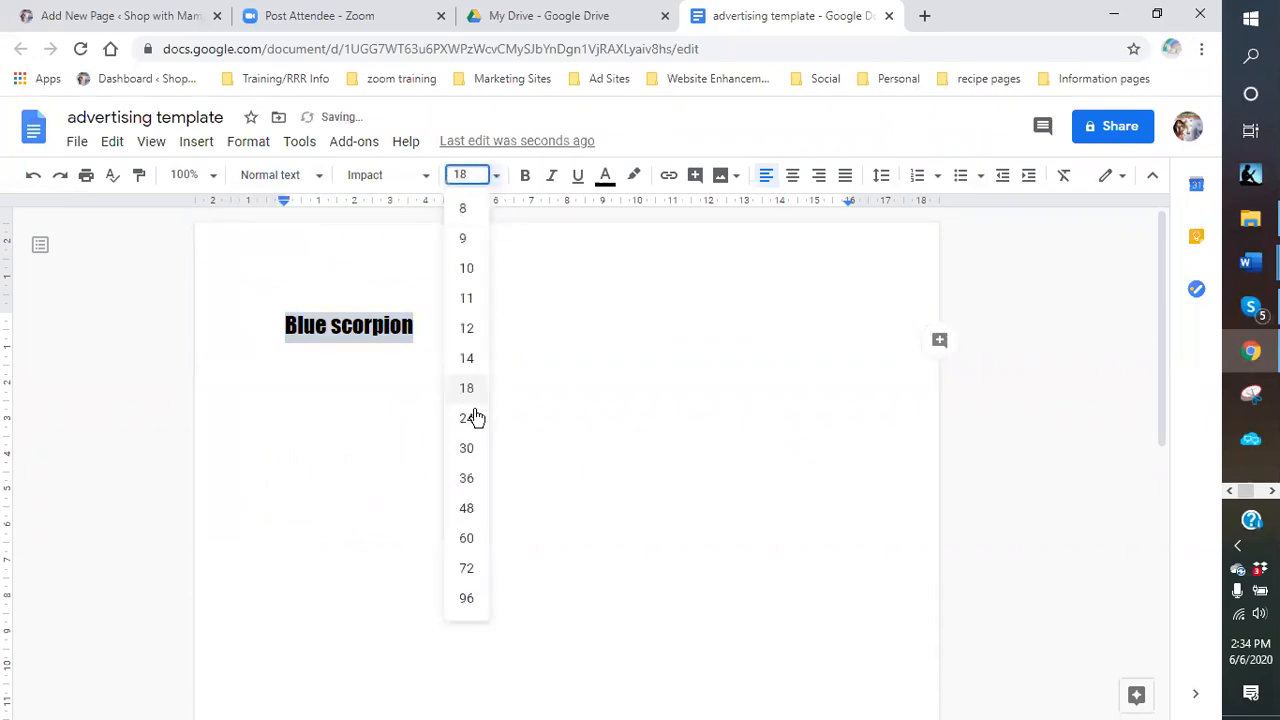
left_click(467, 447)
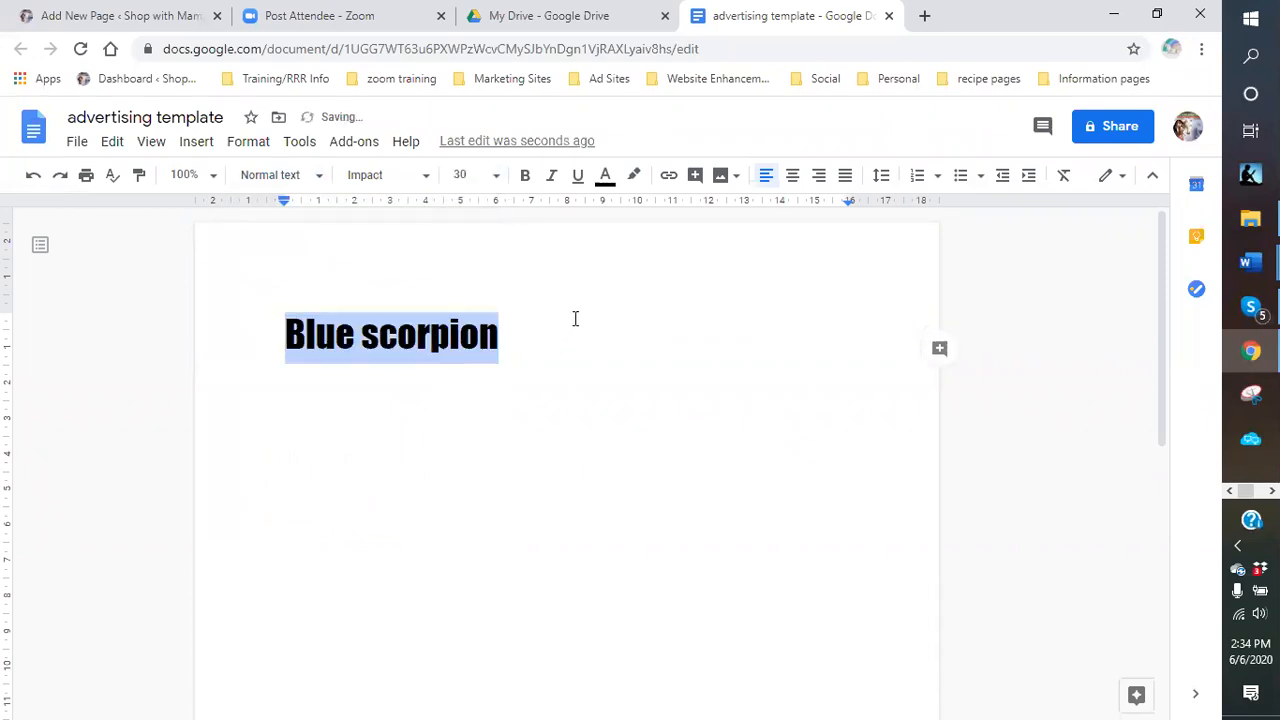
Try text and highlight colours on the heading, settling on a red highlight.
left_click(634, 180)
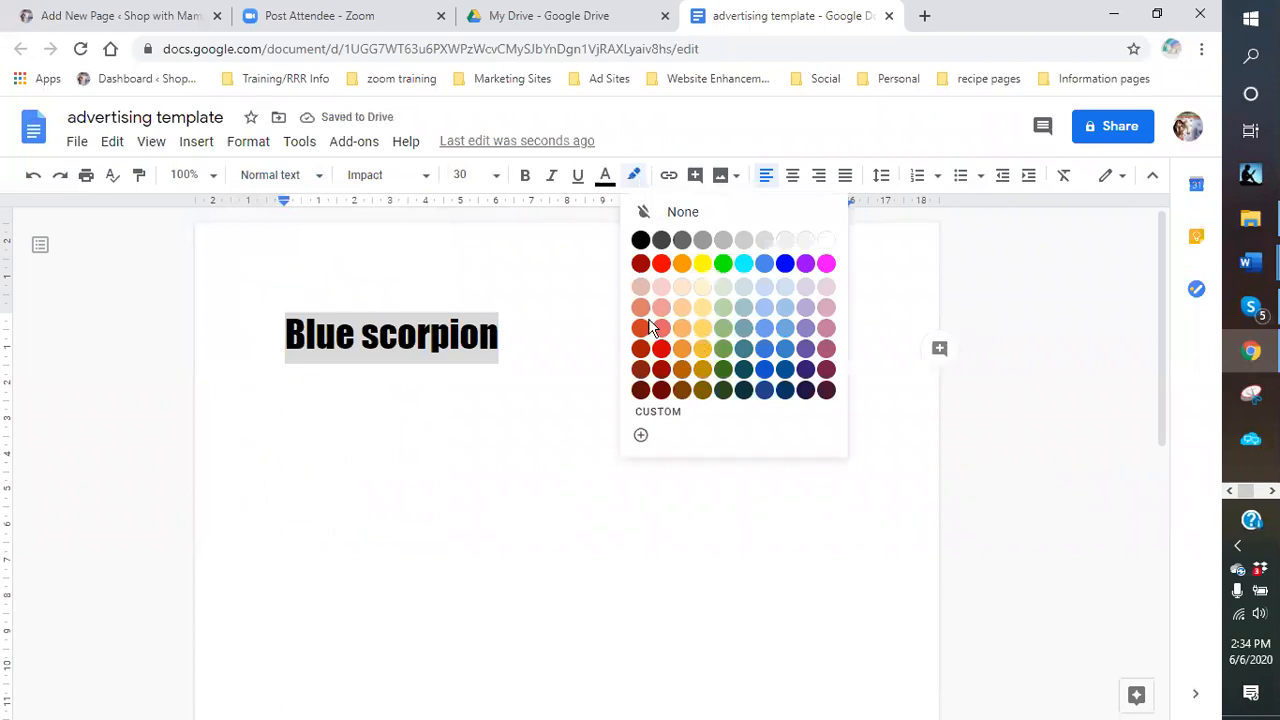
left_click(663, 350)
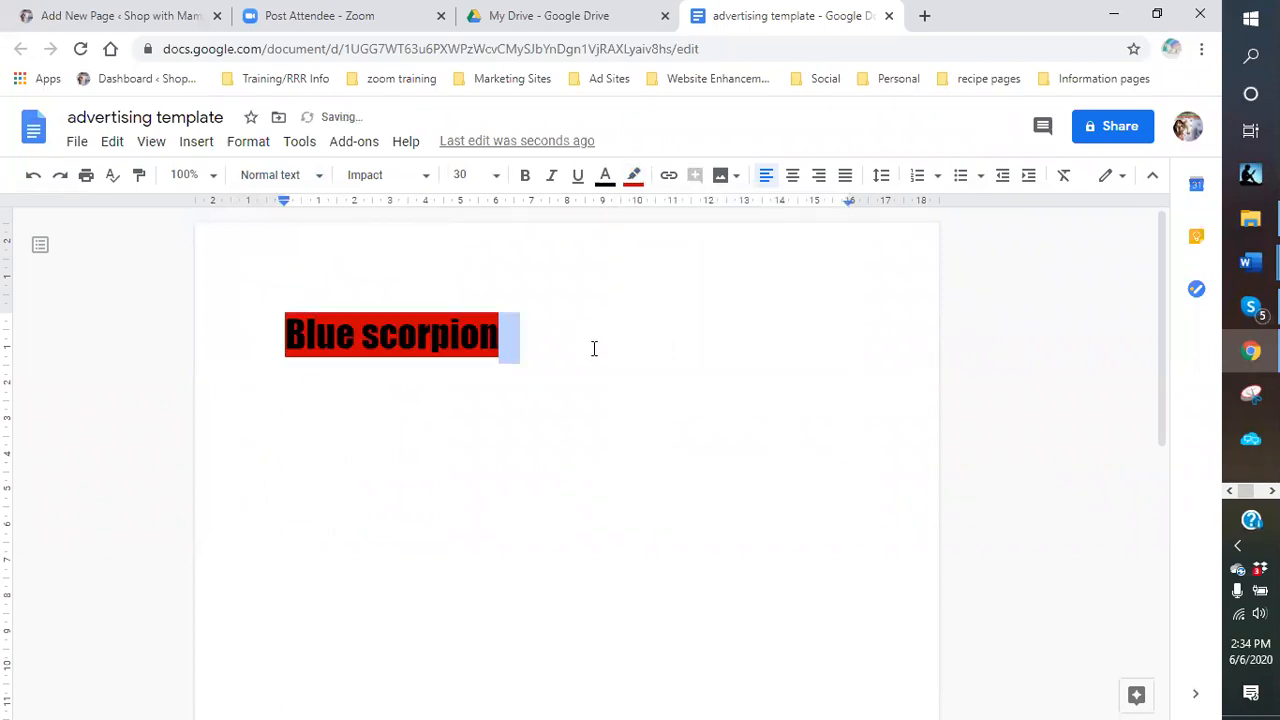
left_click(605, 176)
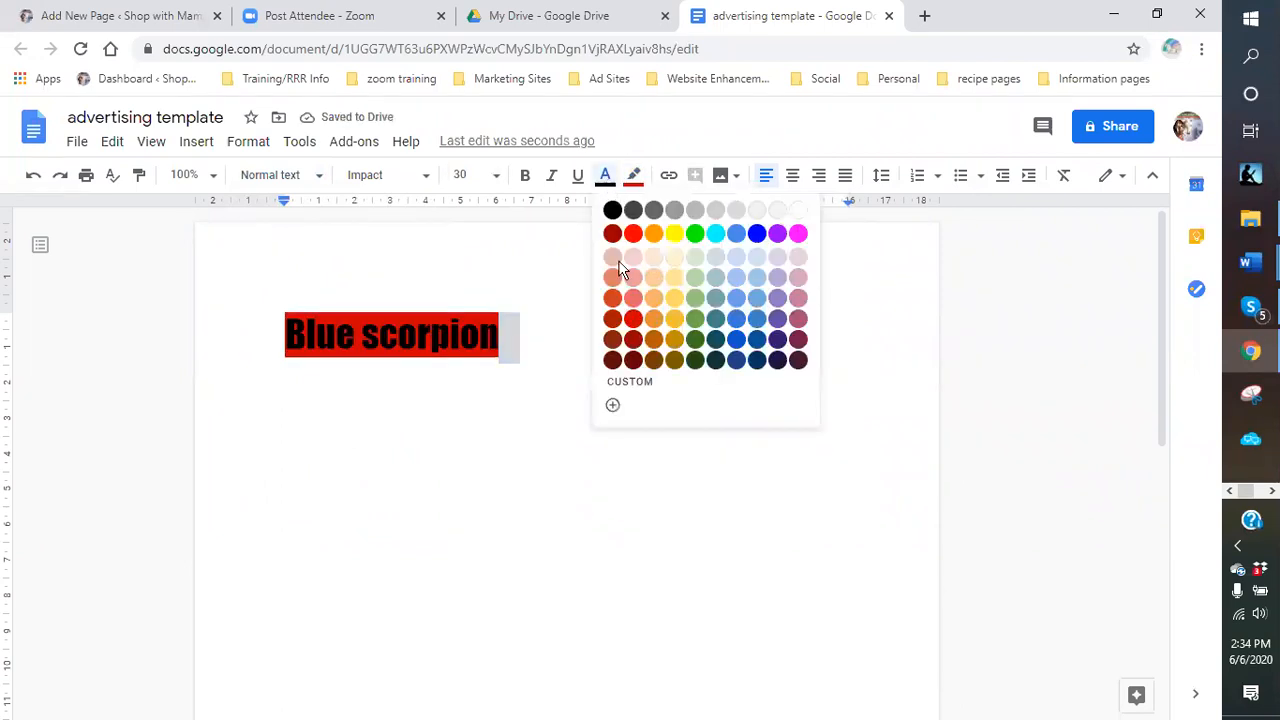
left_click(634, 234)
left_click(634, 175)
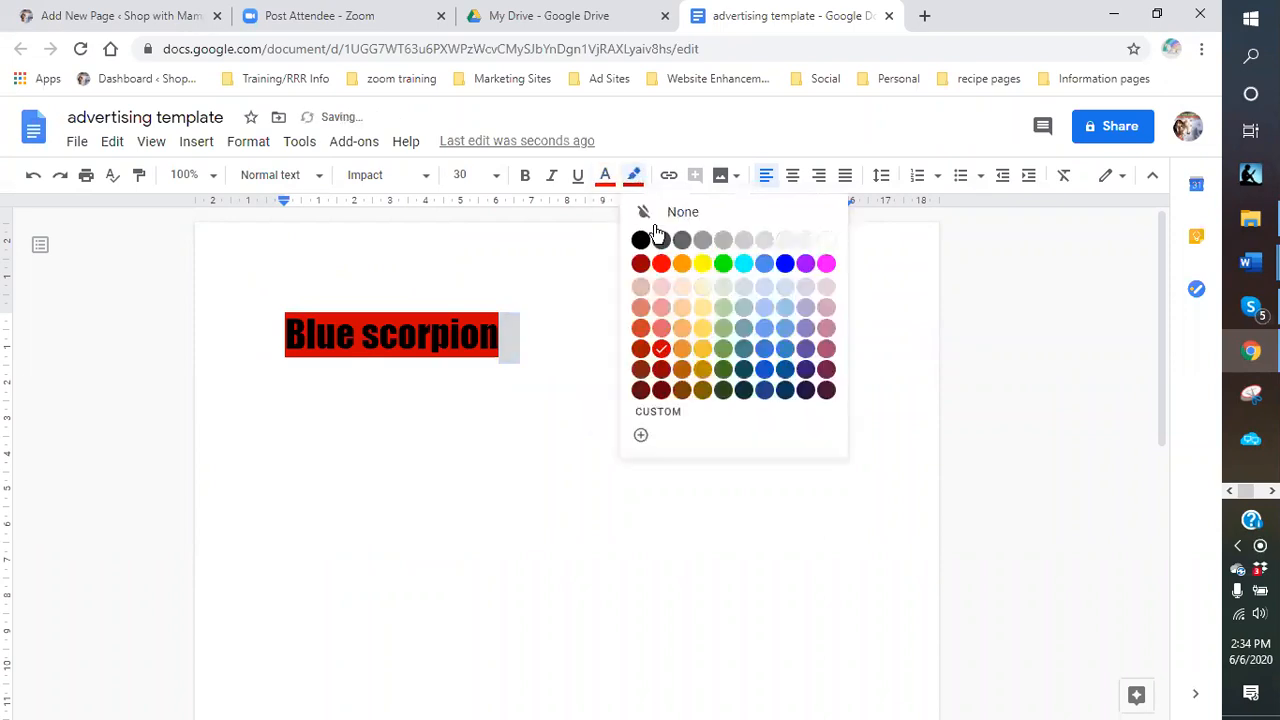
left_click(640, 241)
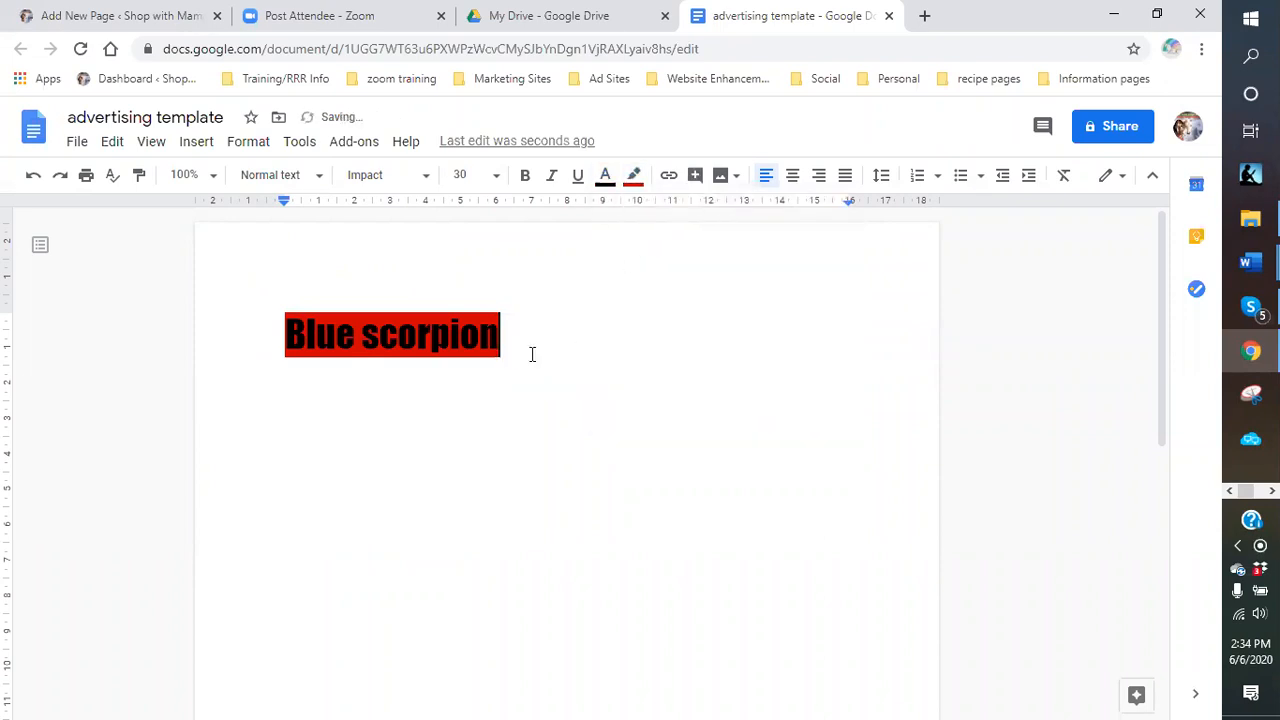
left_click(605, 175)
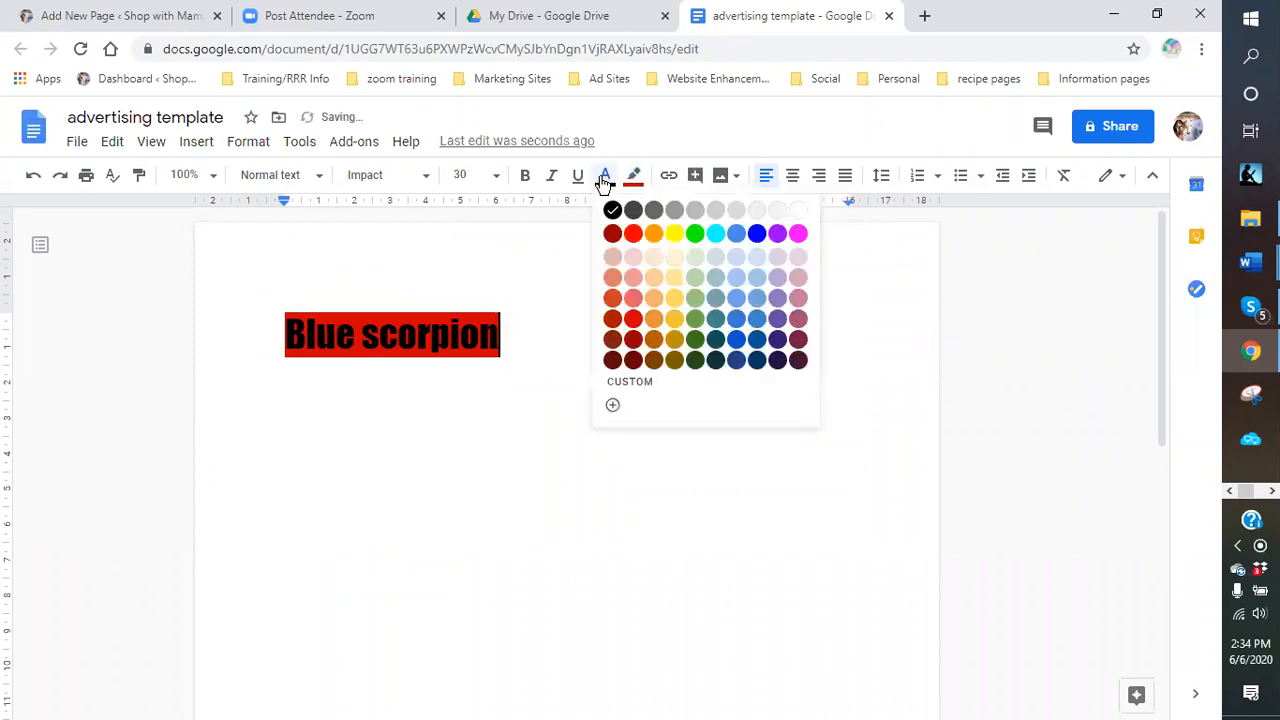
left_click(633, 236)
left_click(634, 175)
left_click(642, 239)
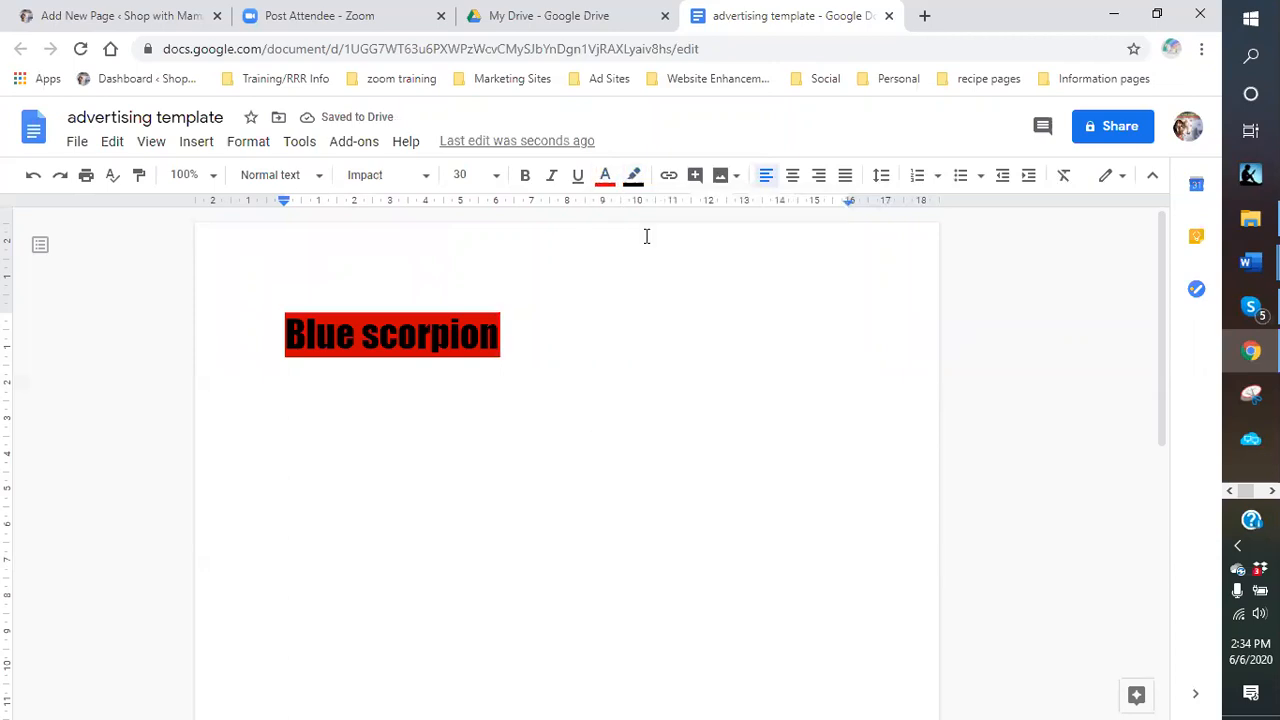
left_click(605, 176)
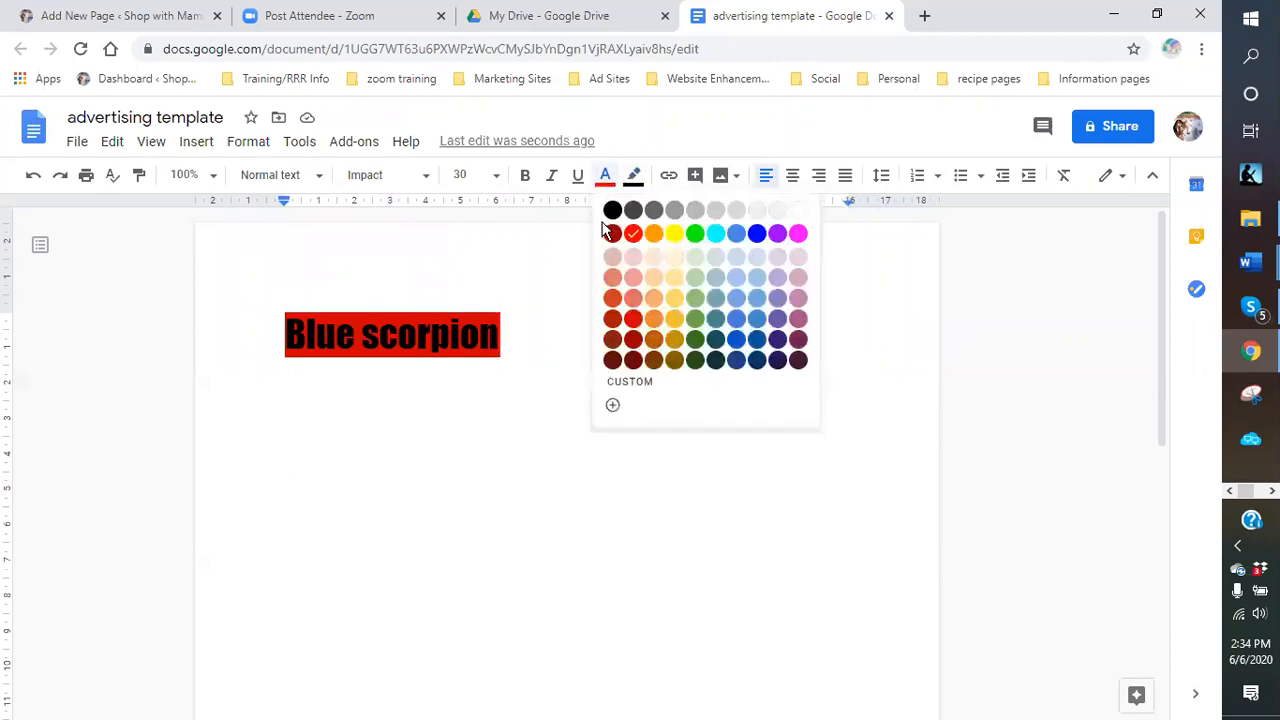
left_click(558, 328)
Add two empty lines below the Blue scorpion heading.
left_click(459, 416)
left_click(420, 401)
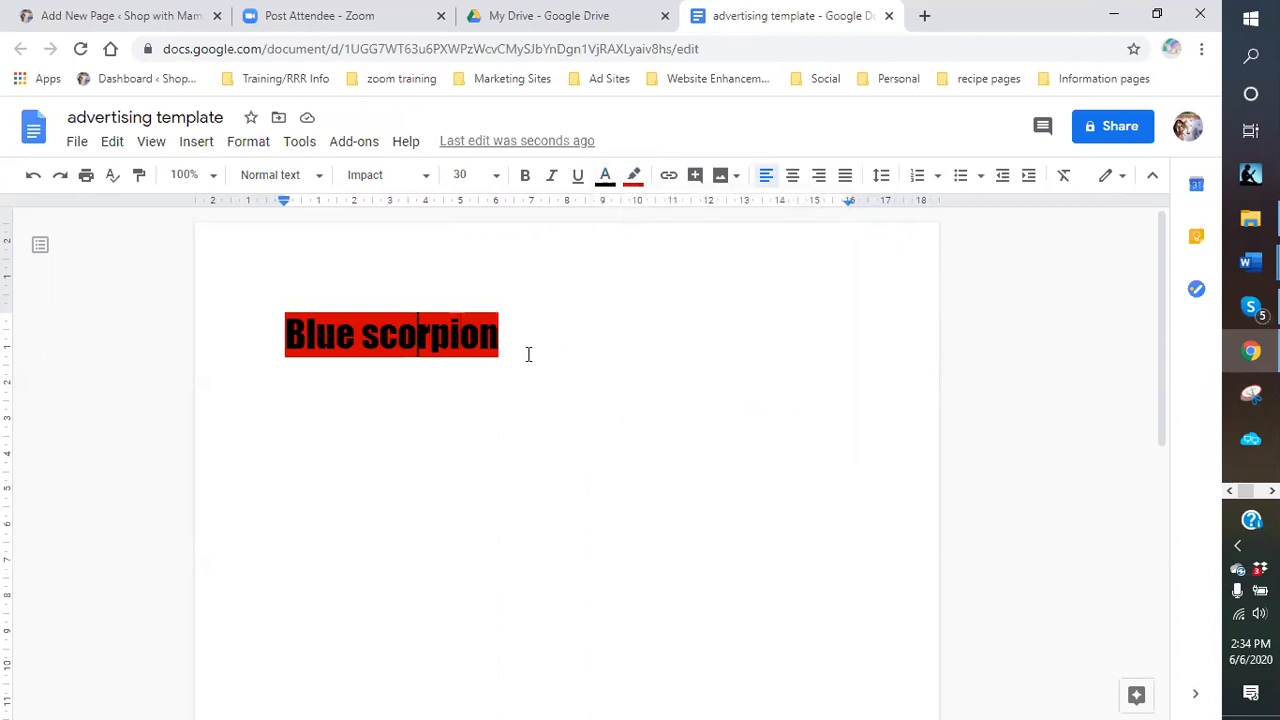
left_click(479, 452)
left_click(368, 448)
left_click(566, 345)
key("Return")
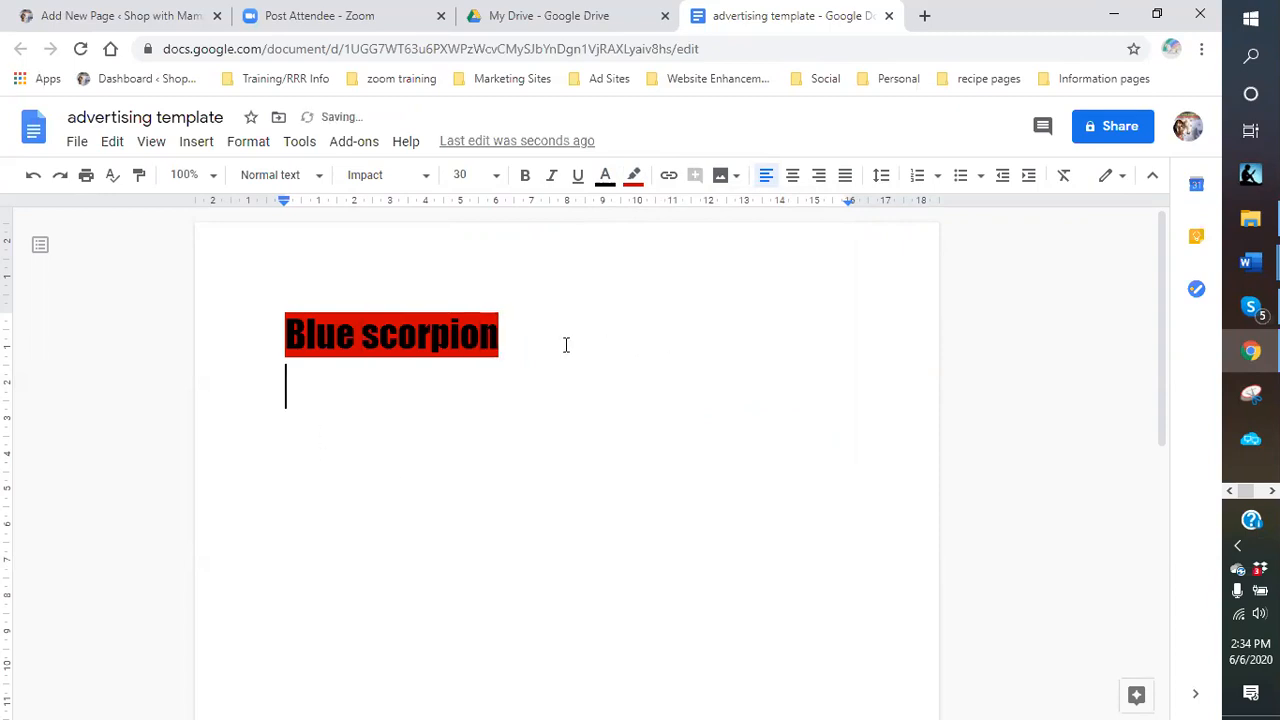
key("Return")
Format the new line as 14 pt, trying red on black before switching text to black.
left_click(605, 179)
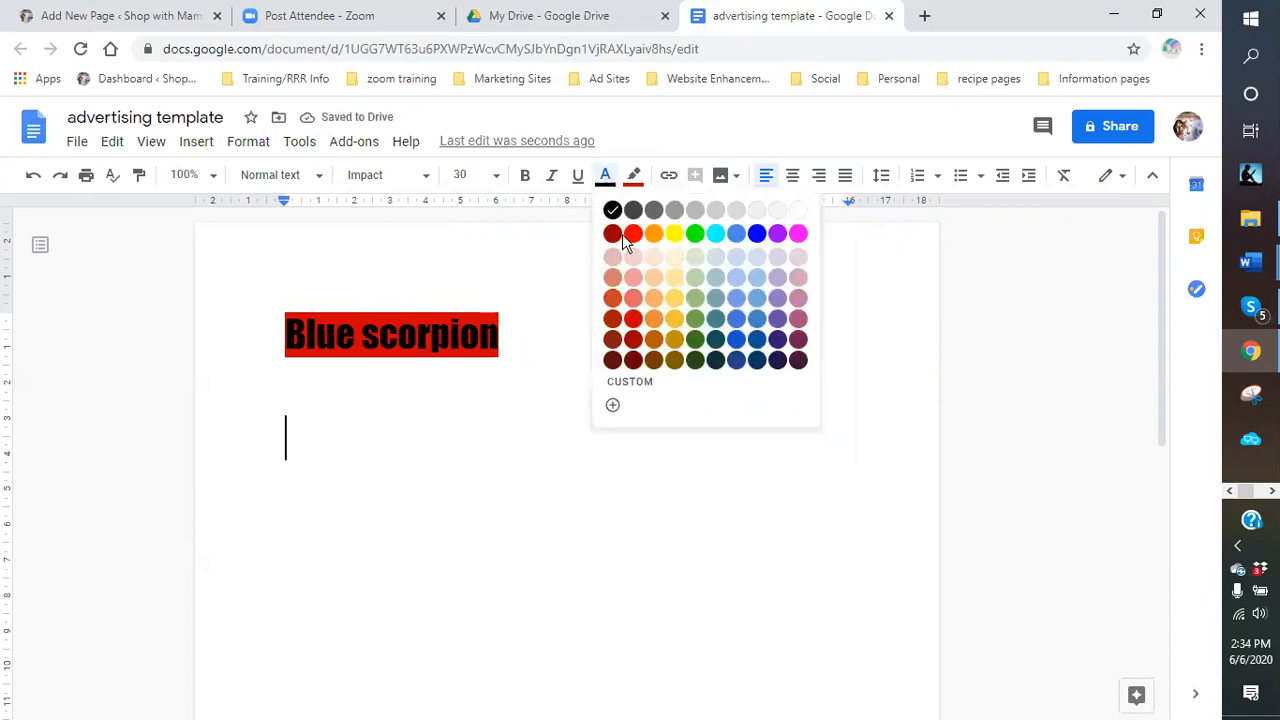
left_click(630, 234)
left_click(634, 178)
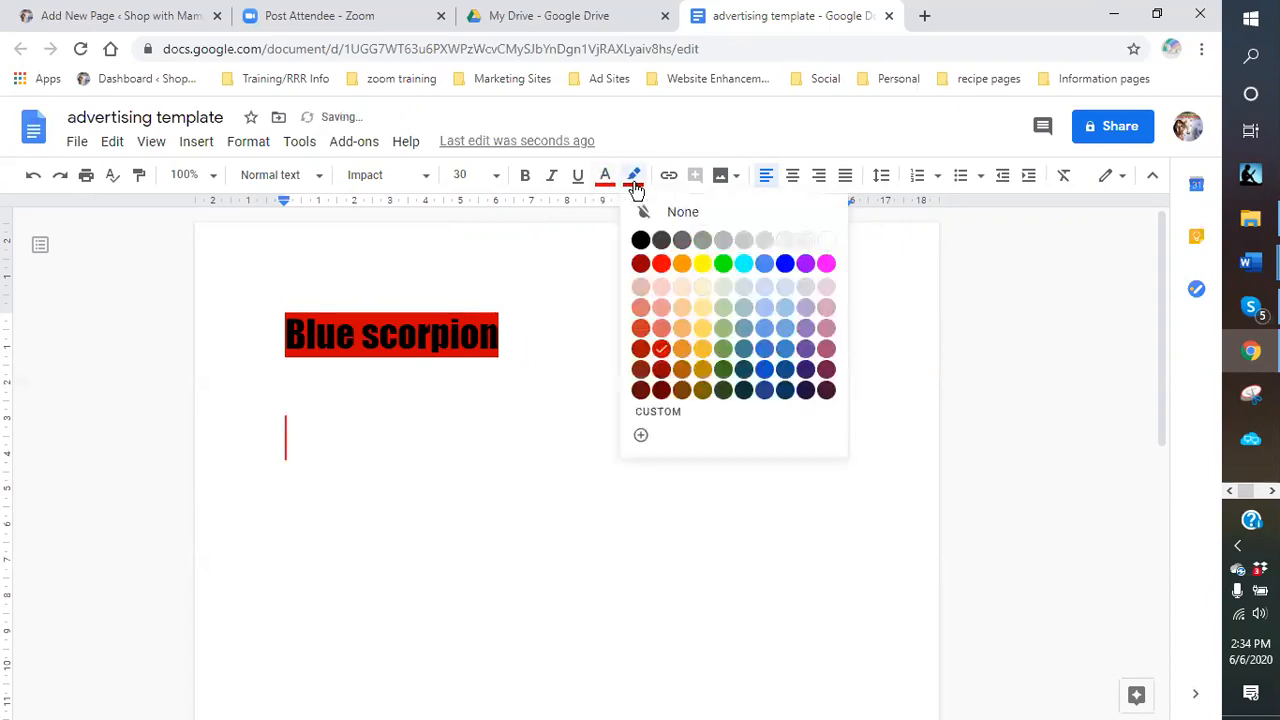
left_click(641, 240)
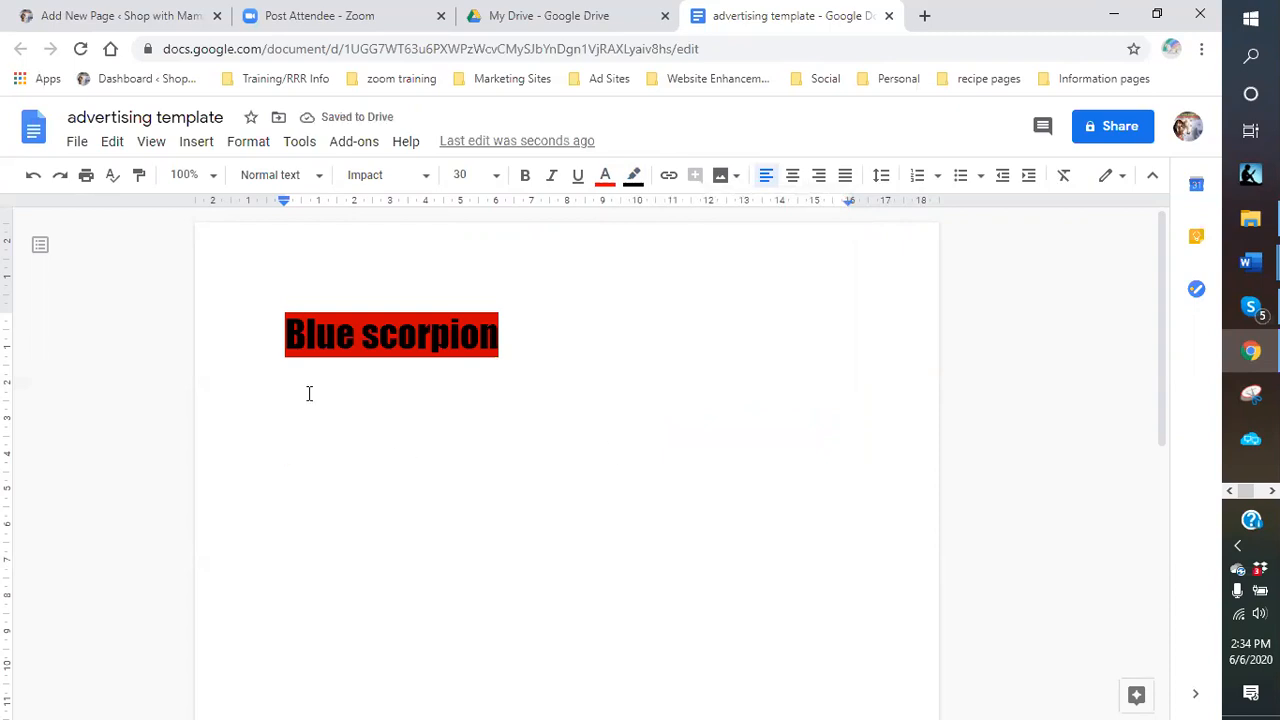
left_click(496, 175)
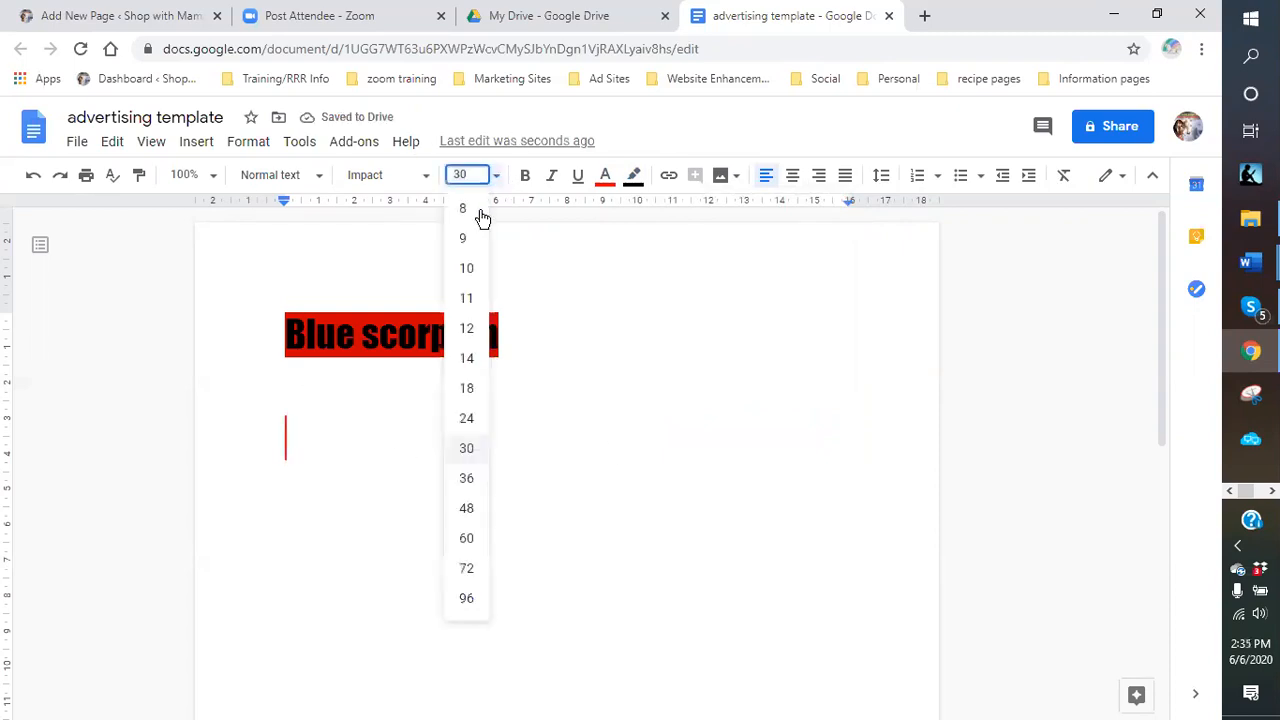
left_click(467, 362)
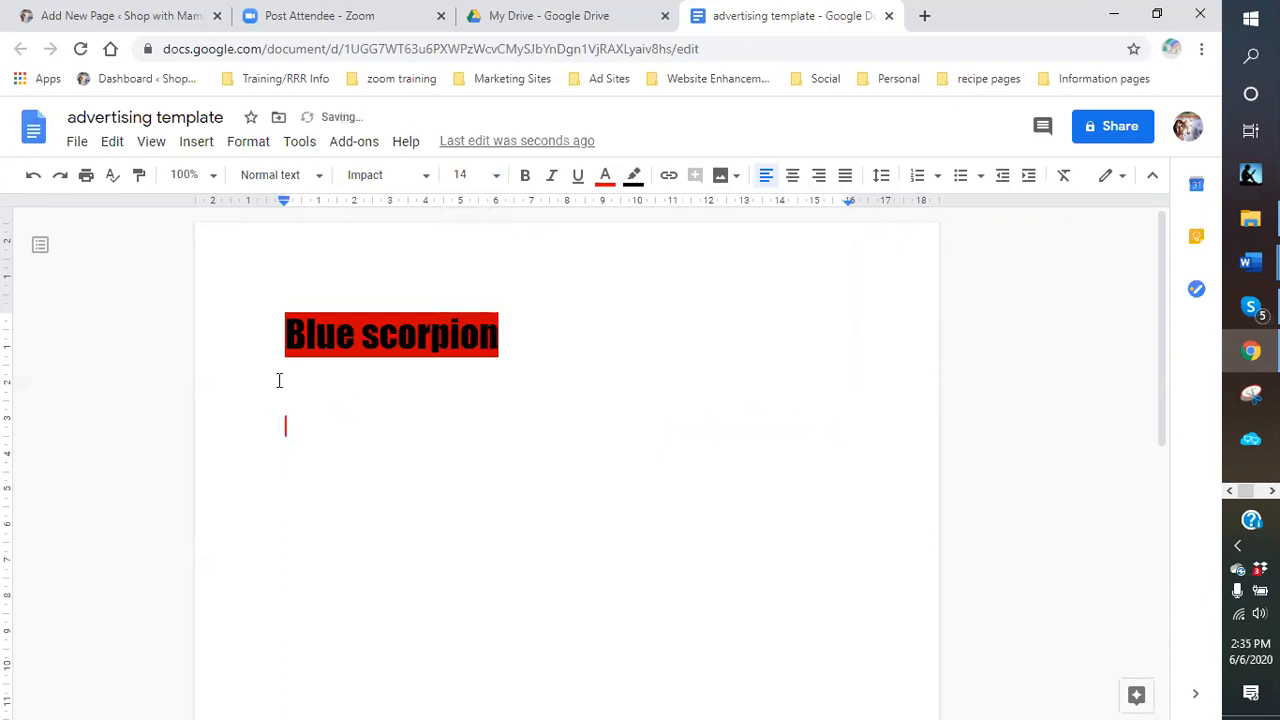
left_click(605, 177)
left_click(617, 210)
Clear the test text and make the empty line under the heading black text.
type("The")
key("BackSpace")
key("BackSpace")
key("BackSpace")
key("BackSpace")
left_click(605, 177)
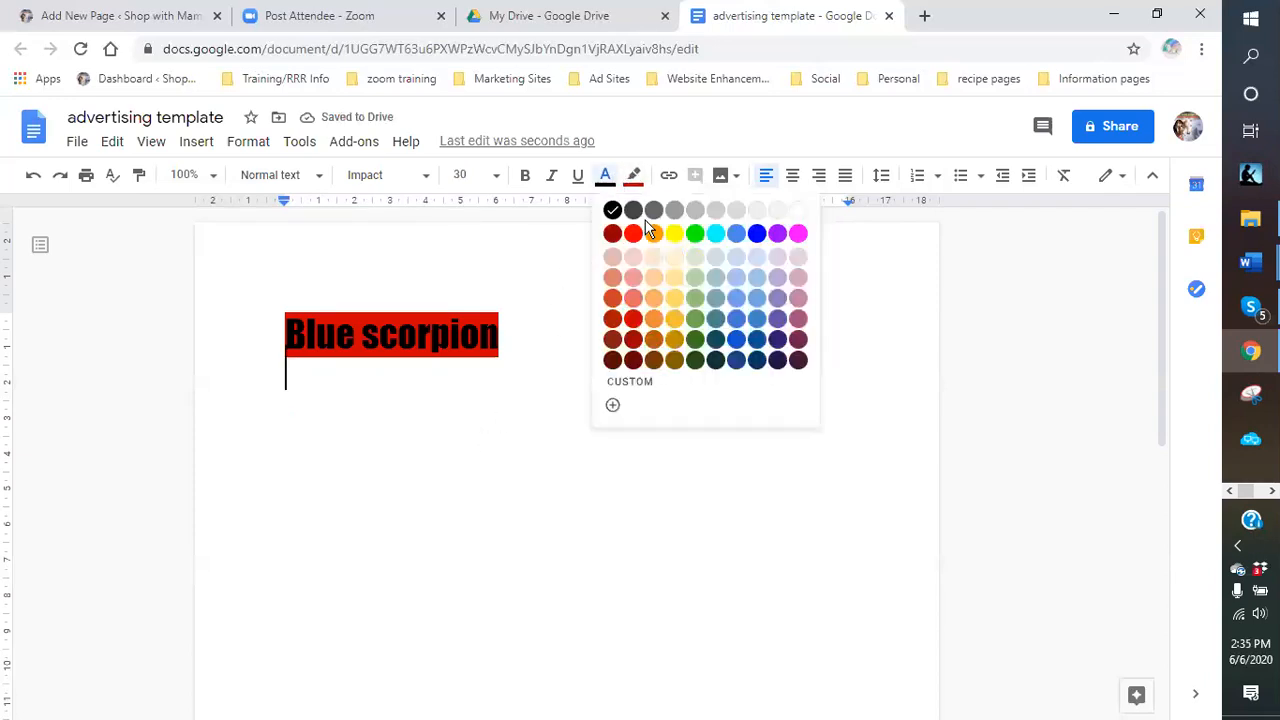
left_click(798, 210)
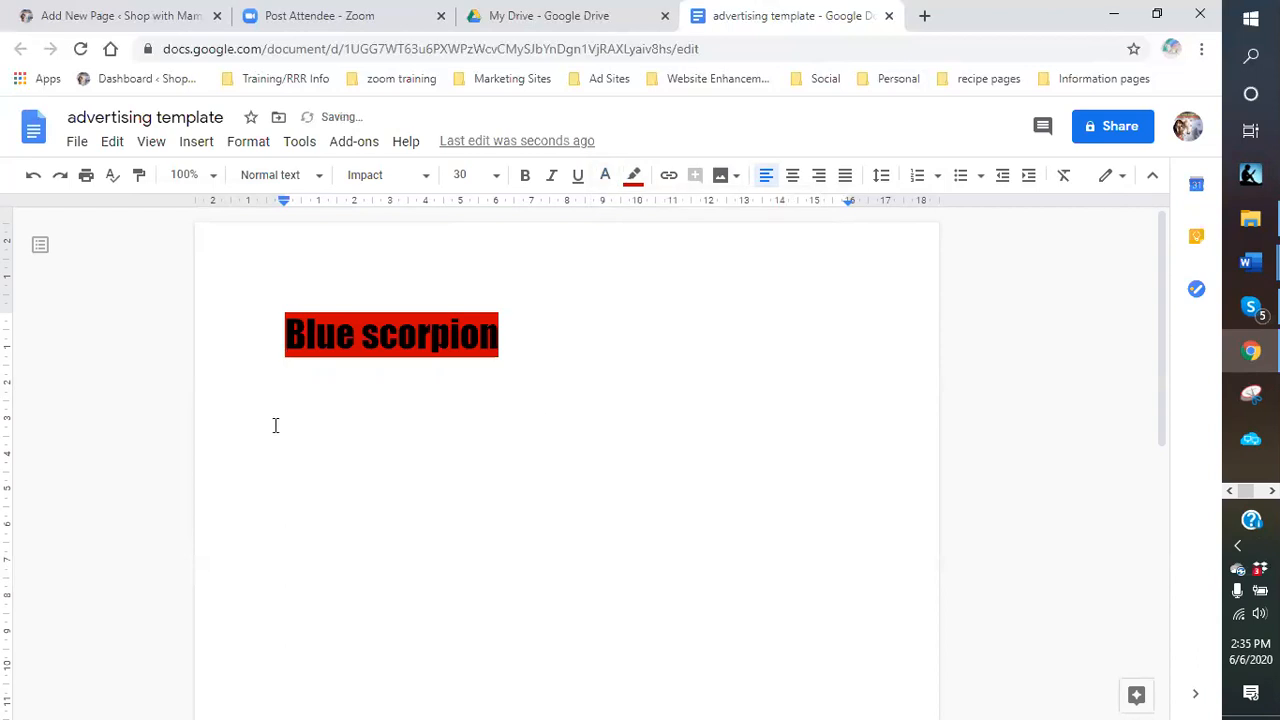
left_click(291, 425)
left_click(605, 177)
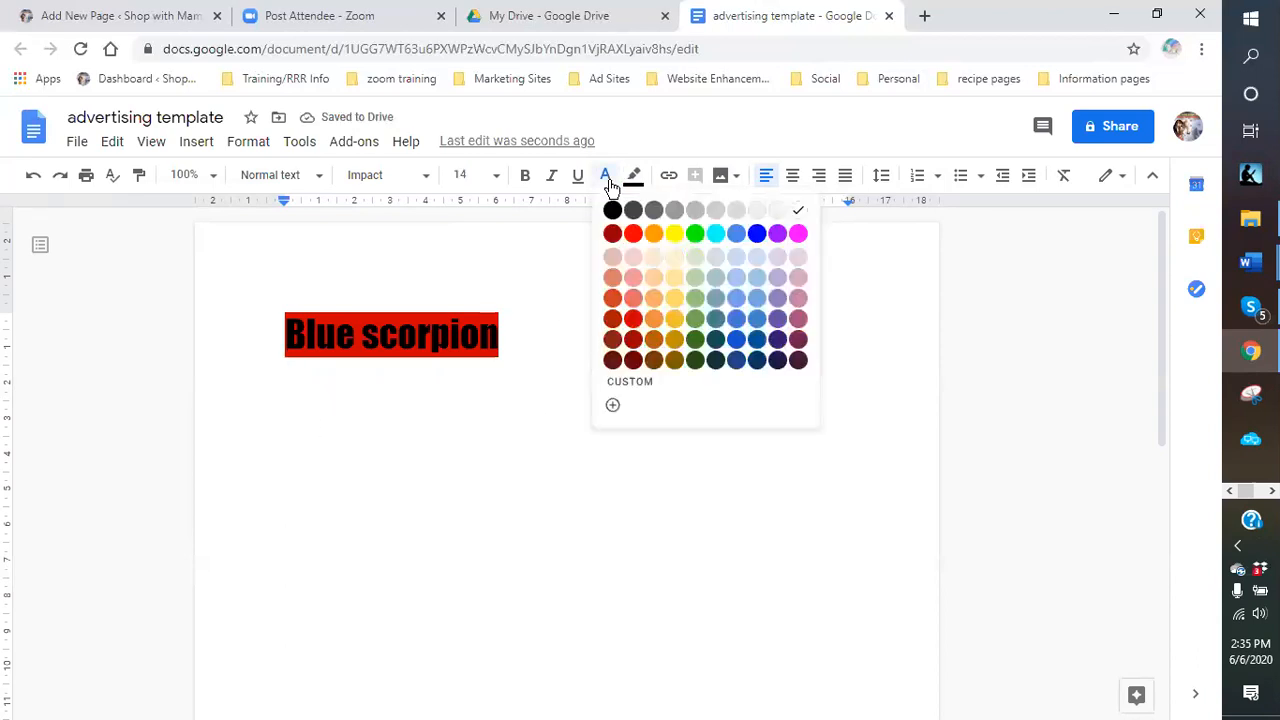
left_click(612, 210)
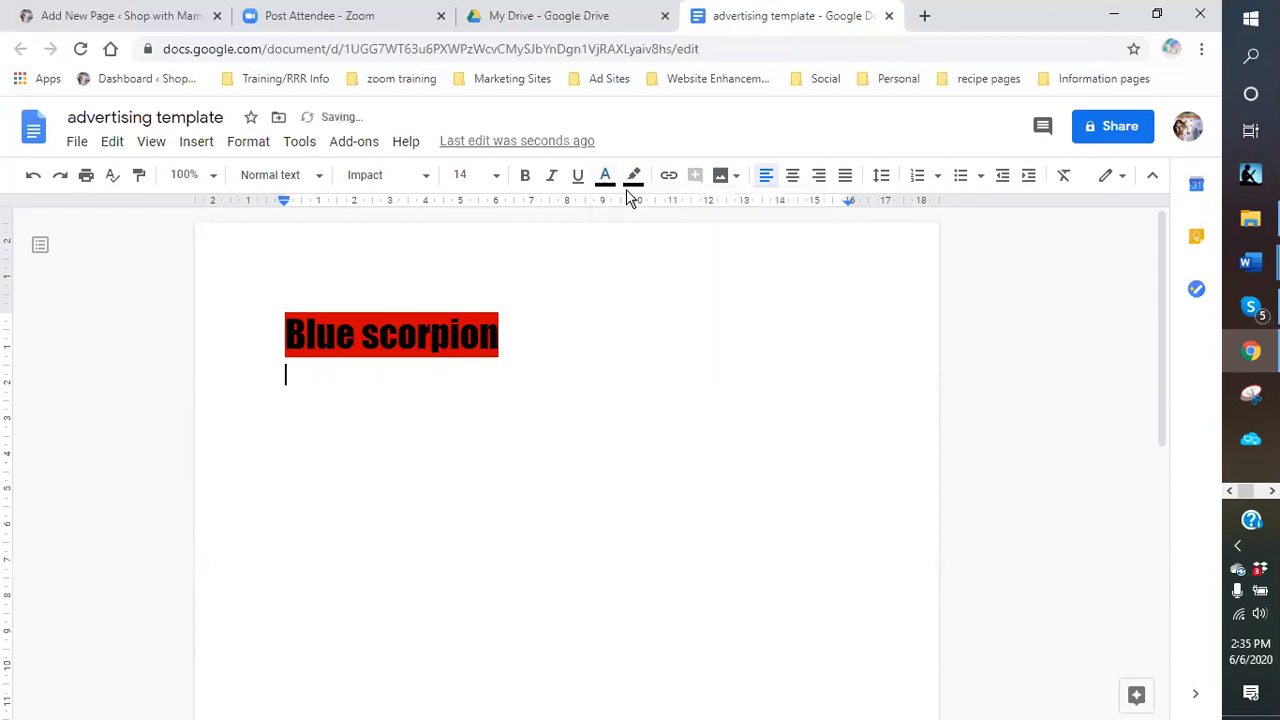
left_click(633, 177)
Set the highlight to white and type the label 'Headline:'.
left_click(825, 241)
type("Headling")
type(":")
key("BackSpace")
key("BackSpace")
key("BackSpace")
type("ne:")
key("Return")
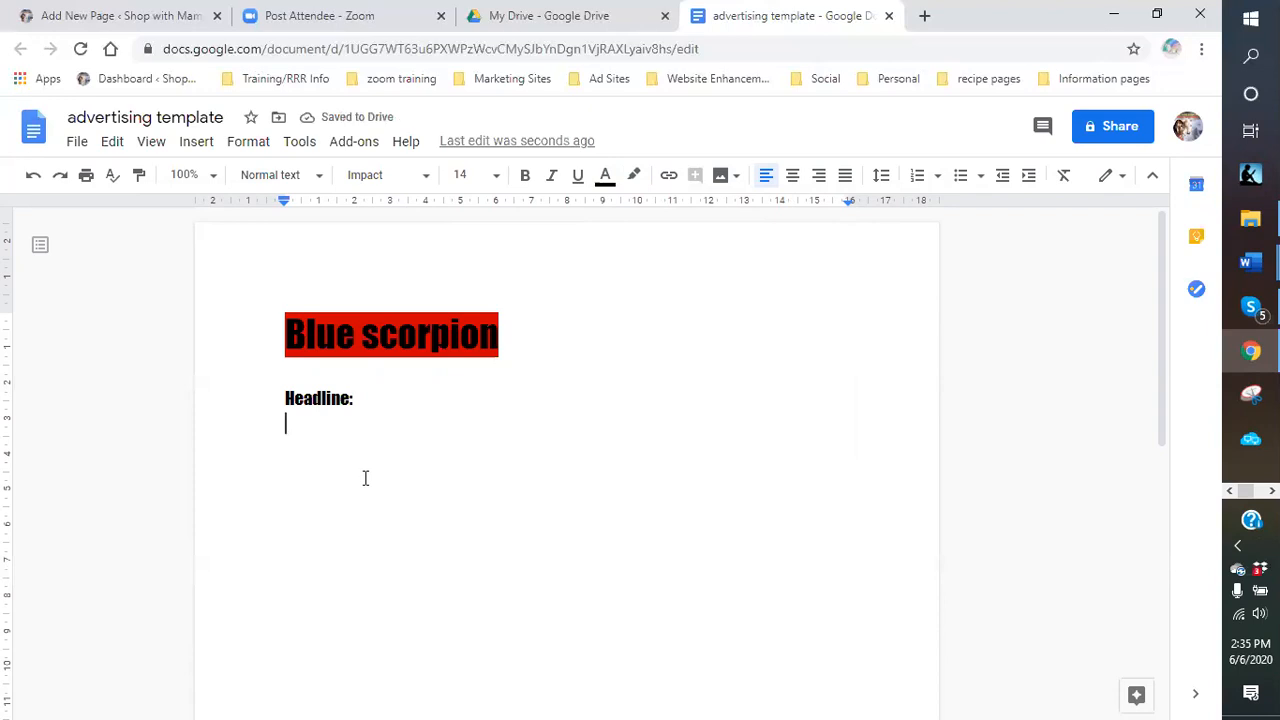
List headlines: Alternative therapy for Health and Skin care, Alleviate pain…, Age "gracefully"…, Get rid of those dark spots.
type("Alther")
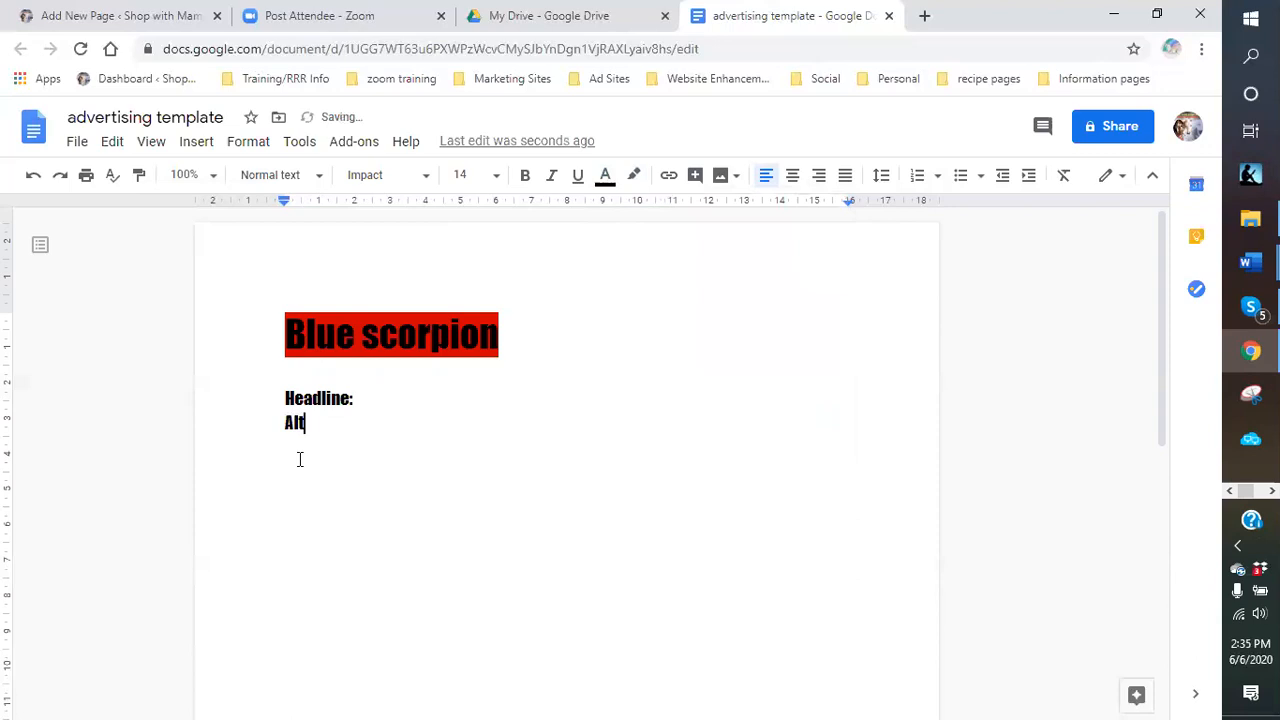
key("BackSpace")
key("BackSpace")
key("BackSpace")
type("ernative therap")
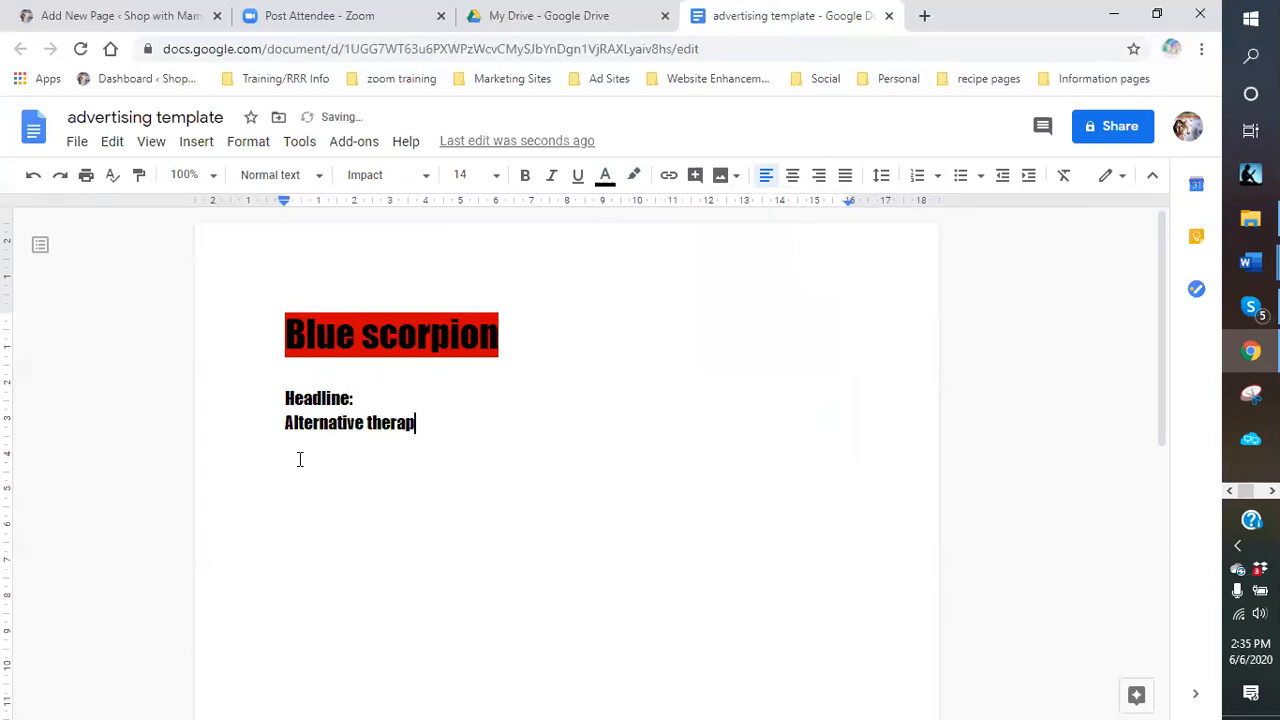
type("y for Health")
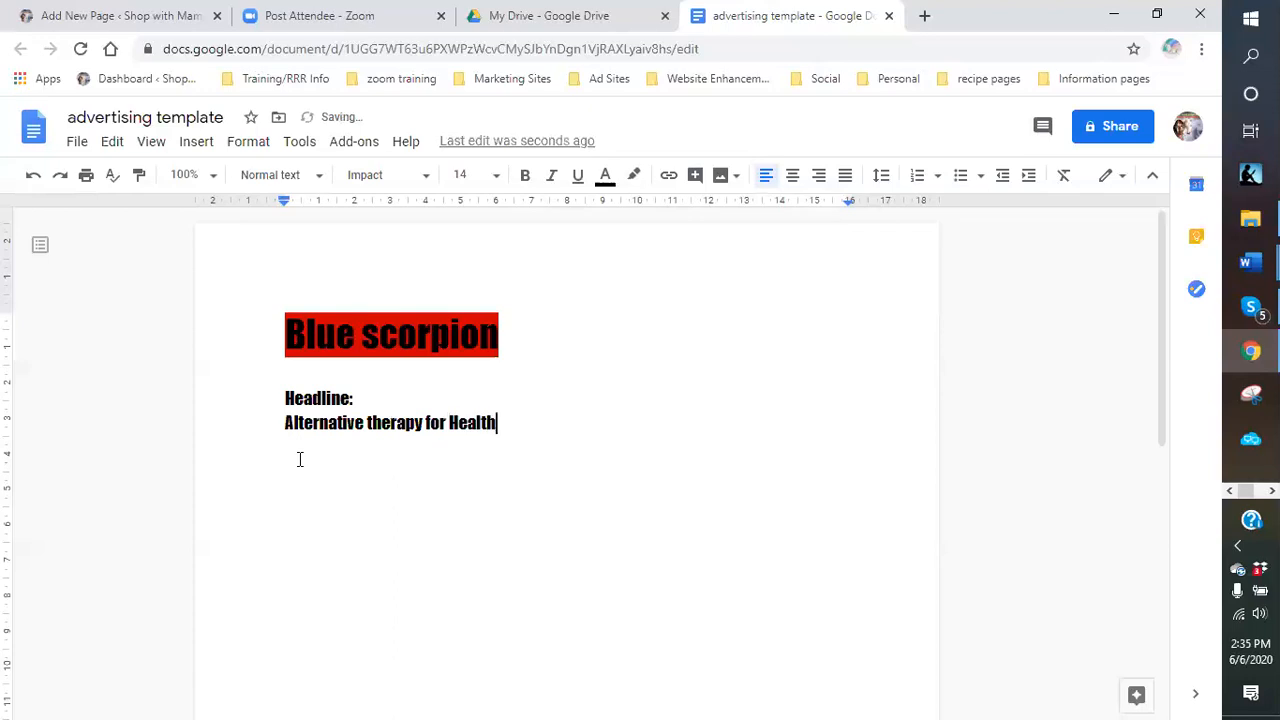
type(" and Skin care")
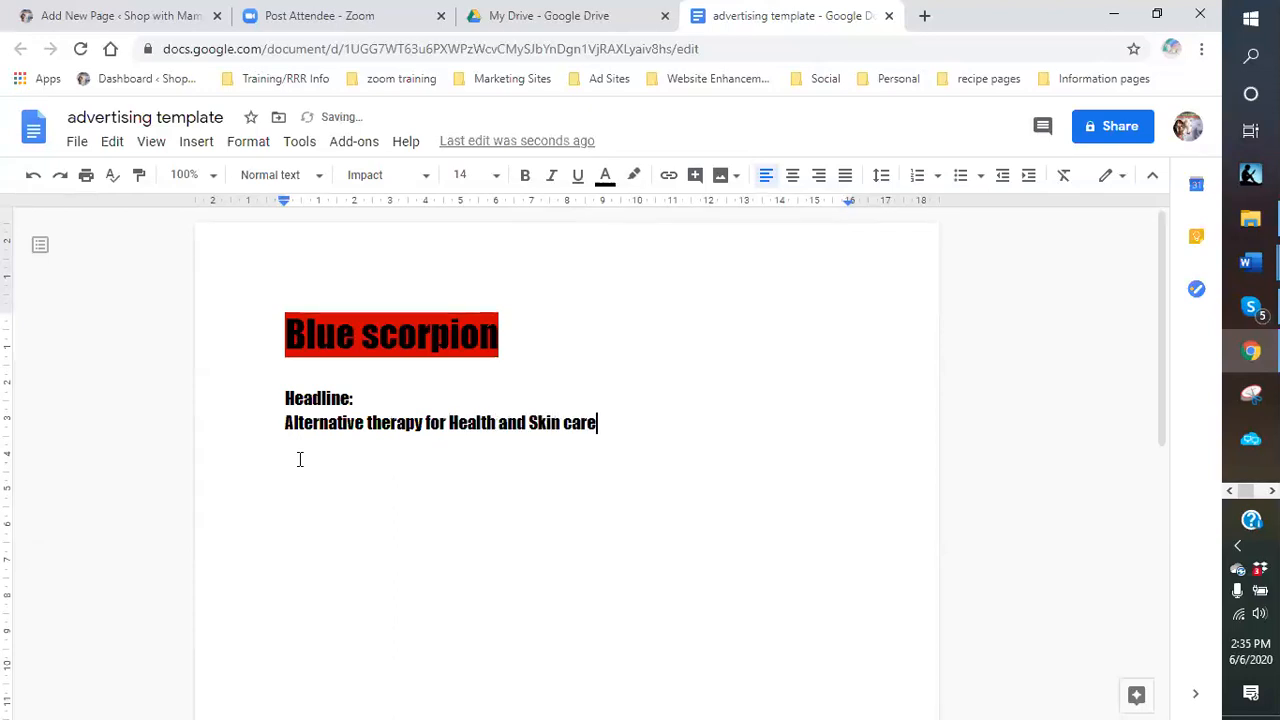
key("Return")
type("Alleviate pain with ")
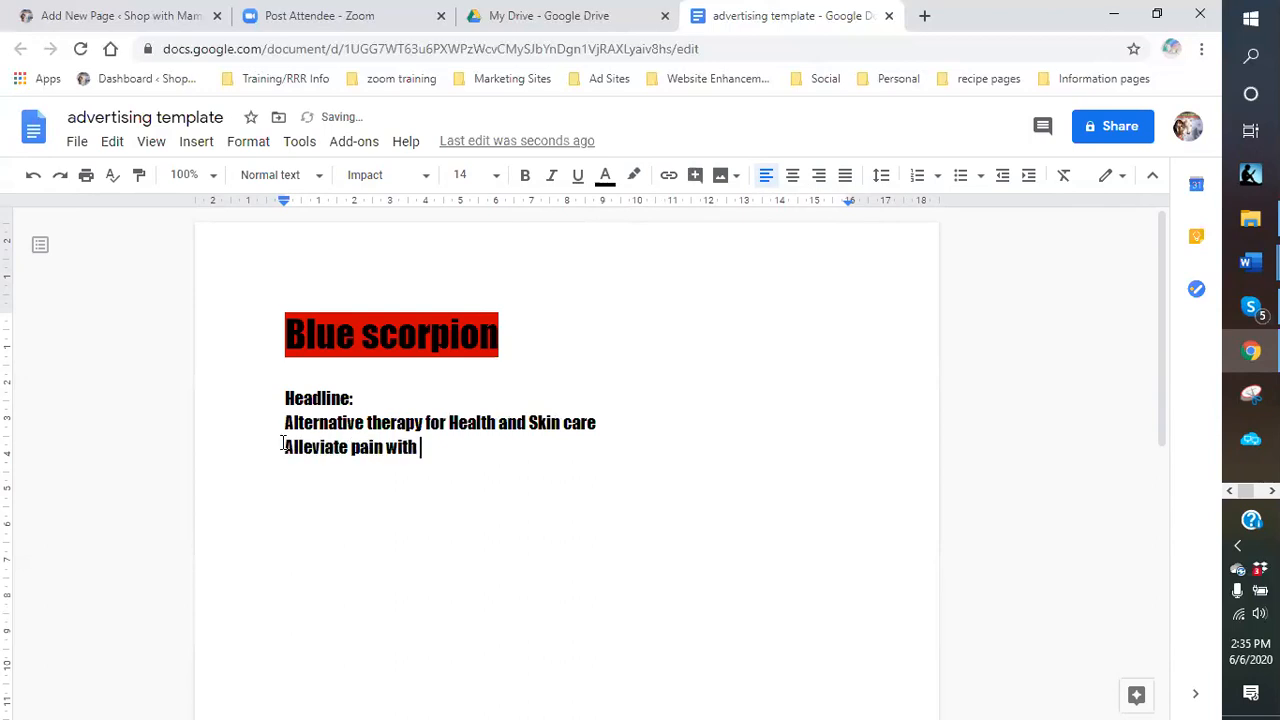
type("Blue Scorpio")
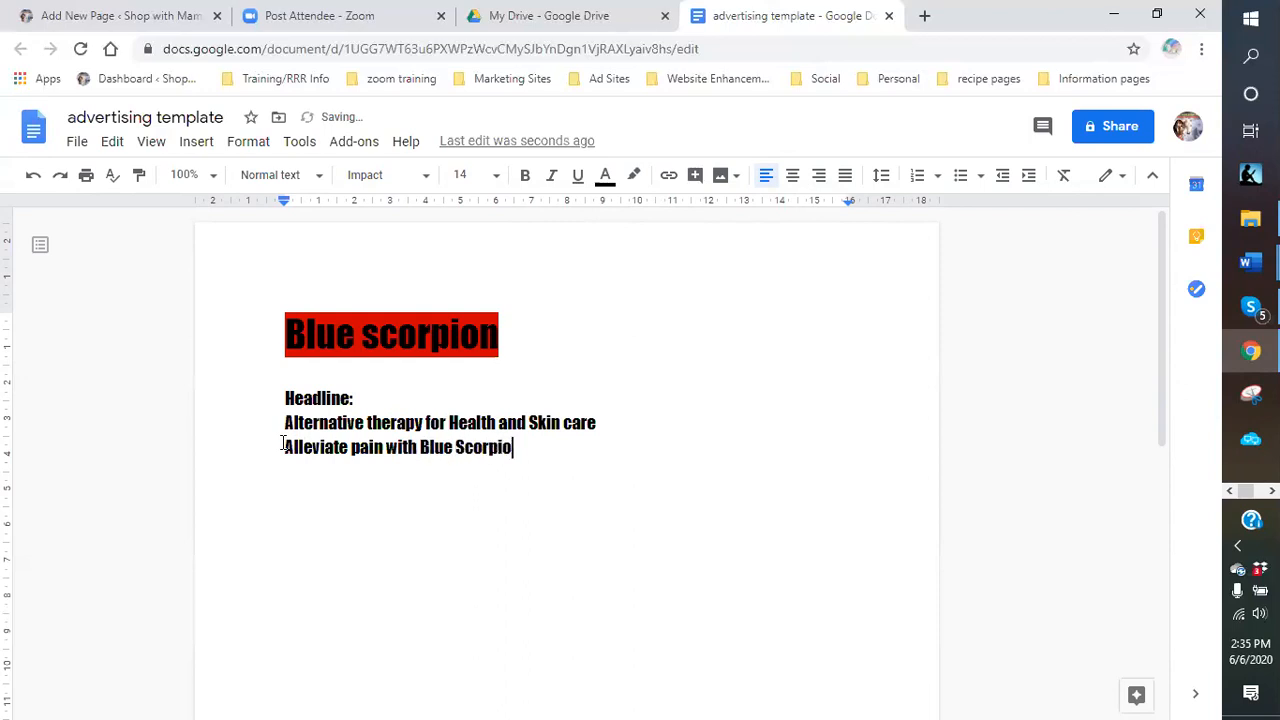
type("n Venom Peptides")
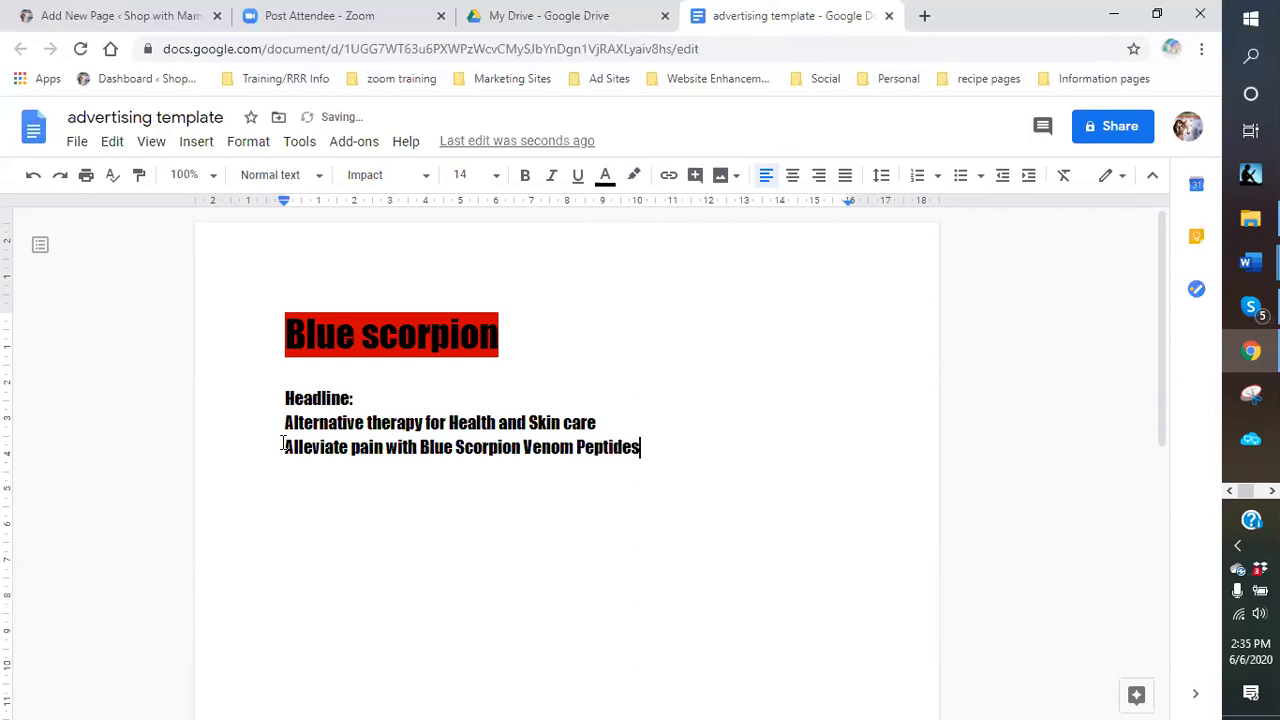
key("Return")
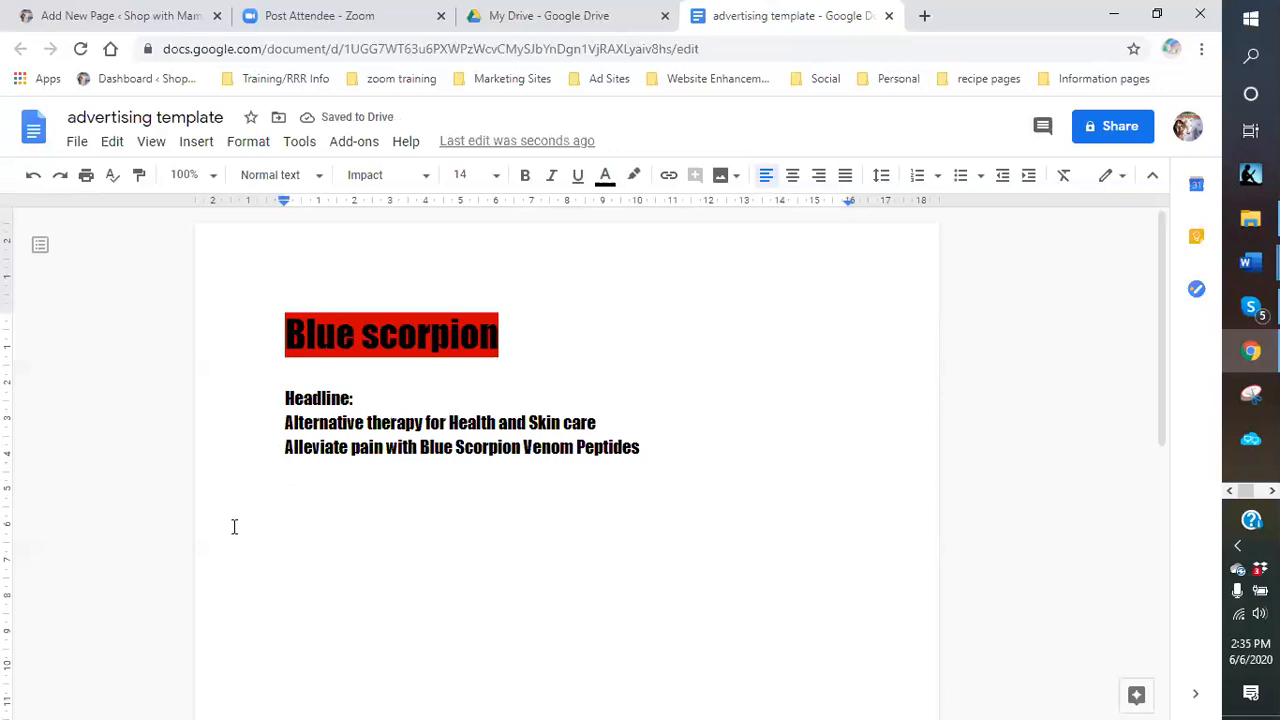
type("Age ")
type("\"gracefu")
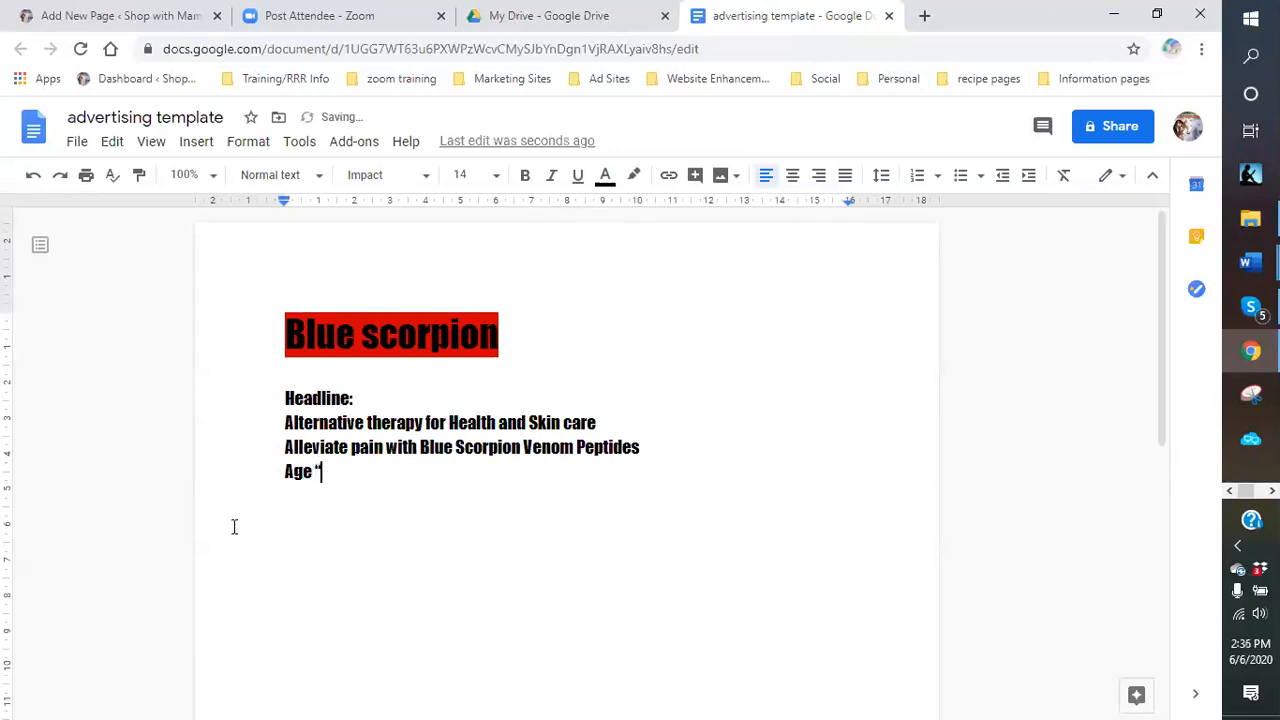
type("lly")
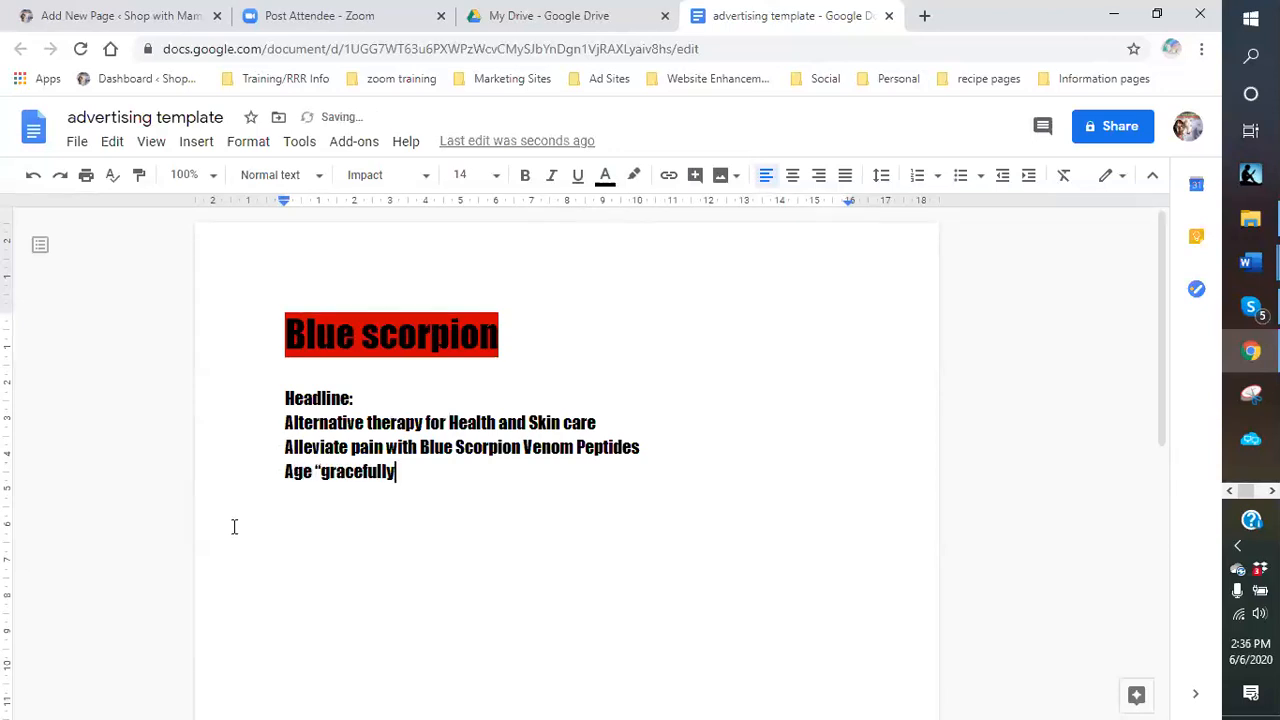
type("\" with anit")
key("BackSpace")
key("BackSpace")
type("ti-")
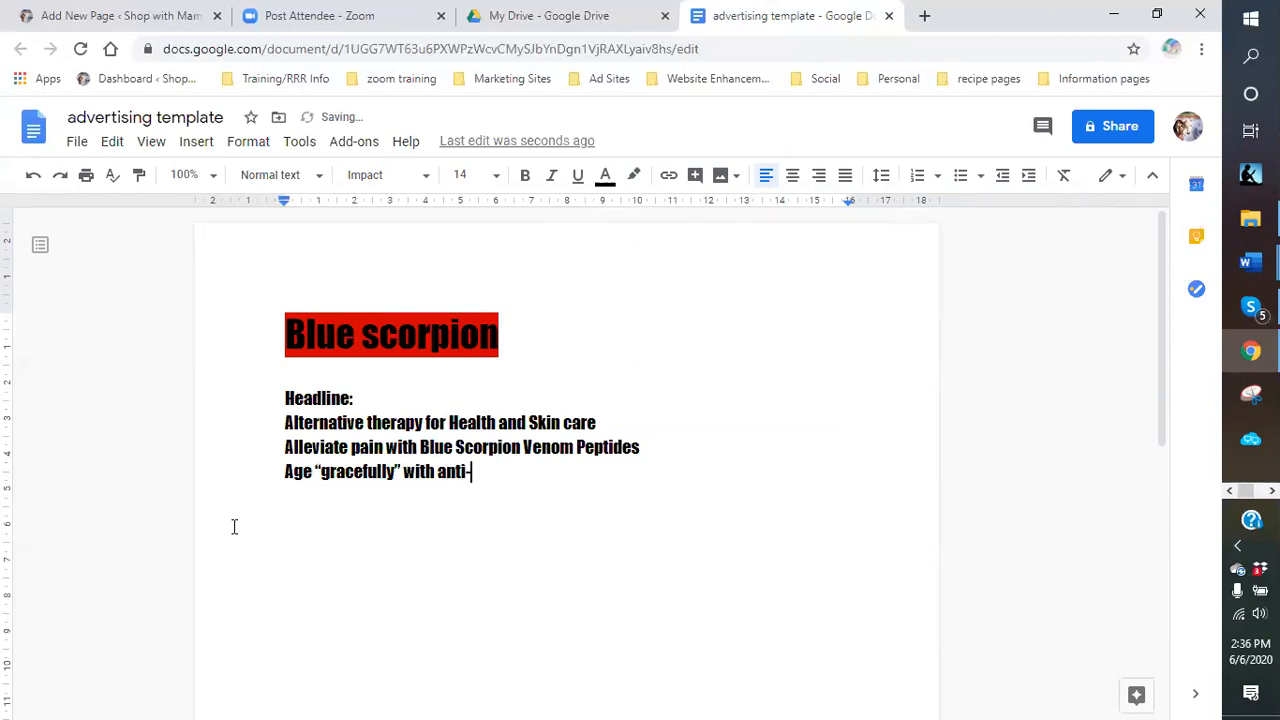
type("aning creme")
key("Return")
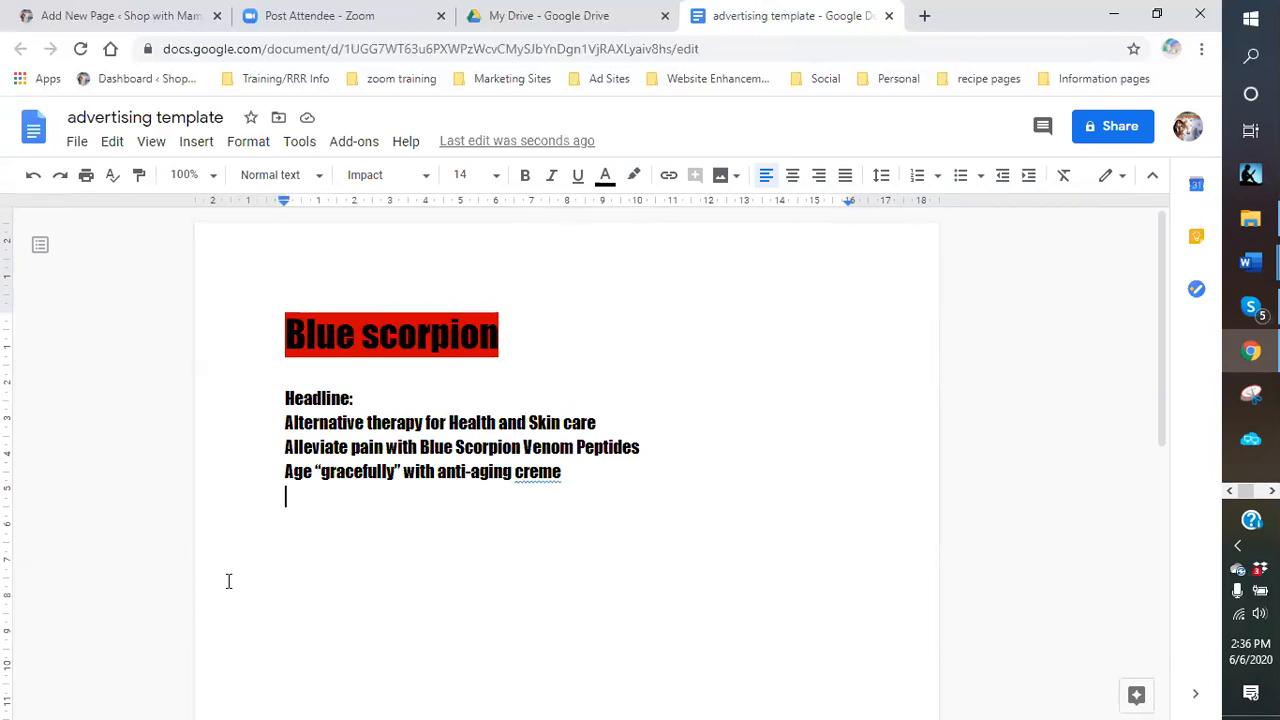
type("Get ")
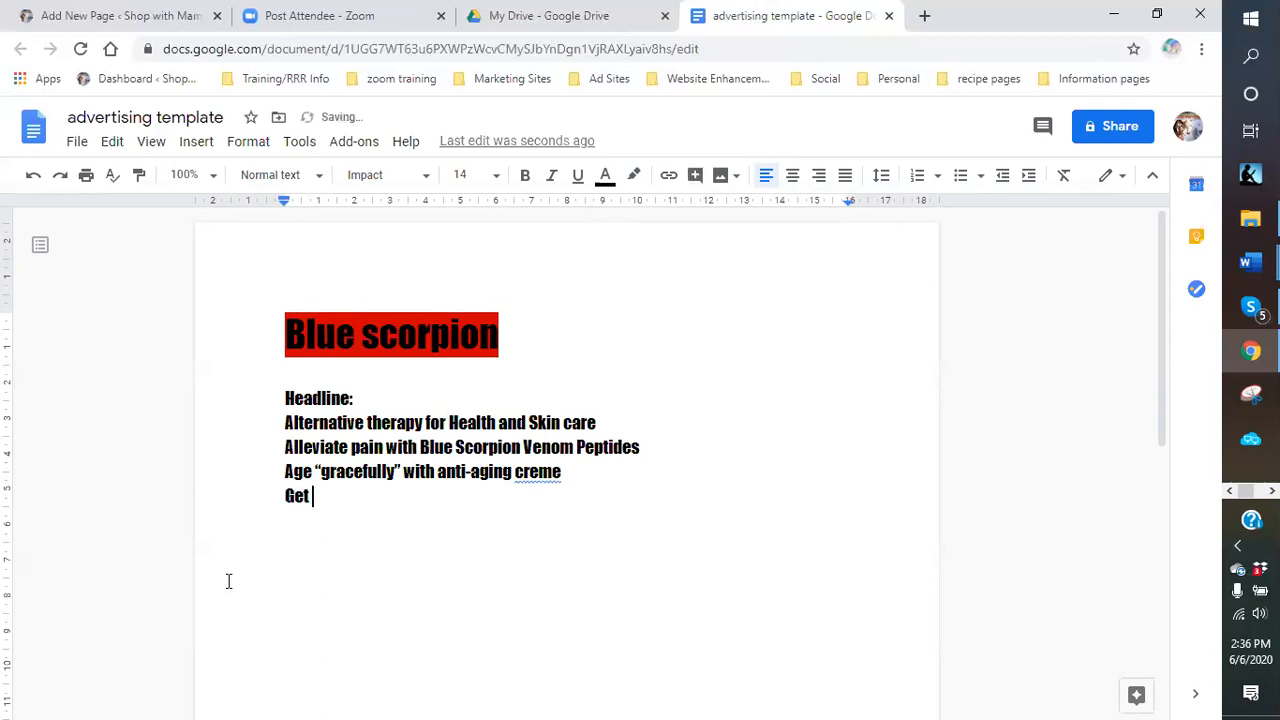
type("rid of those")
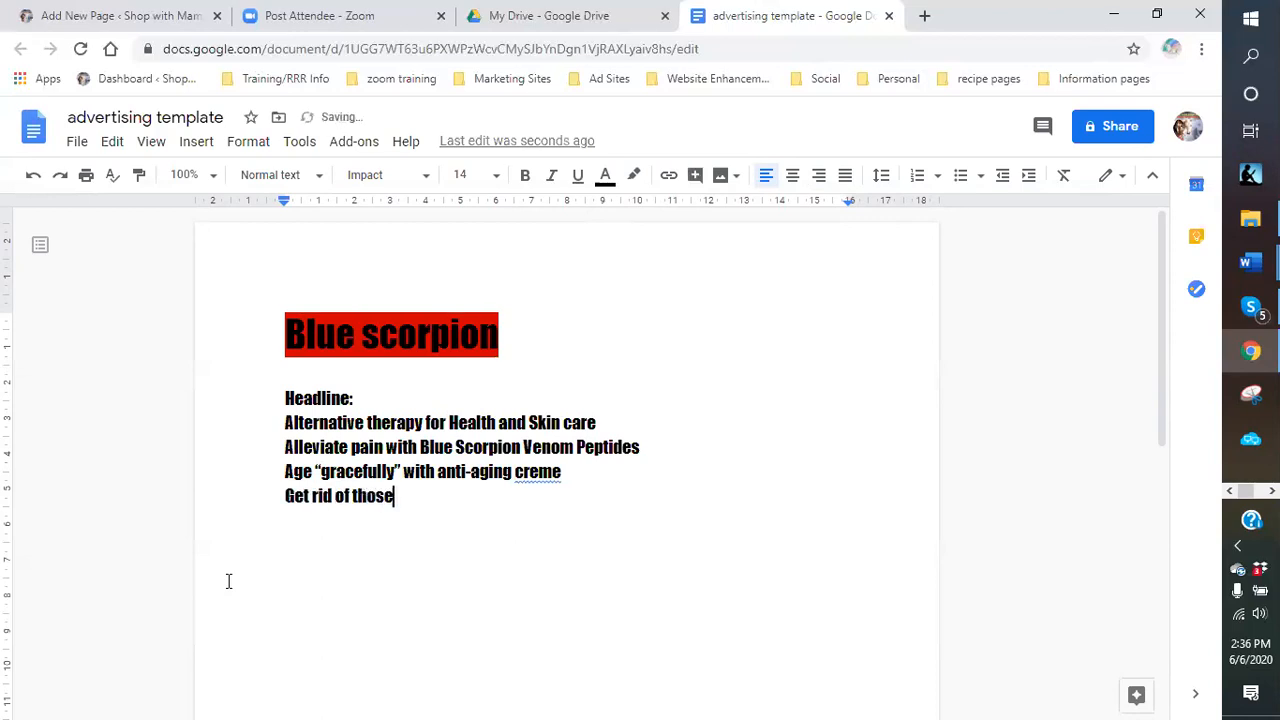
type(" dark spots")
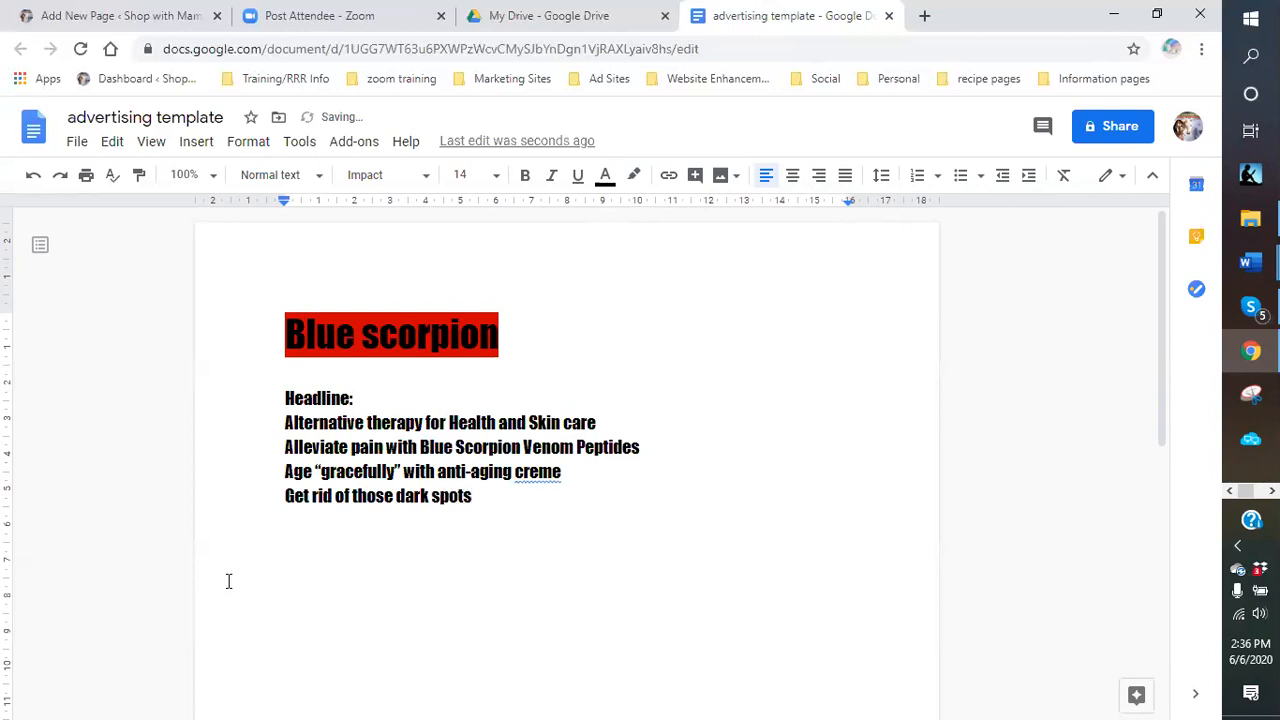
key("Return")
Type 'Description:' and beneath it 'Blue scorpion venom is a great new innovate'.
type("Dsc")
key("BackSpace")
key("BackSpace")
type("escription:")
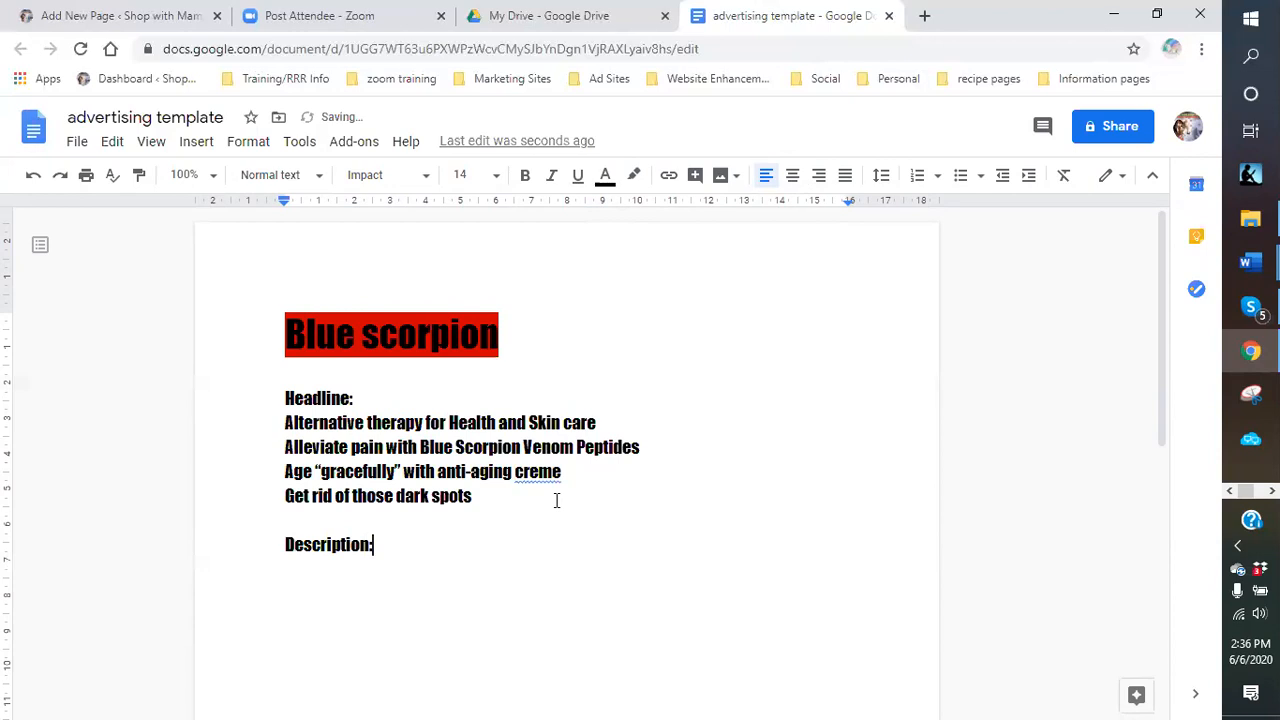
key("Return")
type("Blue scrop")
key("BackSpace")
key("BackSpace")
key("BackSpace")
type("orpion ve")
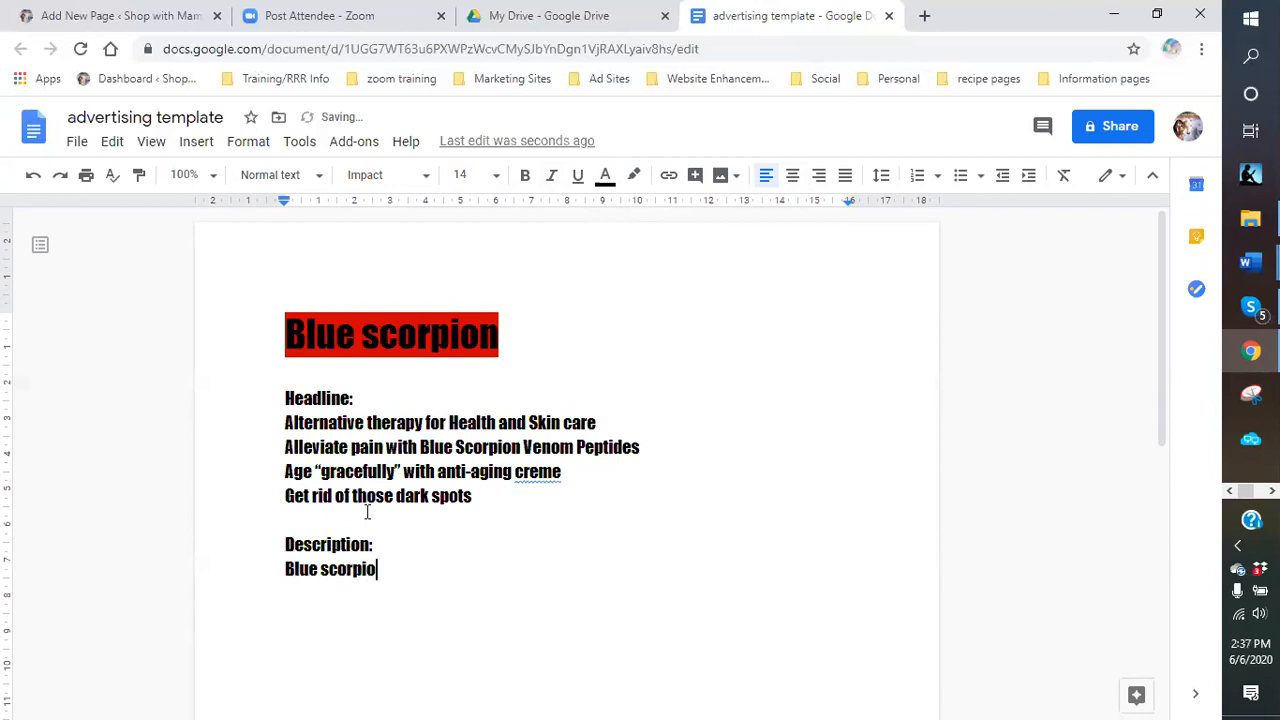
type("nom is a great")
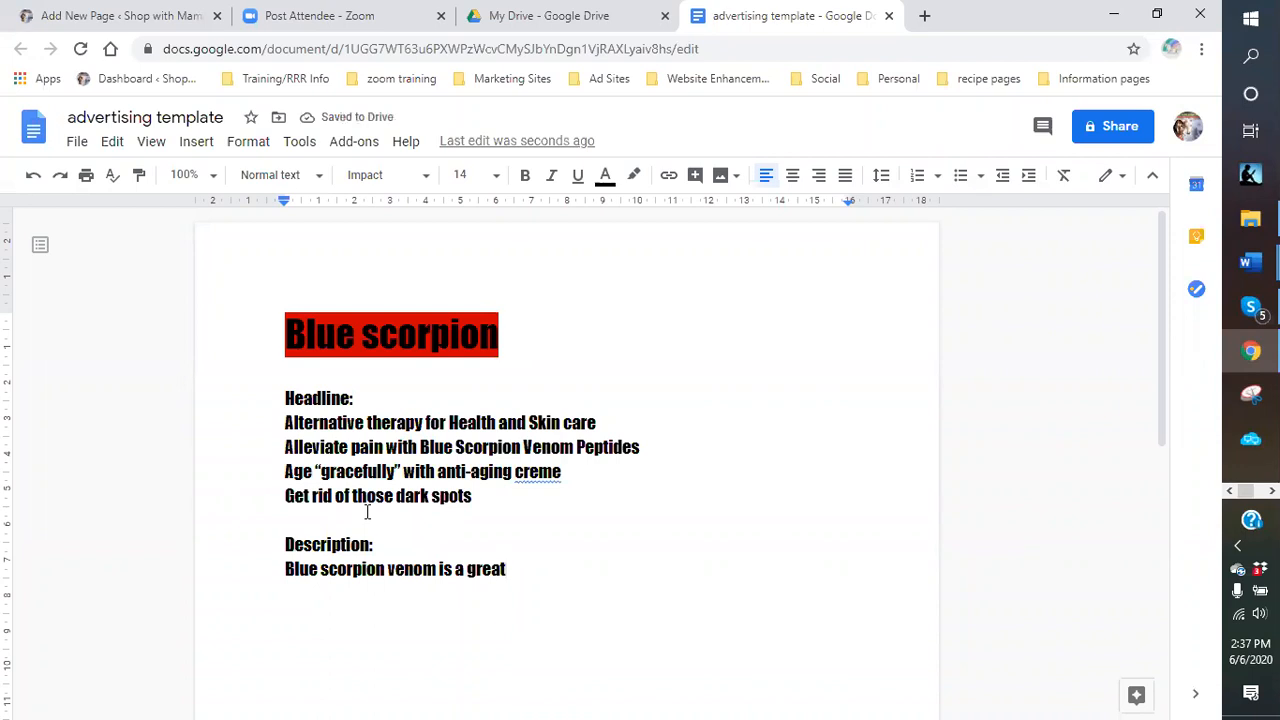
type(" new")
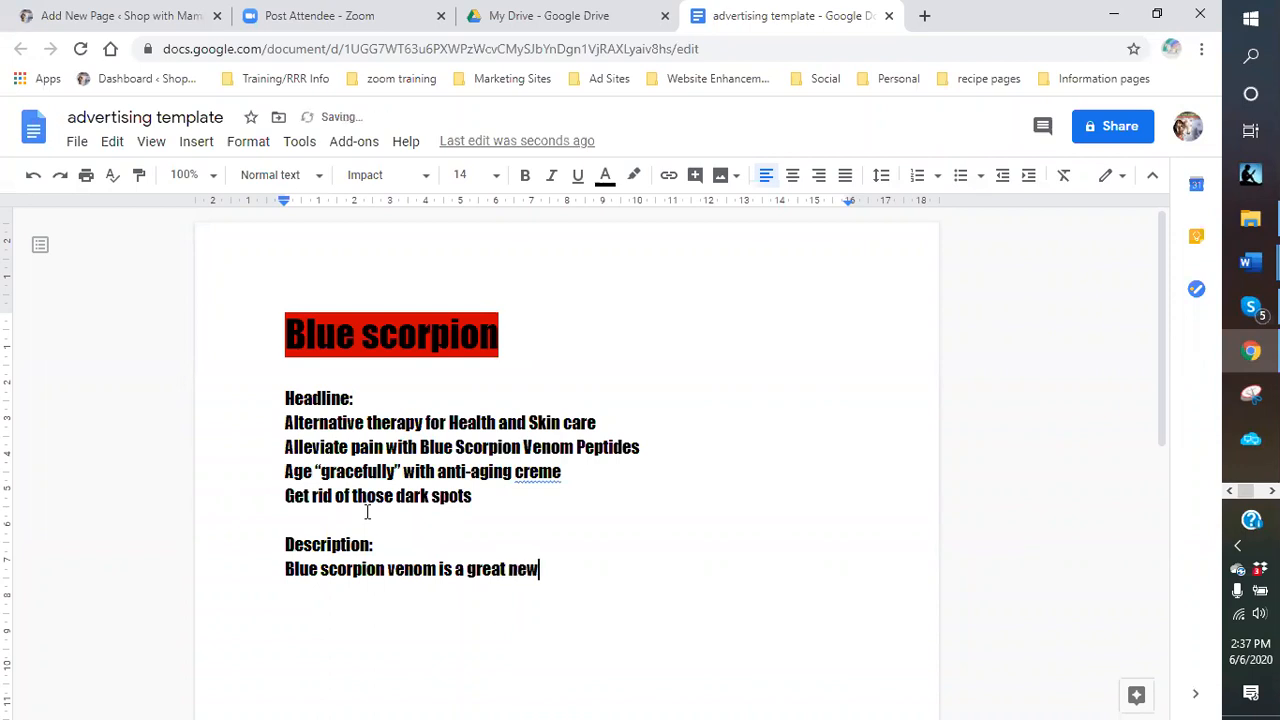
type(" innovated")
key("BackSpace")
key("BackSpace")
type("e")
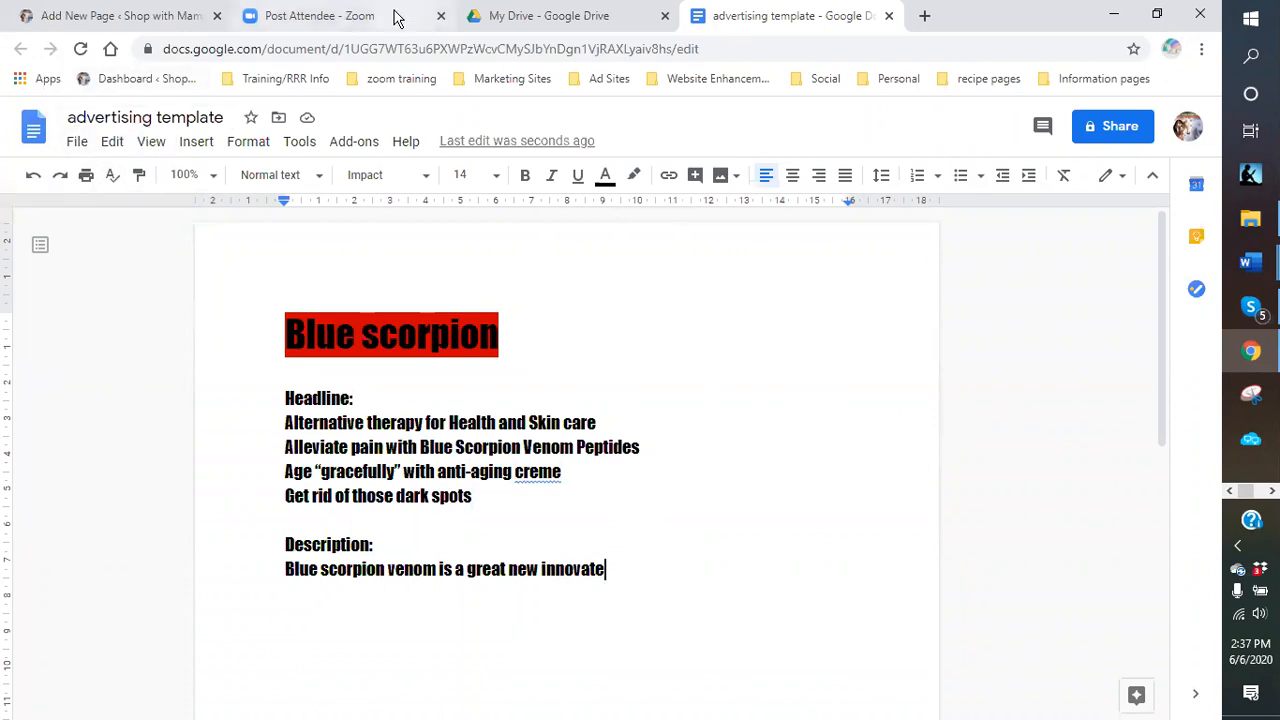
Open the 'advertising template' document from Google Drive's Recent files in a new tab.
left_click(545, 16)
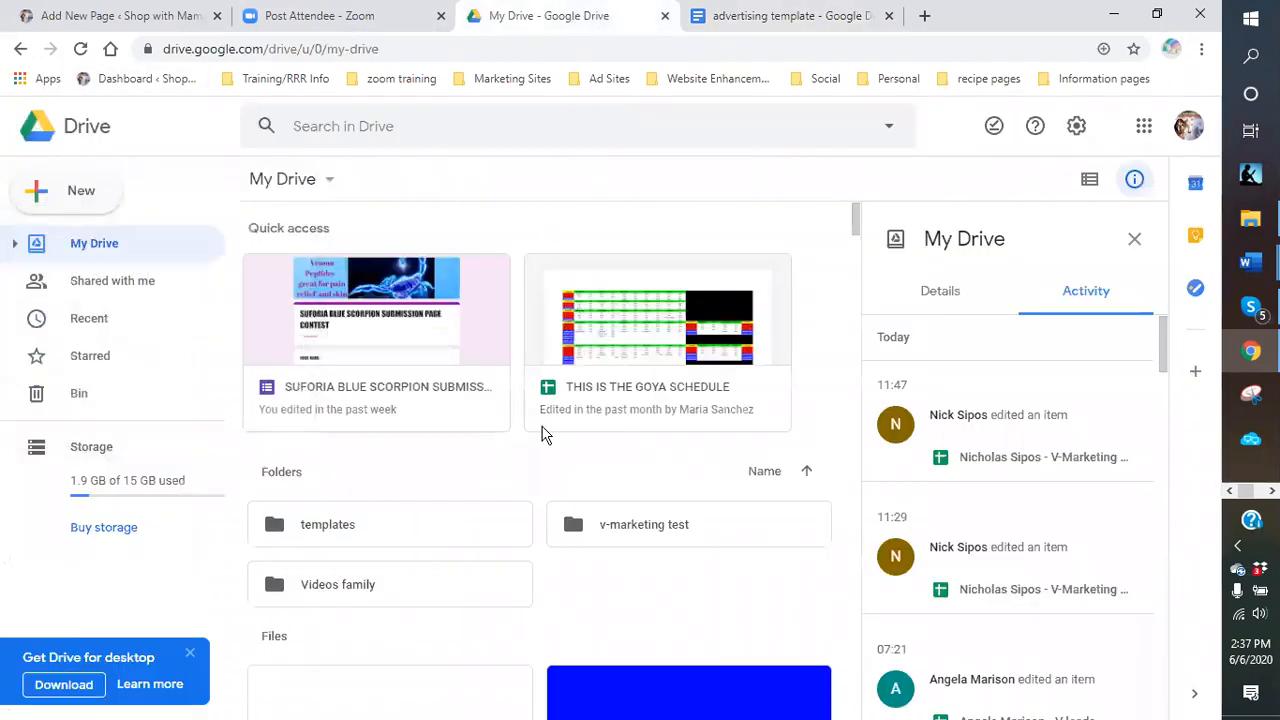
left_click(98, 322)
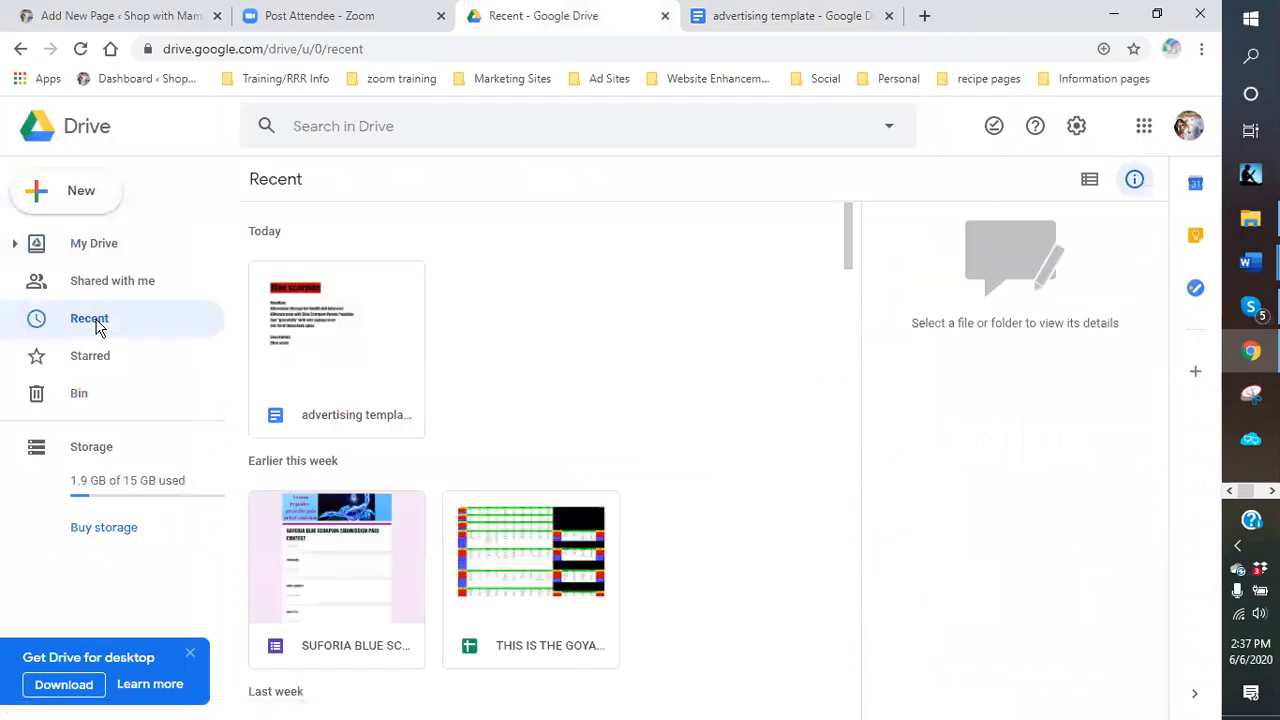
left_click(371, 383)
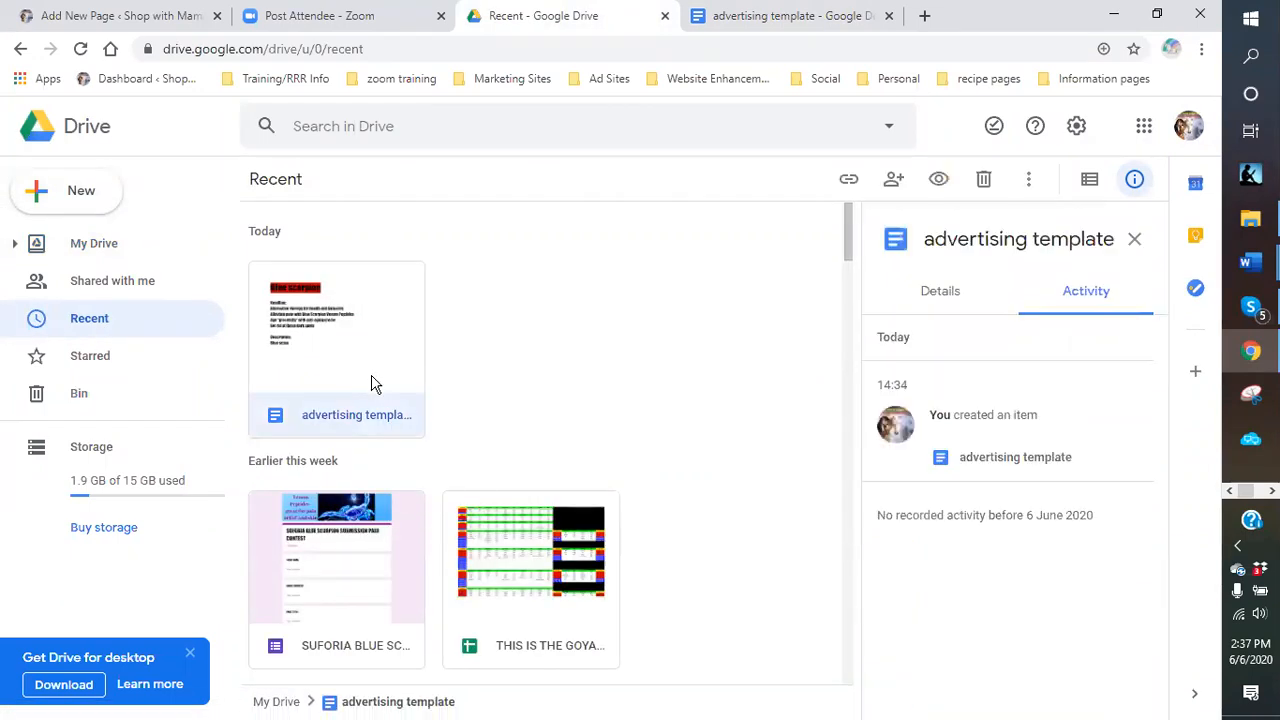
double_click(371, 383)
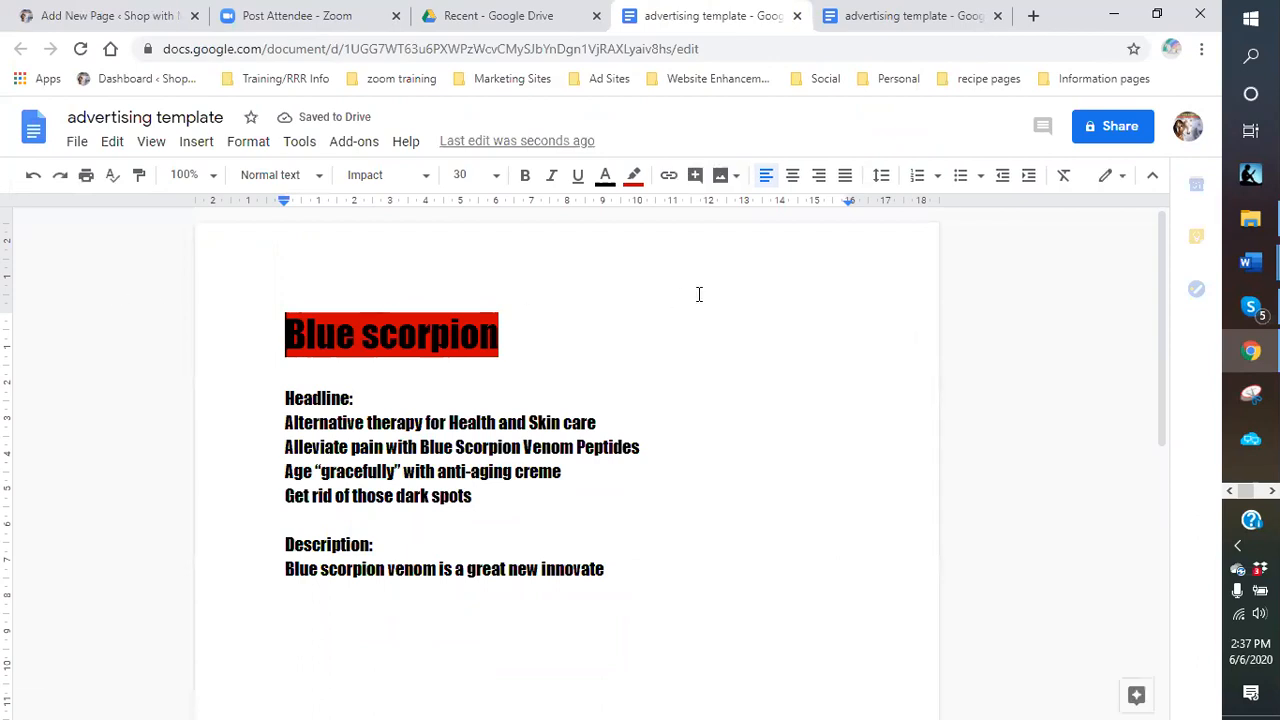
Star the document and save the bookmark into a new Bookmarks bar folder 'advertising template'.
left_click(1136, 52)
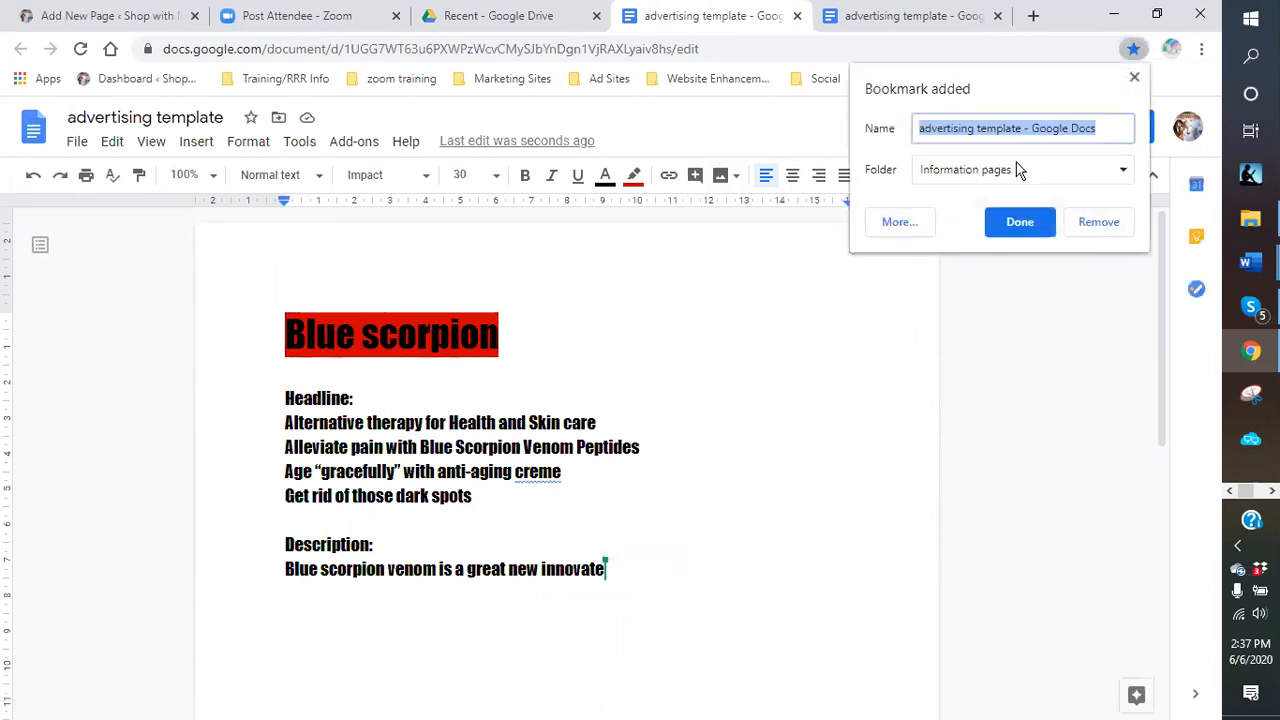
left_click(1128, 170)
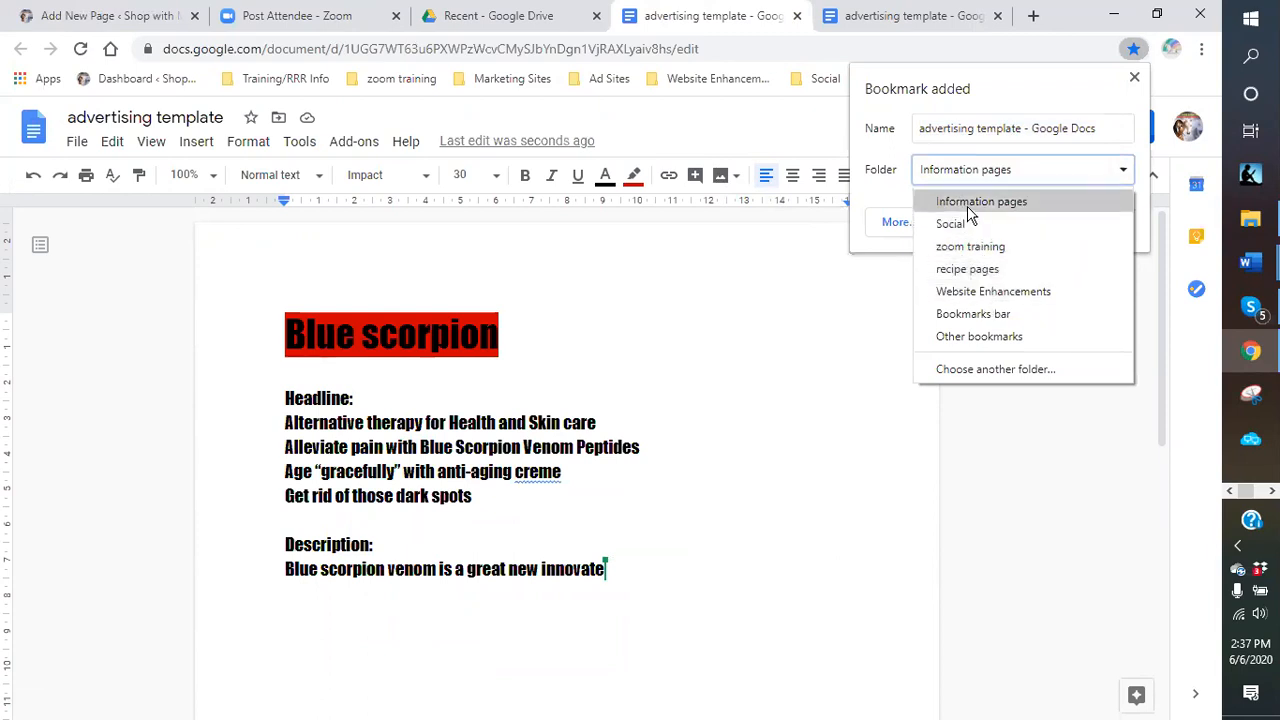
left_click(982, 371)
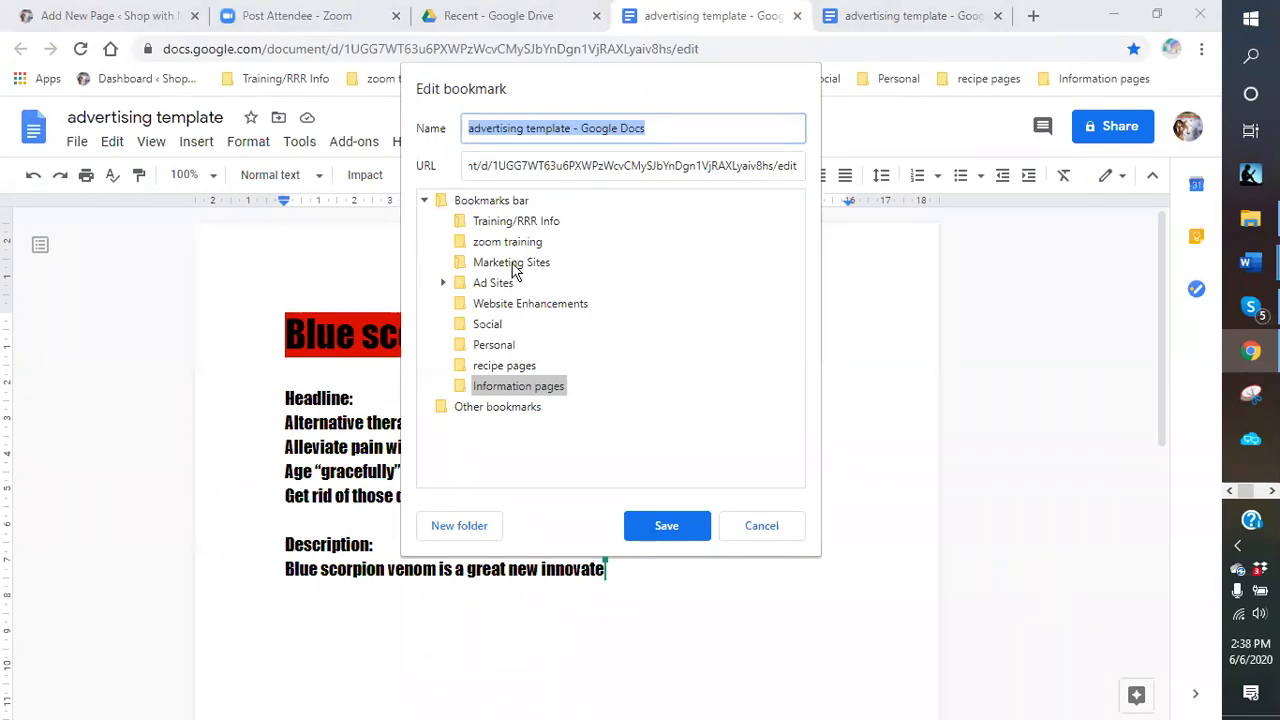
left_click(480, 201)
left_click(472, 525)
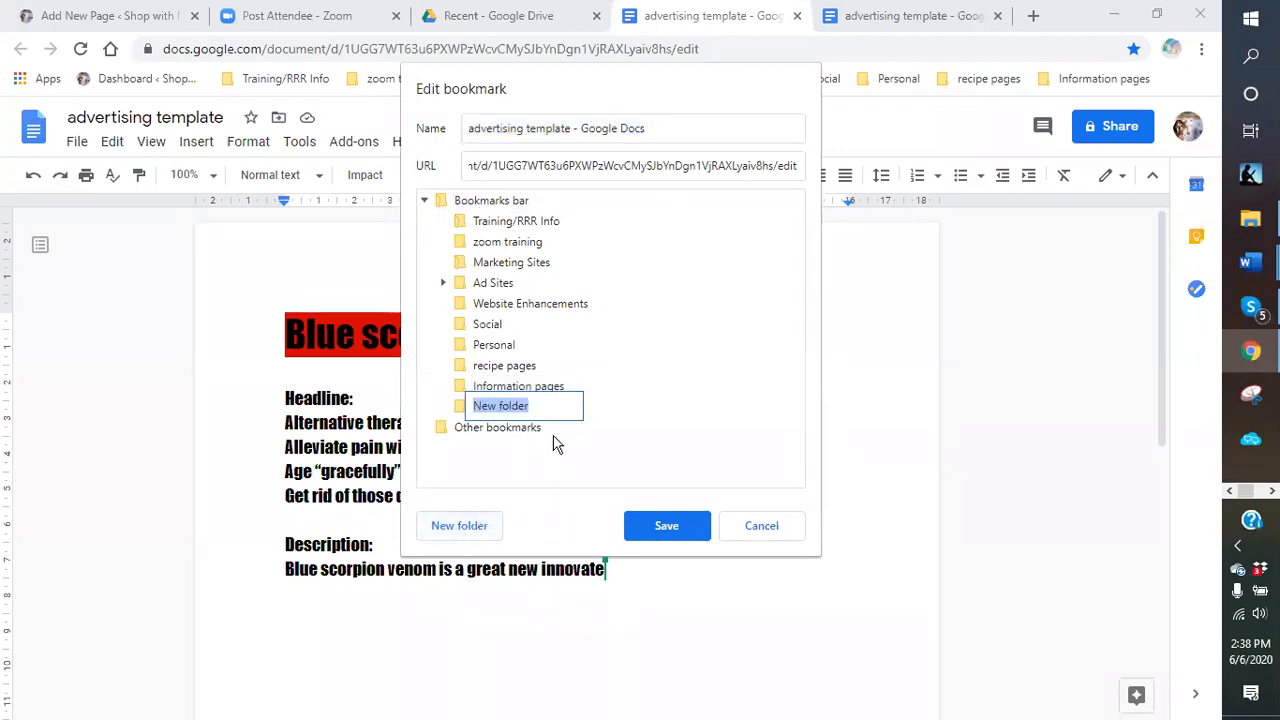
type("advertisii")
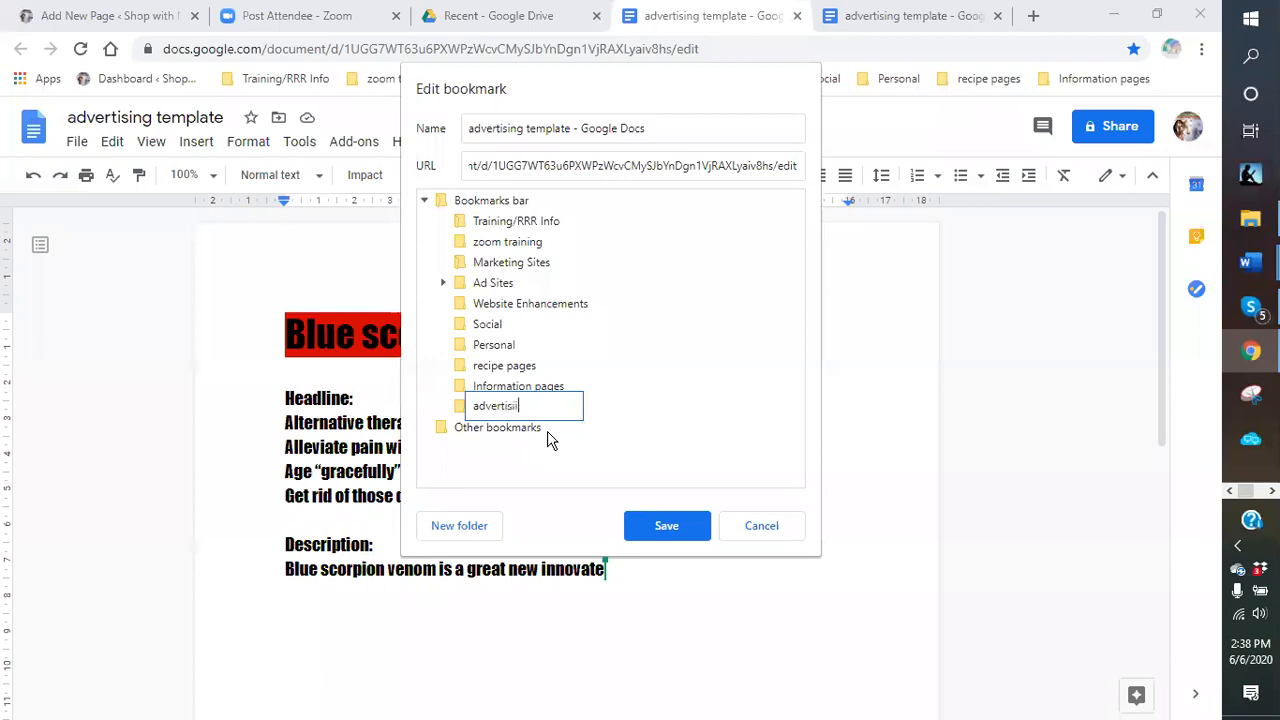
key("BackSpace")
type("ng template")
left_click(655, 527)
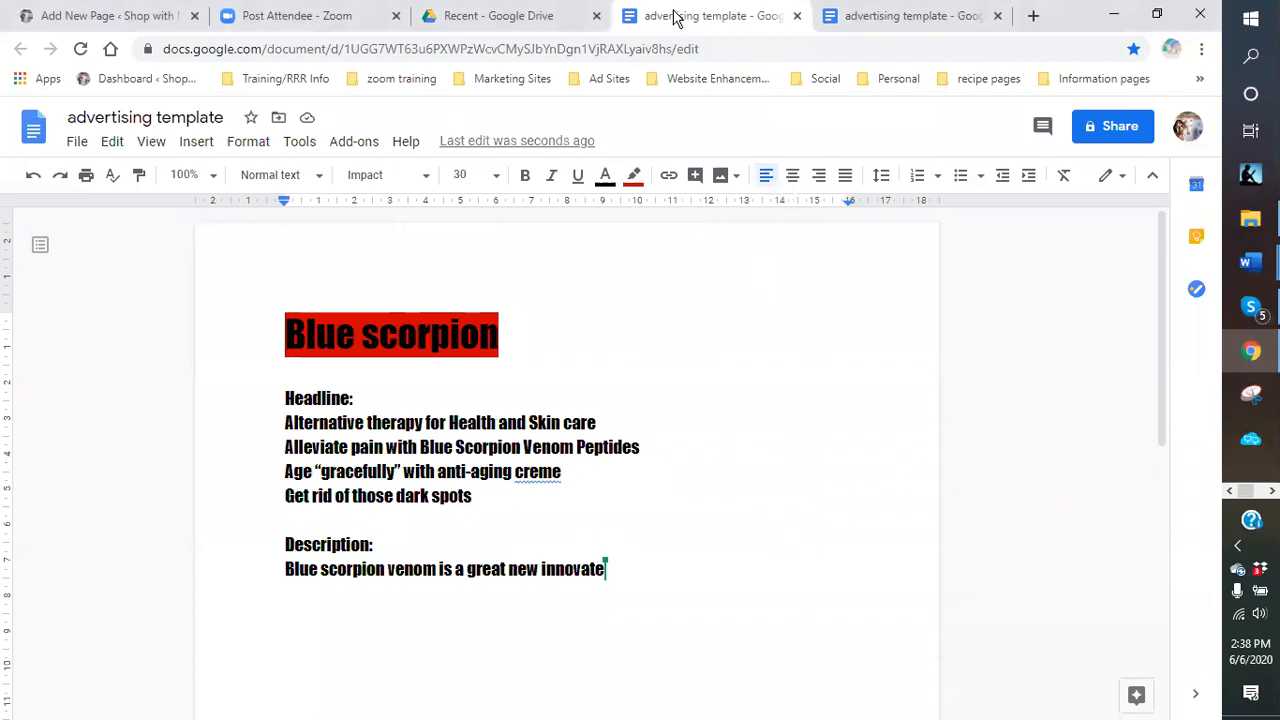
Open the saved advertising template bookmark from the bookmarks bar overflow to confirm it works.
left_click(1200, 79)
mouse_move(1150, 112)
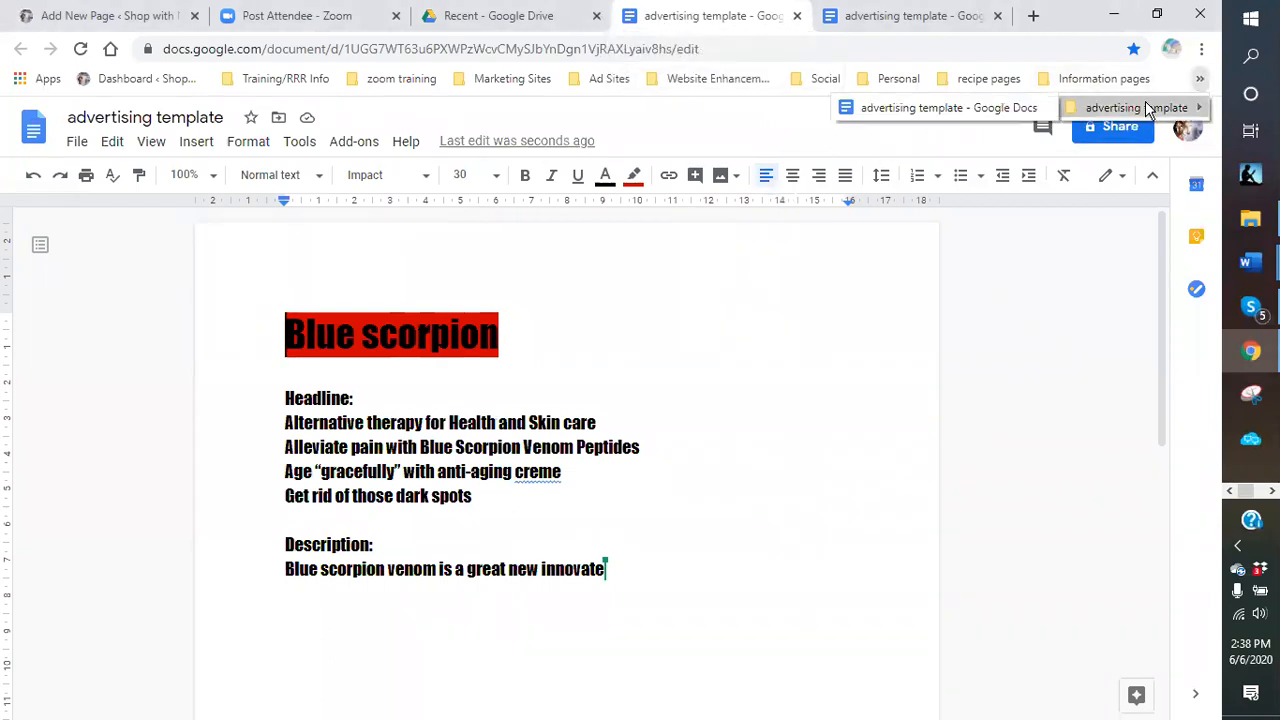
left_click(1000, 108)
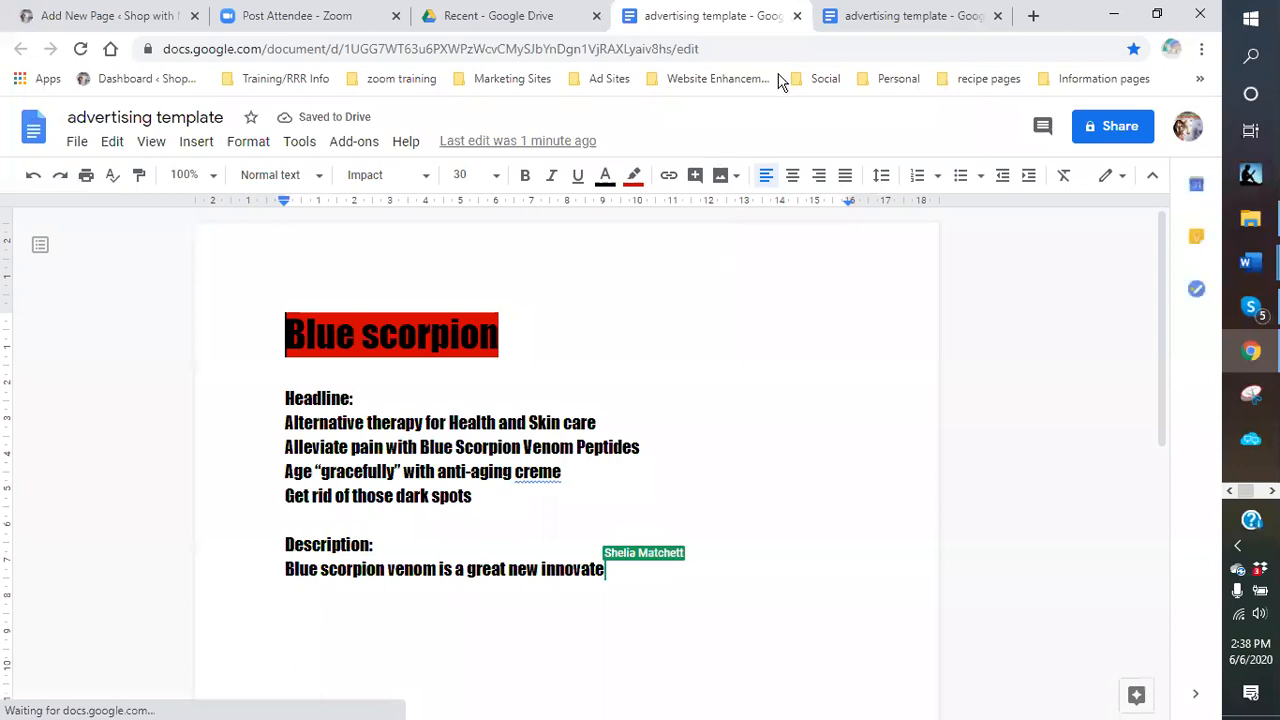
Close both advertising template tabs and the Drive tab, then open a blank new tab.
left_click(797, 16)
left_click(797, 16)
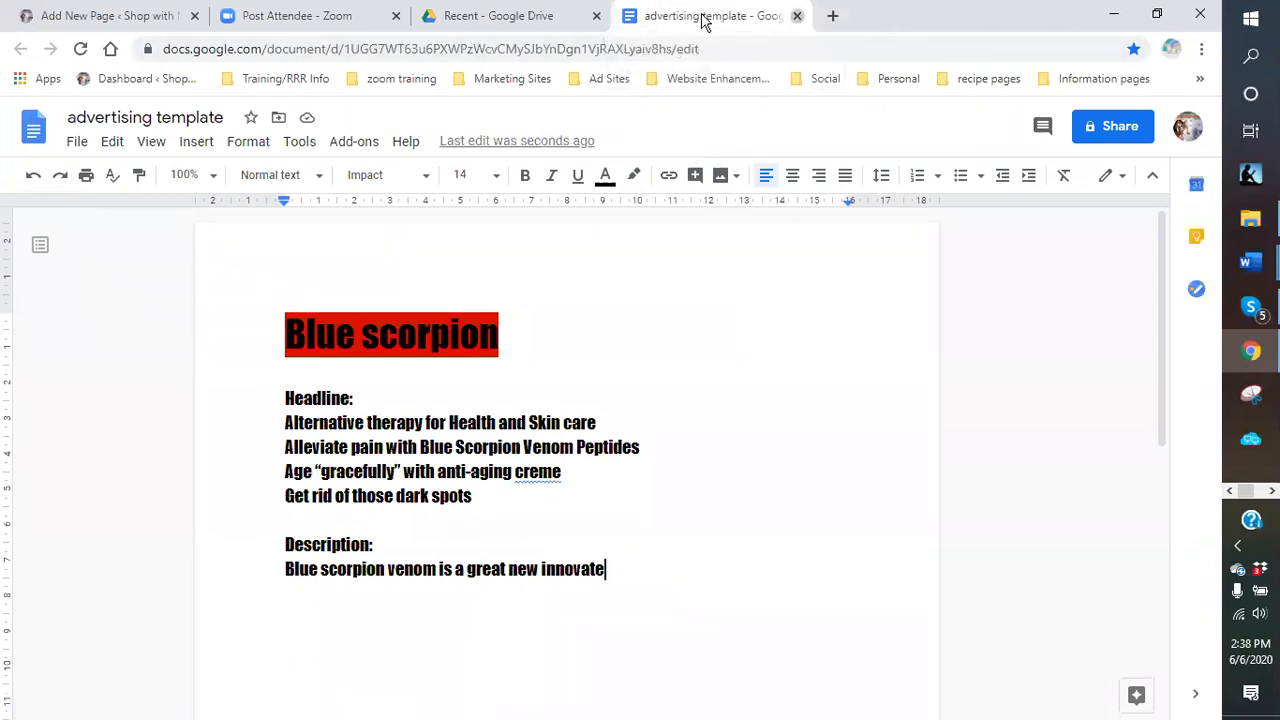
left_click(666, 16)
left_click(603, 78)
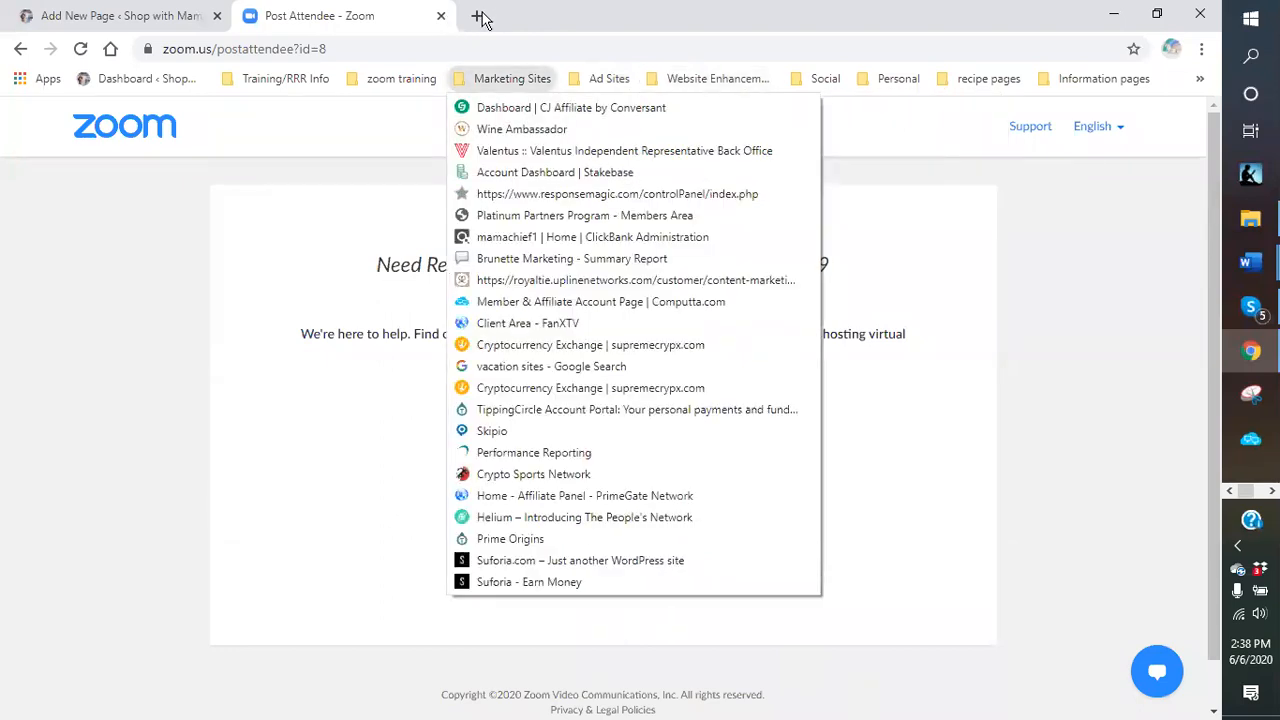
left_click(481, 17)
left_click(481, 17)
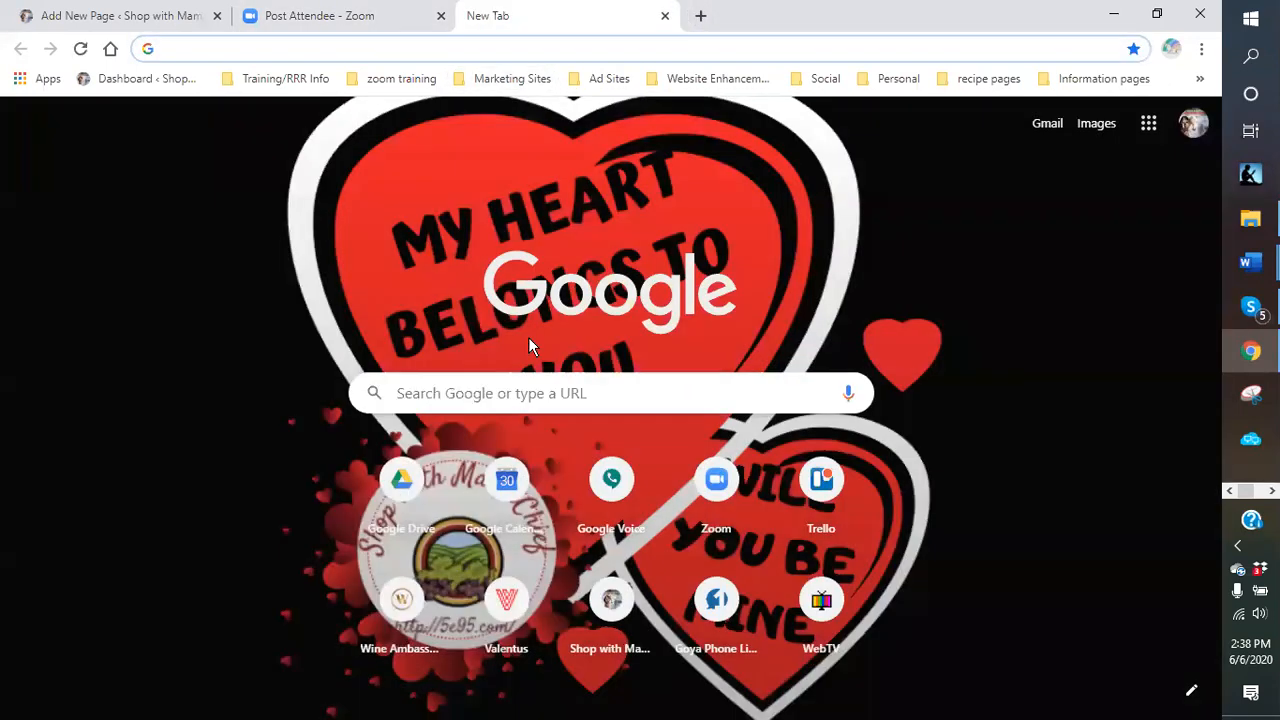
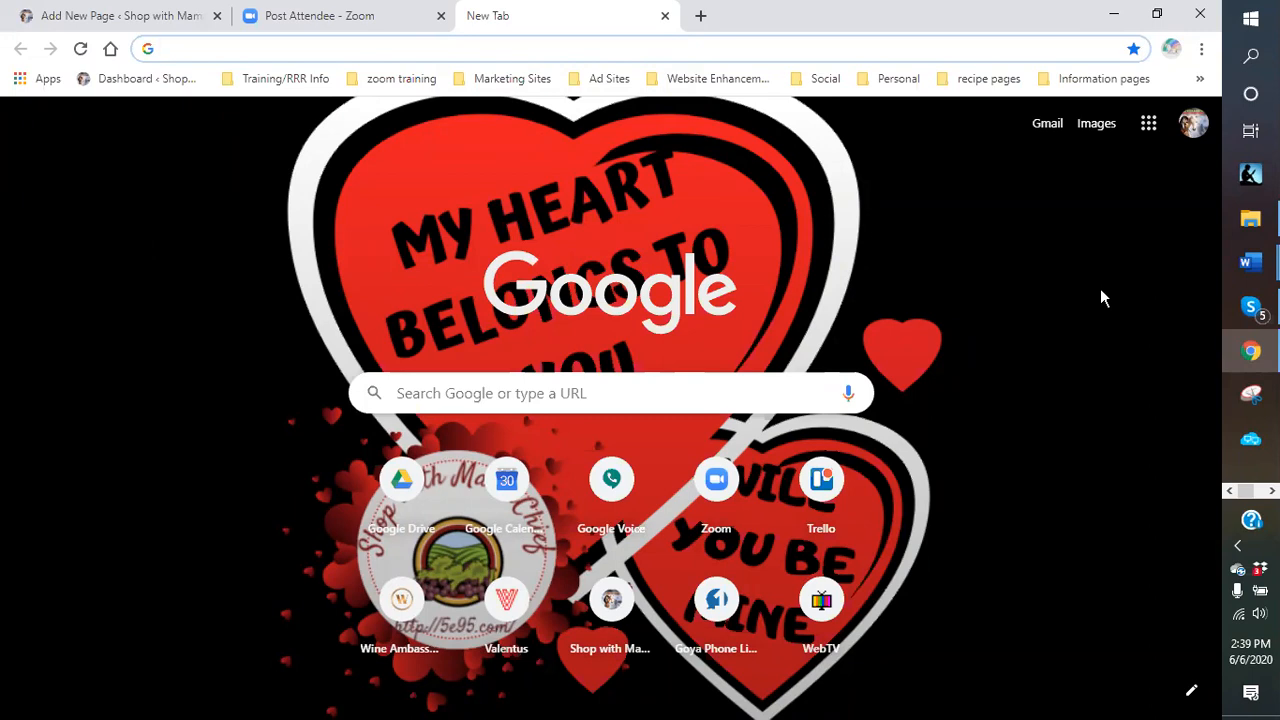
Minimize Chrome, view the 130-item Dropbox templates folder, then minimize File Explorer.
left_click(1113, 14)
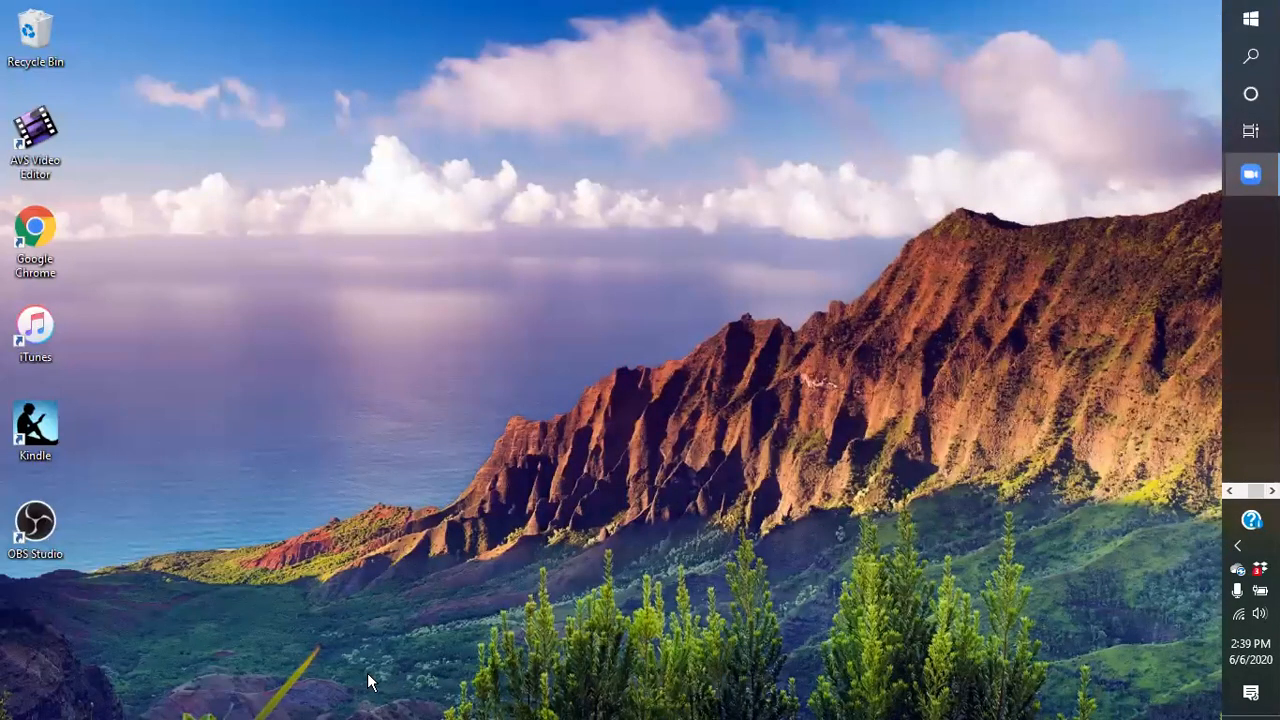
left_click(1249, 19)
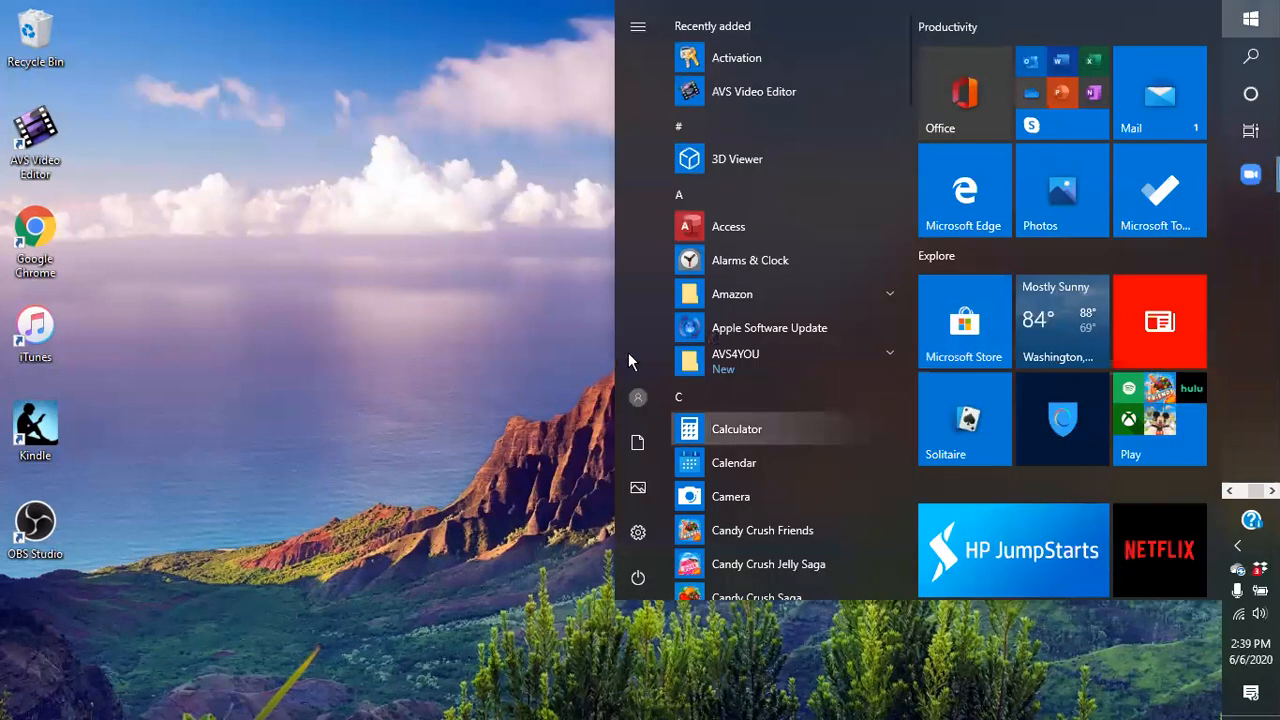
left_click(503, 373)
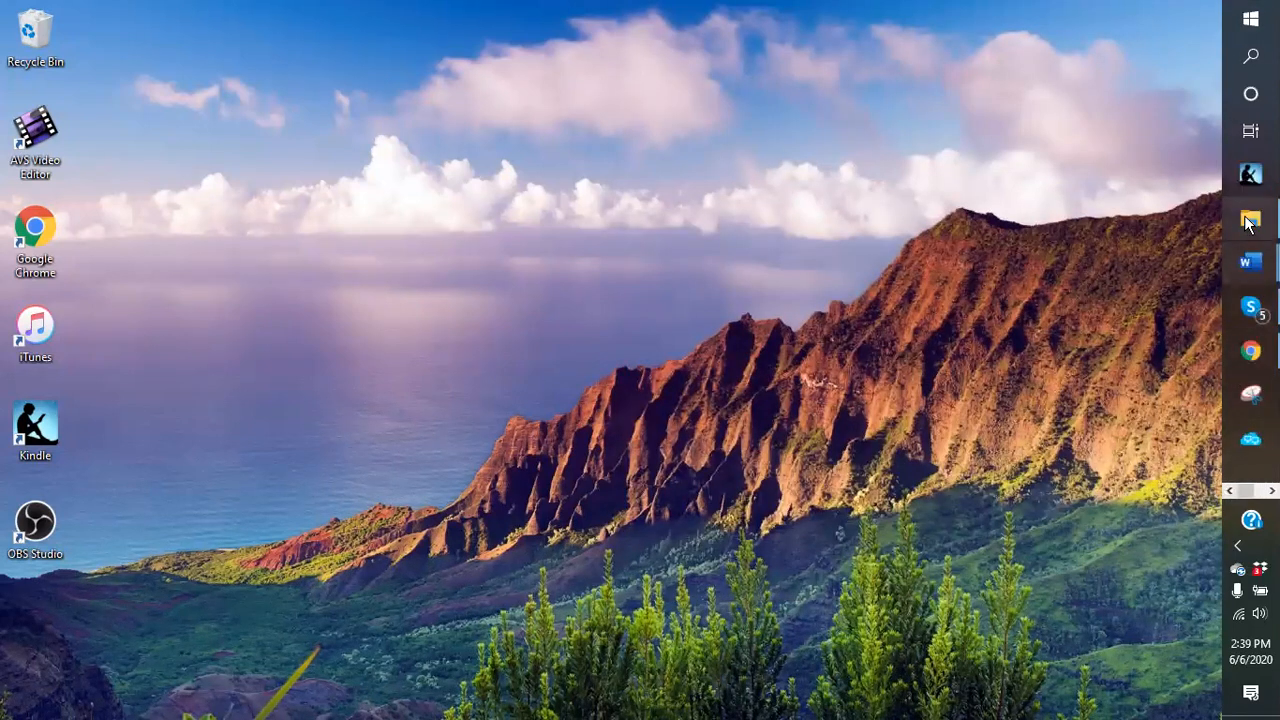
left_click(1250, 222)
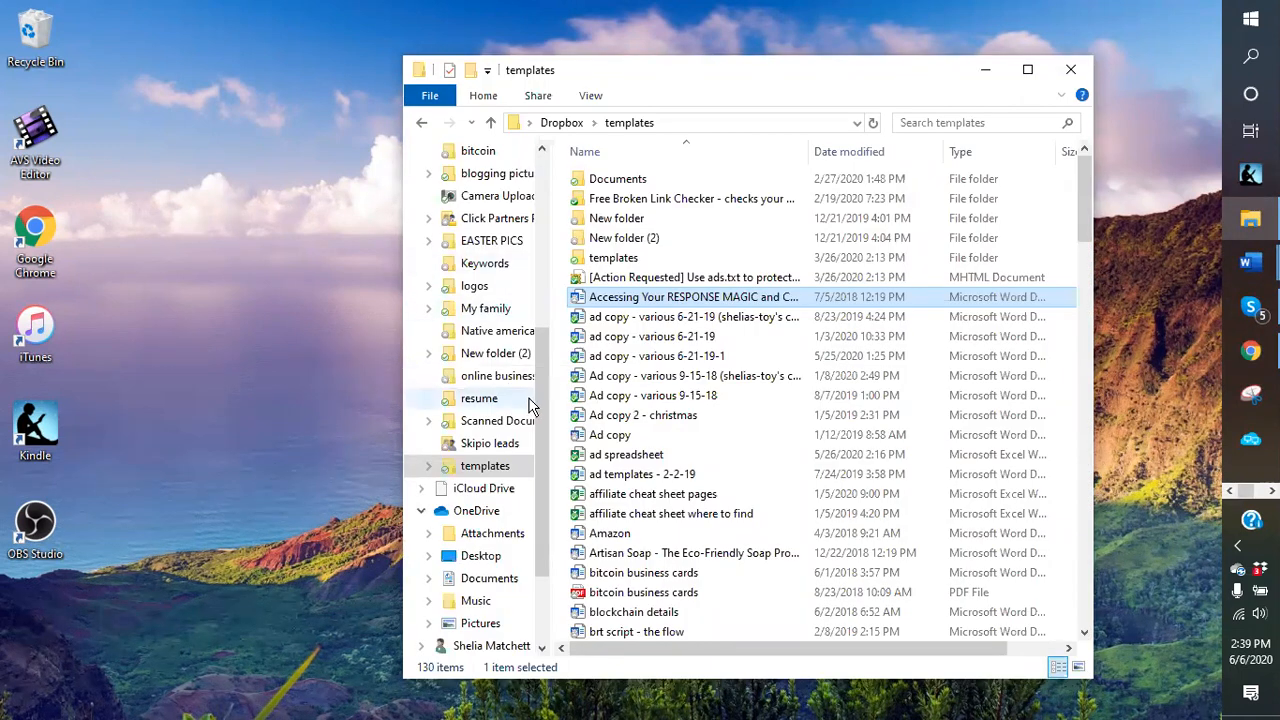
left_click_drag(544, 385, 550, 180)
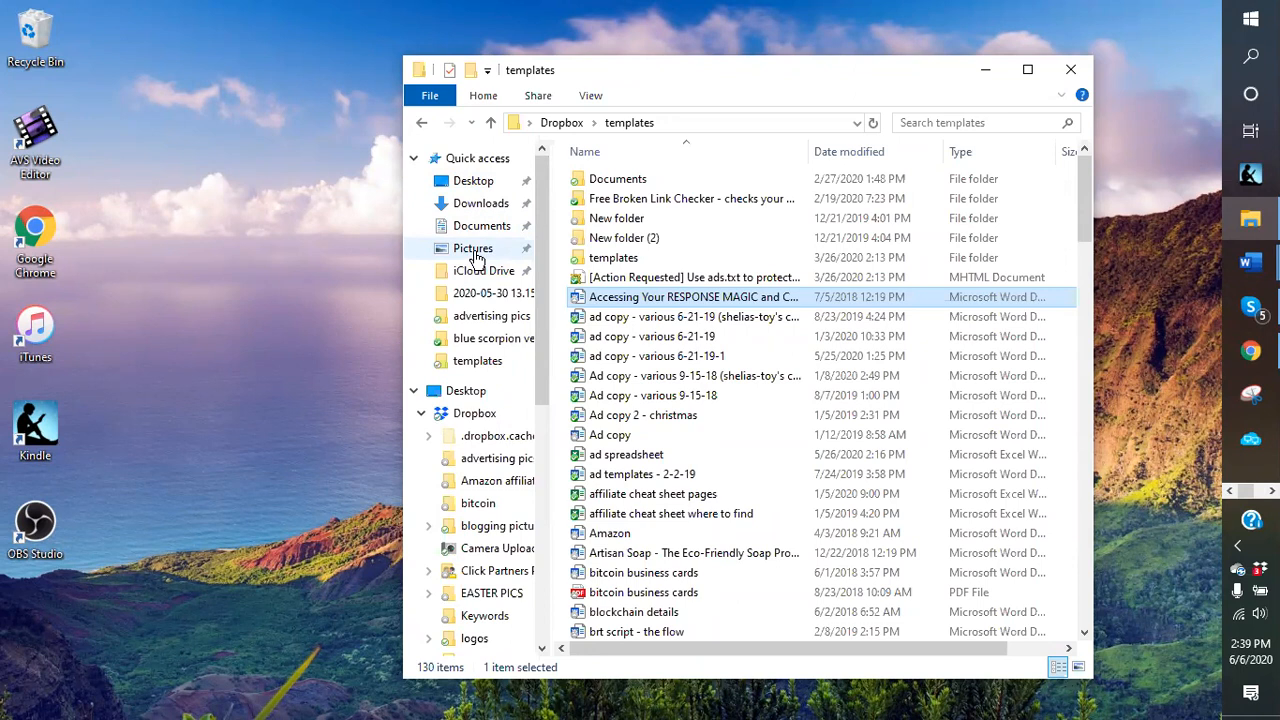
left_click(983, 72)
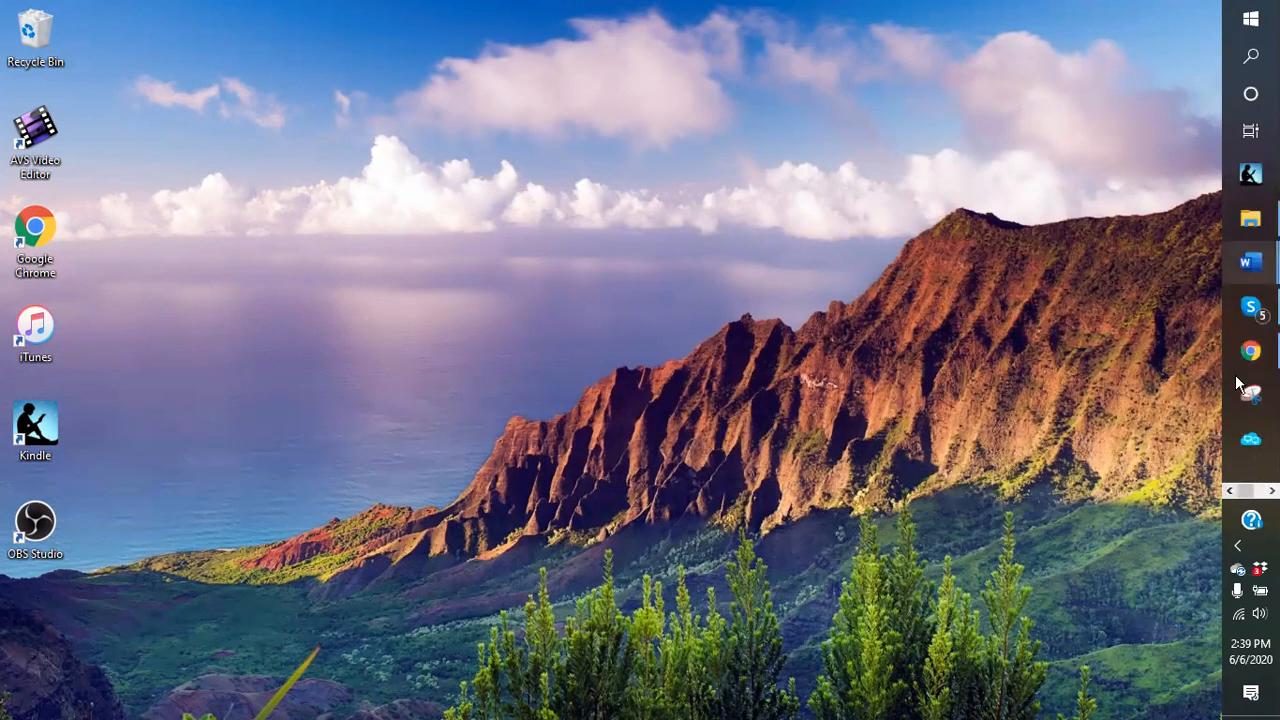
Search Google for 'blue scorpion' and switch to the image results.
left_click(1250, 352)
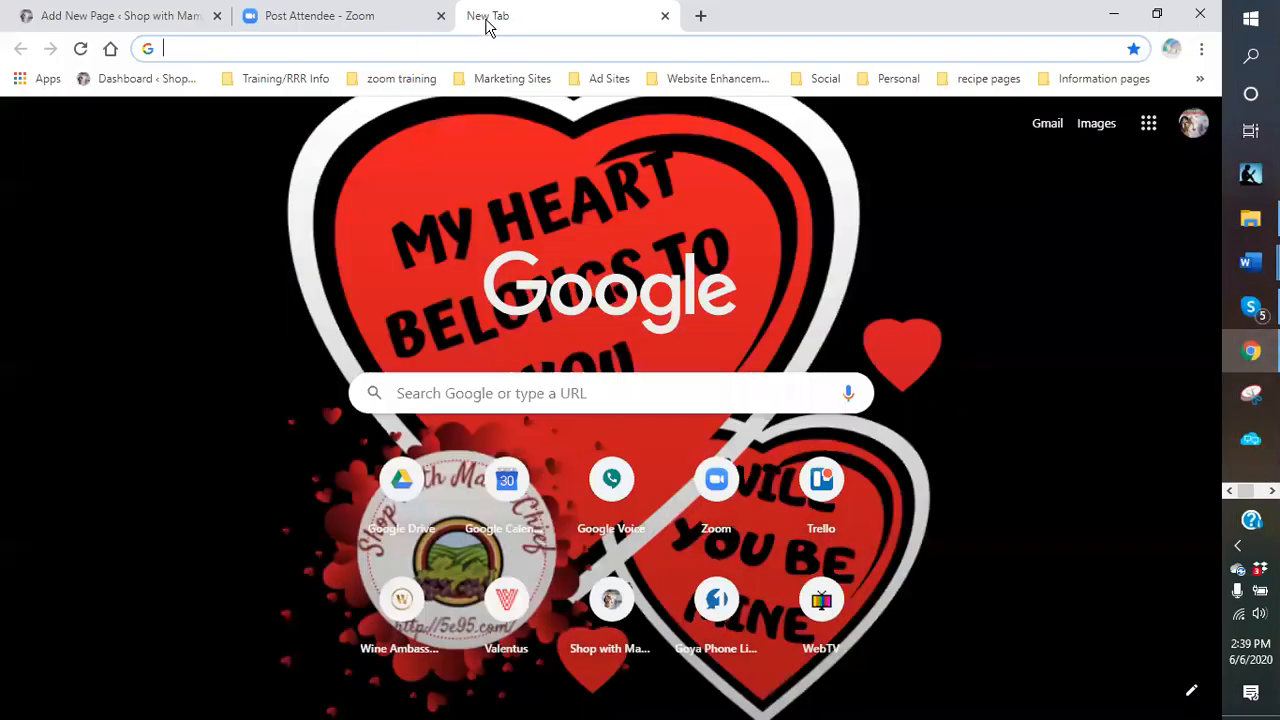
left_click(296, 48)
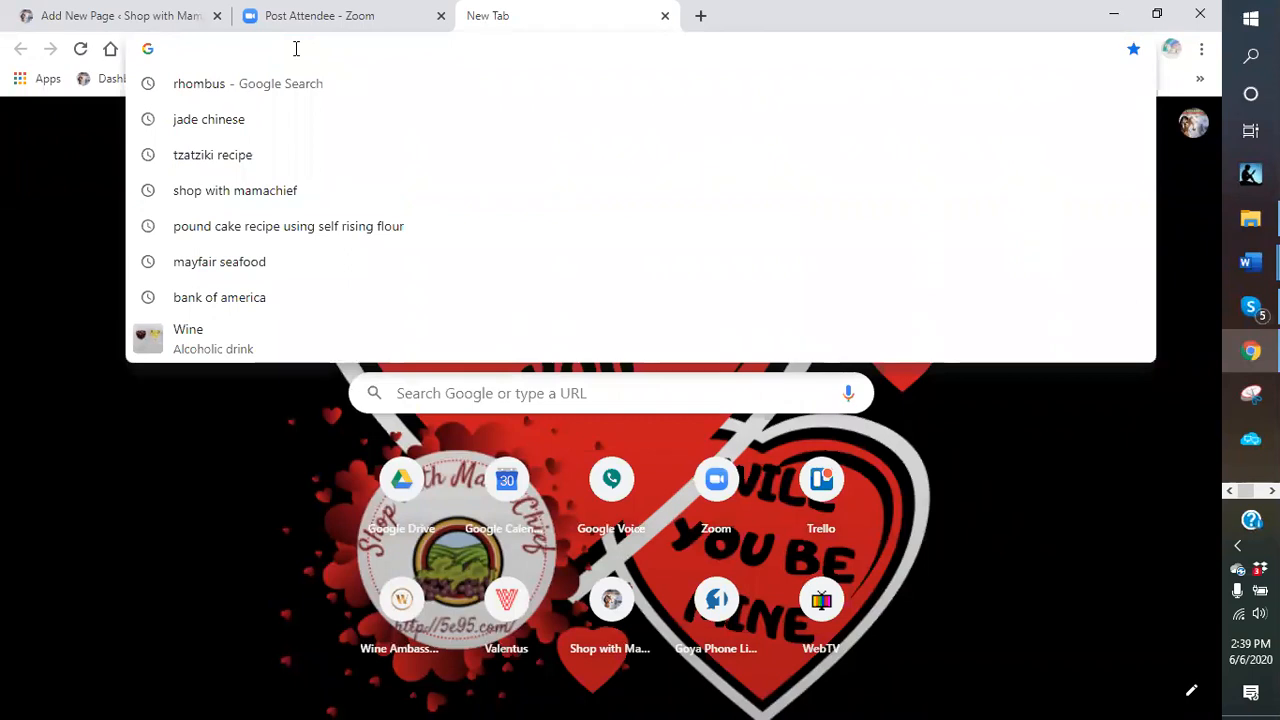
type("sc")
key("Escape")
type("blue scrorpion")
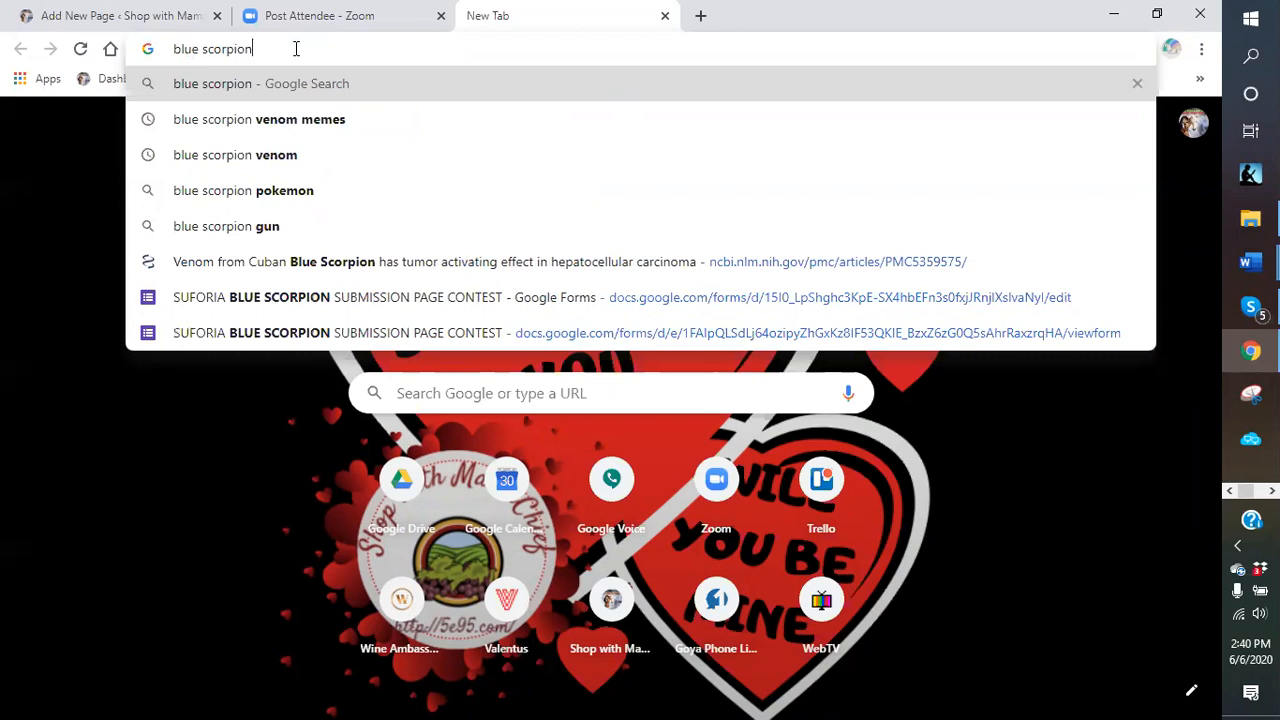
key("Return")
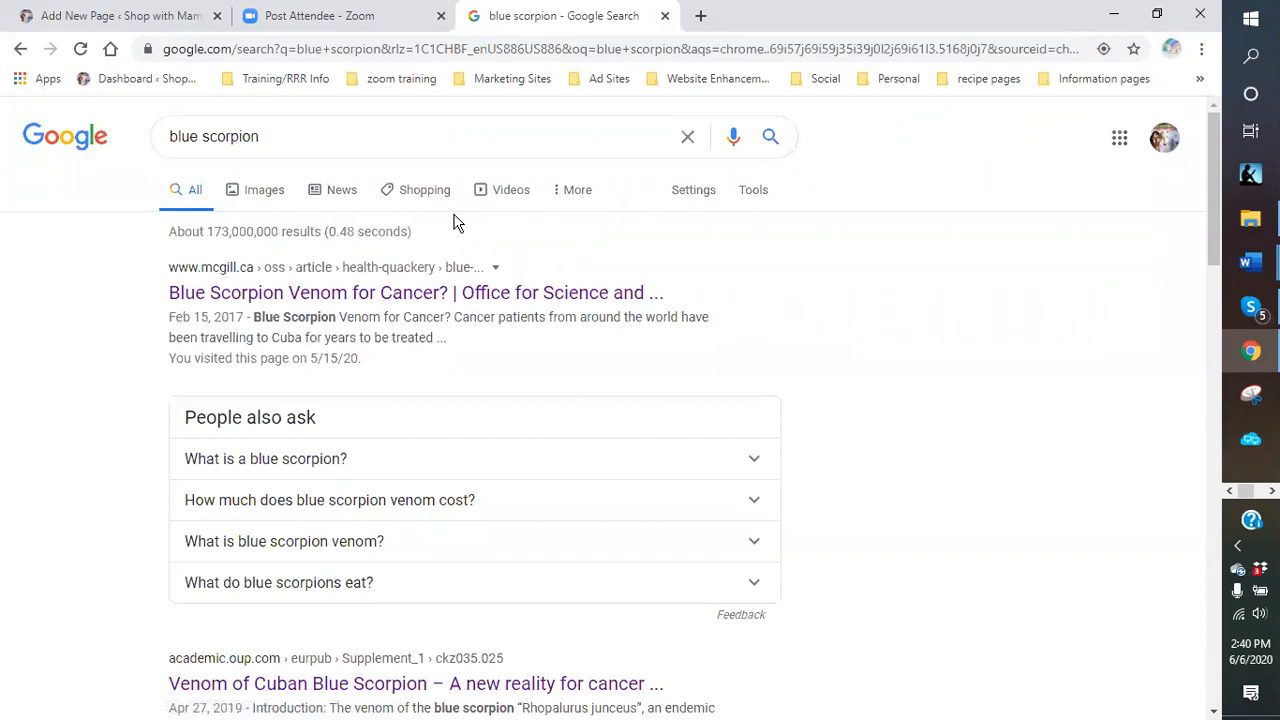
left_click(264, 190)
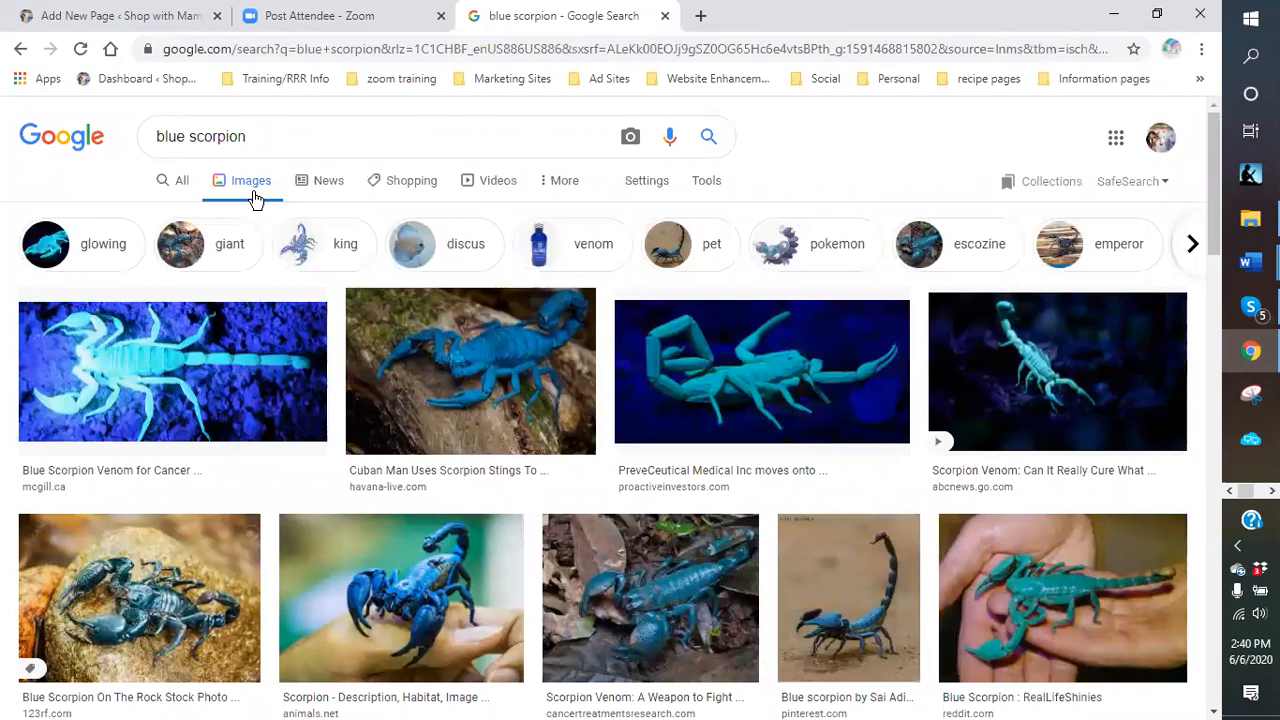
left_click(256, 198)
In Advanced search, limit usage rights to 'free to use, share or modify, even commercially', then go to Google Images.
left_click(647, 190)
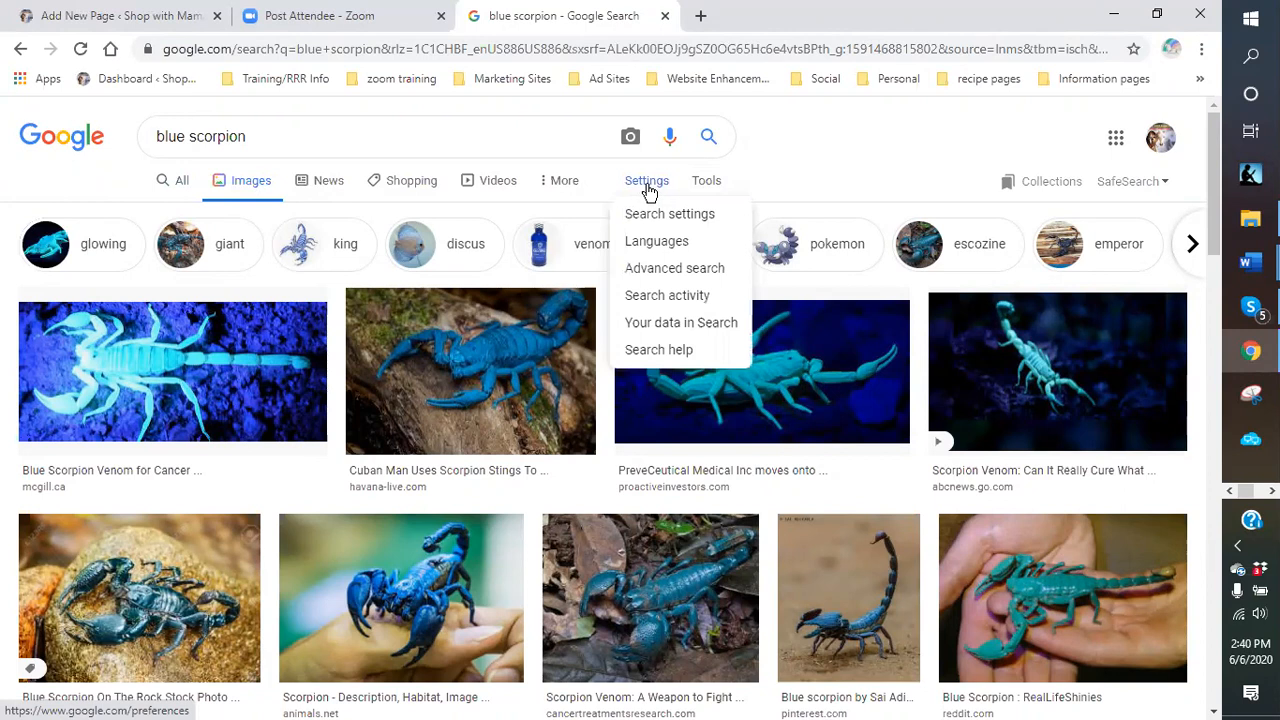
left_click(658, 281)
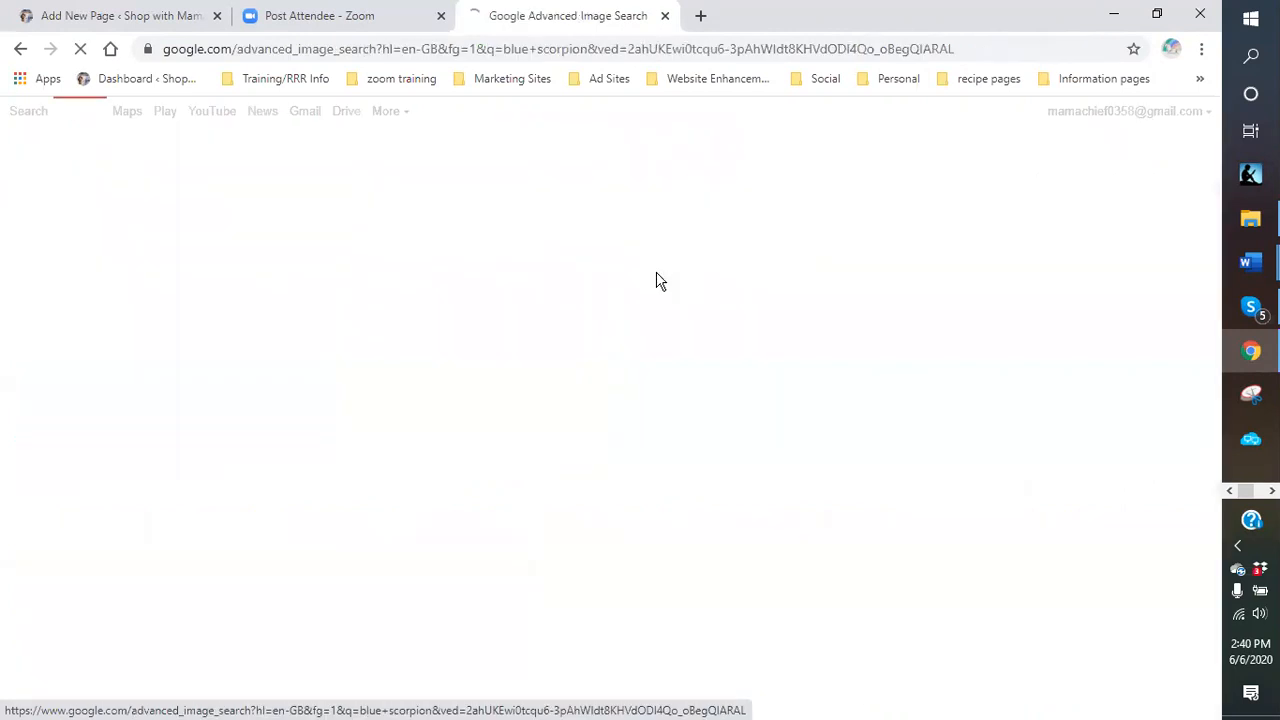
scroll(362, 402, "down", 3)
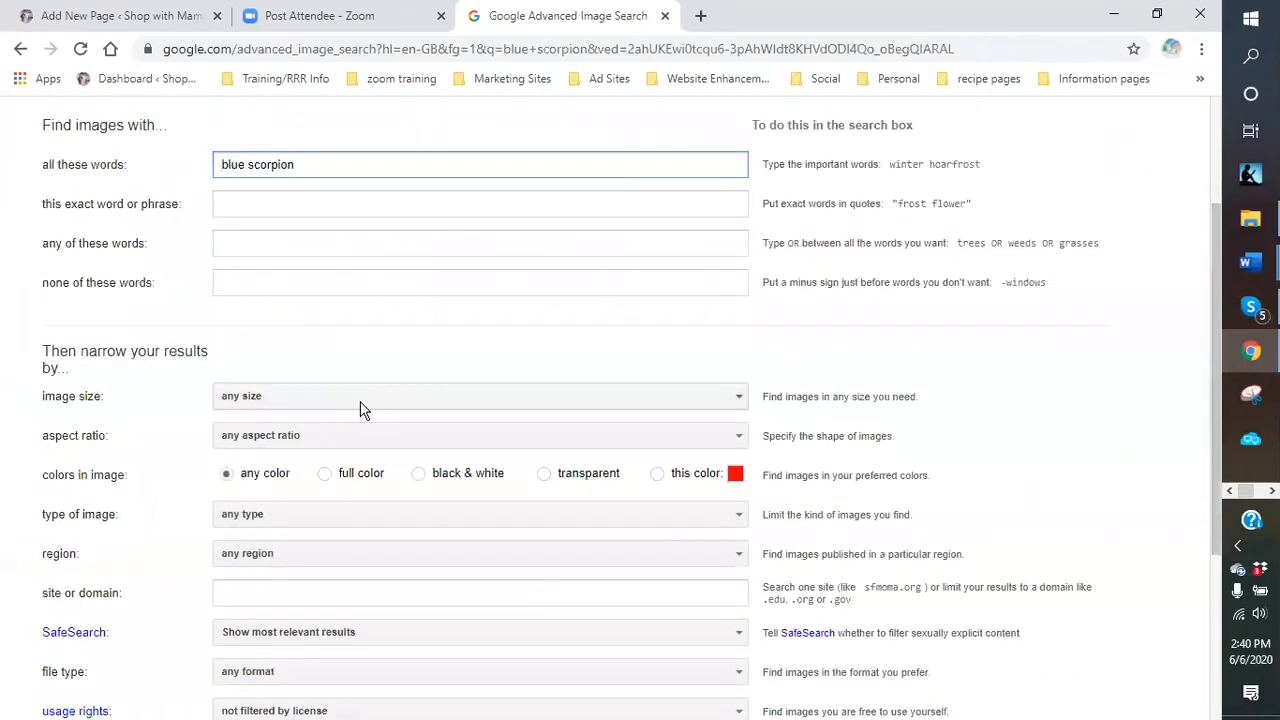
scroll(362, 410, "down", 2)
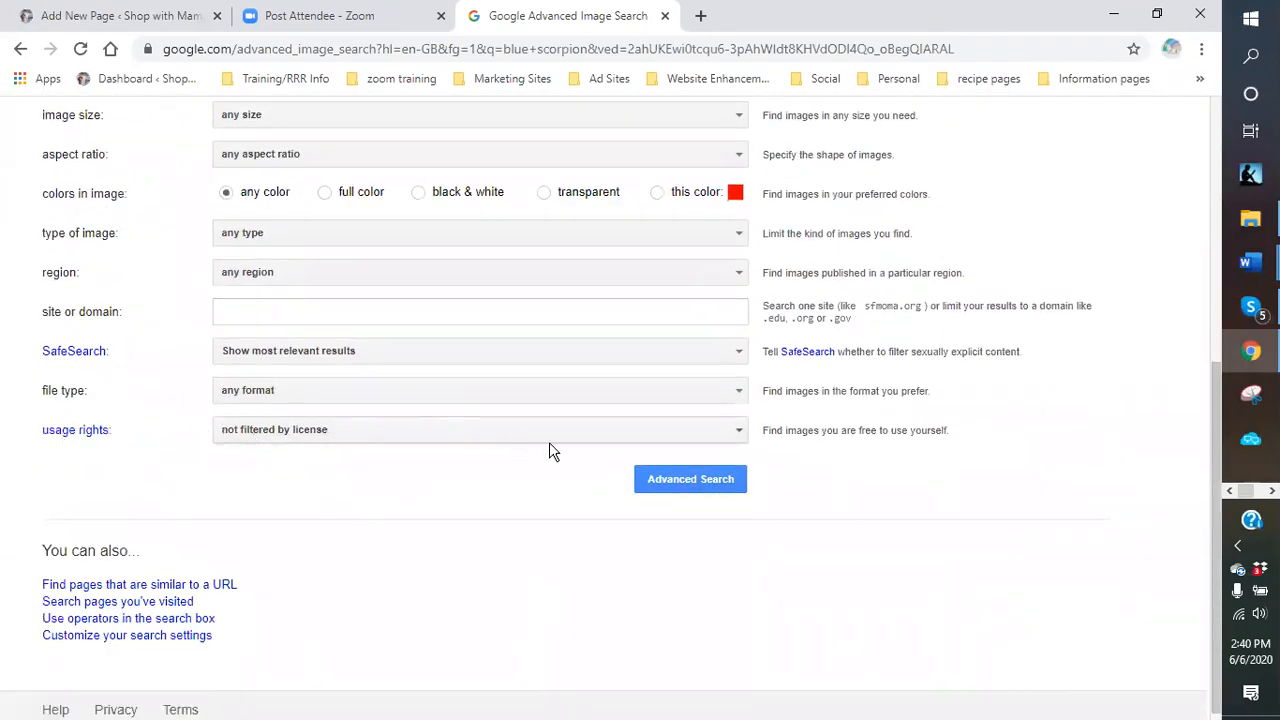
left_click(744, 428)
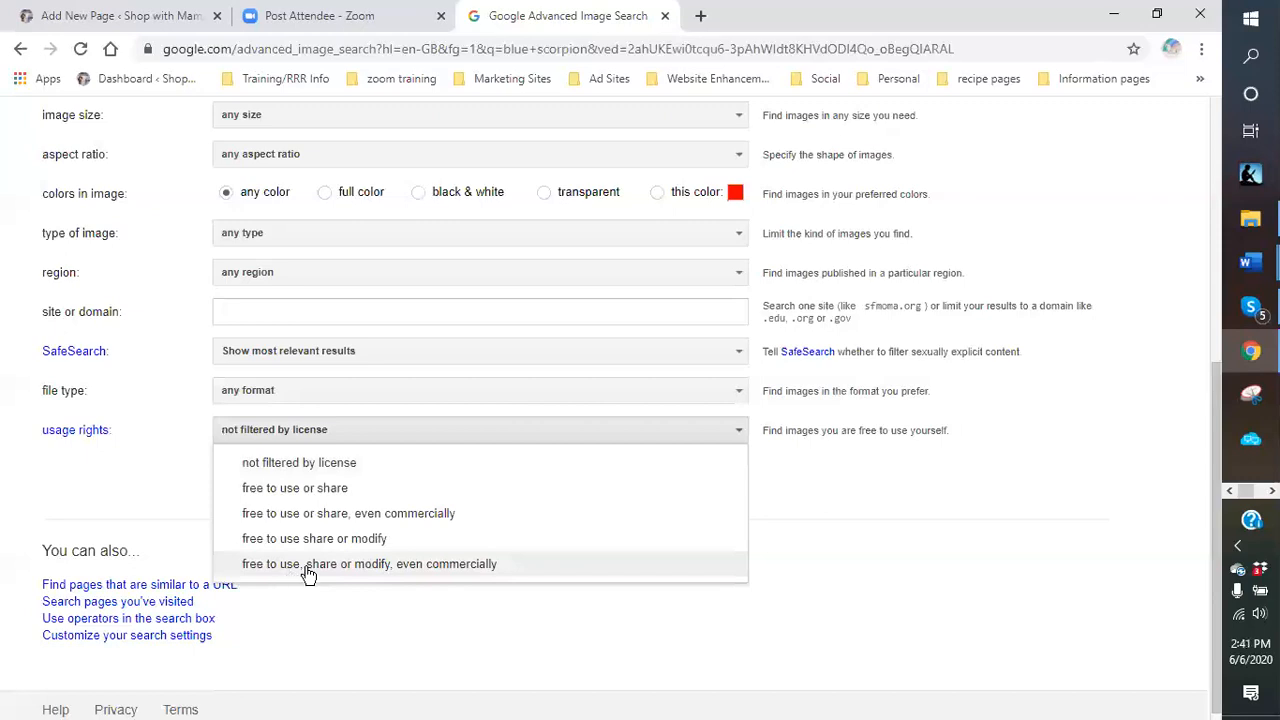
left_click(422, 566)
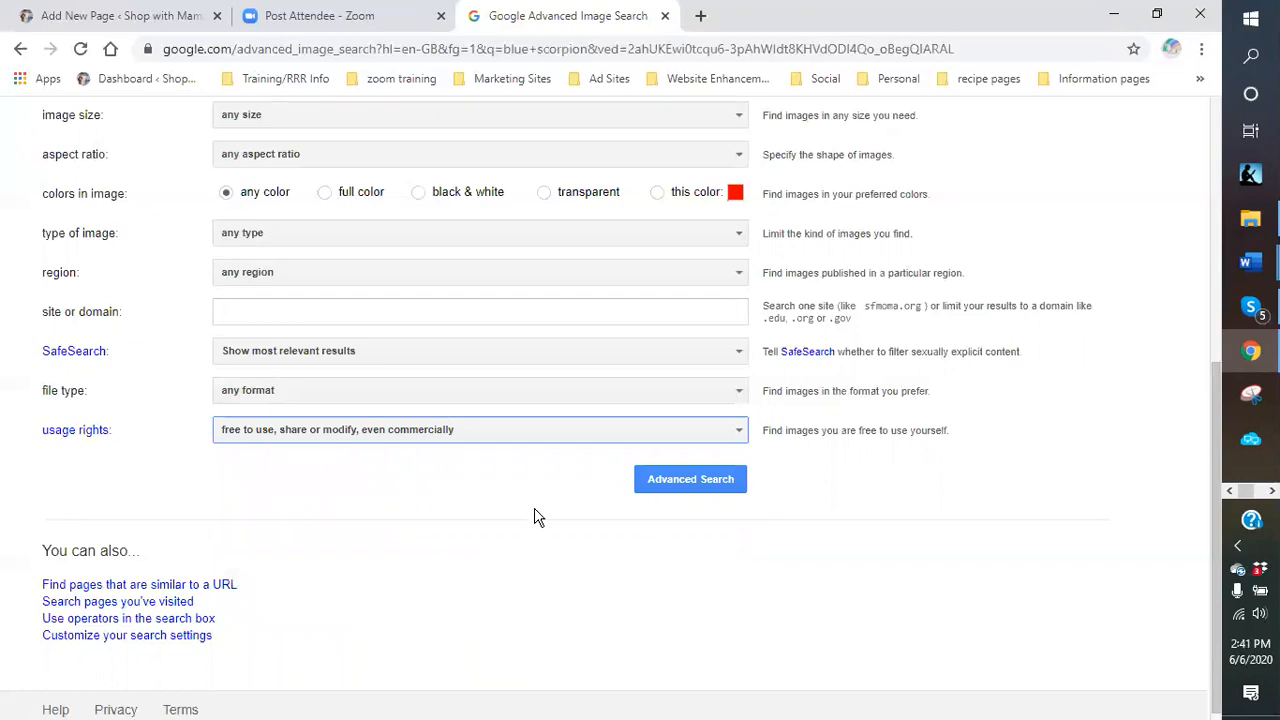
scroll(550, 480, "up", 5)
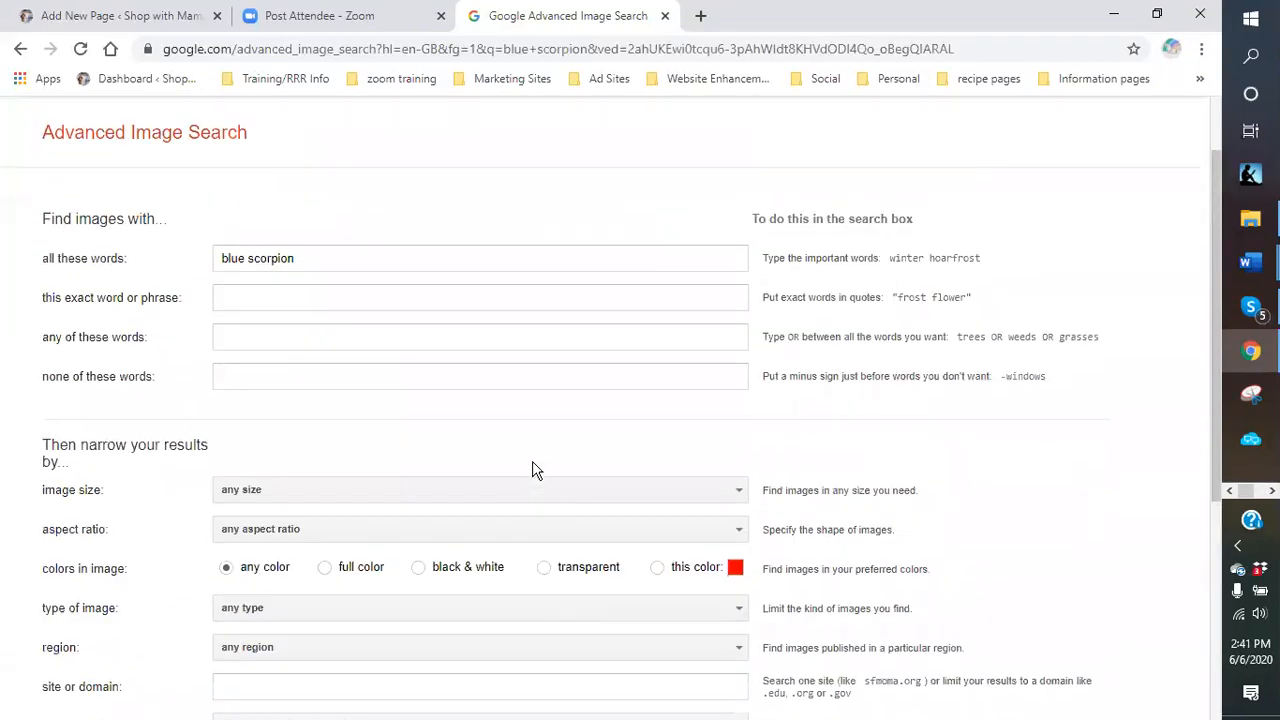
left_click(80, 116)
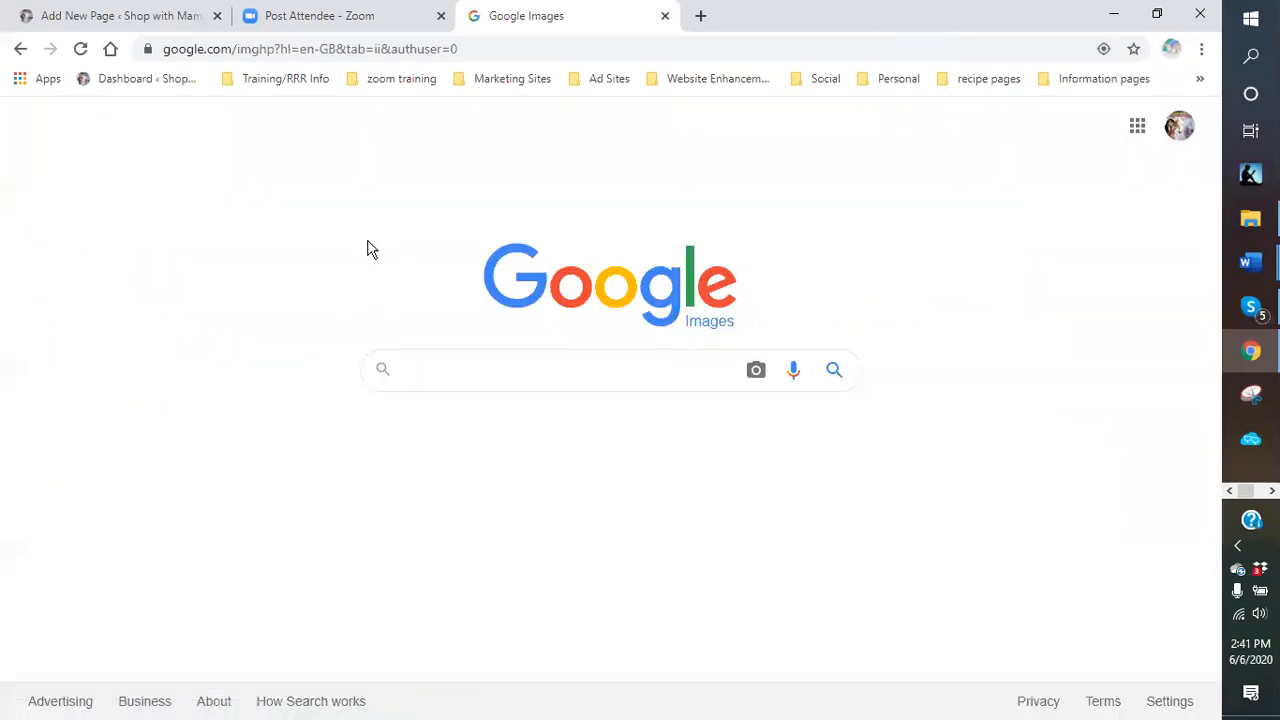
left_click(470, 376)
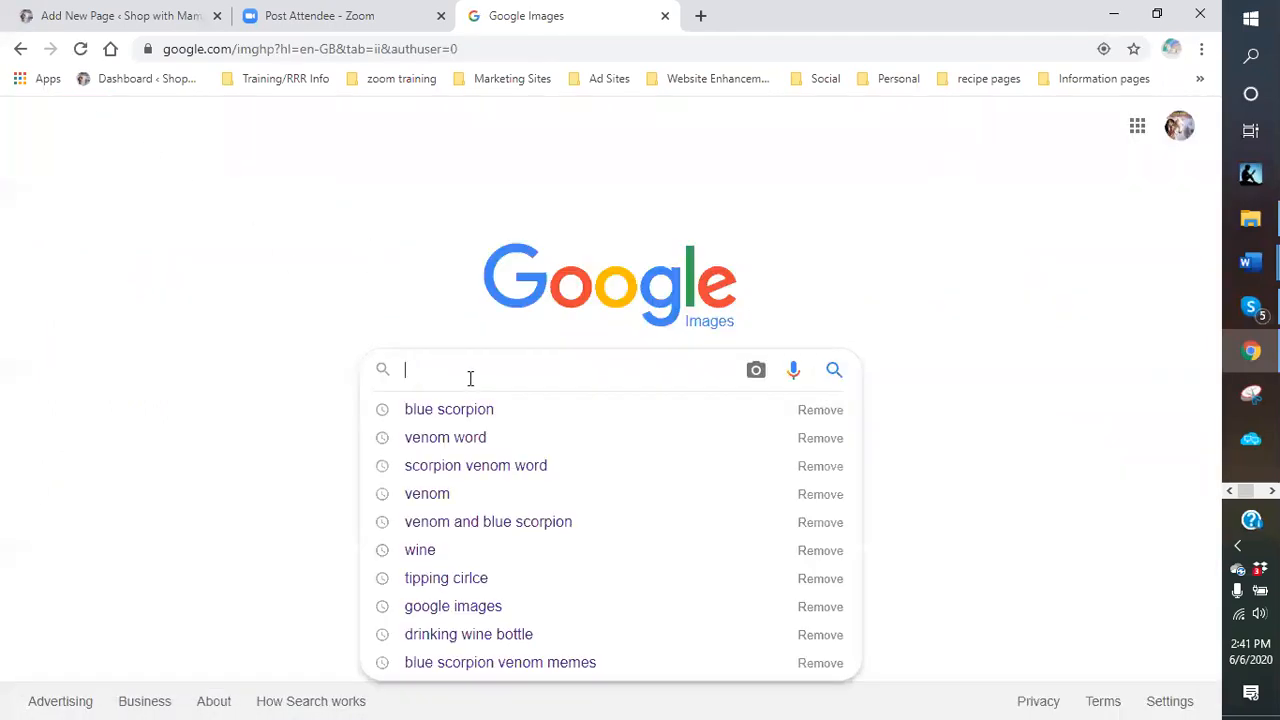
left_click(487, 411)
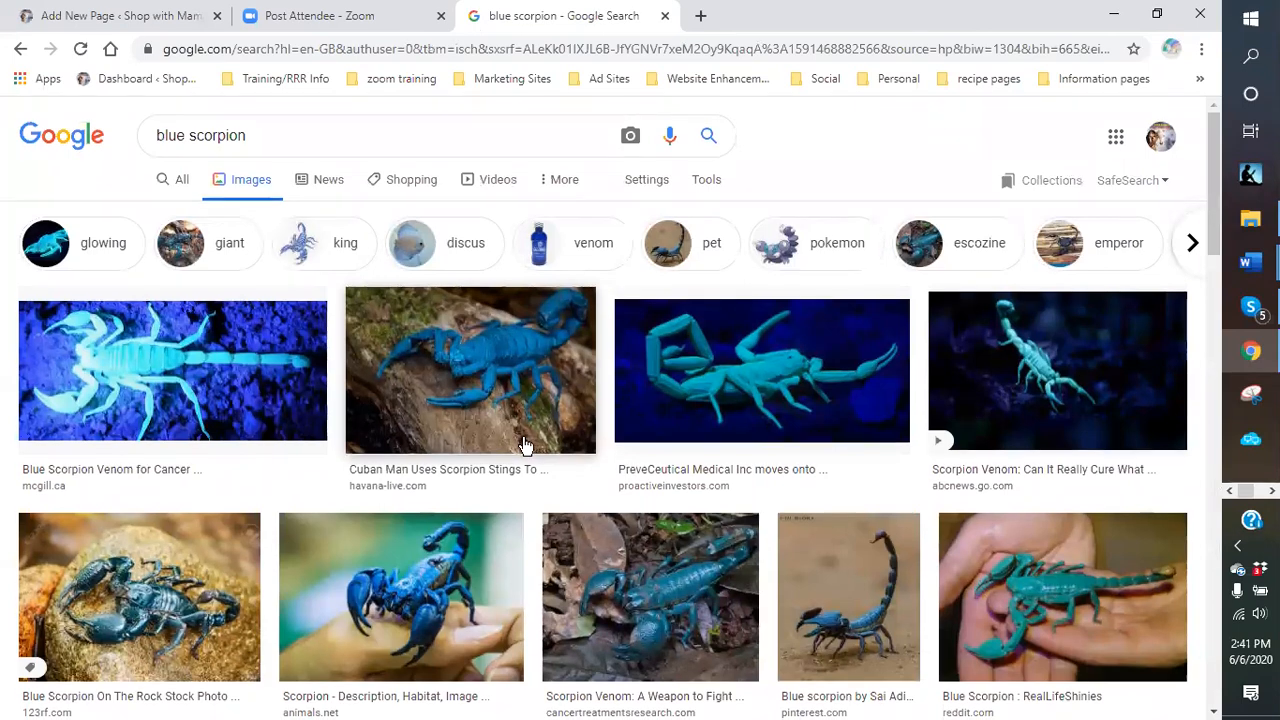
scroll(527, 444, "down", 3)
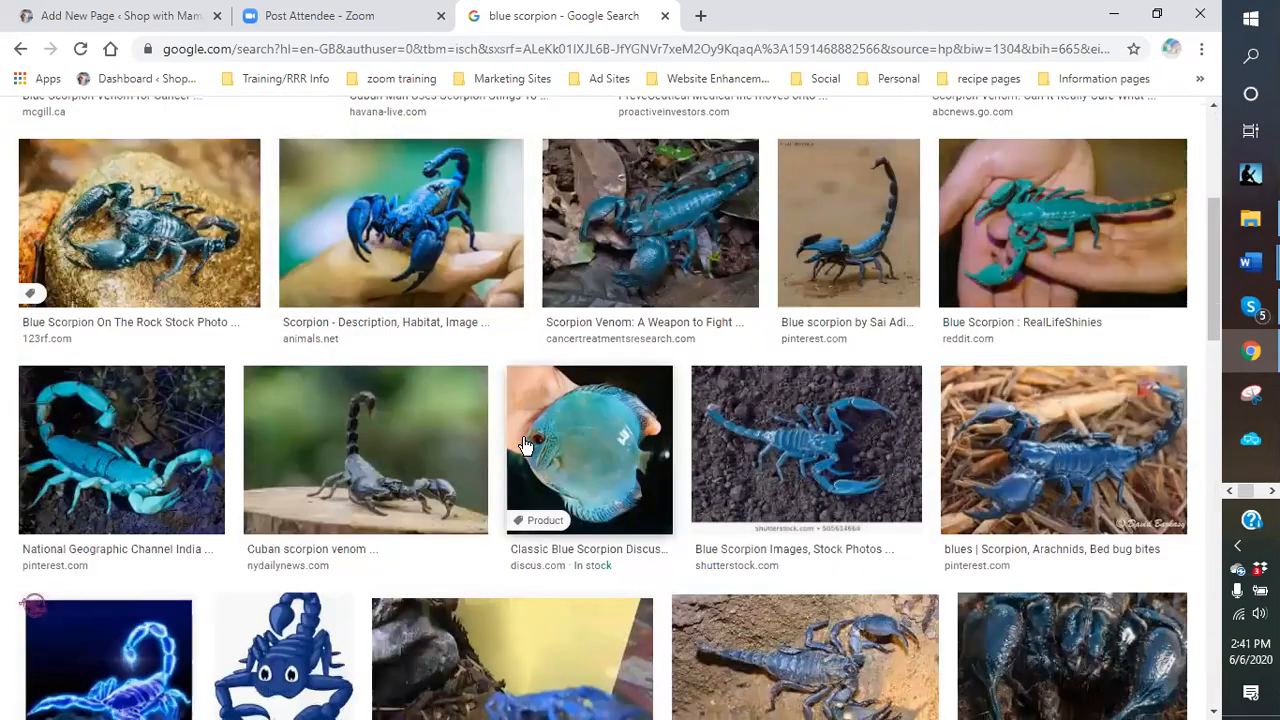
scroll(527, 444, "down", 3)
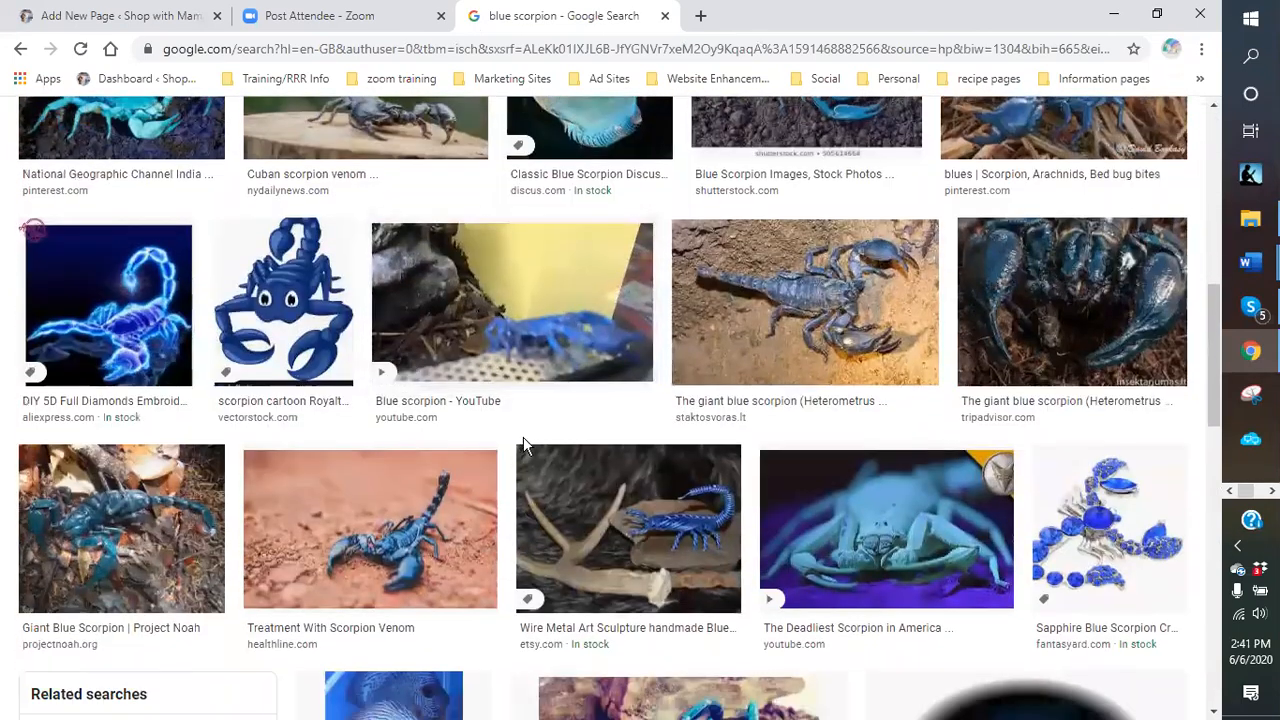
scroll(525, 444, "down", 2)
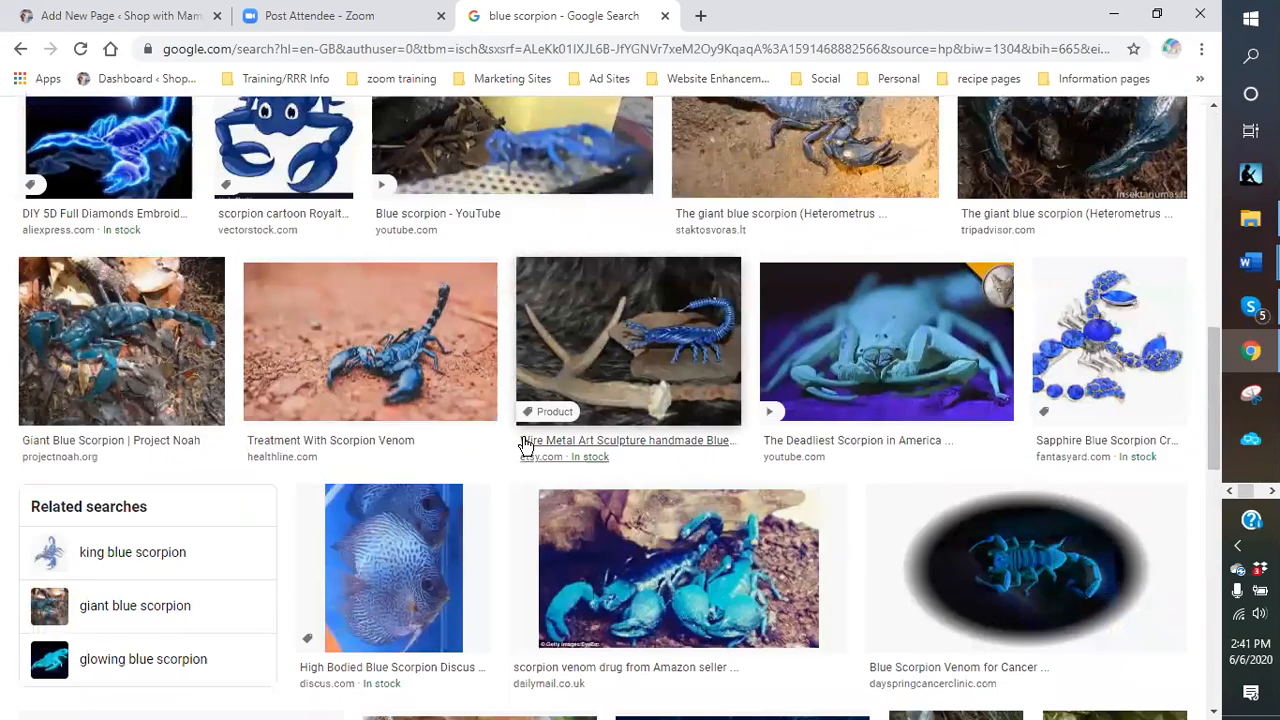
scroll(525, 444, "down", 4)
scroll(525, 444, "down", 2)
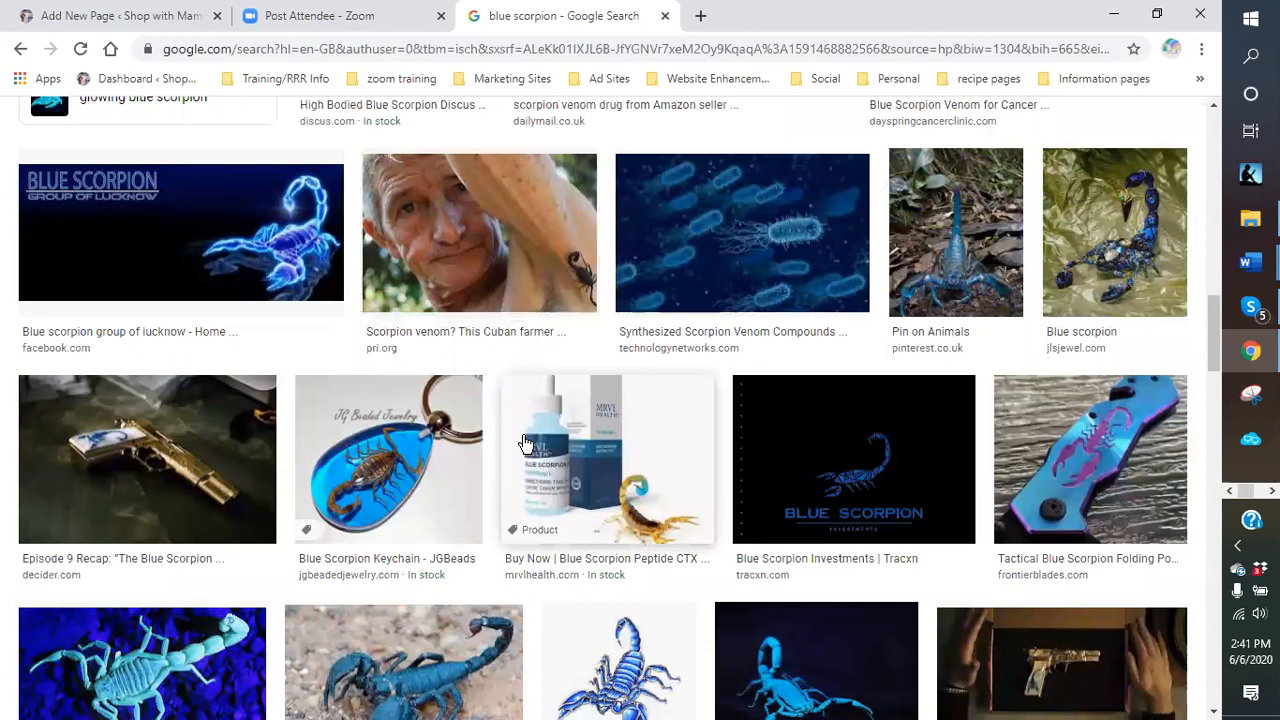
scroll(520, 444, "up", 2)
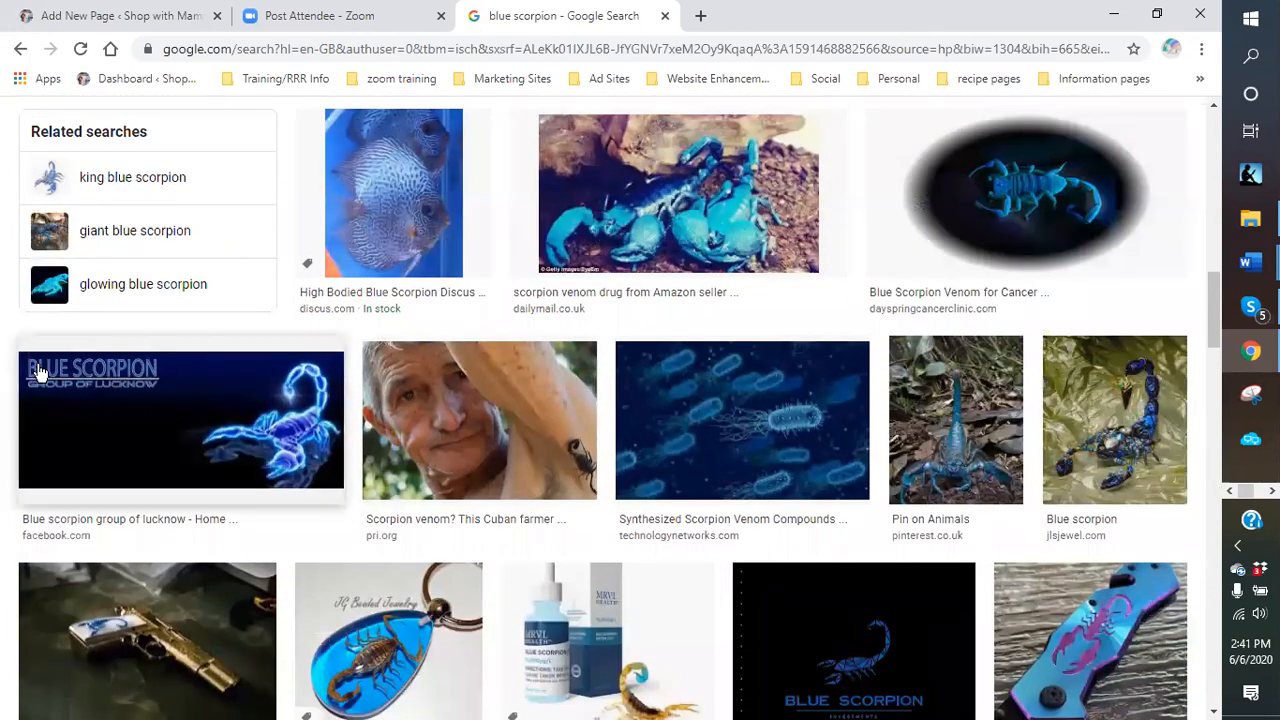
scroll(912, 618, "down", 1)
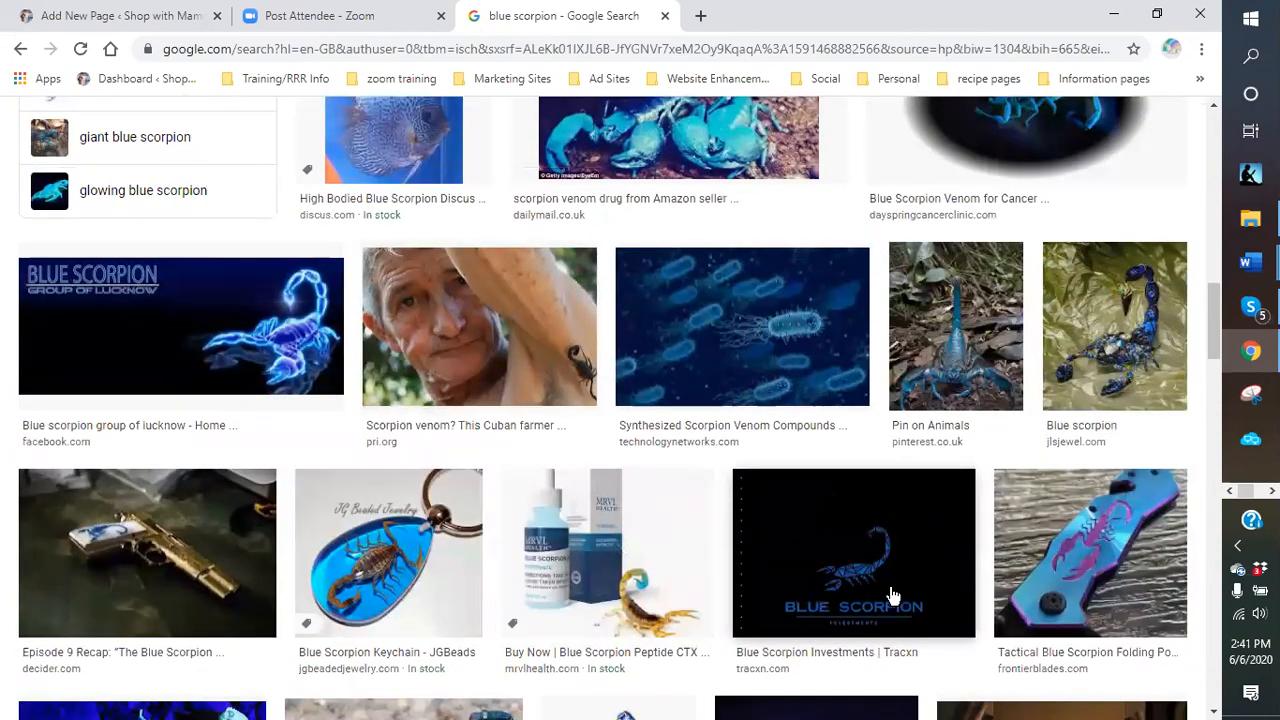
scroll(893, 594, "up", 1)
scroll(609, 466, "up", 2)
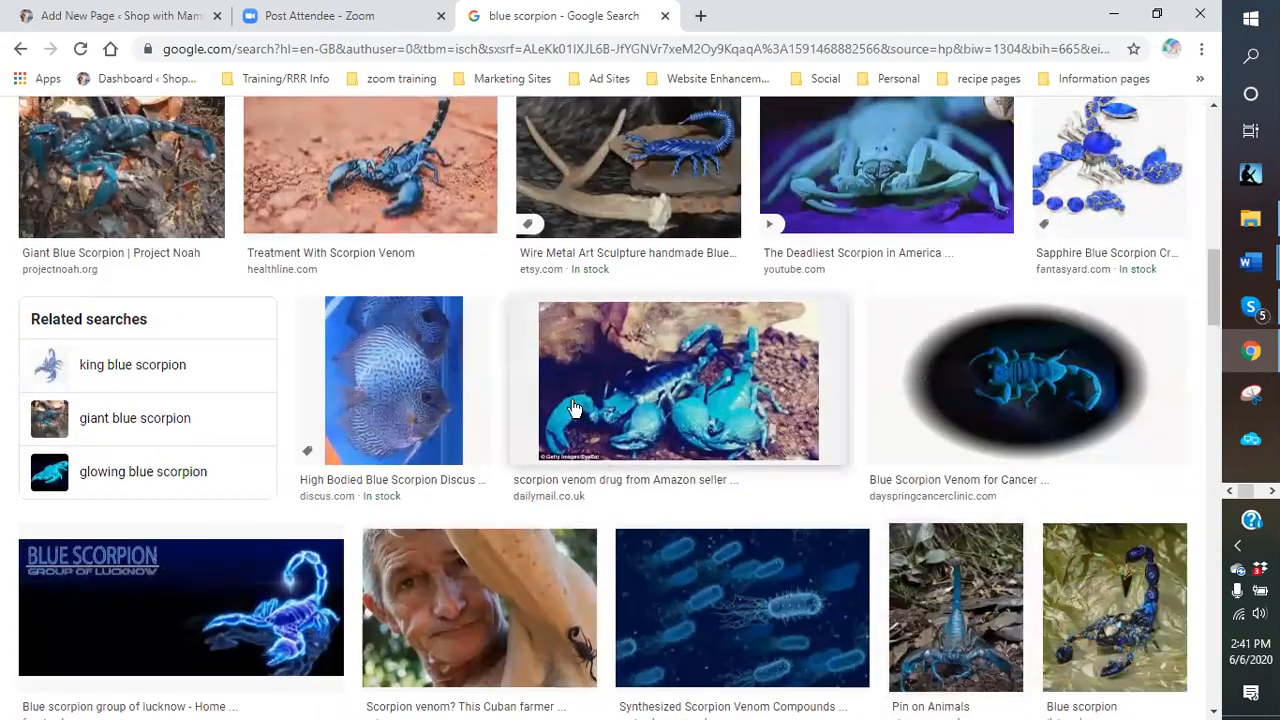
scroll(569, 403, "up", 2)
scroll(643, 376, "up", 3)
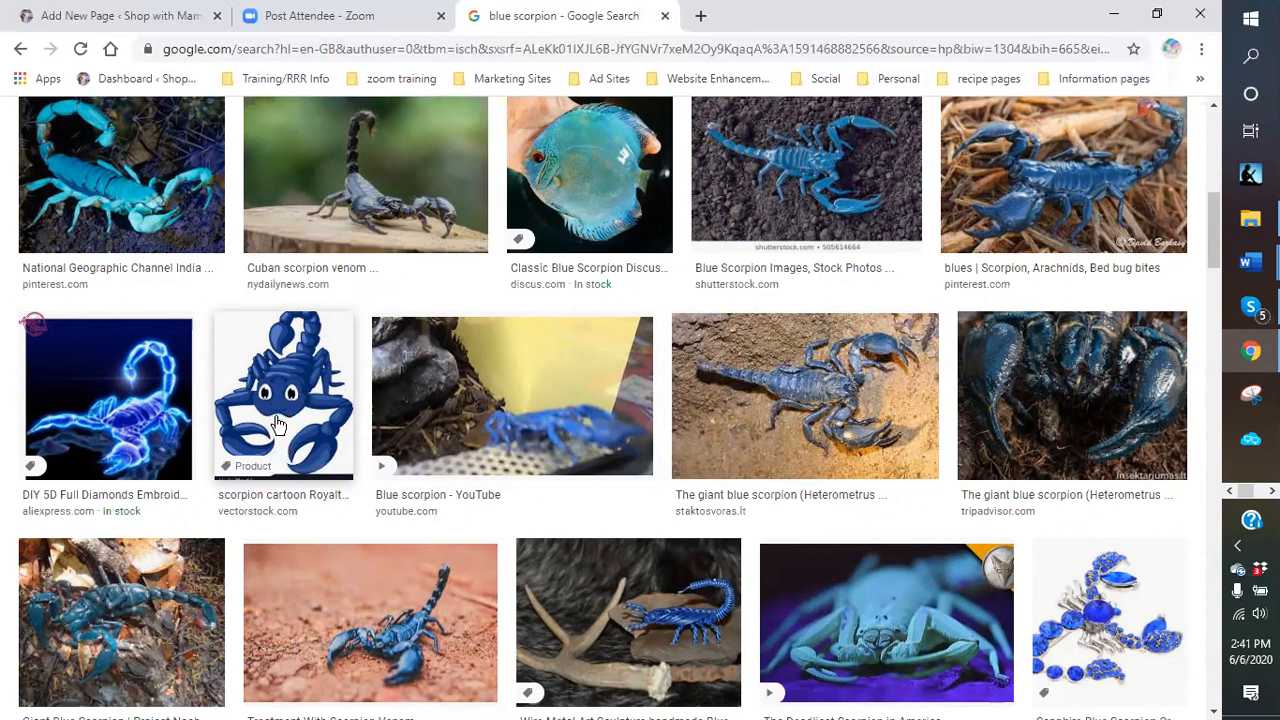
scroll(278, 425, "down", 10)
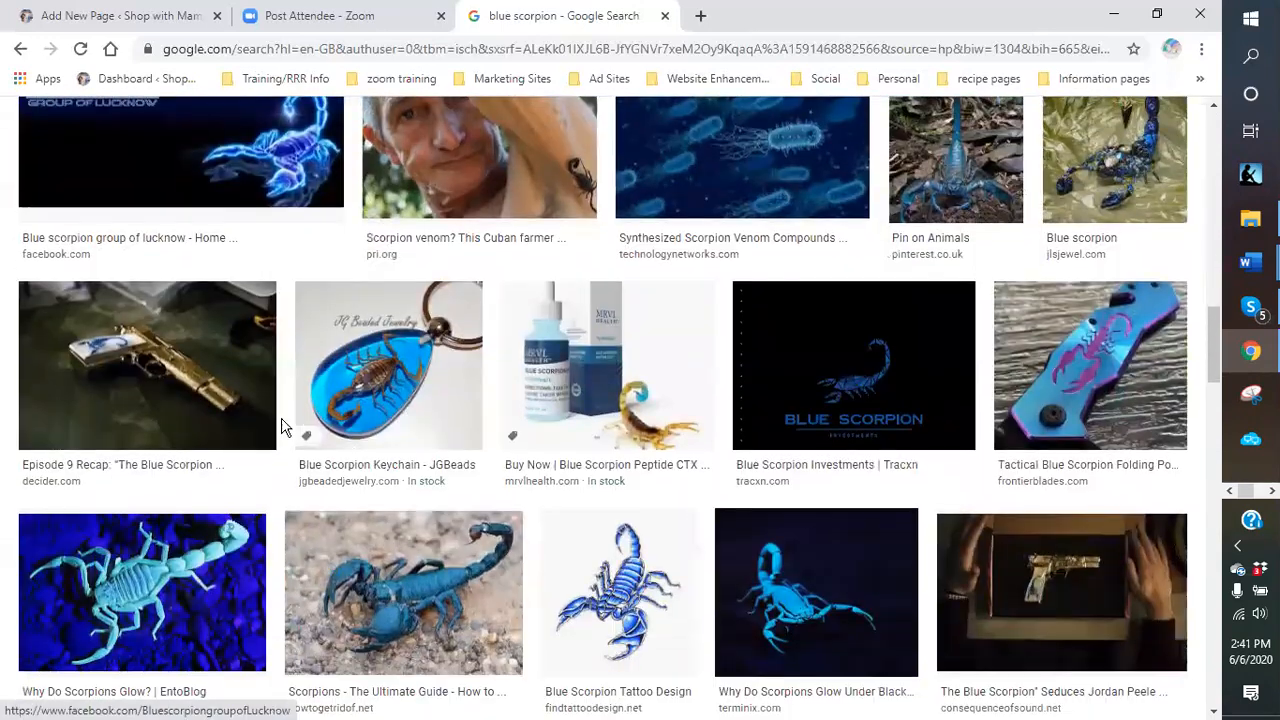
scroll(281, 425, "down", 1)
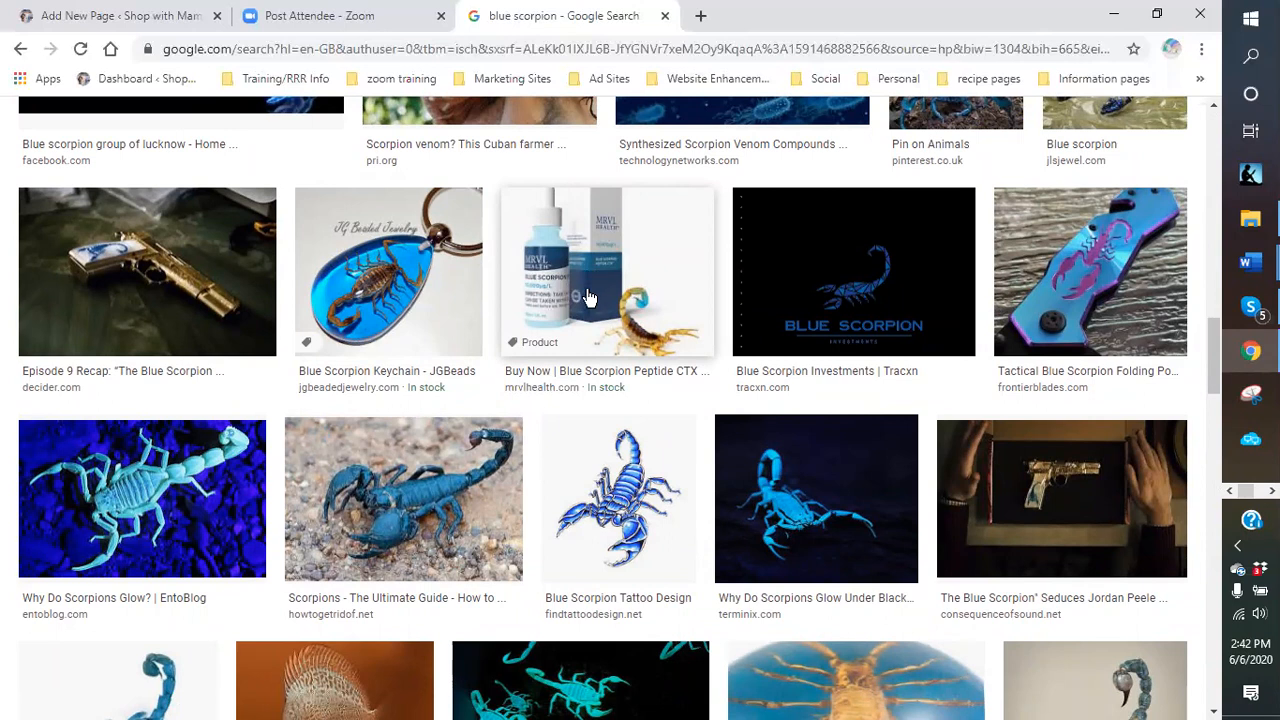
scroll(590, 302, "down", 1)
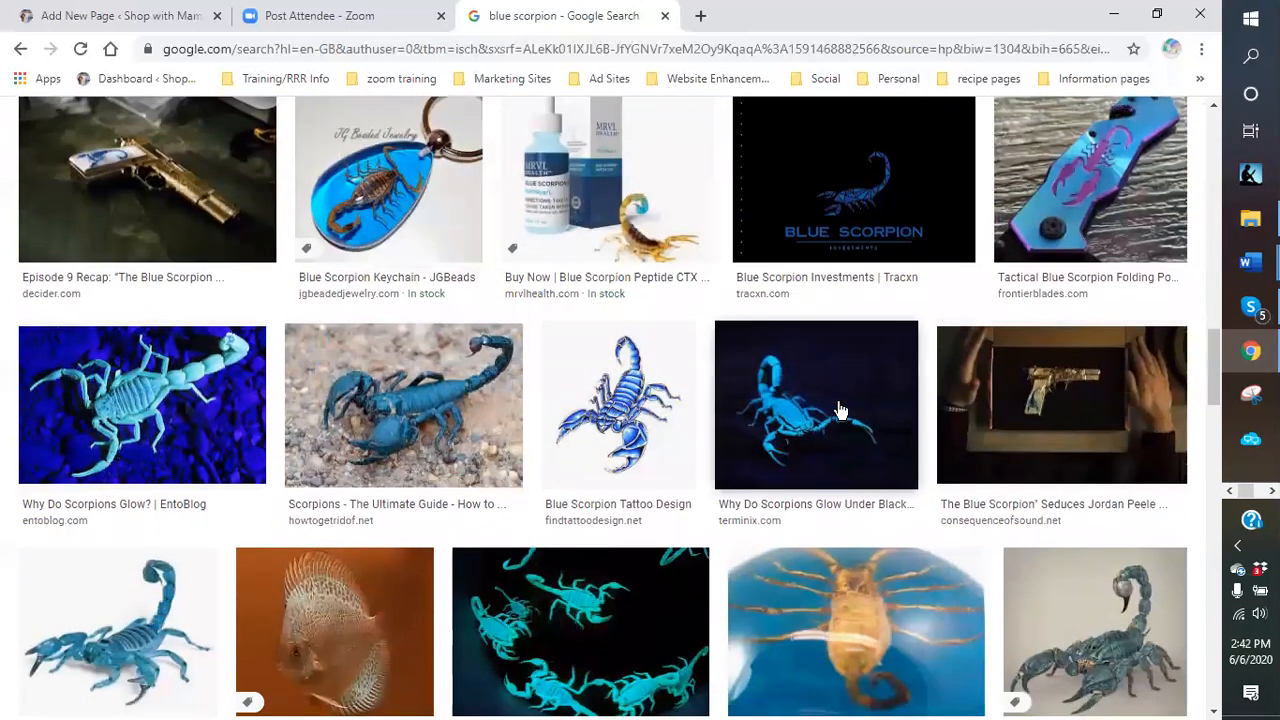
scroll(523, 403, "down", 2)
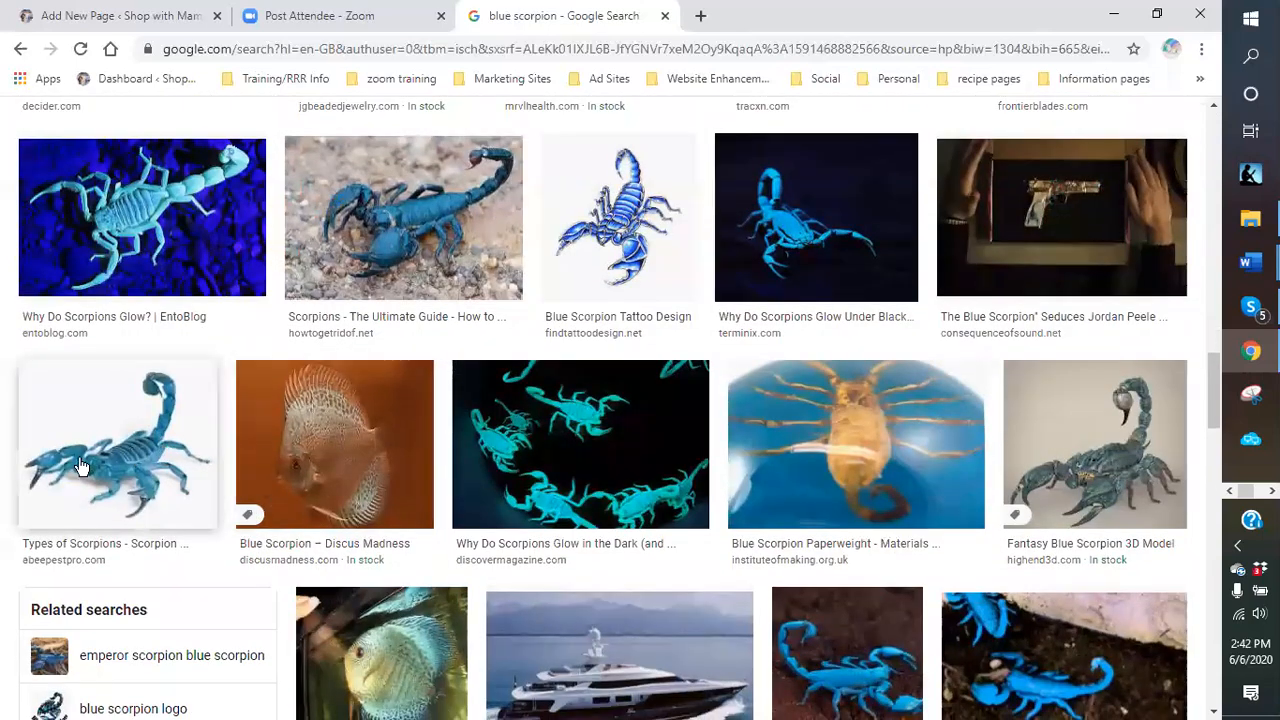
scroll(536, 368, "up", 10)
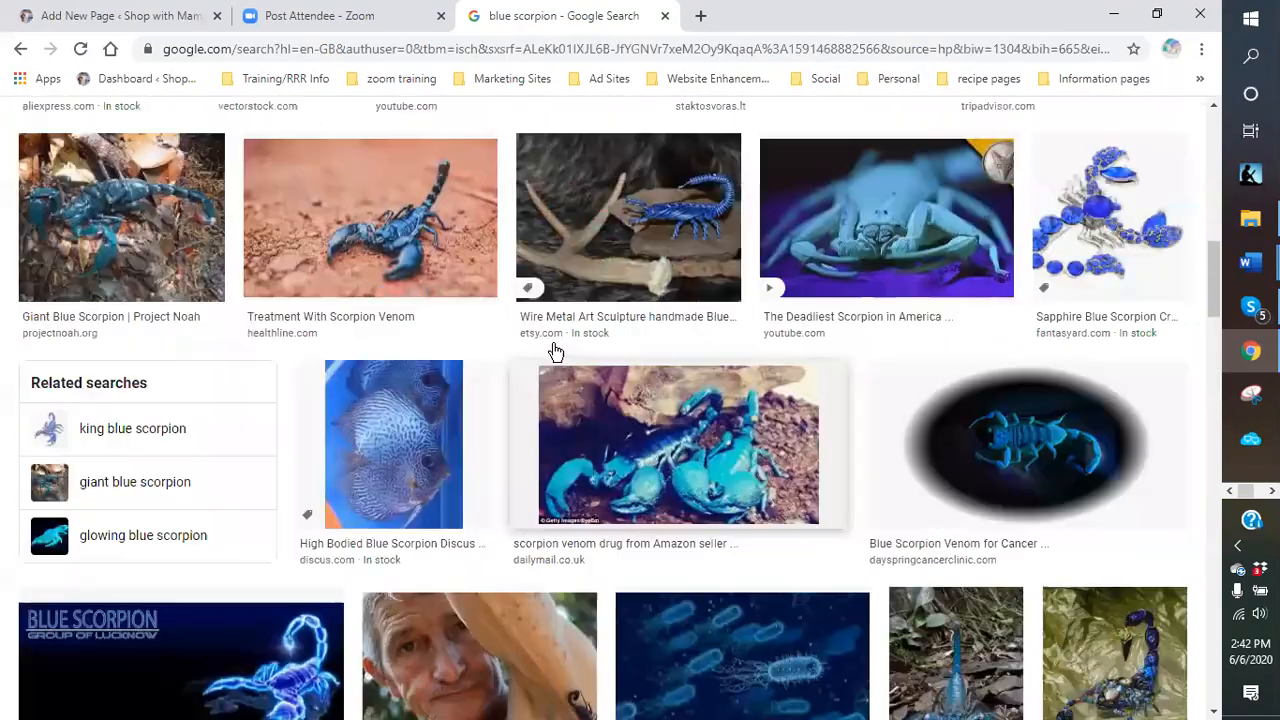
scroll(460, 363, "up", 6)
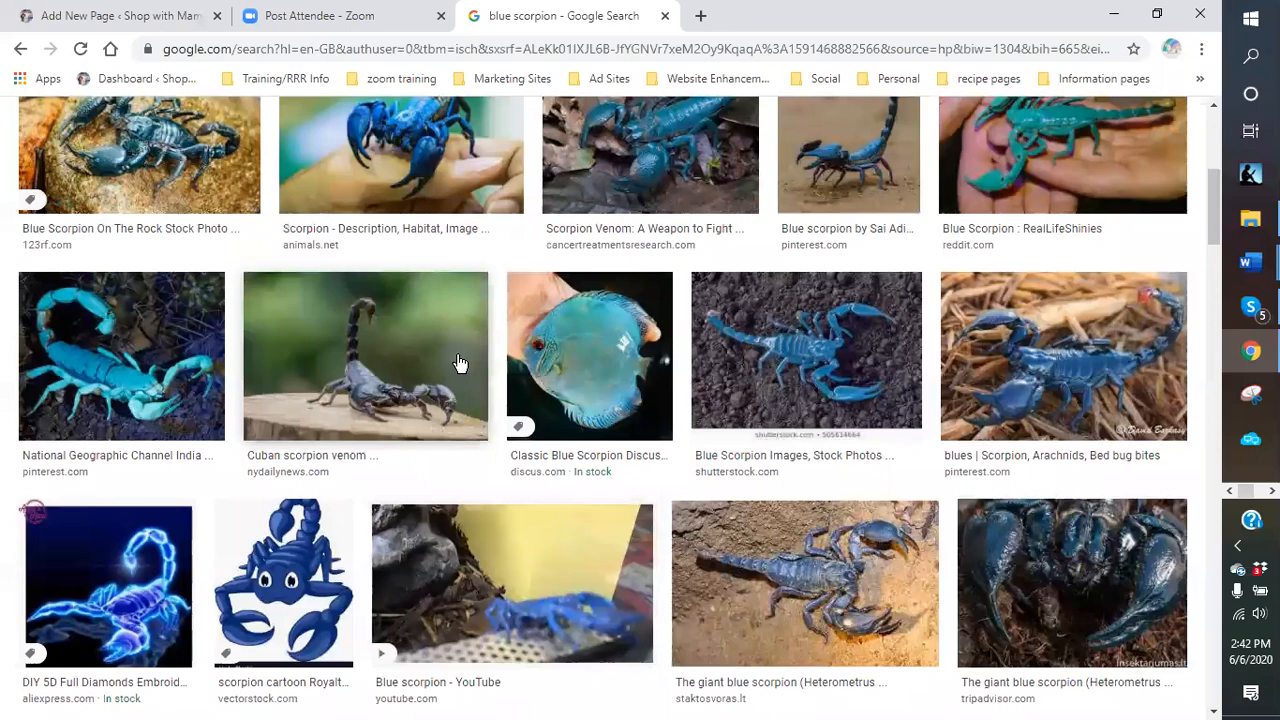
scroll(460, 363, "up", 5)
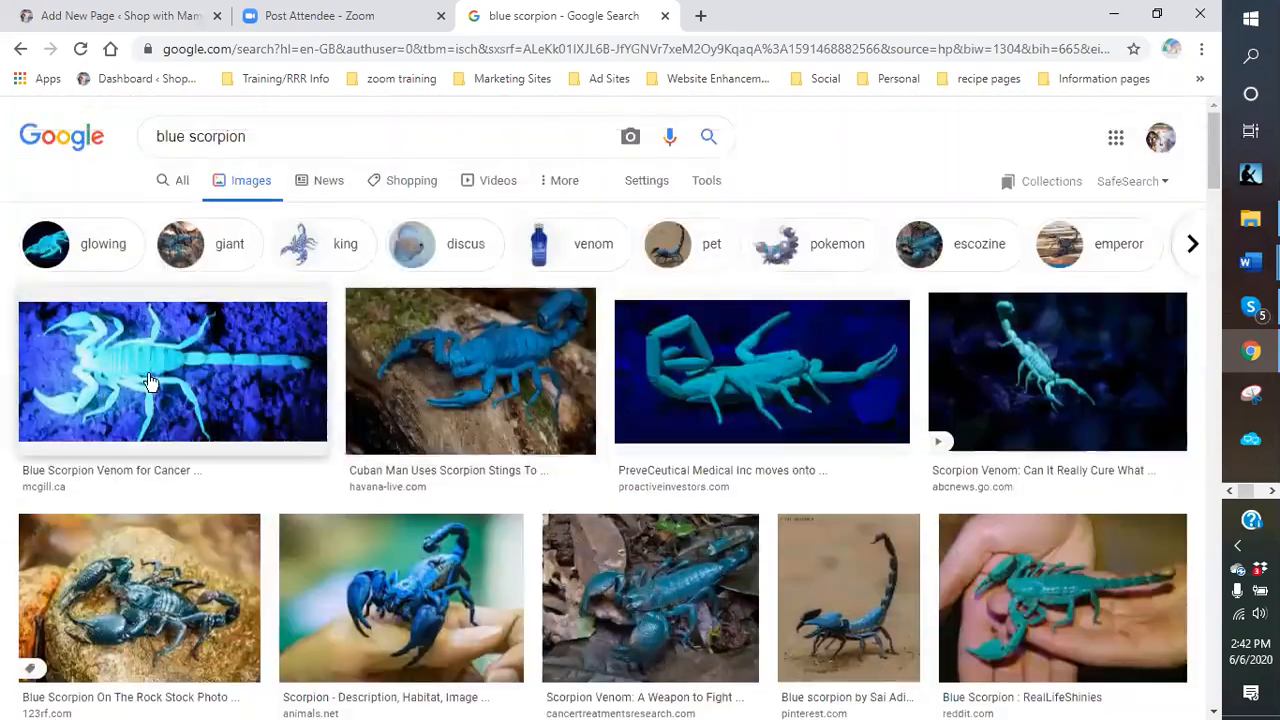
scroll(158, 368, "down", 11)
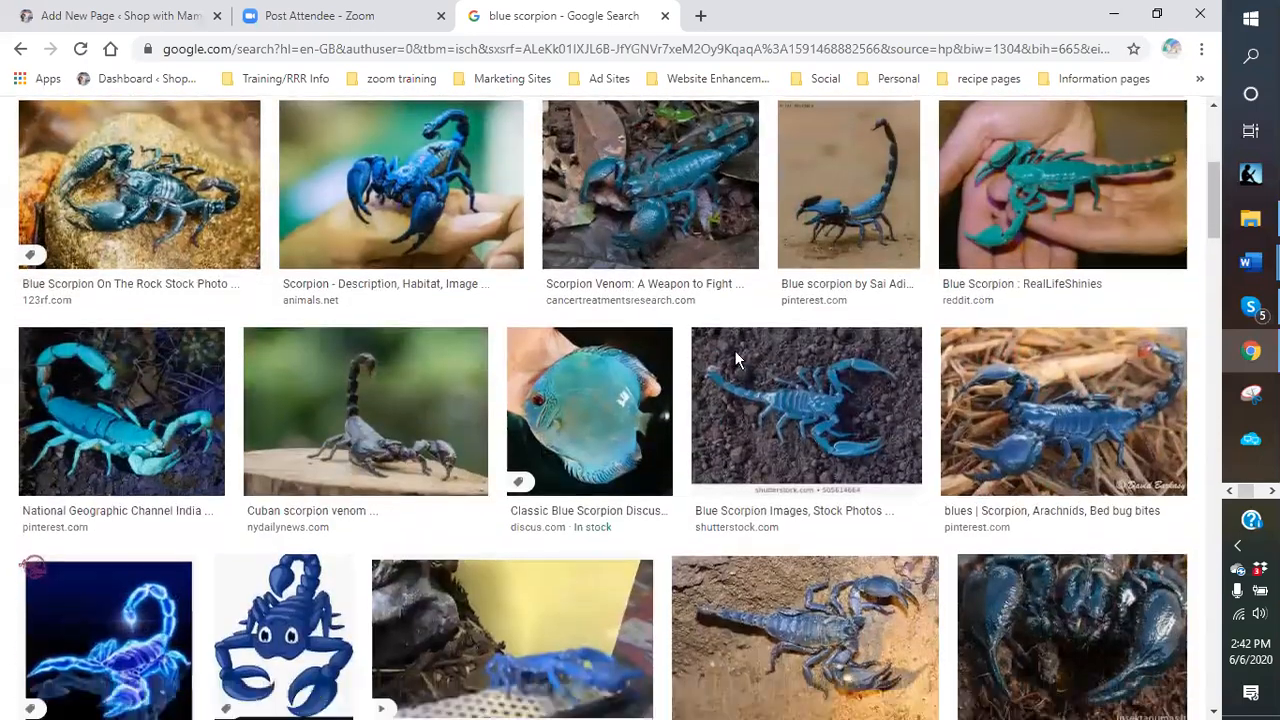
scroll(829, 331, "down", 2)
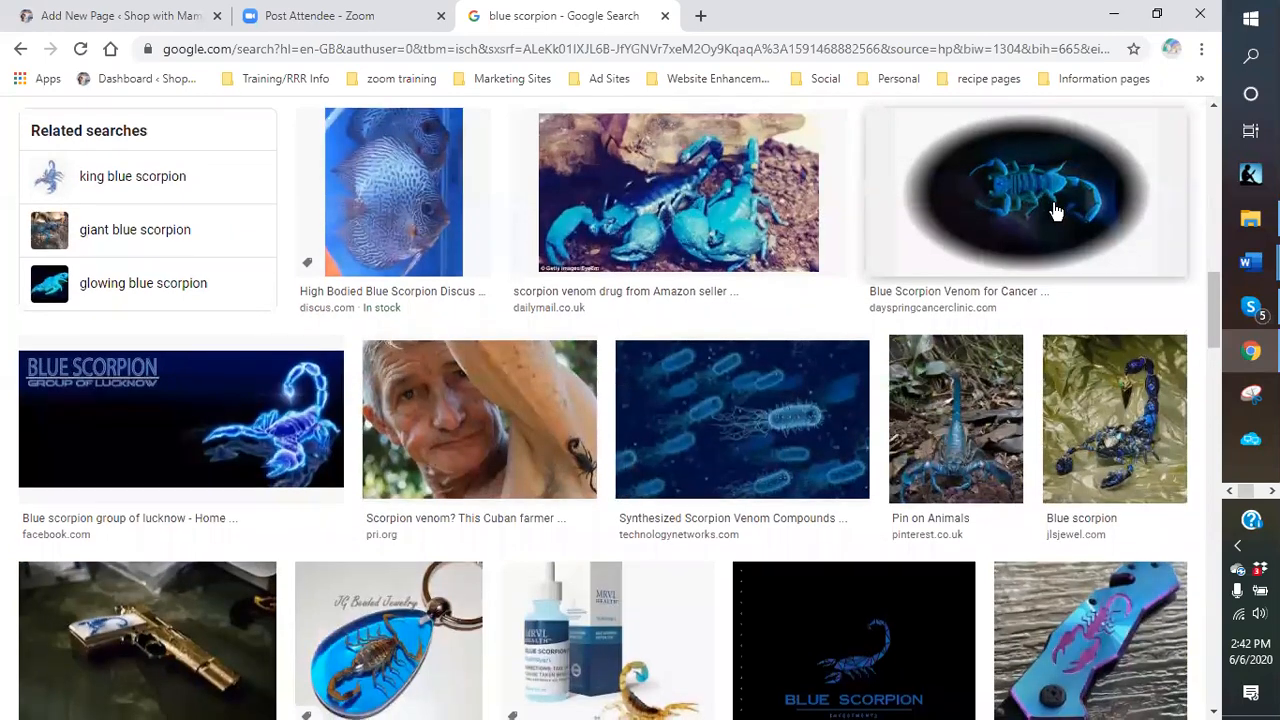
scroll(1058, 210, "down", 6)
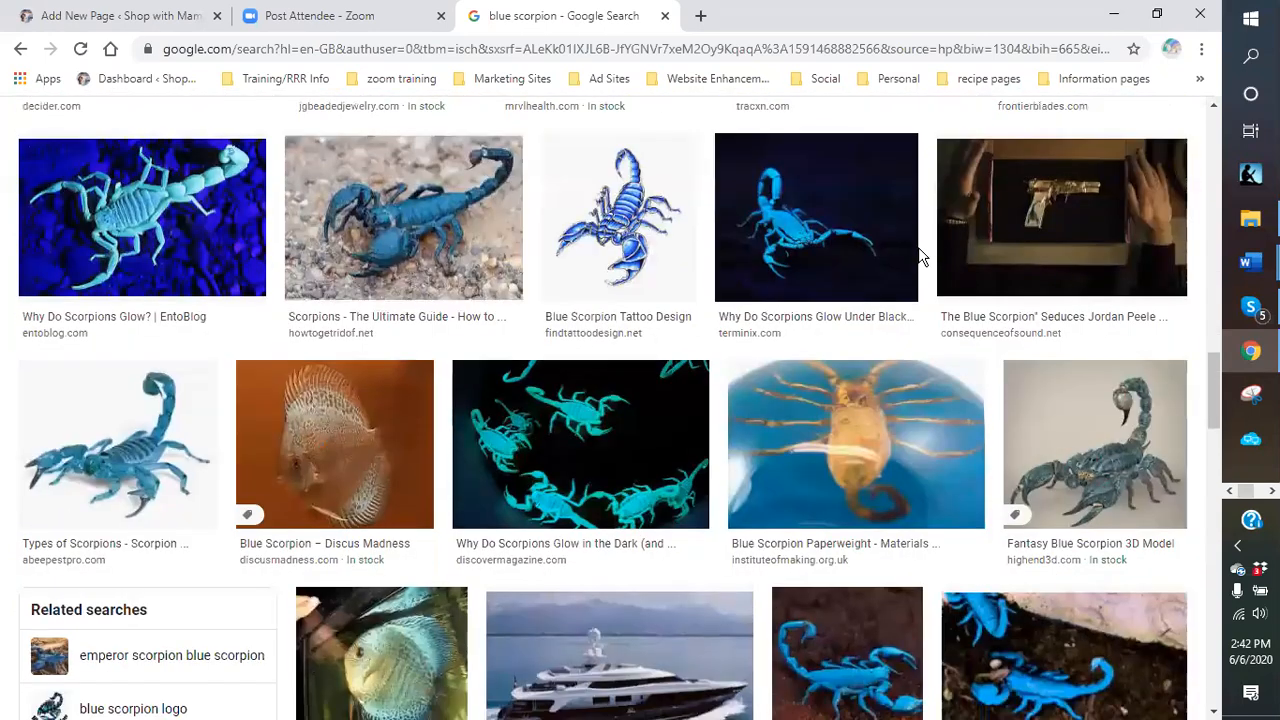
Save the glowing scorpion-on-black image to Dropbox > blogging pictures > blue venom.
right_click(778, 258)
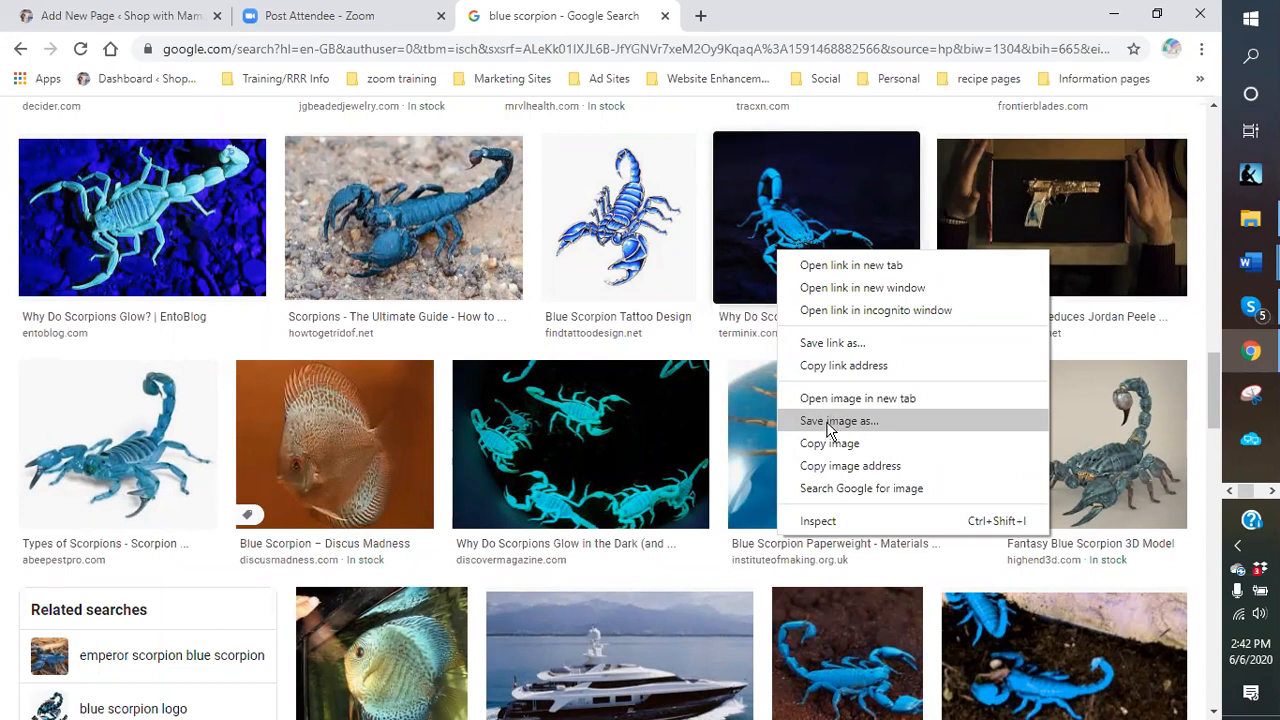
left_click(830, 421)
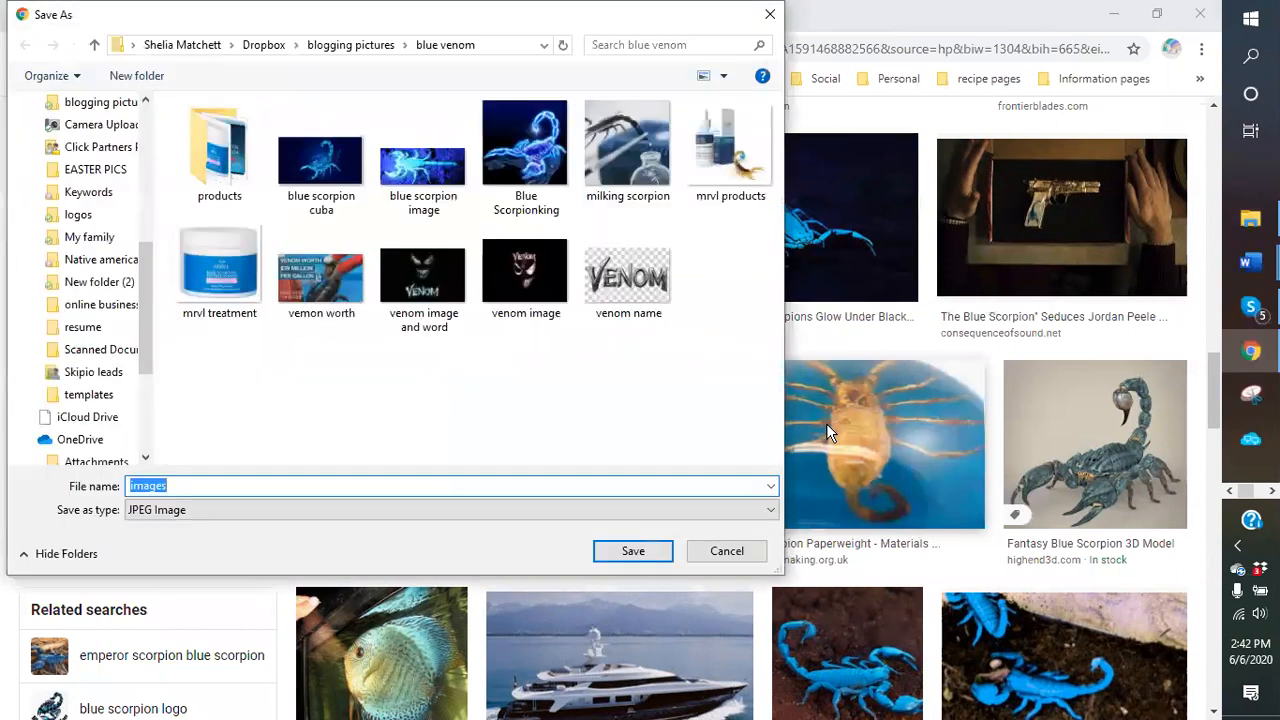
left_click(259, 52)
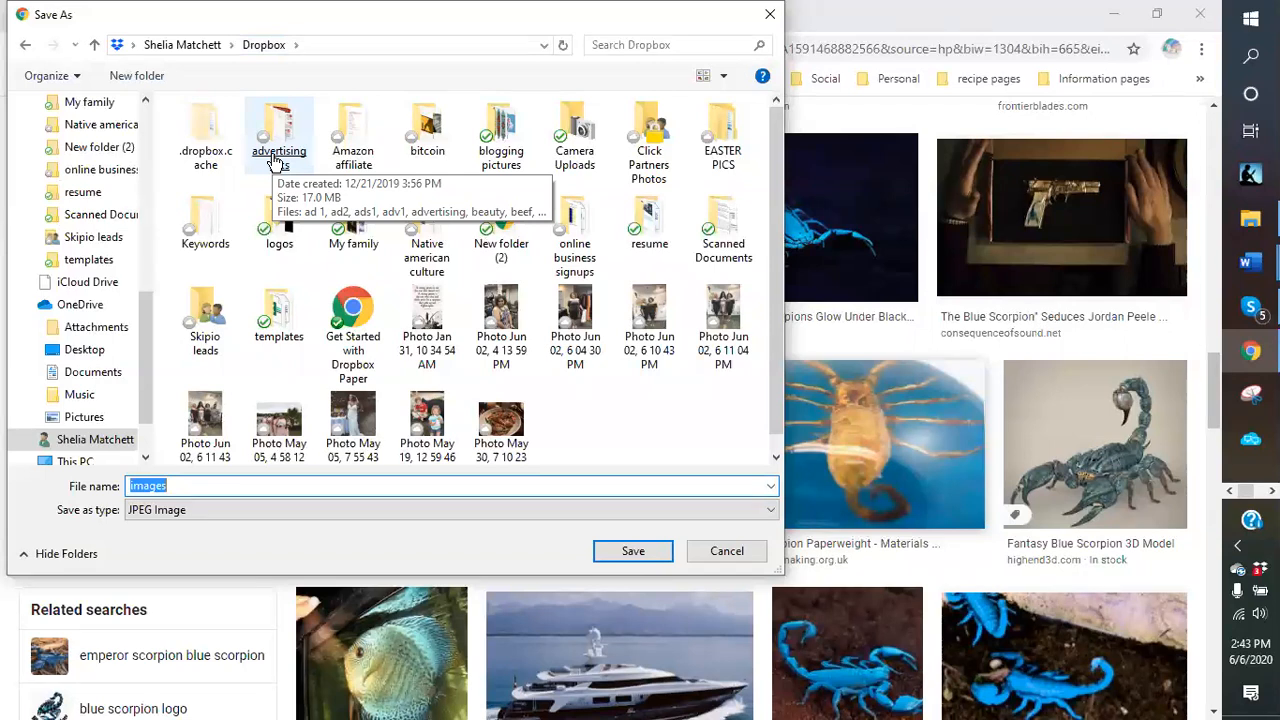
double_click(512, 163)
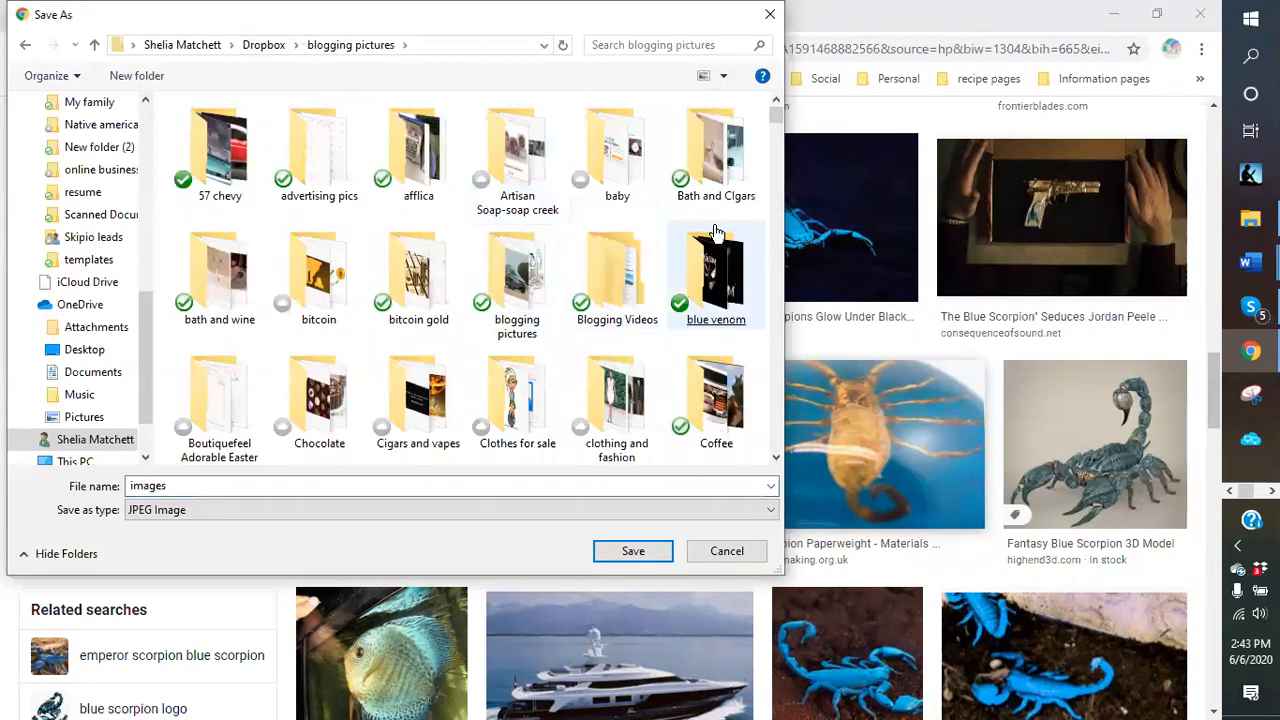
left_click(728, 298)
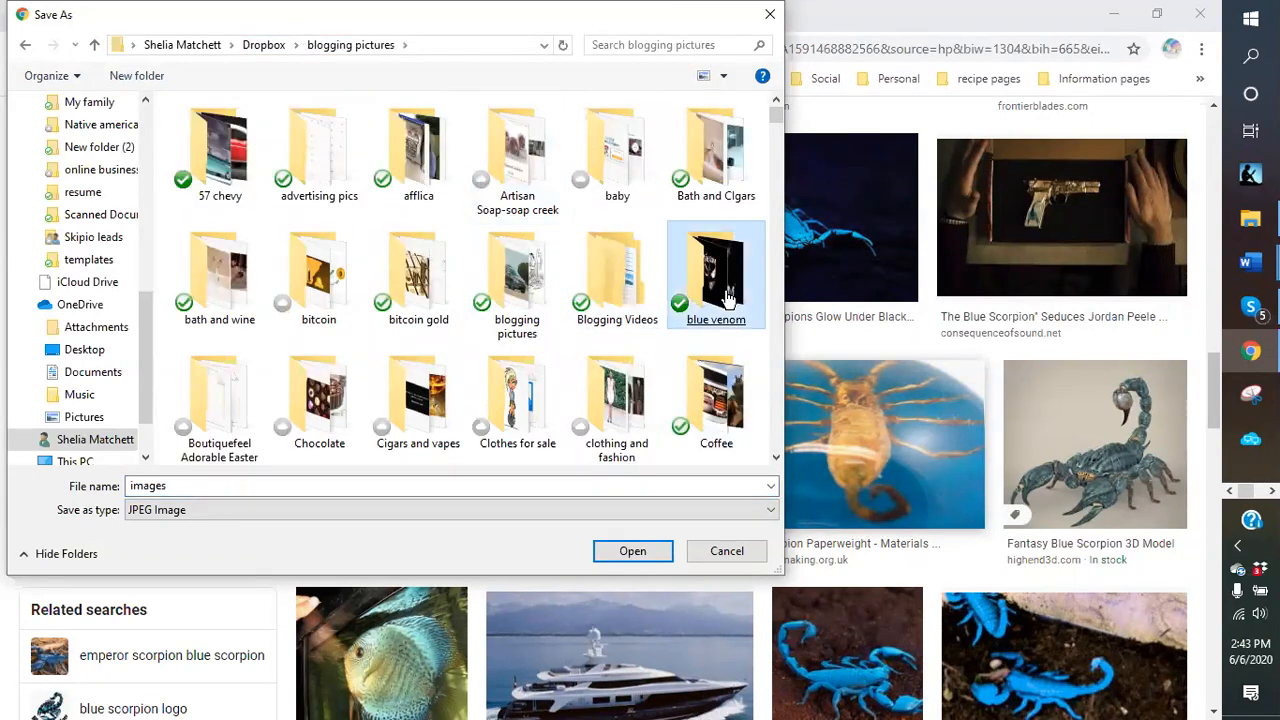
double_click(722, 288)
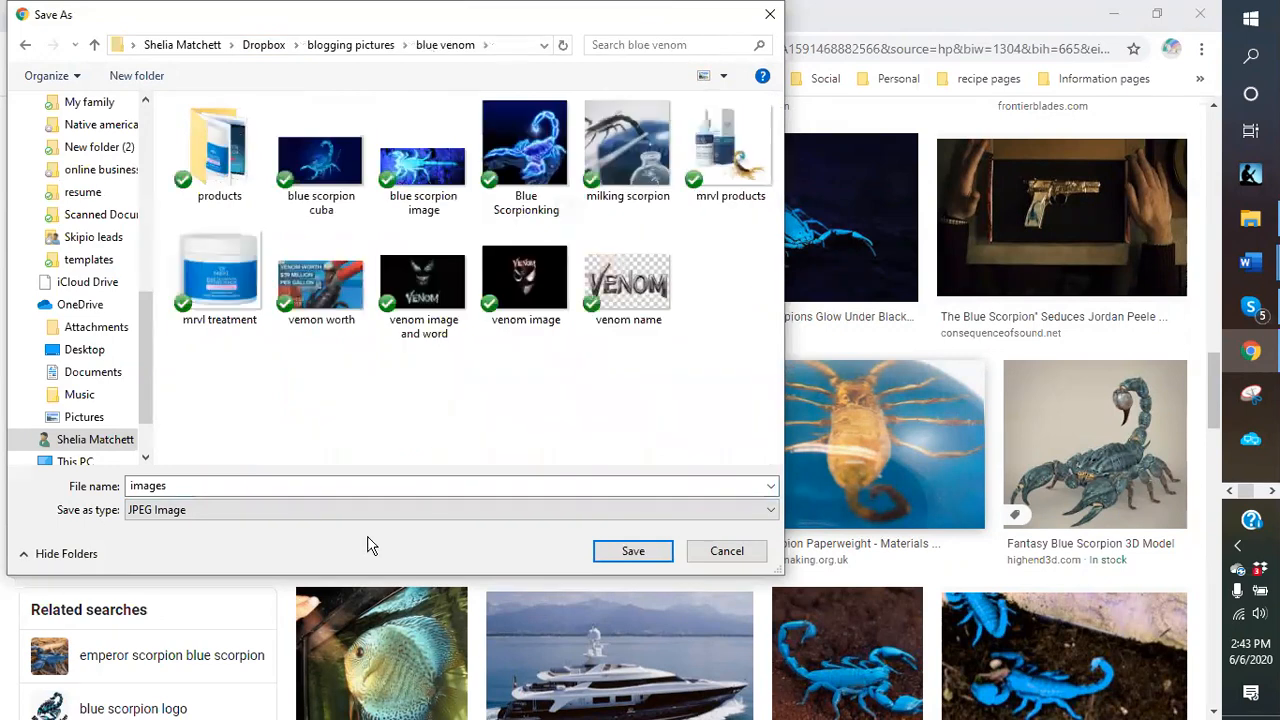
Name the file 'blue scorpion black drop' and save it.
double_click(217, 485)
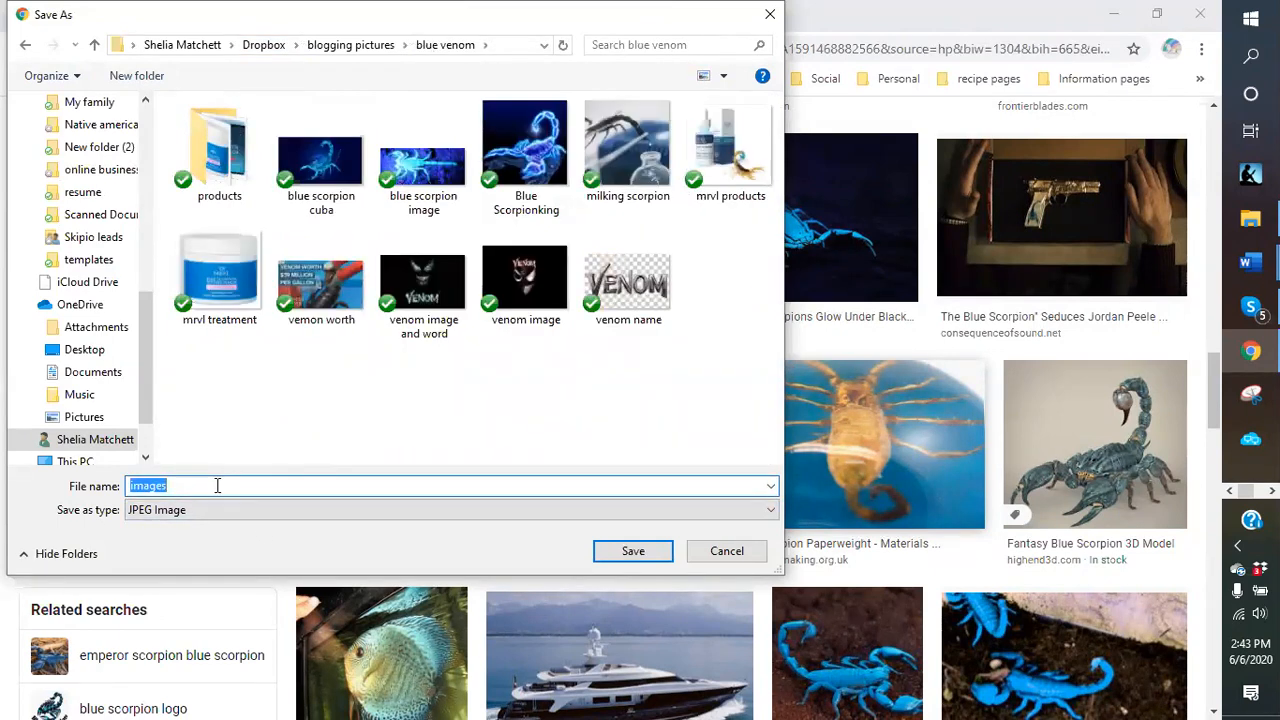
type("blu")
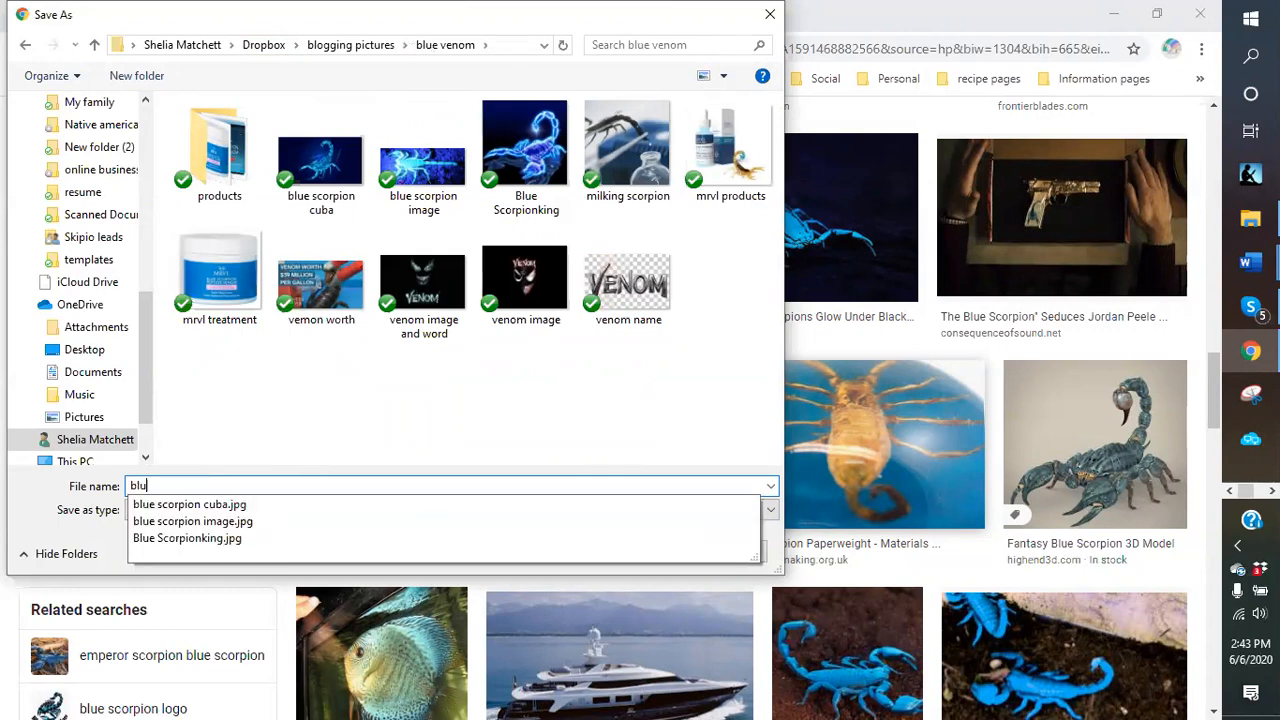
type("e scro")
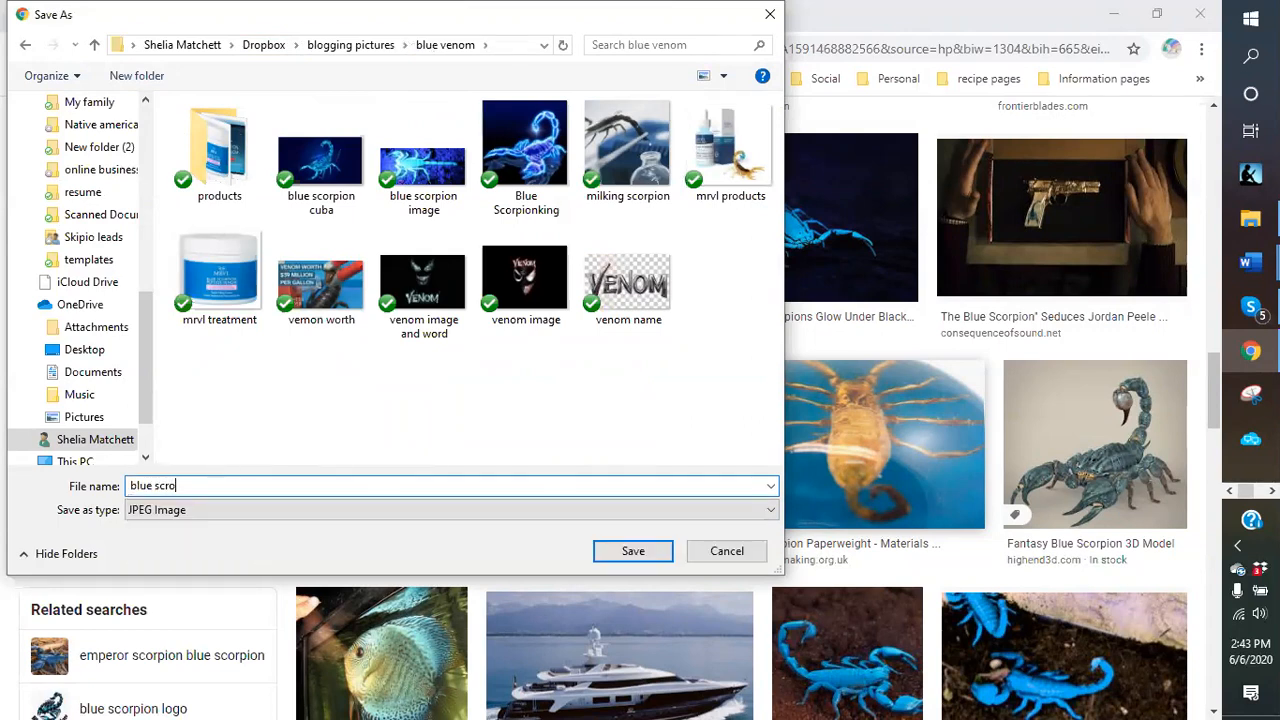
key("BackSpace")
key("BackSpace")
type("oprion")
key("BackSpace")
key("BackSpace")
key("BackSpace")
key("BackSpace")
type("rpion black drop")
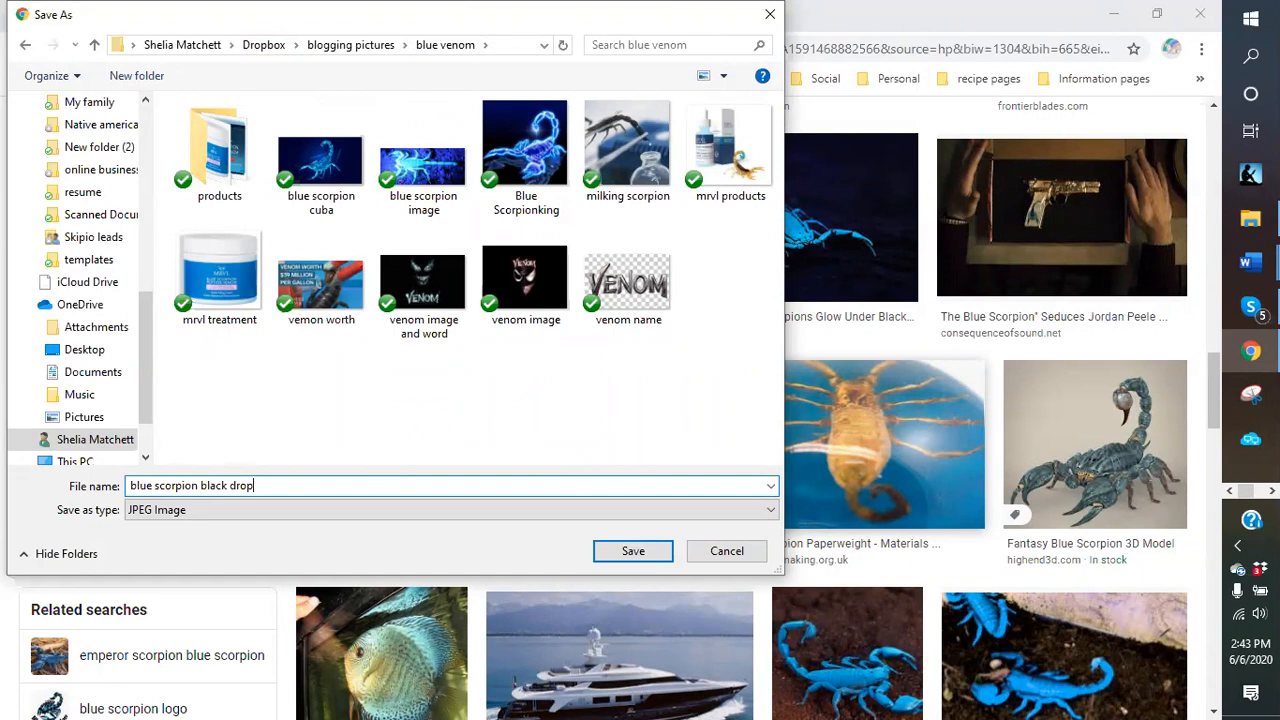
key("Return")
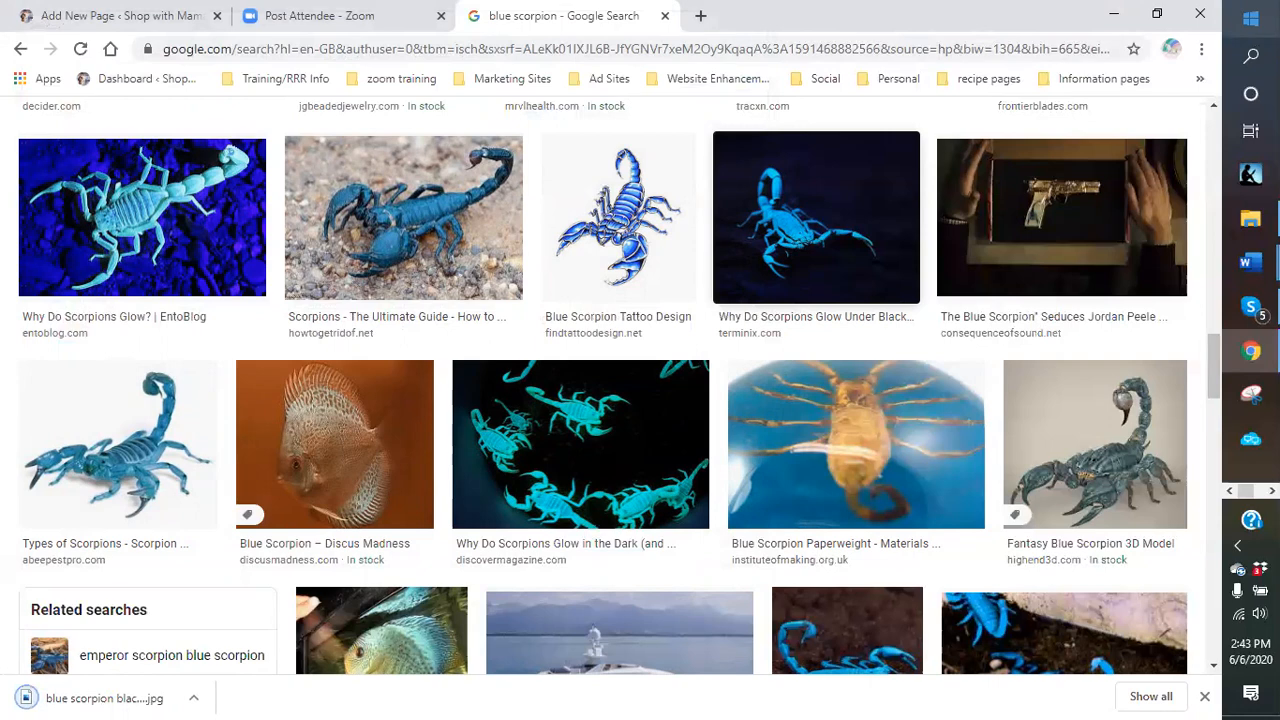
Scroll far down the blue scorpion results and right-click the glowing blue scorpion thumbnail.
scroll(610, 380, "down", 6)
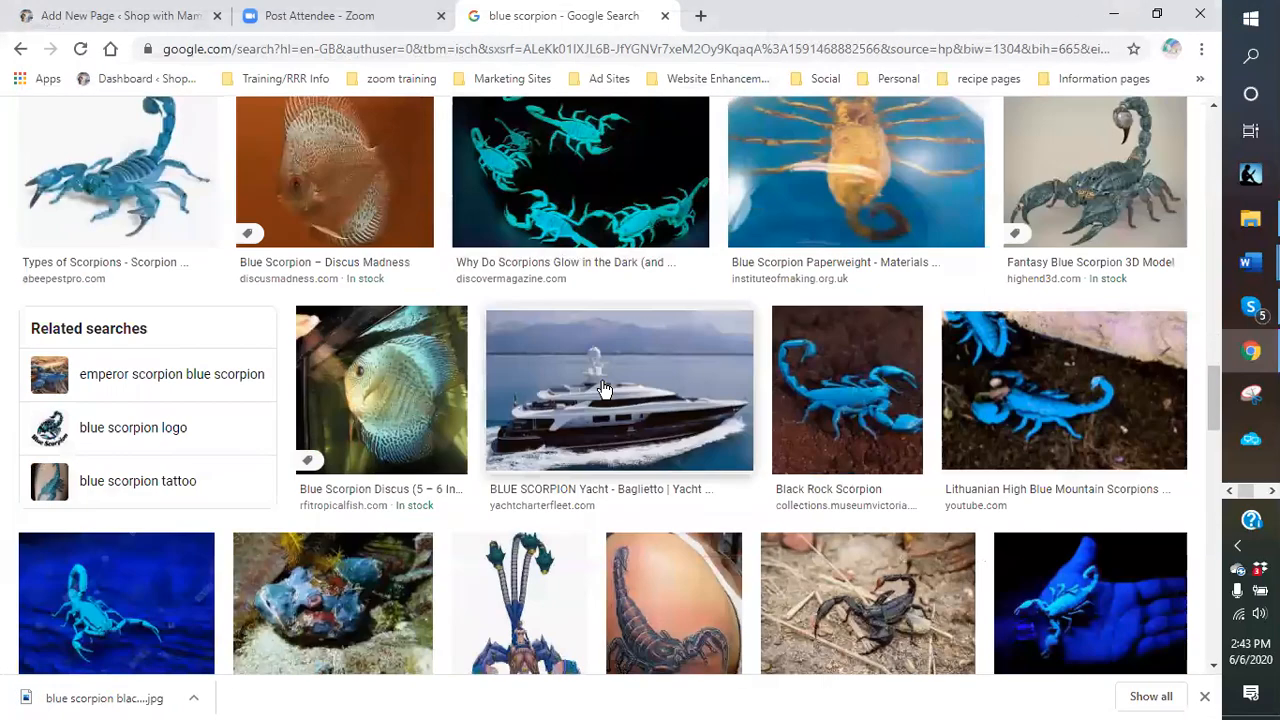
scroll(603, 390, "down", 6)
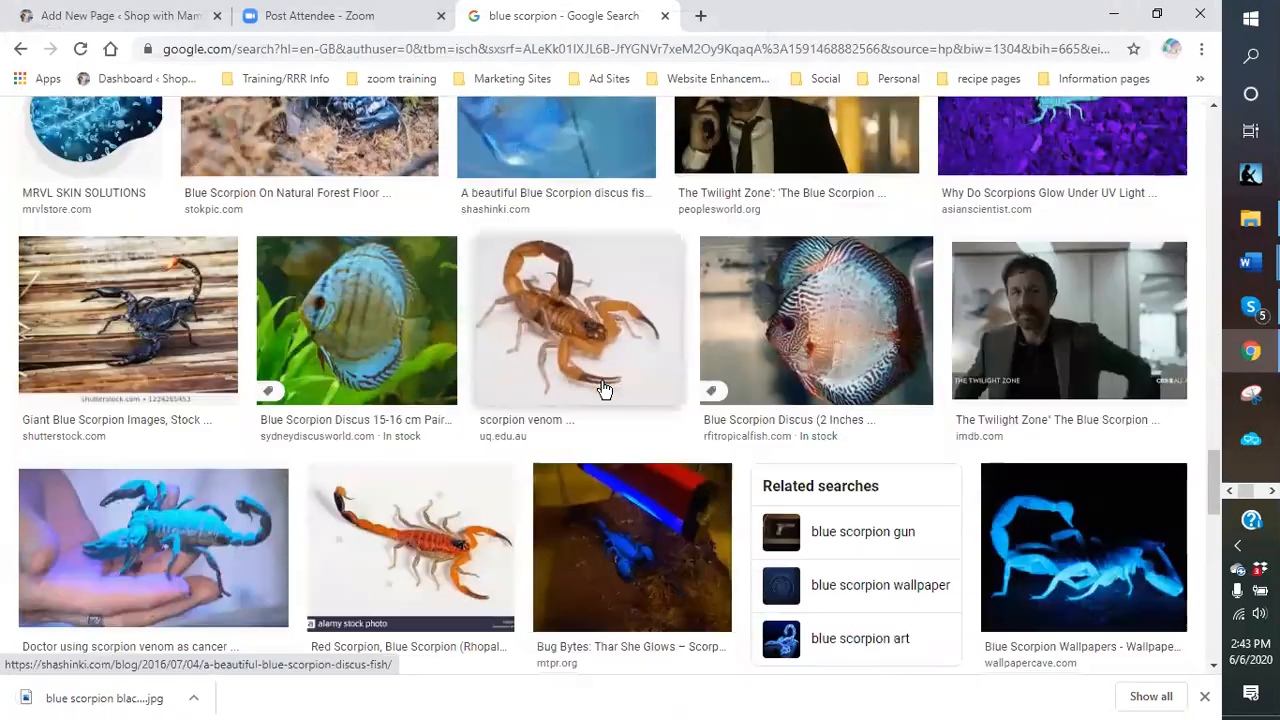
scroll(603, 390, "down", 3)
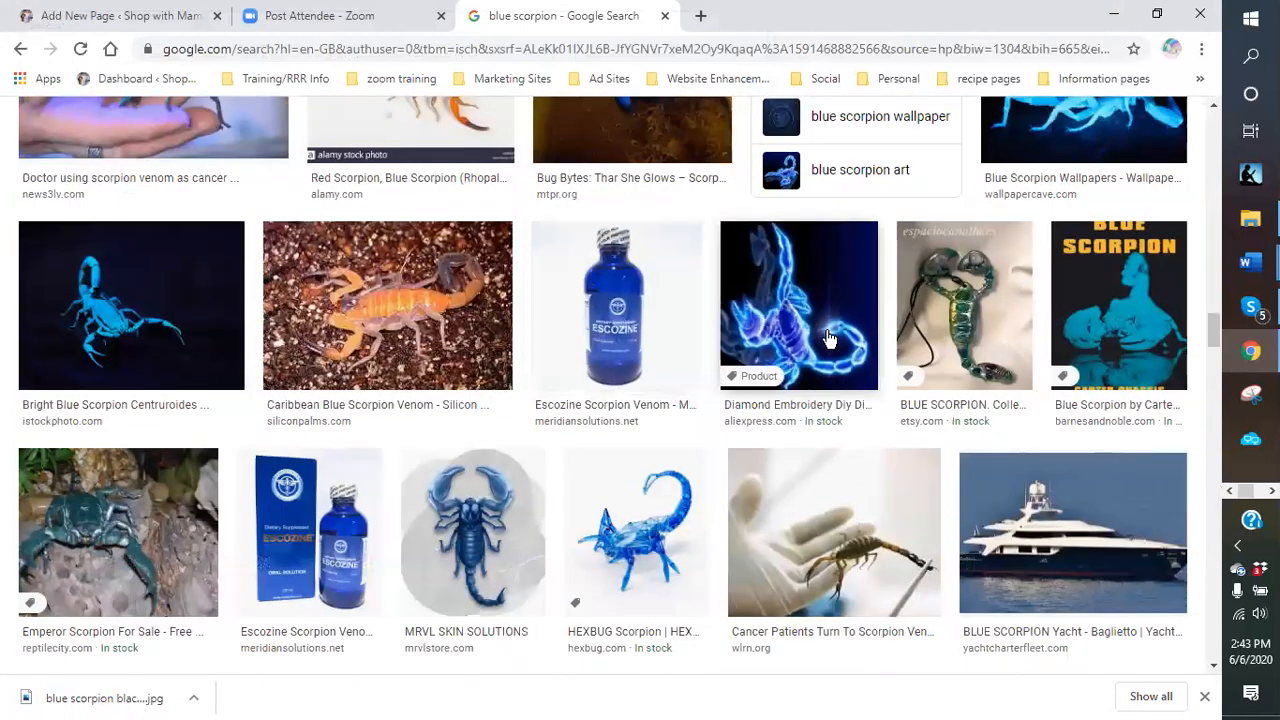
scroll(780, 362, "down", 2)
scroll(780, 362, "down", 1)
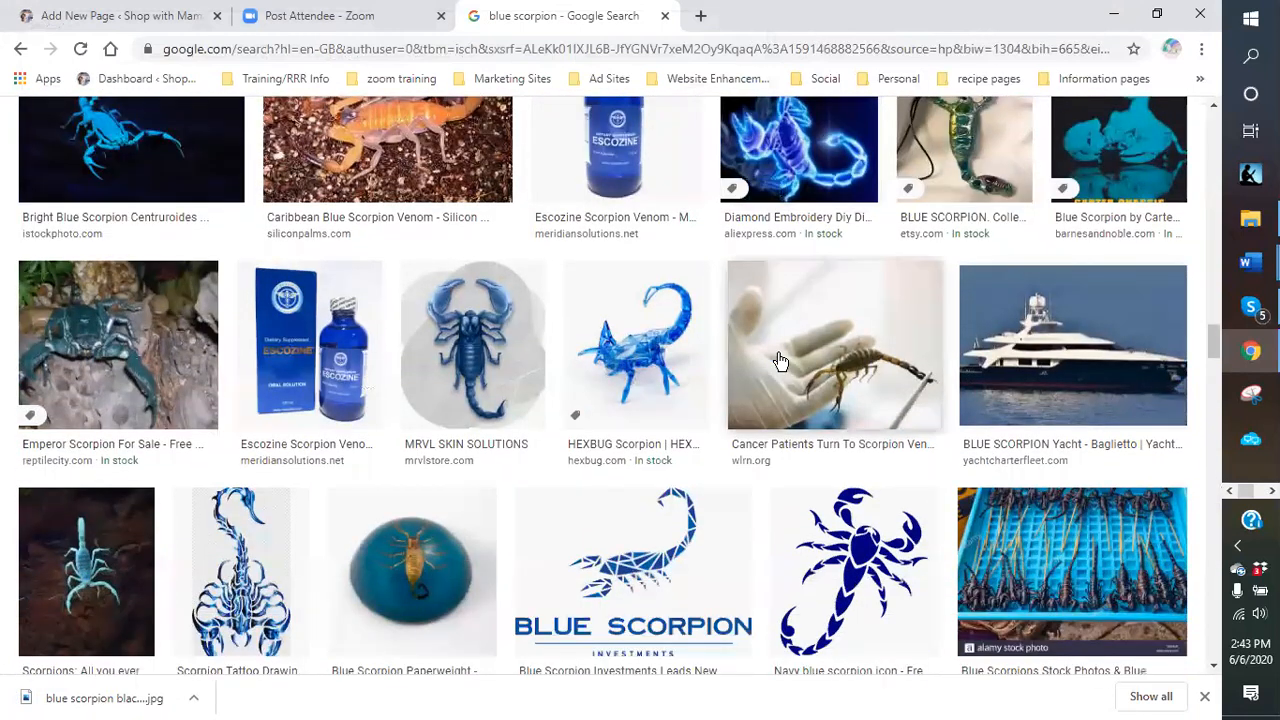
scroll(780, 362, "down", 1)
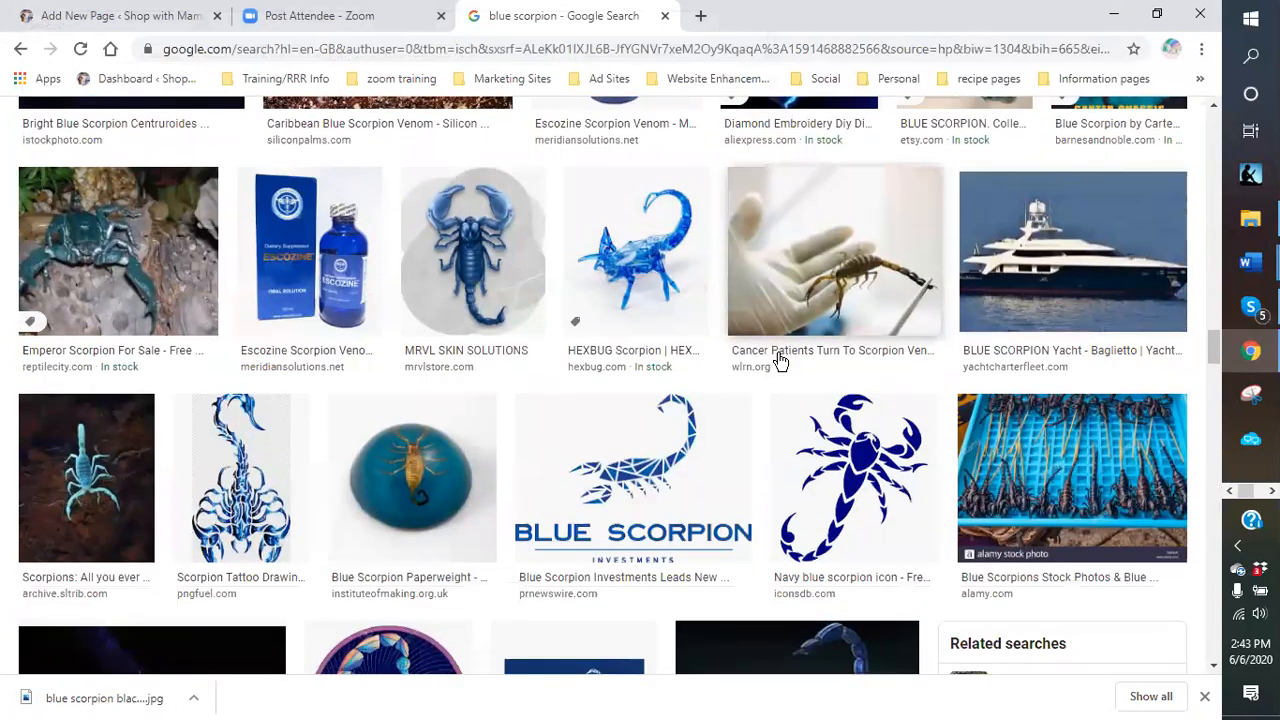
scroll(780, 362, "down", 1)
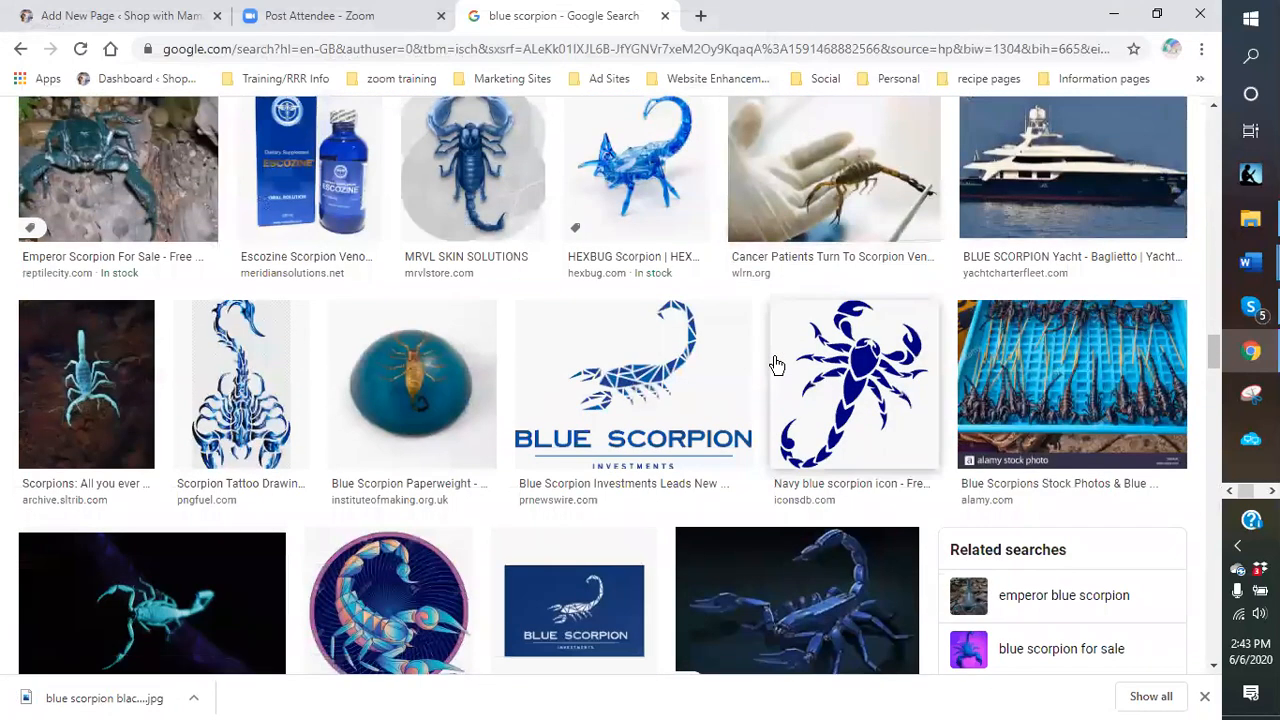
scroll(780, 362, "down", 1)
scroll(776, 363, "down", 1)
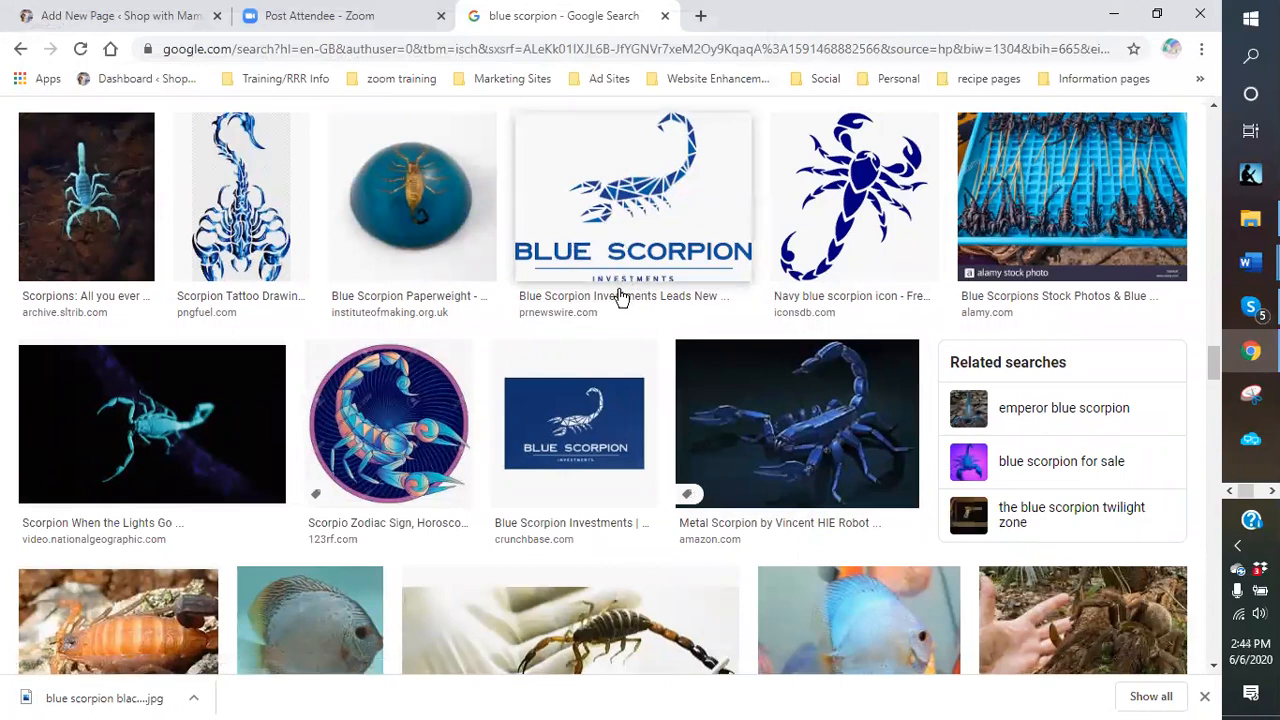
scroll(637, 283, "down", 1)
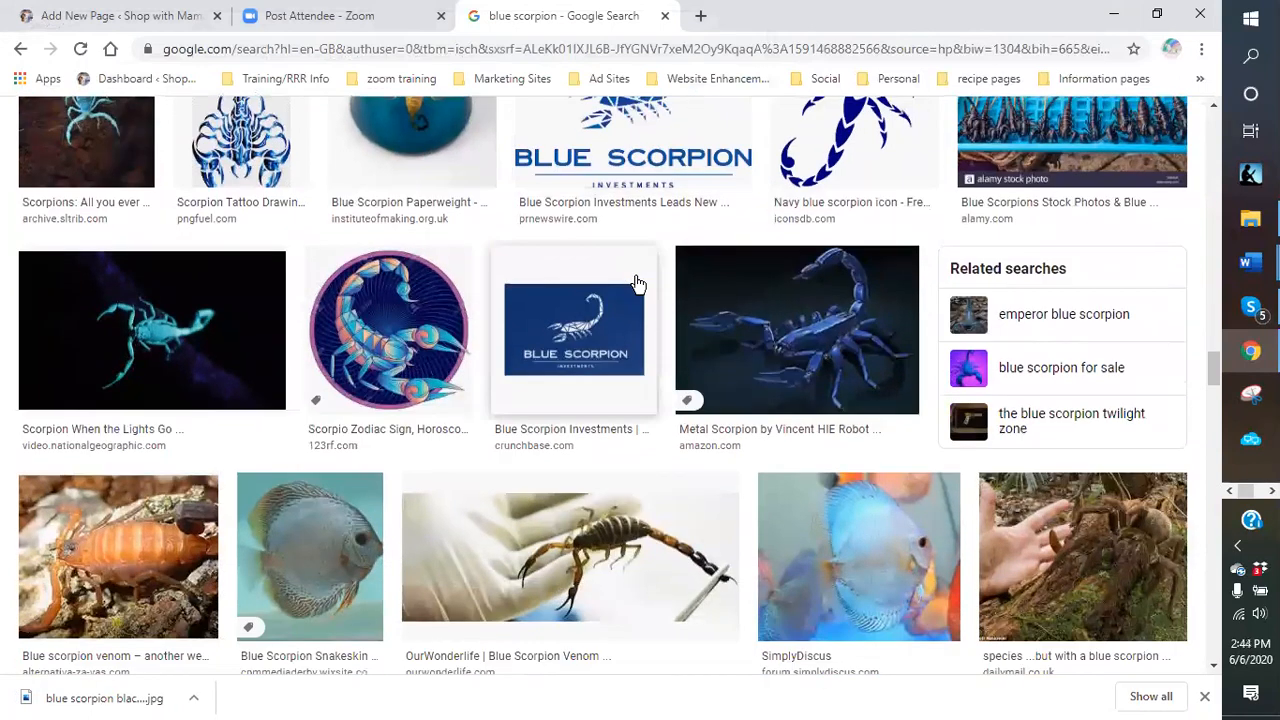
scroll(113, 352, "down", 1)
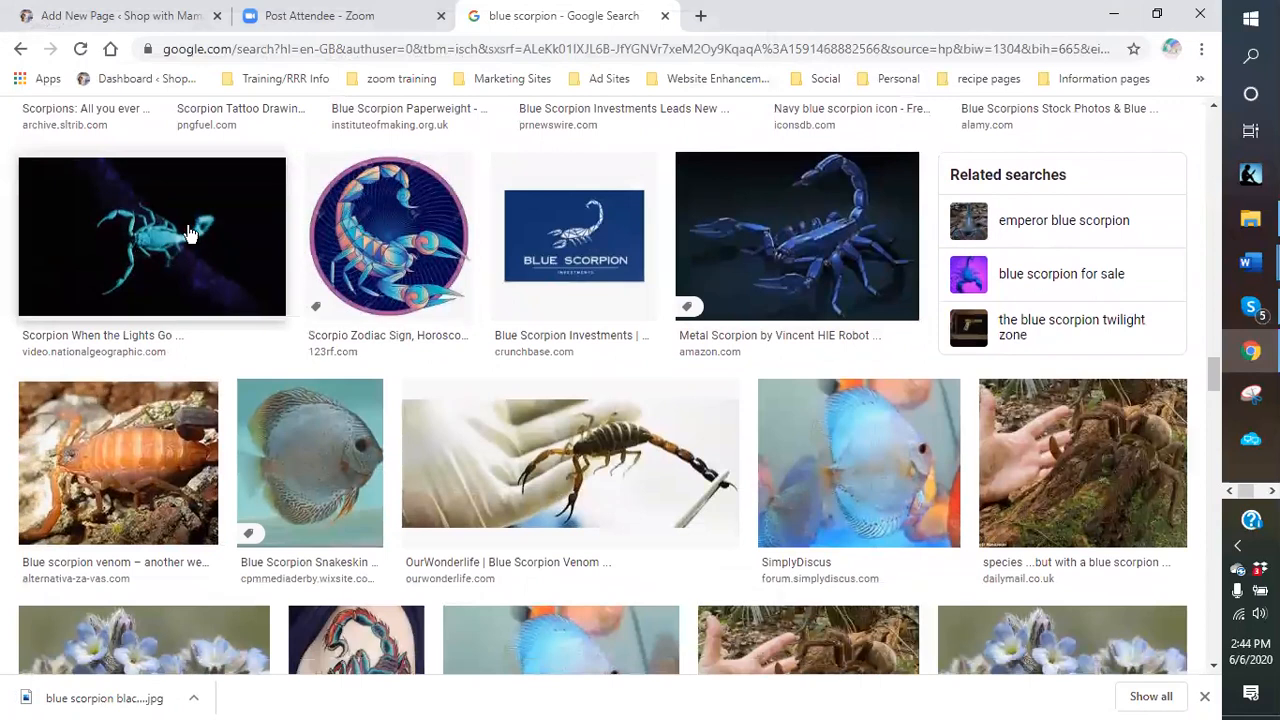
scroll(189, 237, "down", 2)
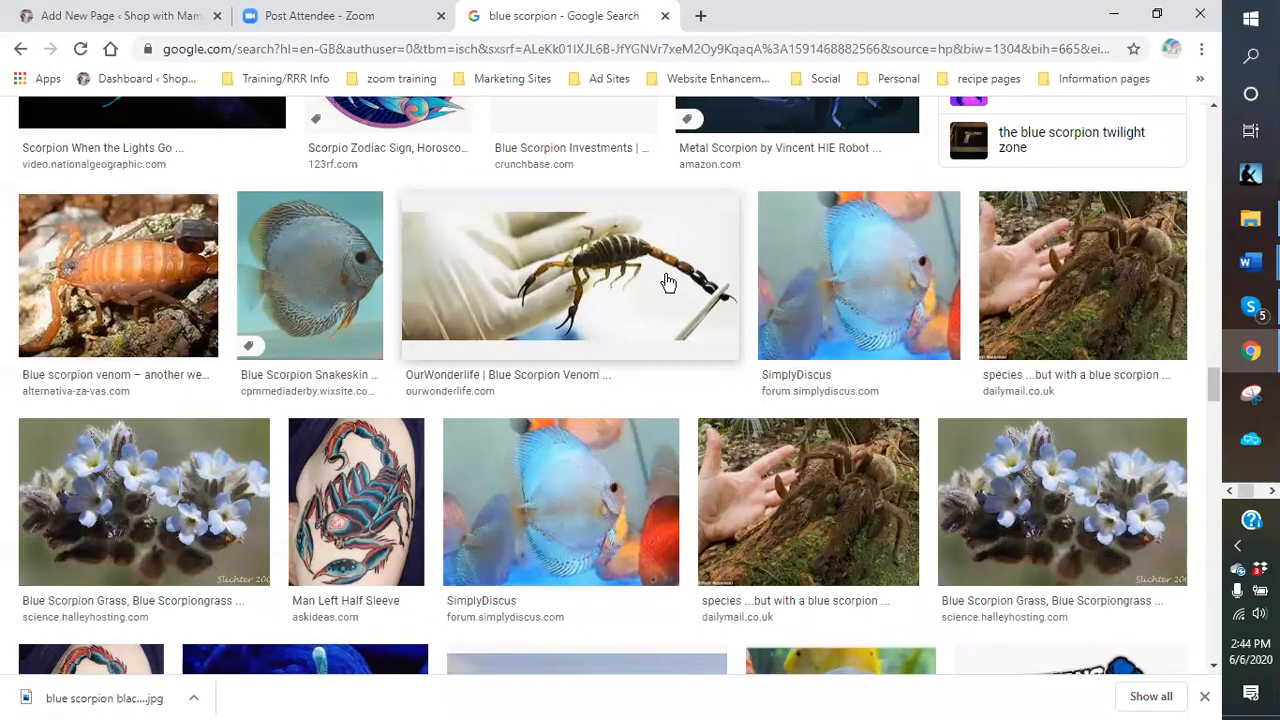
scroll(668, 283, "down", 4)
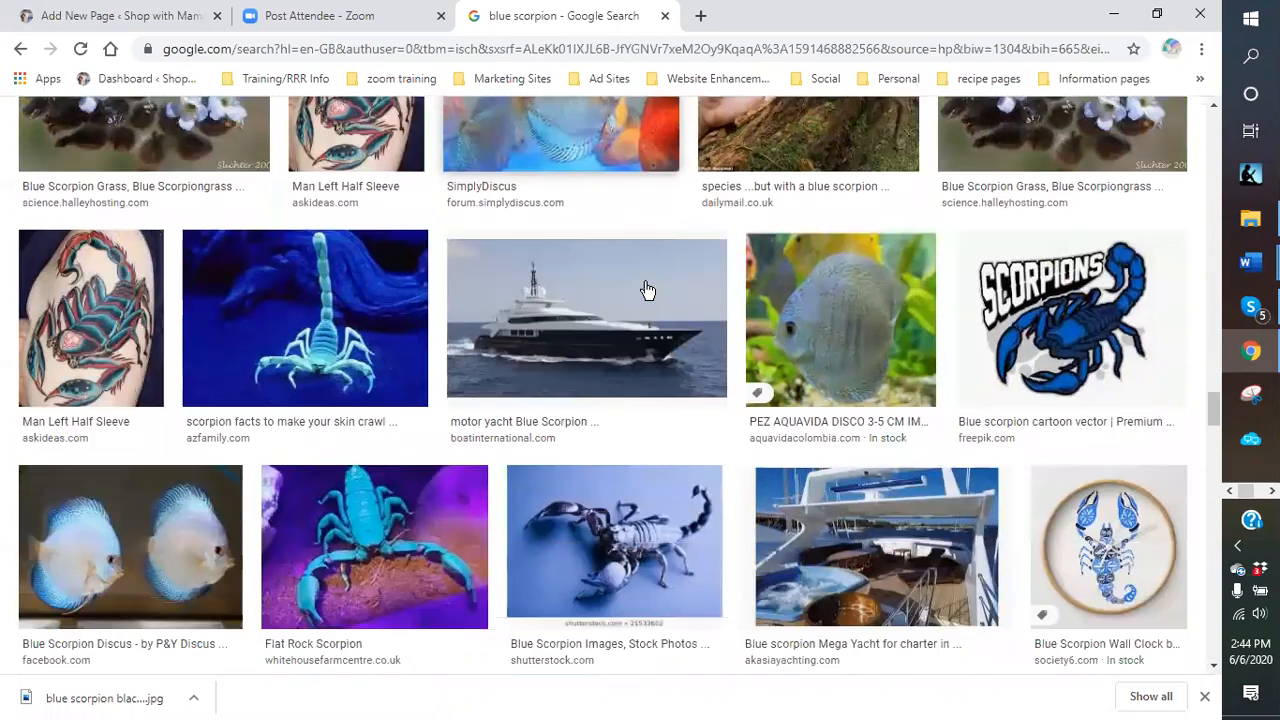
scroll(647, 290, "down", 1)
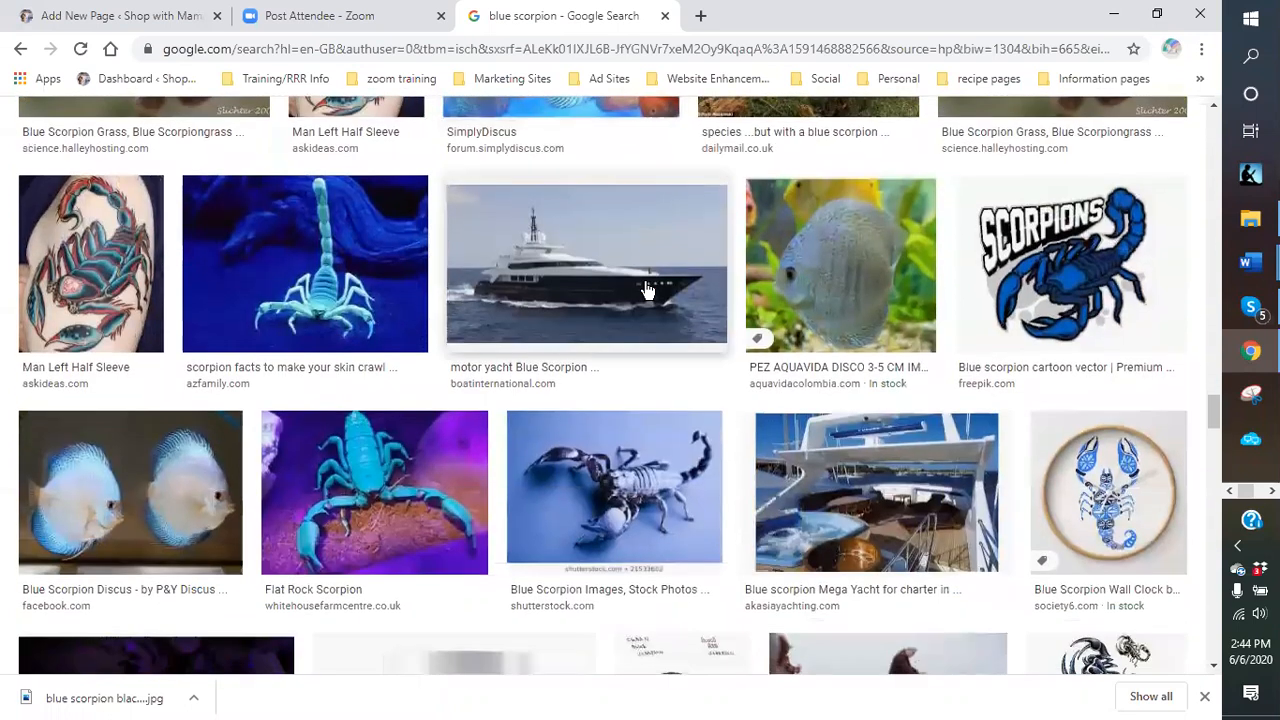
right_click(279, 259)
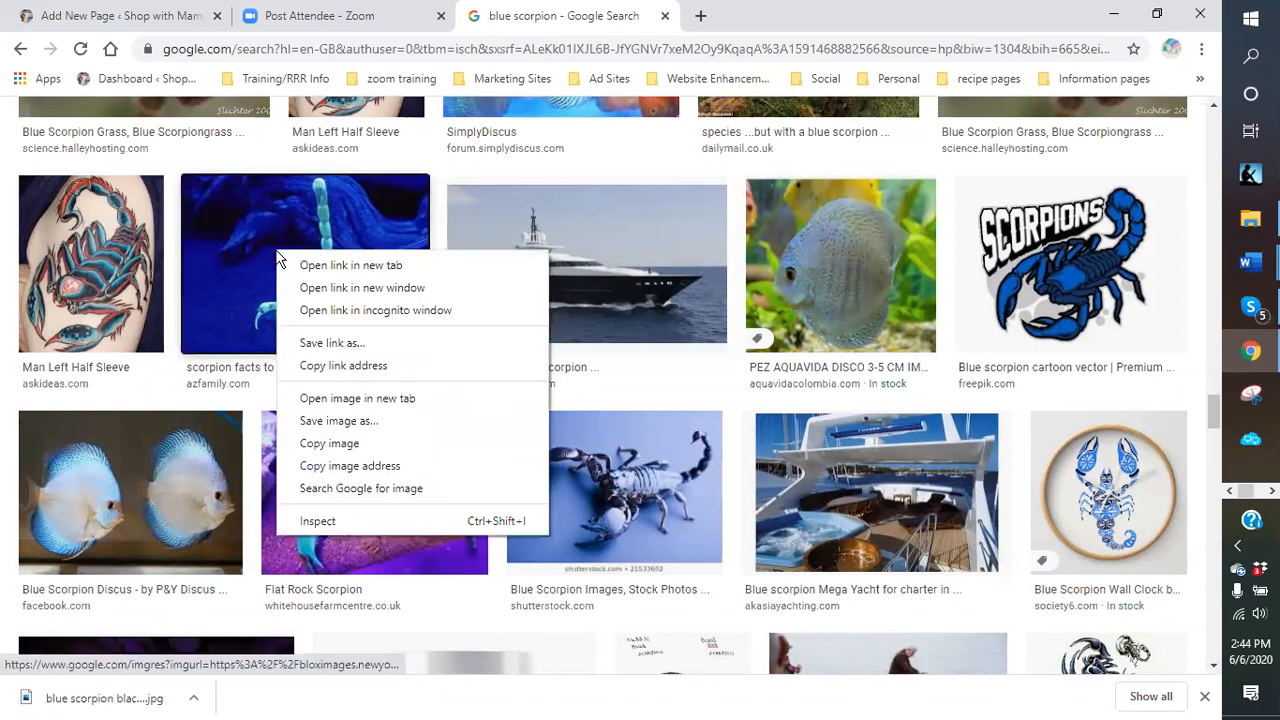
Save the glowing scorpion image into blue venom as 'blue scorpion looking'.
left_click(323, 420)
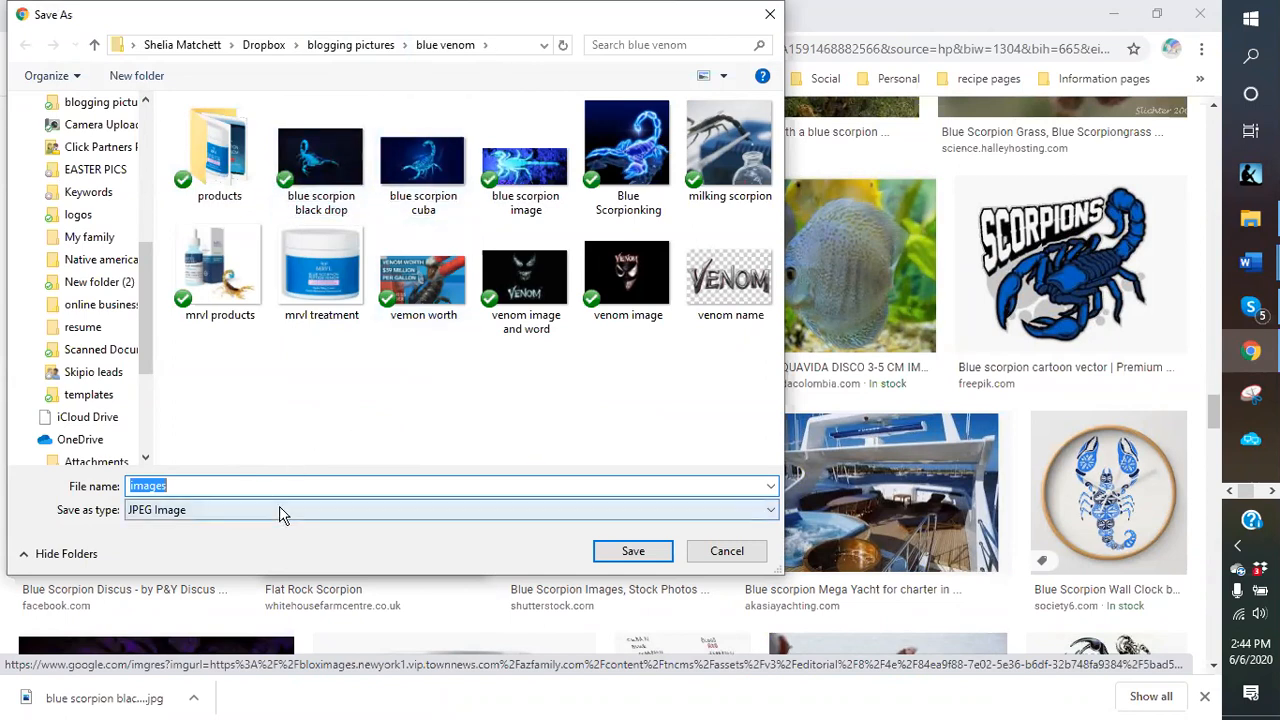
type("blue scorpion looking")
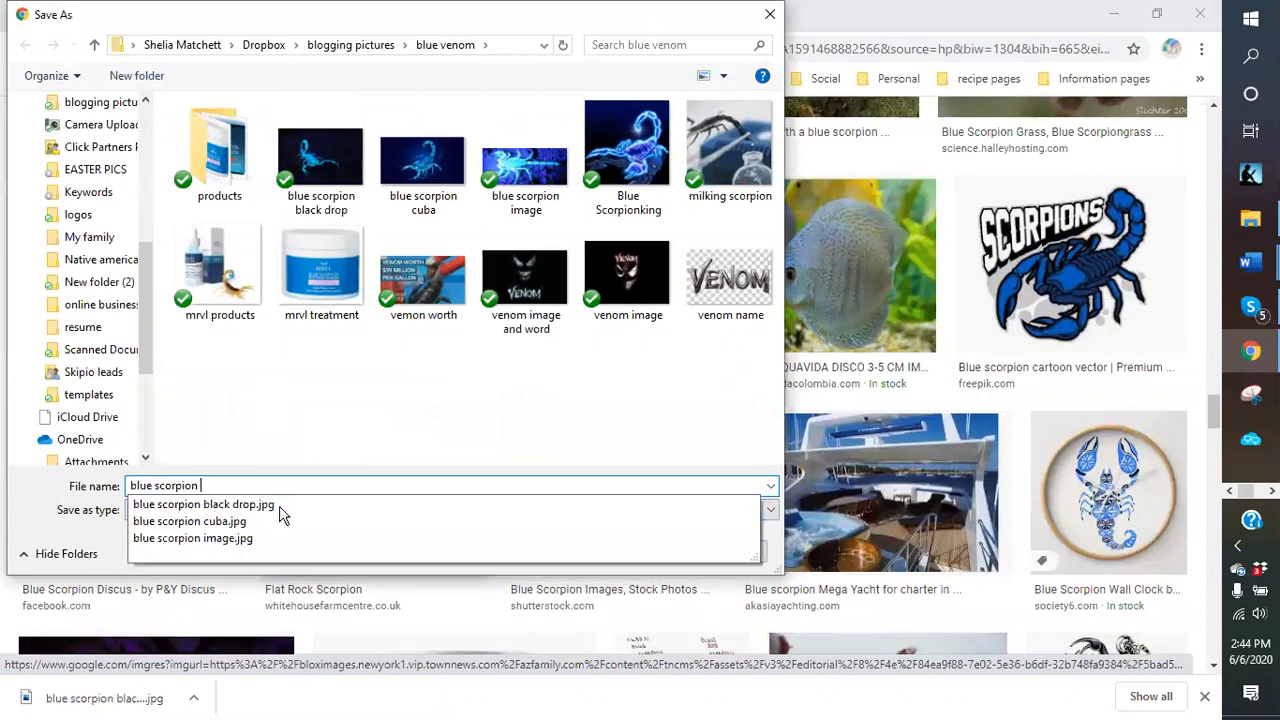
key("Return")
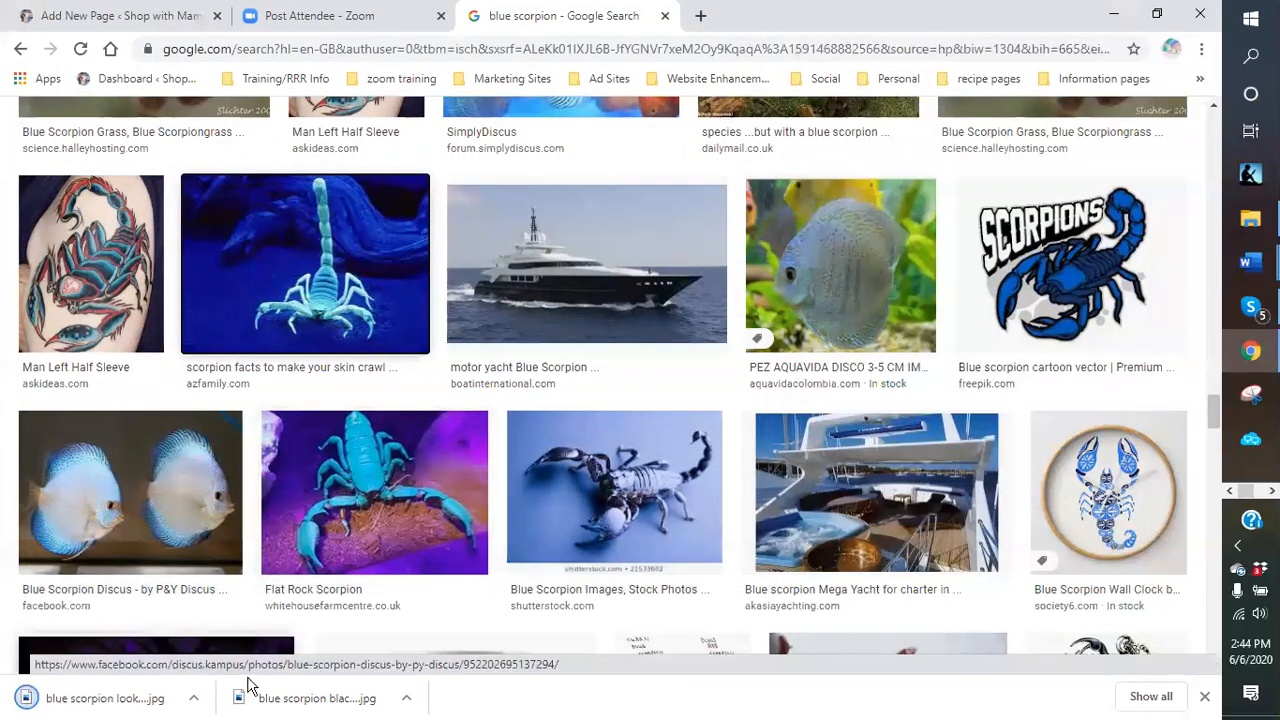
scroll(523, 183, "up", 5)
scroll(330, 162, "up", 20)
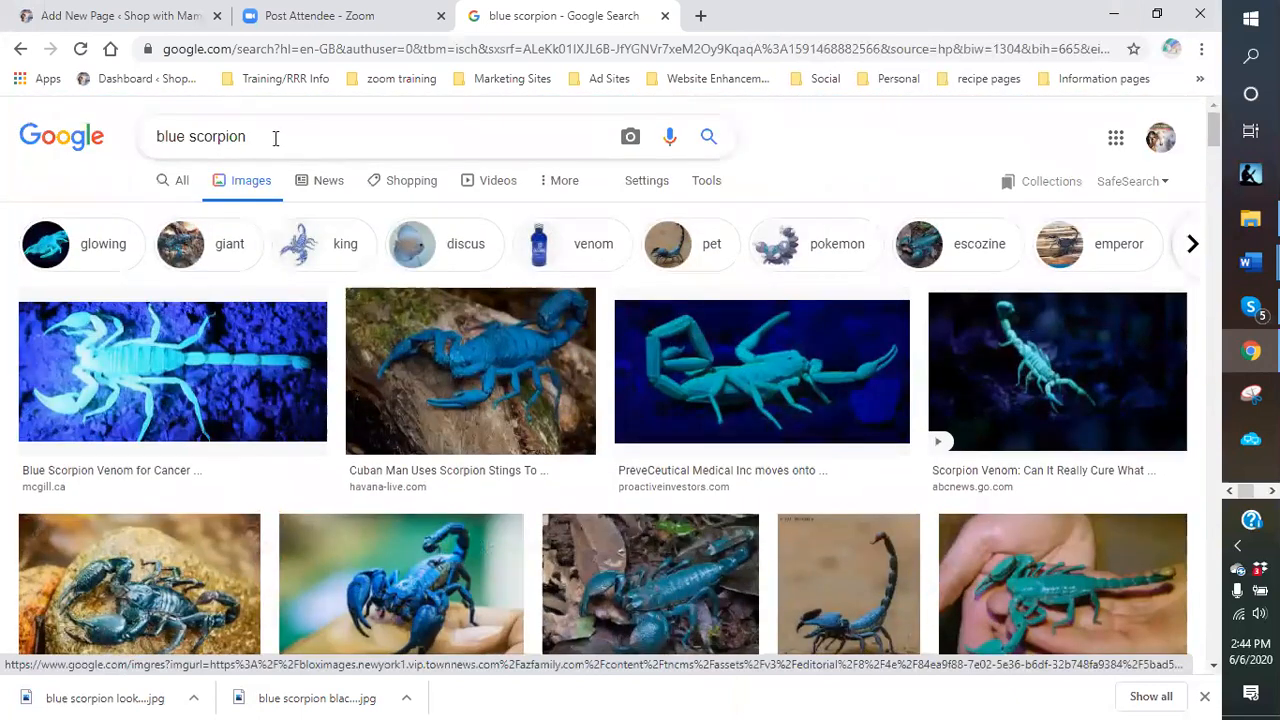
Search images for 'wine' and filter the results to cartoon.
left_click_drag(274, 134, 151, 140)
type("wine")
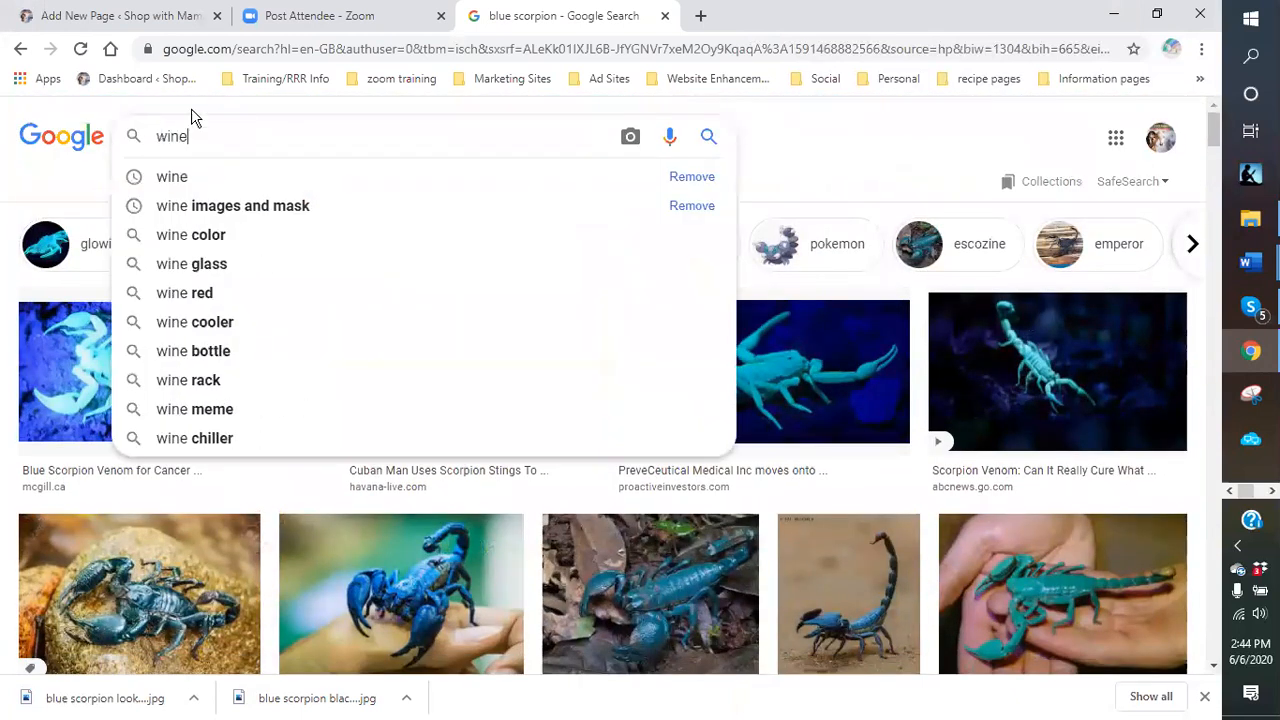
key("Return")
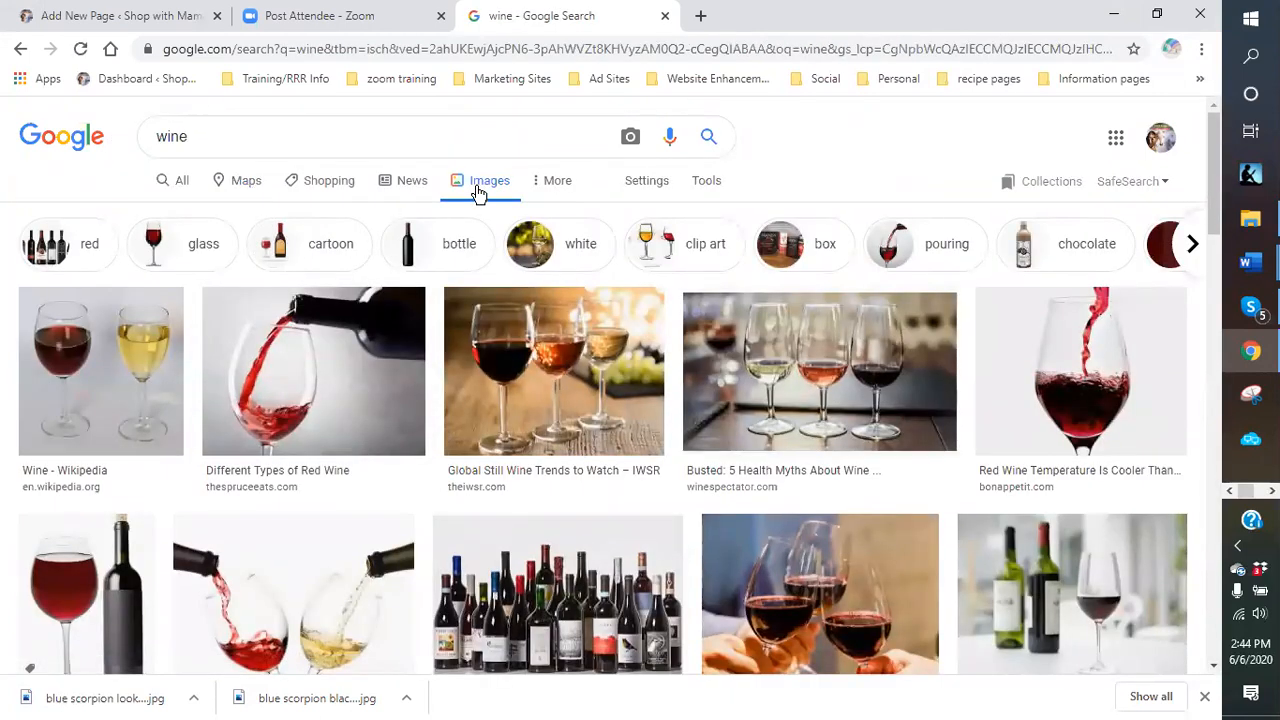
scroll(480, 195, "down", 2)
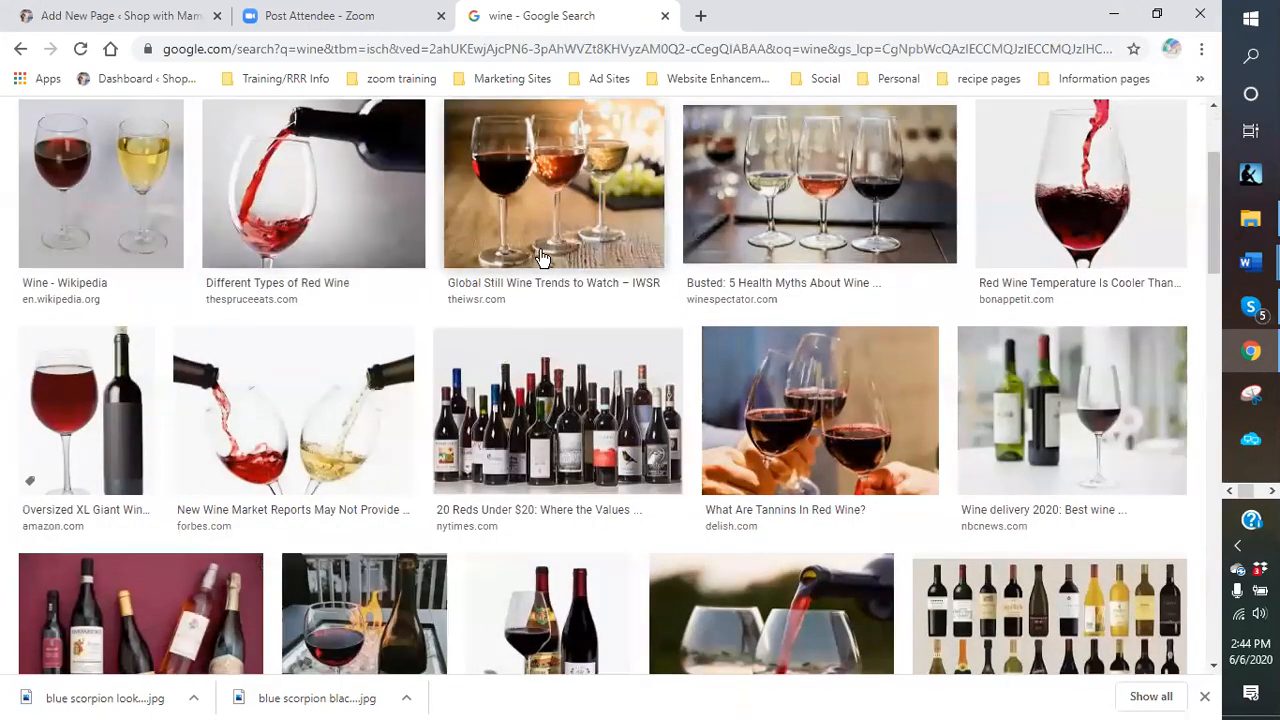
scroll(625, 260, "up", 2)
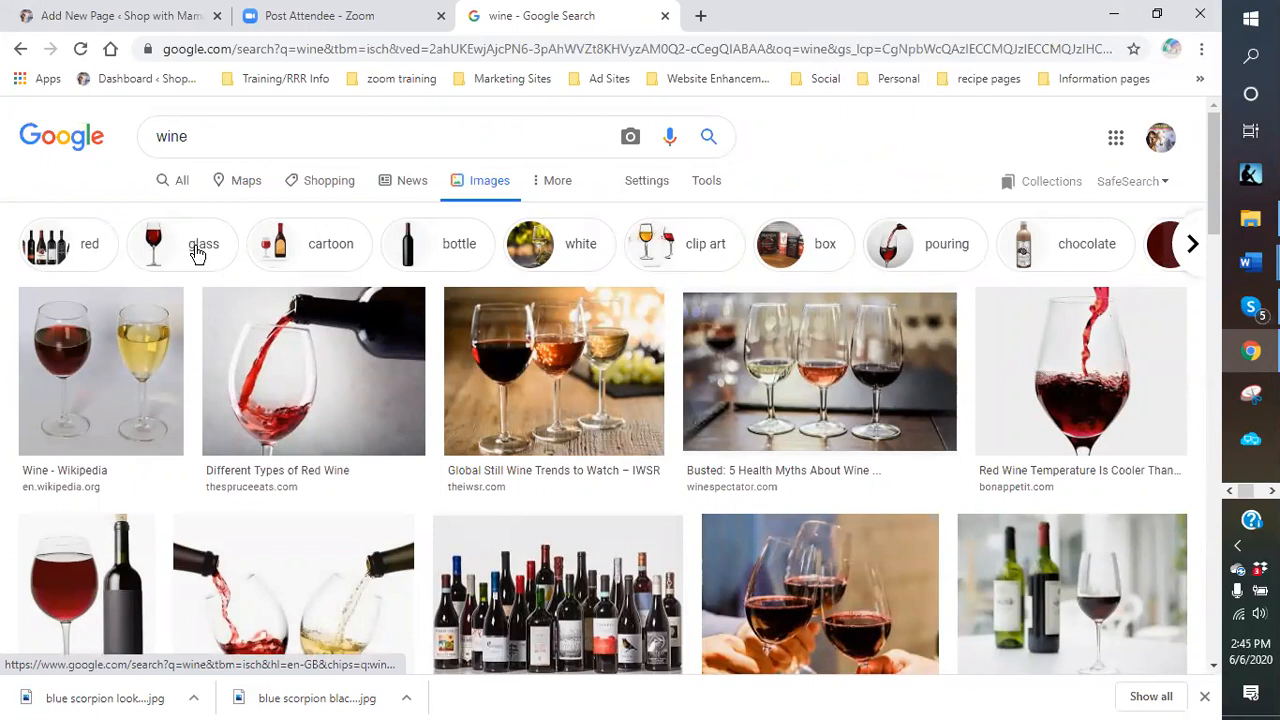
left_click(337, 251)
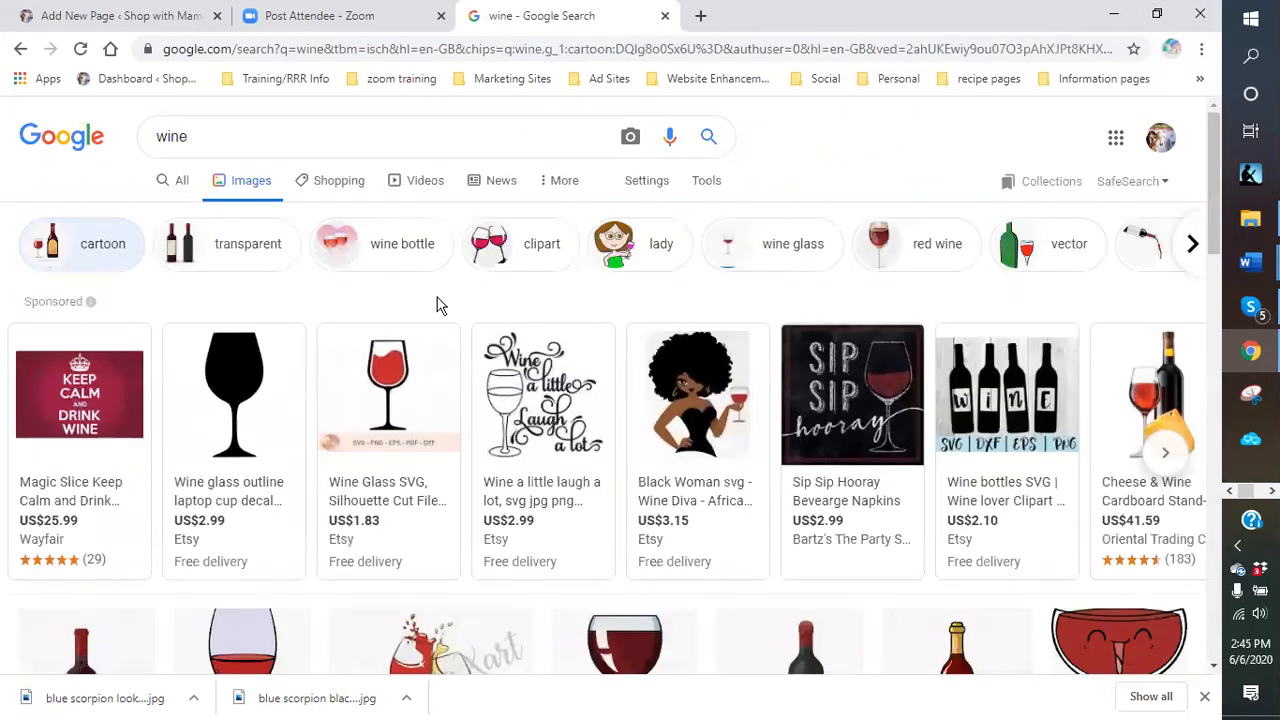
scroll(440, 303, "down", 1)
scroll(440, 303, "down", 1)
mouse_move(698, 210)
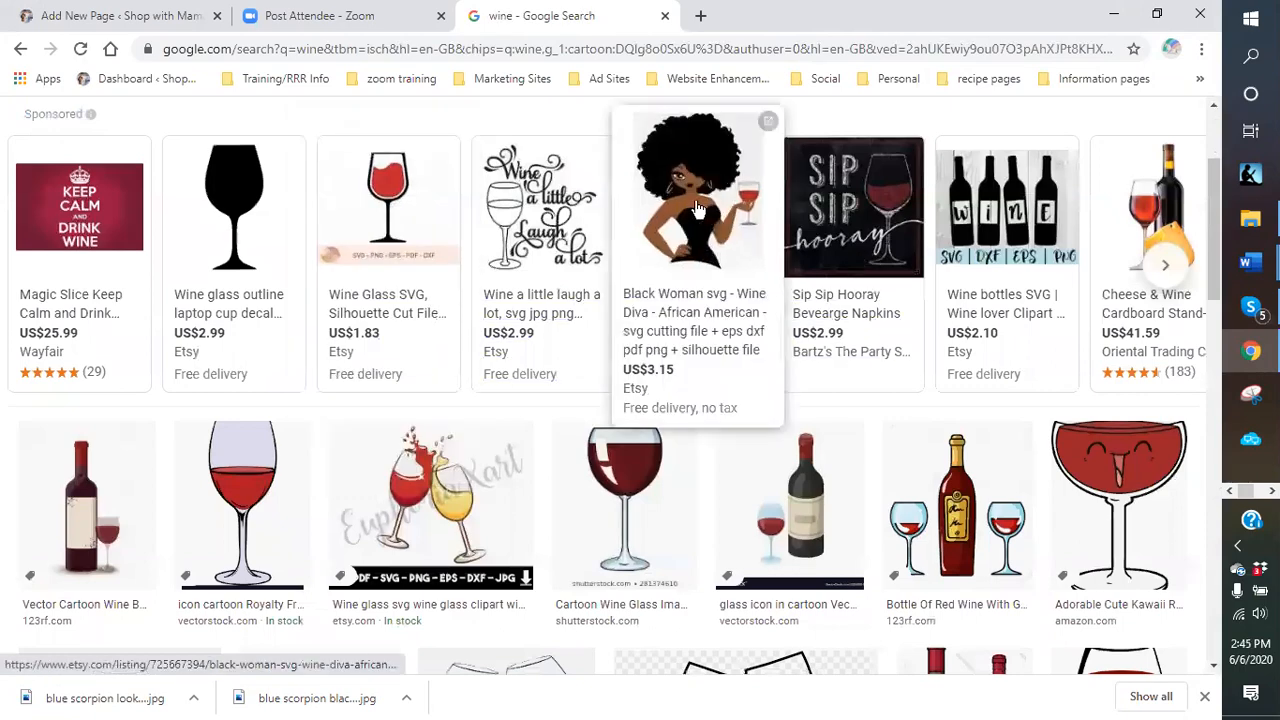
scroll(698, 210, "down", 5)
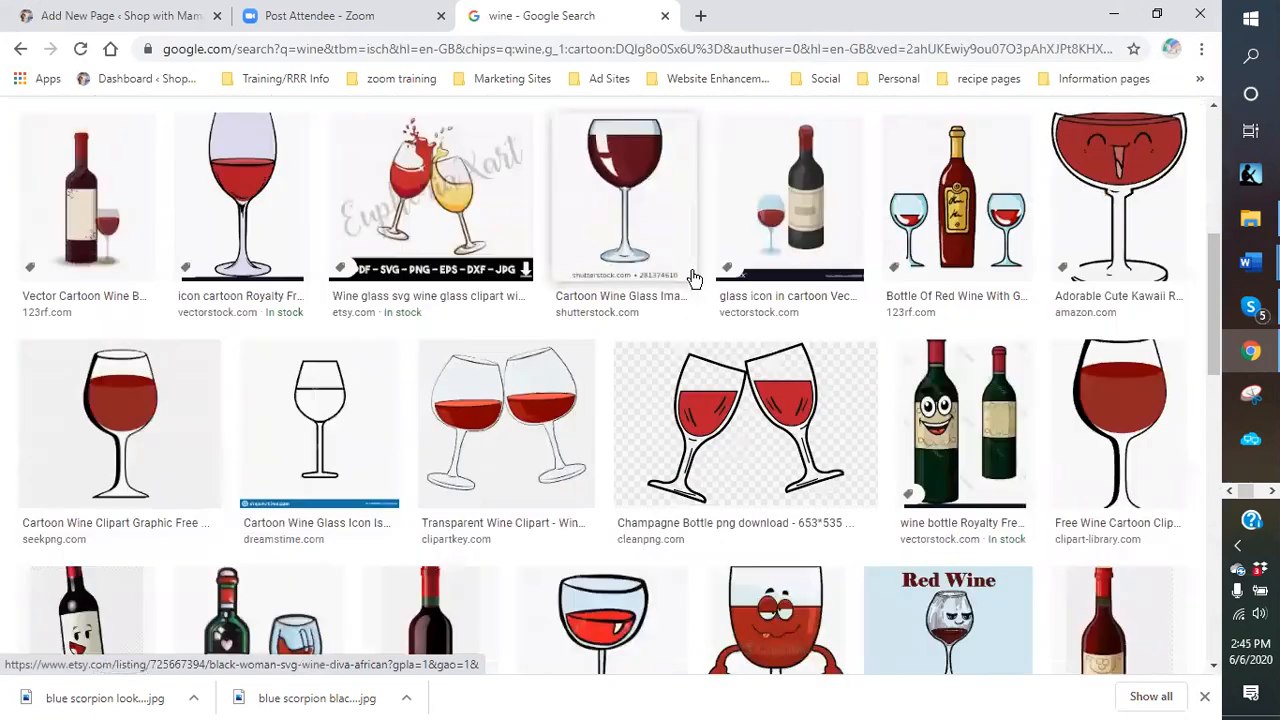
scroll(694, 278, "down", 10)
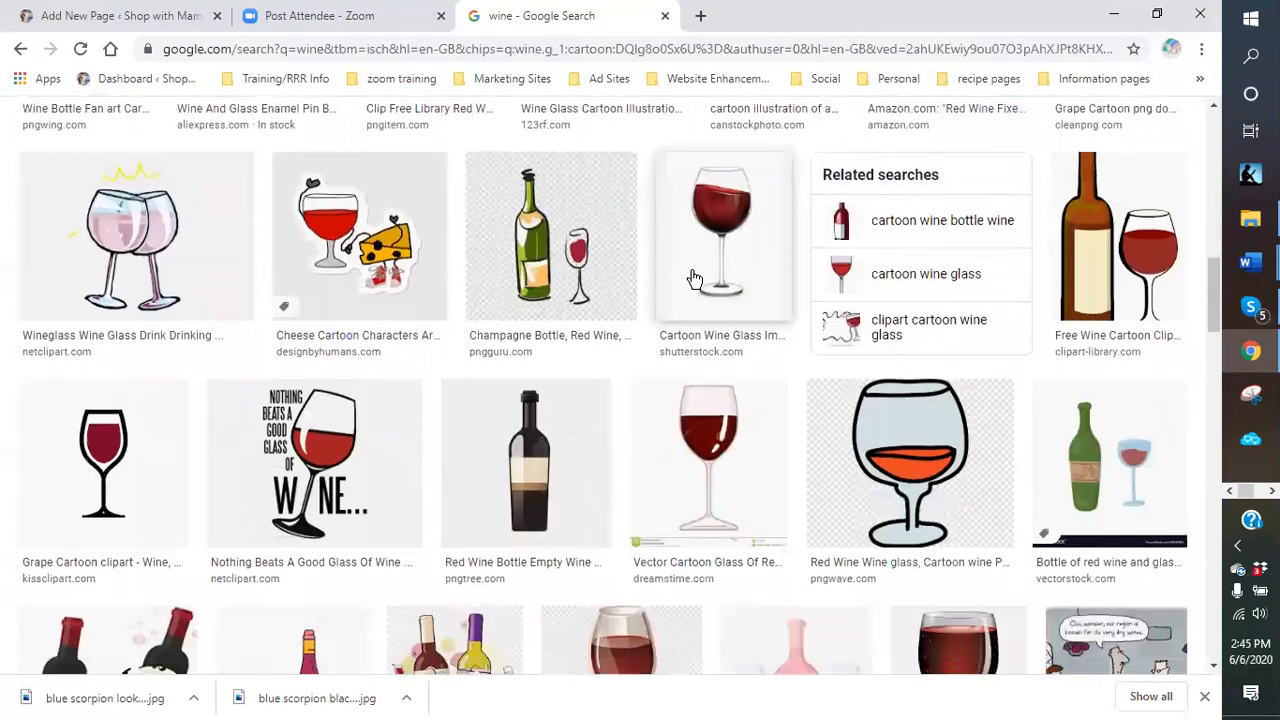
scroll(694, 278, "down", 3)
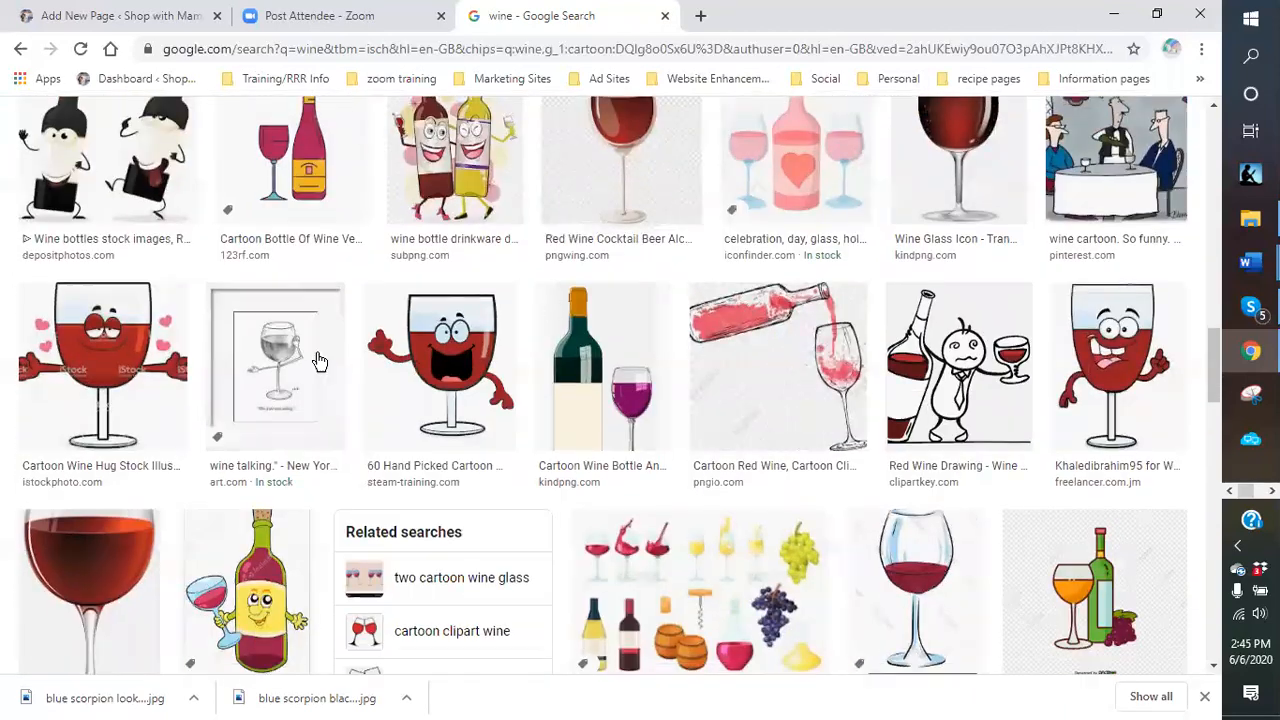
scroll(609, 352, "down", 5)
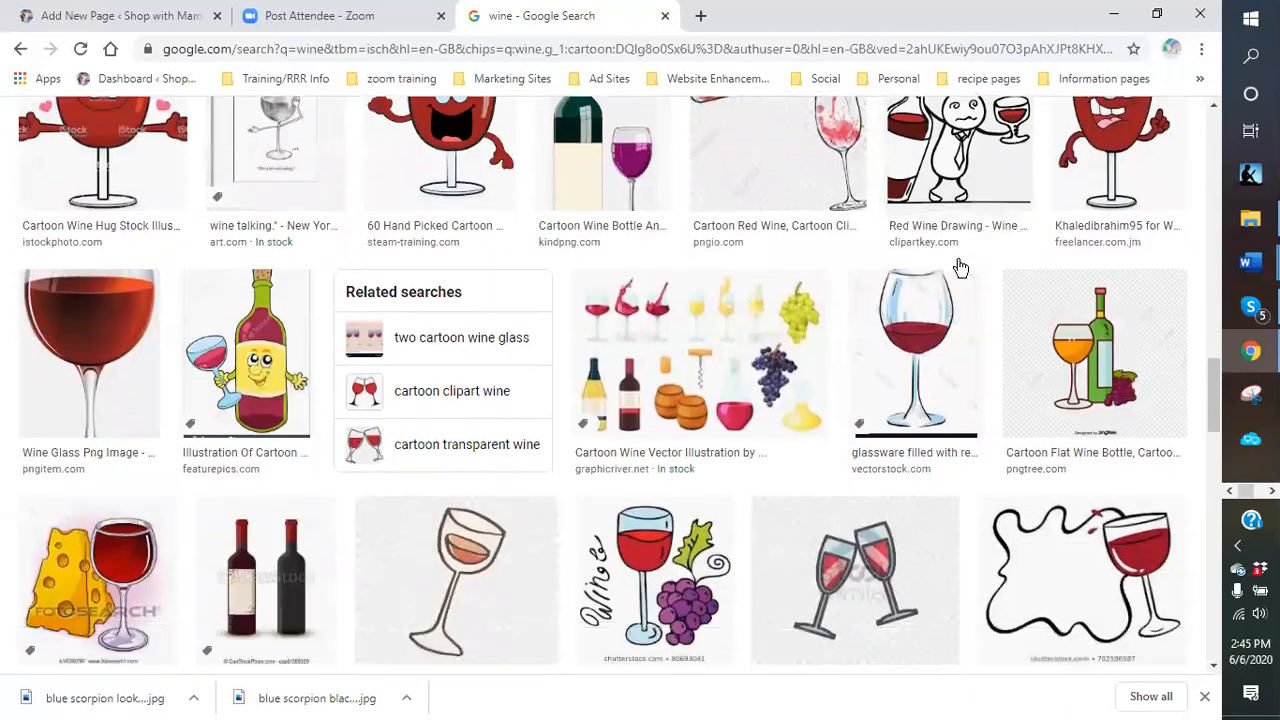
scroll(760, 320, "up", 2)
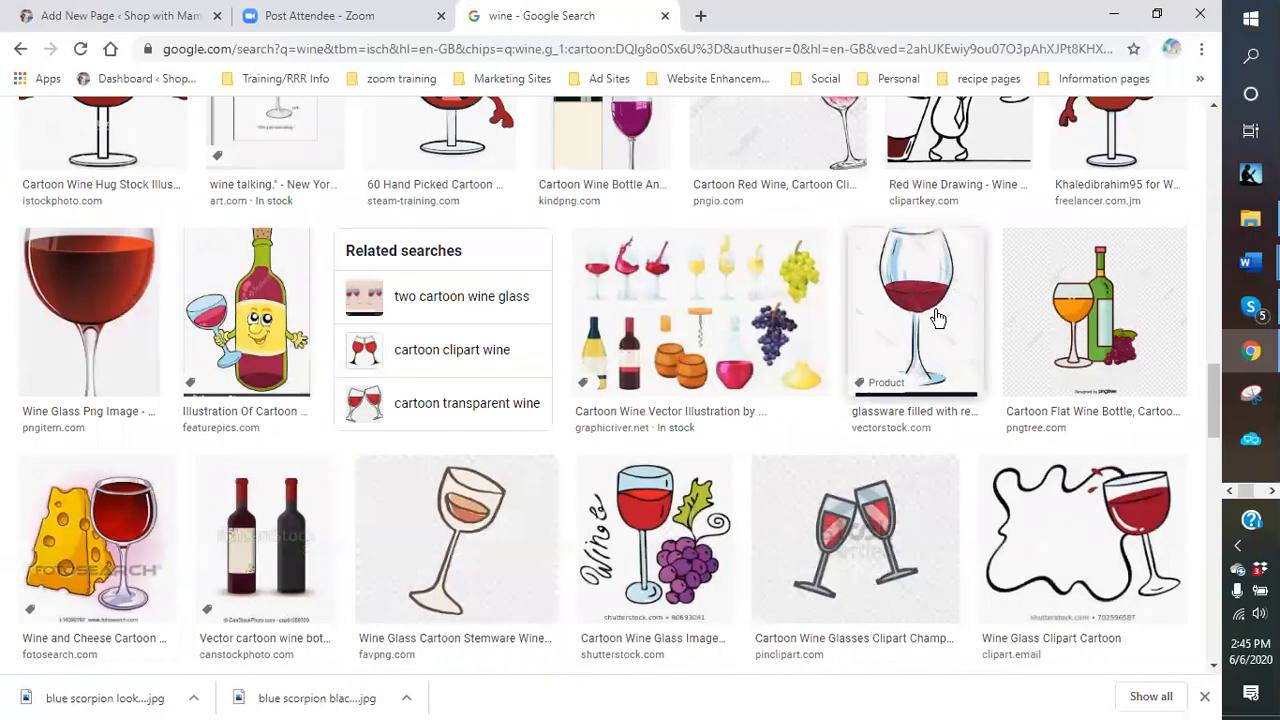
scroll(408, 274, "up", 3)
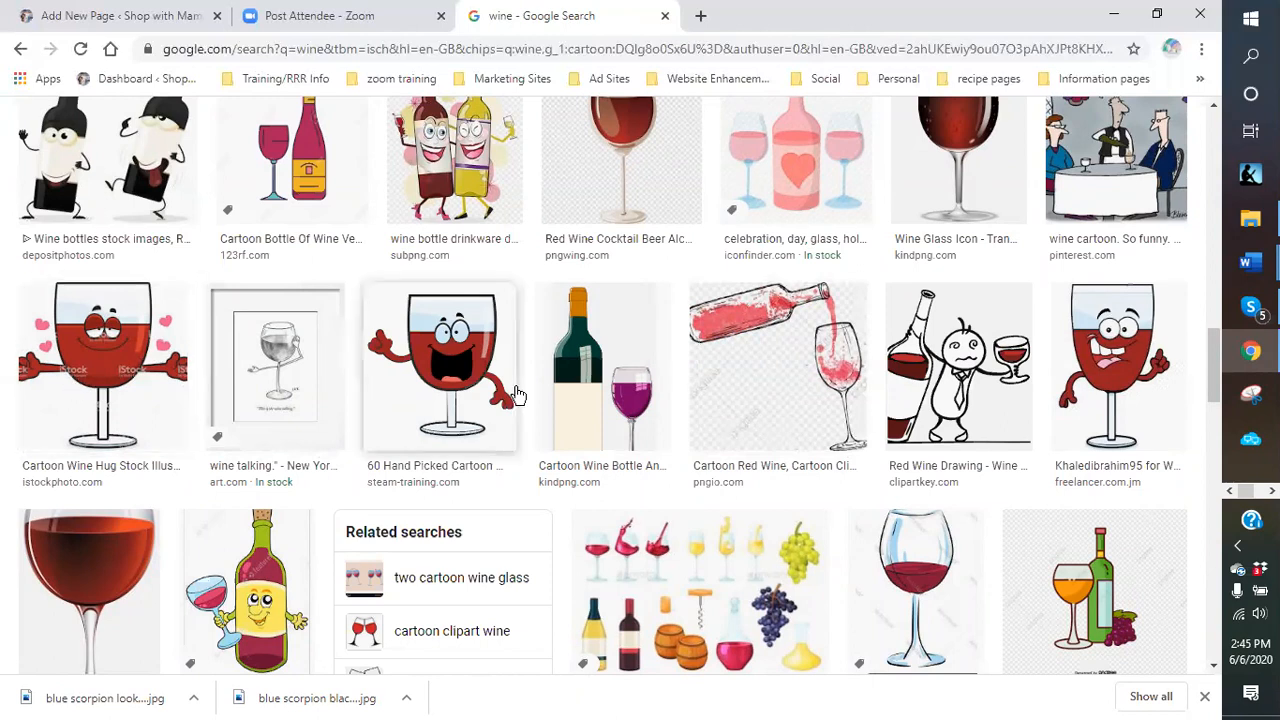
scroll(993, 380, "down", 3)
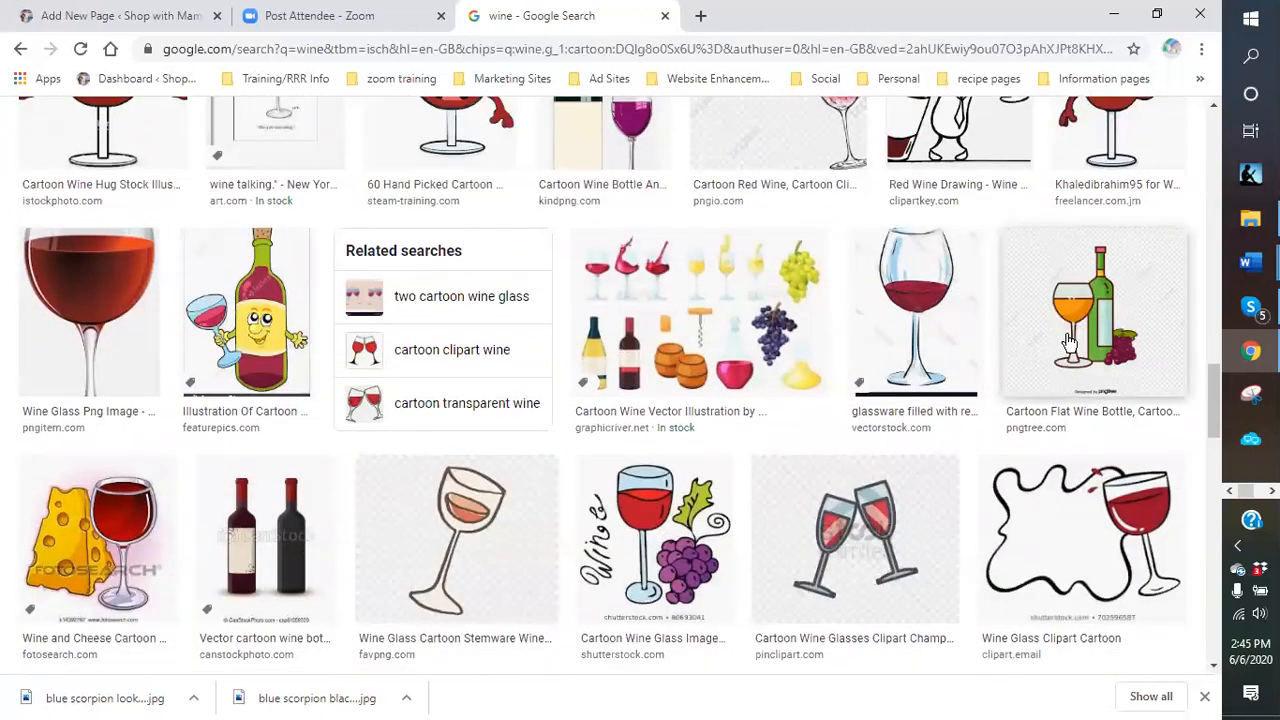
scroll(100, 560, "down", 2)
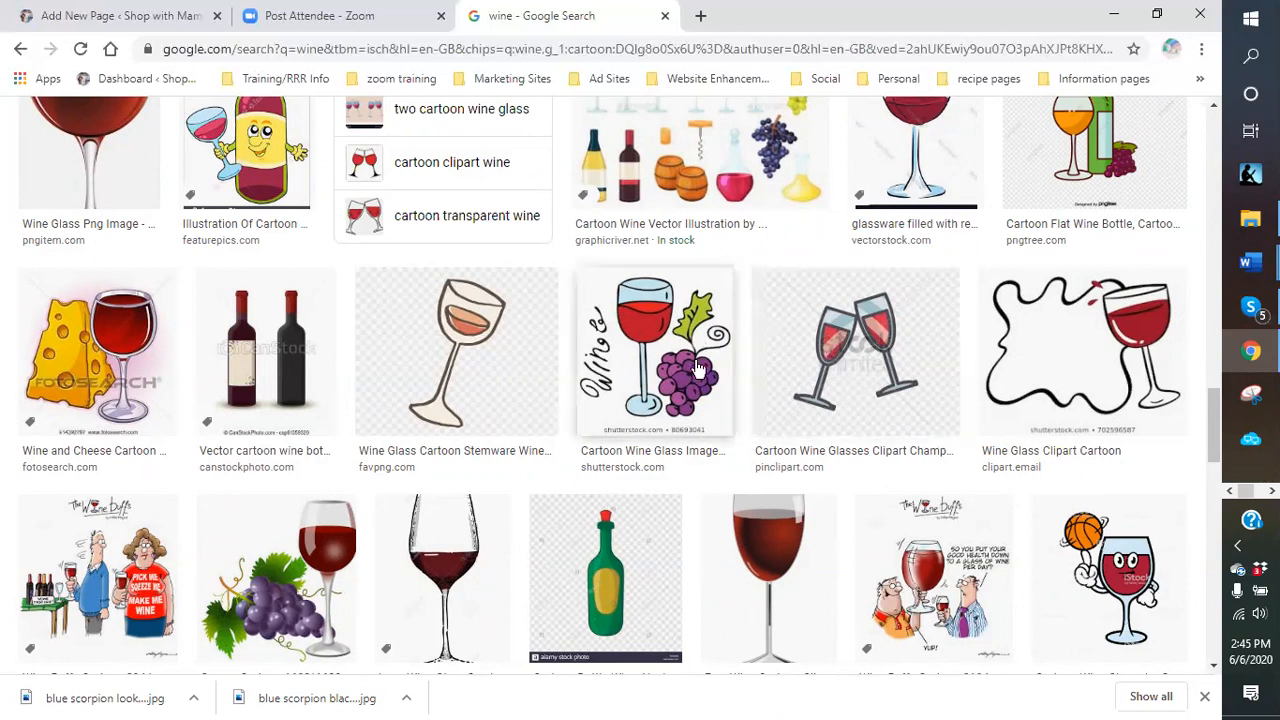
scroll(510, 470, "down", 2)
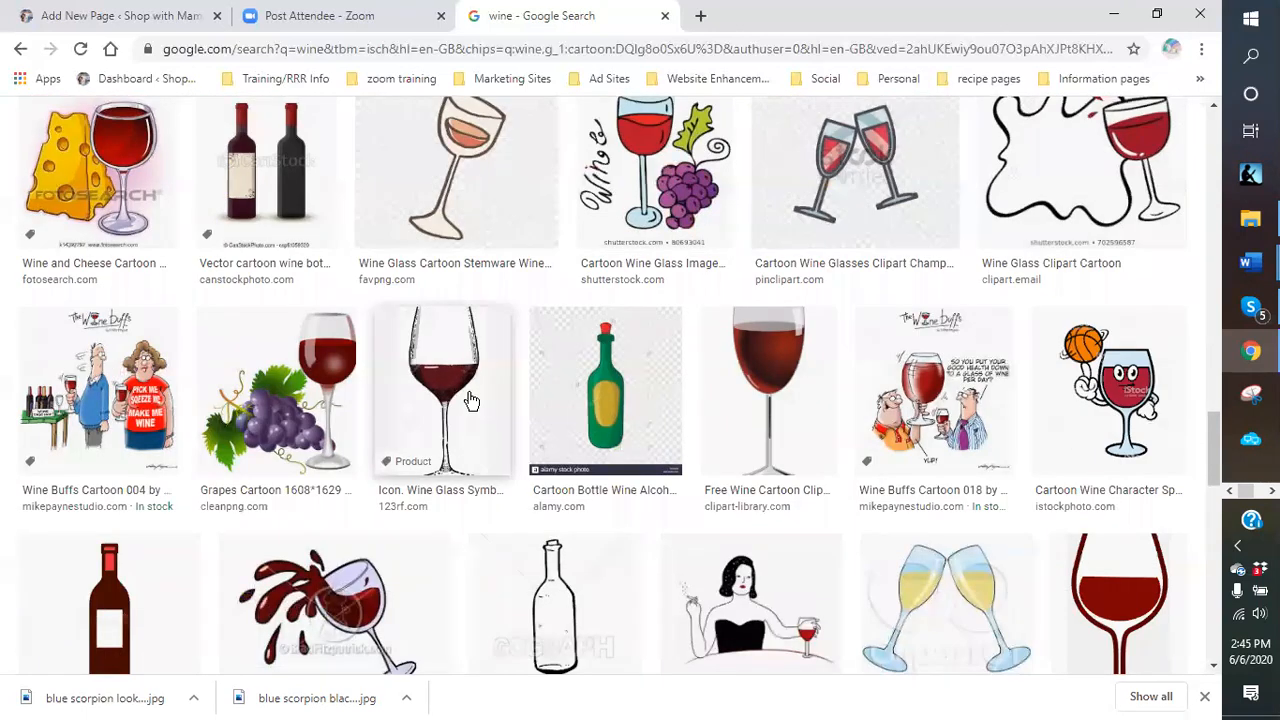
scroll(471, 401, "down", 1)
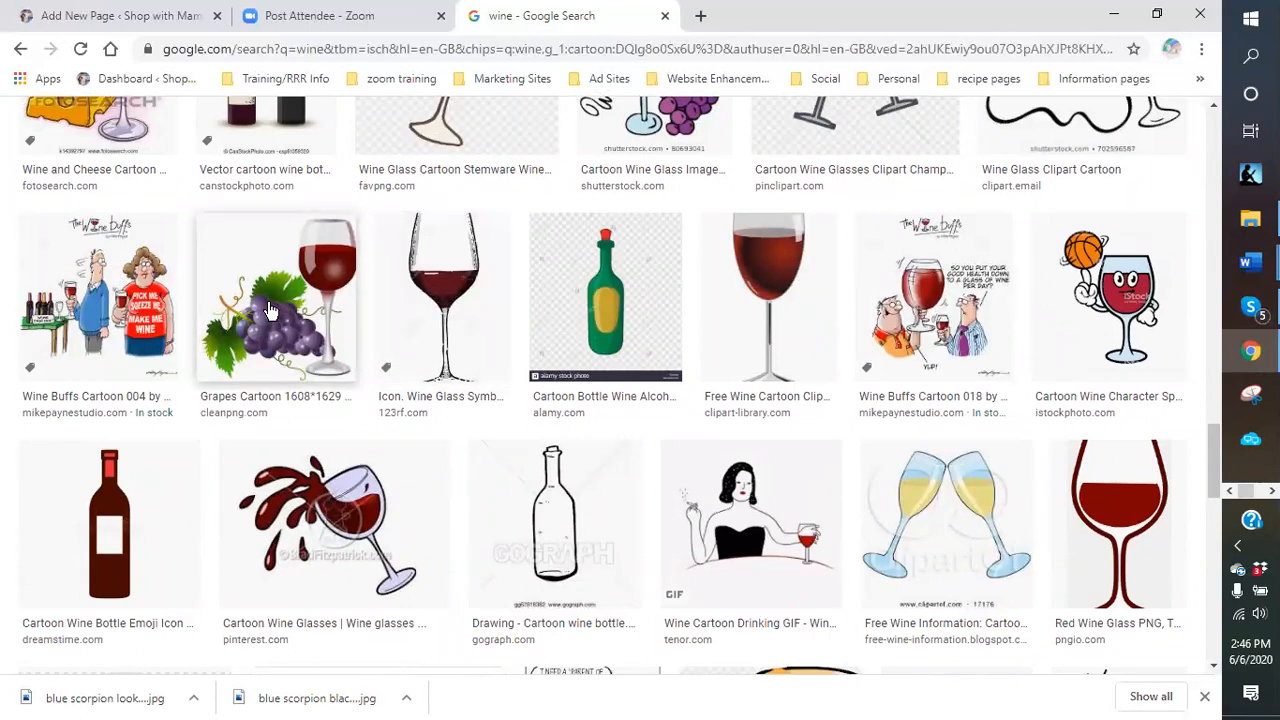
scroll(704, 318, "down", 4)
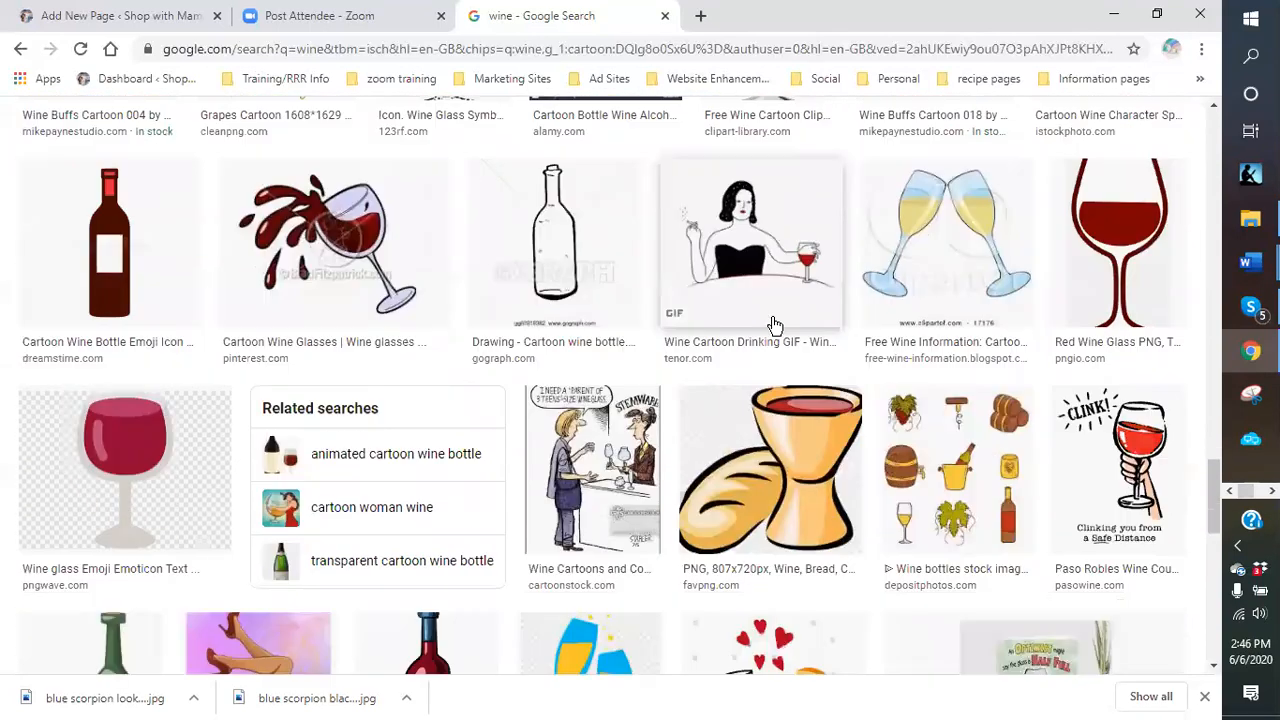
scroll(755, 307, "down", 3)
scroll(471, 277, "down", 2)
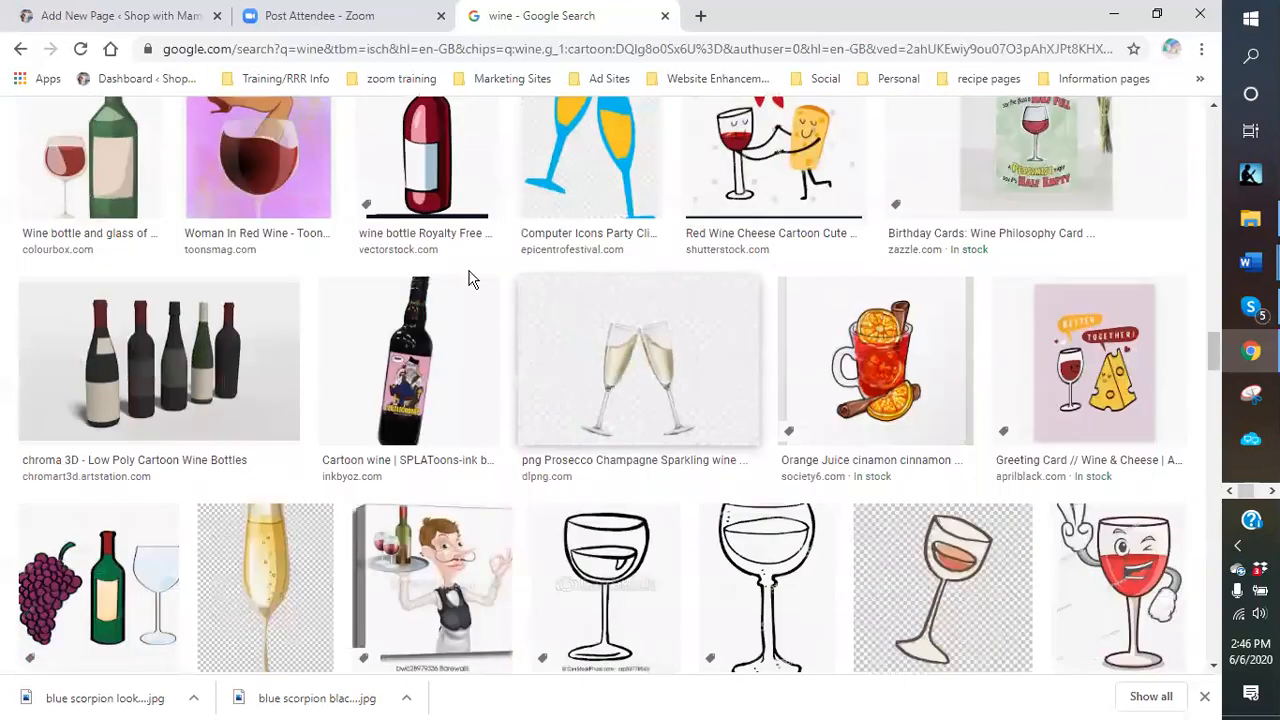
scroll(357, 283, "up", 2)
scroll(306, 306, "down", 1)
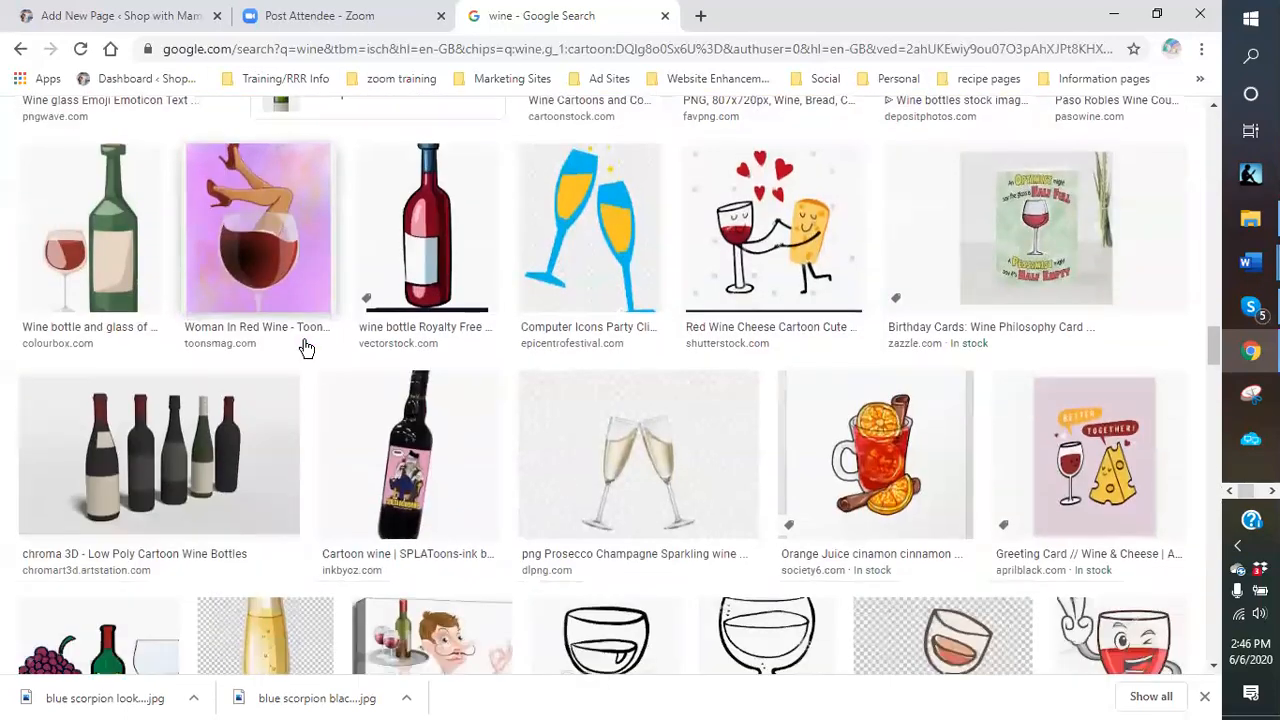
scroll(486, 451, "down", 4)
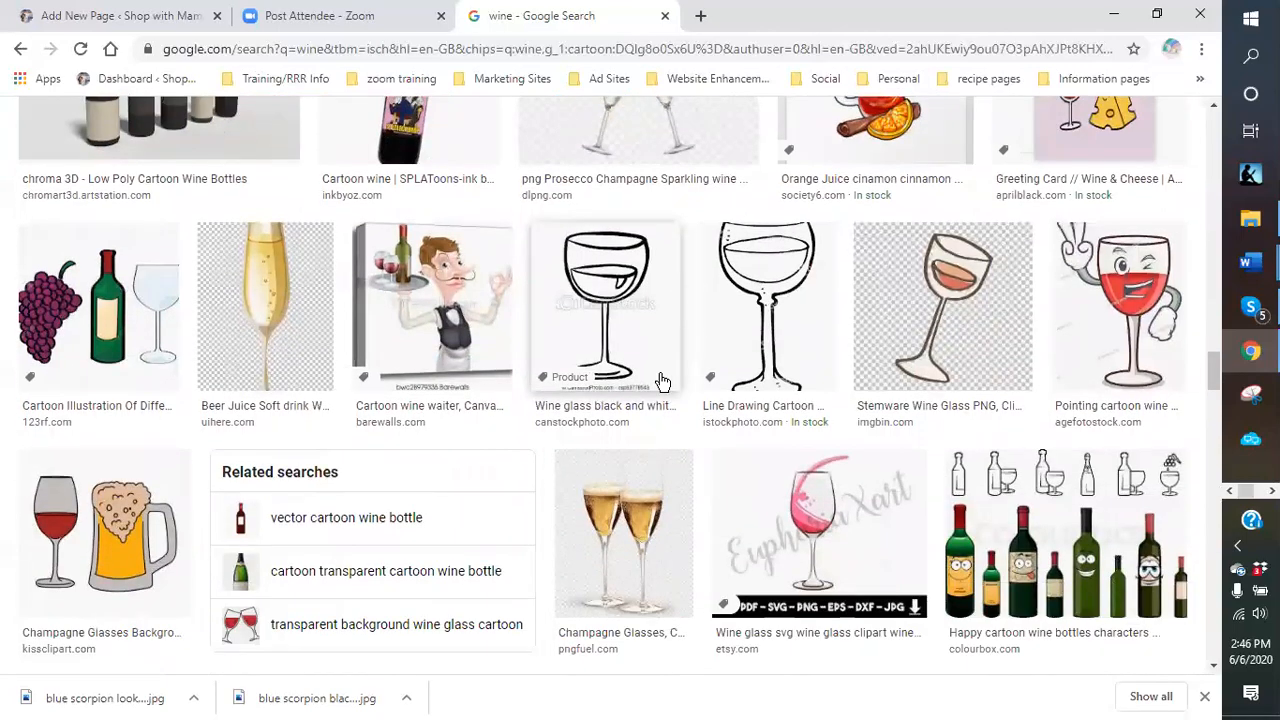
scroll(660, 383, "down", 5)
scroll(648, 383, "up", 5)
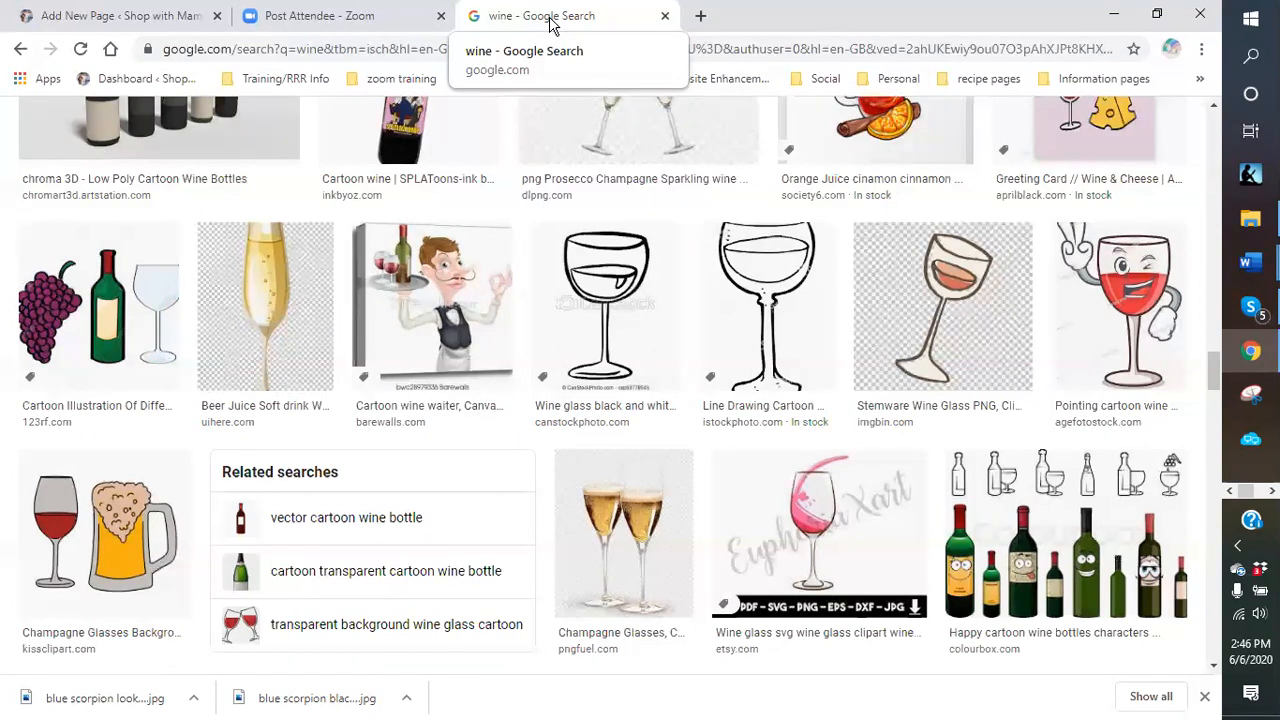
Close the wine search tab, then open and minimize Skype.
left_click(665, 18)
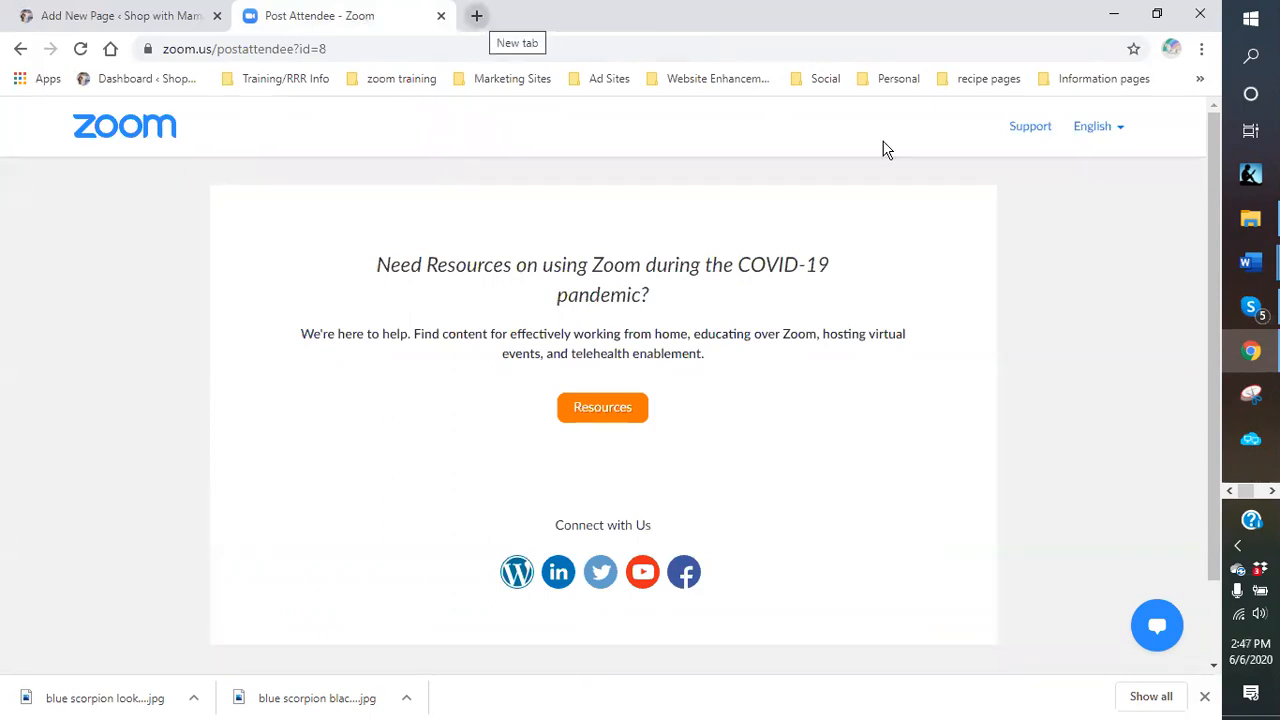
left_click(1252, 308)
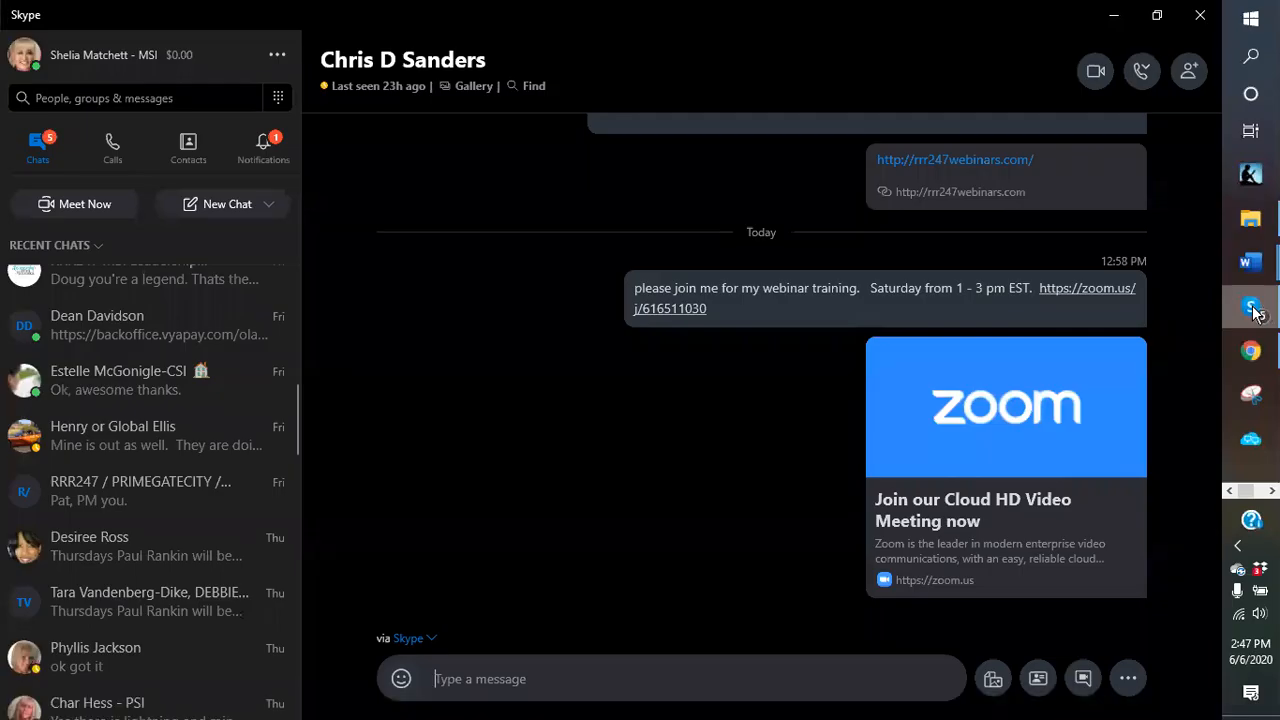
left_click(1114, 15)
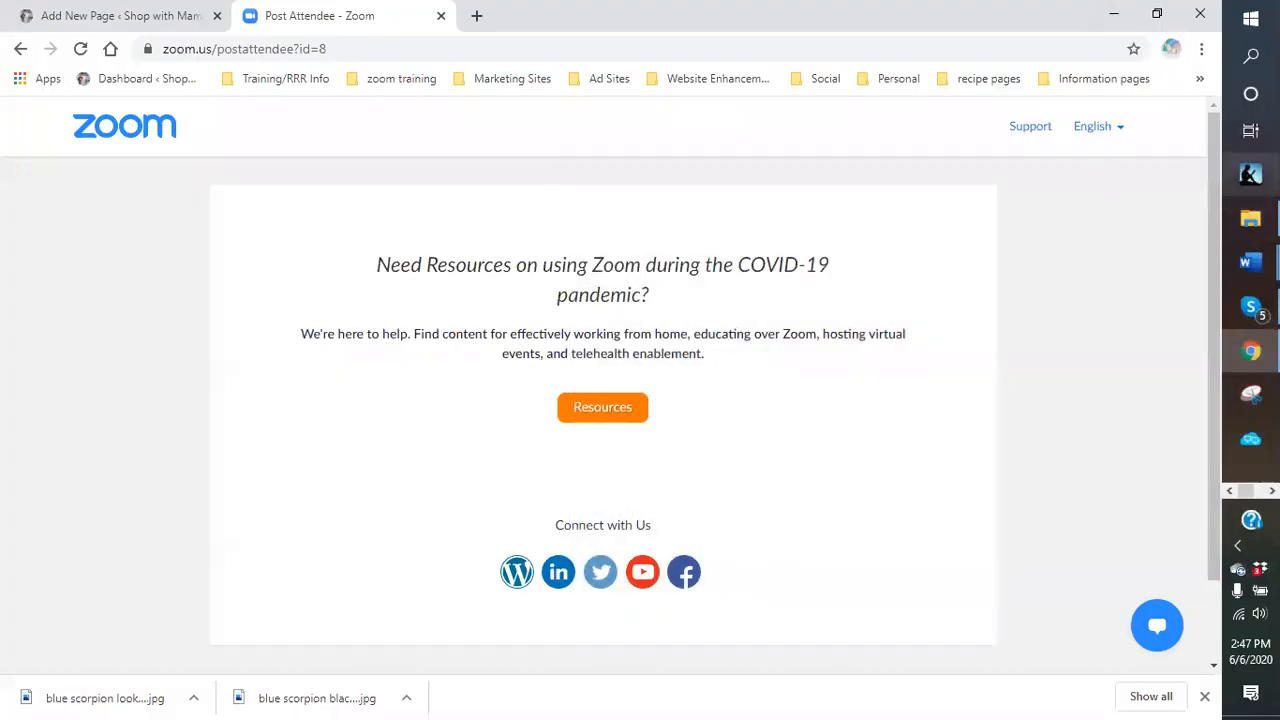
Restore the Dropbox templates File Explorer window and scroll through its contents.
mouse_move(1250, 218)
left_click(1202, 247)
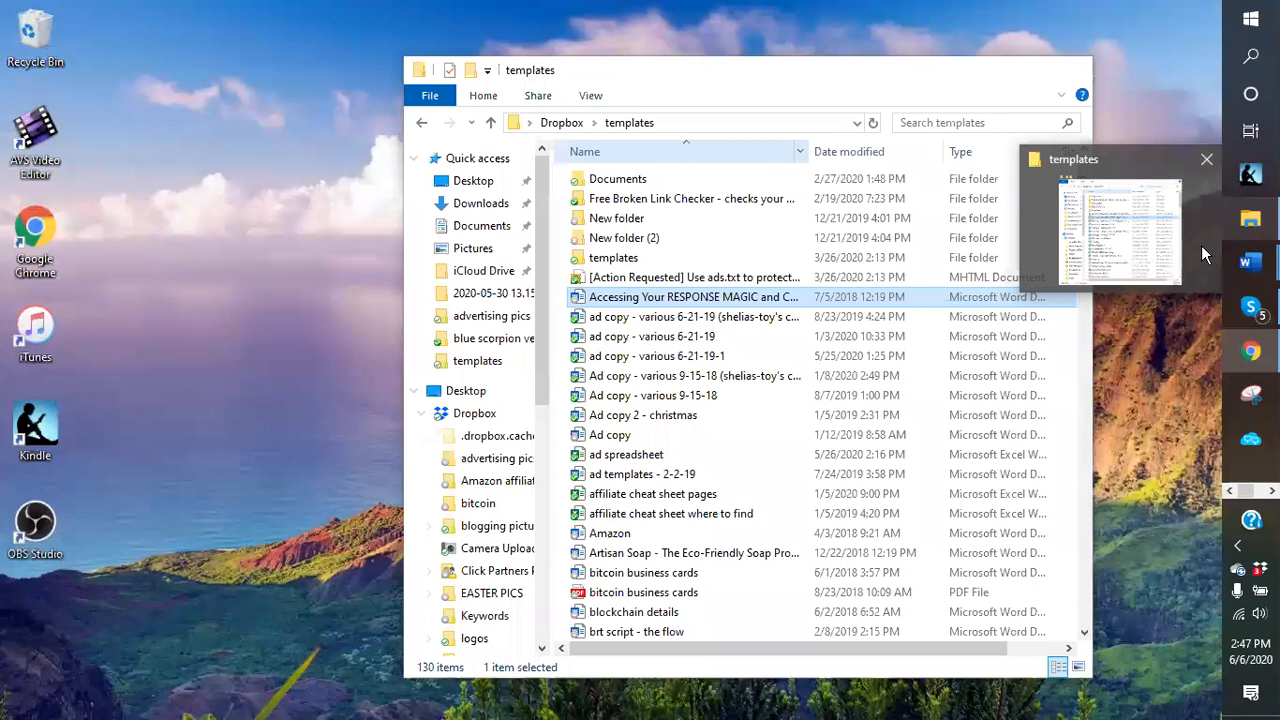
left_click(1218, 243)
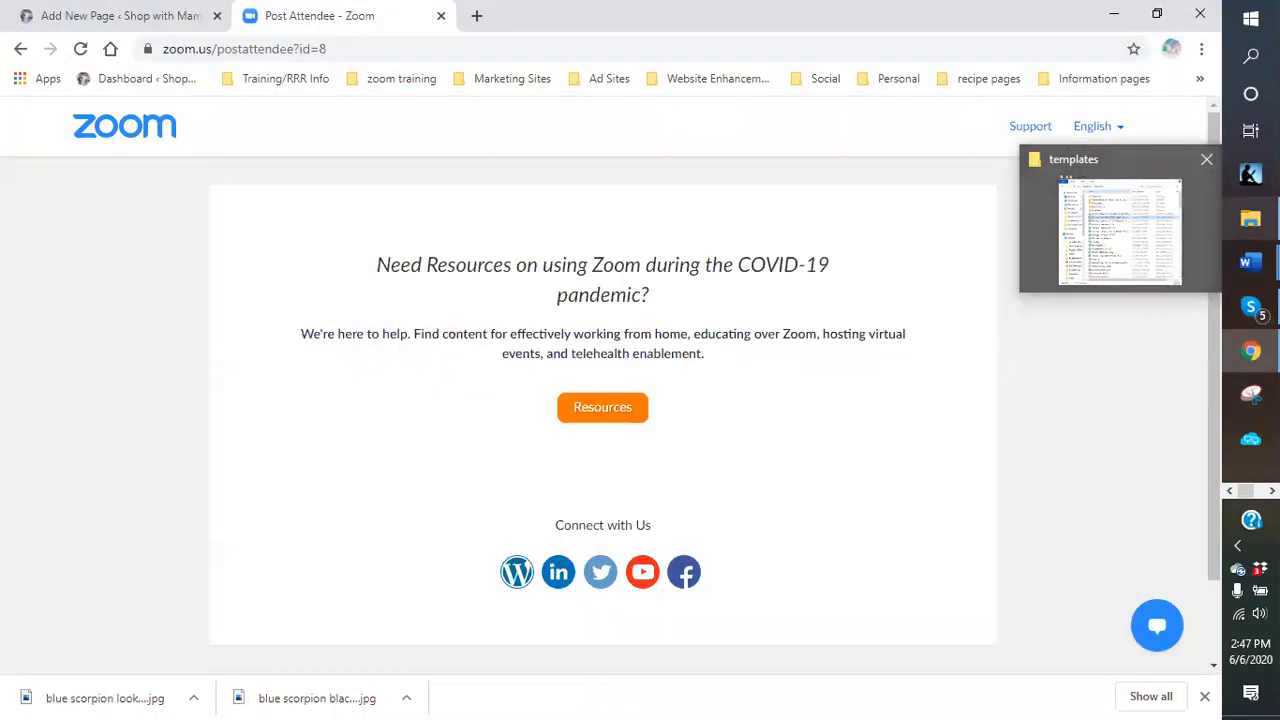
left_click(1192, 240)
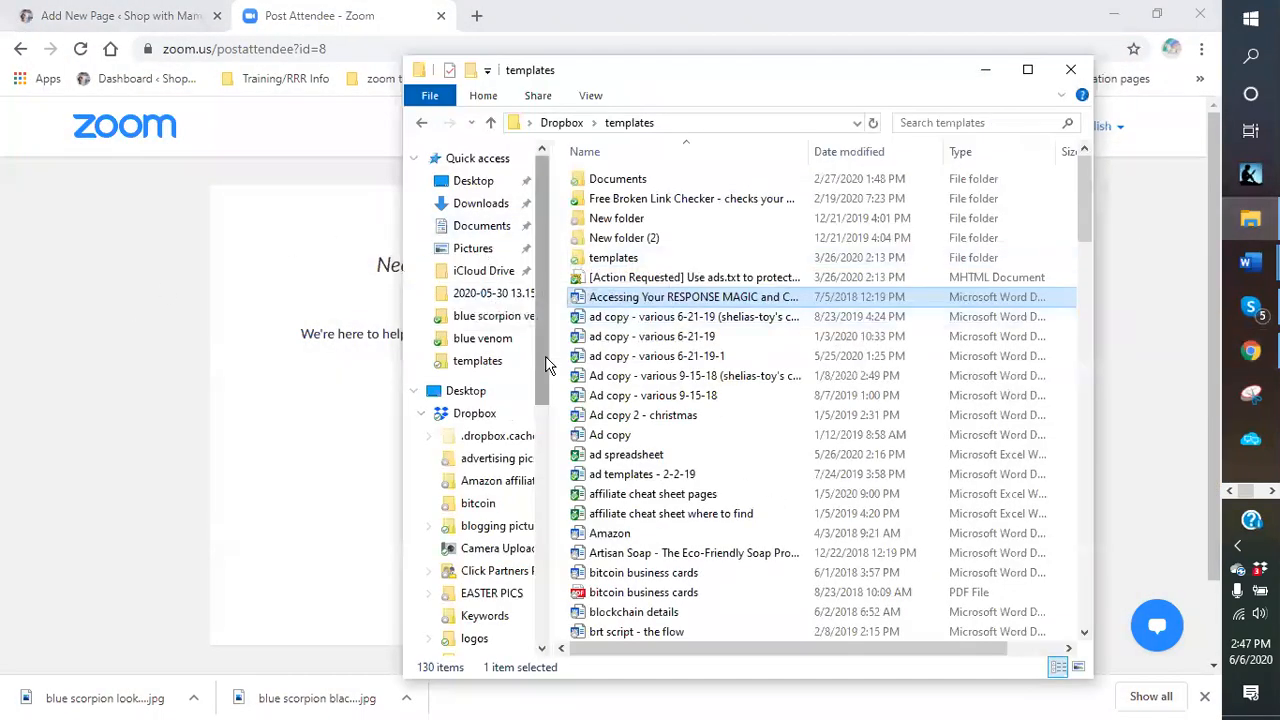
scroll(541, 369, "down", 1)
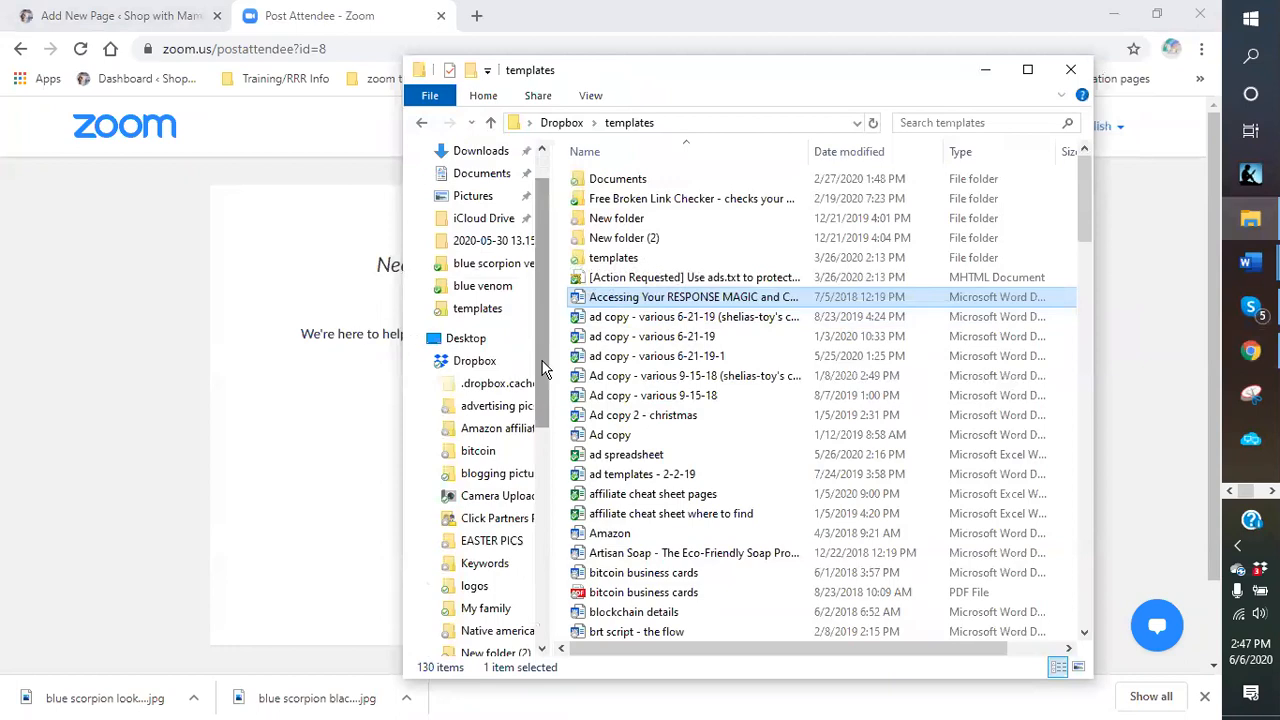
scroll(541, 369, "down", 2)
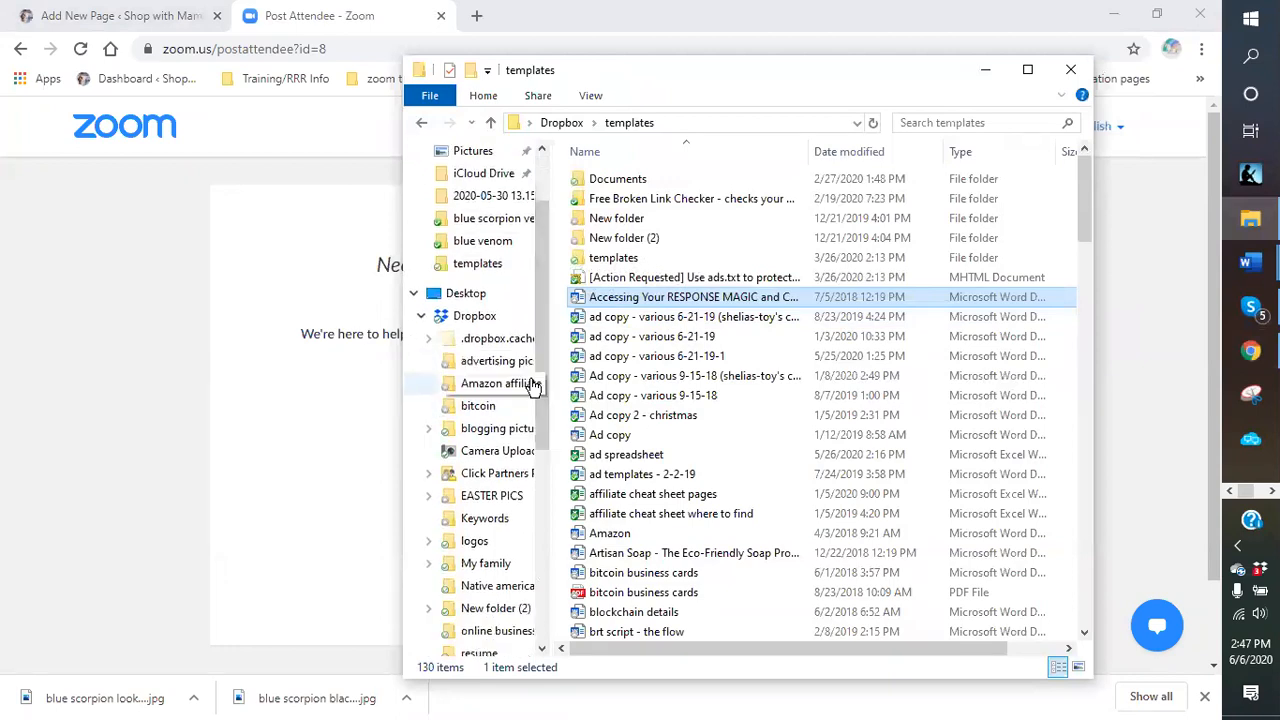
scroll(533, 385, "down", 1)
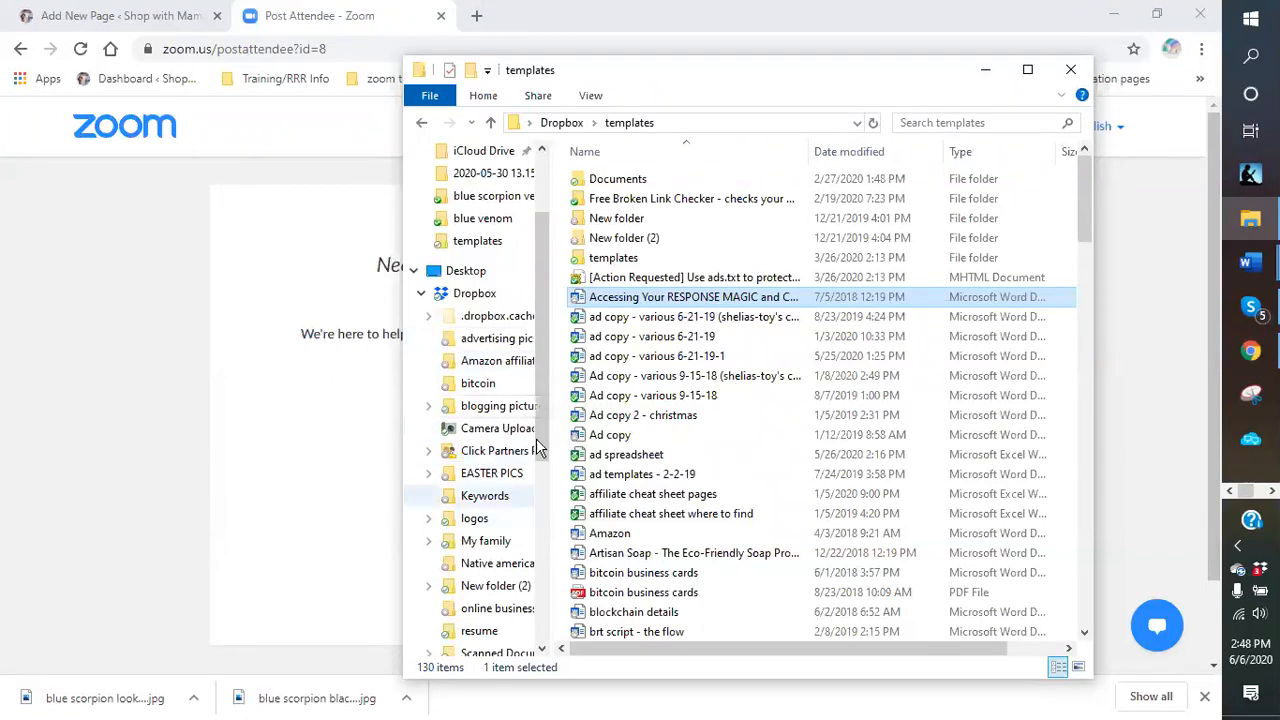
Scroll through the templates folder's navigation pane, then minimize File Explorer.
left_click_drag(538, 363, 548, 395)
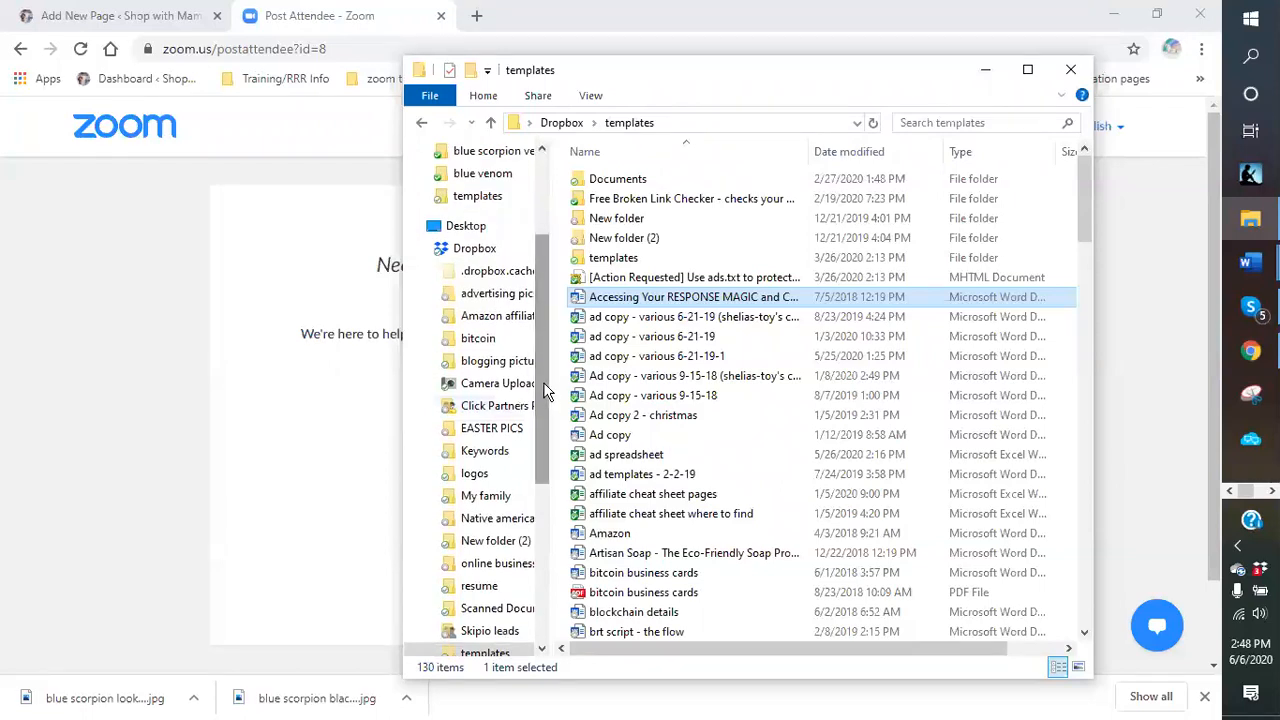
mouse_move(538, 370)
left_mouse_down()
mouse_move(546, 294)
mouse_move(554, 382)
left_mouse_up()
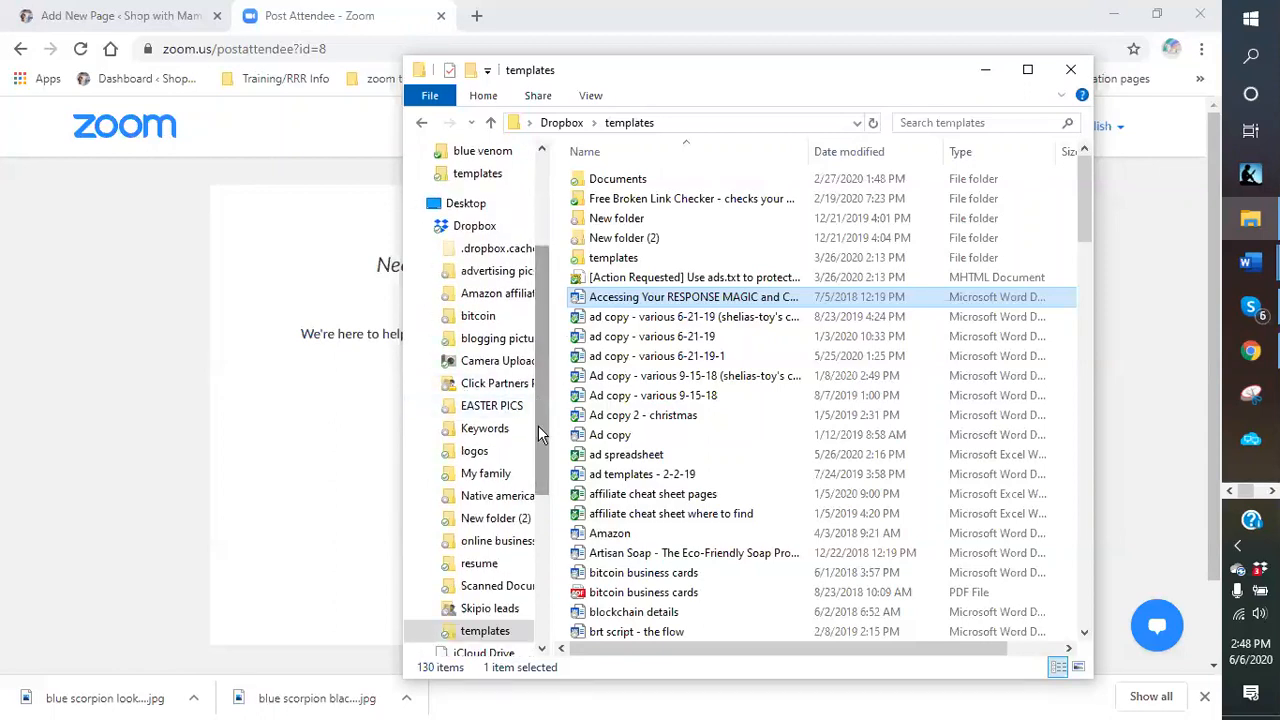
scroll(538, 432, "down", 1)
scroll(538, 432, "up", 4)
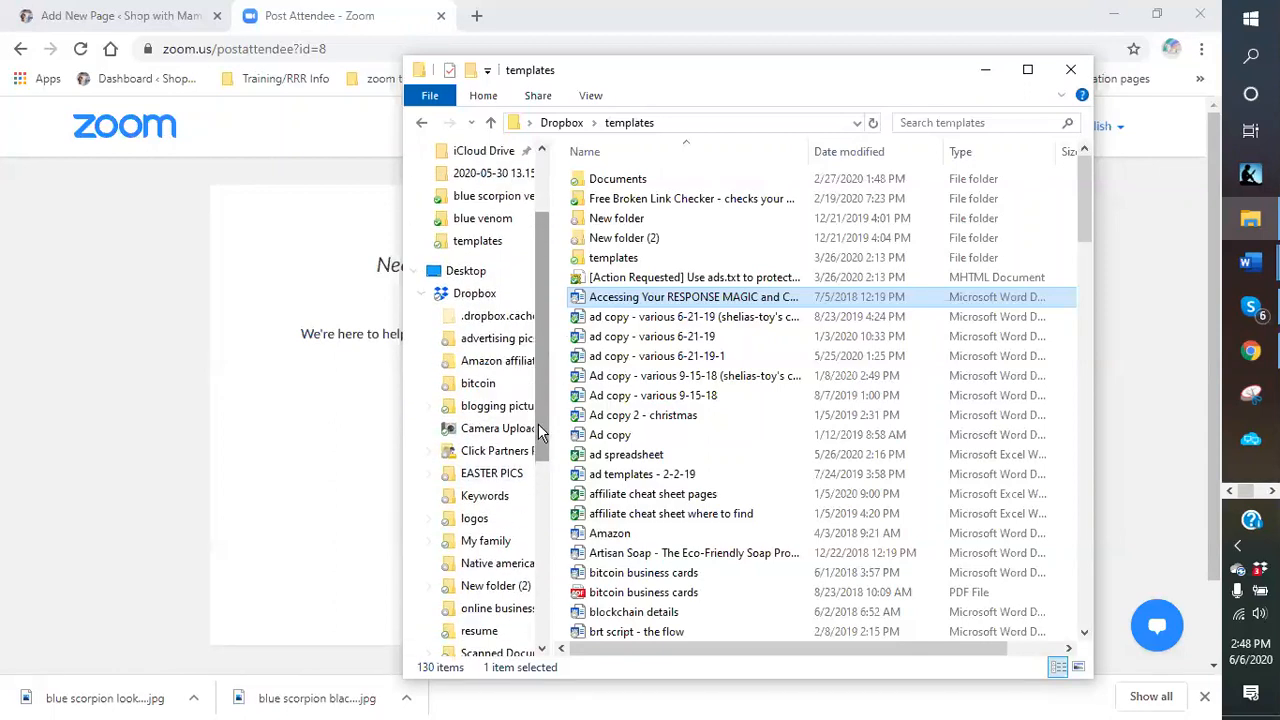
scroll(538, 423, "up", 1)
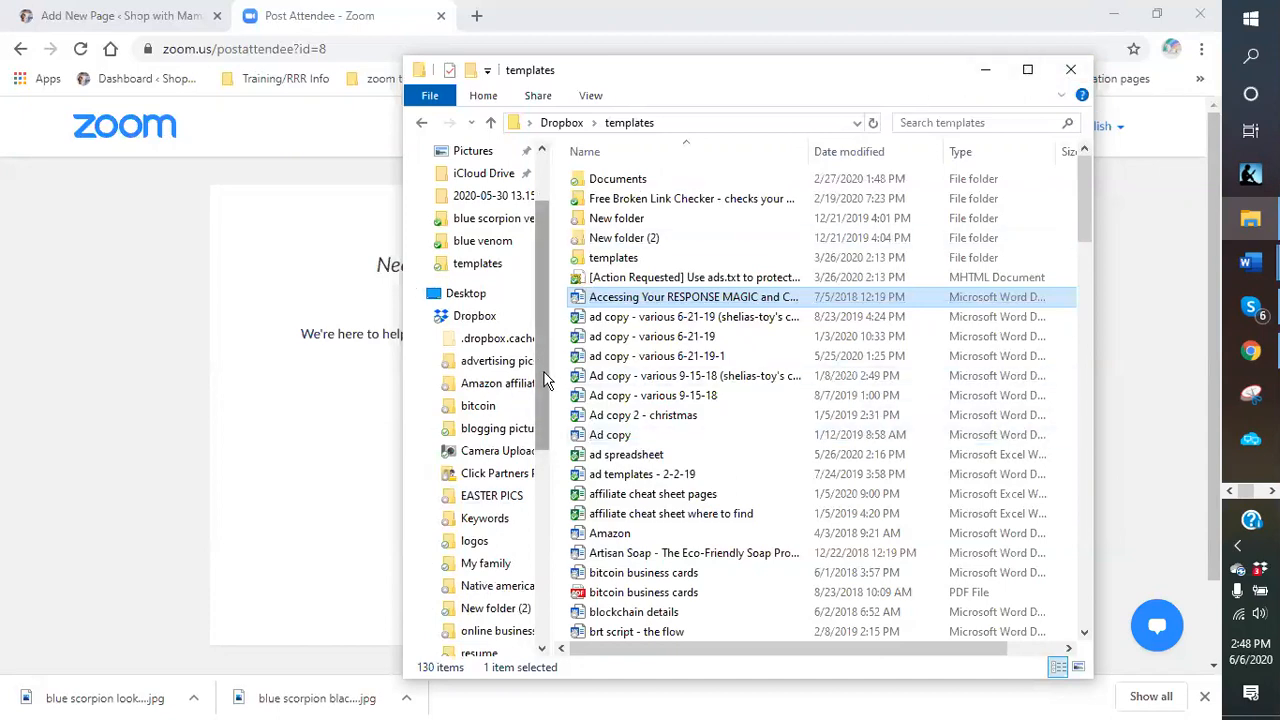
scroll(543, 366, "down", 1)
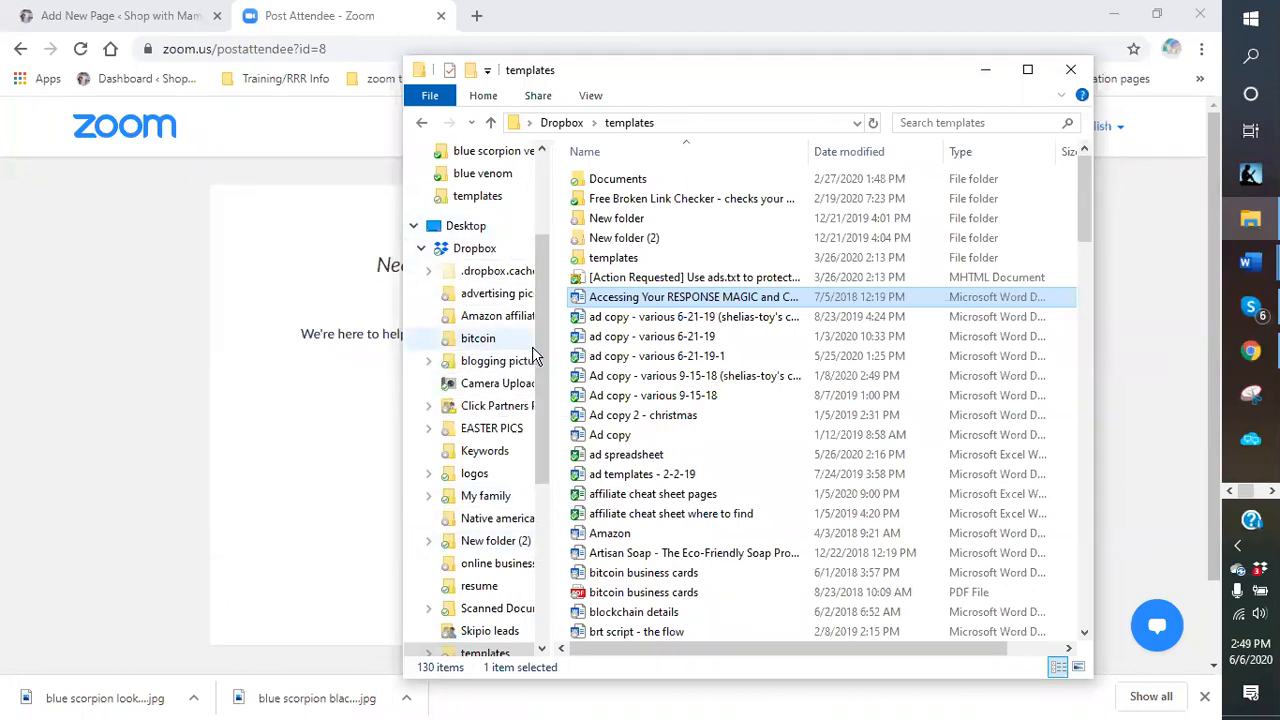
left_click_drag(540, 462, 541, 496)
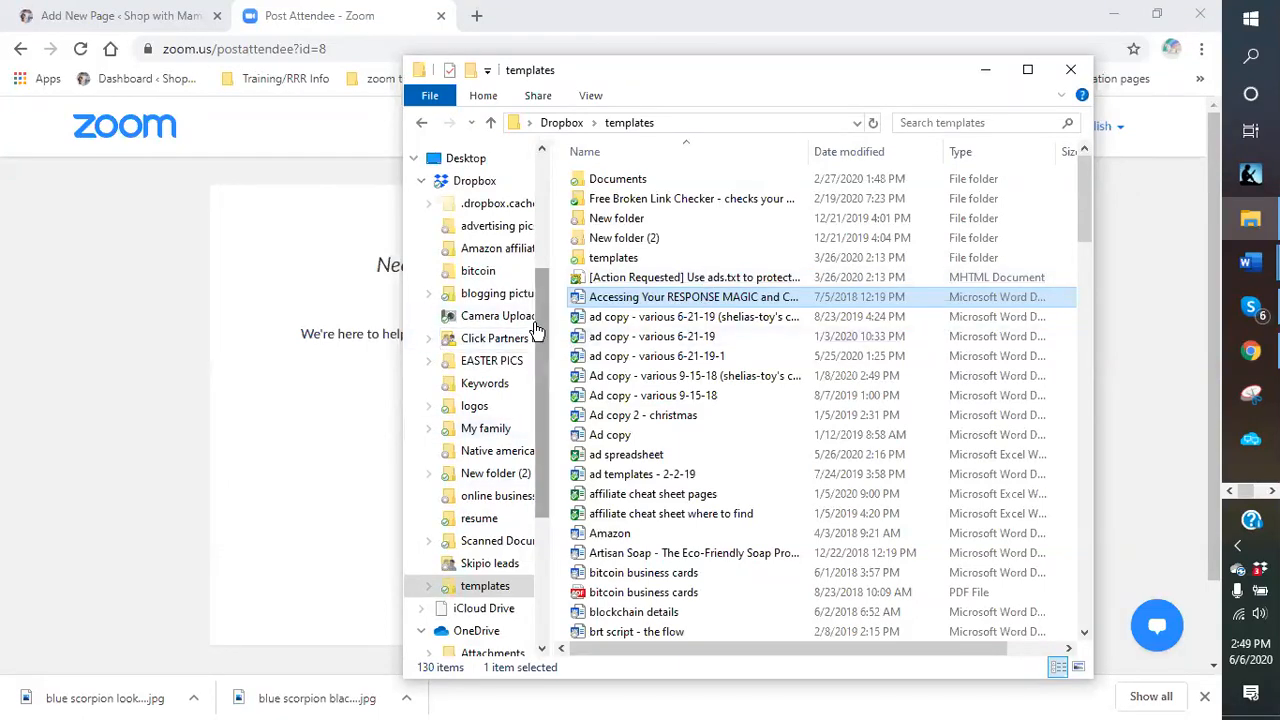
scroll(538, 317, "up", 3)
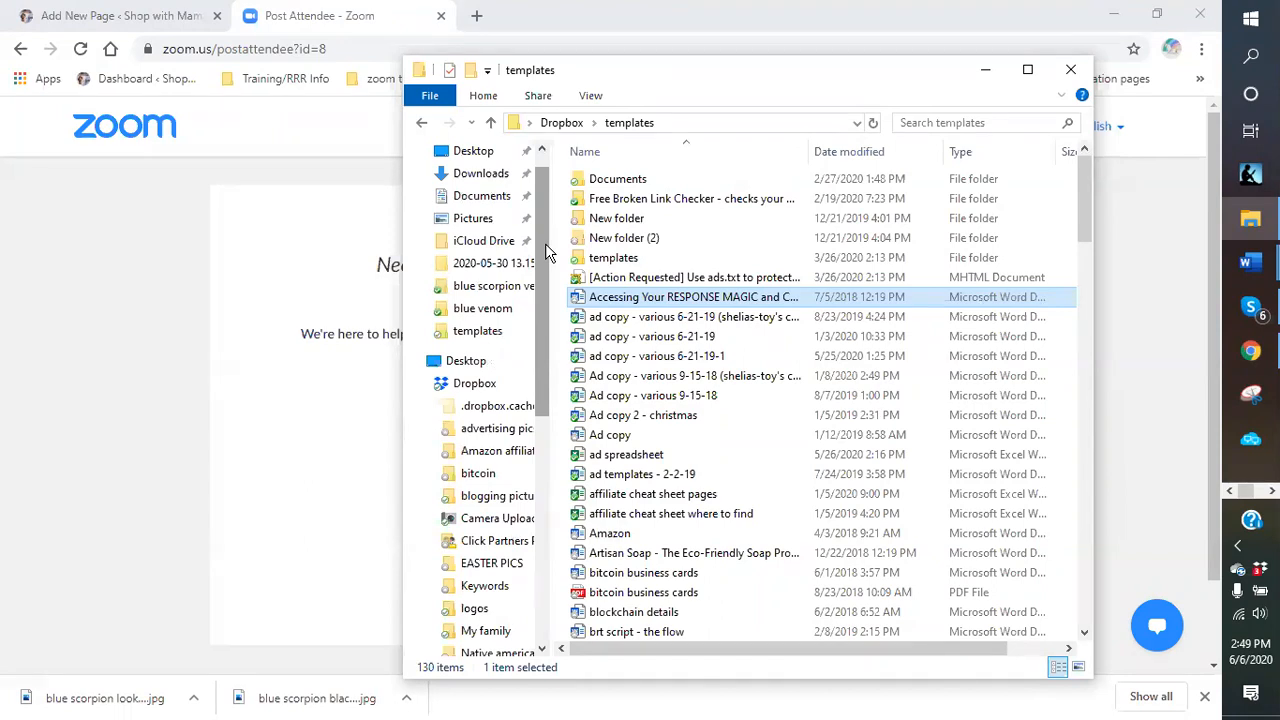
left_click(984, 72)
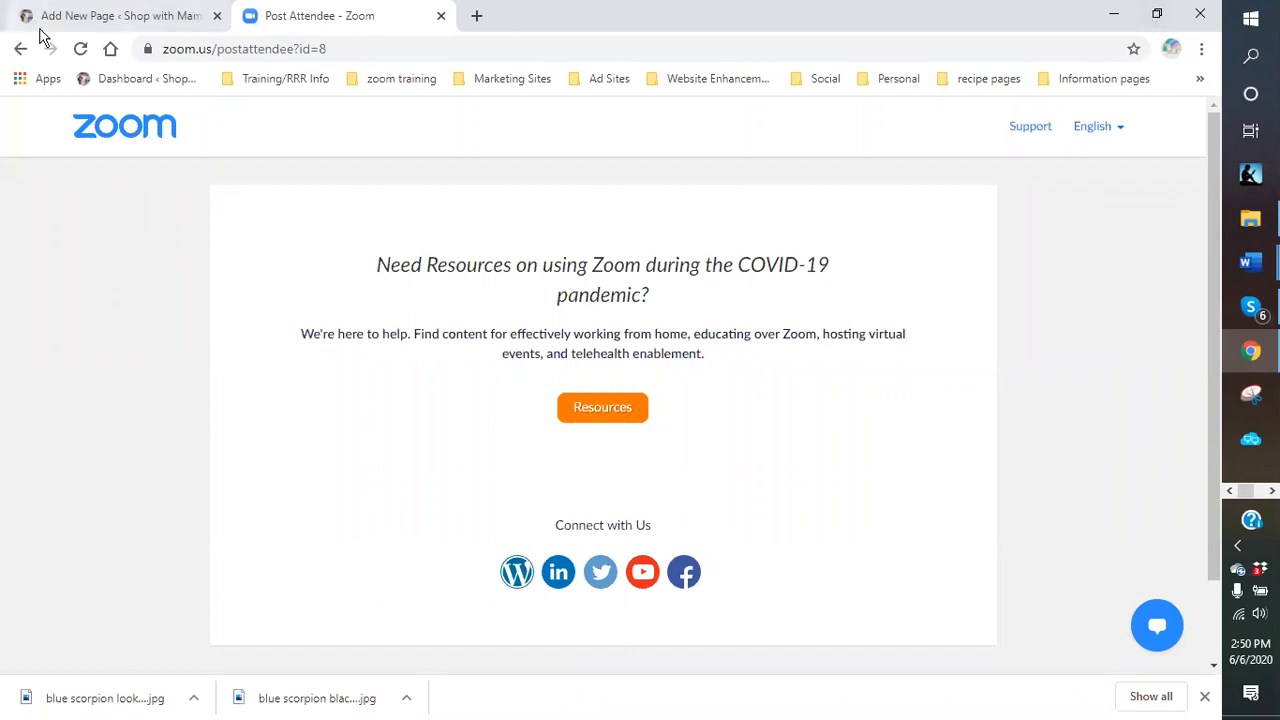
Switch to the Add New Page tab and select the wrinkle cream product image.
left_click(70, 20)
scroll(452, 453, "up", 5)
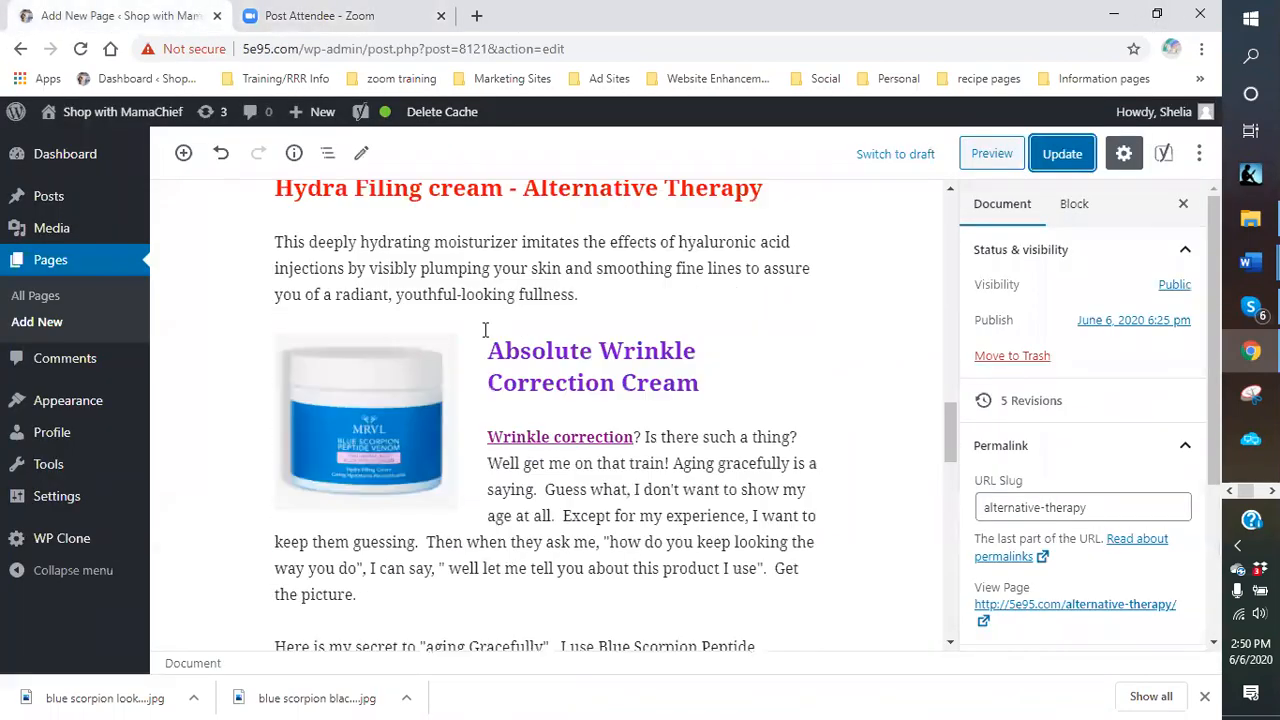
left_click(365, 515)
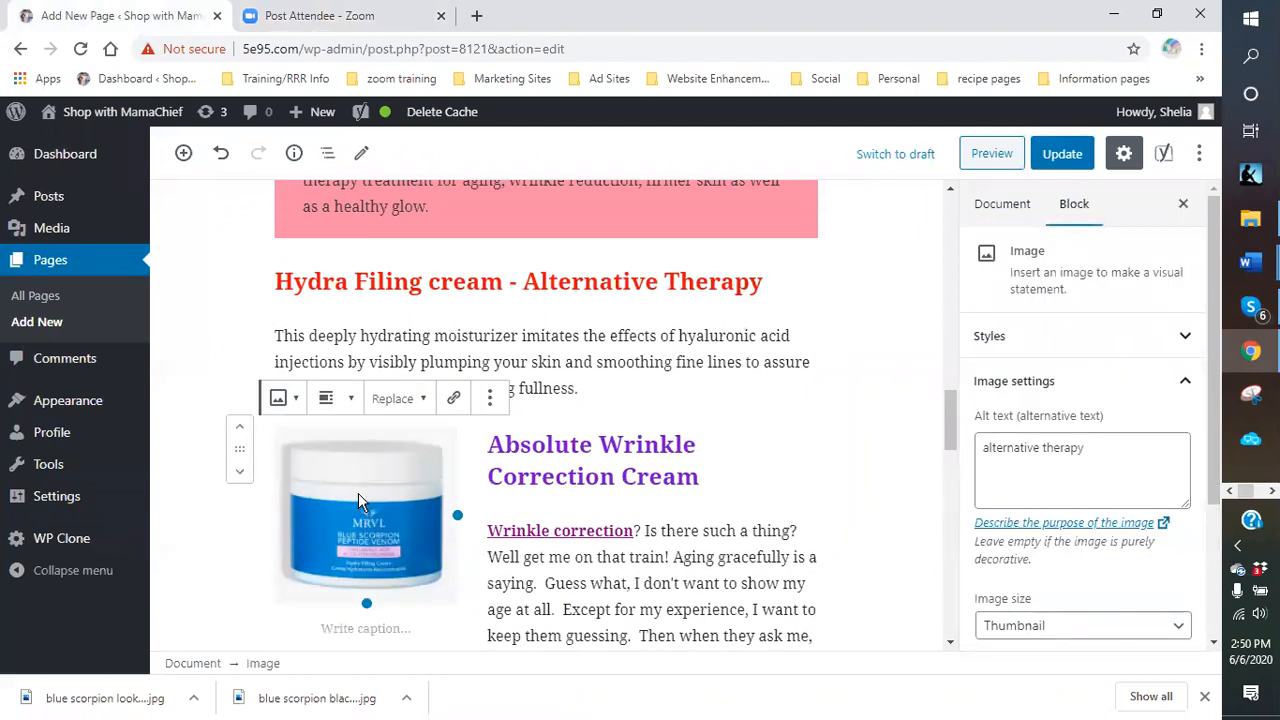
scroll(362, 493, "up", 8)
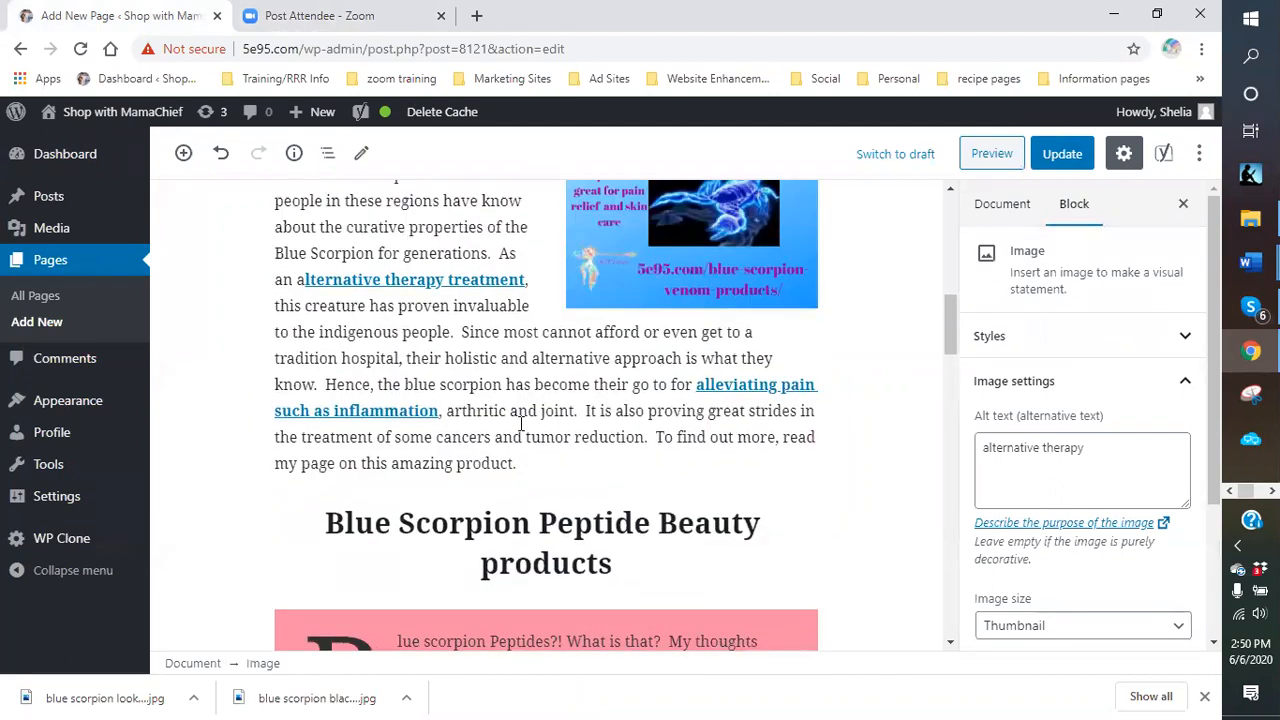
scroll(530, 395, "up", 2)
scroll(415, 392, "down", 3)
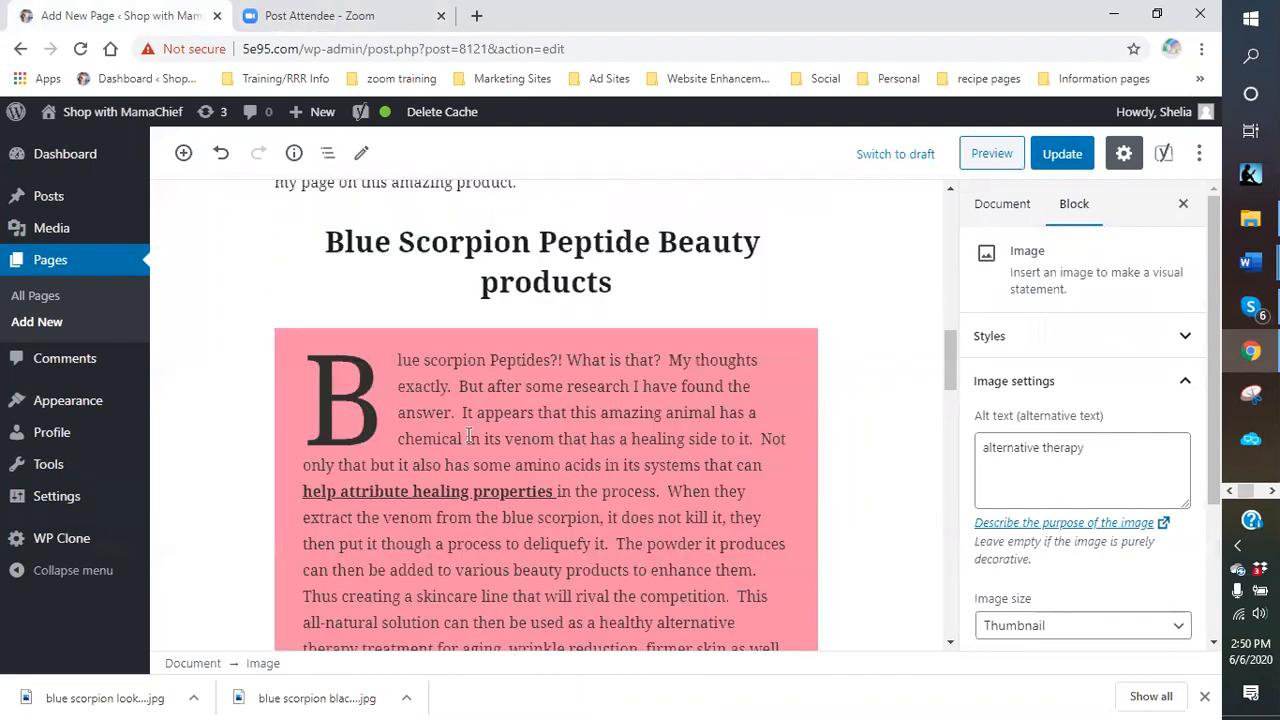
Move past the Blue scorpion Peptides and Hydra Filing paragraphs into the Classic block's wrinkle cream text.
left_click(493, 449)
scroll(490, 410, "down", 5)
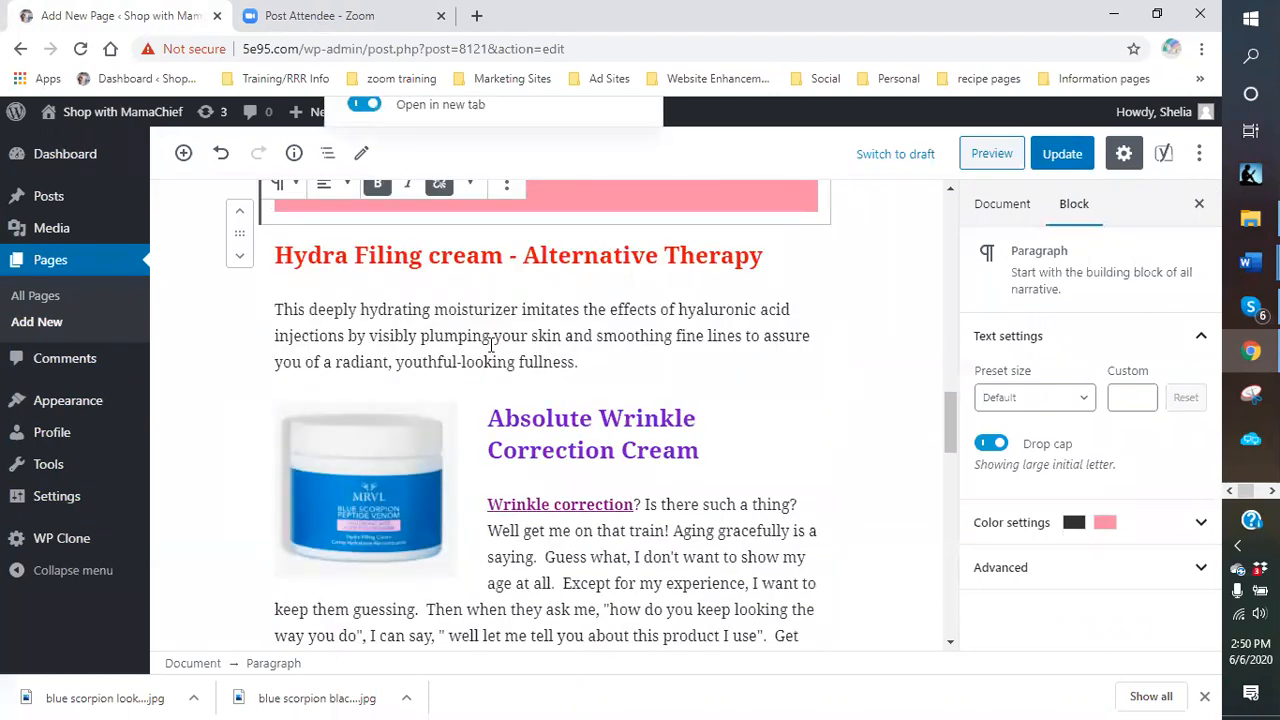
left_click(490, 343)
scroll(492, 340, "down", 4)
left_click(592, 314)
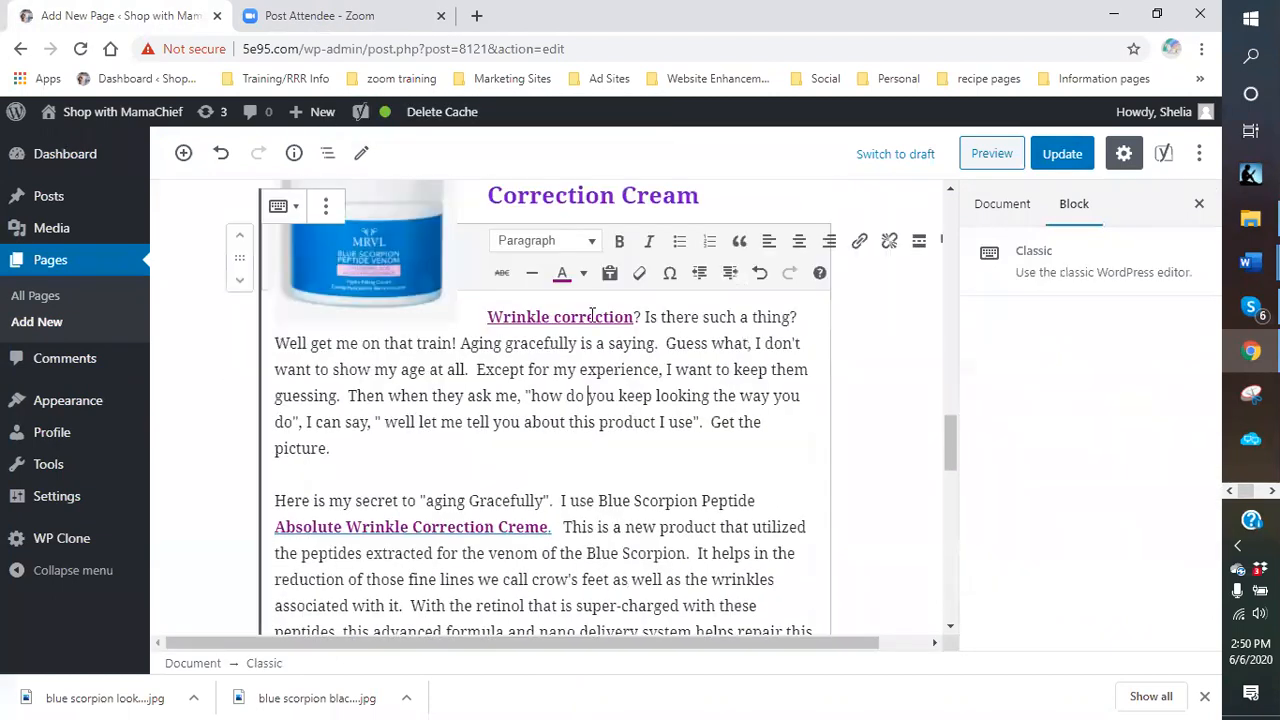
scroll(530, 400, "up", 3)
scroll(468, 500, "down", 2)
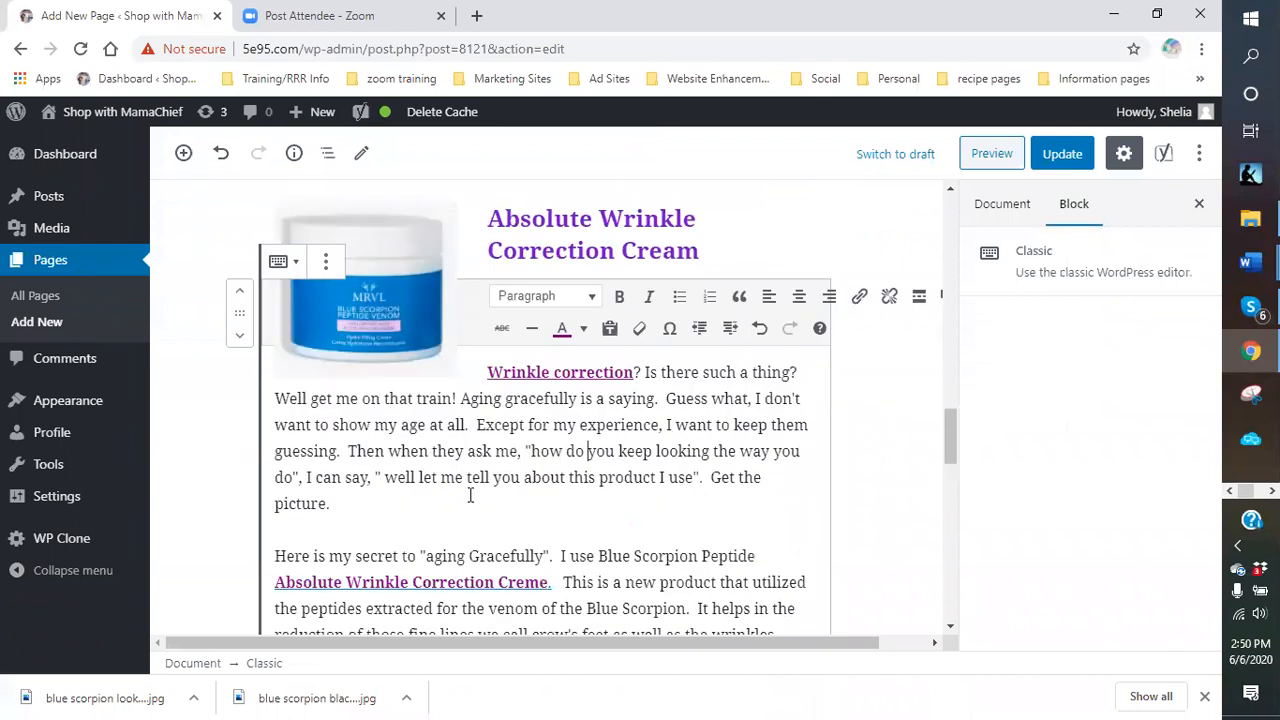
scroll(470, 495, "down", 2)
left_click(450, 400)
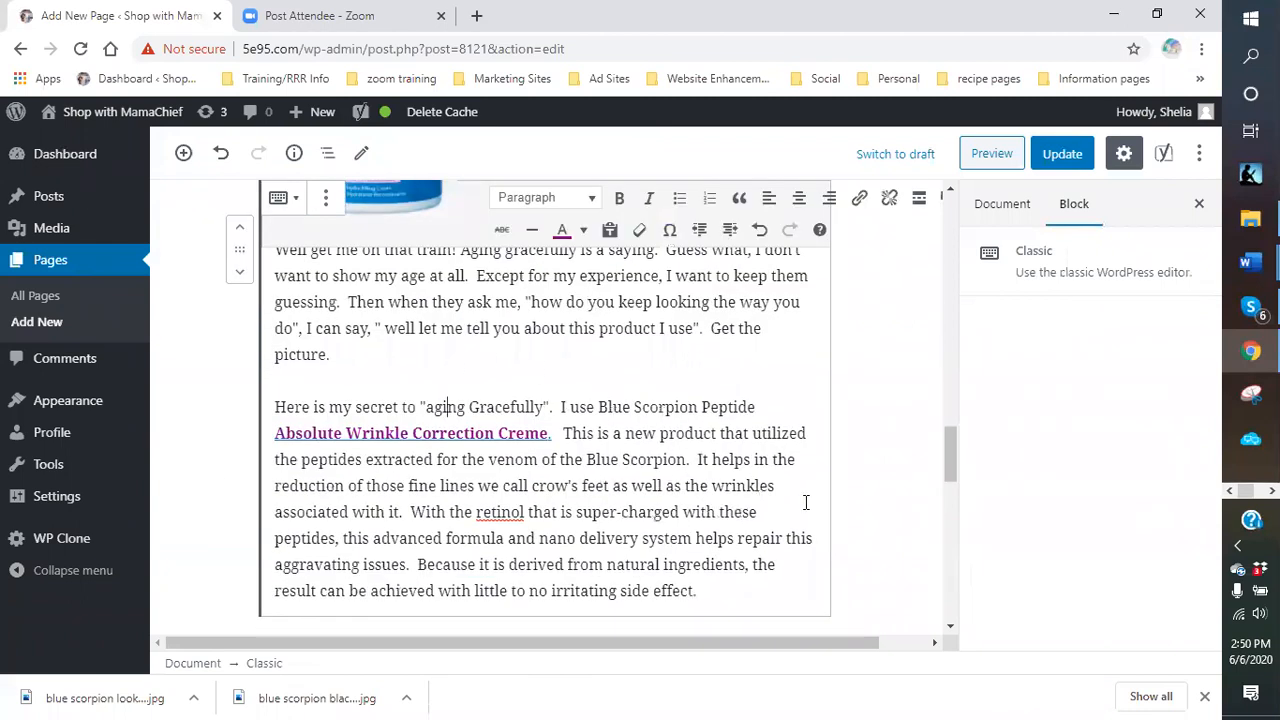
Insert the Blue Scorpion Venom image from the Media Library after the word Peptide.
left_click(782, 406)
left_click_drag(670, 645, 800, 641)
left_click(895, 199)
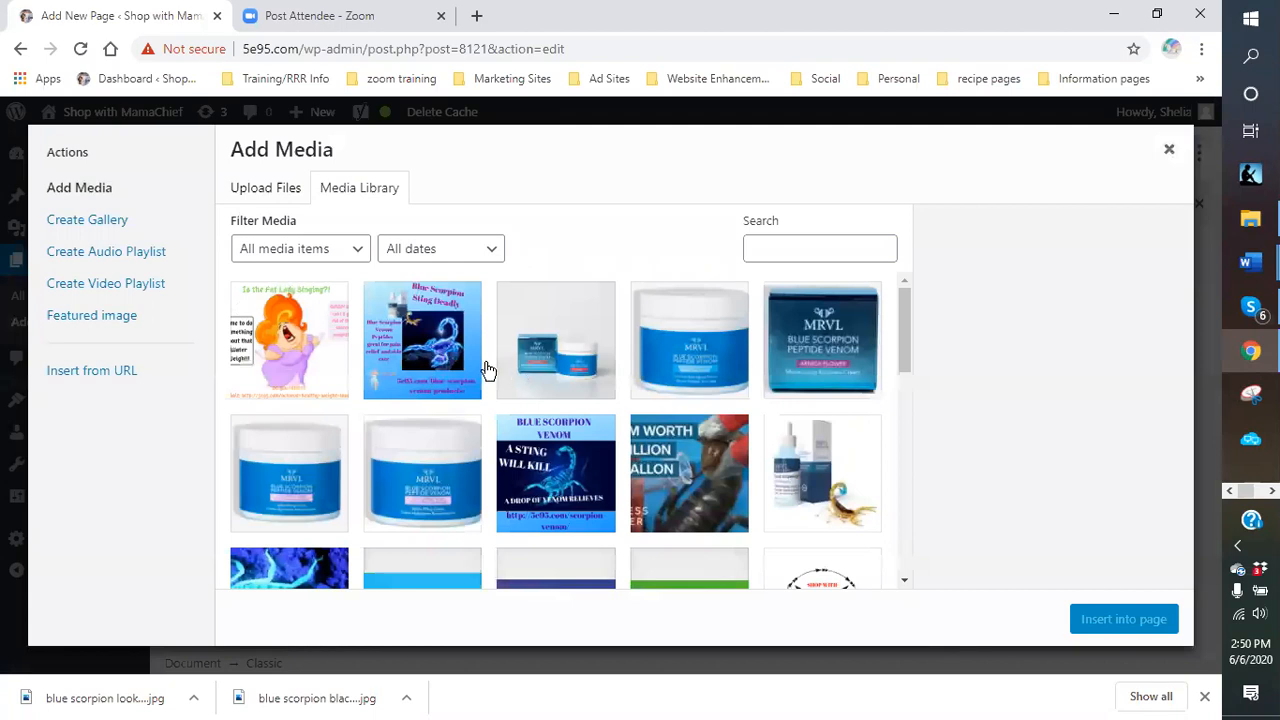
scroll(352, 543, "down", 1)
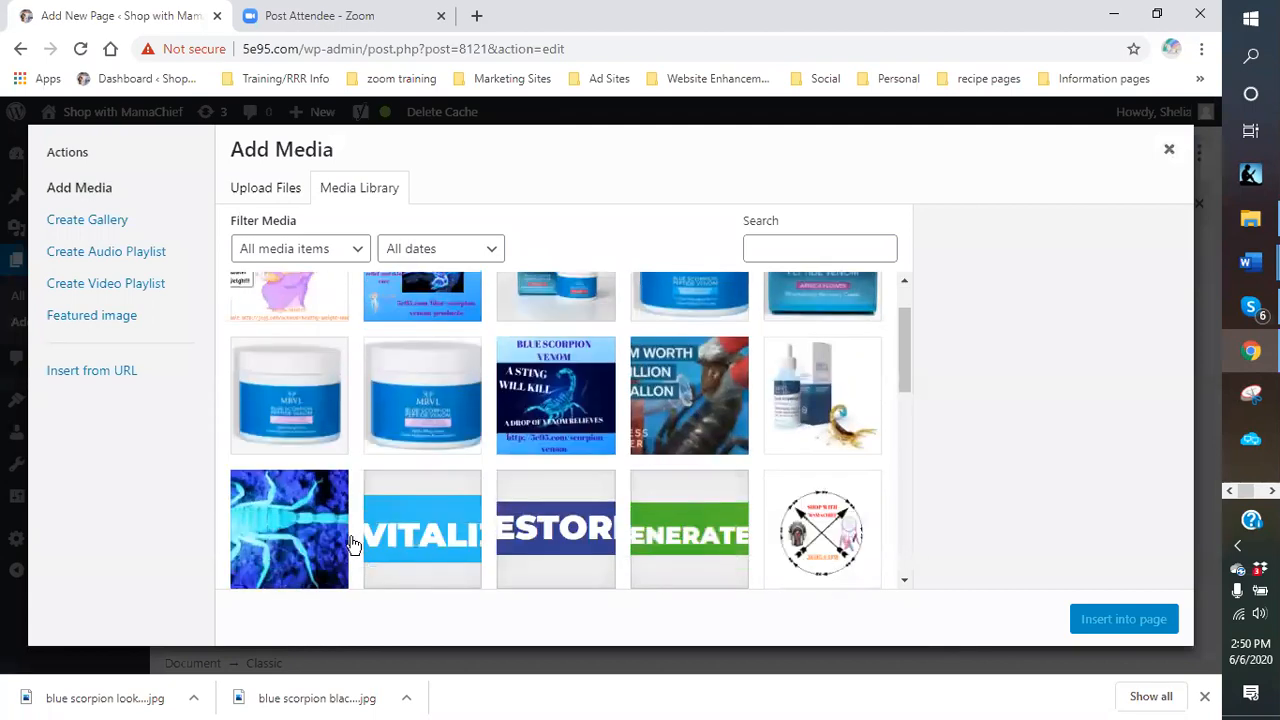
left_click(575, 395)
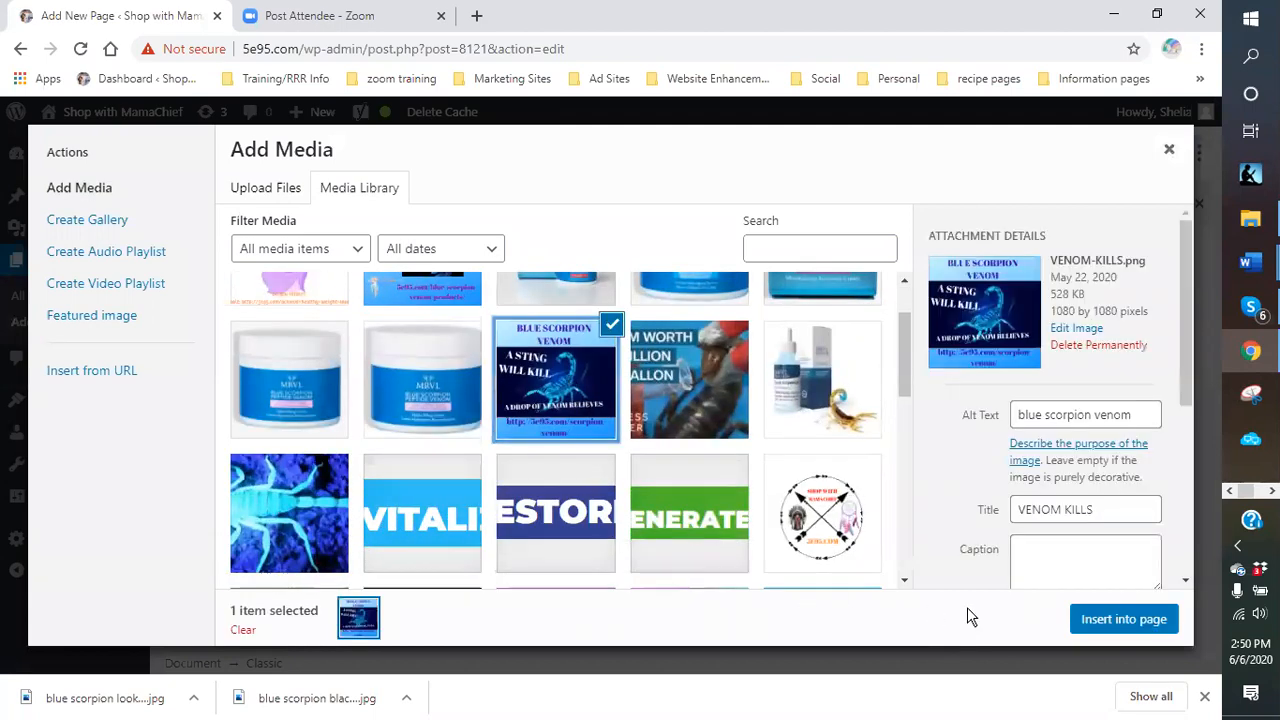
left_click(1140, 619)
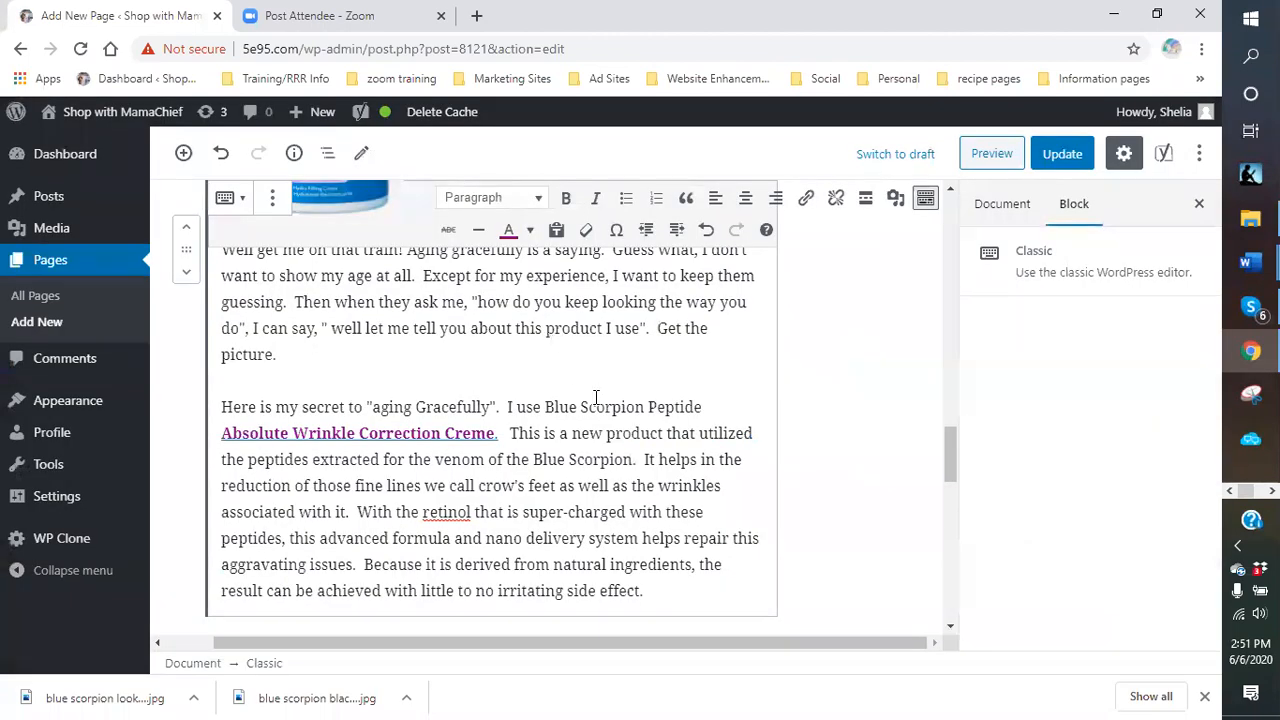
Right-align the scorpion image and shrink it so the wrinkle creme text wraps beside it.
scroll(557, 506, "down", 3)
left_click(412, 334)
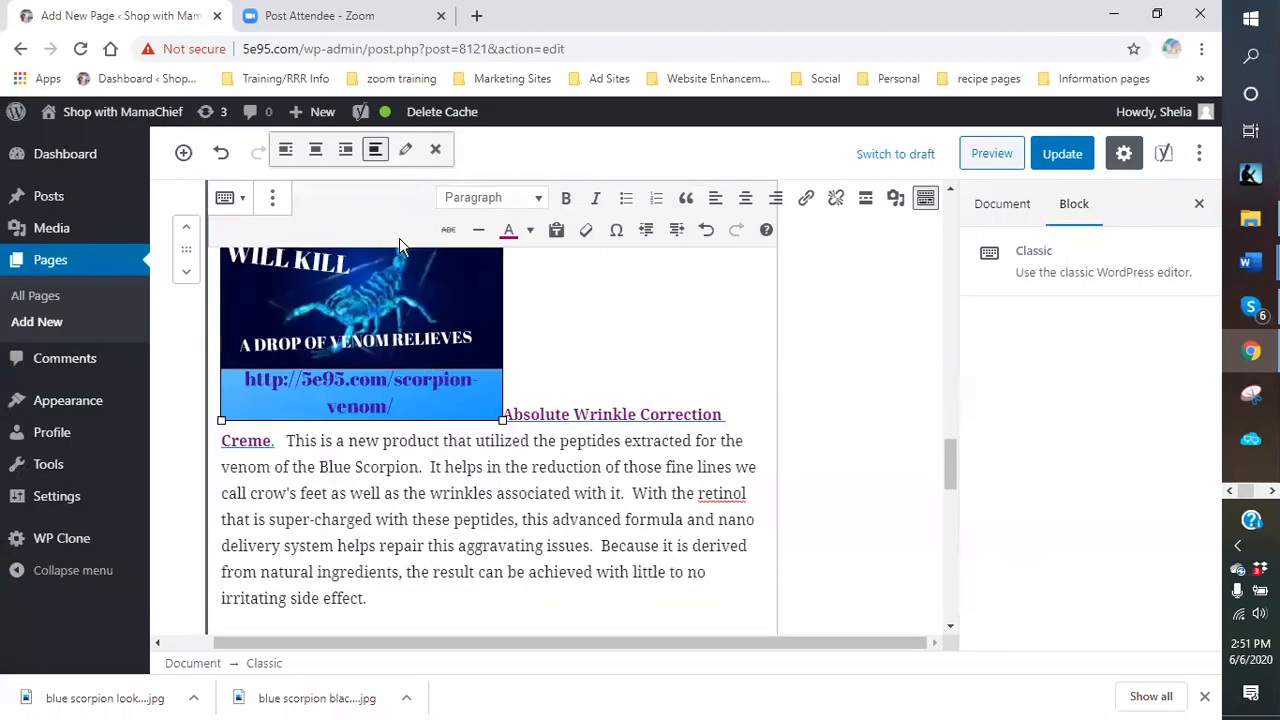
left_click(345, 150)
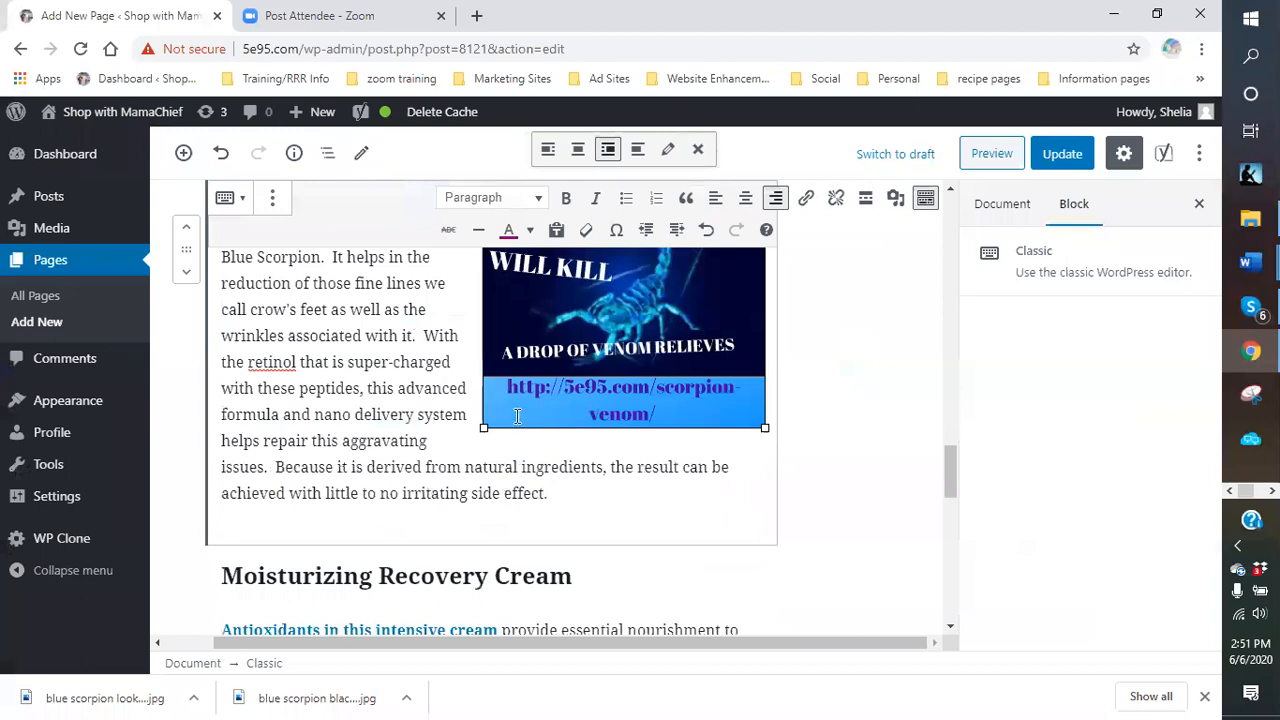
left_click_drag(486, 429, 530, 381)
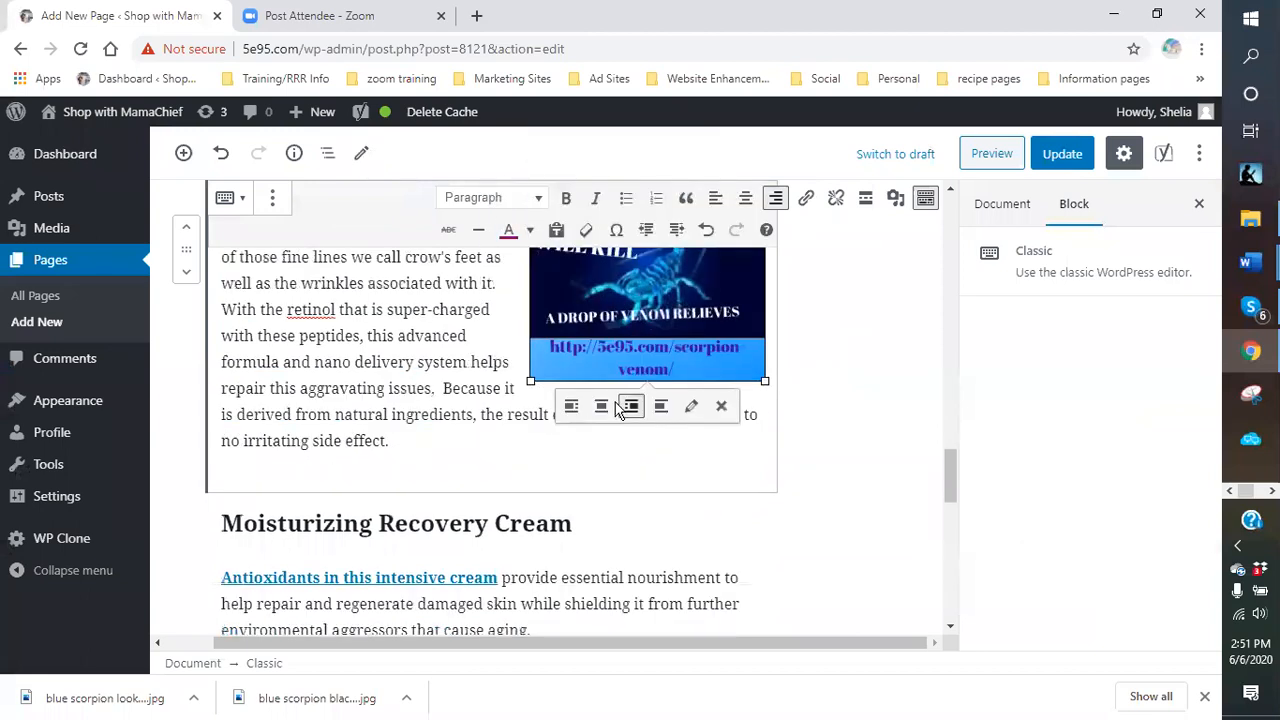
scroll(819, 398, "up", 1)
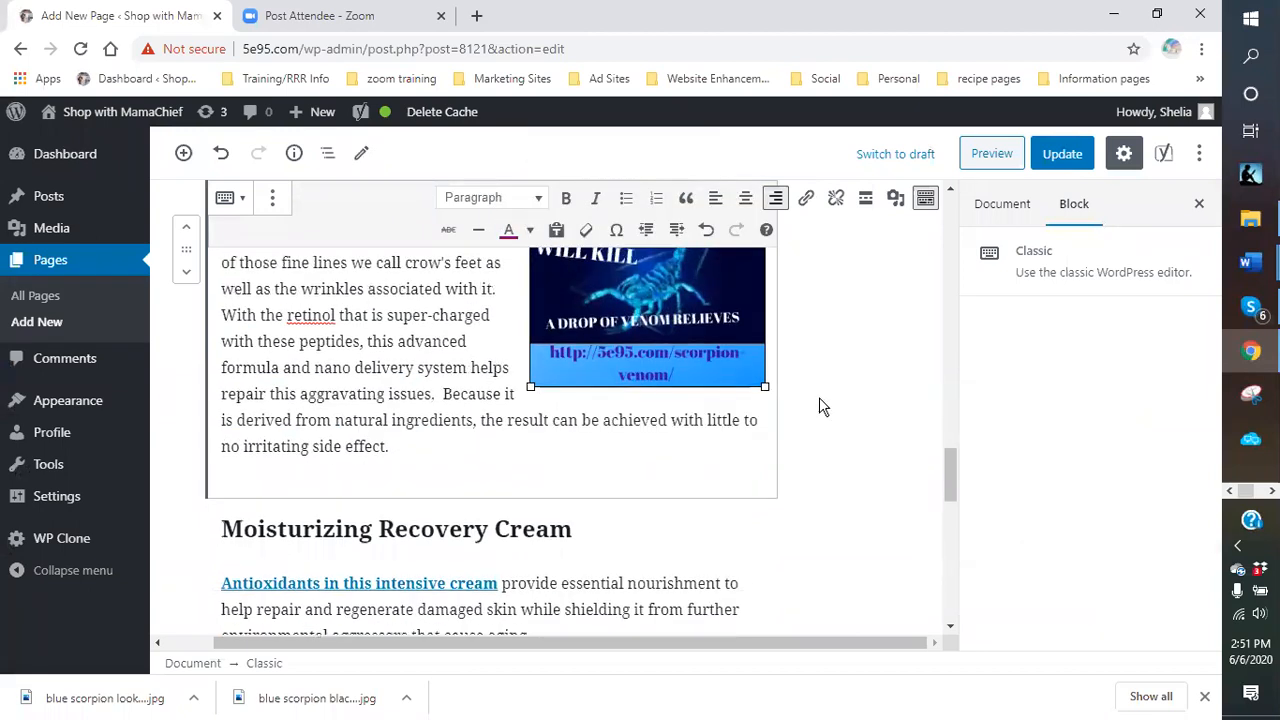
scroll(819, 400, "up", 3)
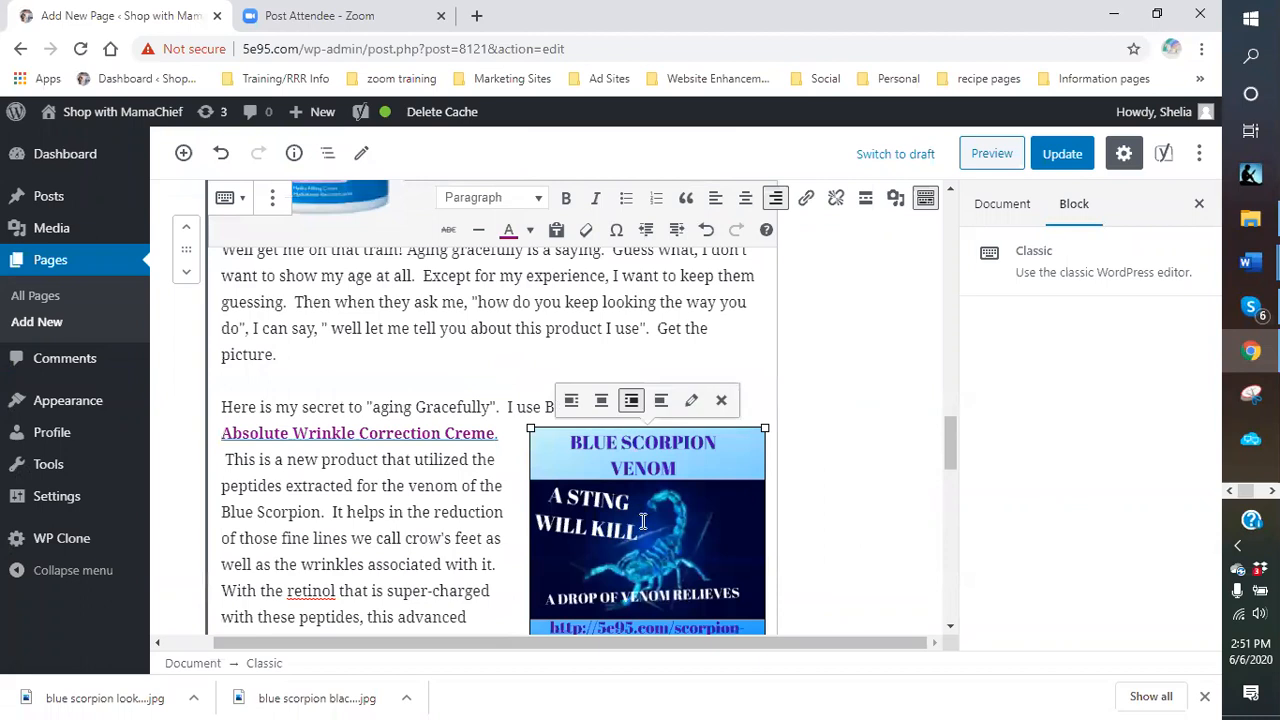
left_click(689, 404)
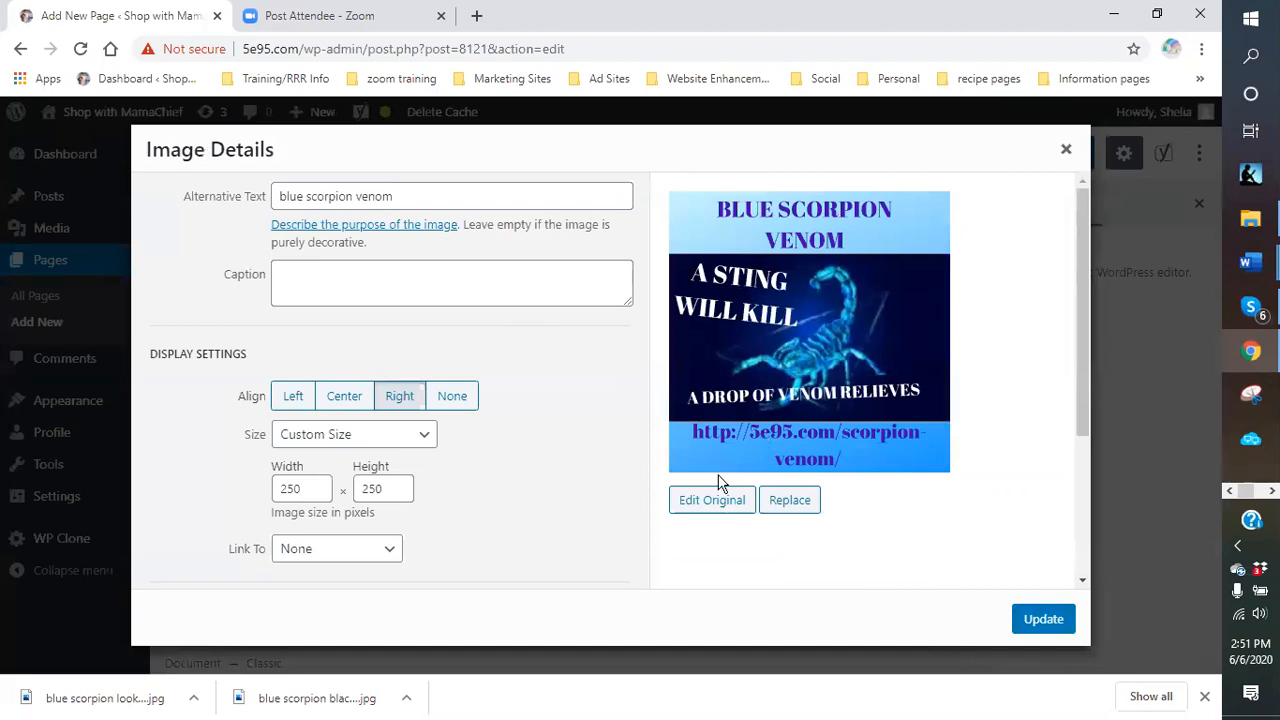
scroll(562, 445, "down", 1)
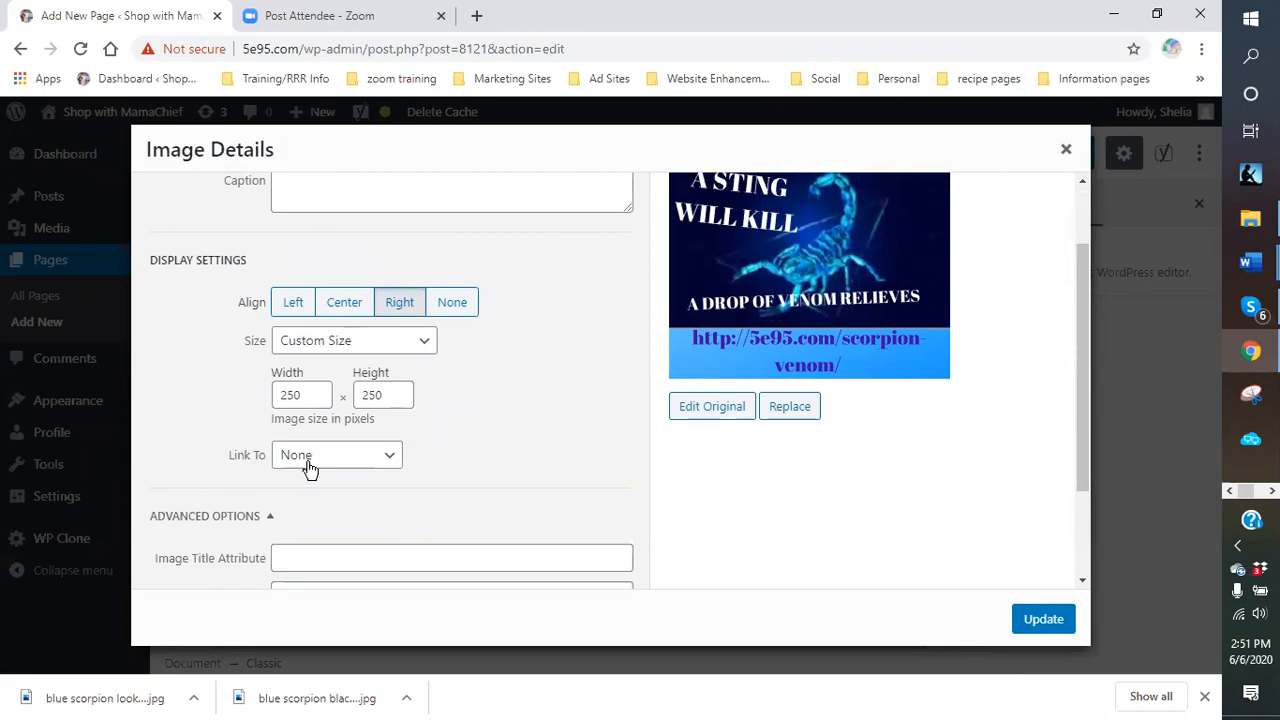
left_click(392, 462)
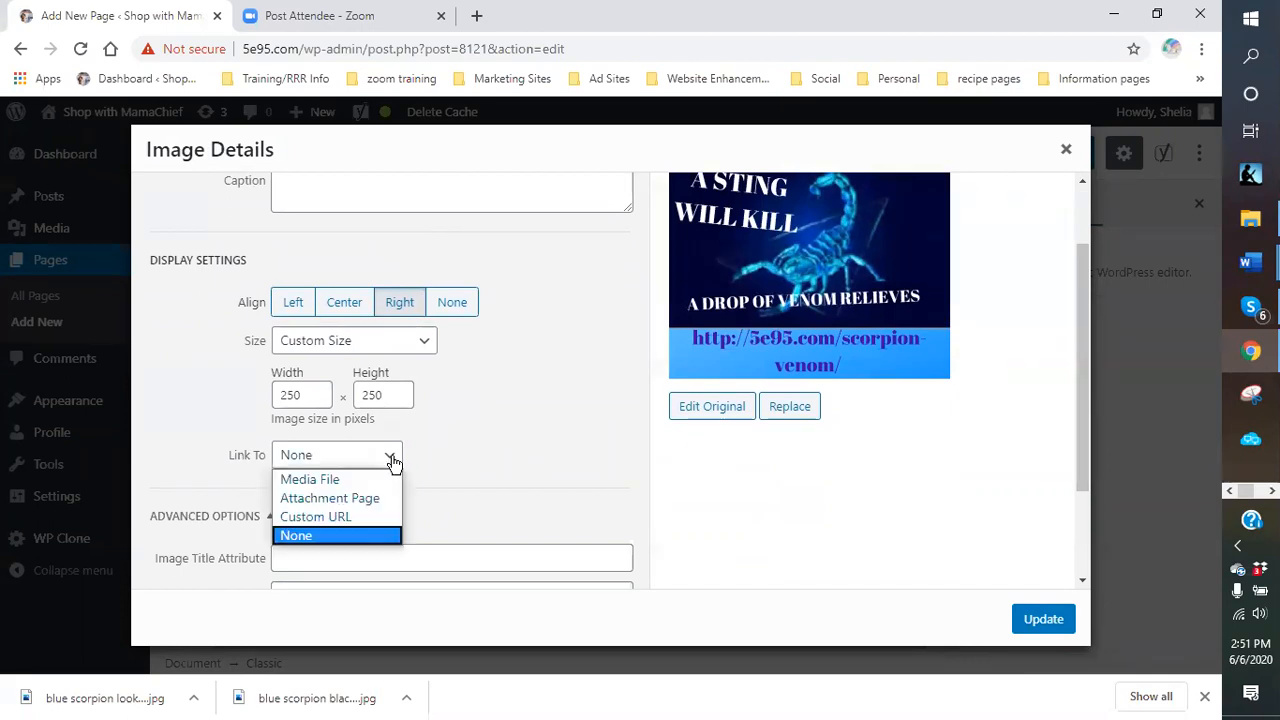
left_click(352, 516)
scroll(354, 517, "down", 2)
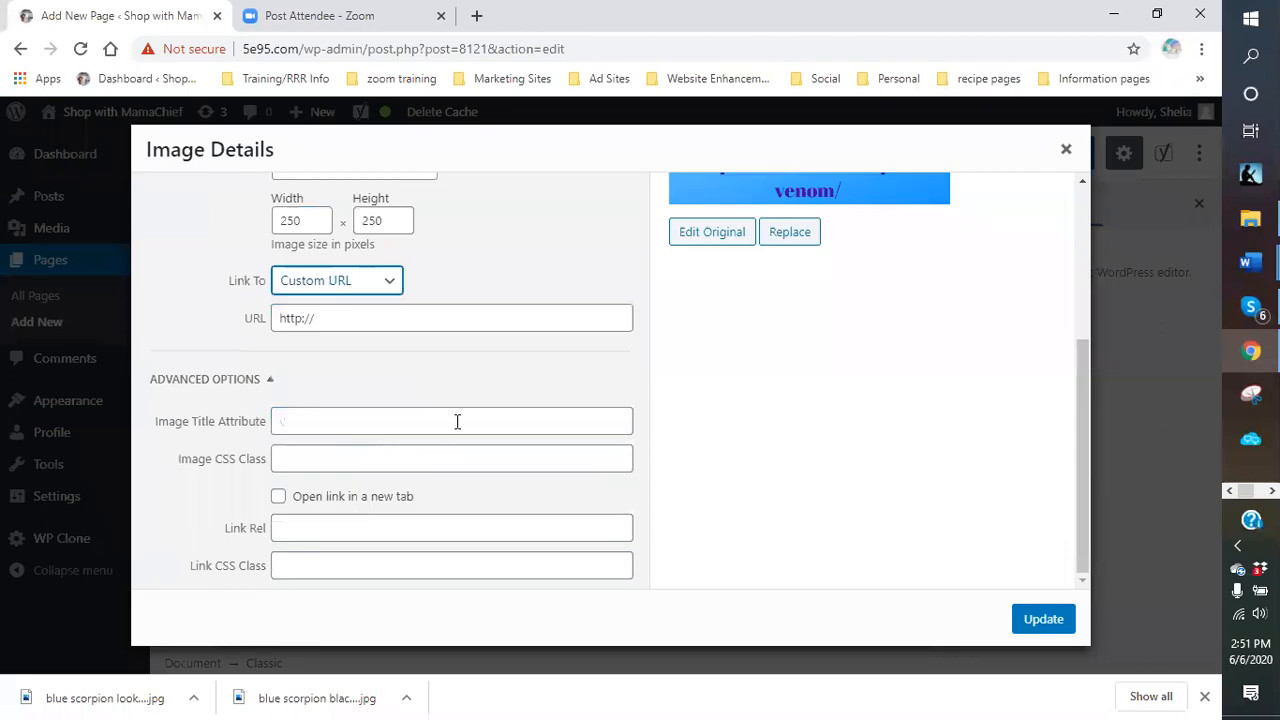
scroll(490, 405, "up", 5)
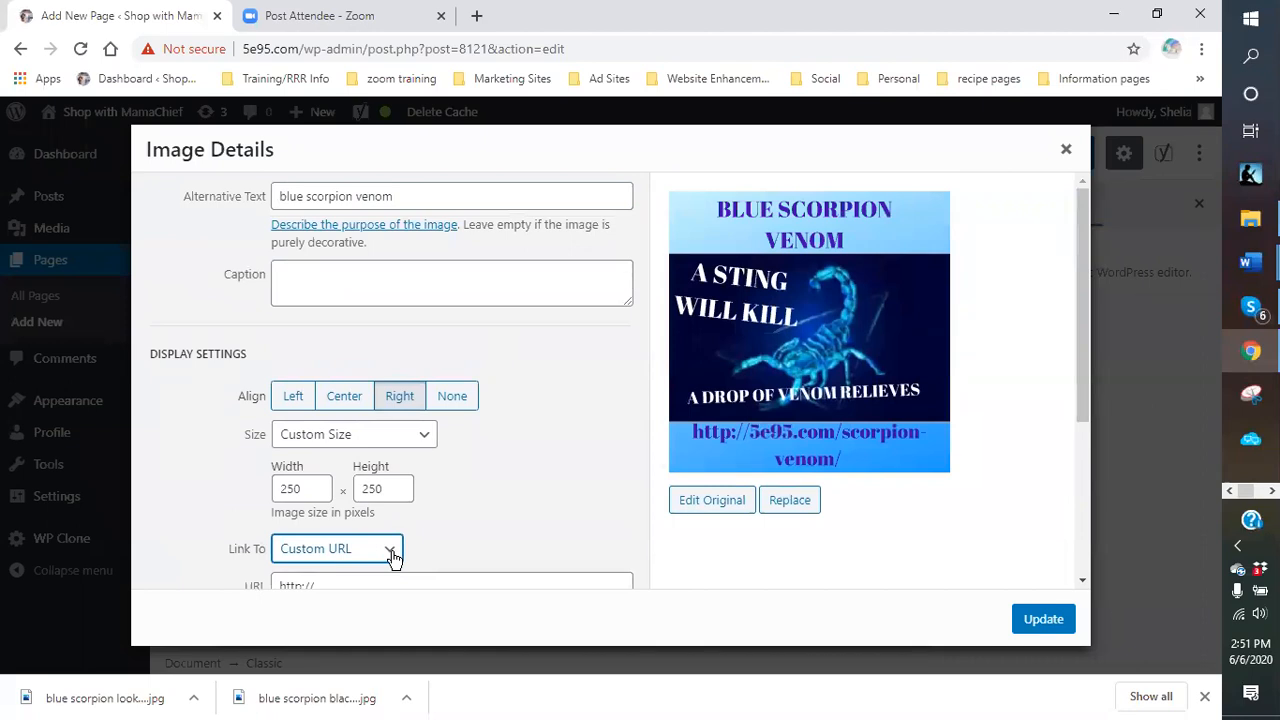
left_click(392, 552)
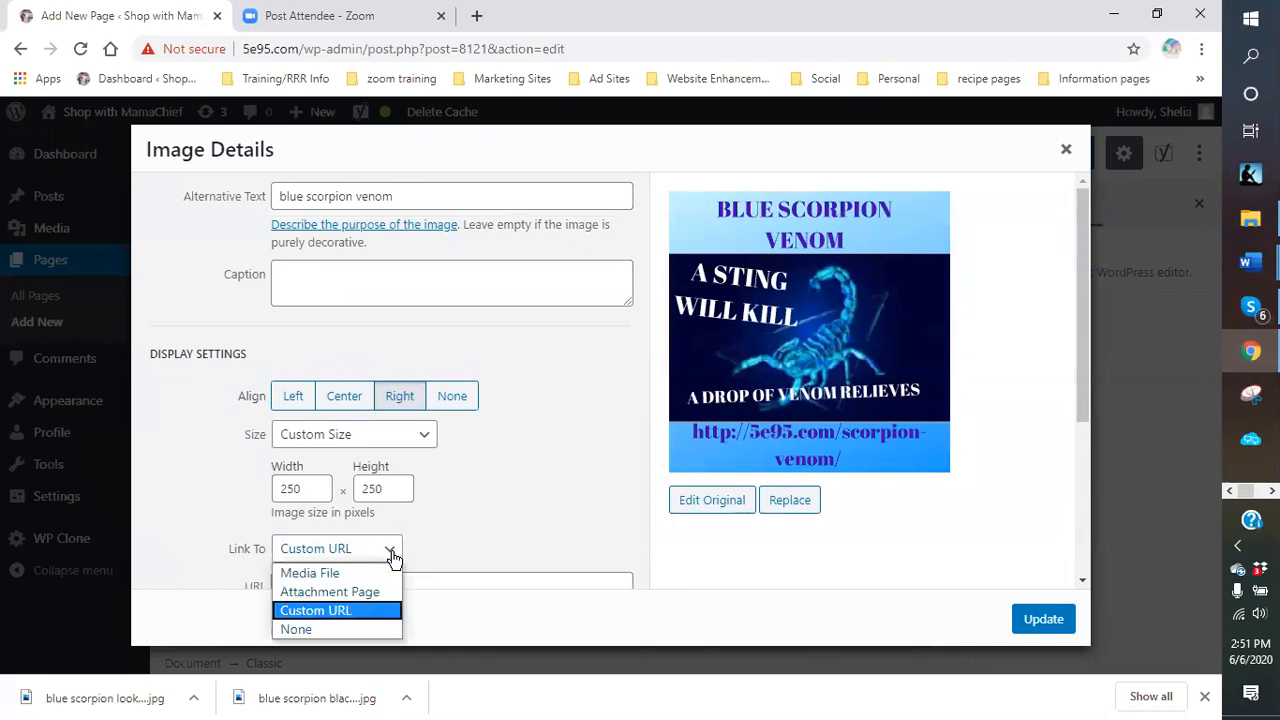
left_click(478, 532)
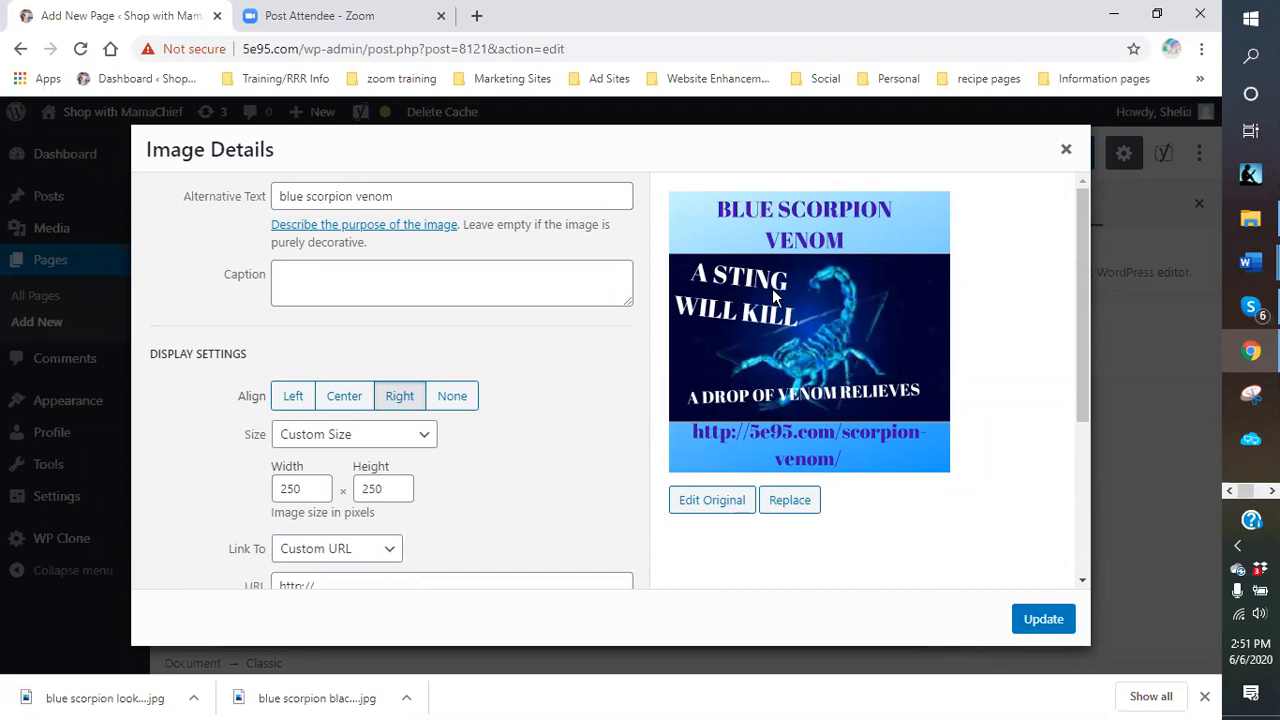
left_click(1065, 149)
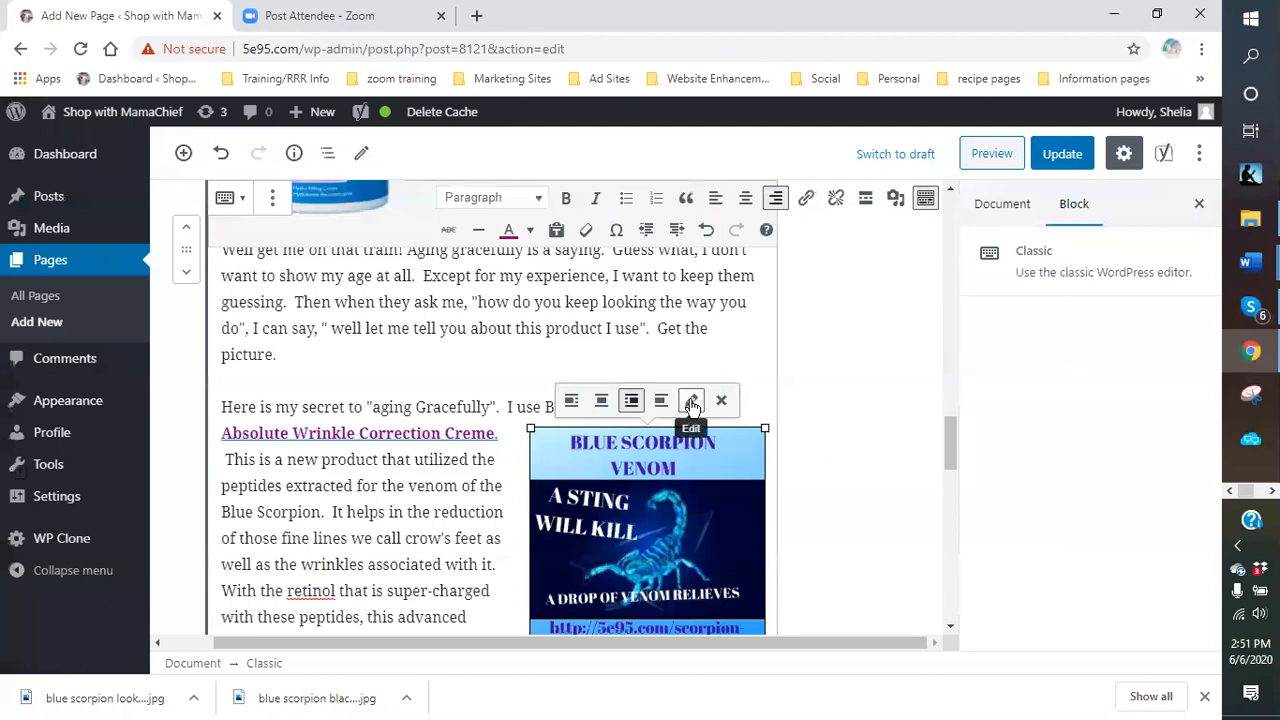
scroll(829, 351, "down", 2)
scroll(814, 357, "up", 1)
scroll(673, 465, "up", 1)
left_click(697, 408)
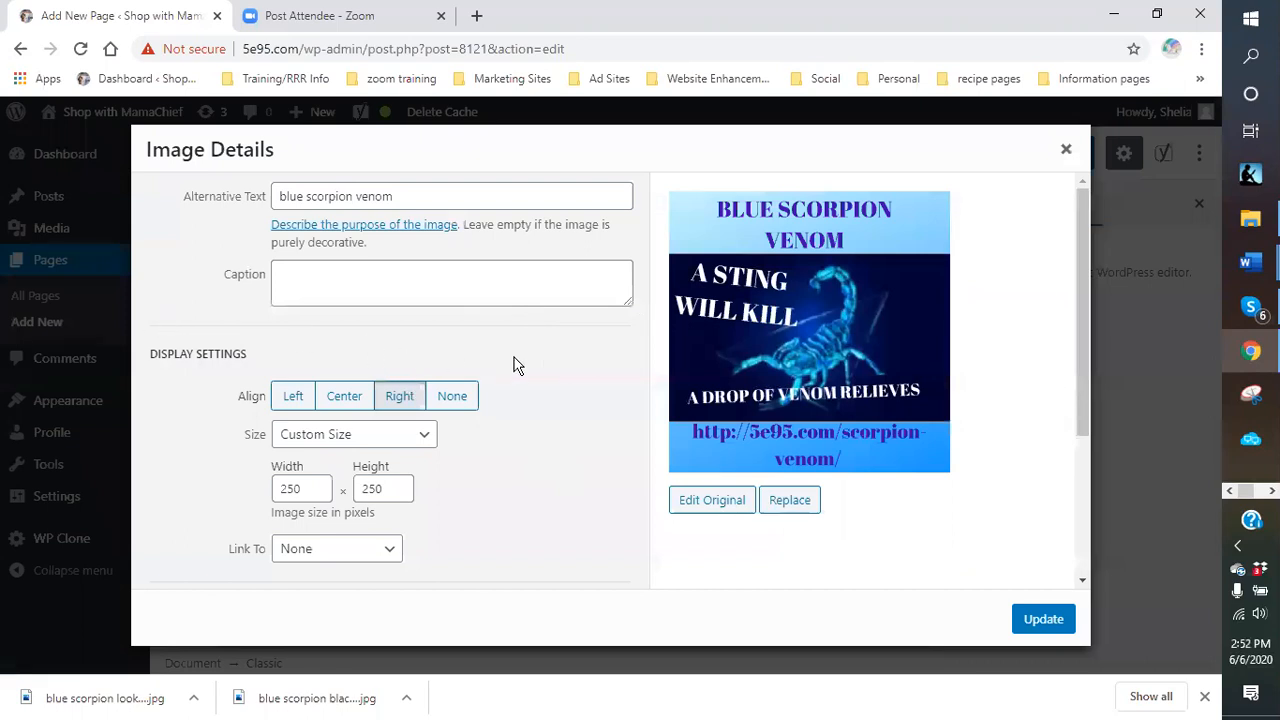
left_click(1064, 150)
scroll(494, 420, "up", 1)
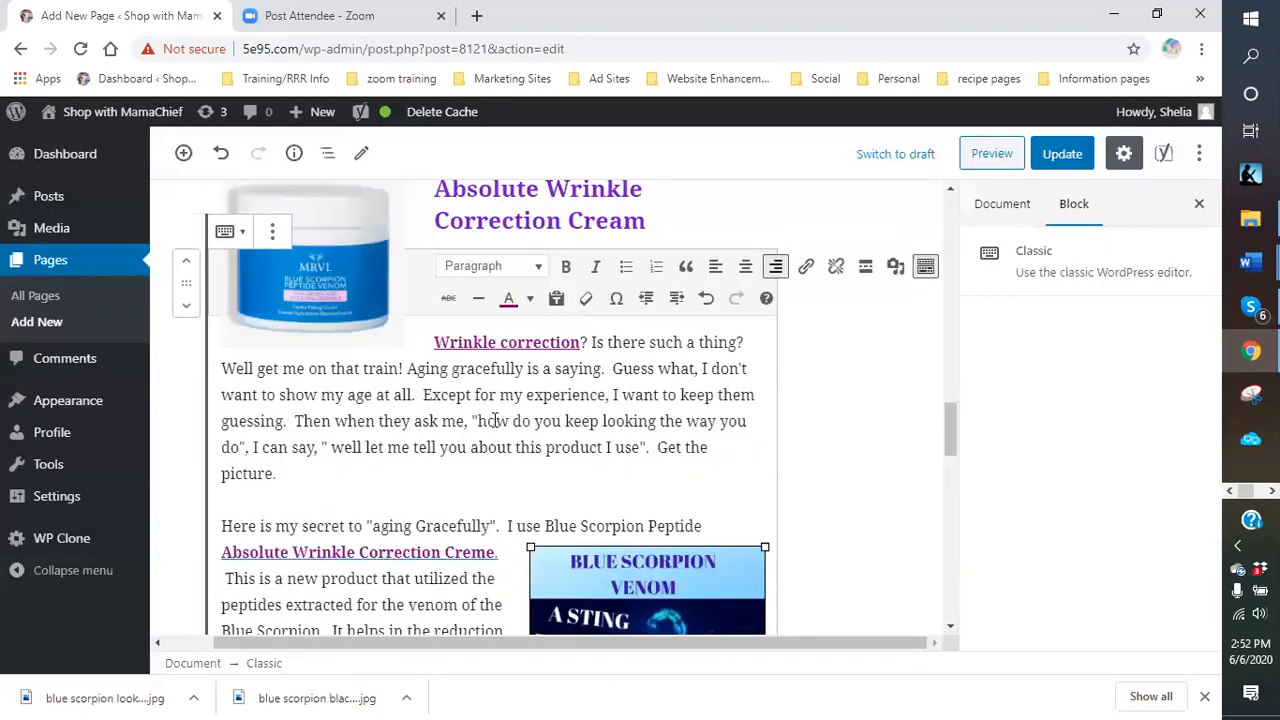
scroll(420, 390, "up", 1)
left_click(324, 341)
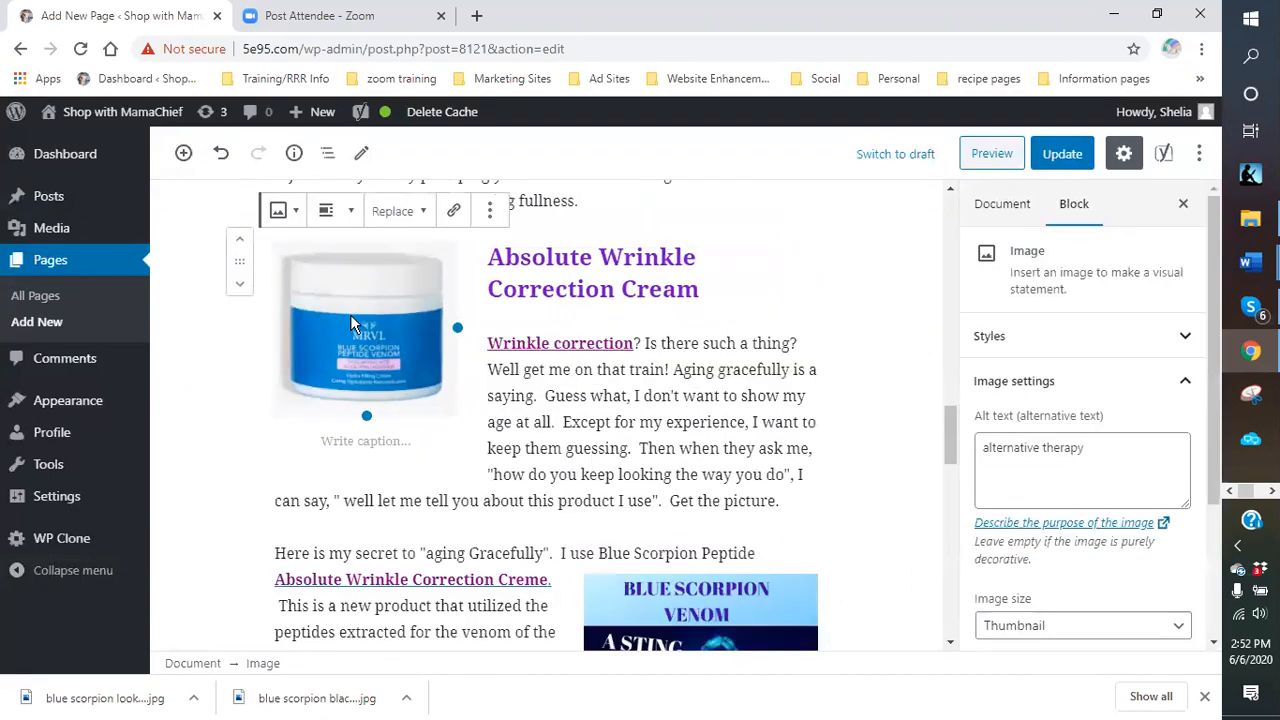
scroll(397, 336, "up", 1)
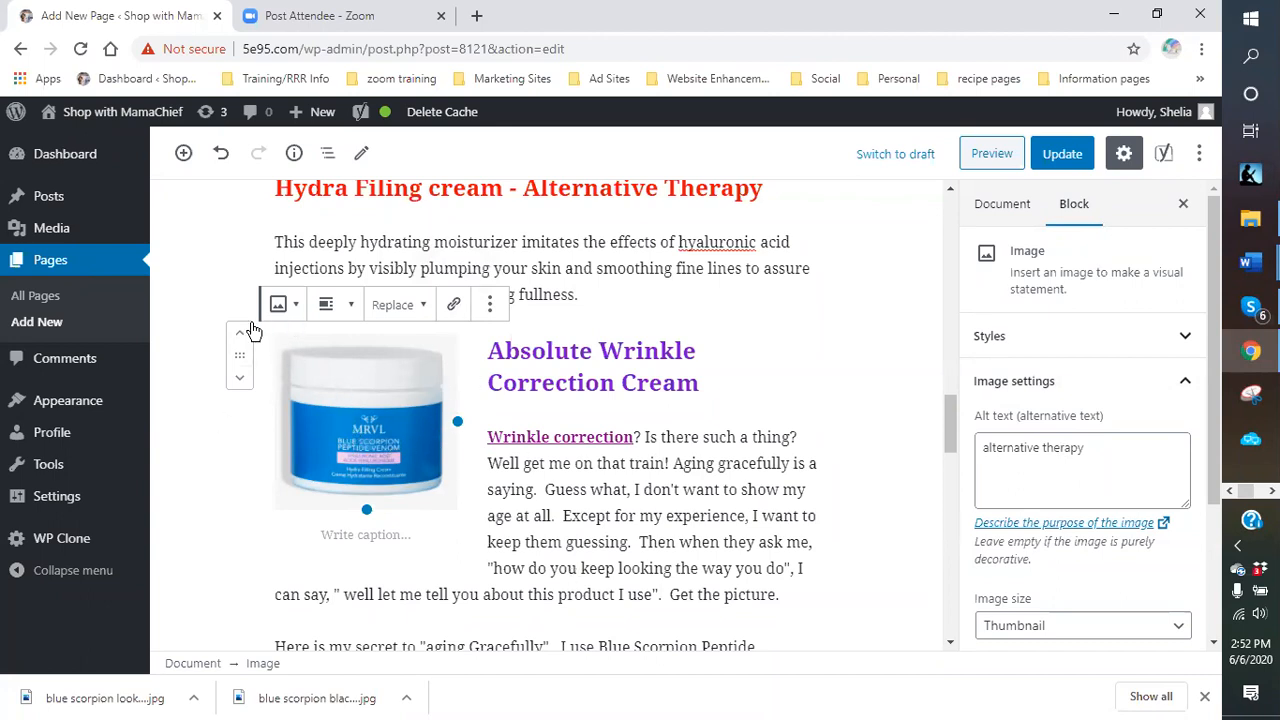
left_click(454, 309)
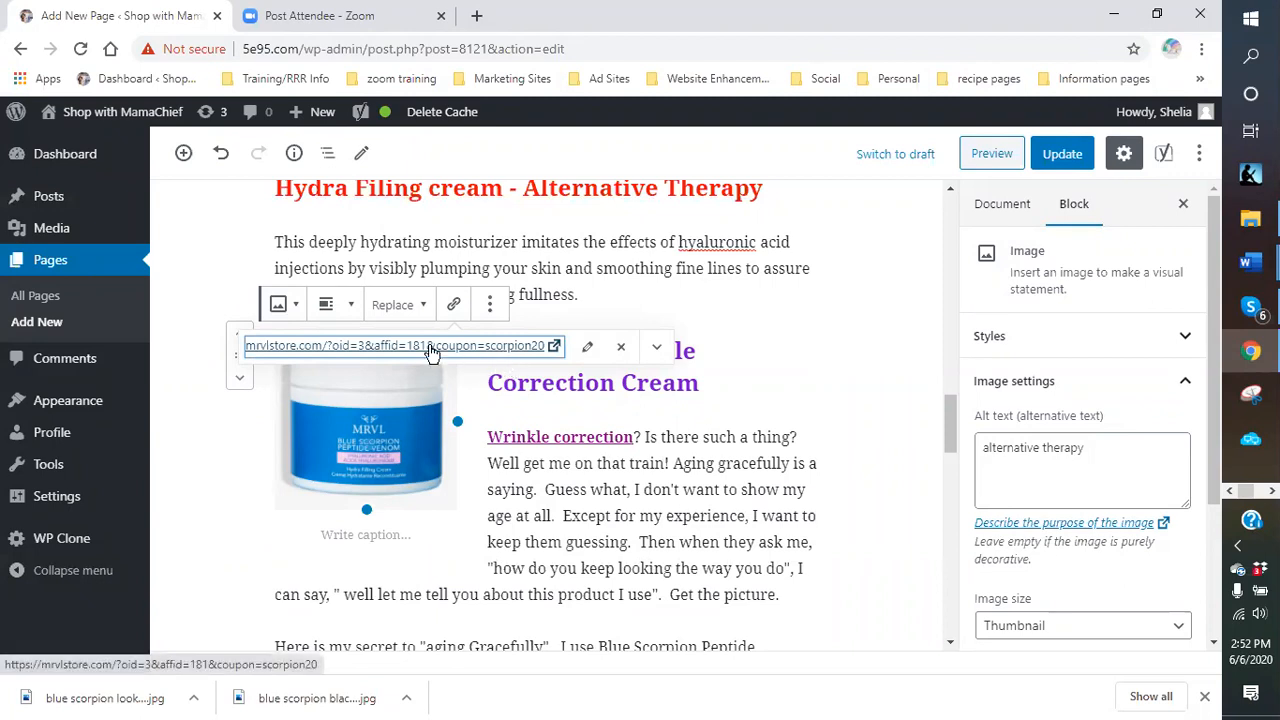
left_click(657, 349)
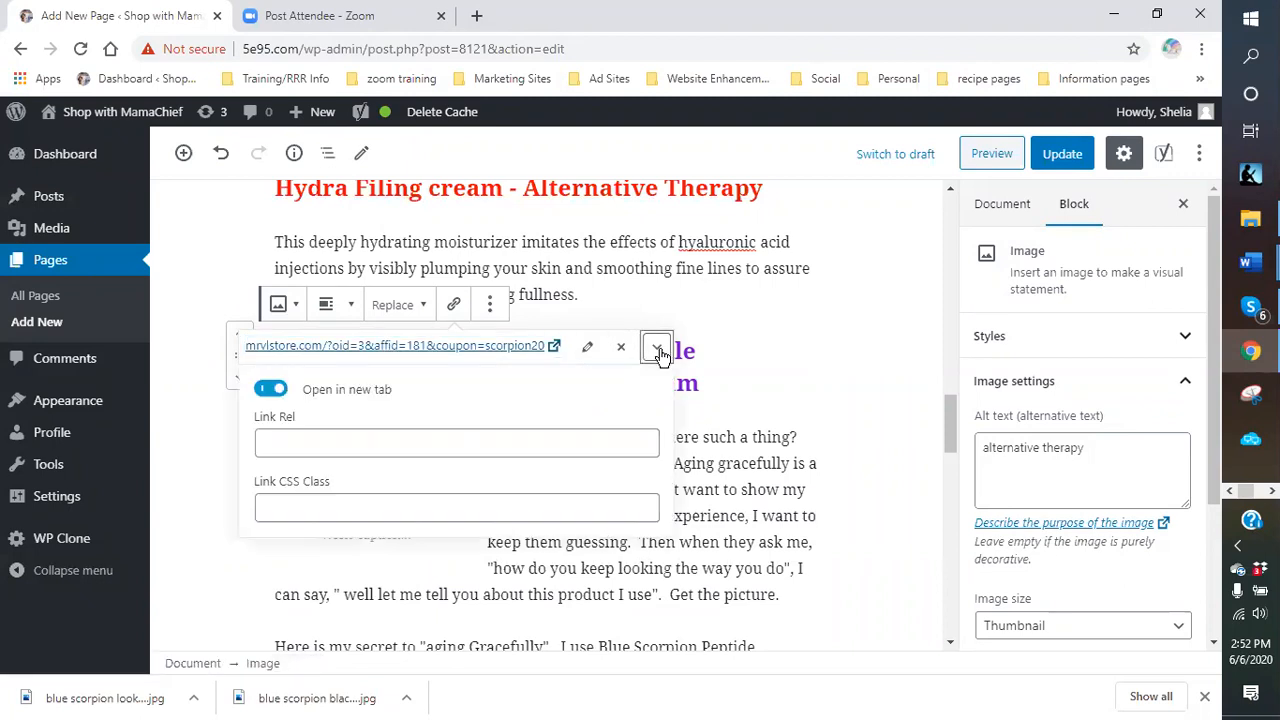
left_click(270, 395)
left_click(270, 393)
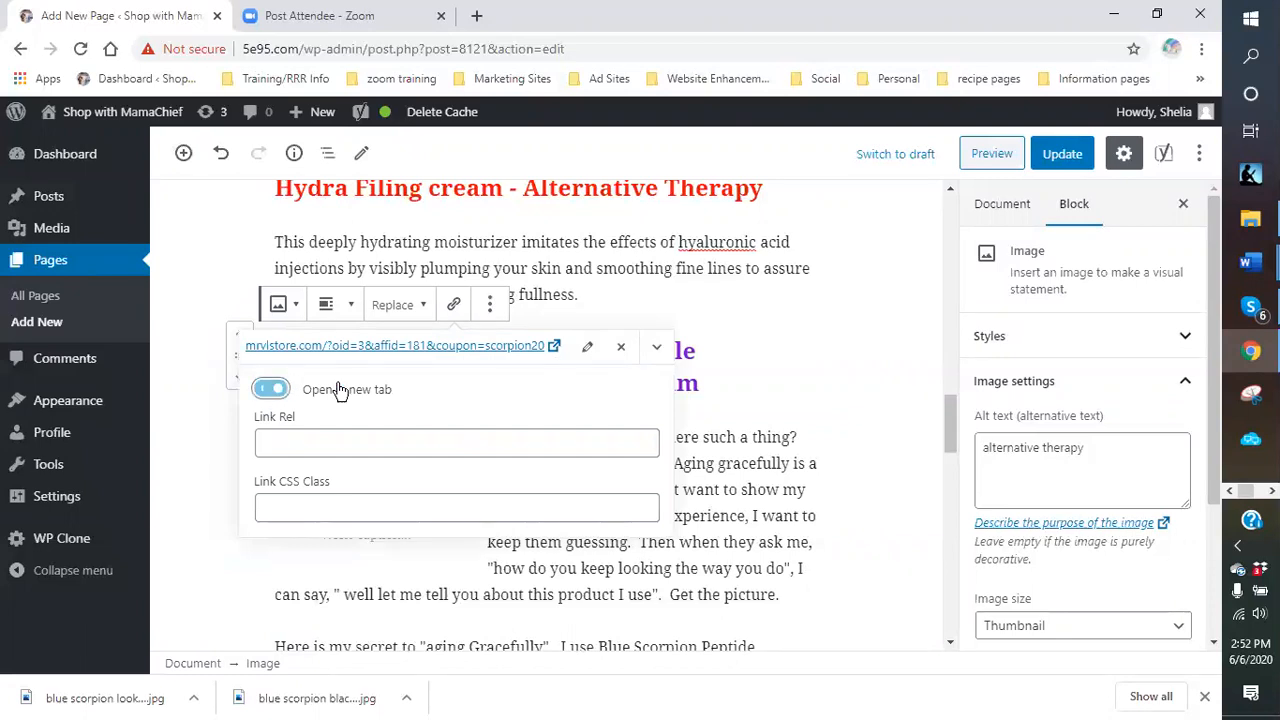
left_click(611, 306)
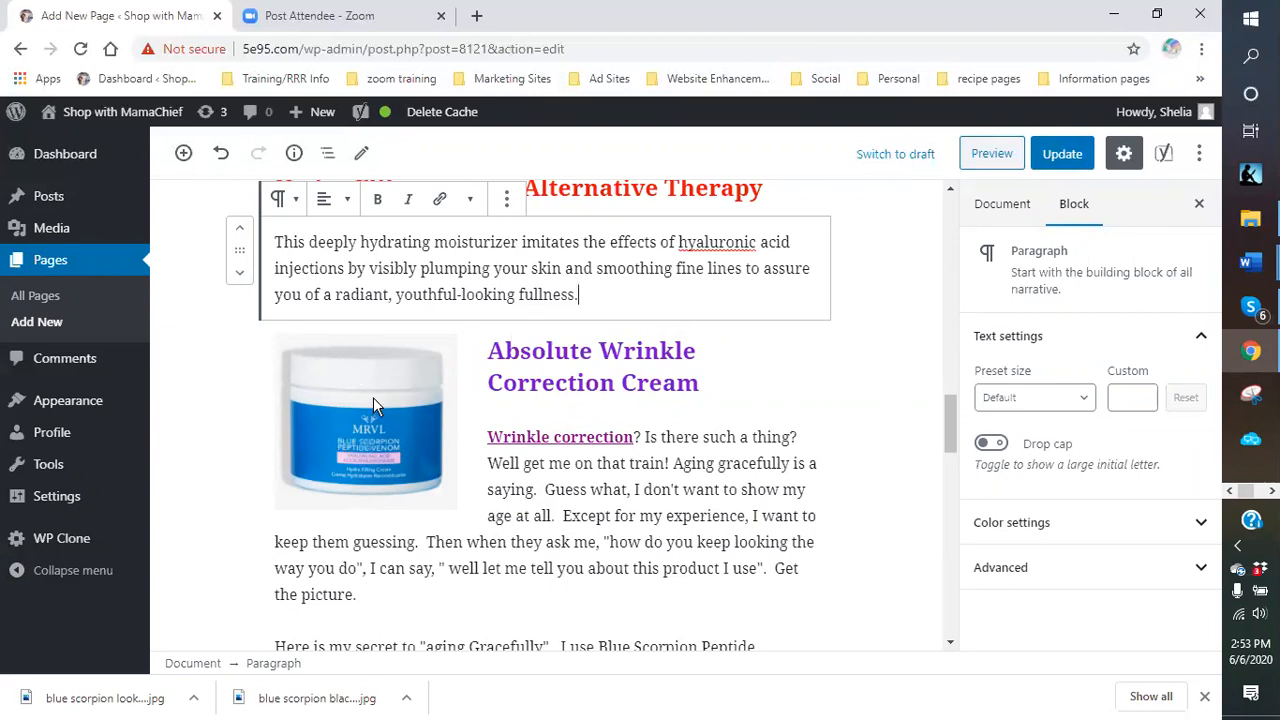
left_click(367, 427)
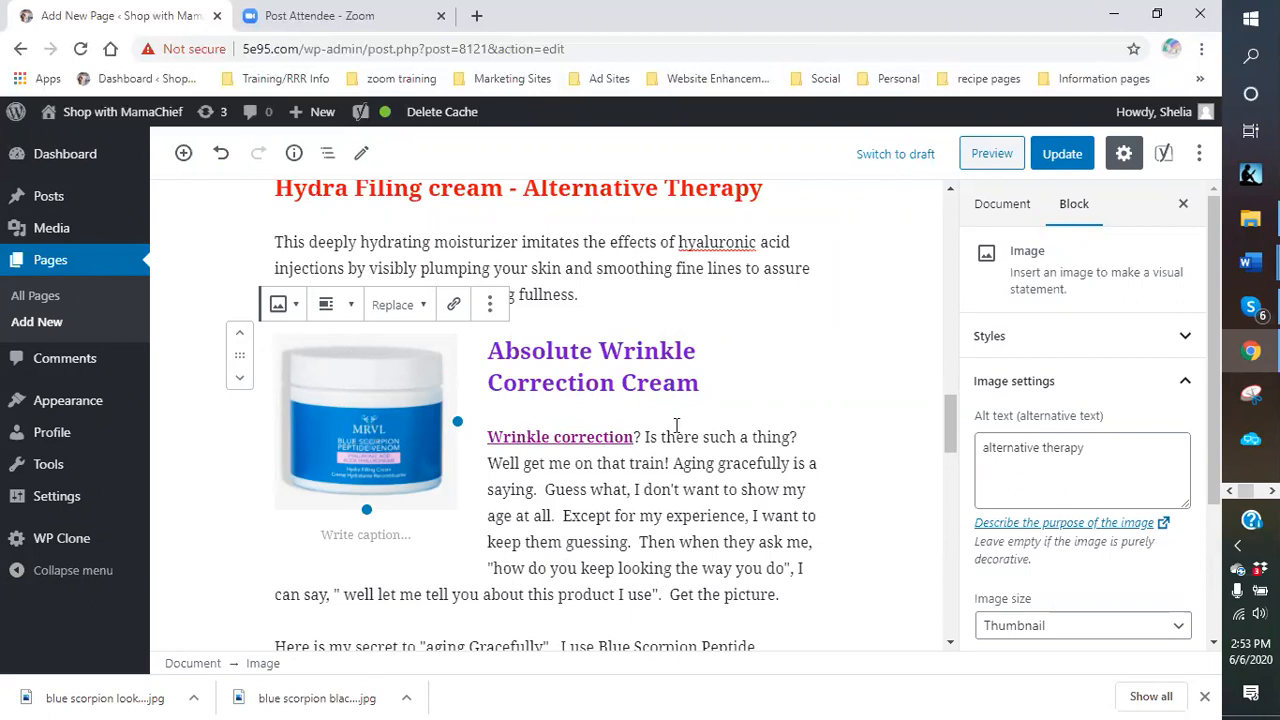
left_click(731, 381)
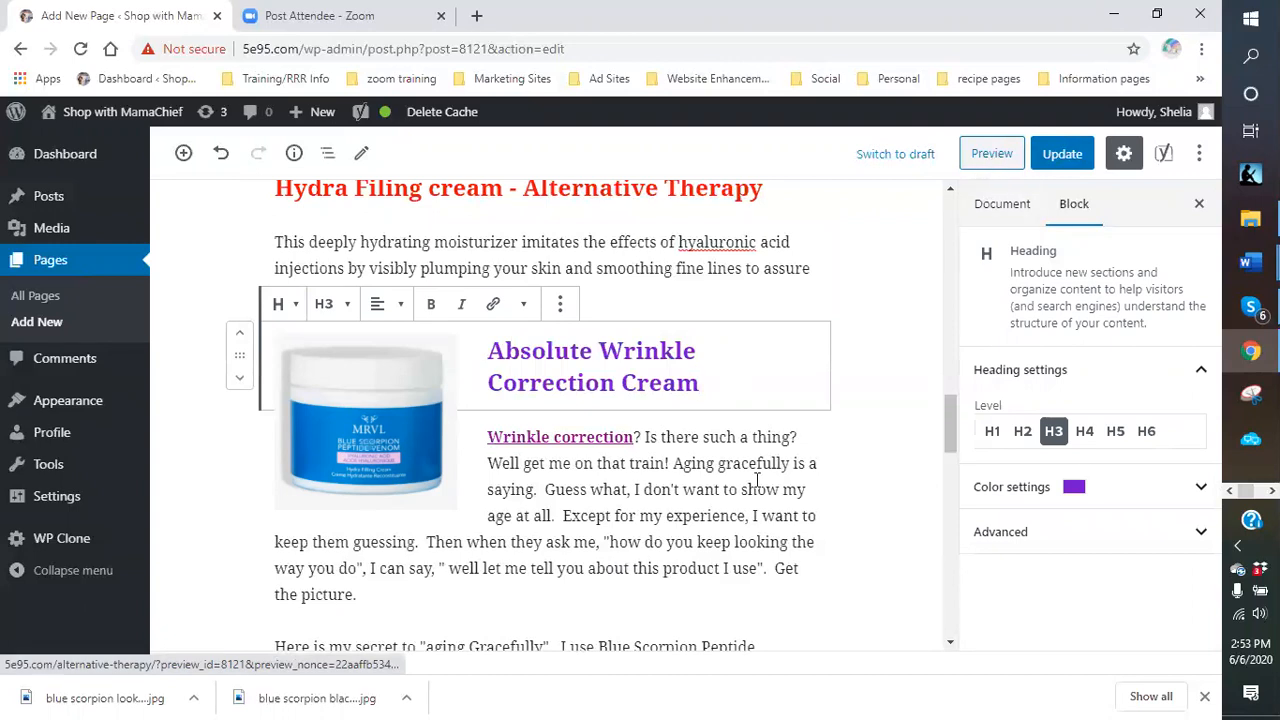
left_click(410, 440)
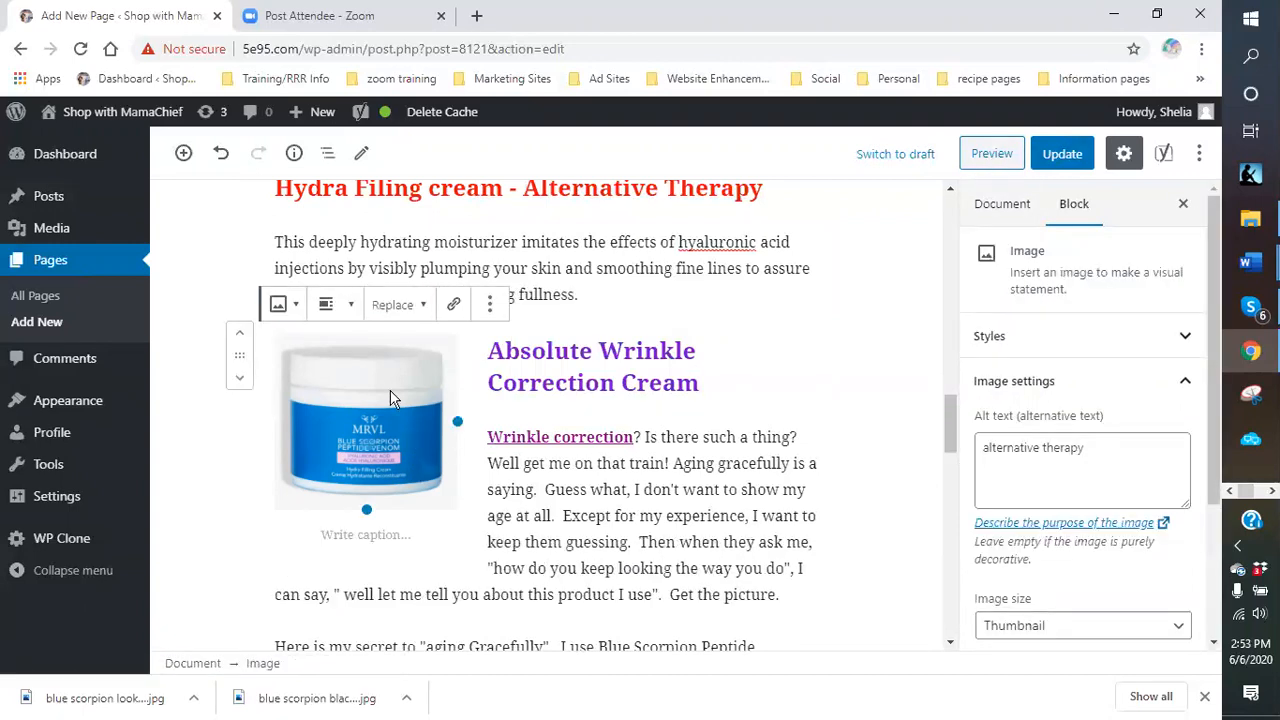
scroll(390, 398, "down", 4)
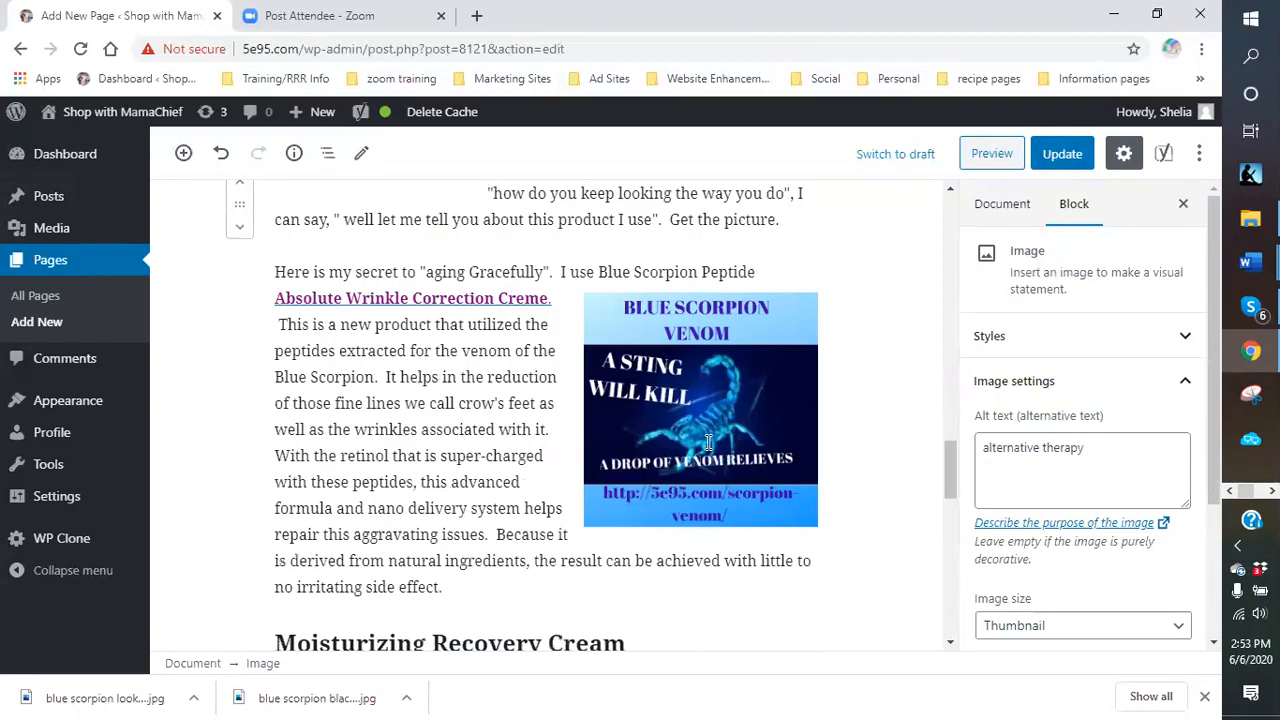
left_click(708, 440)
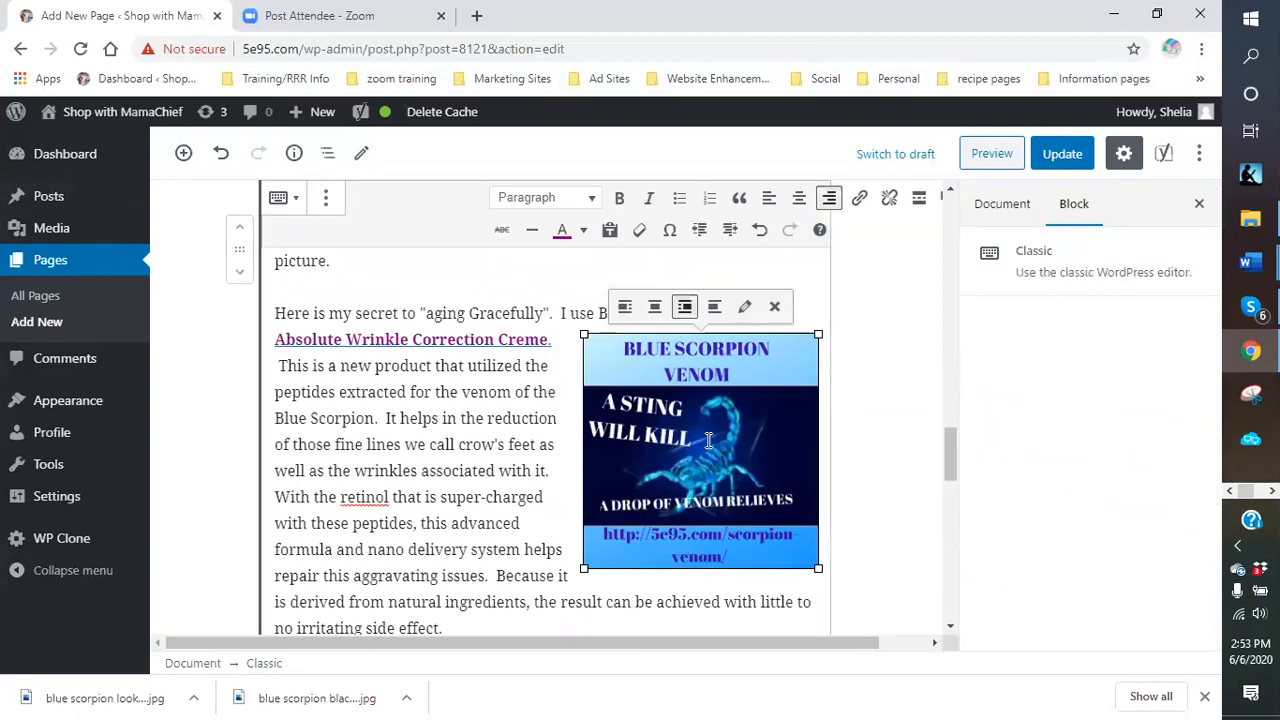
left_click(745, 309)
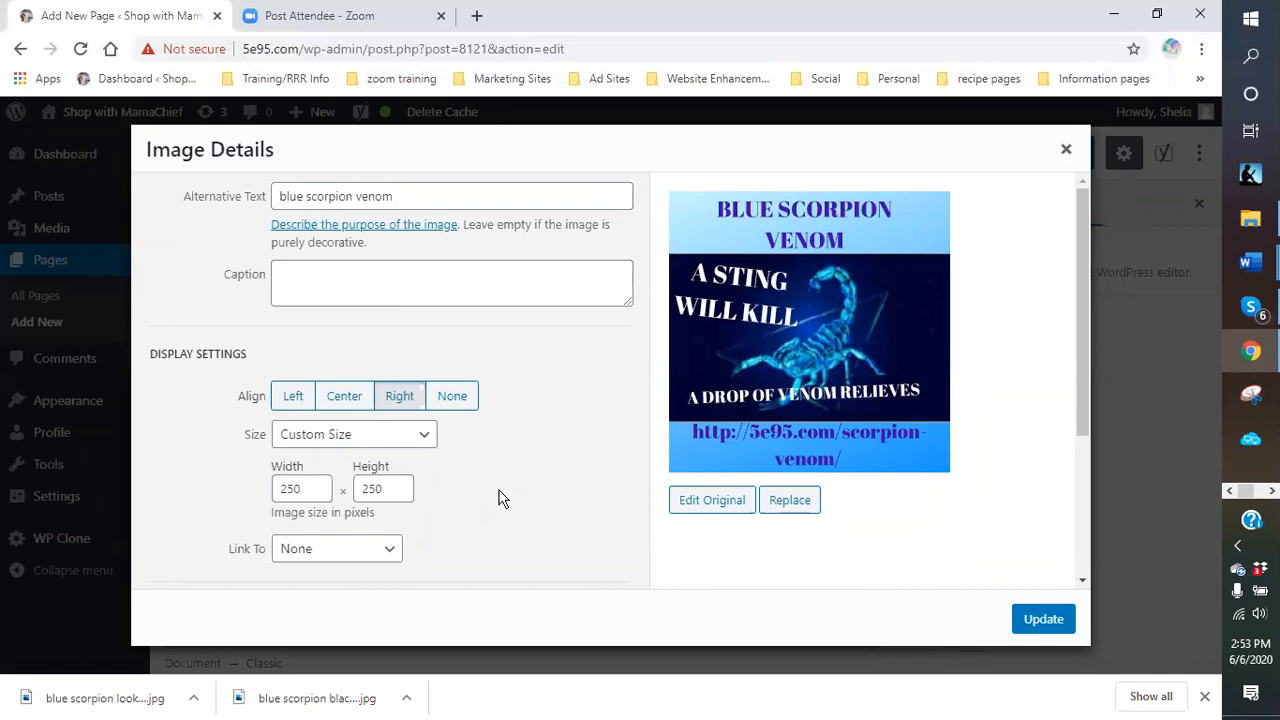
left_click(1064, 155)
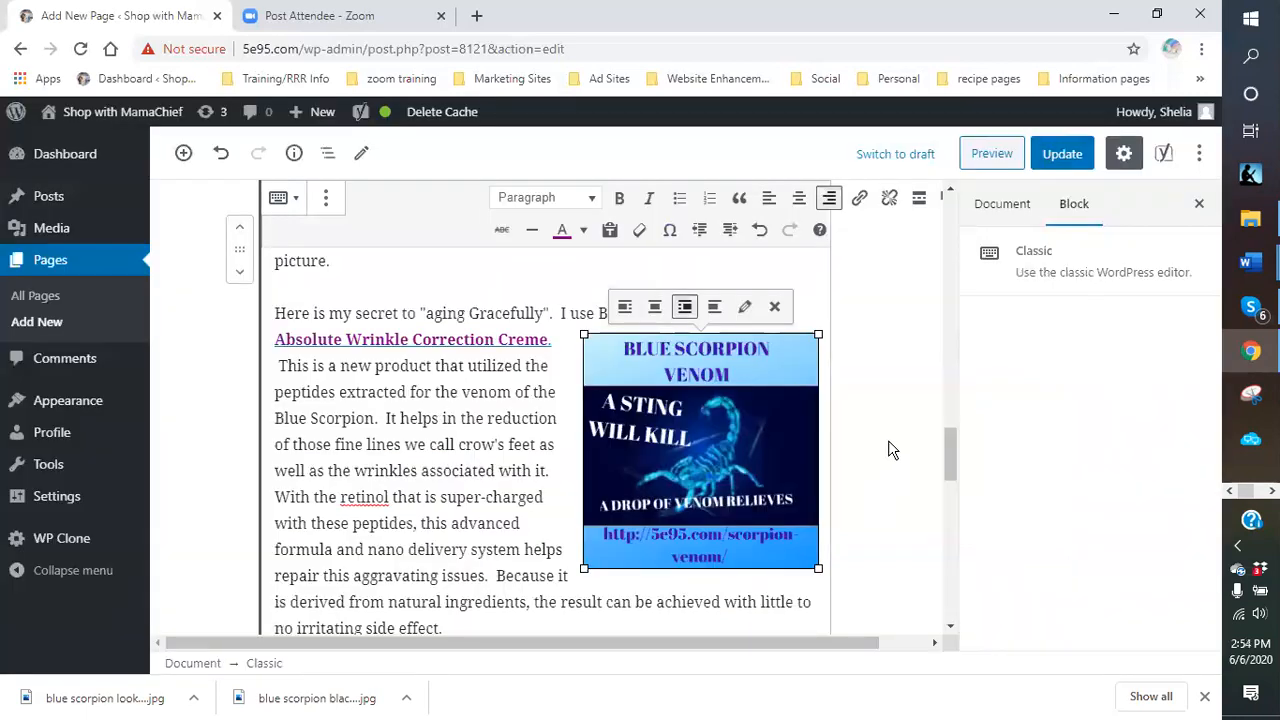
scroll(888, 450, "down", 1)
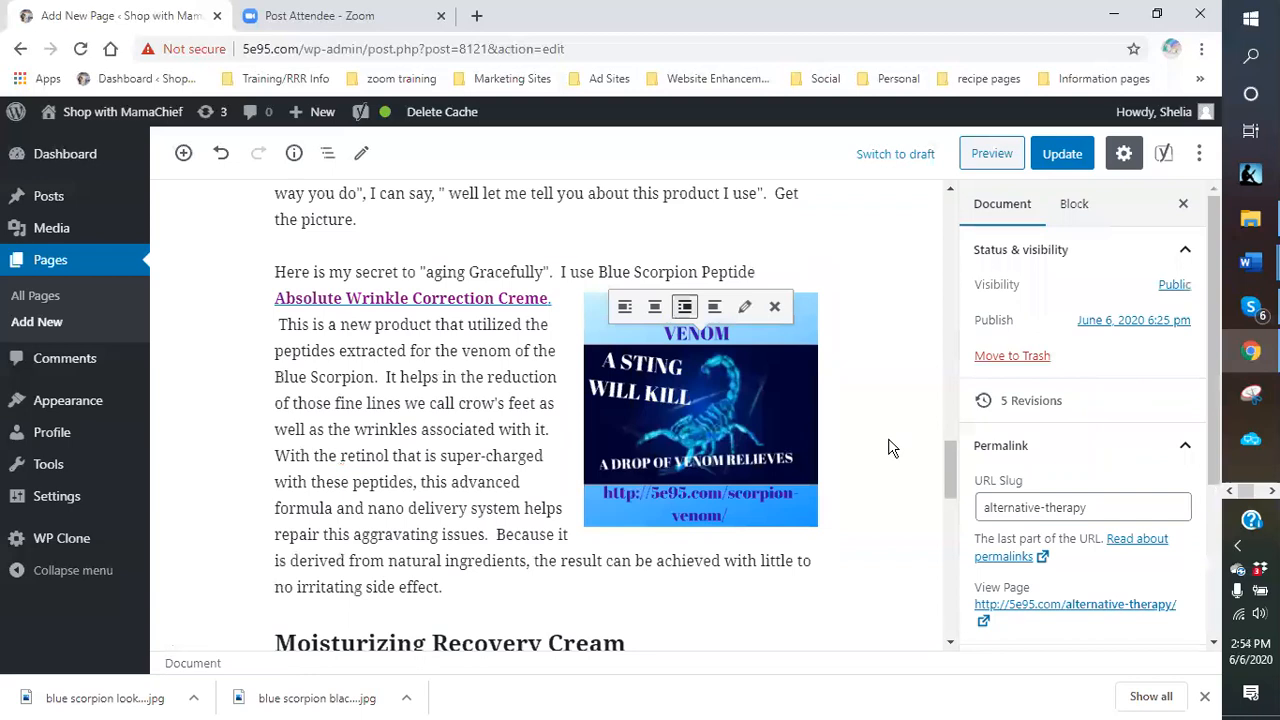
scroll(888, 450, "up", 8)
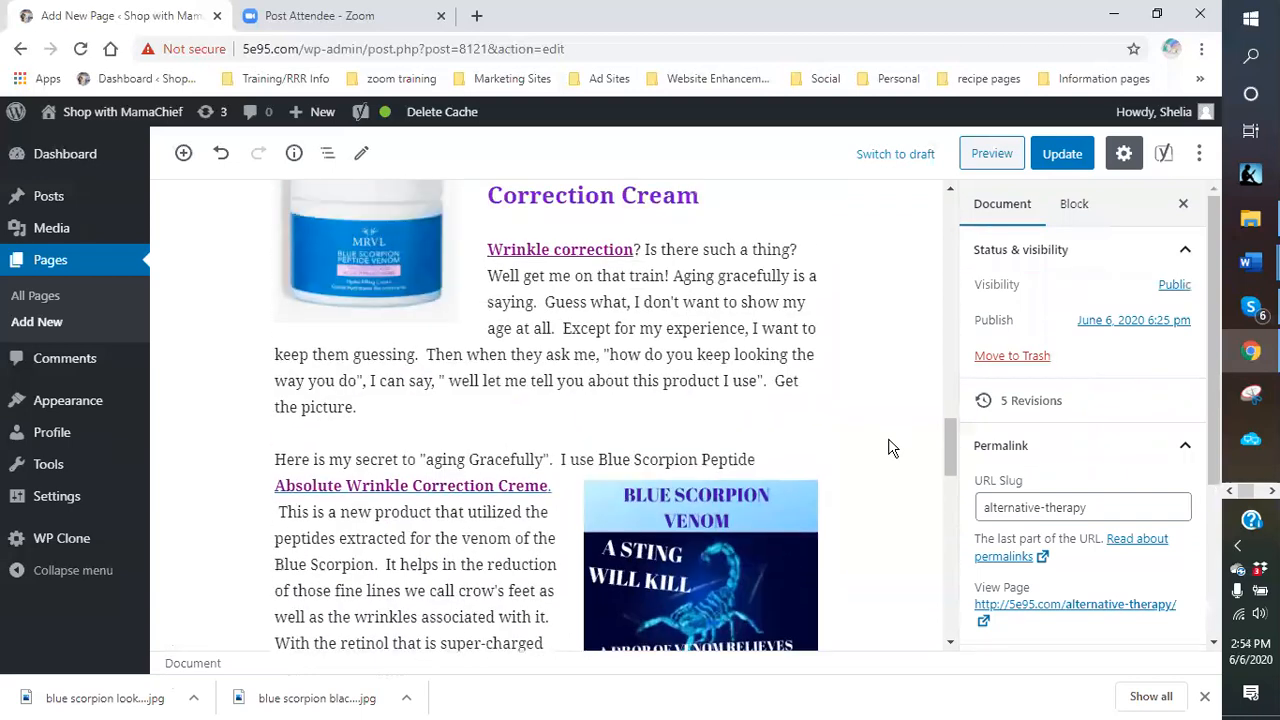
scroll(888, 447, "up", 10)
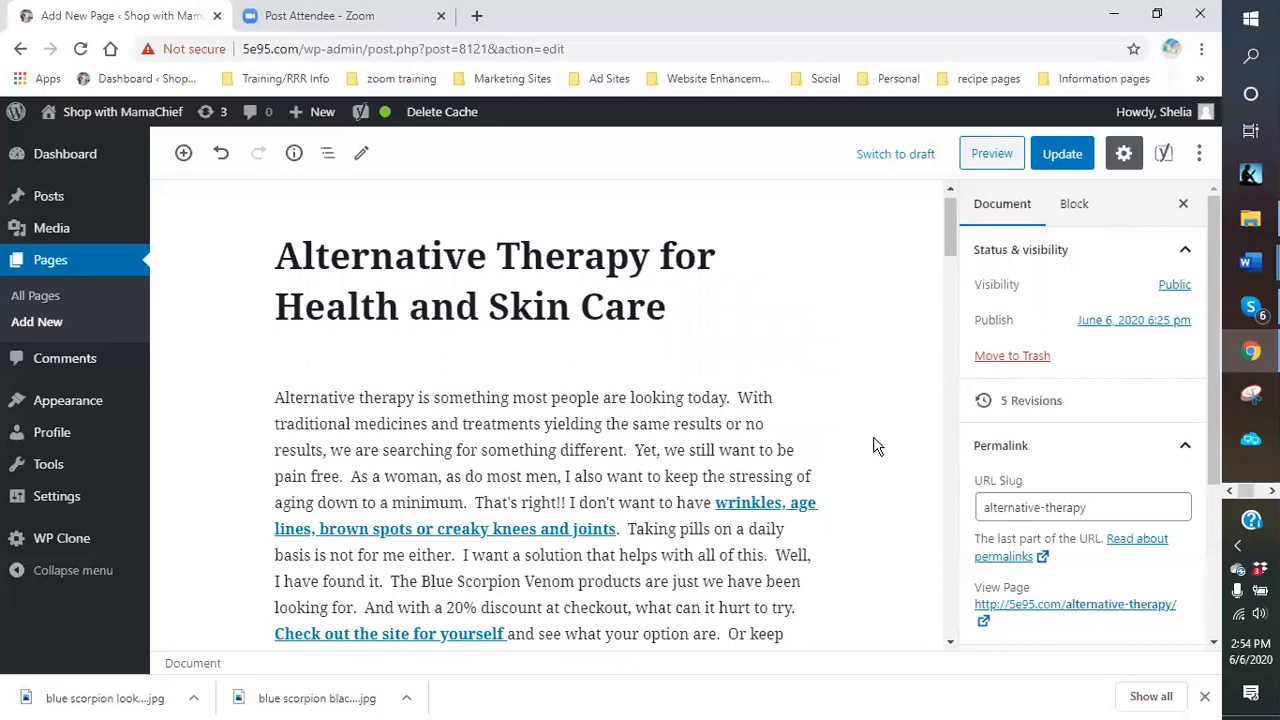
scroll(873, 446, "down", 9)
scroll(873, 446, "up", 4)
scroll(873, 446, "down", 2)
scroll(873, 446, "down", 4)
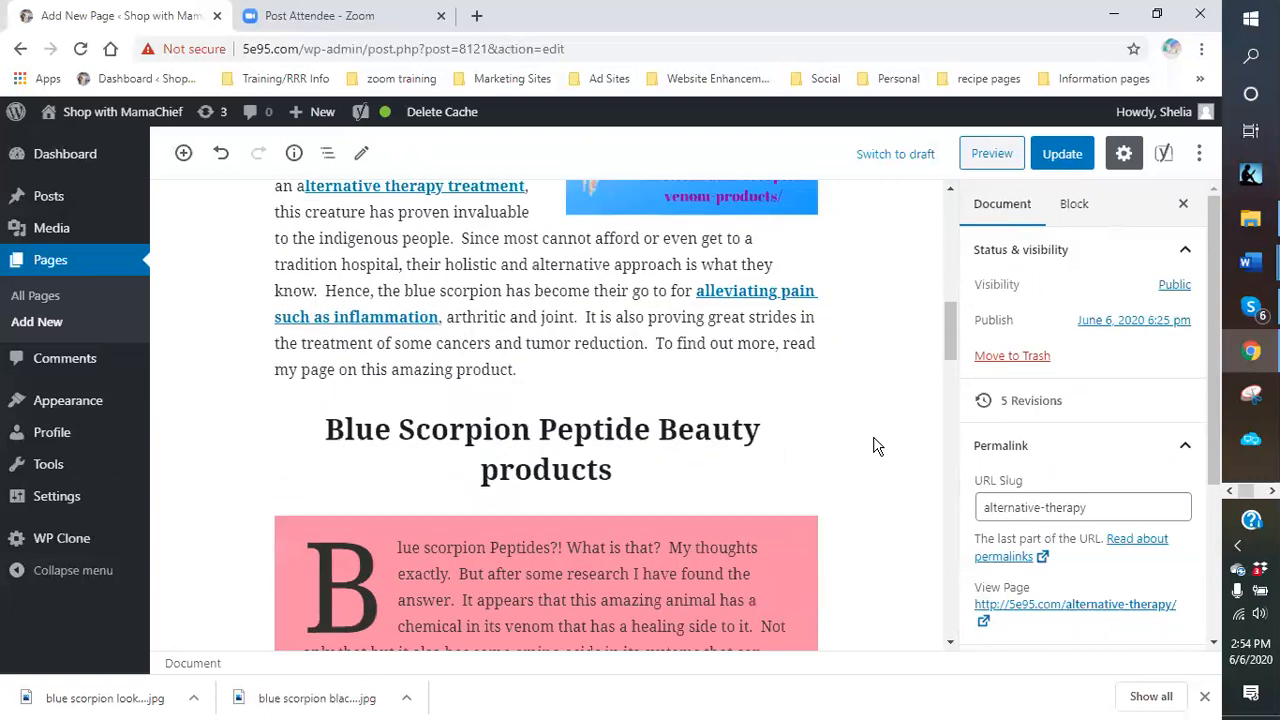
scroll(873, 446, "down", 2)
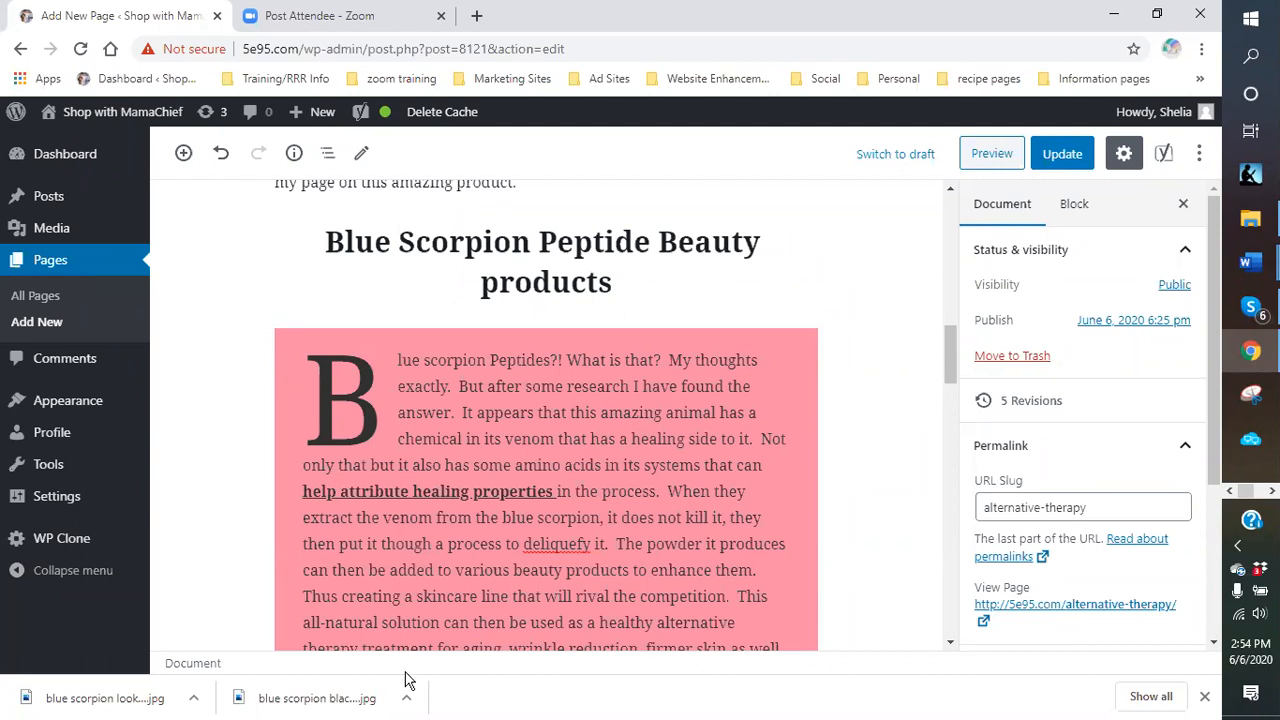
right_click(576, 546)
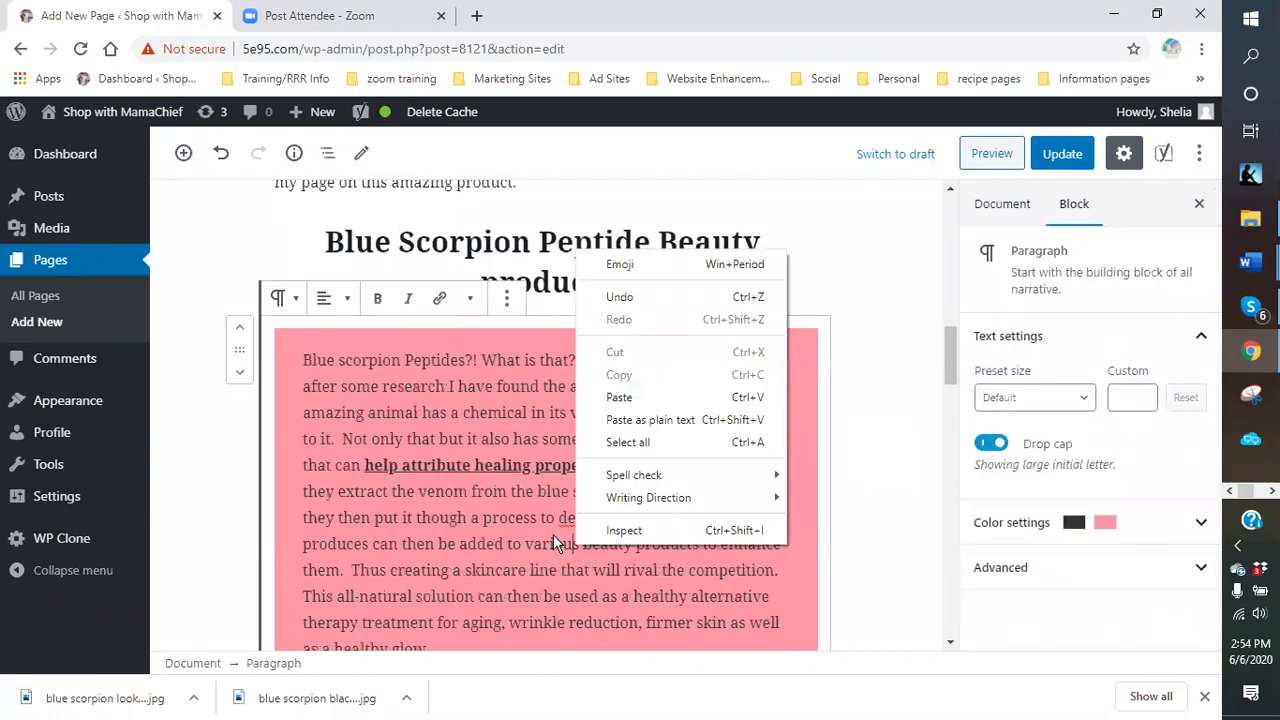
left_click(553, 534)
right_click(577, 513)
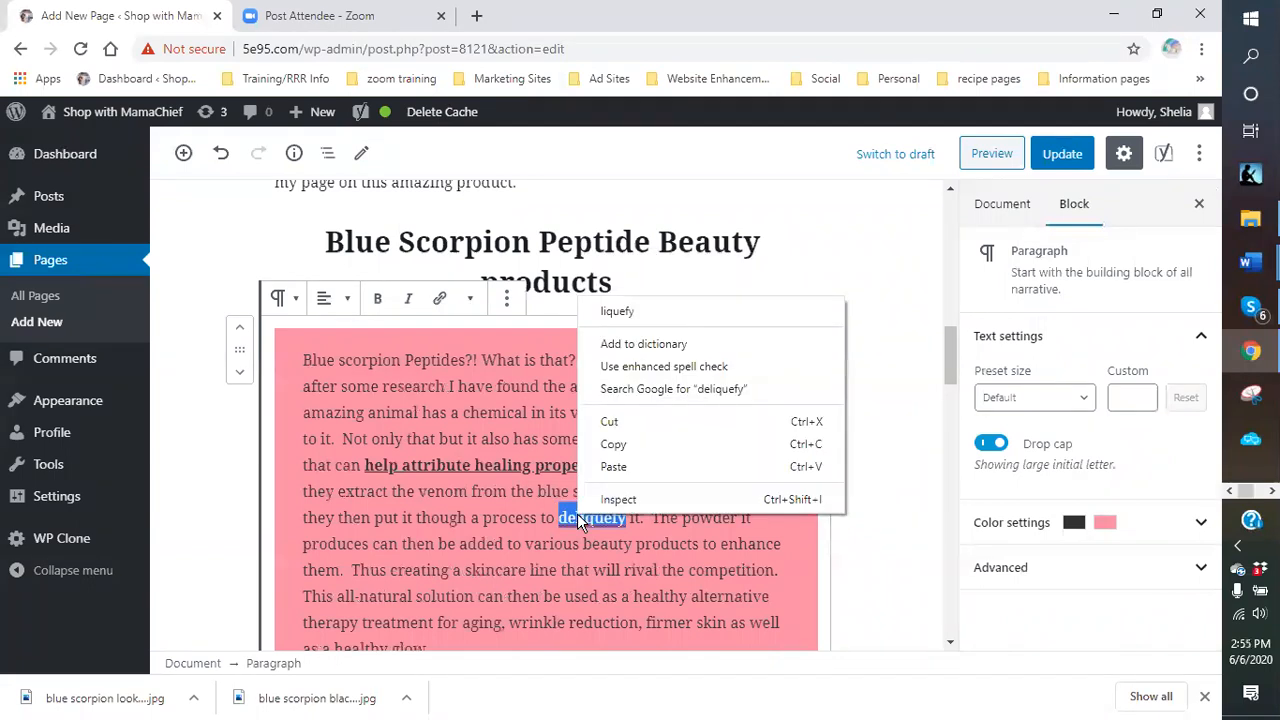
left_click(630, 527)
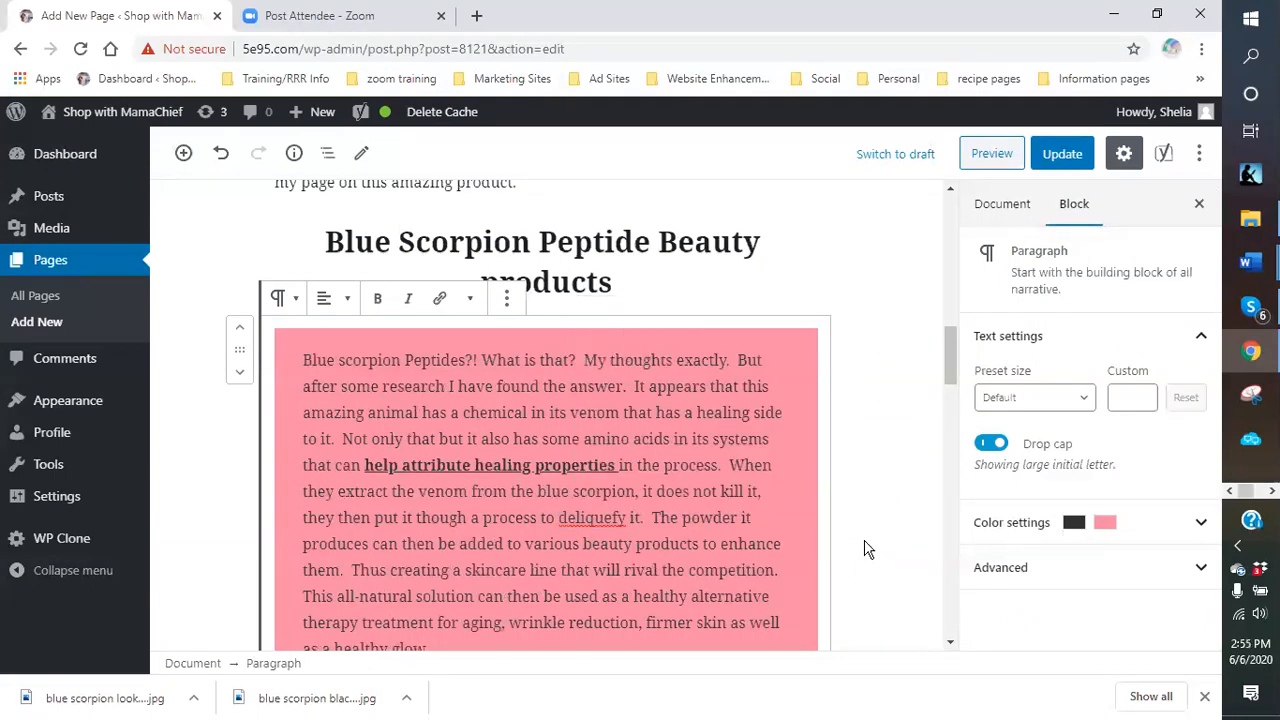
scroll(862, 535, "down", 3)
scroll(862, 535, "down", 3)
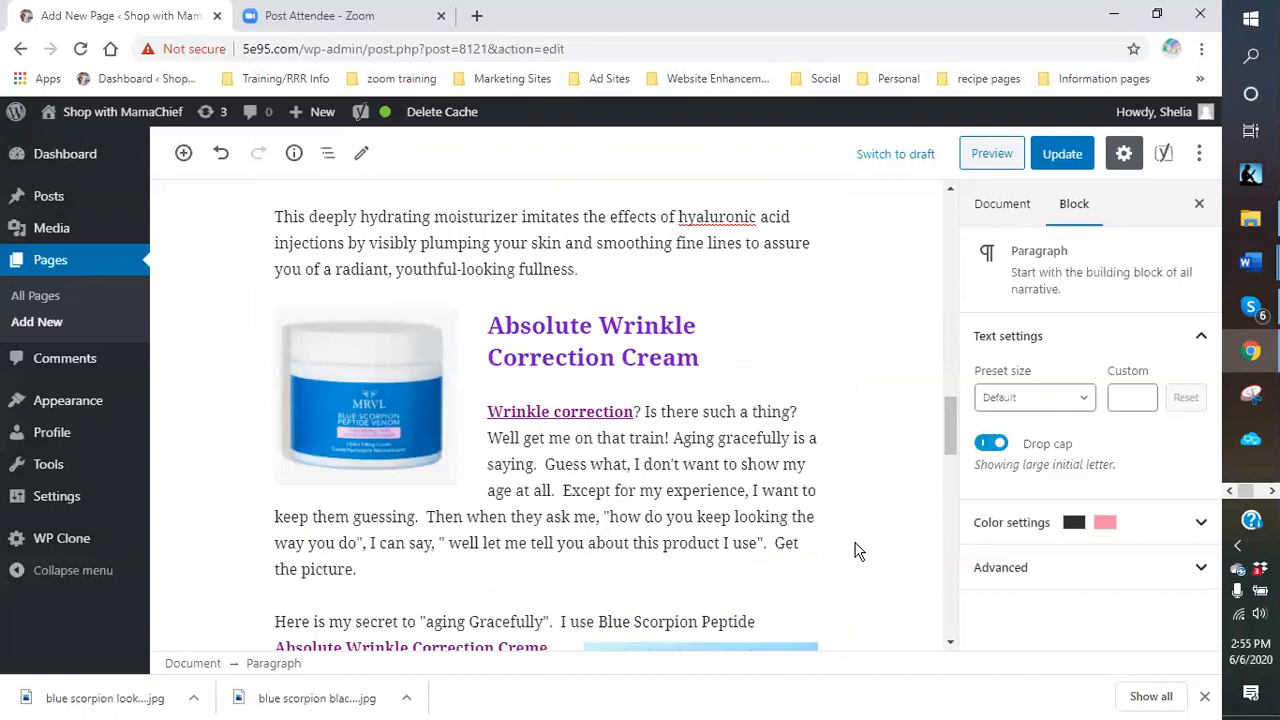
scroll(822, 530, "down", 1)
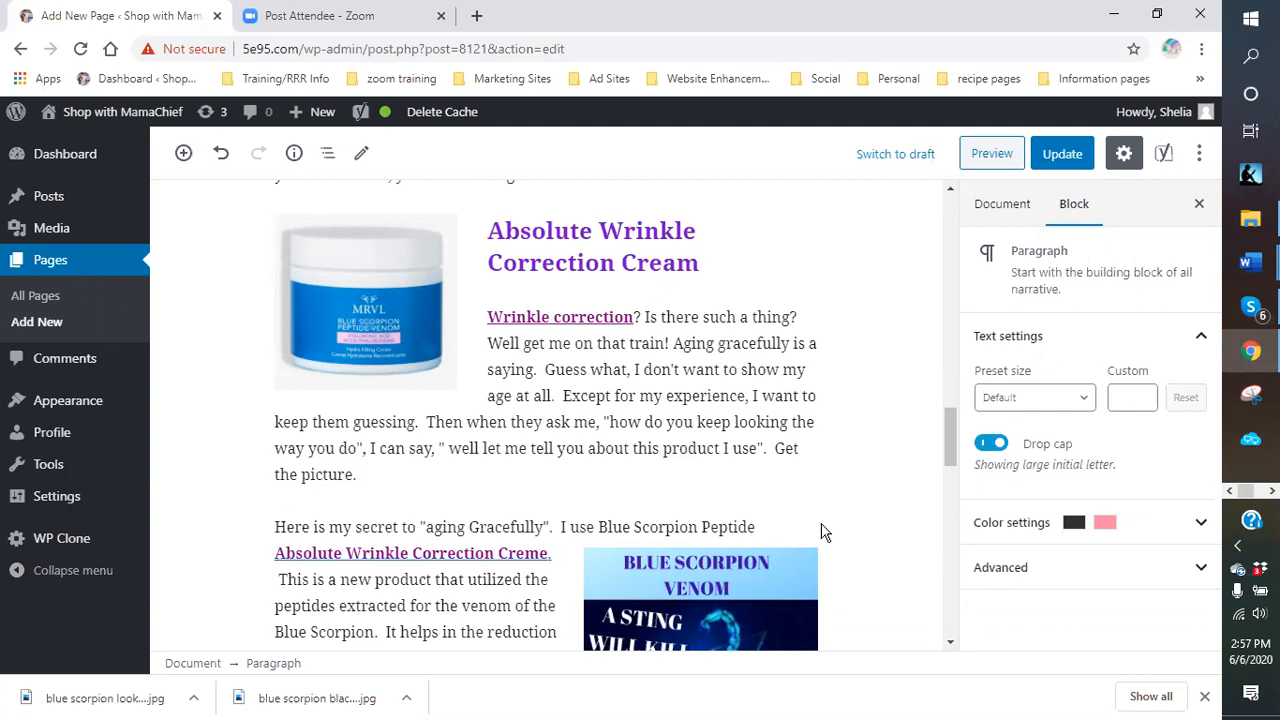
Close Chrome's downloads bar, look over the page editor, and open a new Google tab.
left_click(1204, 696)
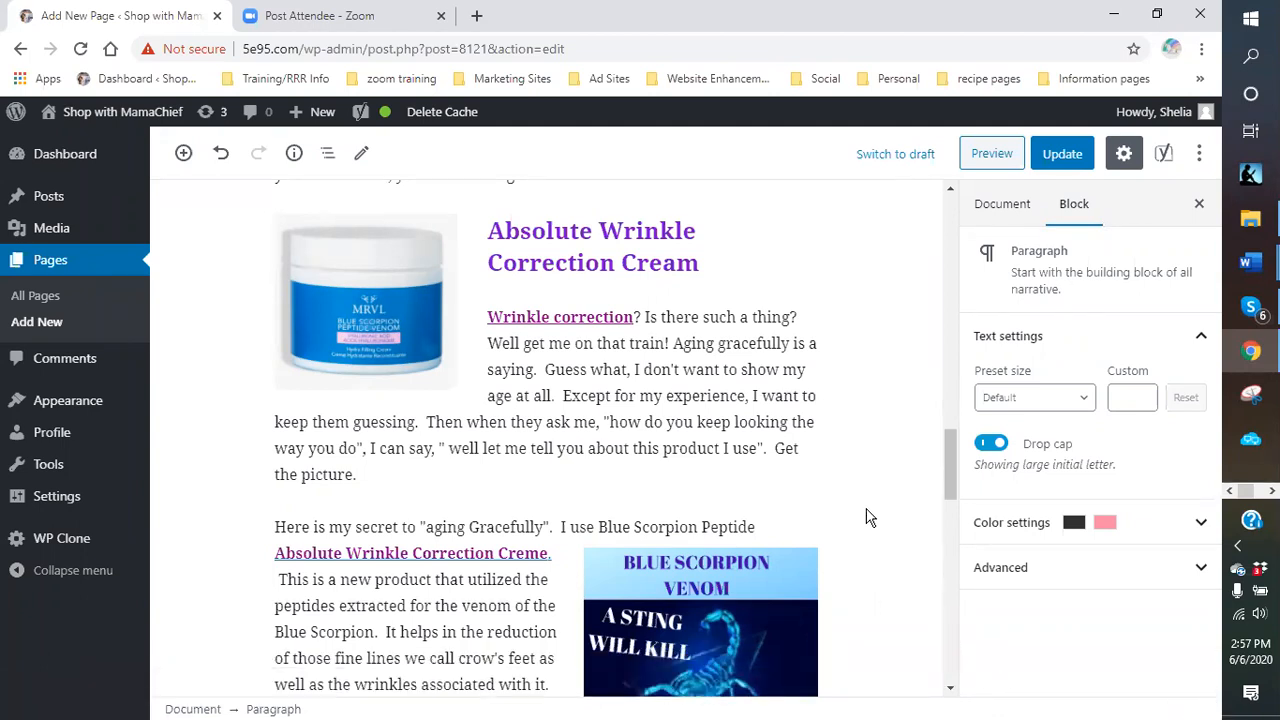
scroll(868, 515, "down", 4)
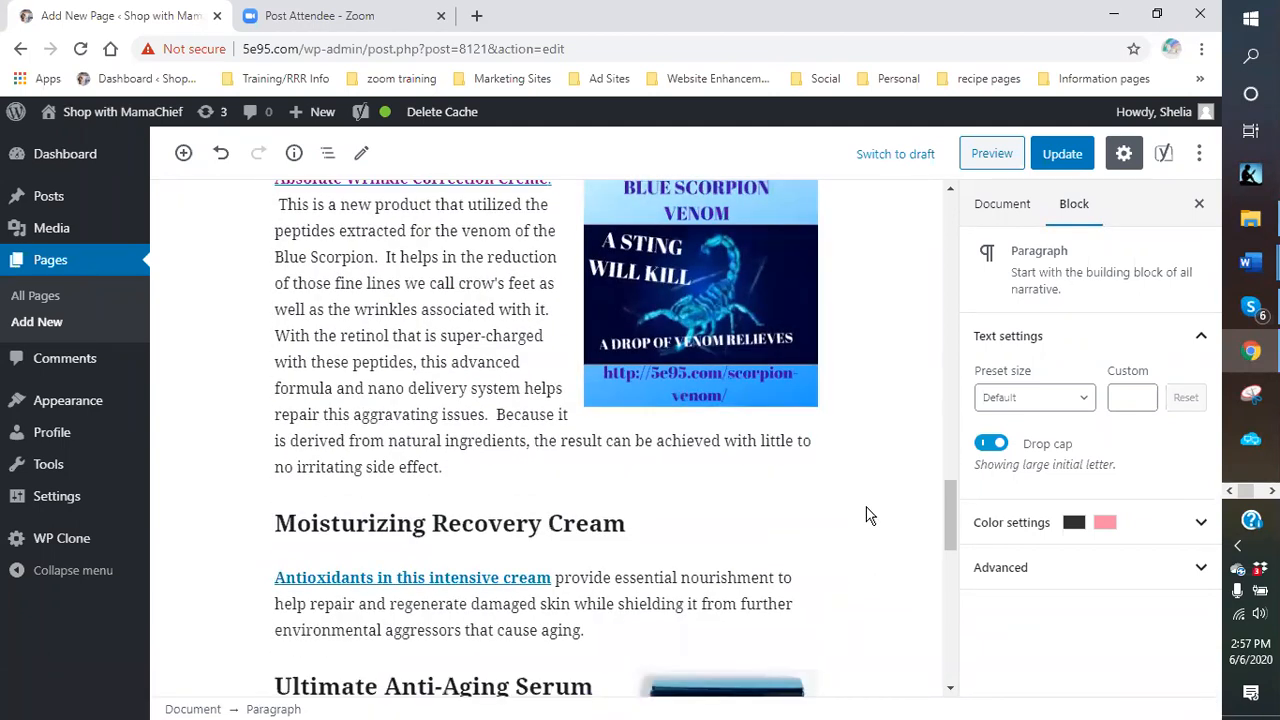
scroll(868, 515, "up", 3)
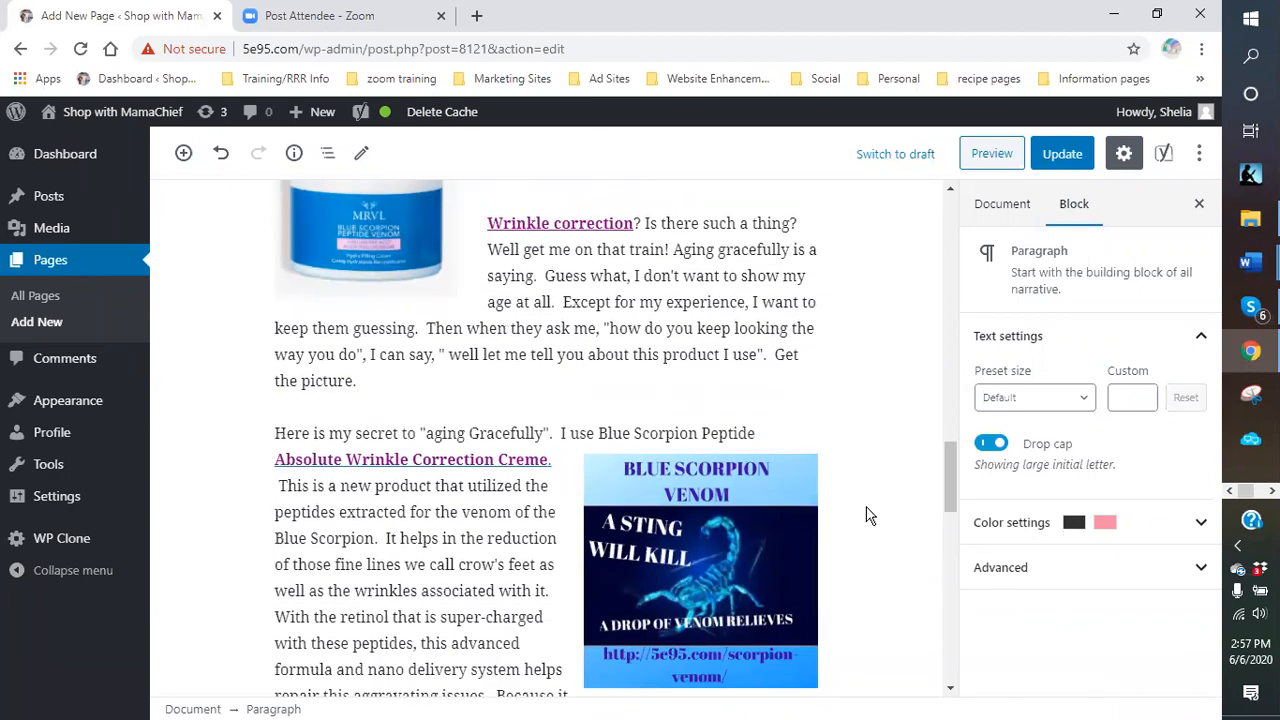
scroll(868, 515, "up", 2)
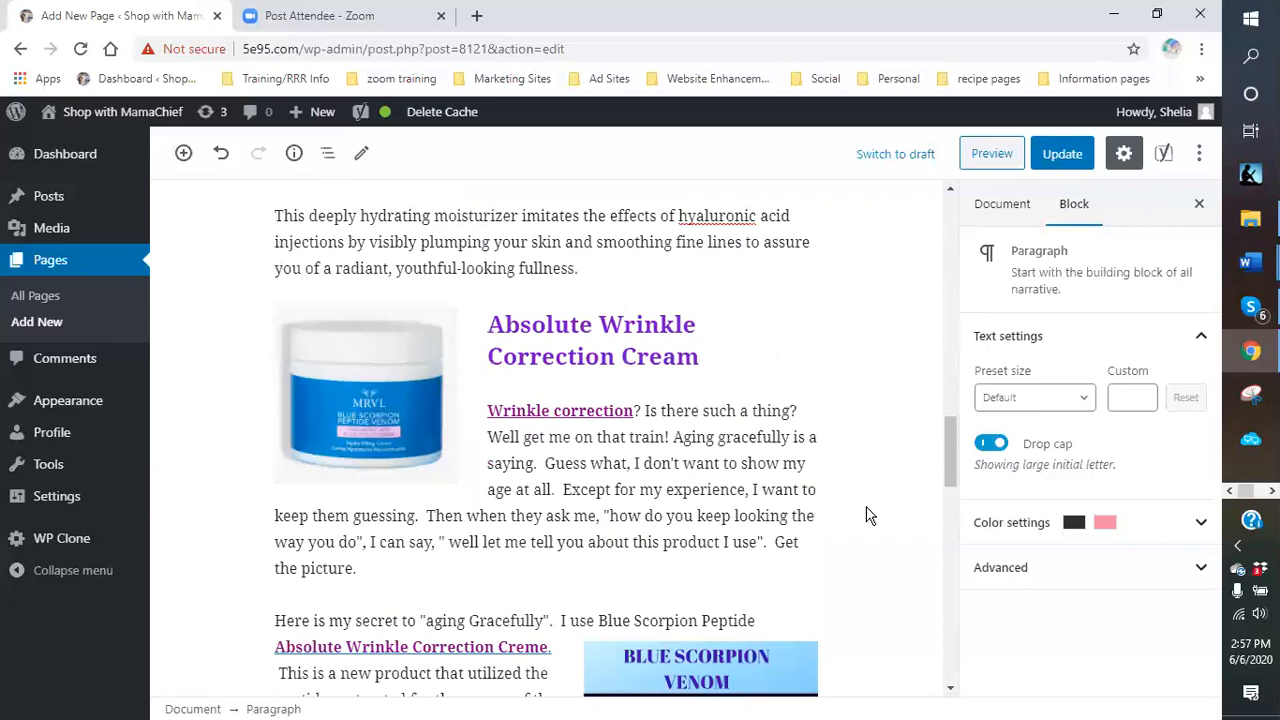
scroll(624, 437, "down", 3)
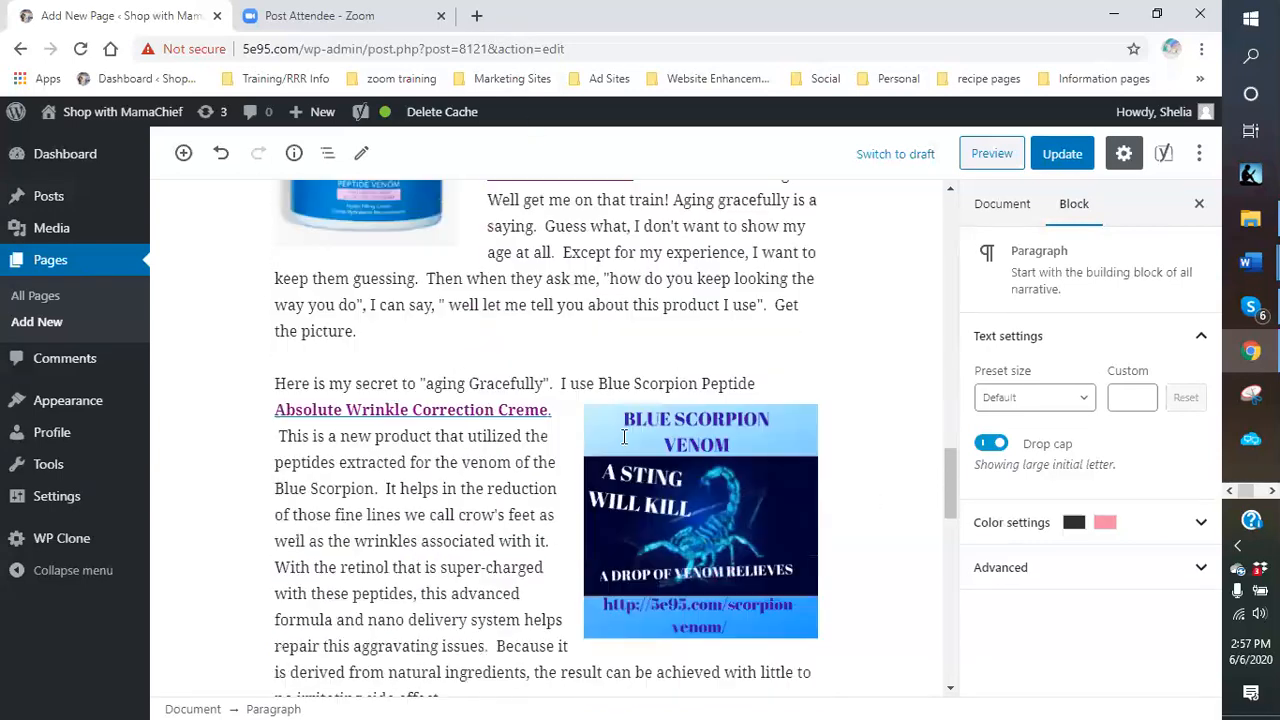
scroll(624, 437, "down", 9)
scroll(553, 422, "up", 5)
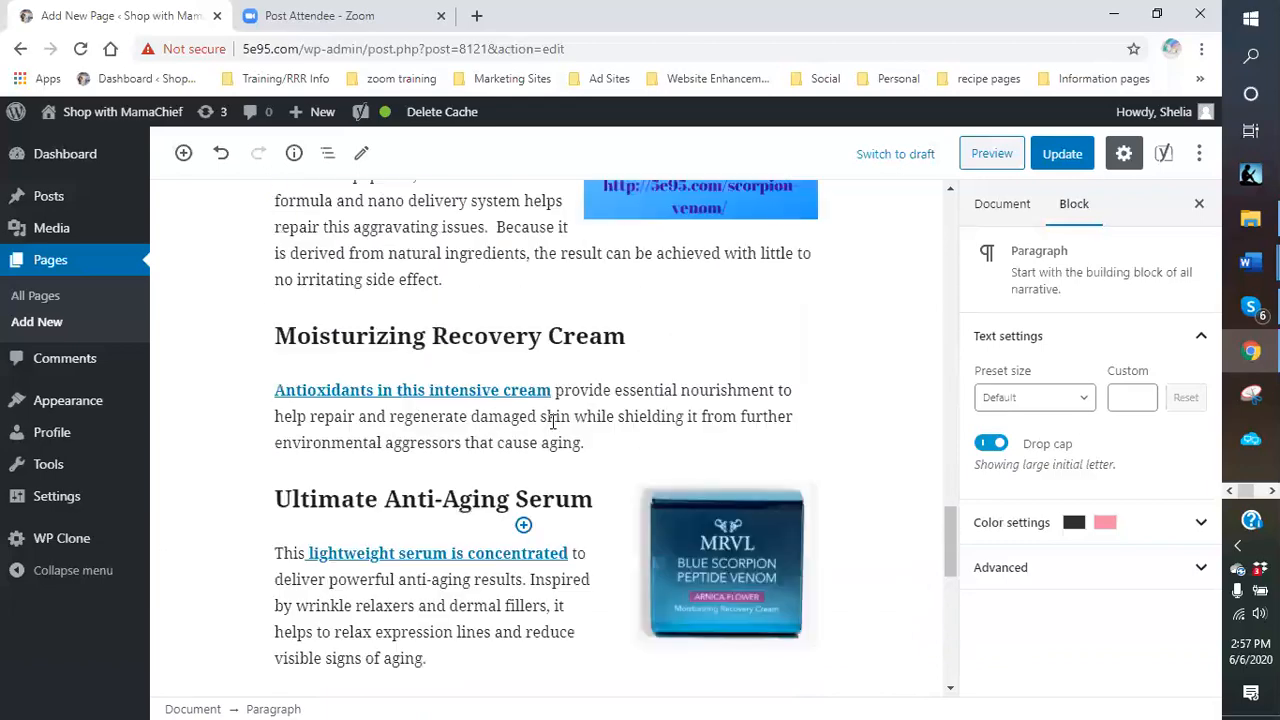
scroll(610, 320, "up", 10)
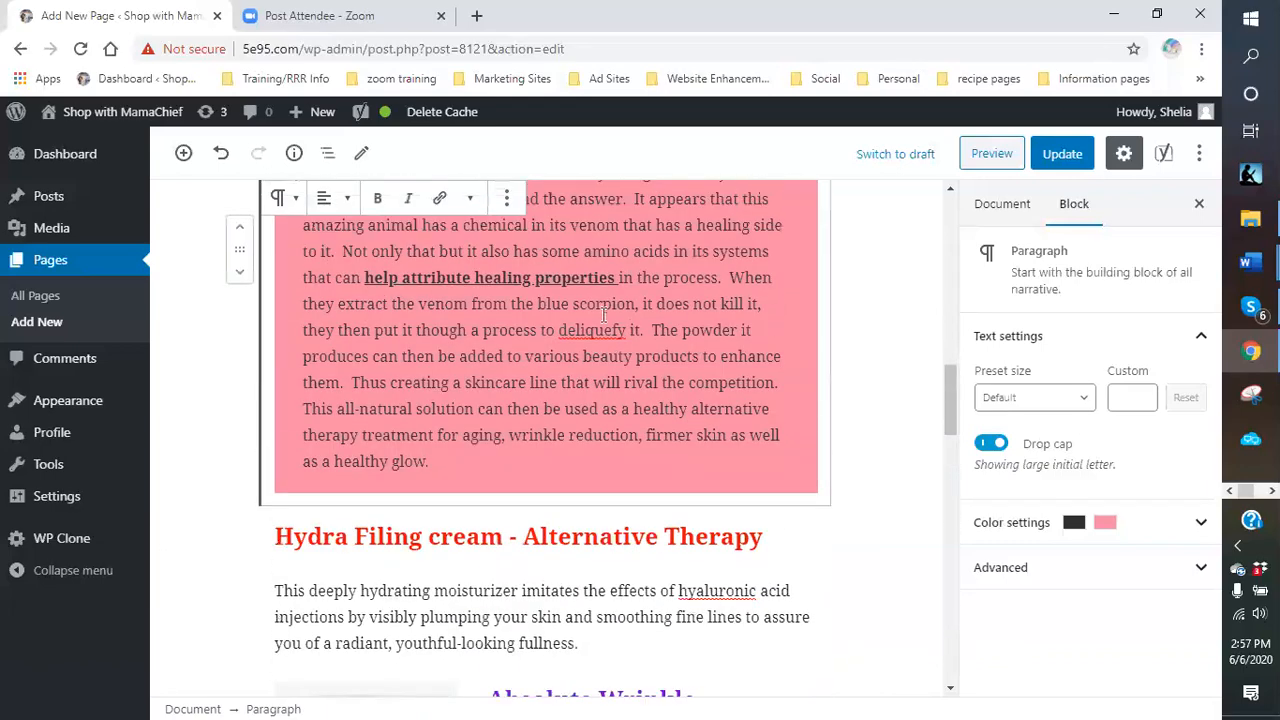
scroll(604, 316, "up", 10)
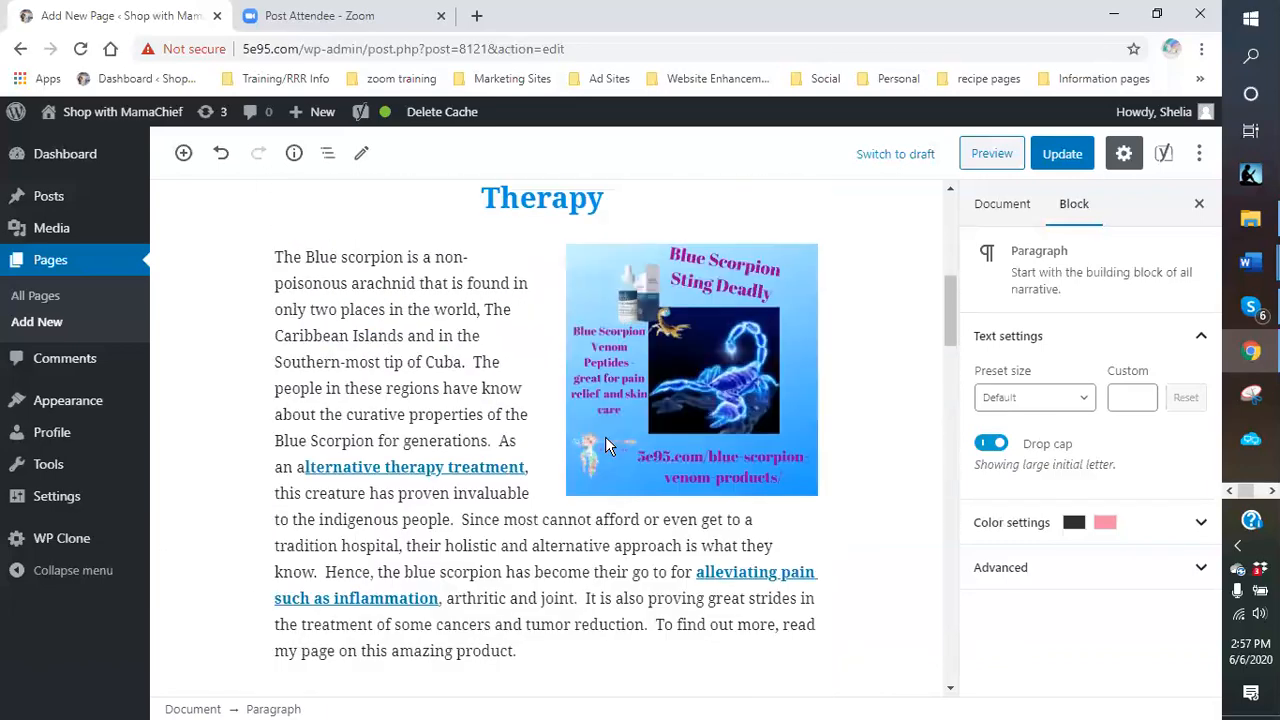
scroll(605, 446, "down", 5)
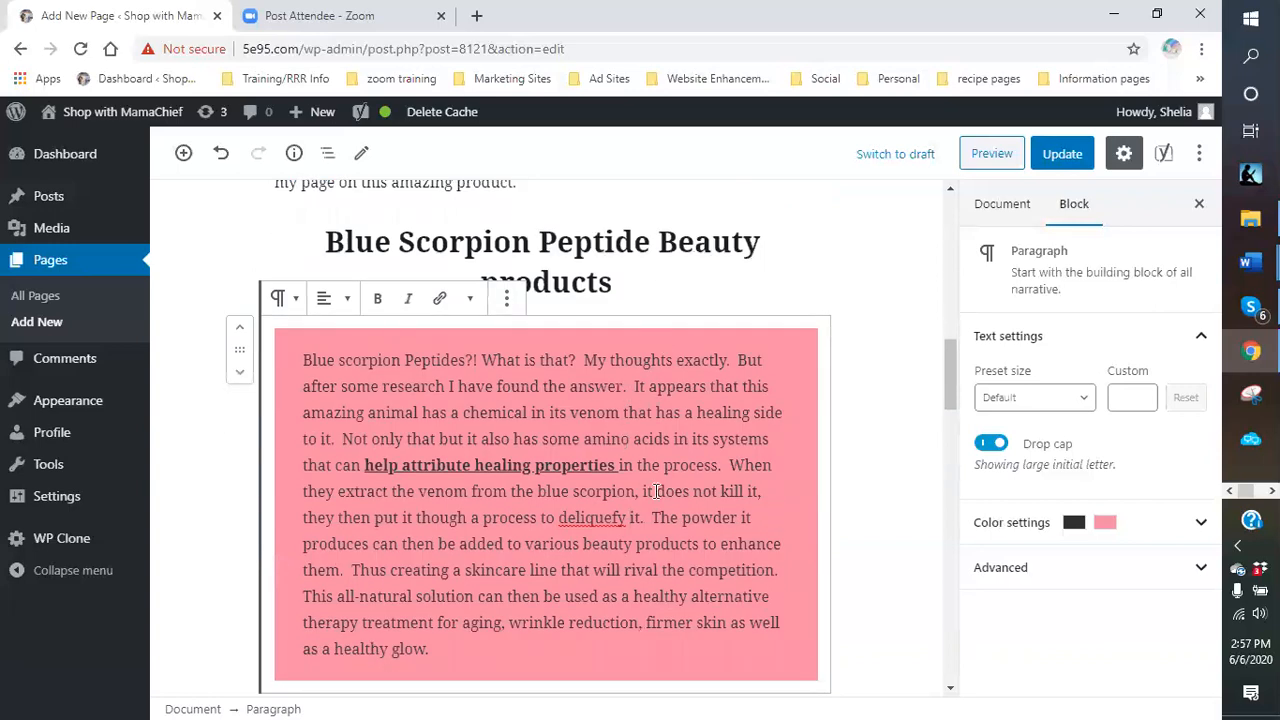
scroll(655, 491, "down", 1)
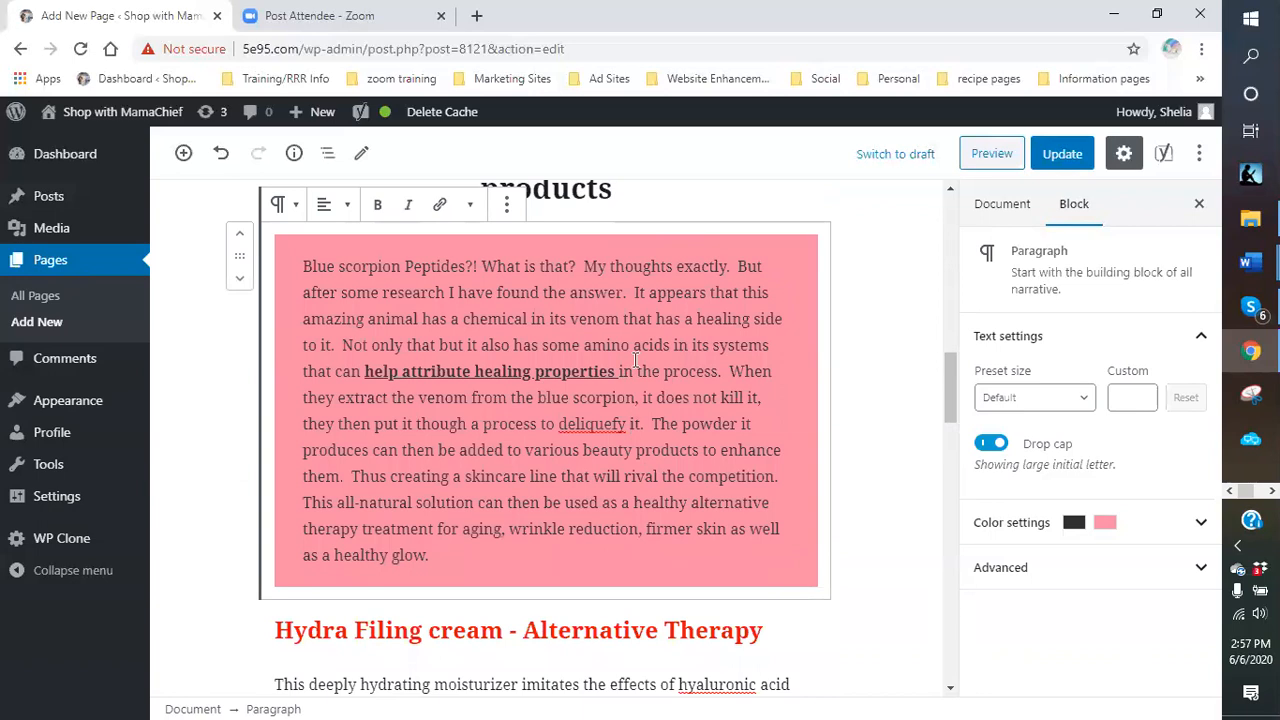
left_click(476, 15)
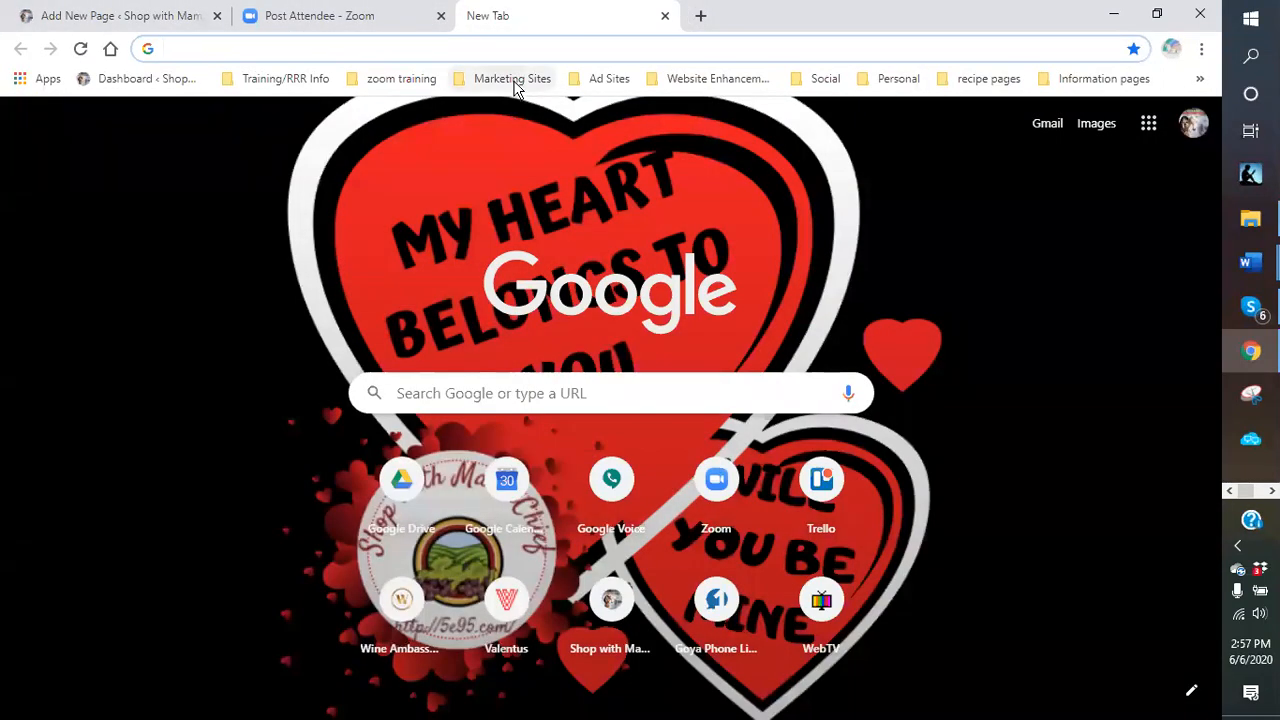
Check the page's View Page permalink in the Document sidebar against the Word ad copy.
left_click(118, 20)
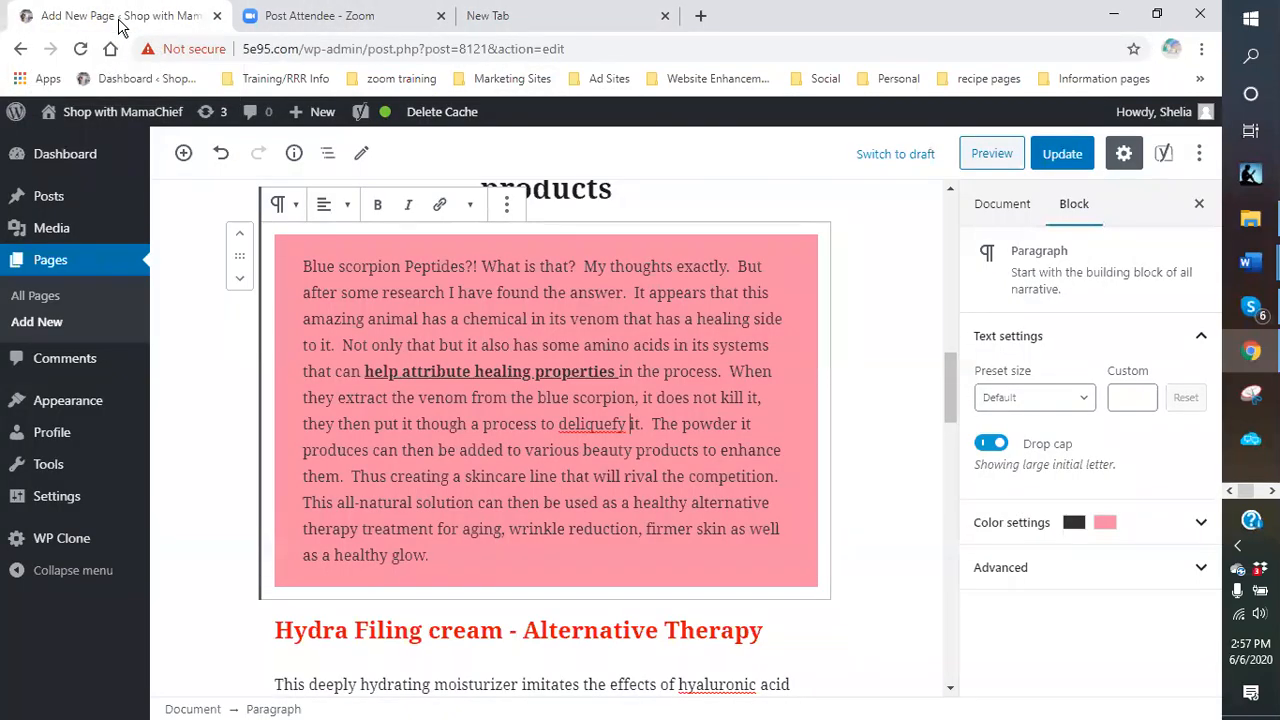
left_click(994, 205)
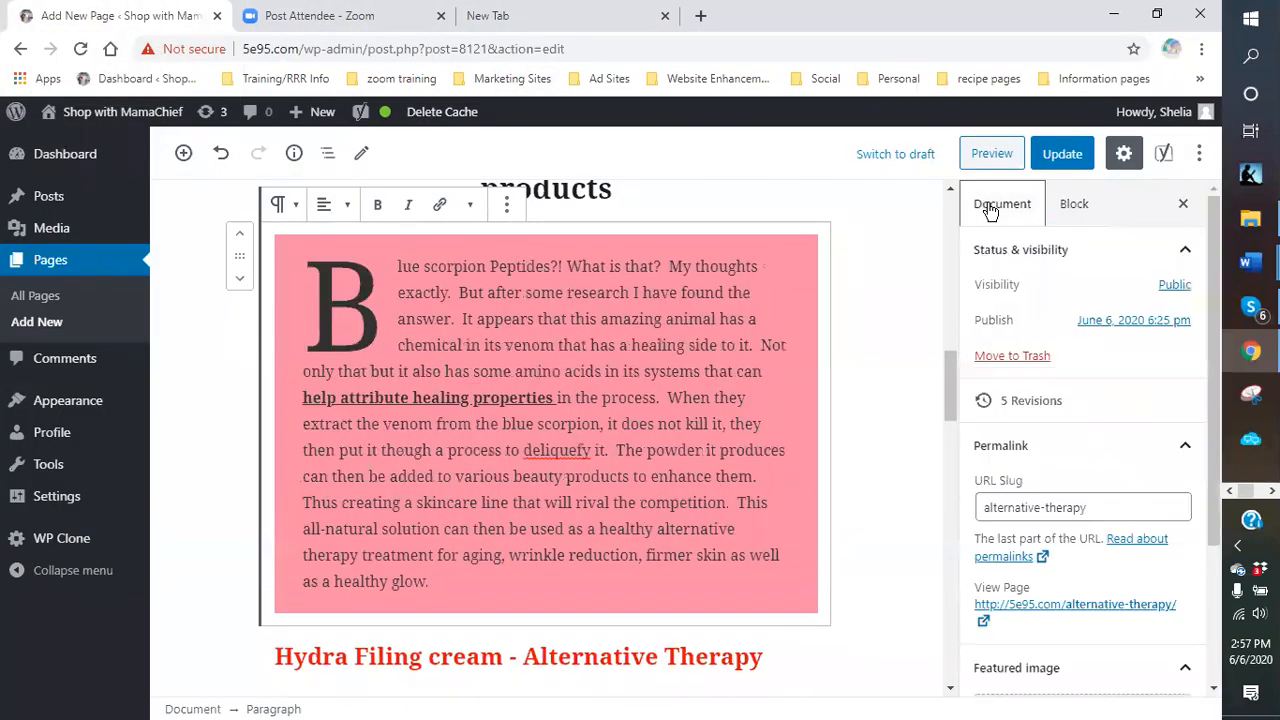
right_click(1074, 608)
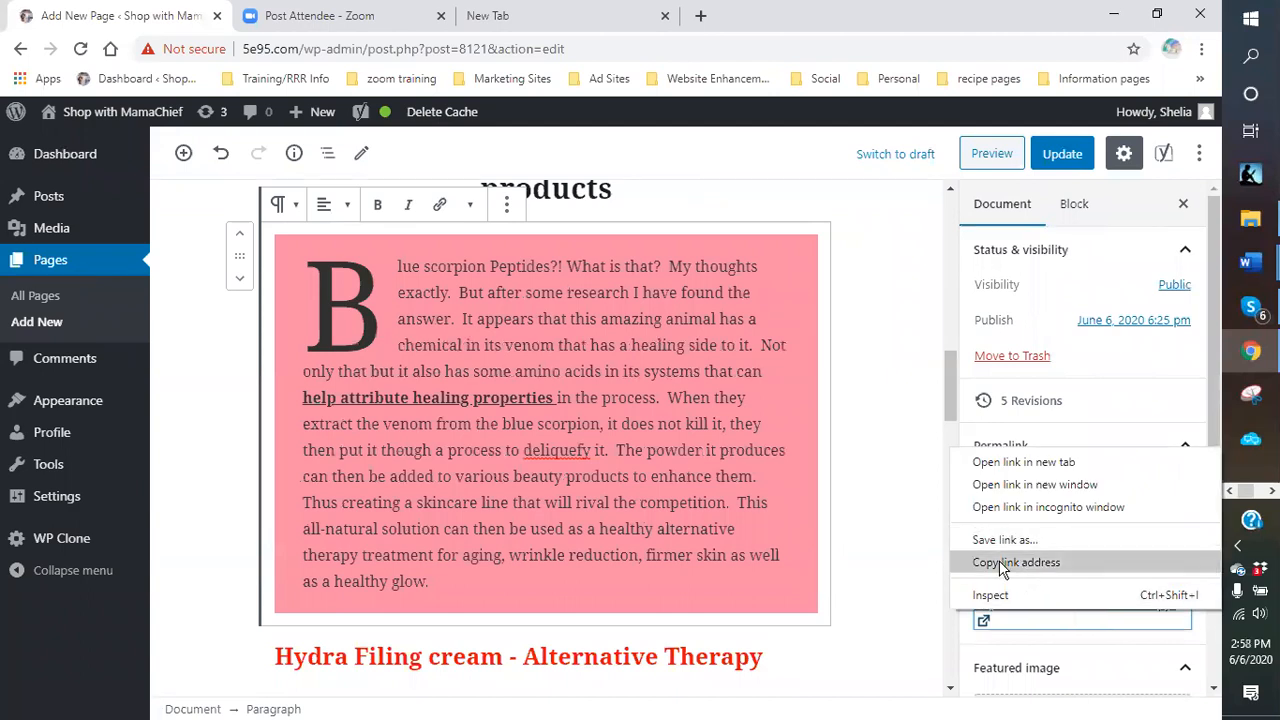
left_click(1250, 262)
left_click(1152, 352)
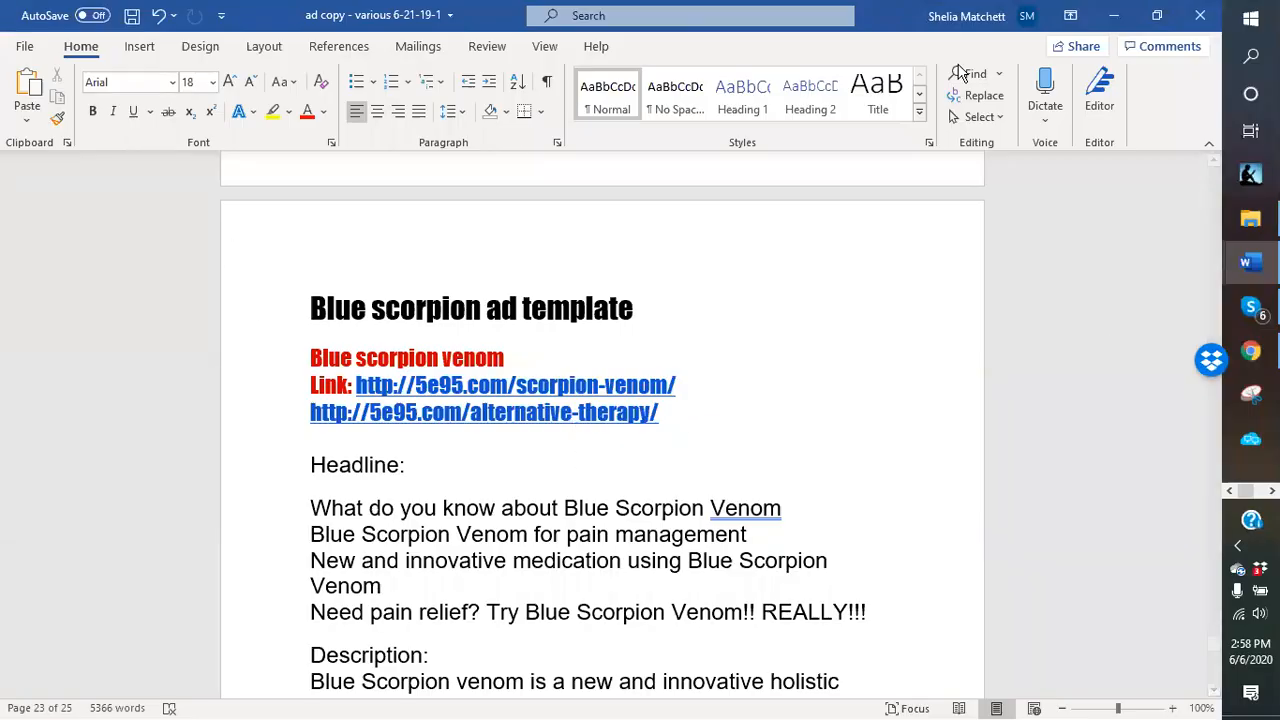
left_click(1112, 16)
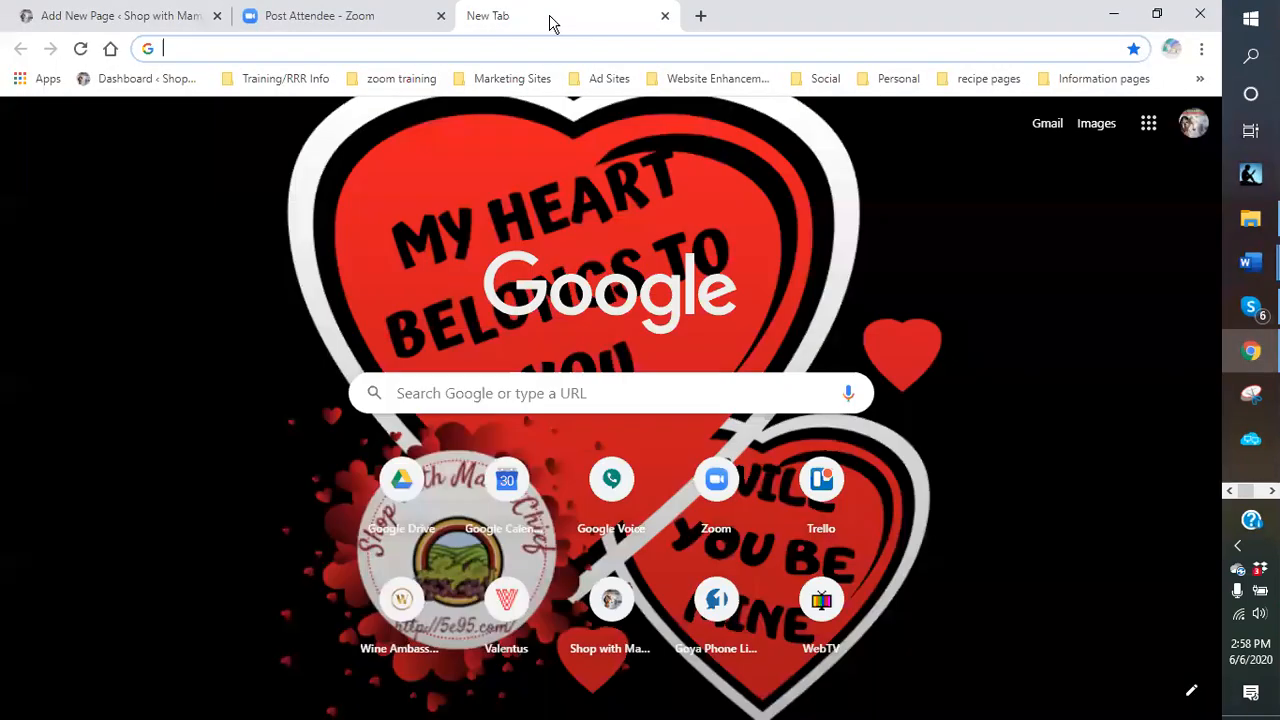
Open Hot-Web-Ads' Post Free Ads form via the saved HotWebAds.net link and select Ad Title.
left_click(612, 84)
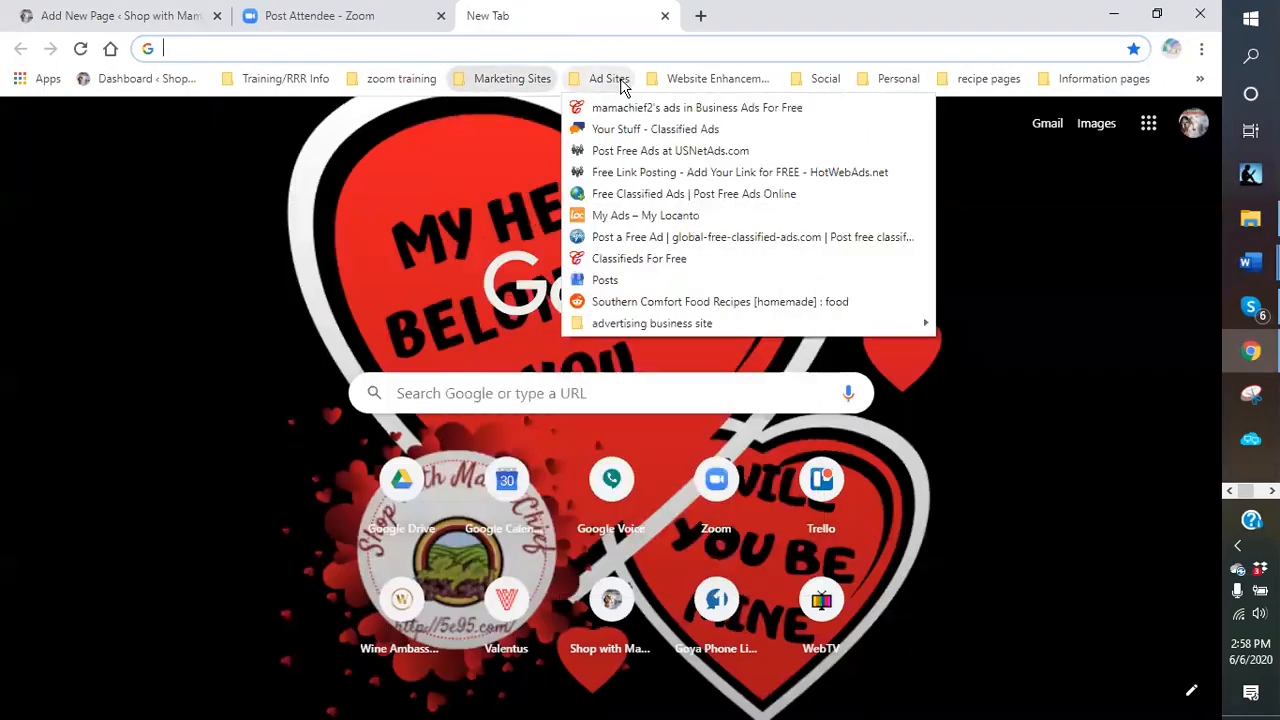
left_click(628, 178)
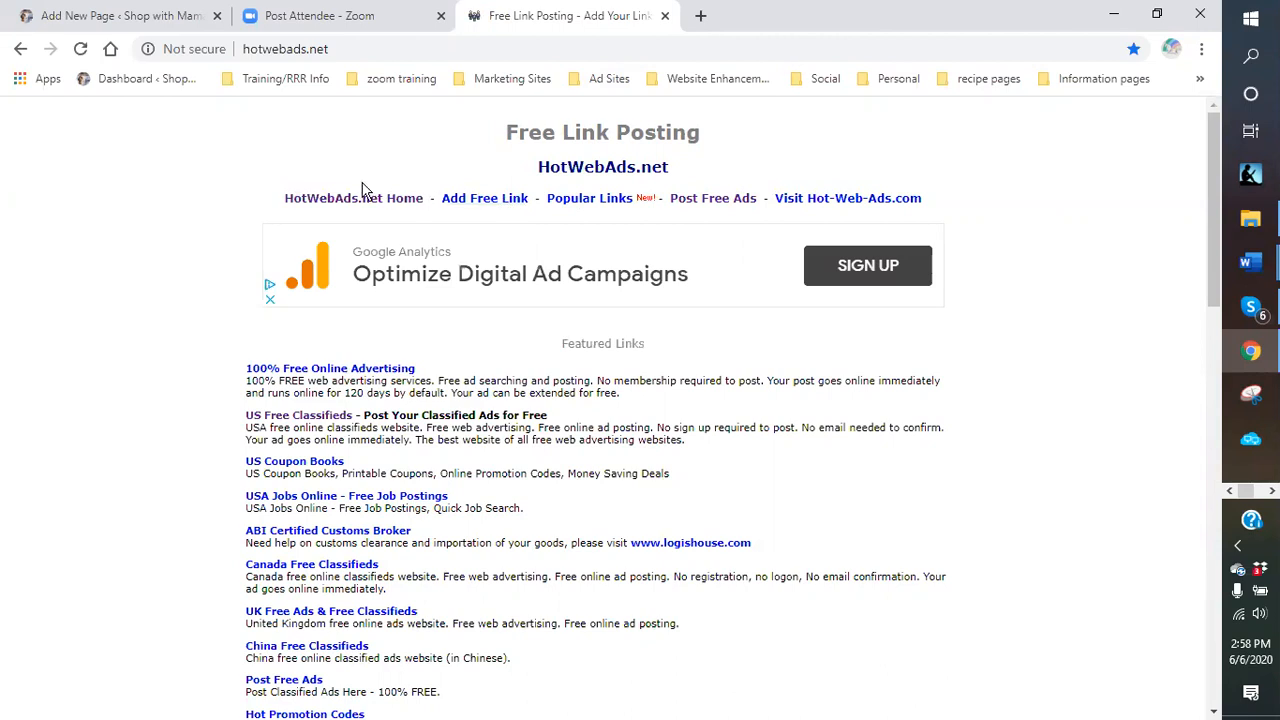
left_click(716, 200)
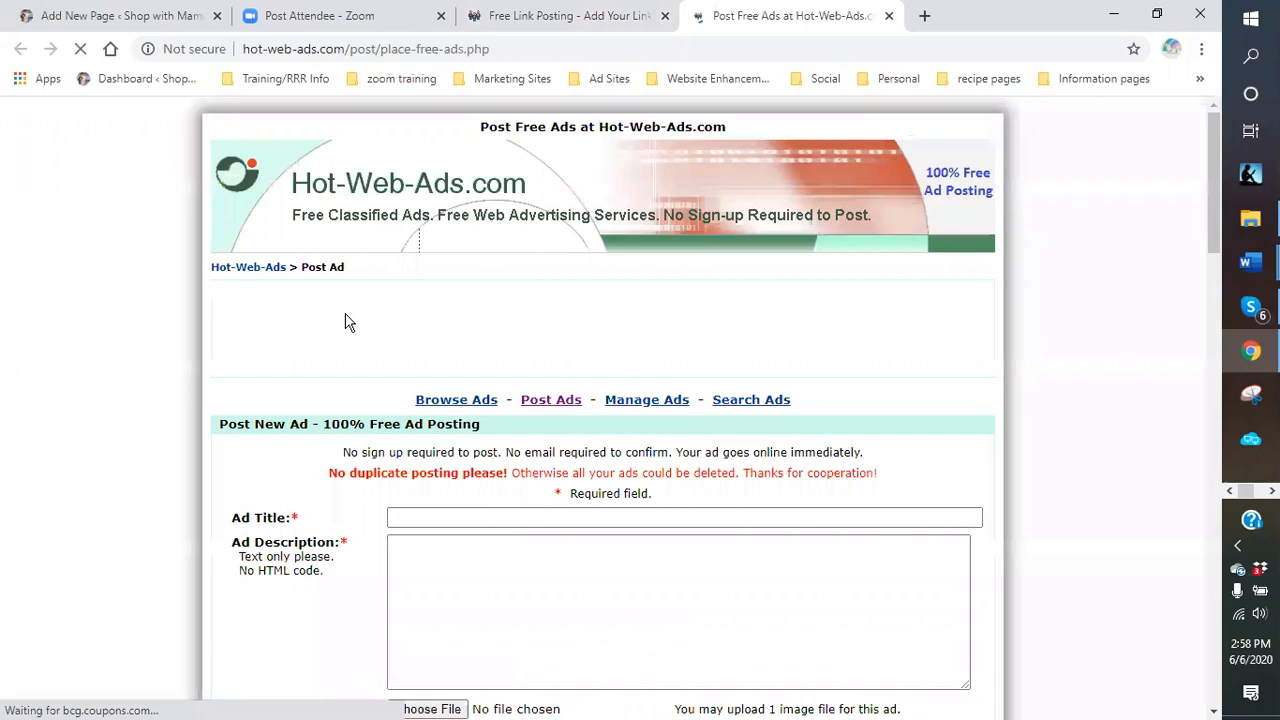
scroll(341, 345, "down", 2)
left_click(451, 329)
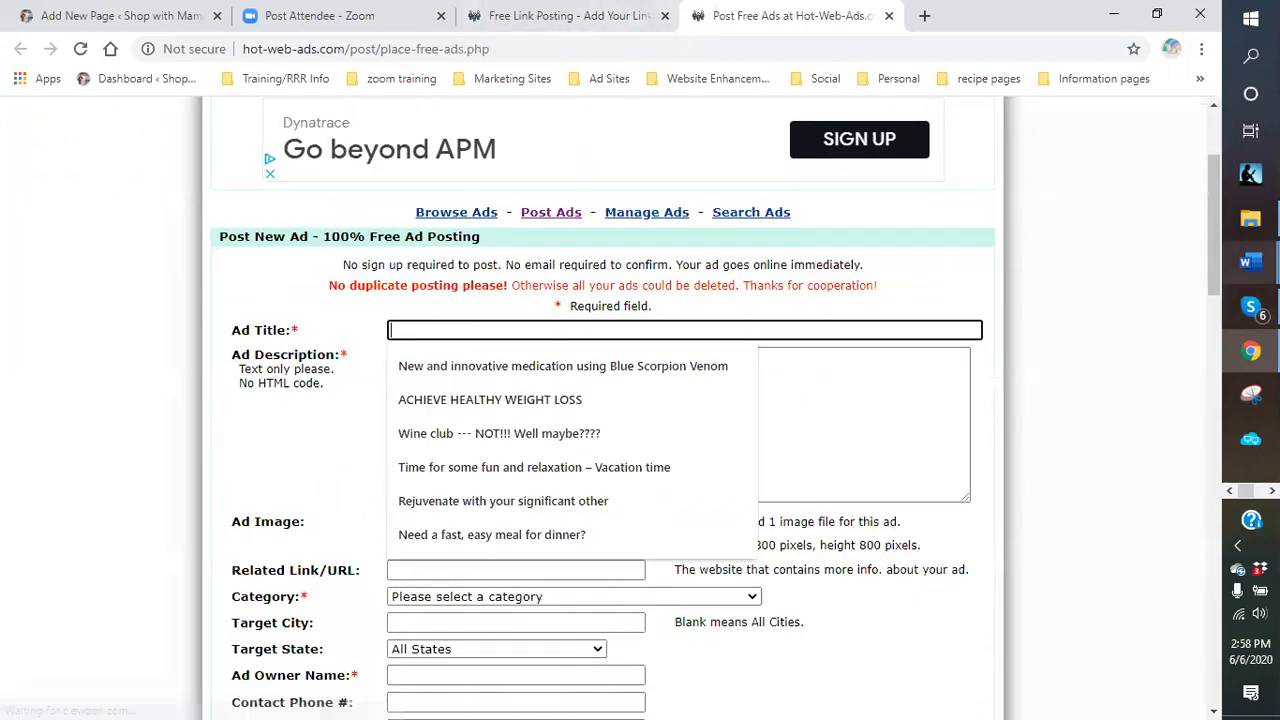
left_click(1250, 262)
Copy the 'New and innovative medication' headline from Word and paste it as the Ad Title.
left_click(1145, 339)
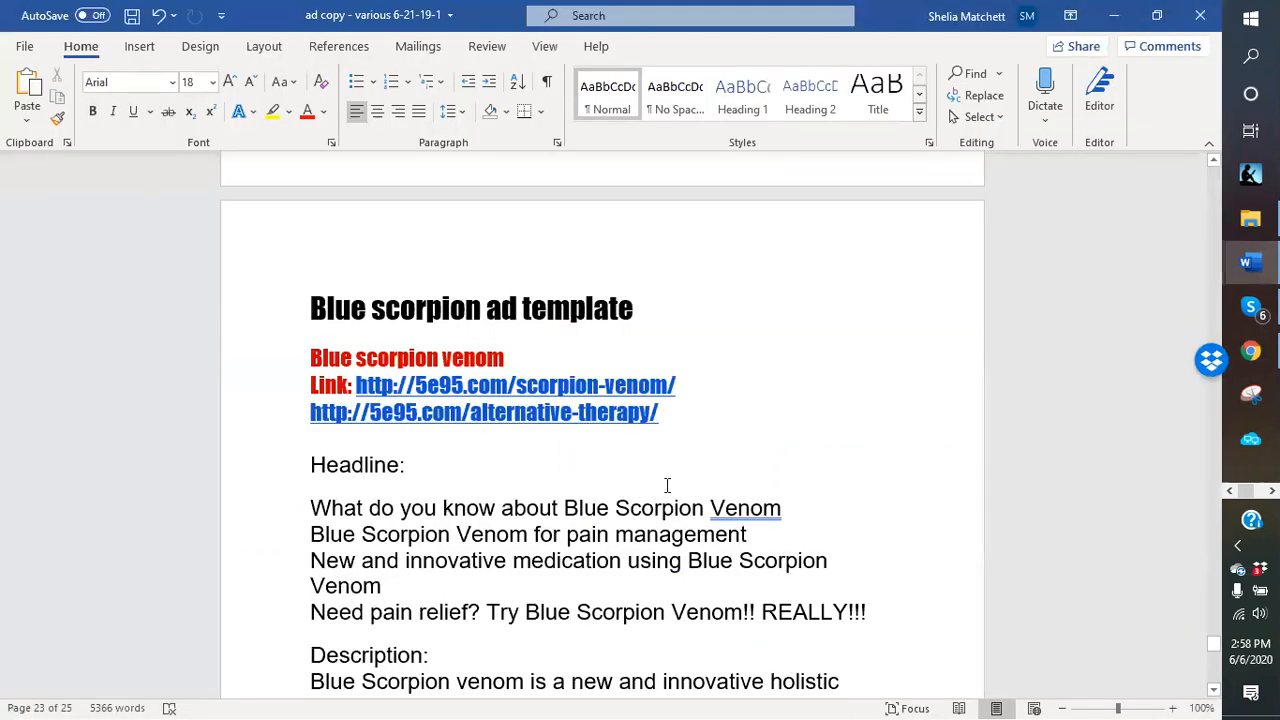
scroll(645, 457, "down", 1)
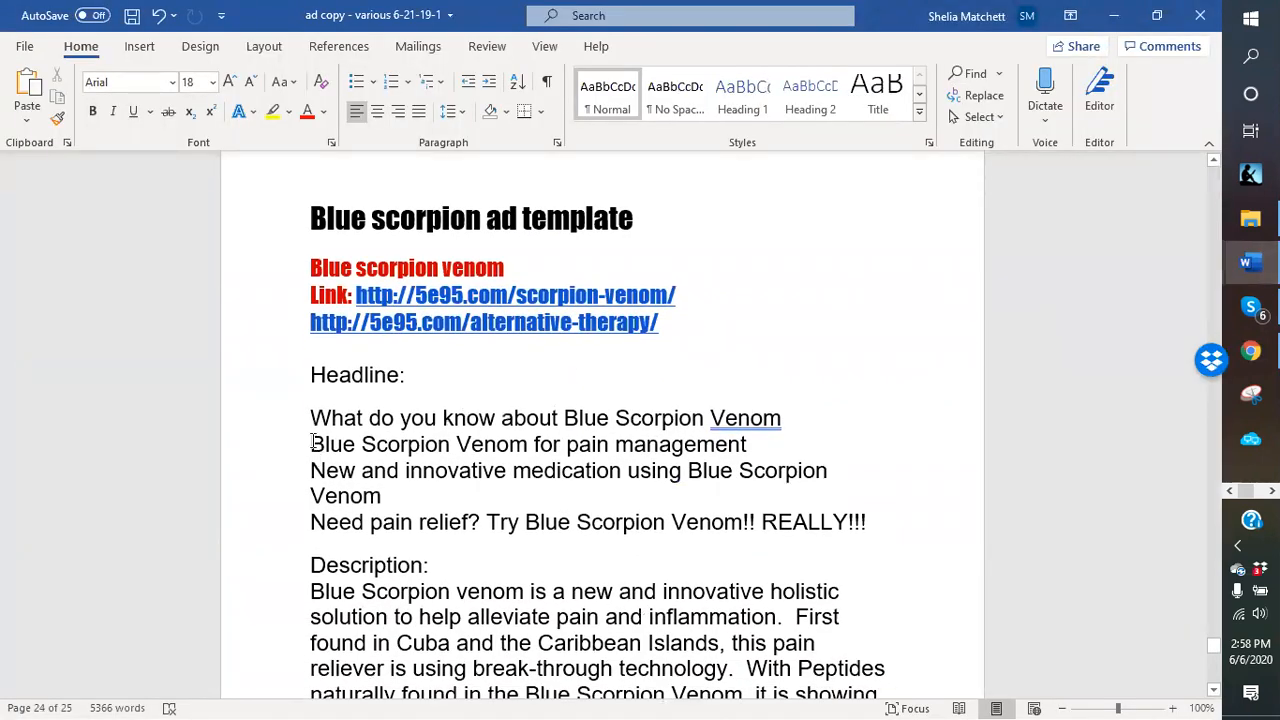
left_click_drag(313, 443, 742, 447)
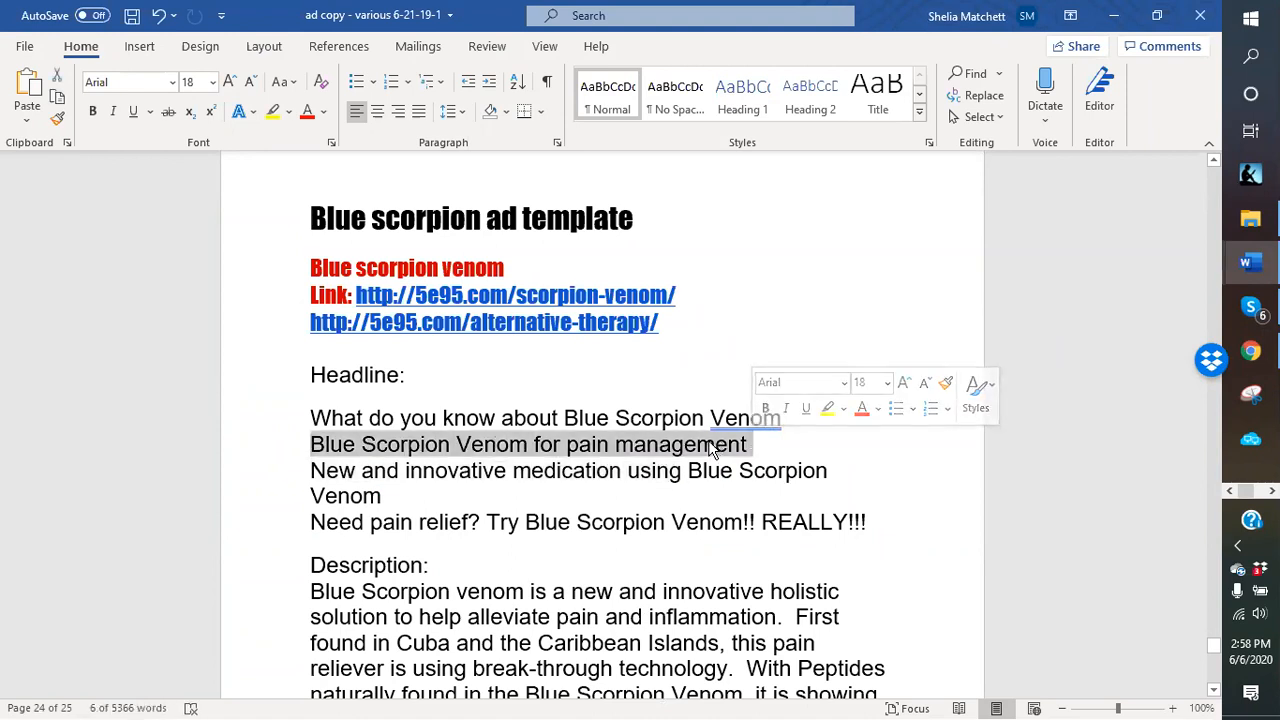
right_click(710, 449)
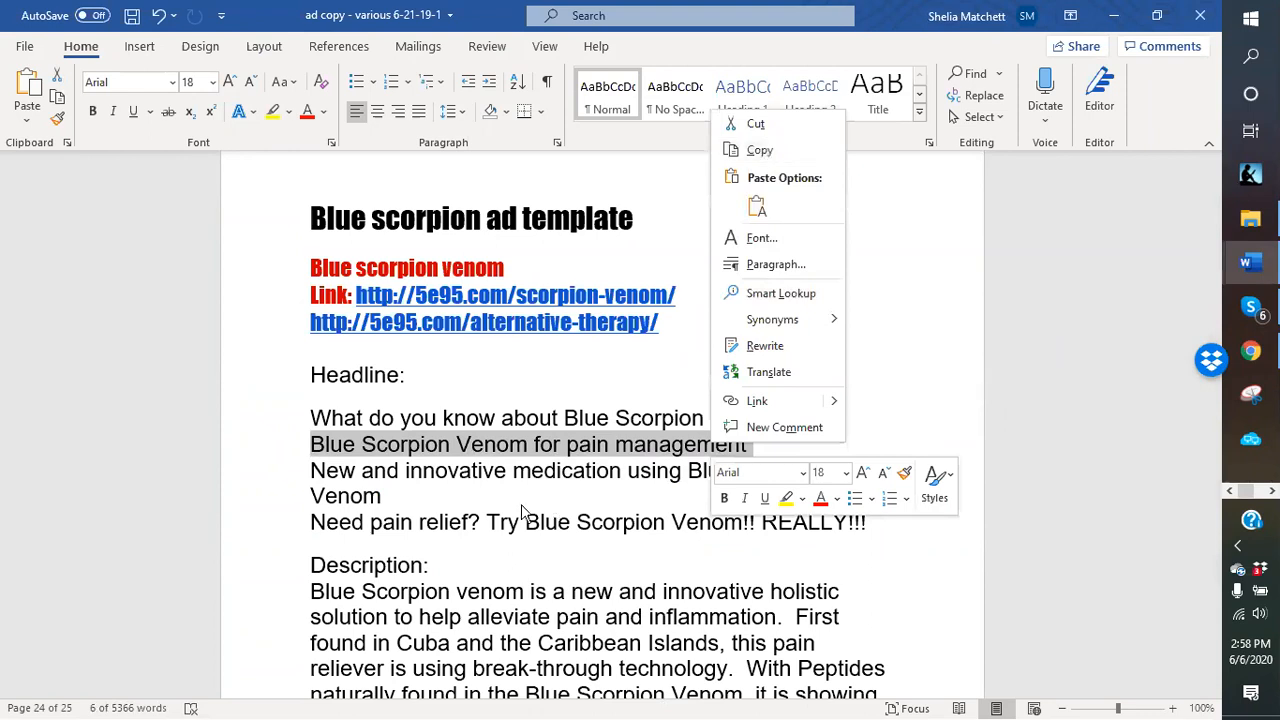
key("Escape")
left_click_drag(381, 496, 314, 468)
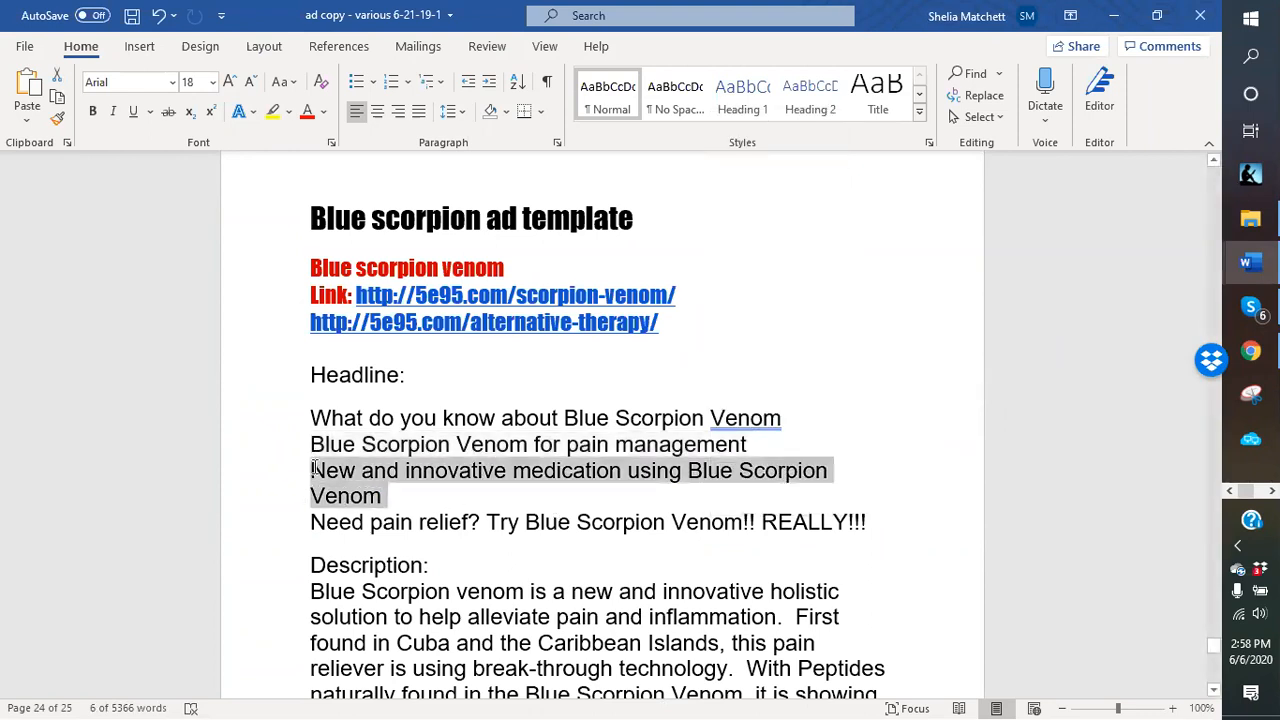
right_click(339, 483)
left_click(386, 188)
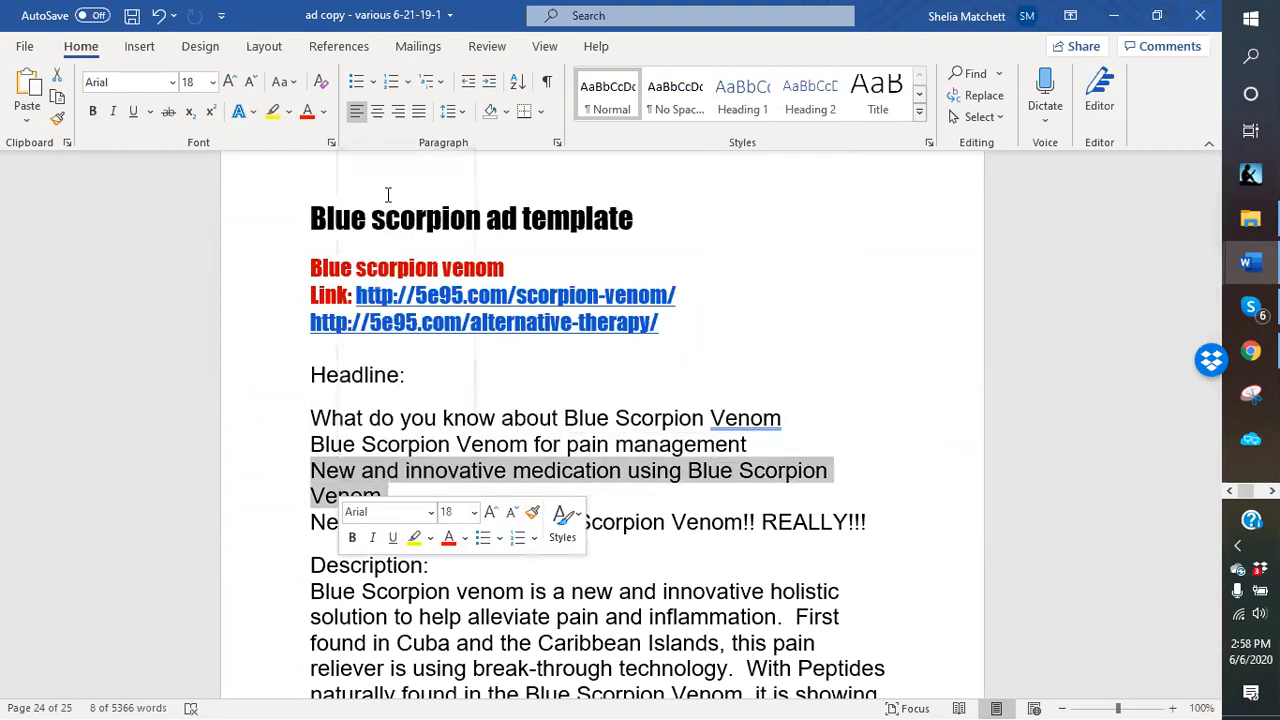
left_click(1114, 15)
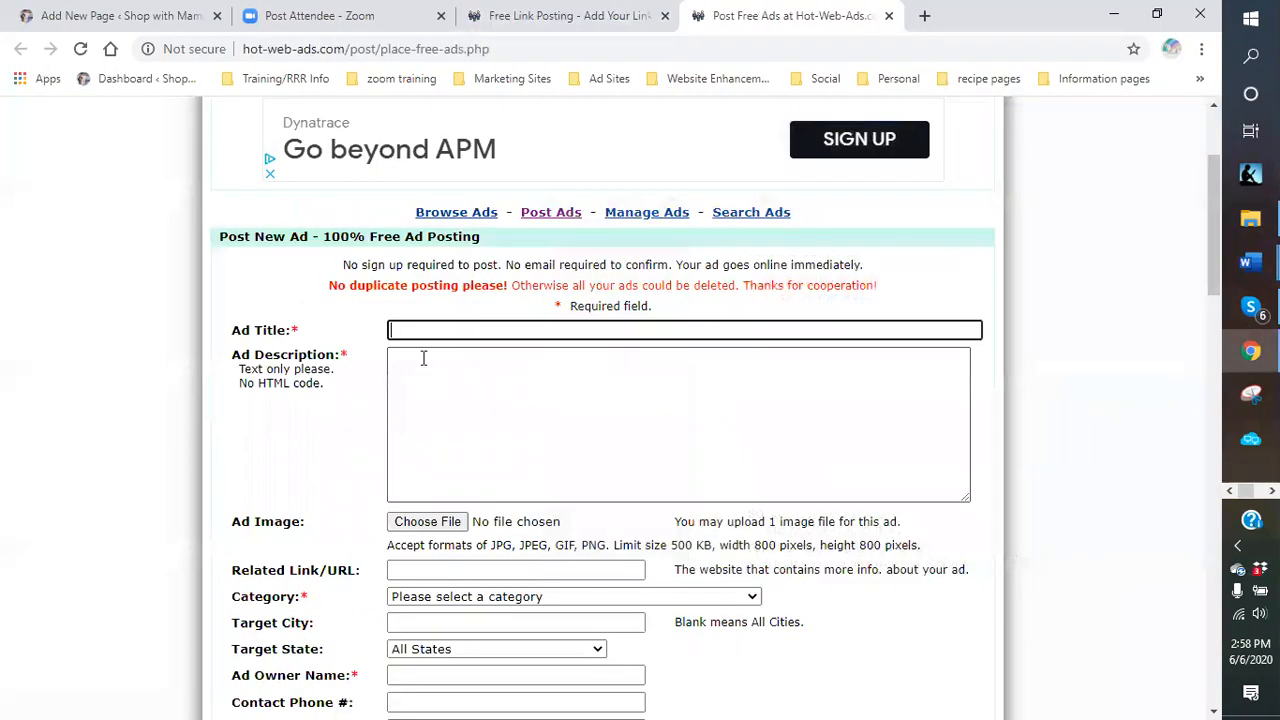
right_click(423, 330)
left_click(464, 474)
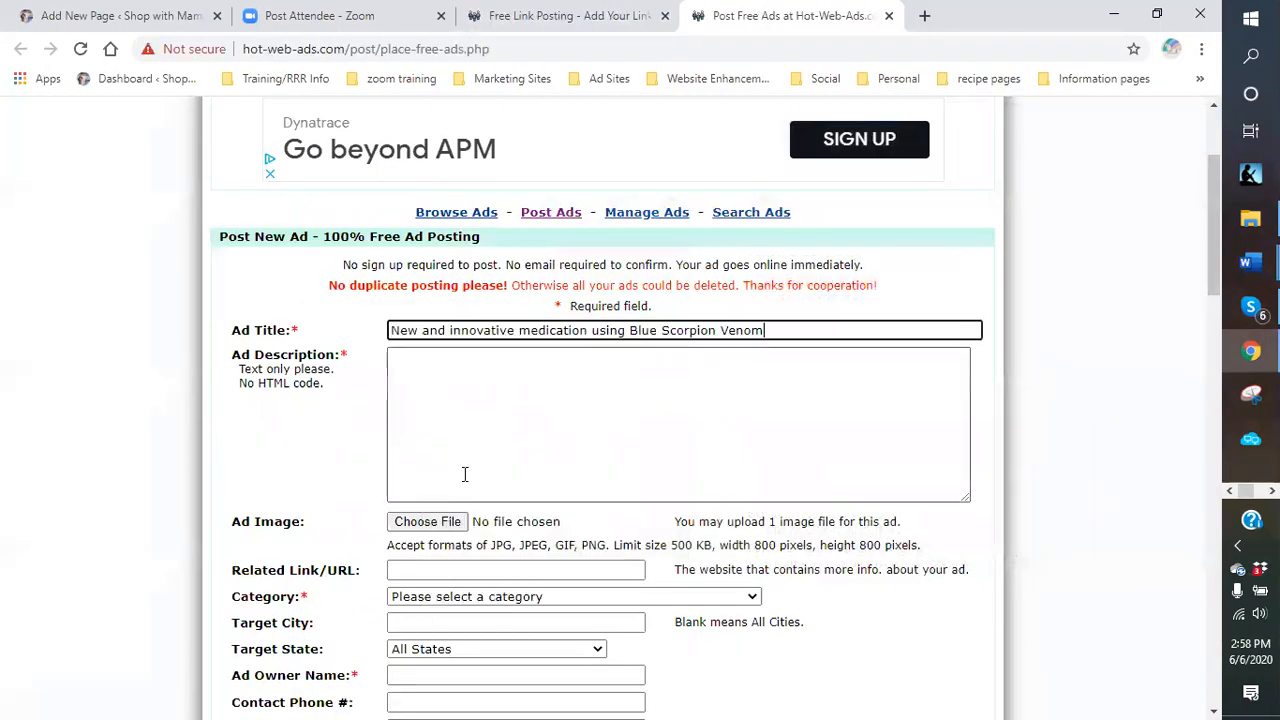
Paste the description paragraph and numbered benefits list from Word into Ad Description.
left_click(457, 378)
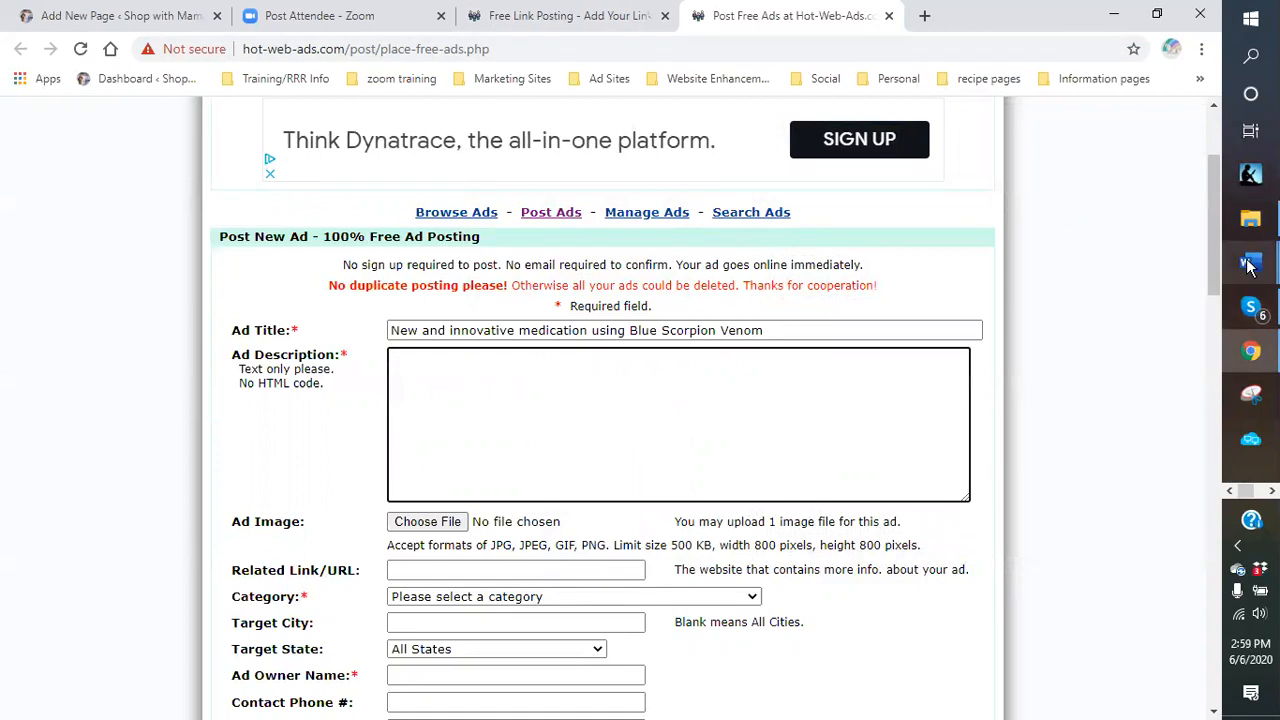
mouse_move(1249, 263)
left_click(1150, 330)
scroll(390, 484, "down", 5)
left_click_drag(312, 321, 714, 588)
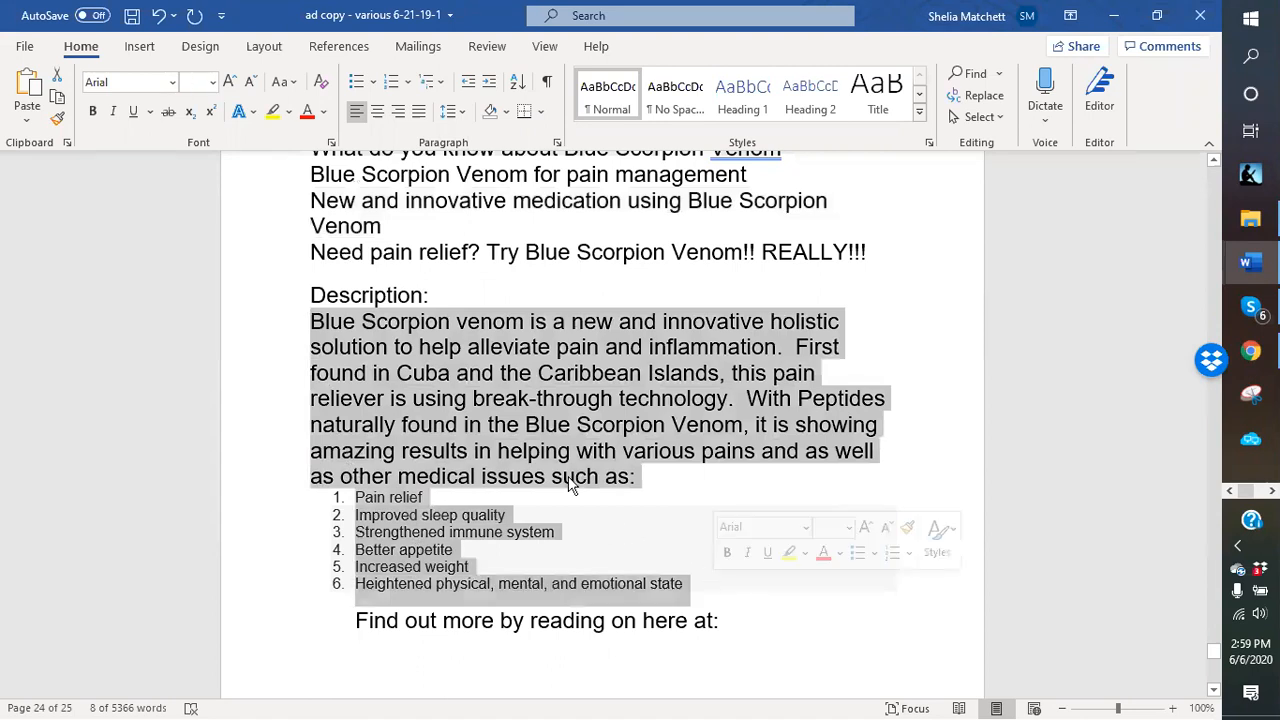
right_click(510, 413)
left_click(548, 146)
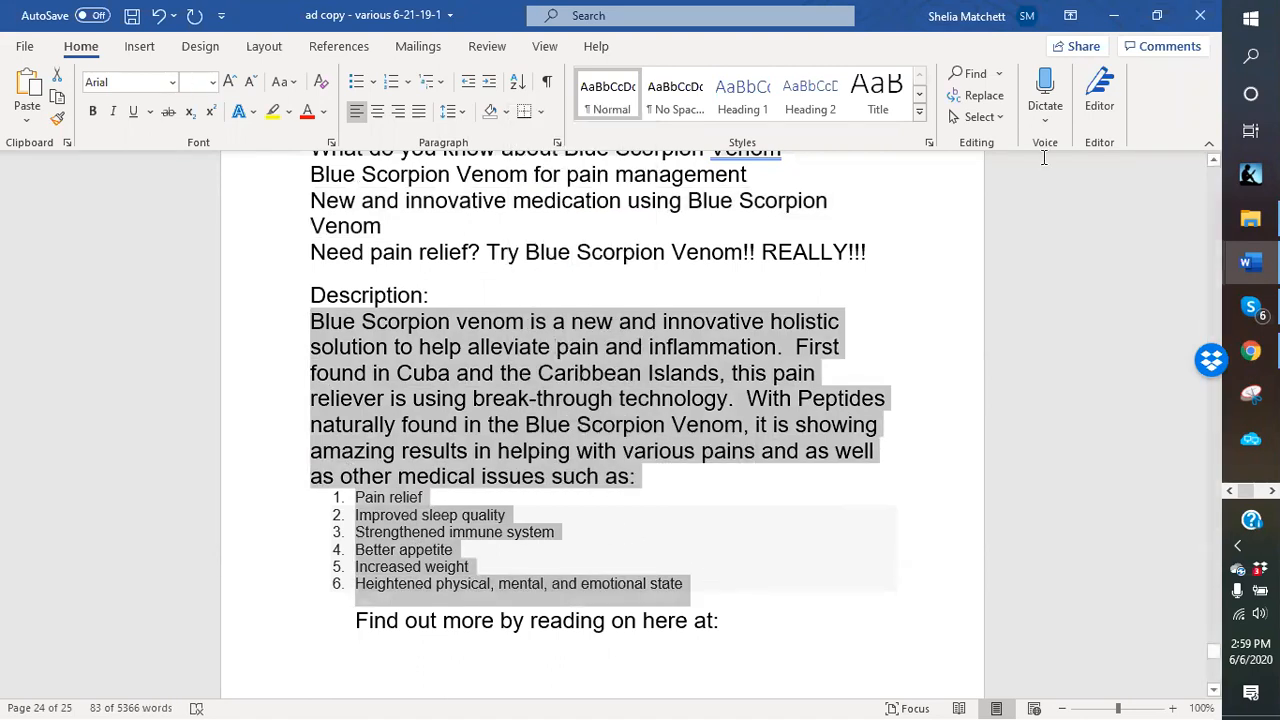
left_click(1250, 352)
right_click(452, 390)
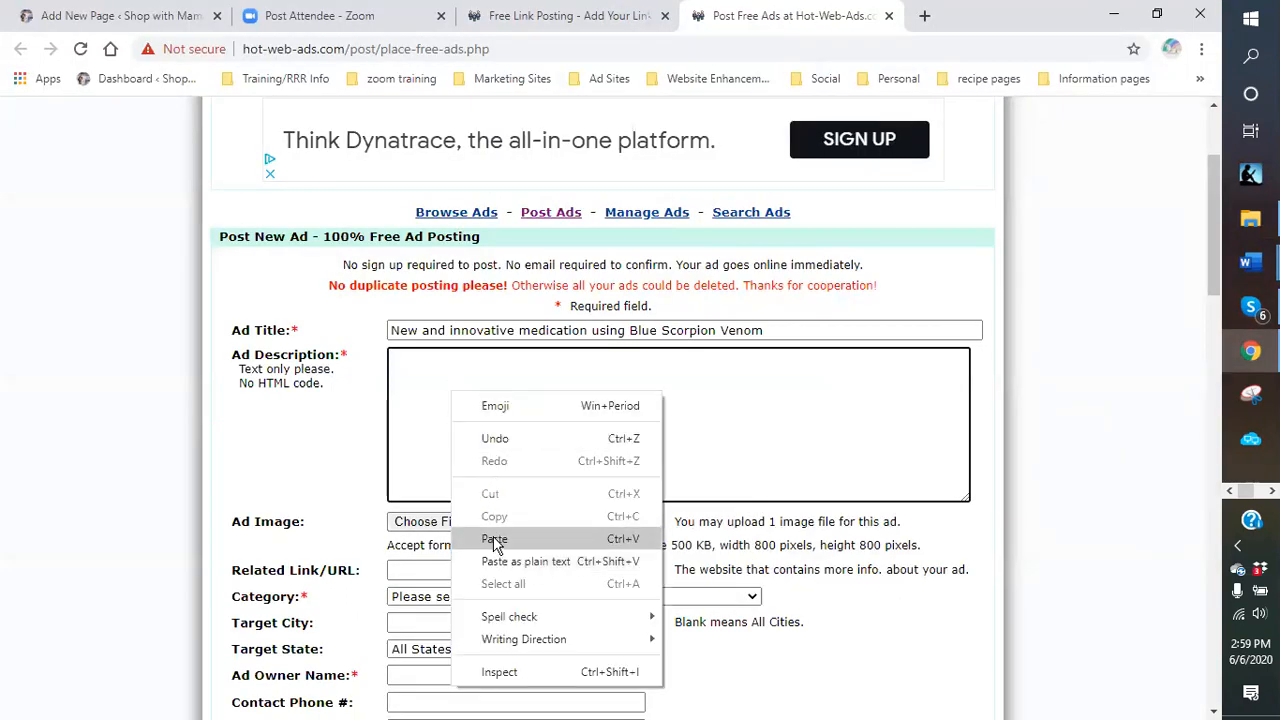
left_click(500, 537)
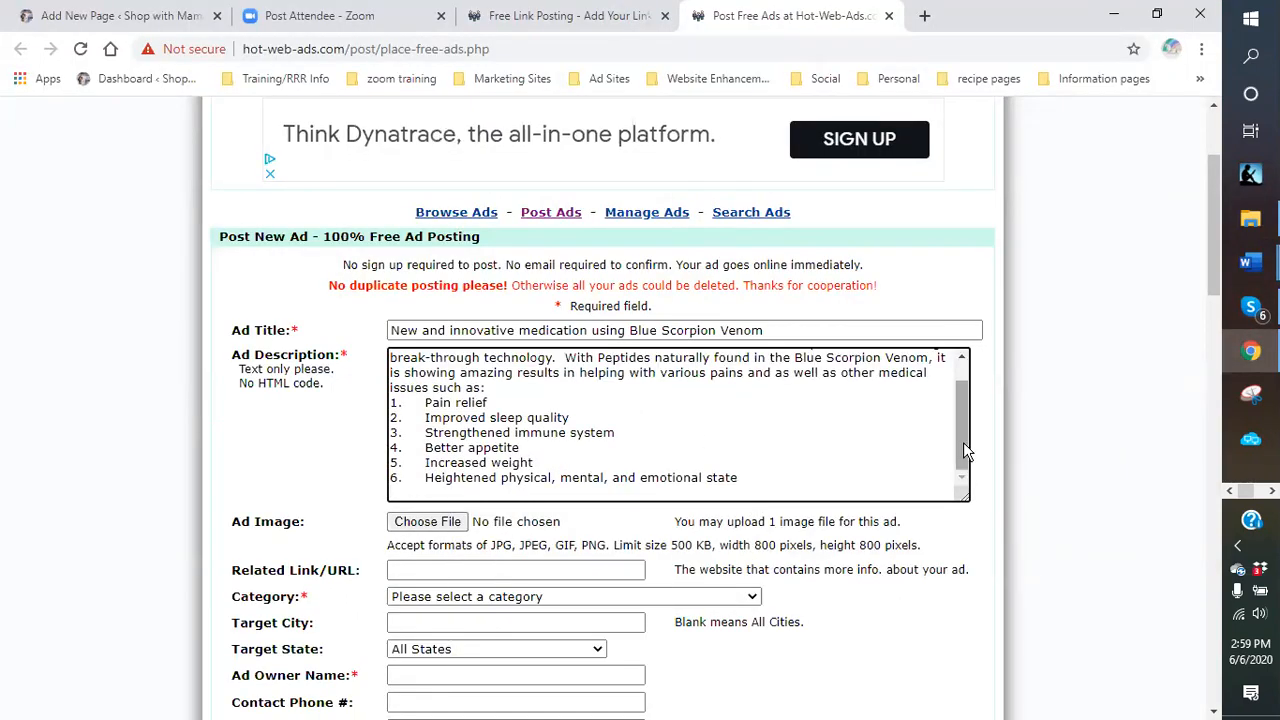
Start a new line after the benefits list in the Ad Description.
scroll(963, 449, "down", 3)
scroll(936, 198, "up", 1)
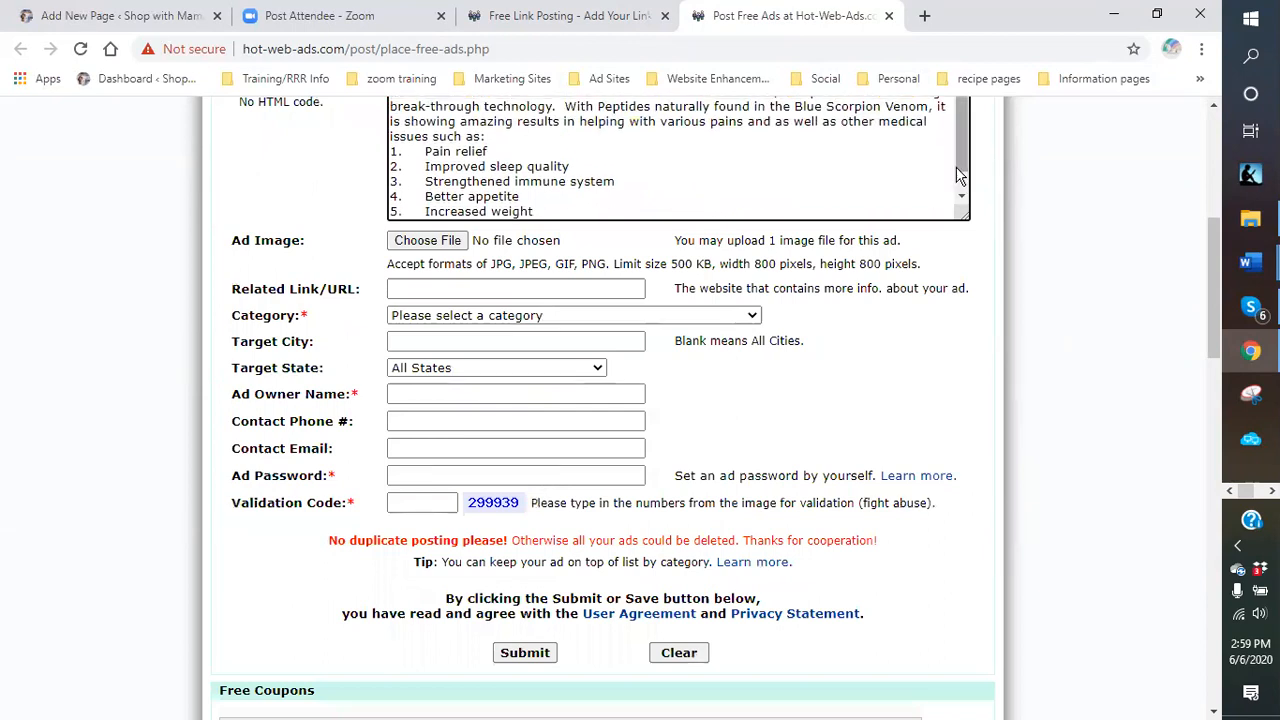
scroll(962, 178, "down", 1)
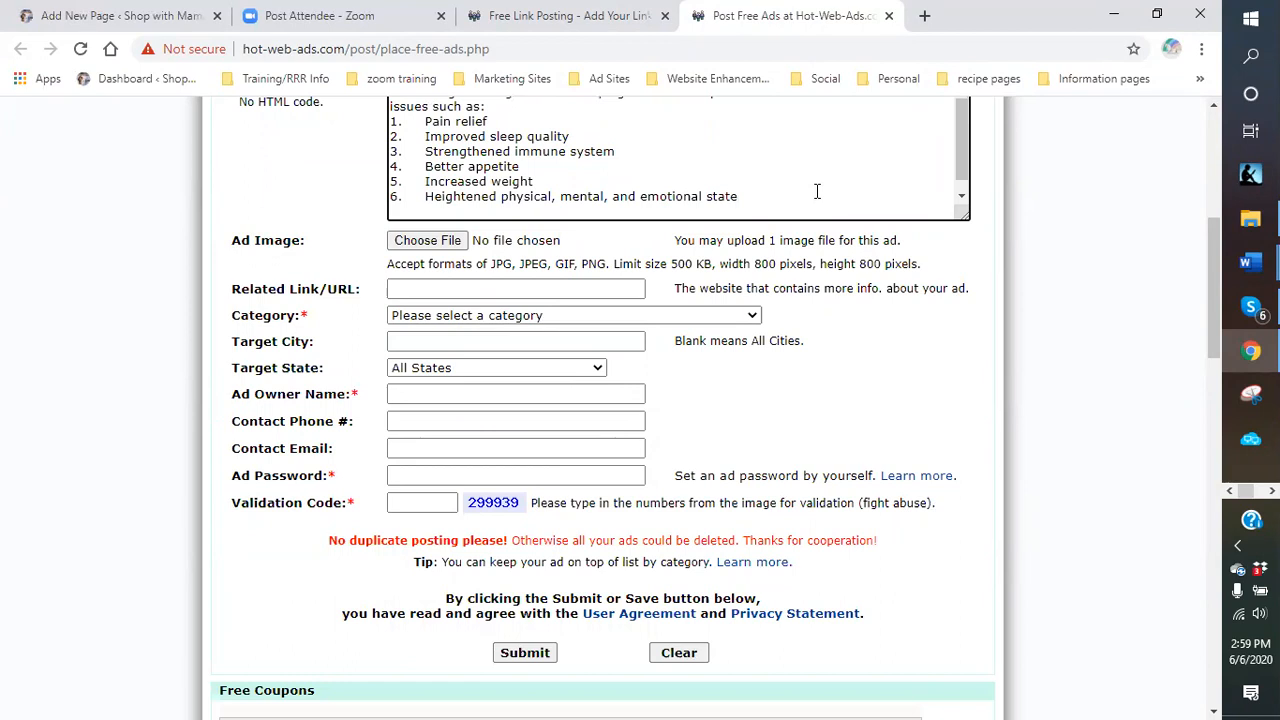
key("Return")
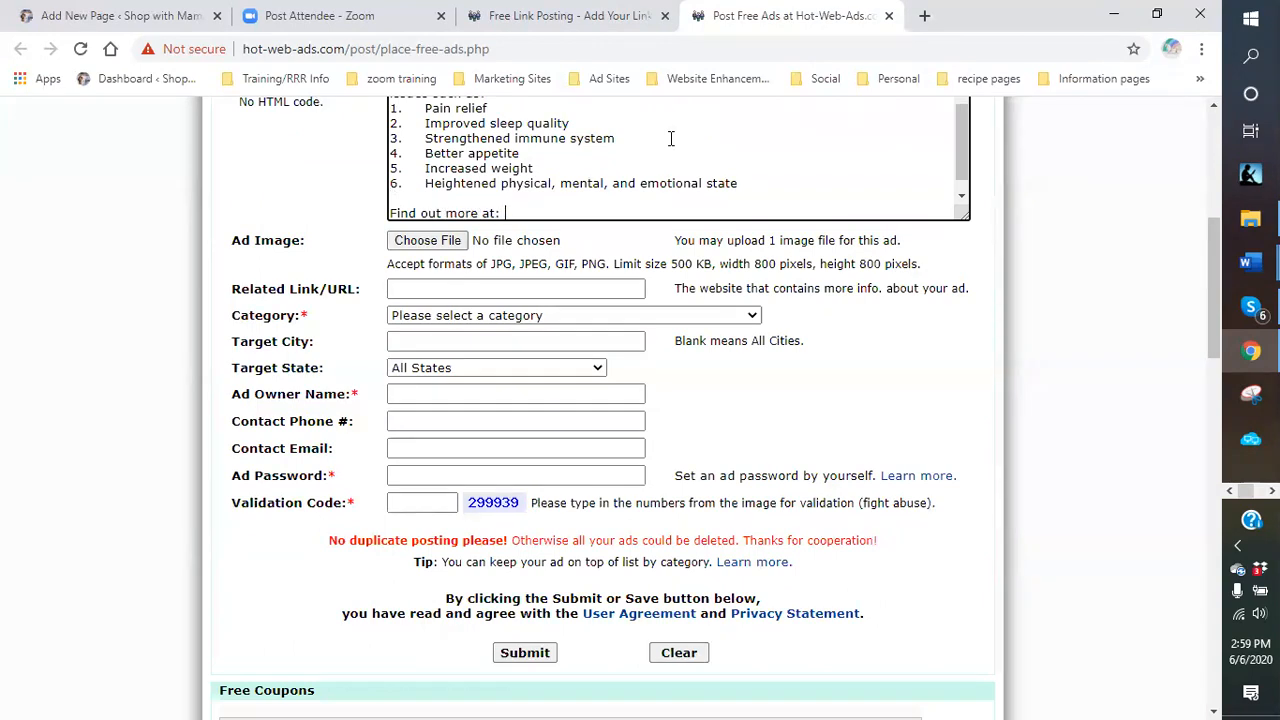
left_click(1250, 306)
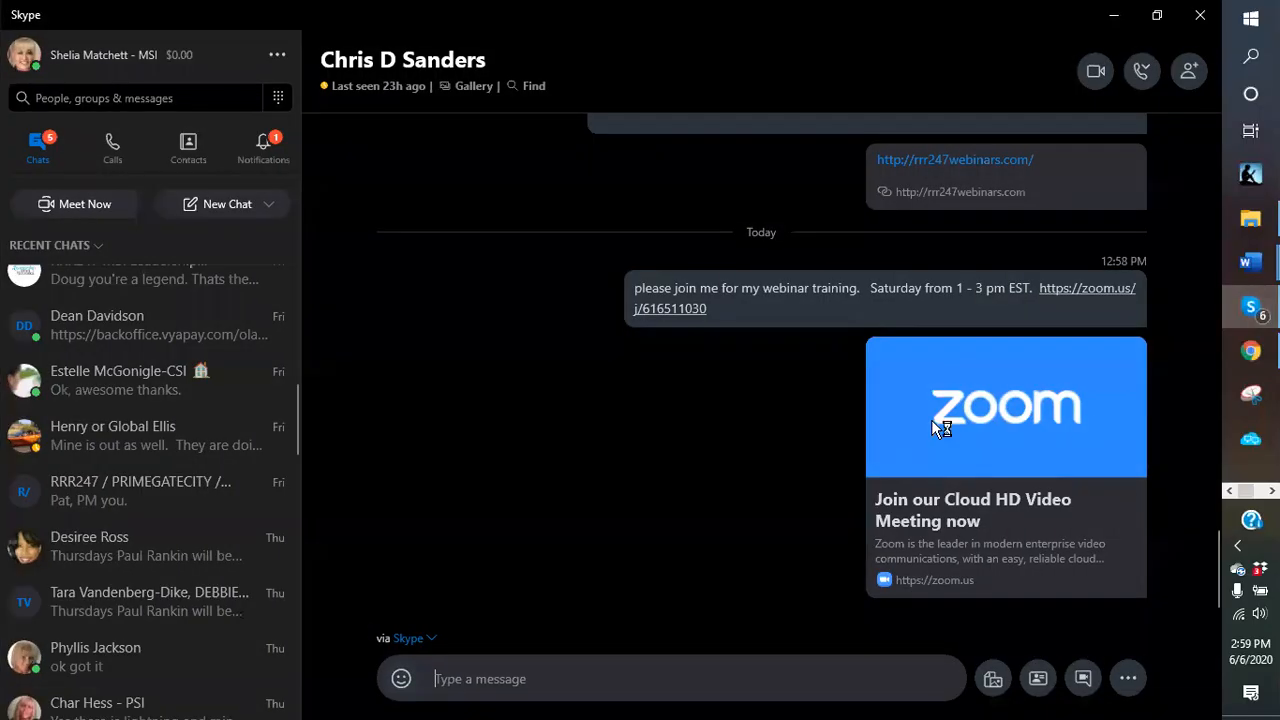
left_click(1250, 350)
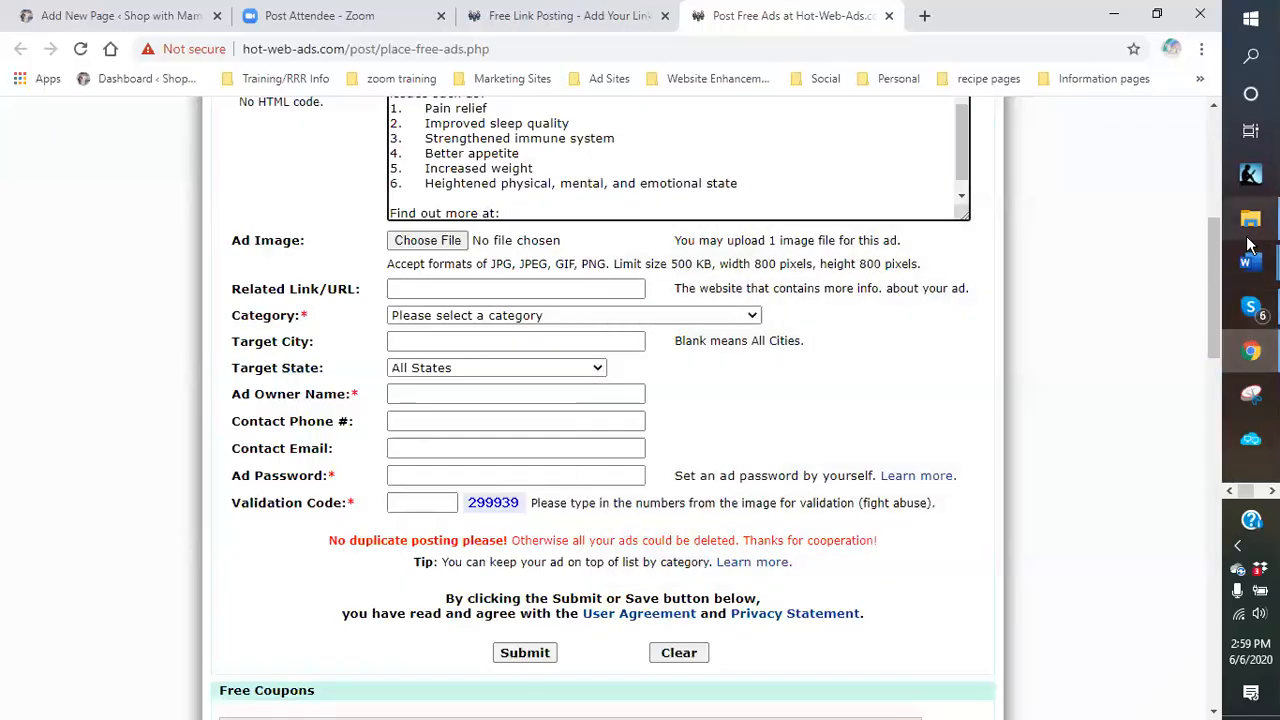
mouse_move(1250, 262)
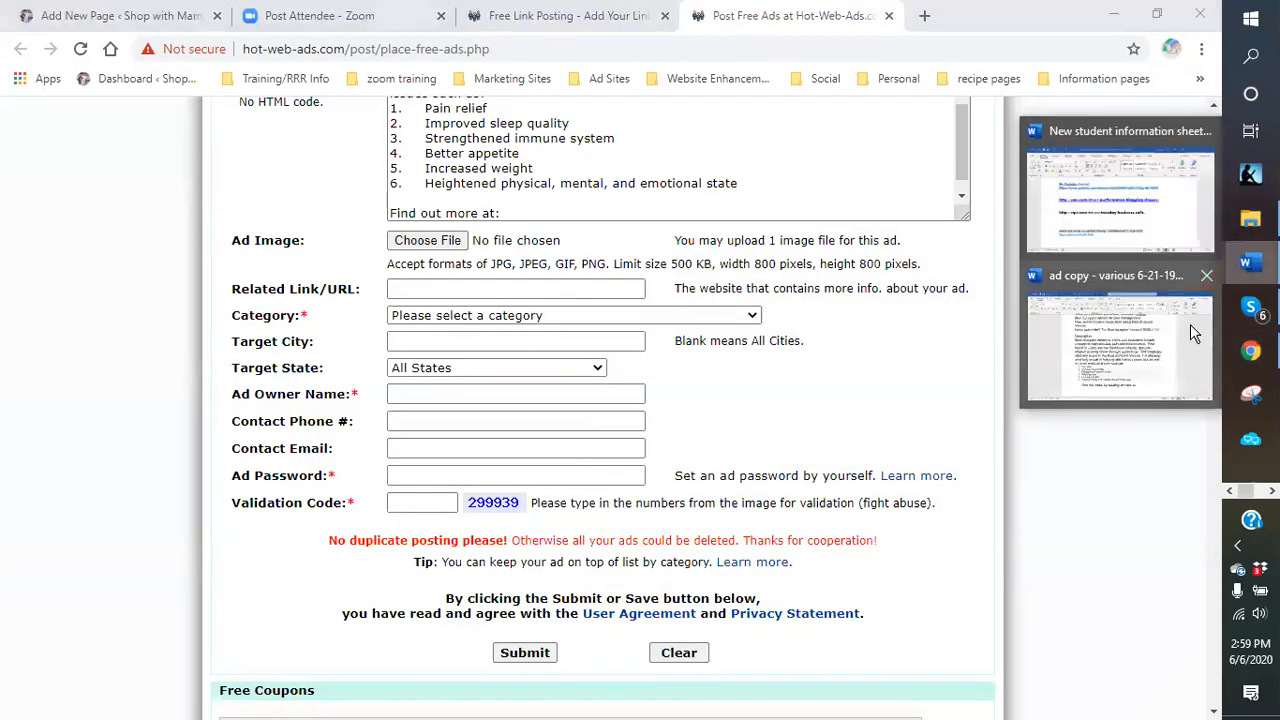
left_click(1190, 324)
scroll(680, 320, "up", 5)
left_click_drag(678, 320, 322, 334)
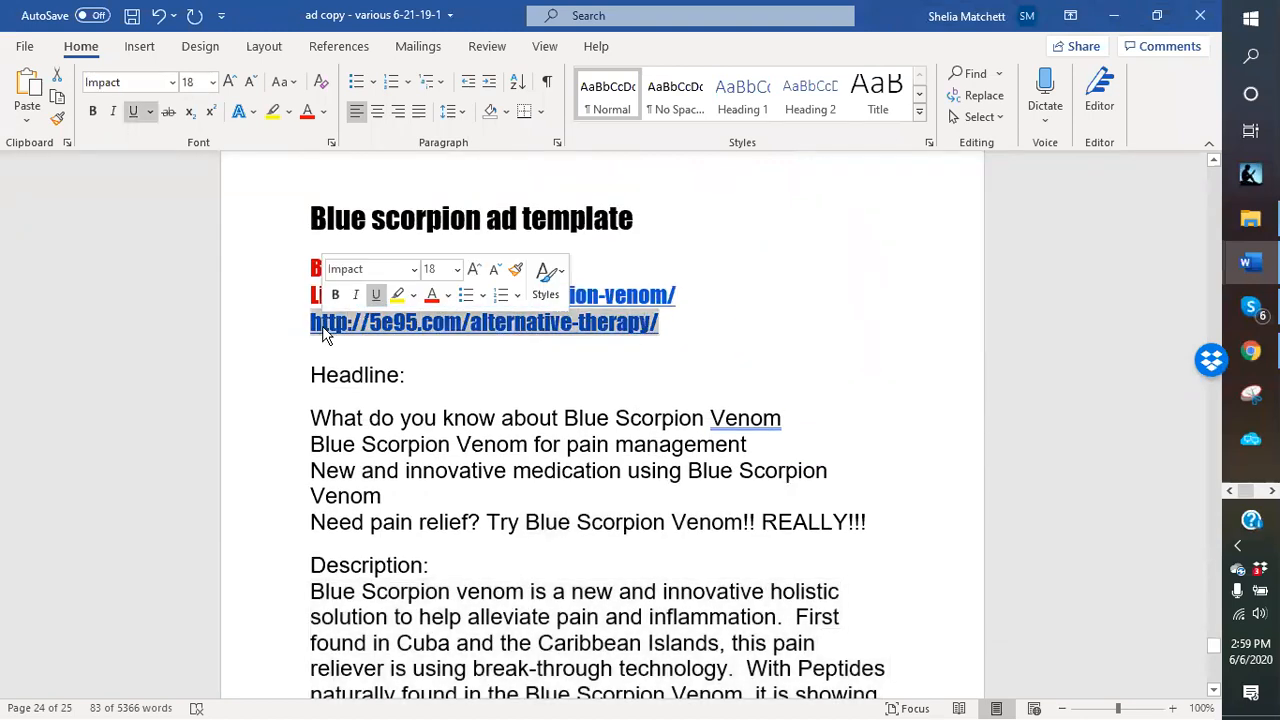
right_click(324, 335)
left_click(370, 368)
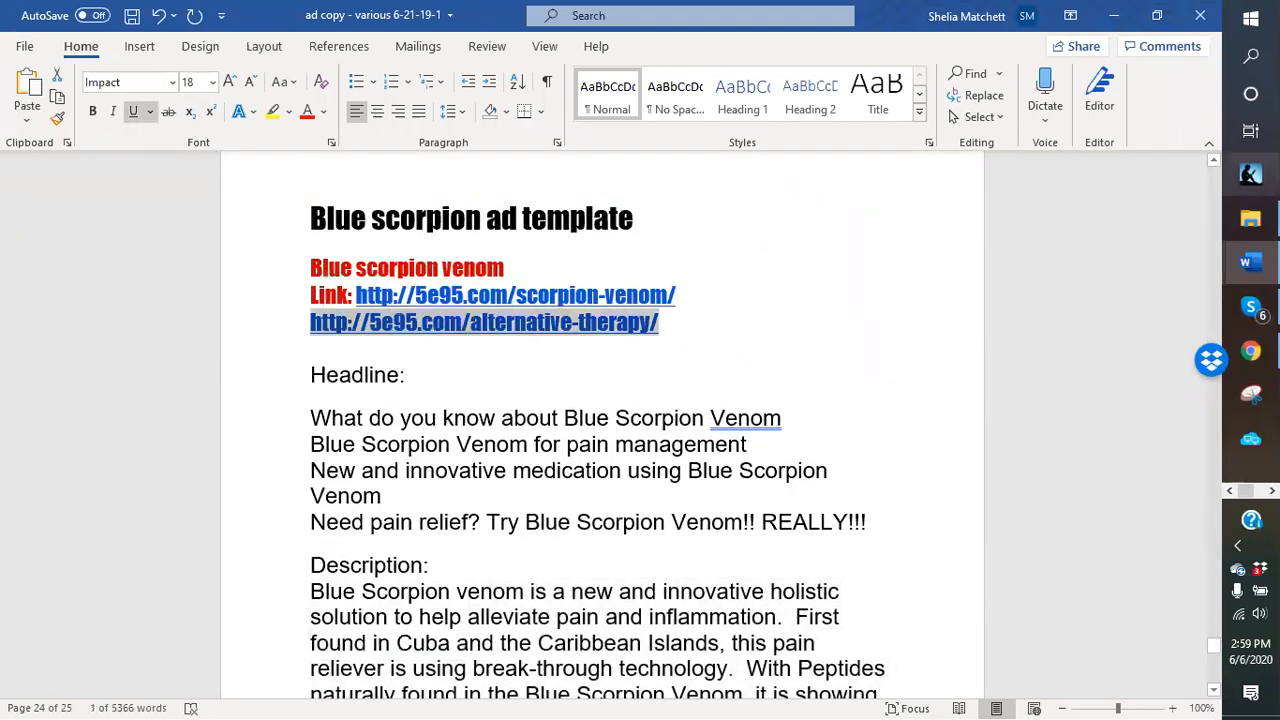
left_click(1250, 350)
left_click(486, 214)
right_click(517, 207)
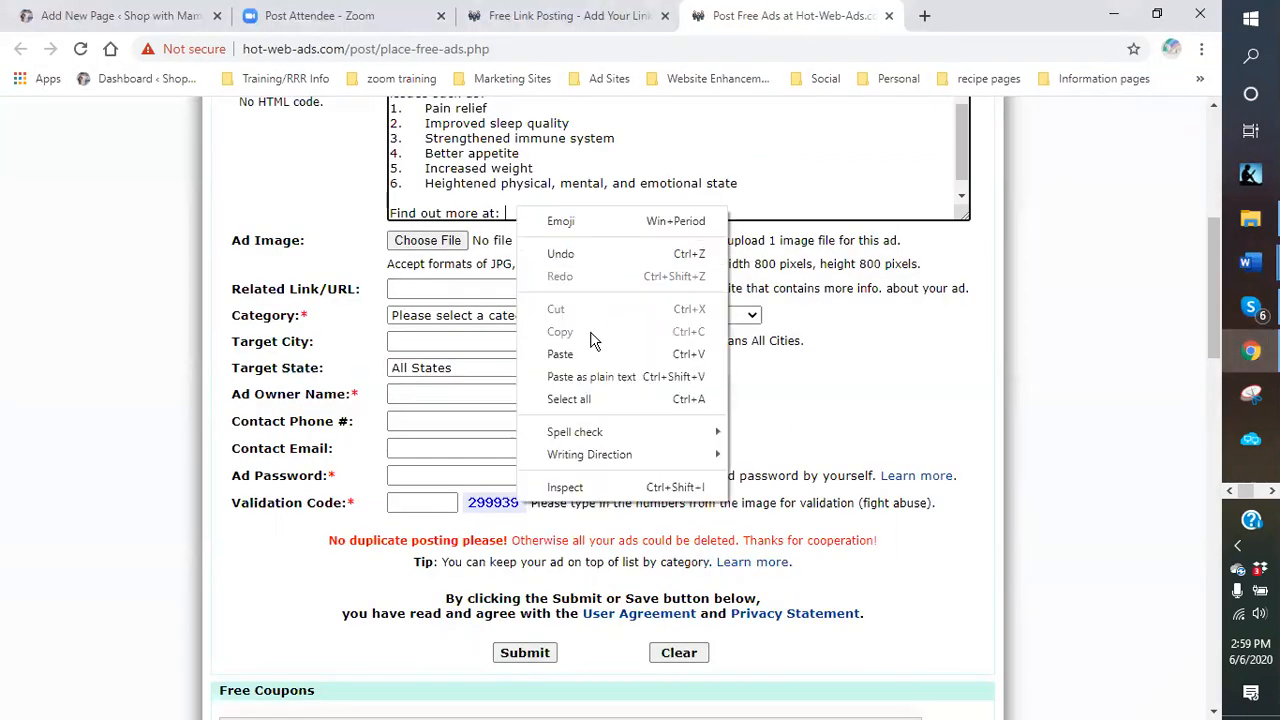
left_click(560, 353)
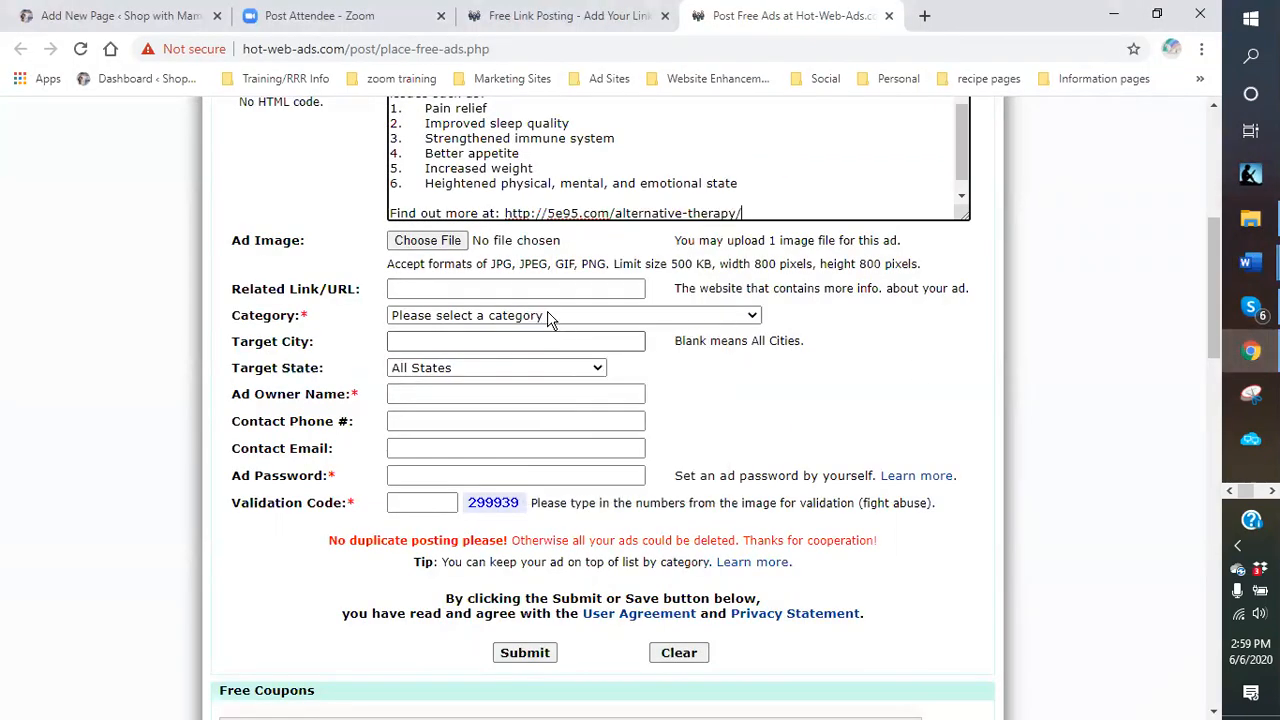
left_click(418, 243)
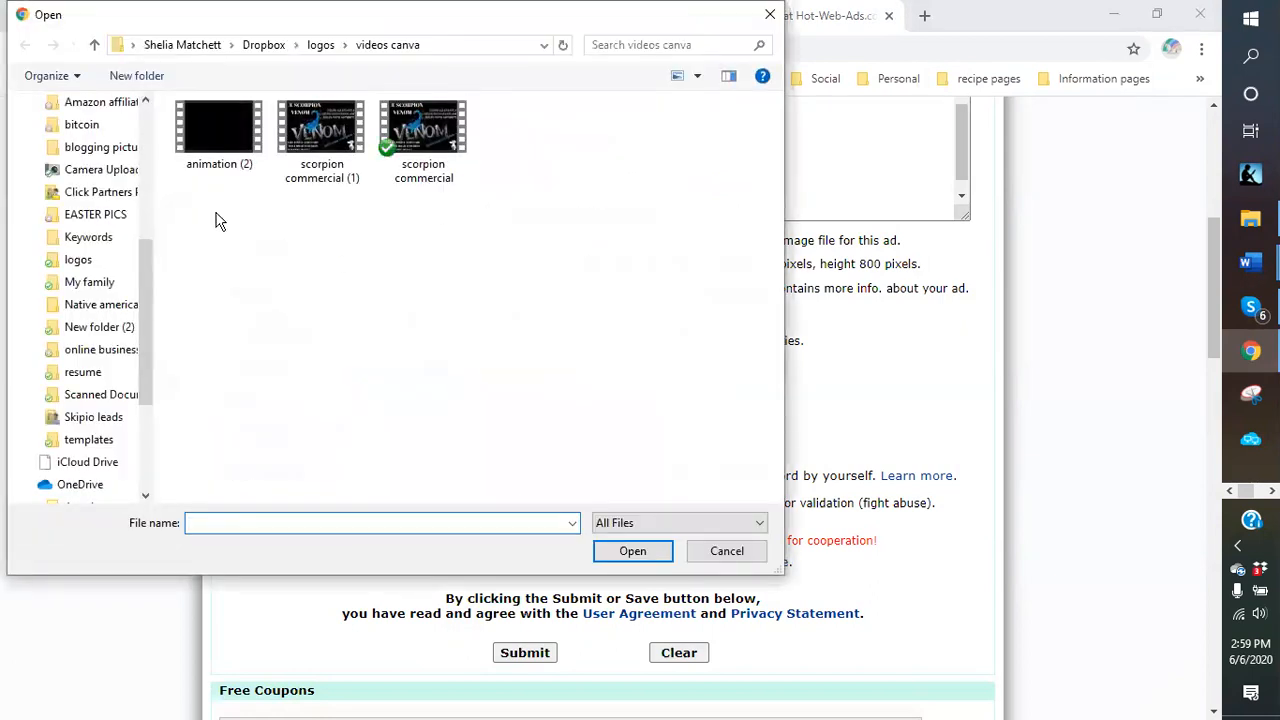
Attach 'Blue Scorpion Sting Deadly - resize' from Dropbox > logos > blue scorpion venom.
left_click_drag(151, 306, 150, 145)
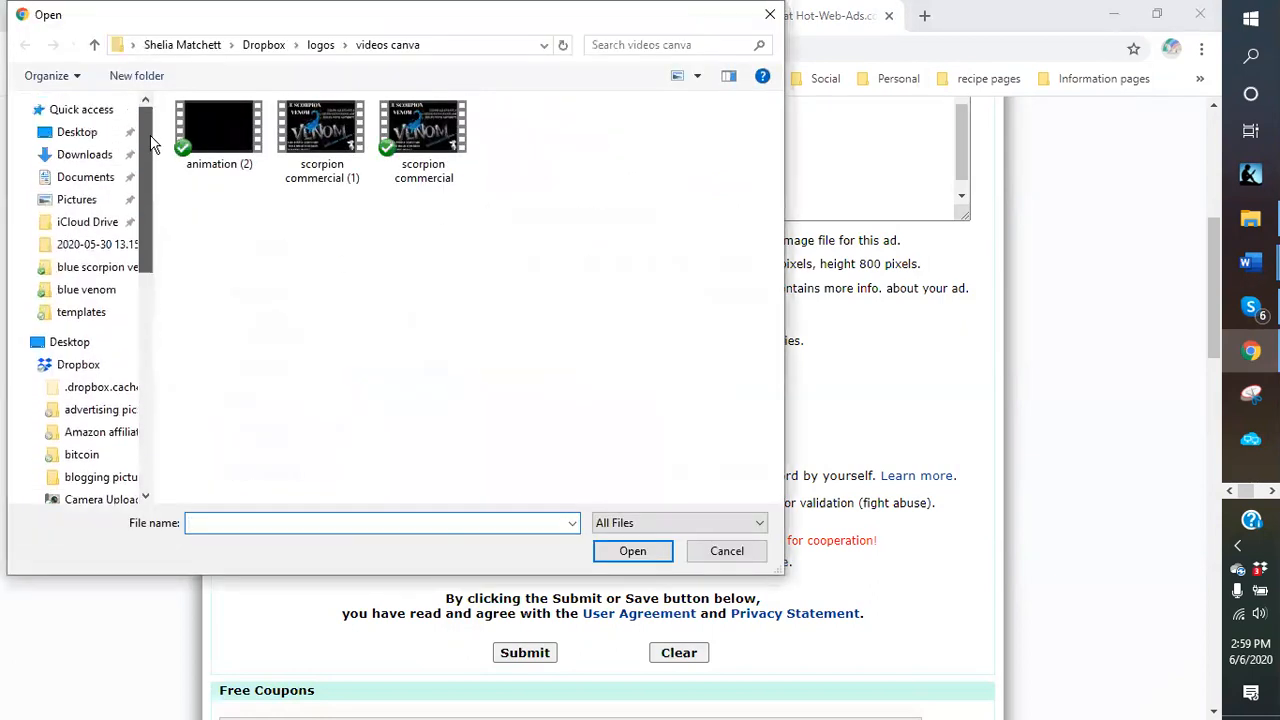
left_click(77, 367)
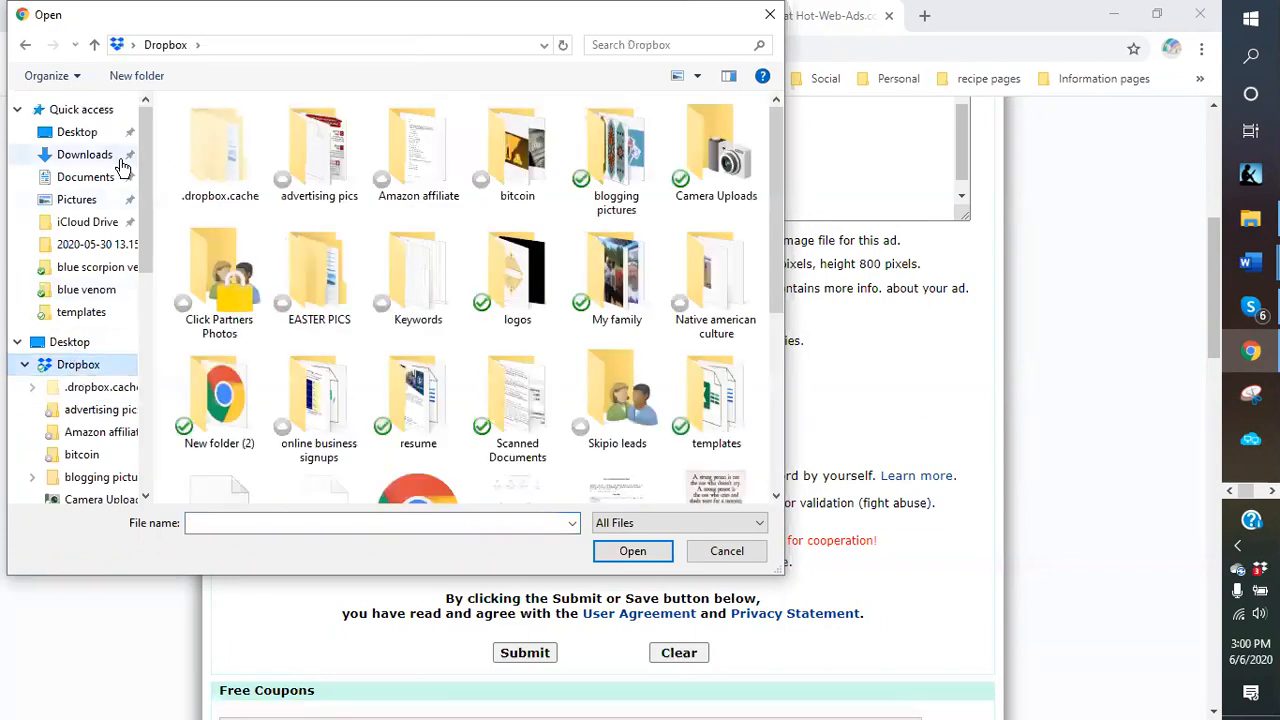
left_click(472, 362)
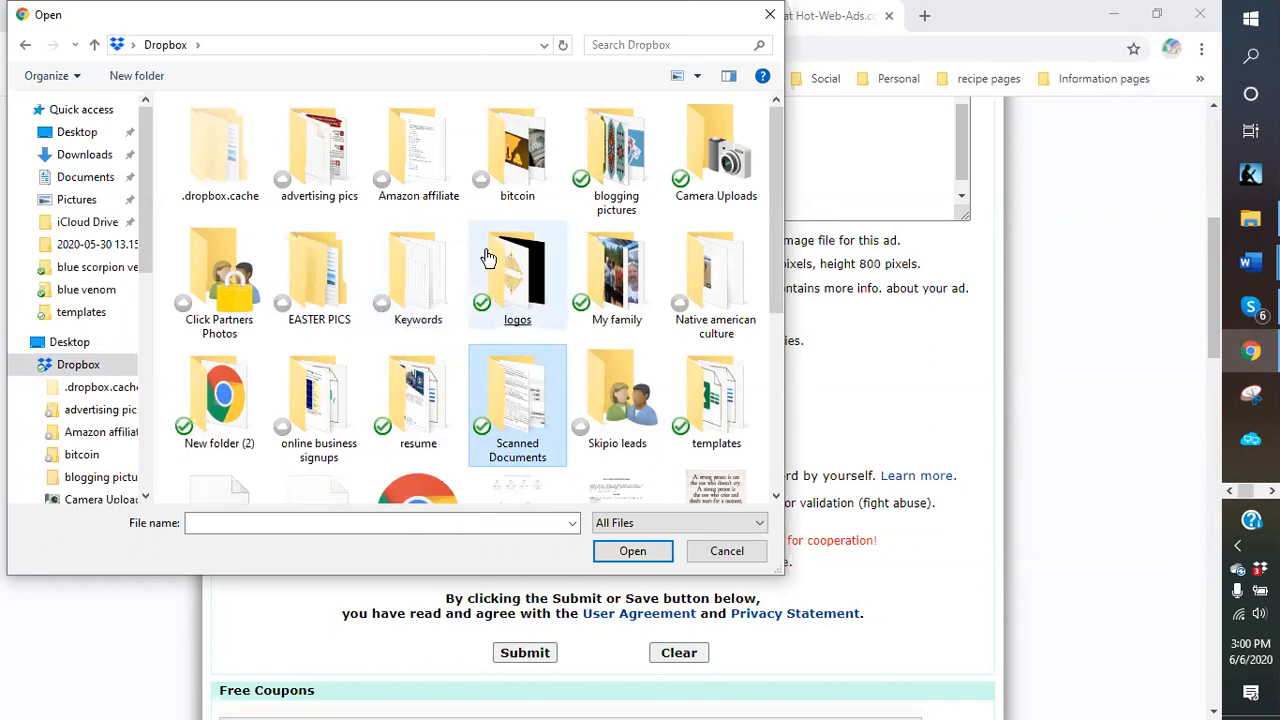
left_click(535, 289)
double_click(535, 289)
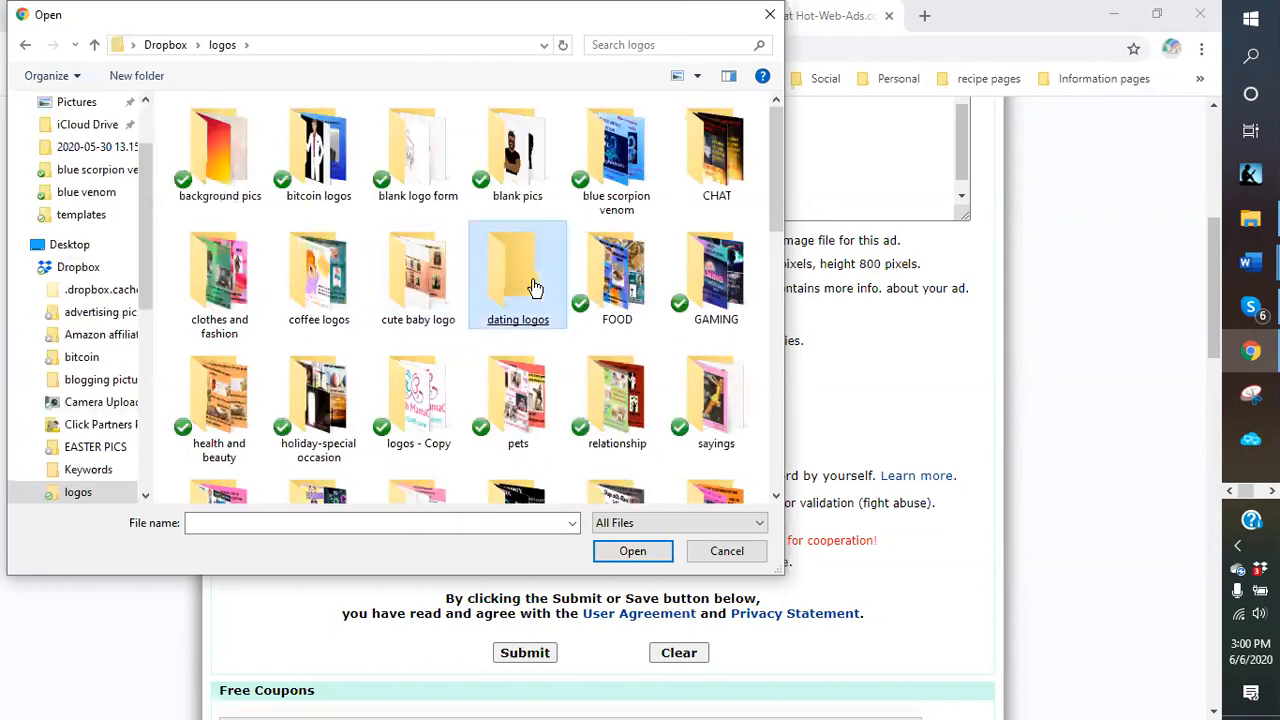
left_click(455, 142)
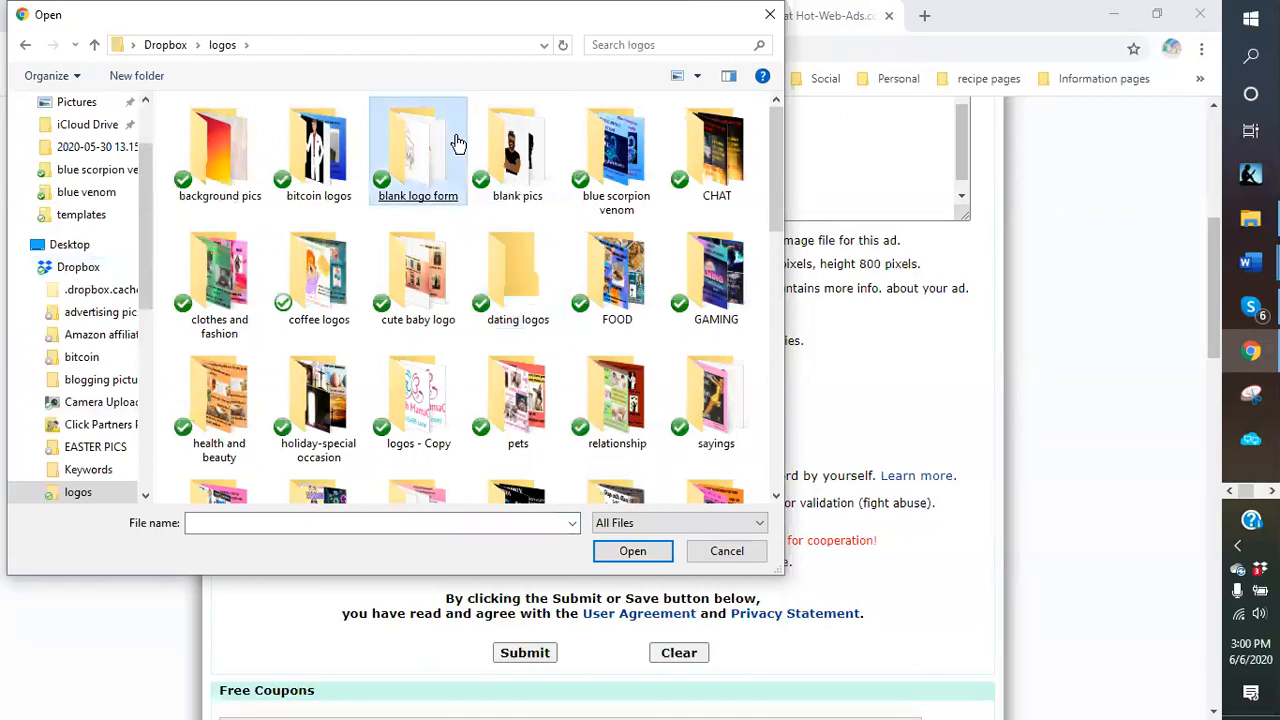
left_click(627, 188)
double_click(627, 188)
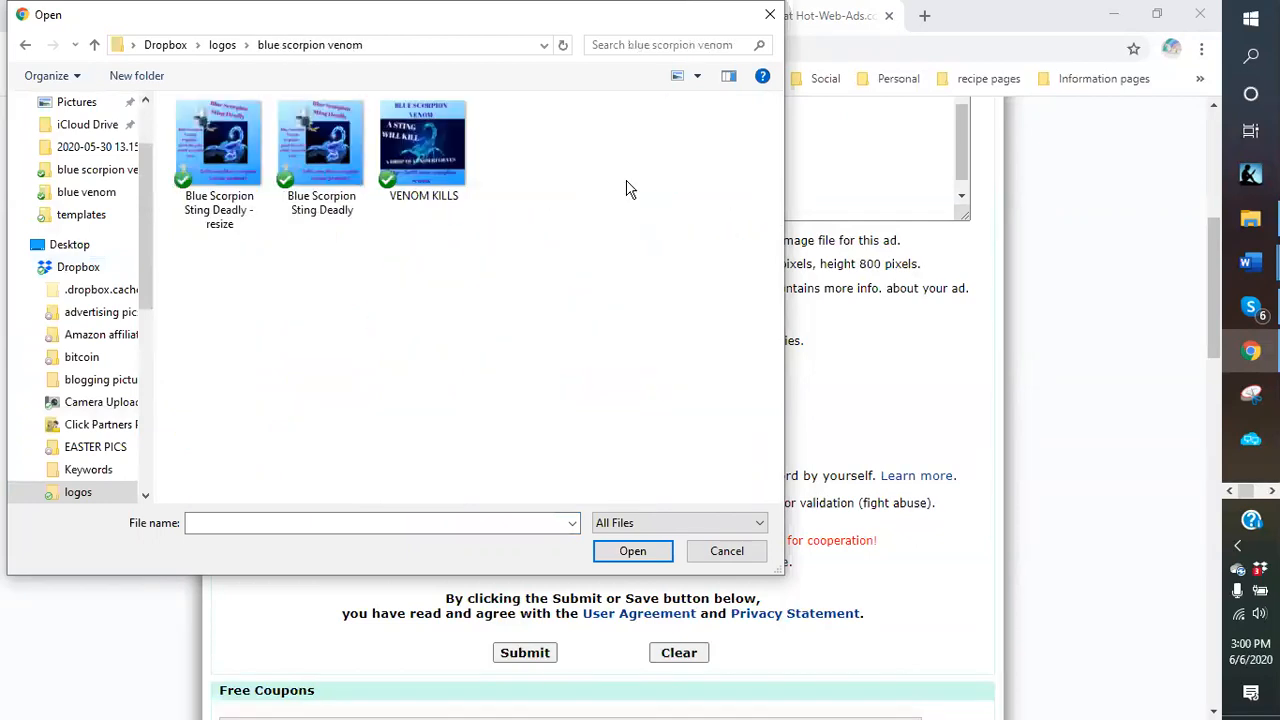
left_click(231, 172)
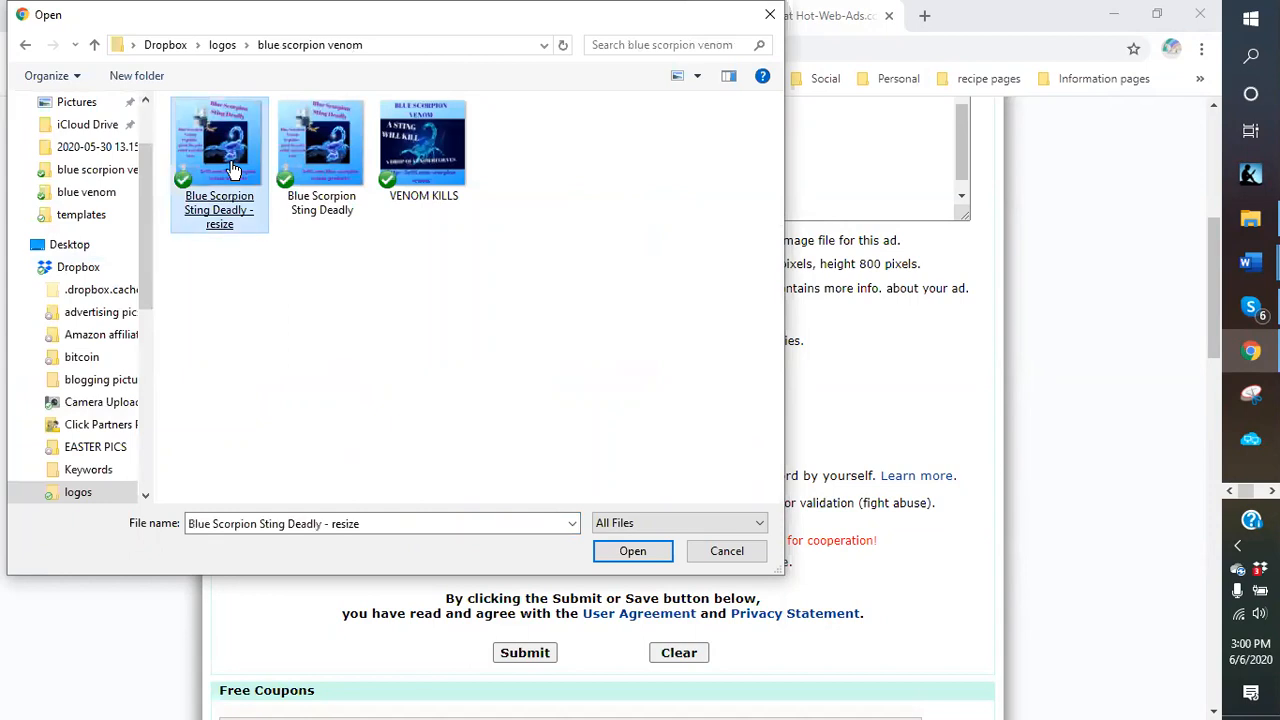
double_click(231, 172)
left_click(433, 287)
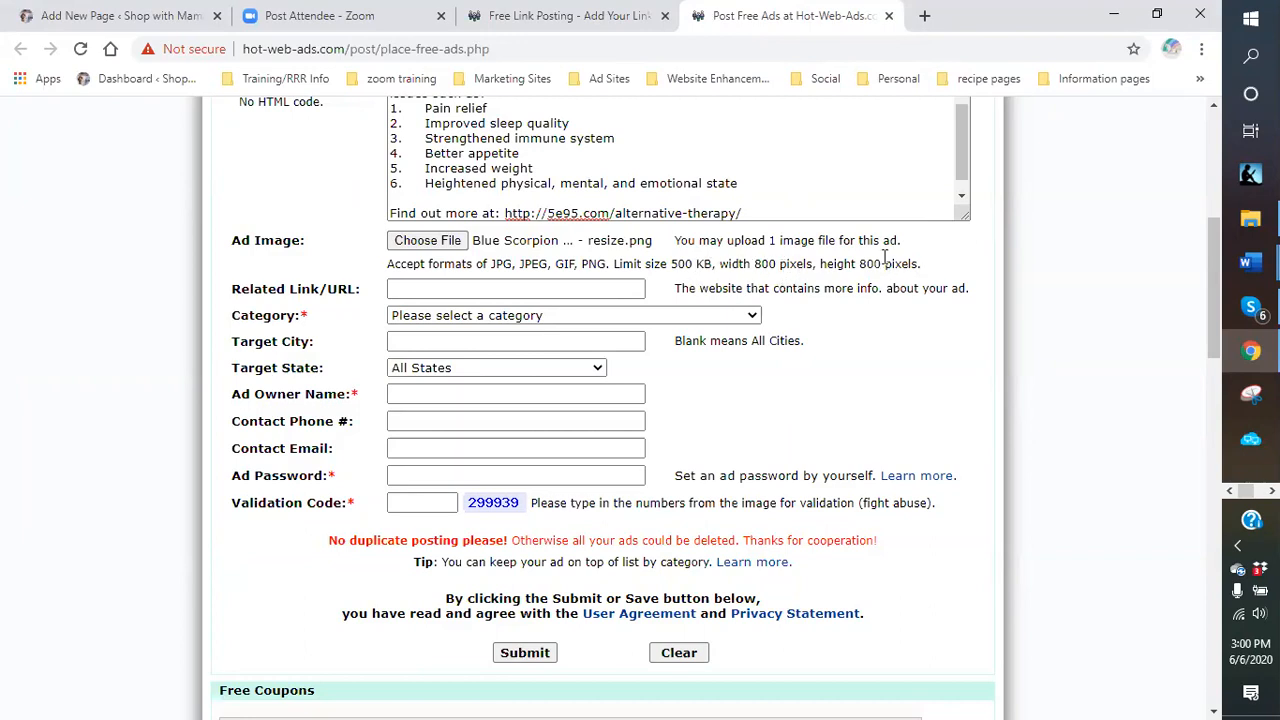
left_click(492, 288)
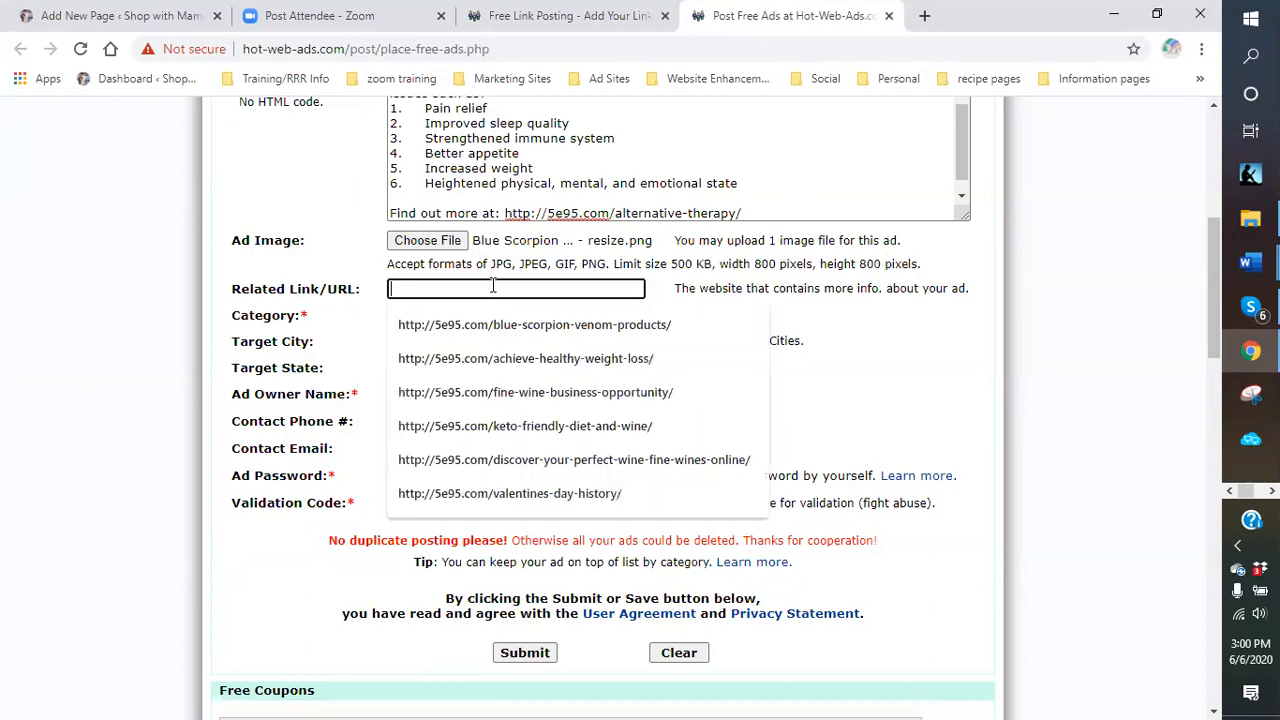
right_click(494, 289)
left_click(533, 432)
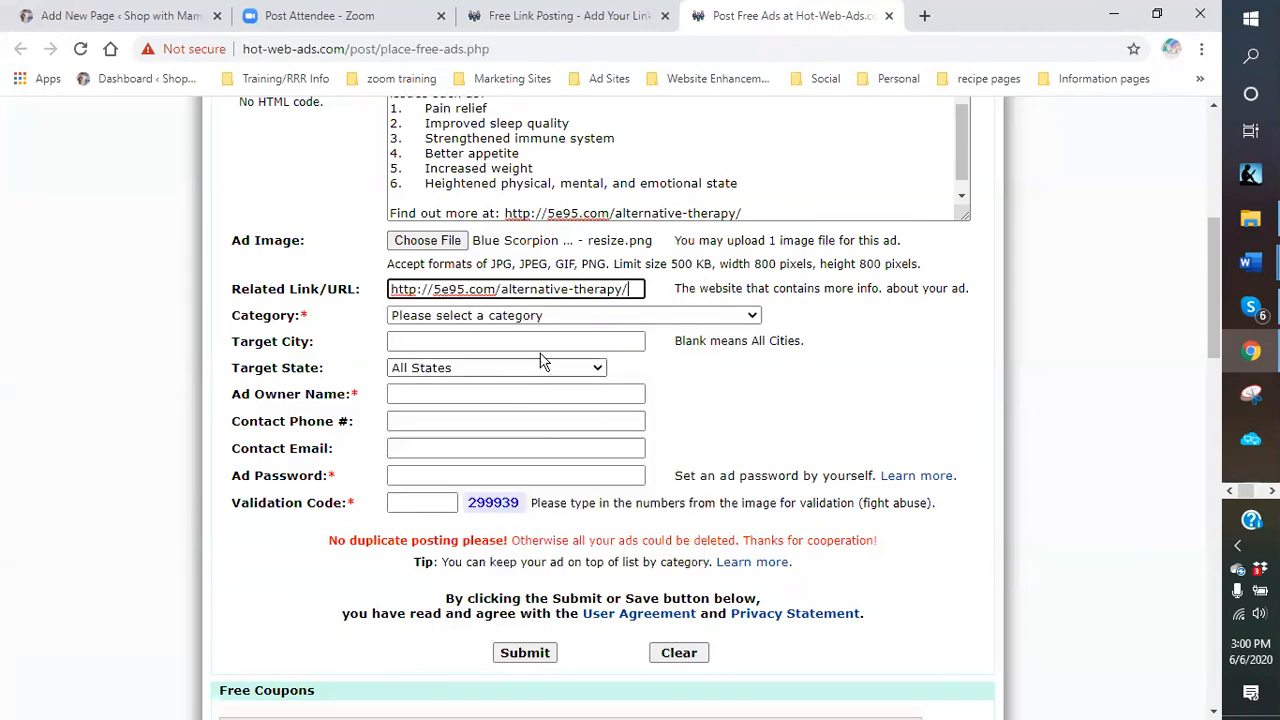
left_click(752, 317)
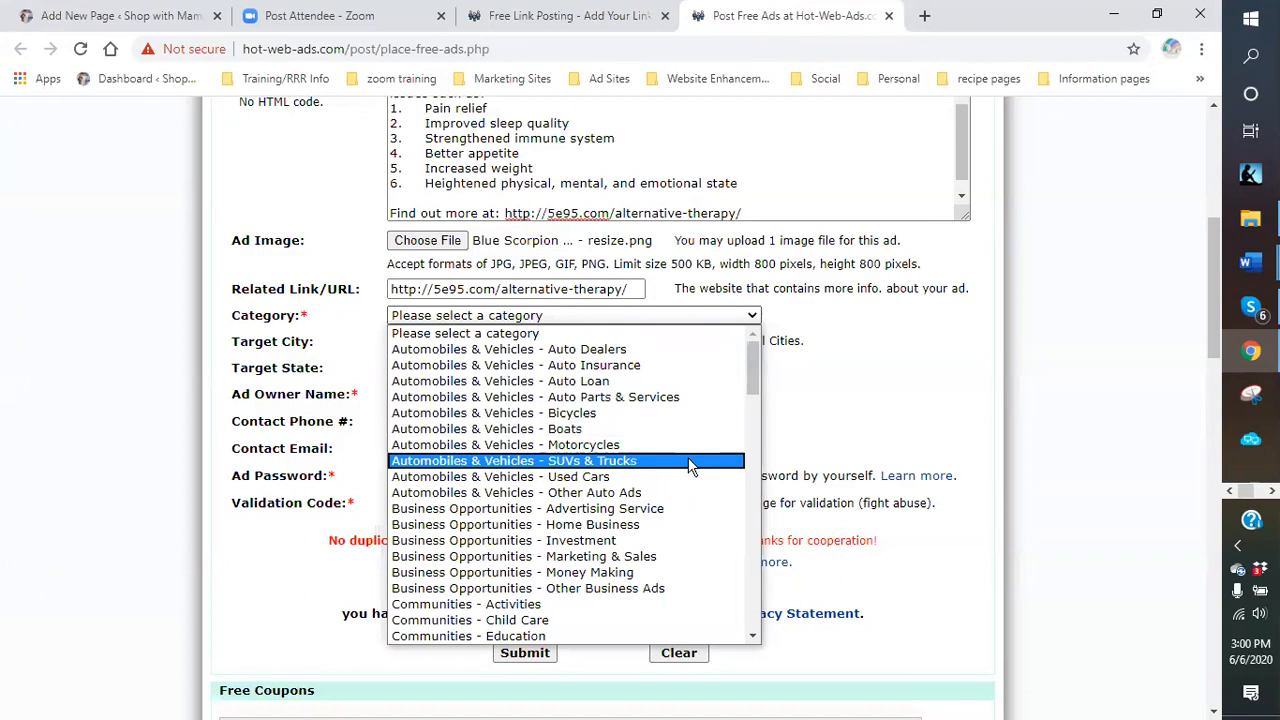
scroll(680, 447, "down", 5)
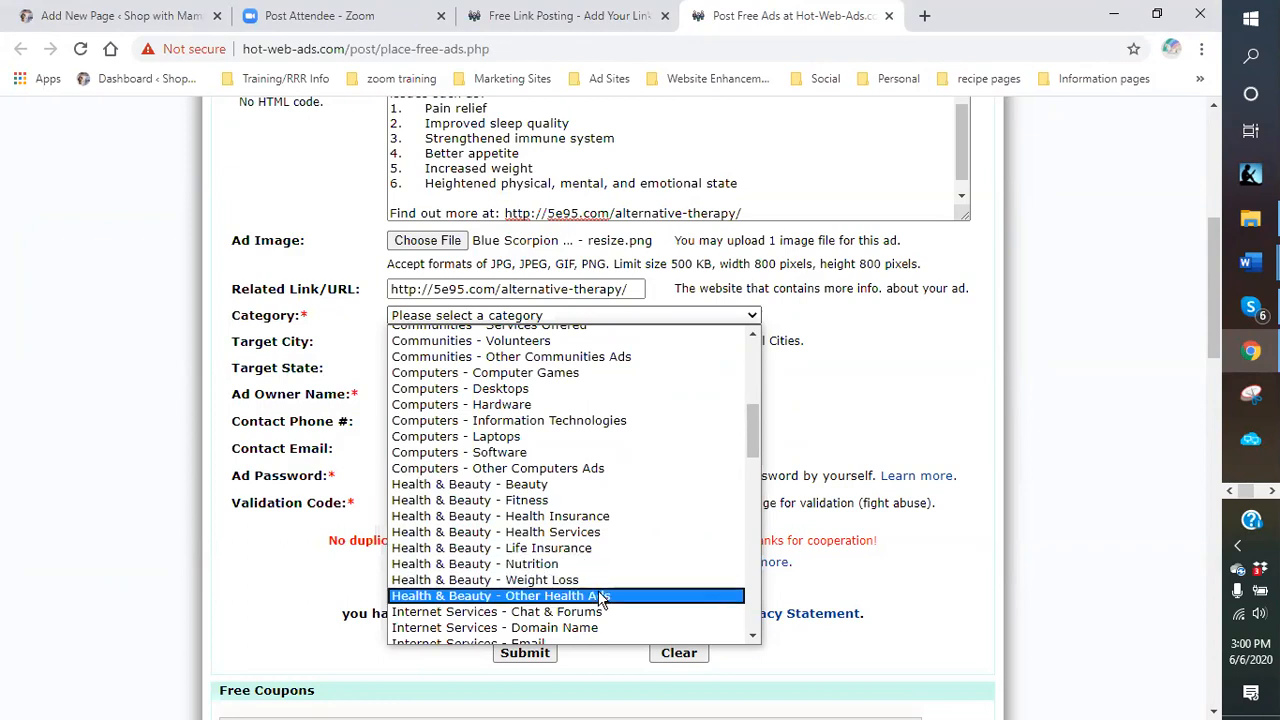
left_click(570, 486)
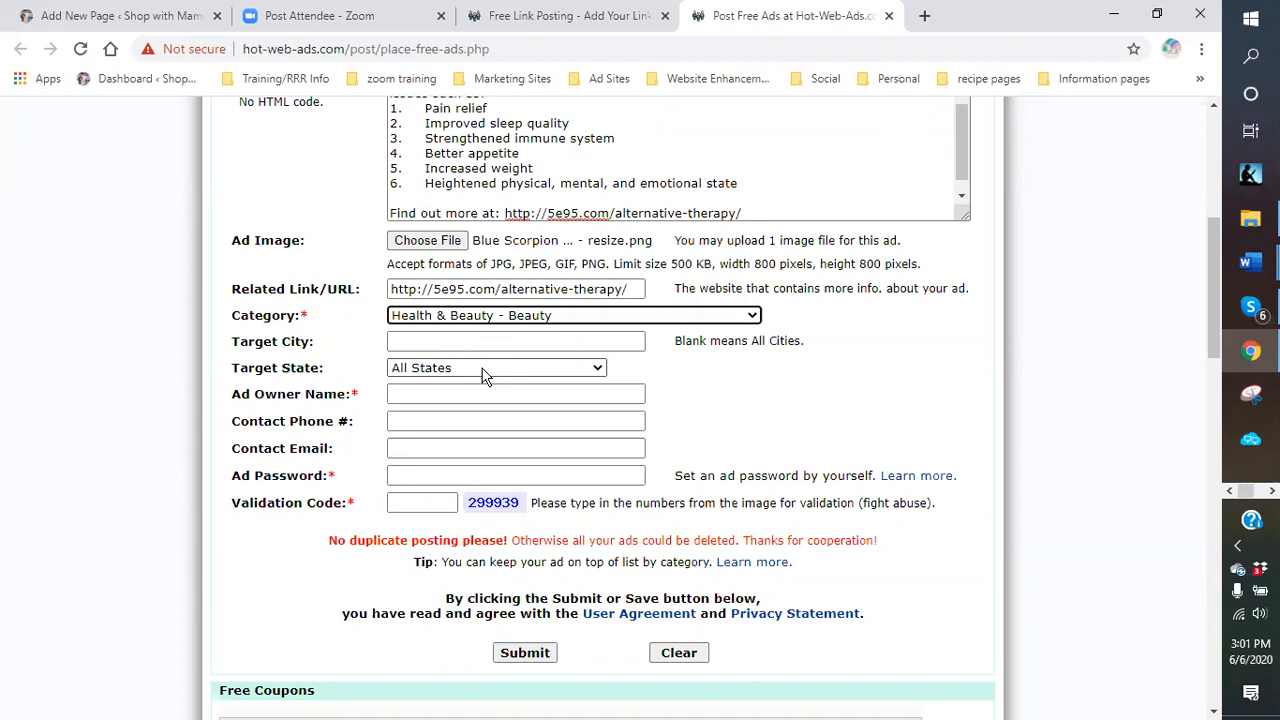
Browse the target states list and autofill the ad owner's name.
left_click(598, 369)
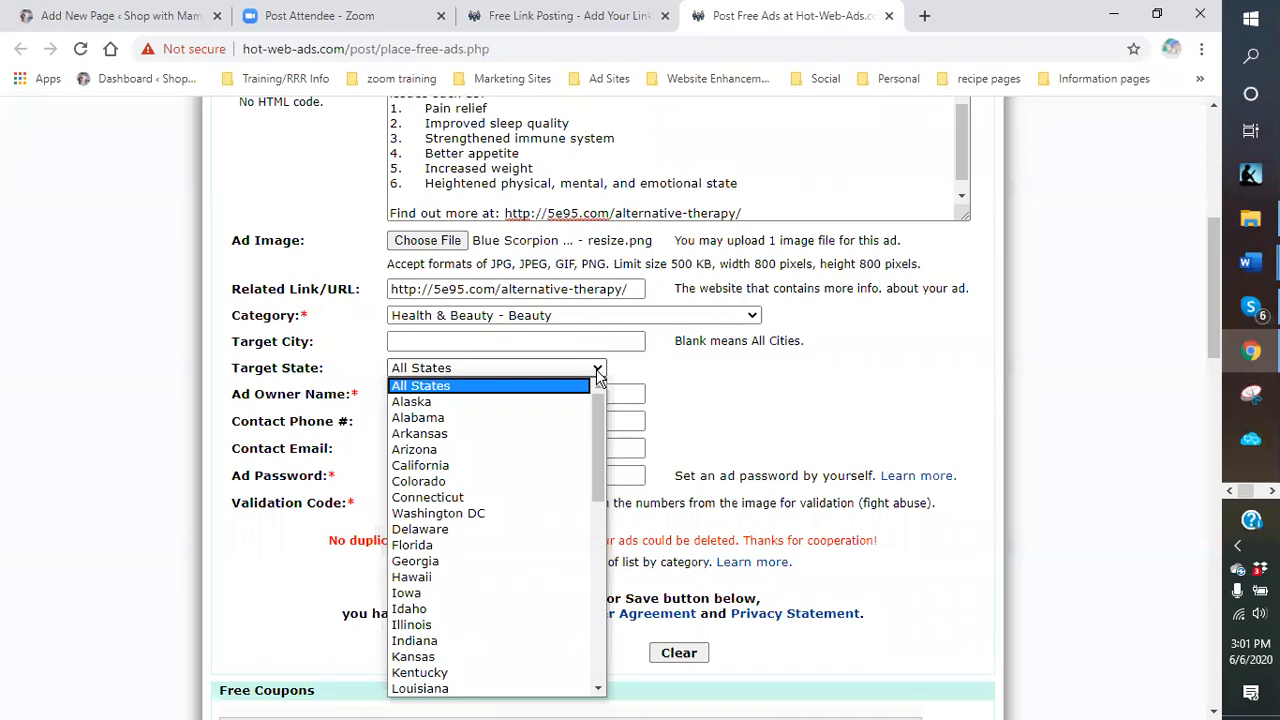
scroll(597, 420, "down", 8)
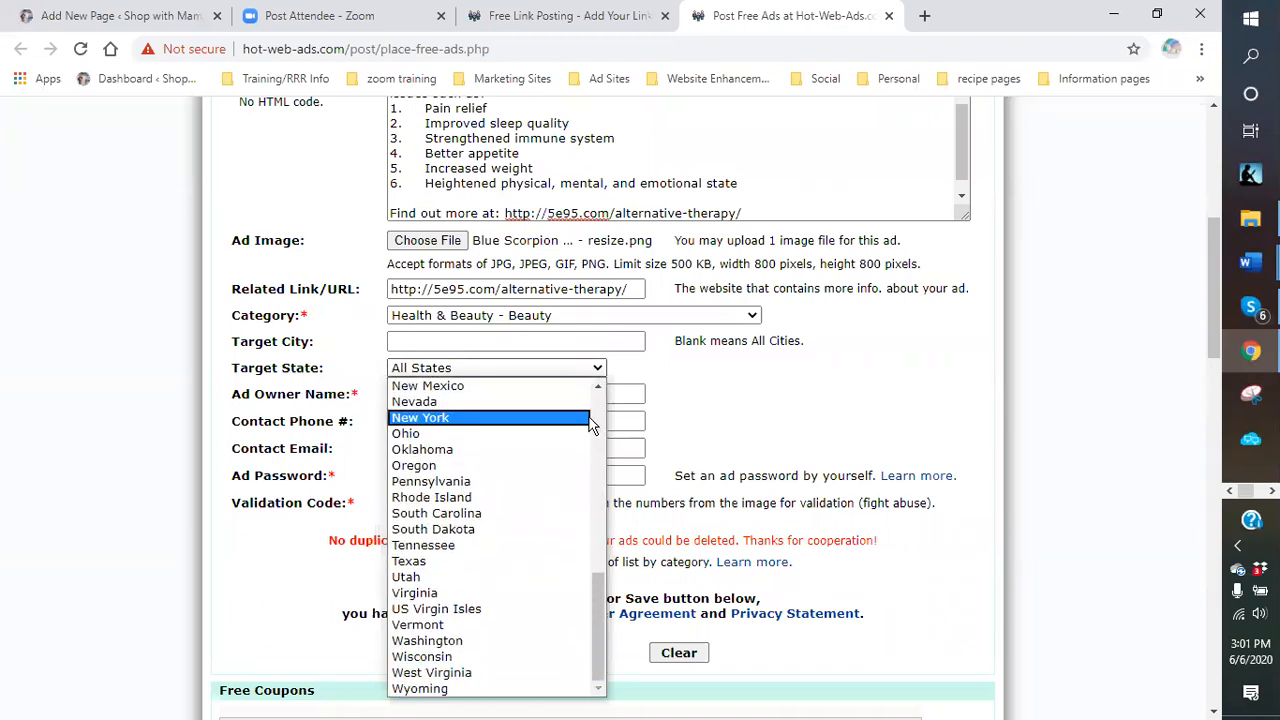
scroll(590, 400, "up", 5)
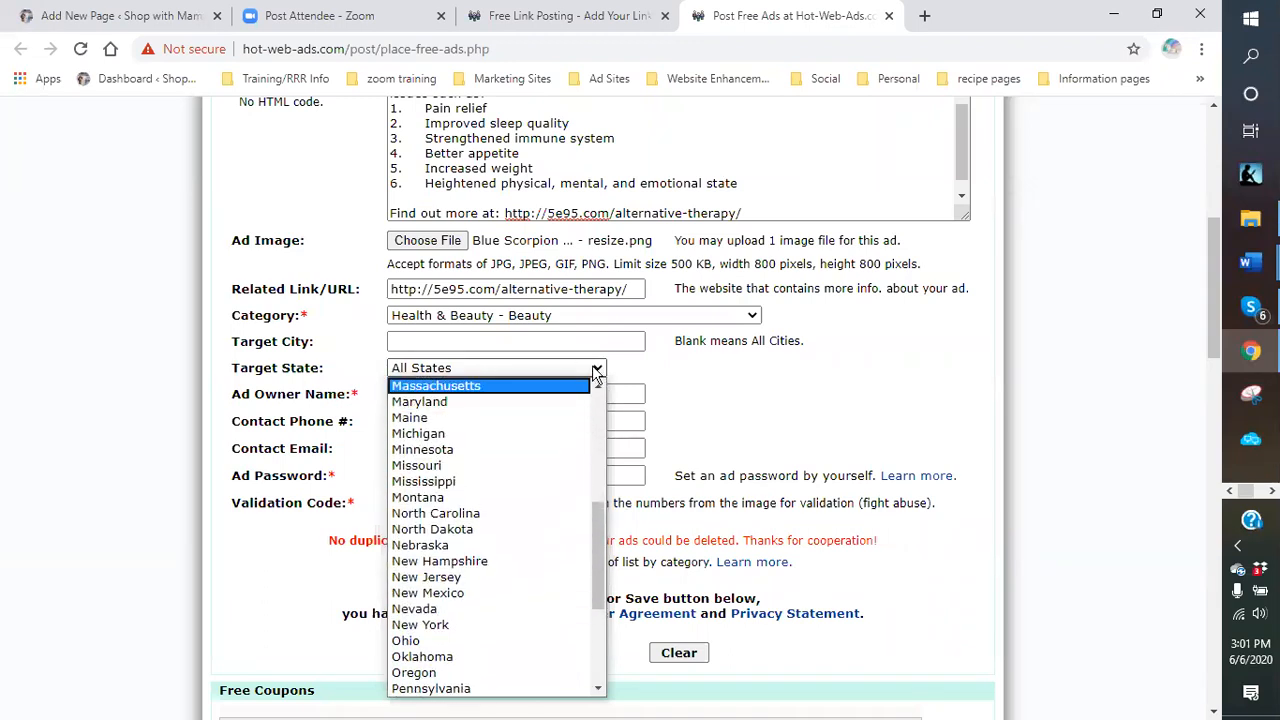
scroll(598, 369, "up", 2)
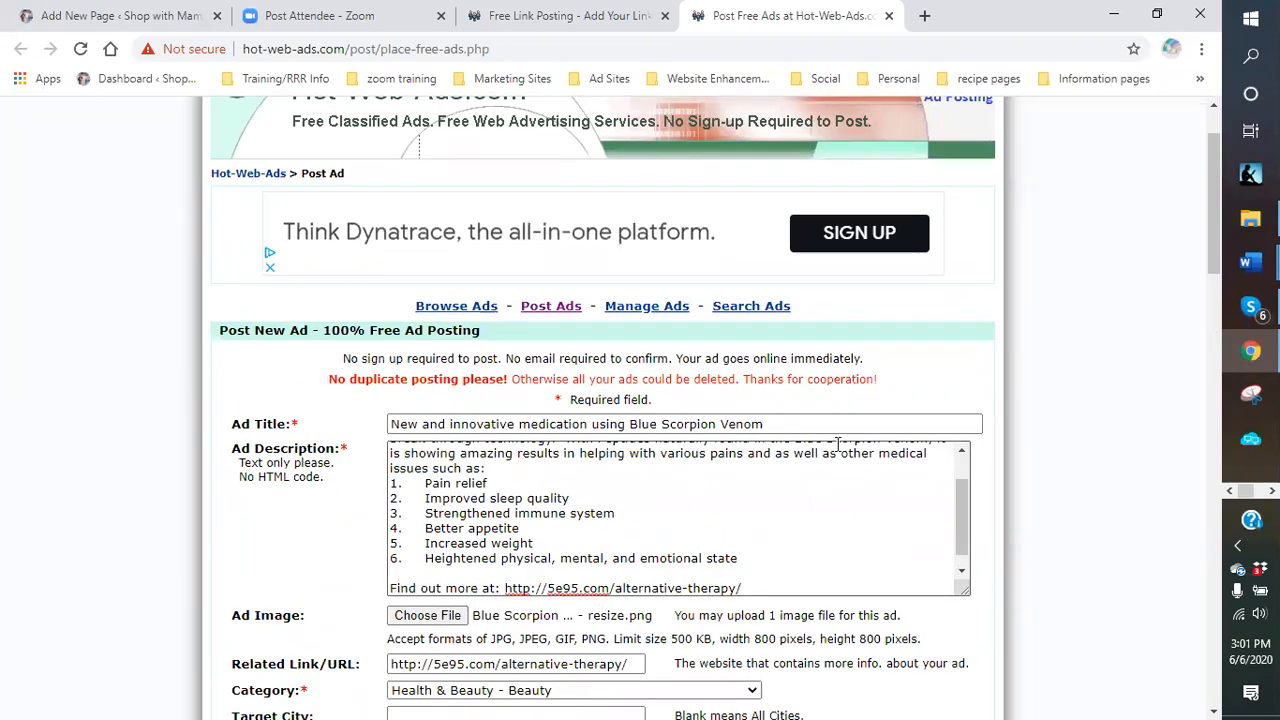
scroll(800, 450, "down", 1)
scroll(995, 431, "down", 3)
scroll(990, 431, "down", 2)
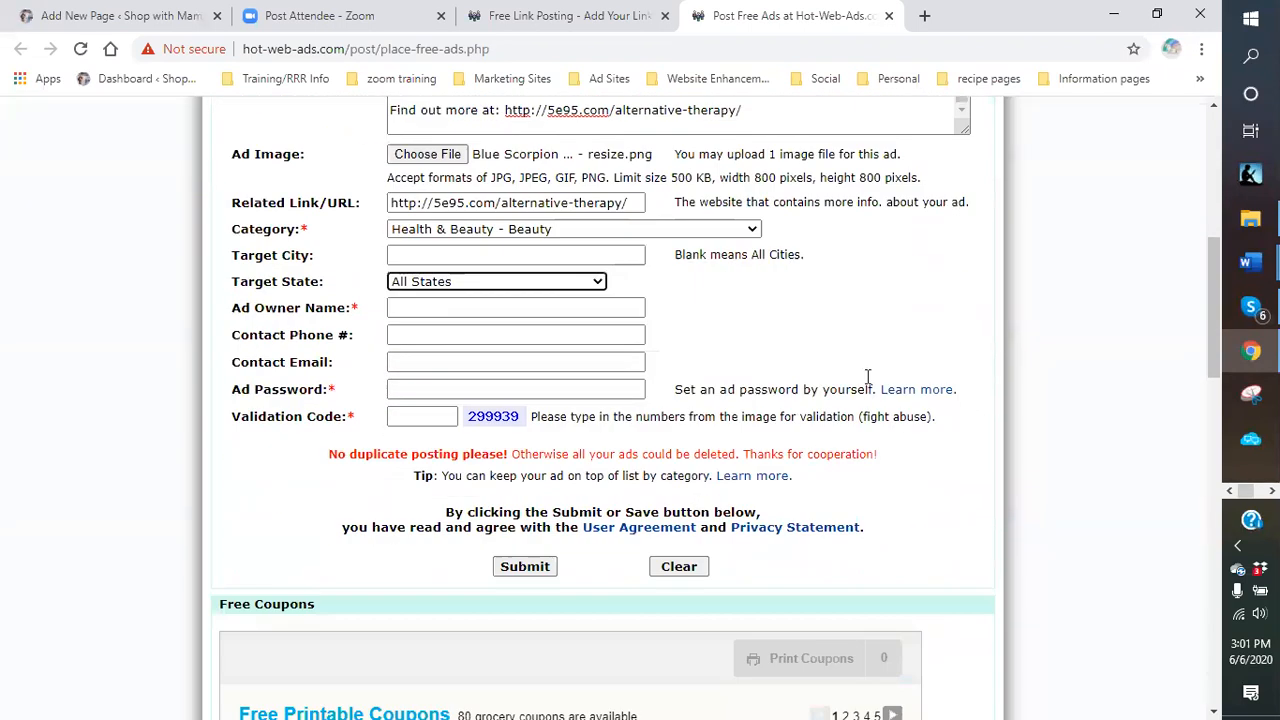
left_click(415, 302)
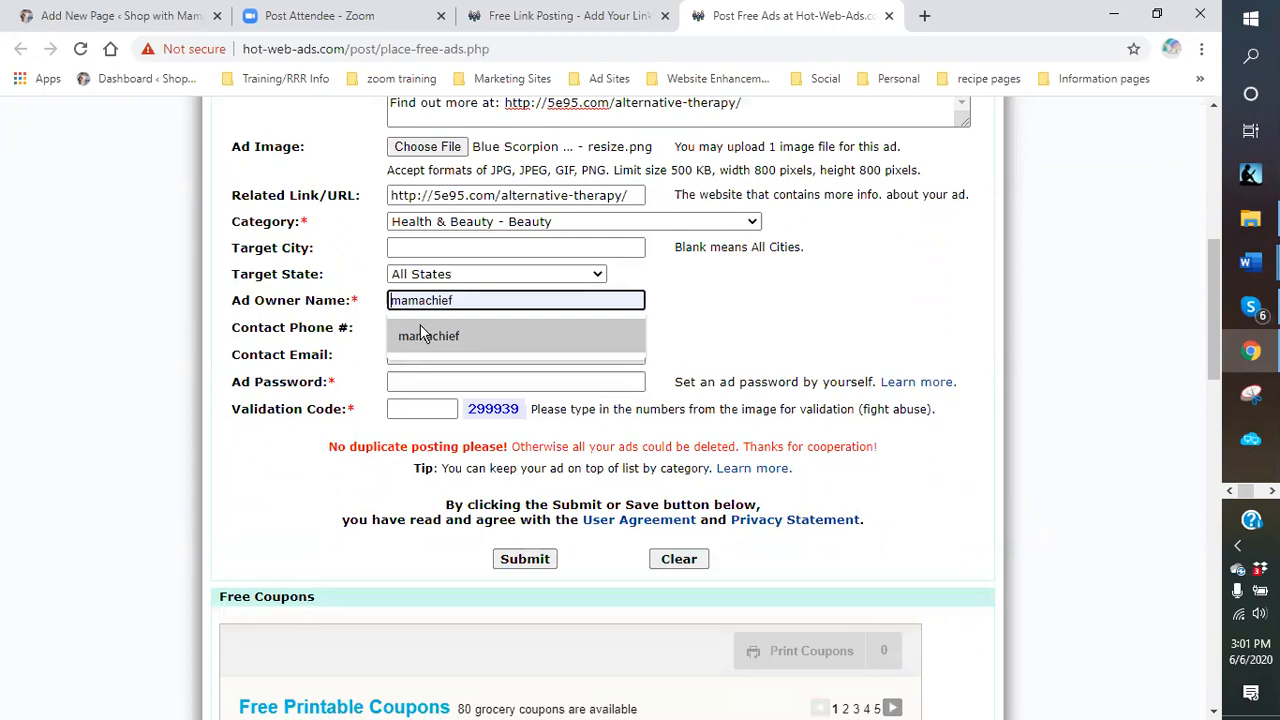
left_click(424, 345)
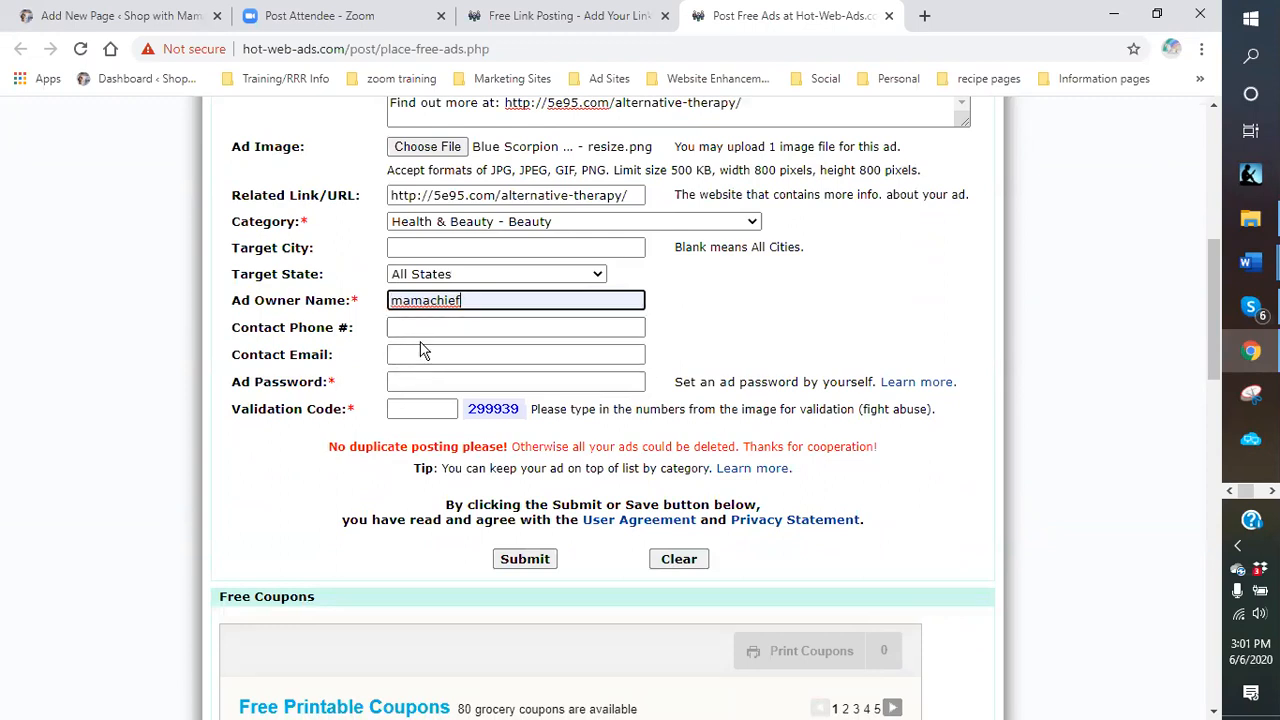
Autofill the saved phone, e-mail, city and state, and the saved ad password.
left_click(424, 327)
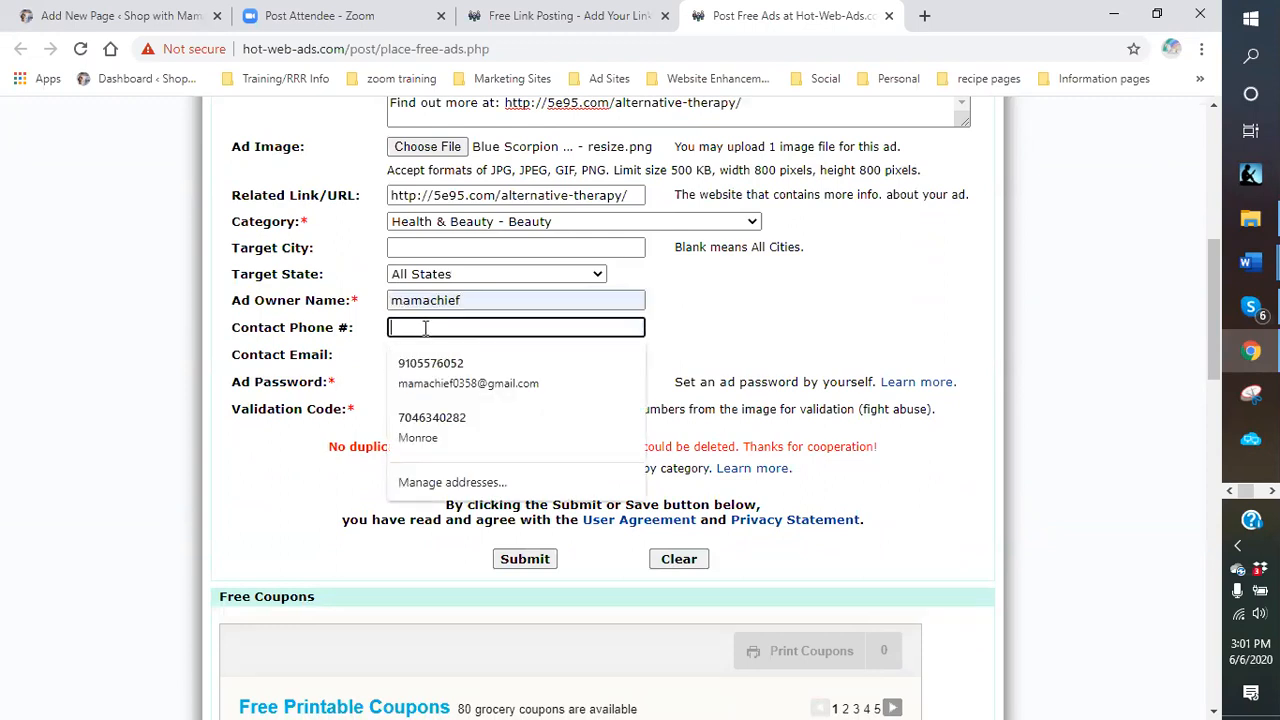
key("Down")
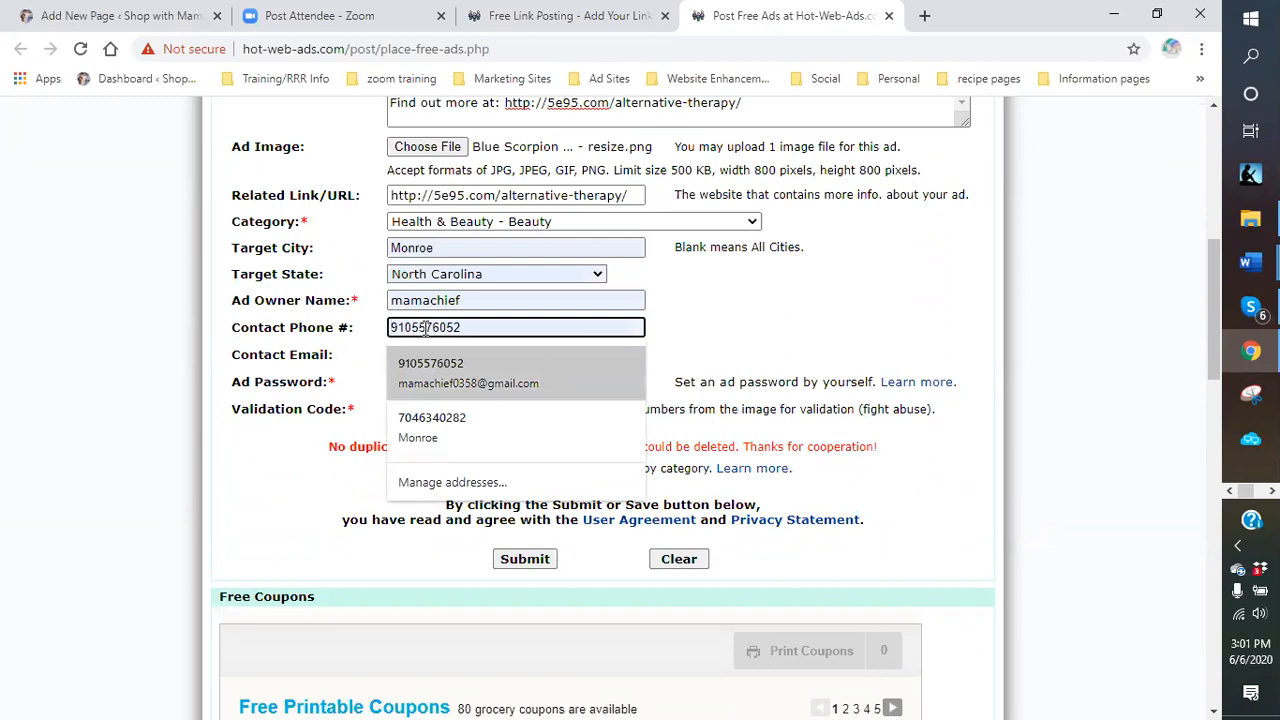
key("Down")
left_click(446, 362)
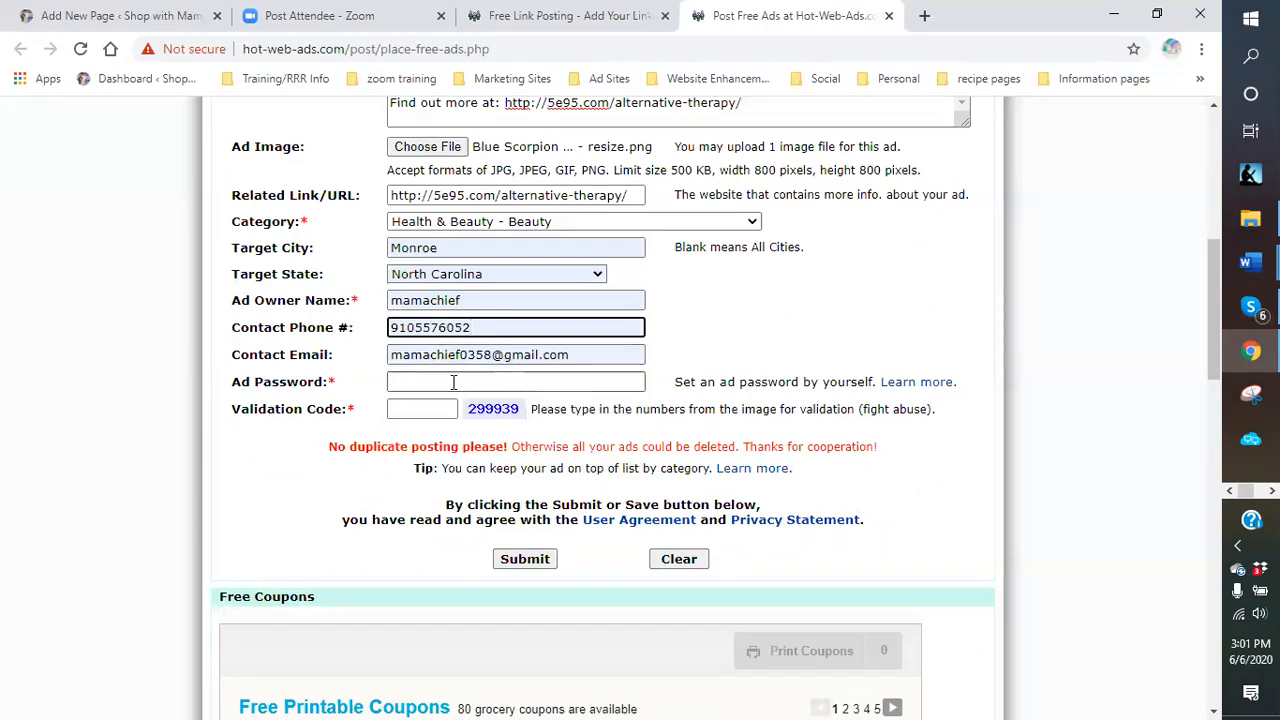
left_click(453, 382)
left_click(433, 410)
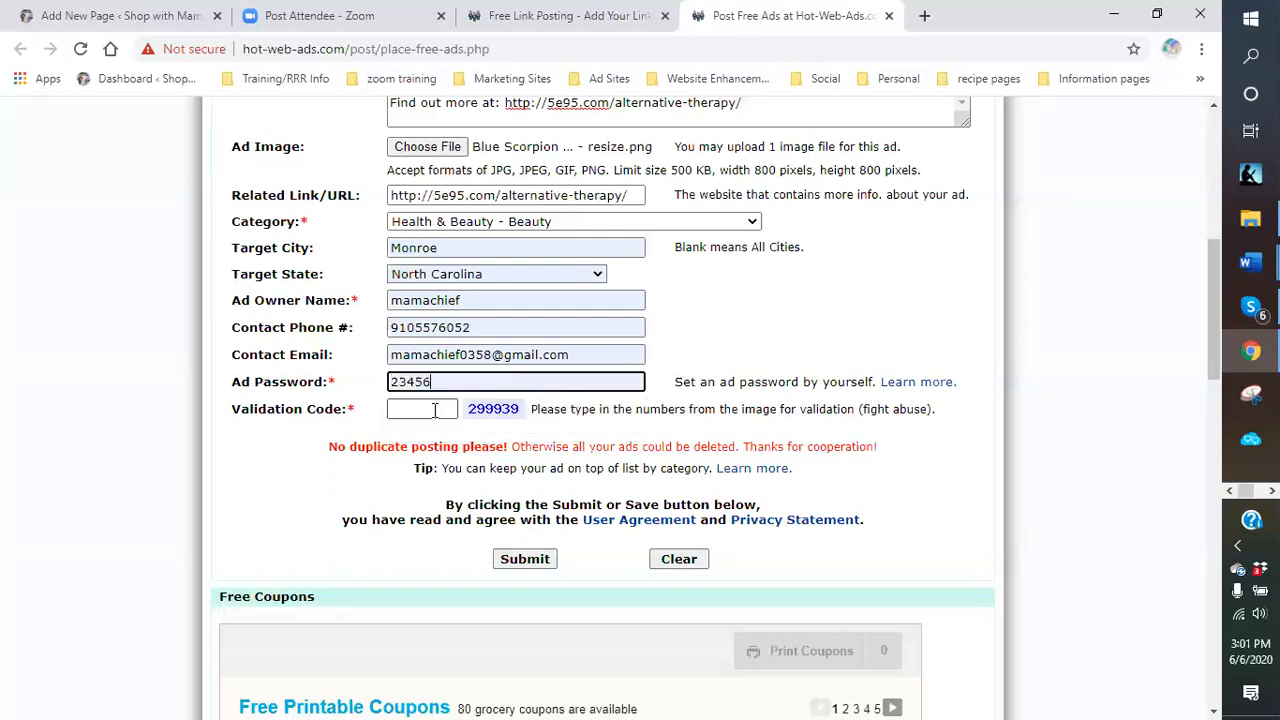
Enter the displayed number into the Validation Code field.
double_click(490, 412)
left_click(413, 409)
key("Down")
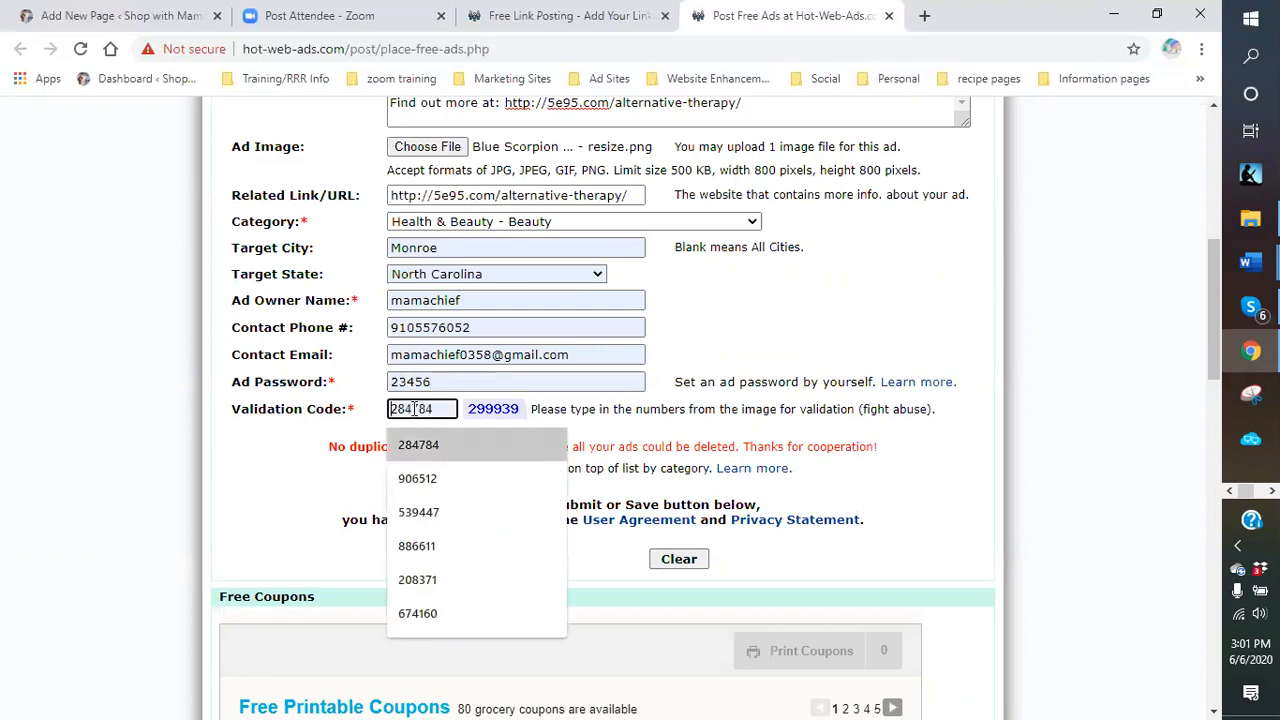
type("299939")
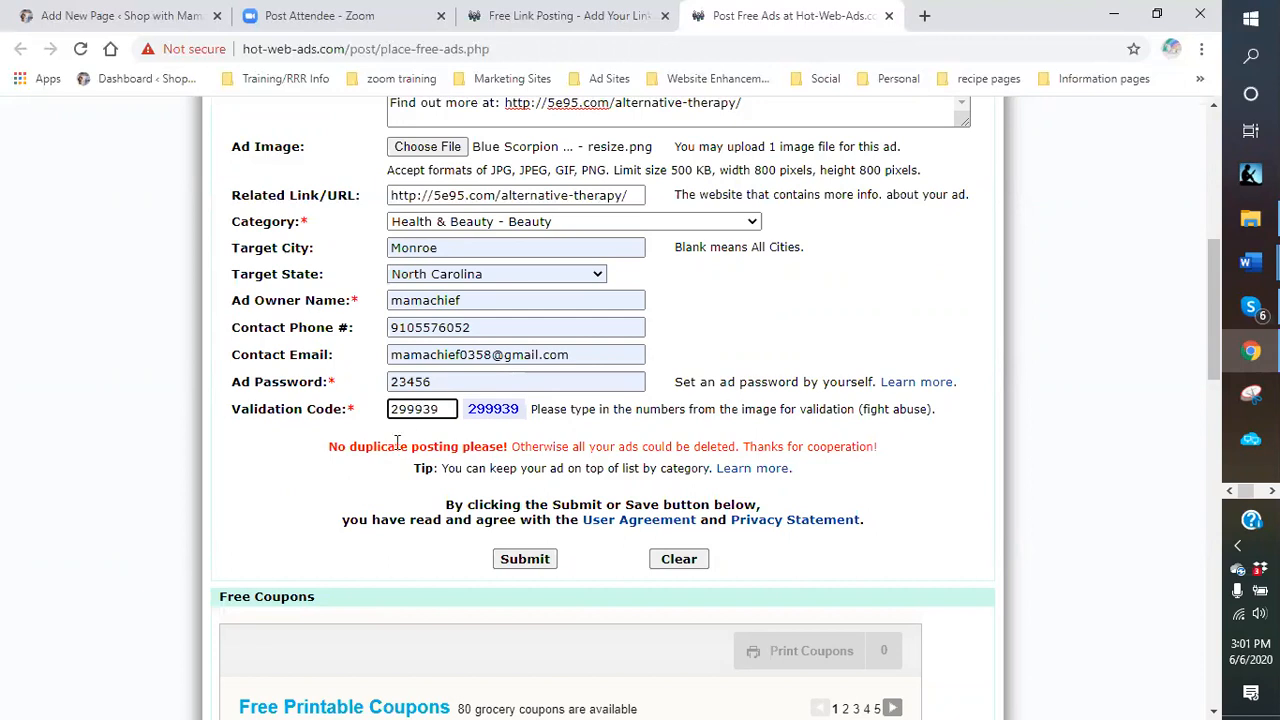
left_click(510, 428)
Submit the ad; after the 500 KB image error, return and reopen the picker in logos.
left_click(537, 565)
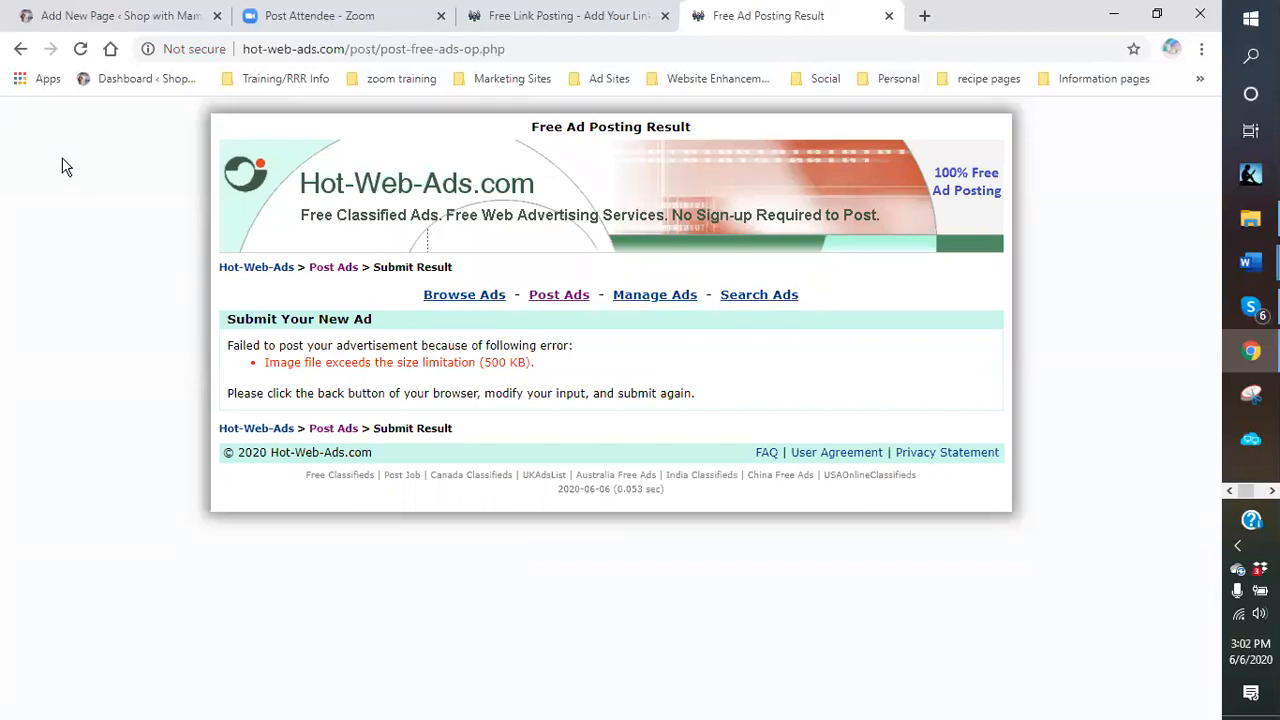
left_click(20, 50)
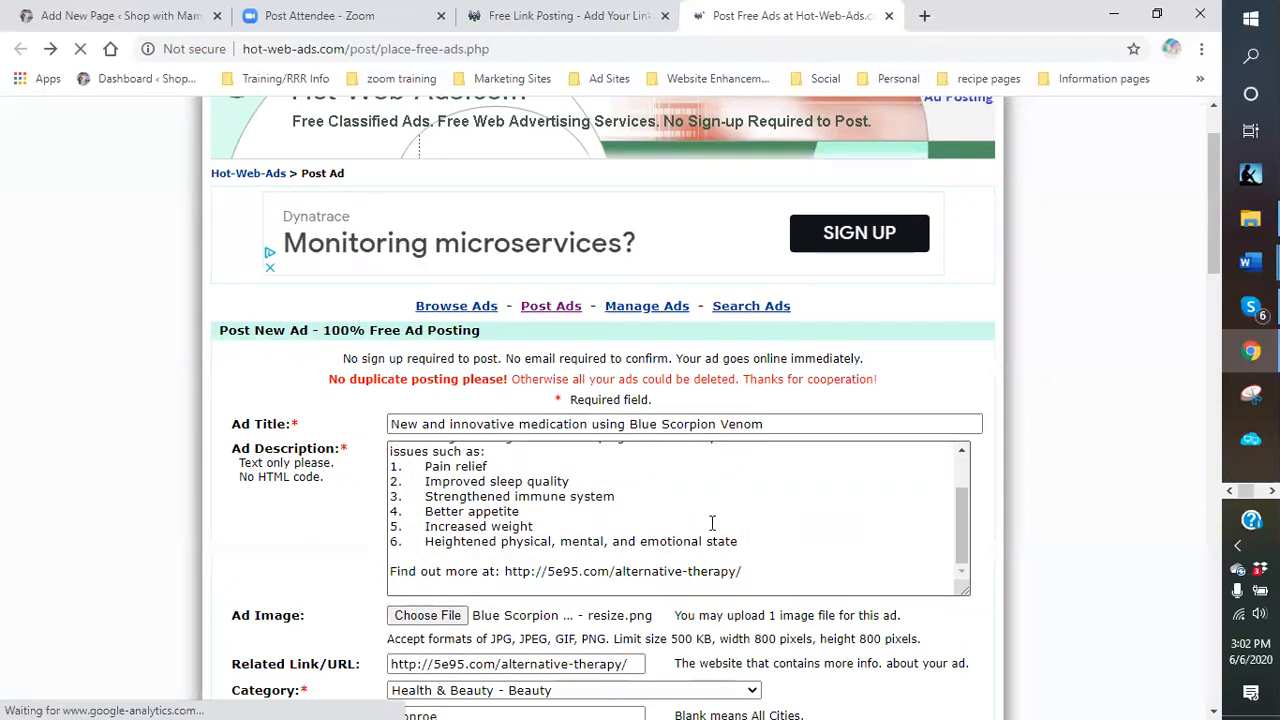
scroll(743, 514, "down", 1)
left_click(425, 522)
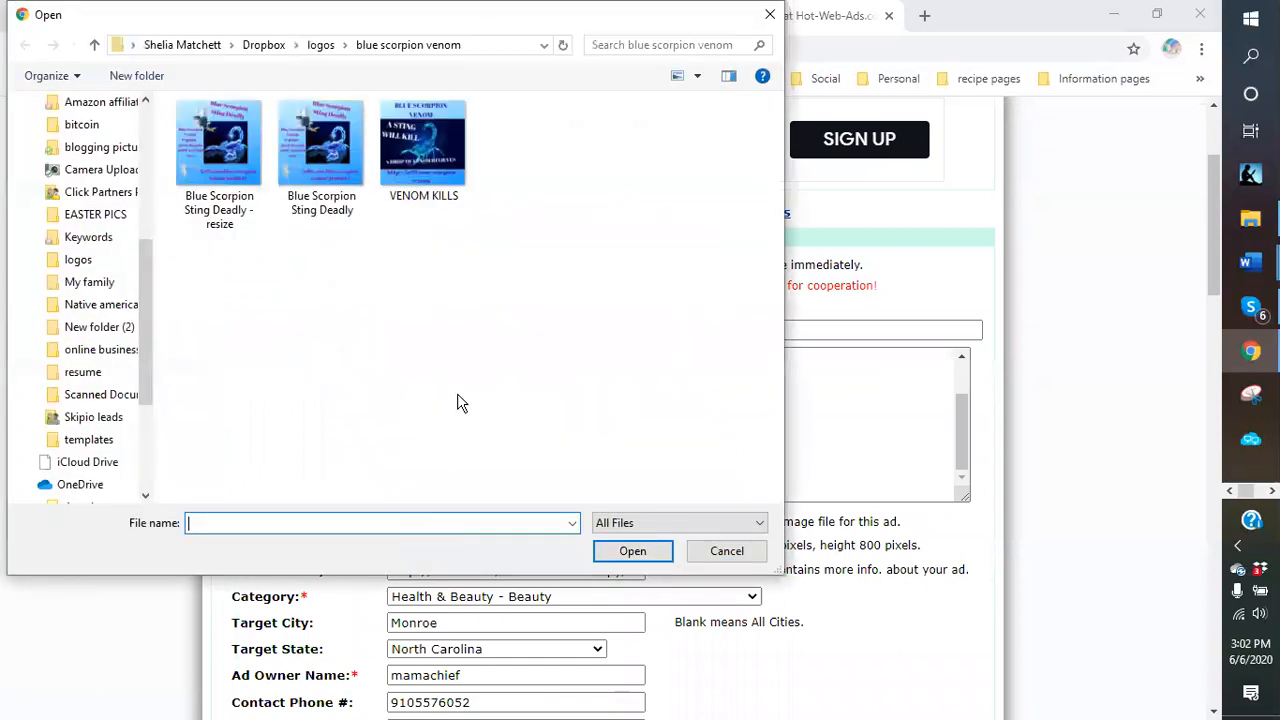
left_click(320, 45)
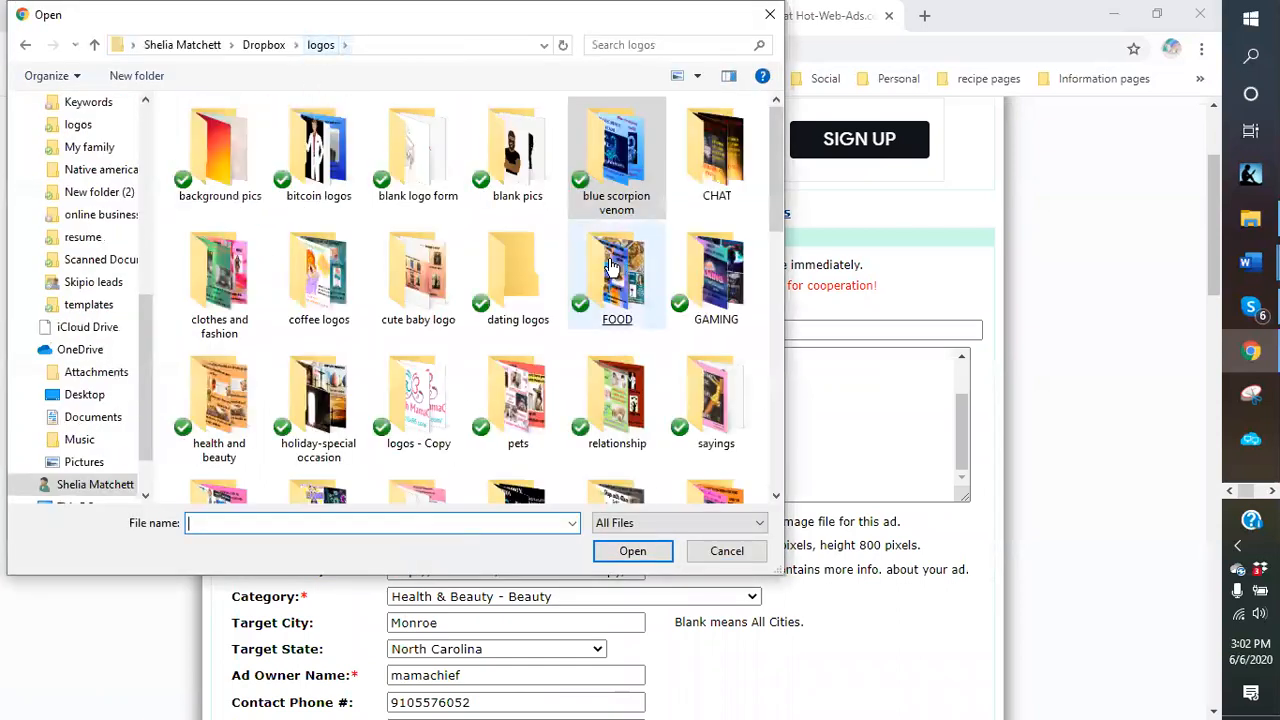
scroll(572, 325, "down", 2)
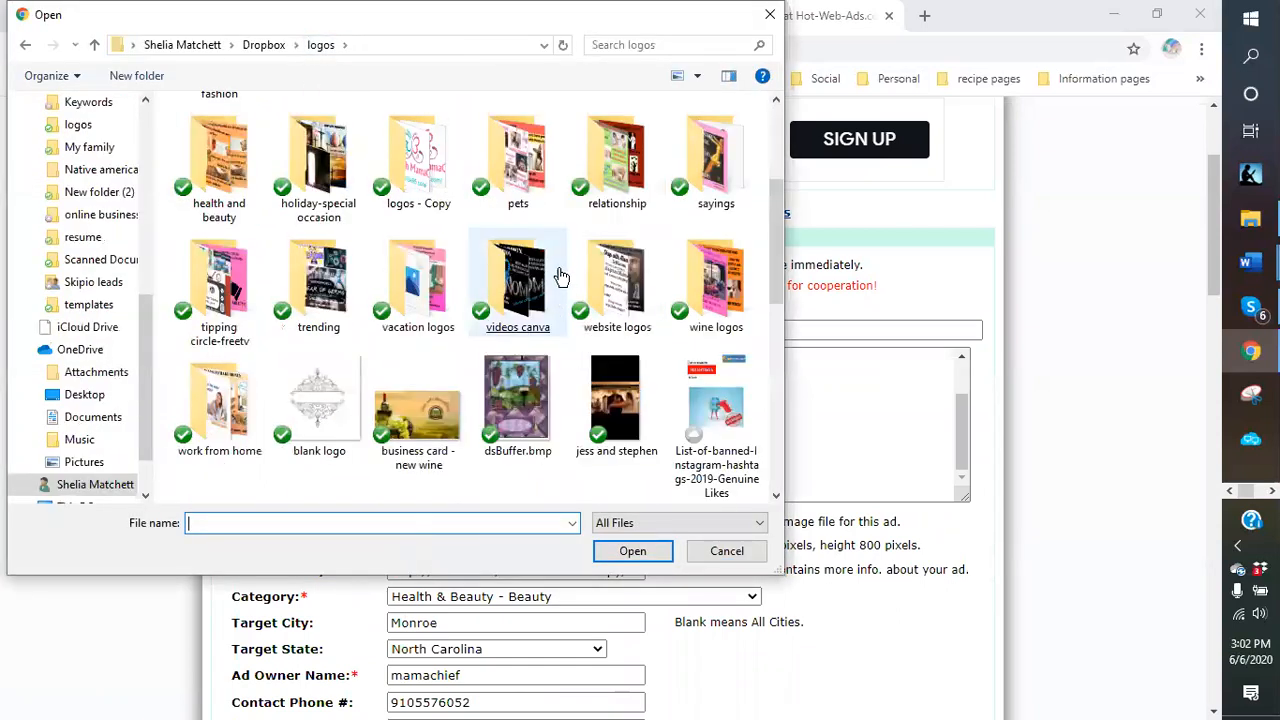
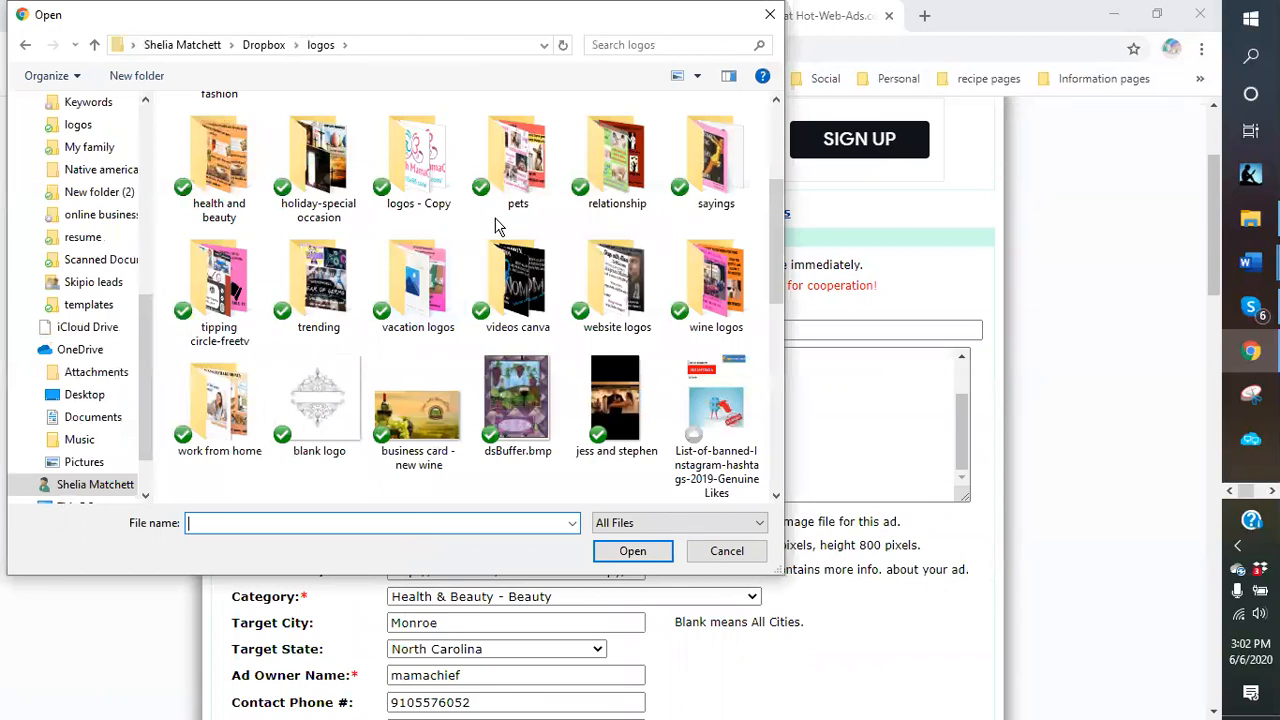
Navigate the Open dialog to Dropbox > blogging pictures > resized images.
scroll(497, 226, "up", 2)
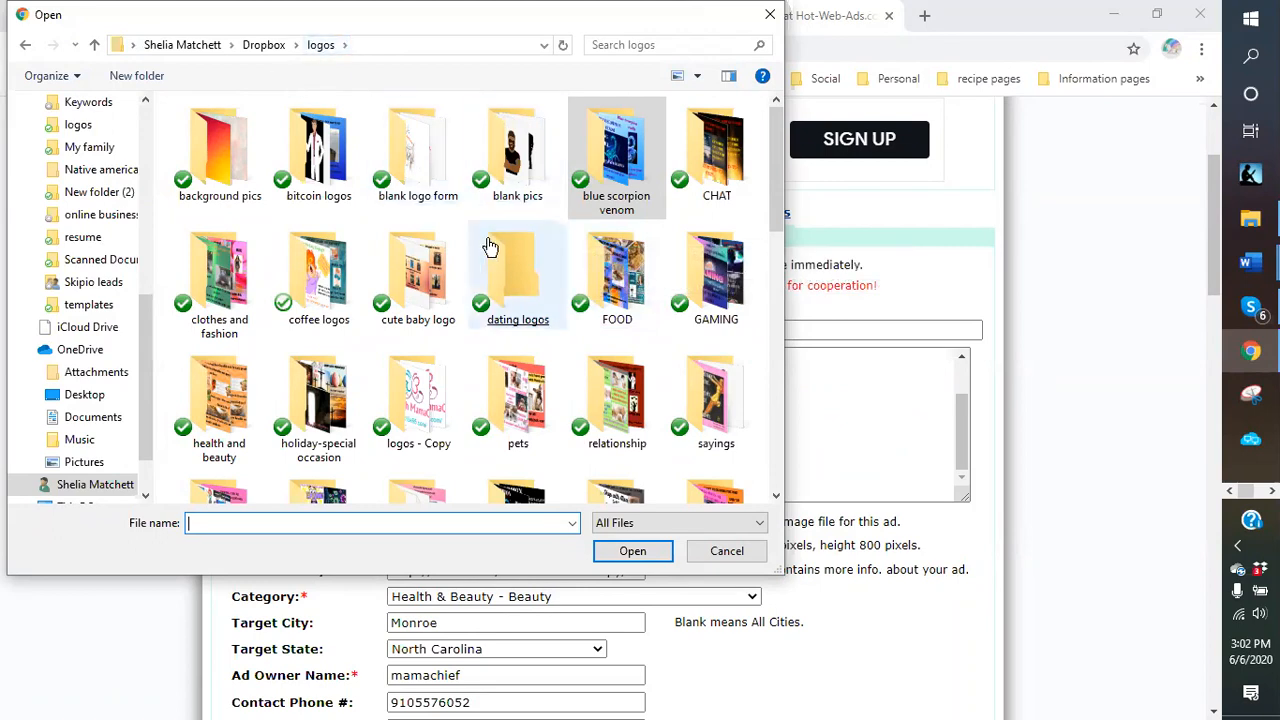
scroll(472, 232, "down", 2)
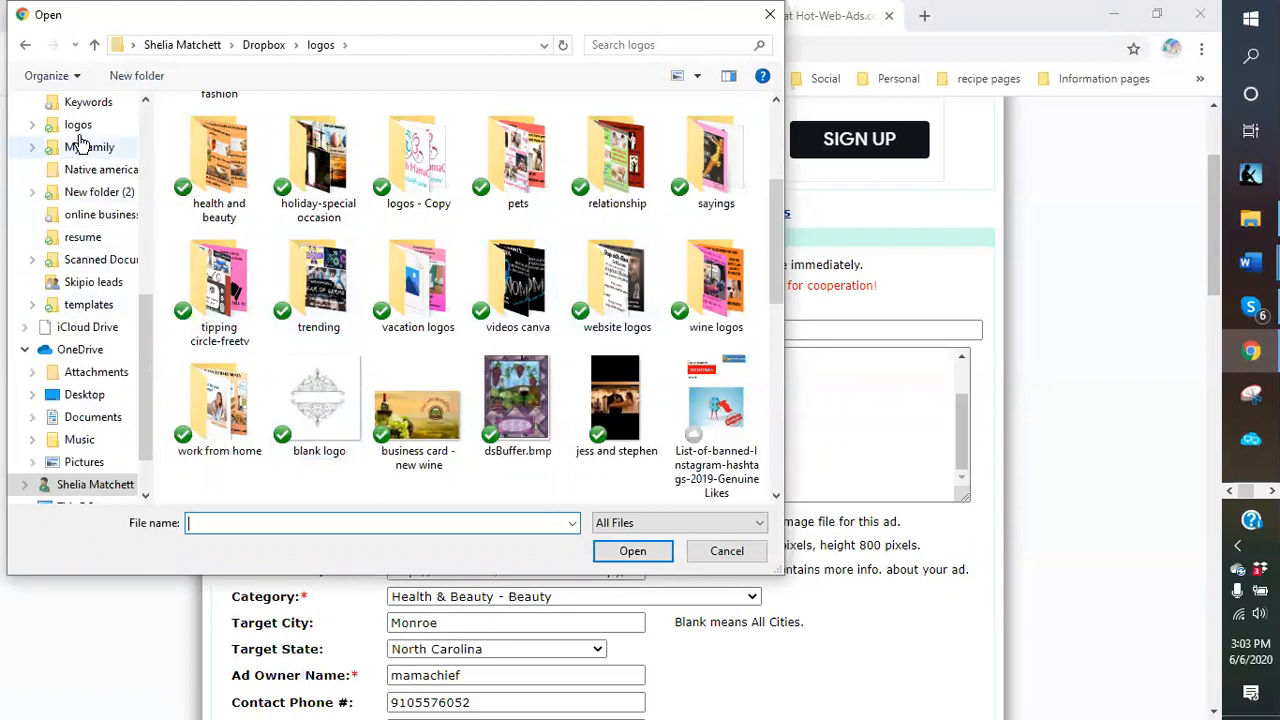
scroll(80, 151, "up", 1)
scroll(82, 160, "up", 2)
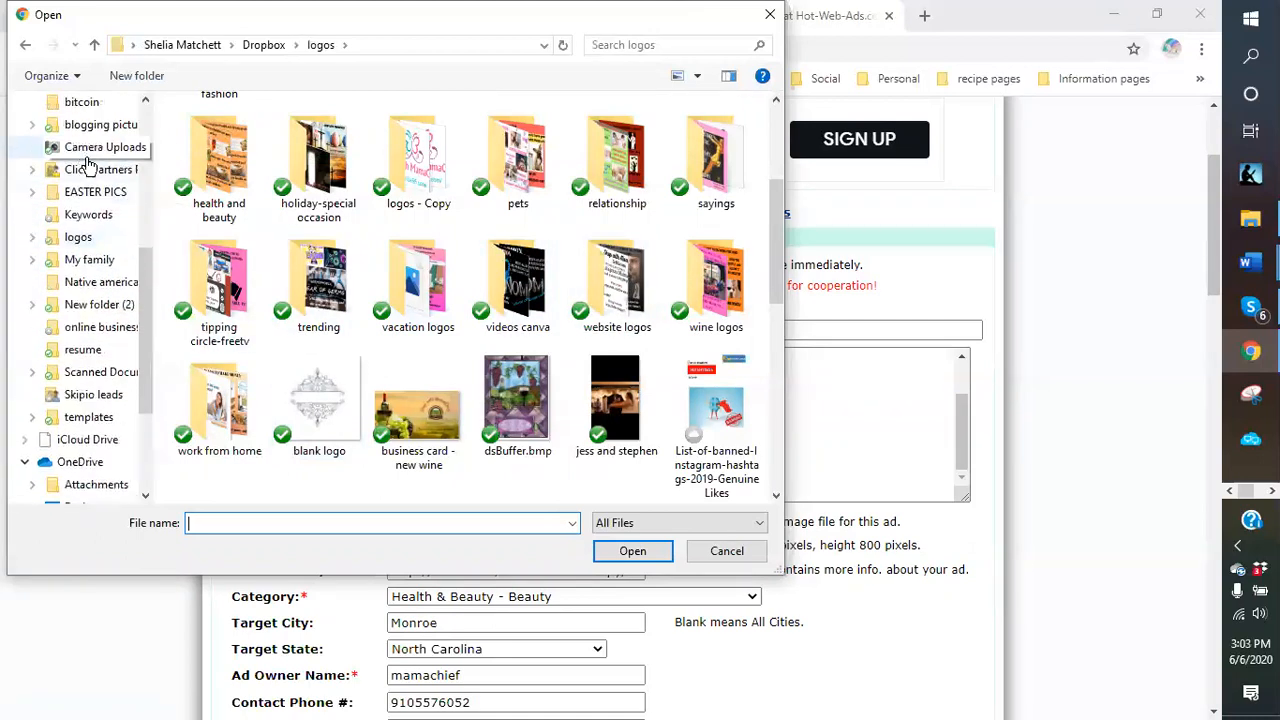
left_click(110, 128)
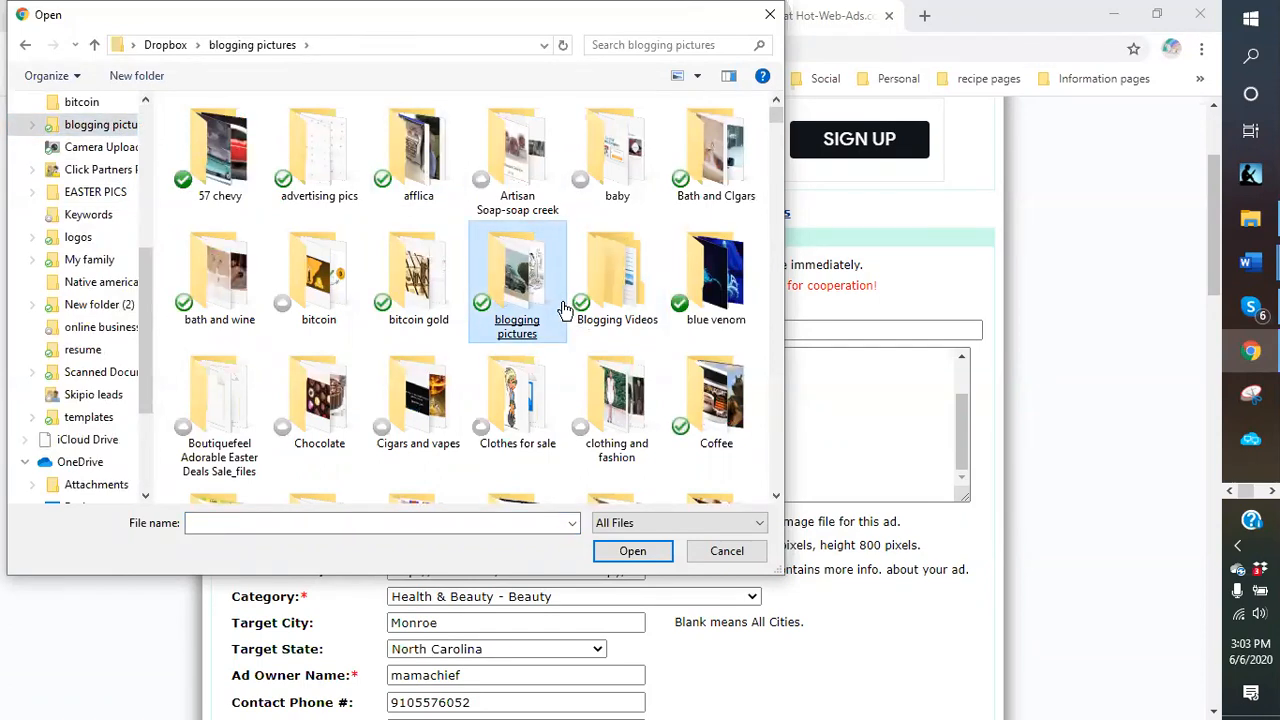
scroll(565, 306, "down", 3)
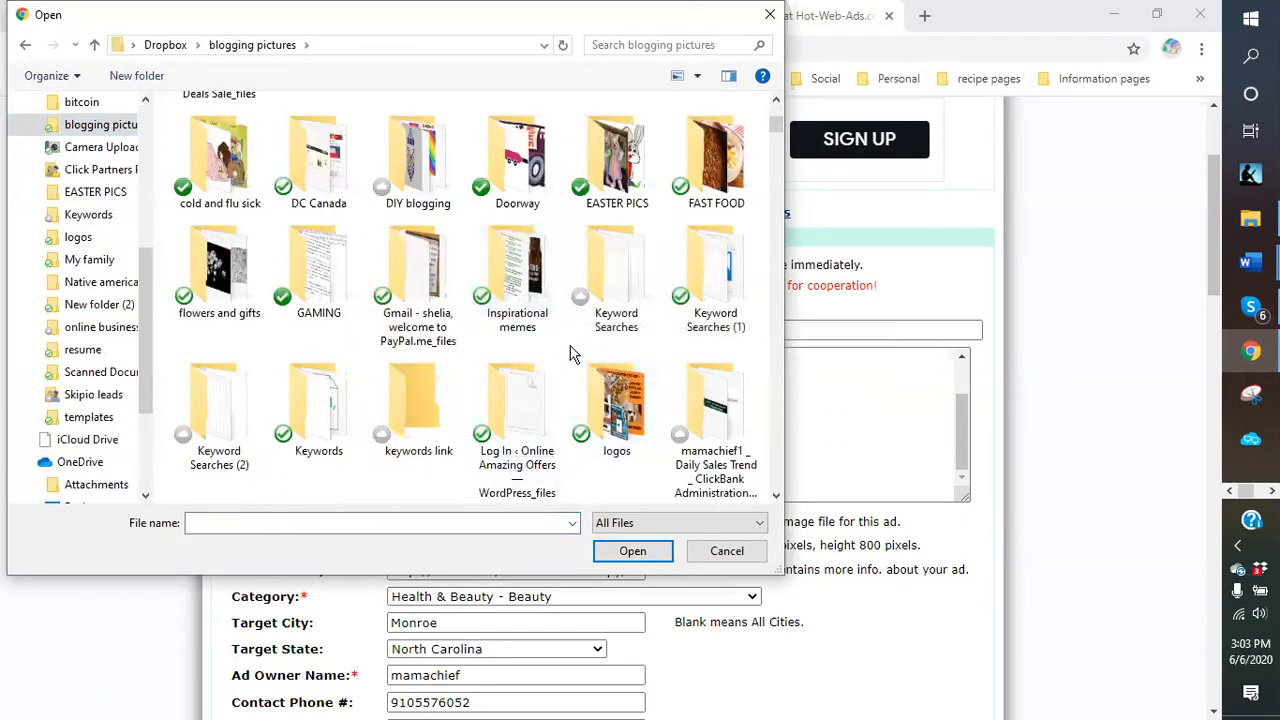
scroll(571, 351, "down", 2)
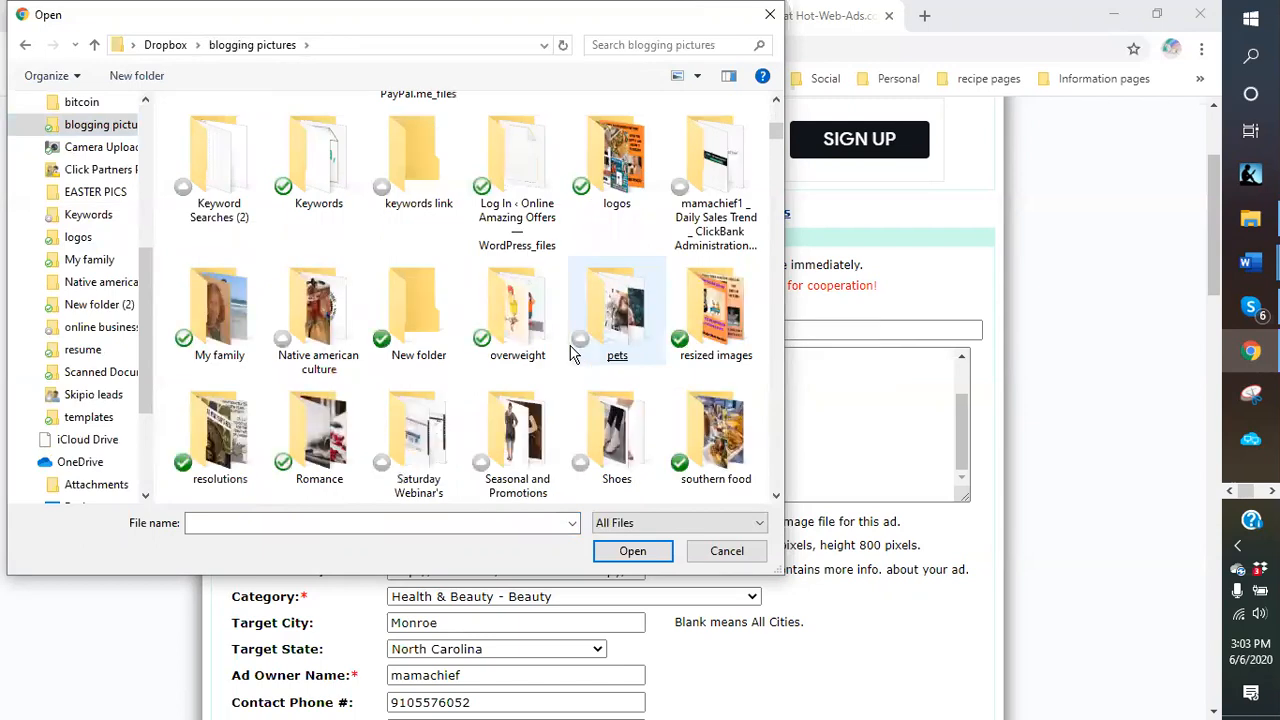
double_click(712, 355)
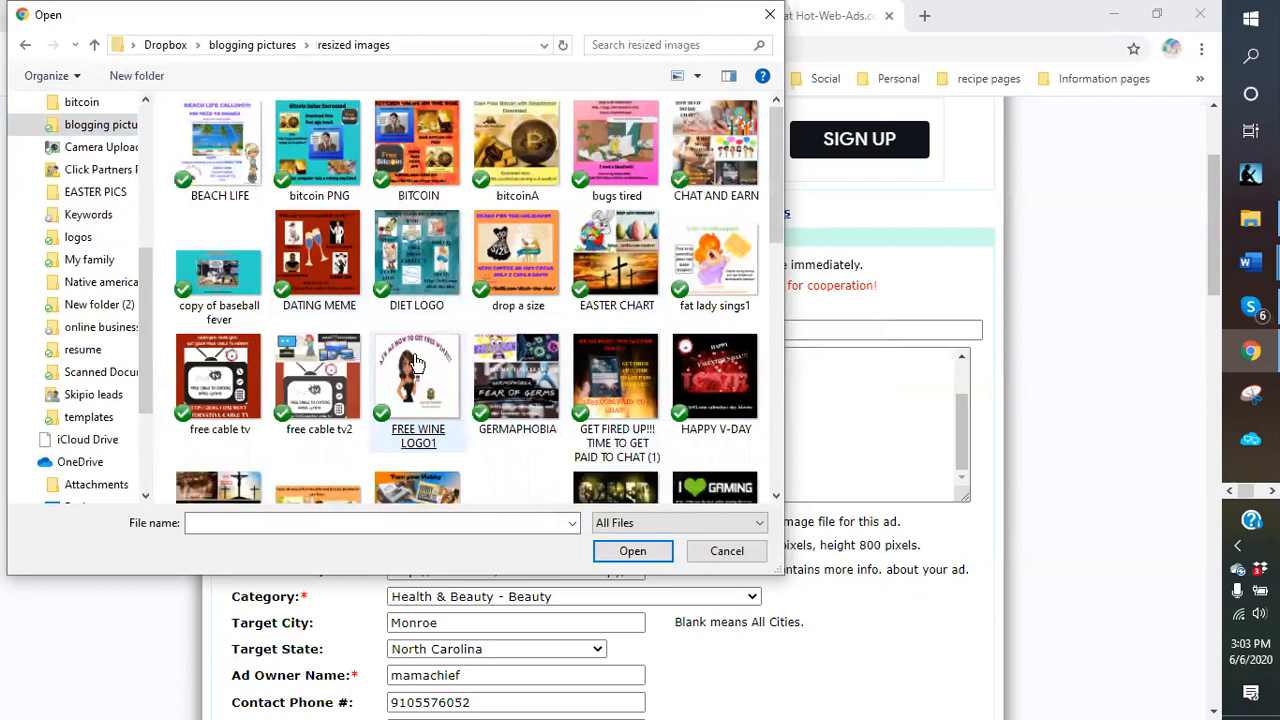
Look through the resized images, then close the picker without choosing a file.
scroll(497, 330, "down", 4)
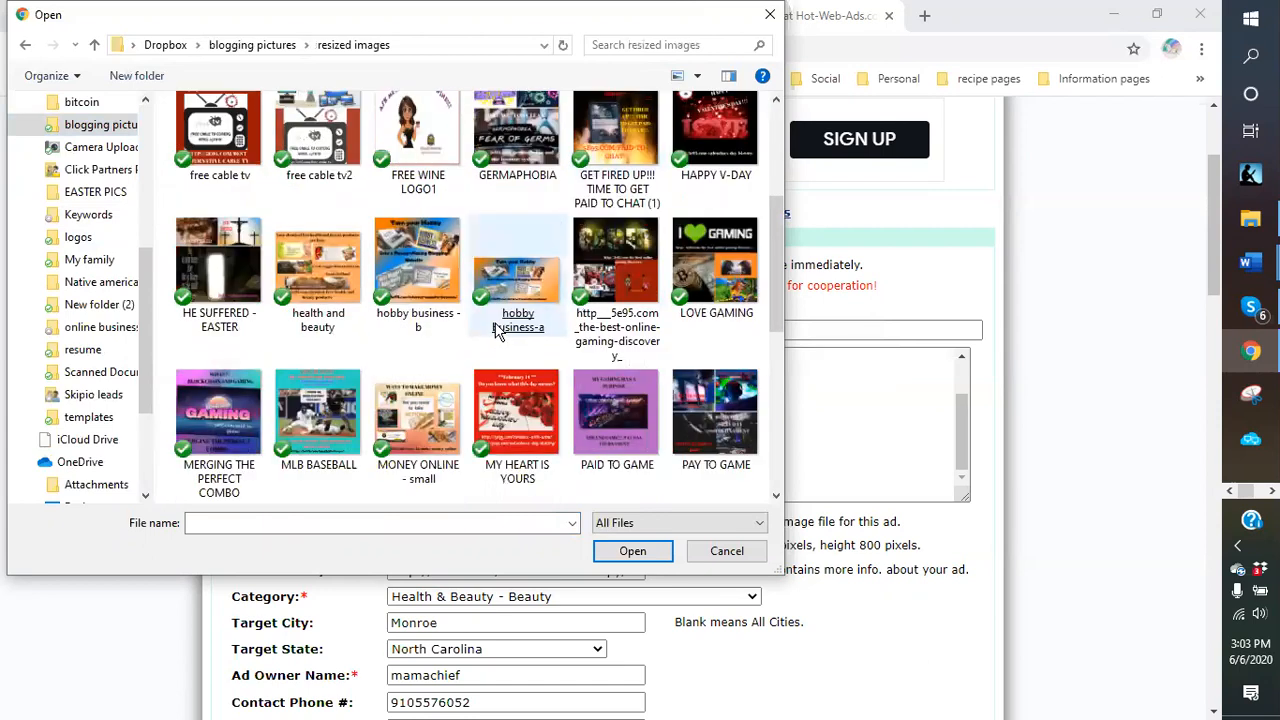
scroll(497, 330, "down", 3)
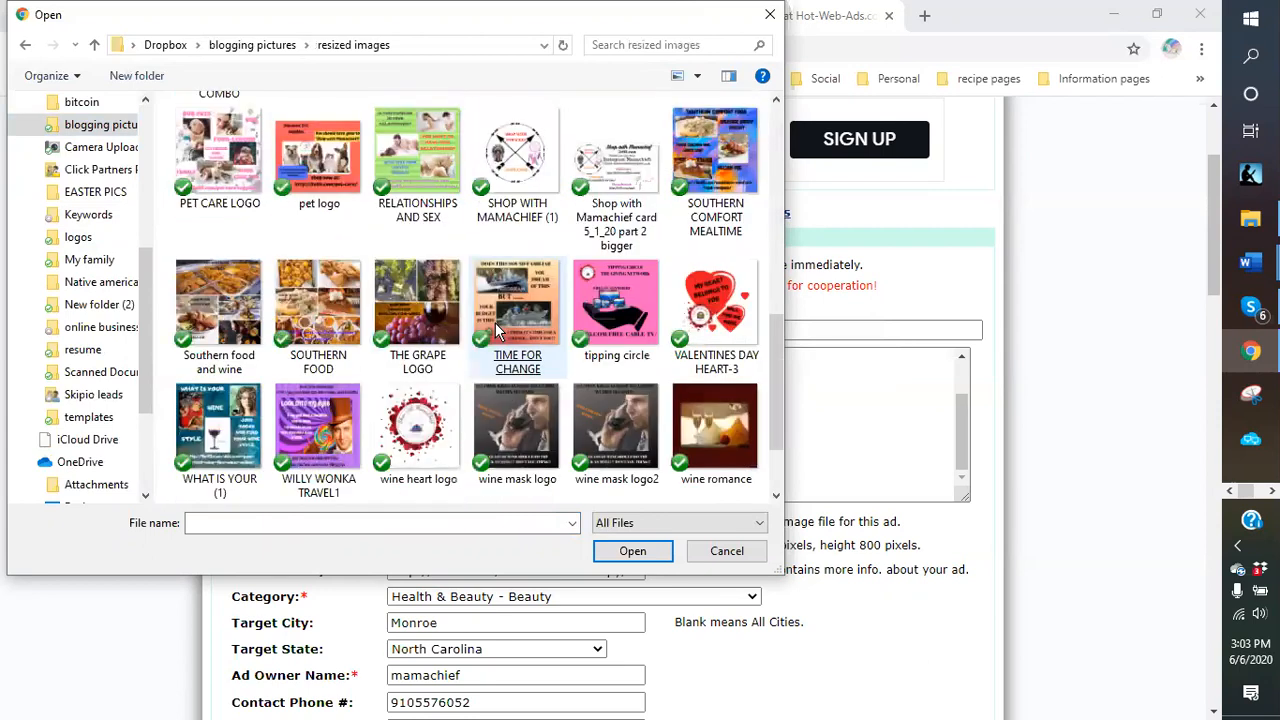
scroll(495, 322, "down", 2)
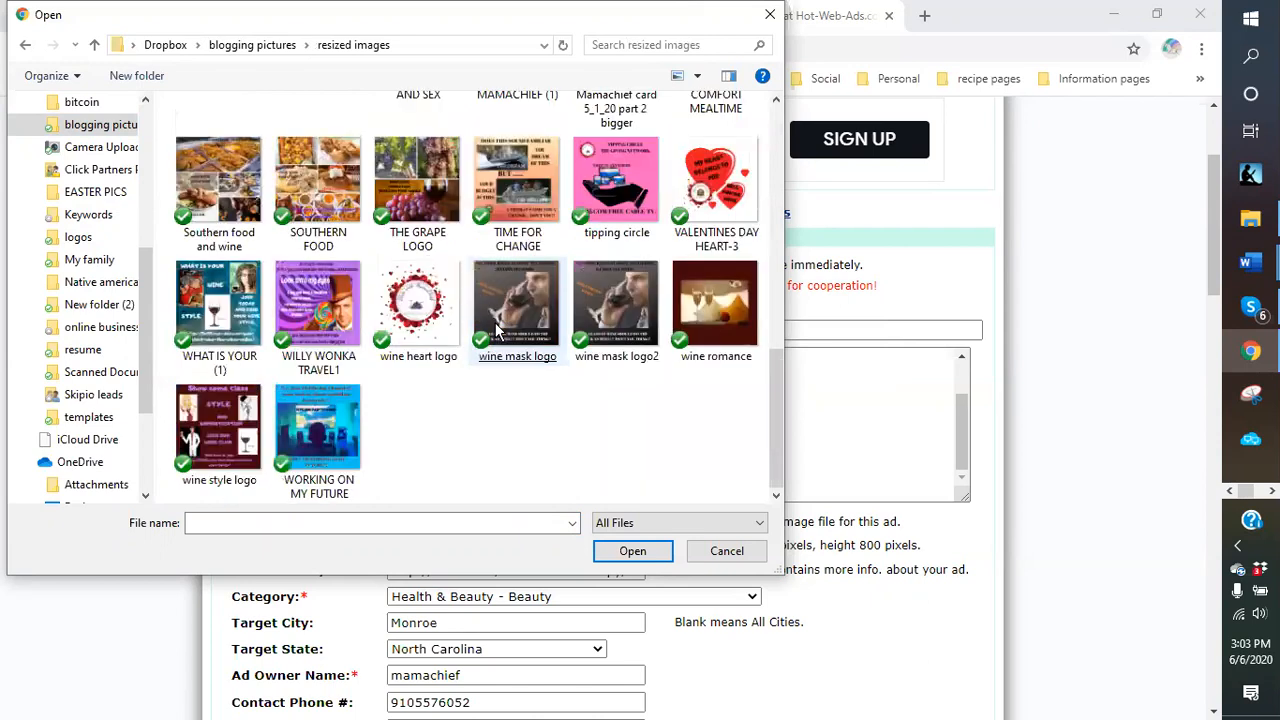
scroll(497, 330, "up", 3)
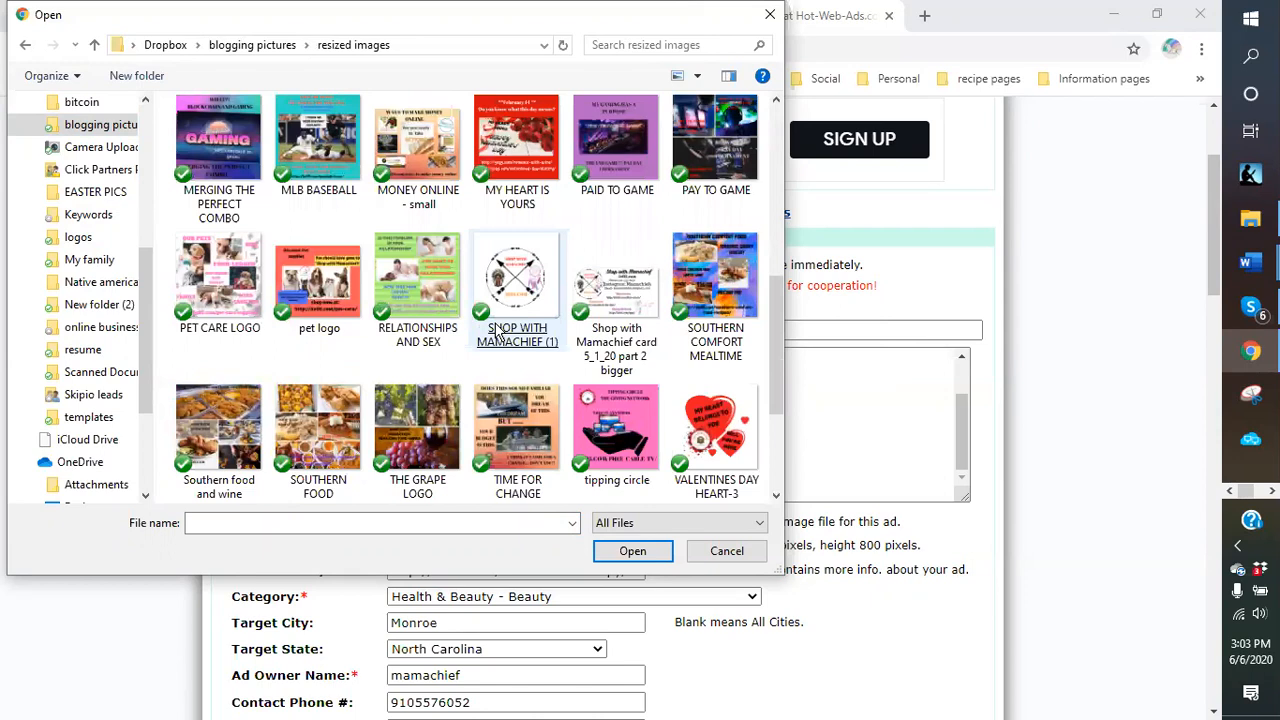
scroll(497, 330, "up", 6)
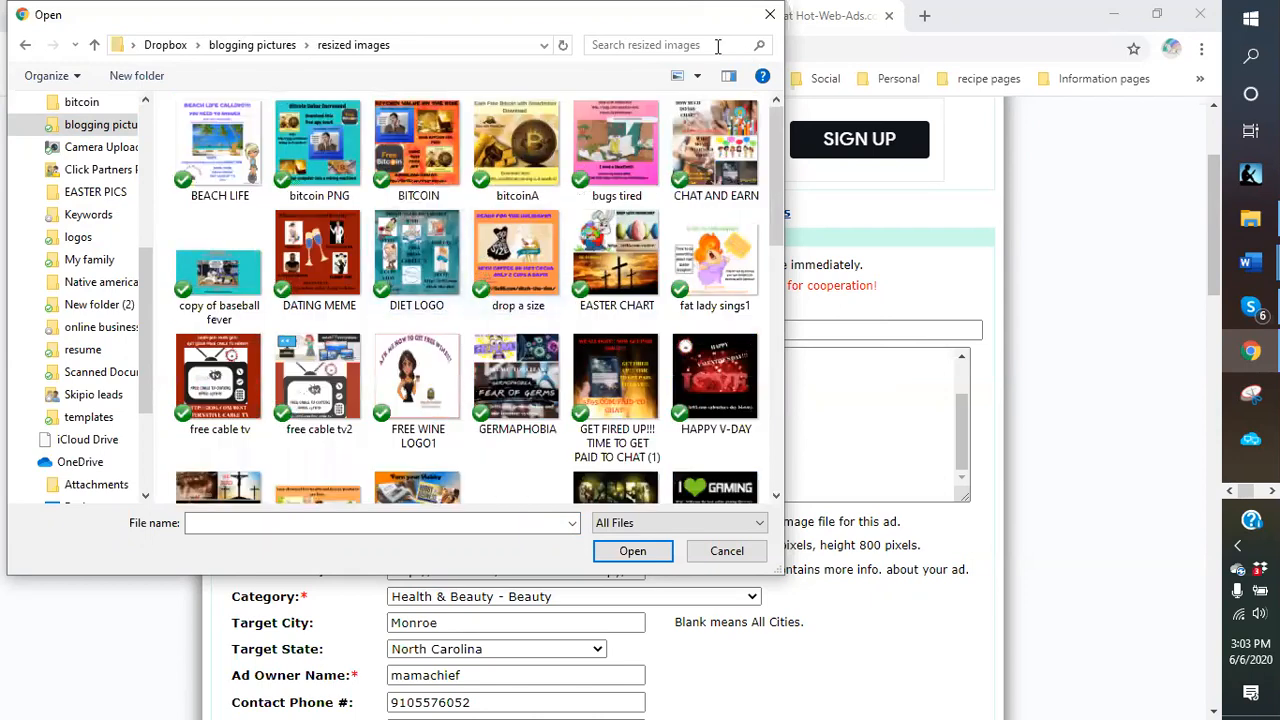
left_click(770, 16)
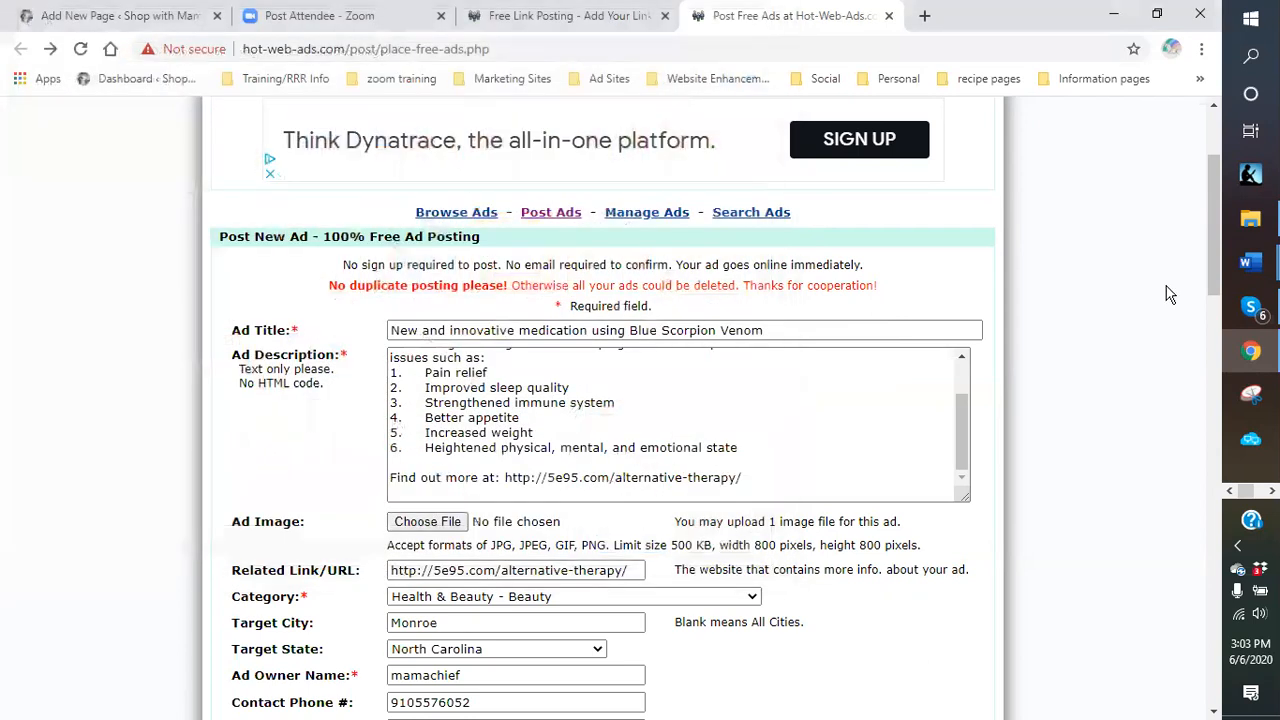
Minimize Chrome and open 'Blue Scorpion Sting Deadly - resize' from Dropbox > logos > blue scorpion venom.
left_click(1251, 20)
left_click(1115, 620)
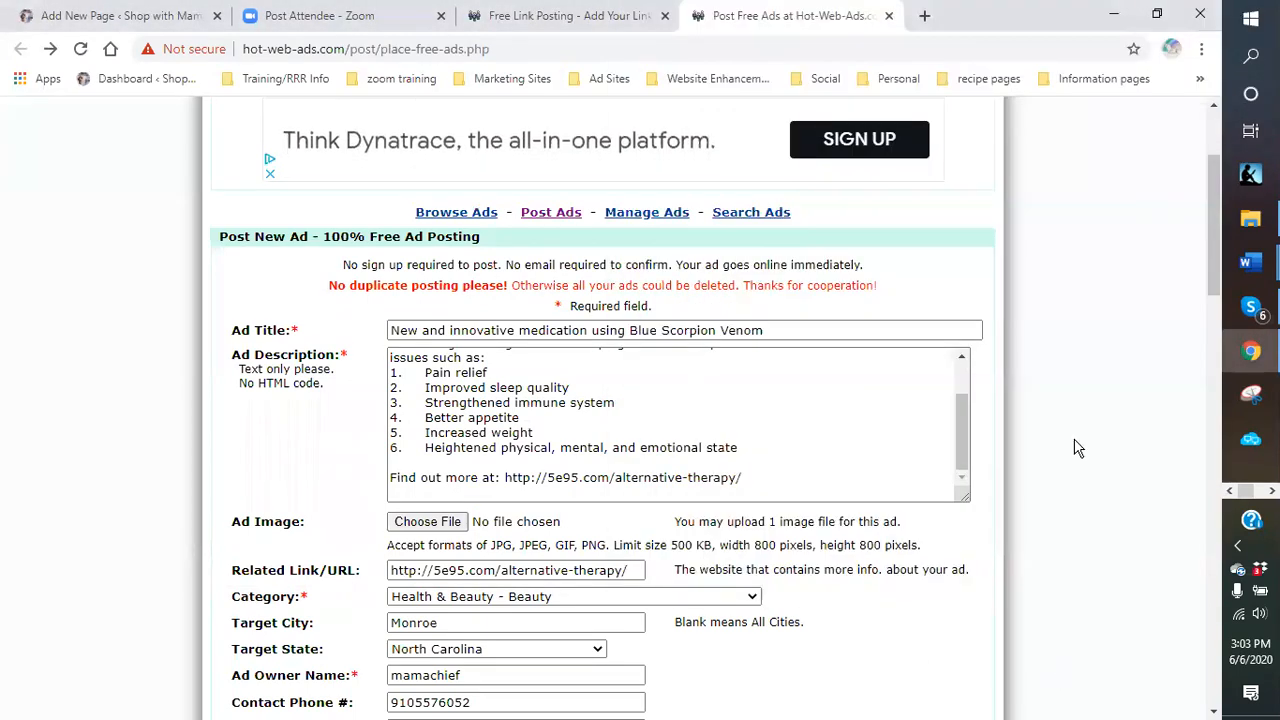
left_click(1112, 22)
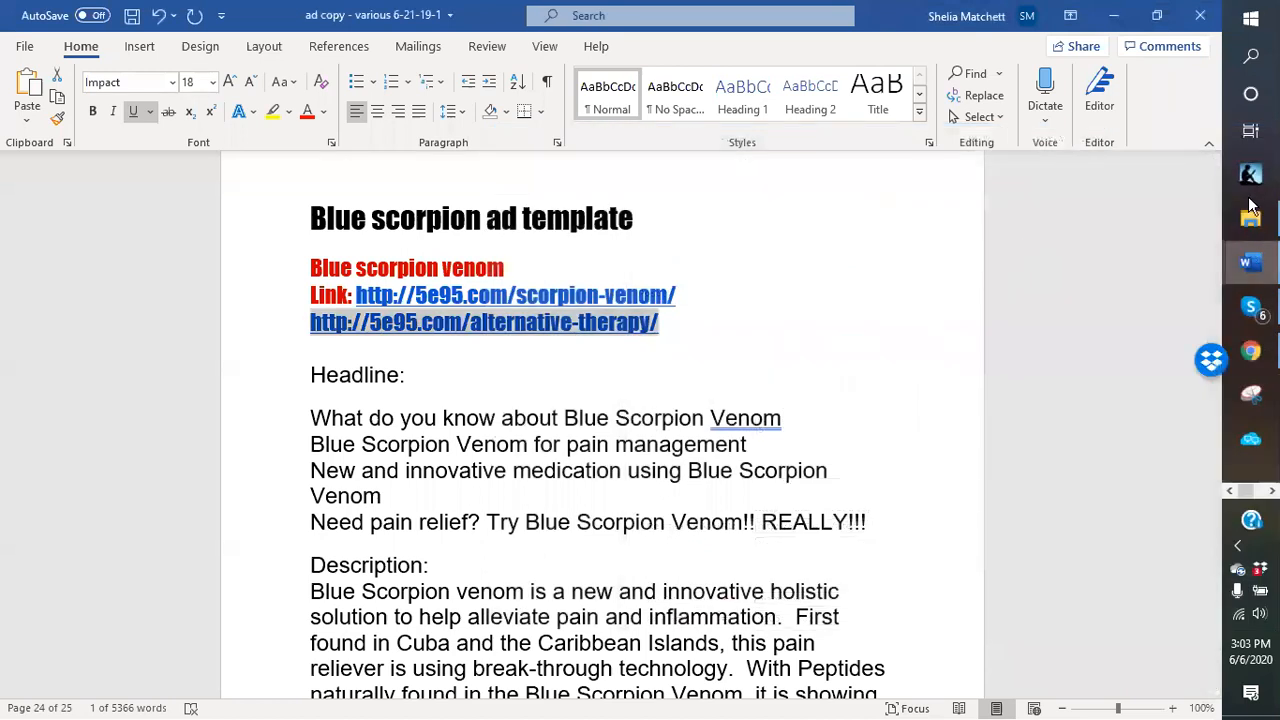
left_click(1250, 218)
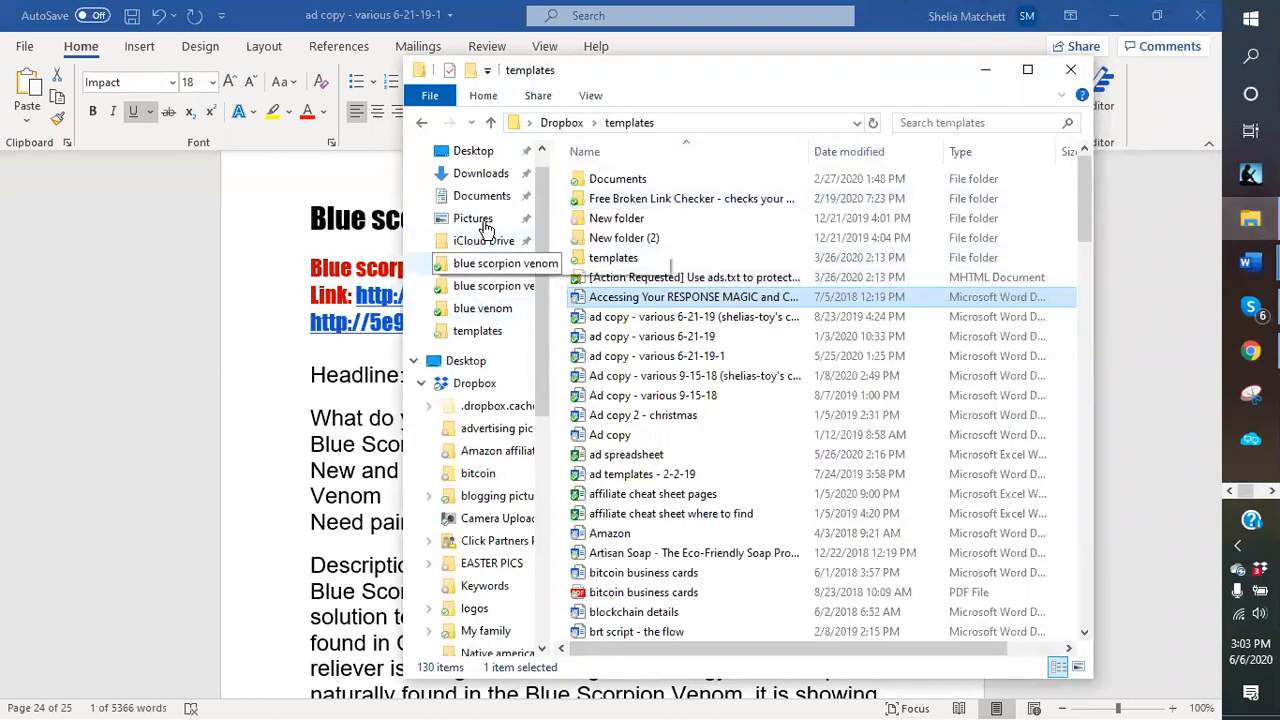
scroll(490, 595, "down", 1)
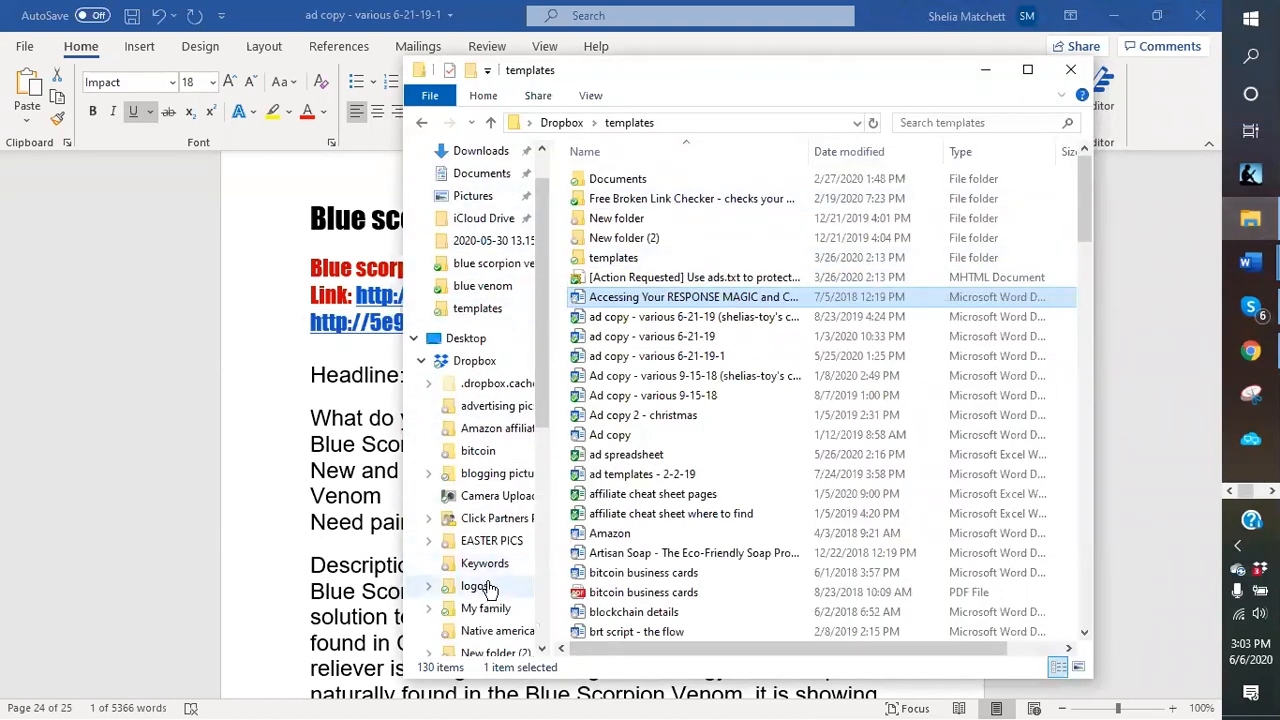
left_click(489, 592)
double_click(1020, 213)
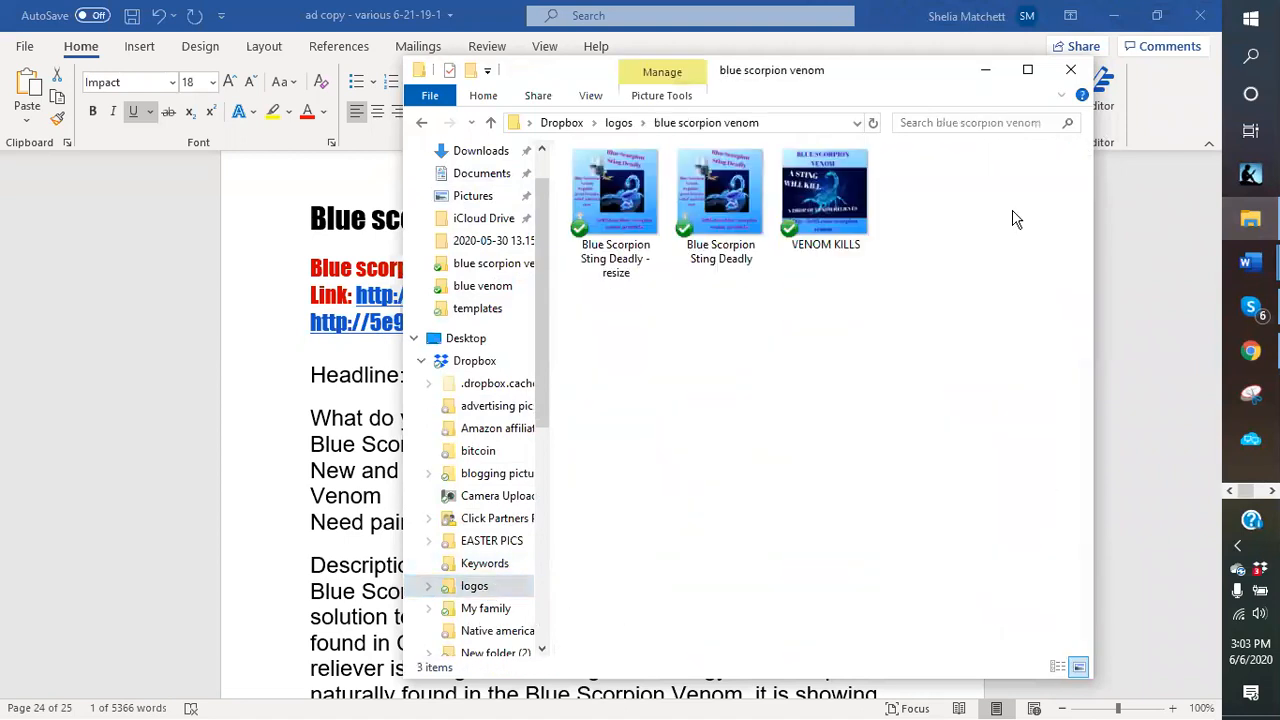
double_click(606, 205)
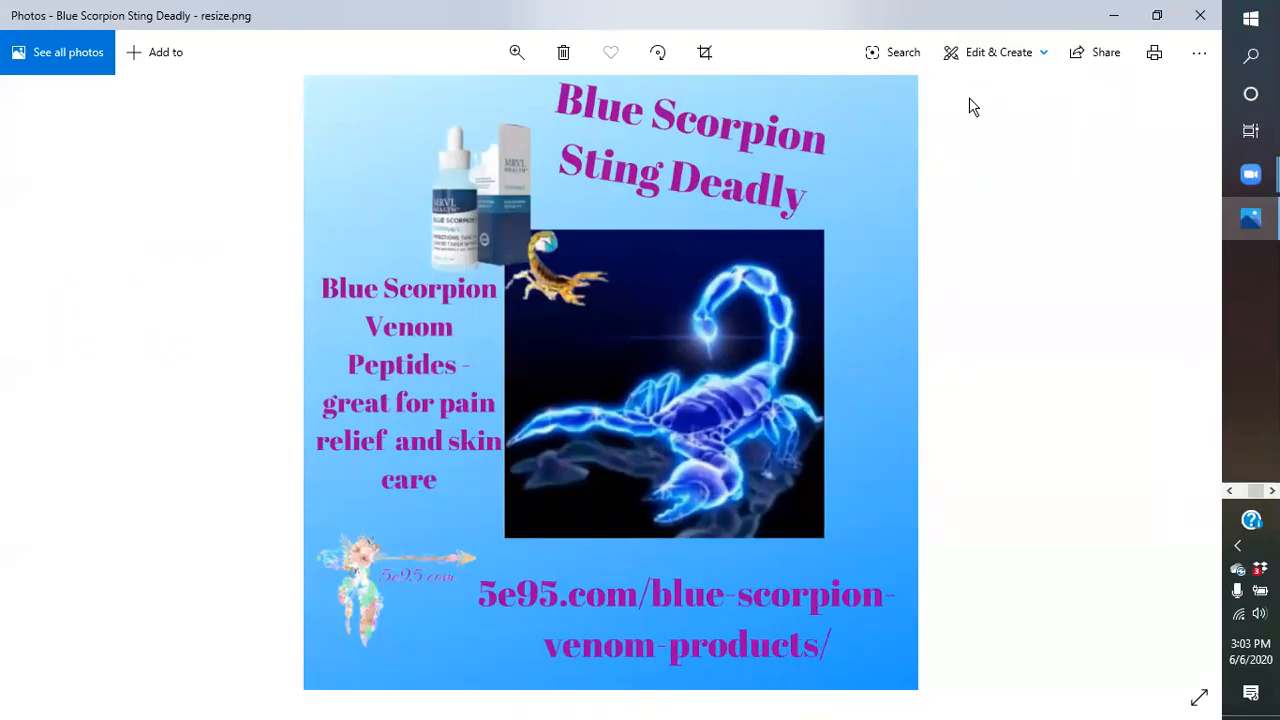
Enter and exit the Photos editor, then show the '...' See more options for the image.
left_click(1022, 64)
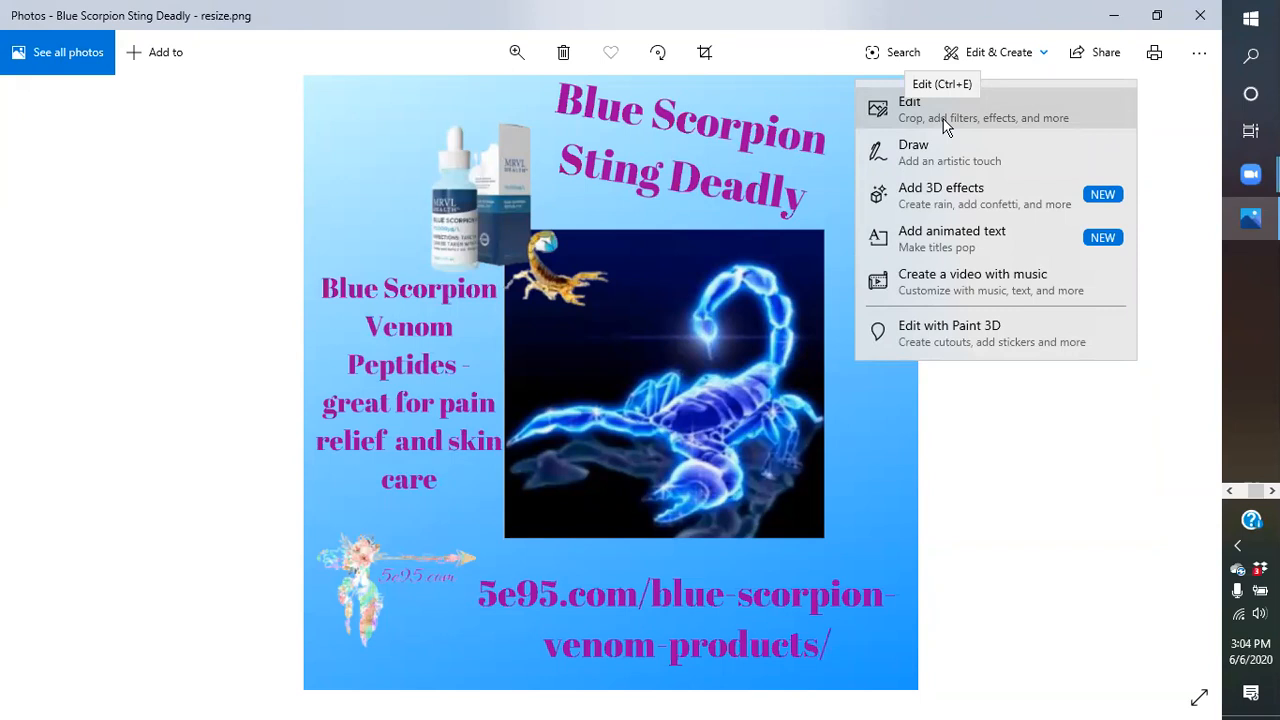
left_click(944, 124)
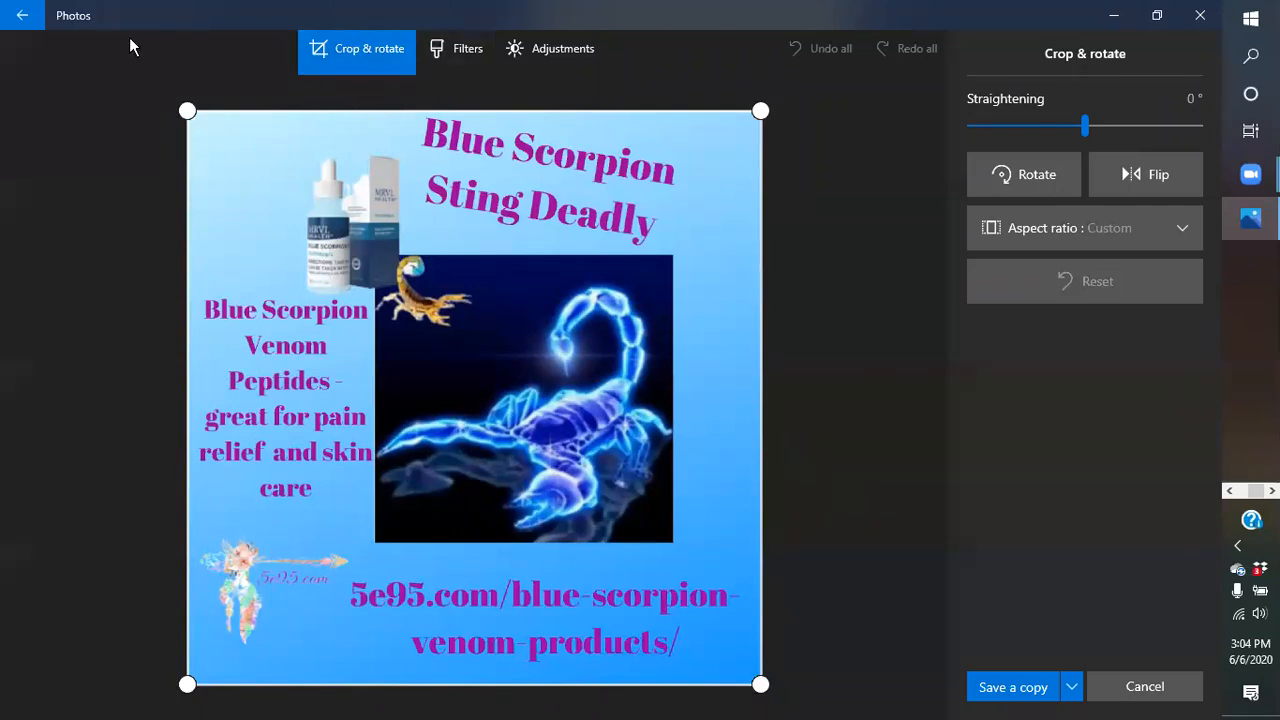
left_click(20, 15)
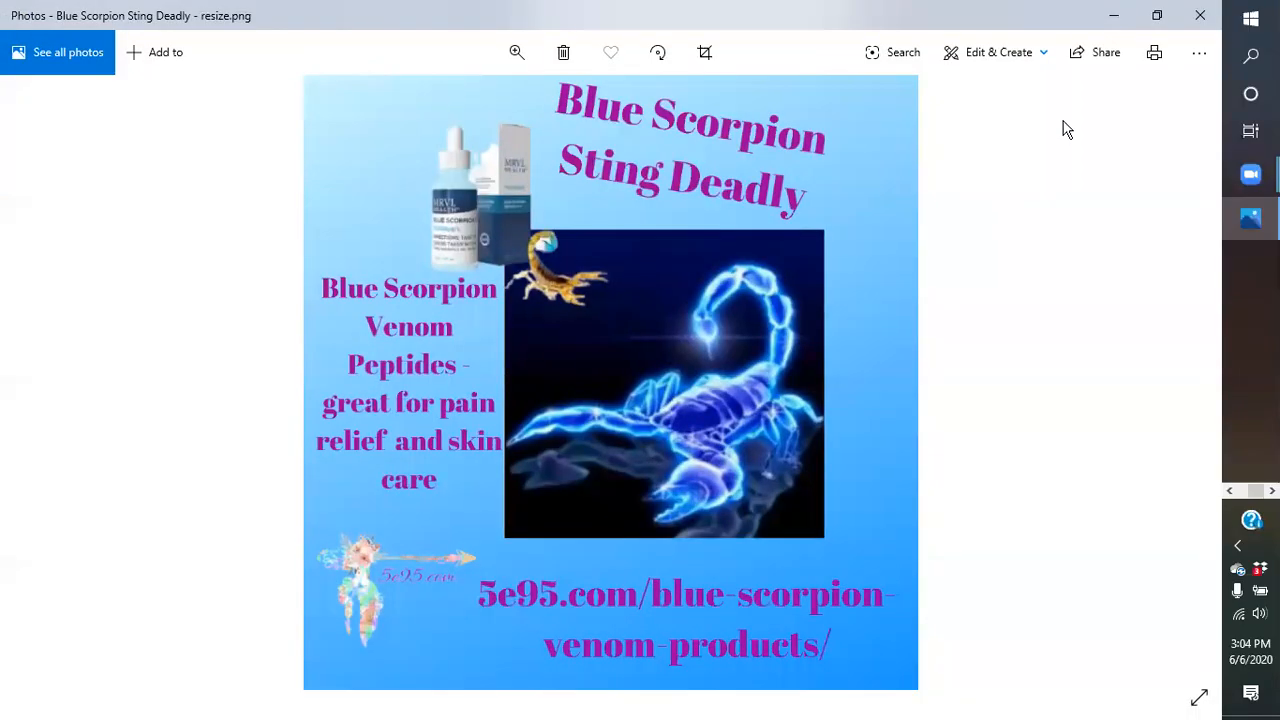
left_click(1199, 52)
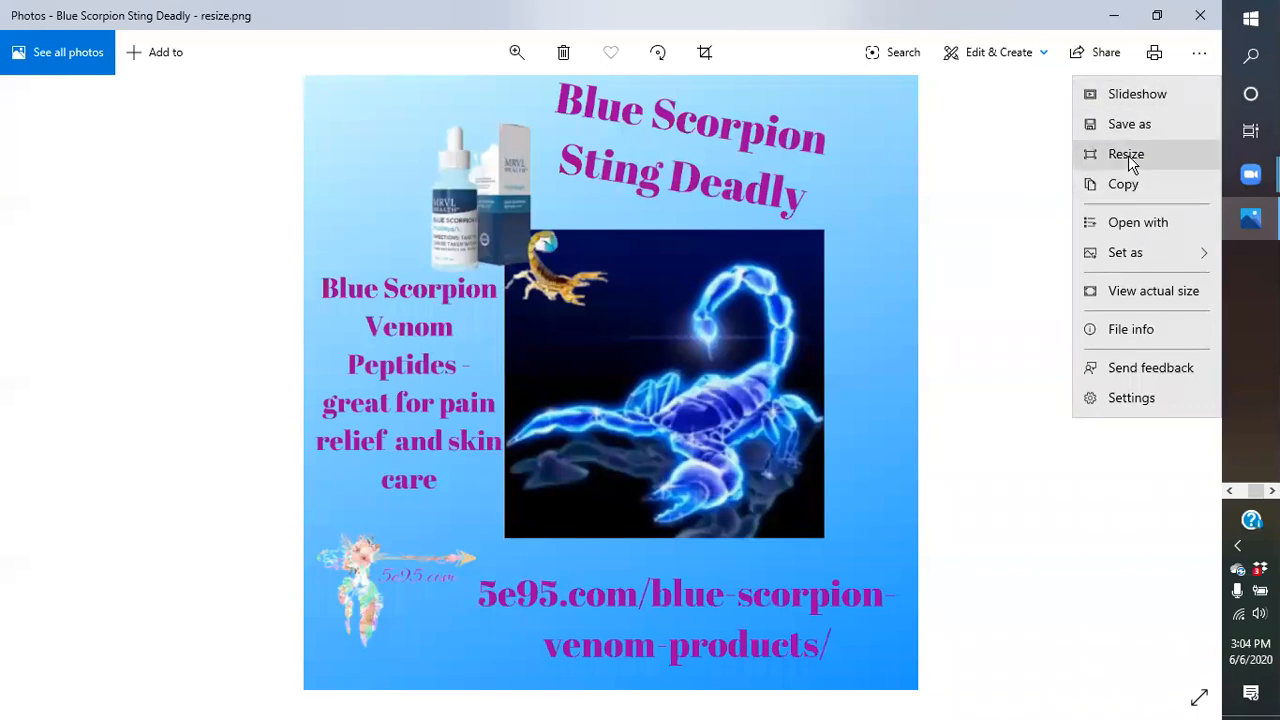
Resize the scorpion image to a custom, non-proportional size with width 600 and a new height.
left_click(1128, 155)
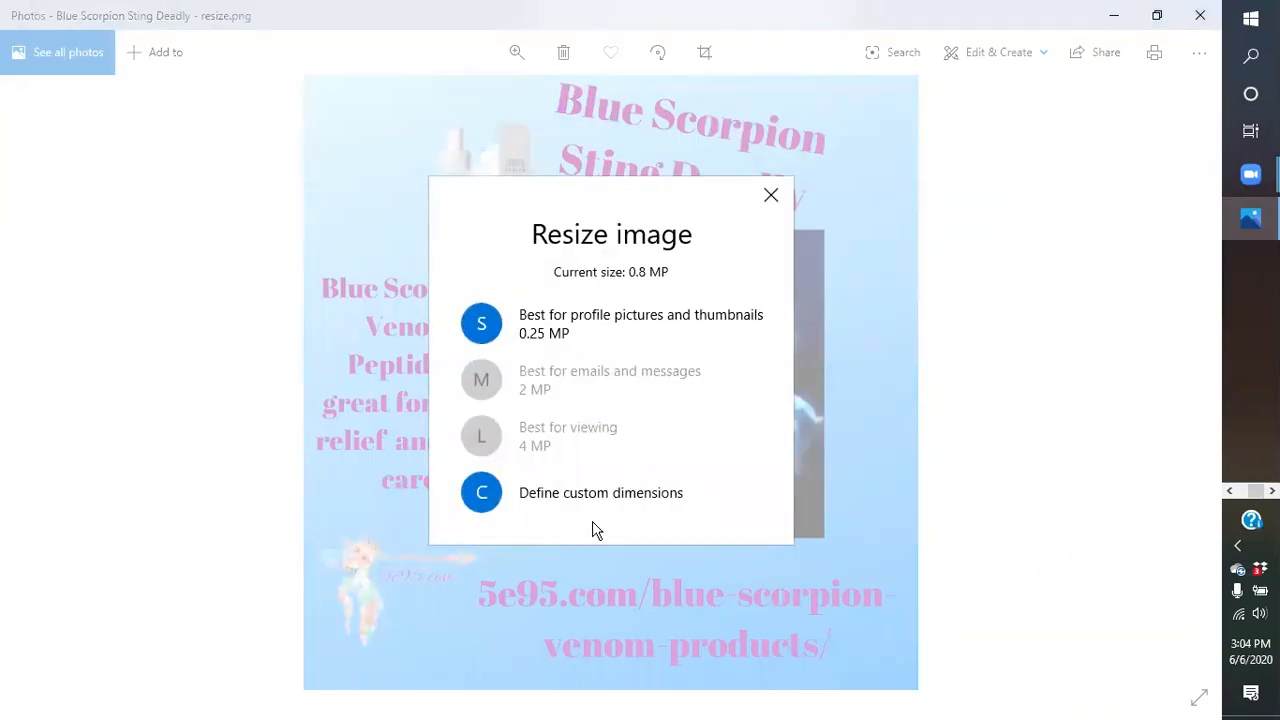
left_click(573, 500)
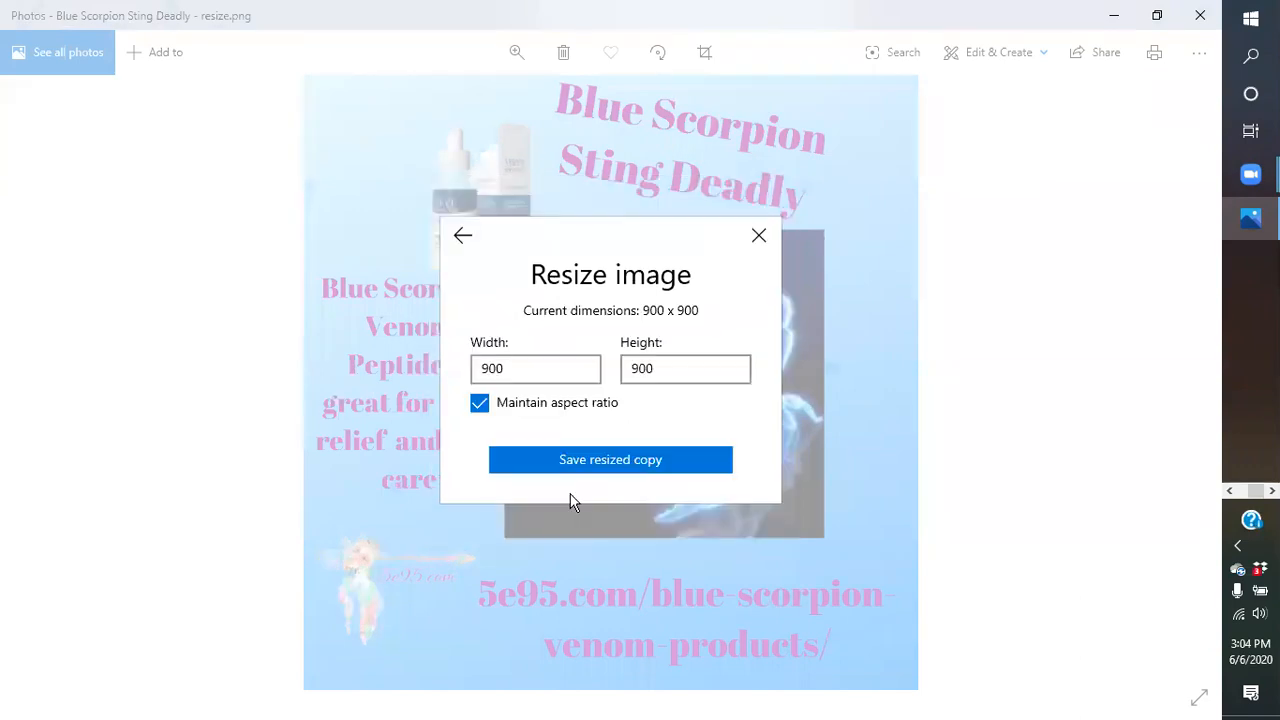
left_click(479, 402)
double_click(526, 369)
type("600")
double_click(657, 368)
type("6")
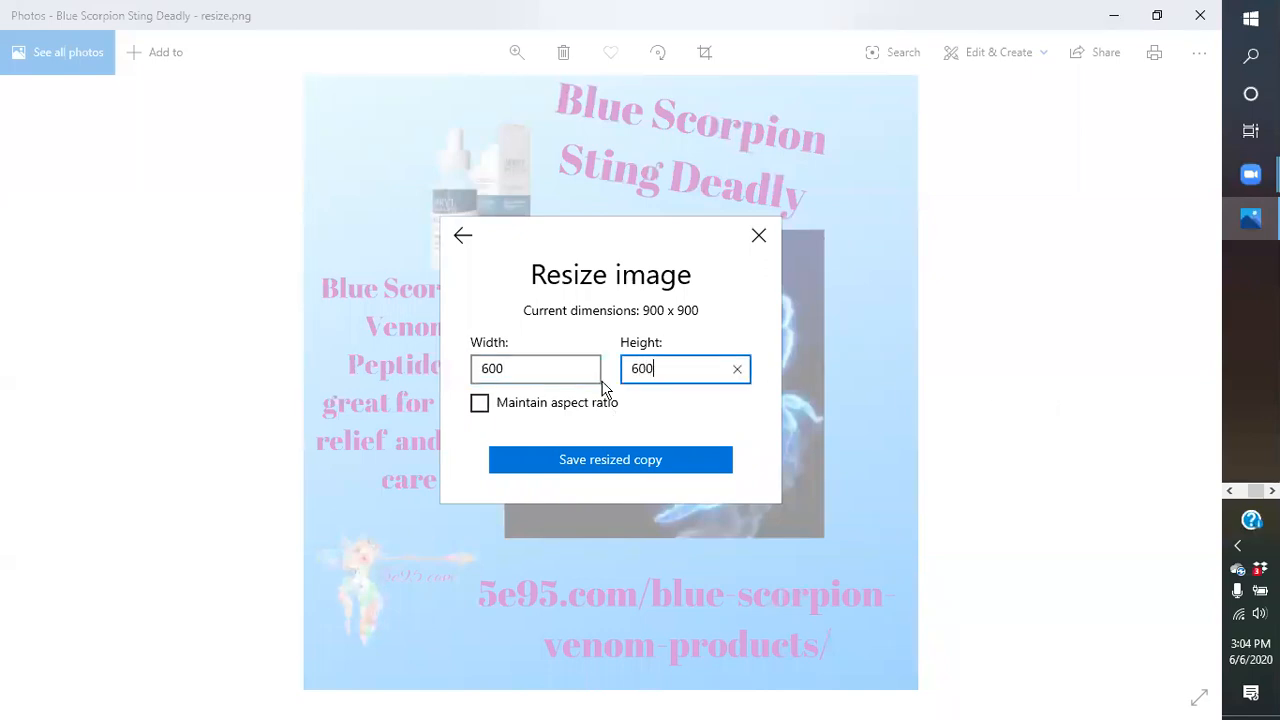
left_click(590, 459)
Save the resized copy as 'Blue Scorpion Sting Deadly - resize2' instead of replacing the existing file.
left_click(590, 459)
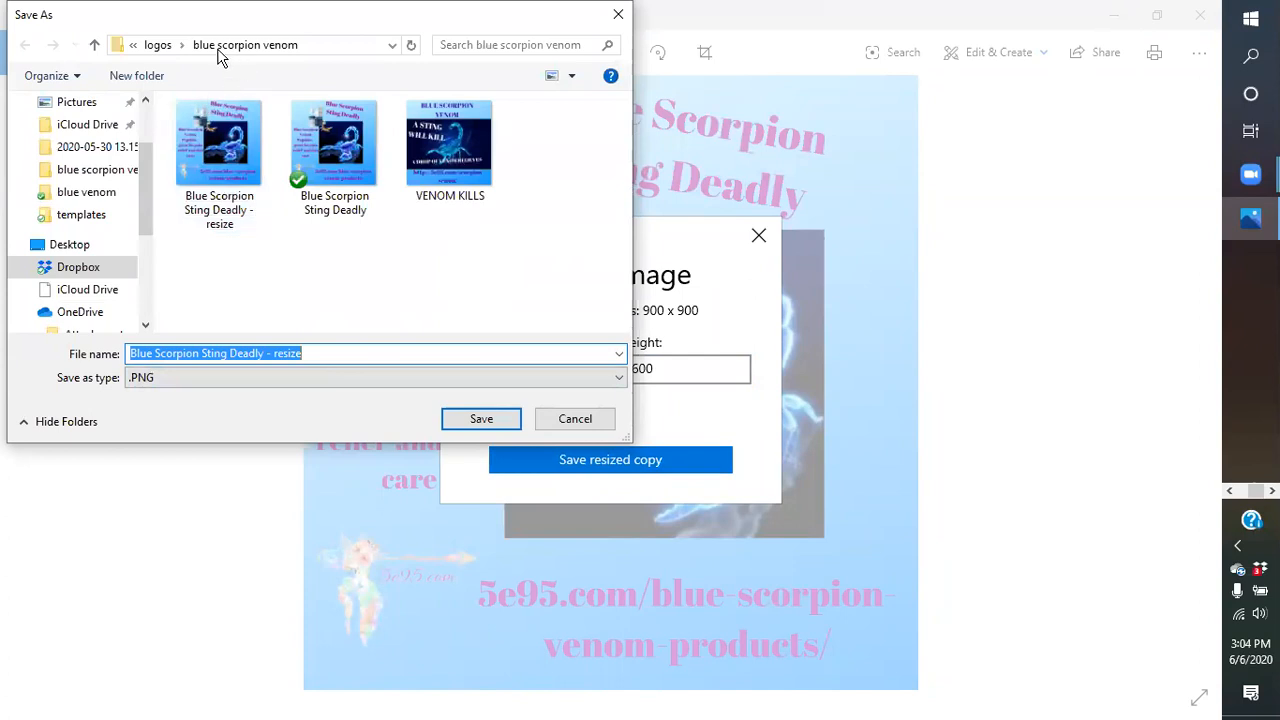
left_click(475, 426)
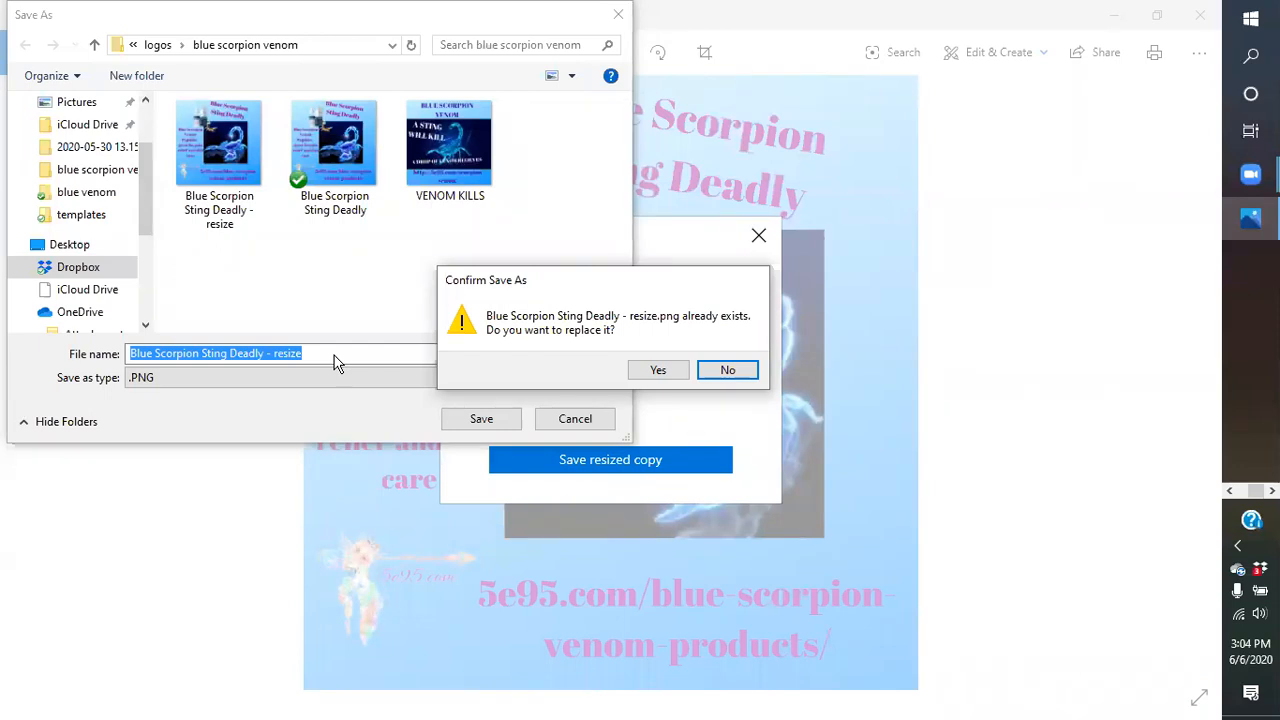
left_click(724, 372)
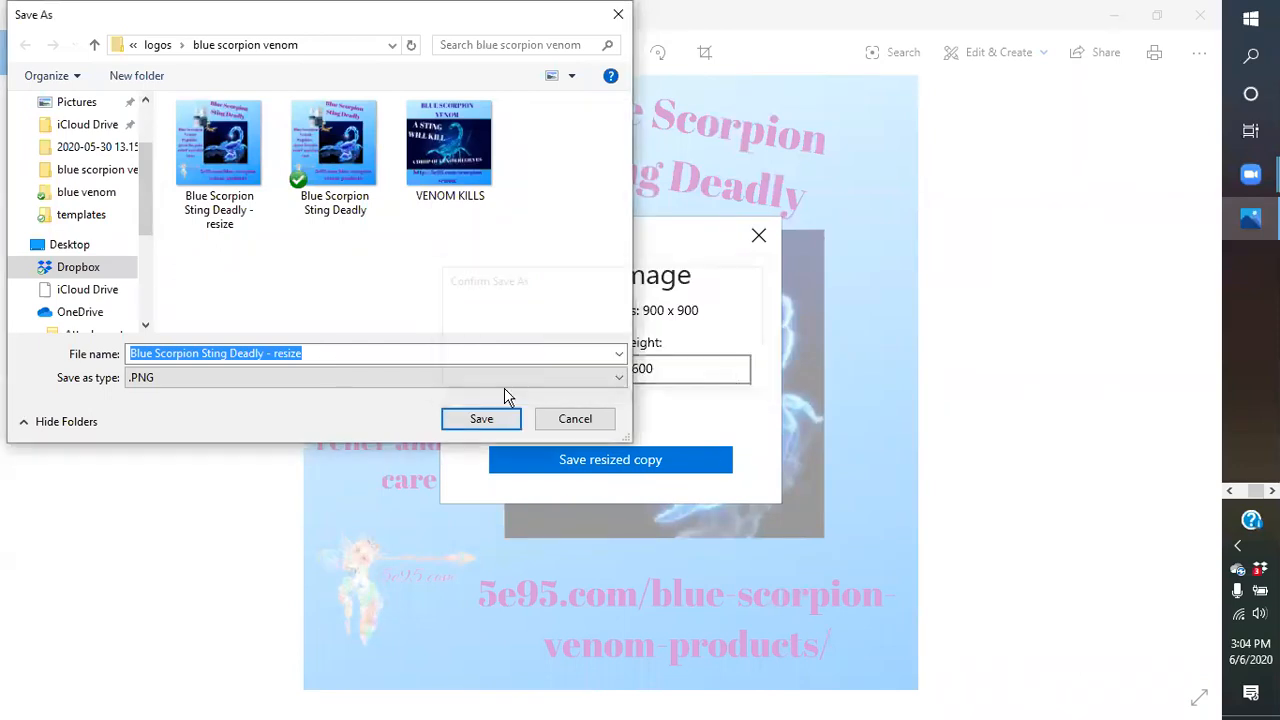
left_click(340, 351)
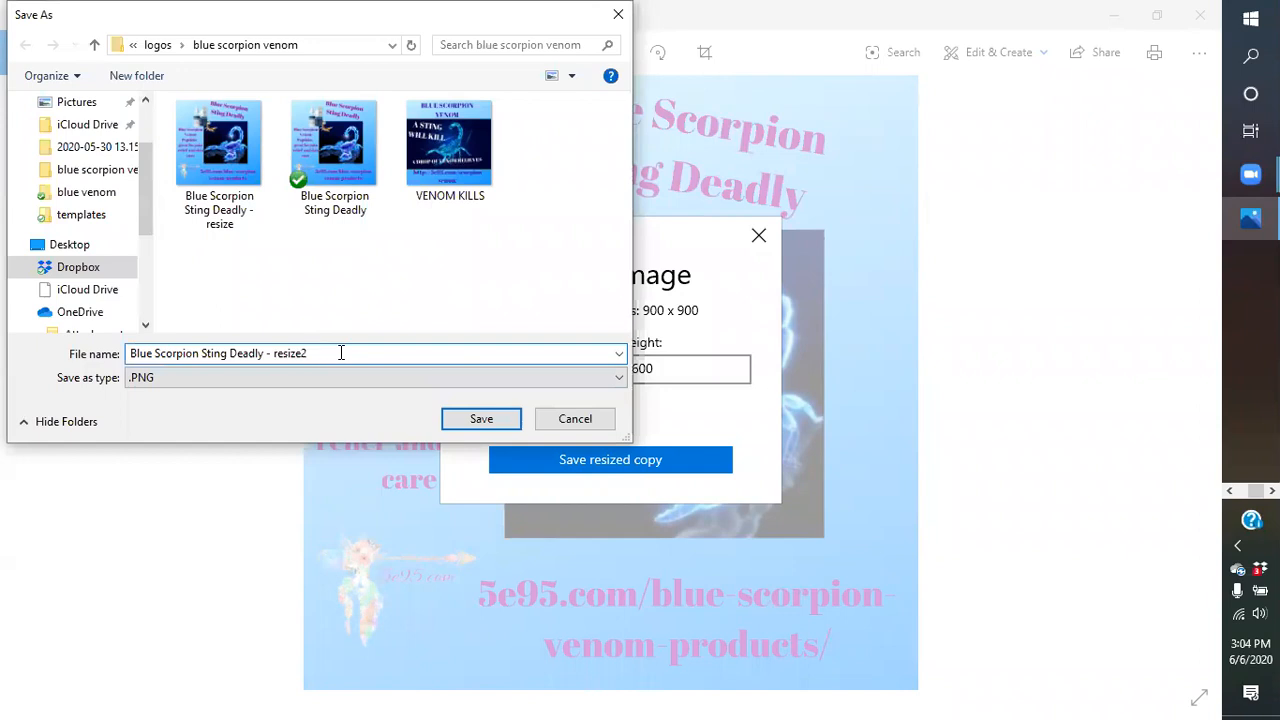
left_click(478, 419)
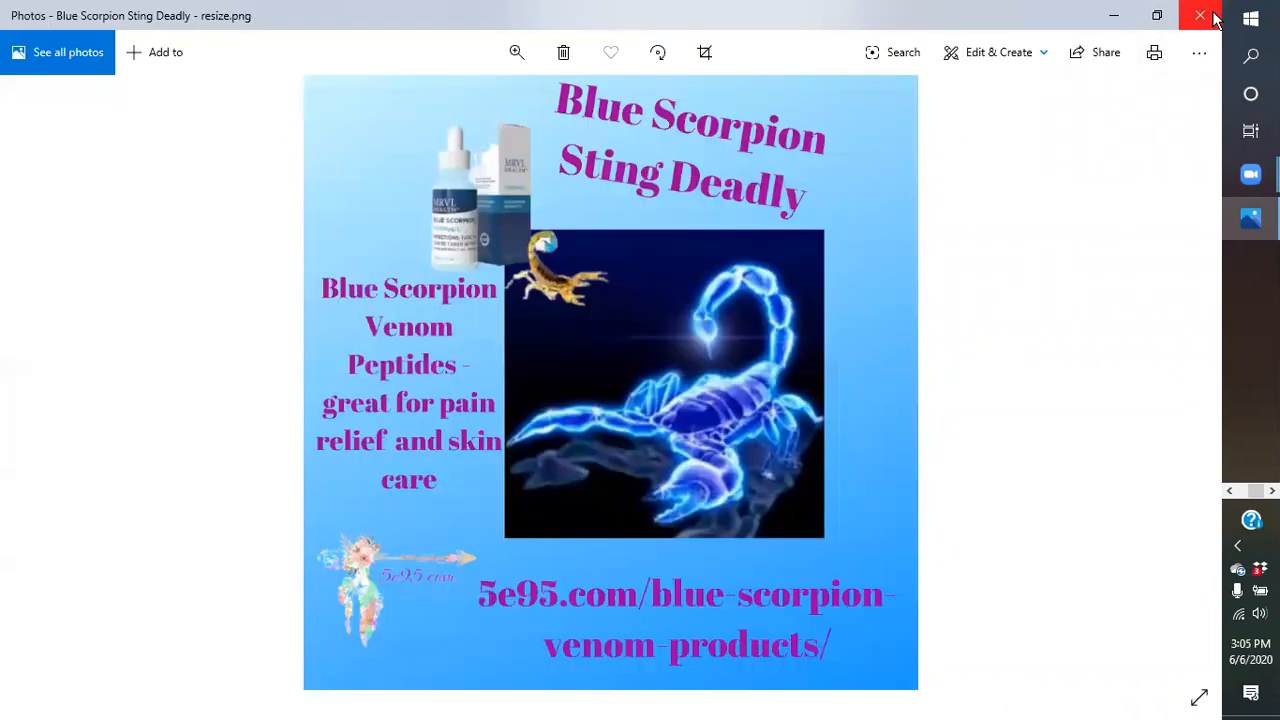
Close Photos, minimize Explorer, and return to Chrome's Ad Image file chooser.
left_click(1200, 15)
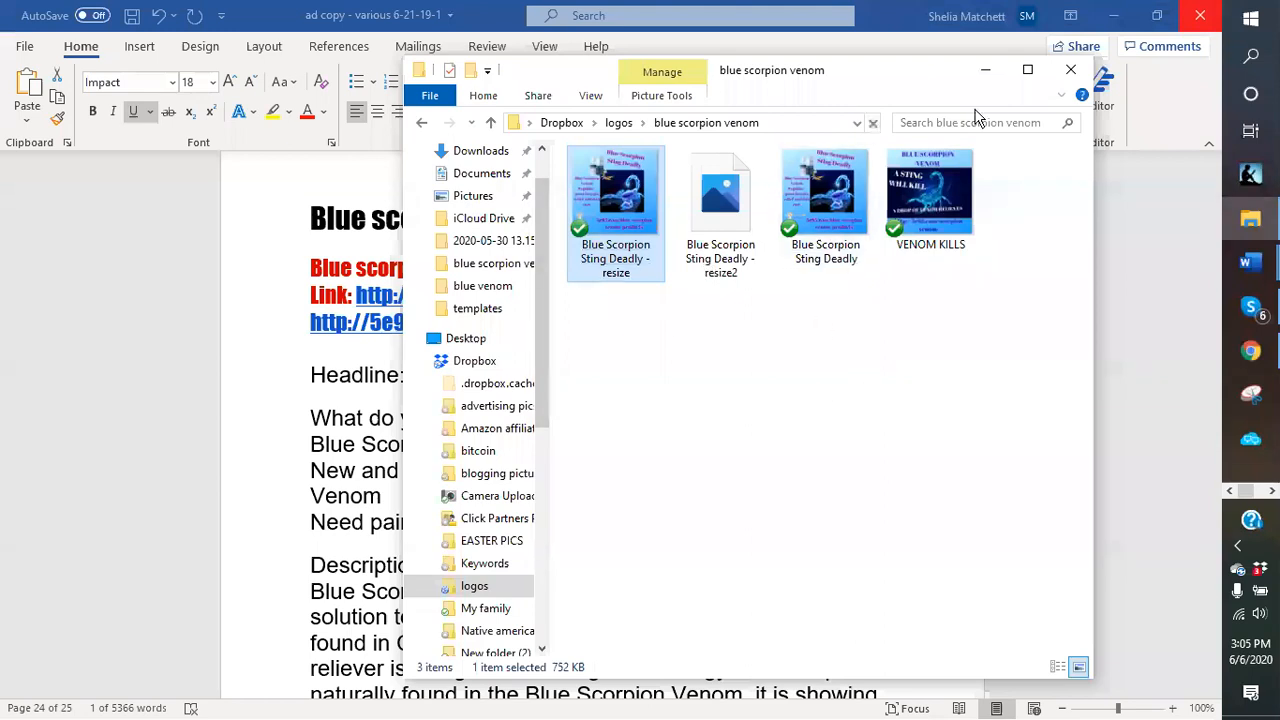
left_click(986, 70)
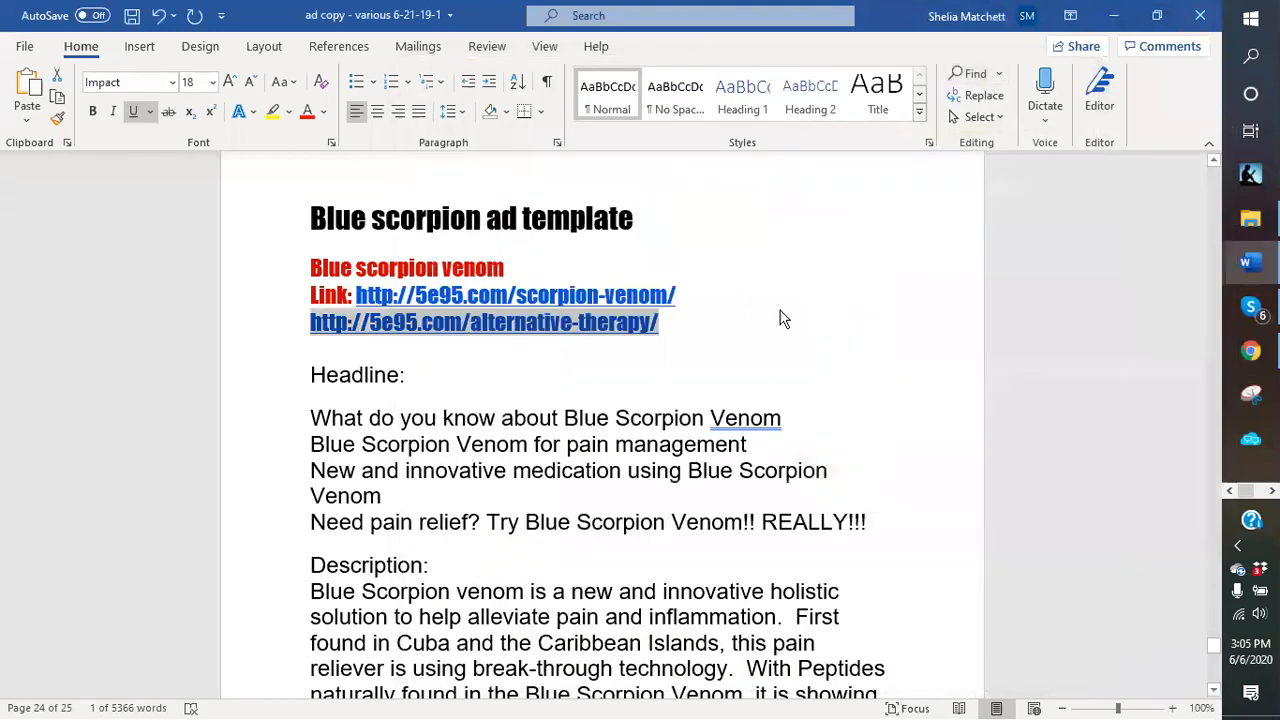
left_click(1250, 350)
left_click(416, 522)
Attach 'Blue Scorpion Sting Deadly - resize2' as the ad image and submit the ad.
double_click(318, 163)
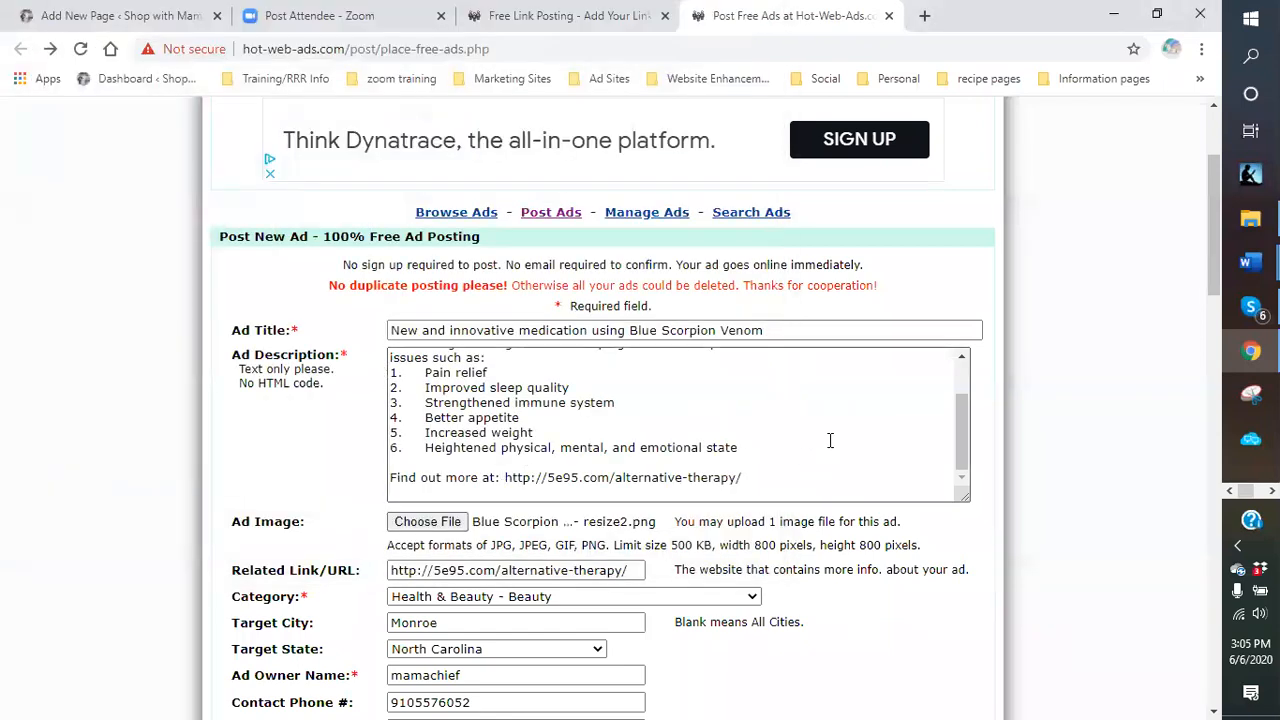
scroll(808, 444, "down", 6)
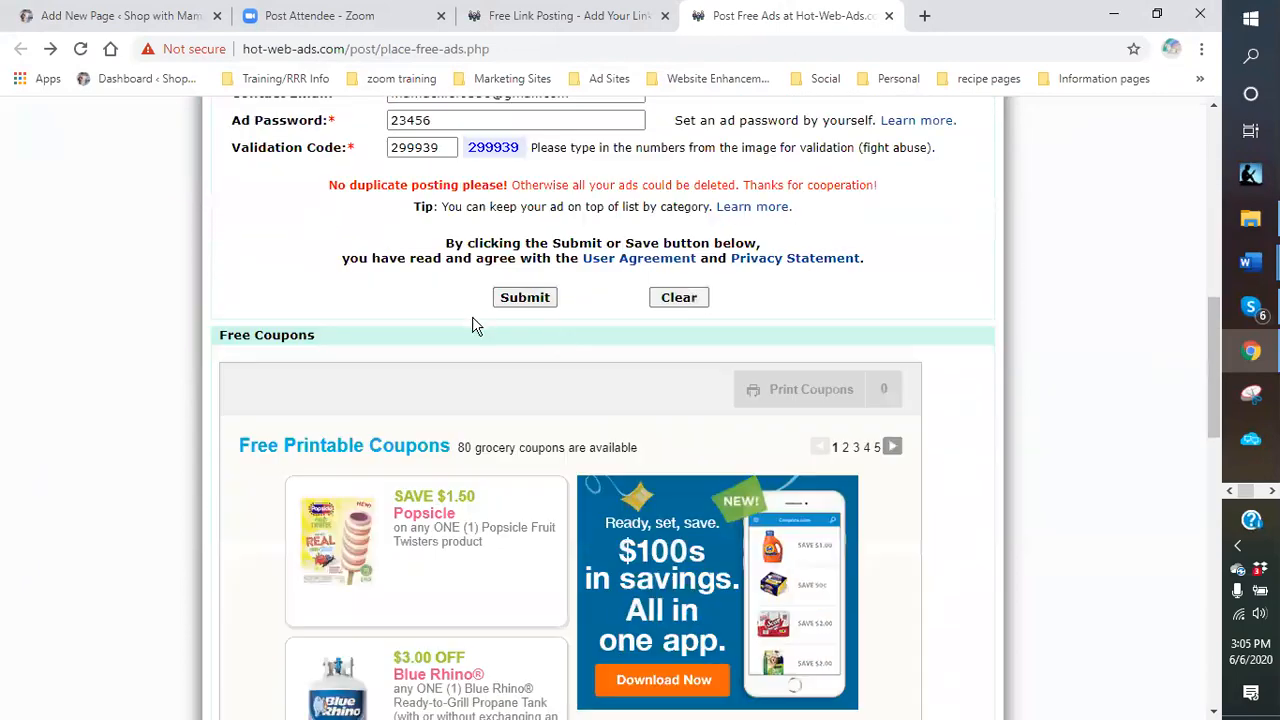
scroll(474, 323, "up", 3)
scroll(480, 280, "down", 2)
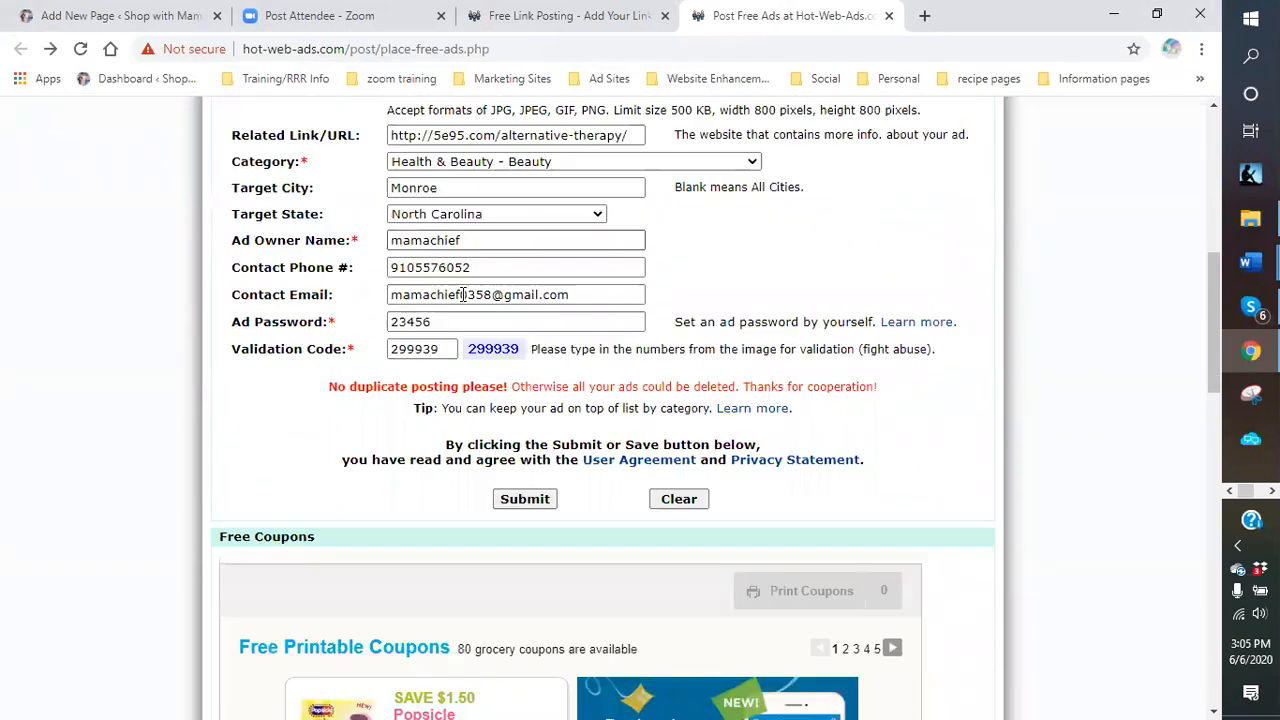
left_click(524, 393)
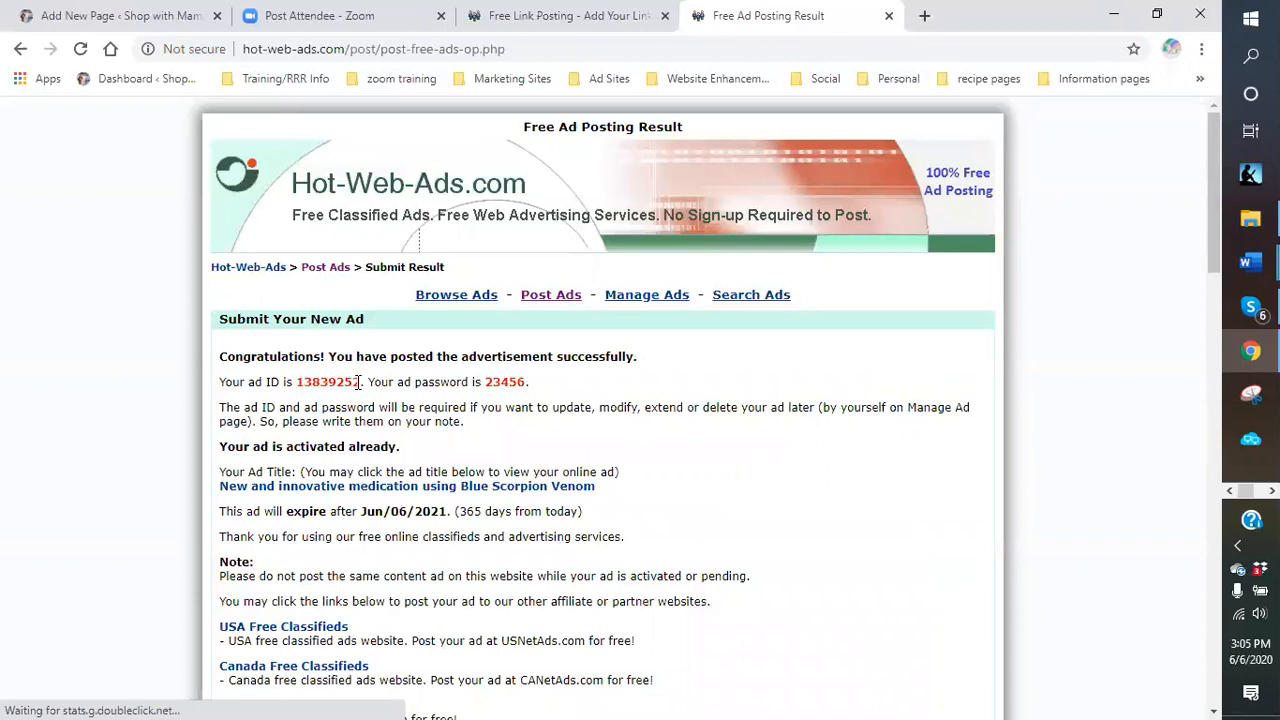
Copy the new ad ID from the confirmation page.
left_click_drag(358, 381, 297, 381)
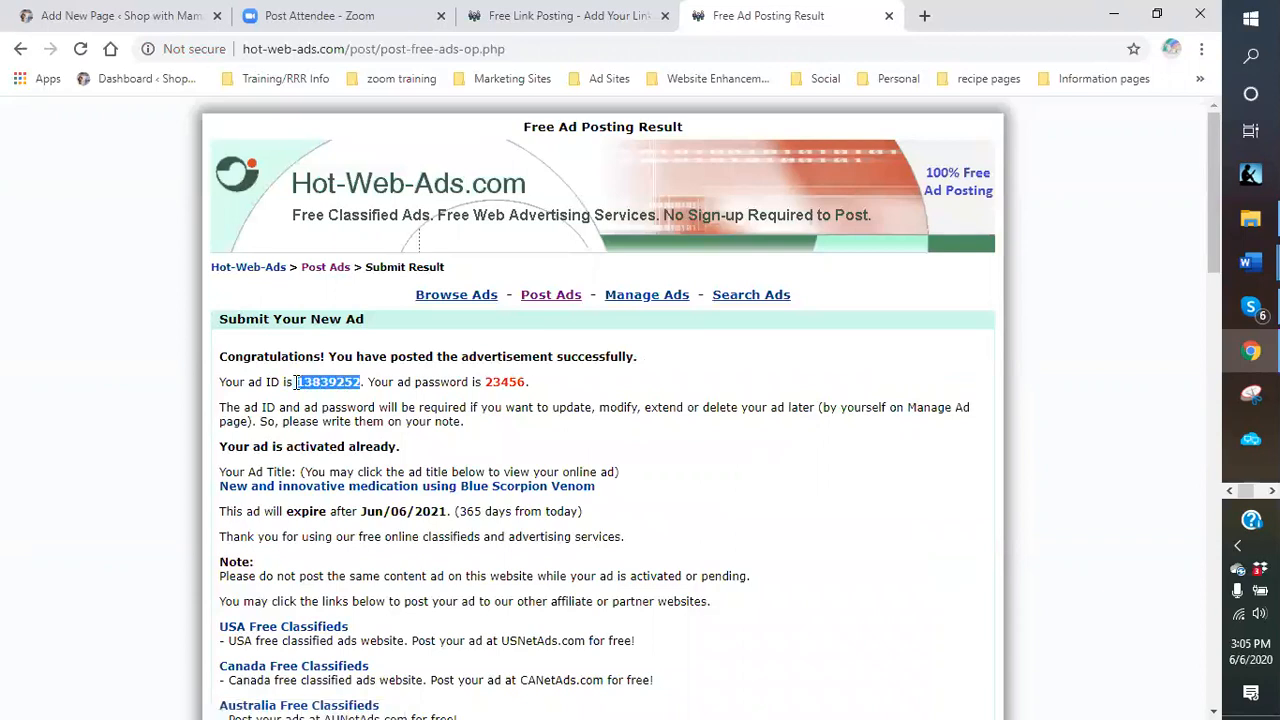
right_click(318, 380)
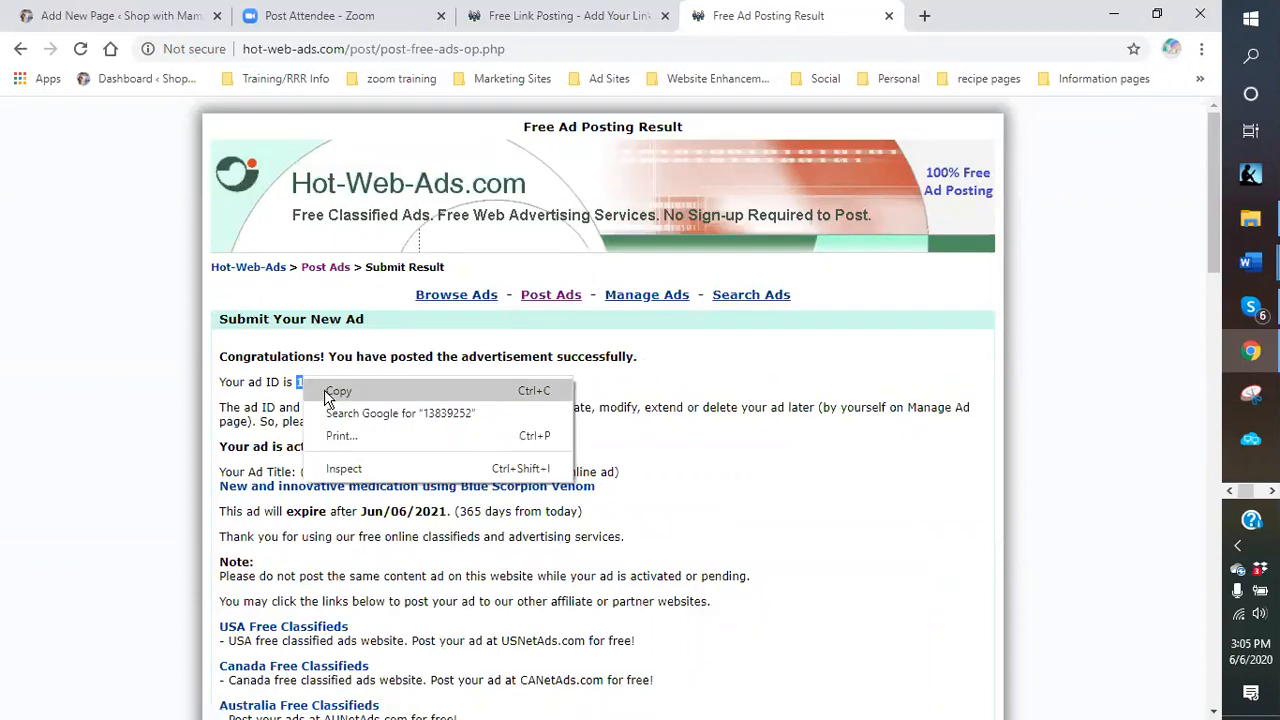
left_click(324, 391)
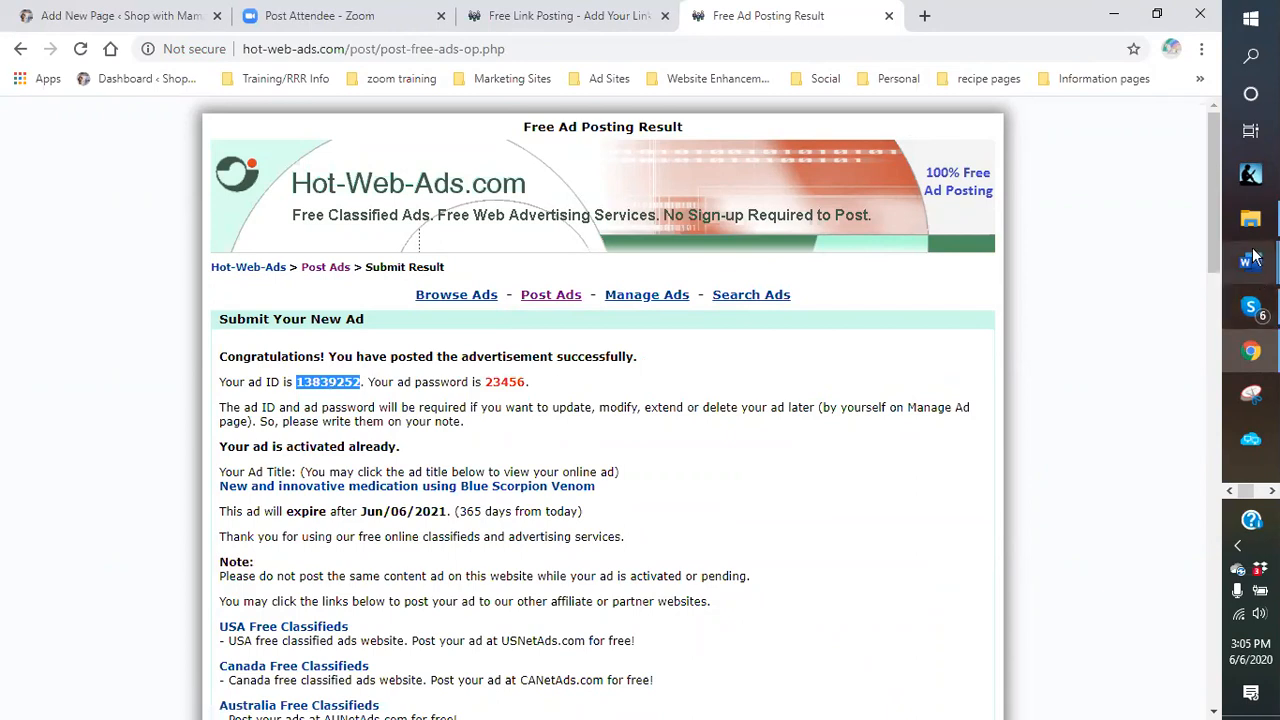
mouse_move(1250, 262)
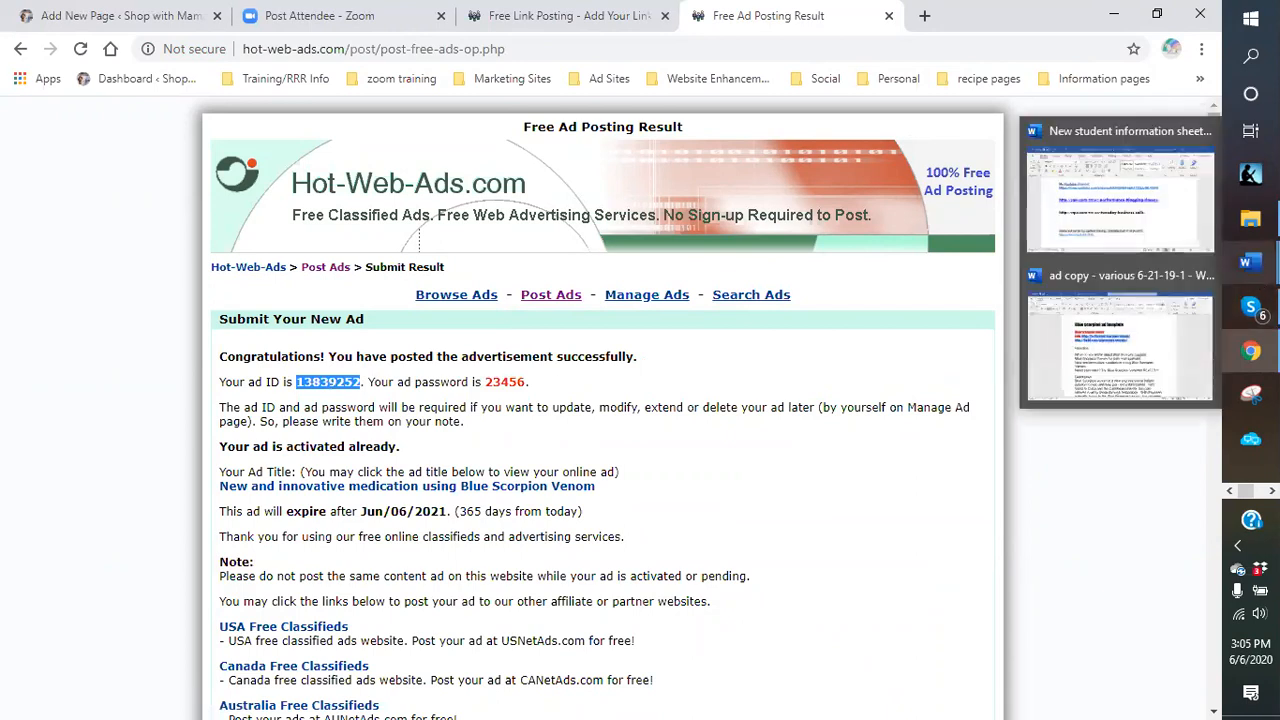
Open the 'ad spreadsheet' workbook in Excel from File Explorer's Dropbox > templates folder.
left_click(1250, 218)
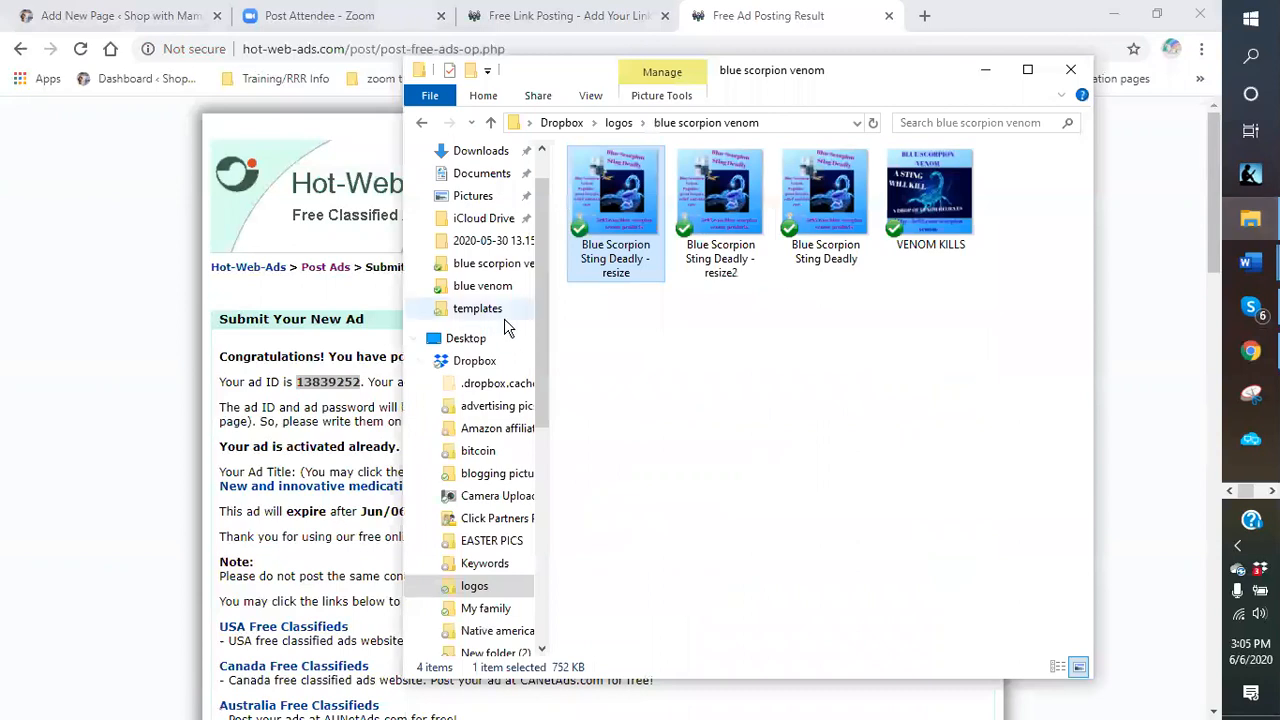
left_click(488, 310)
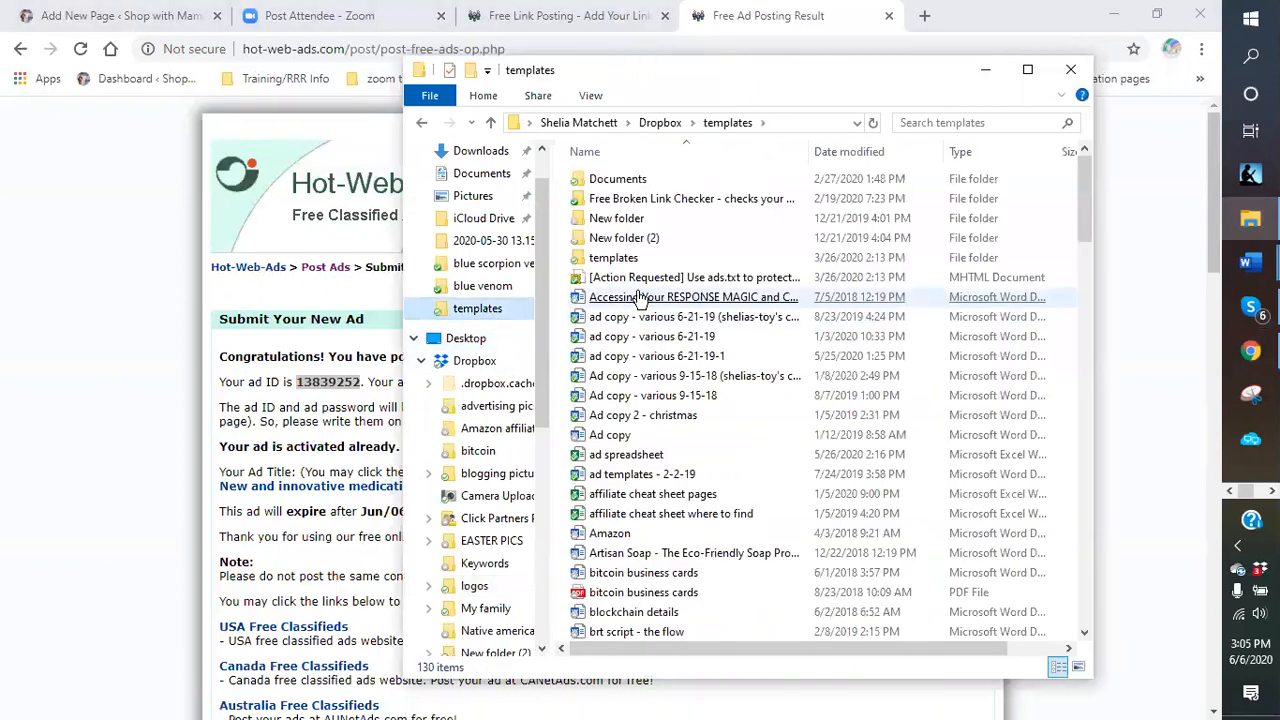
scroll(688, 300, "down", 1)
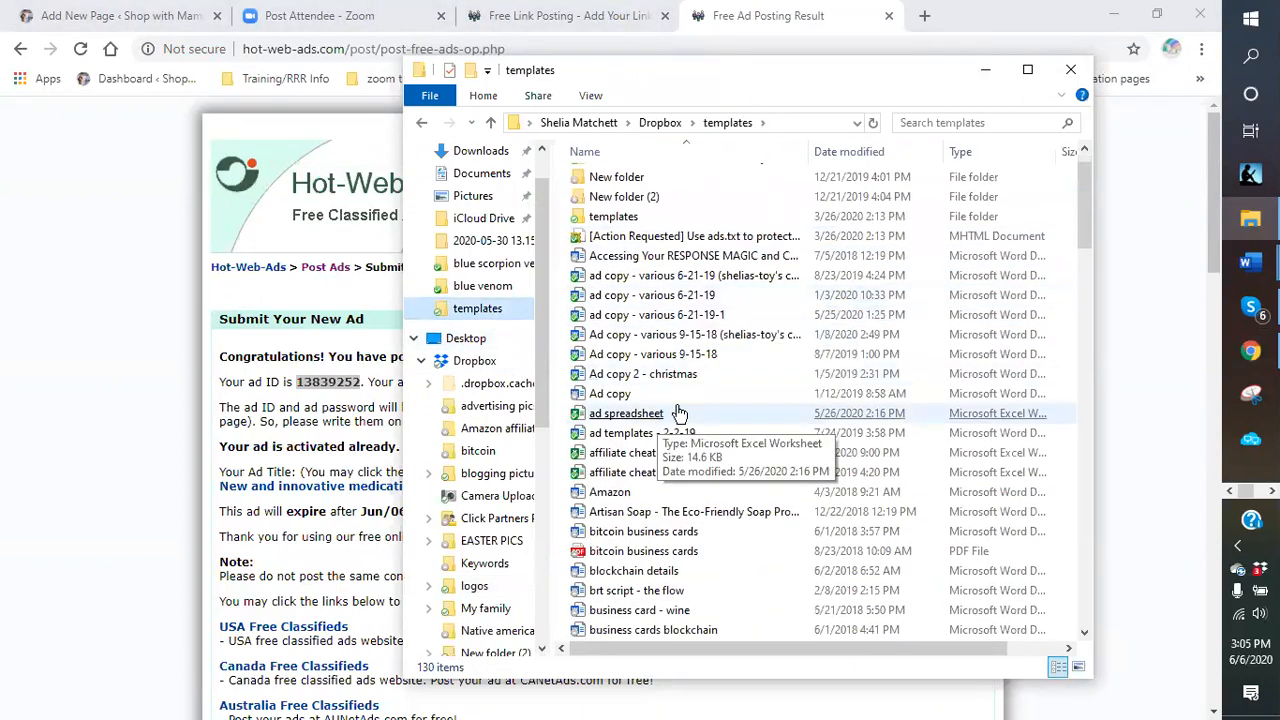
left_click(692, 382)
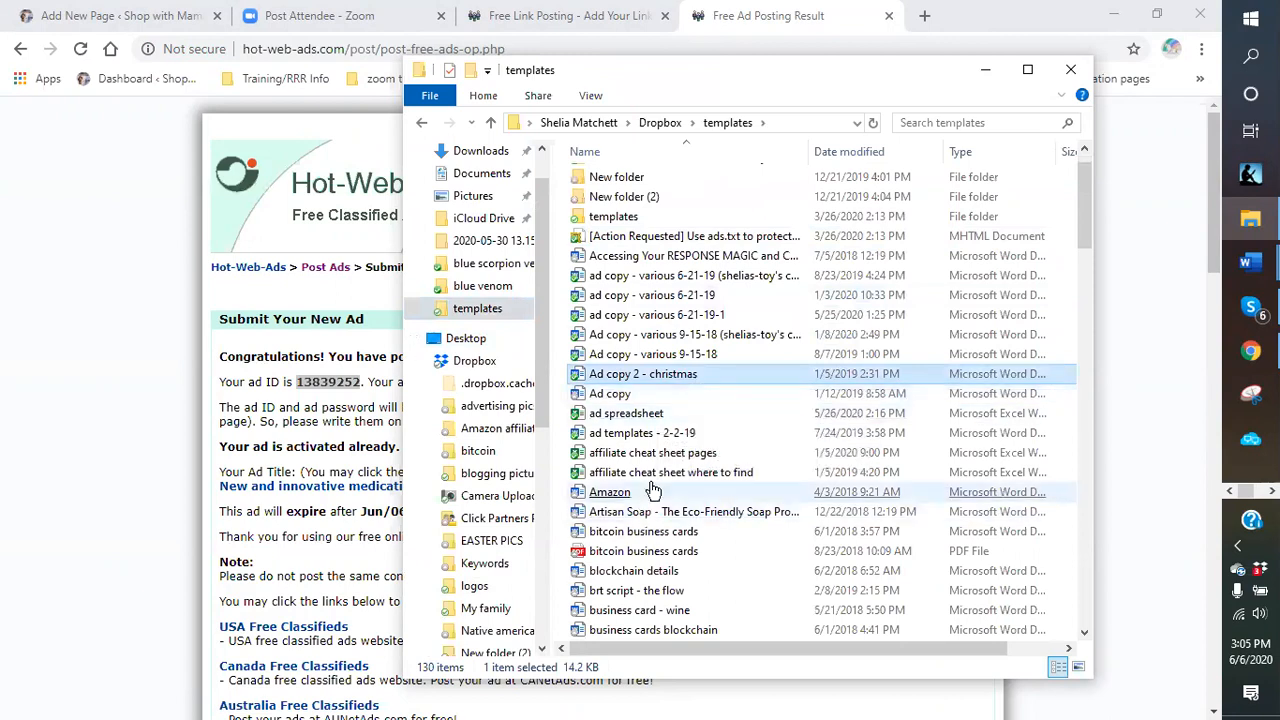
left_click(632, 436)
left_click(618, 416)
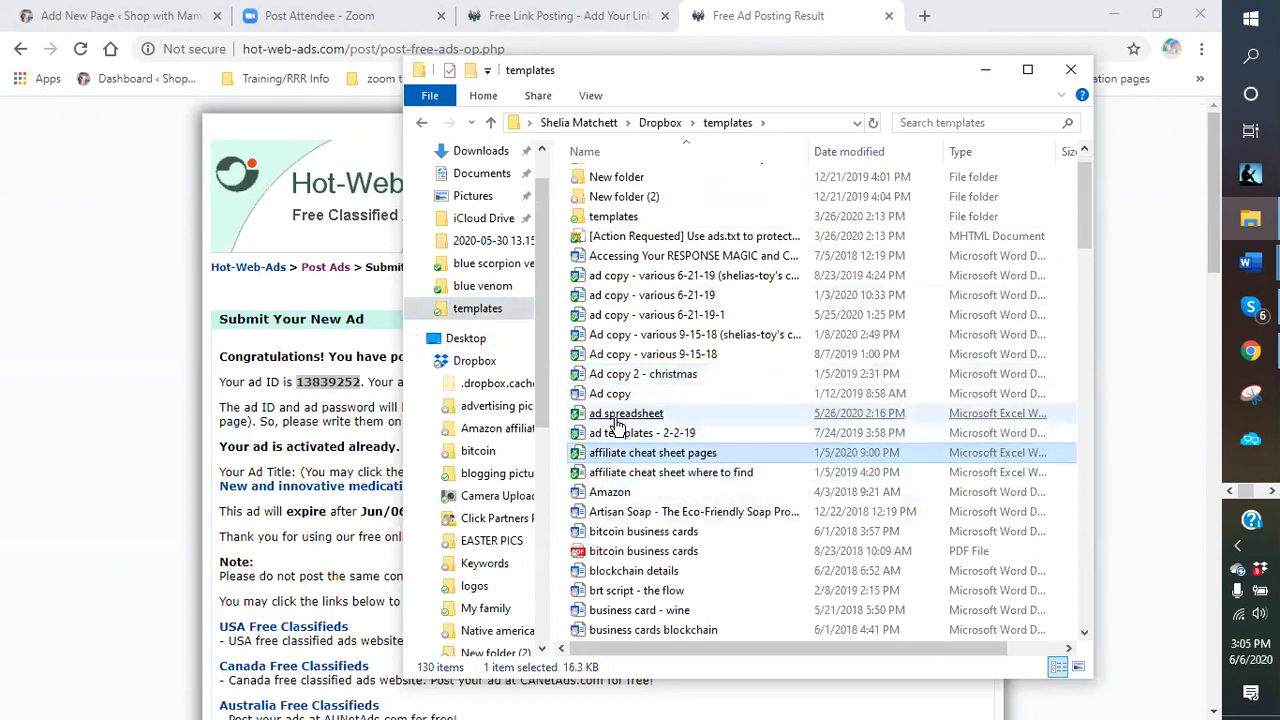
double_click(616, 418)
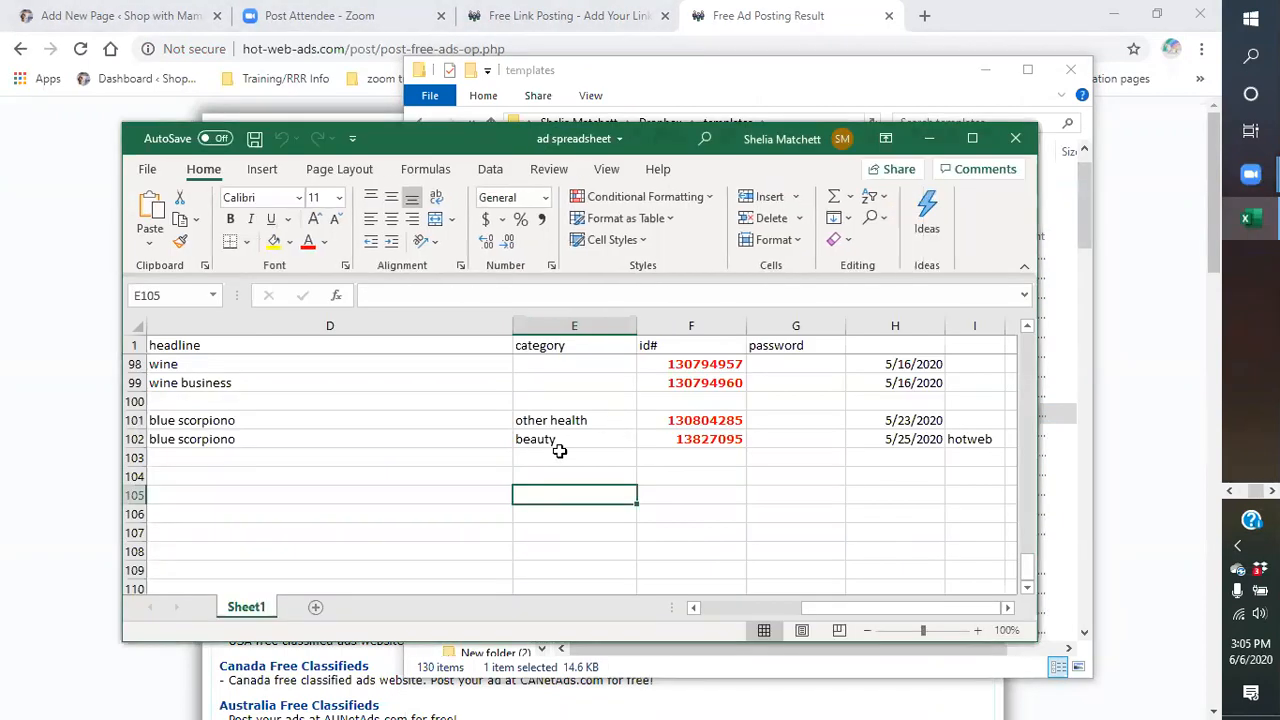
Log row 104: 'blue scorpio' headline, hotweb, beauty category, pasted ad ID, date 6/6/2020.
left_click(169, 477)
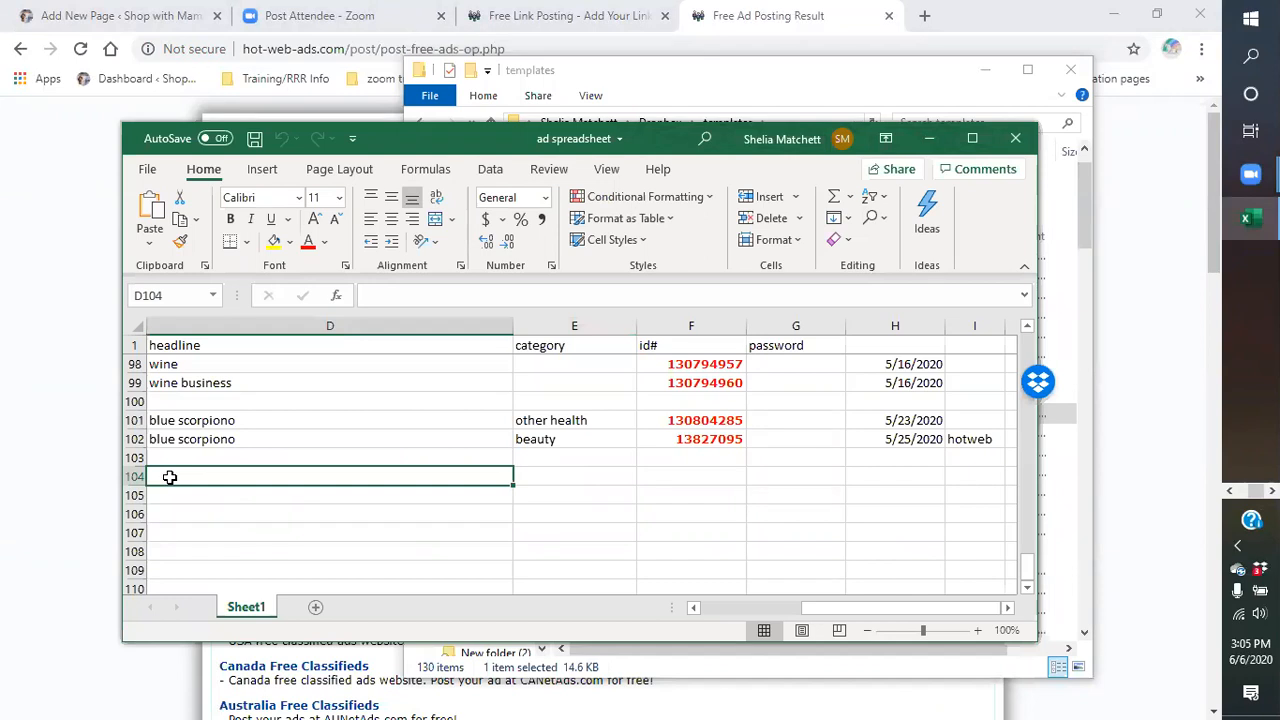
type("blue scorpion -")
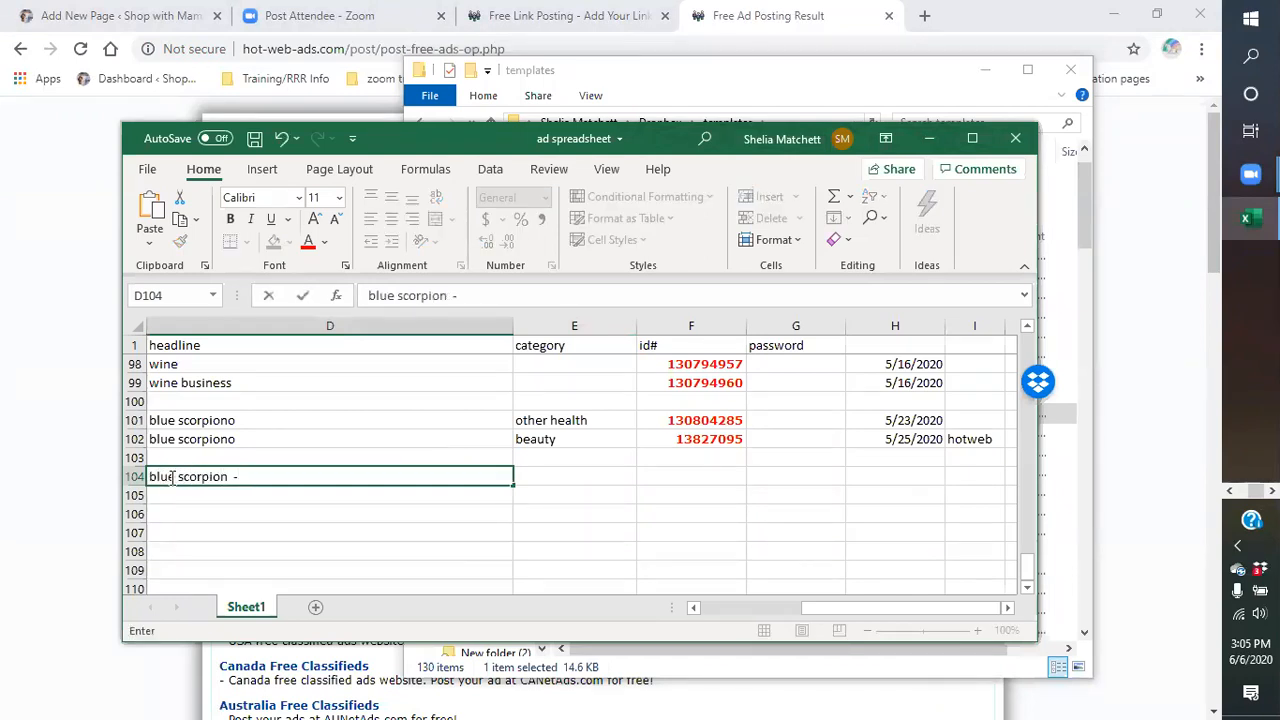
left_click(966, 481)
type("hotweb")
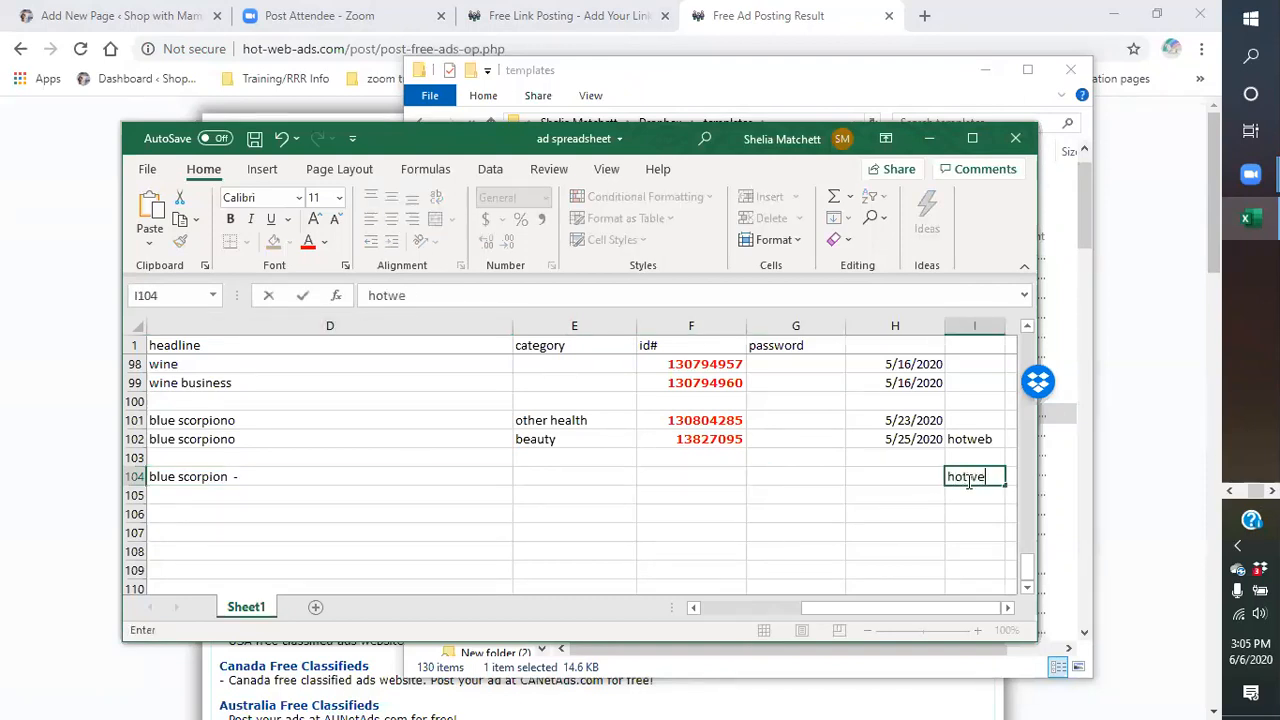
left_click(552, 472)
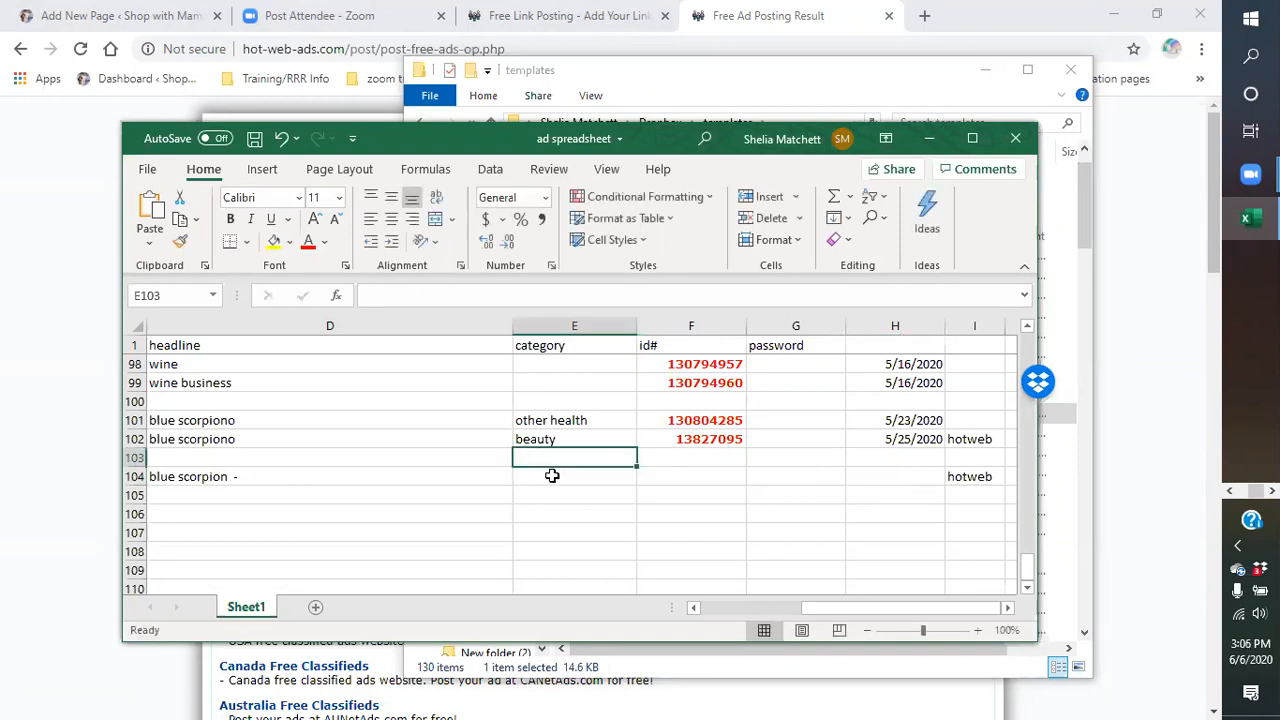
type("beau")
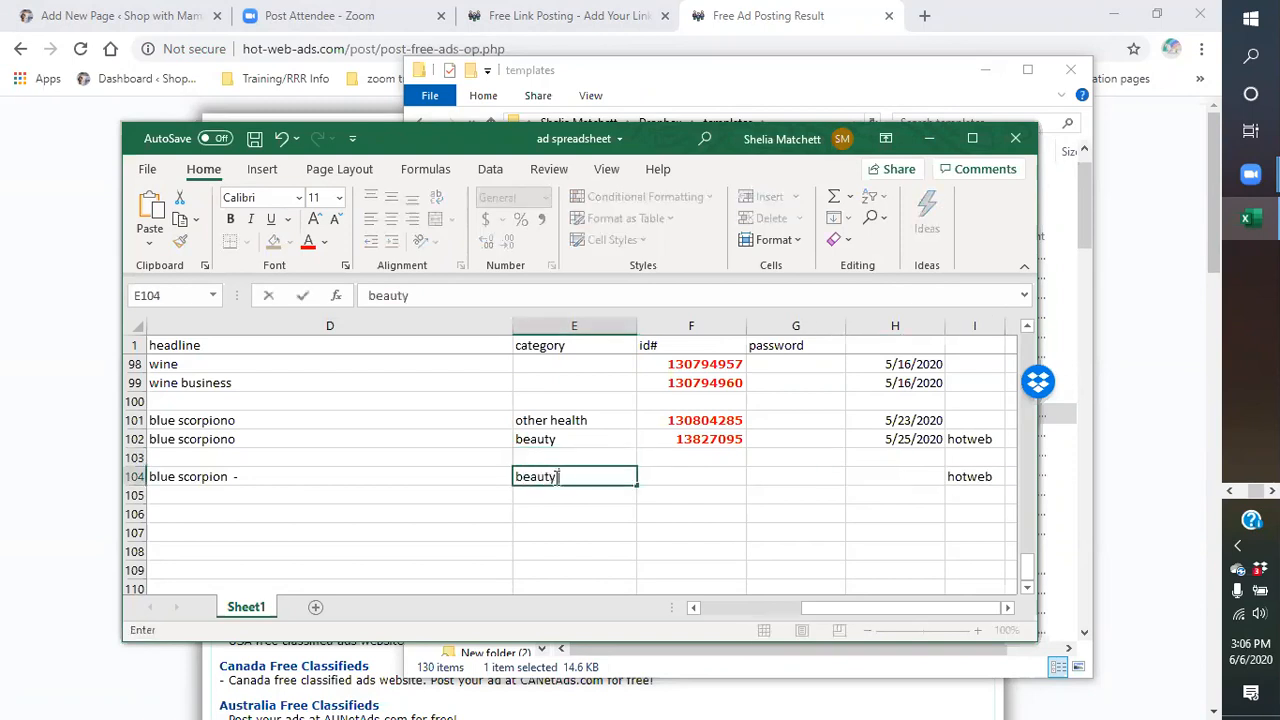
type("ty")
right_click(697, 474)
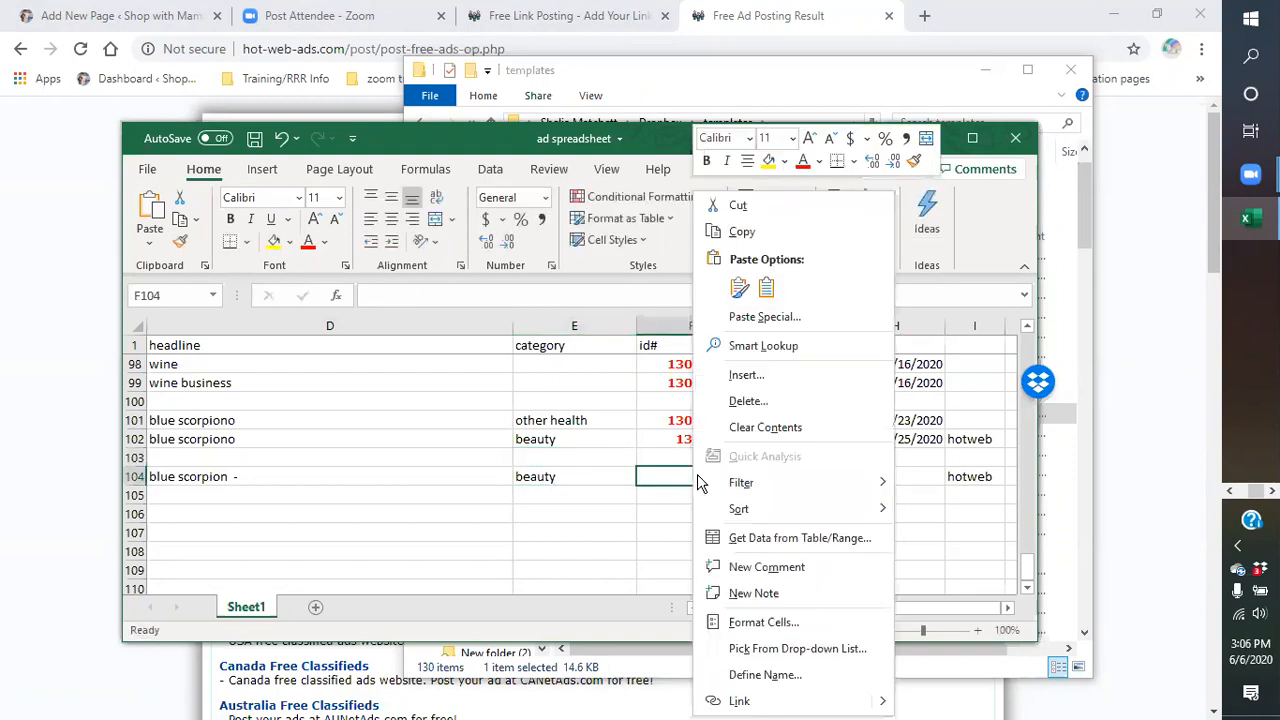
left_click(738, 296)
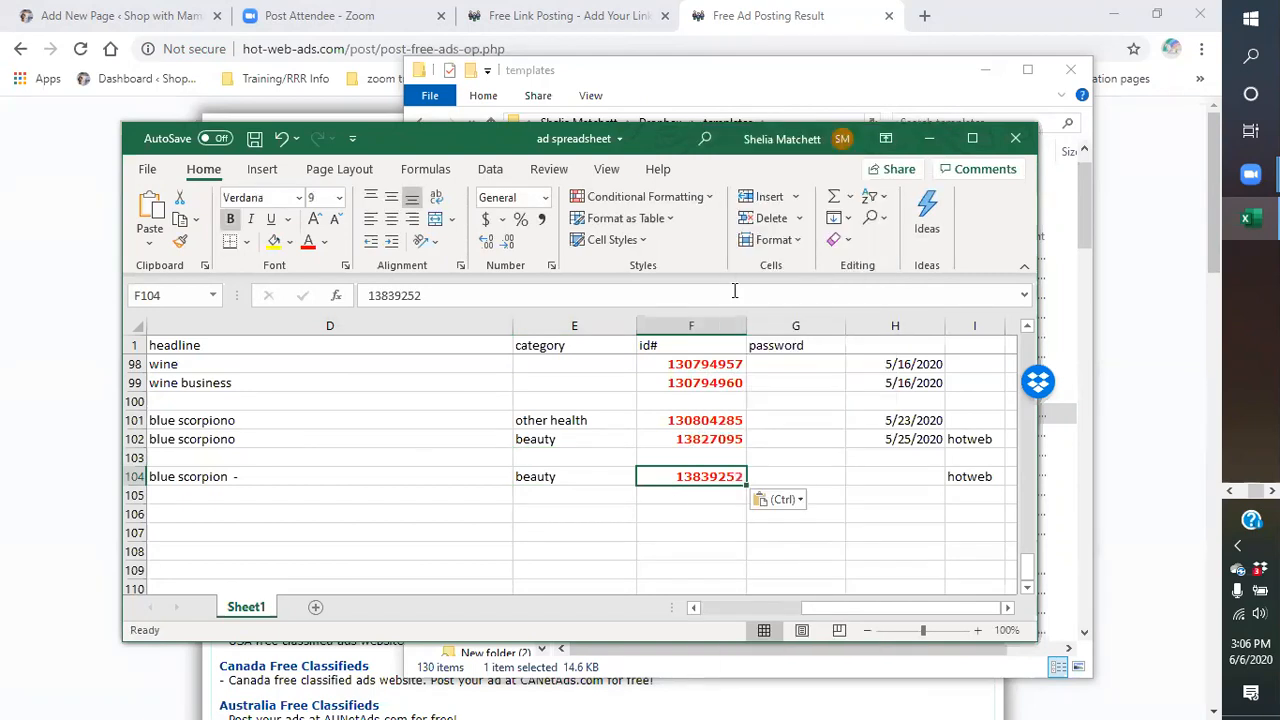
left_click(882, 477)
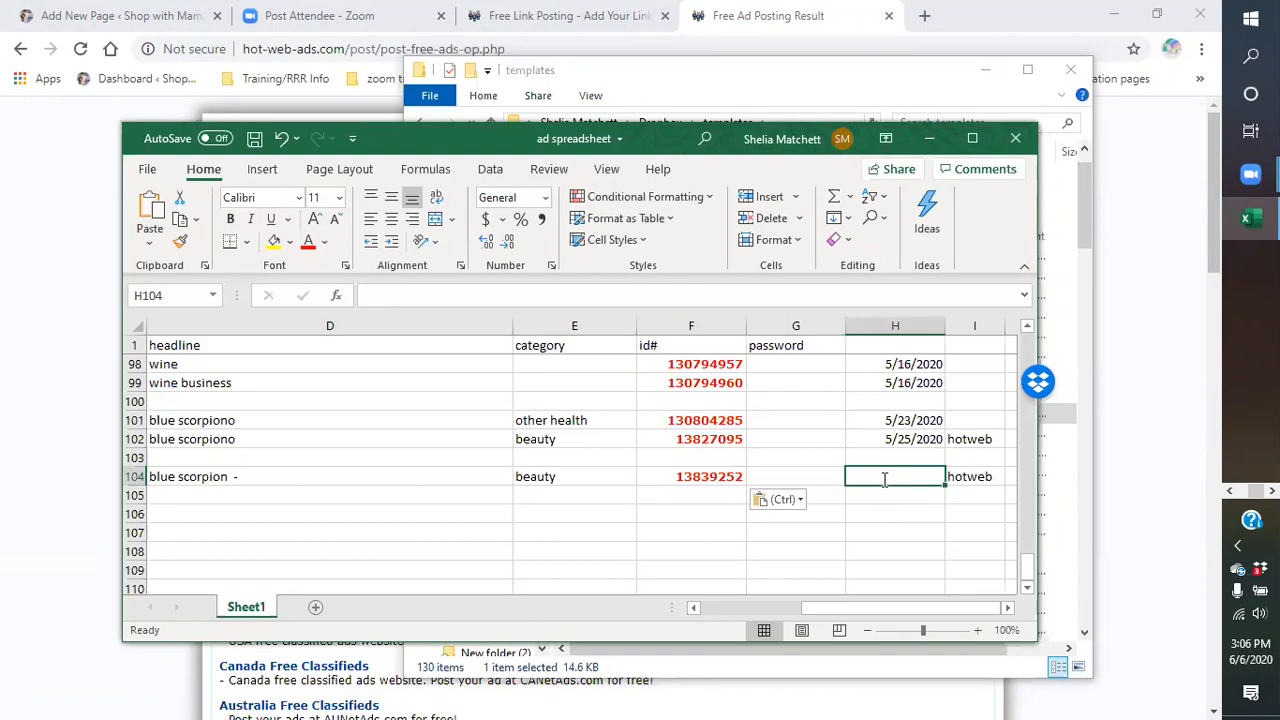
type("6/6/20")
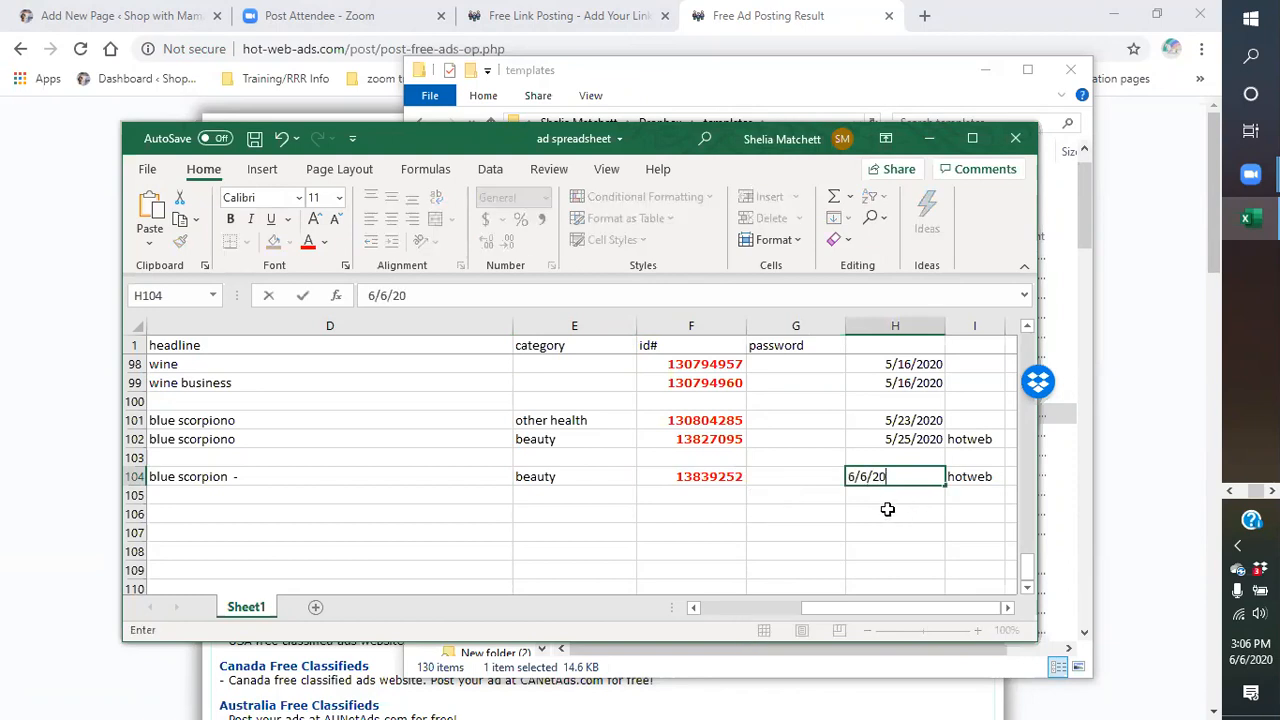
left_click(878, 514)
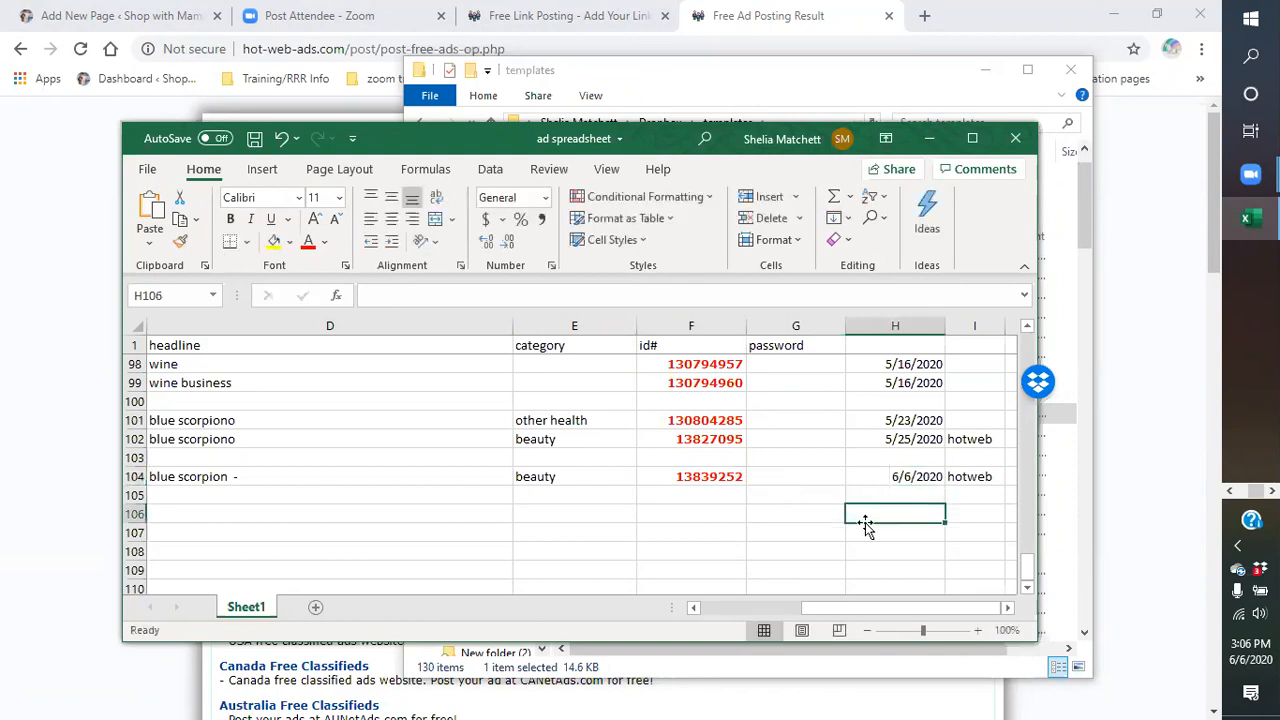
Review the spreadsheet, then minimize Excel and File Explorer to reveal the posting result page.
scroll(745, 518, "up", 2)
scroll(745, 518, "up", 6)
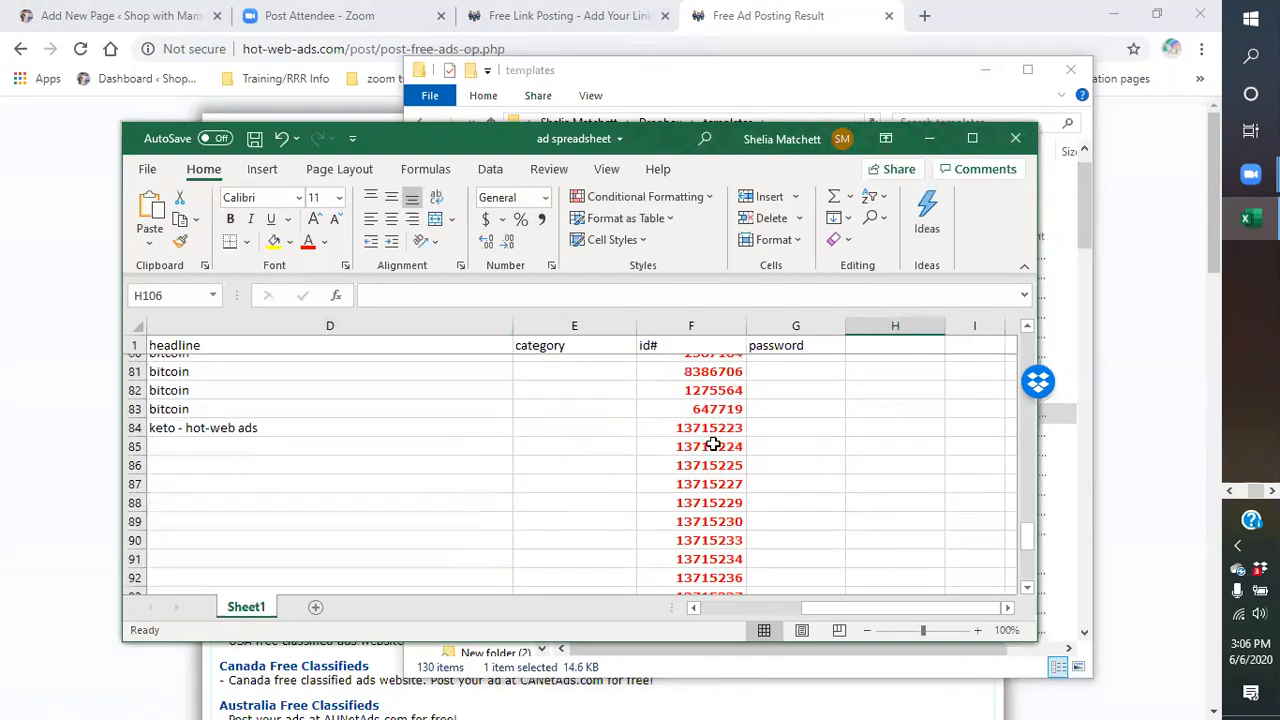
scroll(713, 444, "down", 1)
scroll(713, 444, "down", 3)
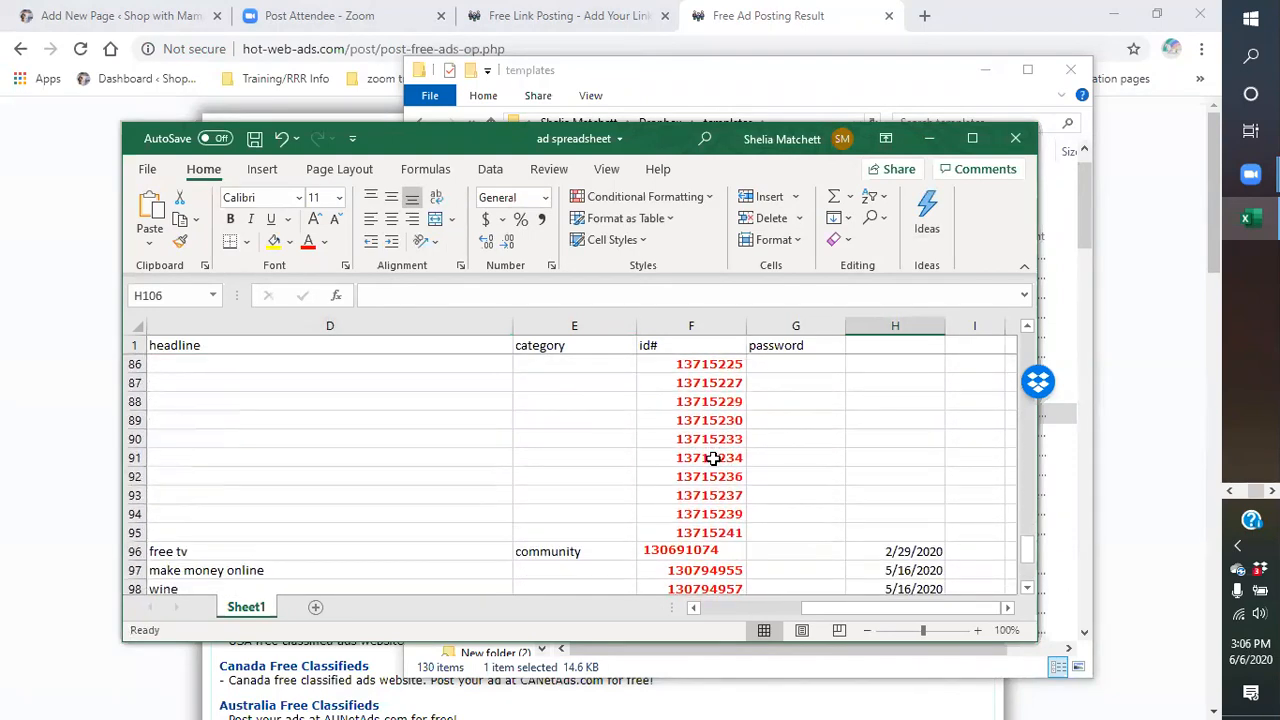
scroll(306, 457, "up", 2)
scroll(700, 470, "up", 2)
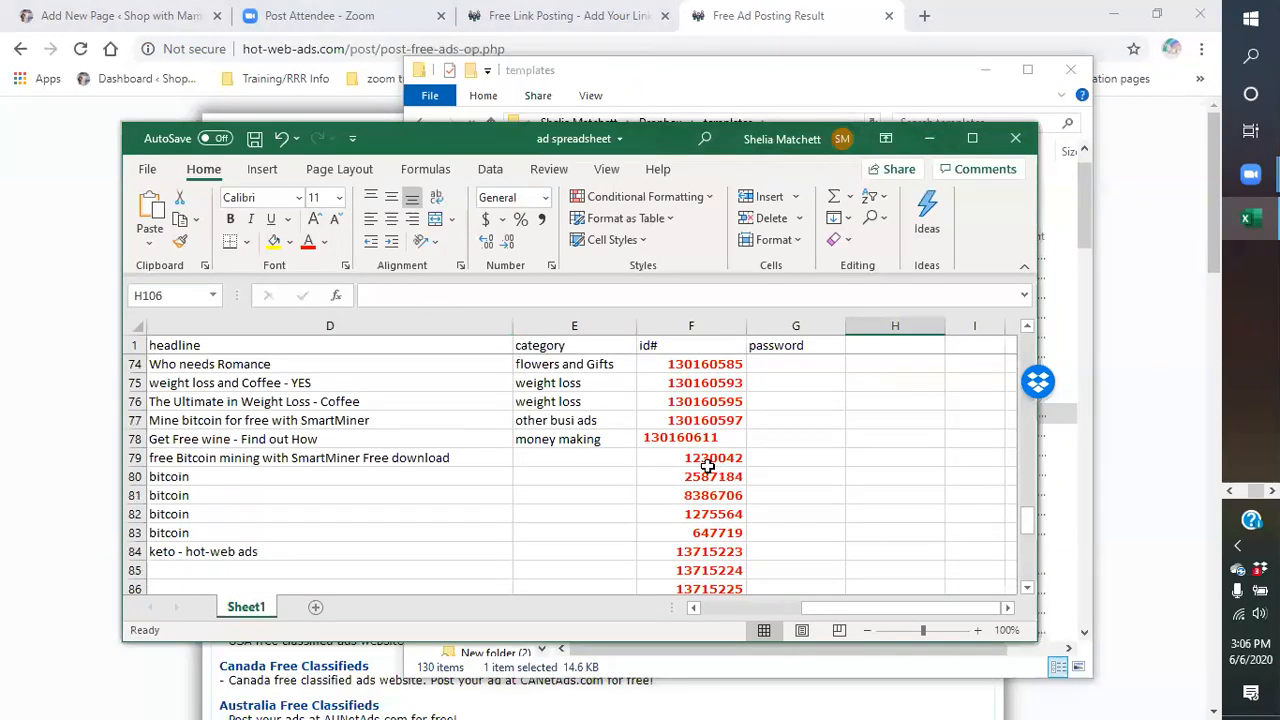
scroll(719, 483, "up", 8)
scroll(724, 492, "up", 6)
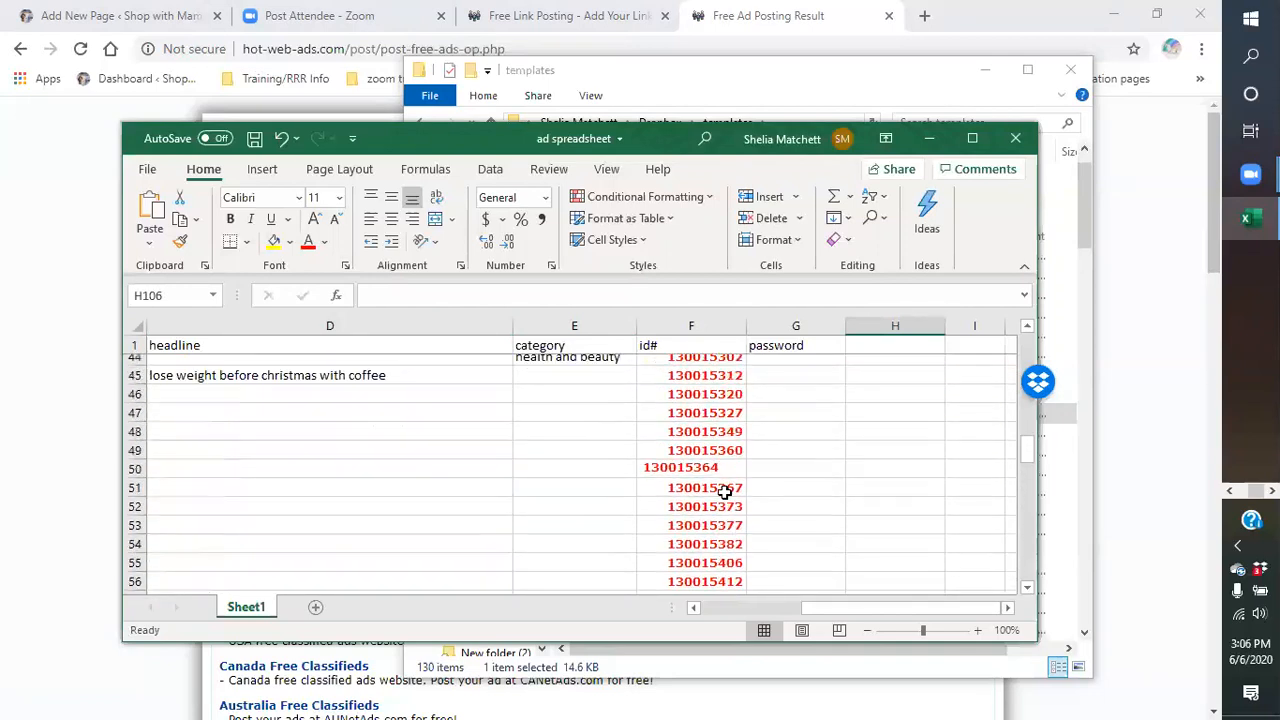
scroll(724, 492, "up", 3)
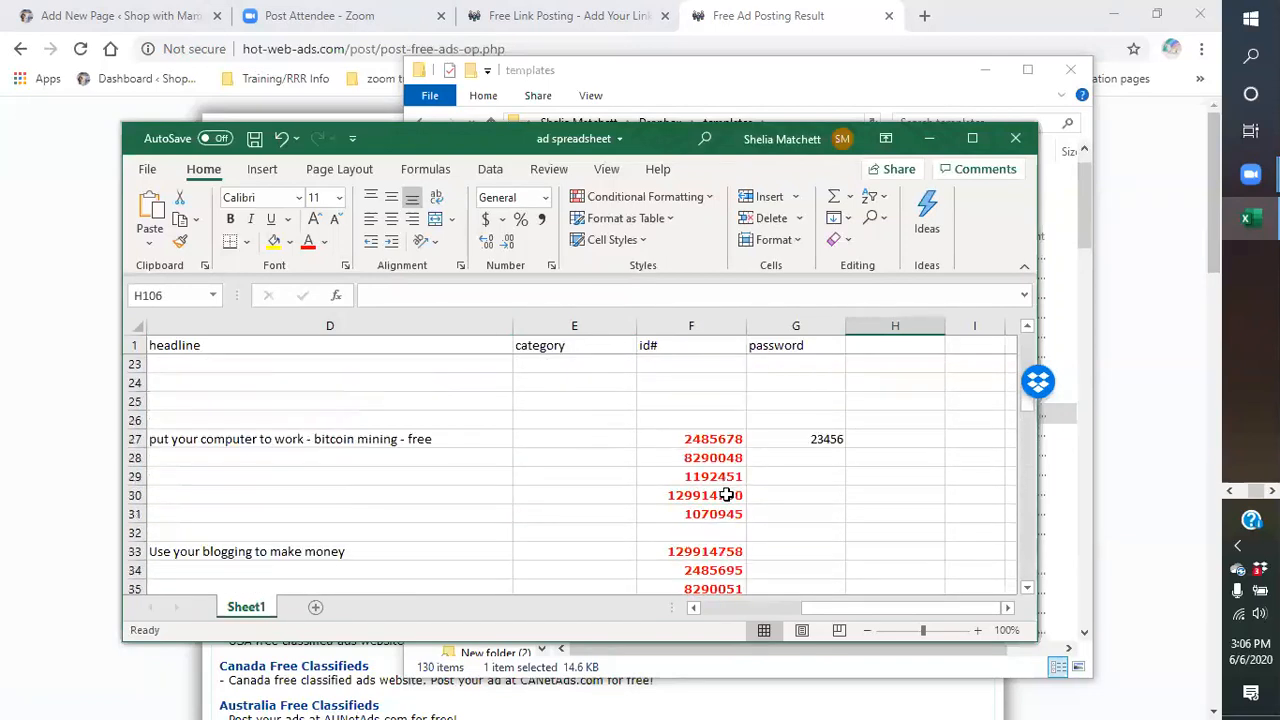
scroll(727, 495, "up", 5)
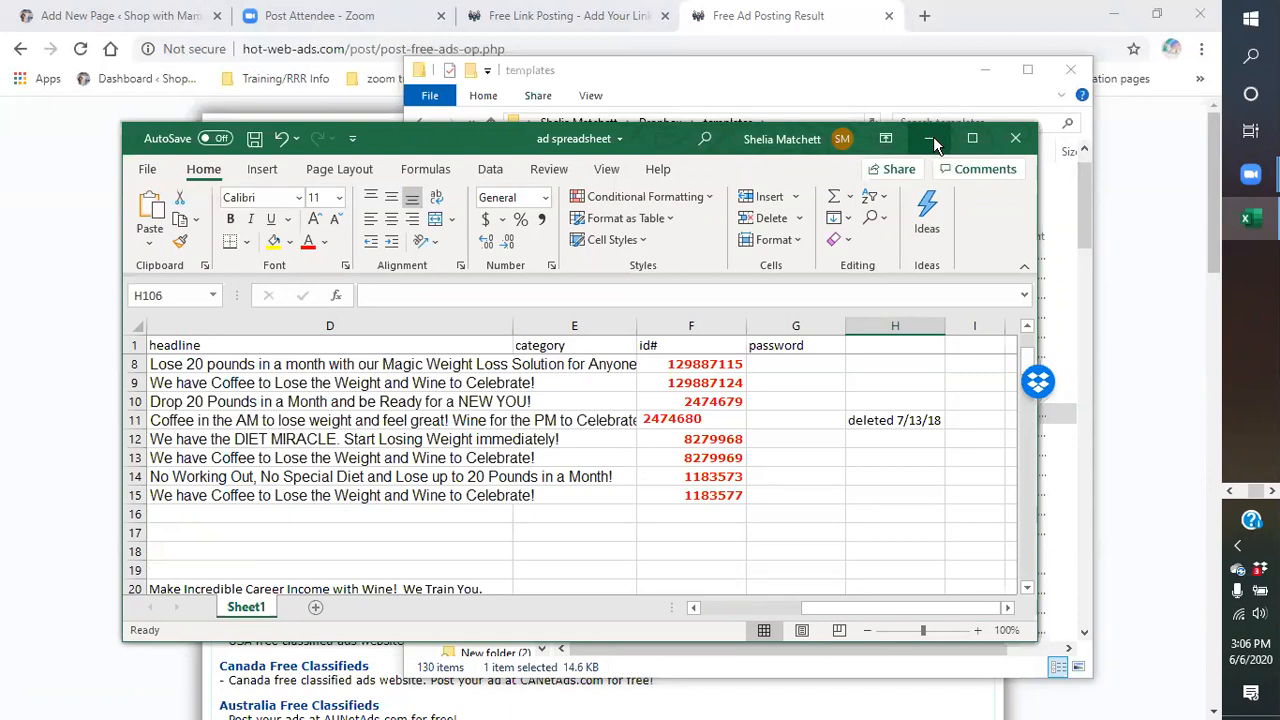
left_click(930, 139)
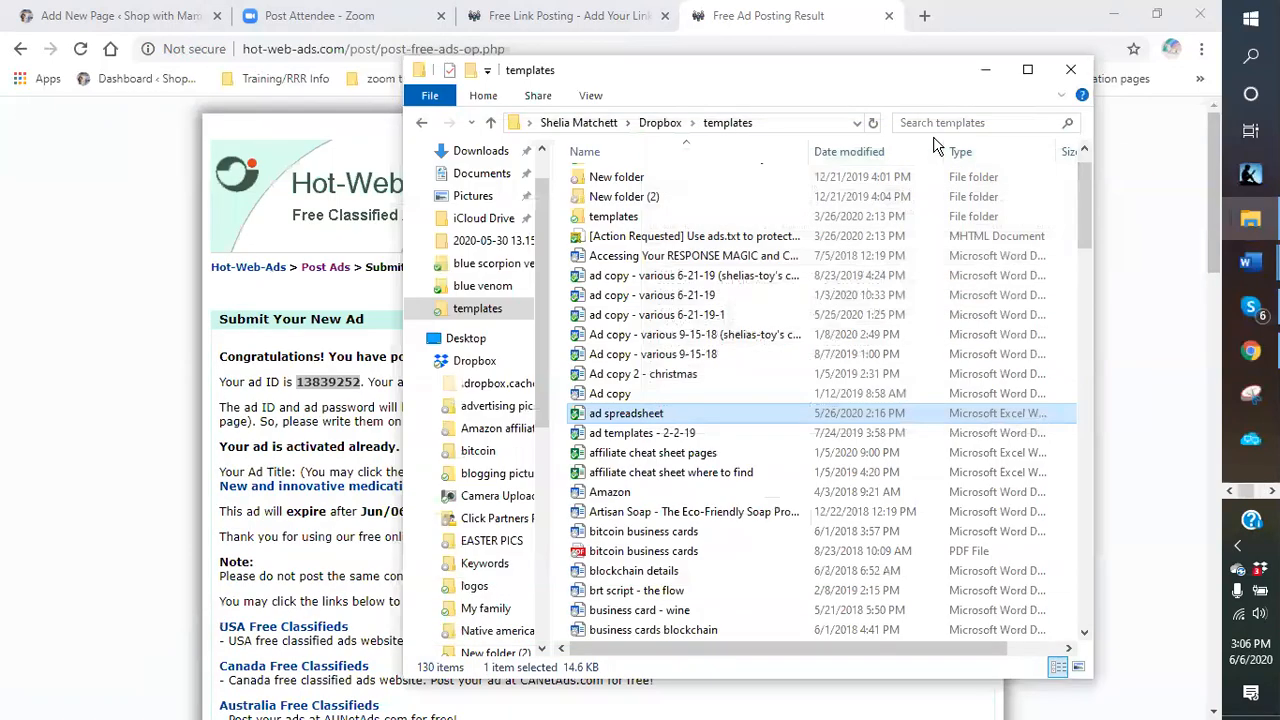
left_click(986, 78)
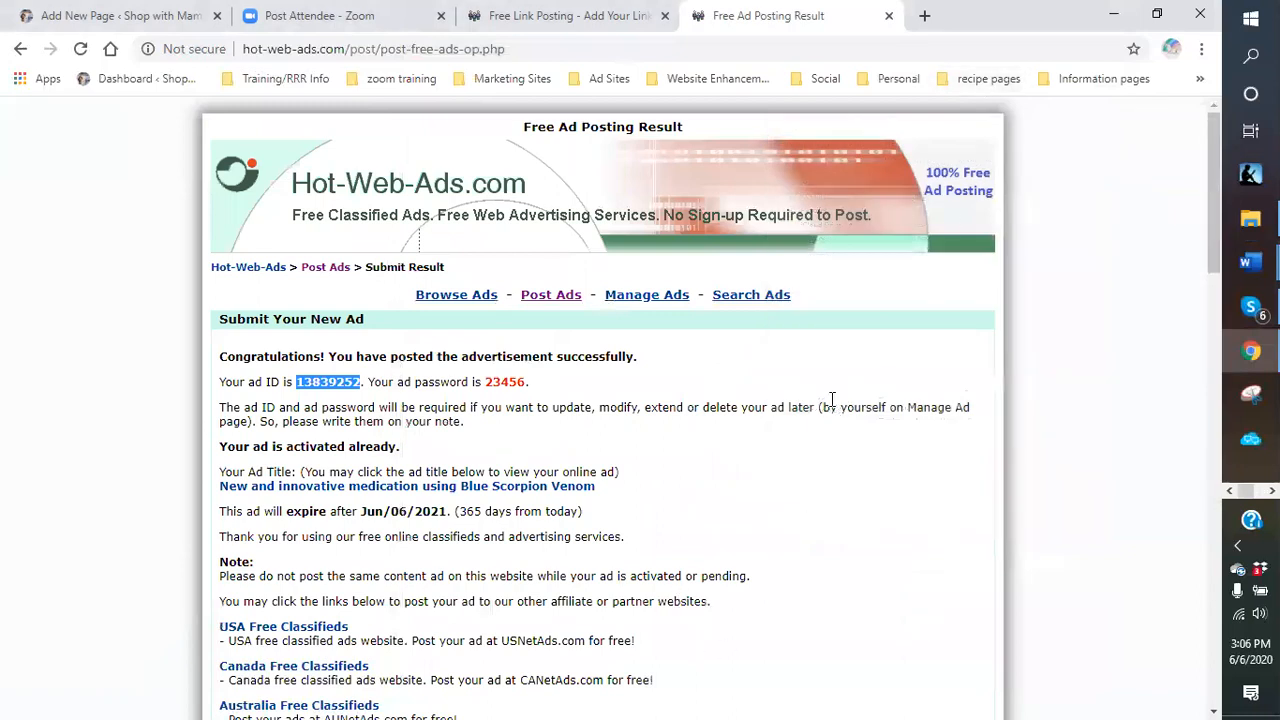
scroll(829, 400, "down", 2)
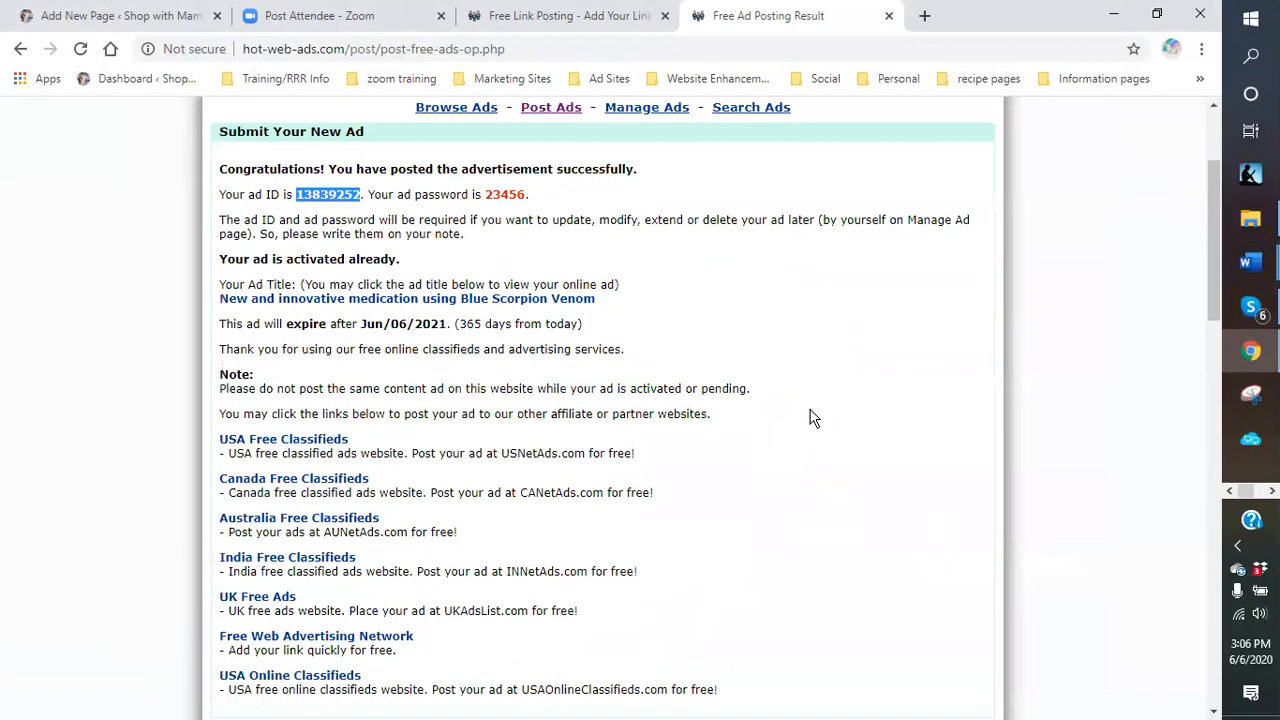
Open the posted ad from its title link and scroll through the Health & Beauty > Beauty listing.
left_click(294, 303)
scroll(866, 465, "down", 3)
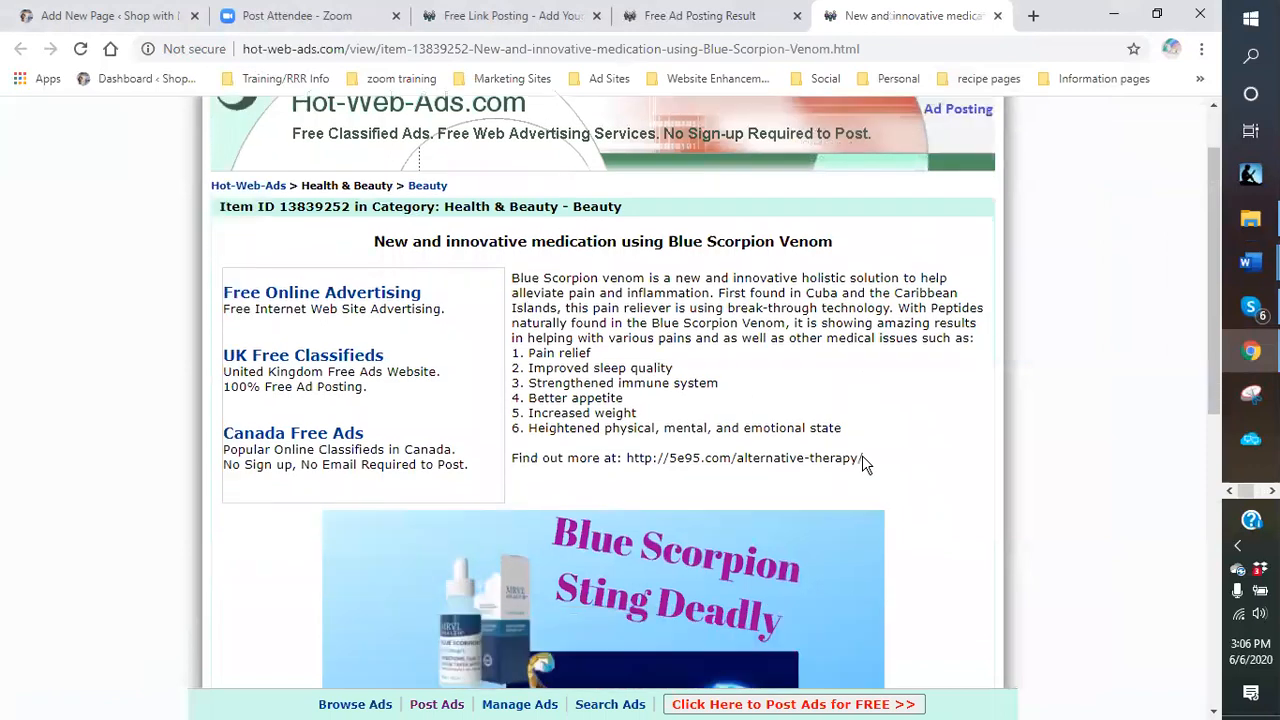
scroll(920, 455, "down", 3)
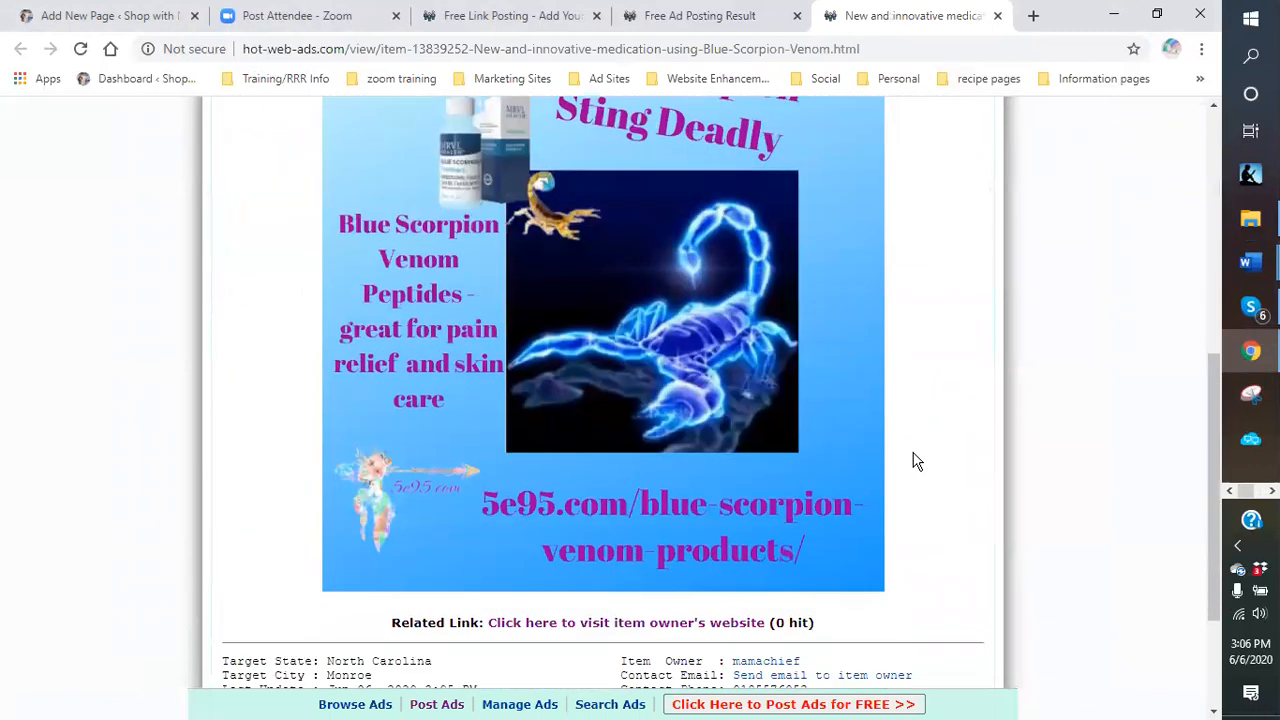
scroll(914, 462, "up", 1)
scroll(817, 433, "up", 2)
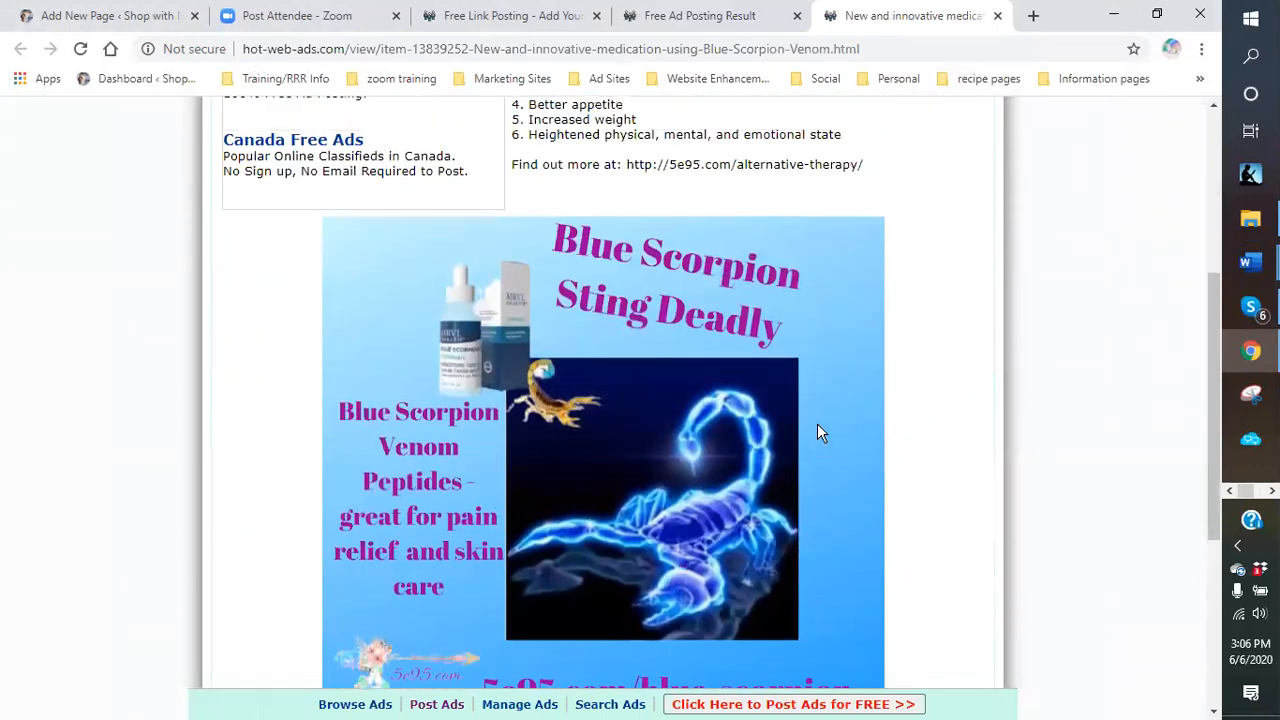
scroll(463, 330, "down", 1)
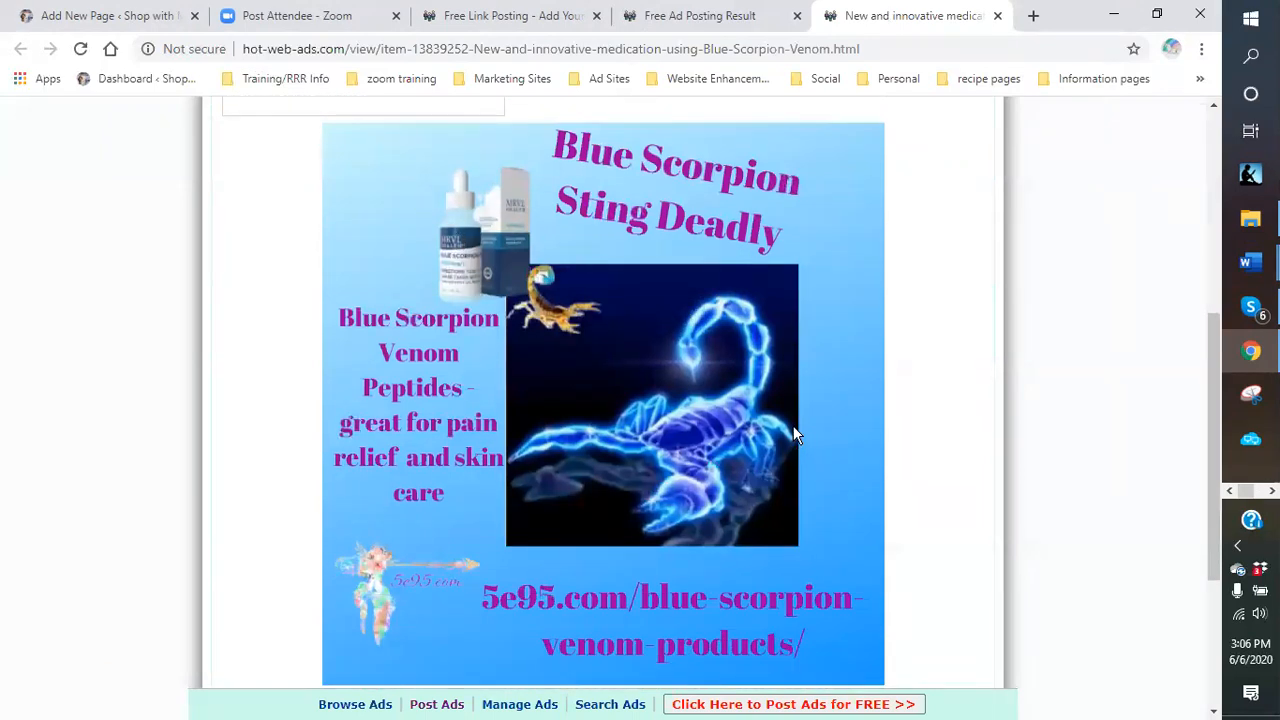
scroll(585, 490, "down", 1)
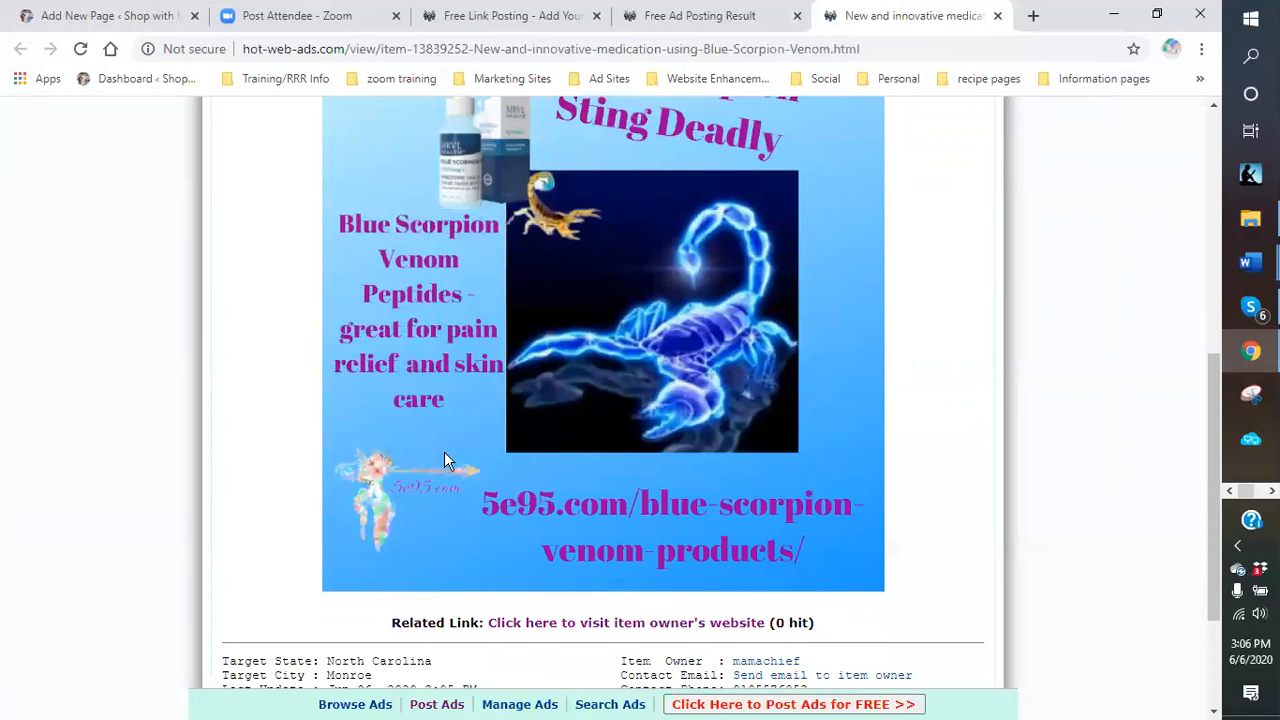
scroll(690, 498, "up", 1)
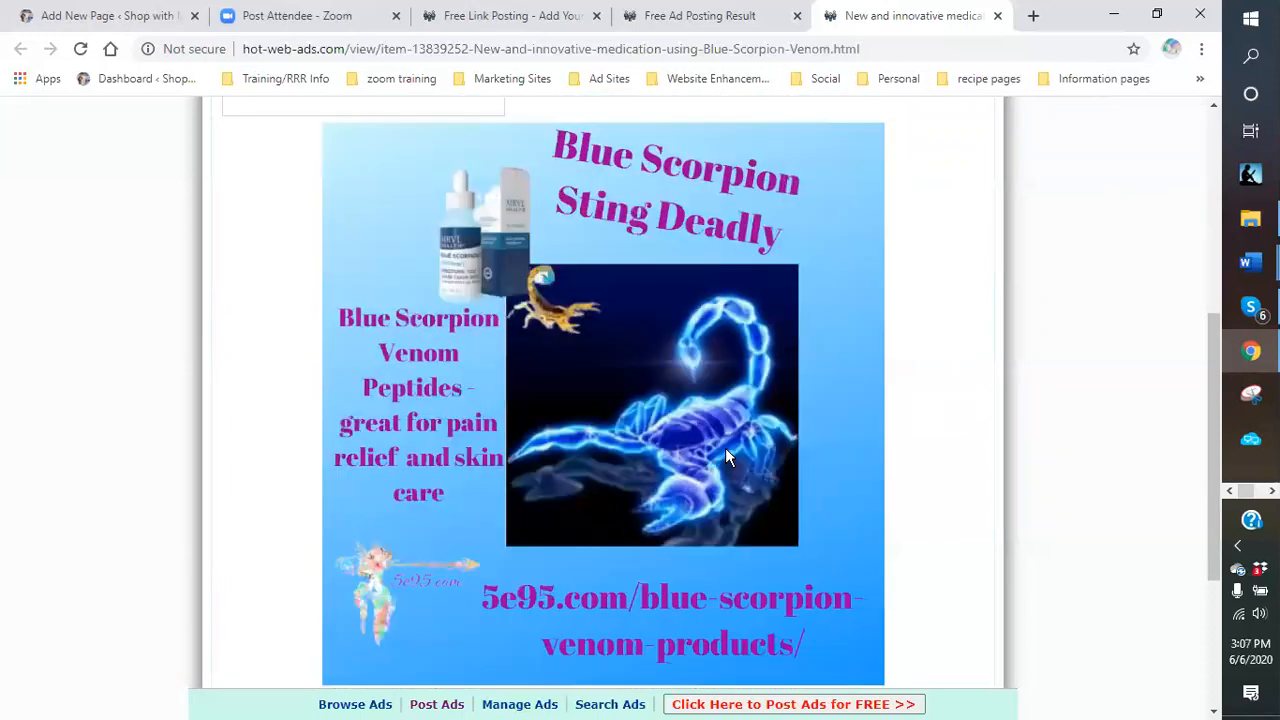
scroll(725, 448, "down", 1)
scroll(764, 410, "down", 1)
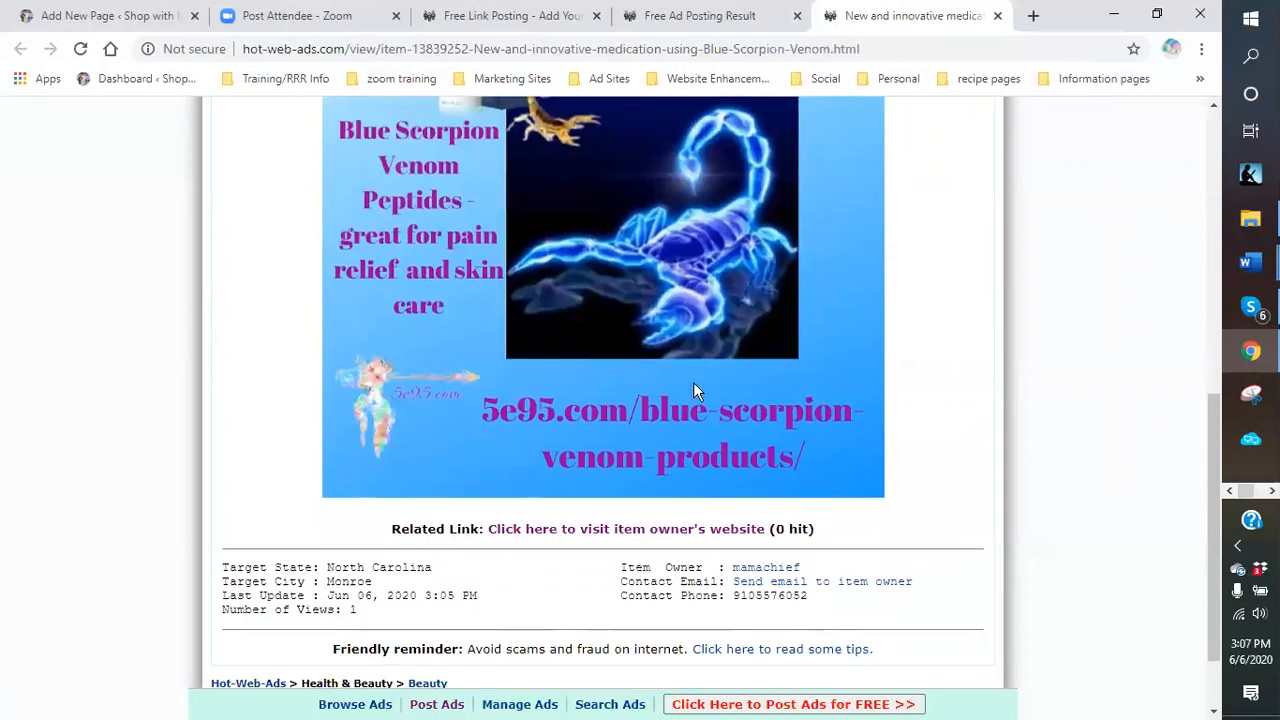
scroll(589, 394, "down", 1)
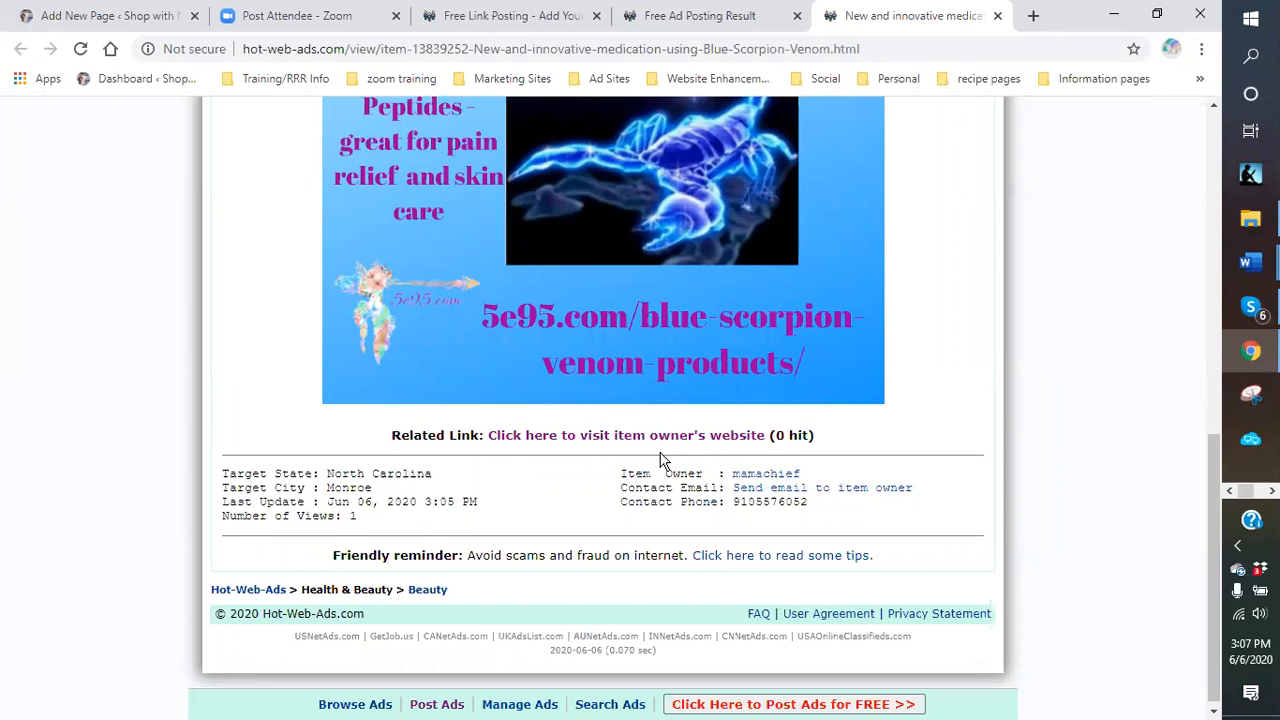
scroll(660, 460, "up", 8)
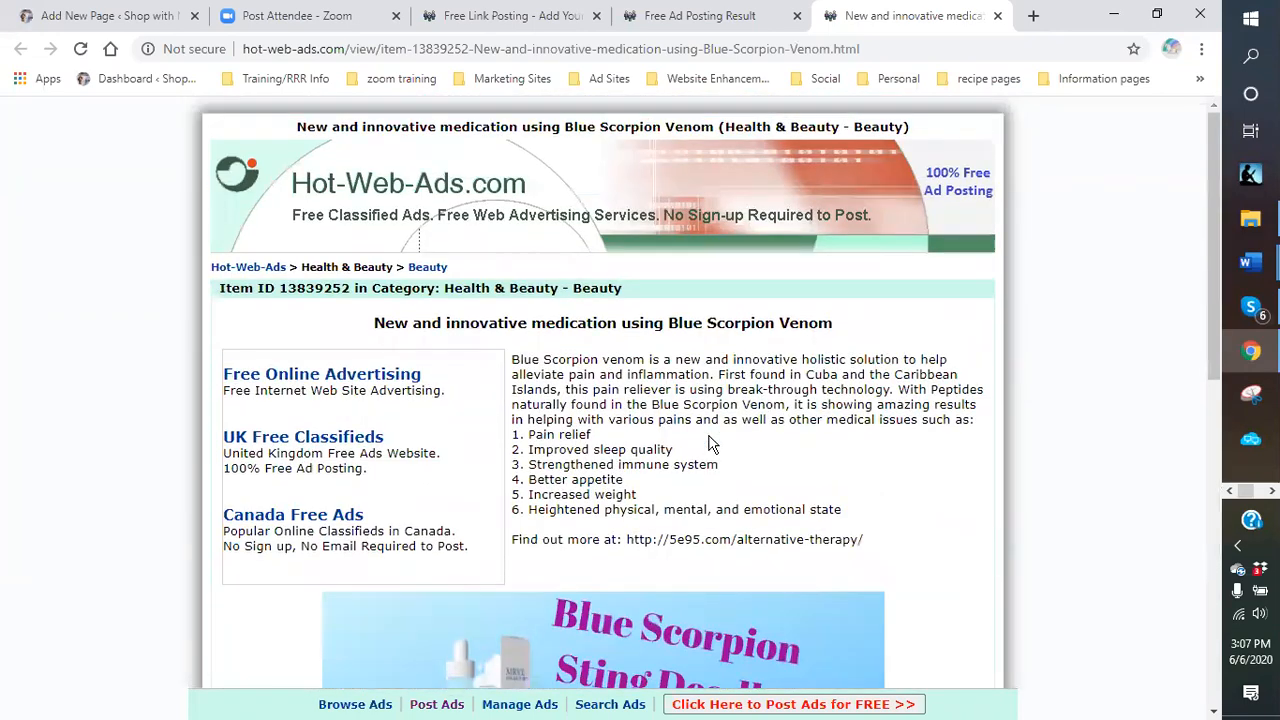
scroll(708, 438, "down", 8)
scroll(699, 430, "up", 3)
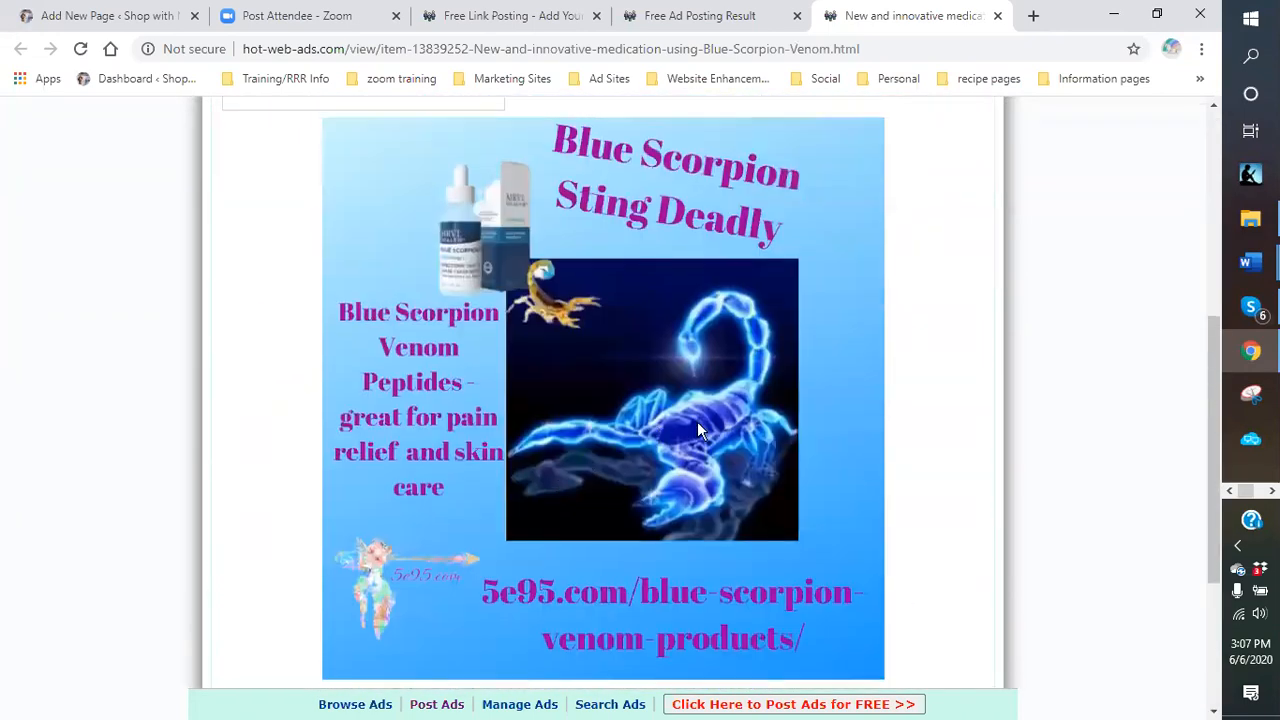
scroll(700, 425, "up", 3)
scroll(700, 428, "down", 2)
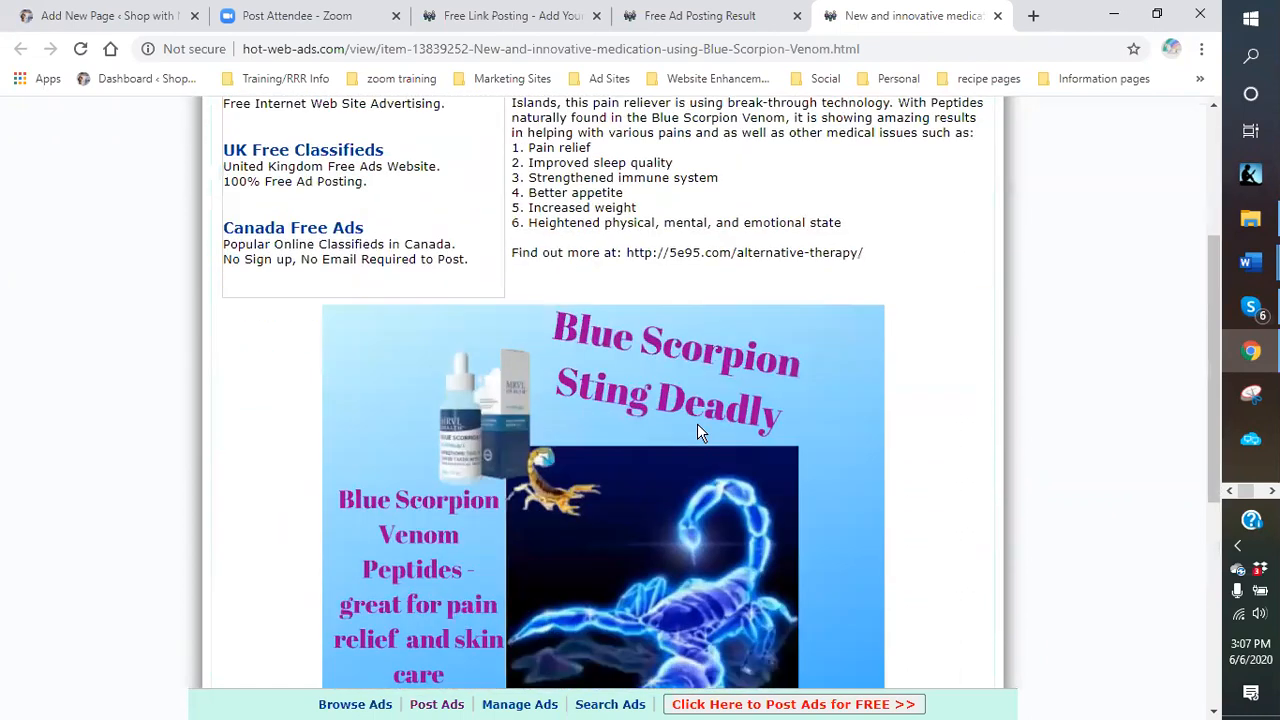
scroll(697, 425, "down", 1)
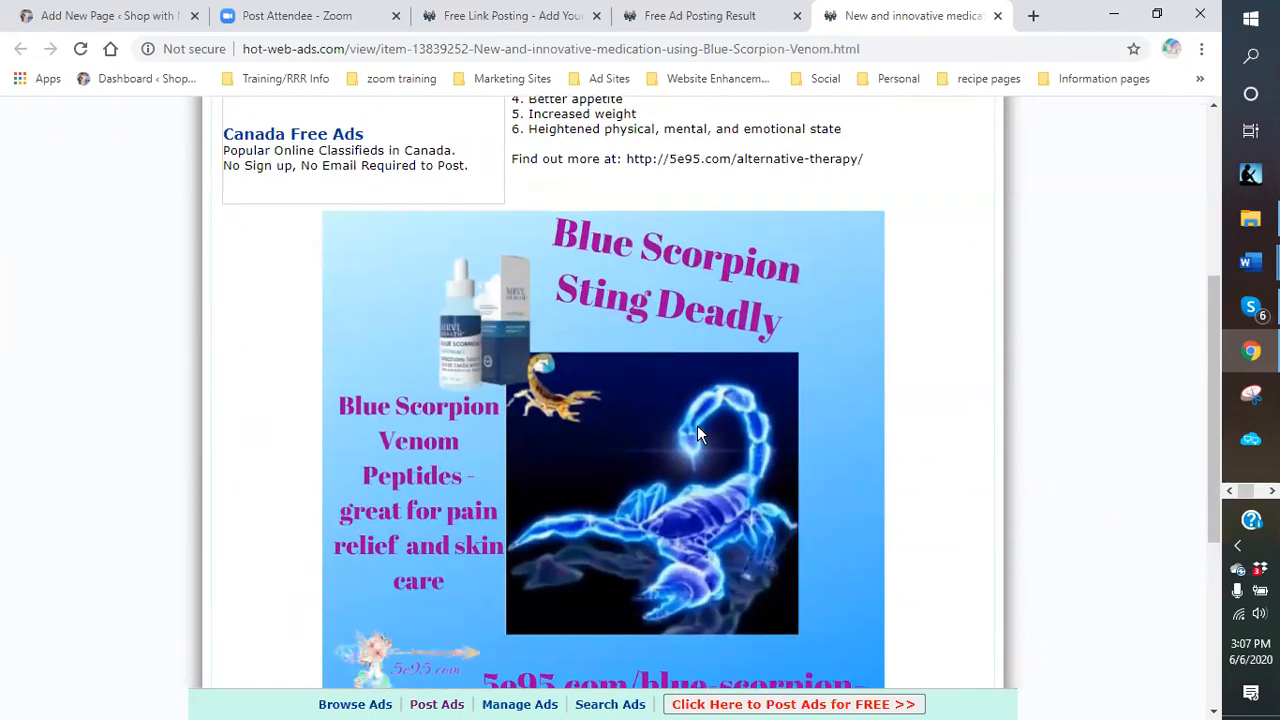
scroll(697, 425, "down", 4)
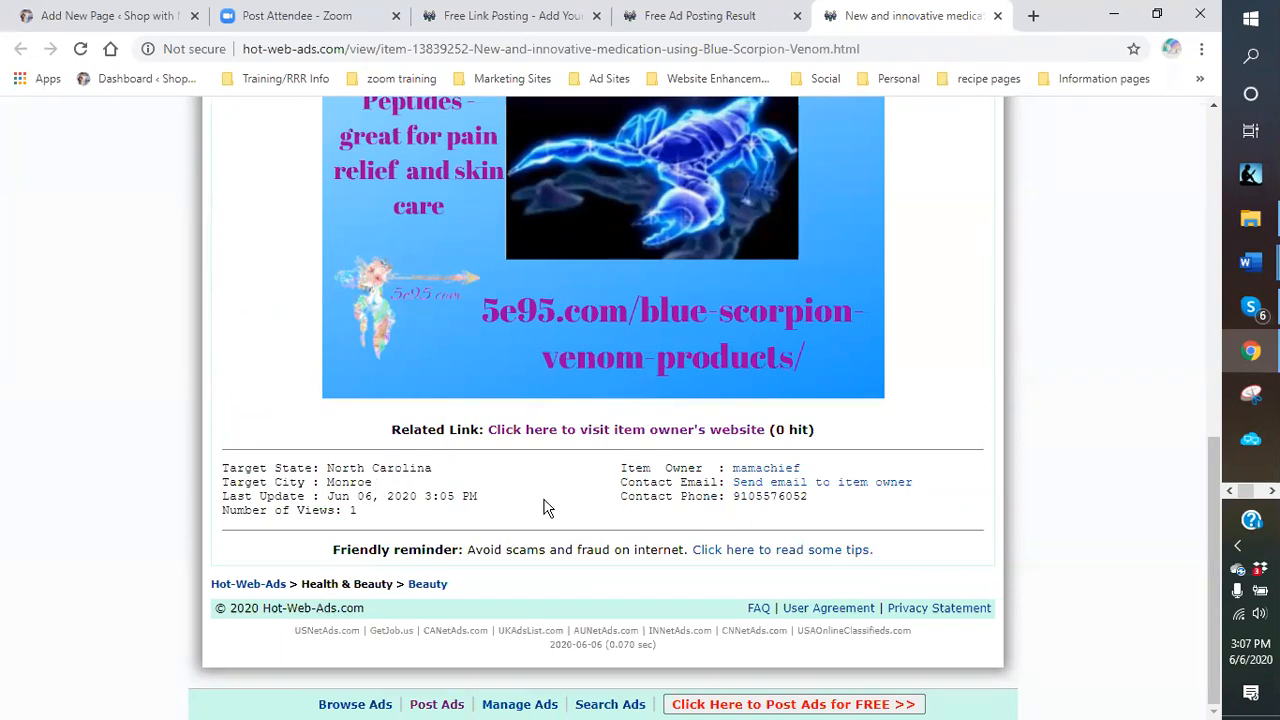
scroll(543, 507, "up", 1)
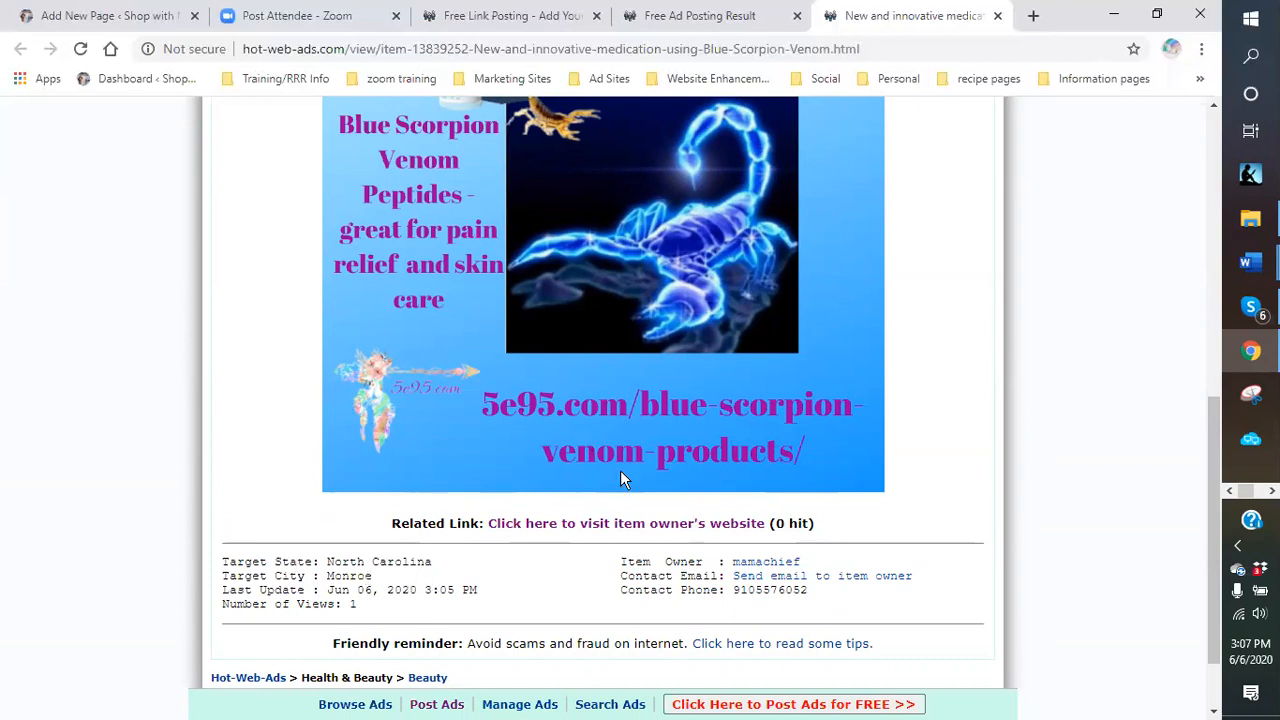
scroll(723, 452, "up", 5)
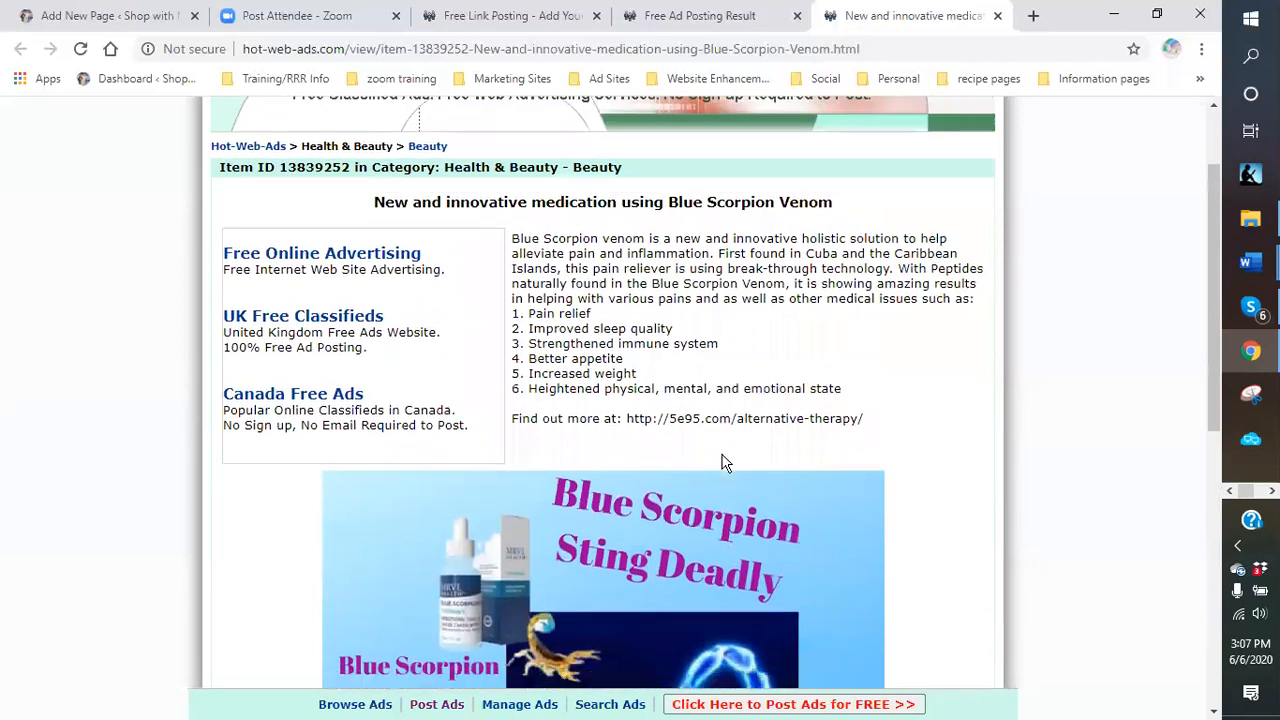
scroll(725, 462, "down", 2)
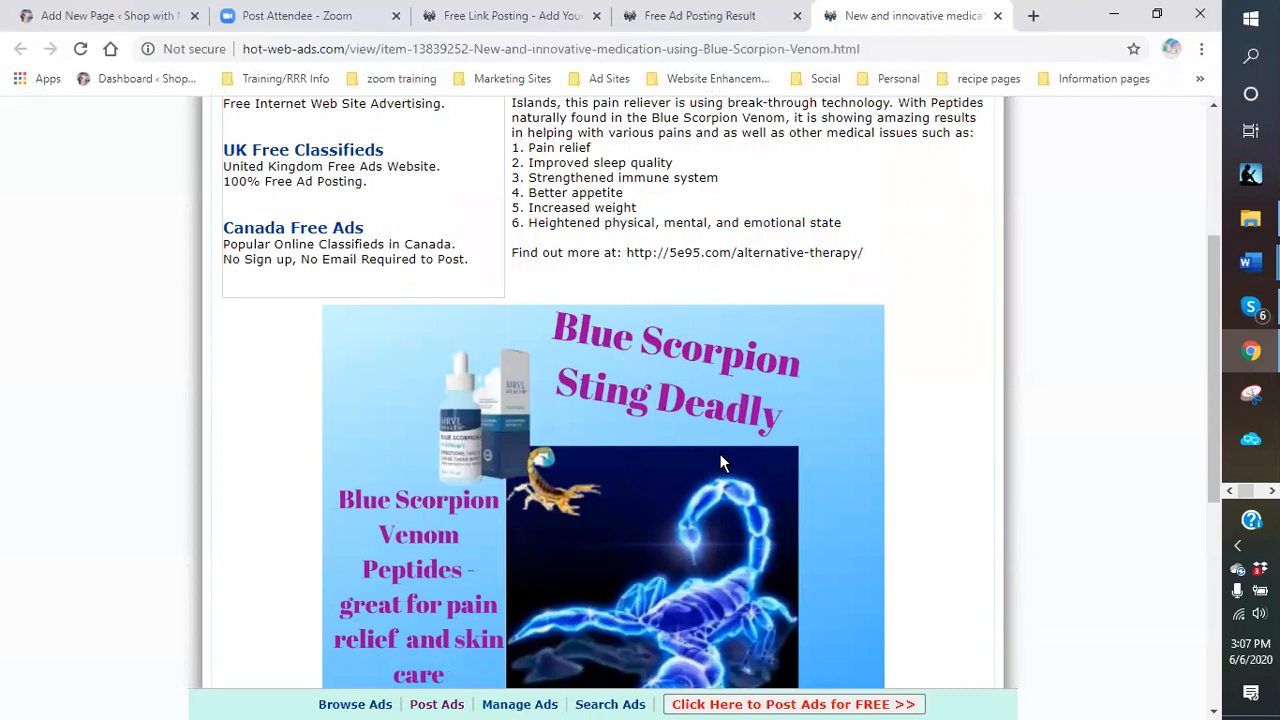
scroll(724, 463, "up", 3)
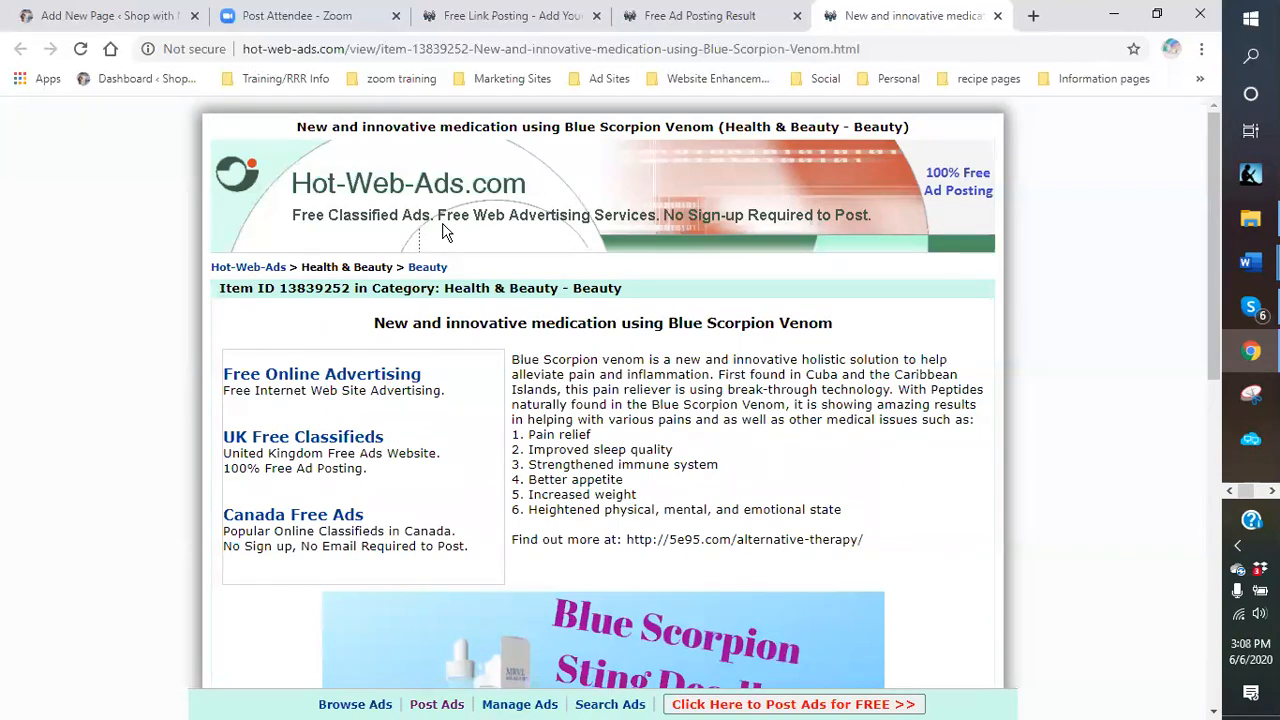
Close the live ad, Free Ad Posting Result and Free Link Posting tabs, returning to Add New Page.
left_click(997, 15)
scroll(825, 434, "up", 2)
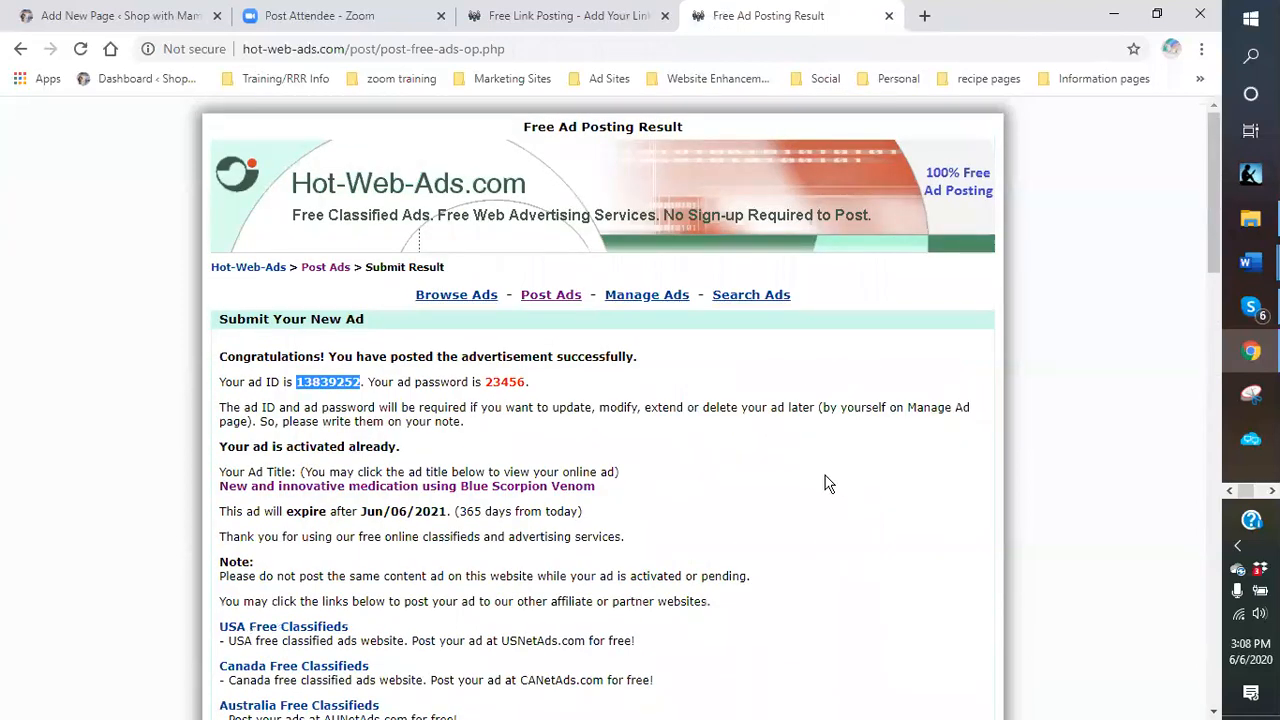
left_click(889, 16)
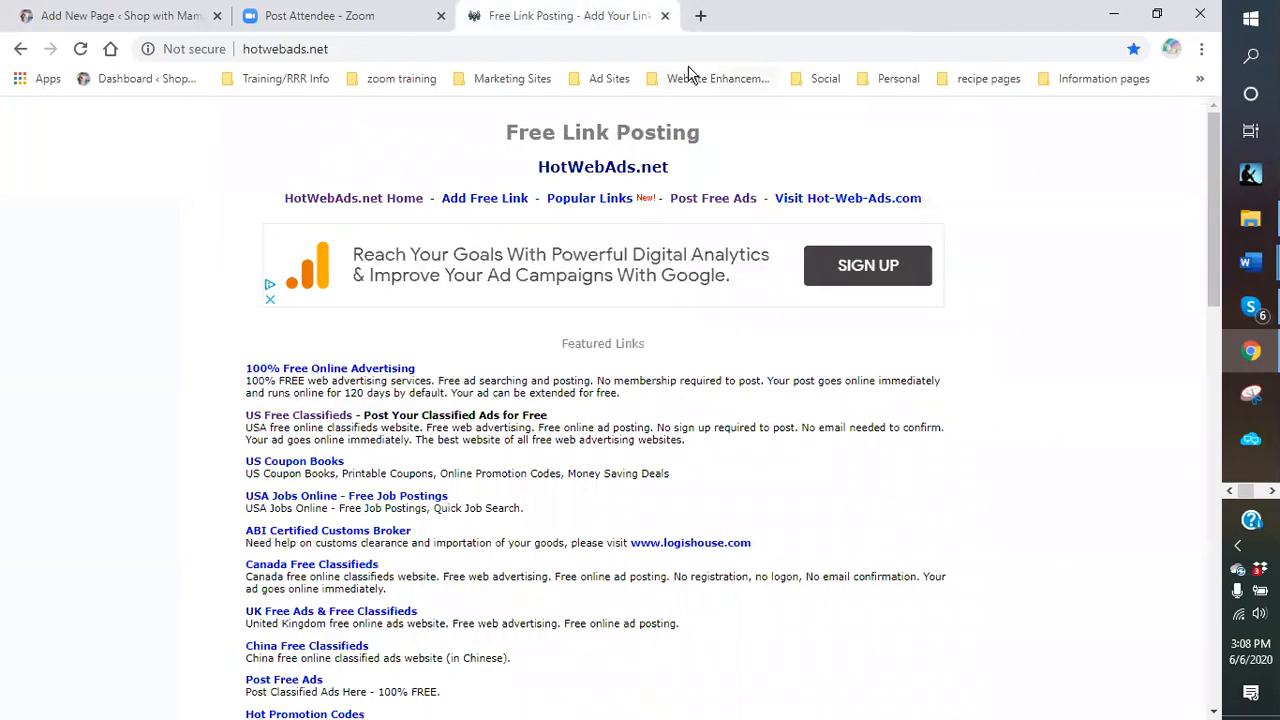
left_click(664, 17)
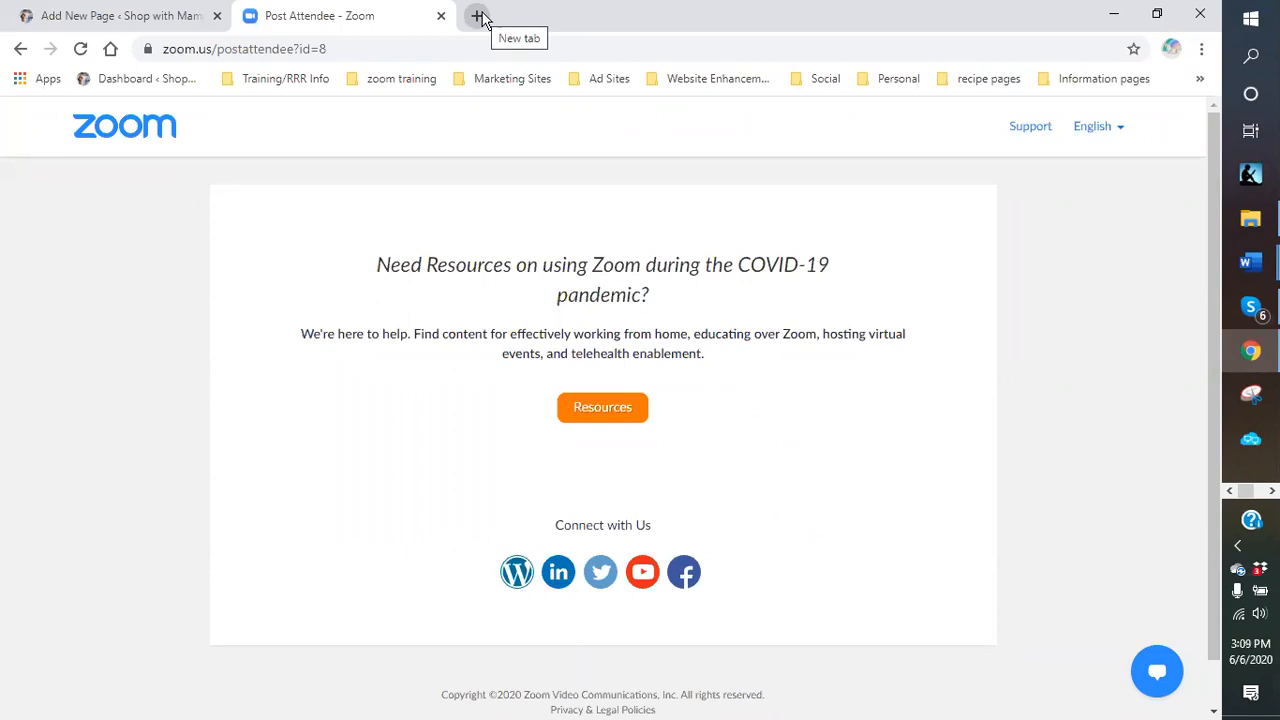
left_click(108, 16)
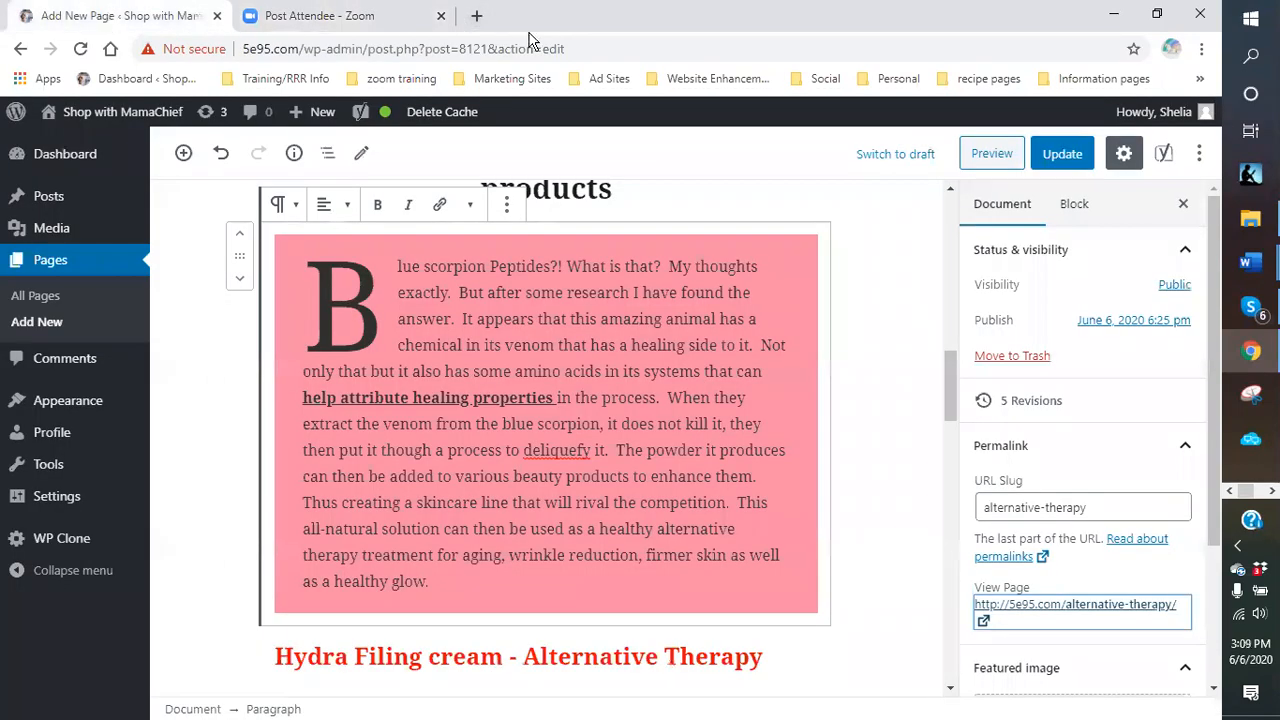
Glance at the Zoom tab, go back to the alternative-therapy editor, then open a new blank tab.
left_click(345, 18)
left_click(150, 20)
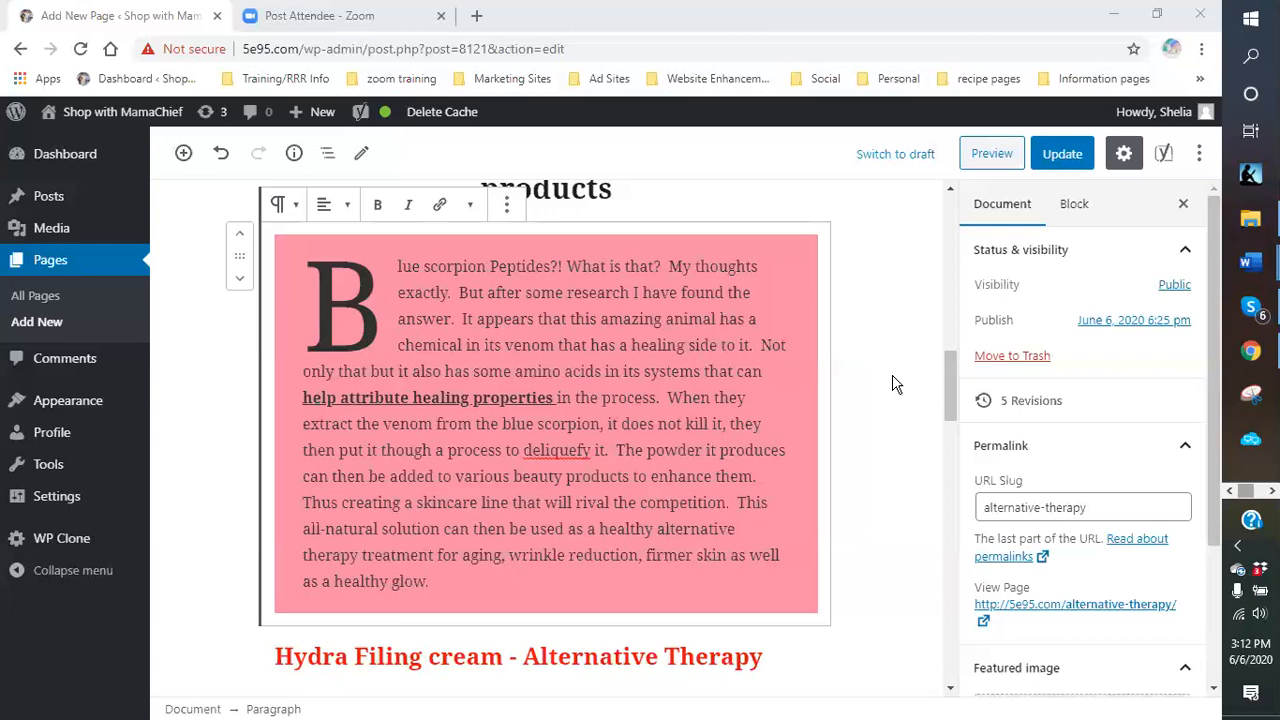
left_click(475, 16)
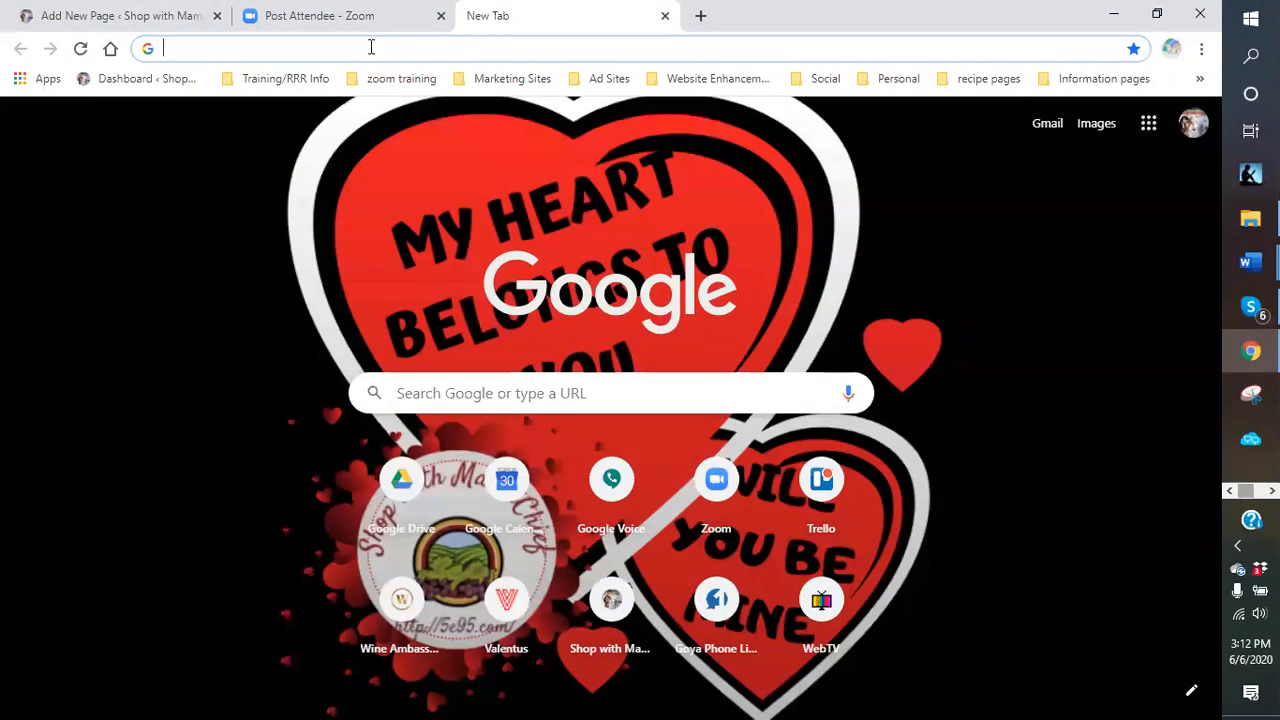
Close the unused blank tab in Chrome and return to the WordPress Add New Page editor.
left_click(370, 47)
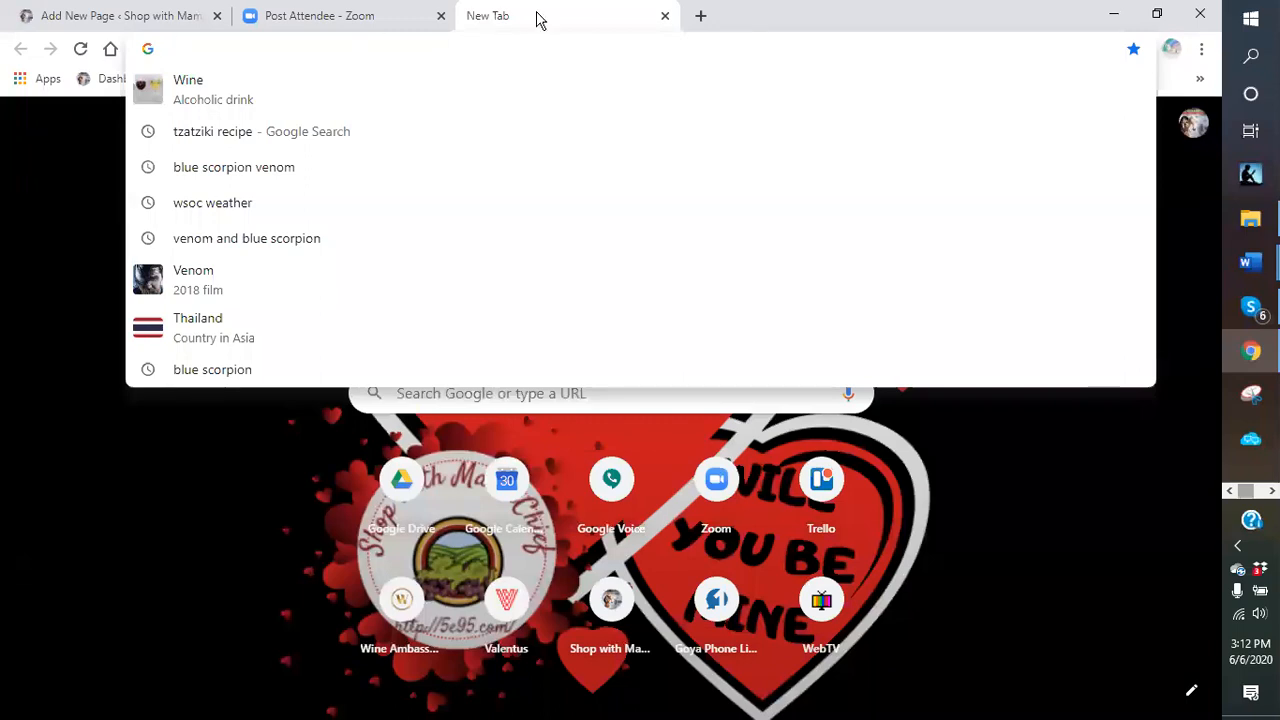
left_click(665, 18)
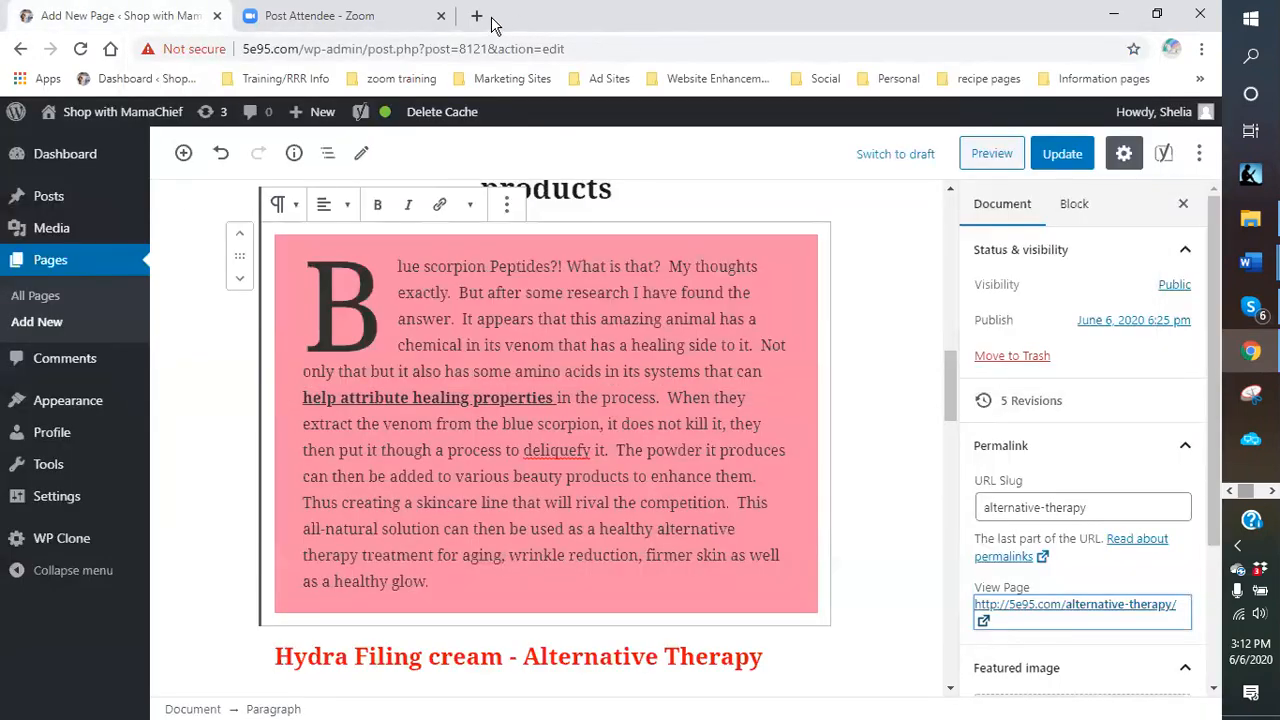